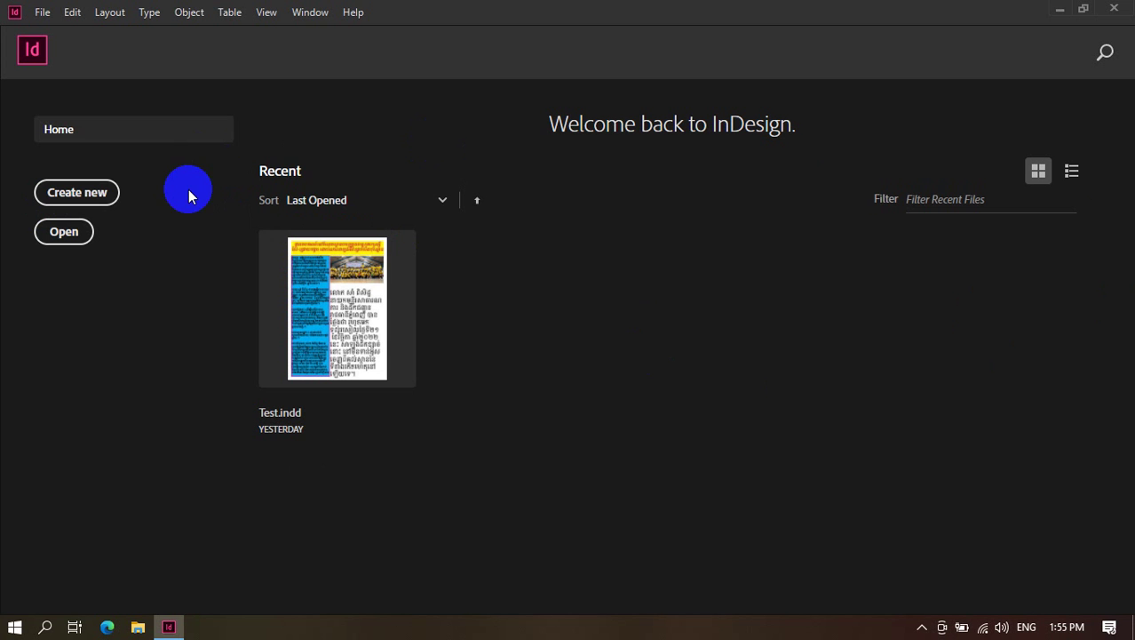
Create a new print document from the A4 preset with millimetres as the units.
left_click(56, 201)
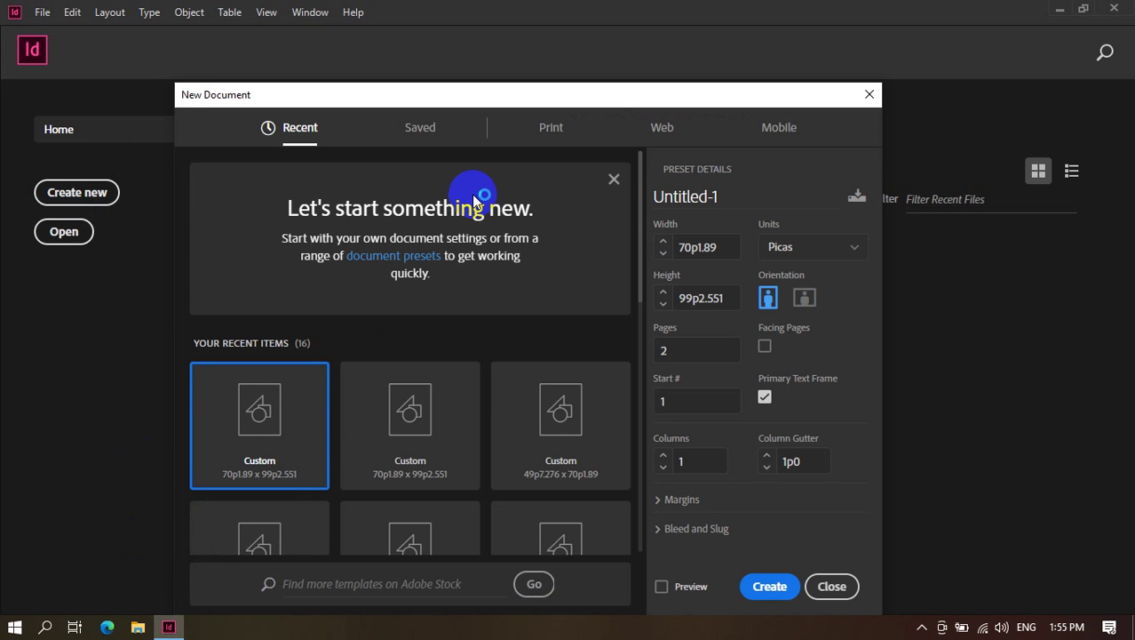
left_click(554, 131)
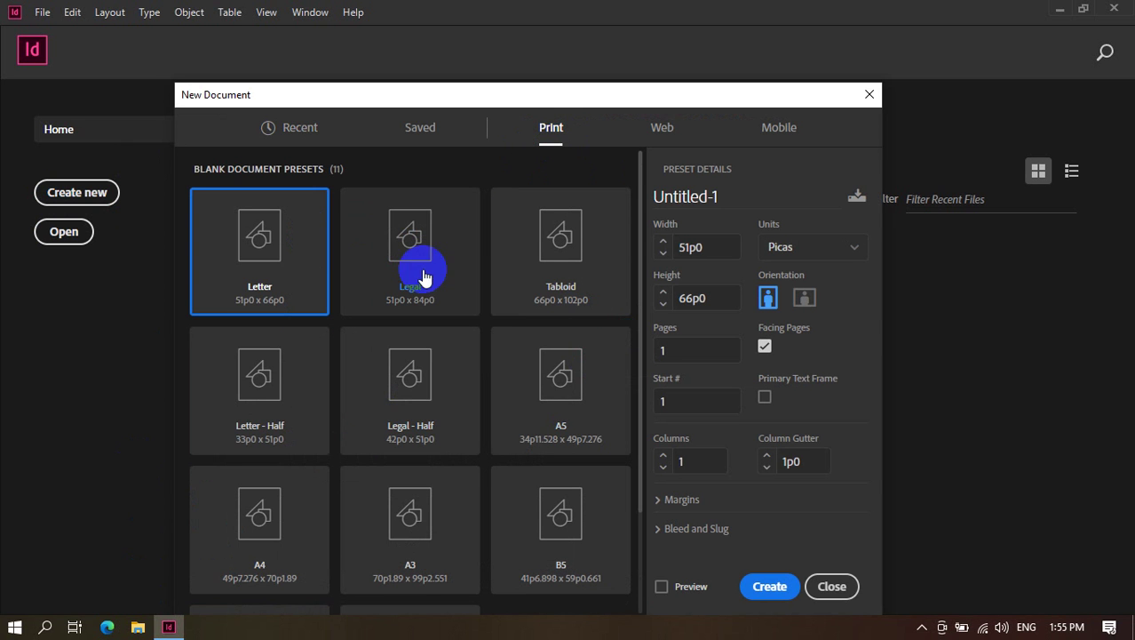
left_click(276, 523)
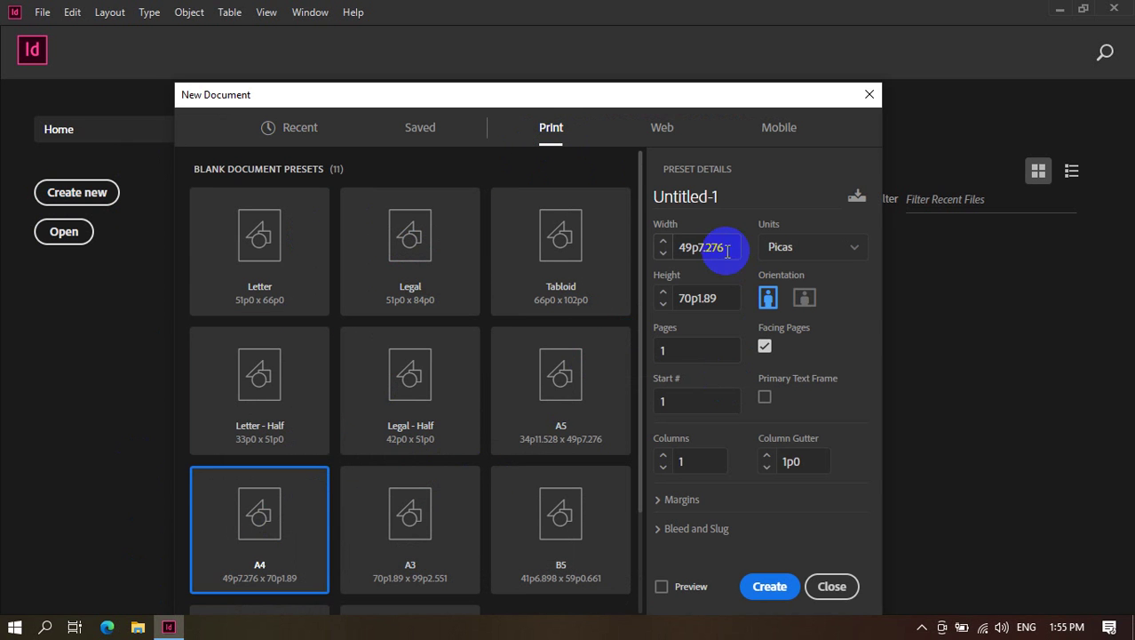
left_click(761, 188)
left_click(802, 243)
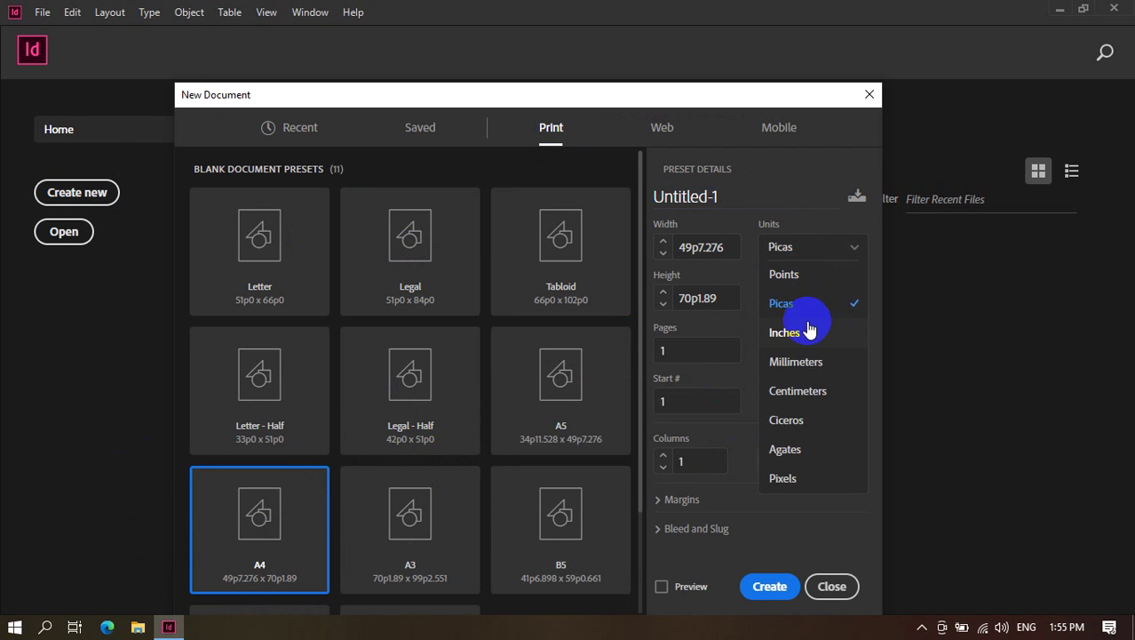
left_click(816, 357)
left_click(698, 402)
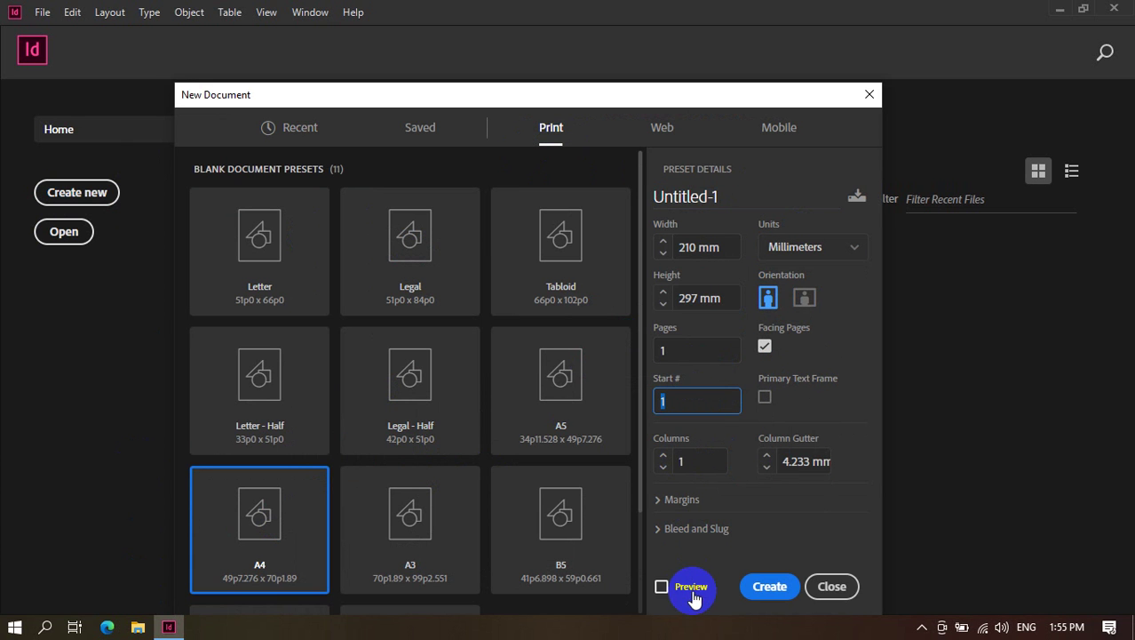
left_click(761, 592)
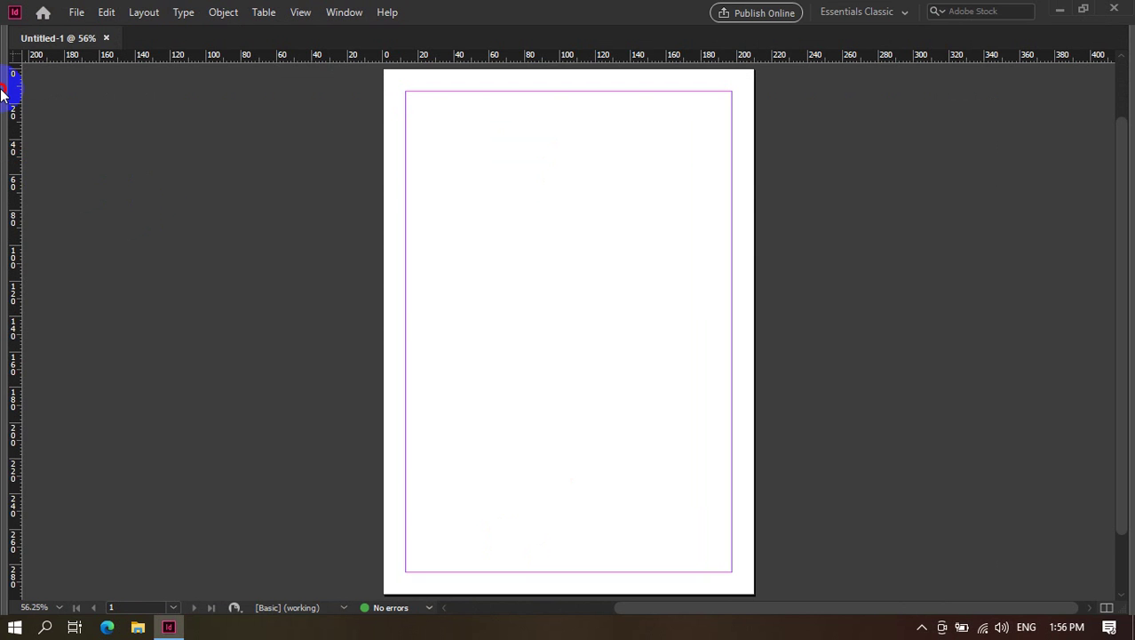
Bring back the hidden toolbars and panels by switching to the Digital Publishing workspace and back to Essentials Classic.
left_click(387, 12)
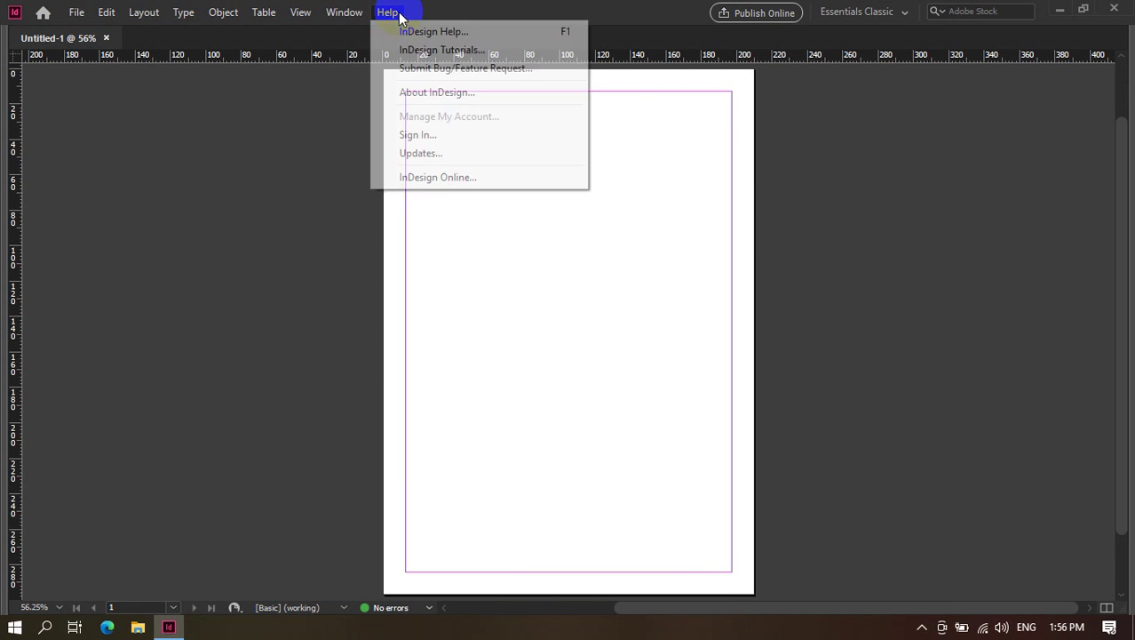
left_click(636, 12)
left_click(858, 12)
left_click(850, 107)
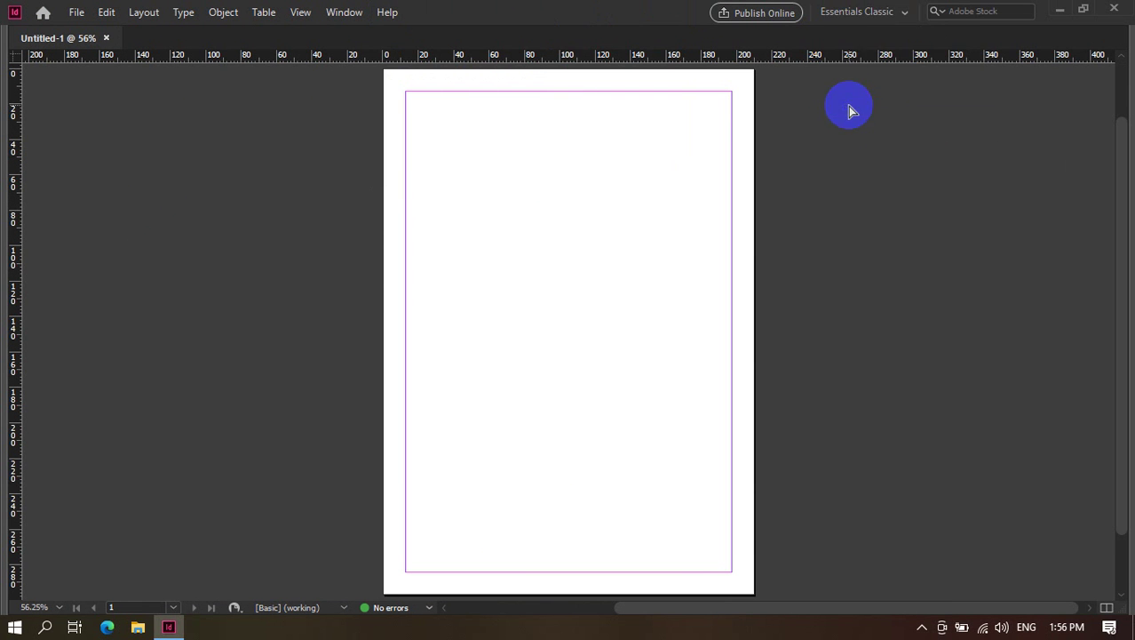
mouse_move(853, 12)
left_mouse_down()
mouse_move(844, 69)
mouse_move(850, 31)
left_mouse_up()
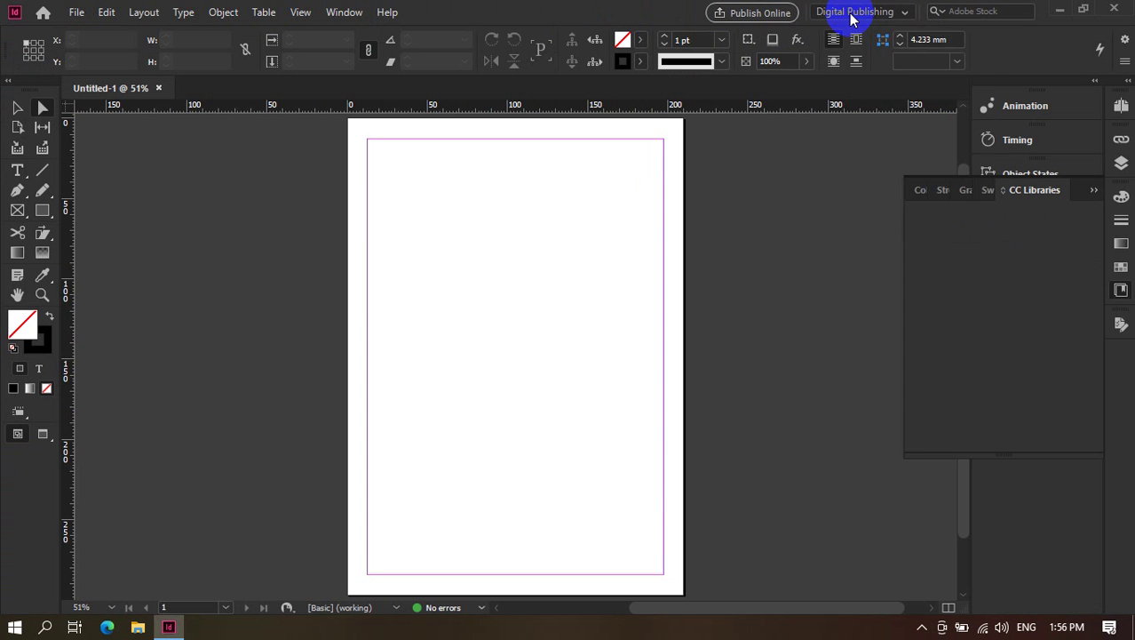
left_click(853, 11)
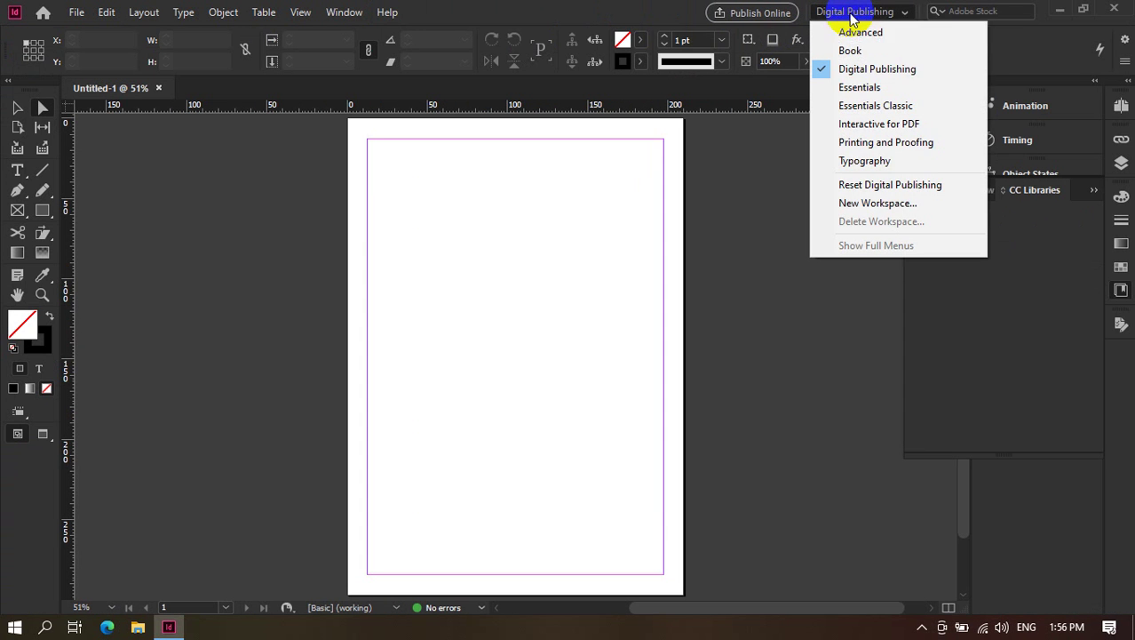
left_click(862, 105)
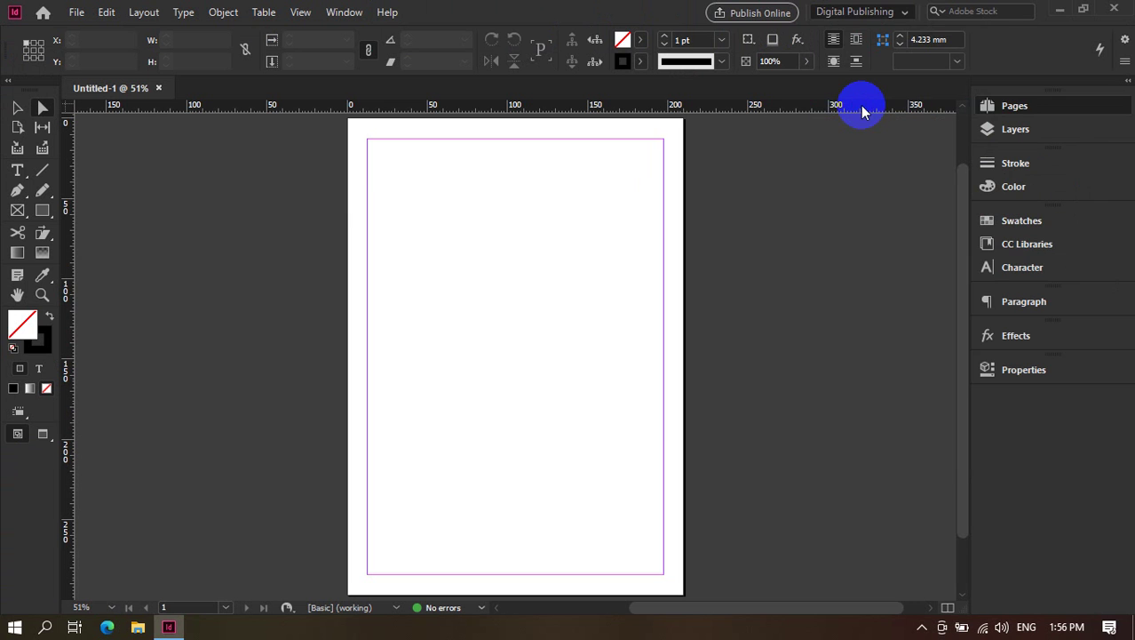
left_click(939, 213)
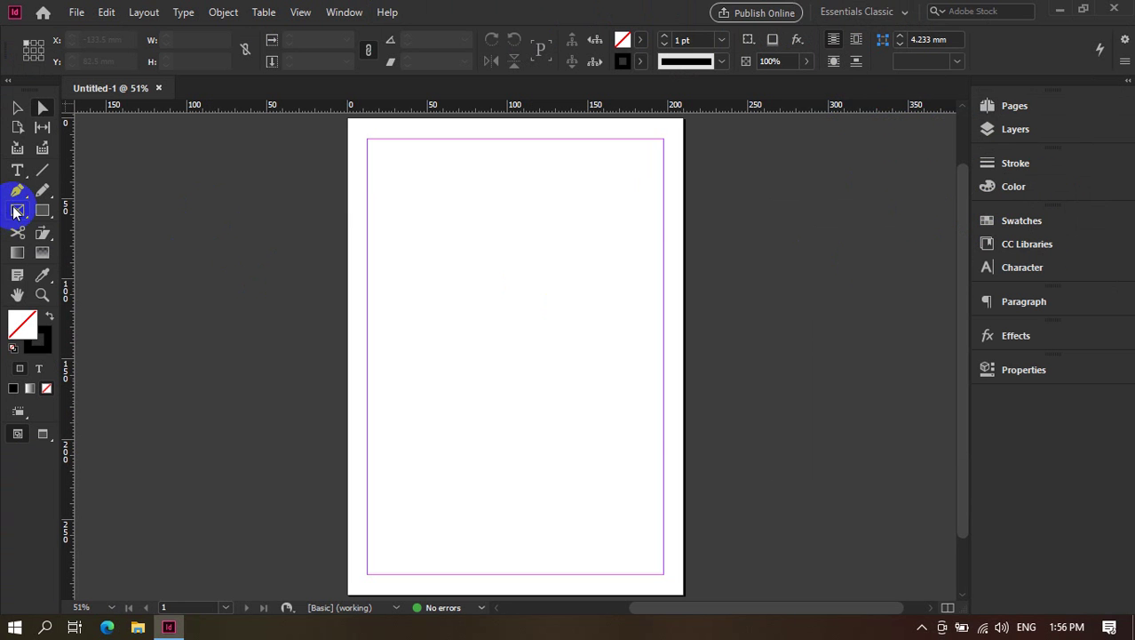
left_click_drag(16, 212, 153, 229)
left_click_drag(367, 140, 664, 353)
key("Up")
key("Up")
key("Up")
key("Up")
key("Up")
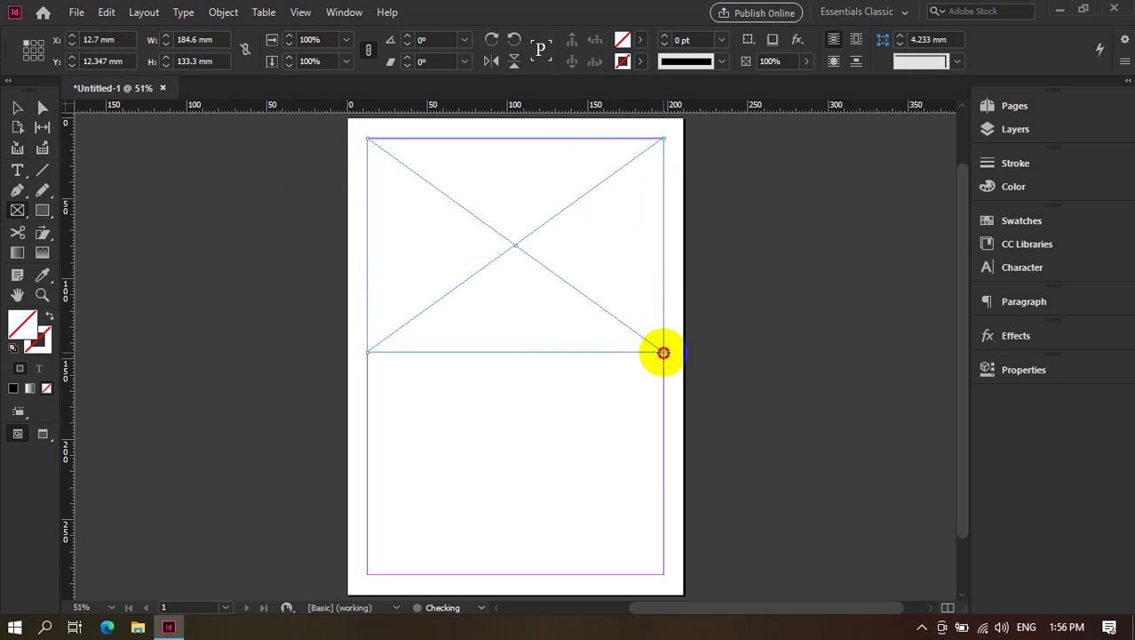
key("Right")
key("Right")
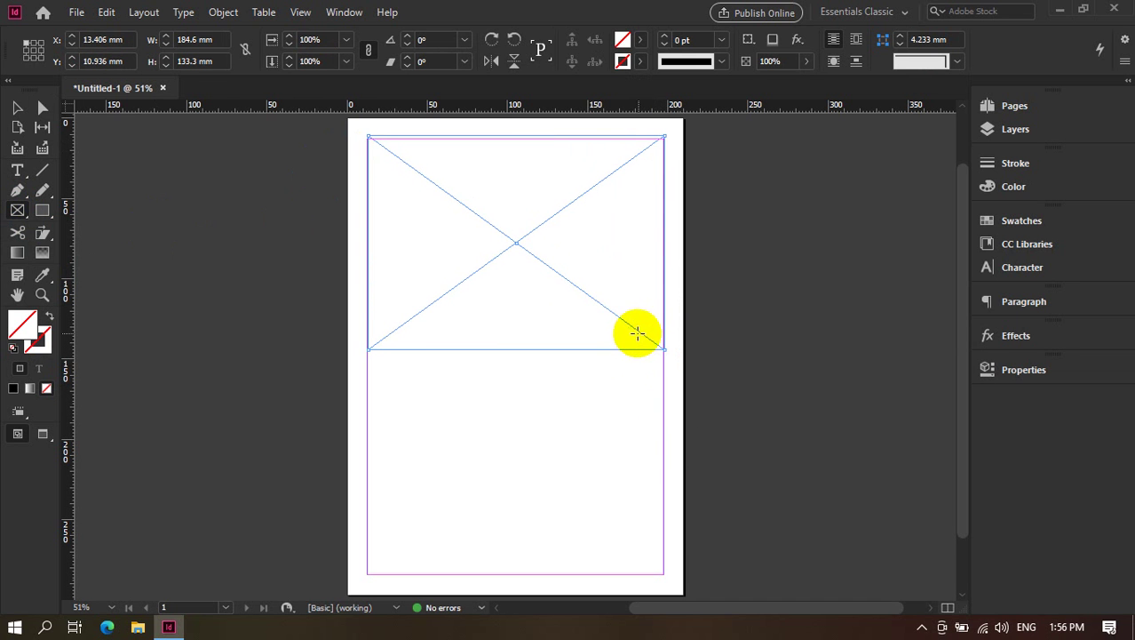
key("Left")
left_click(17, 108)
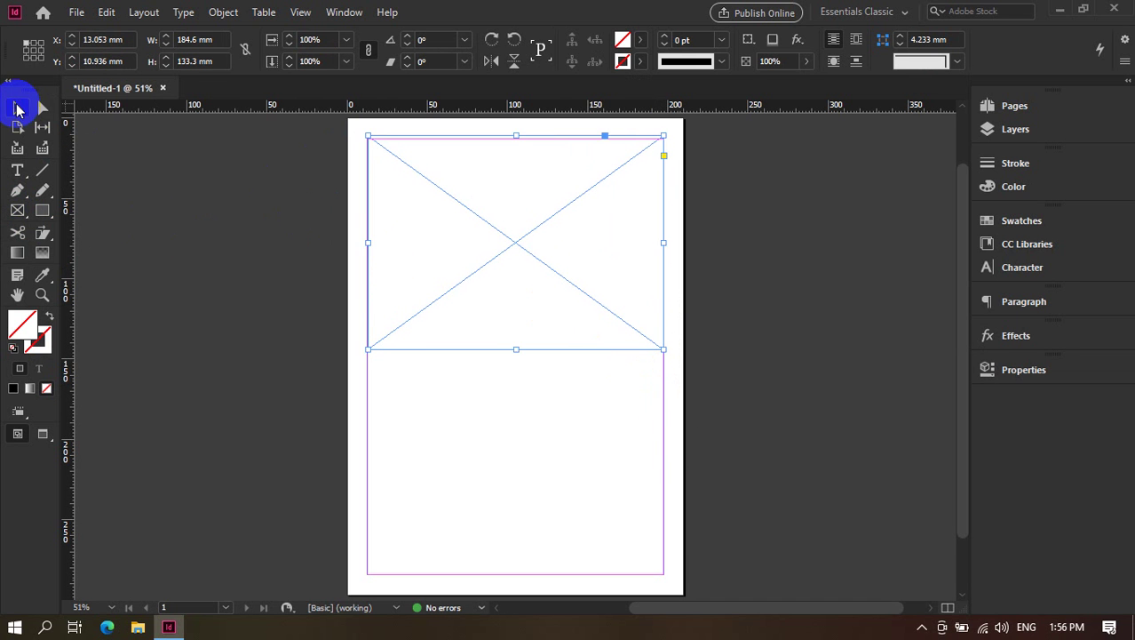
key("Delete")
Draw a grid of rectangle frames, 8 columns by 16 rows, filling the page margins, about 184.6 by 271.6 mm overall.
left_click(17, 210)
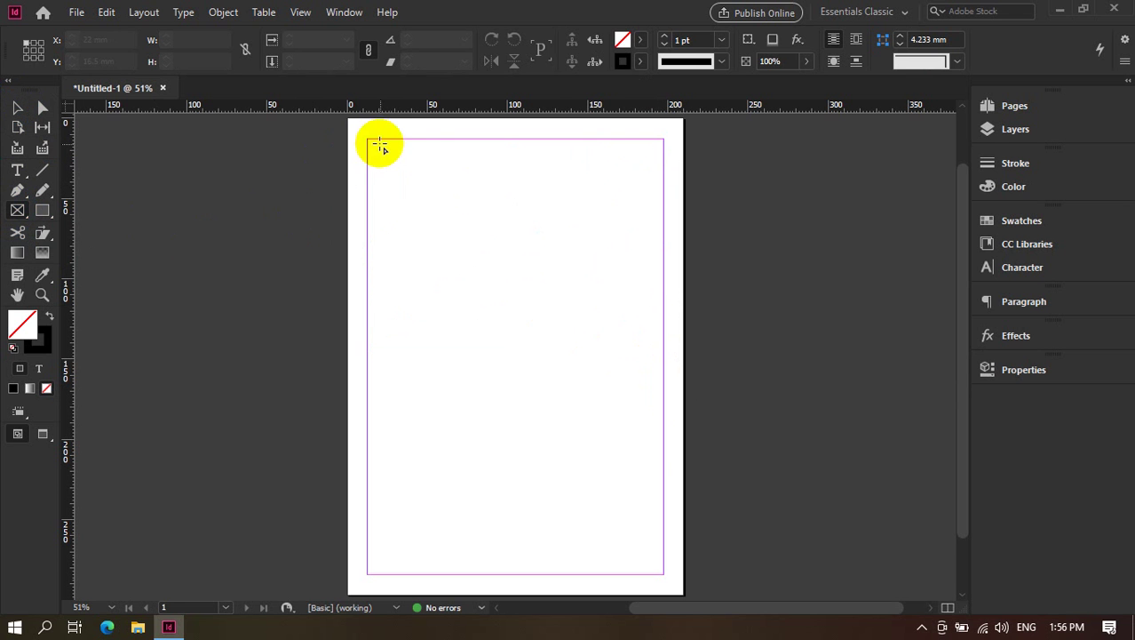
left_click_drag(367, 138, 664, 575)
key("Up")
key("Up")
key("Right")
key("Right")
key("Right")
key("Right")
key("Up")
key("Up")
key("Up")
key("Up")
key("Up")
key("Right")
key("Right")
key("Up")
key("Up")
key("Up")
key("Right")
key("Up")
key("Up")
key("Up")
key("Up")
key("Up")
Set the frame fitting option of all grid frames to Fill Frame Proportionally and deselect them.
left_click(17, 110)
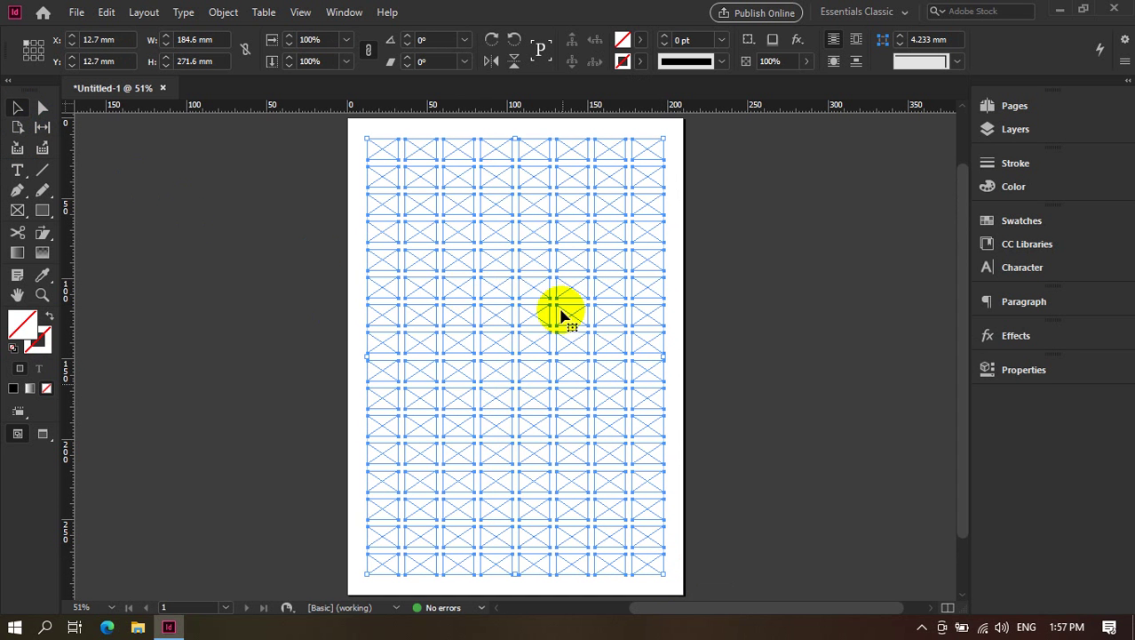
mouse_move(314, 88)
left_mouse_down()
mouse_move(278, 89)
mouse_move(367, 207)
left_mouse_up()
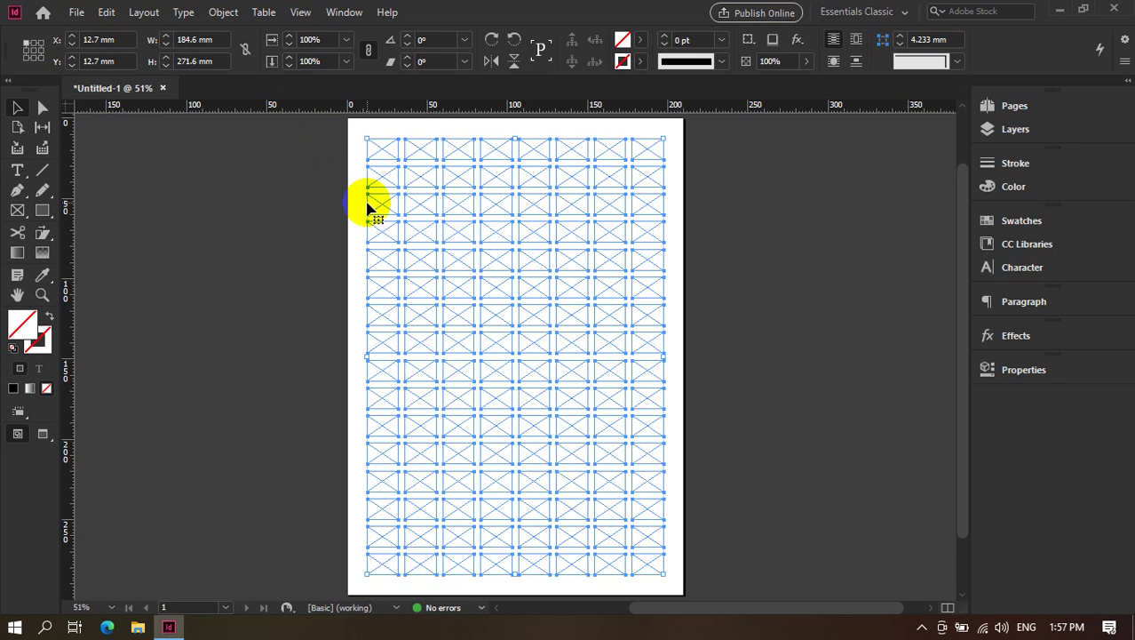
left_click(223, 12)
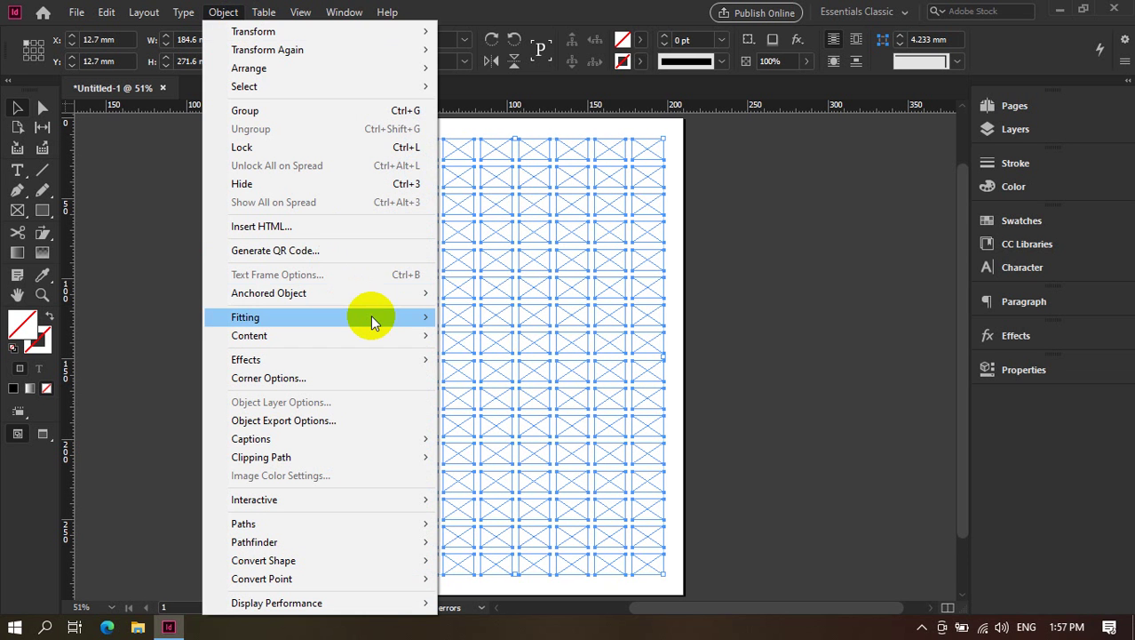
mouse_move(372, 317)
left_click(501, 212)
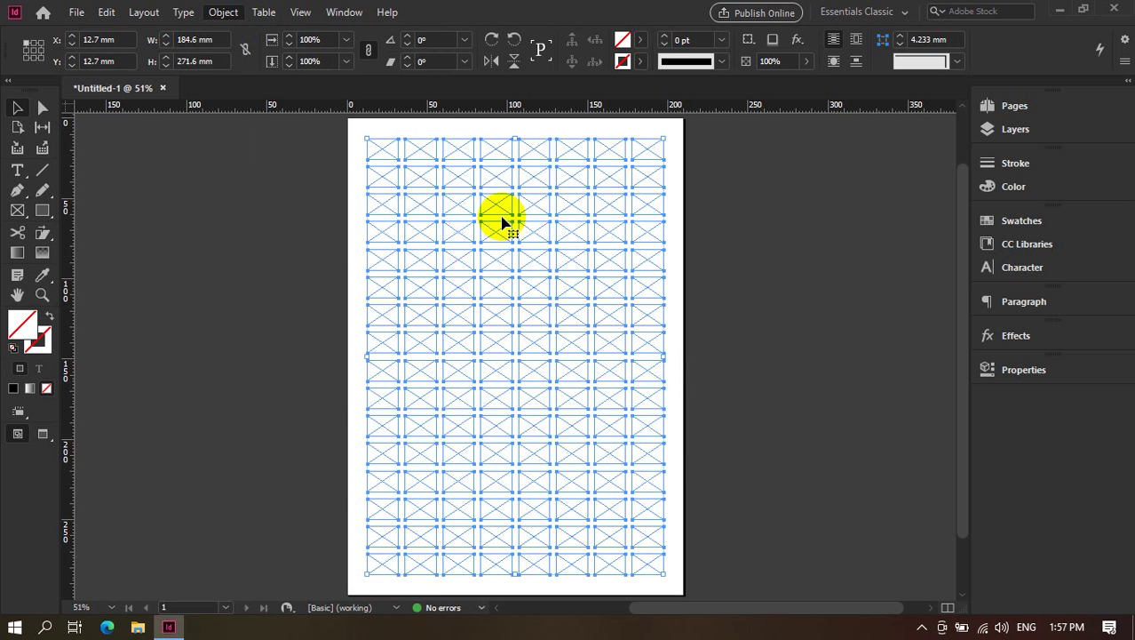
right_click(501, 212)
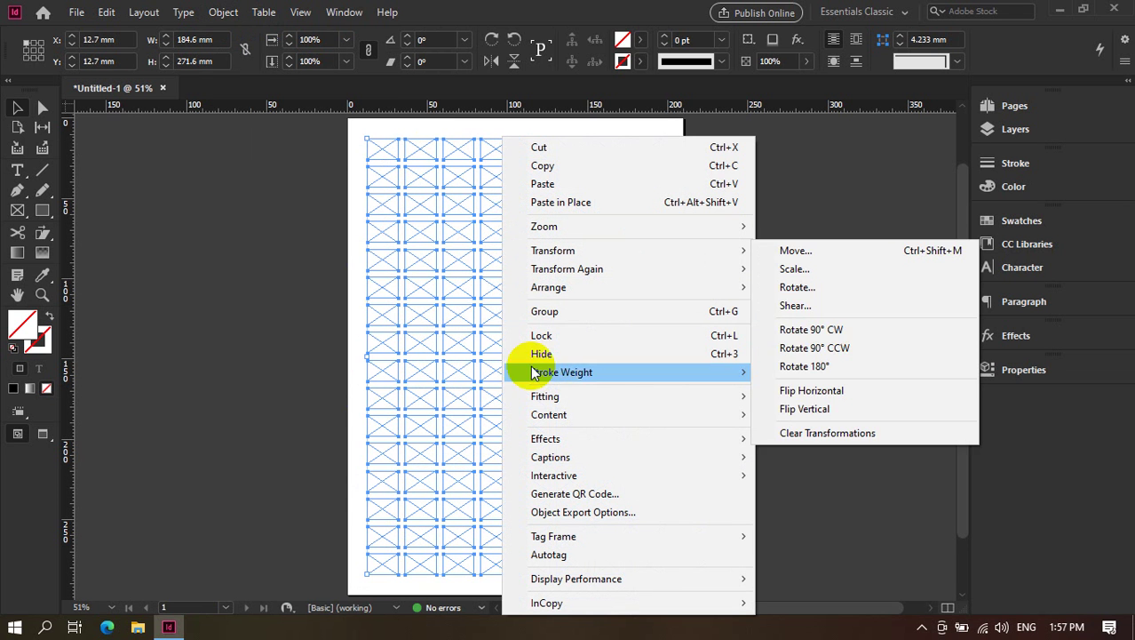
mouse_move(545, 398)
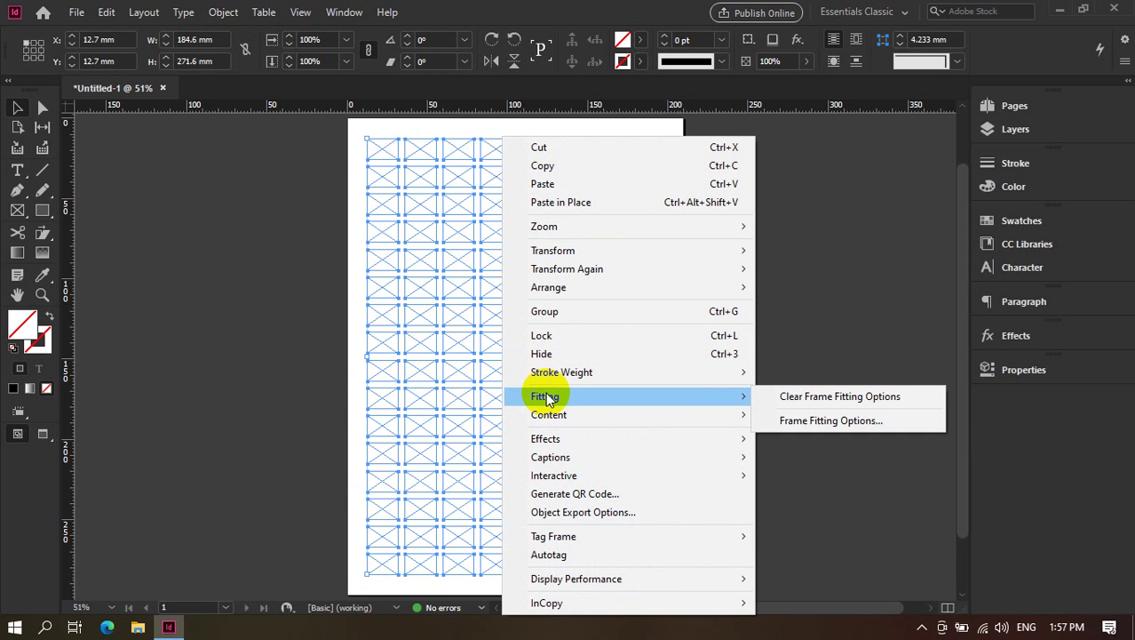
left_click(826, 421)
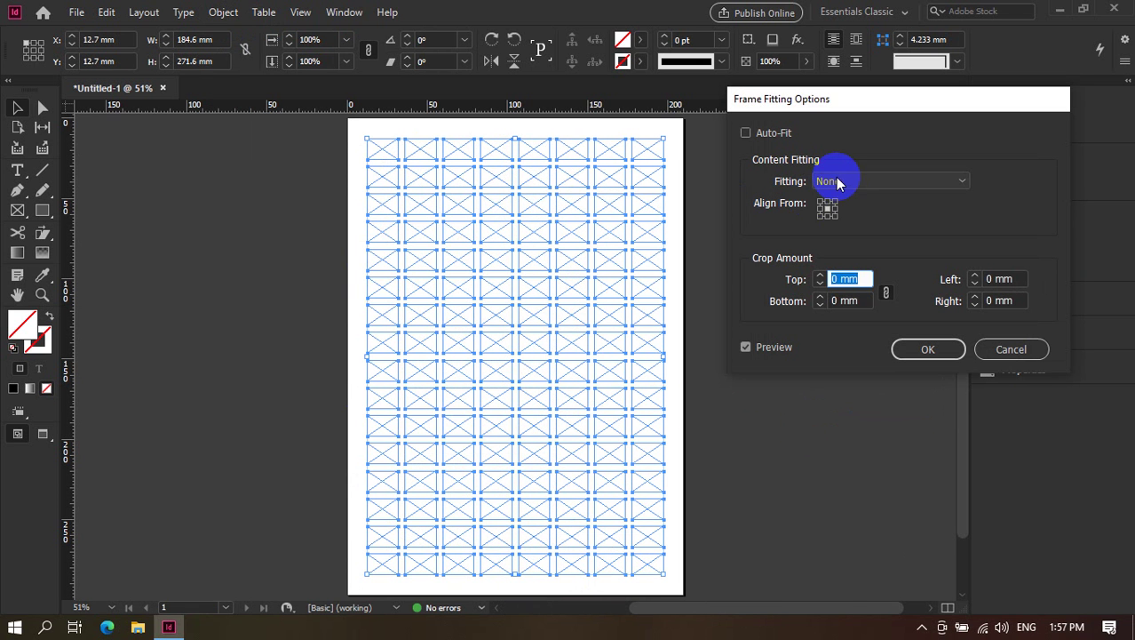
left_click(838, 181)
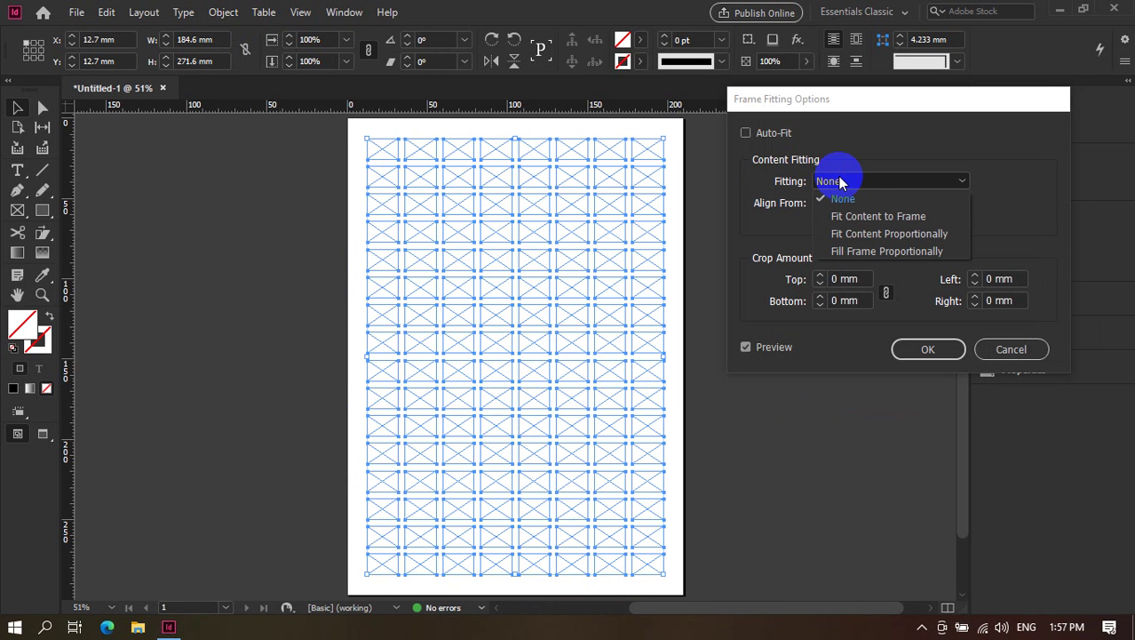
left_click(893, 252)
left_click(906, 350)
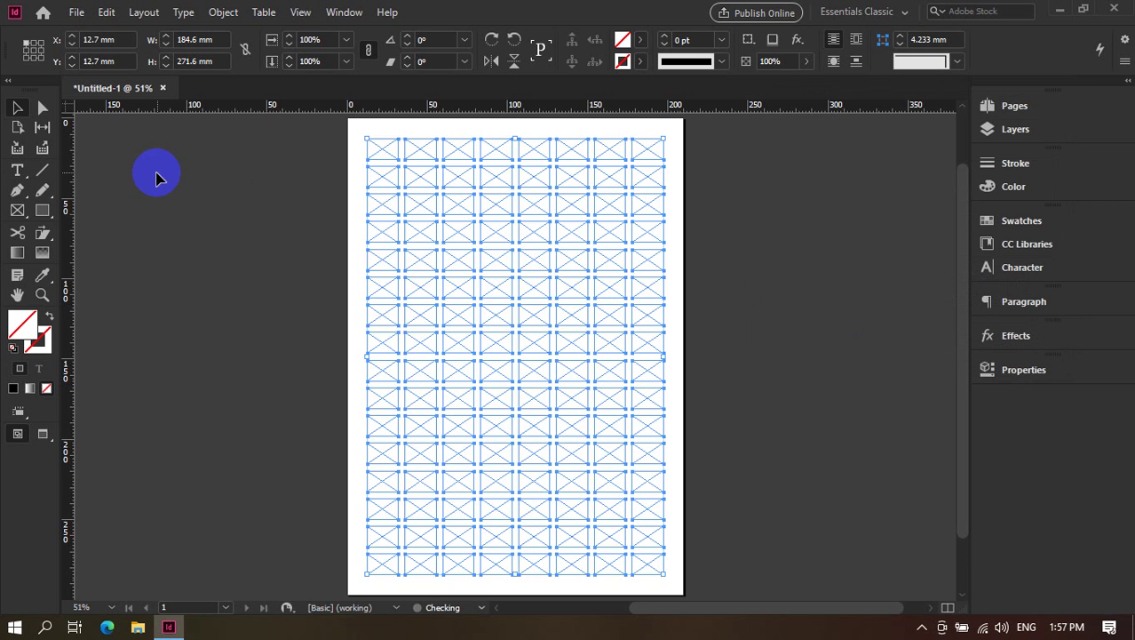
left_click(18, 111)
left_click(163, 172)
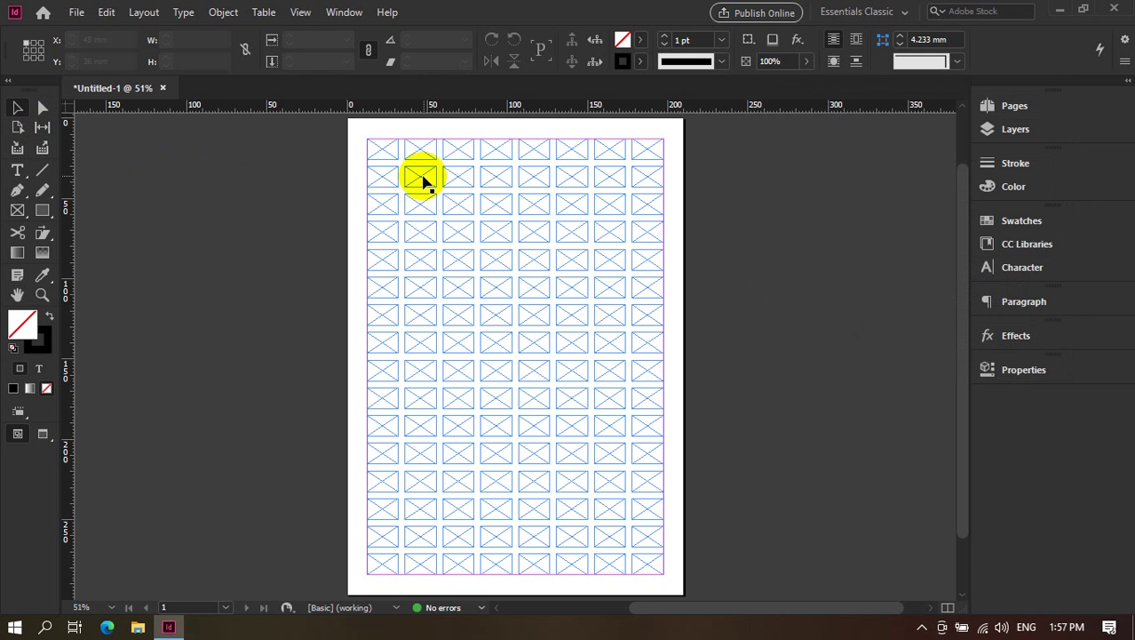
Examine the first frames in the grid's upper-left corner at 400% magnification.
left_click(330, 127)
left_click(386, 157)
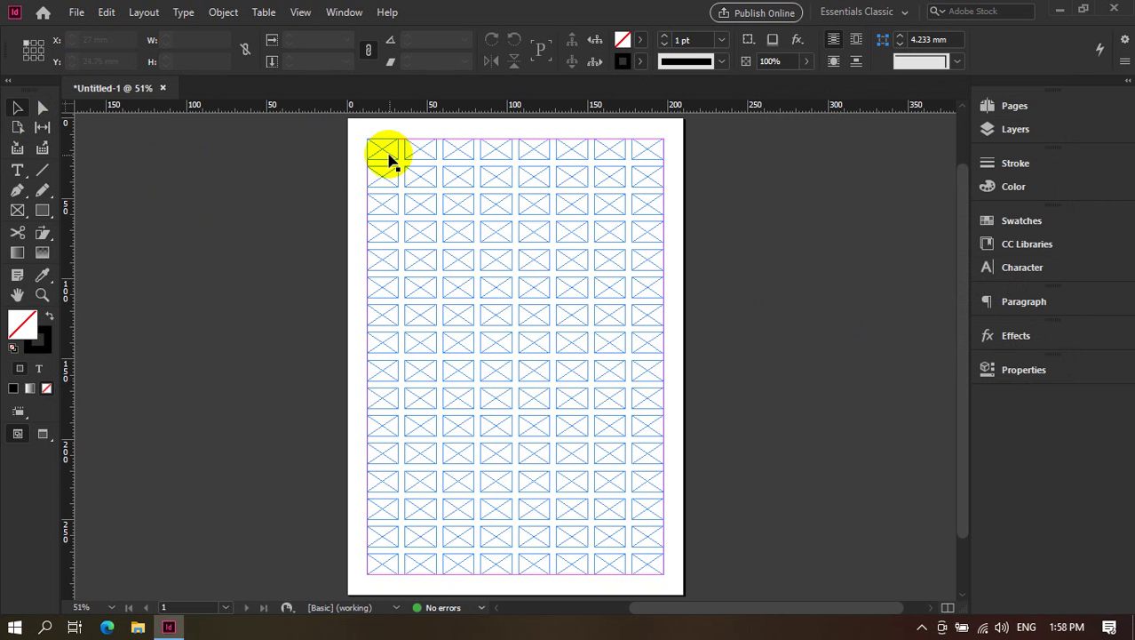
left_click(313, 151)
key("ctrl+equal")
key("ctrl+equal")
key("ctrl+equal")
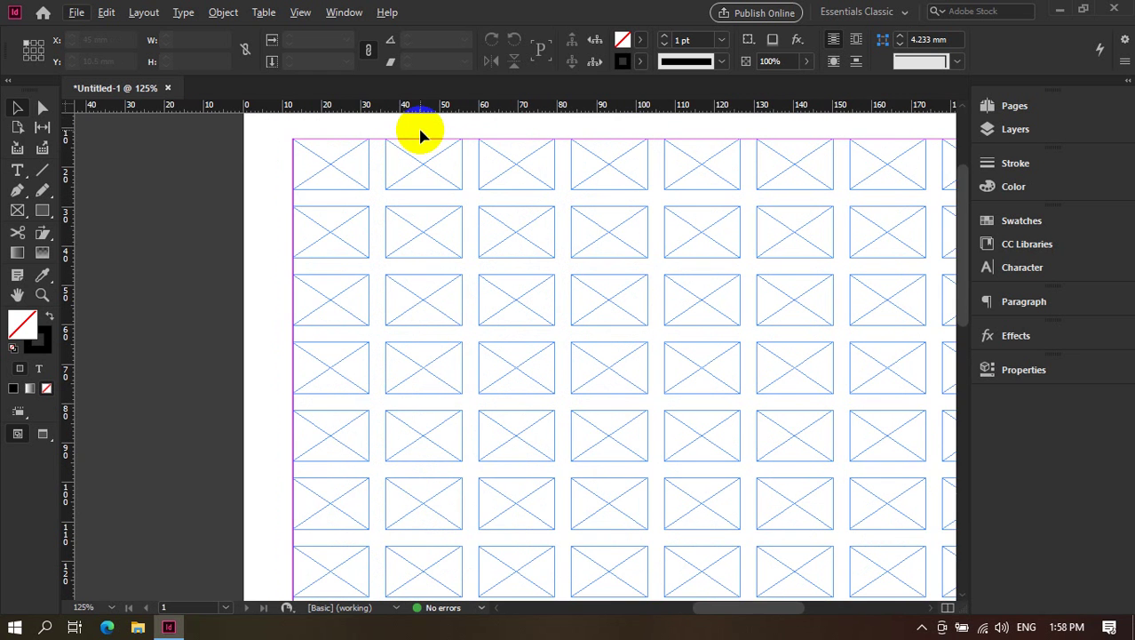
scroll(421, 131, "left", 3)
left_click(362, 170)
left_click(241, 167)
scroll(240, 167, "right", 2)
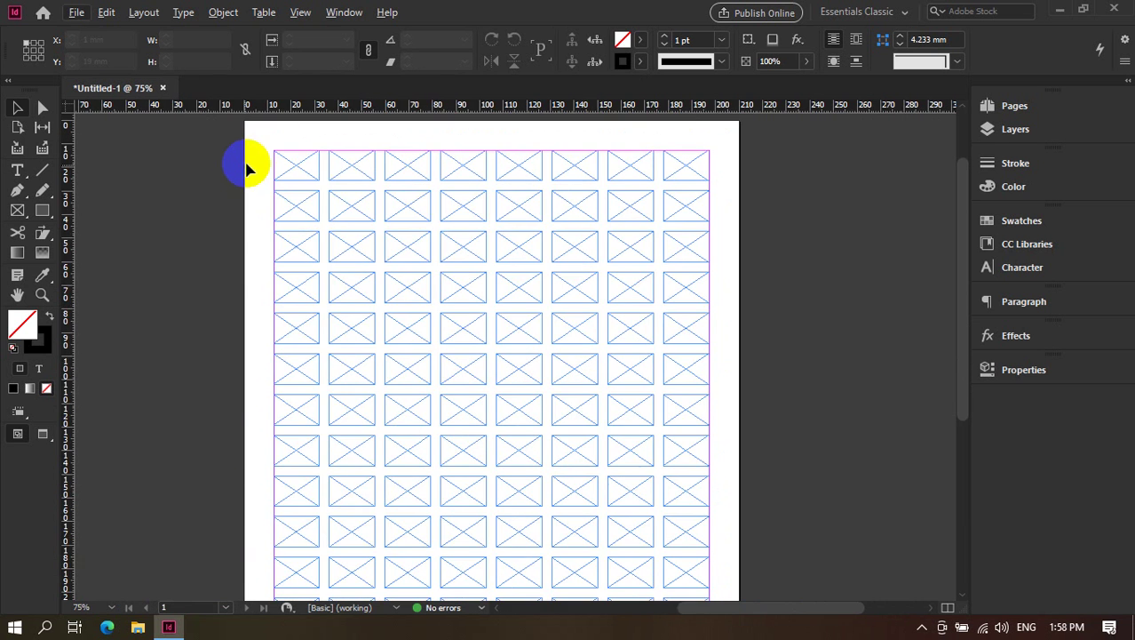
key("ctrl+equal")
key("ctrl+equal")
key("ctrl+equal")
key("ctrl+equal")
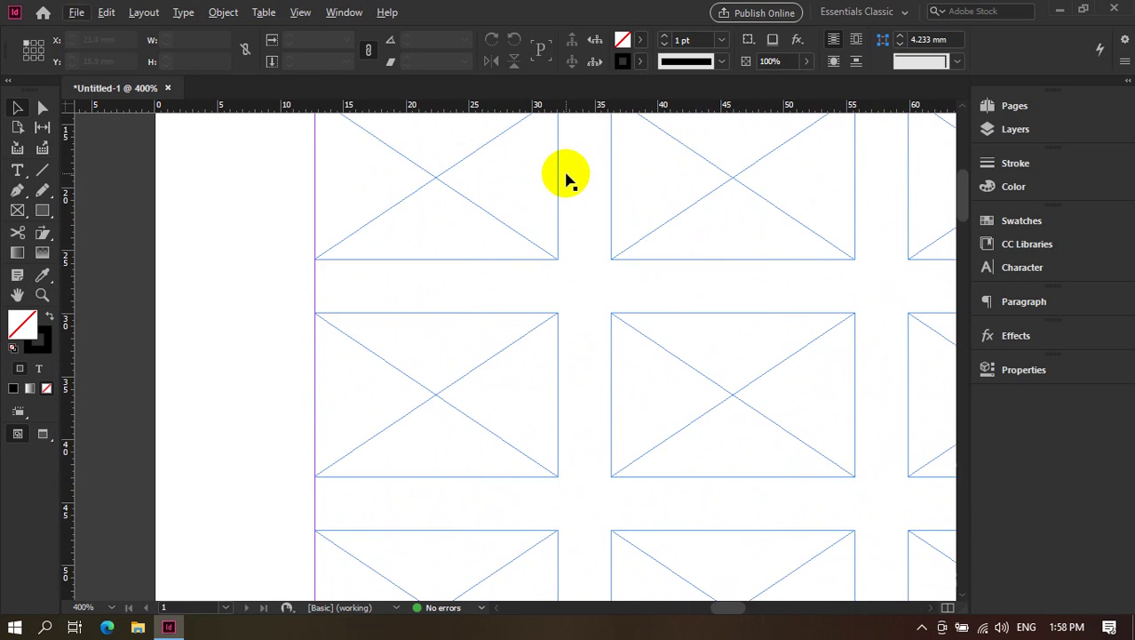
left_click(553, 233)
left_click(431, 167)
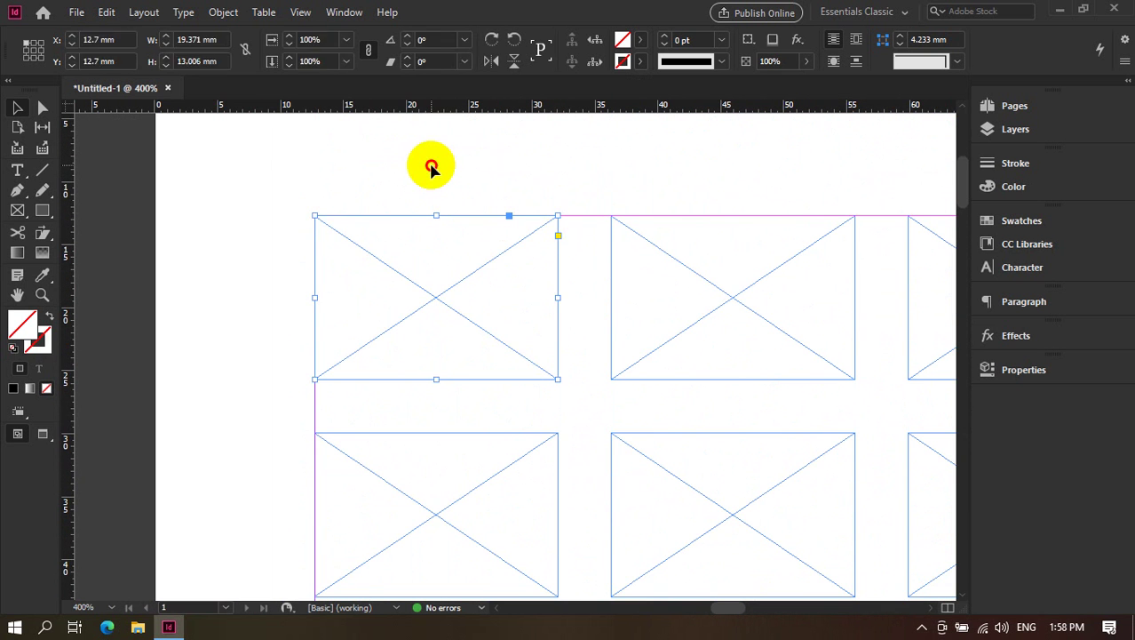
scroll(429, 167, "down", 1)
Load four consecutive JPG pictures from the Pictures folder for placing, from the 306202225 image through the 316314882 image.
left_click(77, 13)
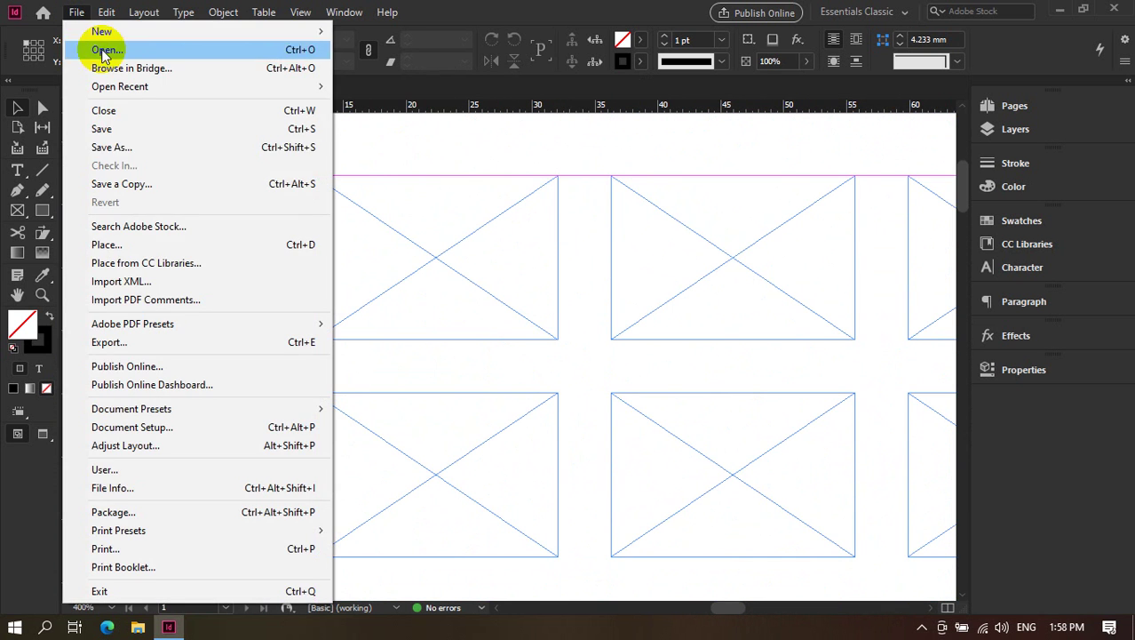
left_click(122, 243)
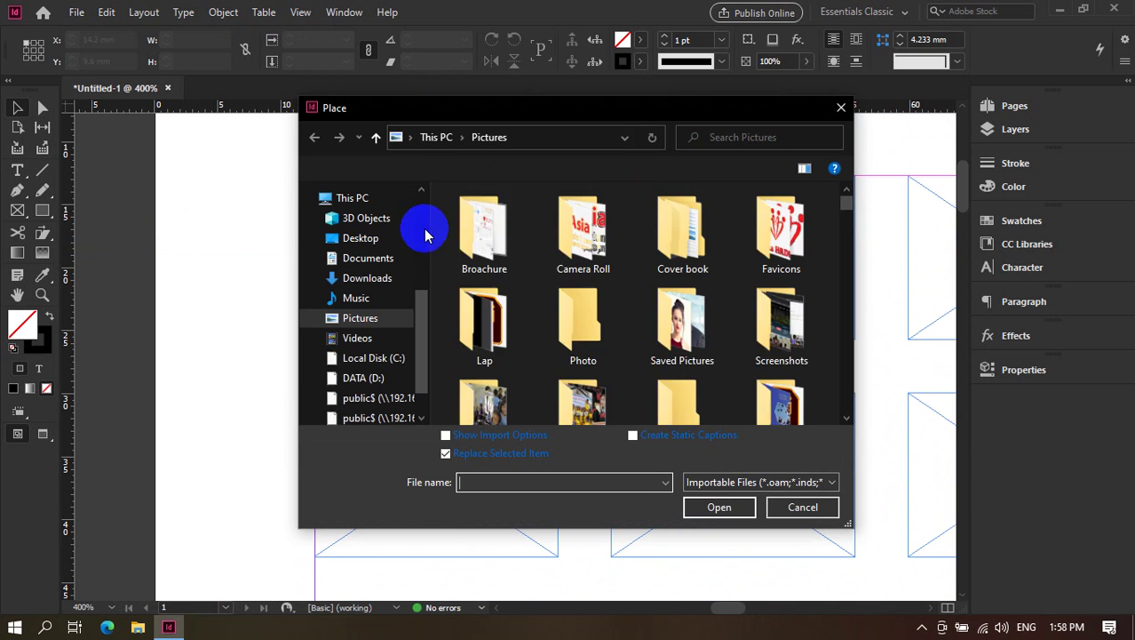
scroll(531, 281, "down", 2)
scroll(531, 281, "down", 3)
left_click(683, 235)
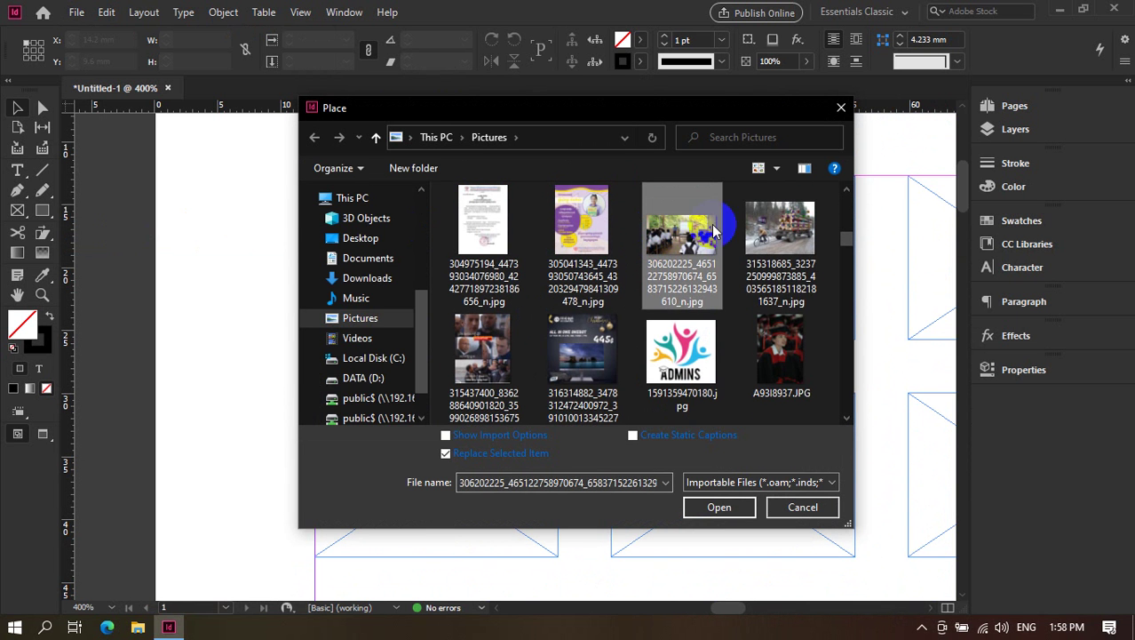
scroll(622, 338, "down", 1)
left_click(583, 351)
left_click(719, 506)
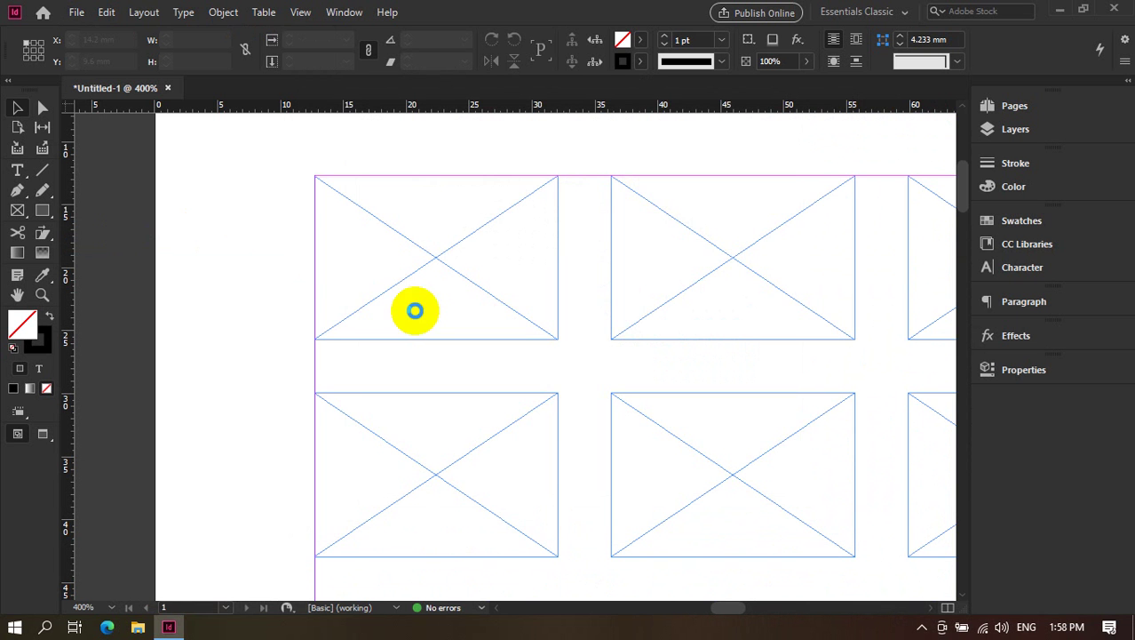
Place the four loaded pictures one by one into the first four frames of the grid's top row and deselect.
key("ctrl+minus")
key("ctrl+minus")
key("ctrl+minus")
key("ctrl+minus")
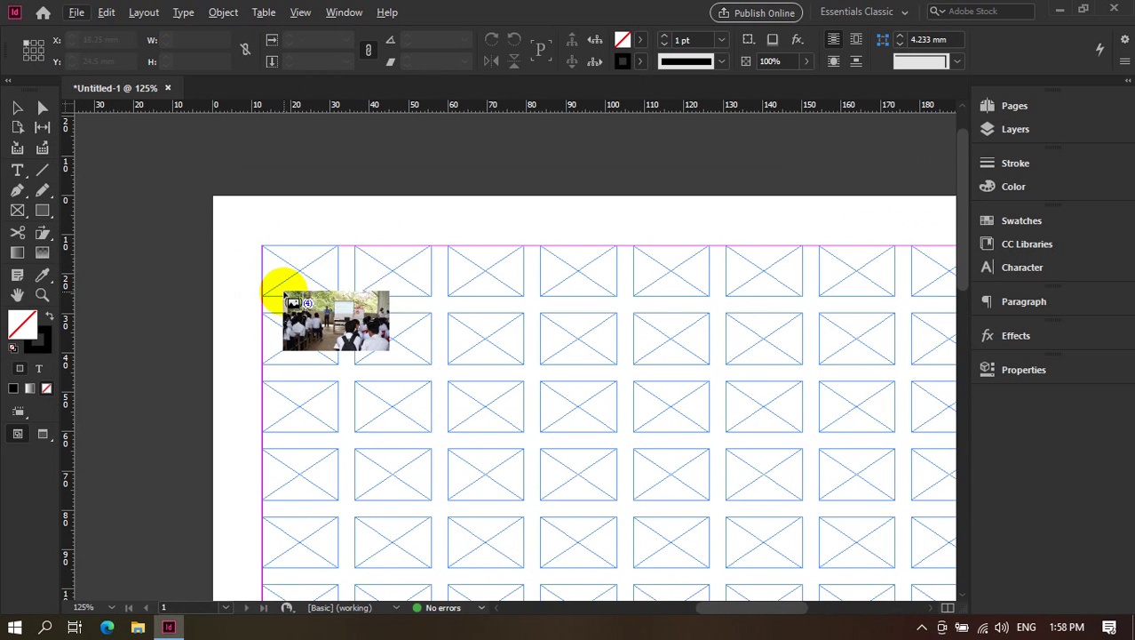
left_click(175, 279)
left_click(267, 277)
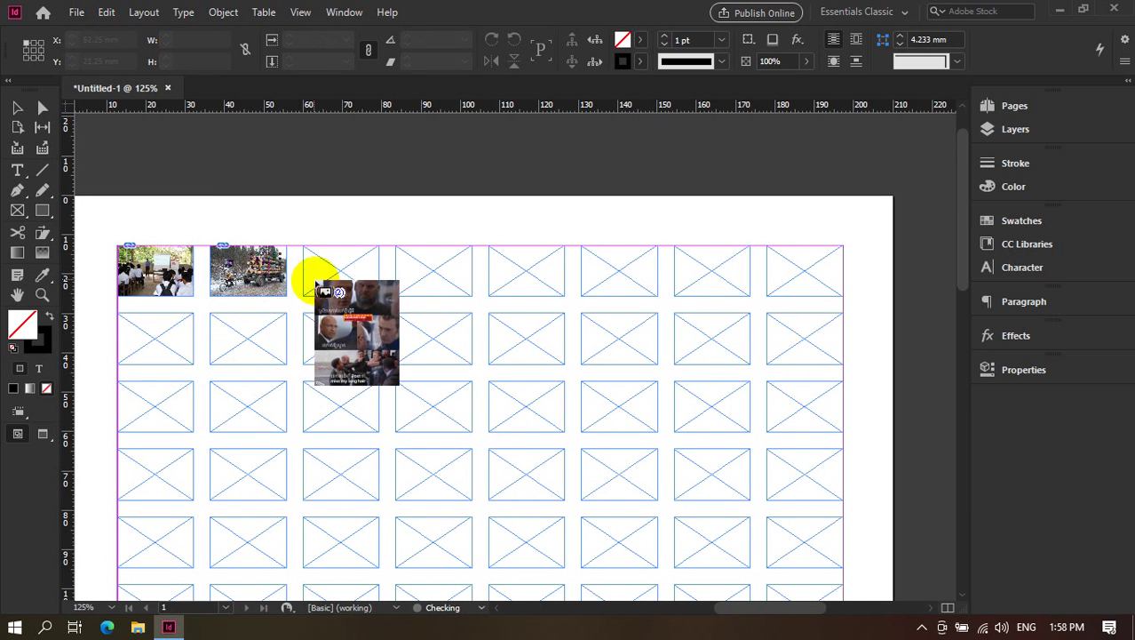
left_click(342, 277)
left_click(422, 282)
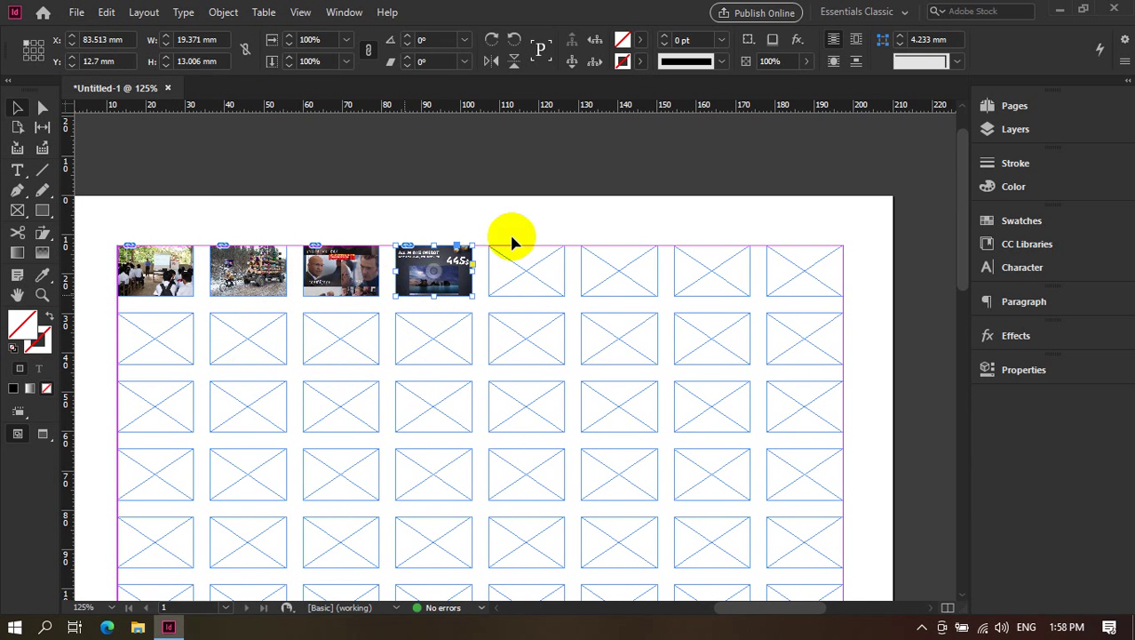
left_click(385, 133)
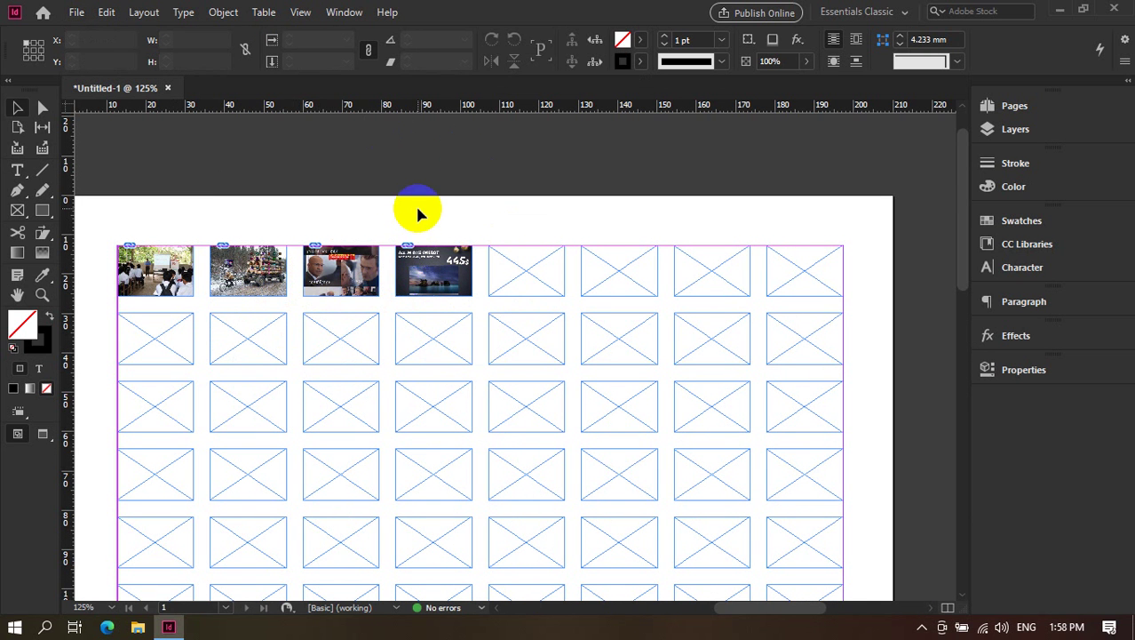
Examine the image quality of the placed pictures in the top row at up to 800% magnification.
key("ctrl+equal")
key("ctrl+equal")
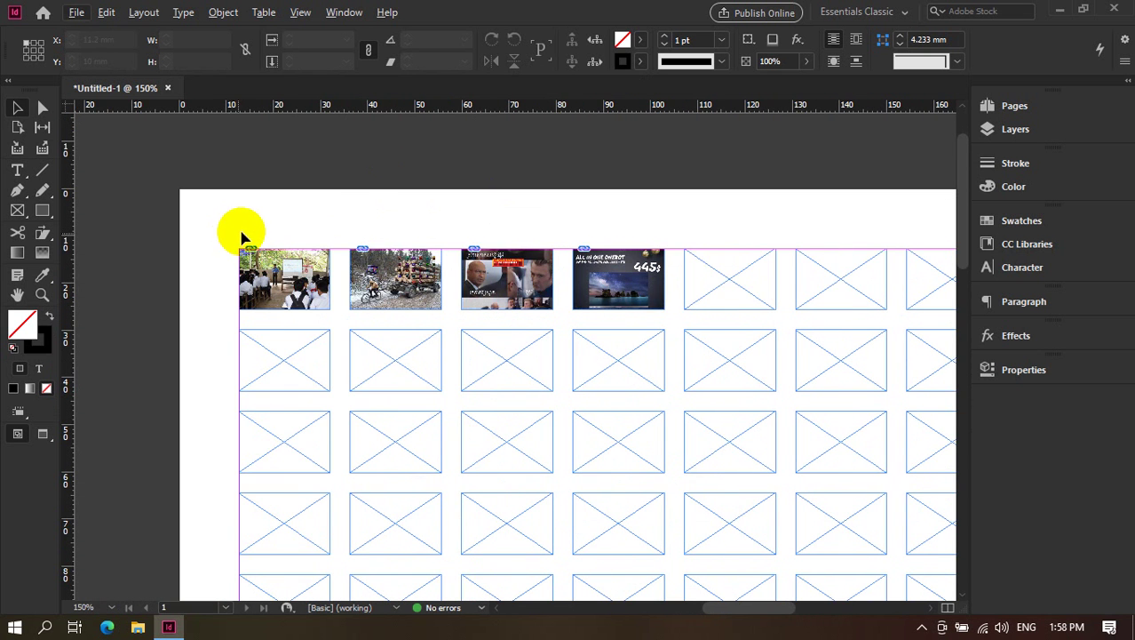
key("ctrl+equal")
key("ctrl+equal")
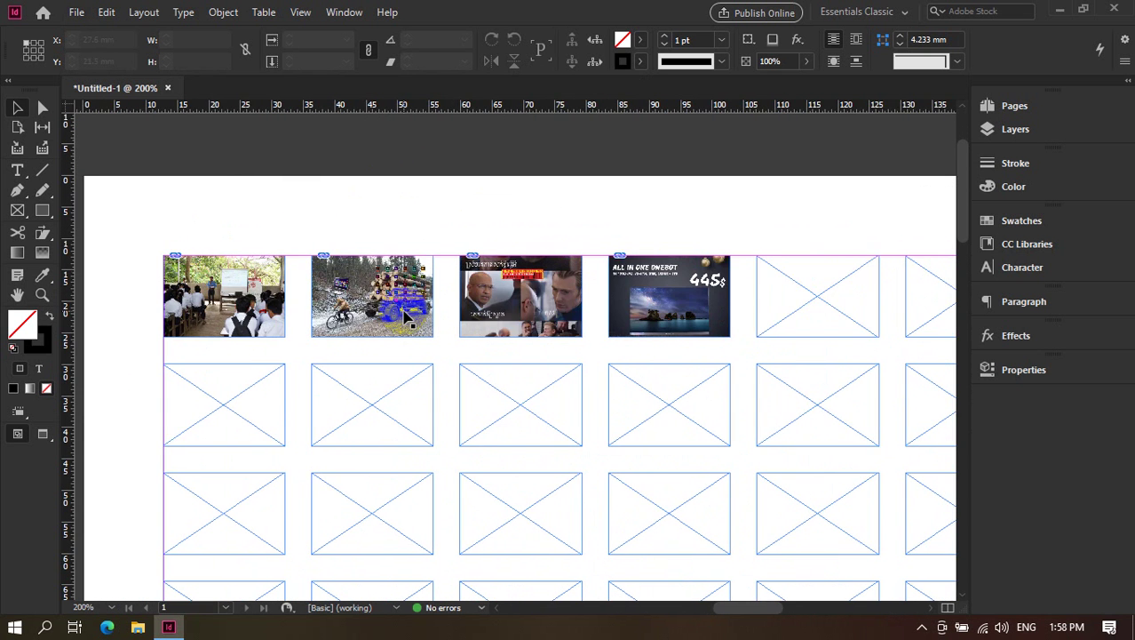
scroll(351, 249, "right", 6)
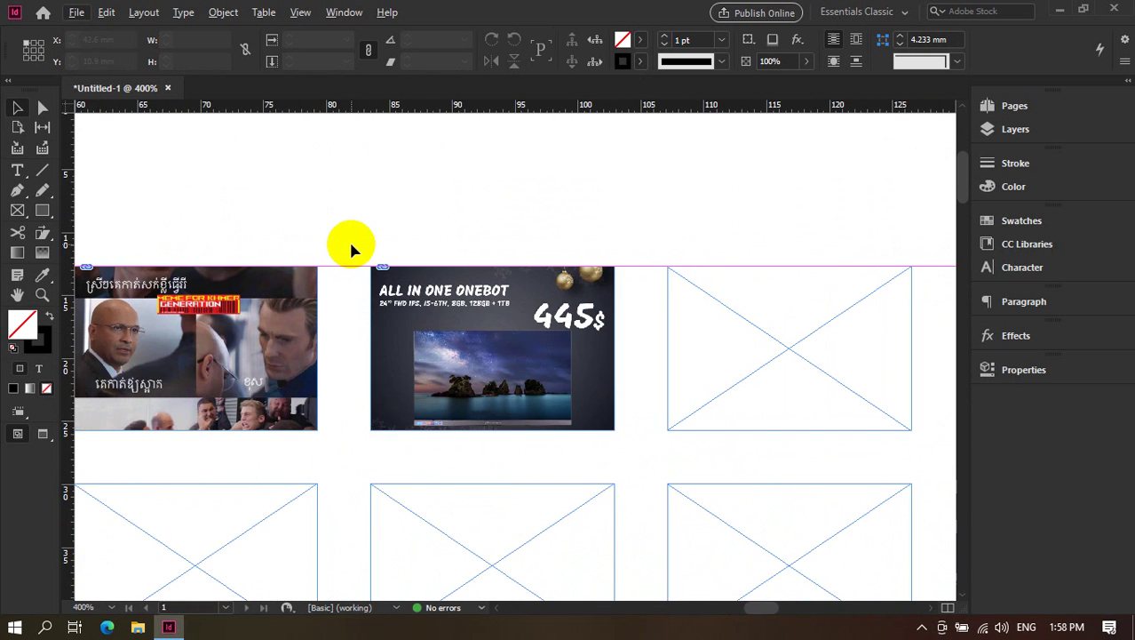
scroll(378, 365, "left", 5)
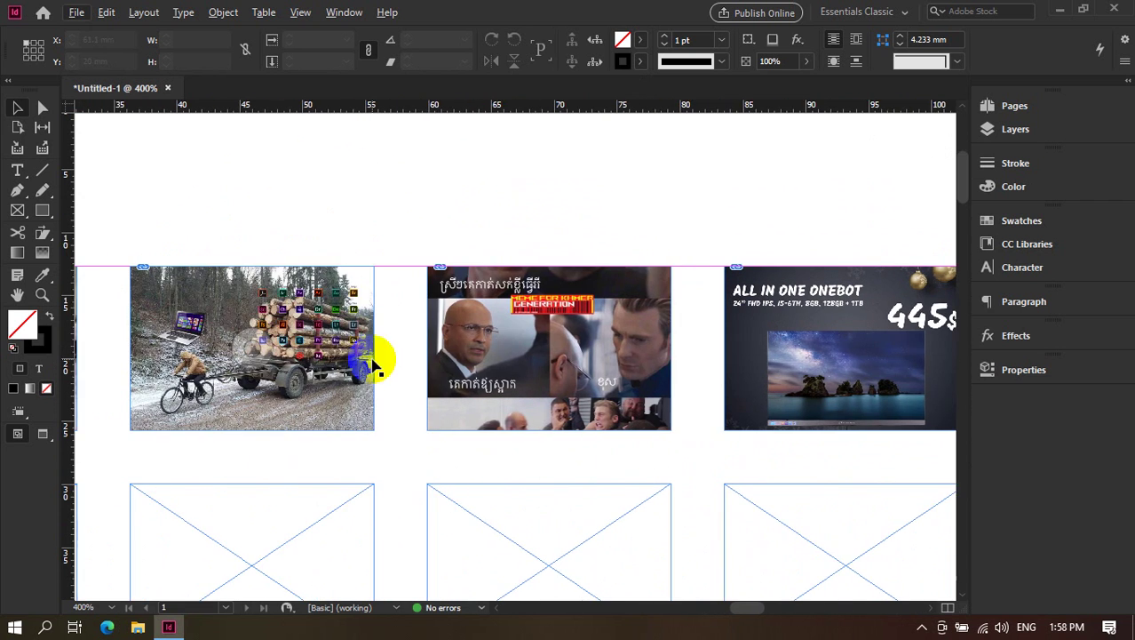
key("ctrl+equal")
key("ctrl+equal")
key("ctrl+equal")
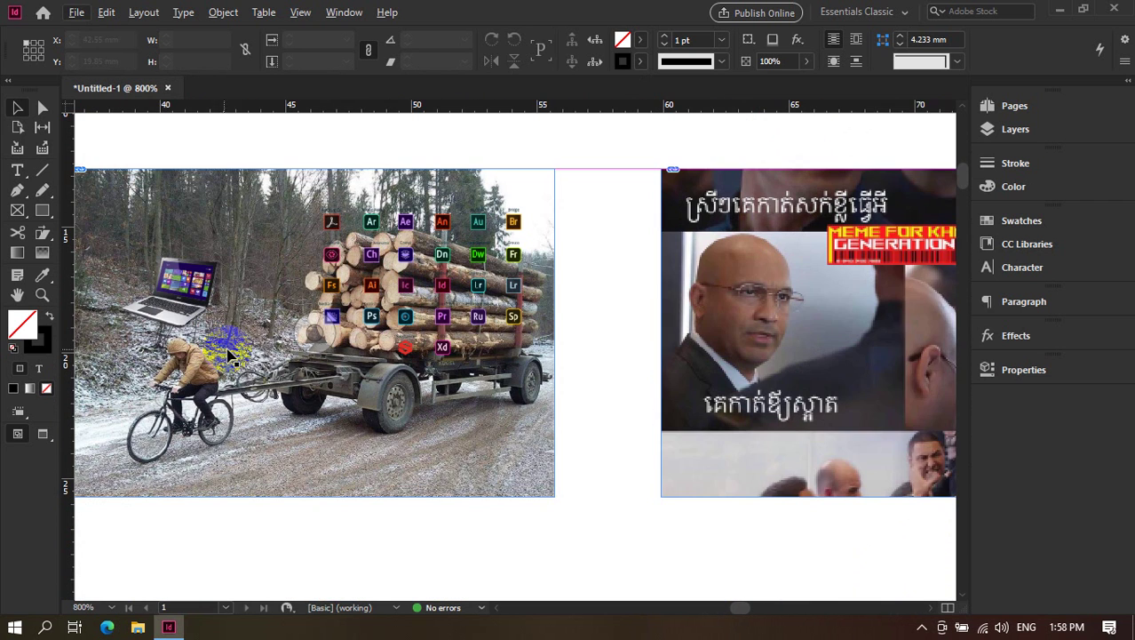
scroll(250, 355, "left", 2)
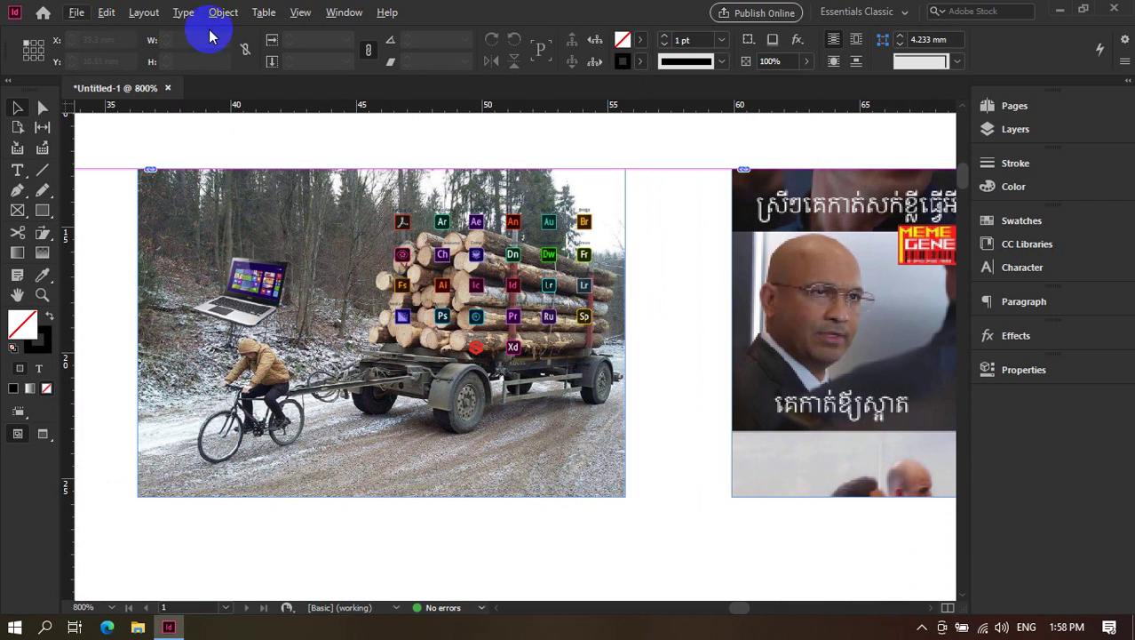
Look for the Display Performance options for objects.
left_click(108, 14)
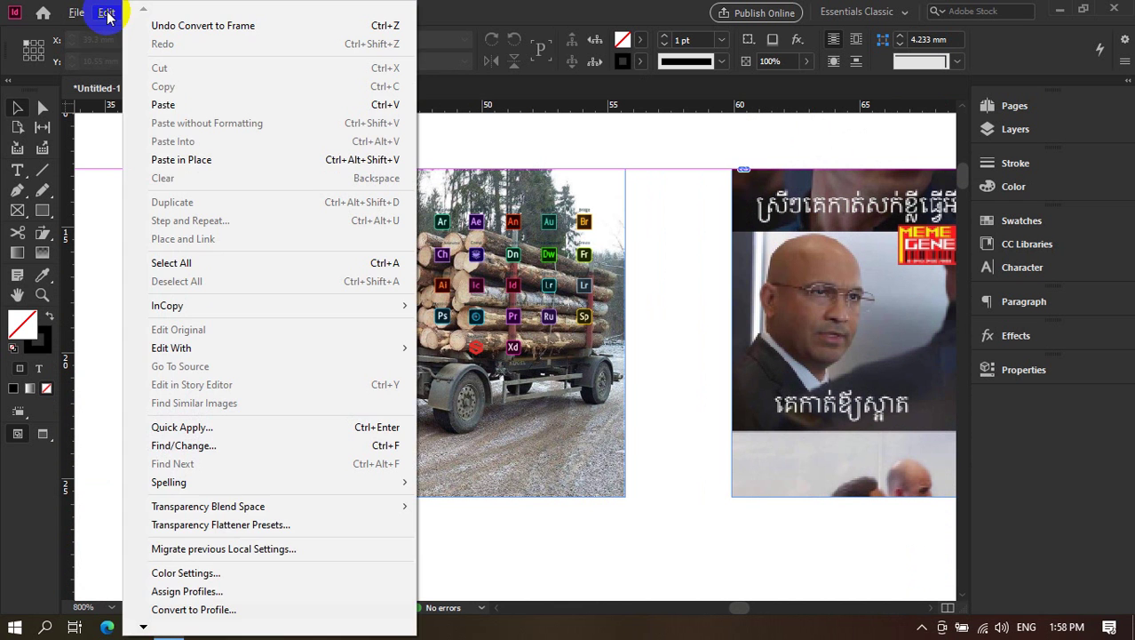
left_click(107, 145)
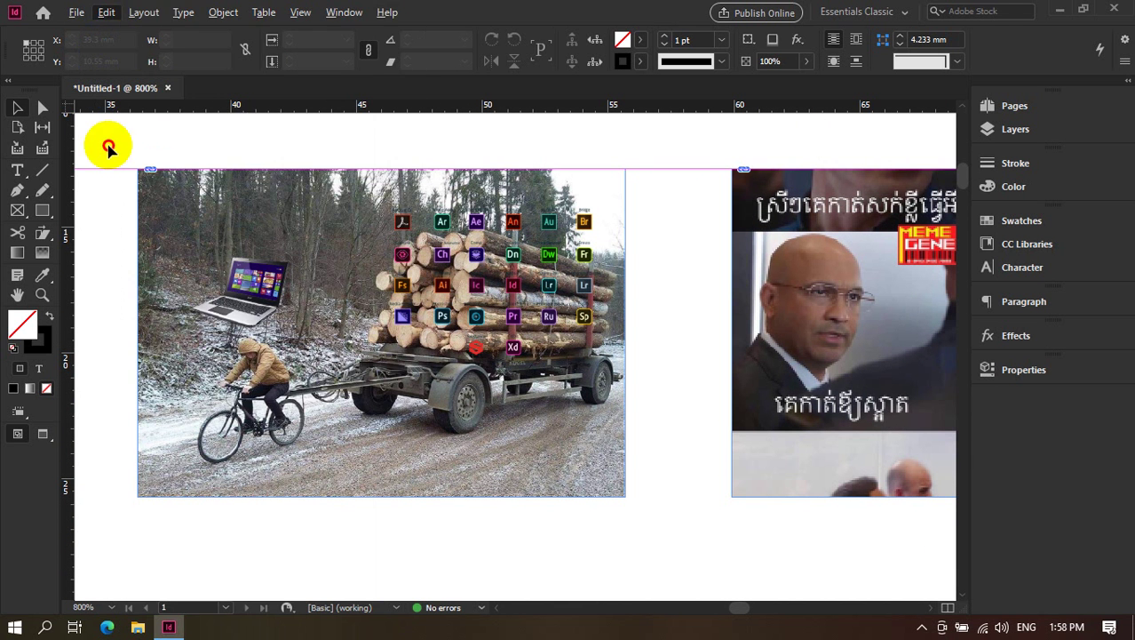
left_click(143, 13)
mouse_move(180, 15)
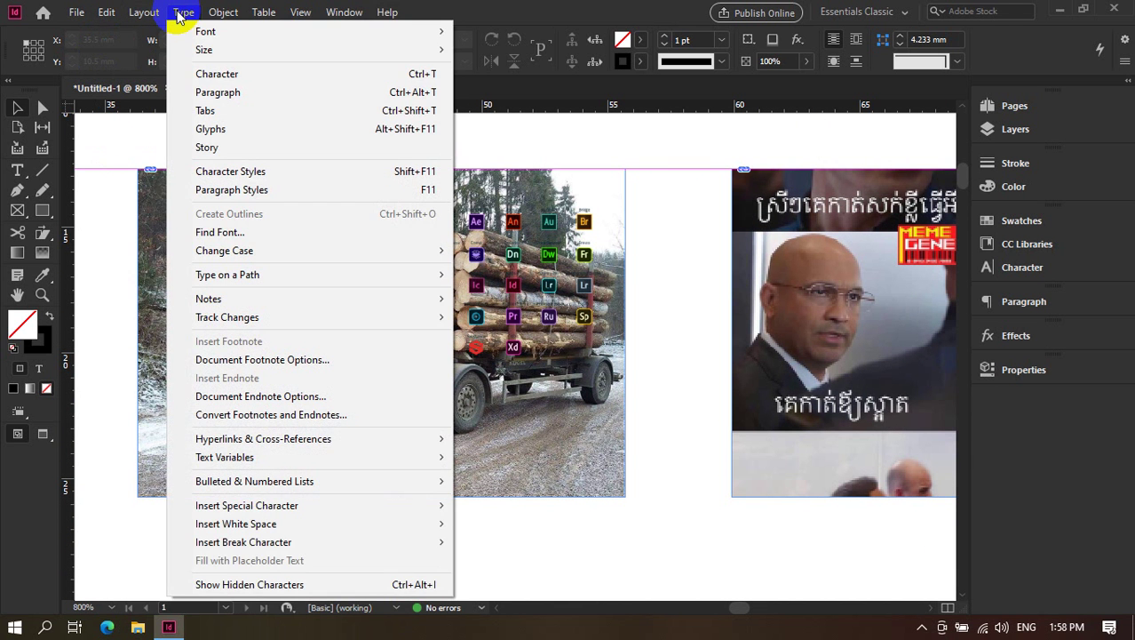
mouse_move(222, 12)
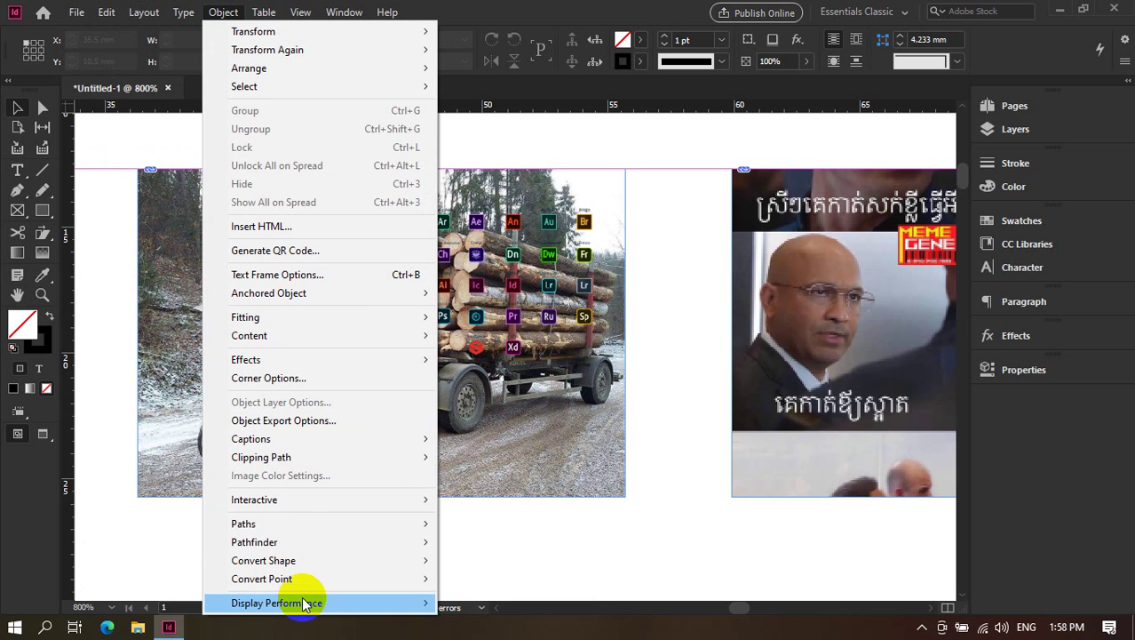
mouse_move(306, 604)
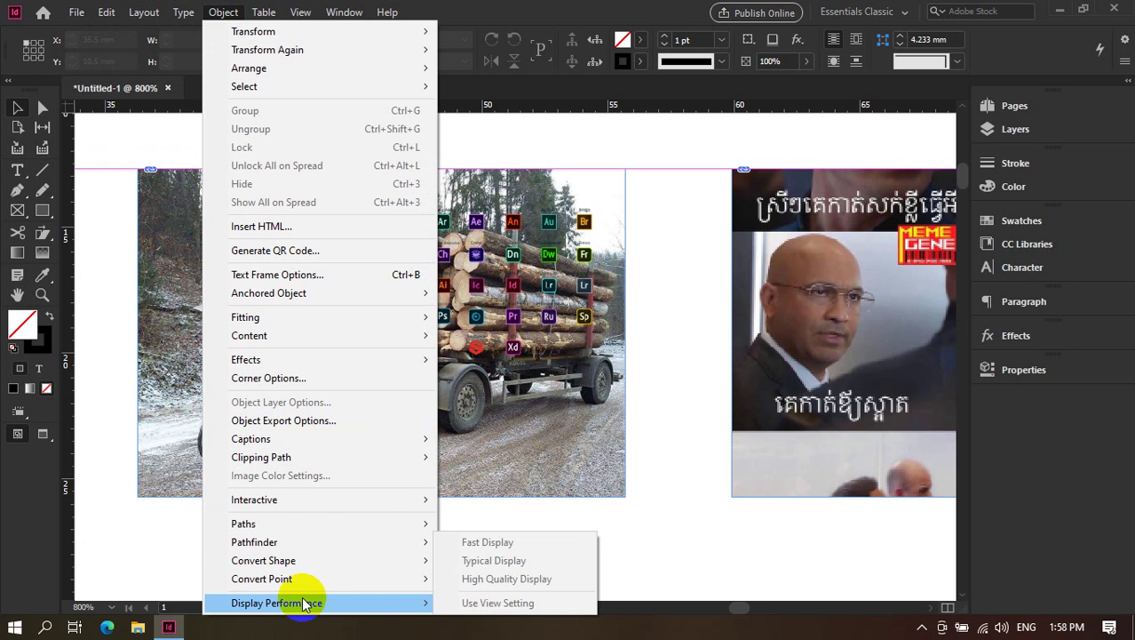
left_click(144, 400)
Try to set the object display performance to High Quality Display with nothing selected, and check for it on the page as well.
scroll(258, 373, "down", 3)
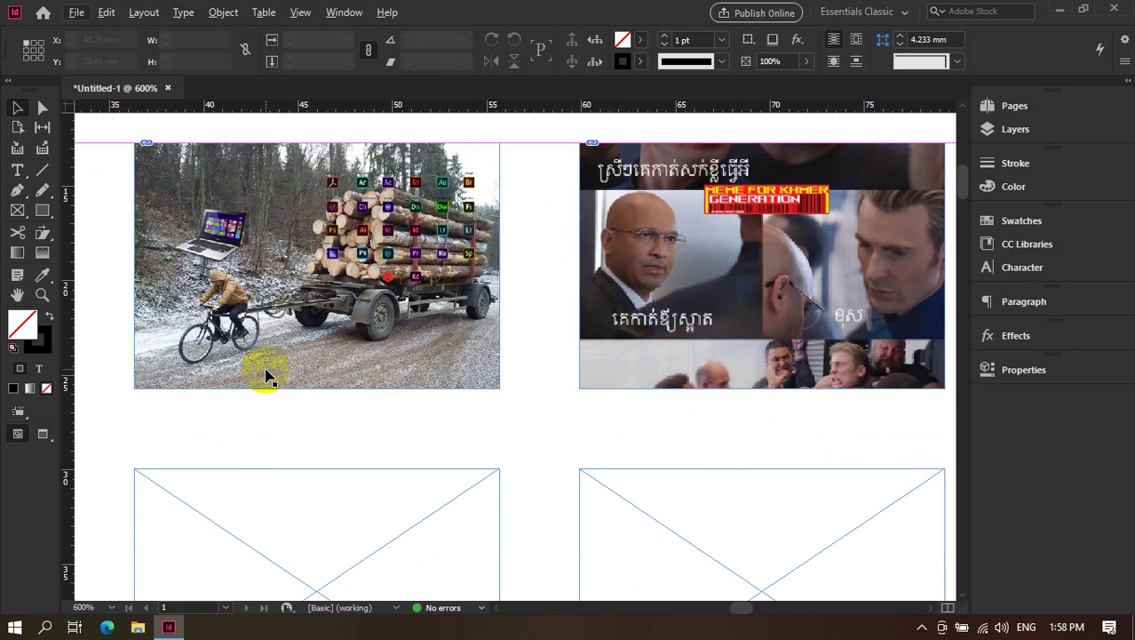
scroll(226, 197, "left", 5)
scroll(239, 164, "right", 2)
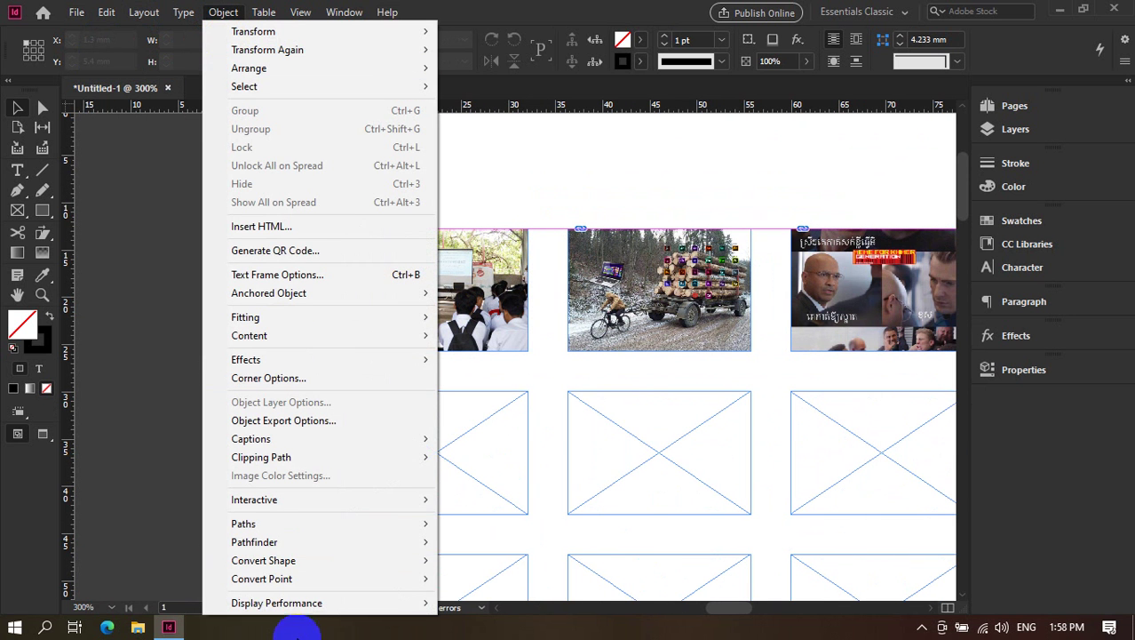
mouse_move(311, 611)
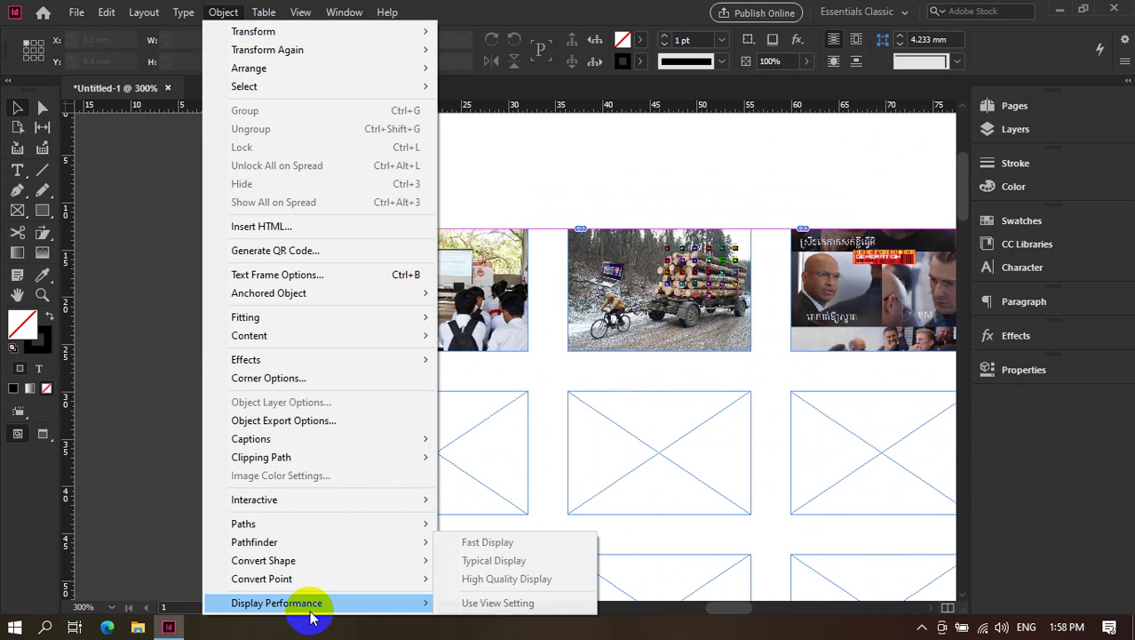
left_click(521, 577)
right_click(330, 285)
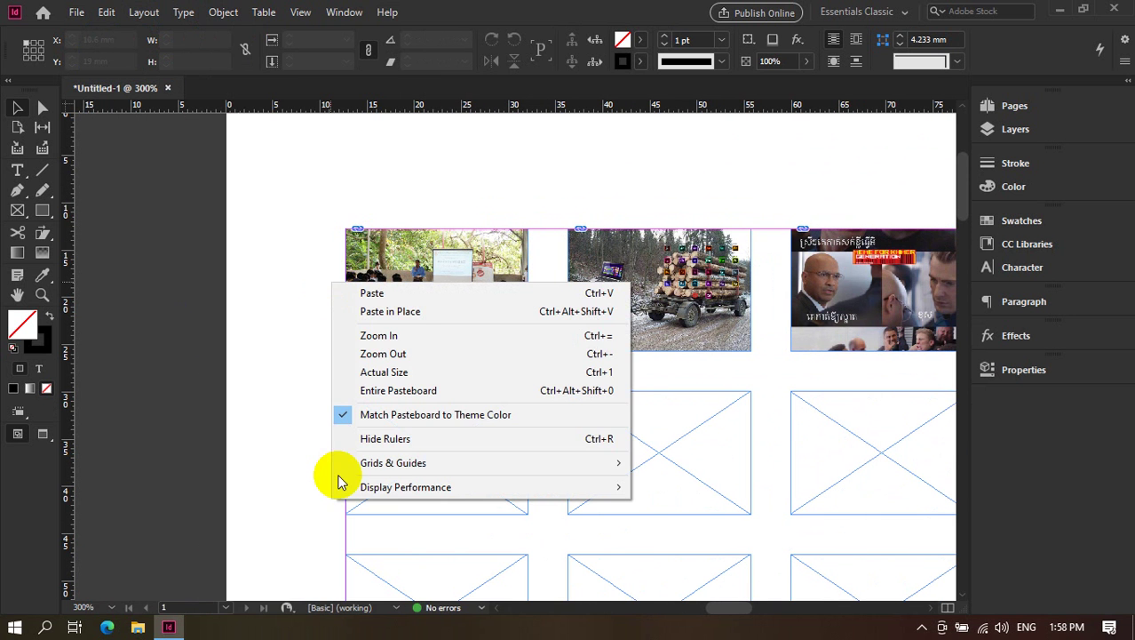
mouse_move(345, 494)
scroll(223, 372, "down", 3)
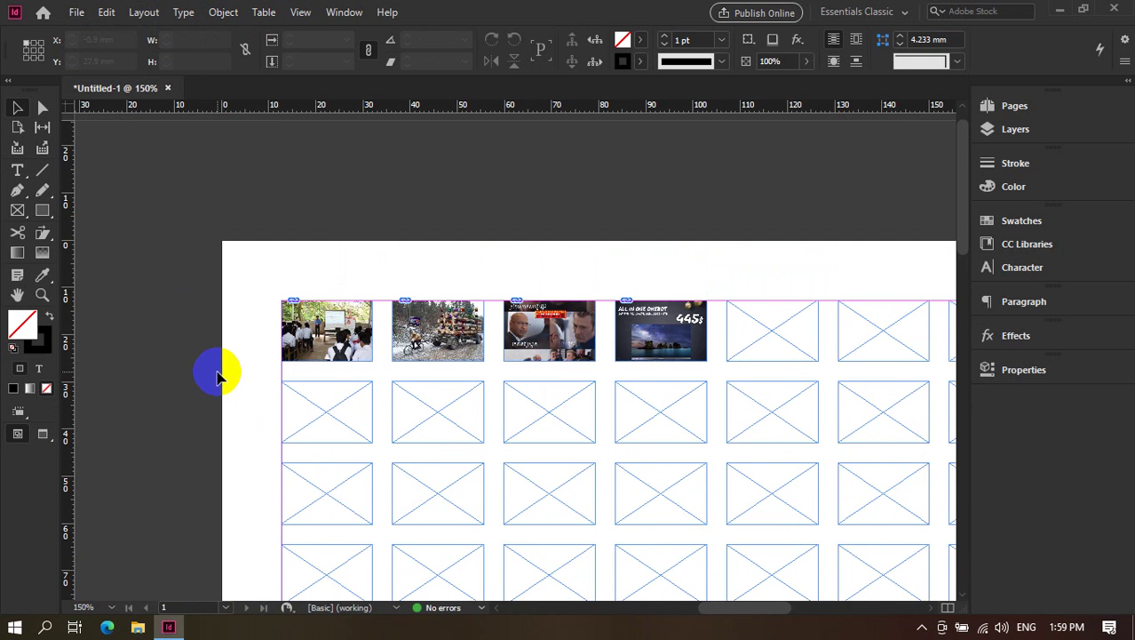
Select all grid frames, set their object display performance to High Quality Display, and deselect them.
key("ctrl+a")
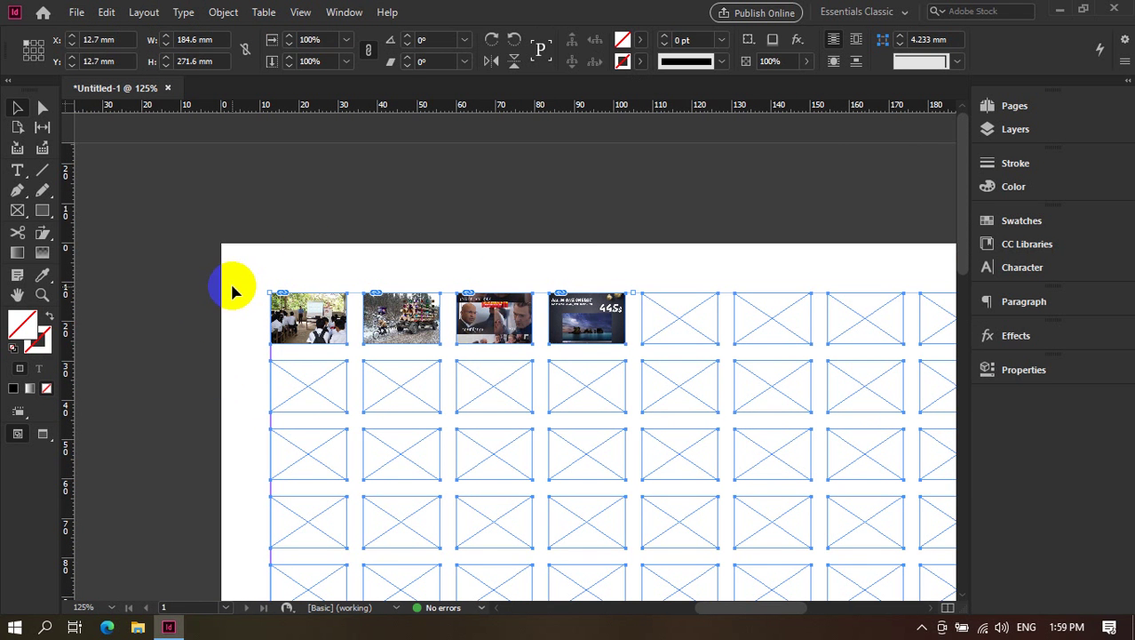
scroll(274, 261, "up", 2)
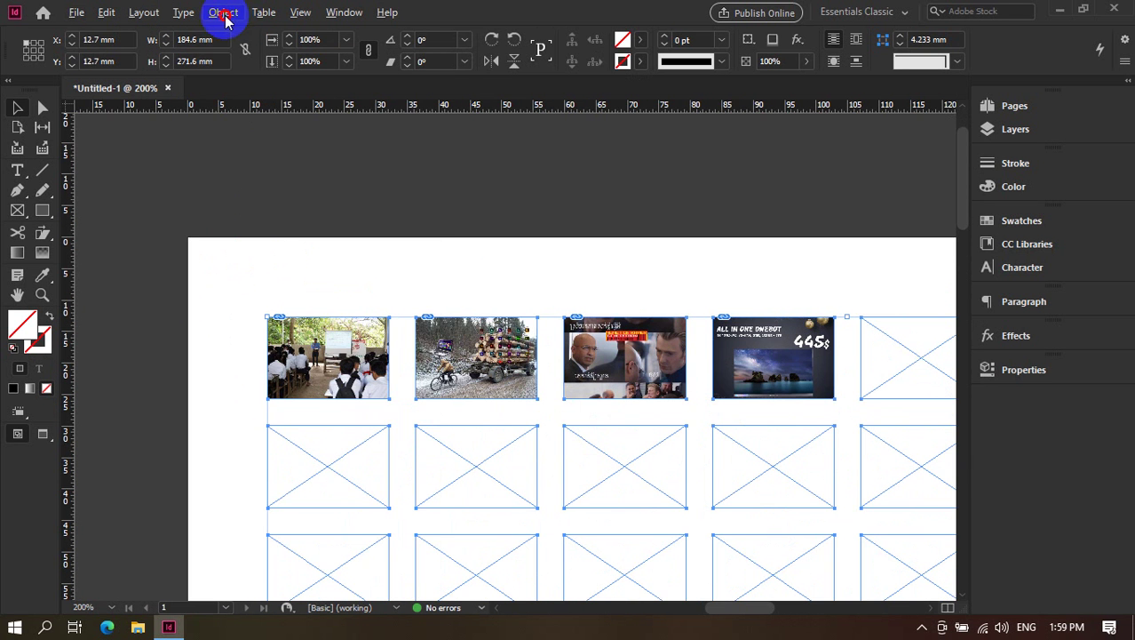
left_click(223, 12)
mouse_move(317, 609)
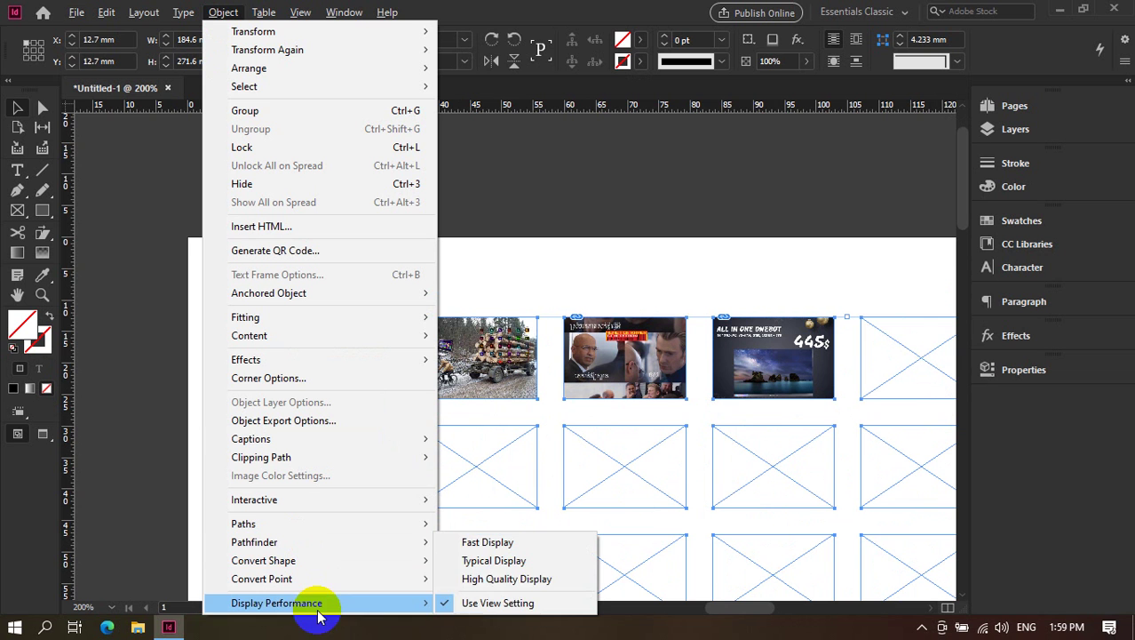
left_click(503, 582)
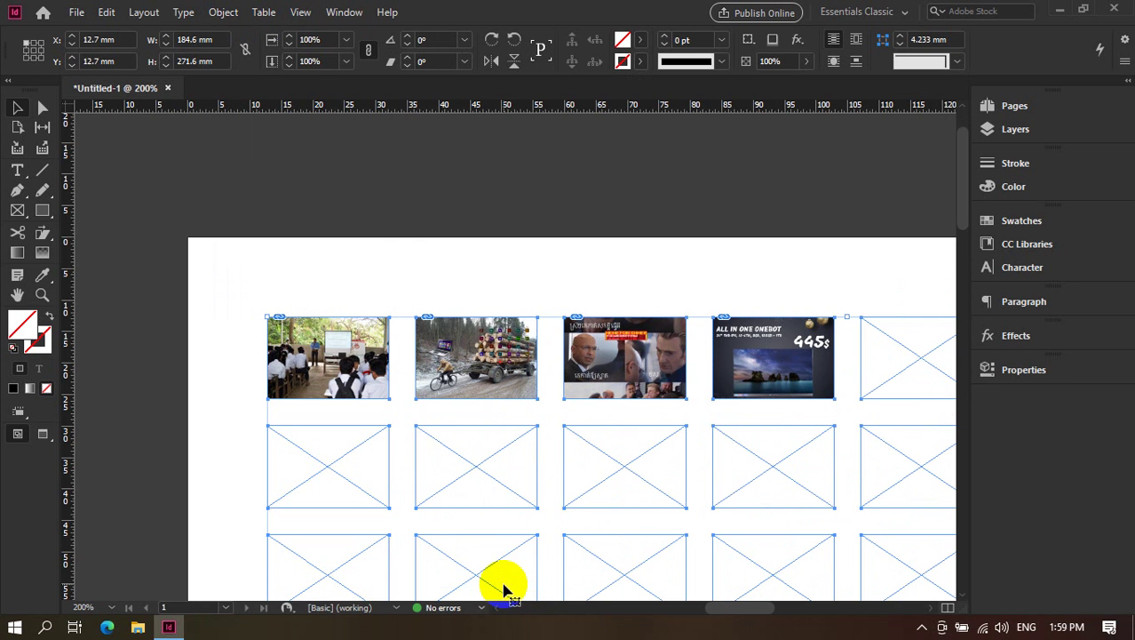
left_click(310, 286)
Set the document view's display performance to High Quality Display and inspect the first placed picture at up to 3200% magnification.
right_click(210, 266)
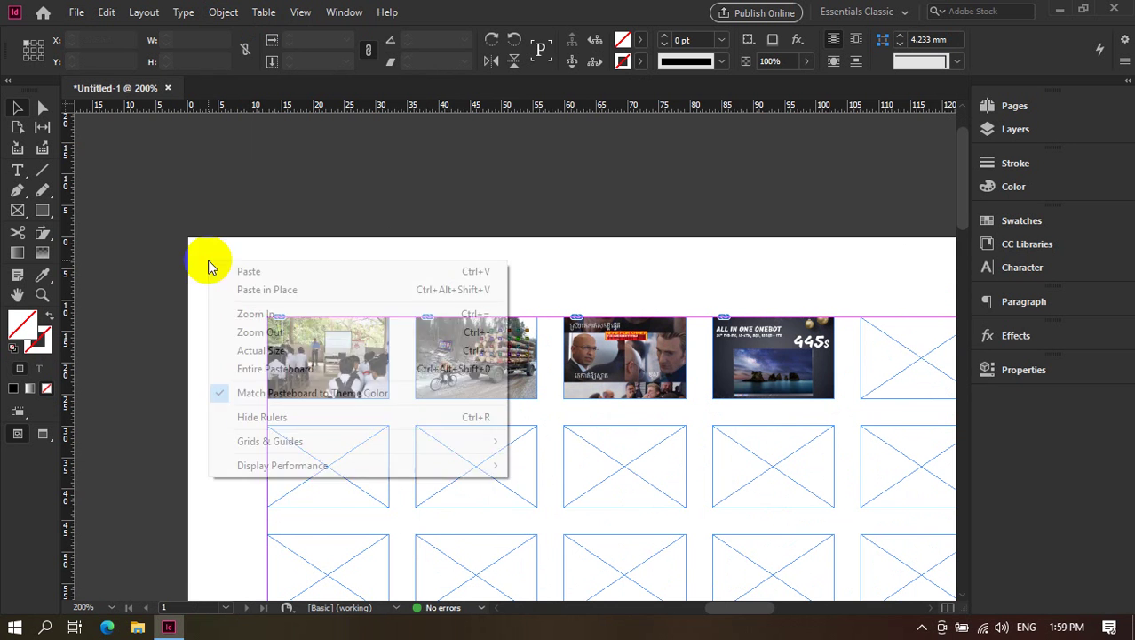
mouse_move(294, 464)
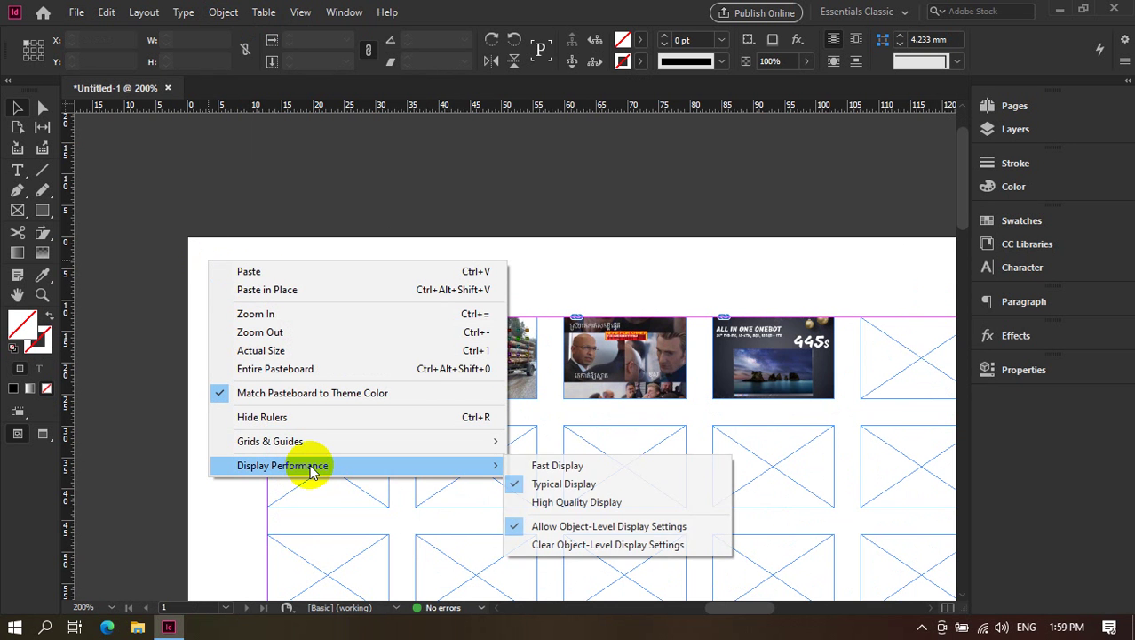
left_click(560, 503)
scroll(348, 381, "up", 5)
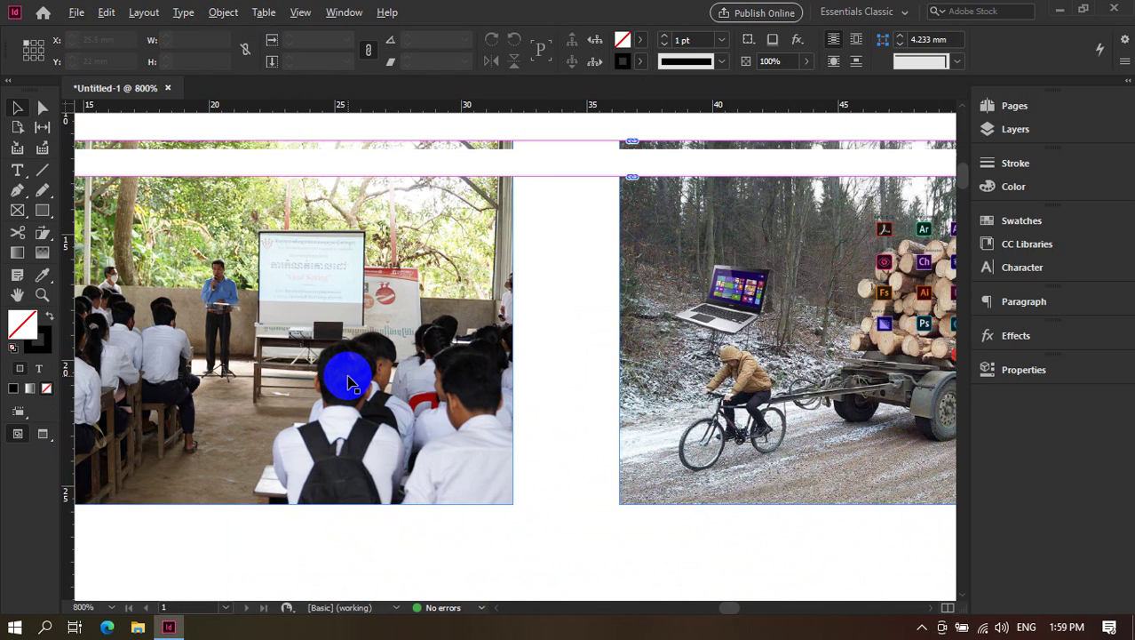
scroll(347, 380, "left", 5)
scroll(391, 311, "up", 3)
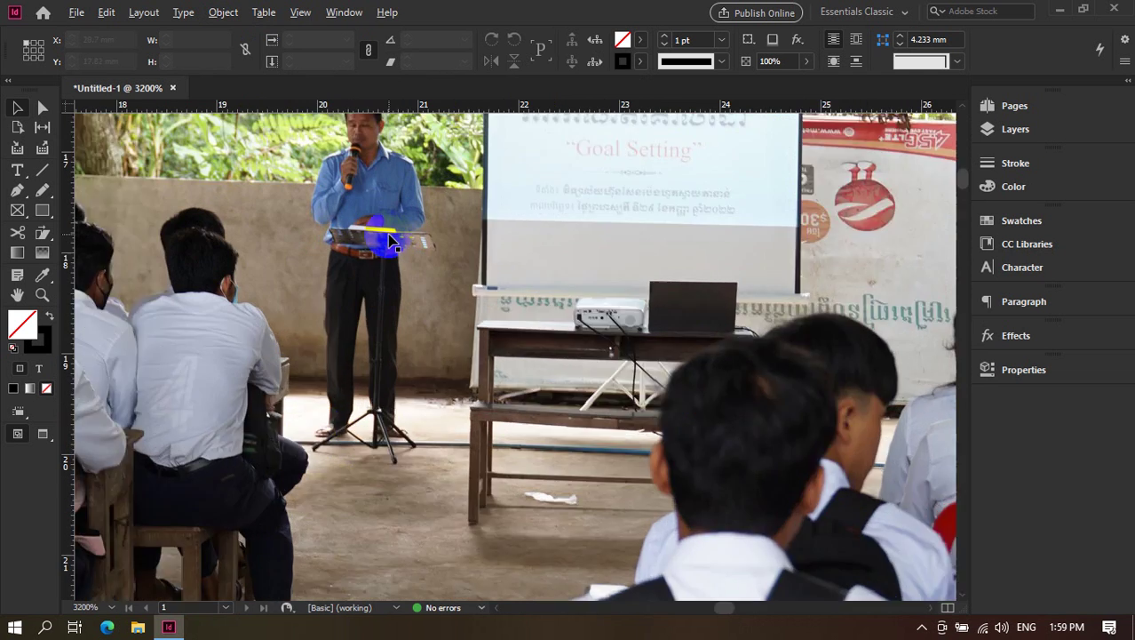
scroll(412, 388, "down", 4)
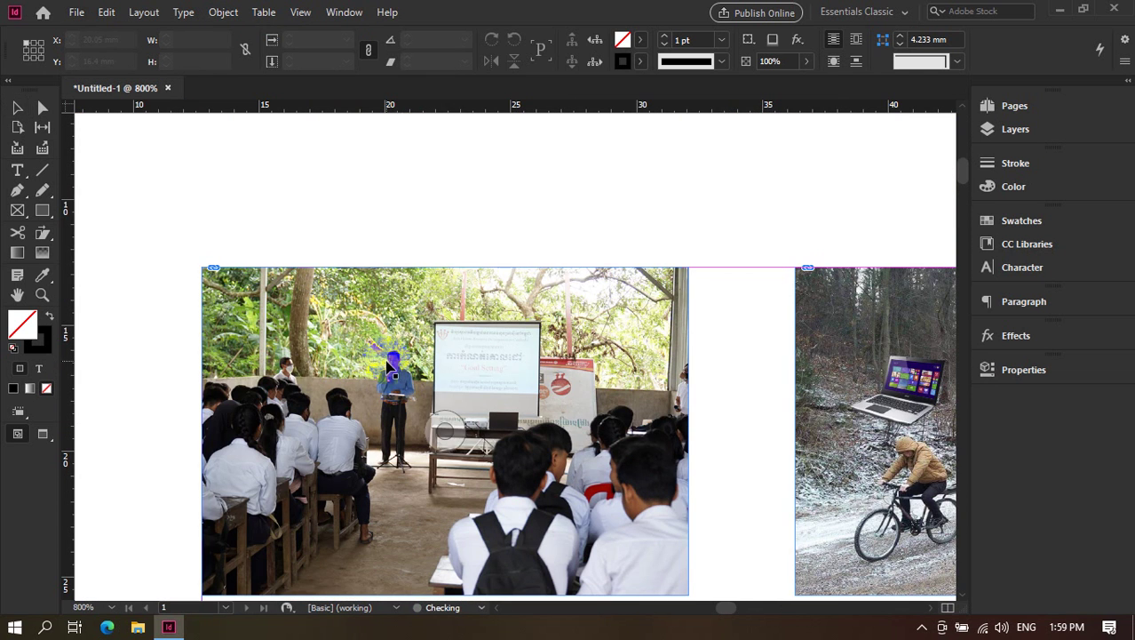
Undo the placing of all four pictures, returning them to the loaded place cursor.
key("ctrl+z")
scroll(394, 364, "down", 1)
scroll(394, 366, "down", 7)
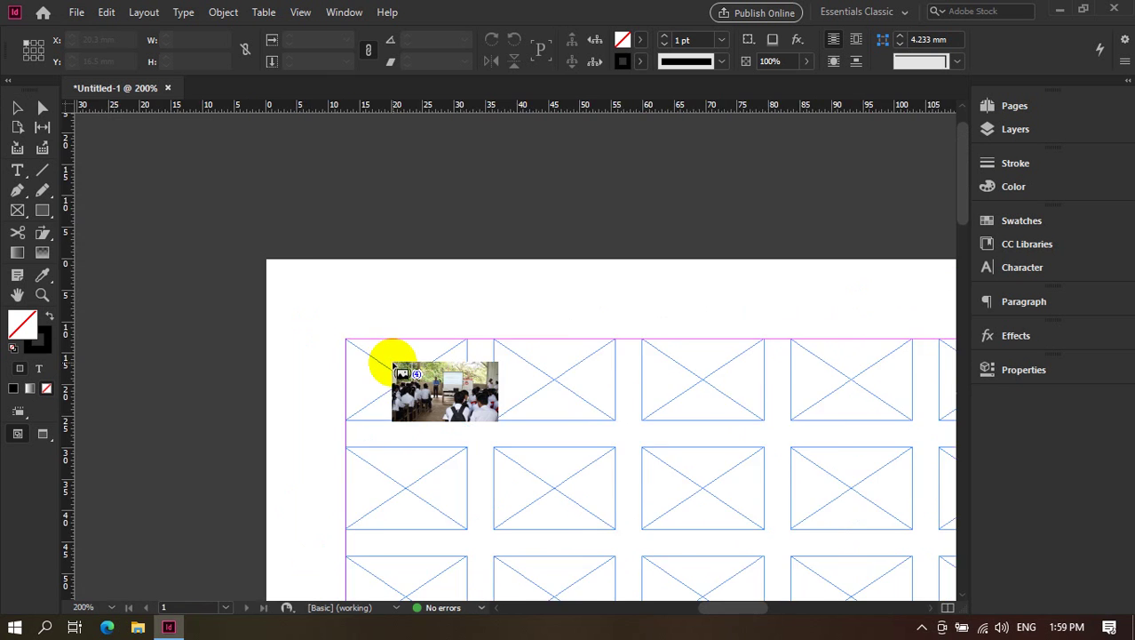
scroll(342, 318, "up", 3)
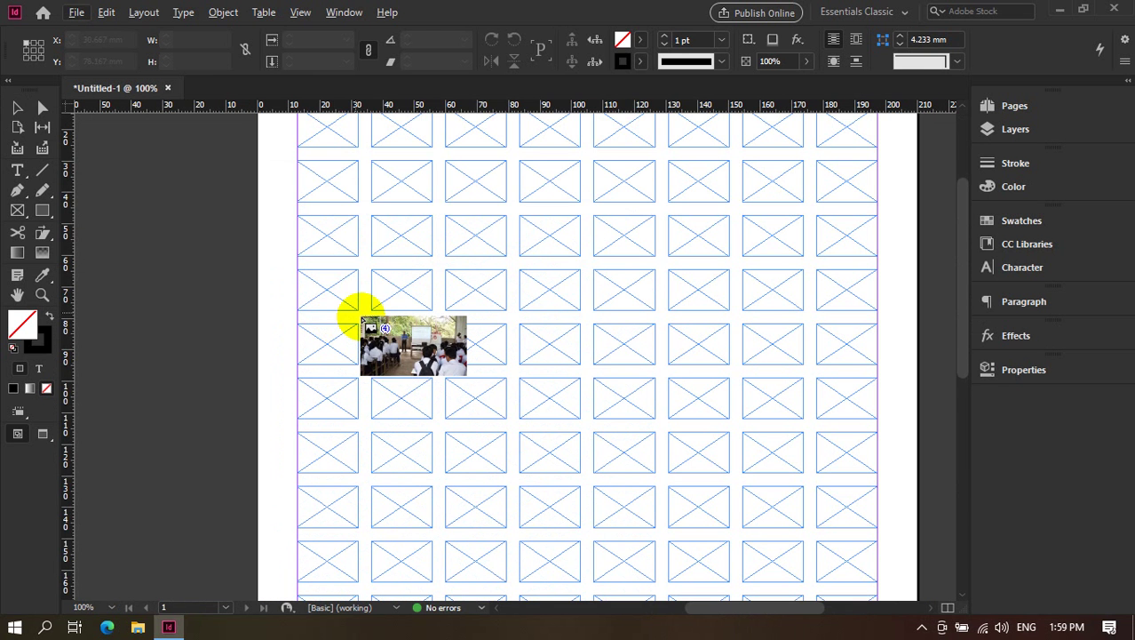
Drop the loaded place cursor, select all the grid frames on the page and delete them.
left_click(12, 108)
scroll(249, 280, "down", 1)
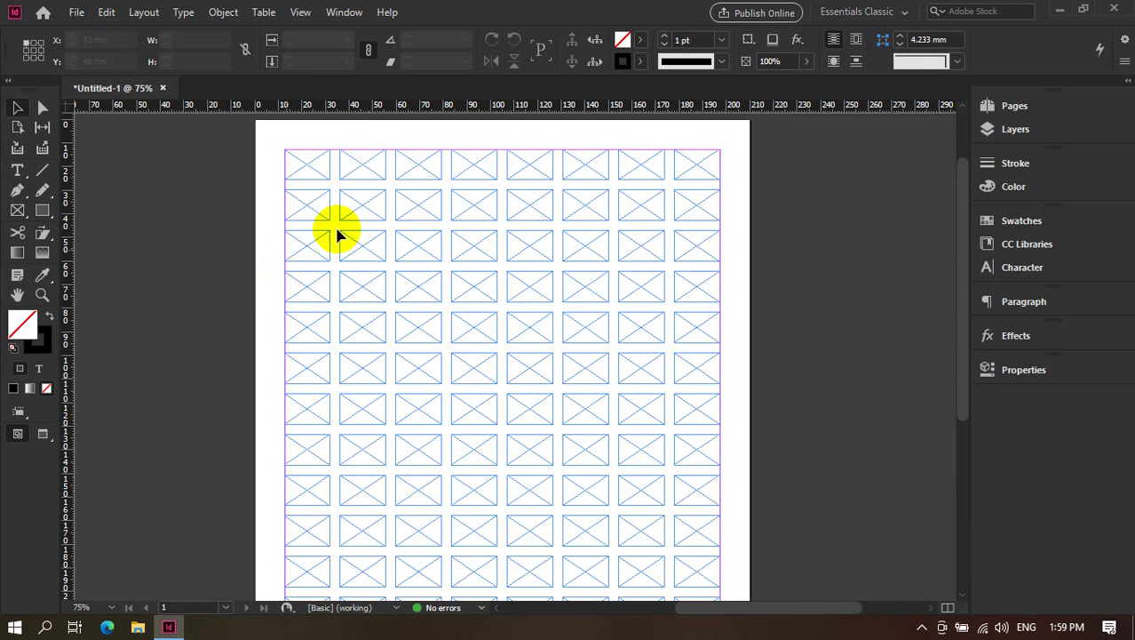
scroll(347, 267, "down", 1)
scroll(371, 311, "down", 1)
scroll(382, 271, "up", 1)
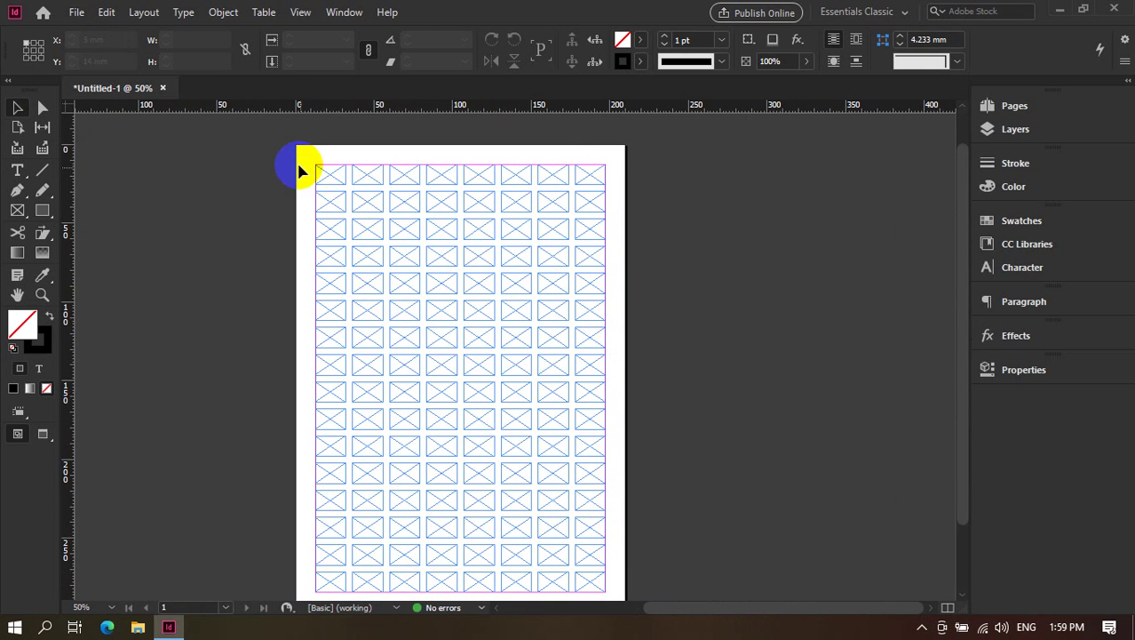
left_click_drag(300, 167, 619, 532)
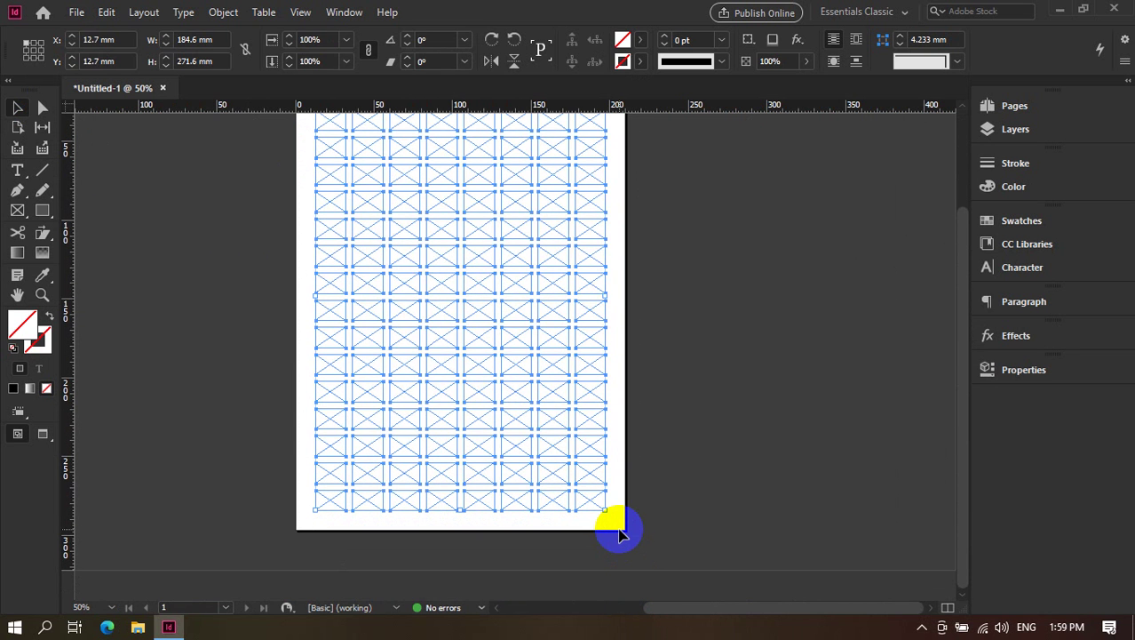
key("Delete")
scroll(469, 368, "up", 3)
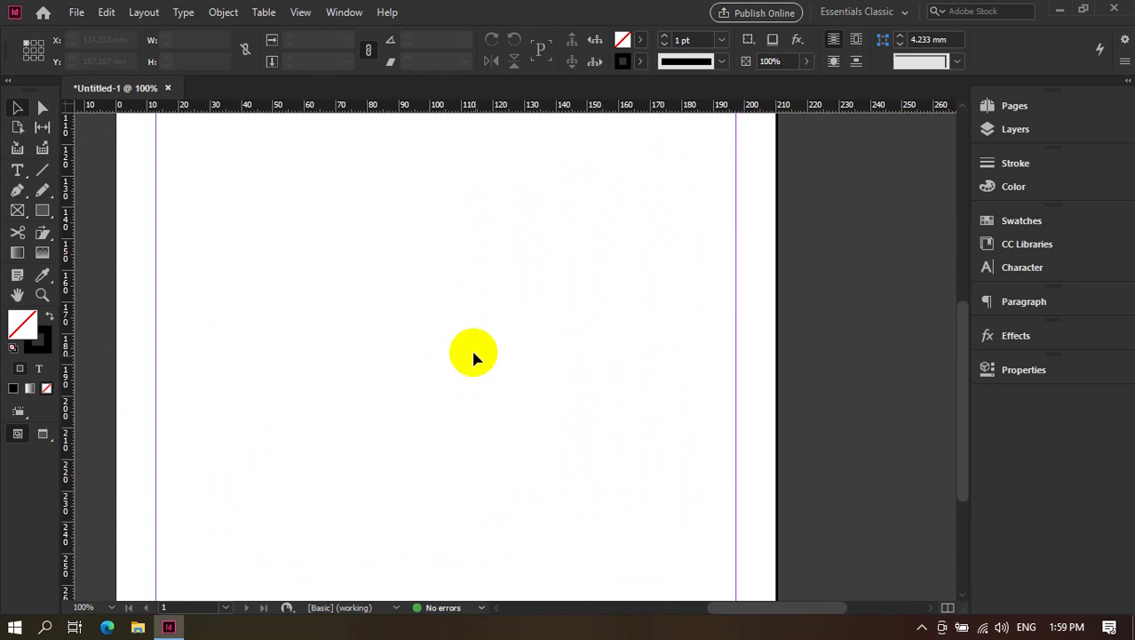
scroll(463, 333, "up", 6)
scroll(398, 218, "left", 2)
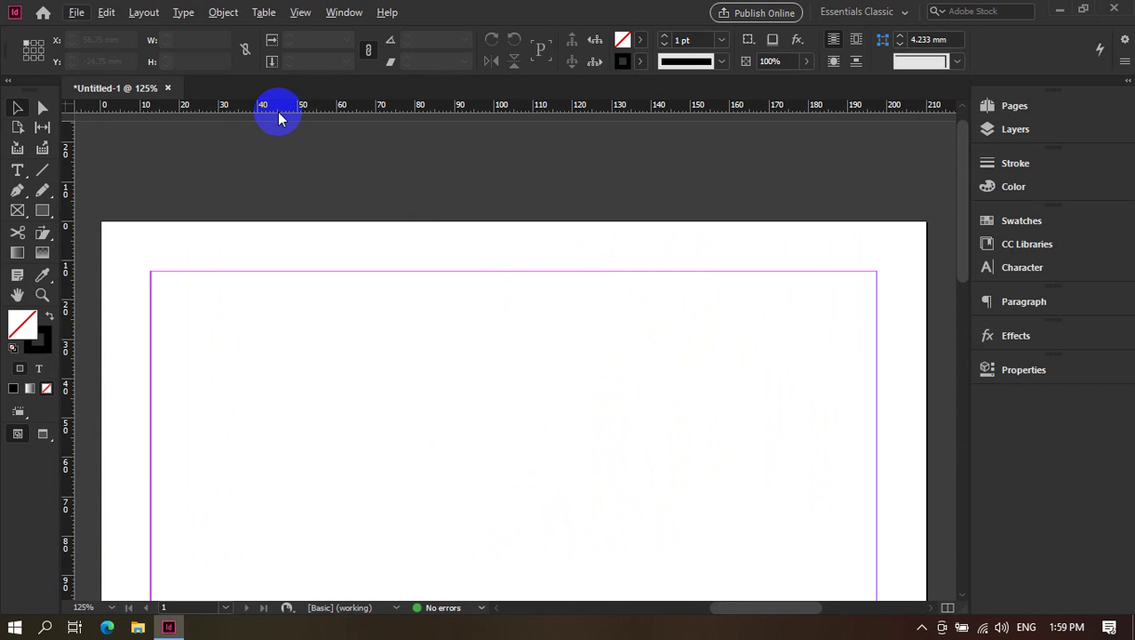
Create a new A4 document with Facing Pages off and Primary Text Frame on.
right_click(196, 89)
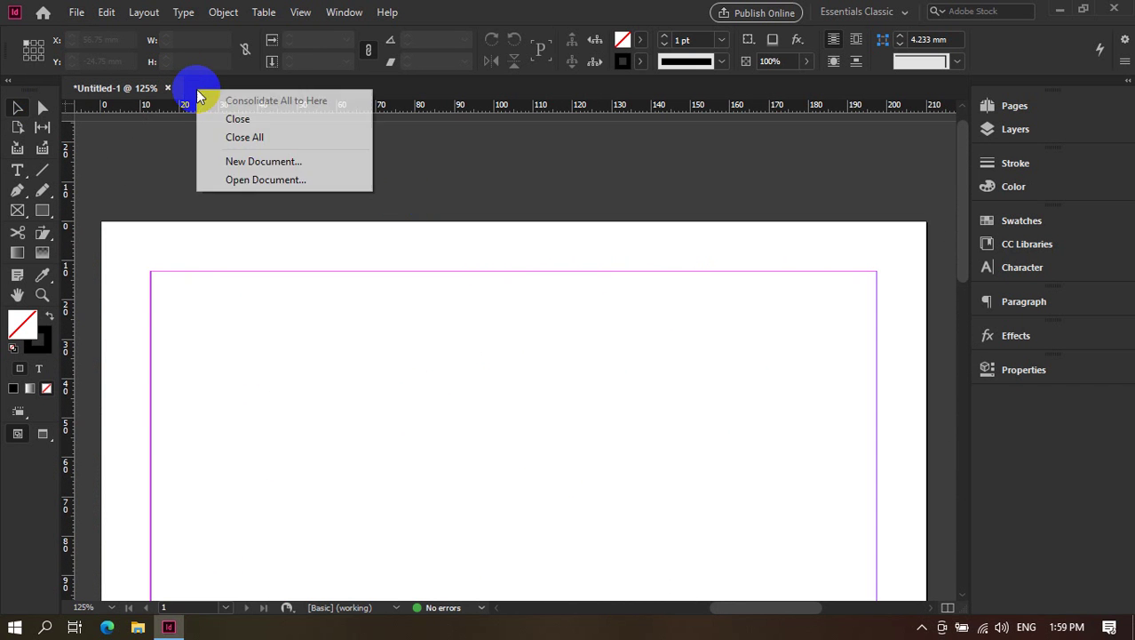
left_click(255, 166)
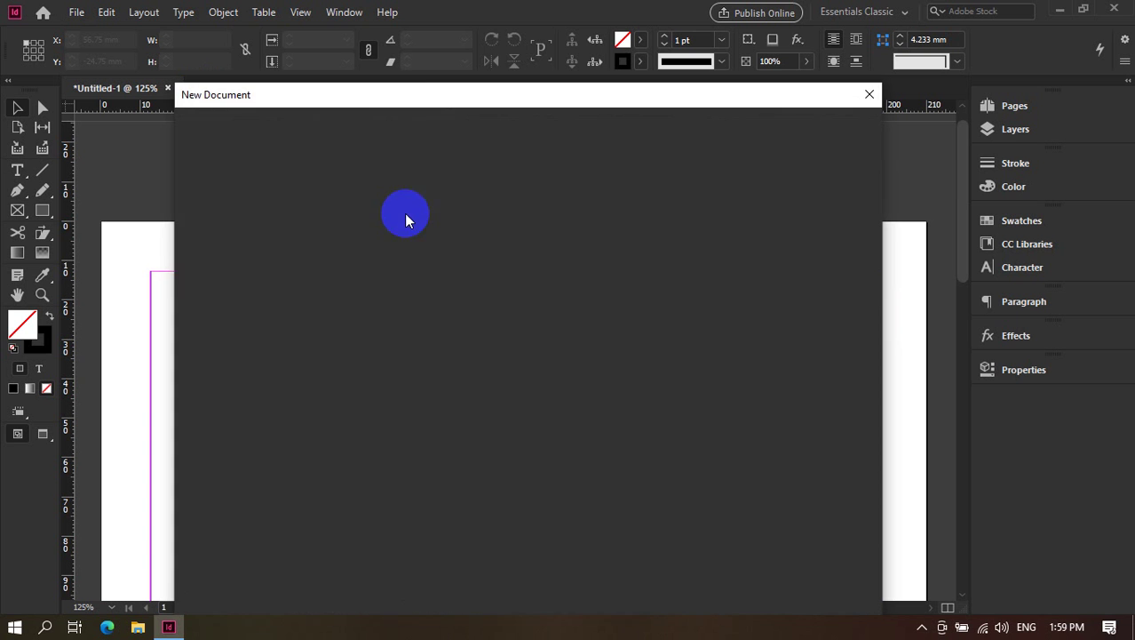
left_click_drag(406, 96, 391, 52)
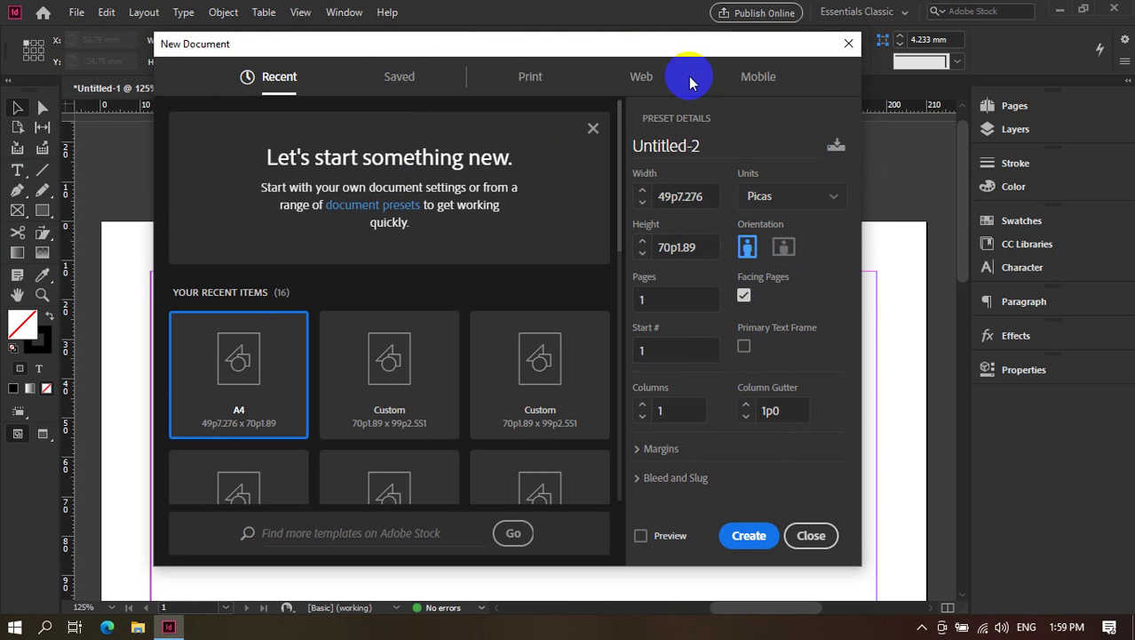
left_click(744, 297)
left_click(744, 345)
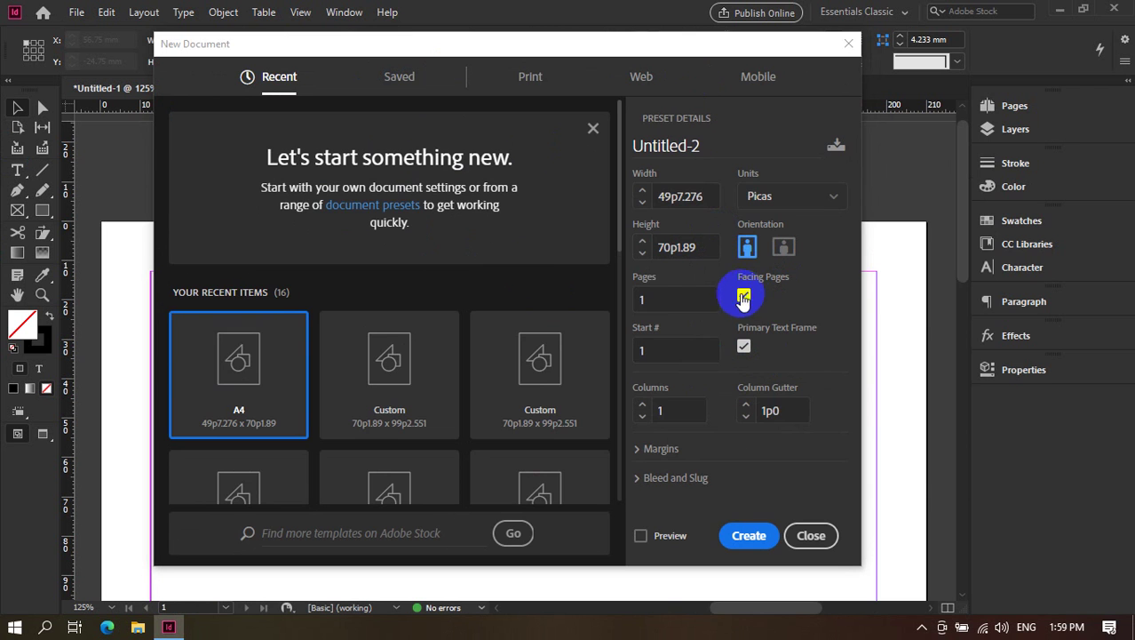
left_click(743, 299)
left_click_drag(393, 37, 693, 54)
left_click(16, 191)
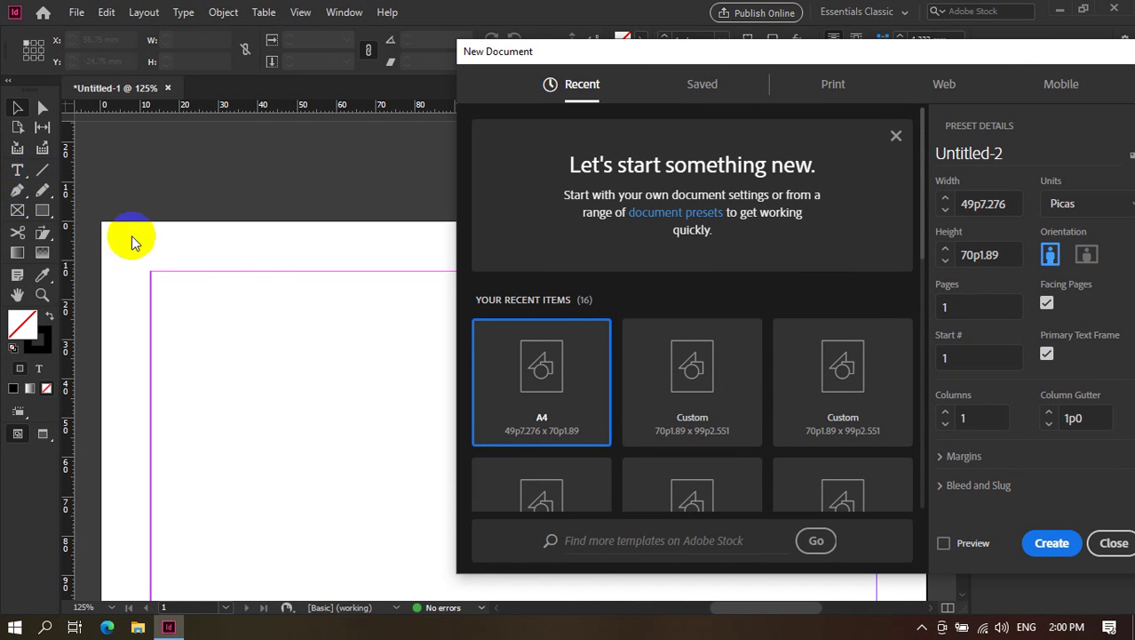
left_click_drag(559, 67, 294, 31)
left_click(780, 271)
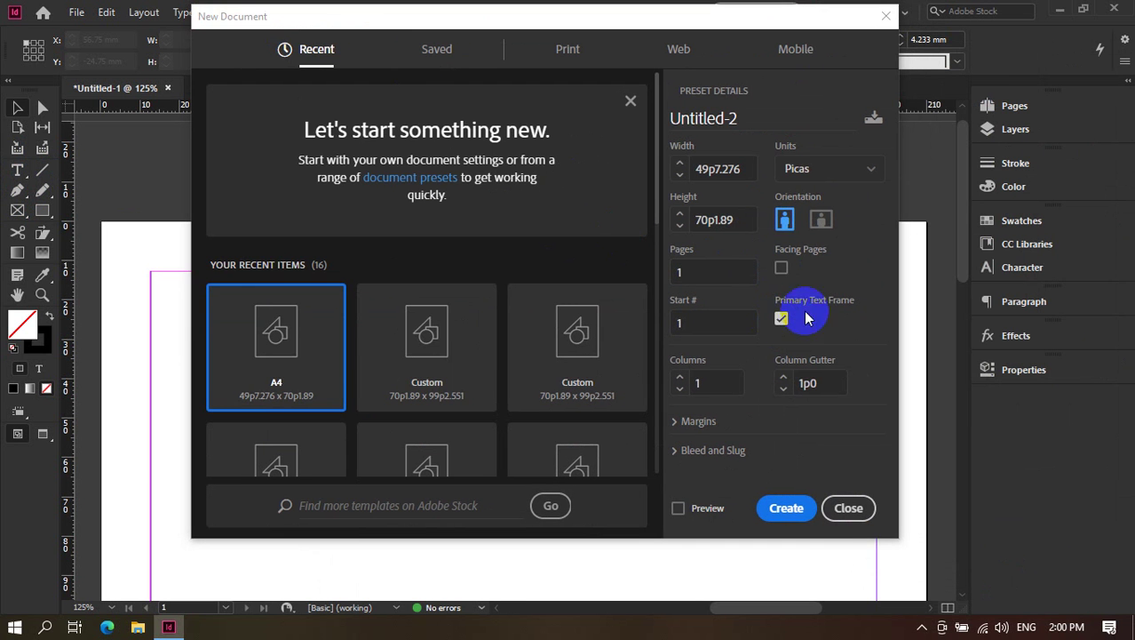
left_click(802, 507)
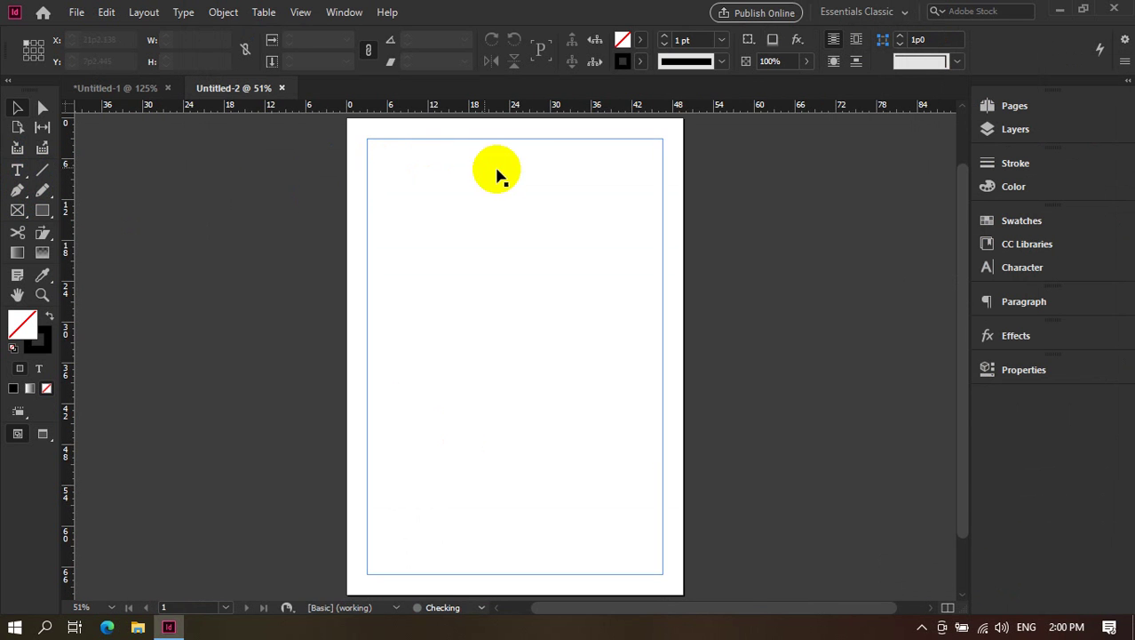
Place the text cursor in the new document's primary text frame, and switch back to the Untitled-1 document.
key("ctrl+=")
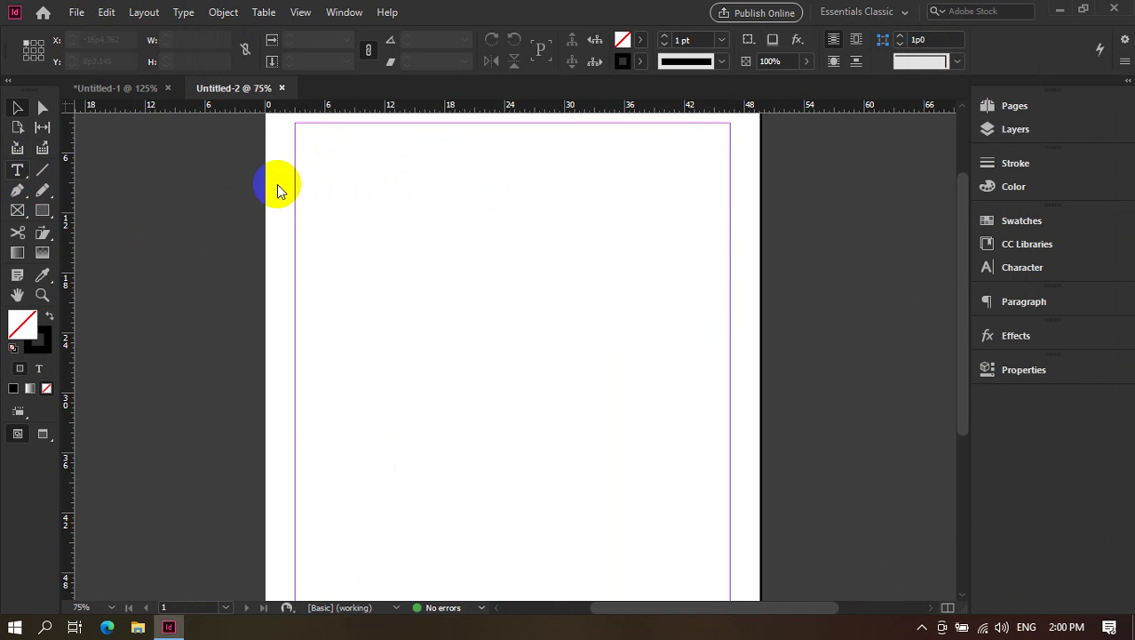
left_click(363, 145)
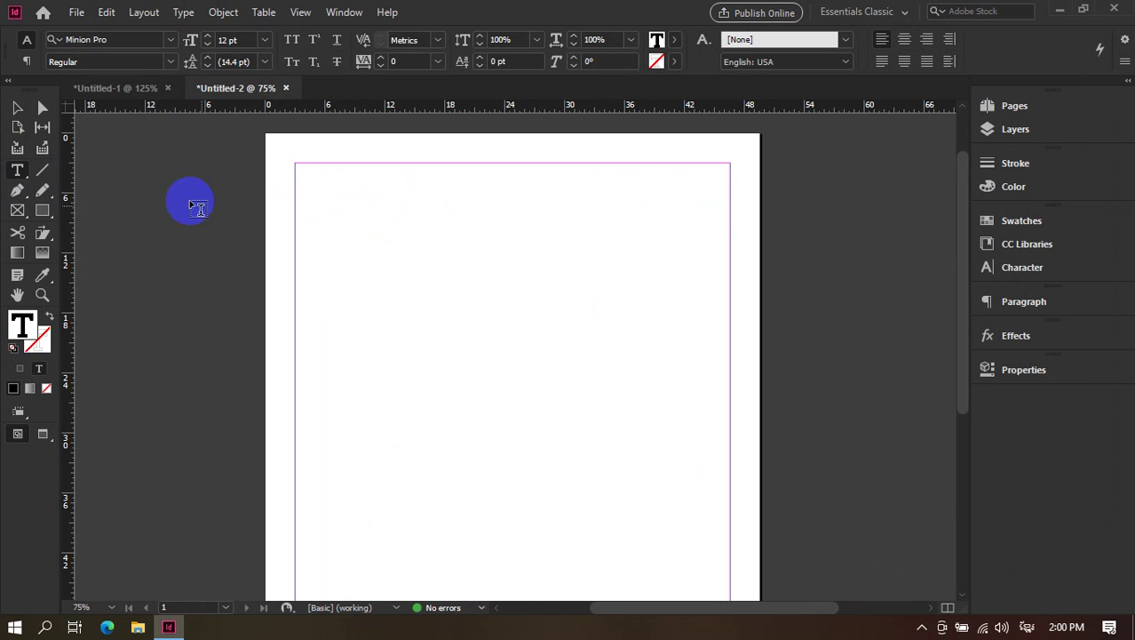
left_click(116, 89)
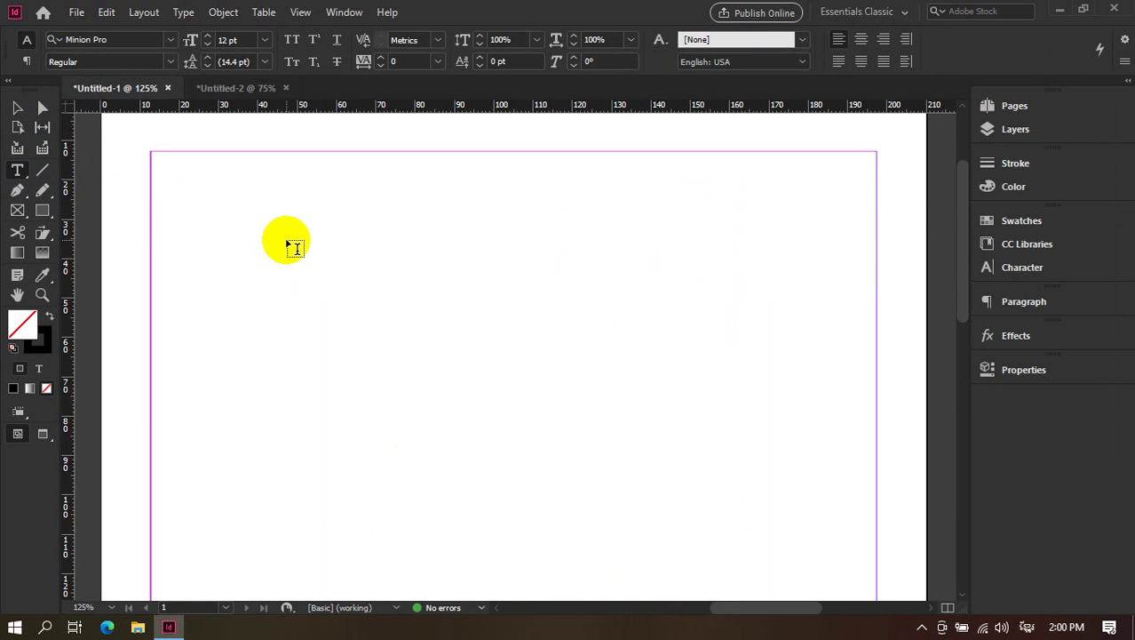
Draw a text frame about 139 by 87 mm from the page's upper-left margin corner and enter the sample text "jhbef" in it.
left_click_drag(286, 241, 289, 241)
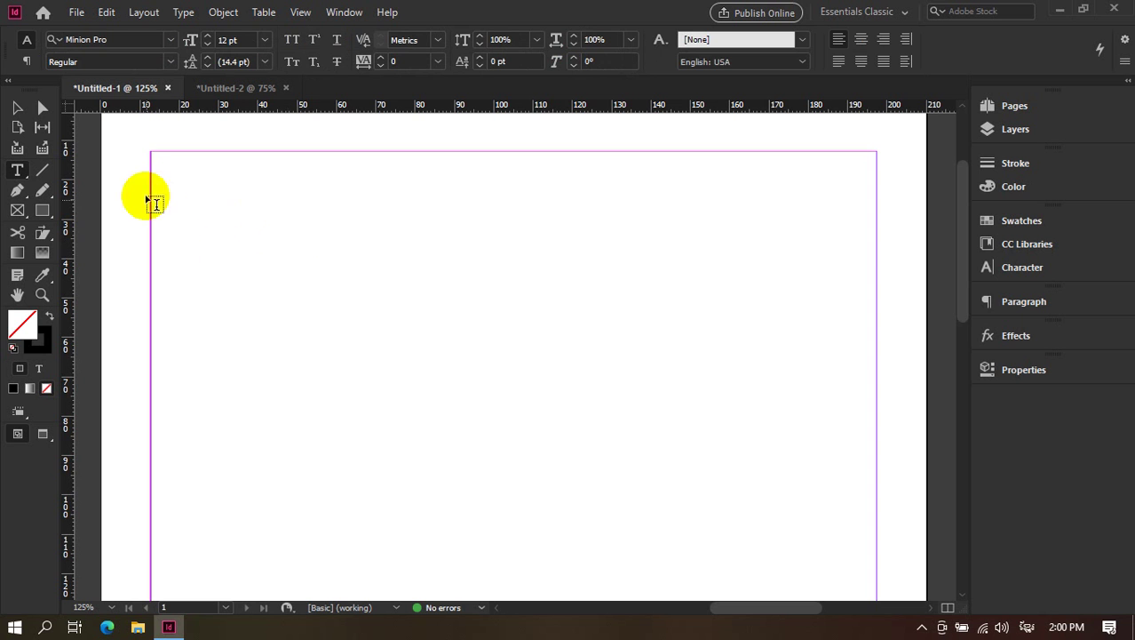
left_click_drag(153, 153, 699, 494)
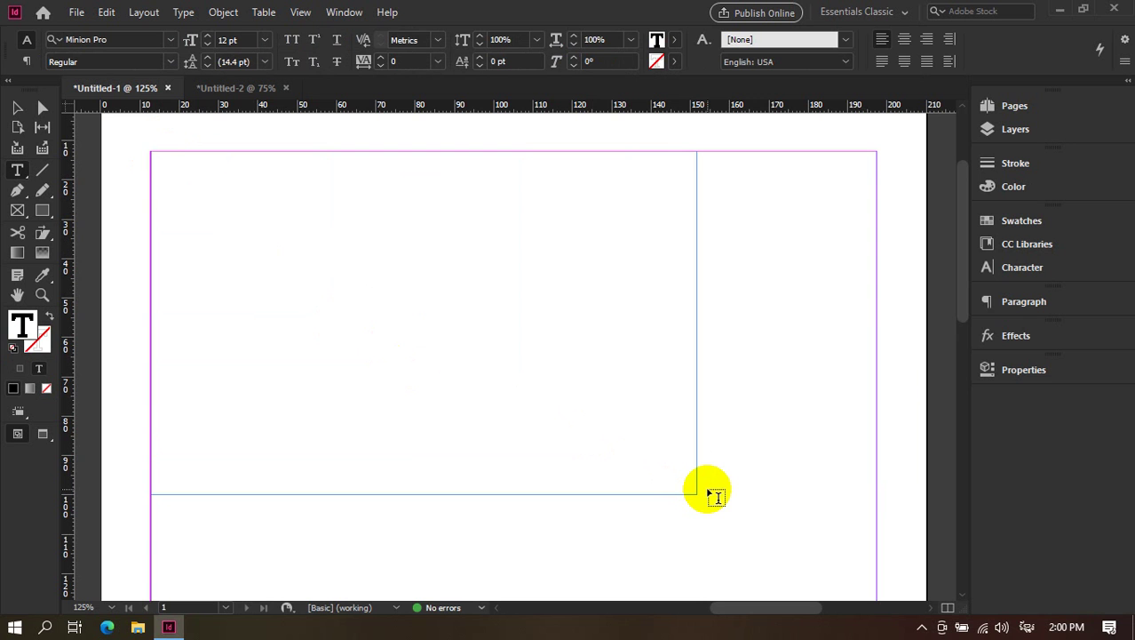
type("⊠⊠⊠⊠")
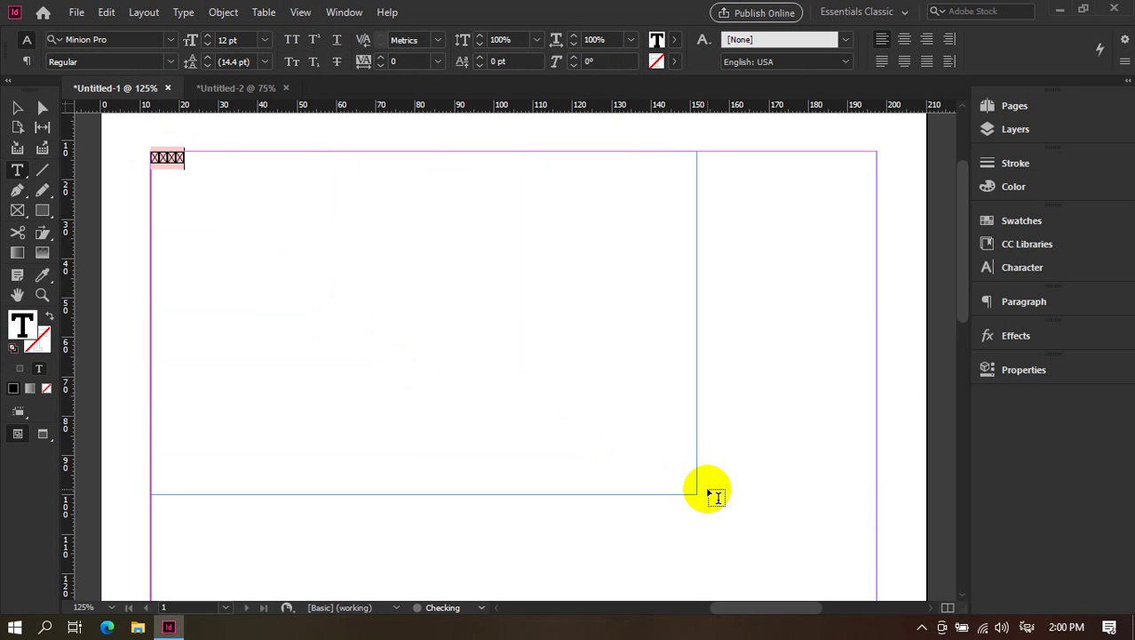
key("BackSpace")
key("BackSpace")
key("BackSpace")
key("super+space")
type("jhbe")
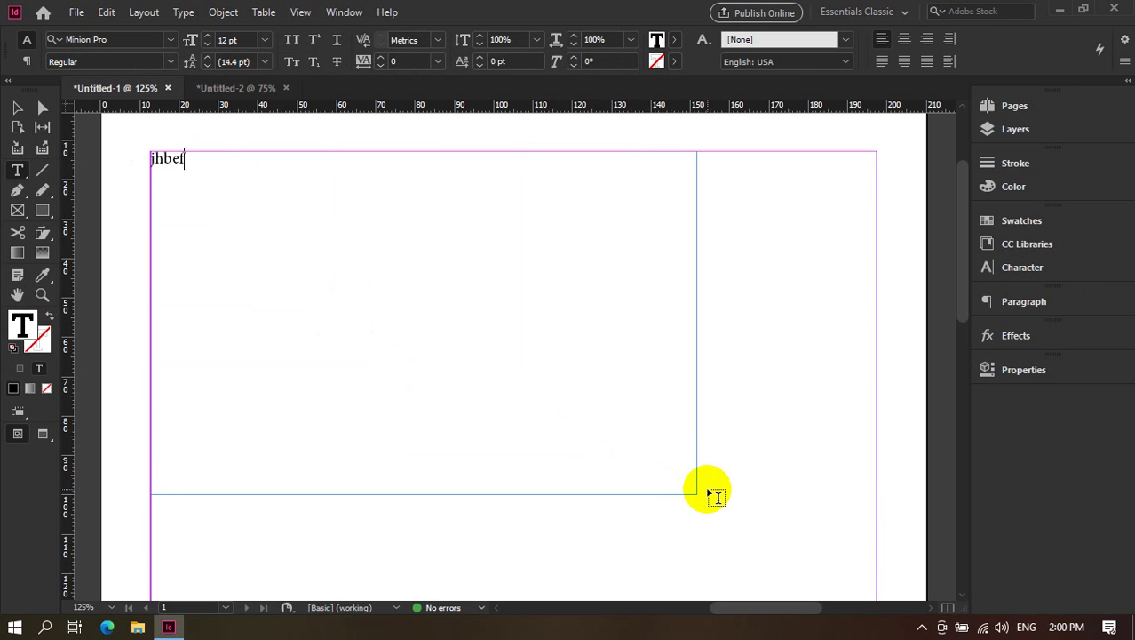
Erase the sample text down to its first letter and delete the text frame.
key("BackSpace")
key("BackSpace")
key("BackSpace")
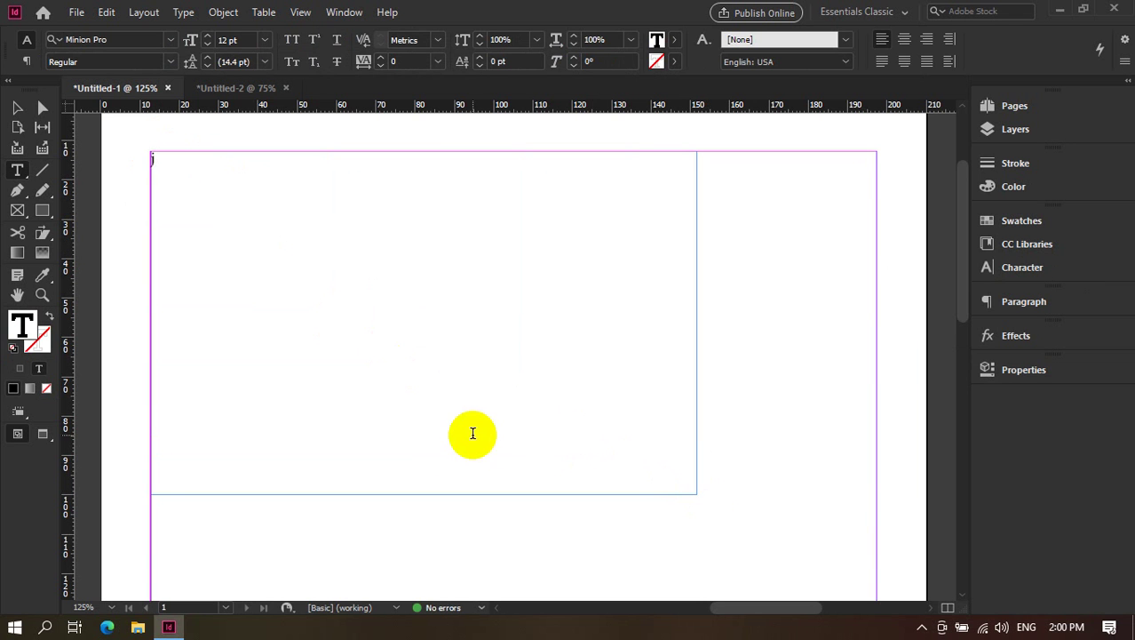
left_click(17, 107)
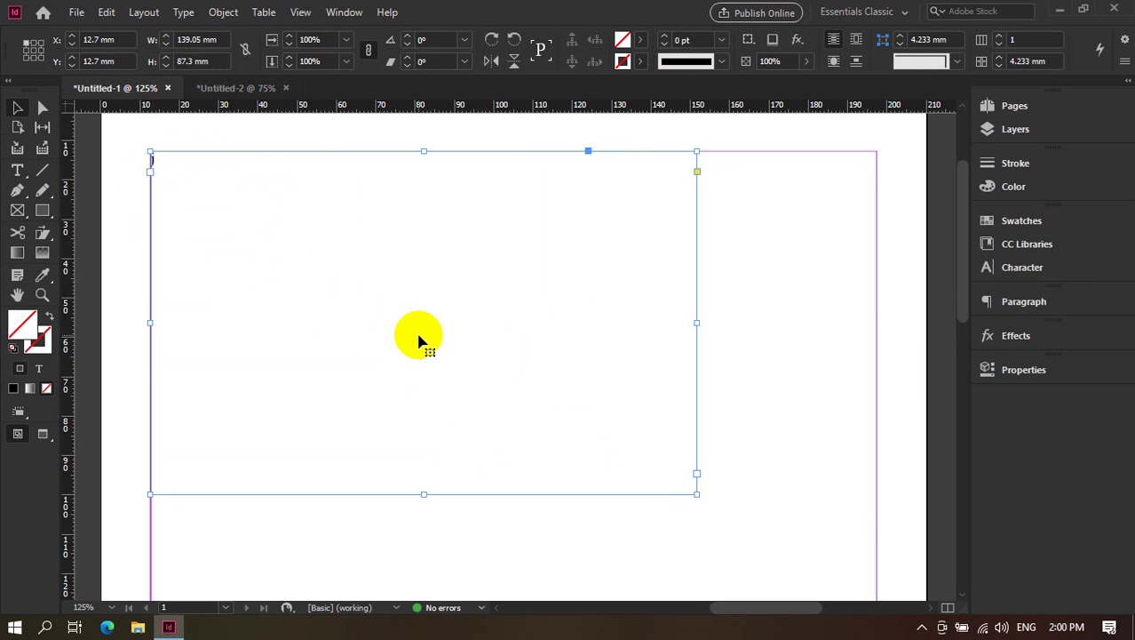
key("Delete")
key("ctrl+minus")
key("ctrl+minus")
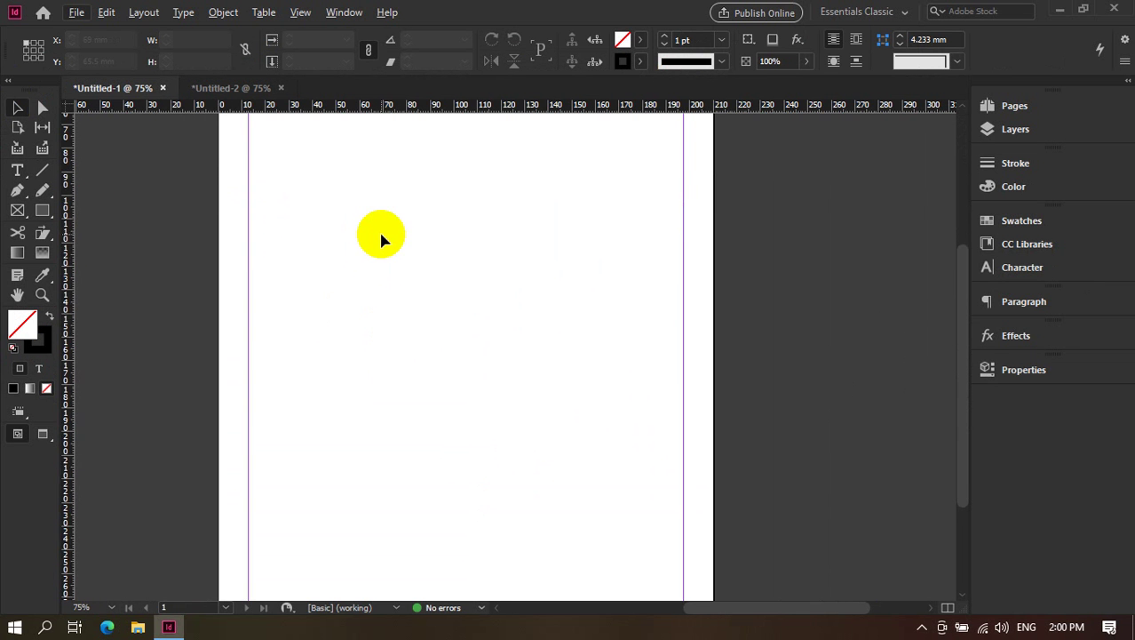
Draw an empty rectangular placeholder frame about 100 by 84 mm inside the margins and turn it into a text frame.
key("ctrl+equal")
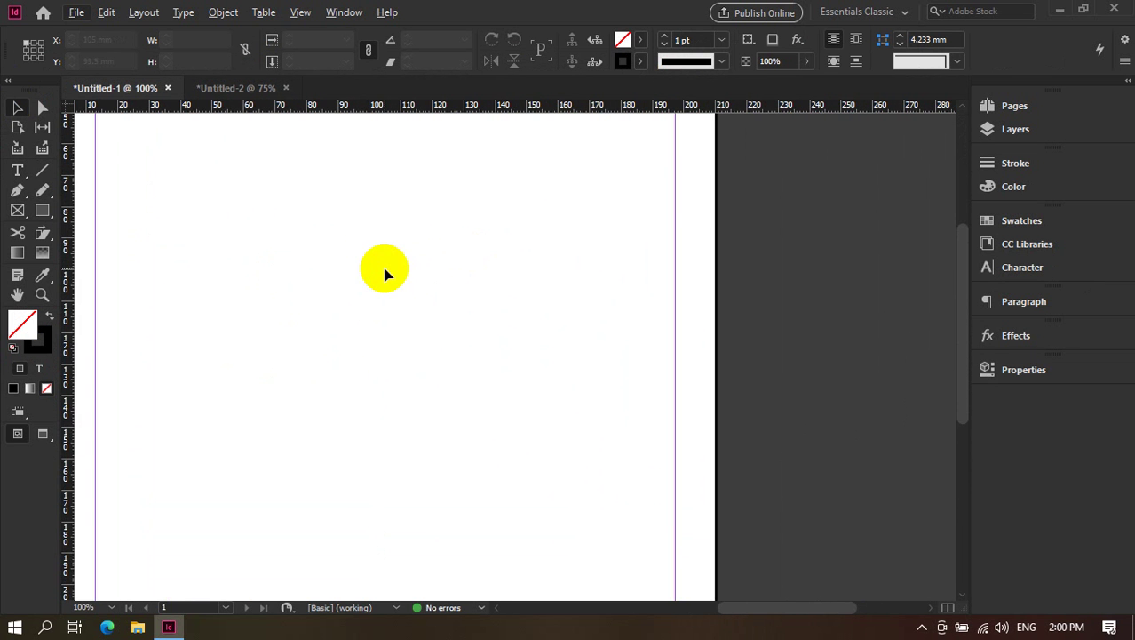
scroll(379, 268, "left", 3)
scroll(455, 256, "up", 5)
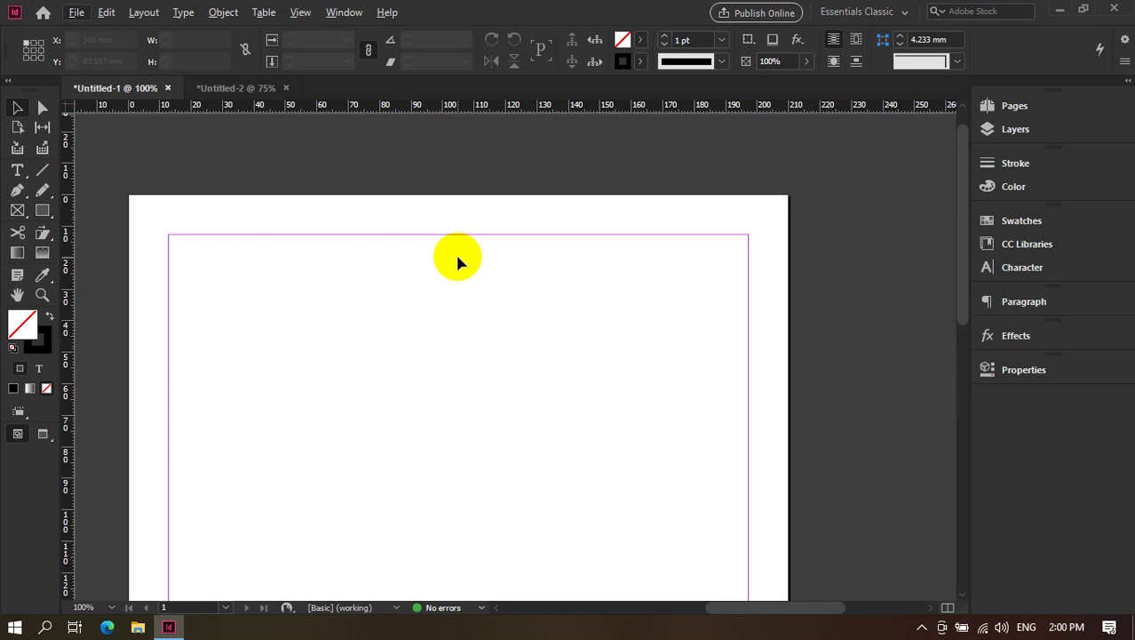
scroll(457, 261, "down", 2)
left_click(17, 209)
left_click_drag(194, 193, 508, 455)
left_click(17, 169)
left_click(252, 263)
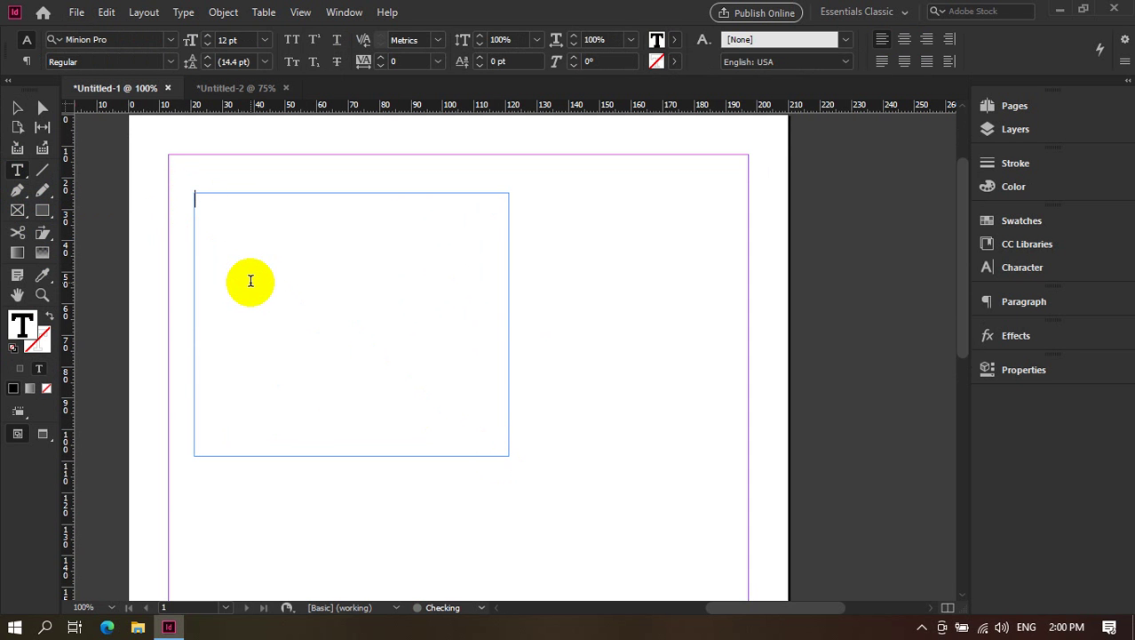
Select the converted text frame and delete it.
left_click(17, 107)
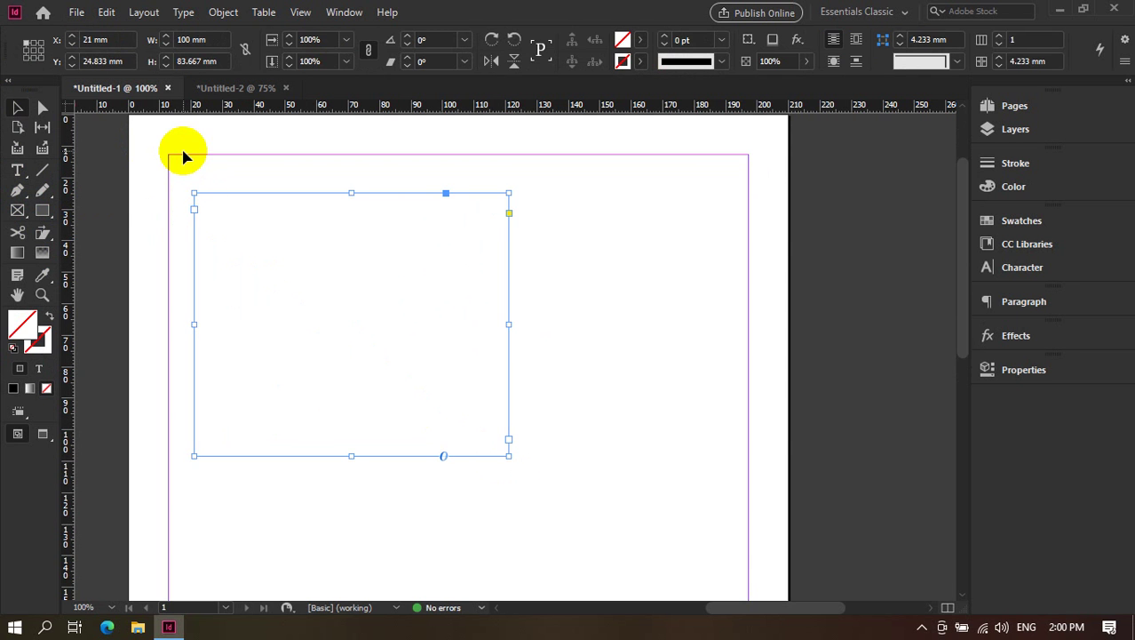
key("Delete")
key("ctrl+minus")
scroll(253, 195, "down", 5)
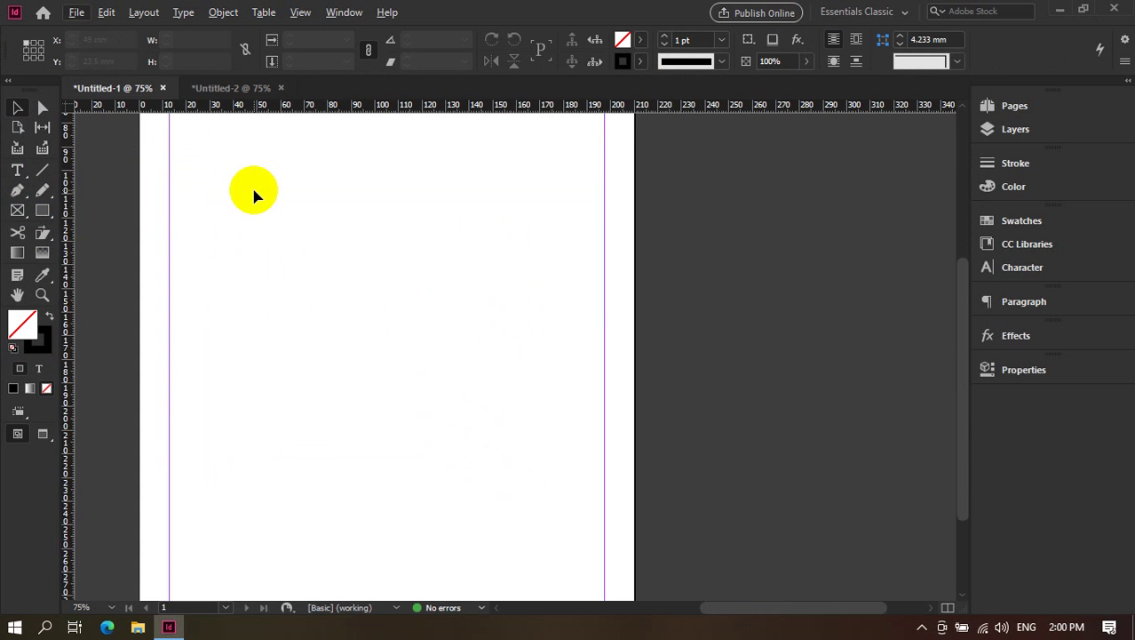
Draw a rectangular placeholder frame about 178 by 183 mm from the page's upper-left margin corner.
scroll(253, 195, "up", 1)
left_click(42, 211)
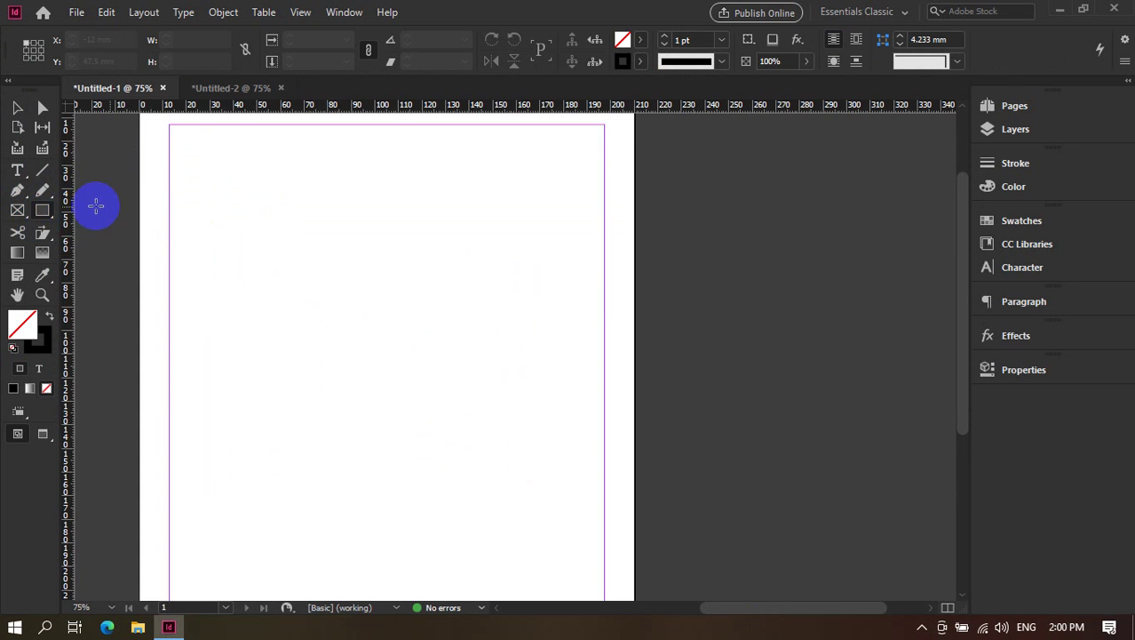
left_click(17, 210)
left_click_drag(169, 126, 588, 270)
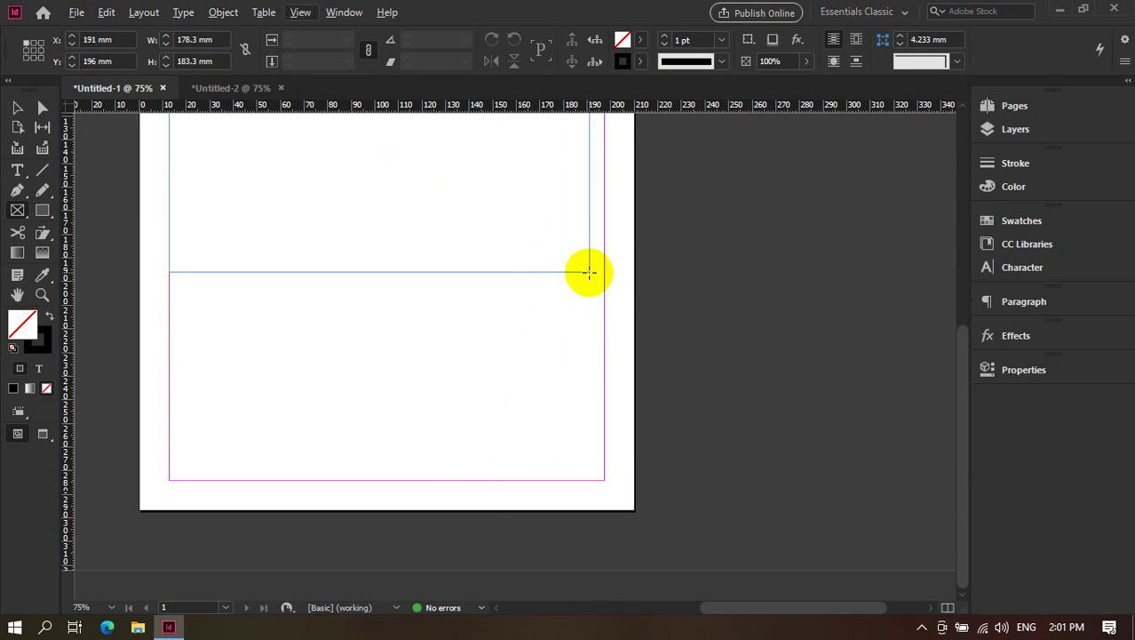
scroll(367, 384, "up", 3)
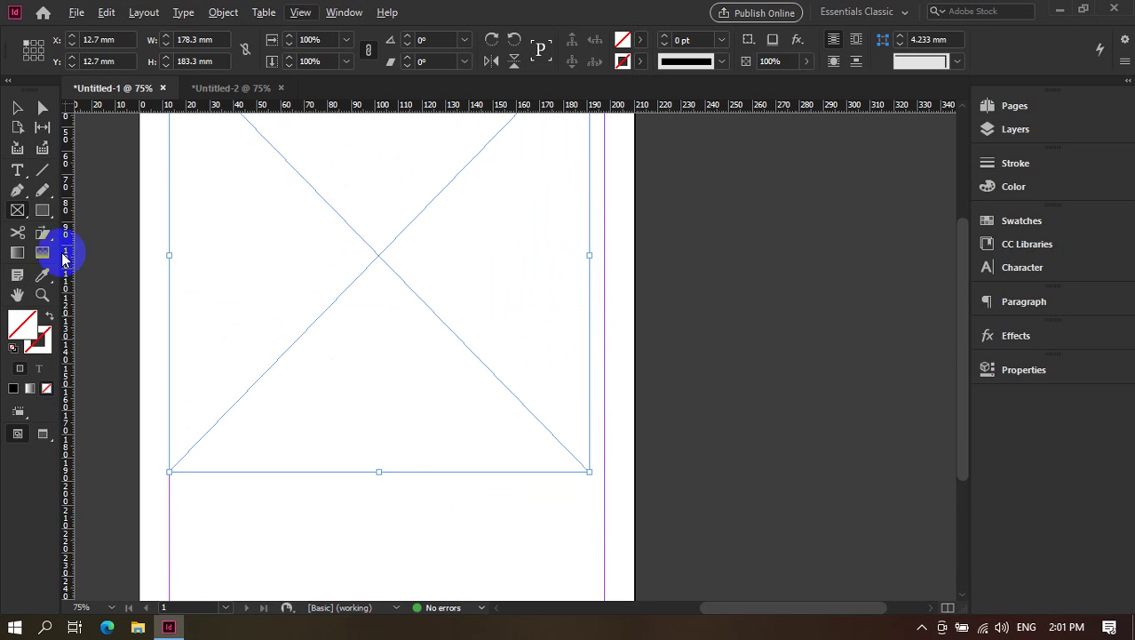
Delete the large placeholder frame from the page.
left_click(18, 110)
key("Delete")
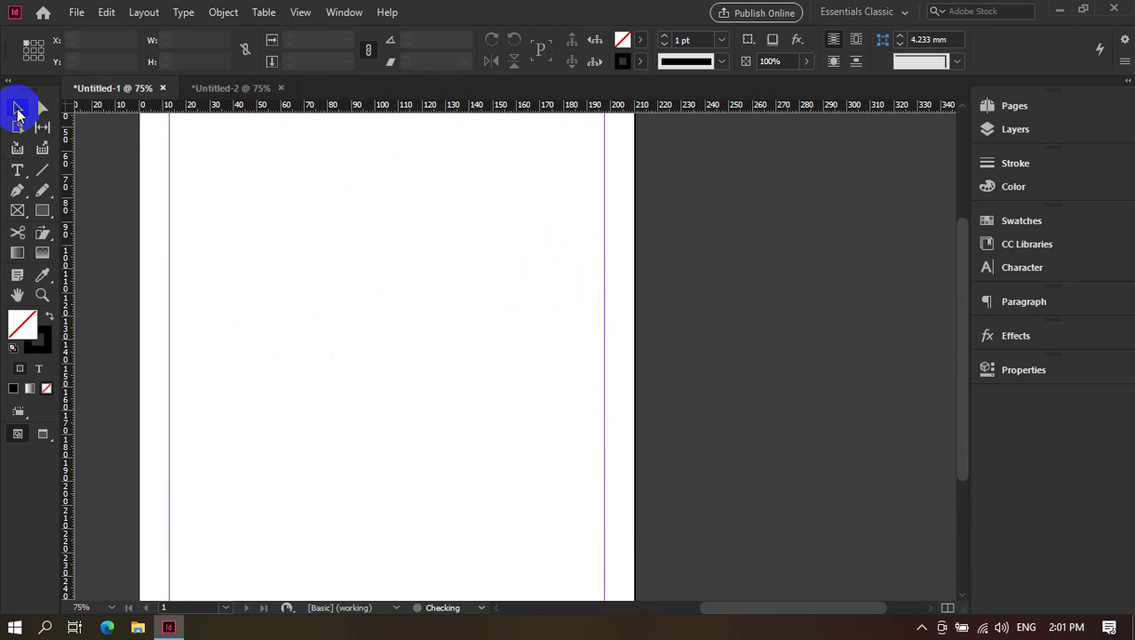
key("ctrl+minus")
key("ctrl+equal")
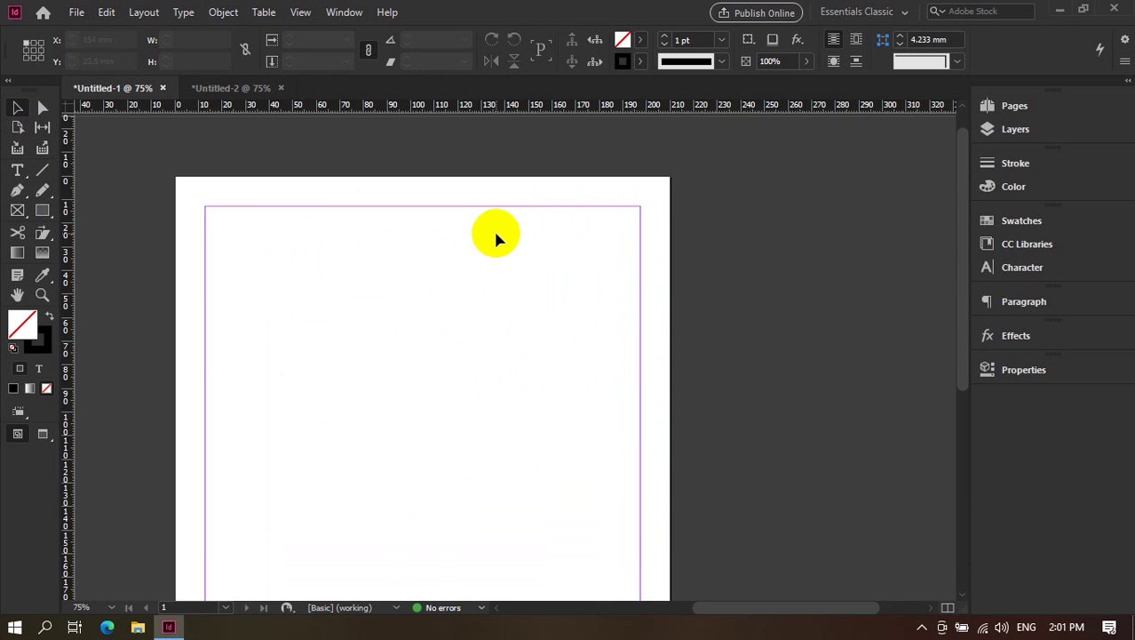
Draw three equal placeholder frames side by side filling the 184.6 by 271.6 mm margin area, and select the first one.
left_click(16, 210)
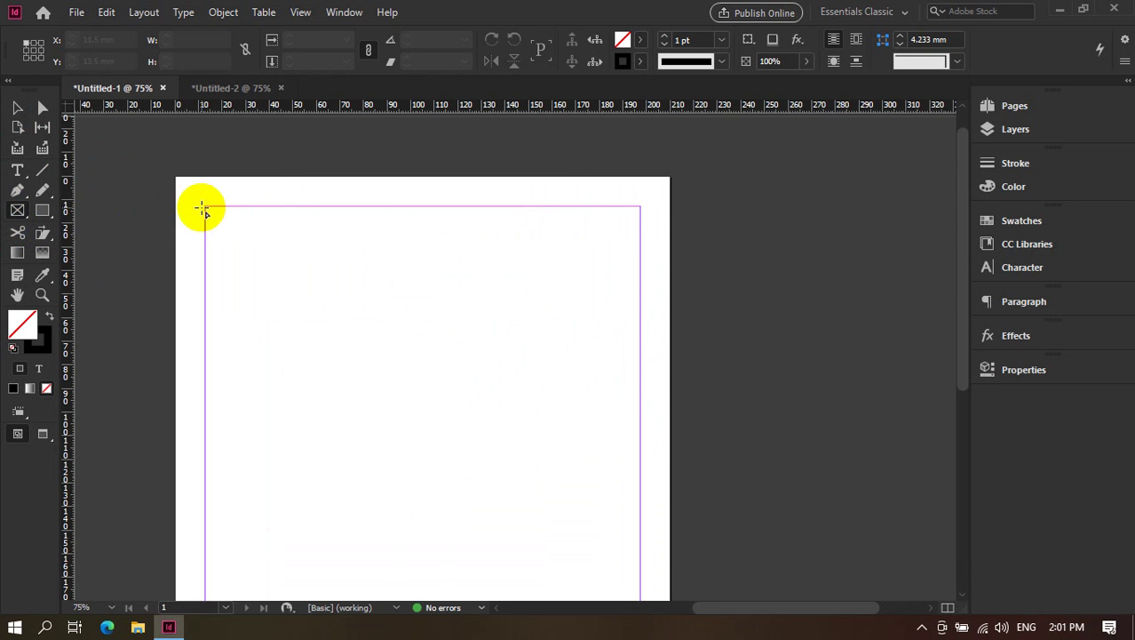
left_click_drag(205, 207, 638, 551)
key("Right")
key("Right")
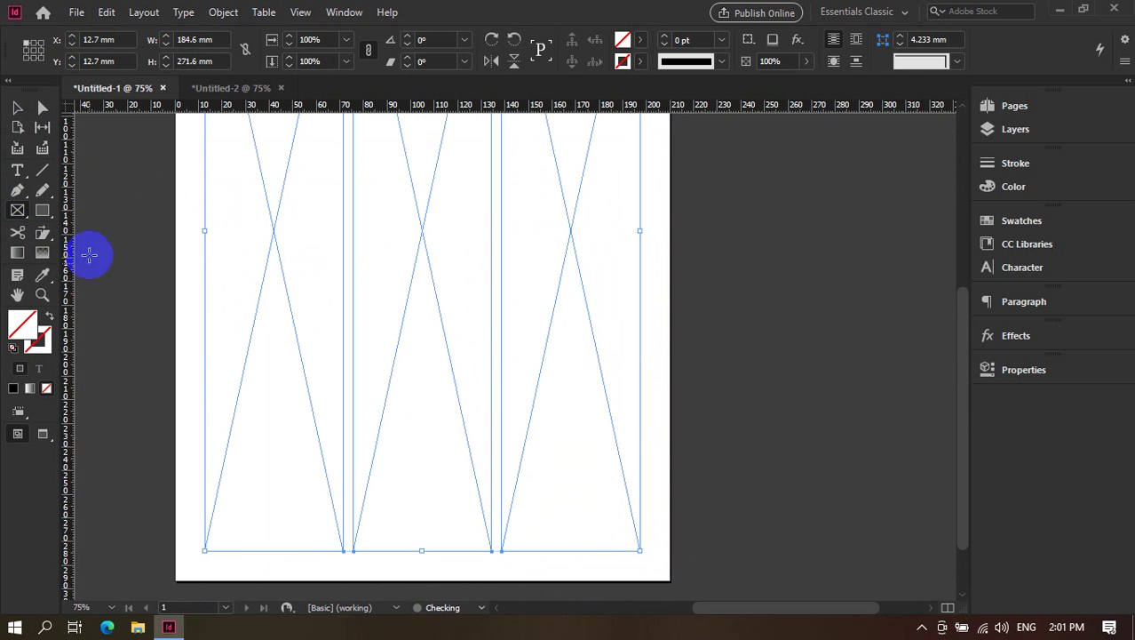
left_click(16, 109)
scroll(220, 246, "up", 8)
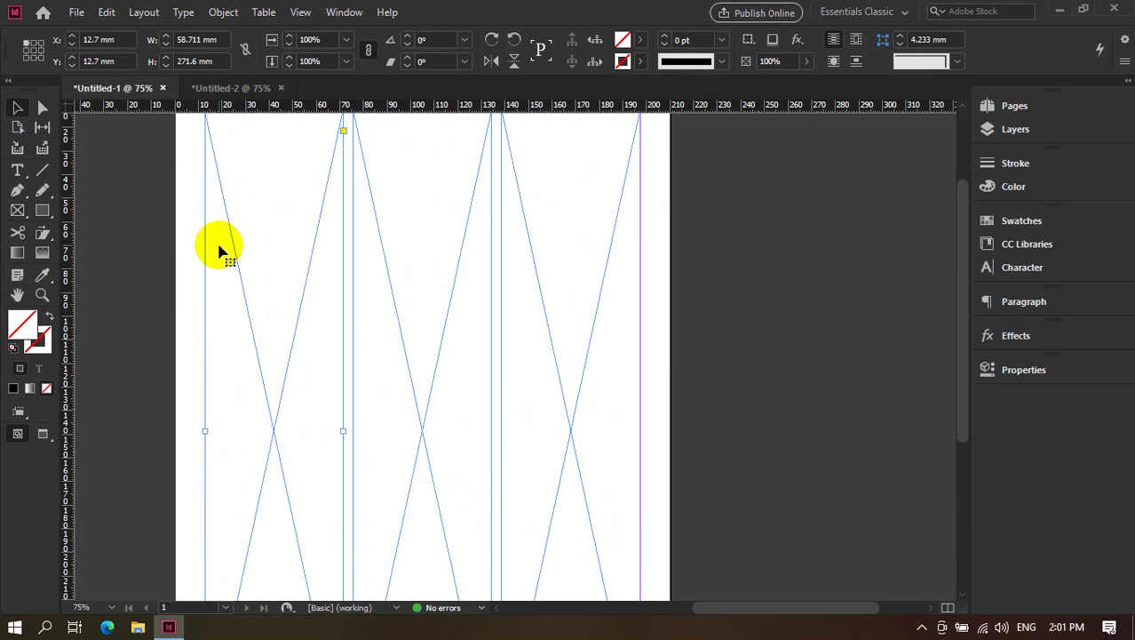
Turn the first of the three placeholder frames into a text frame and enter "iuhuaudsbb" in it.
left_click(164, 223)
scroll(163, 234, "down", 1)
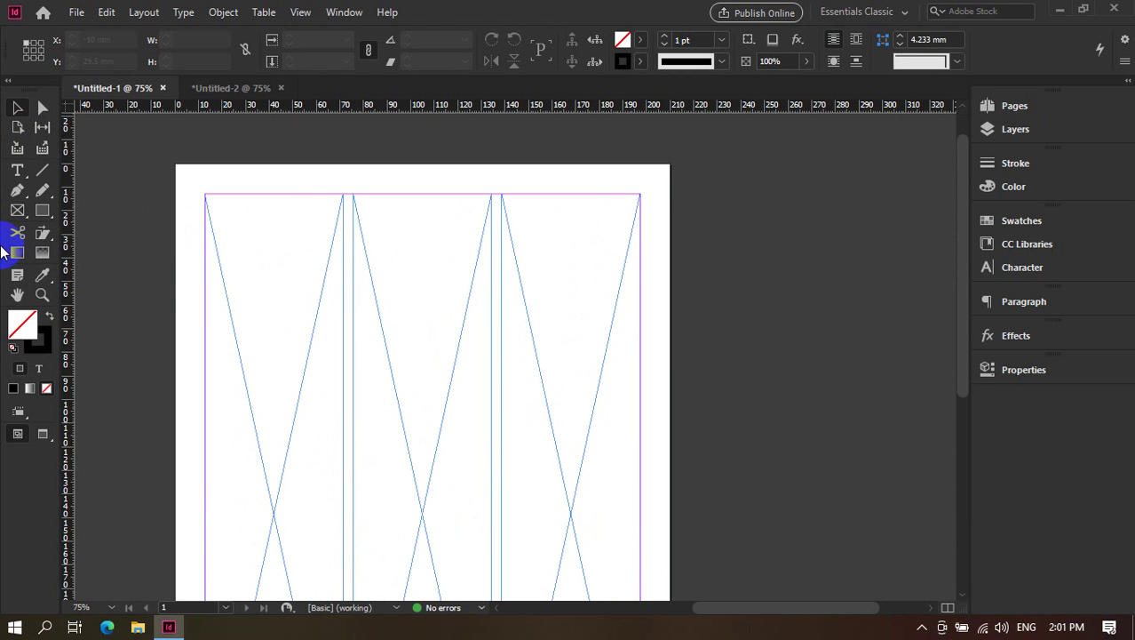
left_click(15, 175)
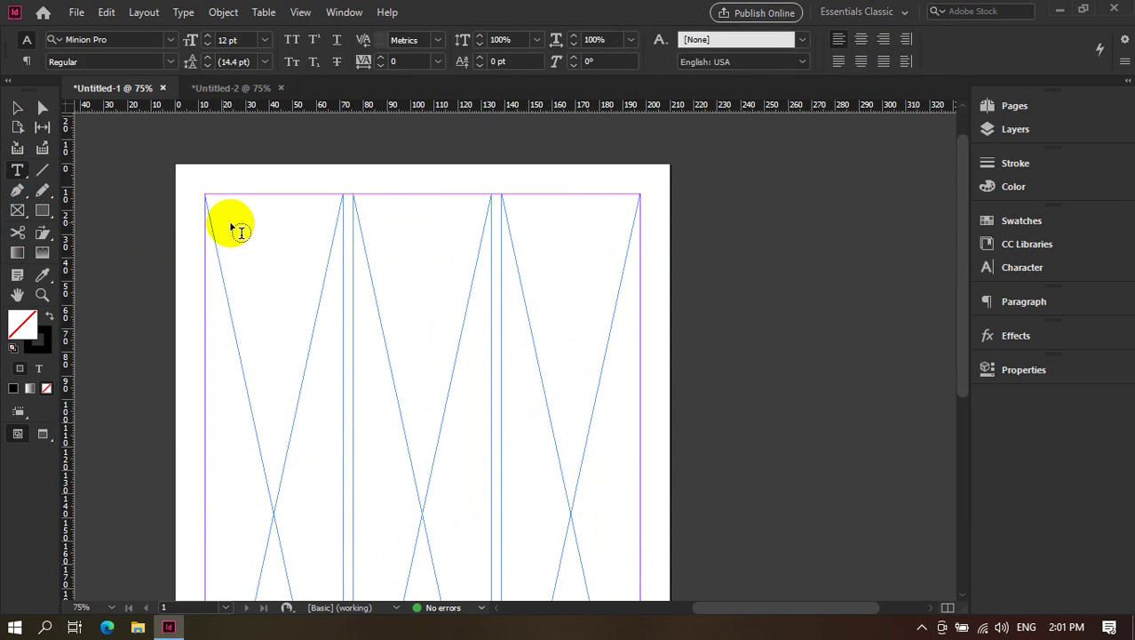
left_click(236, 222)
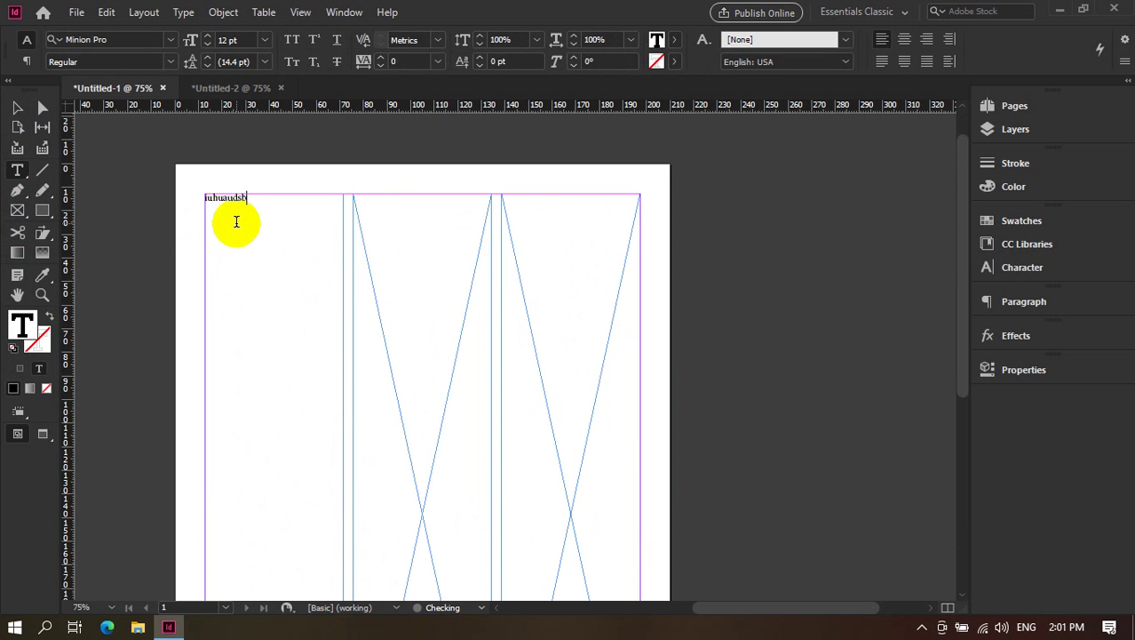
left_click(17, 108)
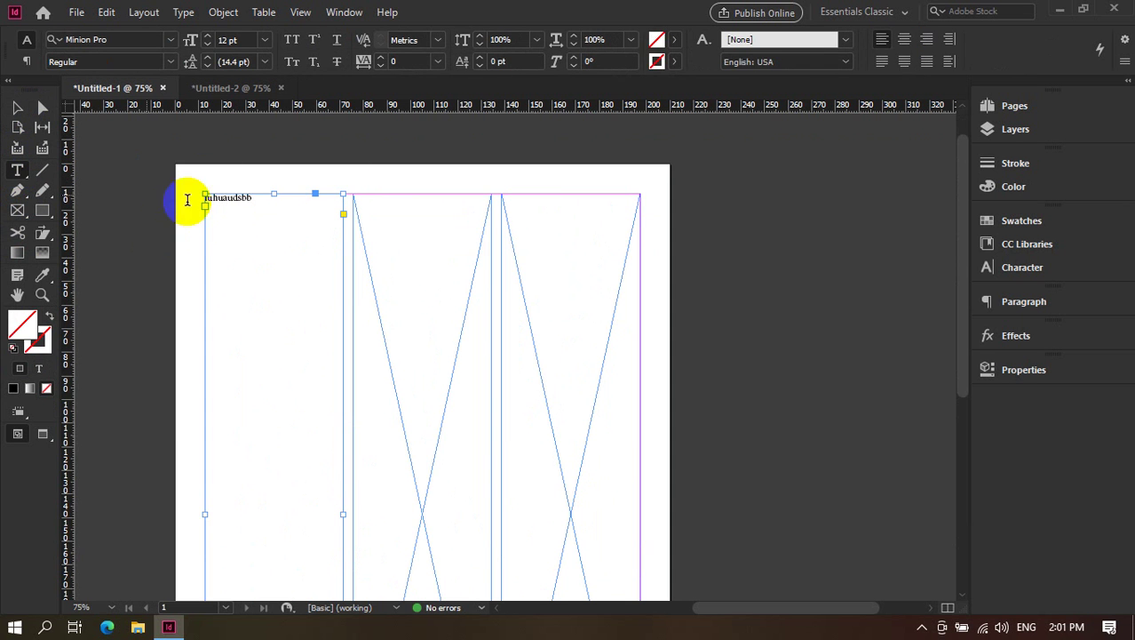
Enter "asdassdhrqbj31r" as text in the middle placeholder frame and deselect it.
left_click(436, 229)
type("asdassdhrqbj31r")
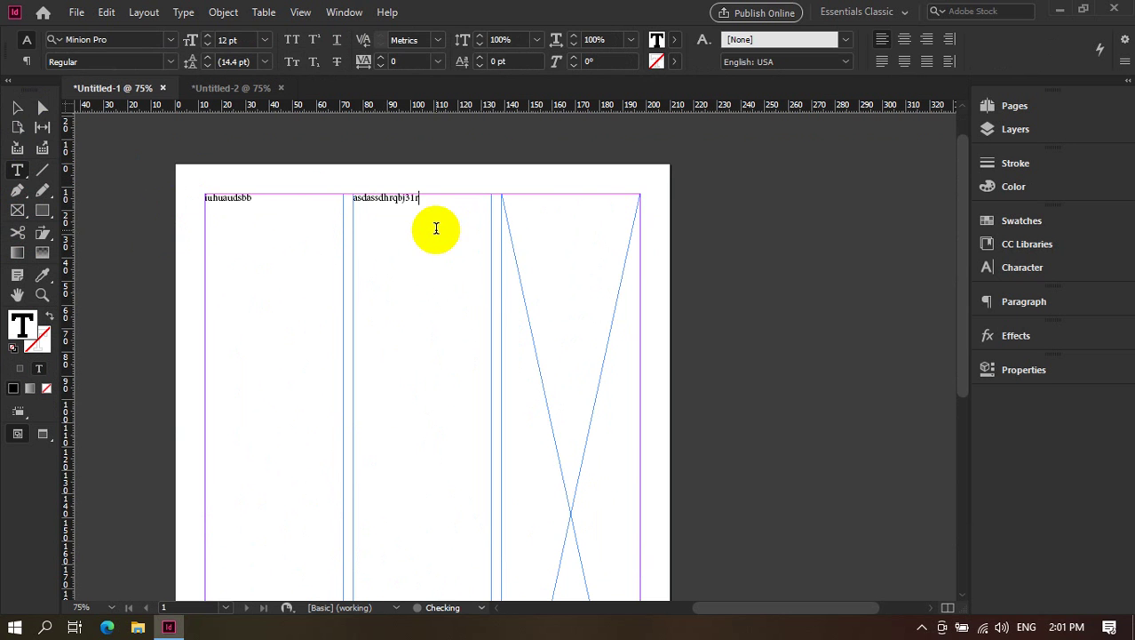
left_click(15, 108)
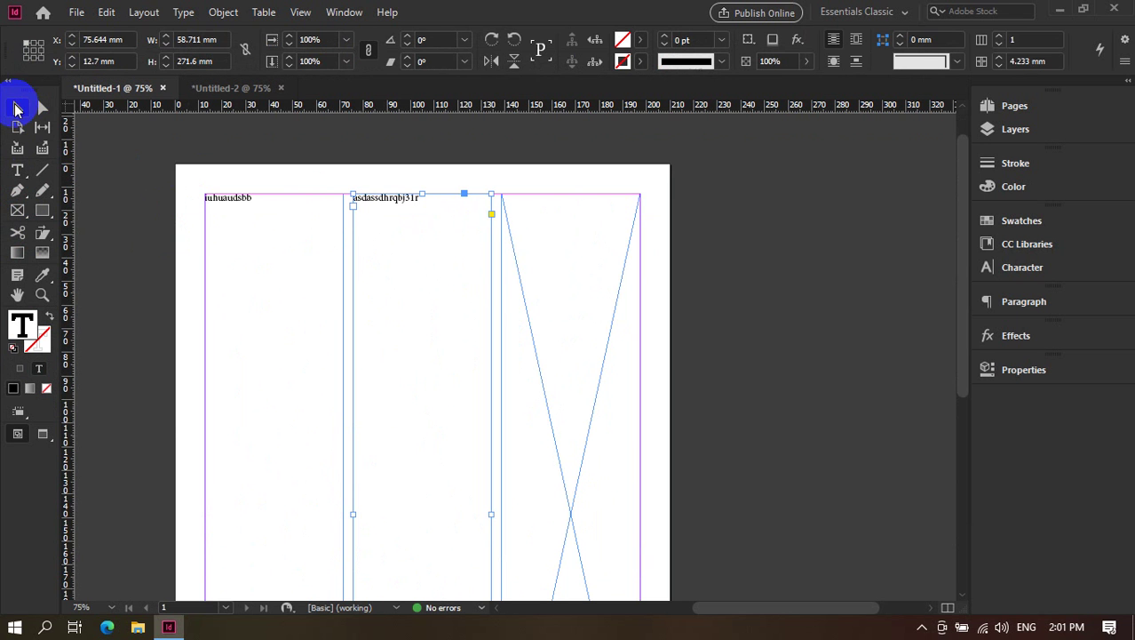
left_click(189, 236)
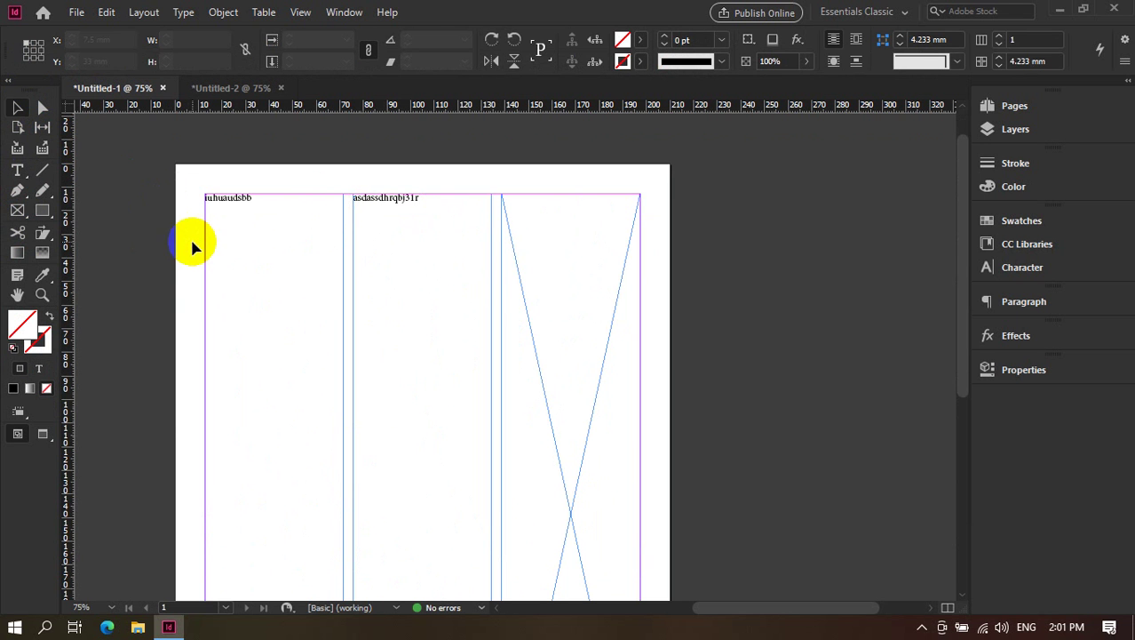
Select all three side-by-side frames and delete them from the page.
left_click_drag(127, 190, 1008, 614)
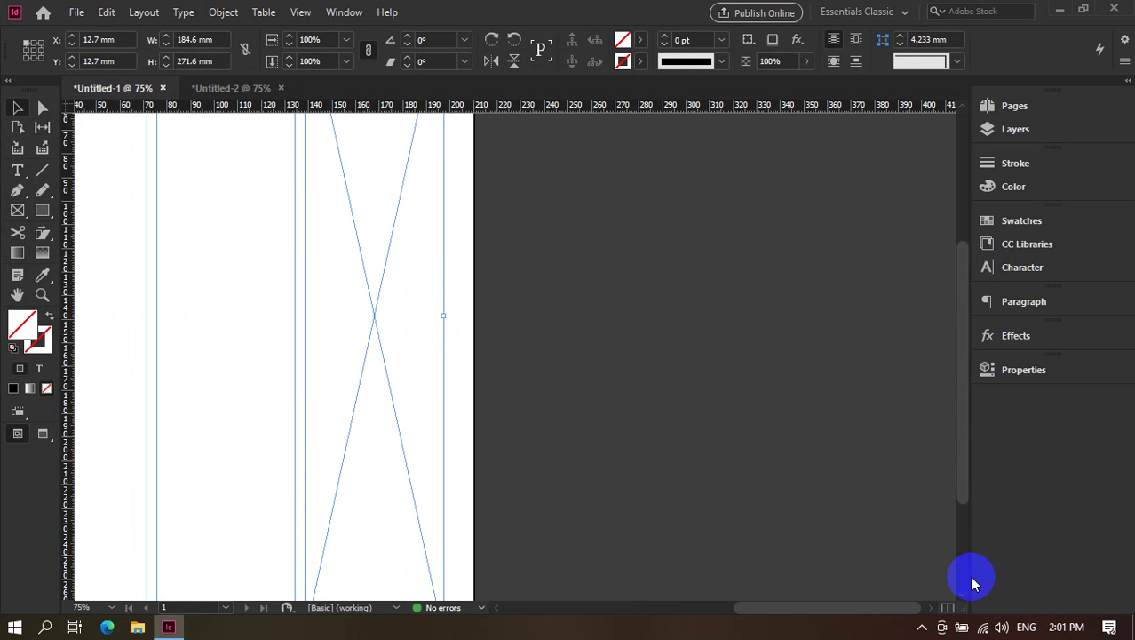
scroll(915, 560, "left", 5)
scroll(800, 444, "down", 2)
scroll(489, 405, "up", 7)
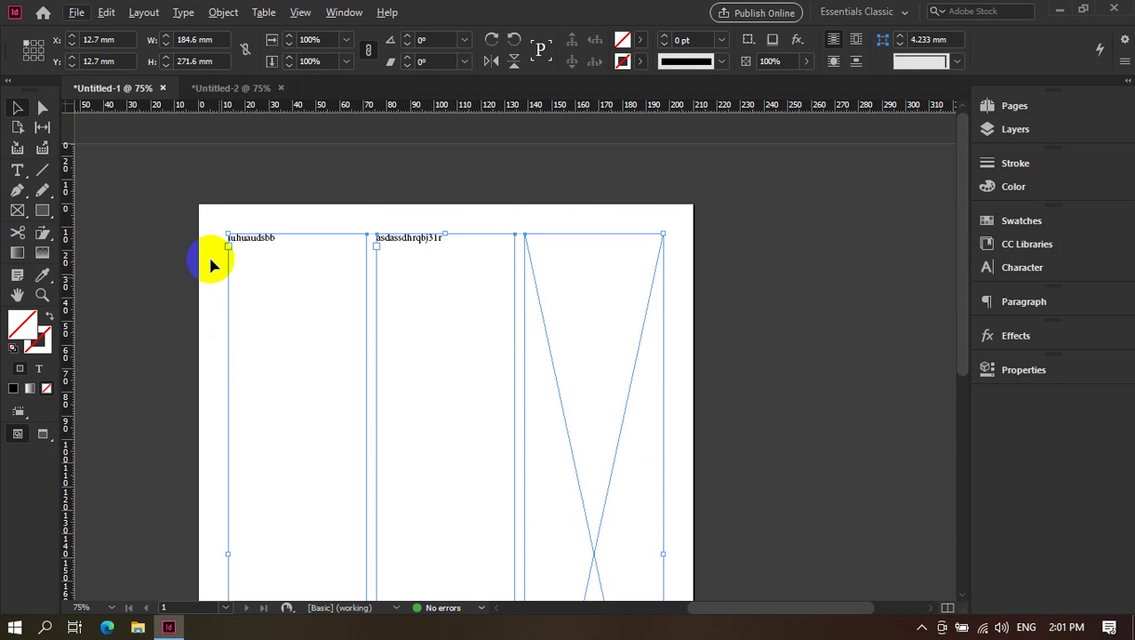
mouse_move(202, 213)
left_mouse_down()
mouse_move(231, 243)
mouse_move(755, 414)
mouse_move(848, 431)
mouse_move(800, 418)
left_mouse_up()
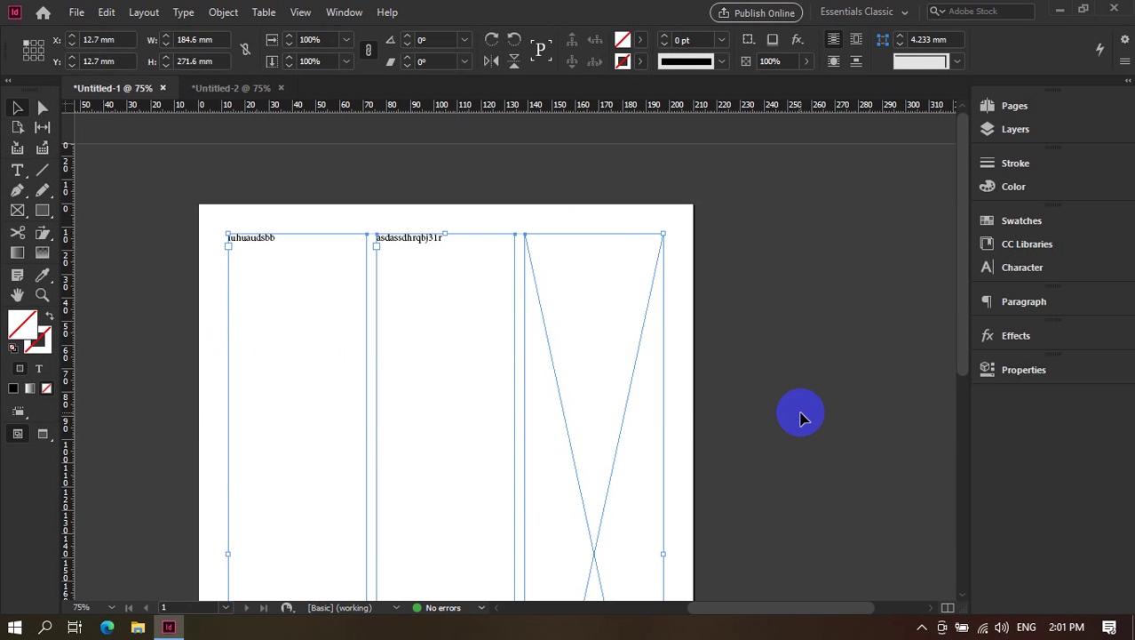
key("Delete")
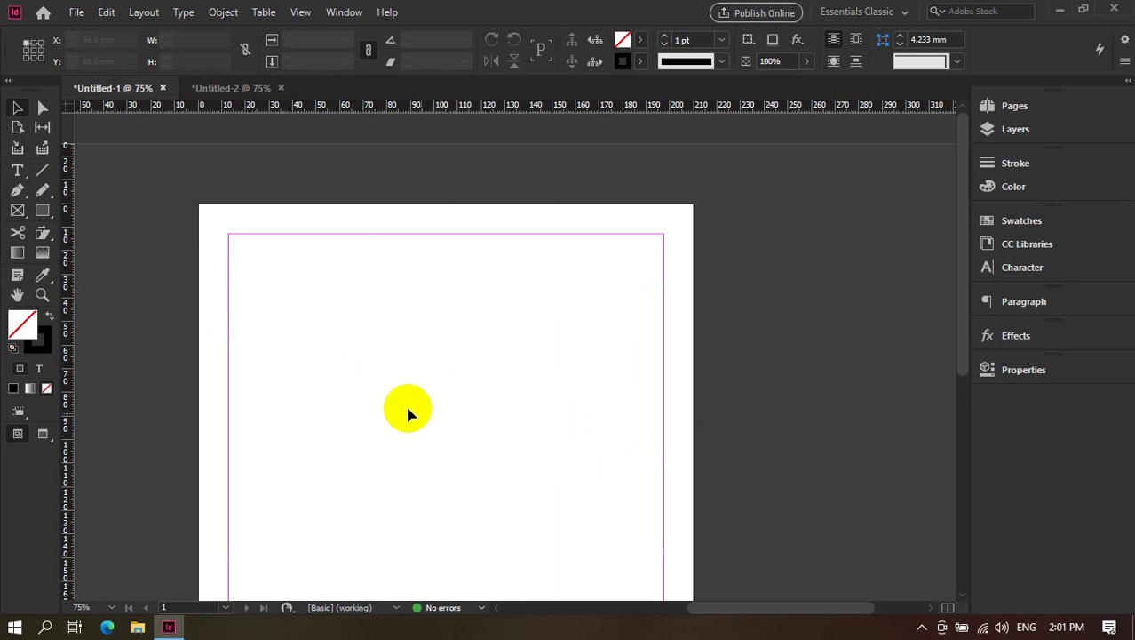
Draw a text frame in the page's upper part, enter "jaksbfwqf" in it, and remove the frame.
mouse_move(24, 172)
left_mouse_down()
mouse_move(71, 213)
mouse_move(100, 198)
mouse_move(101, 213)
mouse_move(87, 211)
mouse_move(131, 212)
mouse_move(8, 197)
mouse_move(16, 176)
left_mouse_up()
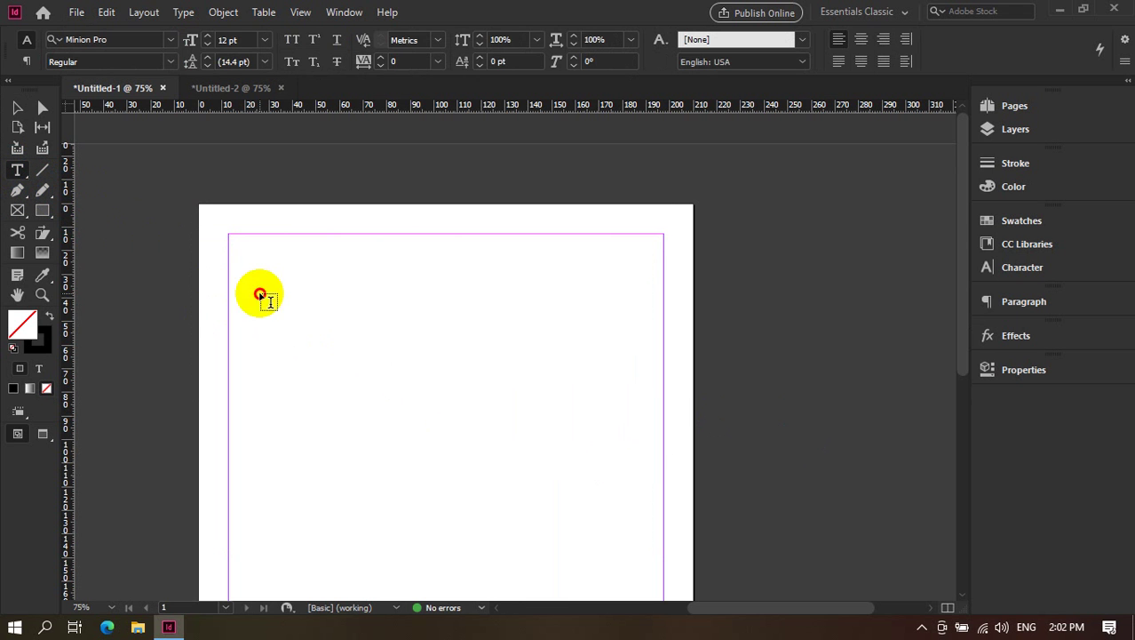
left_click_drag(258, 292, 580, 474)
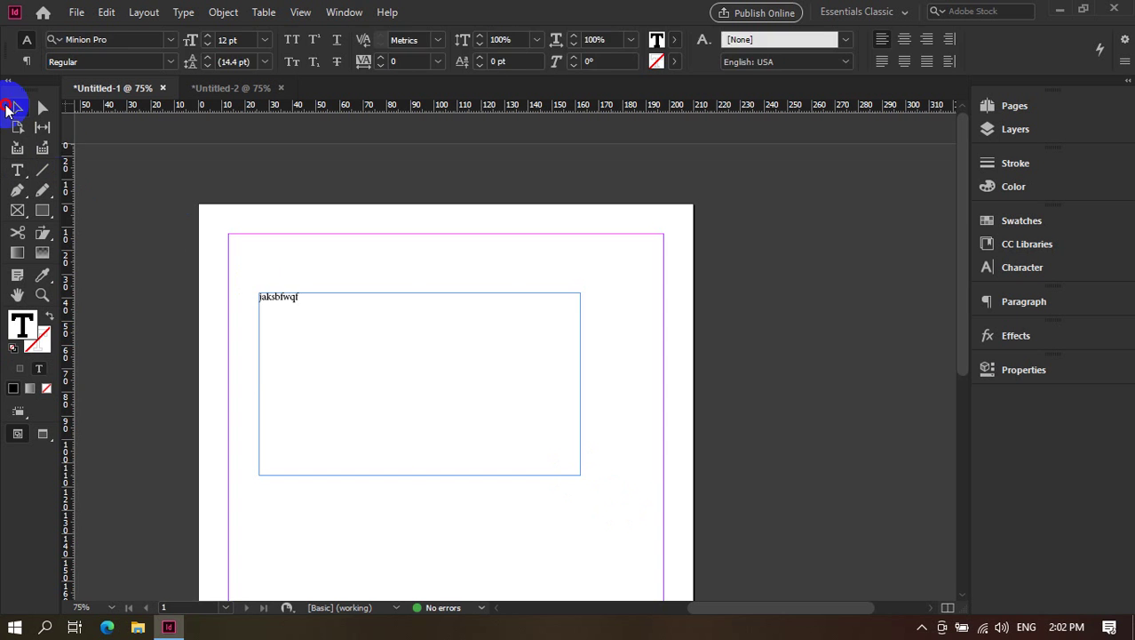
left_click(17, 107)
left_click(79, 172)
key("ctrl+=")
key("ctrl+=")
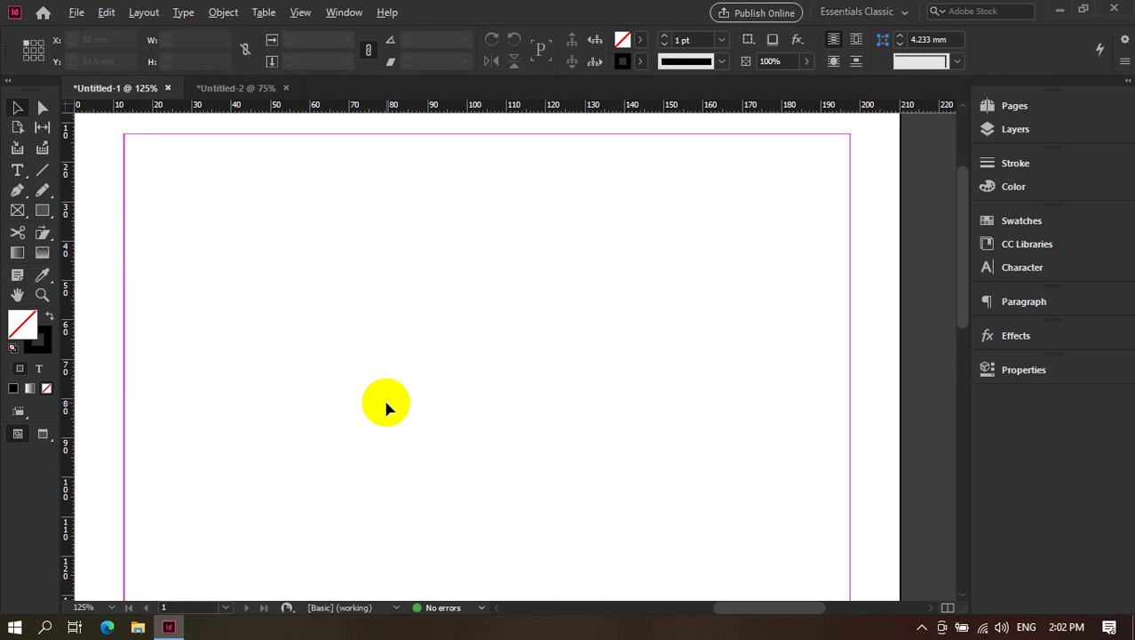
Draw an open arched curve about 165 mm wide and 17 mm high with the Pen tool across the page's upper part.
right_click(19, 189)
left_click(17, 169)
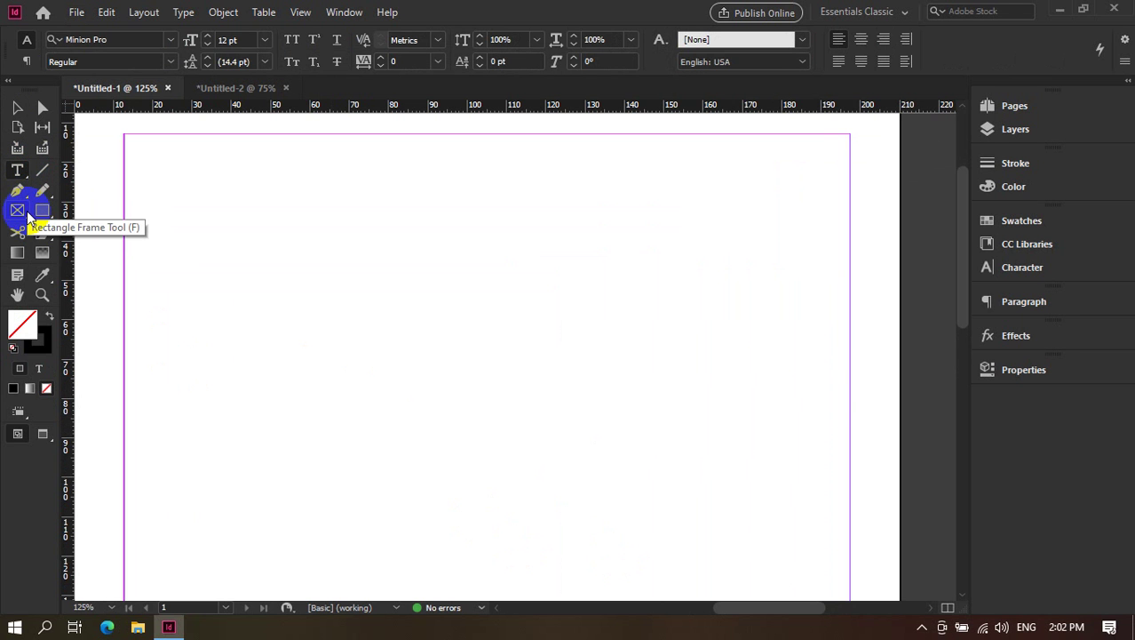
left_click(18, 189)
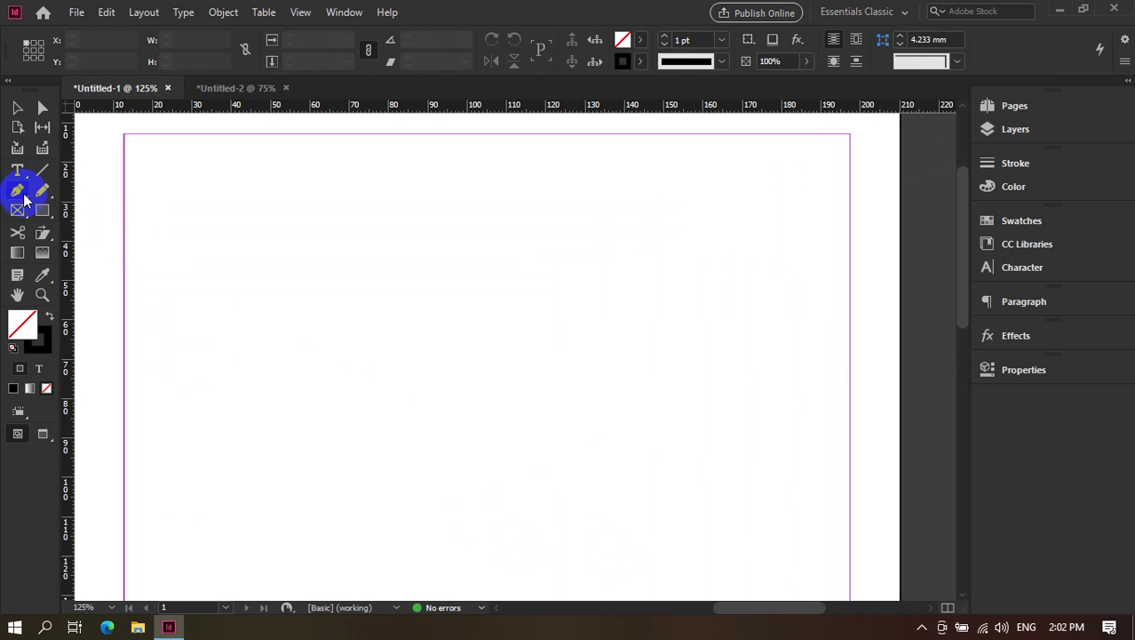
left_click(170, 366)
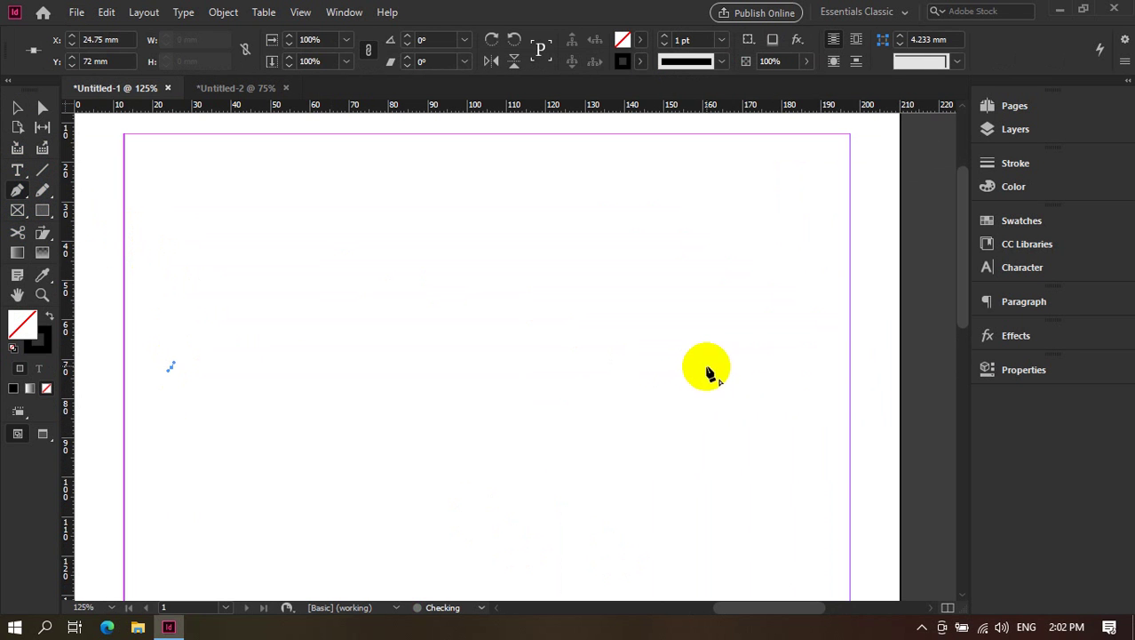
key("ctrl+z")
left_click(146, 347)
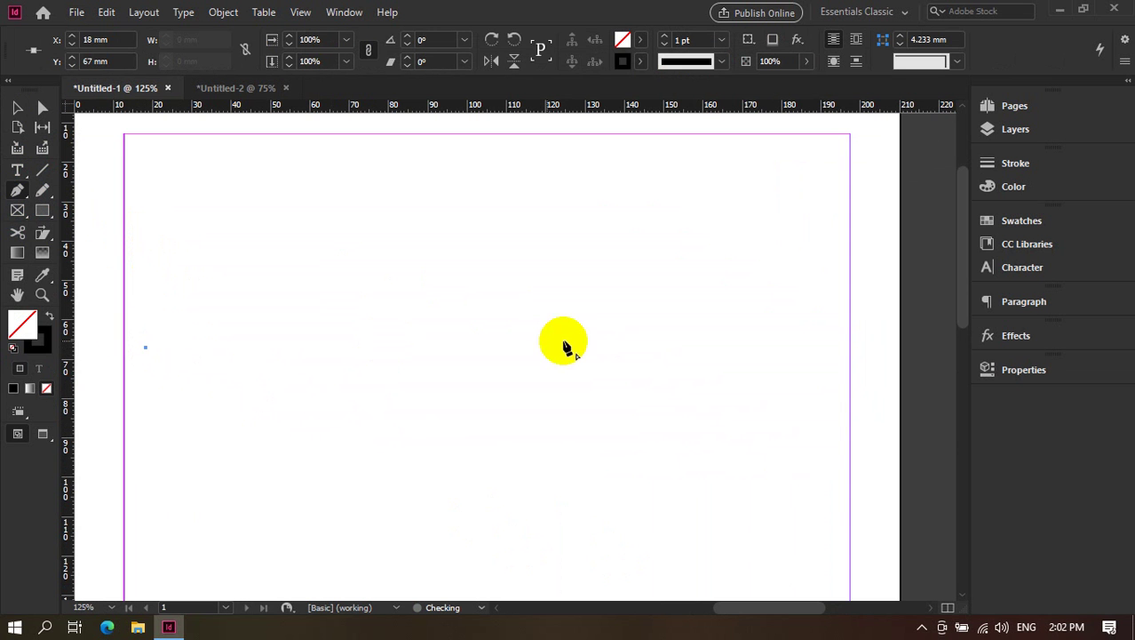
left_click_drag(793, 383, 847, 566)
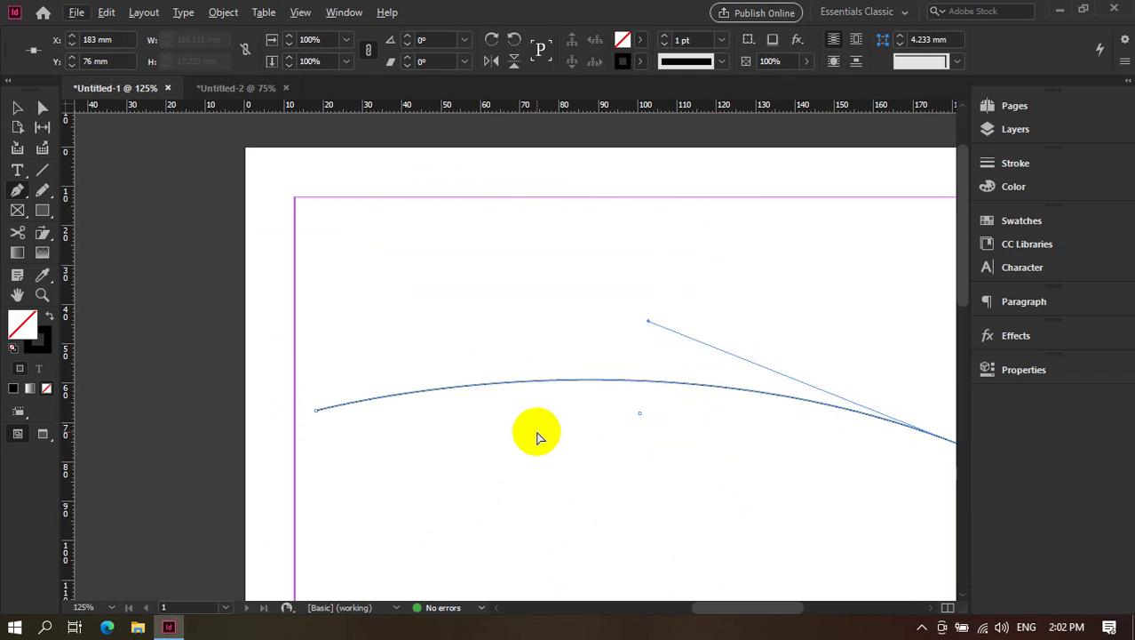
left_click(18, 108)
scroll(267, 215, "right", 2)
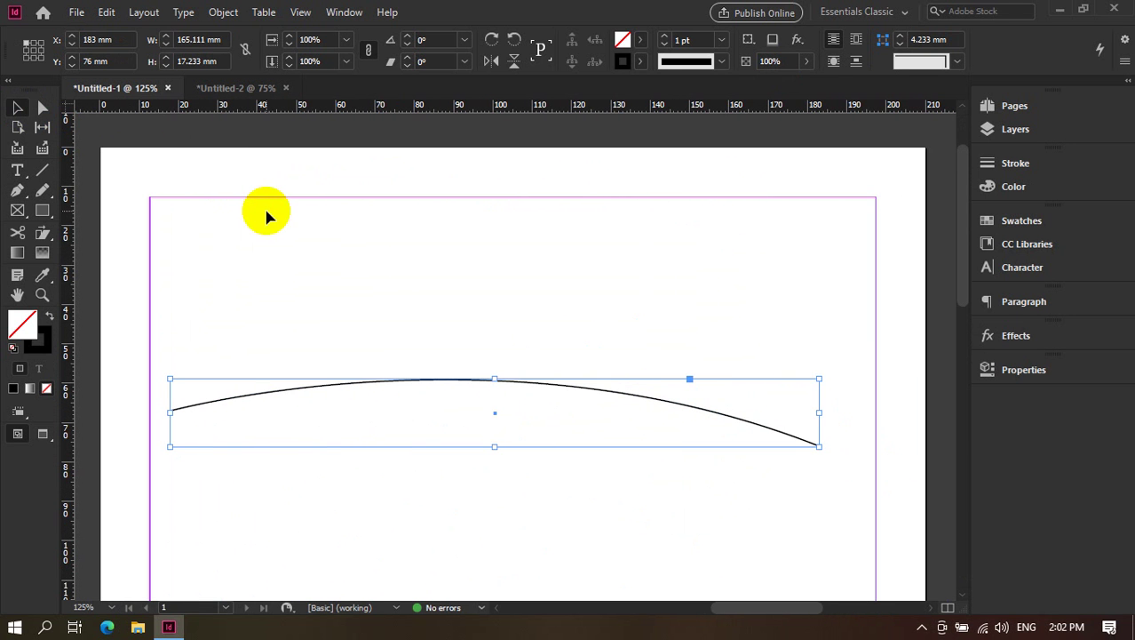
Set the arched curve's stroke weight to 0 pt and select the curve again.
left_click(722, 39)
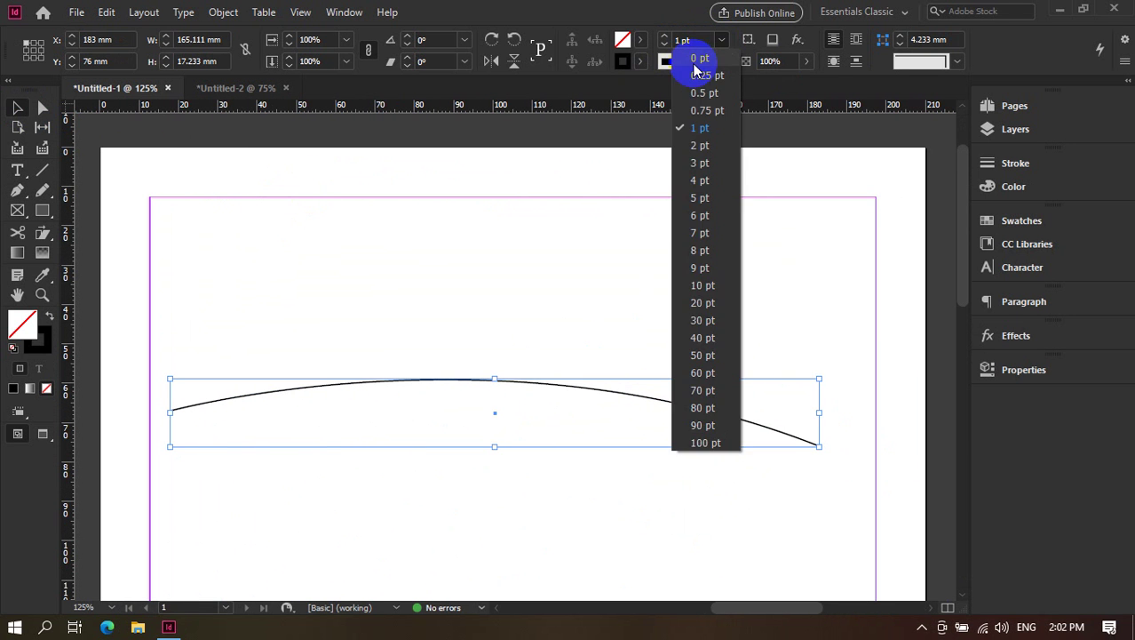
left_click(693, 59)
left_click(620, 155)
left_click_drag(341, 247, 507, 552)
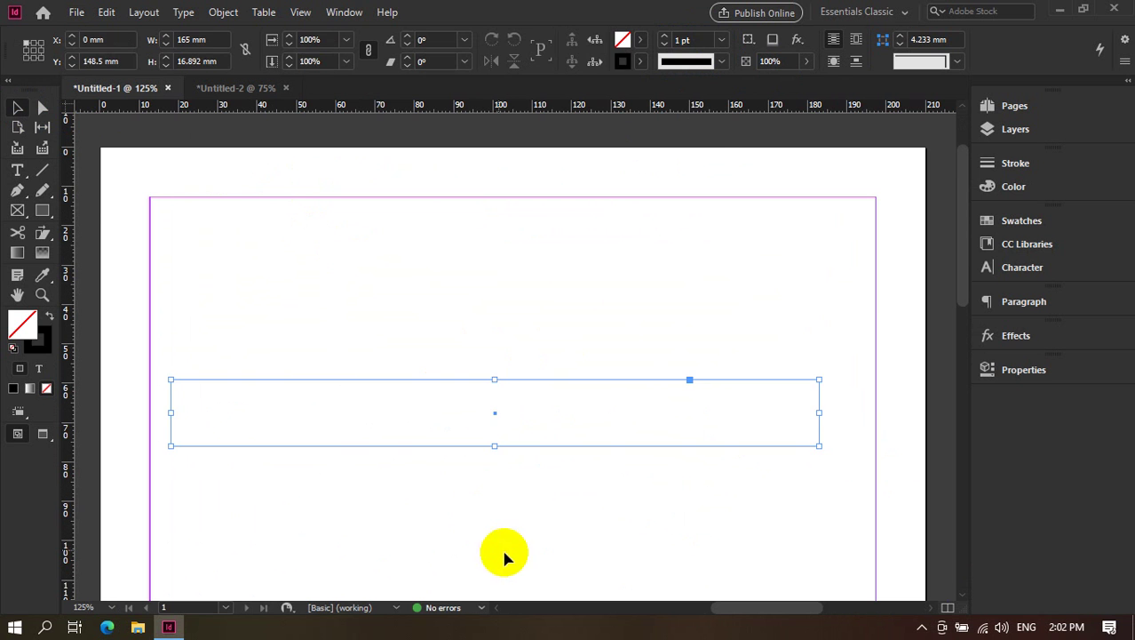
Restore the arched curve's stroke weight to 1 pt and deselect it.
left_click(667, 42)
left_click(721, 39)
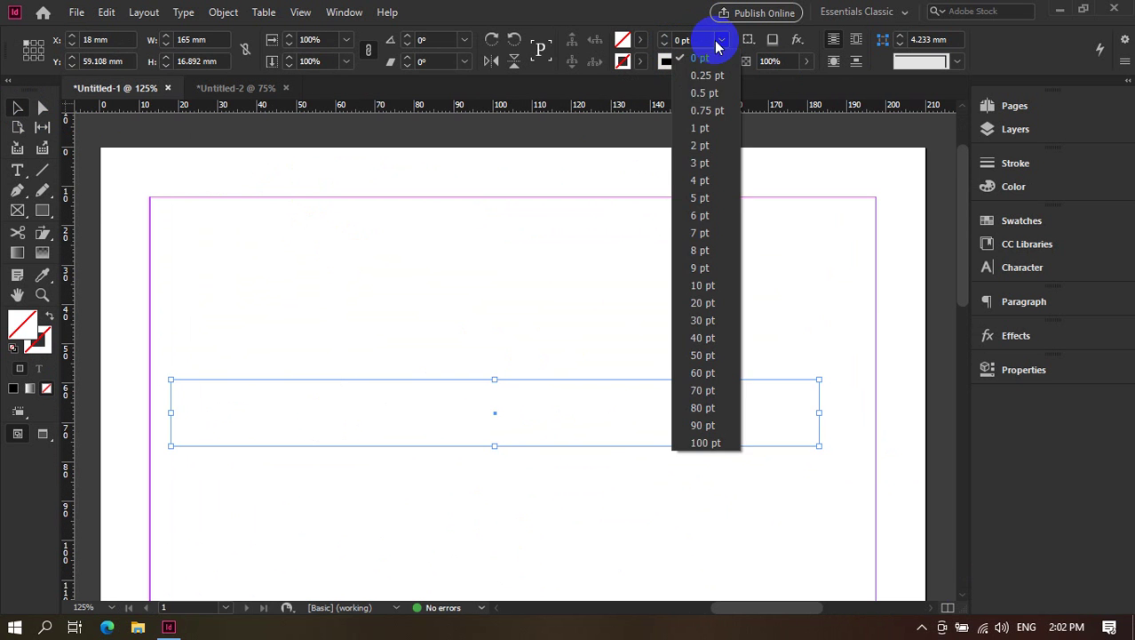
left_click(702, 133)
left_click(243, 341)
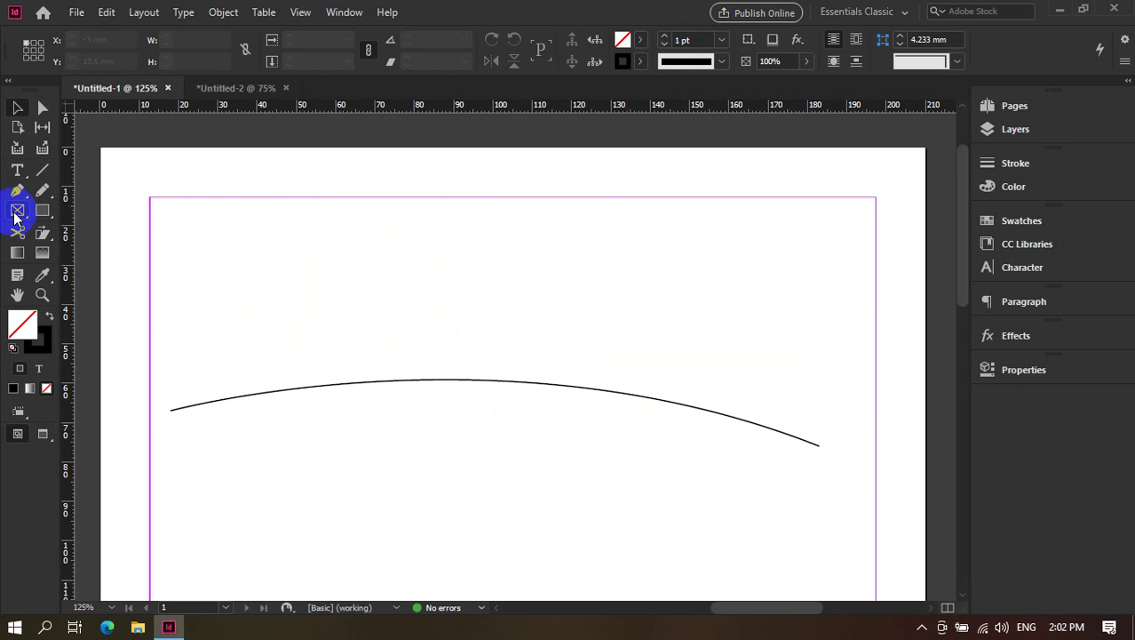
Switch from the Type tool to the Type on a Path tool.
left_click(17, 169)
left_click_drag(17, 170, 15, 172)
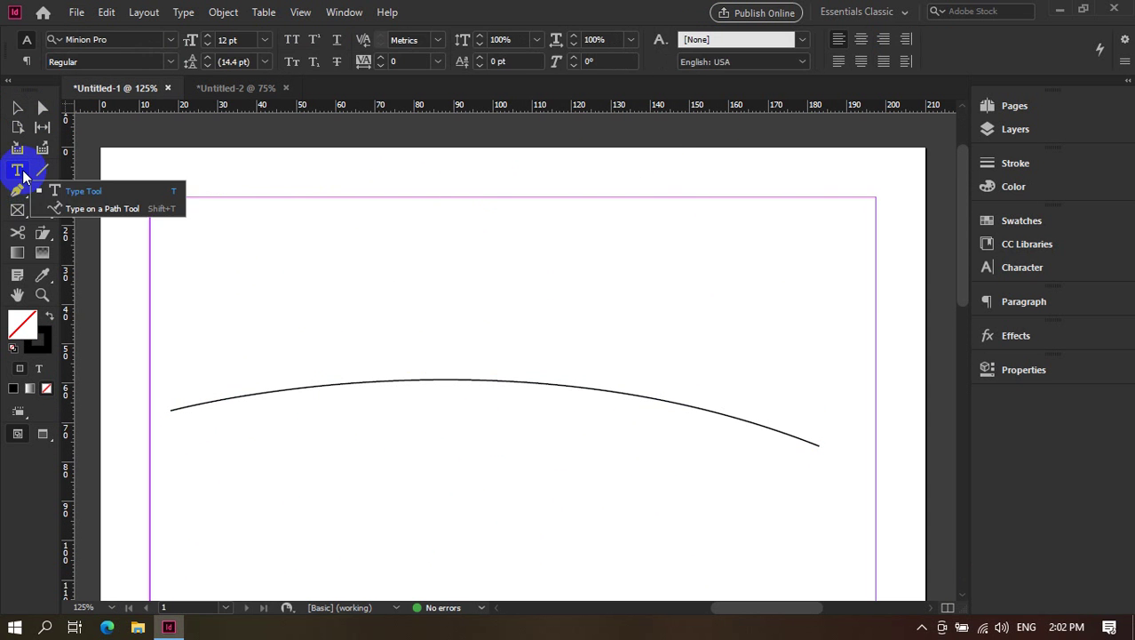
left_click_drag(52, 211, 52, 212)
key("m")
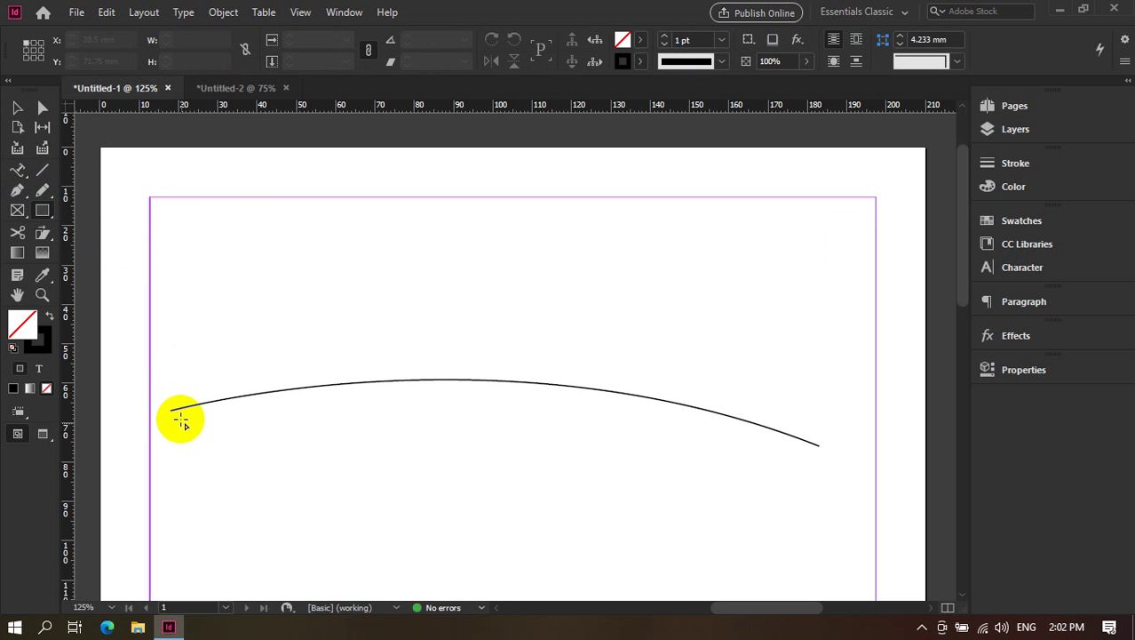
left_click(178, 410)
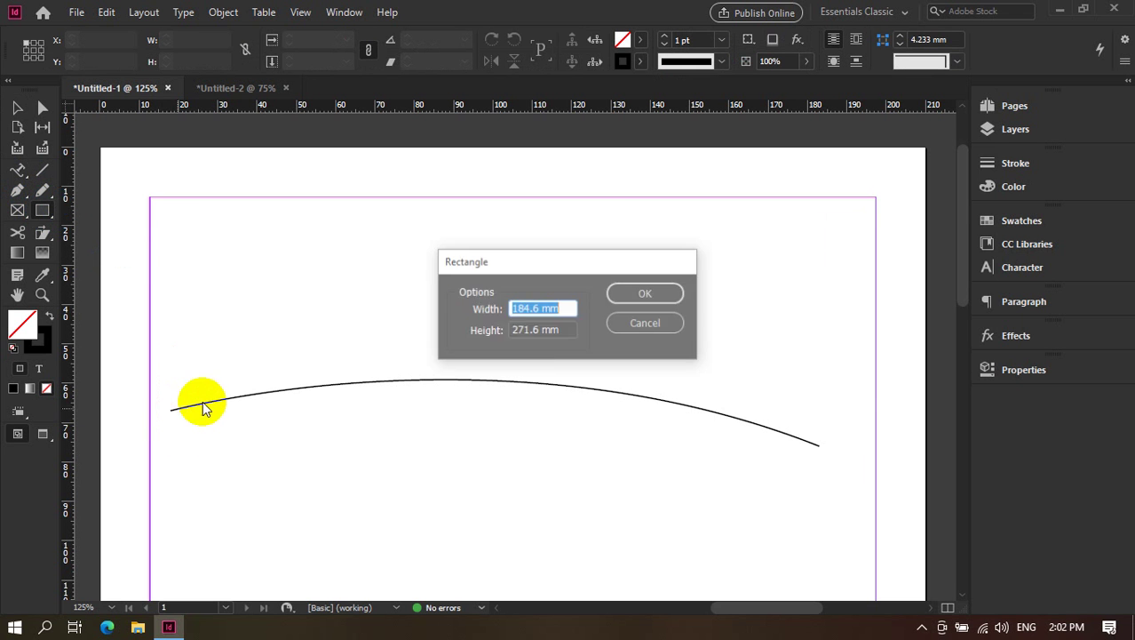
left_click(629, 324)
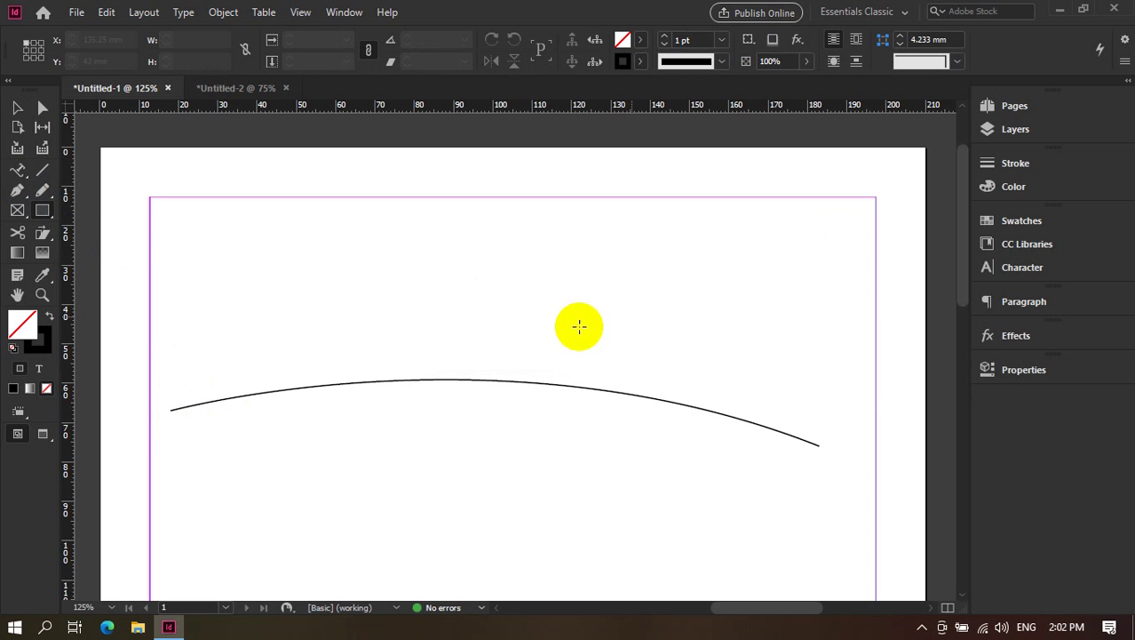
left_click(18, 174)
left_click(42, 211)
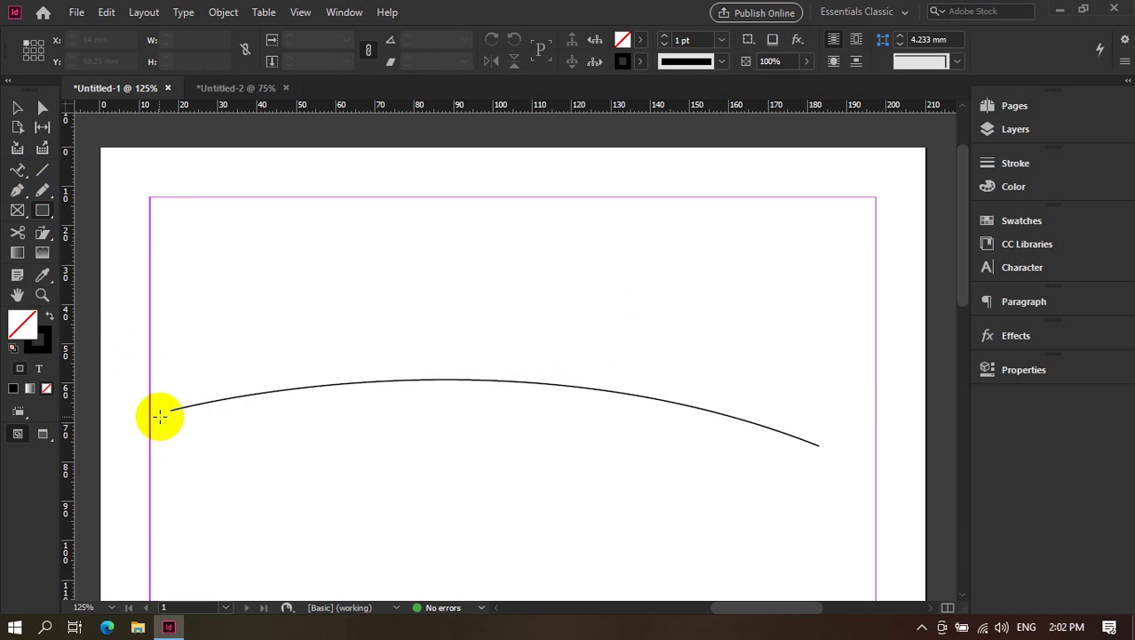
left_click(170, 410)
left_click(622, 322)
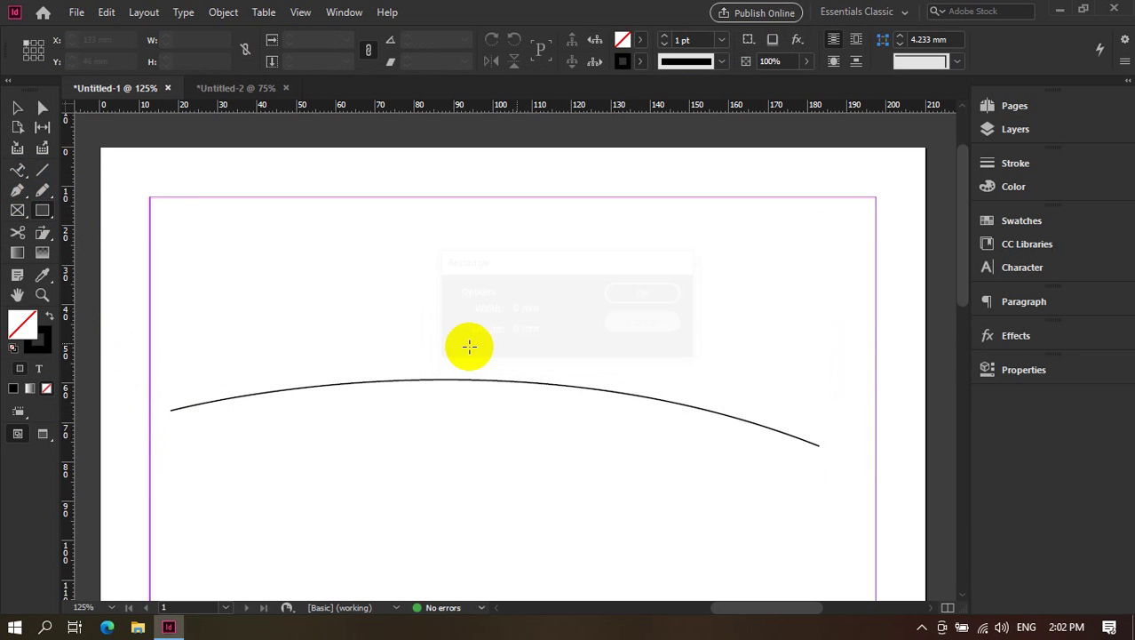
left_click(223, 349)
key("BackSpace")
key("BackSpace")
key("BackSpace")
key("BackSpace")
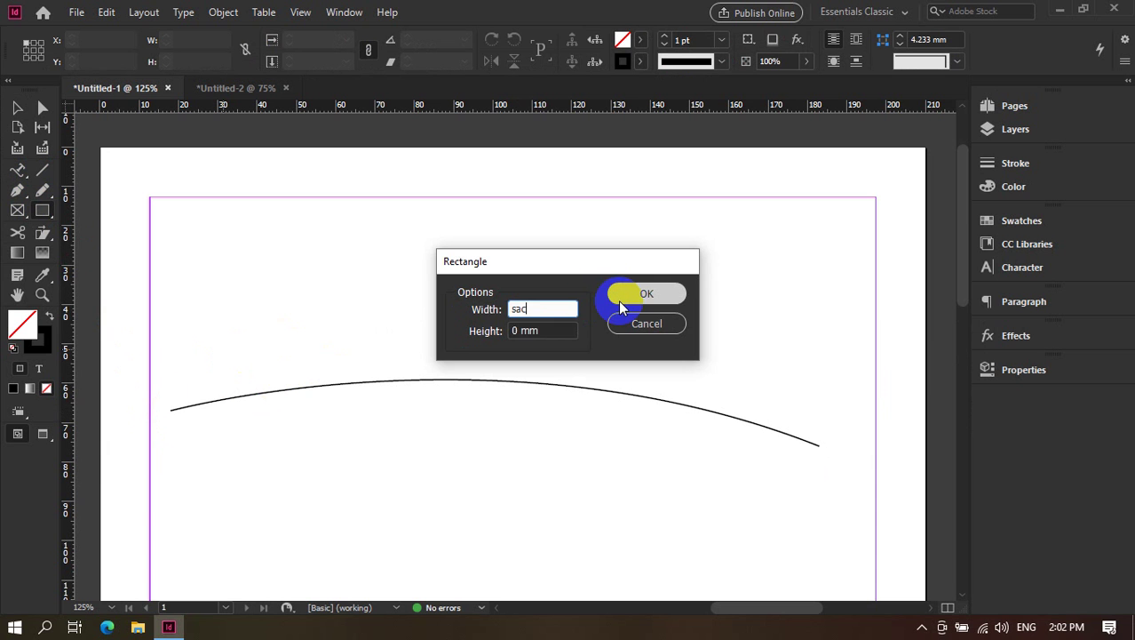
left_click(652, 324)
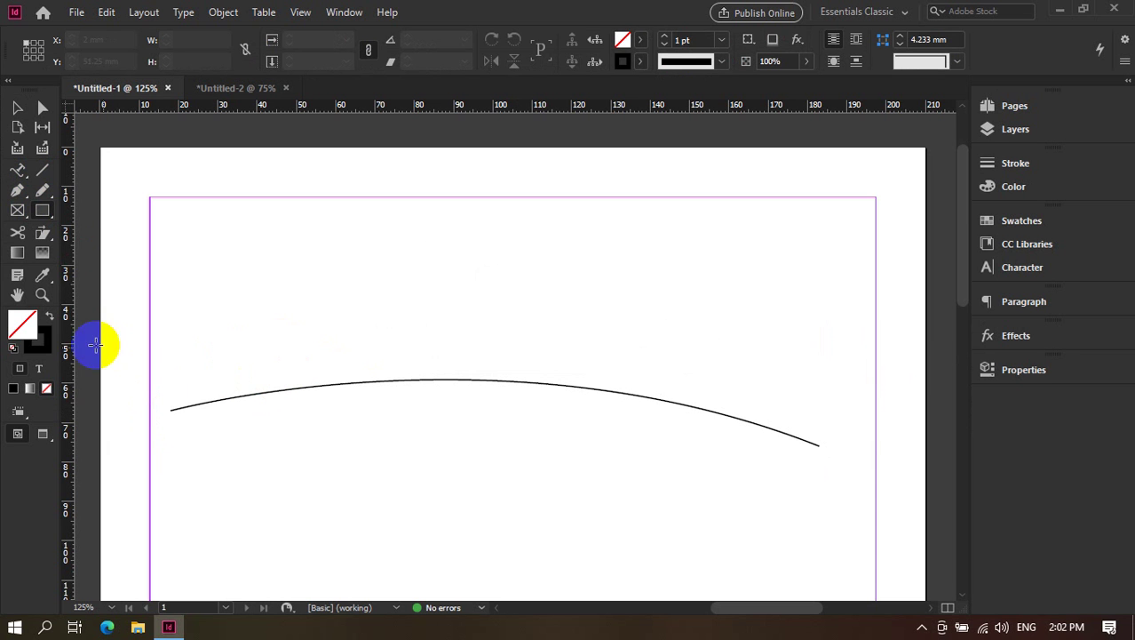
Start text on the arched curve's left end and enter សួស្តីឆ្នាំថ្មី in the Khmer OS Content font.
left_click(17, 169)
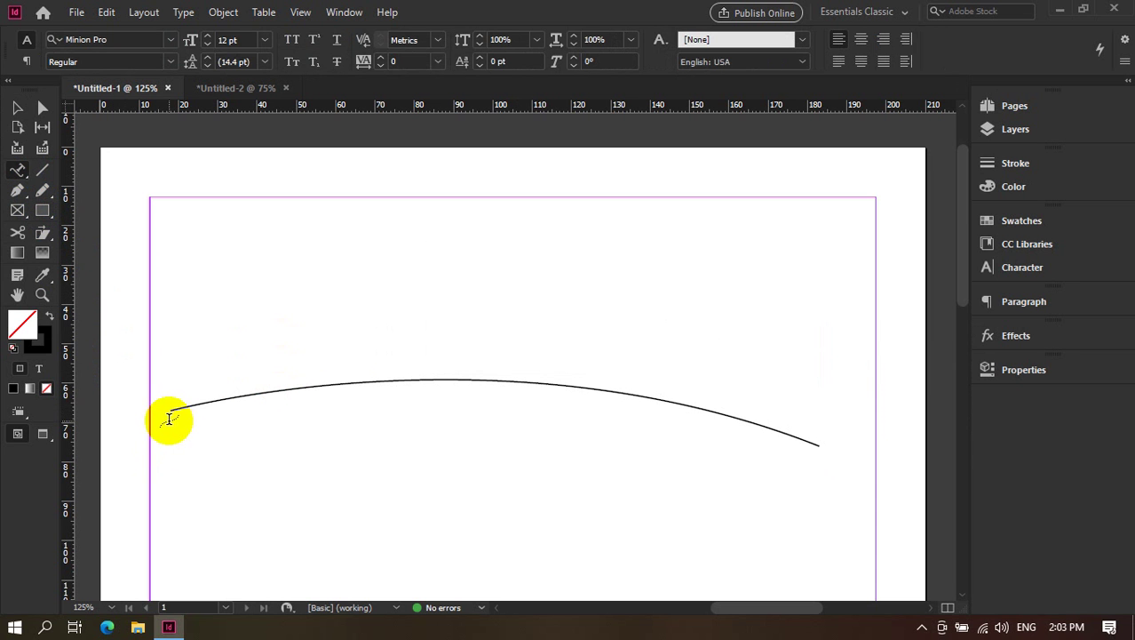
left_click(177, 408)
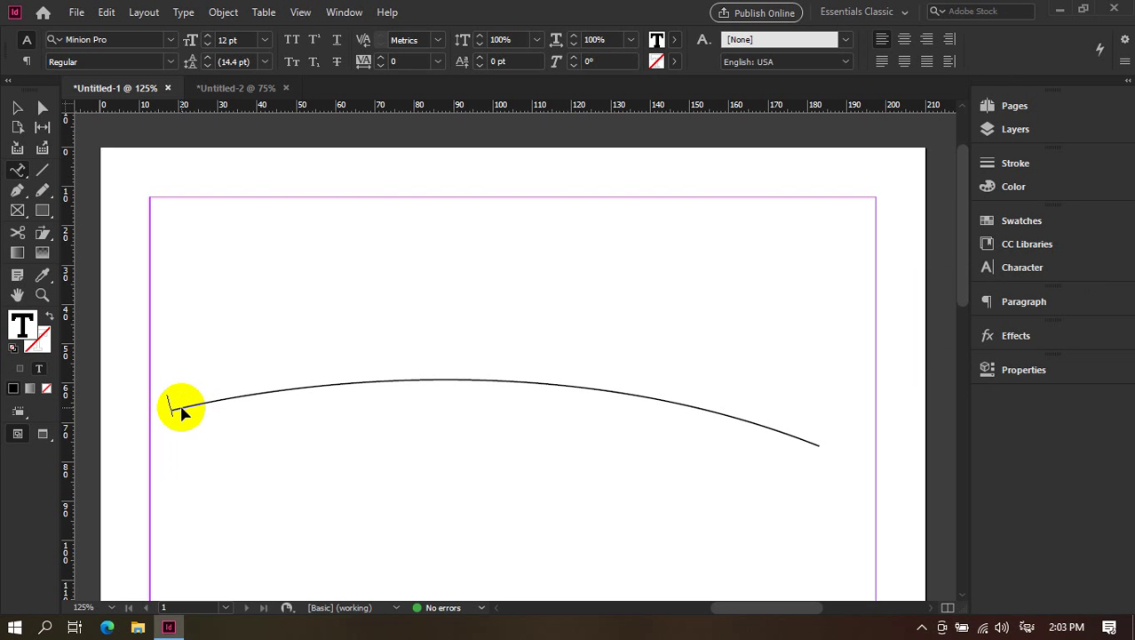
left_click(157, 39)
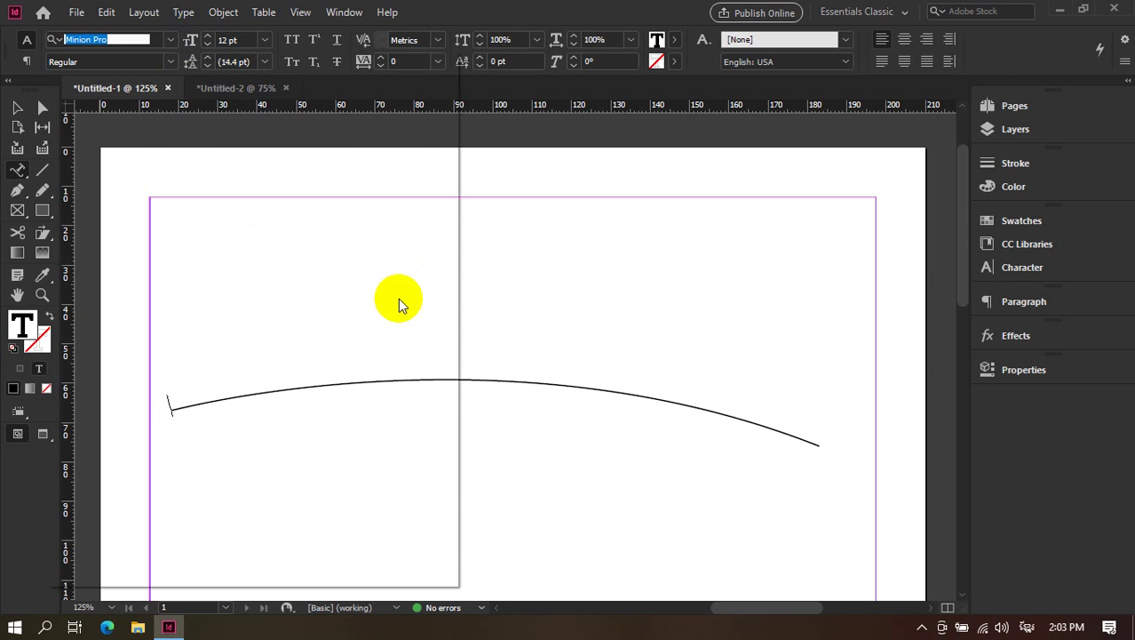
key("alt+Down")
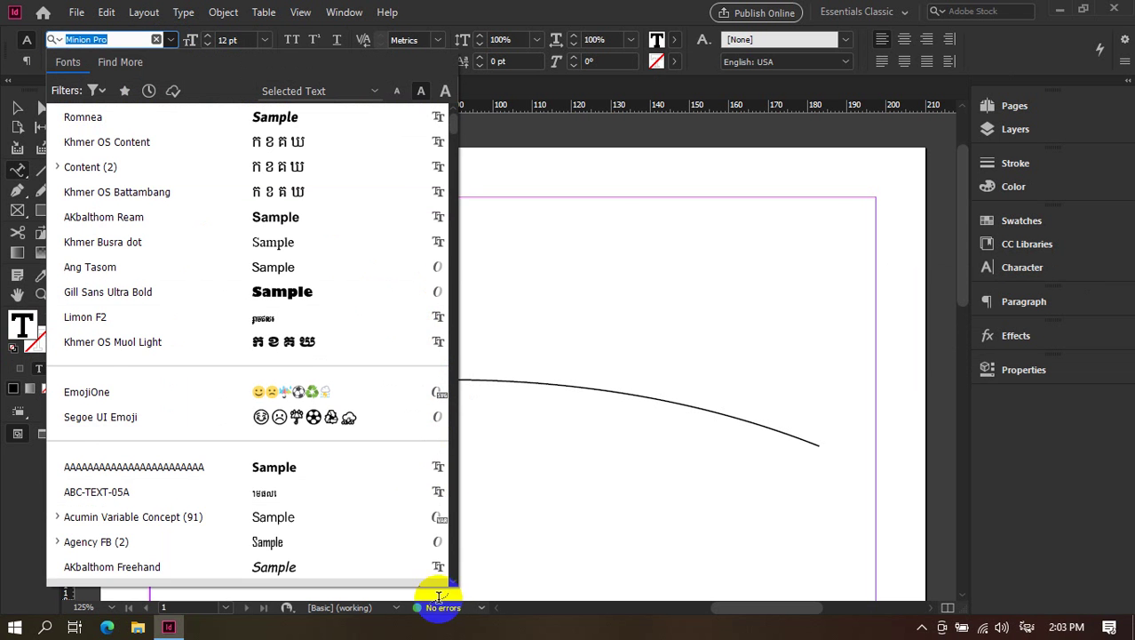
left_click(326, 148)
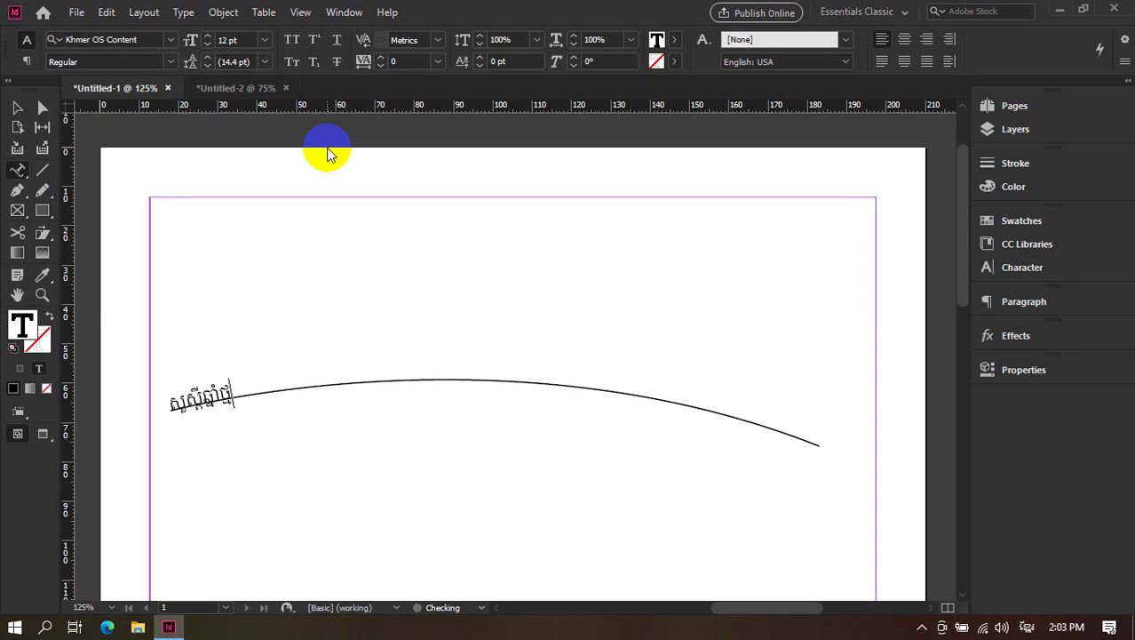
Select all the text on the curve and change its font to Khmer M1.
key("ctrl+a")
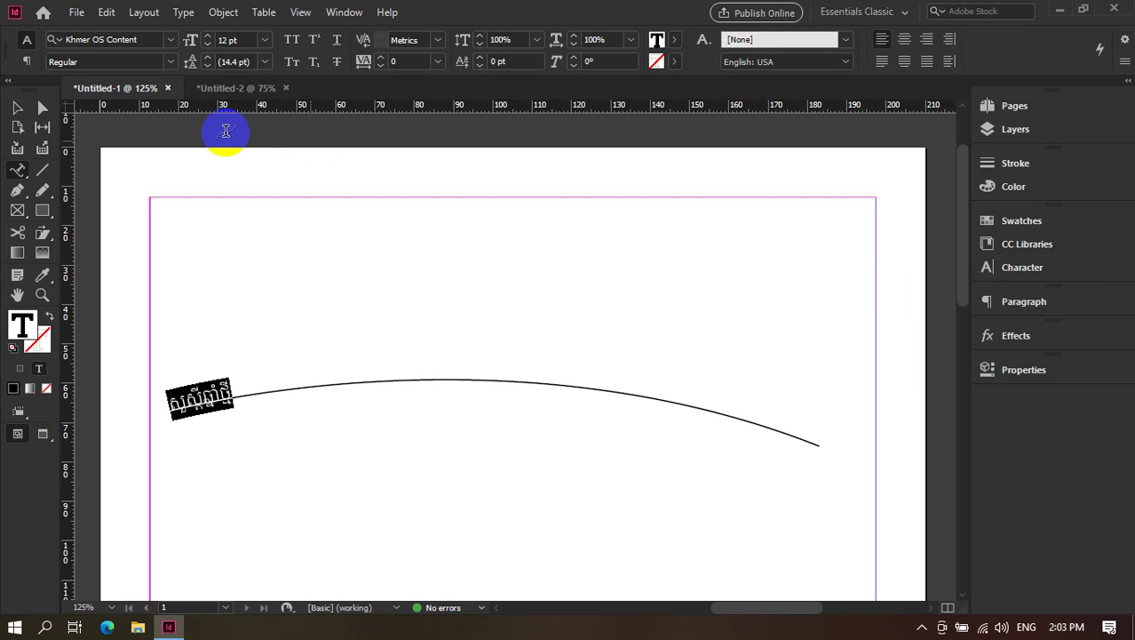
left_click(171, 40)
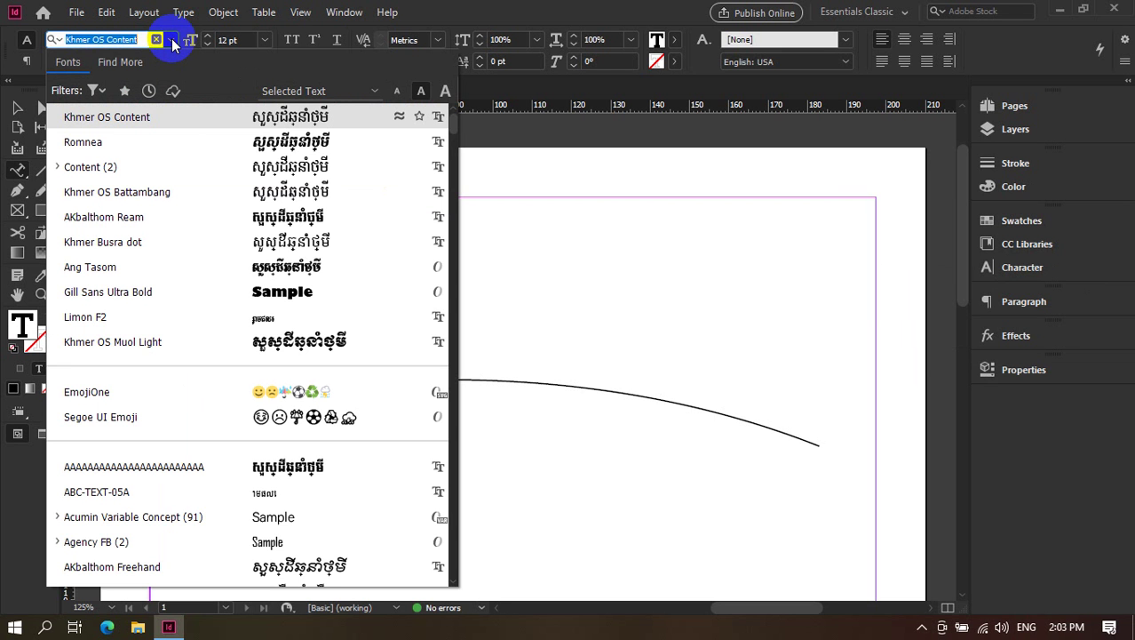
type("khm")
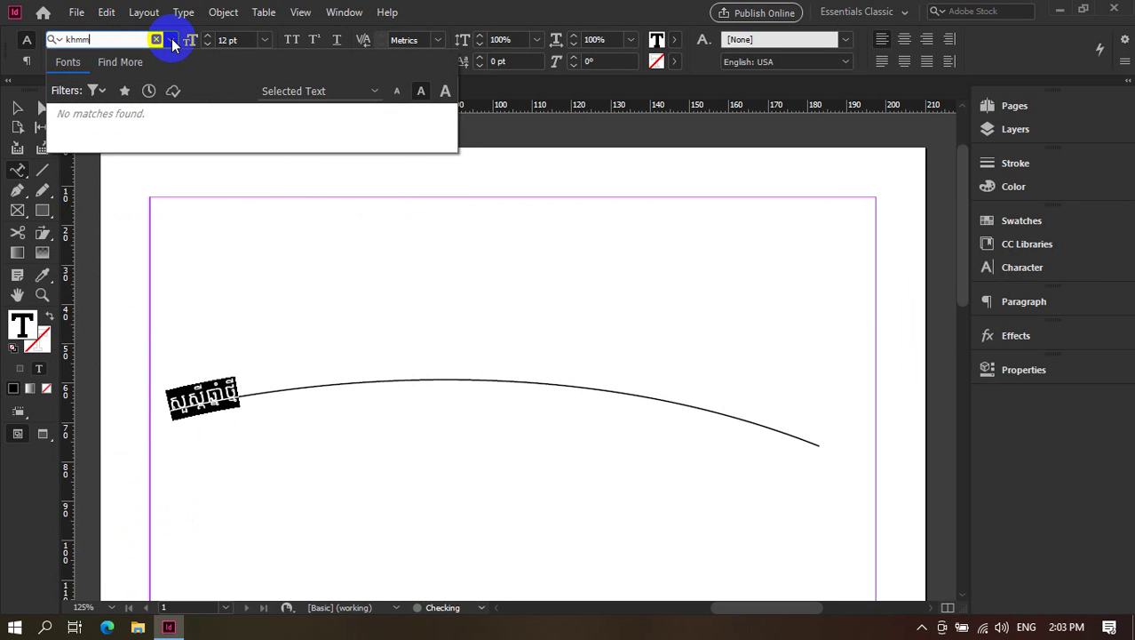
type("er ")
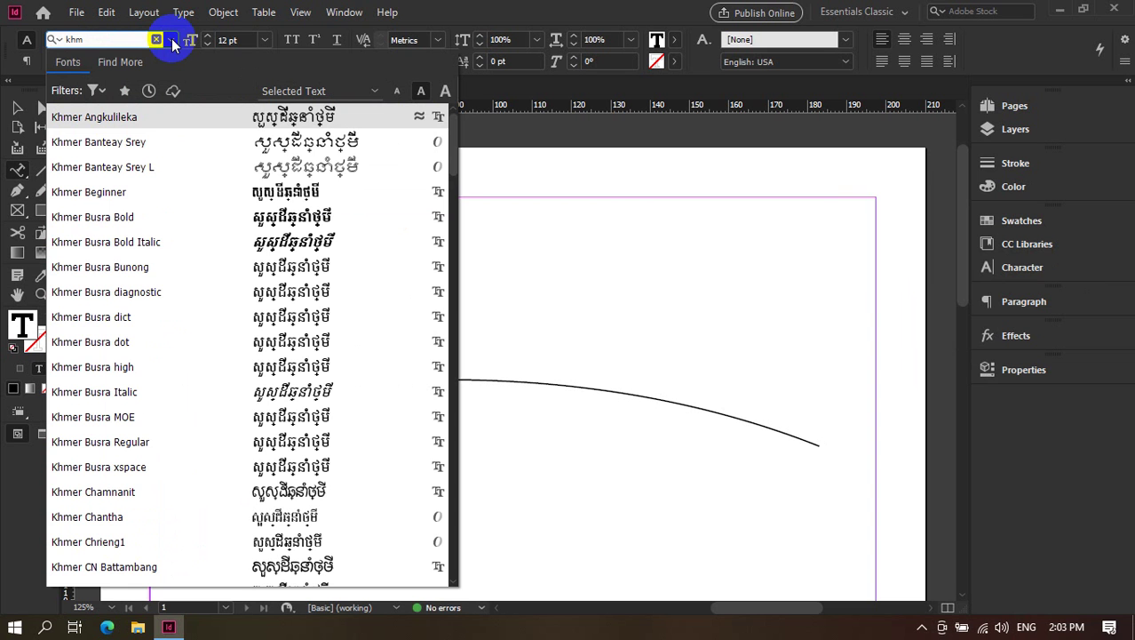
type("m")
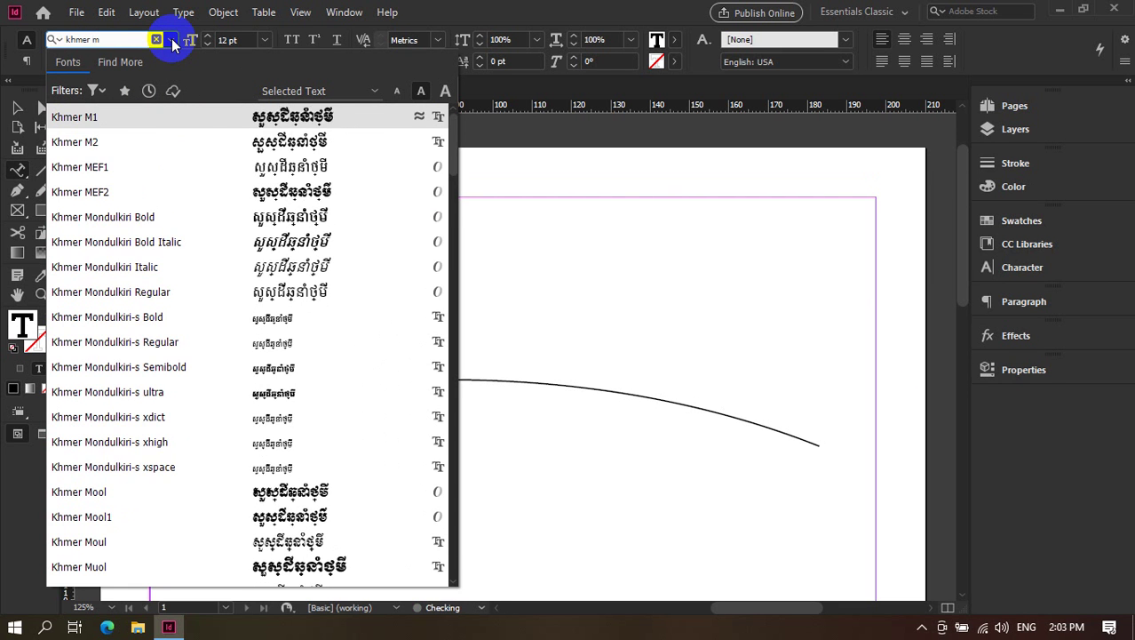
left_click(228, 116)
Set the size of the curved Khmer text to 72 pt and deselect the text.
left_click(265, 40)
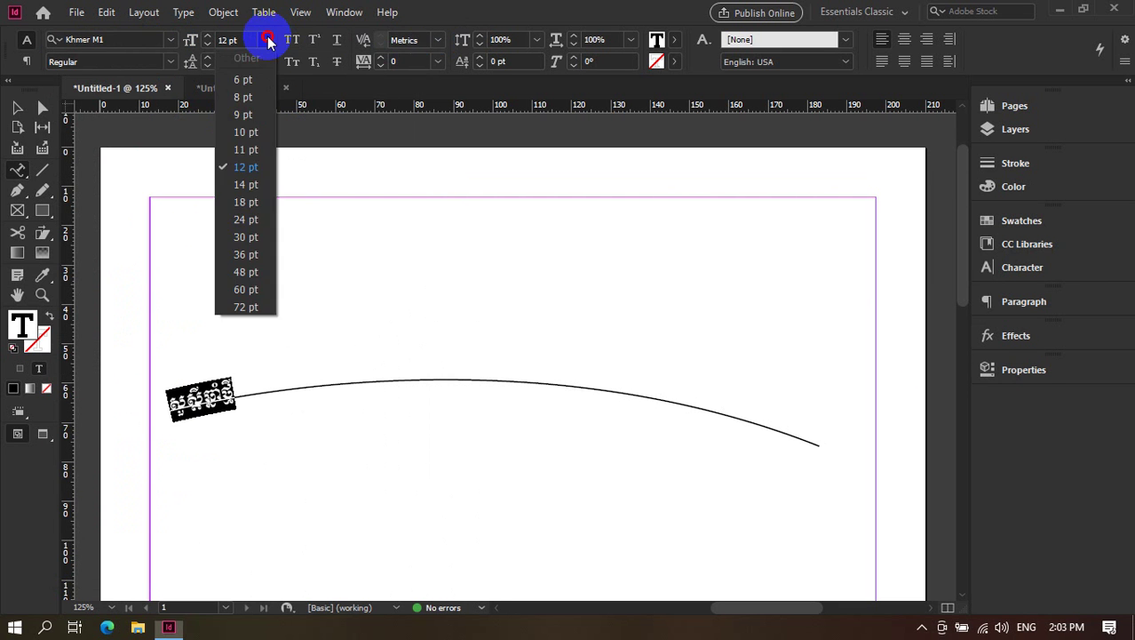
left_click(246, 306)
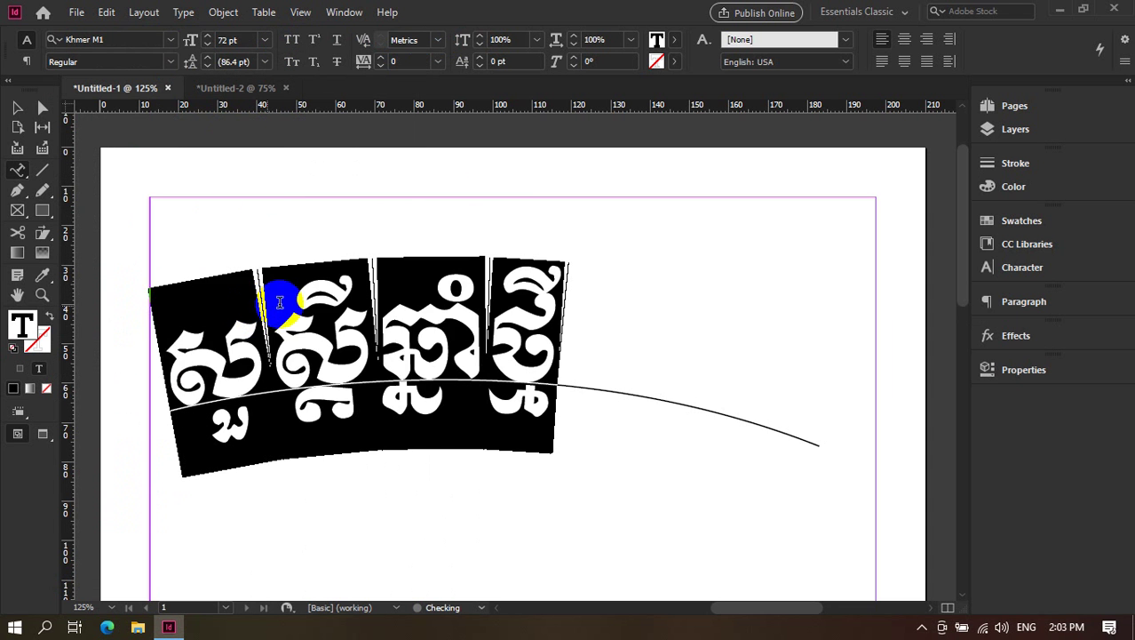
left_click(507, 325)
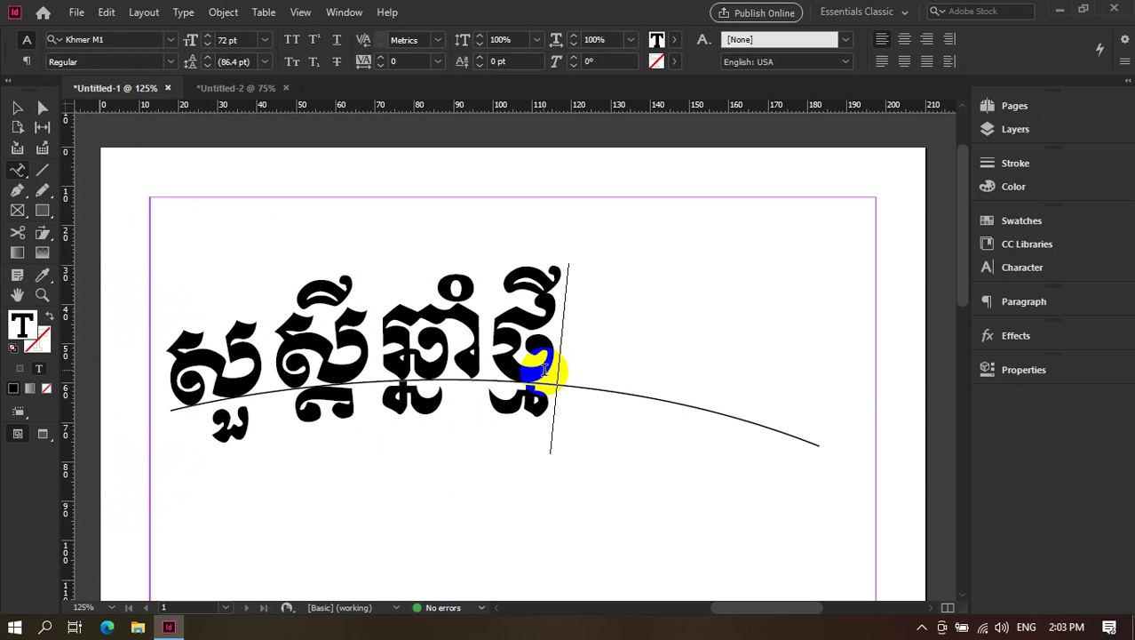
Set the text path's stroke weight to 0 pt to hide the line, and deselect it.
left_click(16, 108)
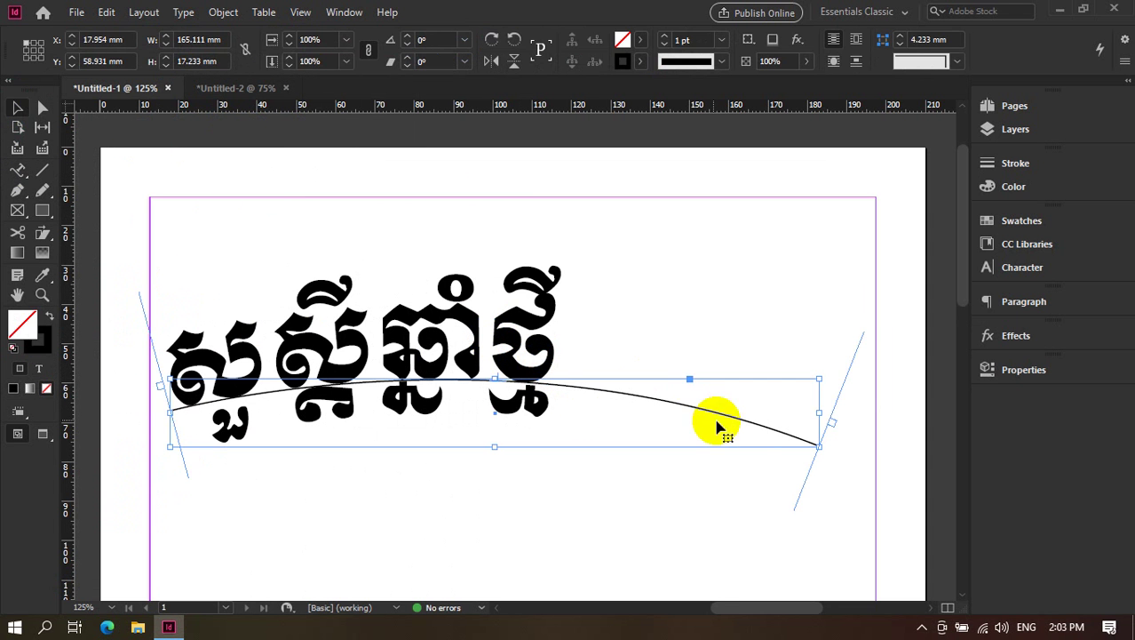
left_click(721, 40)
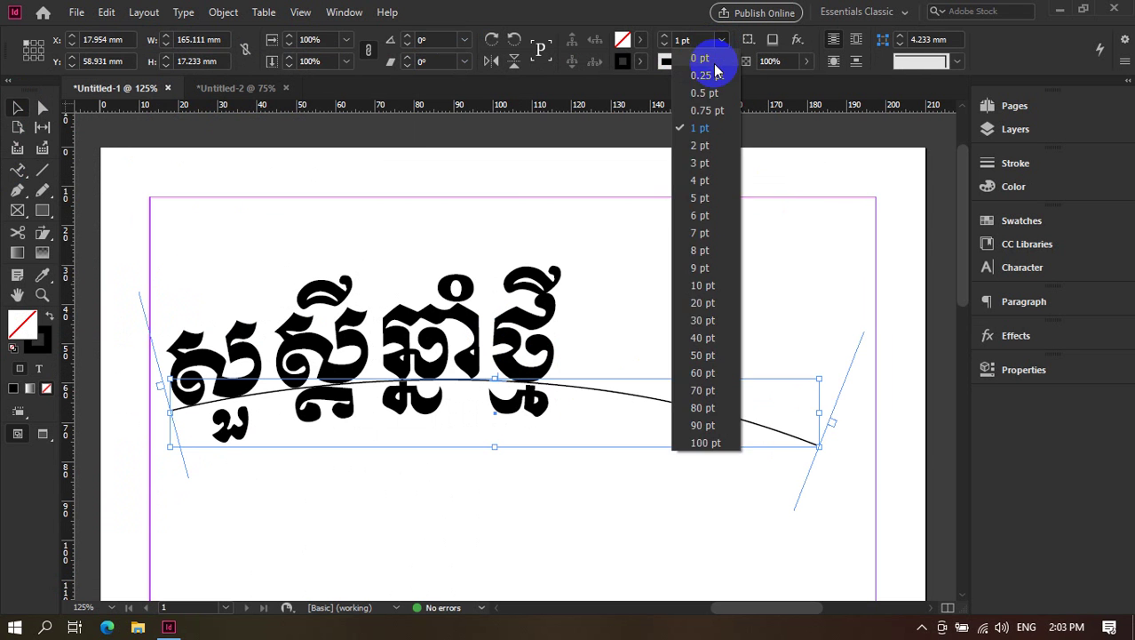
left_click(708, 59)
left_click(451, 553)
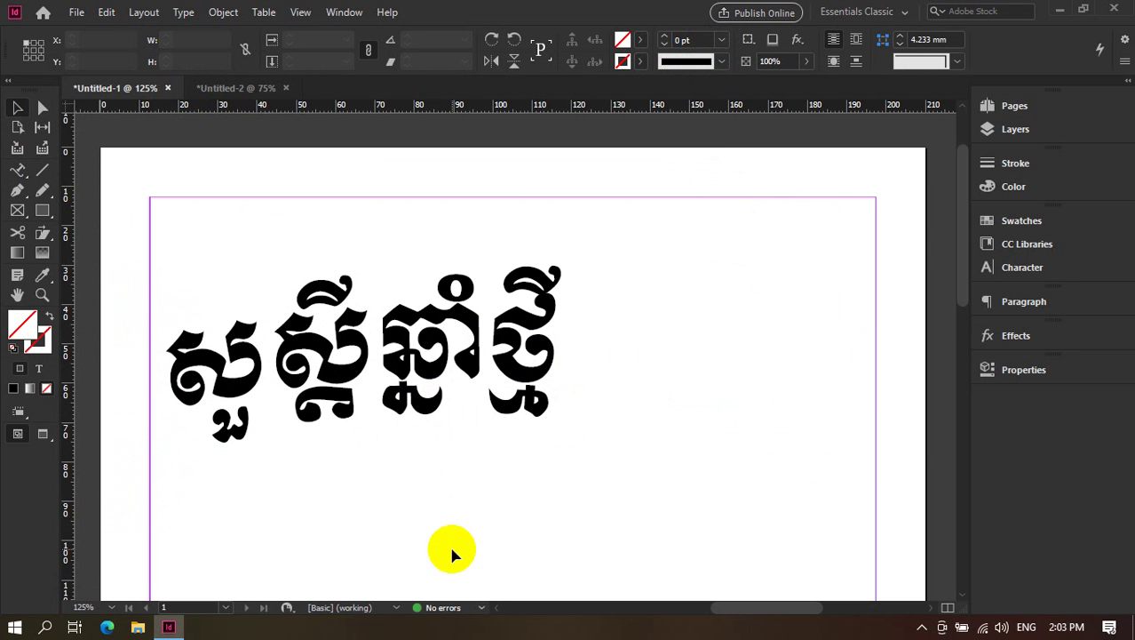
left_click(500, 364)
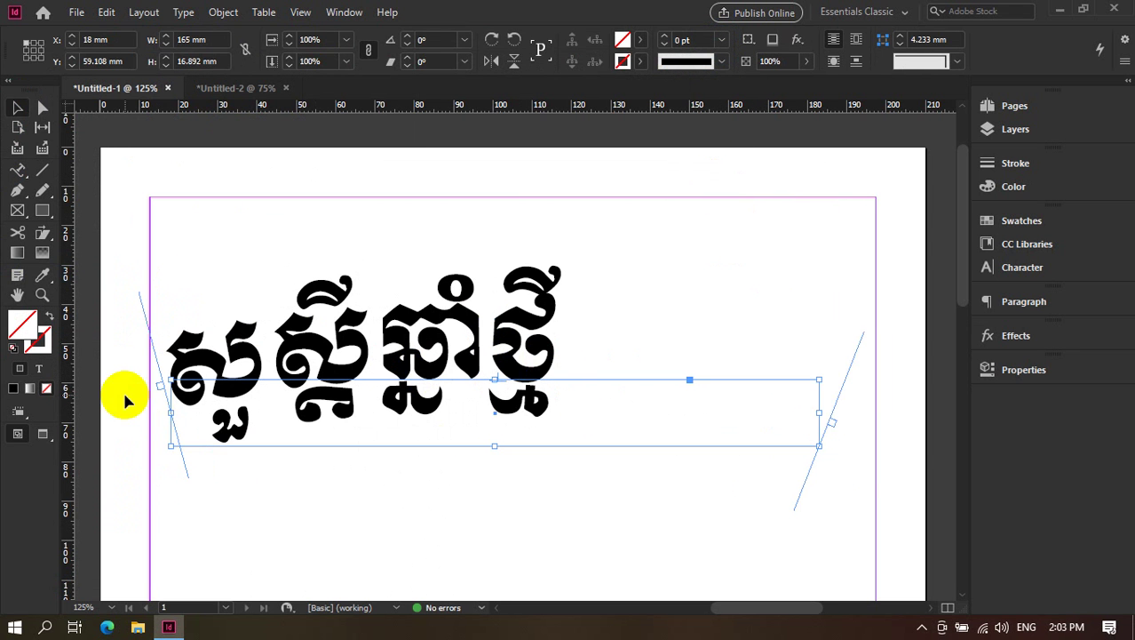
left_click(24, 197)
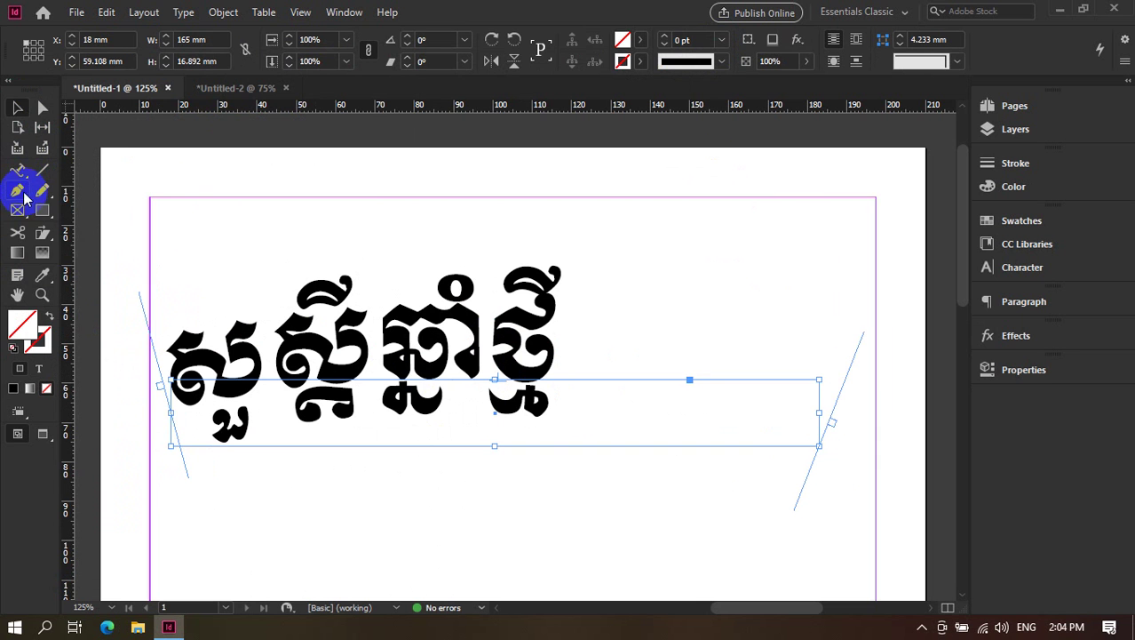
left_click_drag(24, 197, 78, 262)
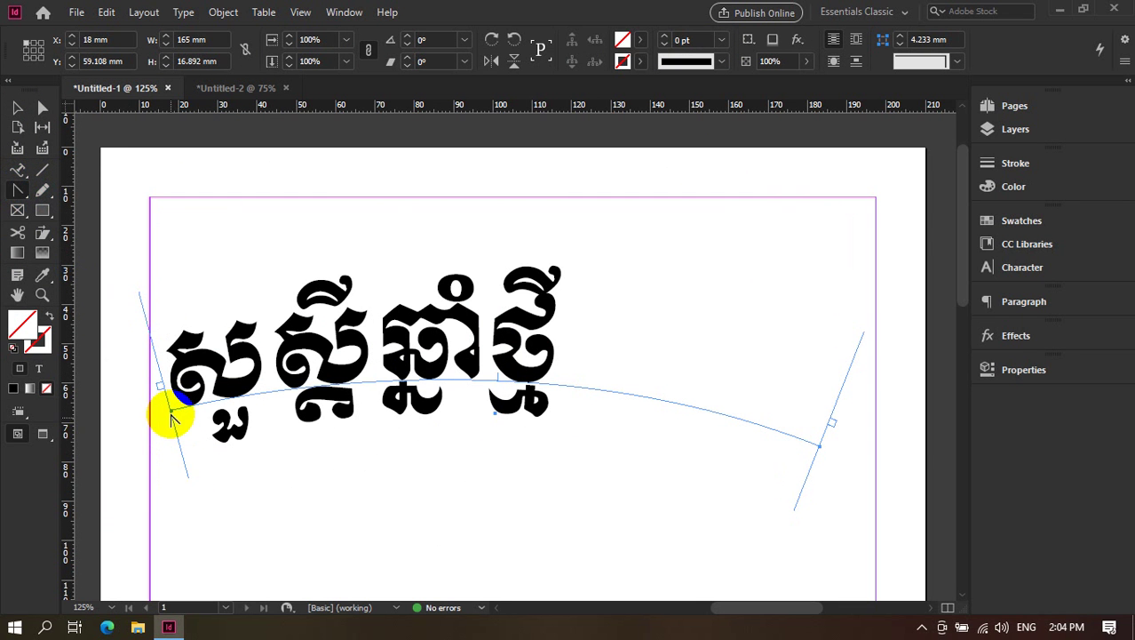
left_click(42, 188)
mouse_move(19, 186)
left_mouse_down()
mouse_move(50, 245)
mouse_move(74, 213)
left_mouse_up()
left_click(170, 407)
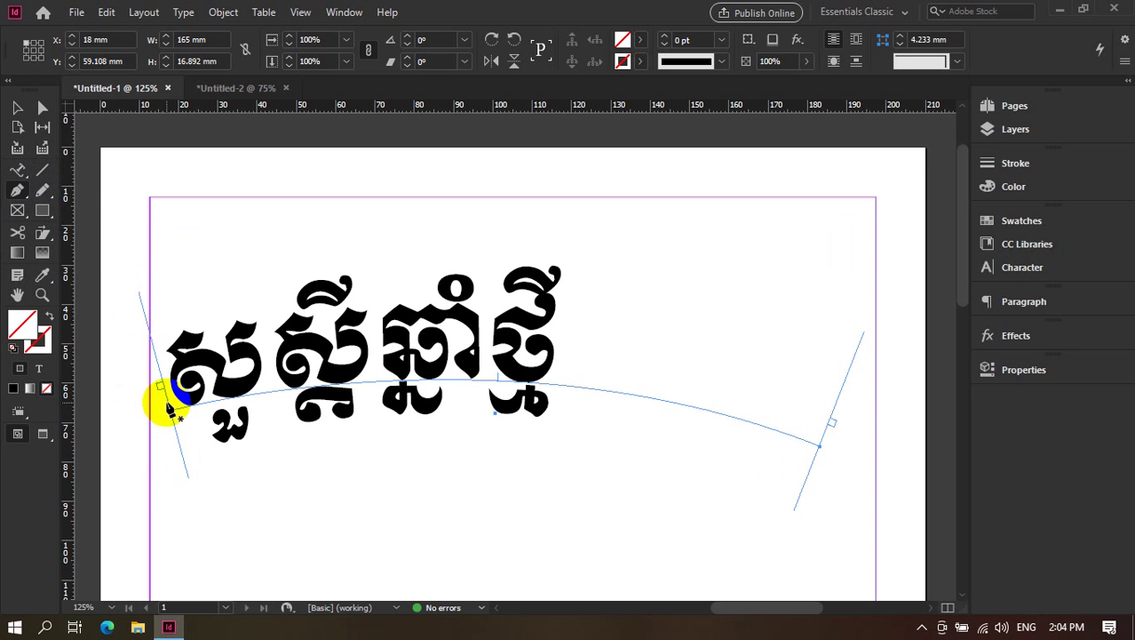
left_click_drag(18, 189, 41, 116)
Use the Direct Selection tool to shift the path text's end boundary slightly inward from the curve's right end.
left_click(42, 109)
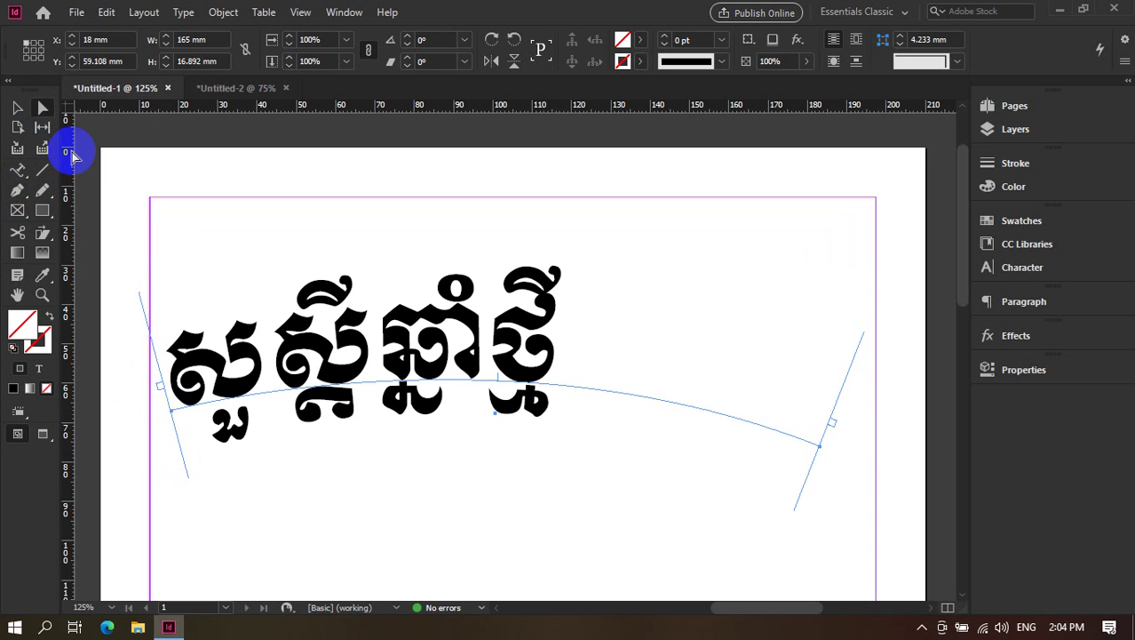
left_click(171, 409)
left_click(406, 407)
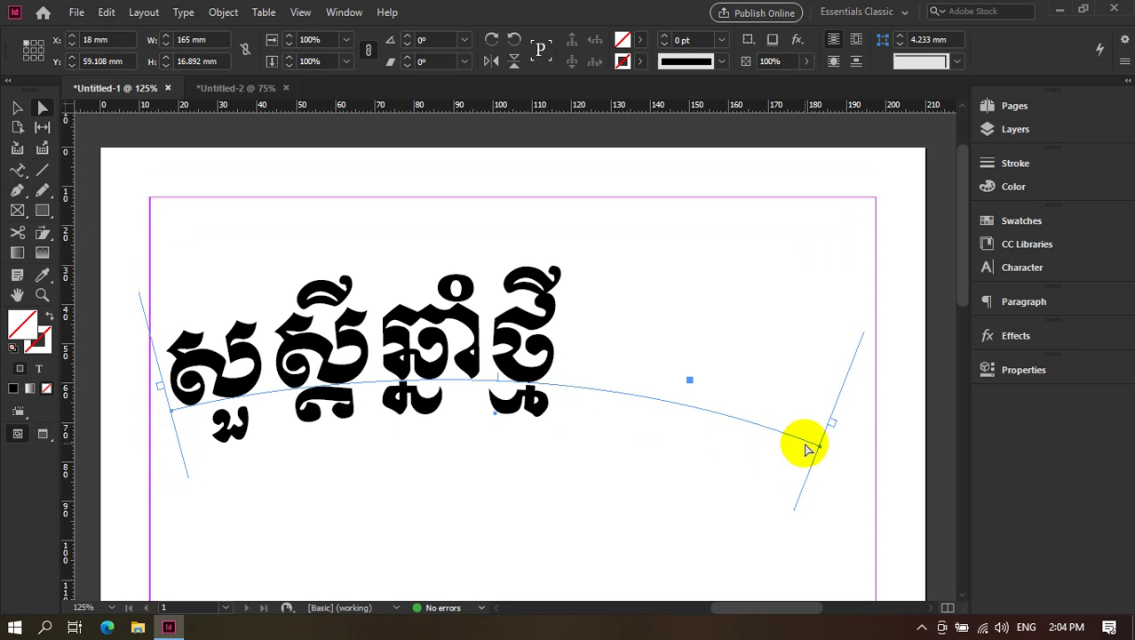
left_click_drag(818, 446, 829, 362)
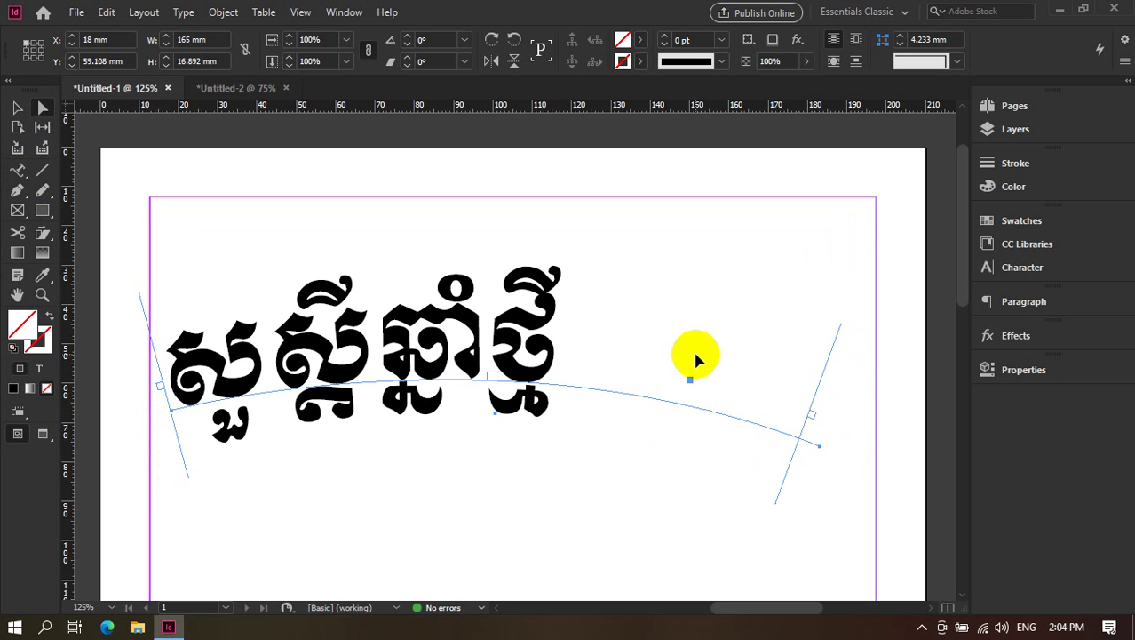
Enter the curved text for editing and add a space after its last word.
left_click(17, 107)
double_click(481, 355)
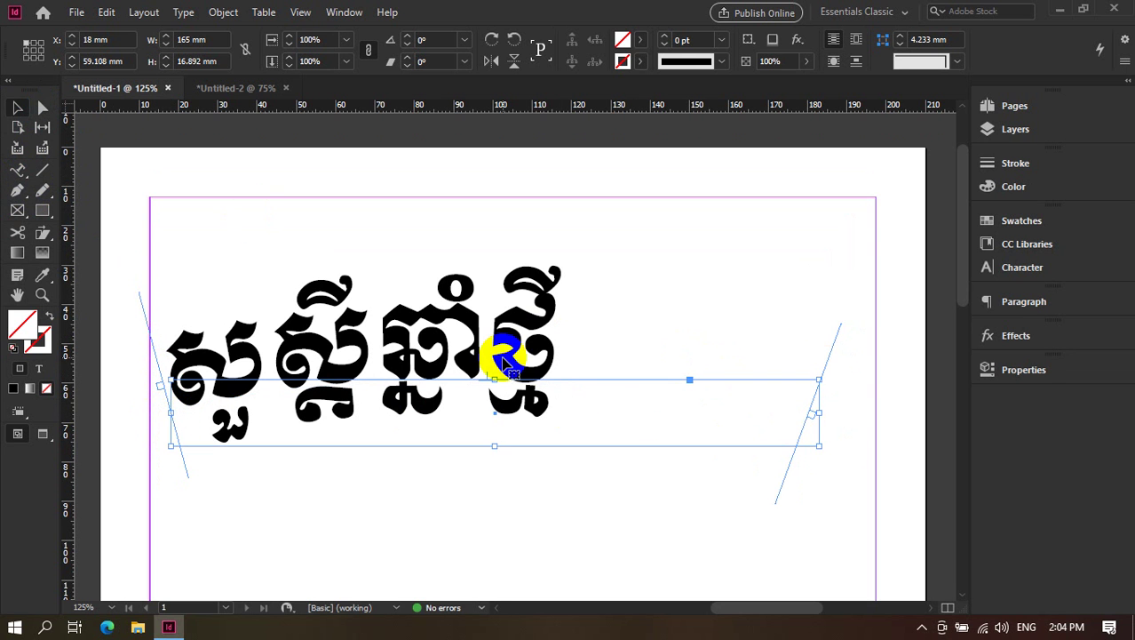
triple_click(503, 355)
left_click(503, 355)
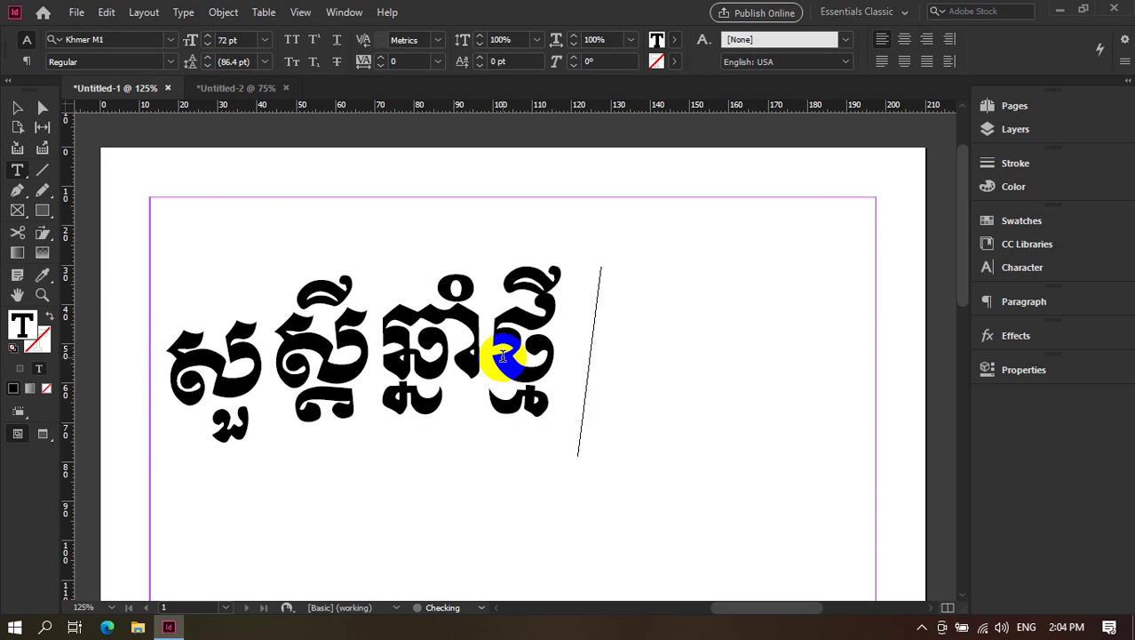
type("qjn")
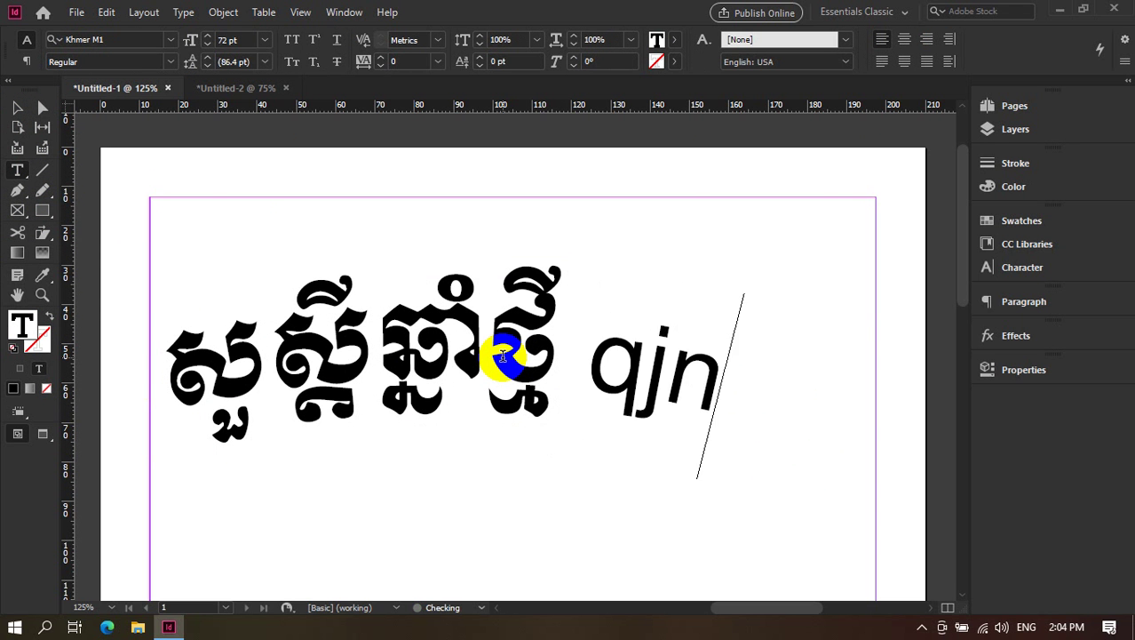
key("BackSpace")
key("BackSpace")
key("BackSpace")
Append ឆ្នាំ២០២២២ to the end of the curved text.
type("ឆ្ន")
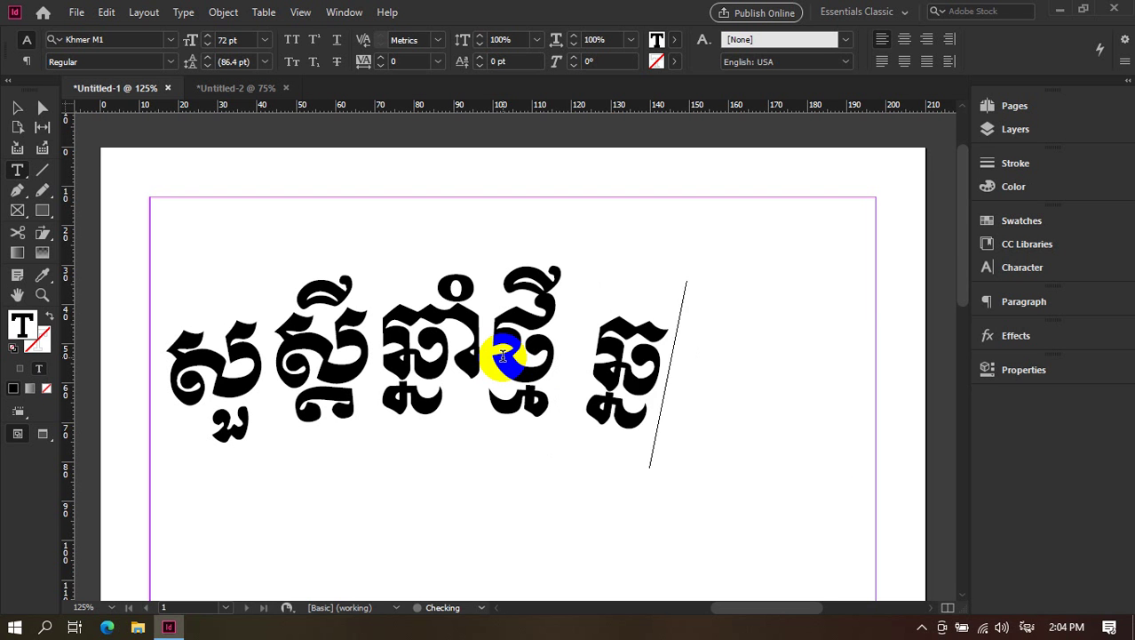
type("ាំ")
key("BackSpace")
key("BackSpace")
key("BackSpace")
key("BackSpace")
key("BackSpace")
key("BackSpace")
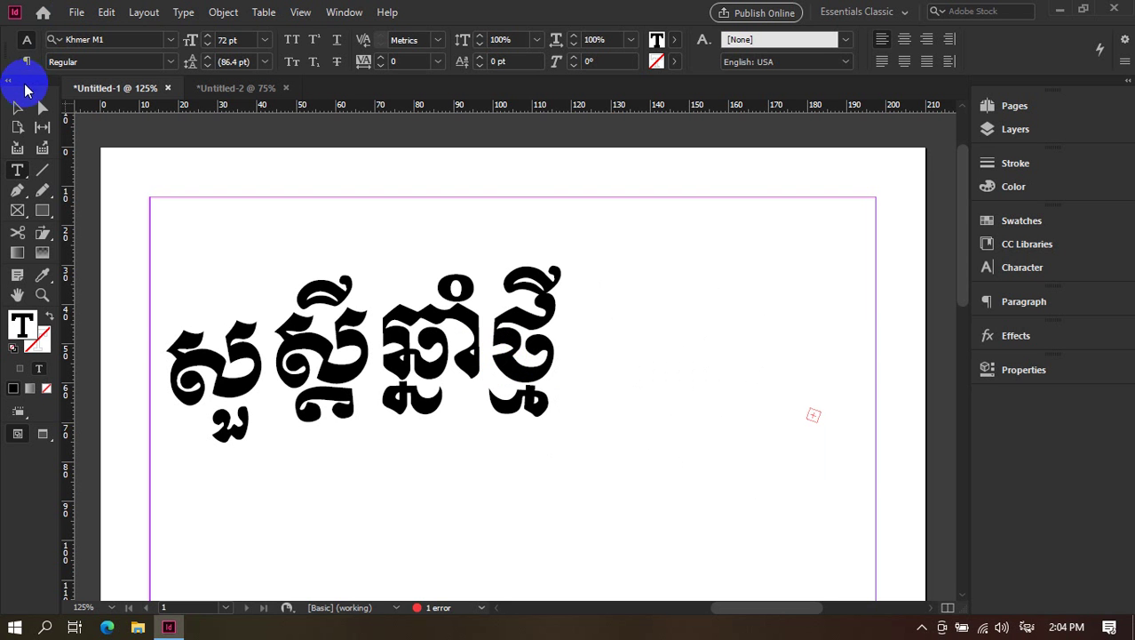
Stretch the text path's right side outward to a width of about 182 mm.
left_click(14, 106)
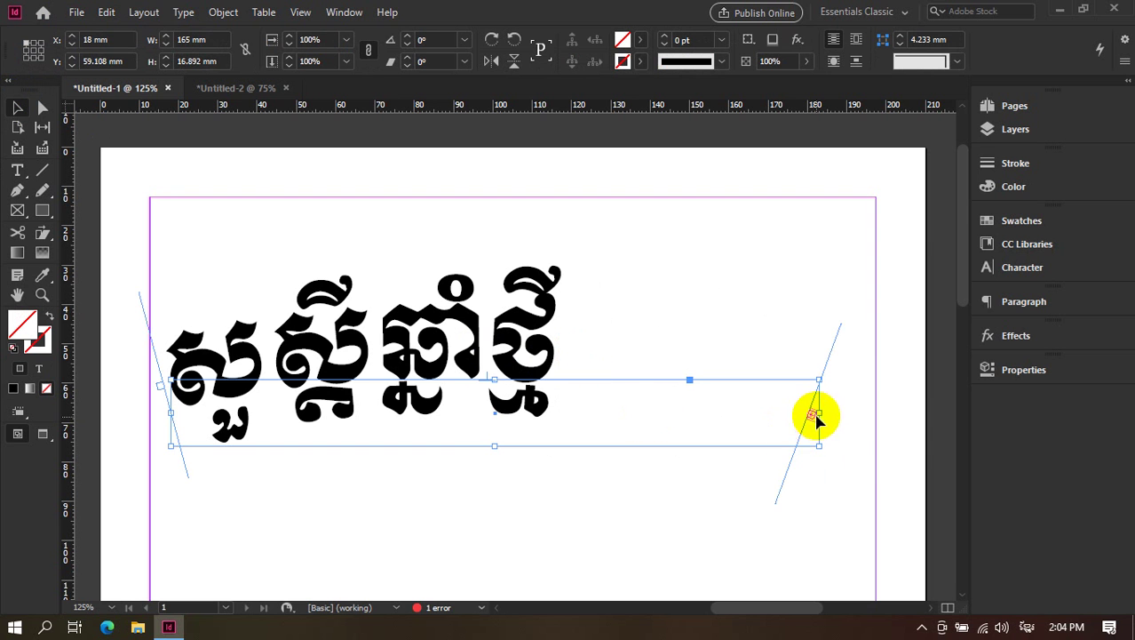
left_click_drag(819, 411, 890, 416)
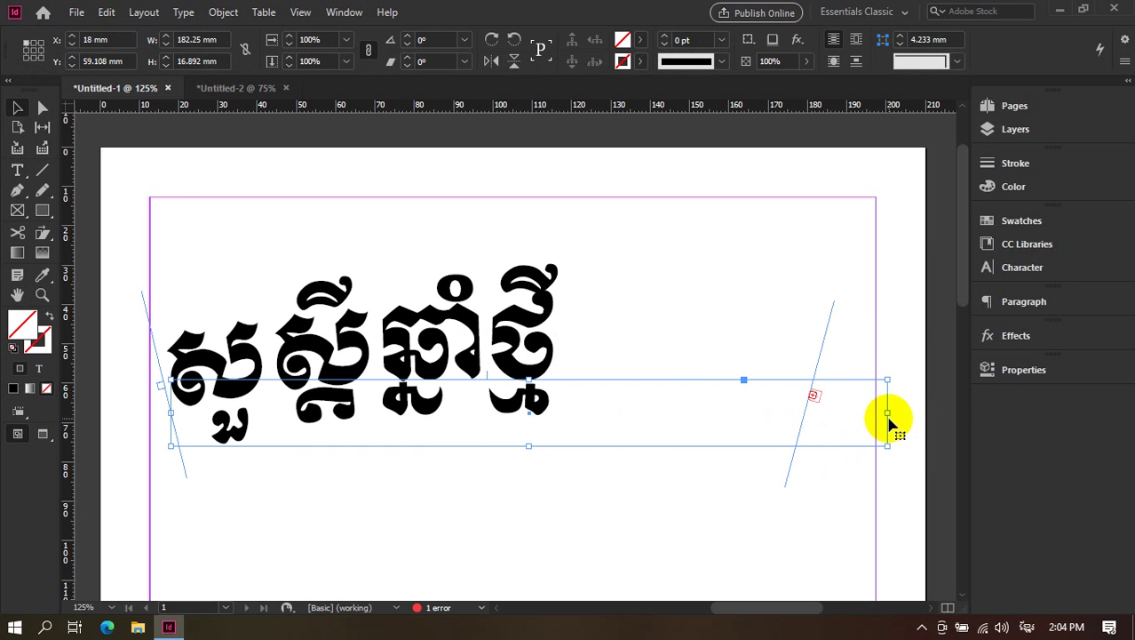
Select the whole curved line of text and reduce its size, trying 60 pt and 30 pt before settling on 36 pt.
double_click(435, 381)
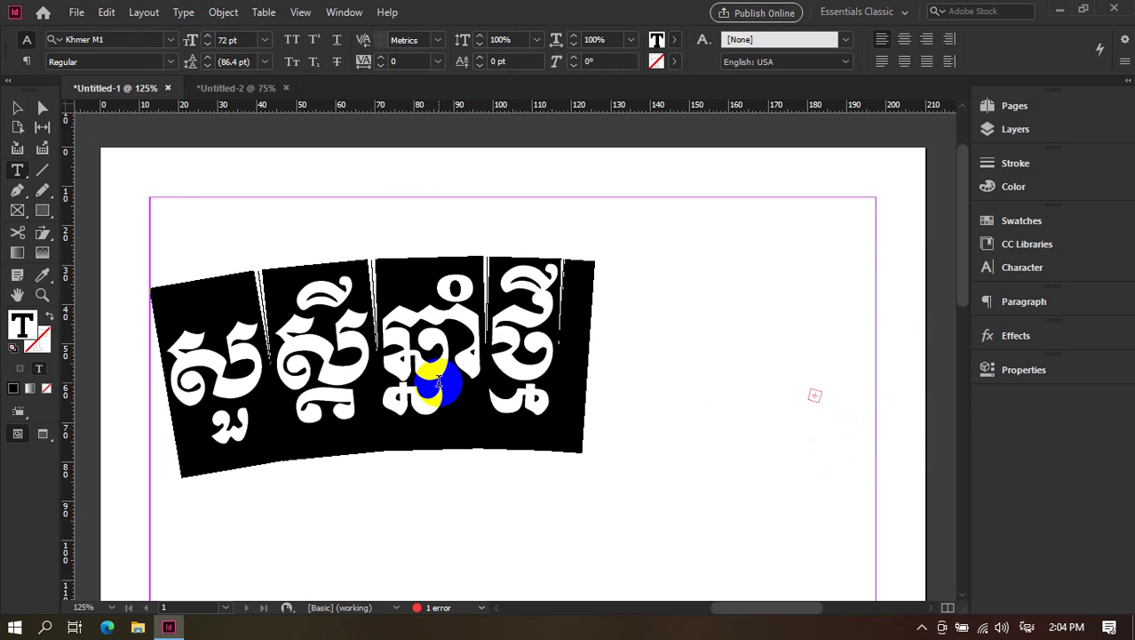
left_click(266, 40)
left_click(267, 282)
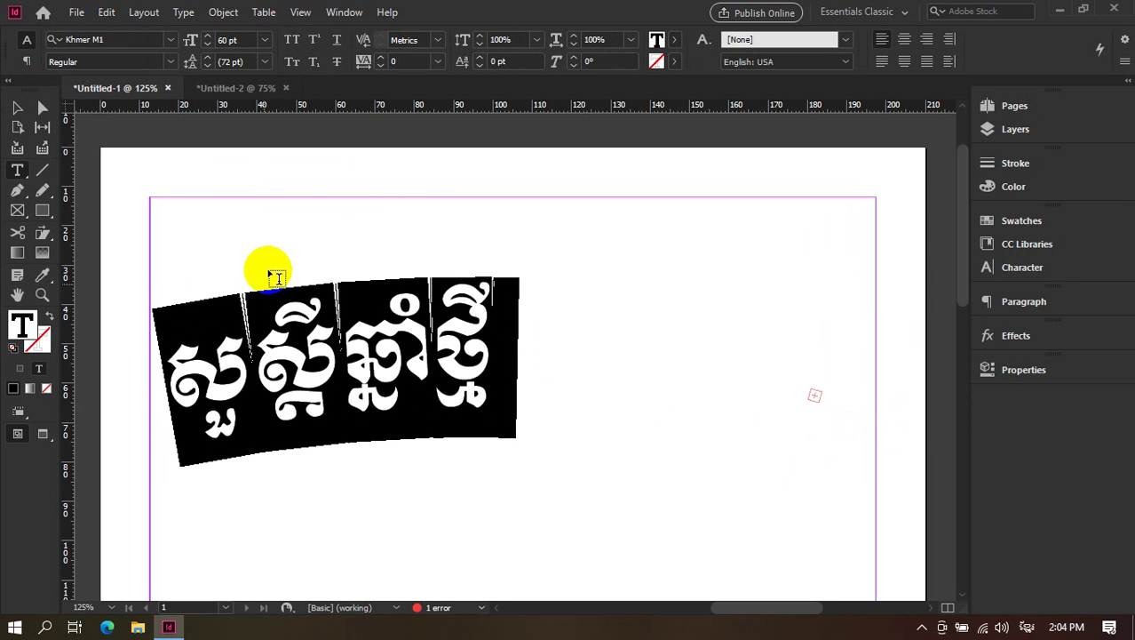
left_click(265, 40)
left_click(253, 238)
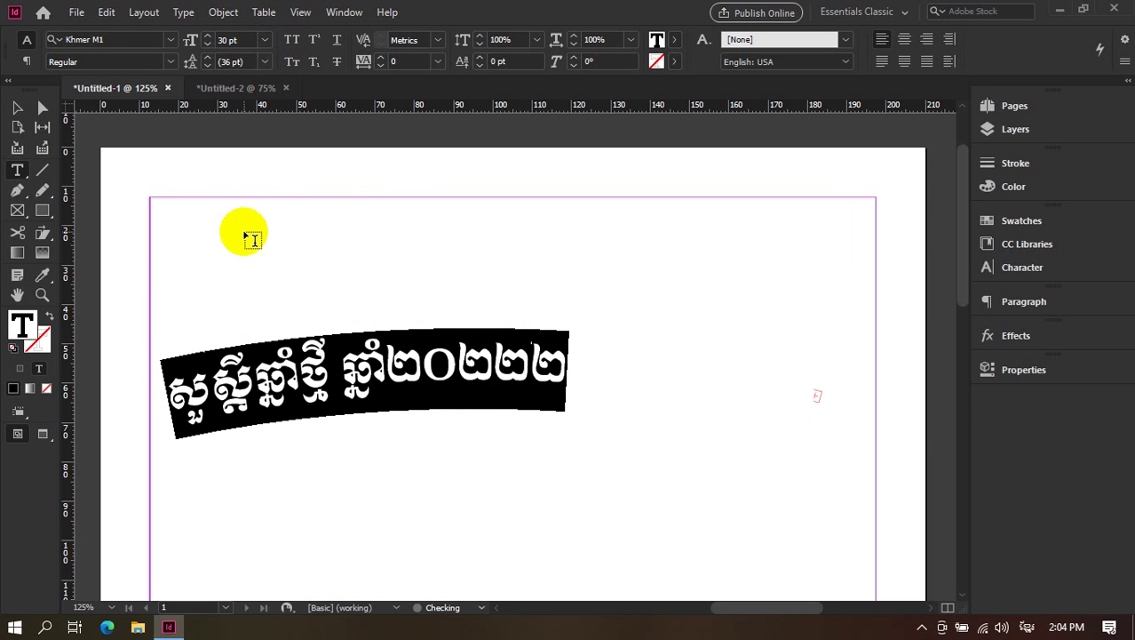
left_click(232, 62)
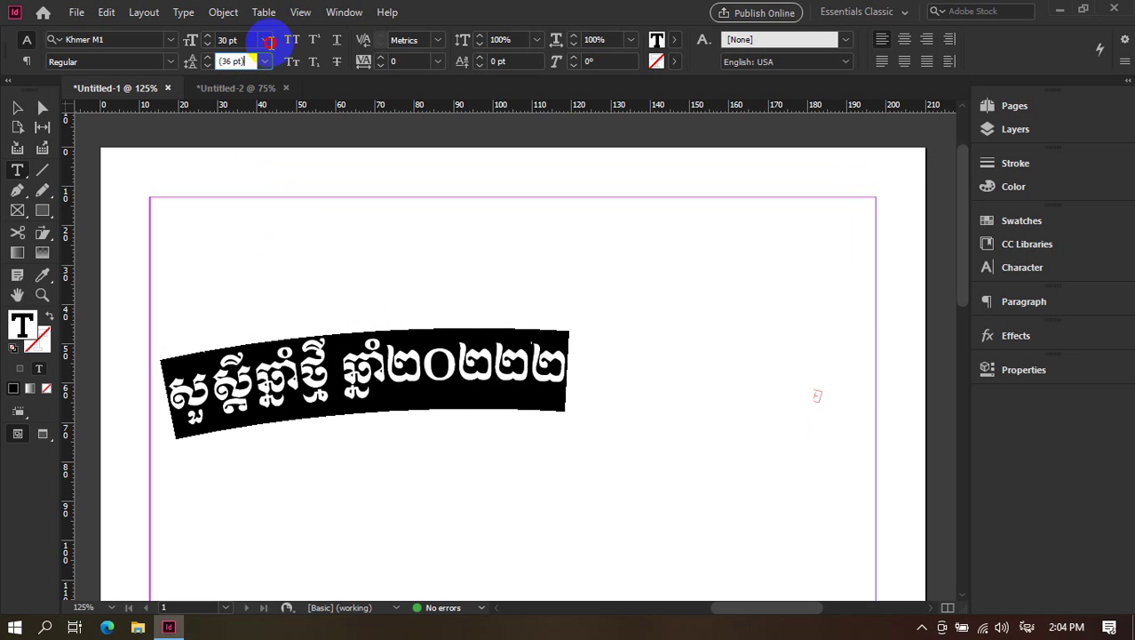
left_click(265, 40)
left_click(255, 254)
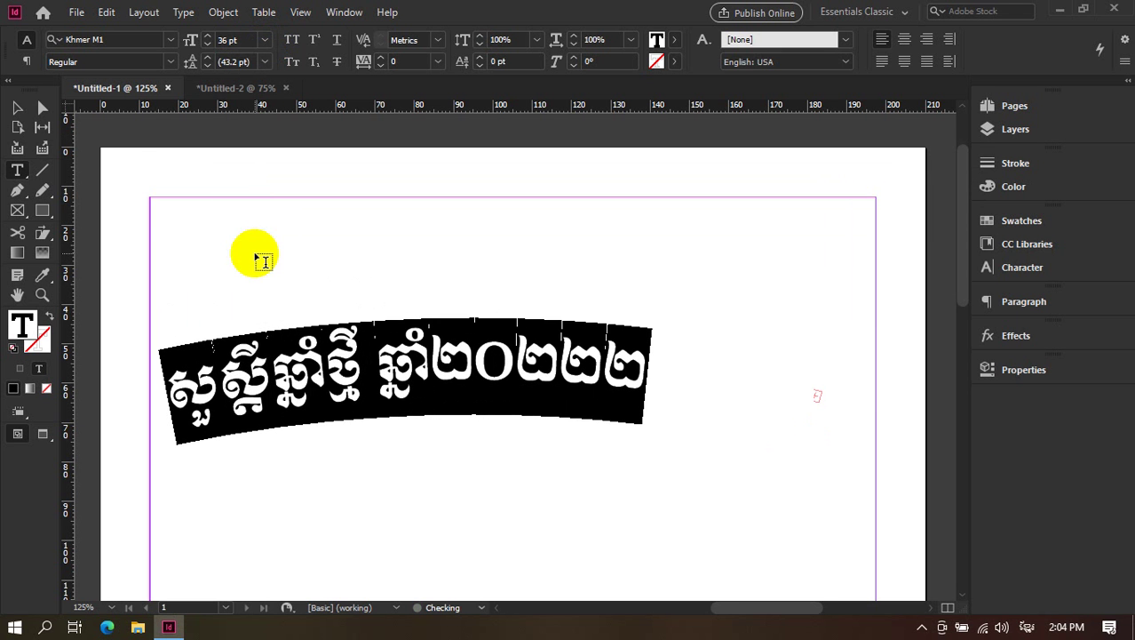
Select the whole curved text line, try its right, spine and justified alignments, and settle on centre alignment.
left_click(18, 107)
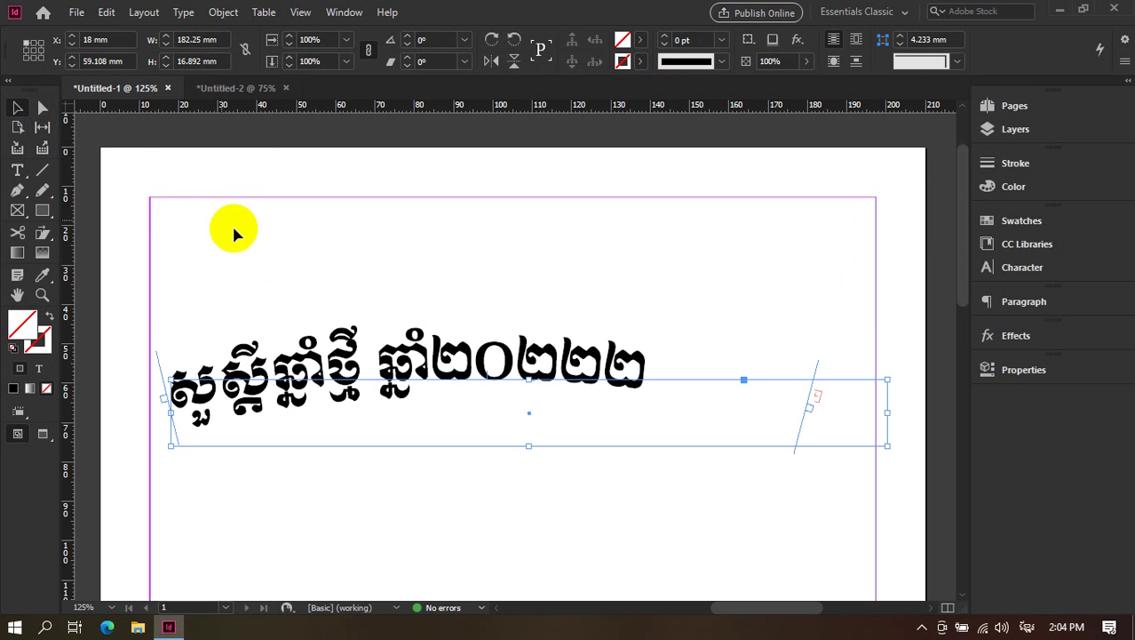
double_click(392, 336)
triple_click(392, 335)
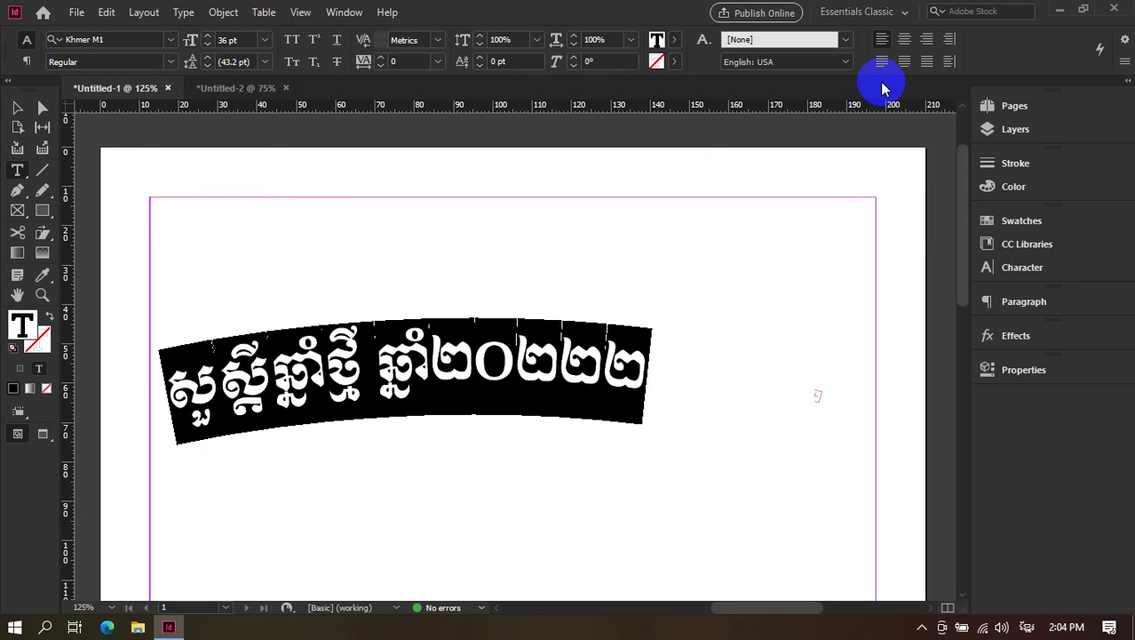
left_click(902, 41)
left_click(945, 41)
left_click(928, 41)
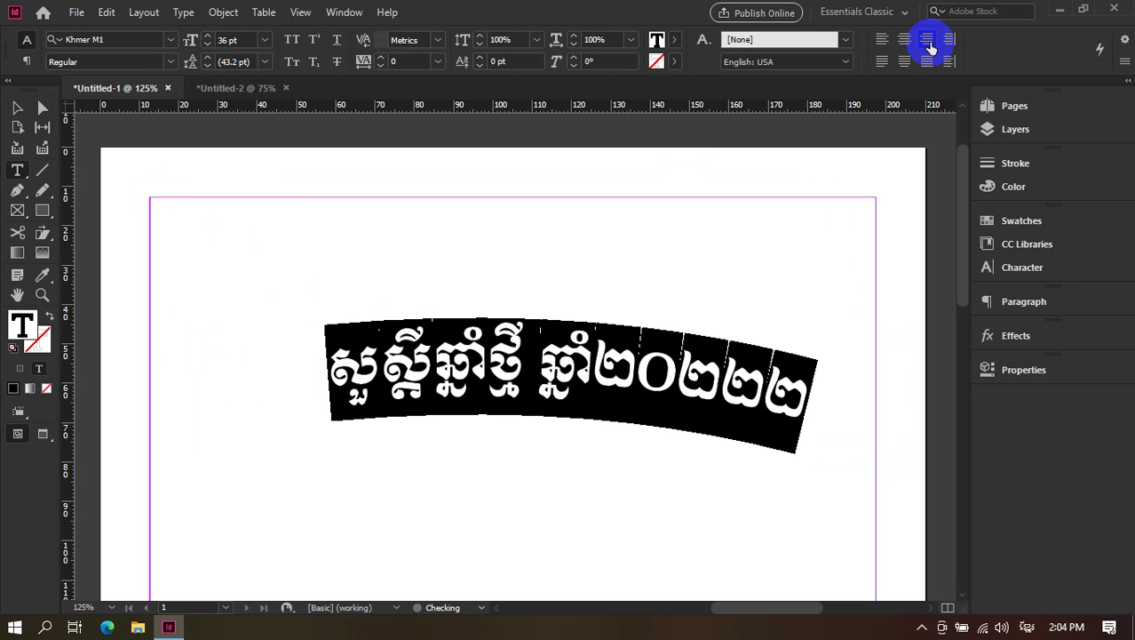
left_click(926, 62)
left_click(904, 61)
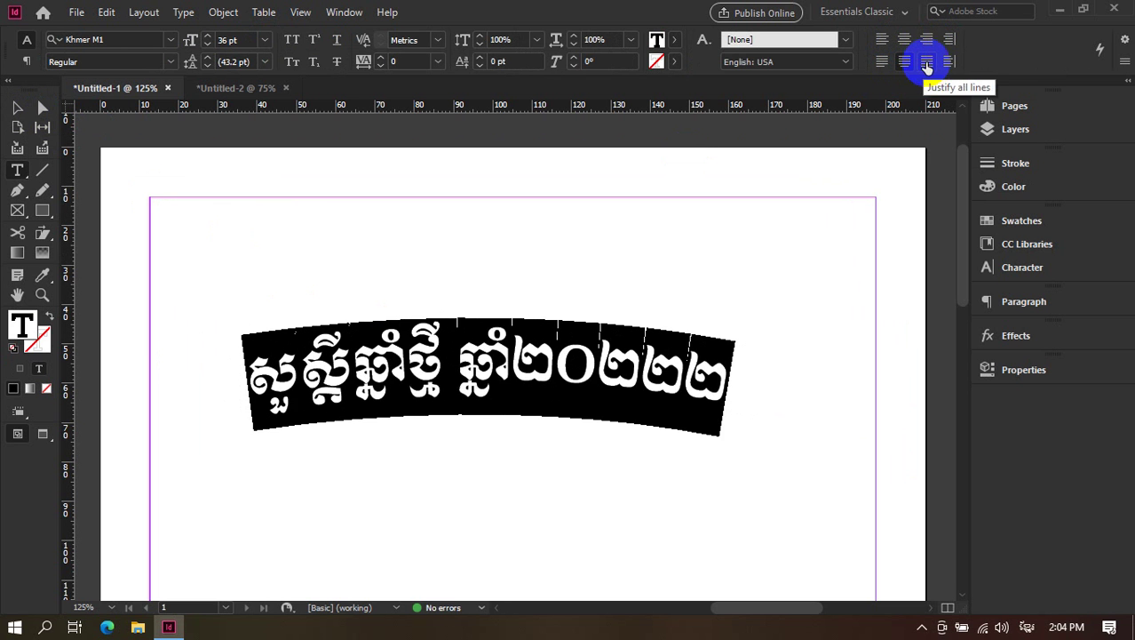
left_click(928, 62)
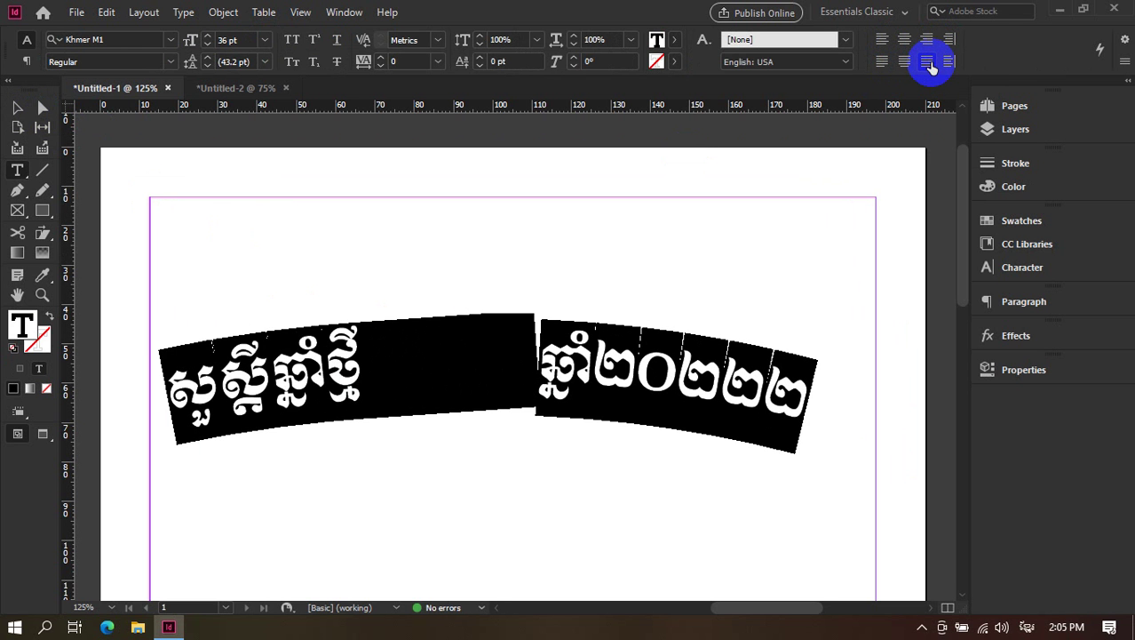
left_click(944, 63)
left_click(926, 61)
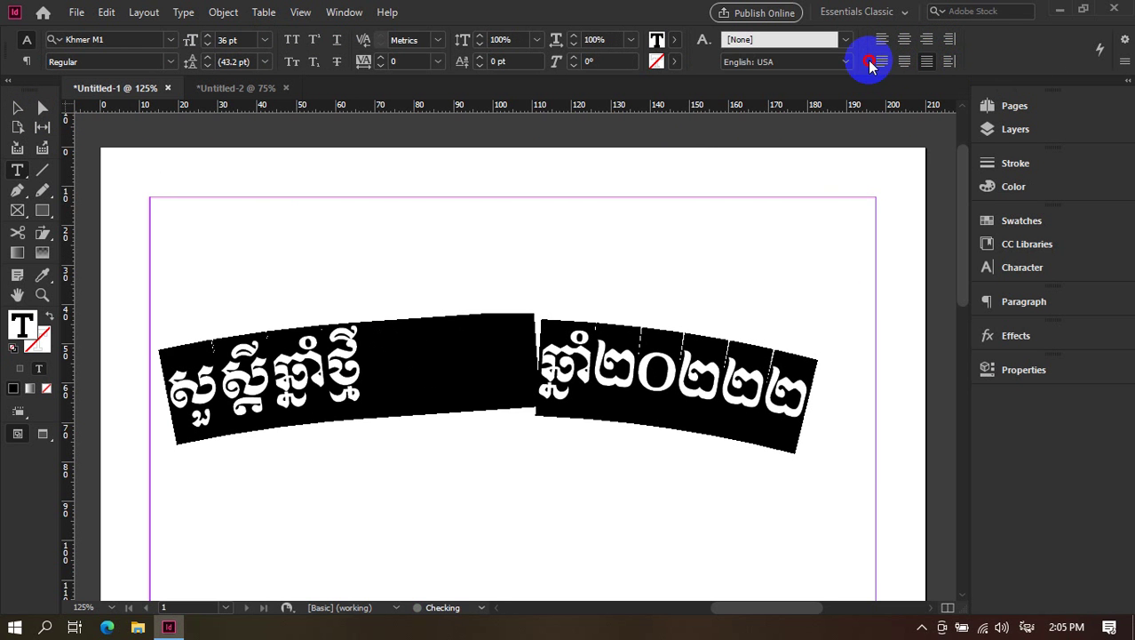
left_click(881, 64)
left_click(899, 41)
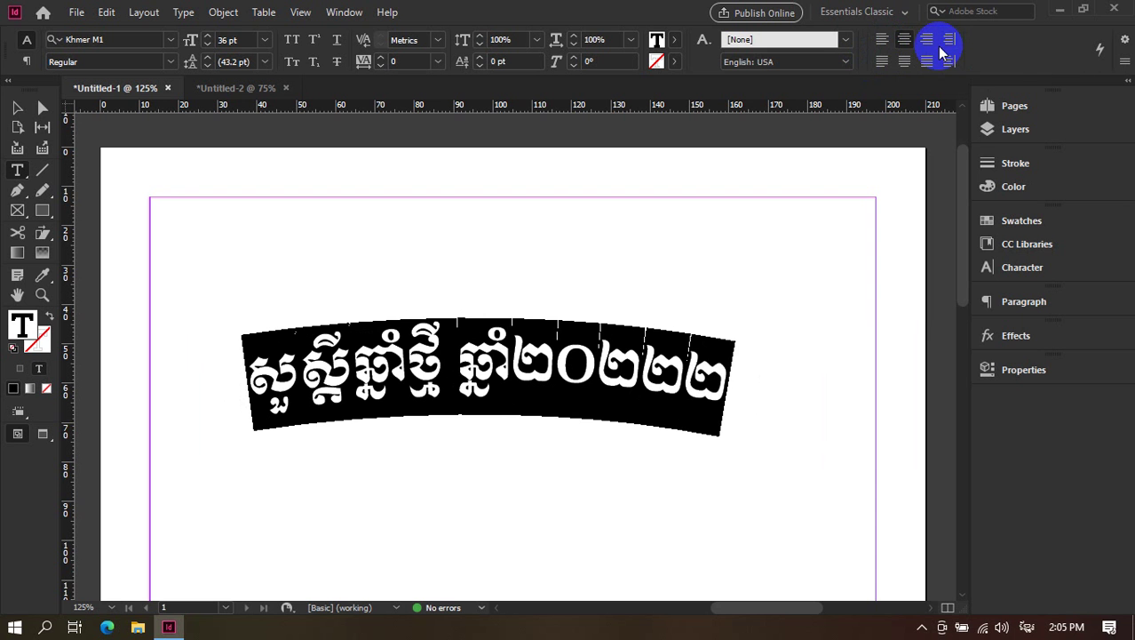
Compare justification with the last line left-aligned and centred, and return the curved text to centre alignment.
left_click(878, 64)
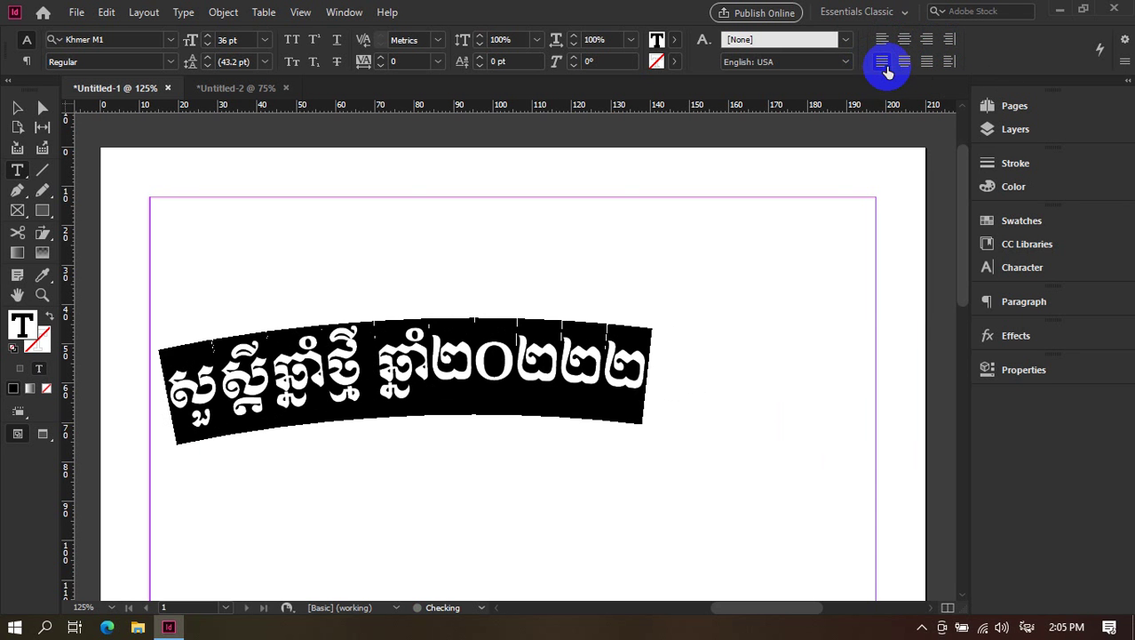
left_click(904, 62)
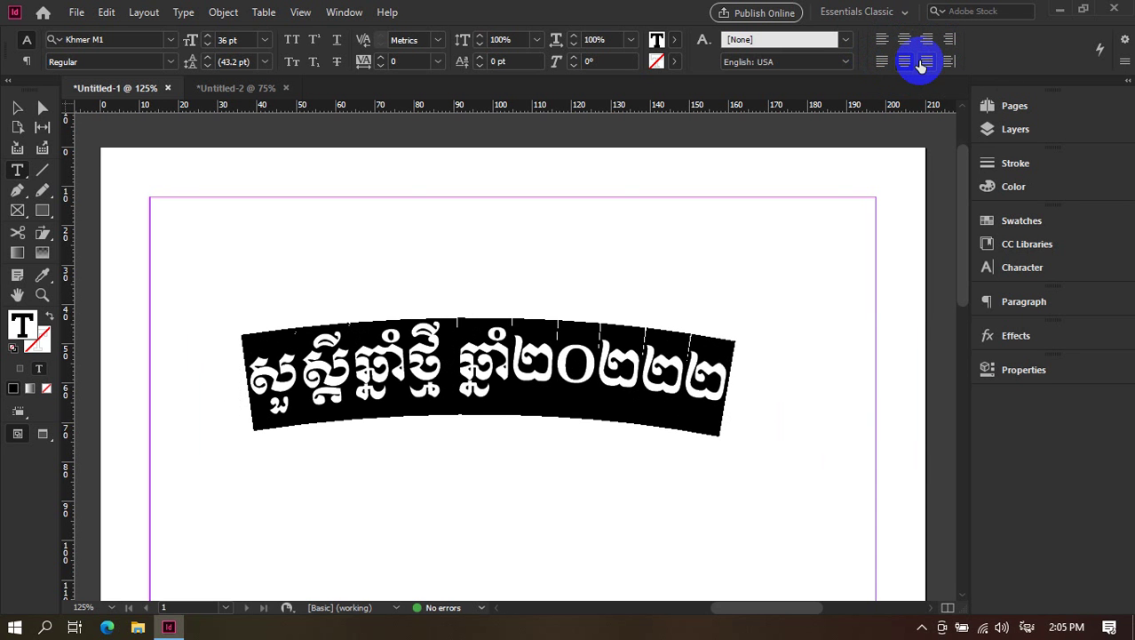
left_click(905, 38)
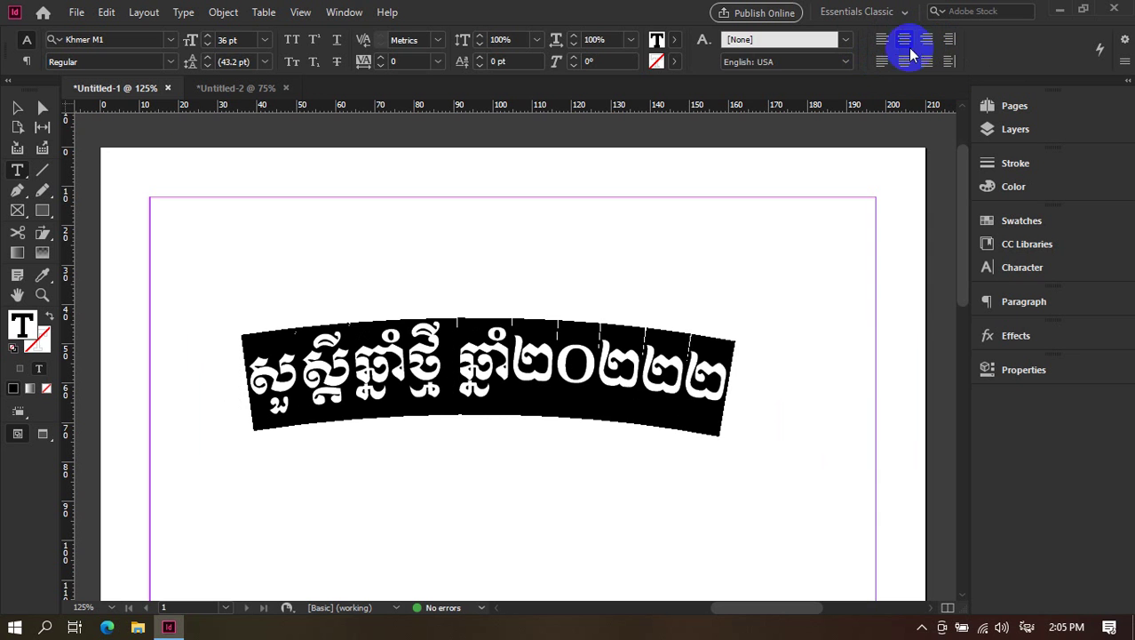
Stretch the curved text path's upper edge upward to a height of about 35 mm and deselect it.
left_click(12, 107)
left_click(339, 283)
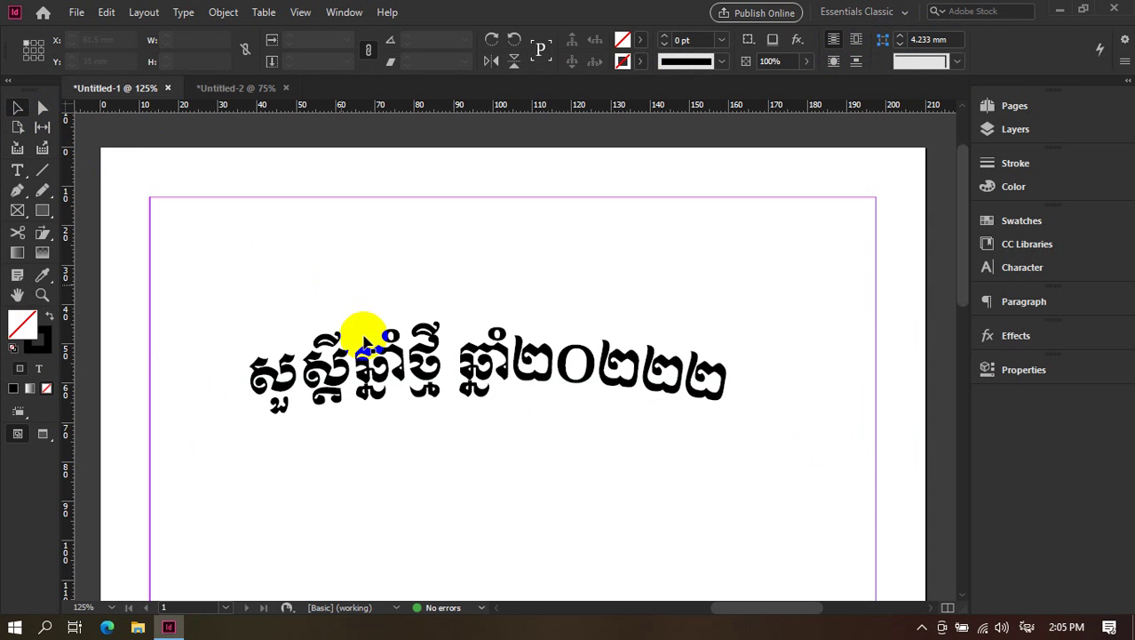
left_click(382, 407)
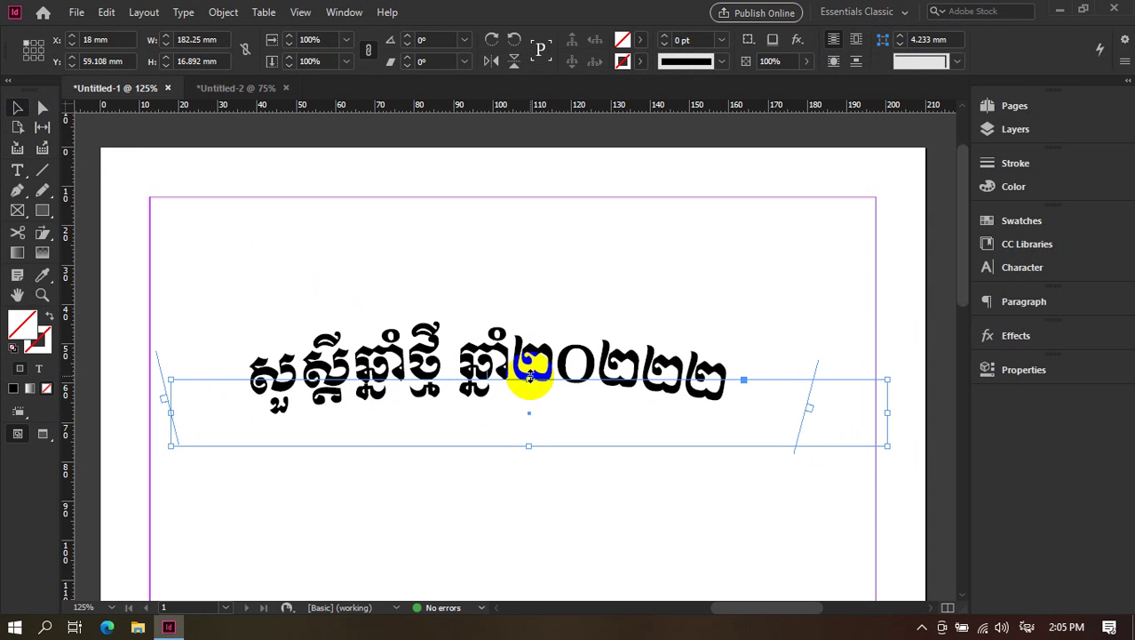
left_click_drag(528, 380, 524, 317)
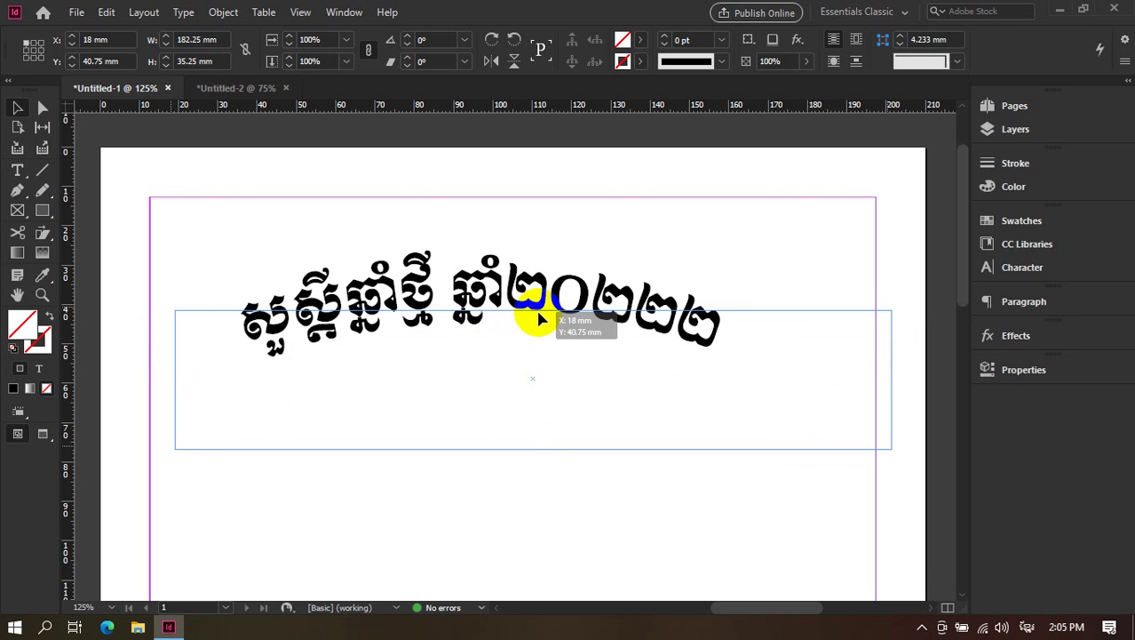
left_click(573, 586)
Draw a closed leaf-like shape about 68 mm wide and 57 mm high with the Pen tool, below the curved text.
key("ctrl+minus")
key("ctrl+minus")
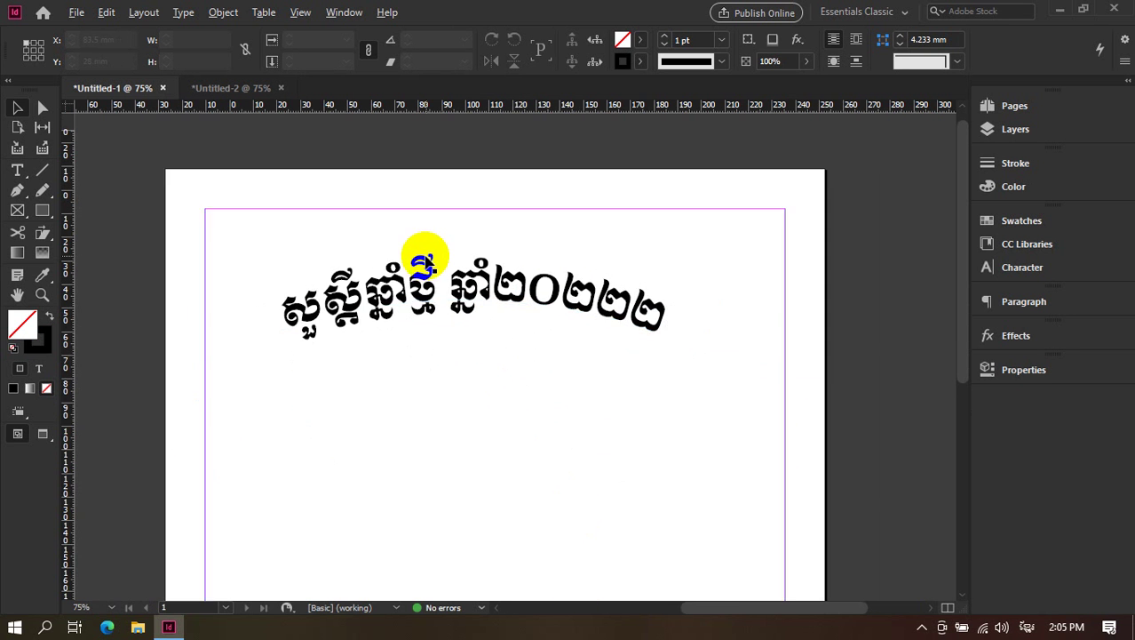
scroll(544, 321, "down", 2)
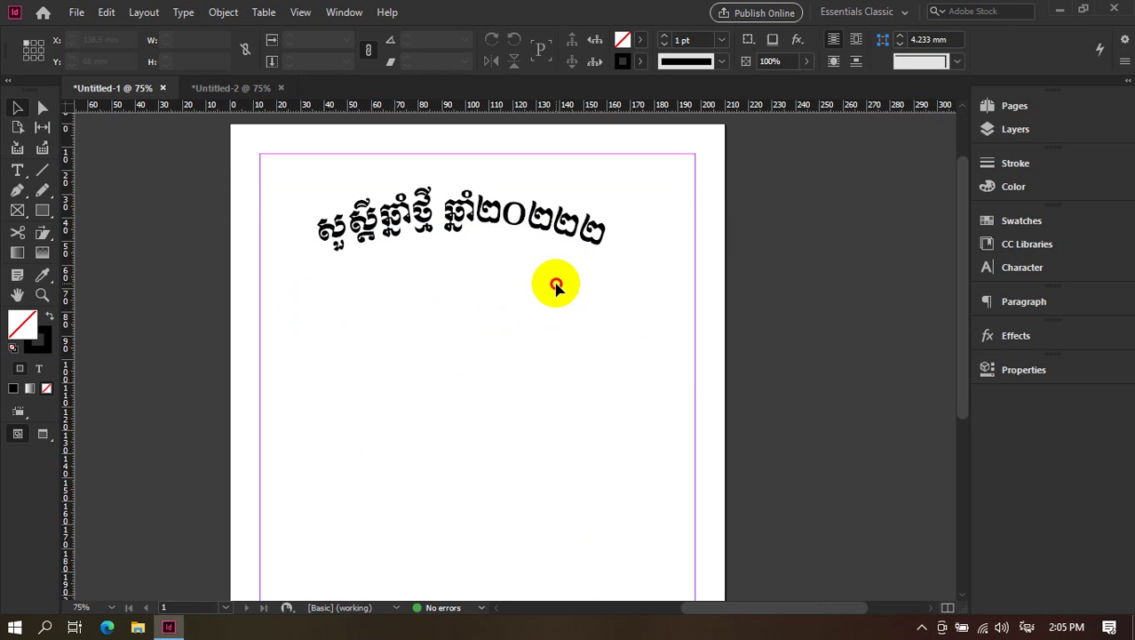
scroll(565, 327, "up", 1)
scroll(565, 326, "up", 1)
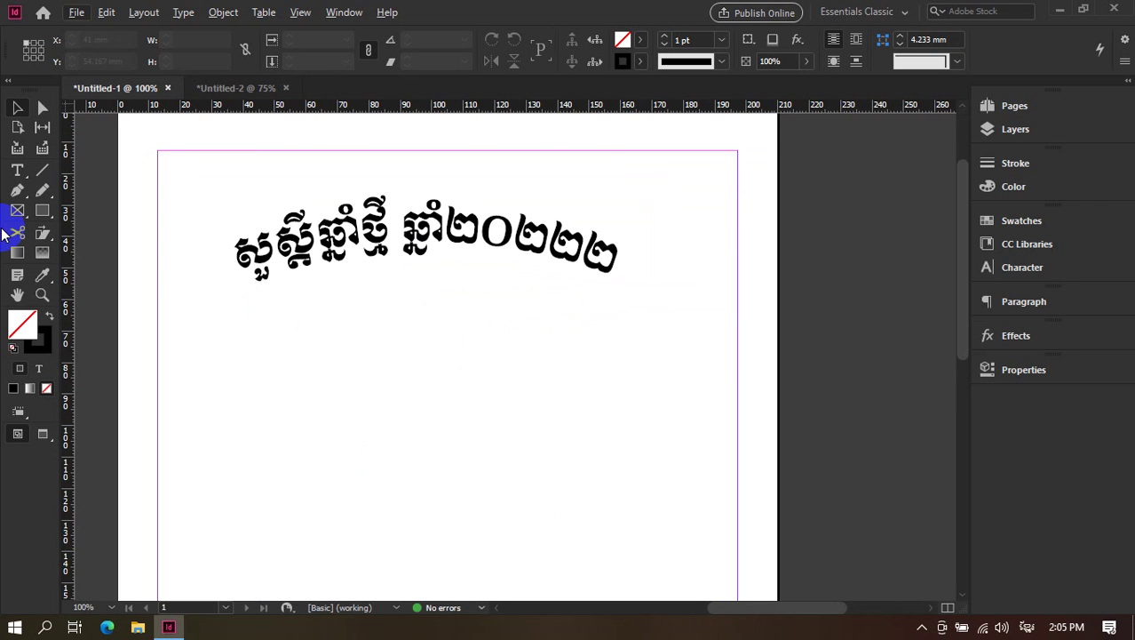
left_click(17, 190)
scroll(208, 380, "down", 2)
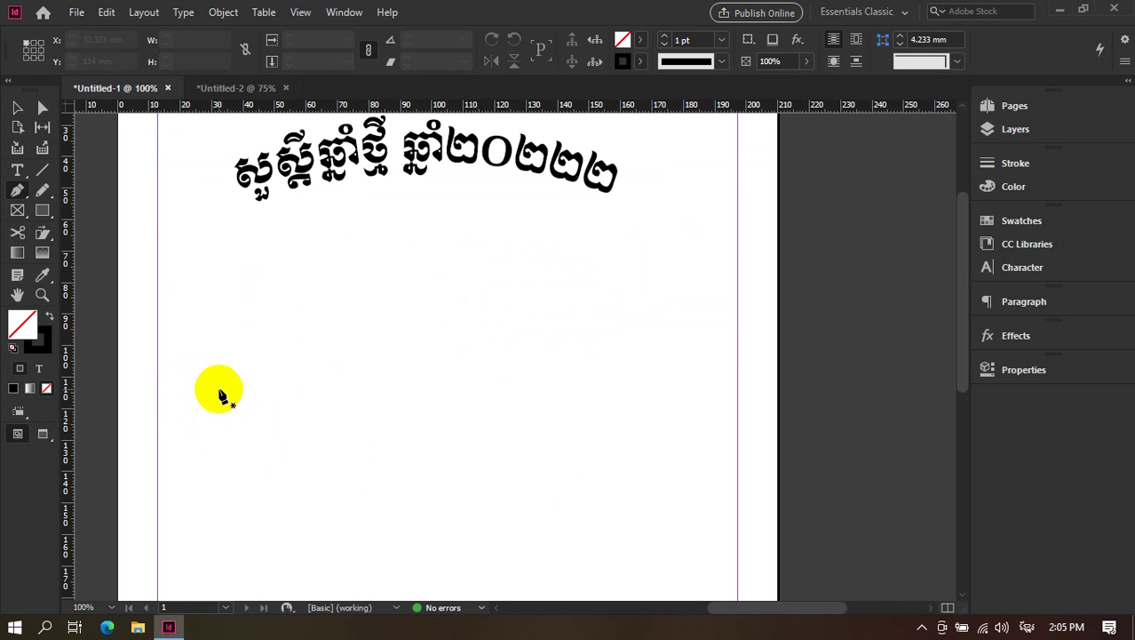
left_click(237, 460)
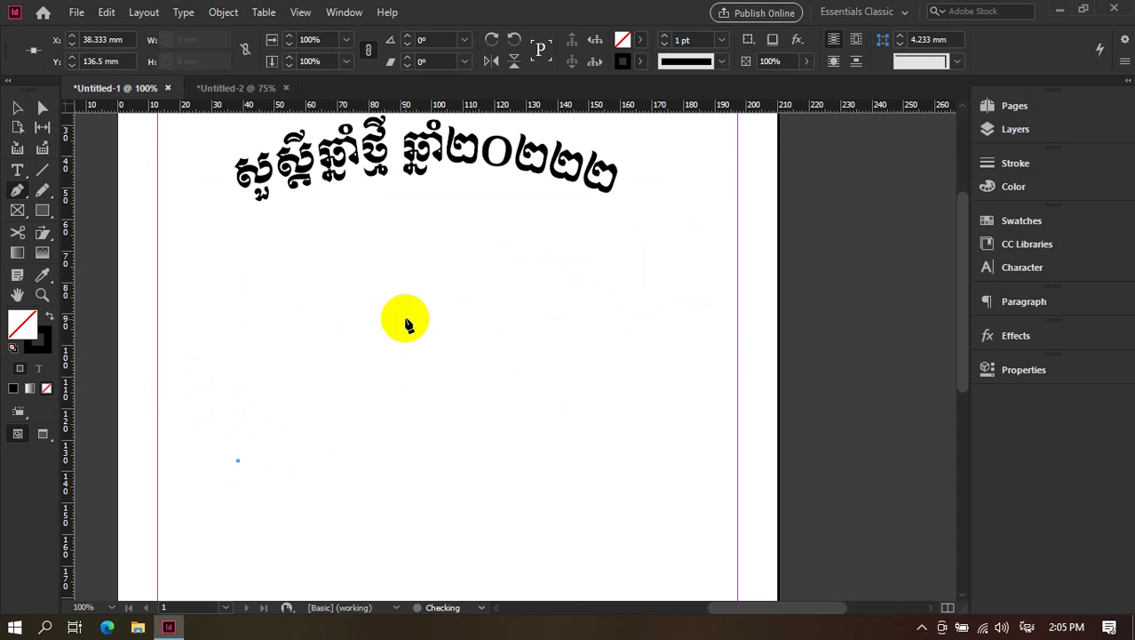
left_click_drag(443, 313, 487, 414)
left_click(331, 467)
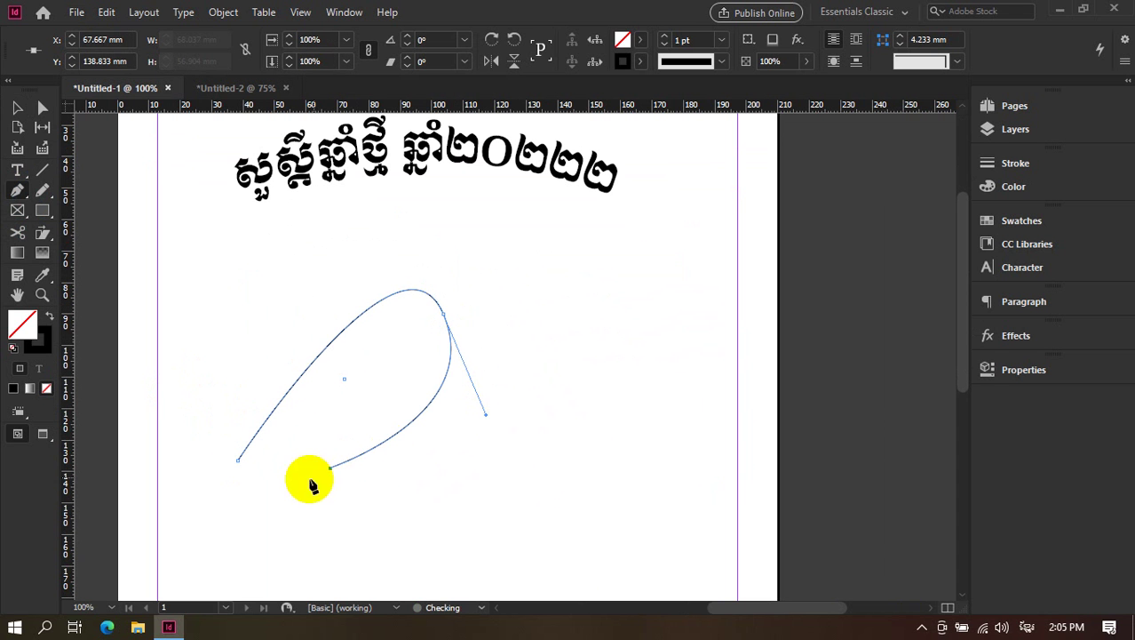
left_click(238, 461)
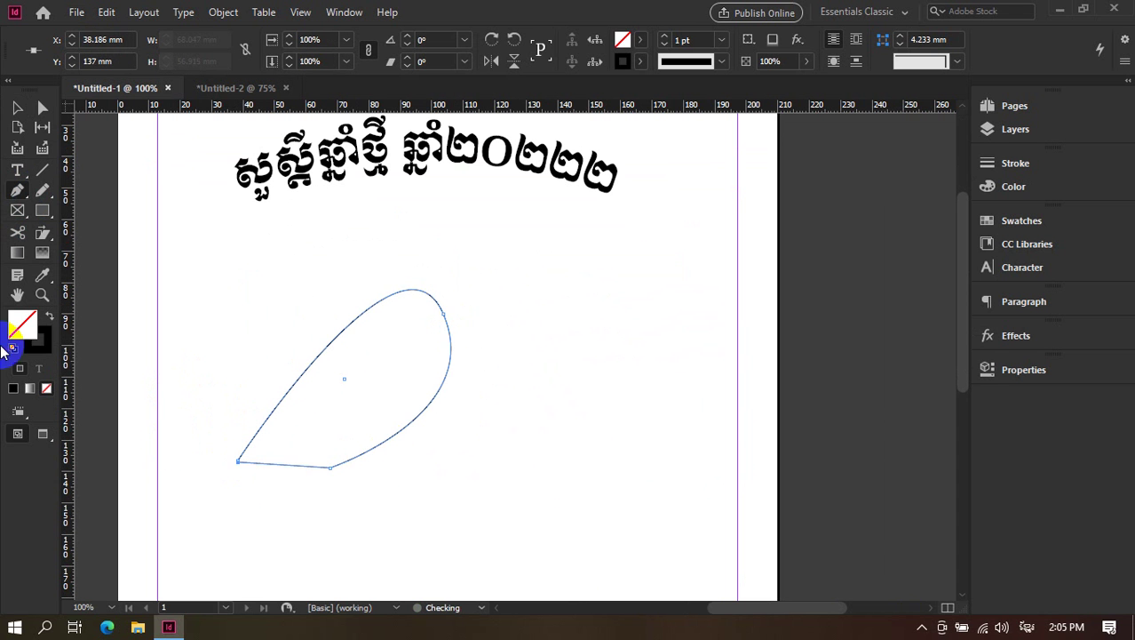
Select the closed Pen shape and turn it into a text frame by starting text inside it.
left_click(17, 107)
left_click(182, 228)
left_click(328, 311)
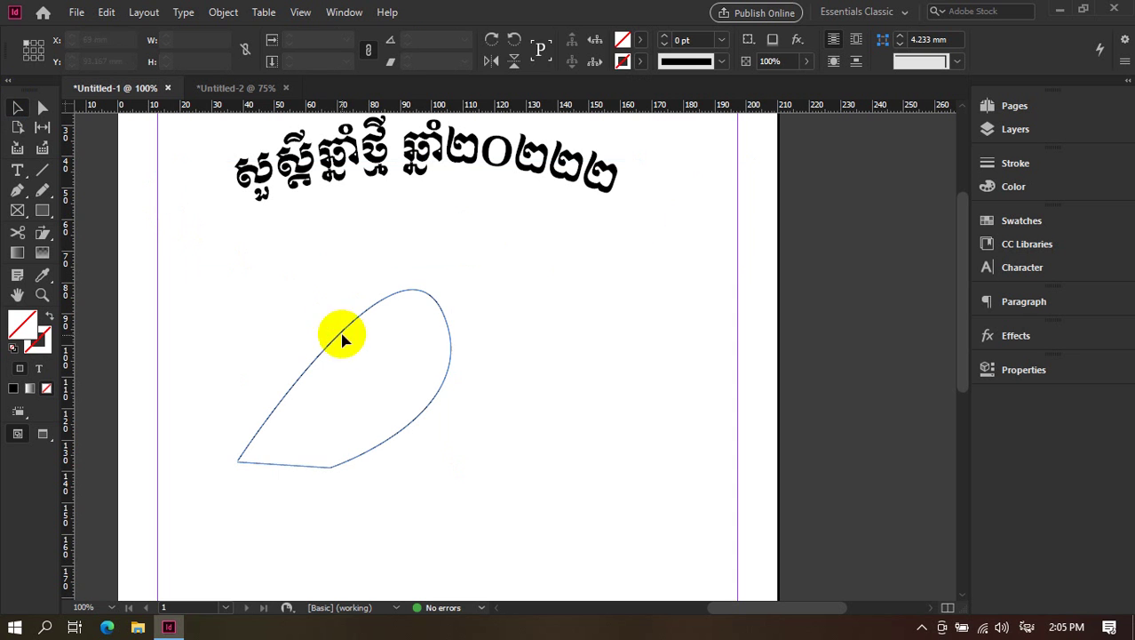
left_click(343, 336)
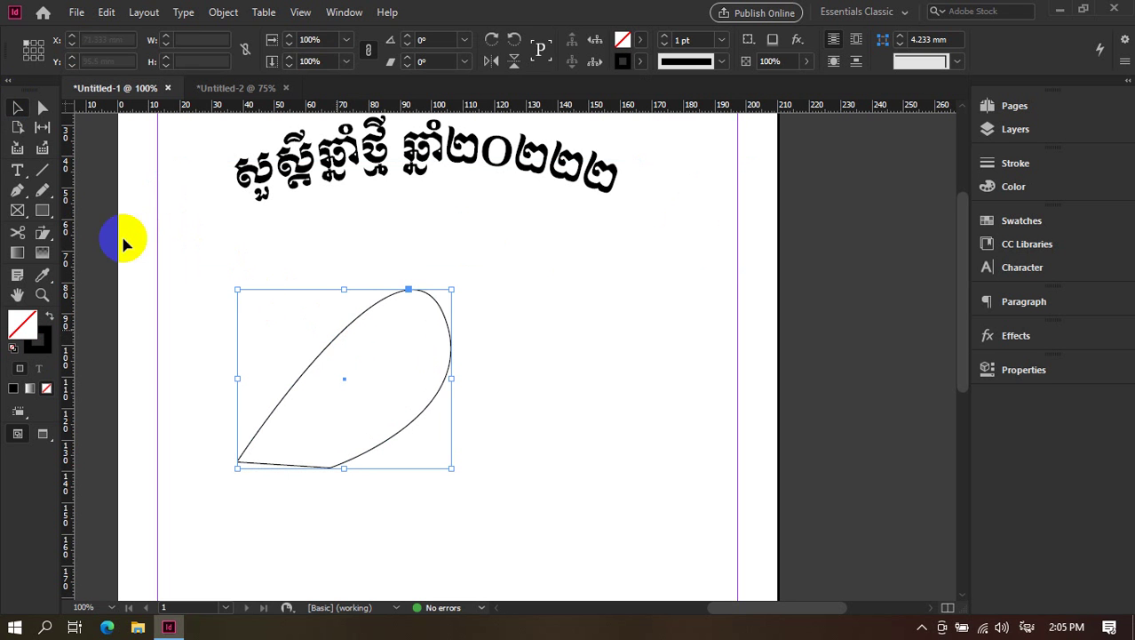
left_click(18, 173)
left_click(350, 362)
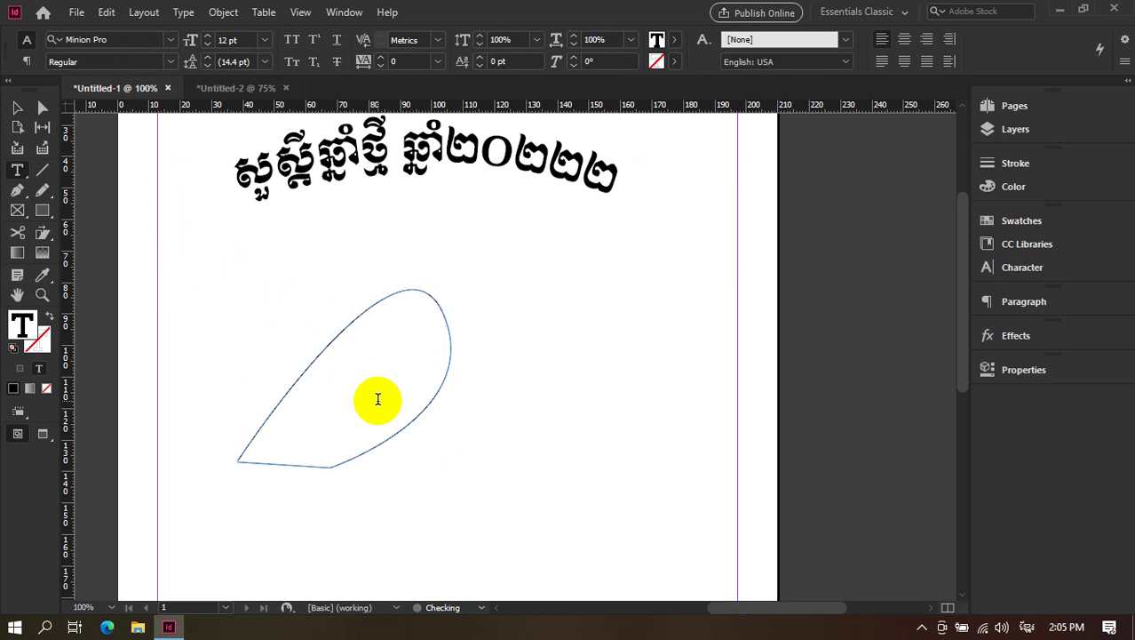
type("ក")
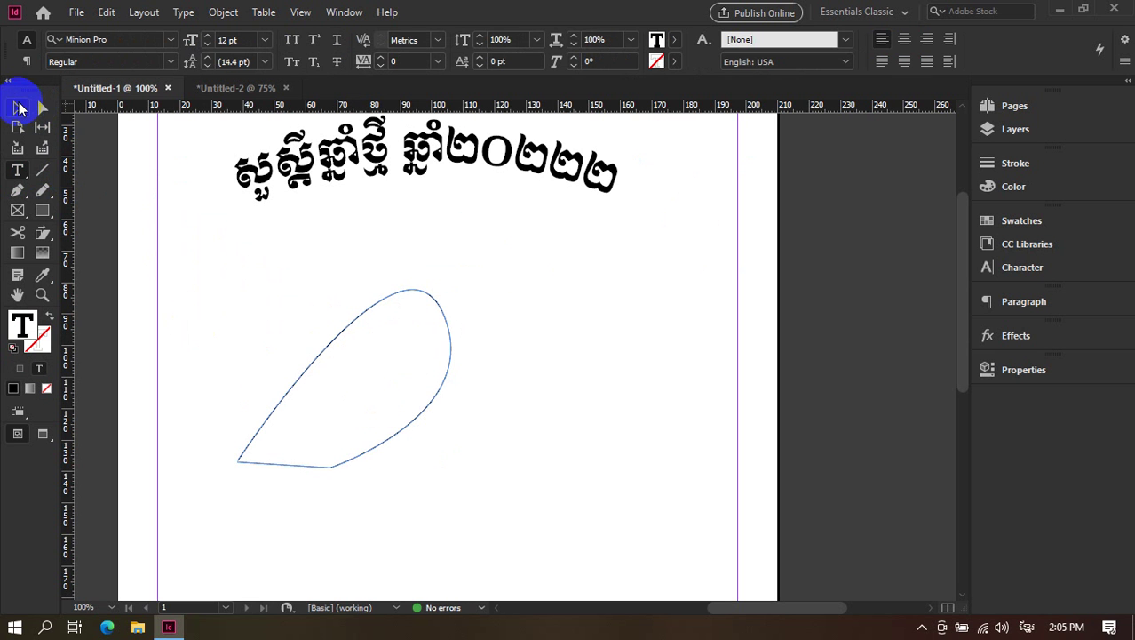
left_click(17, 108)
right_click(410, 331)
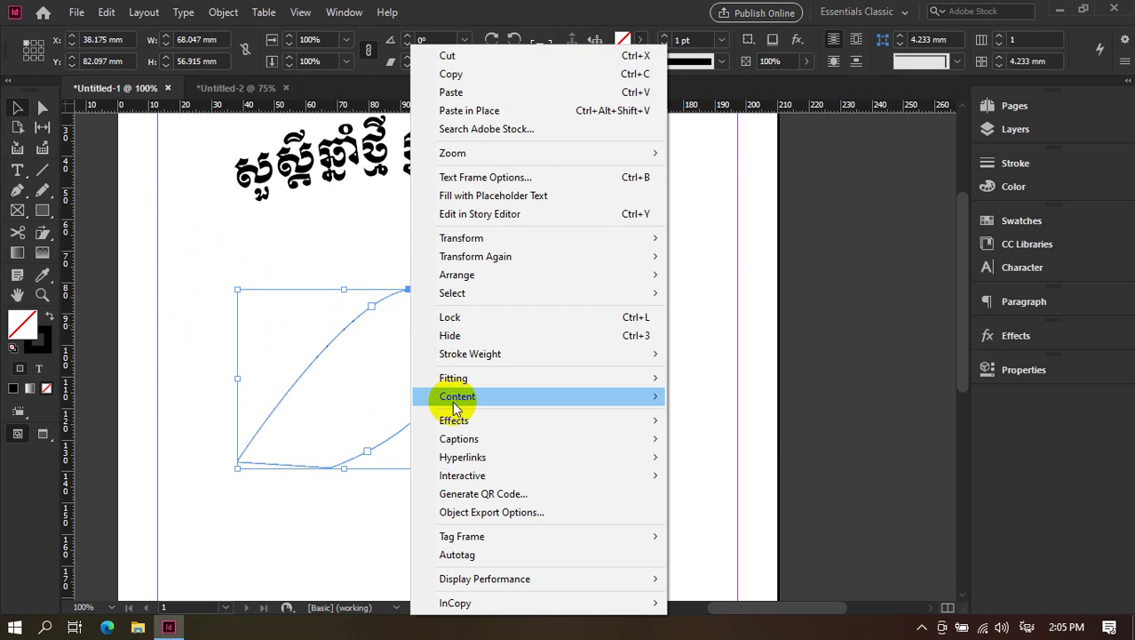
mouse_move(455, 405)
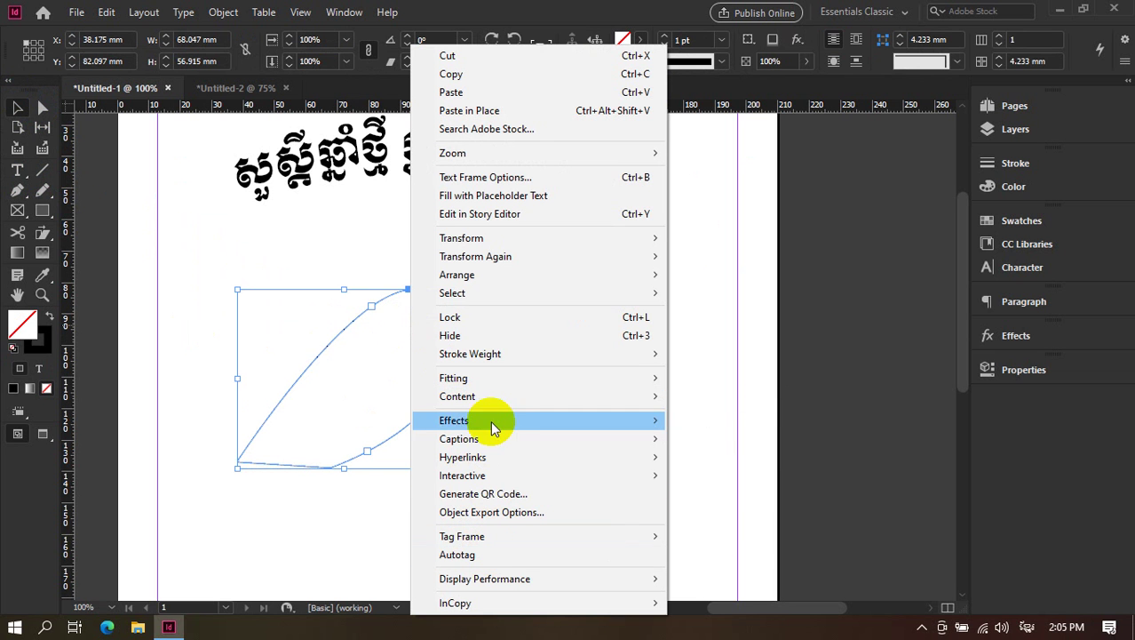
mouse_move(526, 276)
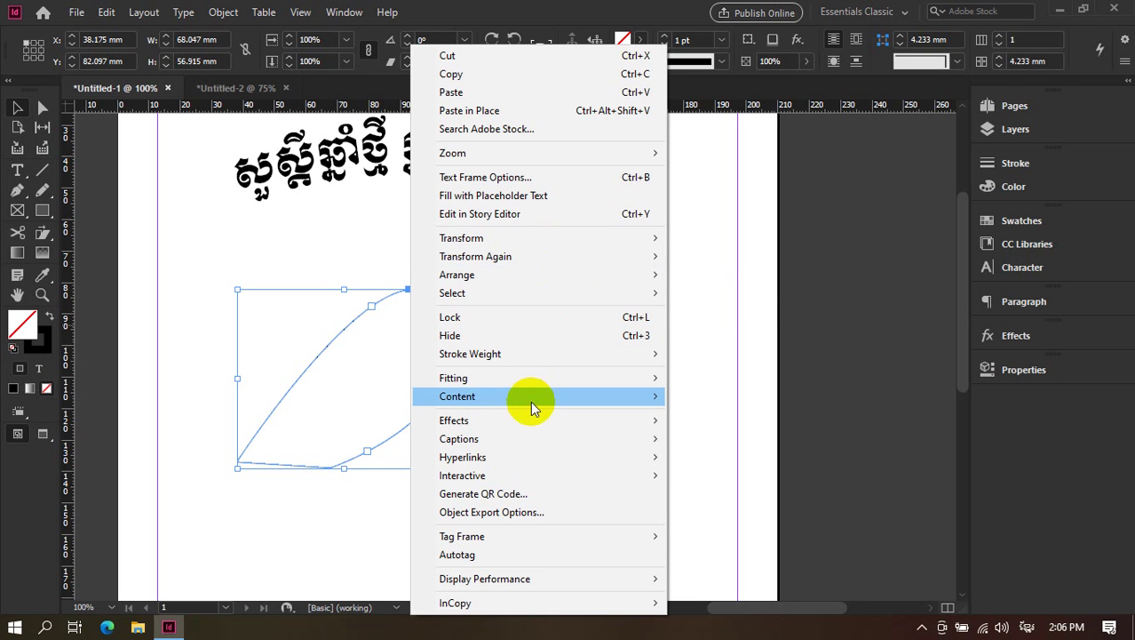
mouse_move(530, 396)
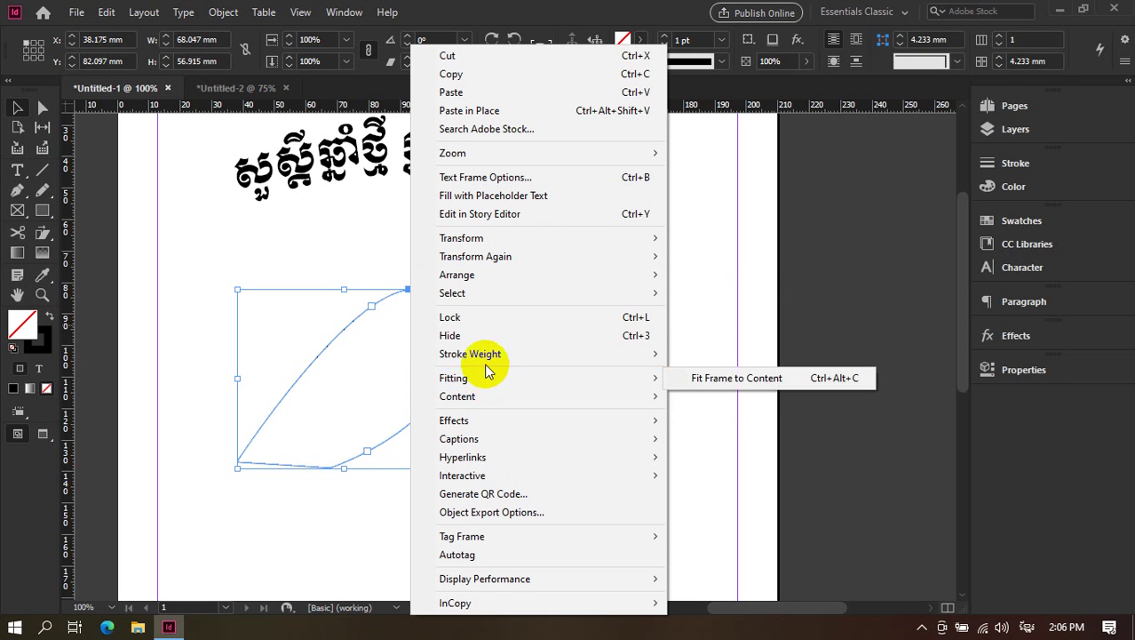
mouse_move(487, 369)
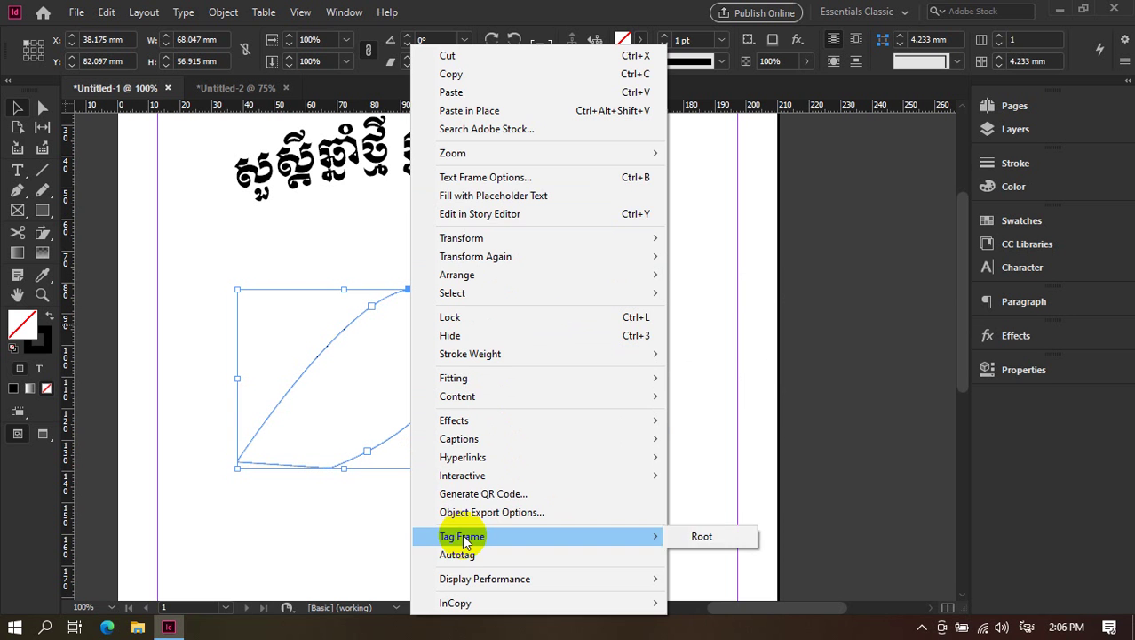
left_click(370, 536)
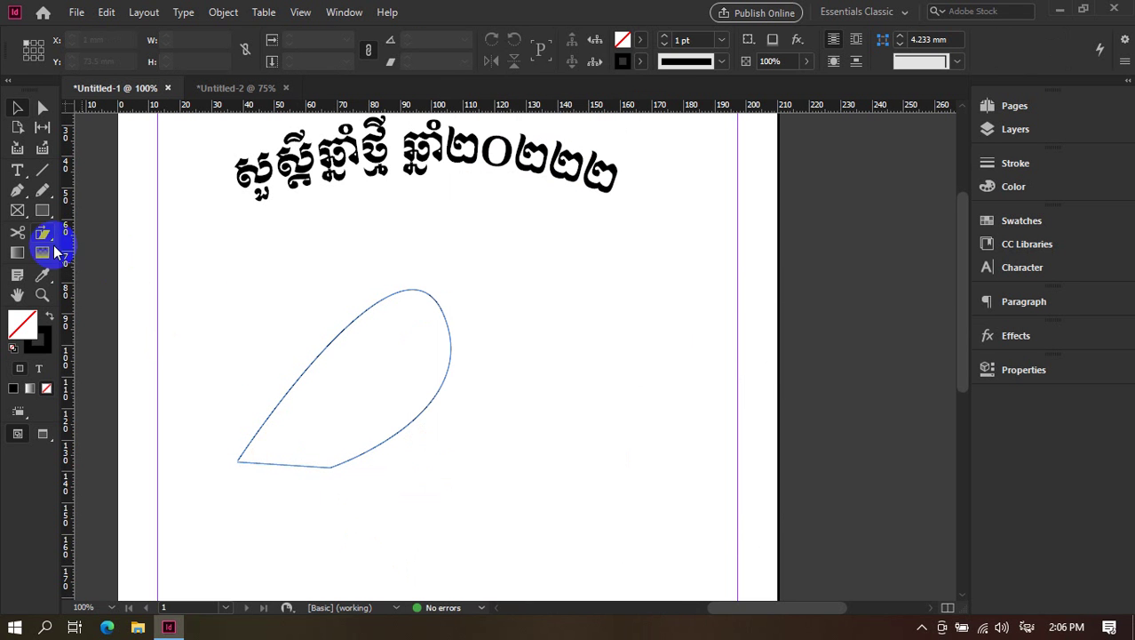
Place the text cursor inside the leaf-like frame and fill it with placeholder text.
left_click(17, 169)
left_click(376, 321)
right_click(376, 323)
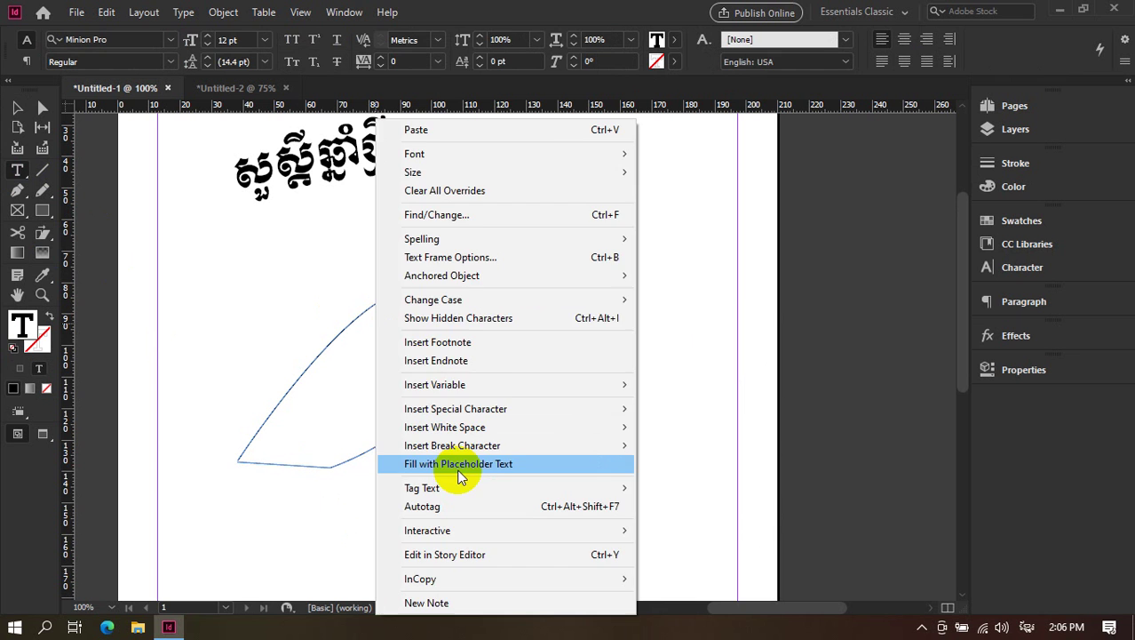
left_click(459, 464)
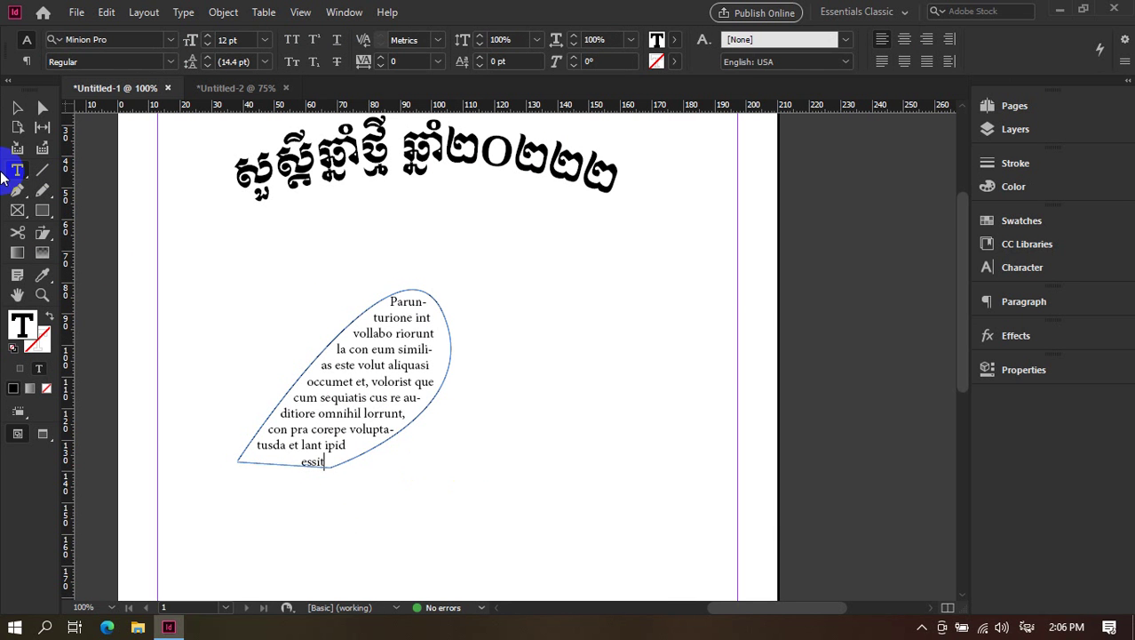
Select the leaf-like text frame and enlarge it to about 115 mm wide and 77 mm high.
left_click(17, 108)
left_click_drag(456, 428, 508, 469)
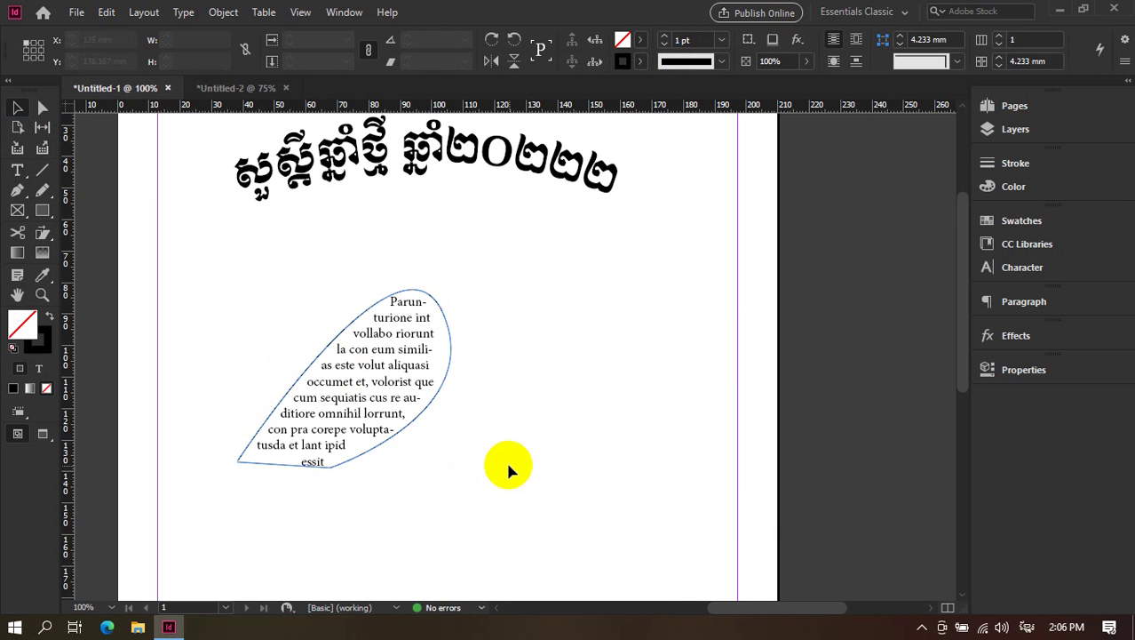
left_click(420, 376)
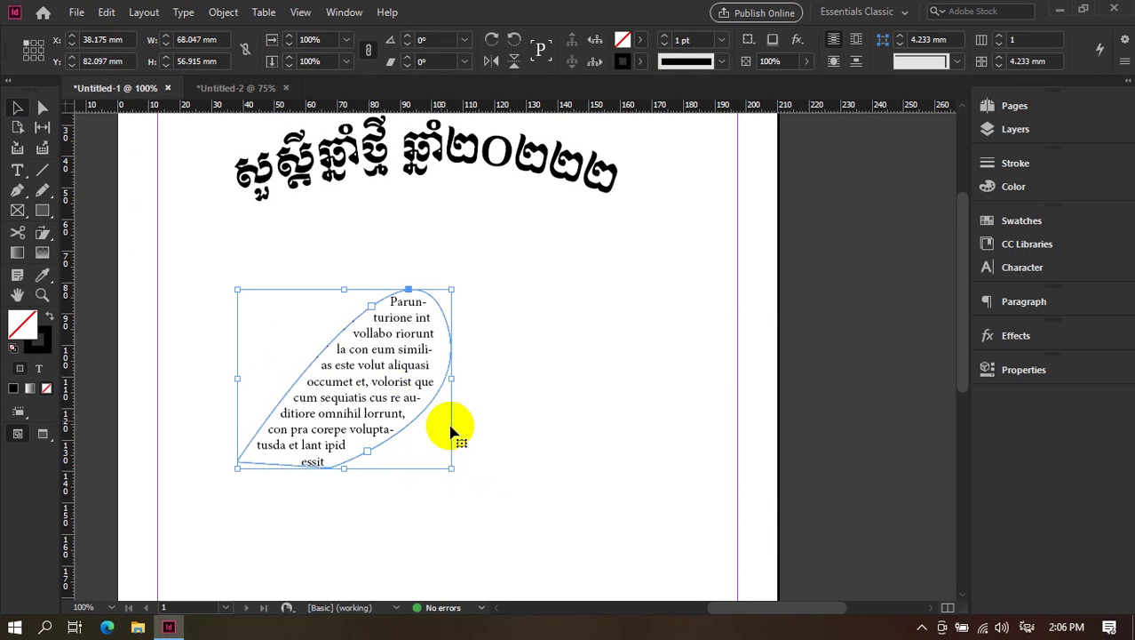
left_click_drag(452, 467, 419, 465)
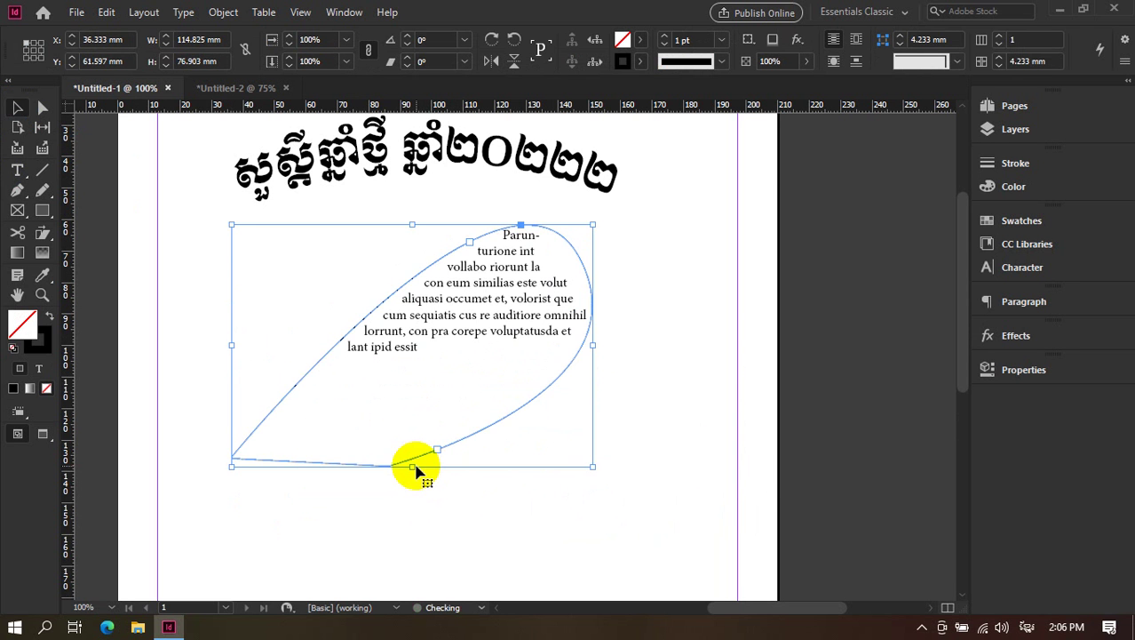
Move the leaf-like text frame up toward the curved Khmer text, and delete it from the page.
left_click_drag(425, 274, 419, 226)
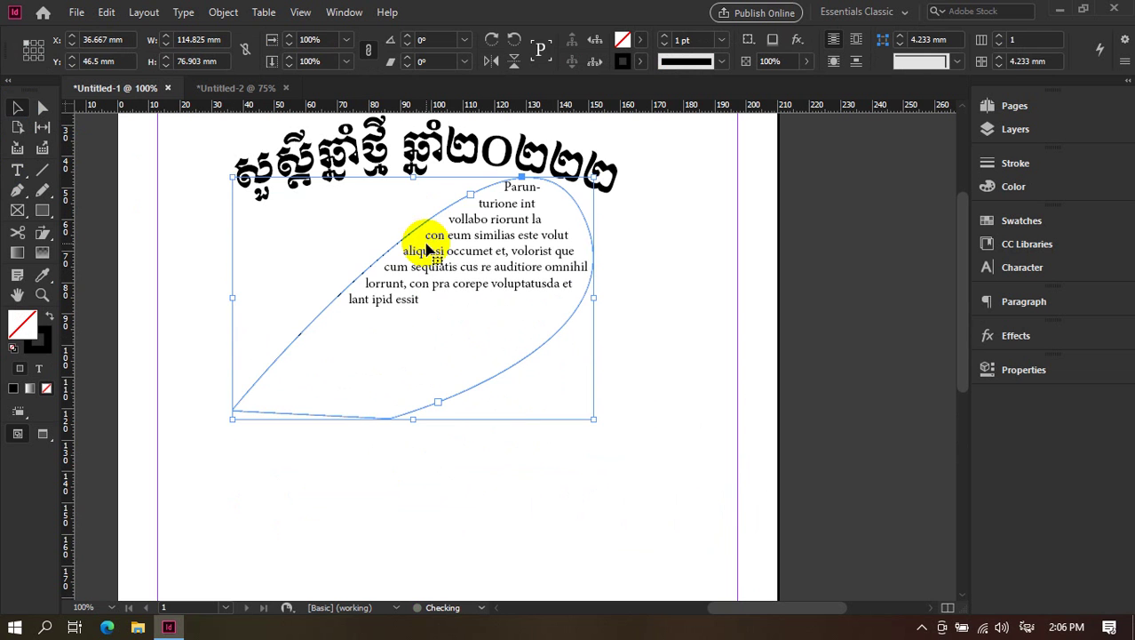
key("Delete")
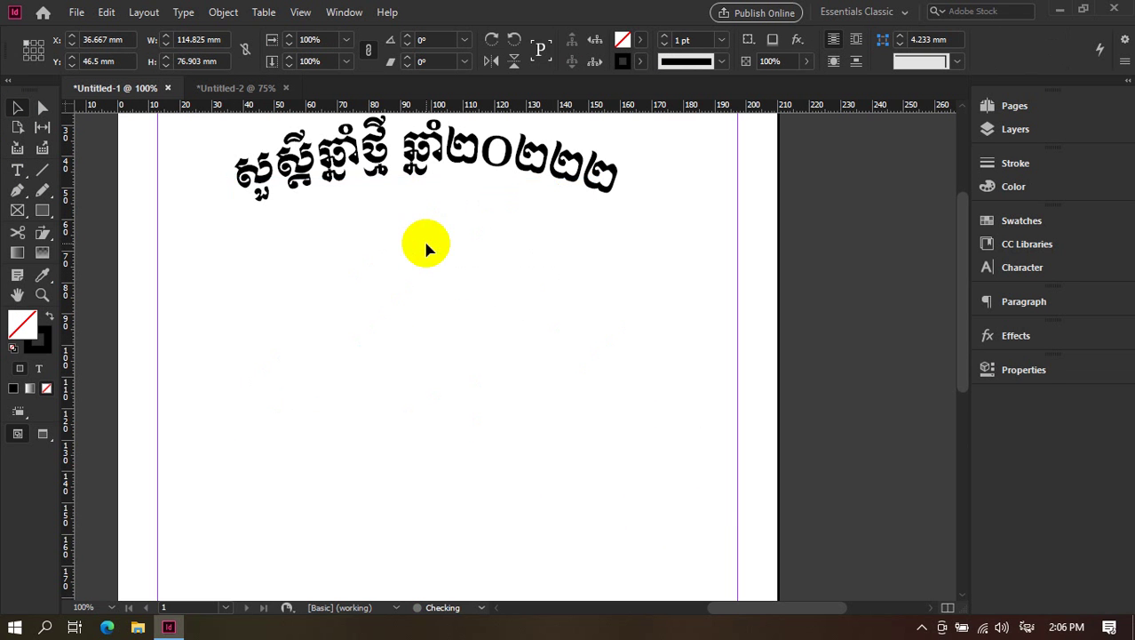
scroll(525, 608, "left", 3)
Draw a circular ellipse frame about 106.5 mm in diameter below the curved Khmer text.
left_click_drag(27, 213, 98, 244)
left_click(42, 222)
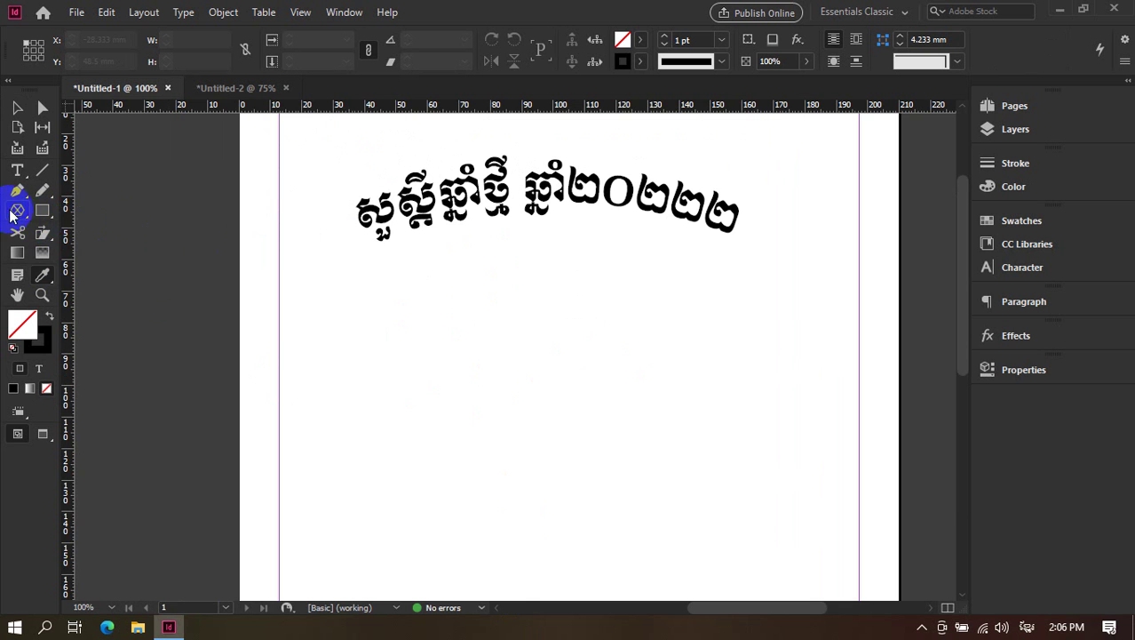
left_click_drag(18, 211, 43, 238)
key("ctrl+minus")
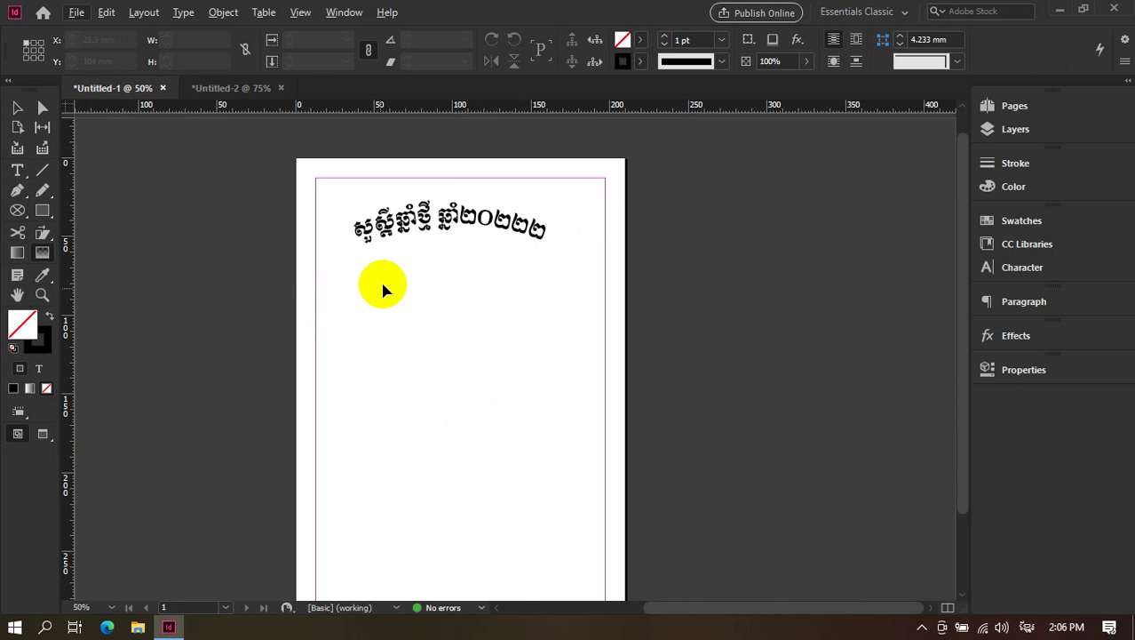
key("ctrl+equal")
left_click(18, 211)
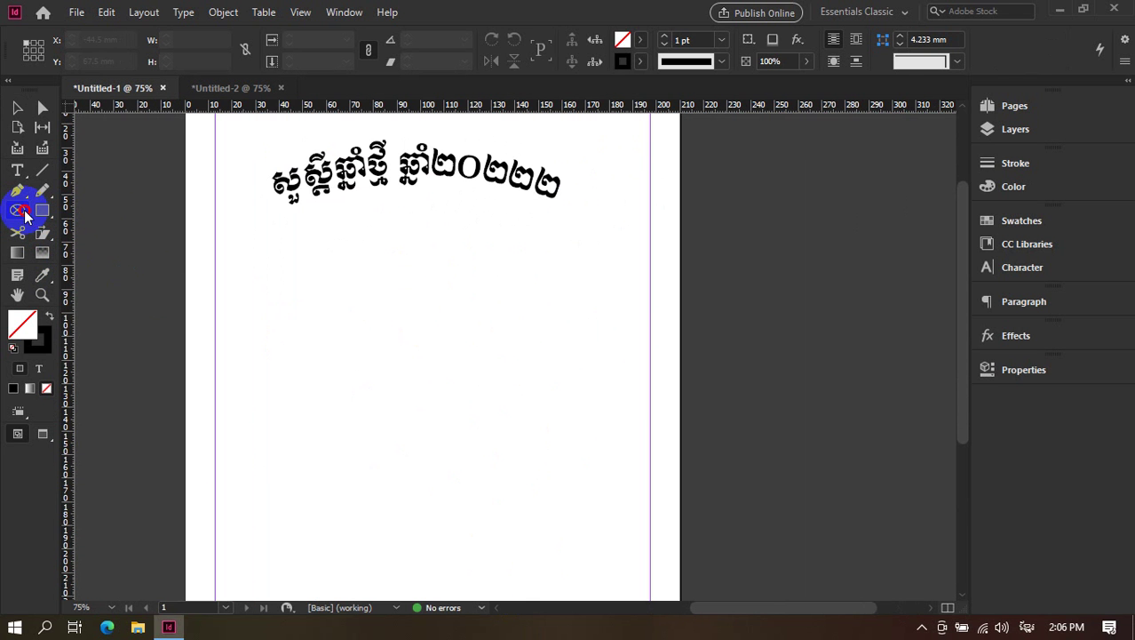
left_click_drag(362, 252, 590, 513)
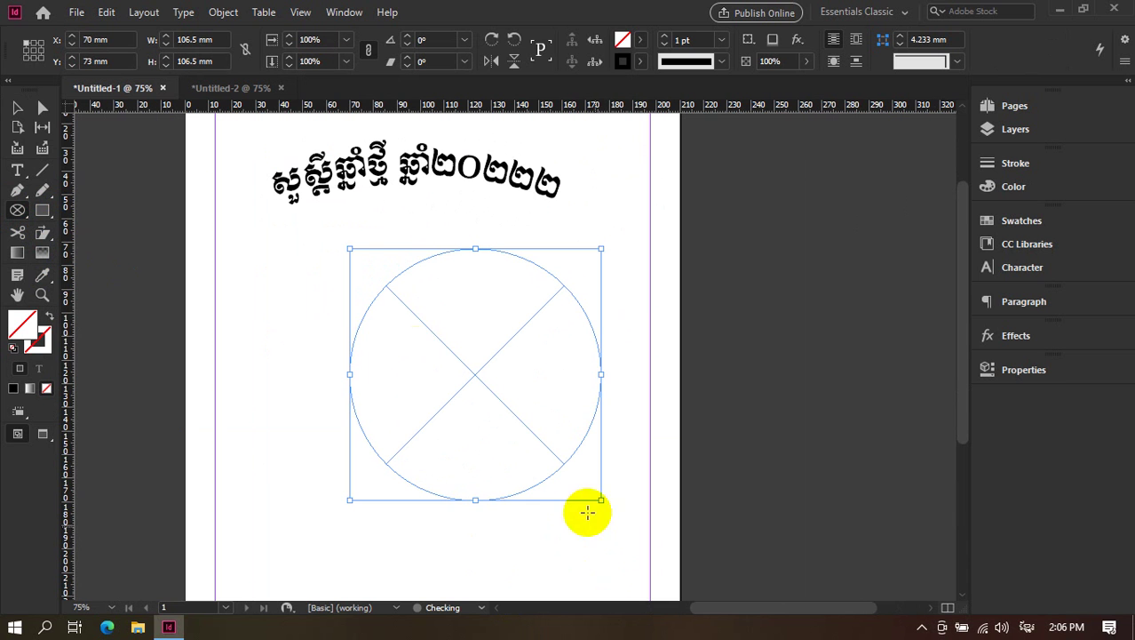
Turn the circular frame into a text frame and fill it with placeholder text.
left_click(18, 108)
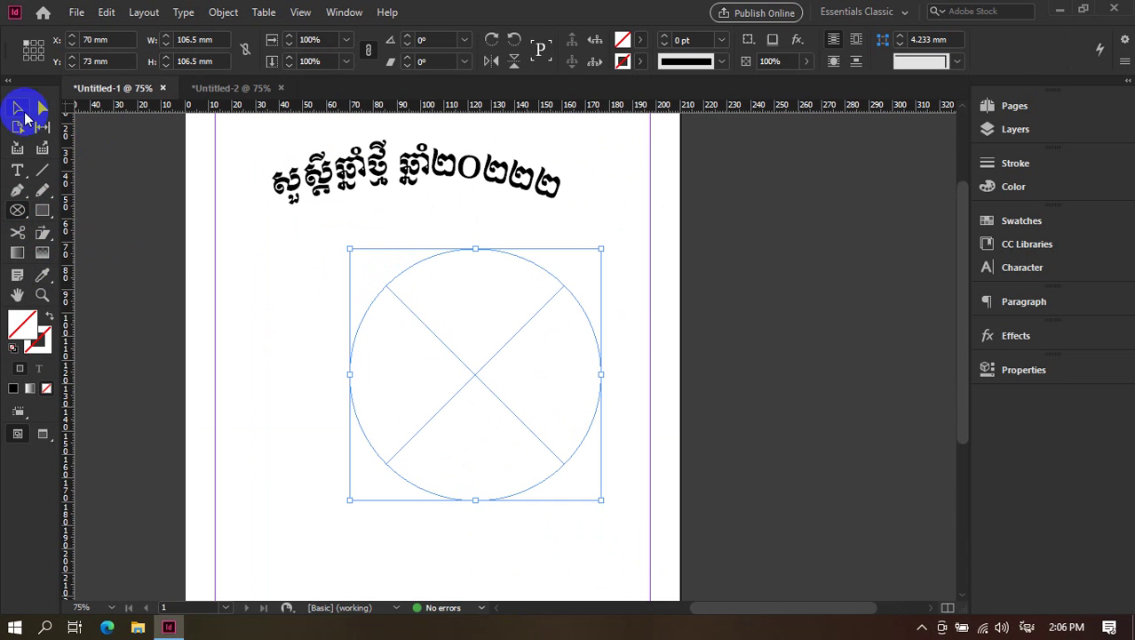
left_click(36, 160)
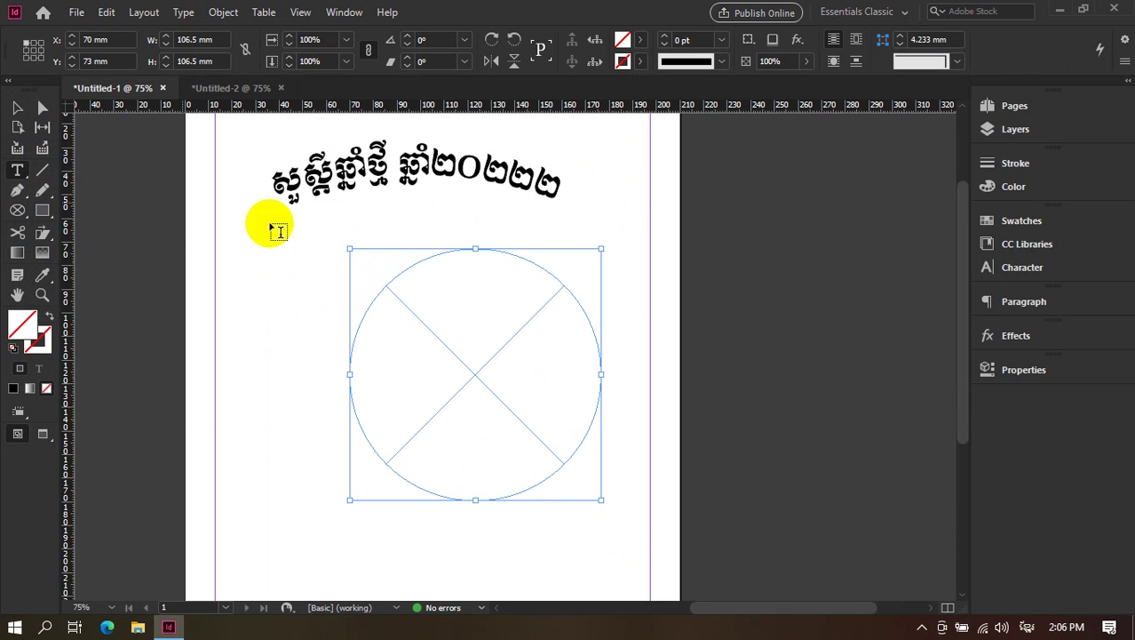
left_click(397, 288)
right_click(441, 285)
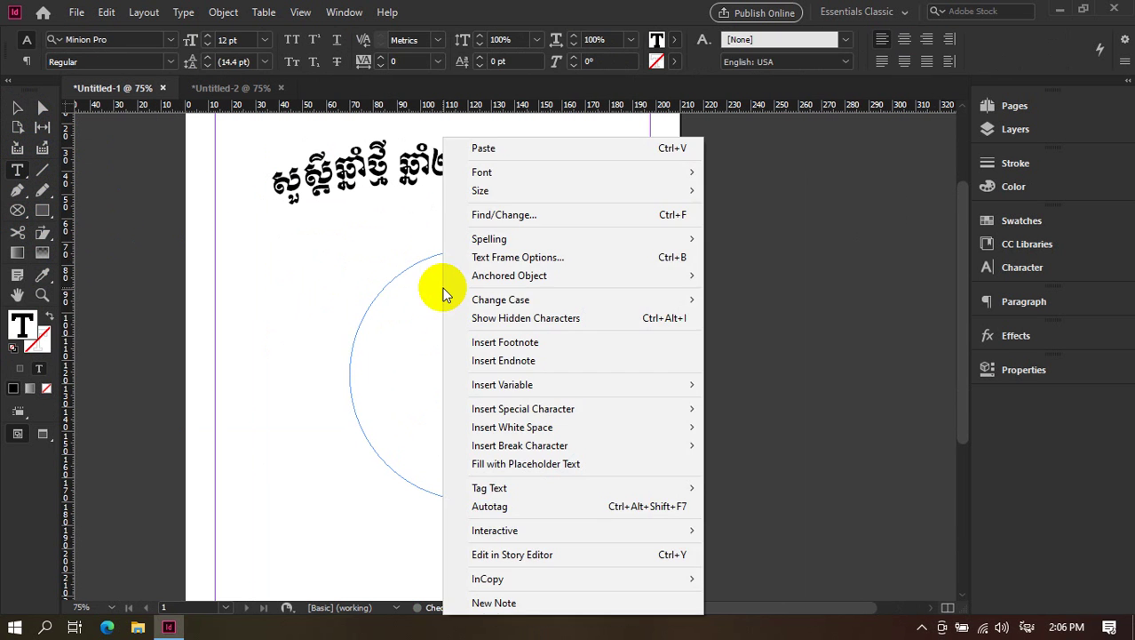
left_click(504, 463)
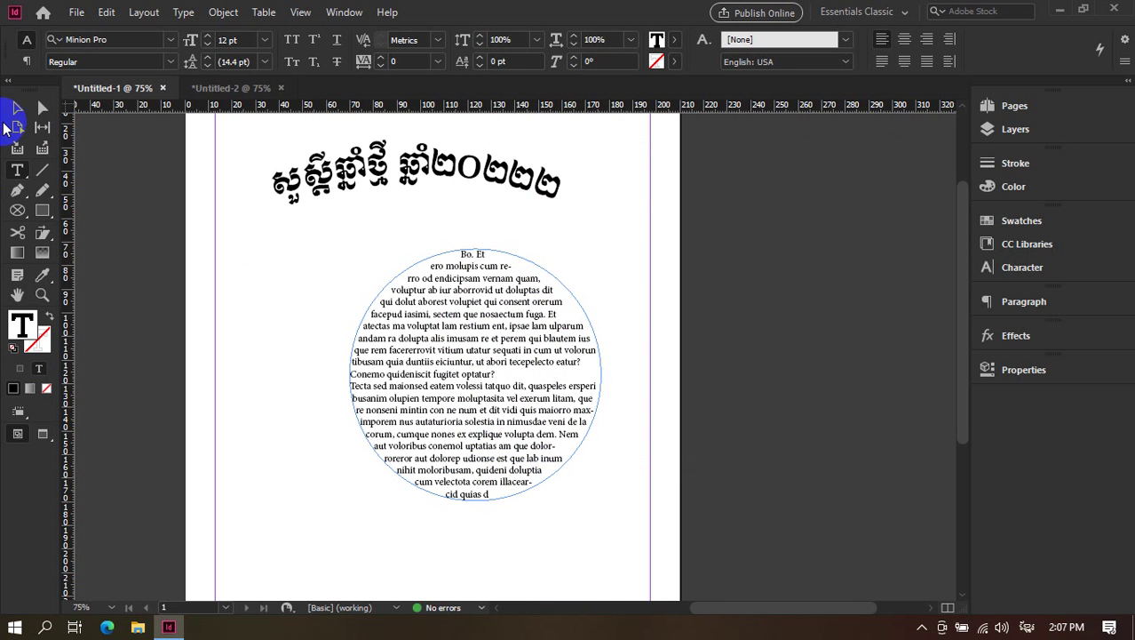
Reshape the circular text frame into a flat ellipse about 172.5 mm wide and position it just beneath the curved text.
left_click(16, 109)
left_click_drag(494, 373, 427, 379)
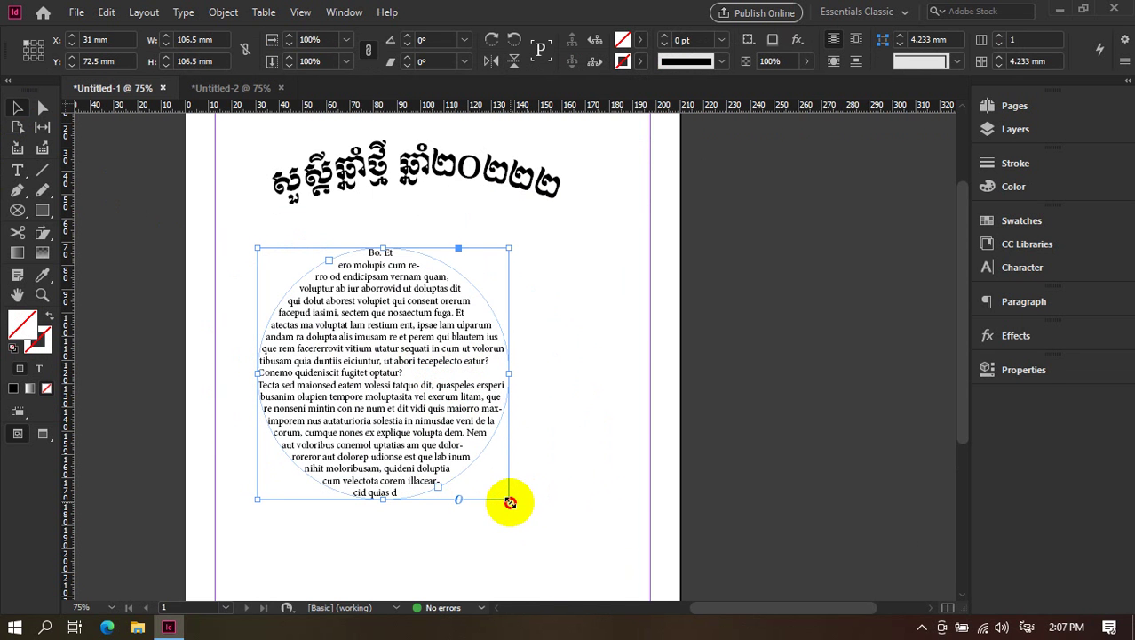
left_click_drag(510, 500, 665, 518)
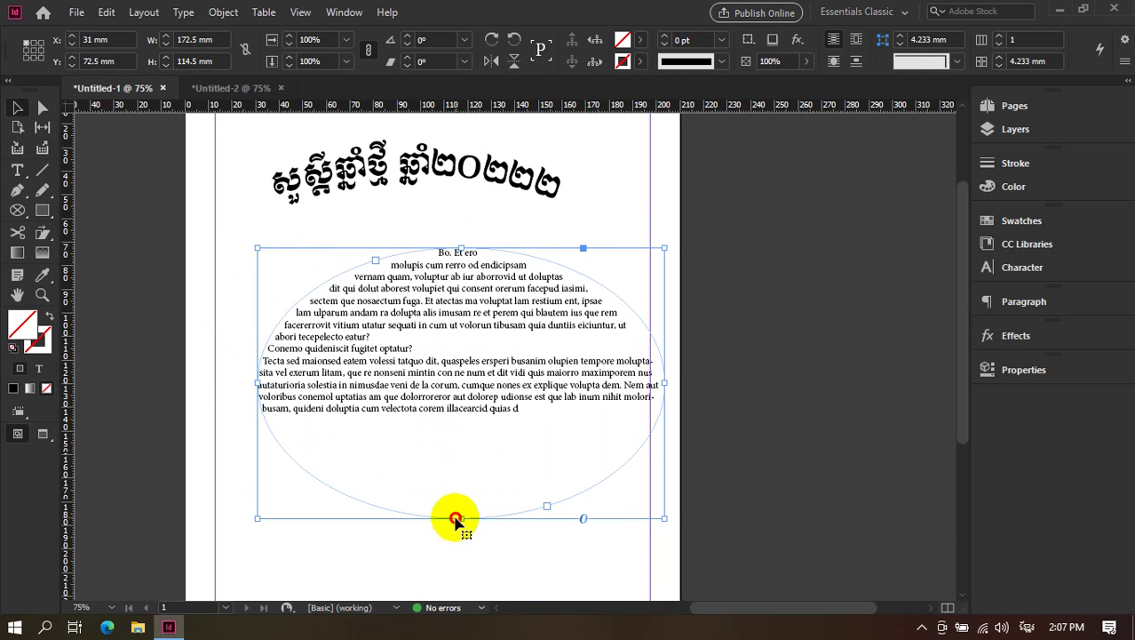
left_click_drag(463, 518, 454, 431)
left_click_drag(472, 350, 418, 310)
left_click(419, 473)
left_click(426, 365)
scroll(436, 362, "up", 2)
left_click(440, 491)
Draw a rectangular frame about 131 mm wide and 63 mm high below the elliptical text frame.
left_click(29, 213)
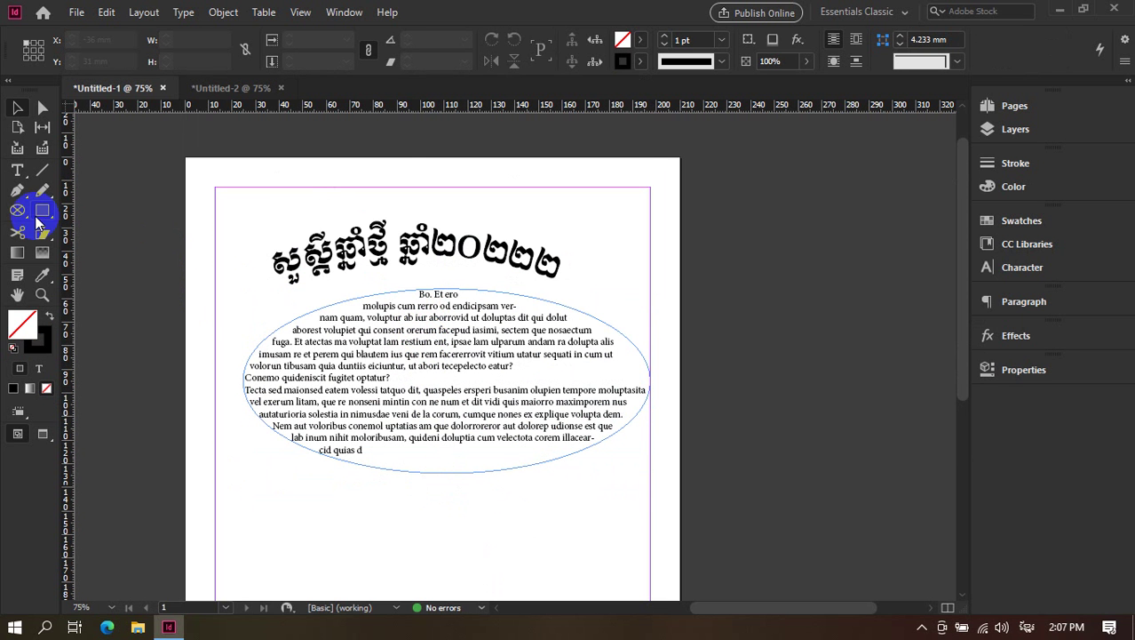
left_click_drag(29, 214, 55, 234)
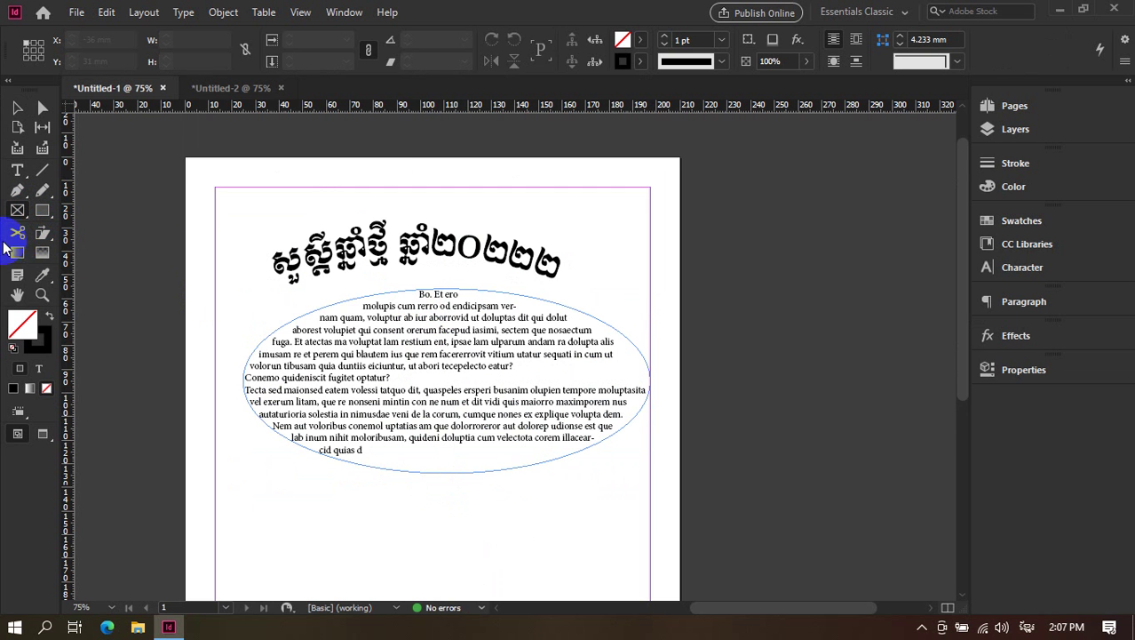
scroll(311, 467, "down", 2)
scroll(311, 466, "down", 1)
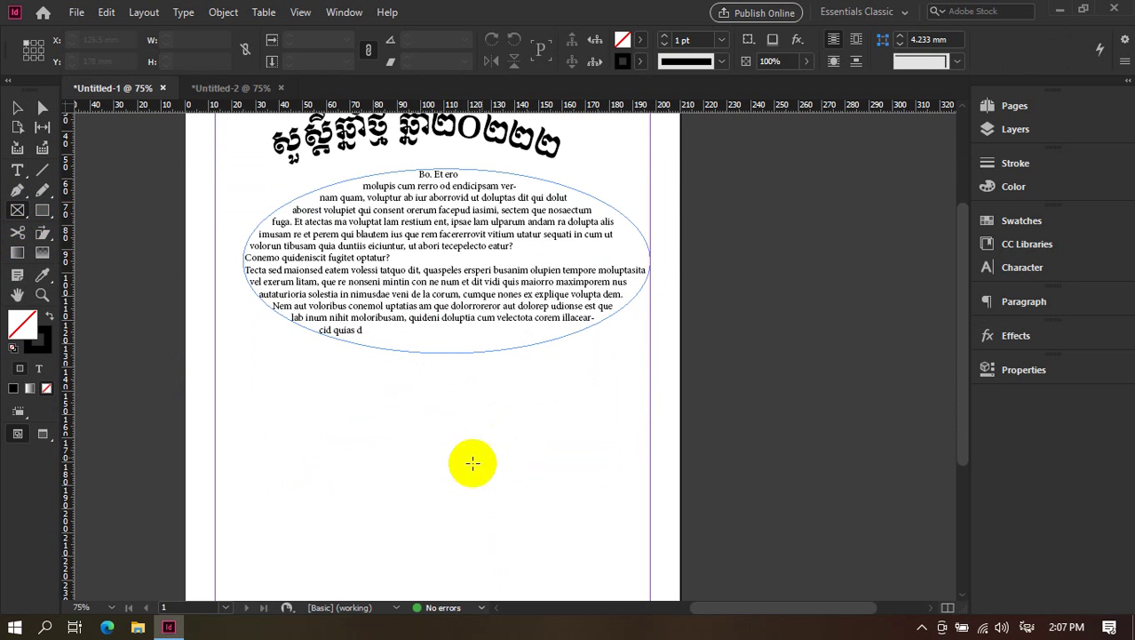
scroll(390, 455, "up", 1)
scroll(357, 378, "down", 2)
left_click_drag(222, 285, 634, 484)
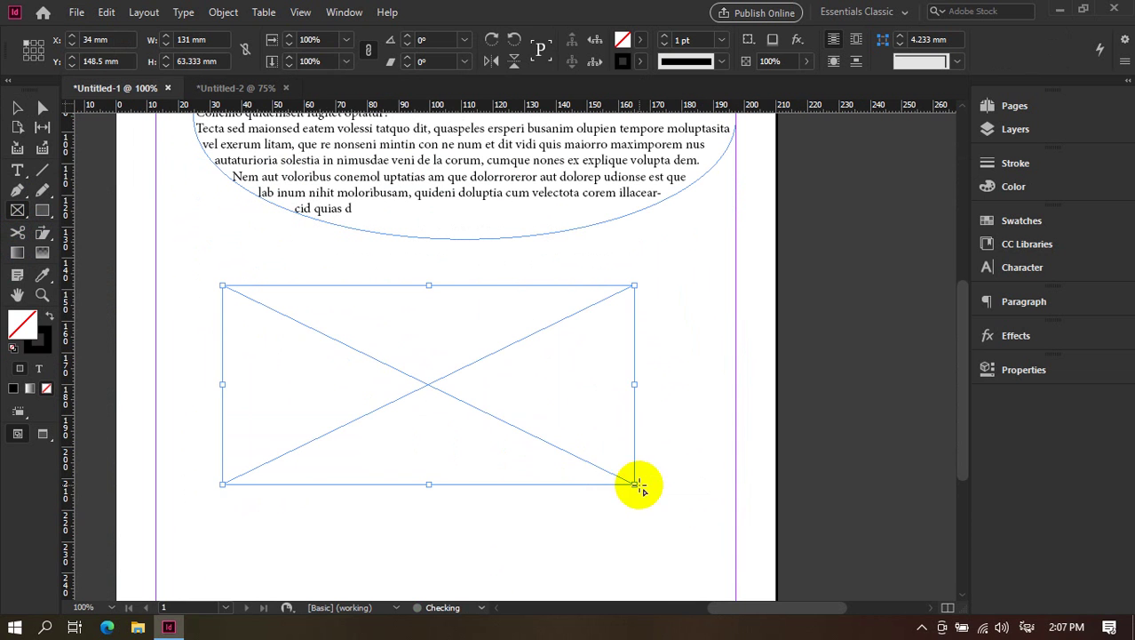
Turn the rectangular frame into a text frame and fill it with placeholder text.
left_click(21, 171)
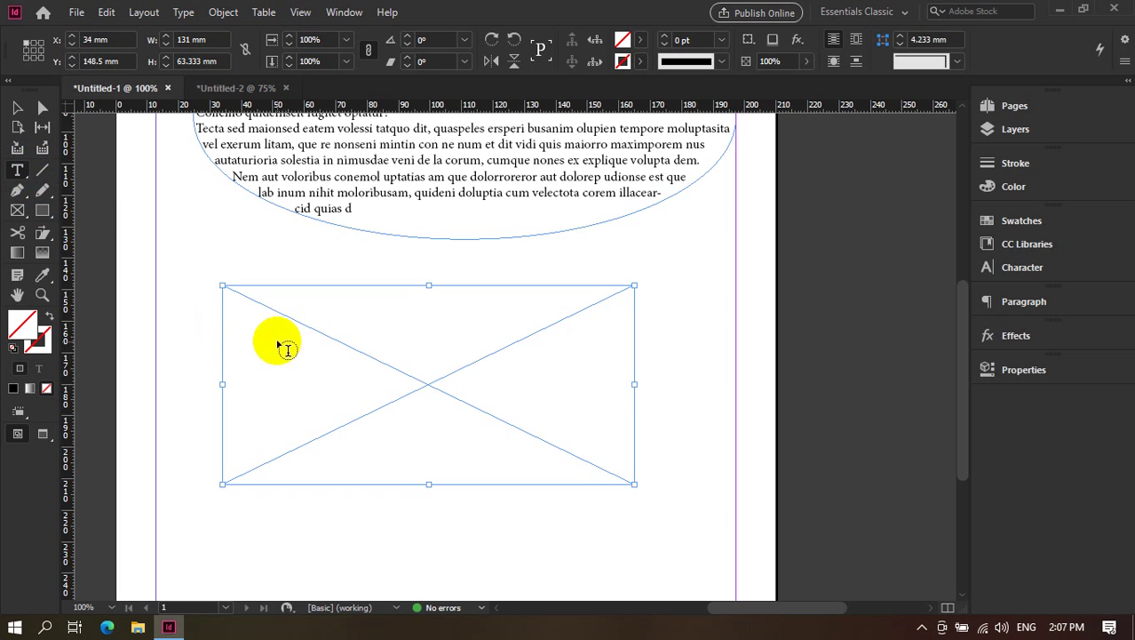
left_click(272, 319)
right_click(272, 319)
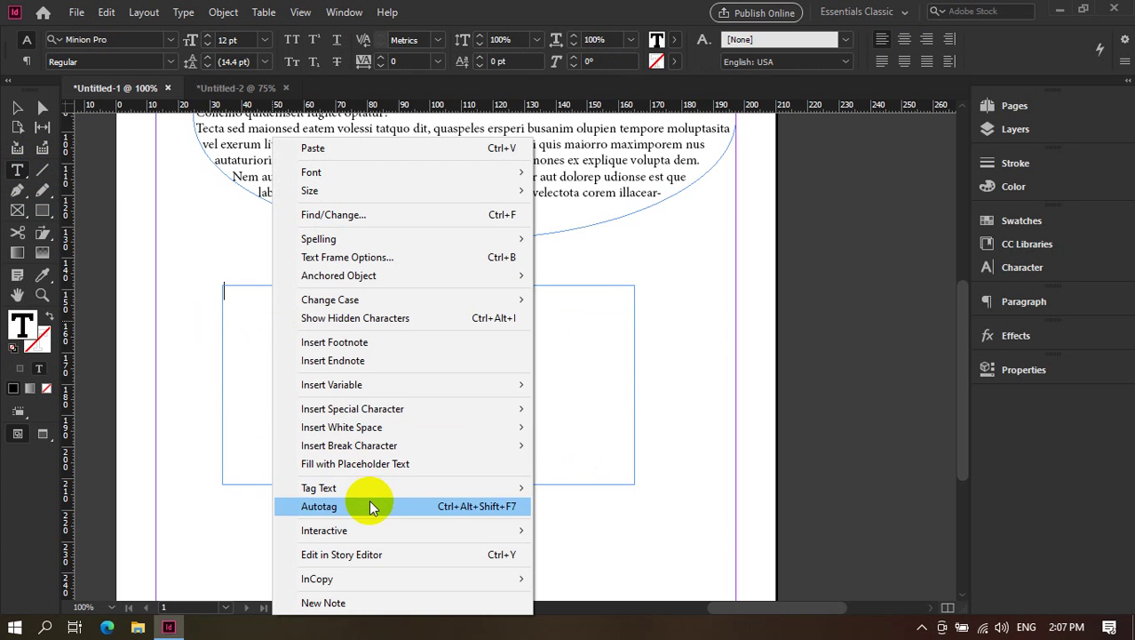
left_click(369, 464)
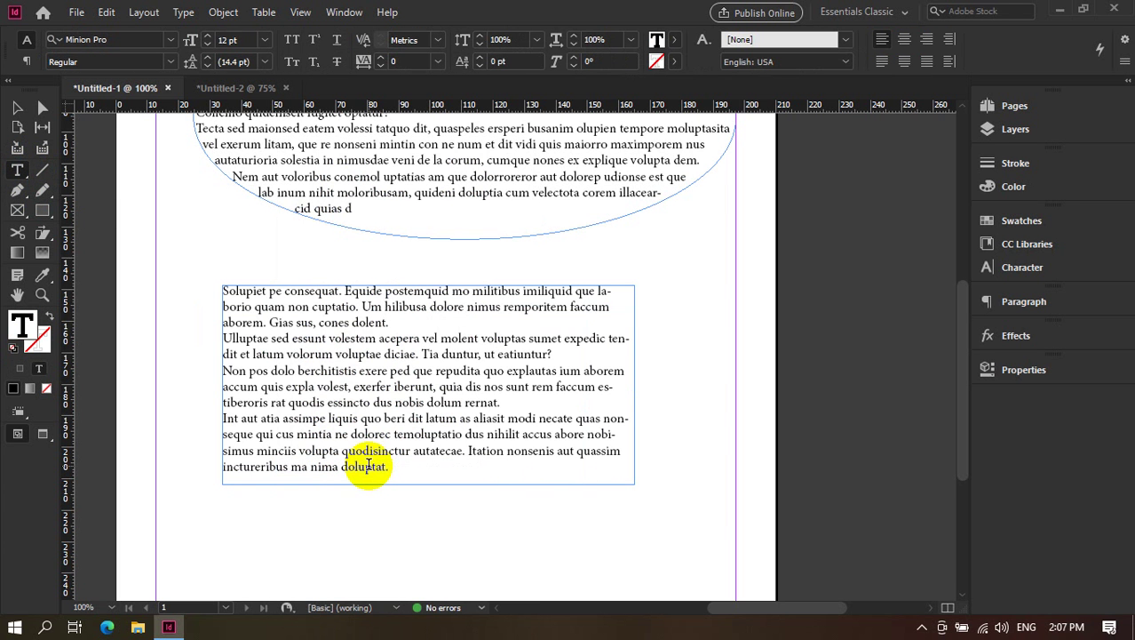
Select the rectangular text frame and open its Text Frame Options with Preview enabled.
left_click(17, 107)
right_click(265, 308)
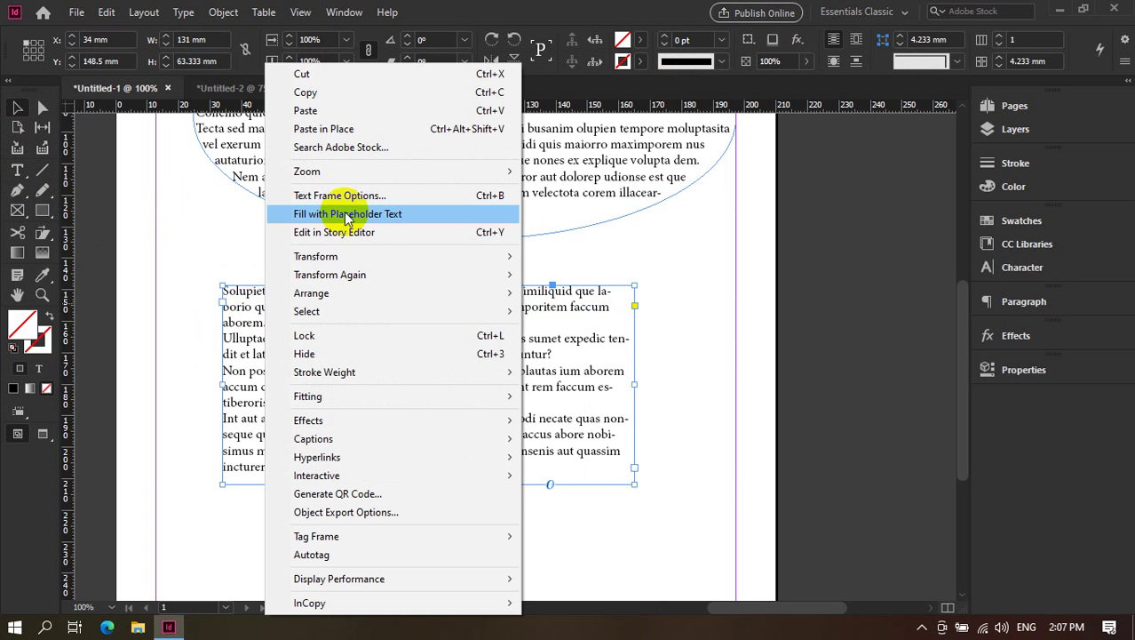
right_click(236, 309)
mouse_move(271, 292)
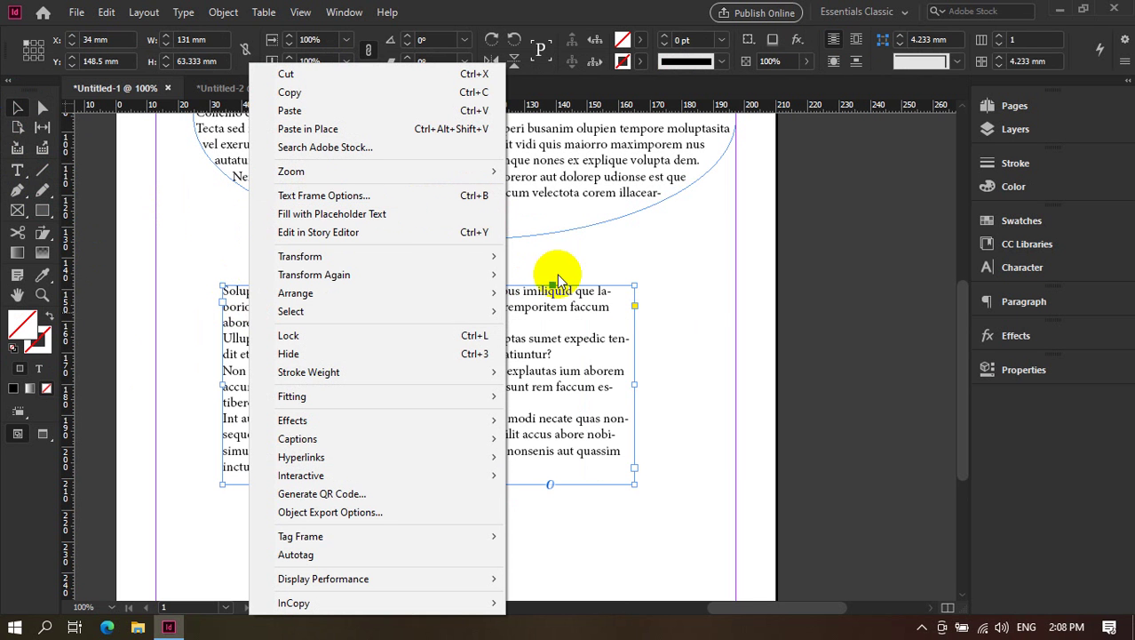
left_click(586, 297)
left_click(183, 12)
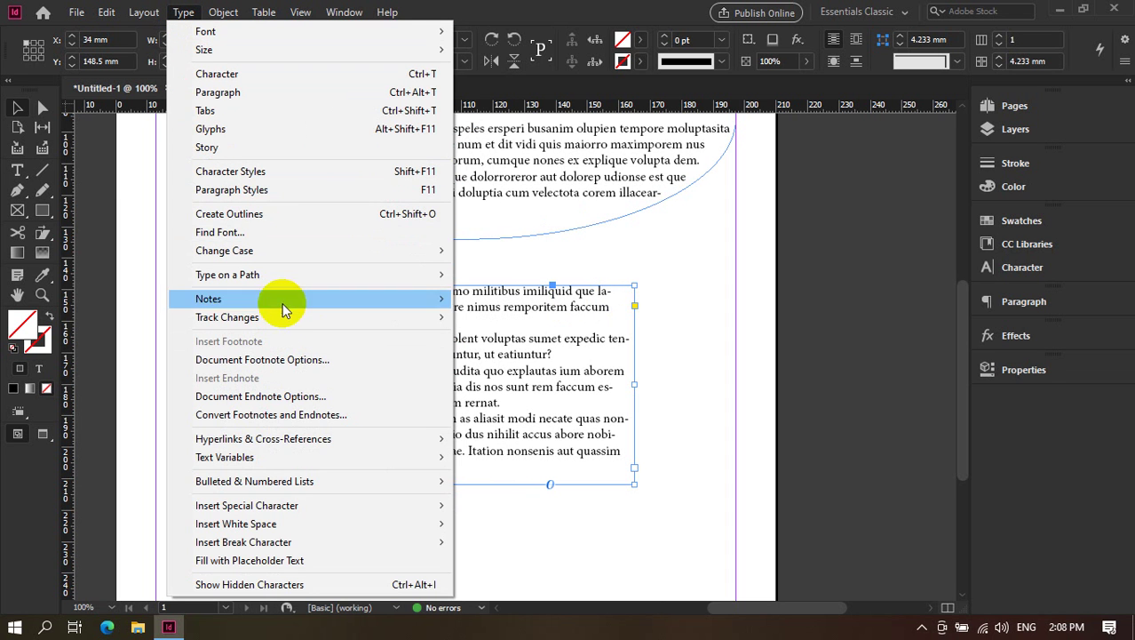
left_click(223, 11)
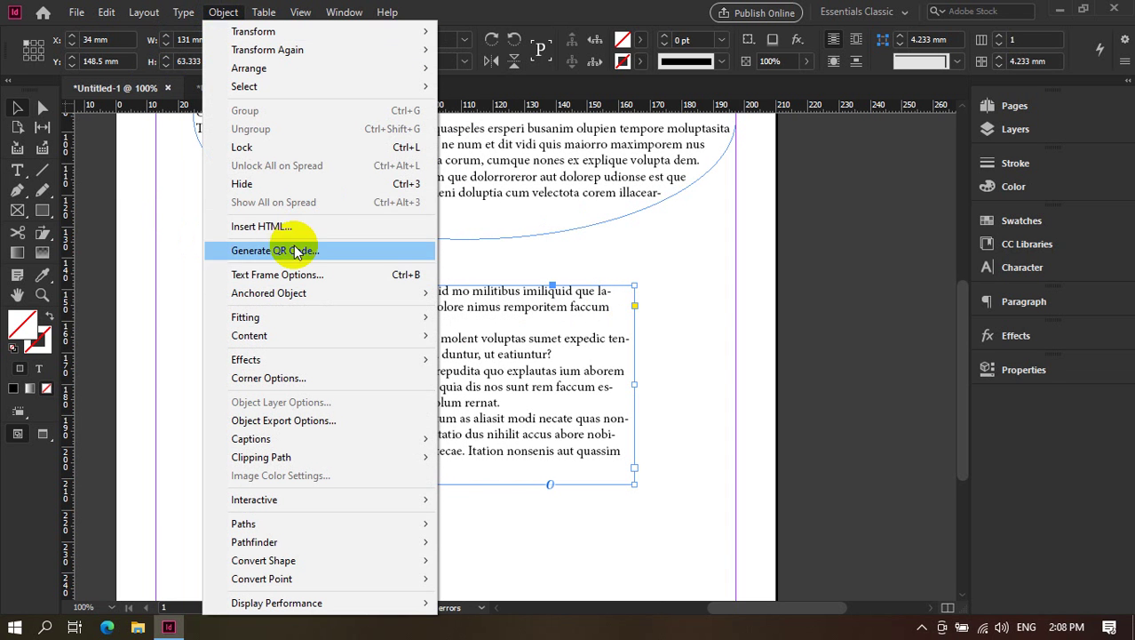
left_click(355, 283)
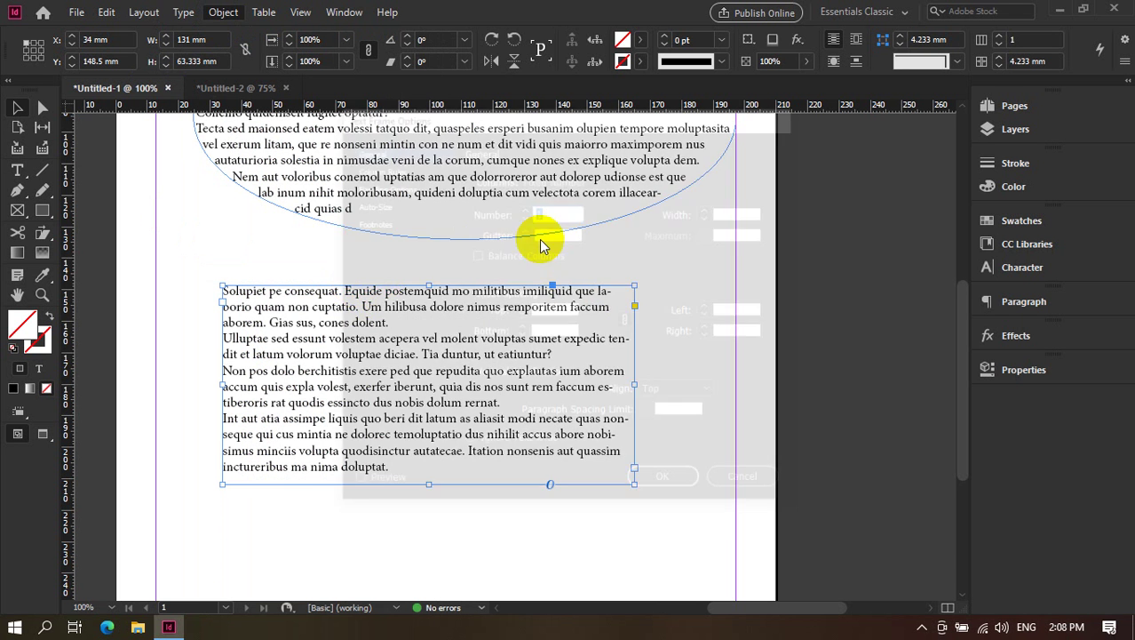
left_click_drag(454, 114, 667, 157)
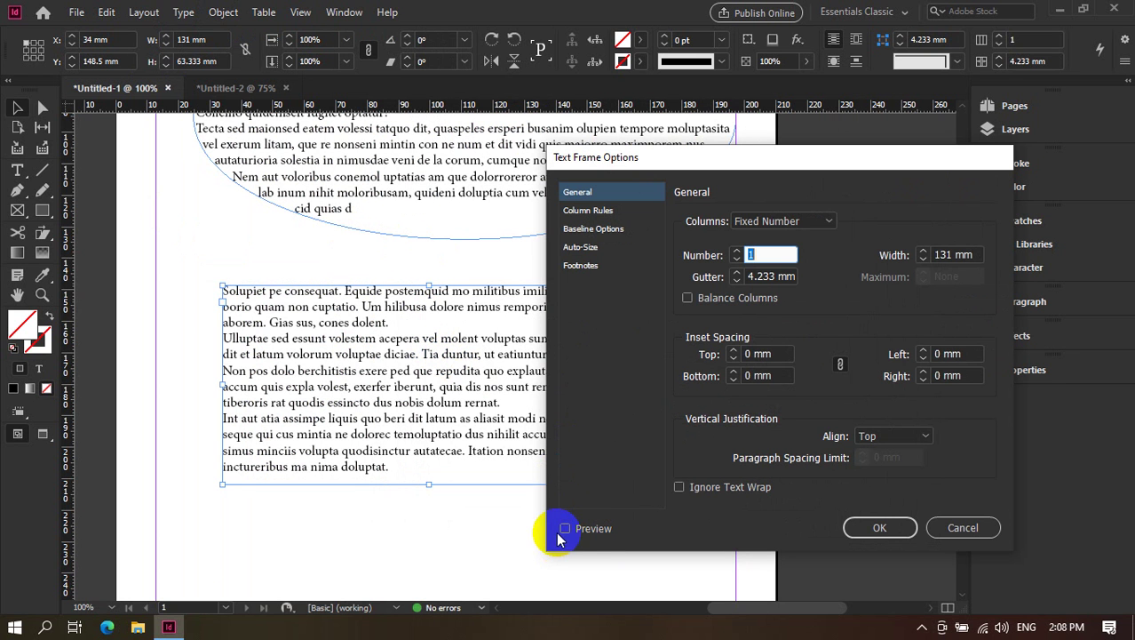
left_click(594, 534)
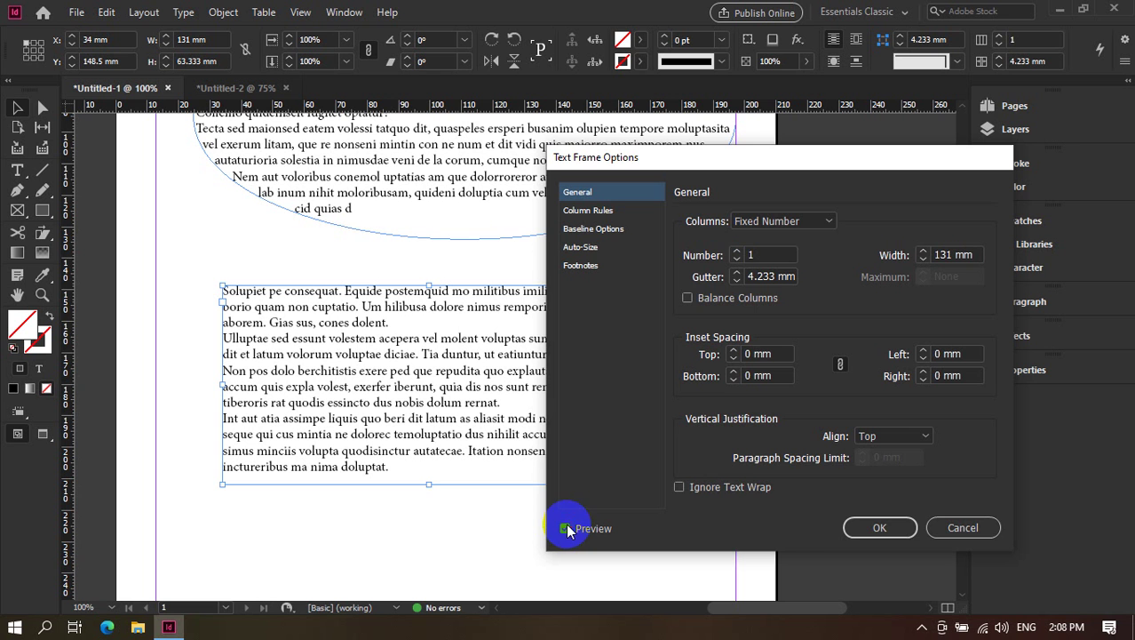
left_click_drag(724, 167, 699, 173)
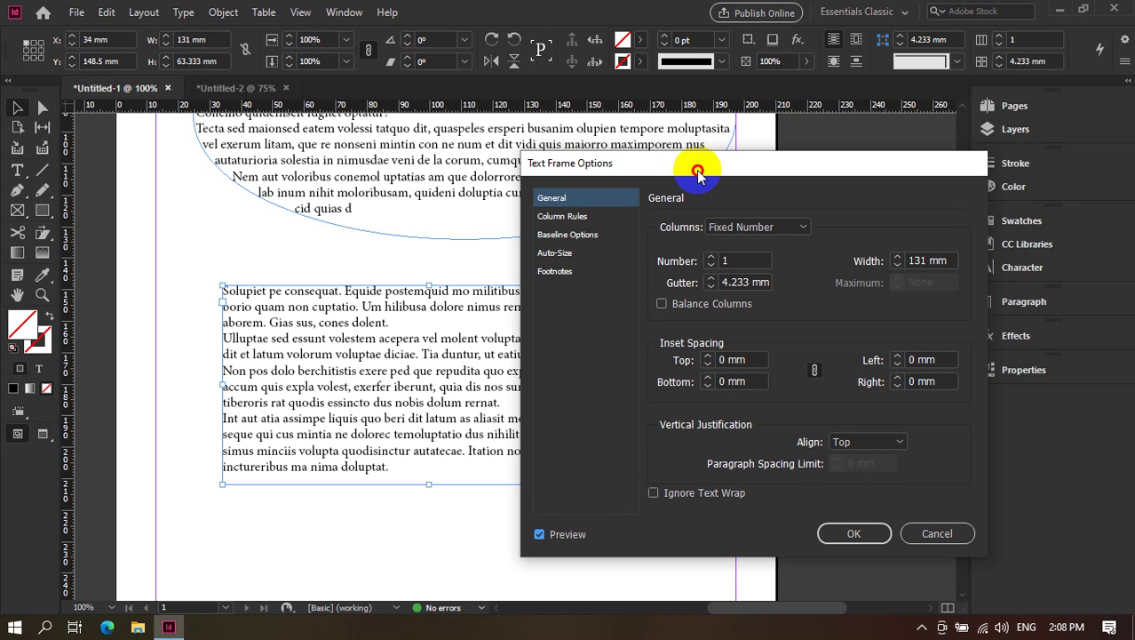
Examine the Column Rules, Baseline Options, Auto-Size and Footnotes settings, and return to the General settings.
left_click(595, 219)
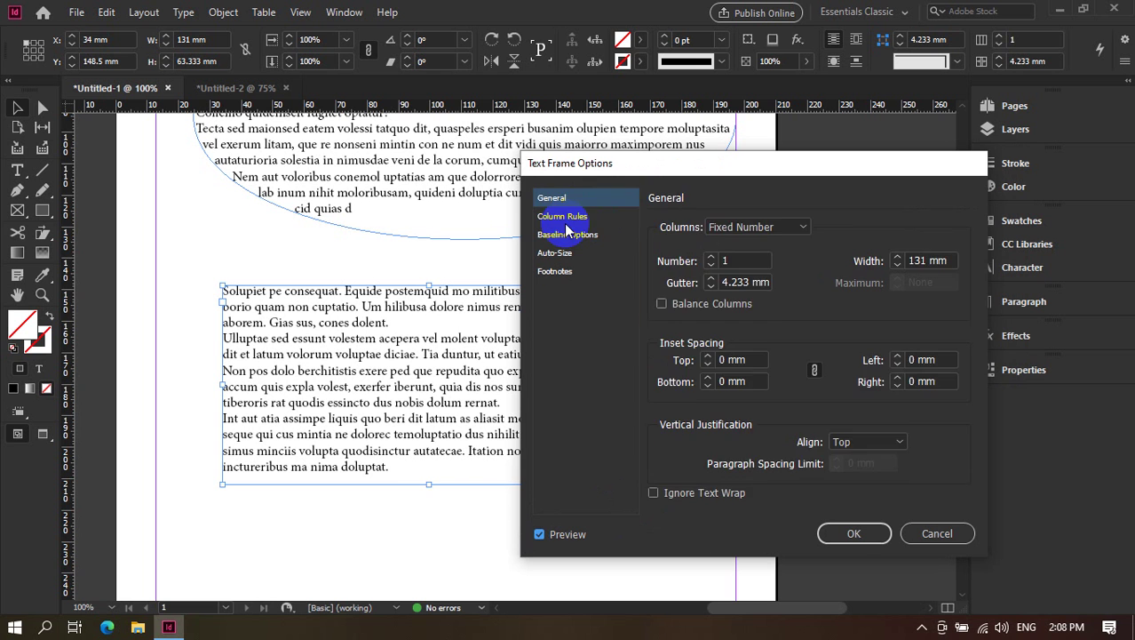
left_click(565, 220)
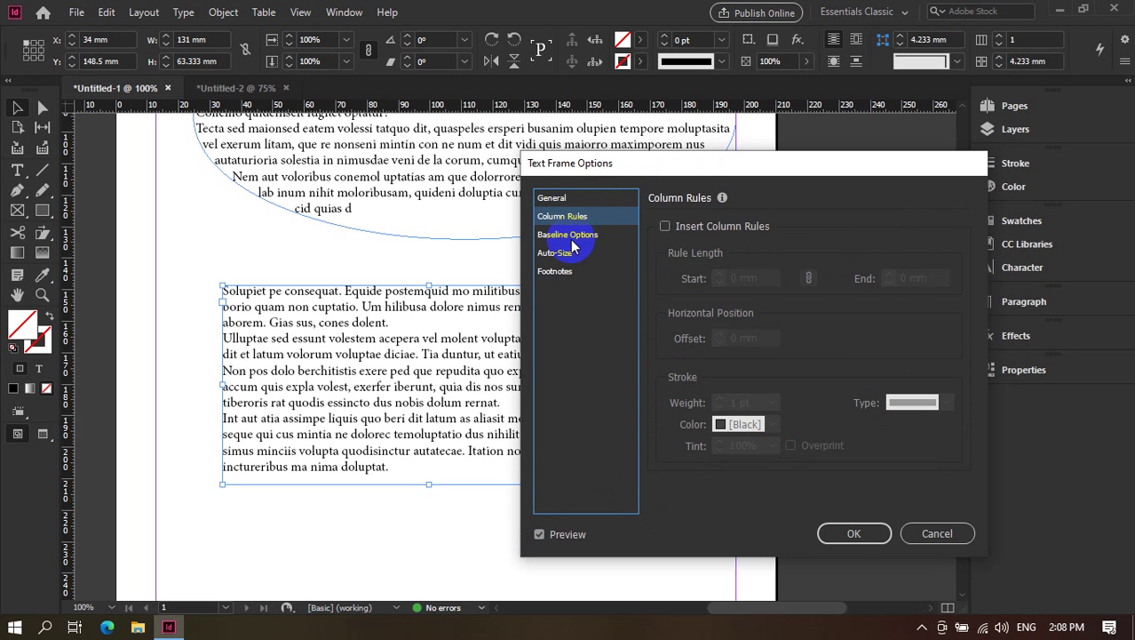
left_click(566, 236)
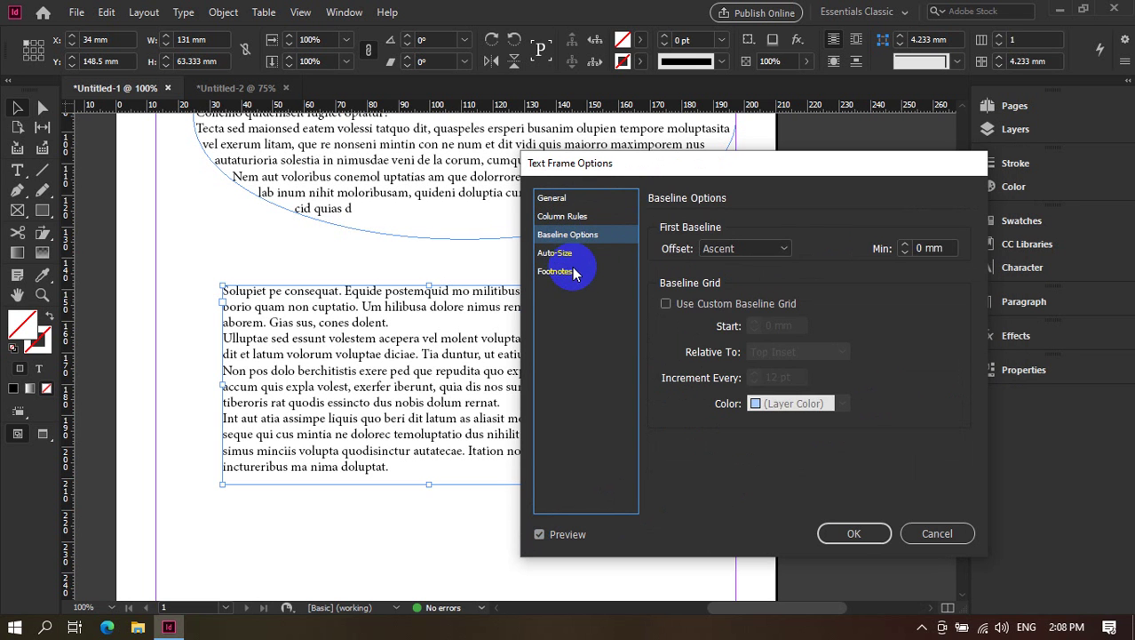
left_click(559, 254)
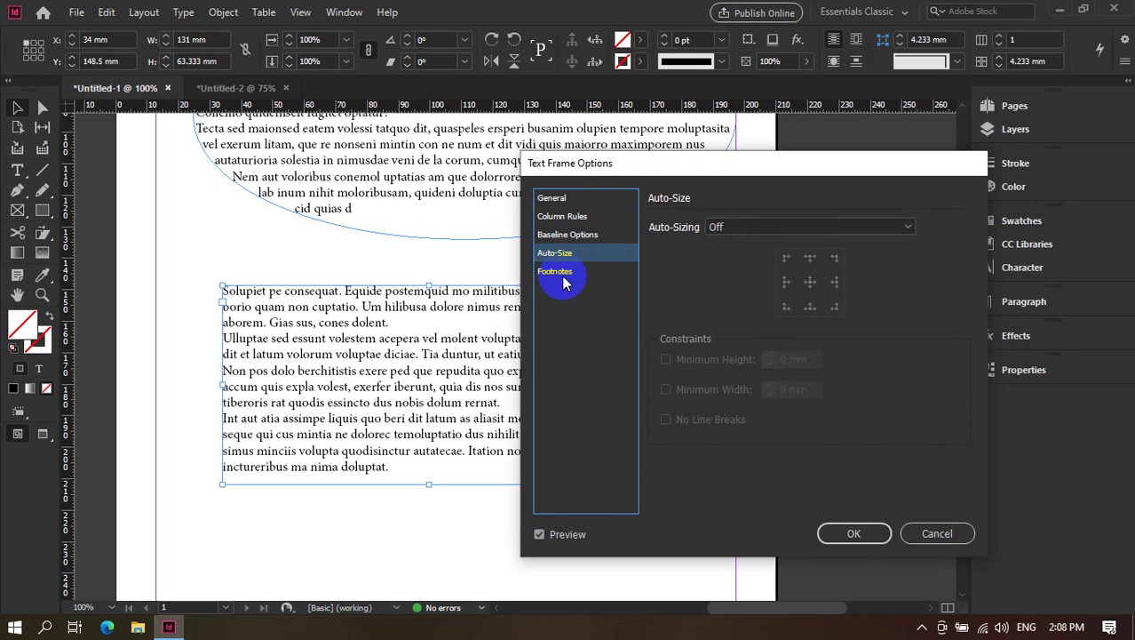
left_click(563, 275)
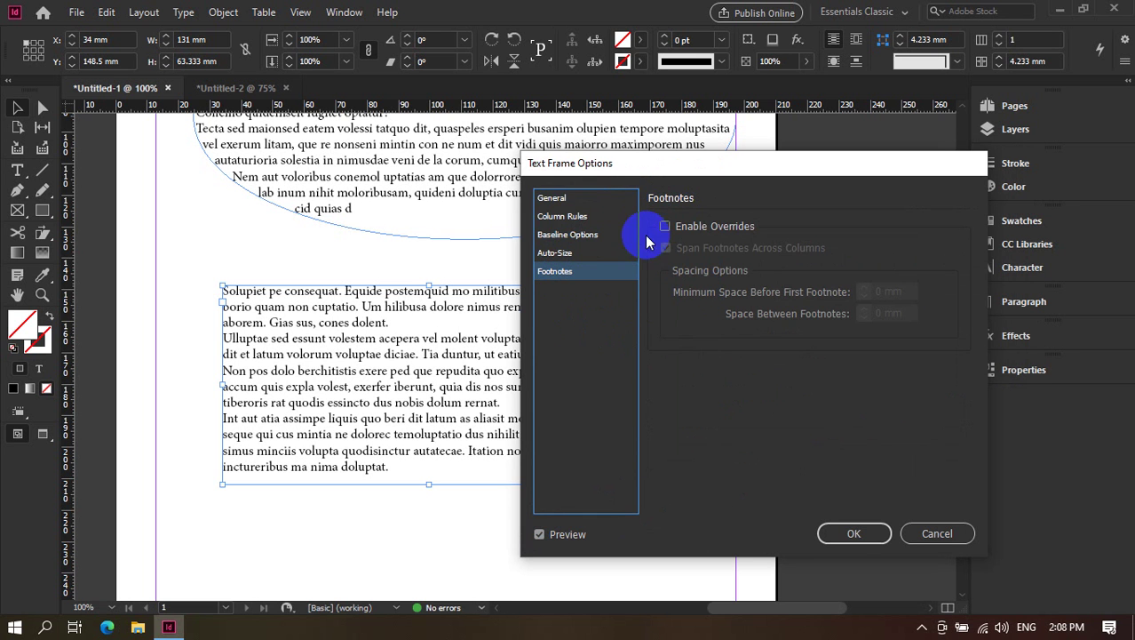
left_click(551, 200)
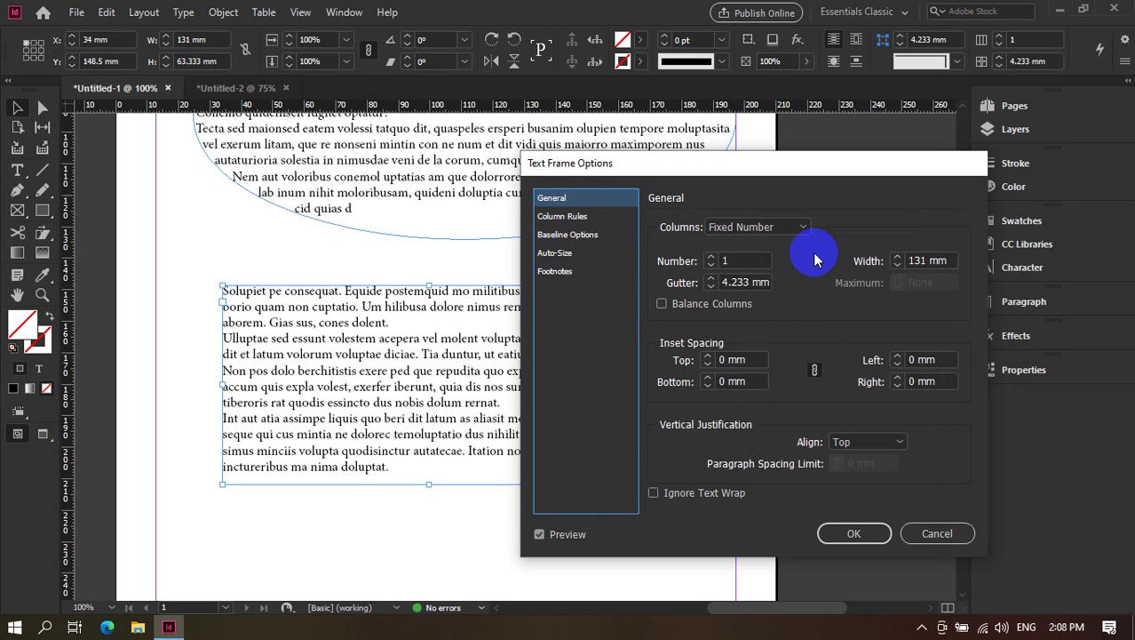
Try the Fixed Width and Flexible Width column types for the text frame, and return to Fixed Number.
left_click(796, 229)
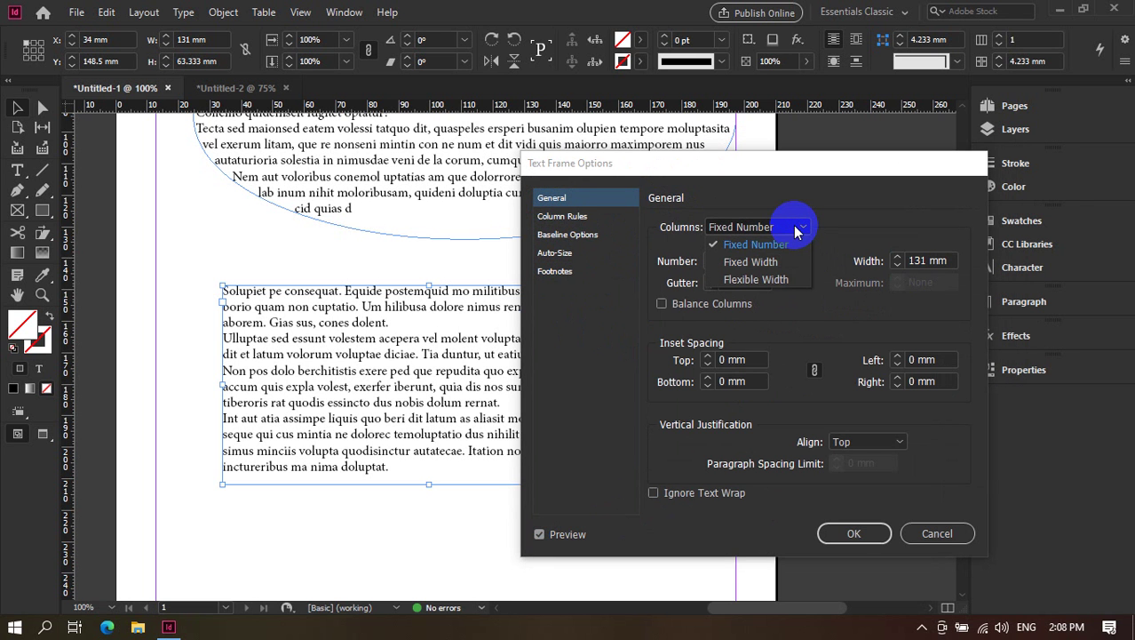
left_click(789, 261)
left_click(784, 230)
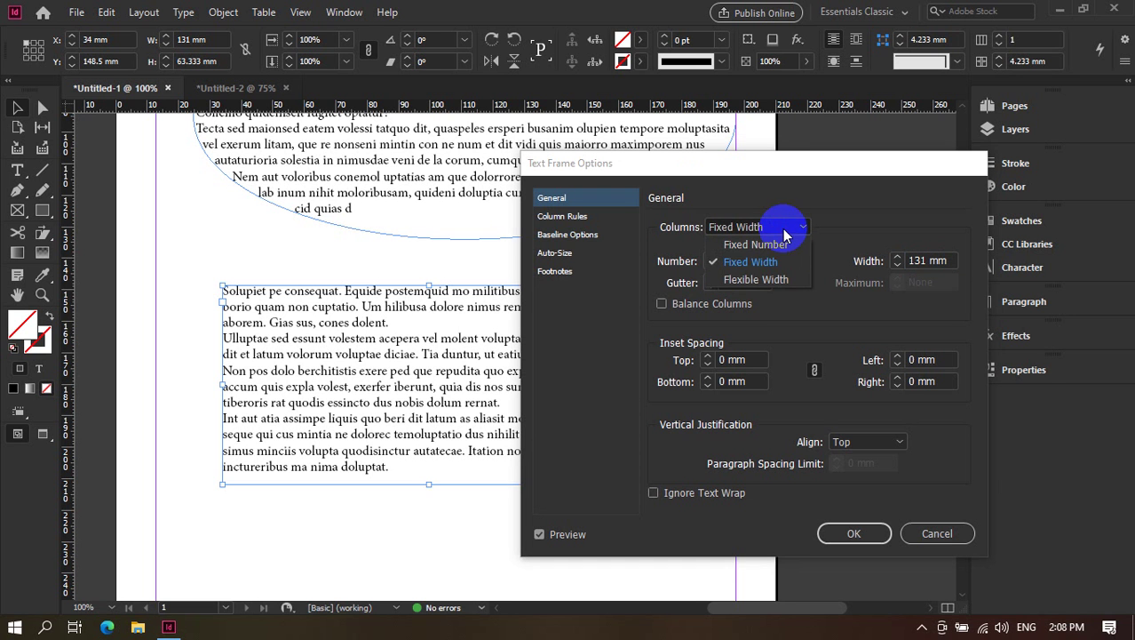
left_click(786, 279)
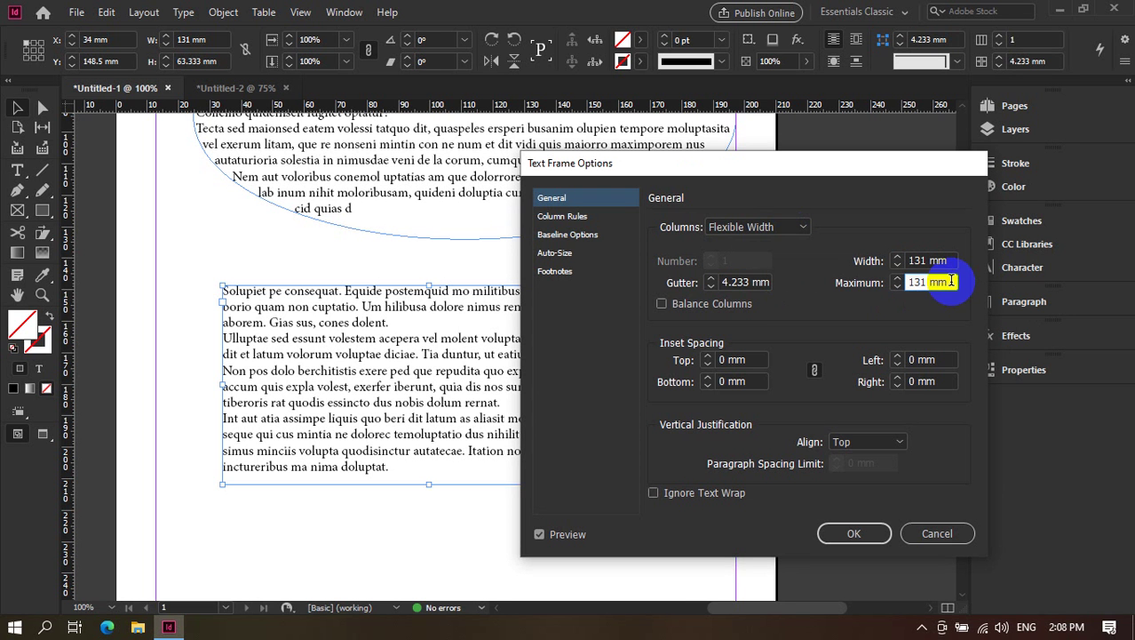
left_click(759, 229)
left_click(759, 245)
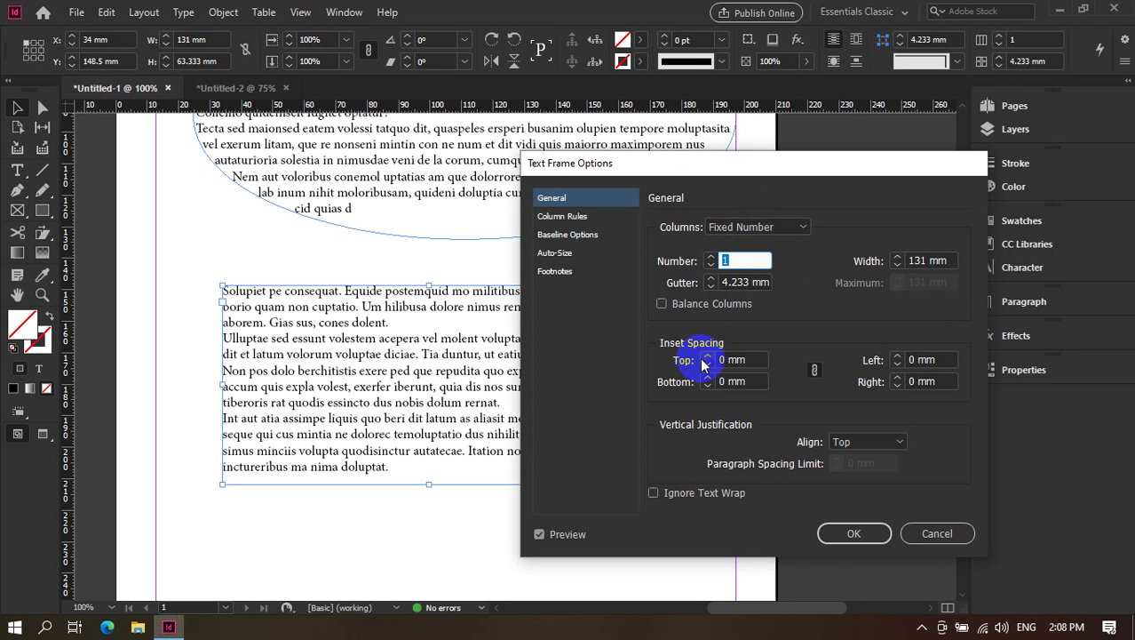
Move the Text Frame Options dialog clear of the frame and set the inset spacing on all sides to 6 mm.
left_click_drag(599, 174, 714, 64)
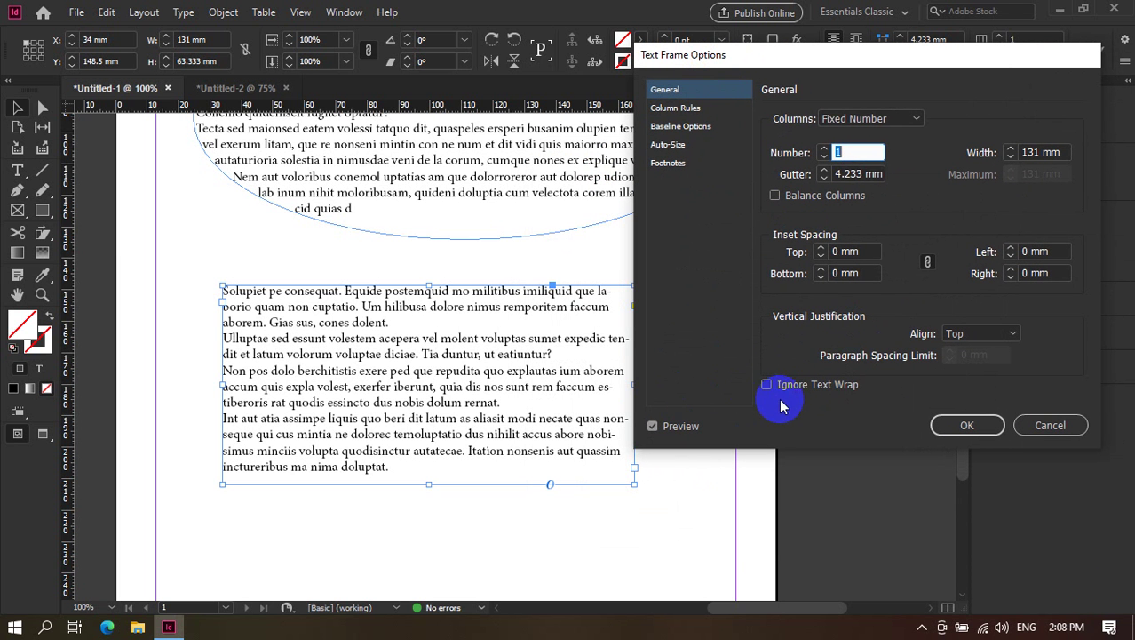
left_click(696, 426)
left_click(696, 427)
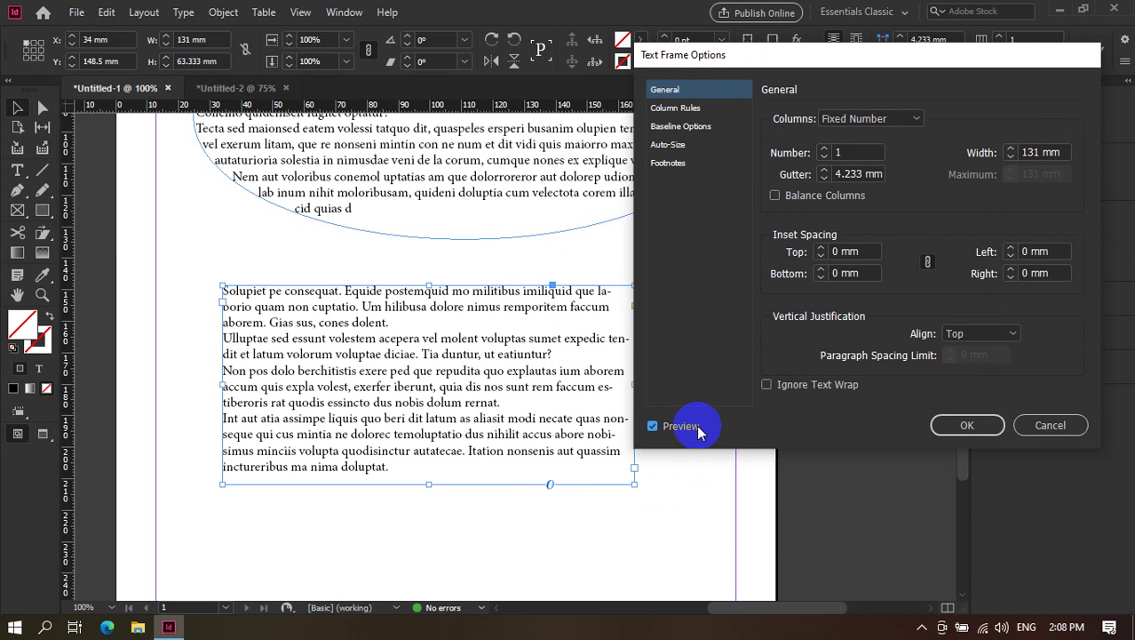
left_click(821, 249)
left_click(821, 249)
left_click(821, 249)
left_click(820, 249)
left_click(821, 248)
left_click(821, 249)
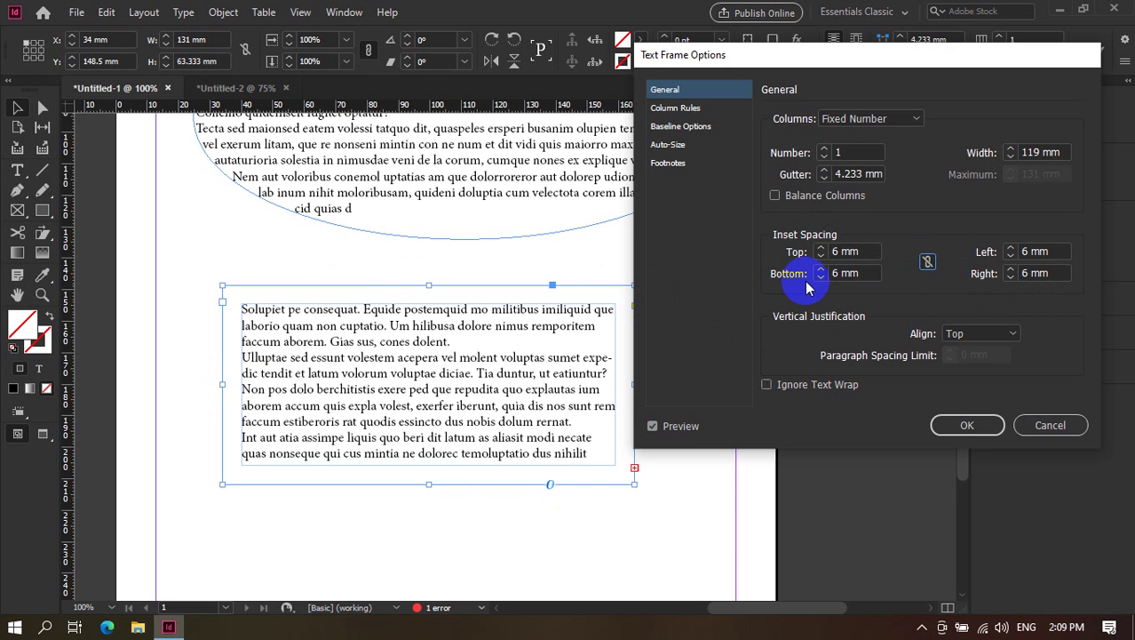
Link the inset values, try 8 mm, and set the inset spacing on all four sides to 1 mm.
left_click(928, 264)
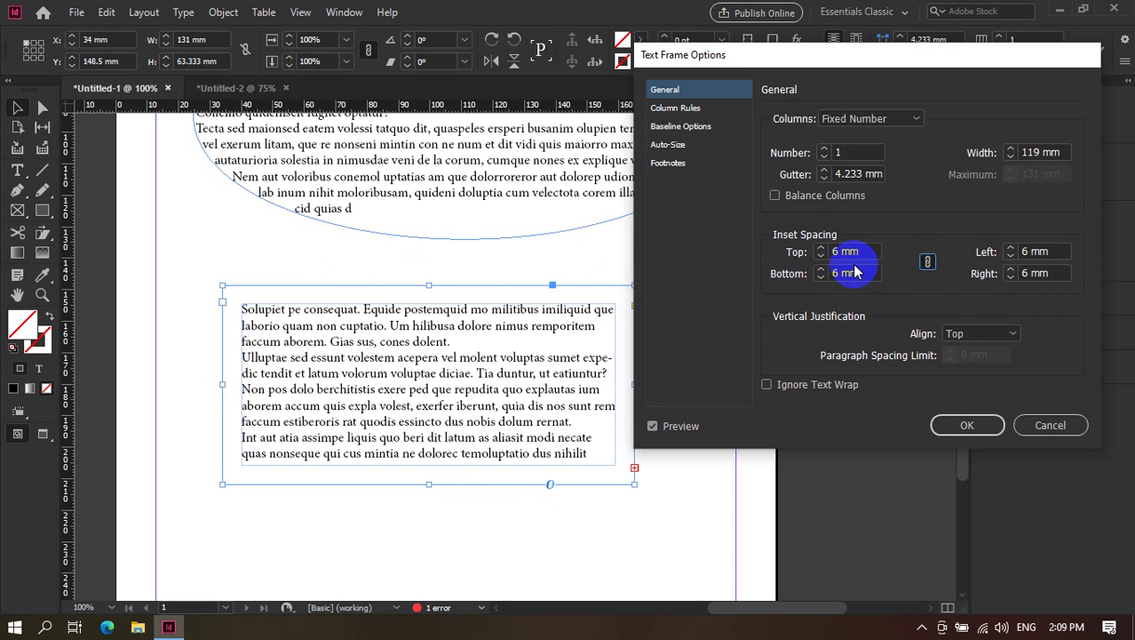
double_click(824, 269)
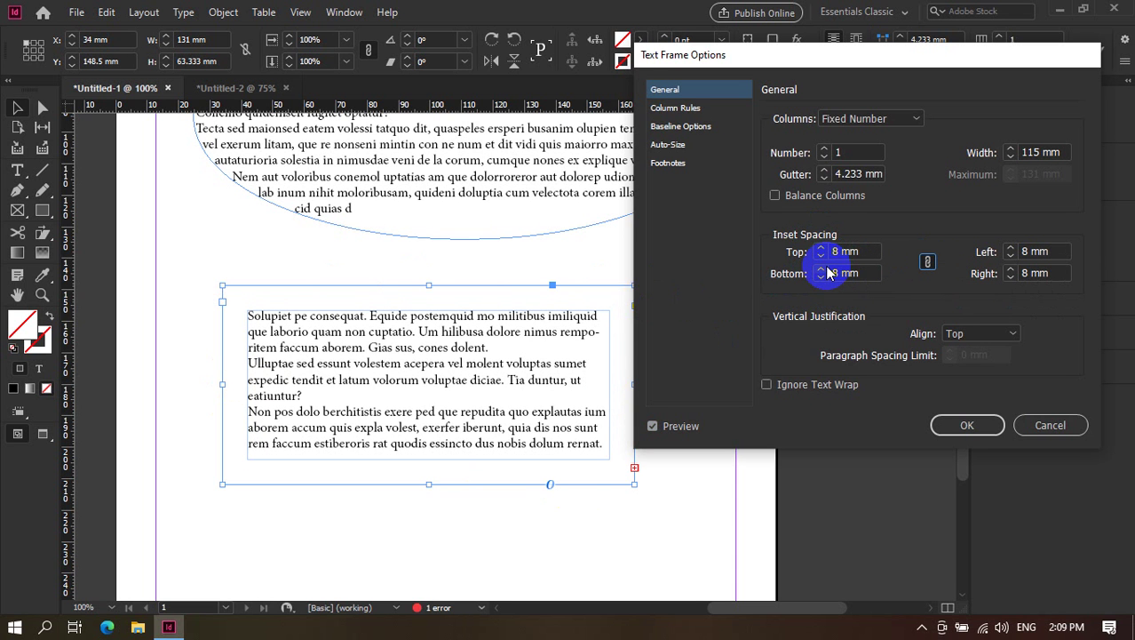
left_click(823, 256)
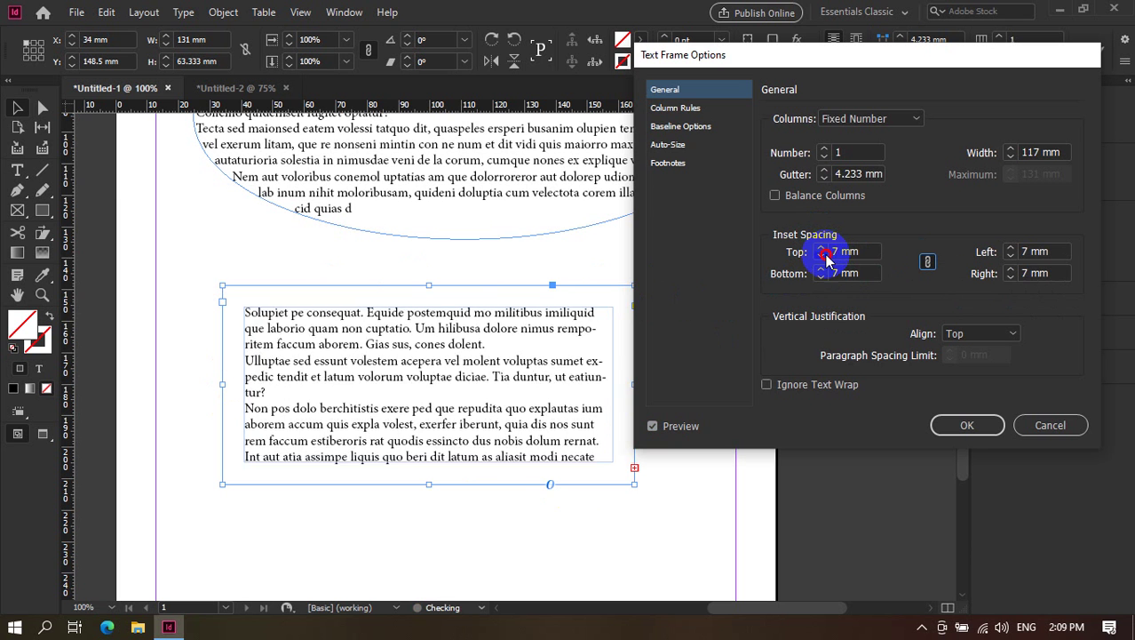
triple_click(823, 256)
double_click(823, 255)
left_click(822, 255)
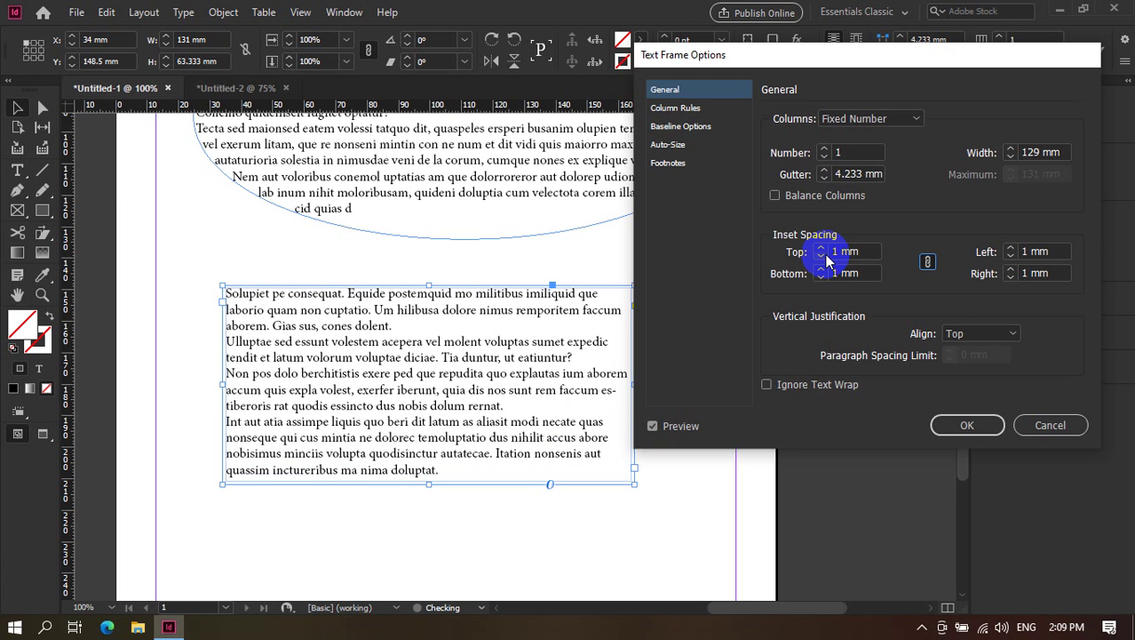
Unlink the inset values, try a top inset of 4 mm, restore it to 1 mm and relink the sides.
left_click(925, 266)
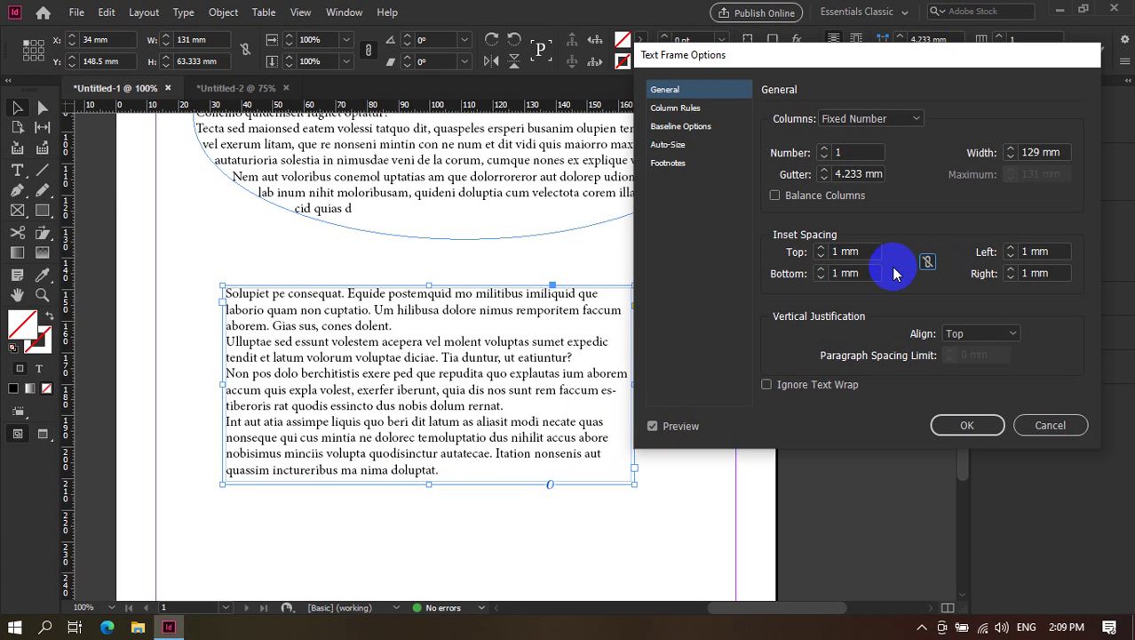
left_click(823, 251)
double_click(822, 250)
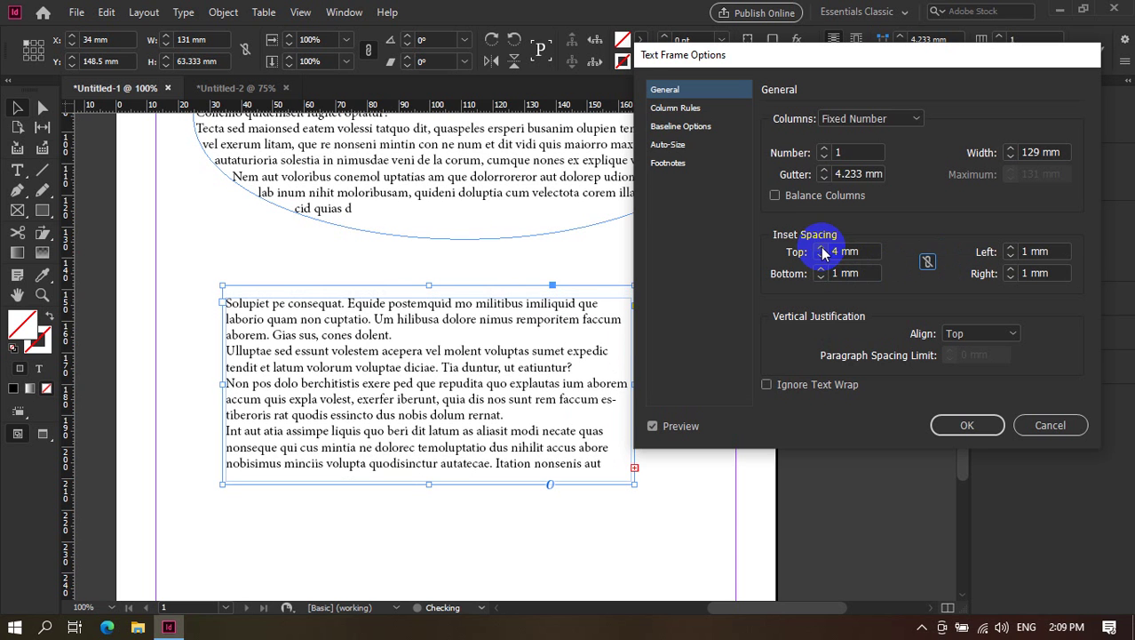
left_click(823, 251)
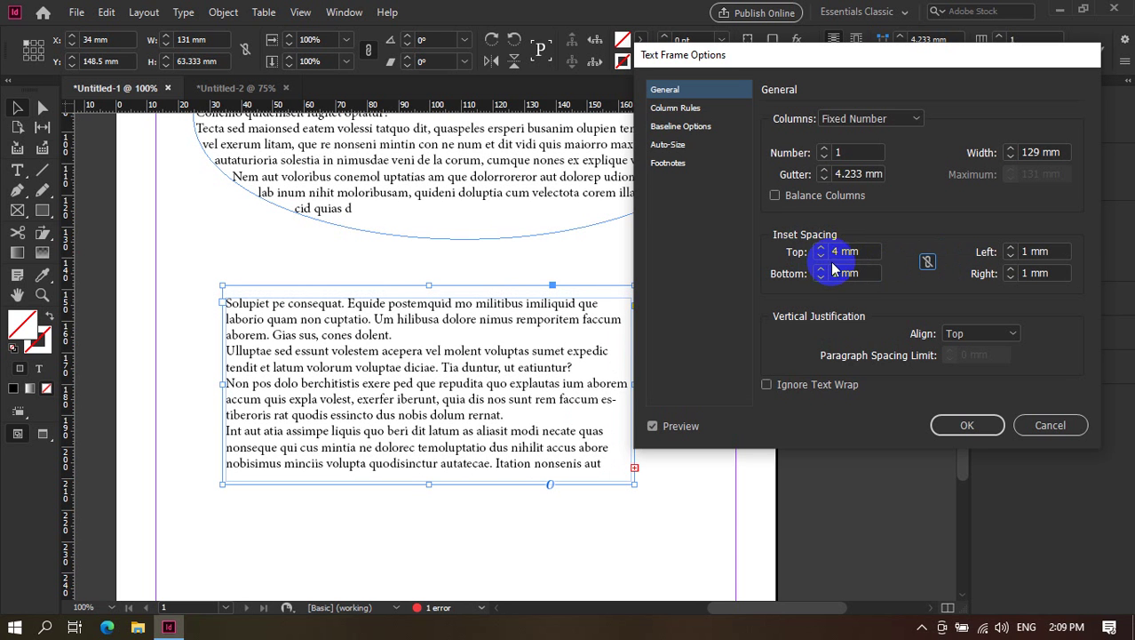
left_click(823, 255)
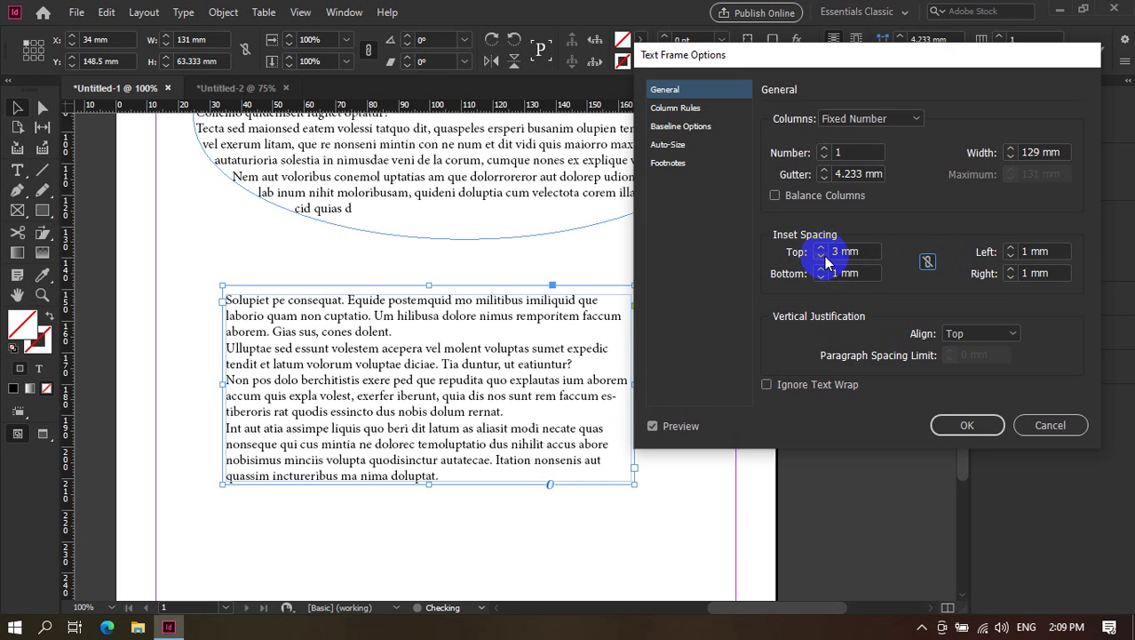
left_click(823, 255)
left_click(823, 255)
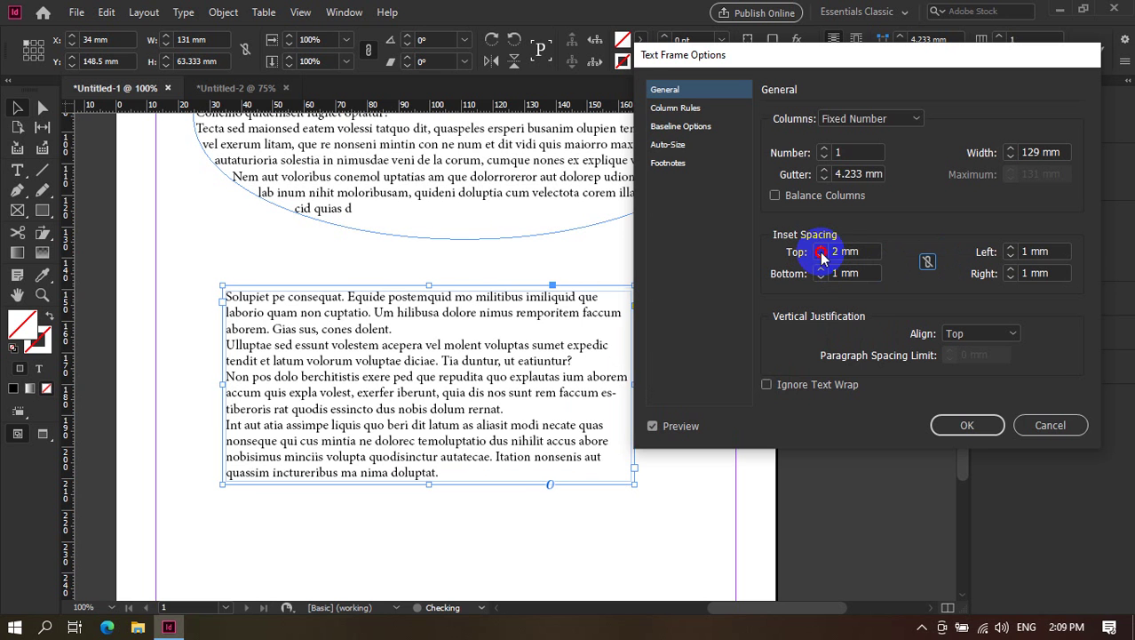
left_click(822, 255)
left_click(927, 260)
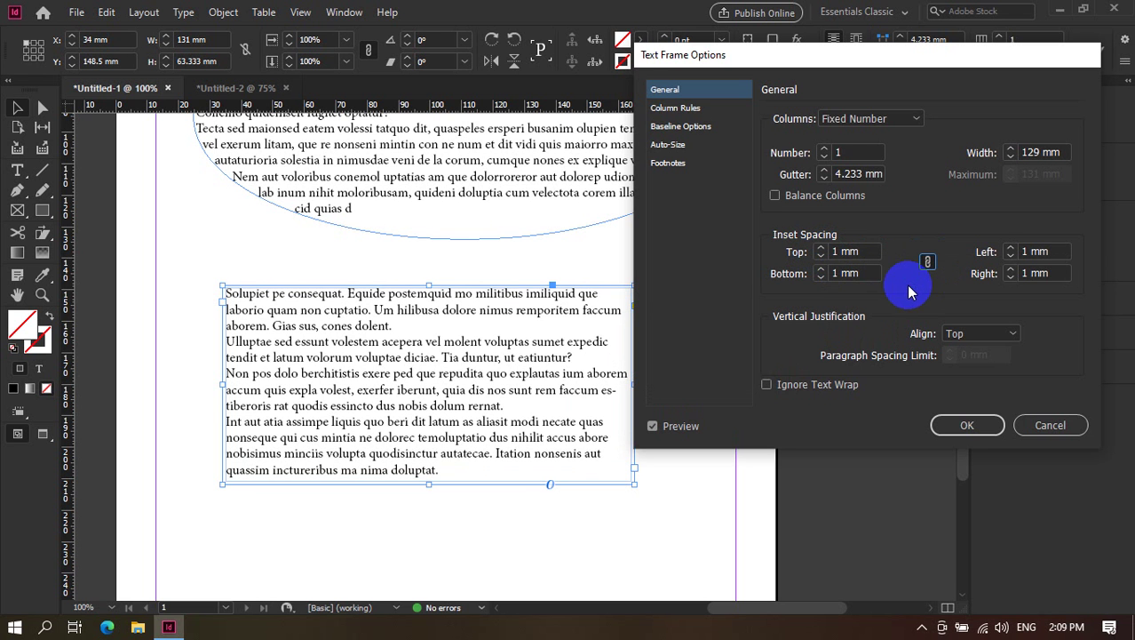
Divide the rectangular text frame into two columns, and increase the column count to 3.
left_click(825, 149)
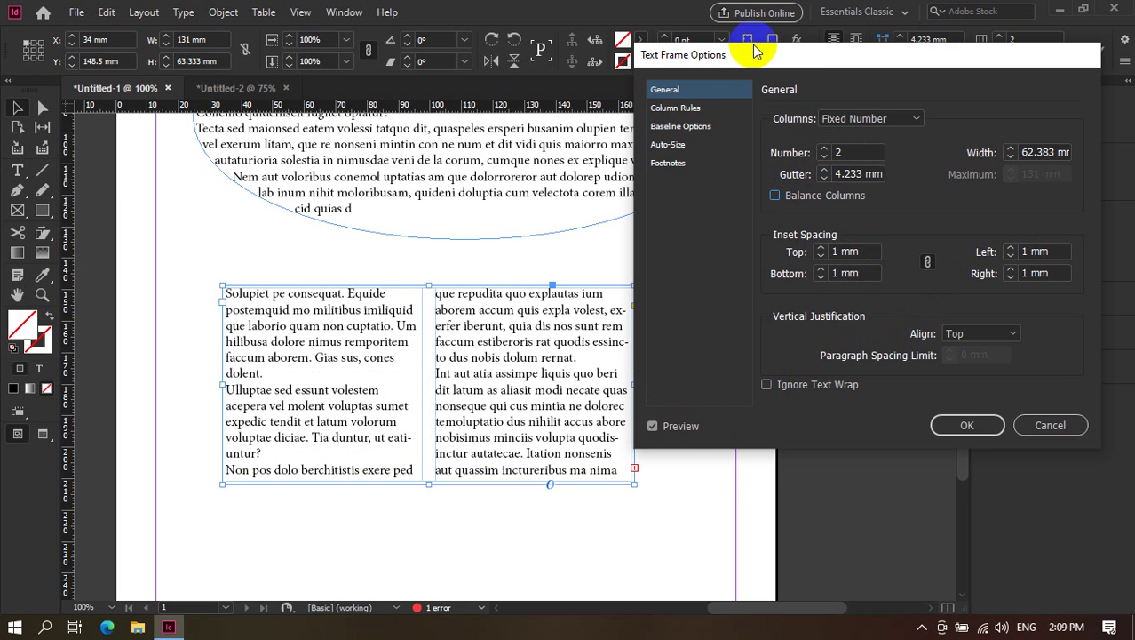
left_click_drag(763, 55, 794, 94)
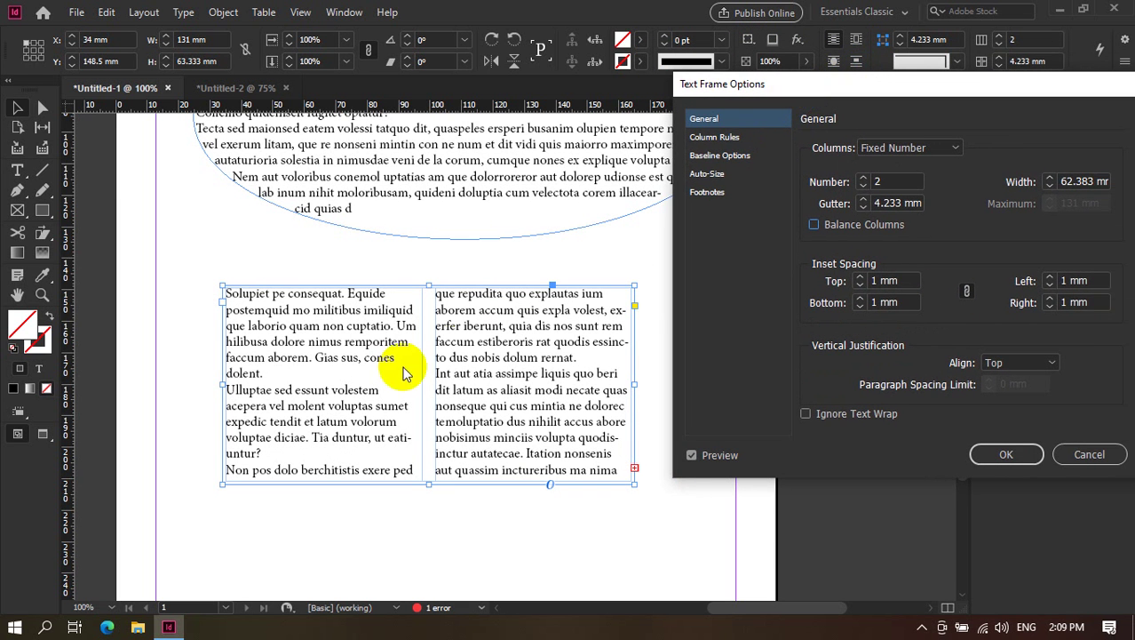
left_click(863, 179)
left_click(875, 183)
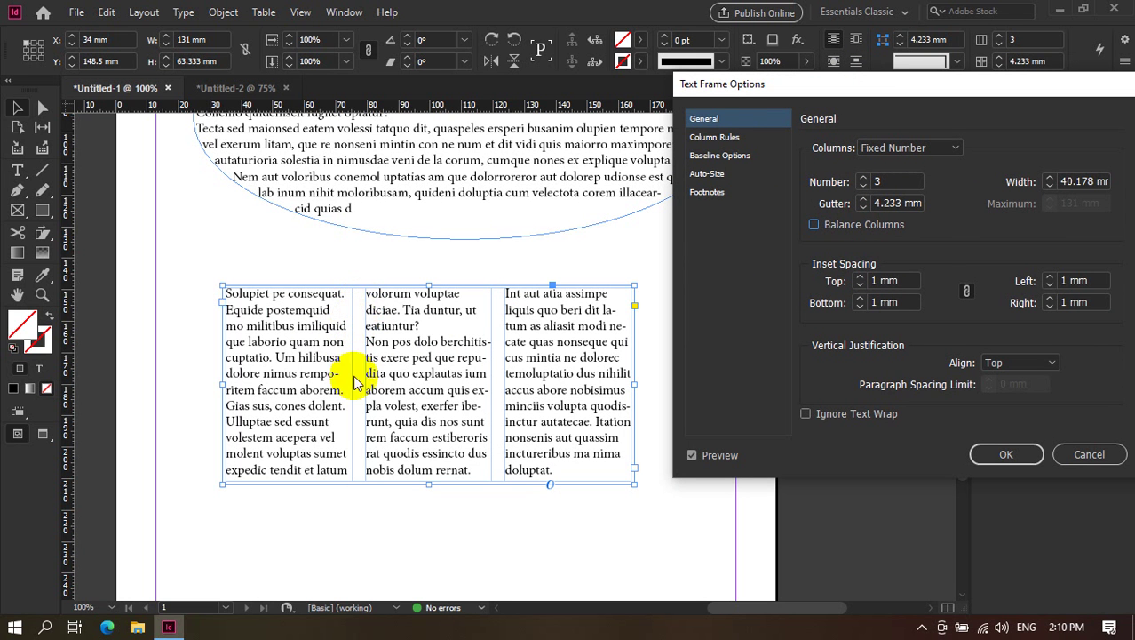
Try a 1 mm gutter between the three columns, and widen the gutter to 23 mm.
left_click(864, 207)
left_click(864, 207)
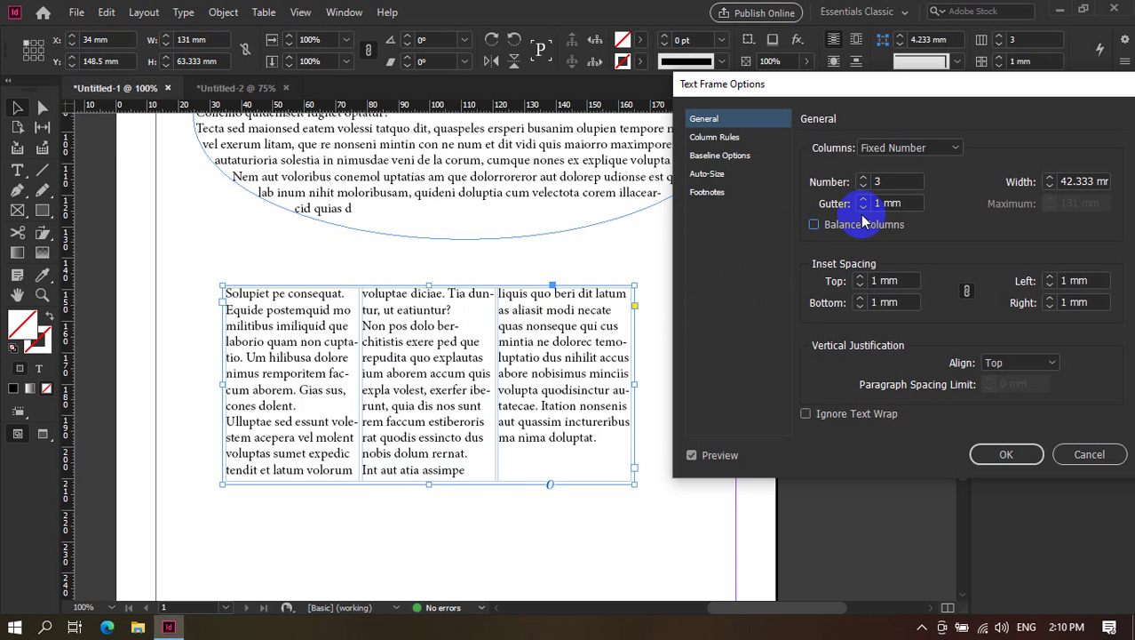
left_click(863, 199)
left_click(863, 199)
left_click(863, 199)
left_click(864, 199)
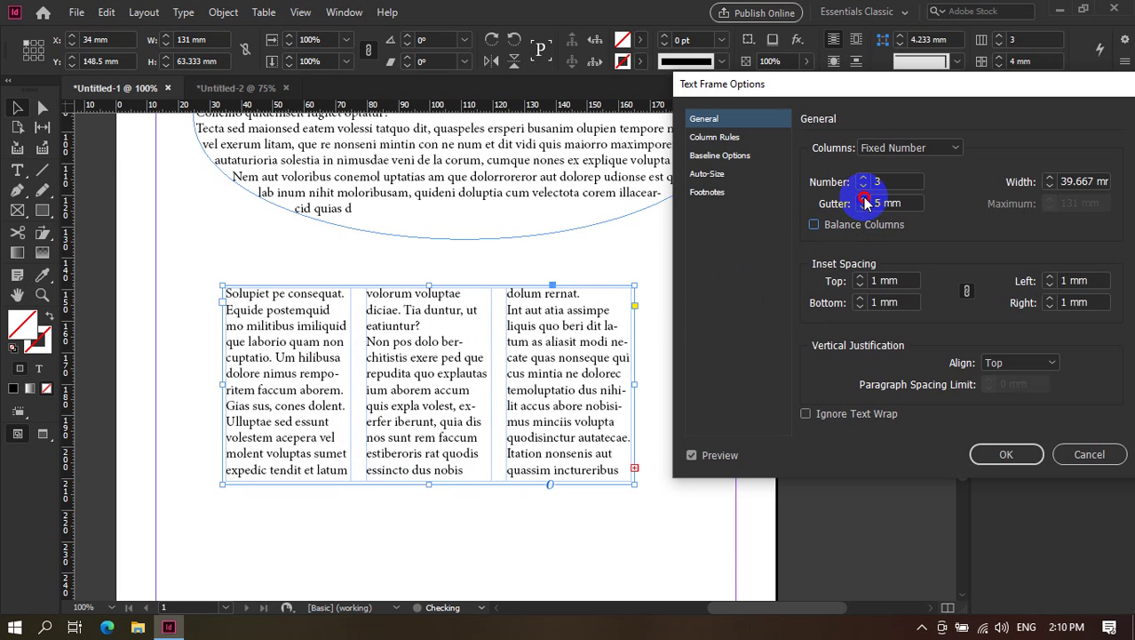
left_click(864, 199)
left_click(863, 199)
left_click(863, 199)
left_click(864, 199)
left_click(864, 199)
left_click(863, 199)
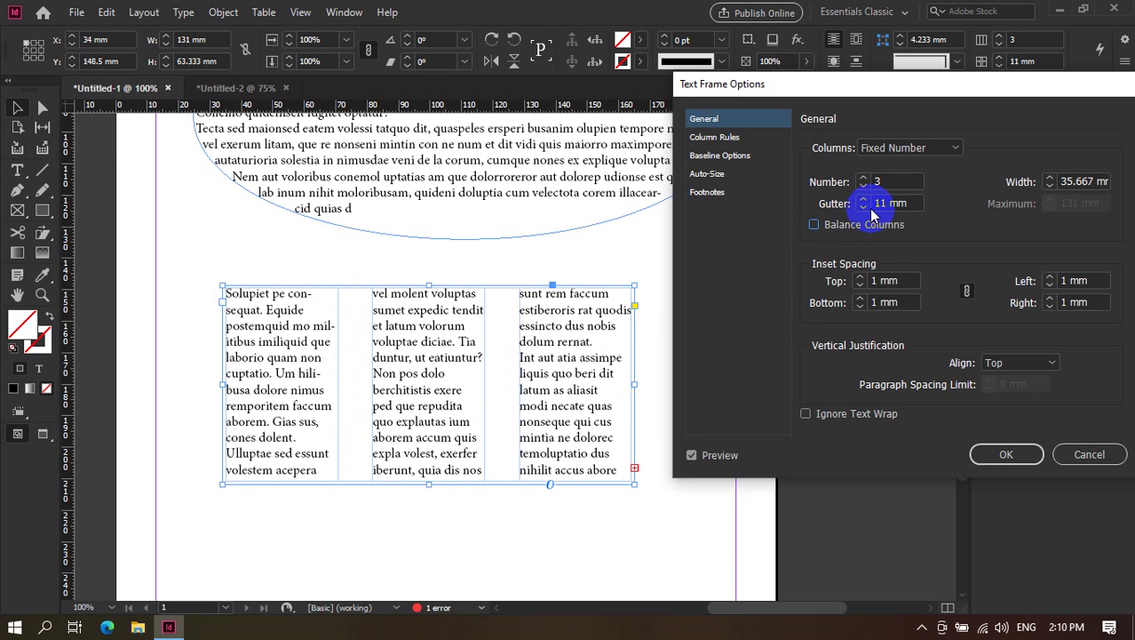
left_click(866, 199)
left_click(866, 200)
left_click(866, 200)
left_click(865, 200)
left_click(865, 200)
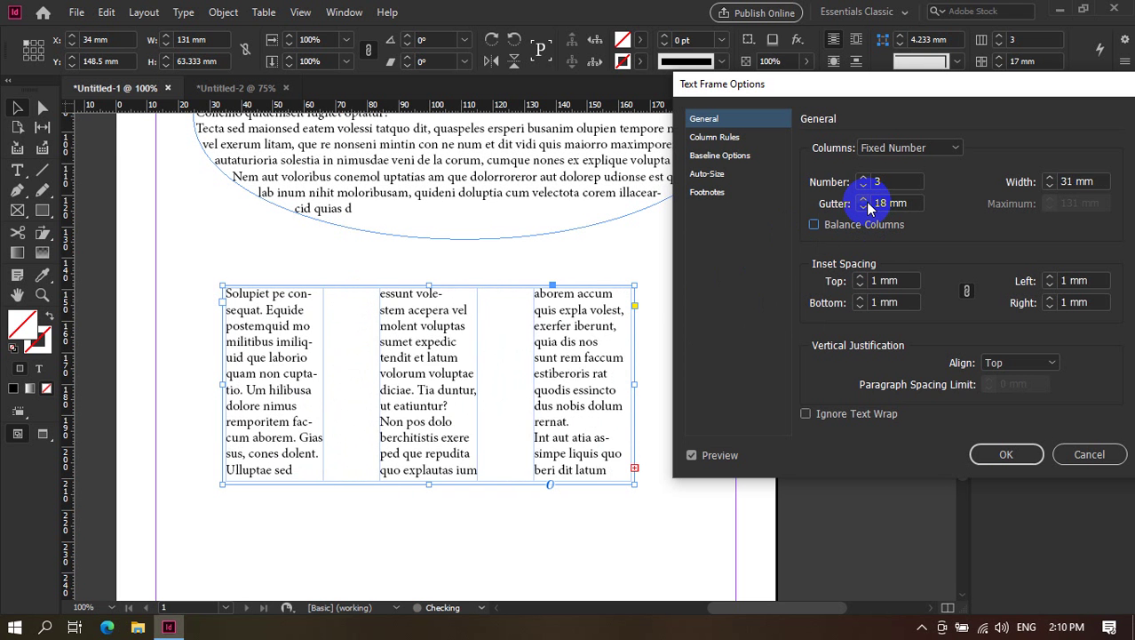
left_click(866, 200)
left_click(866, 200)
left_click(865, 200)
left_click(866, 200)
left_click(864, 199)
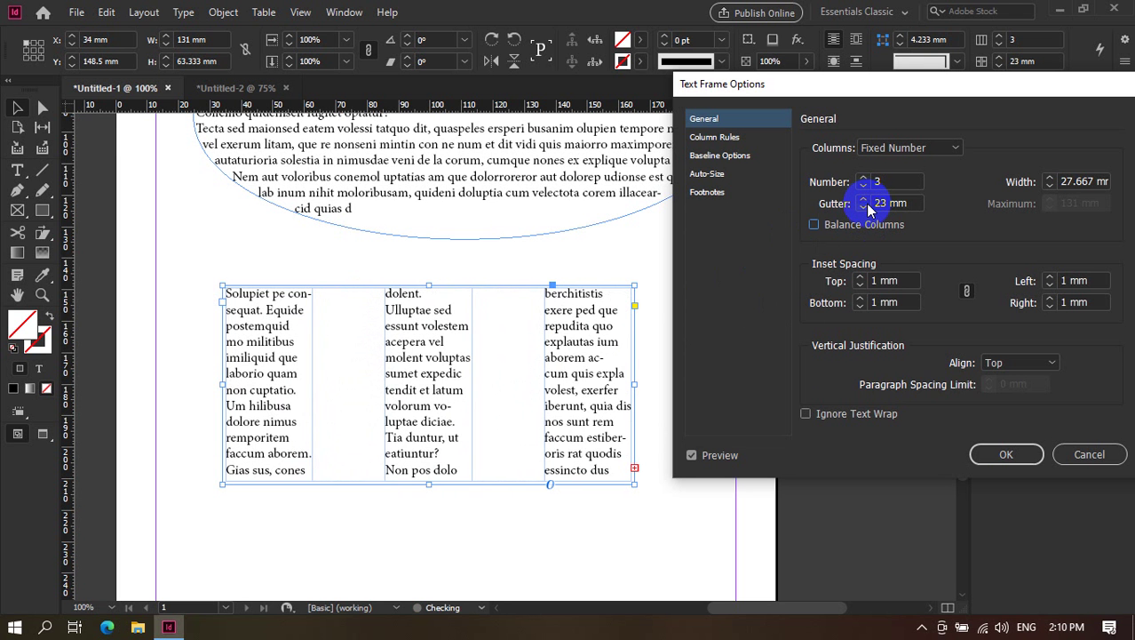
Reduce the gutter between the columns to 2 mm.
left_click(864, 208)
left_click(864, 208)
left_click(863, 208)
left_click(864, 208)
left_click(863, 208)
left_click(863, 208)
left_click(863, 207)
left_click(864, 207)
left_click(865, 207)
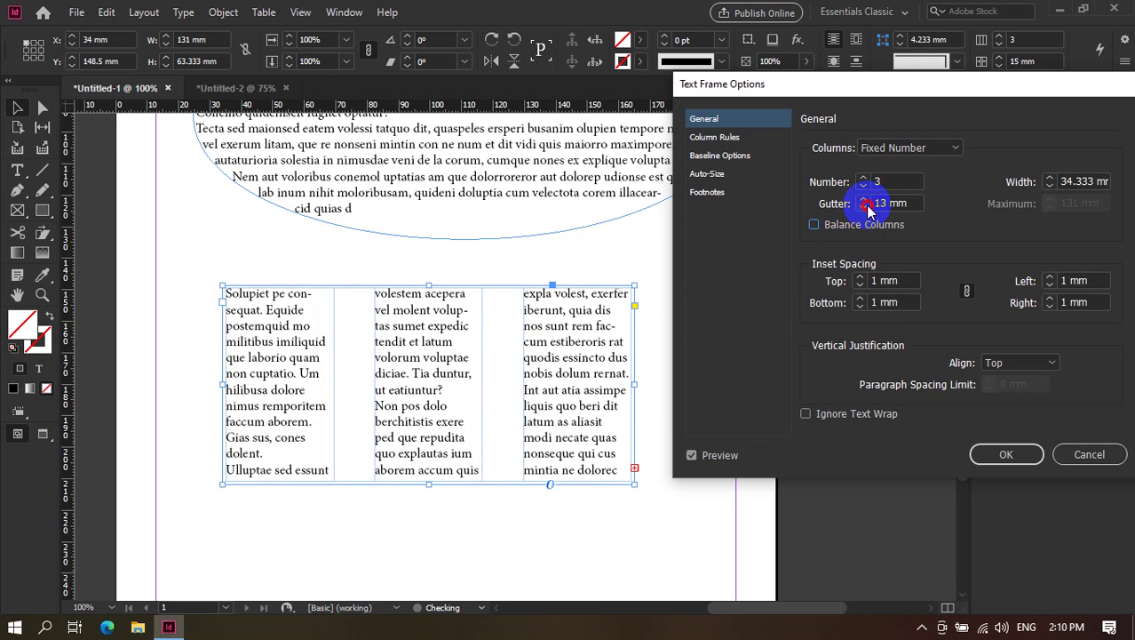
left_click(864, 207)
left_click(865, 207)
left_click(864, 207)
left_click(865, 207)
left_click(864, 207)
left_click(865, 207)
left_click(865, 208)
left_click(865, 208)
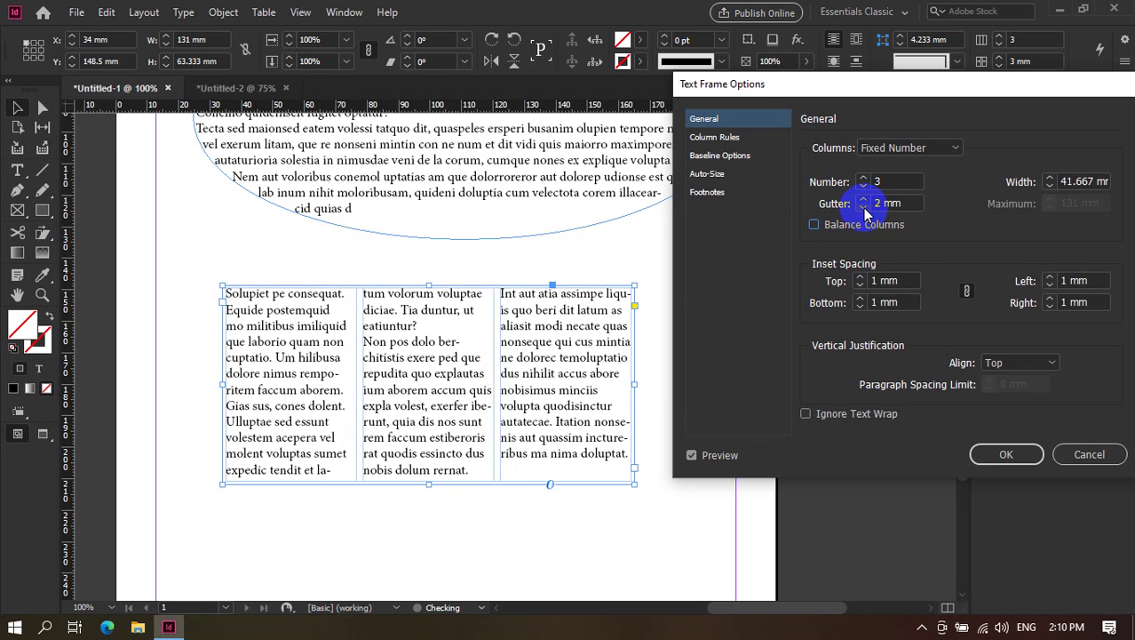
Increase the number of columns in the text frame to 6.
left_click(864, 179)
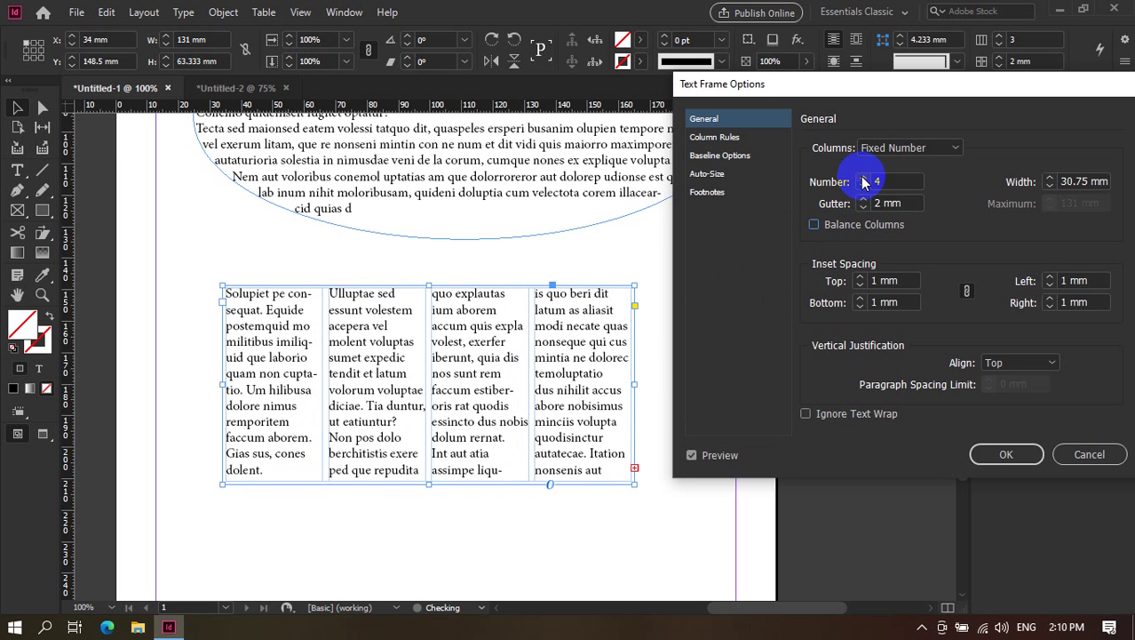
left_click(864, 178)
left_click(864, 178)
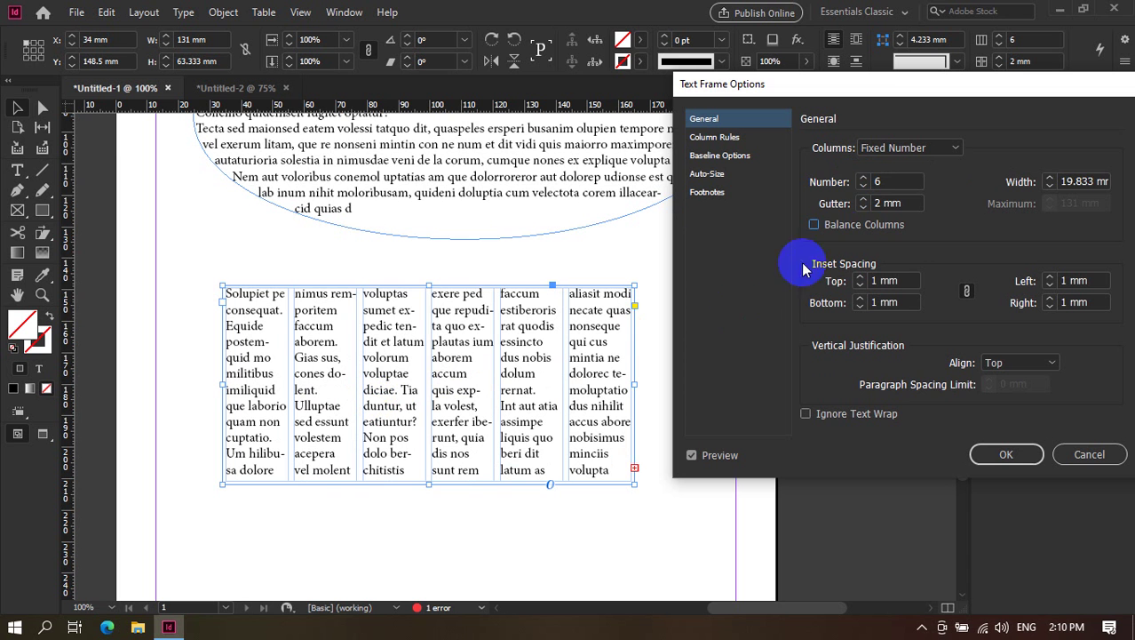
Reduce the number of columns in the text frame to 2.
left_click(864, 187)
left_click(864, 187)
left_click(863, 187)
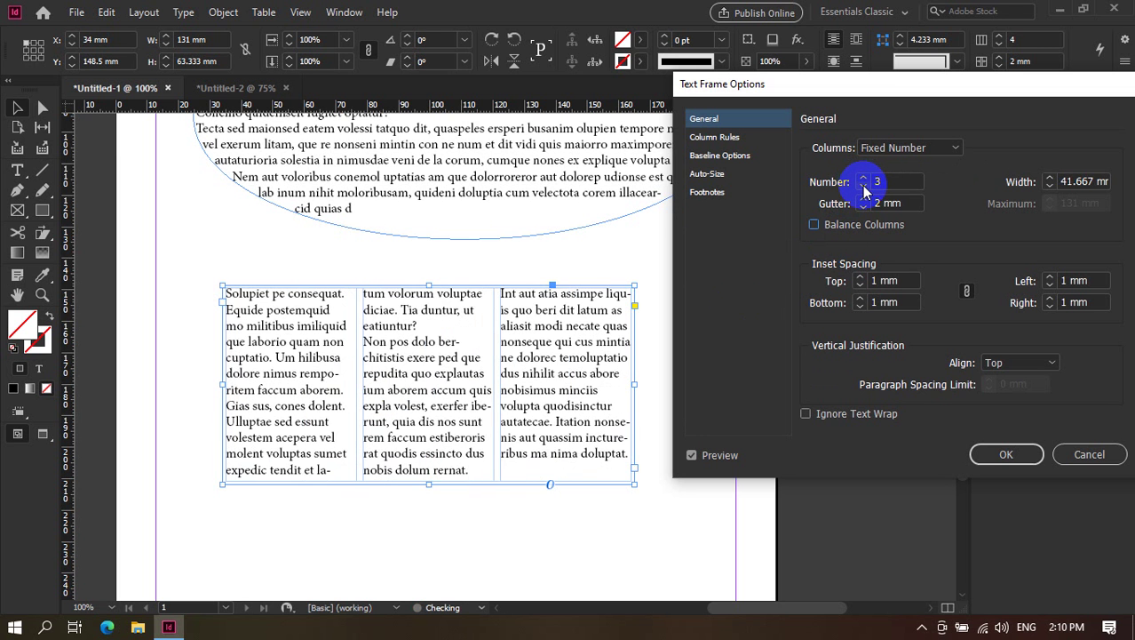
left_click(863, 188)
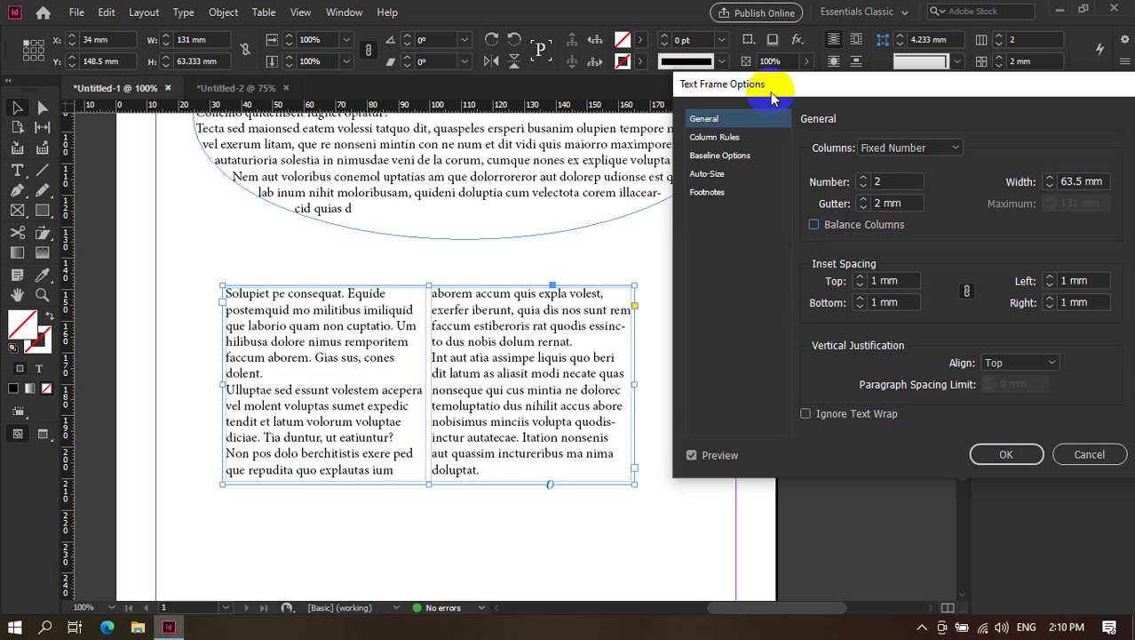
Move the dialog aside and set the text frame's vertical justification alignment to Justify.
left_click_drag(768, 90, 719, 32)
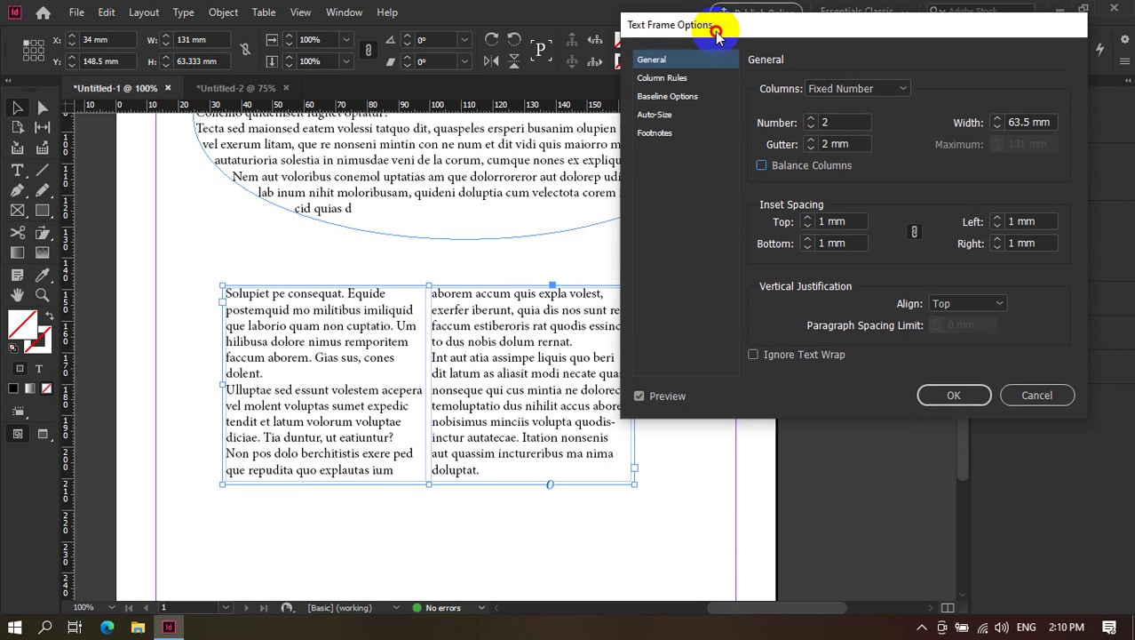
left_click(839, 355)
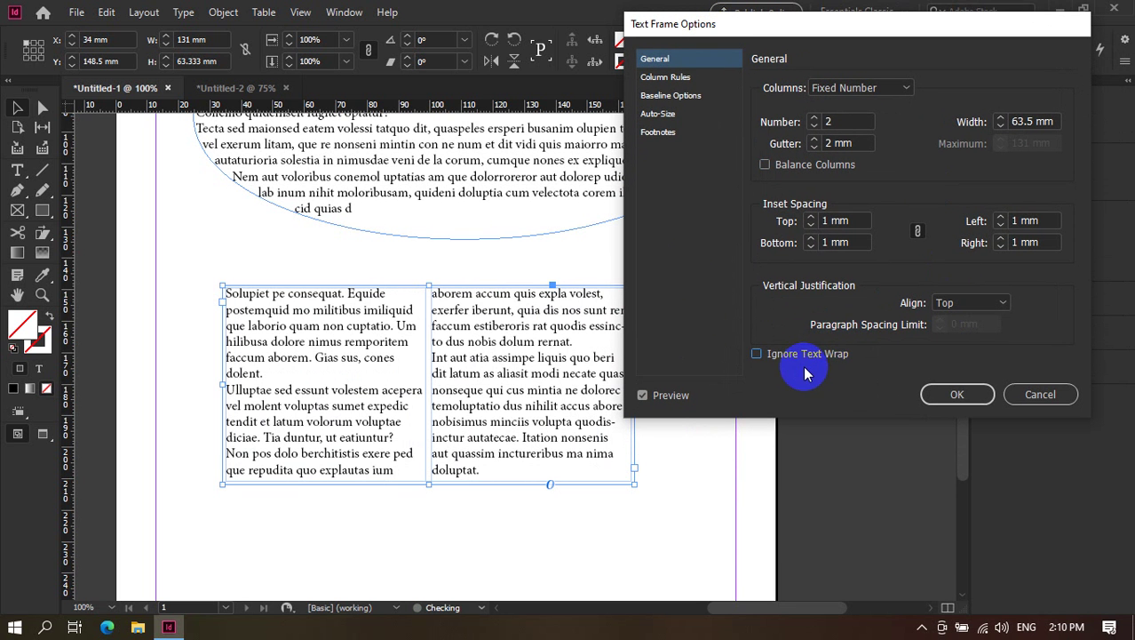
left_click(945, 303)
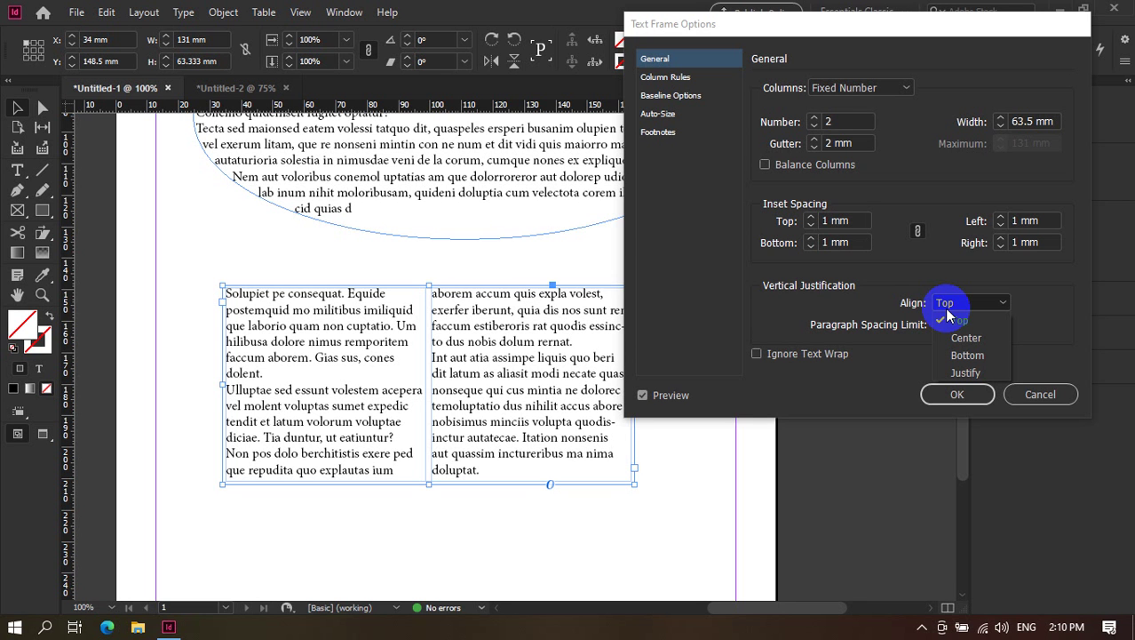
left_click(985, 373)
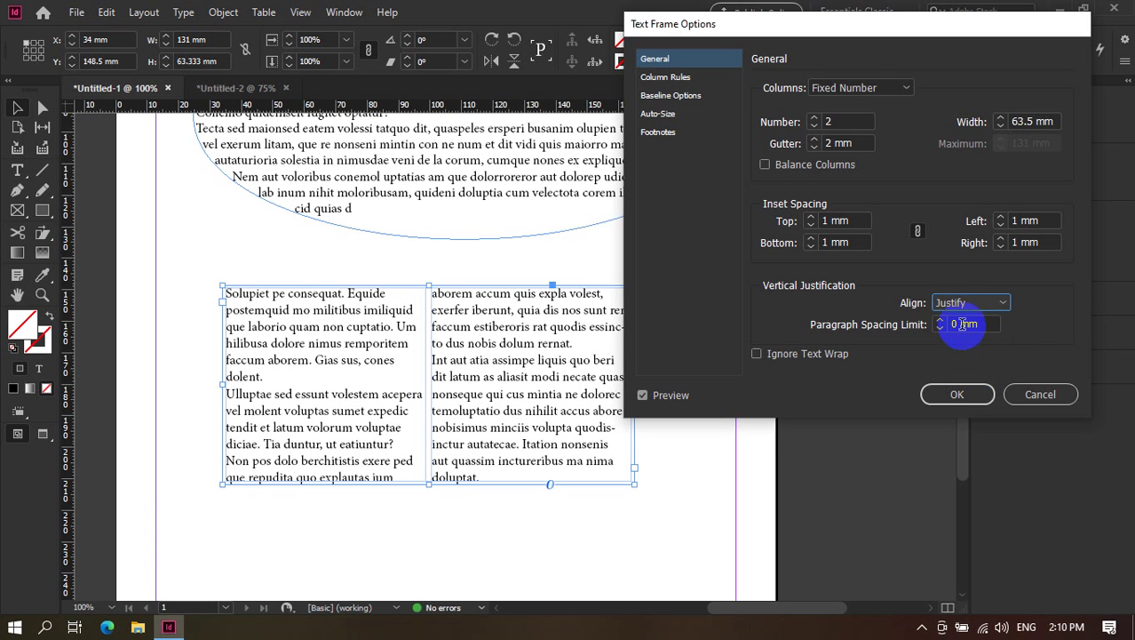
Try the Top and Center vertical justification alignments on the text frame.
left_click(960, 307)
left_click(959, 320)
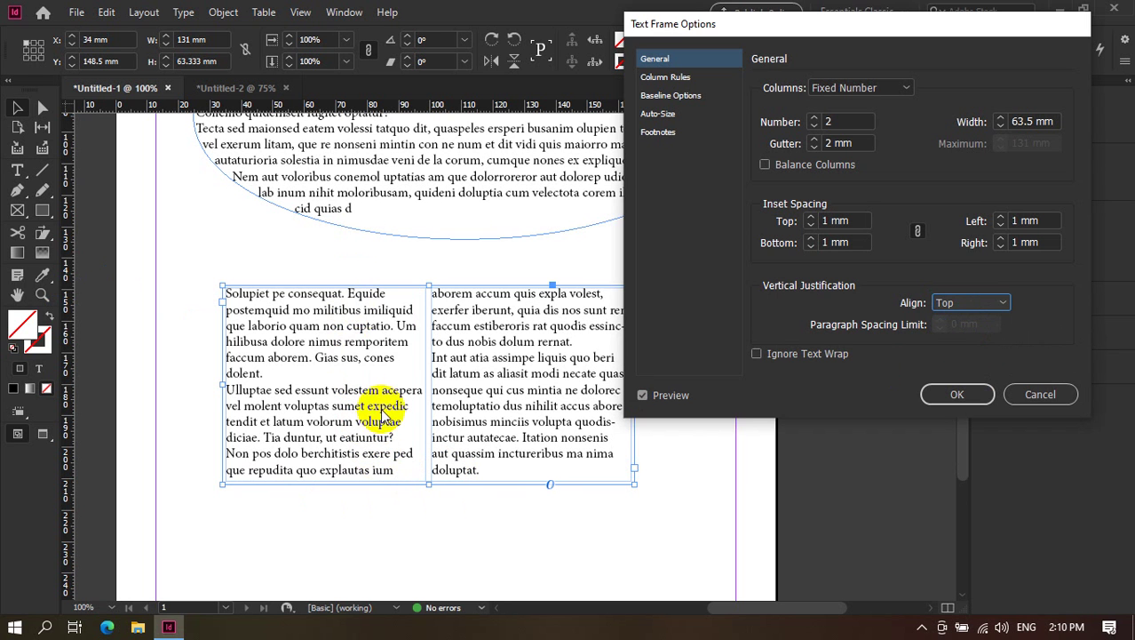
left_click(945, 305)
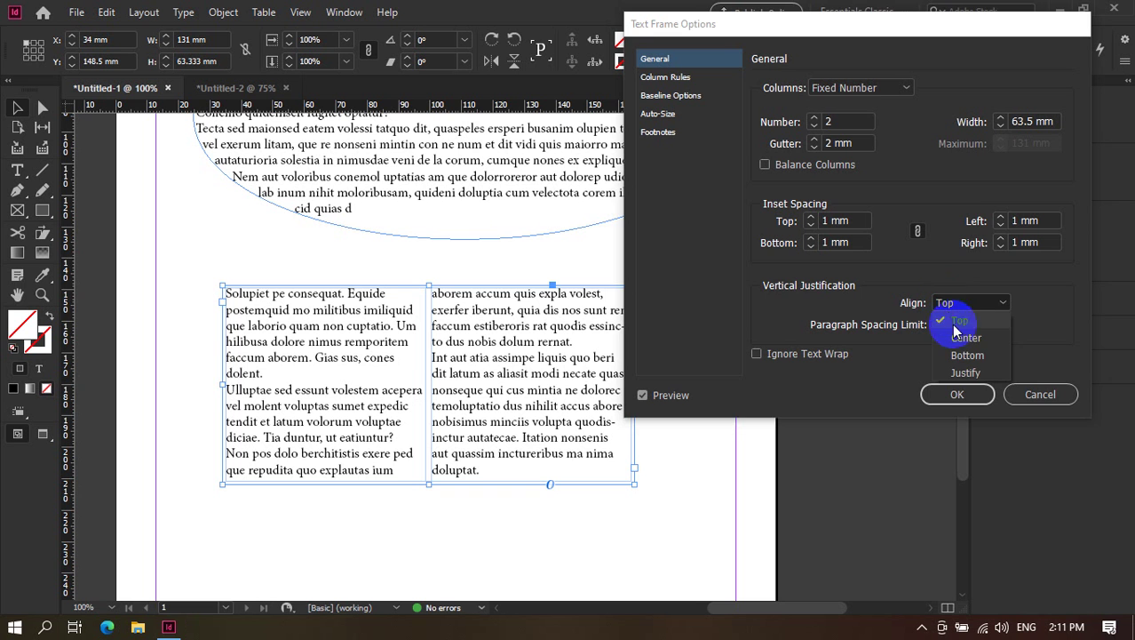
left_click(959, 336)
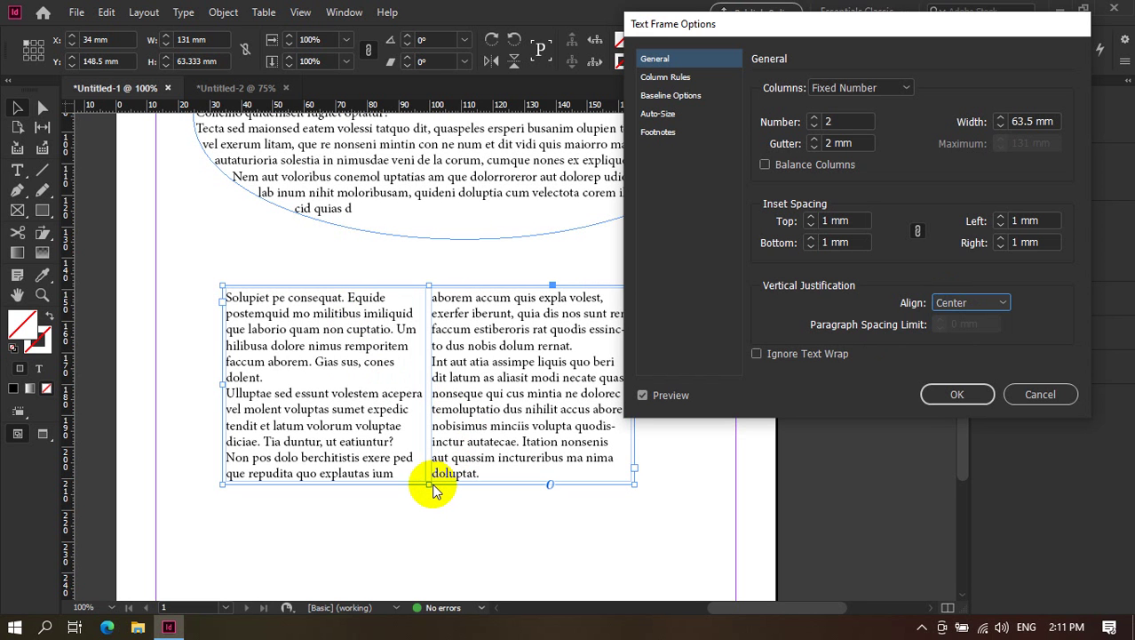
Try the Bottom vertical justification alignment on the text frame and return it to Justify.
left_click(939, 304)
left_click(943, 350)
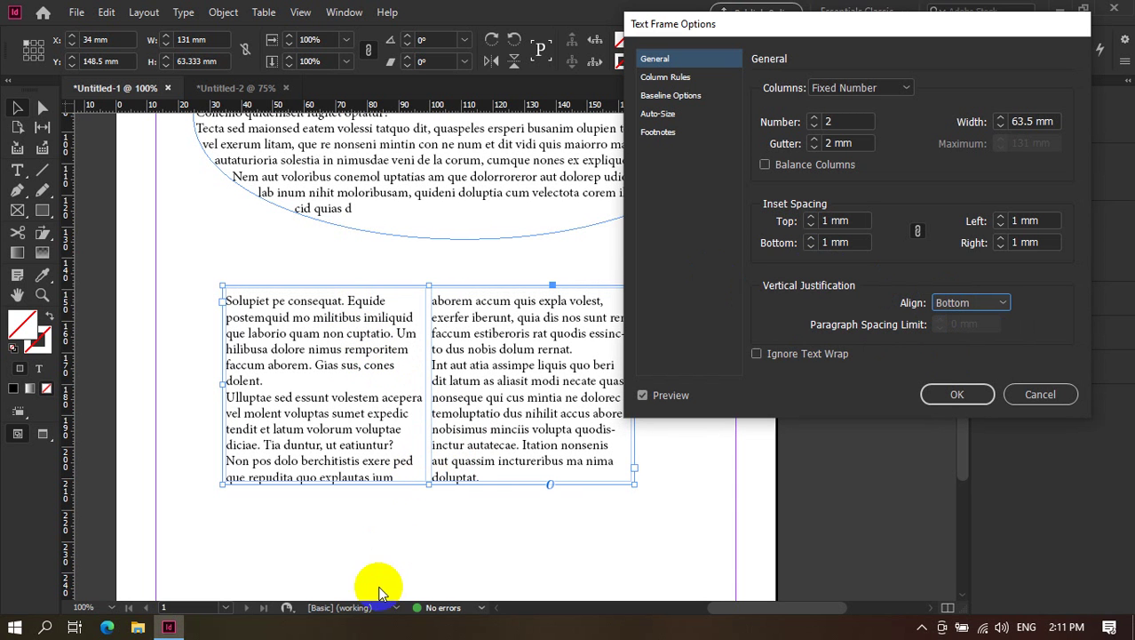
left_click(973, 302)
left_click(977, 378)
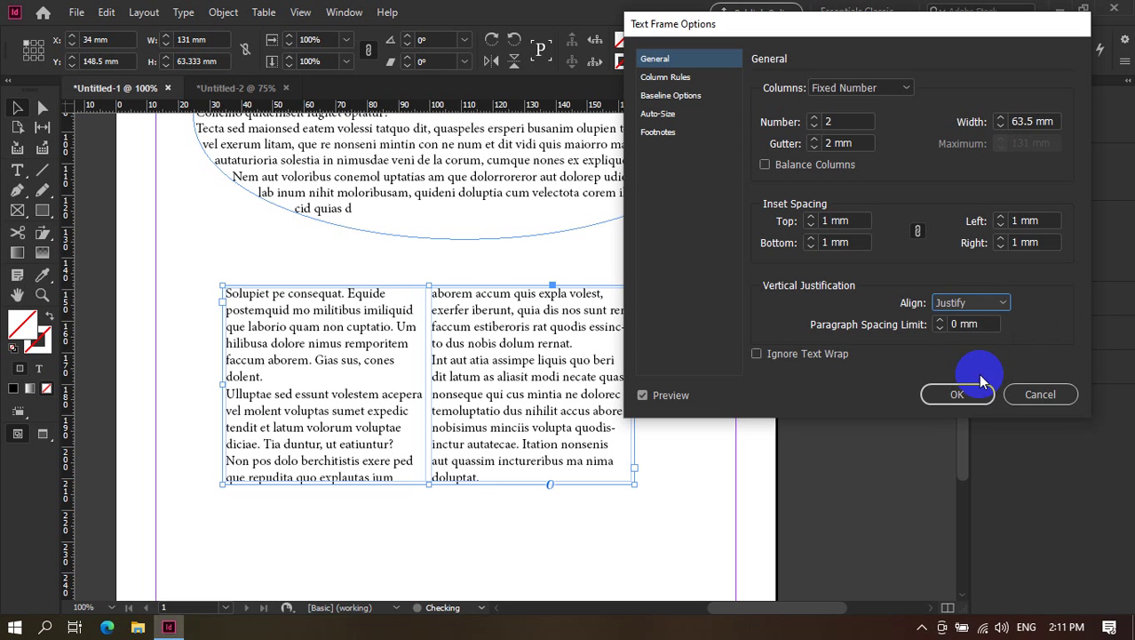
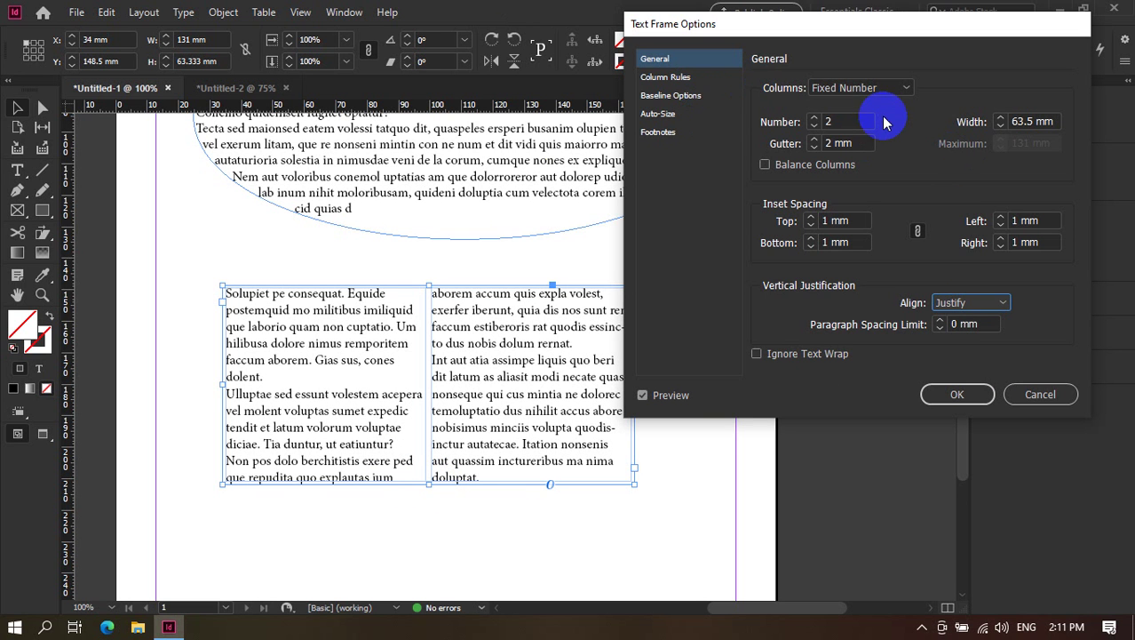
Switch the text frame's columns to Fixed Width and raise their number to 5.
left_click(876, 88)
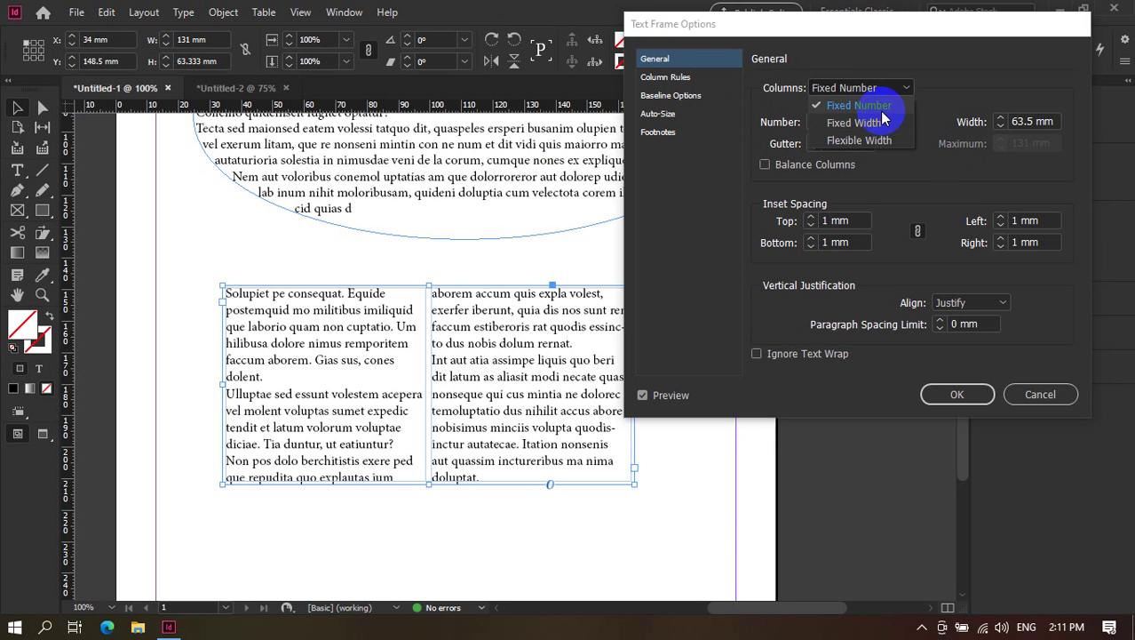
left_click(882, 123)
left_click(879, 93)
left_click(880, 122)
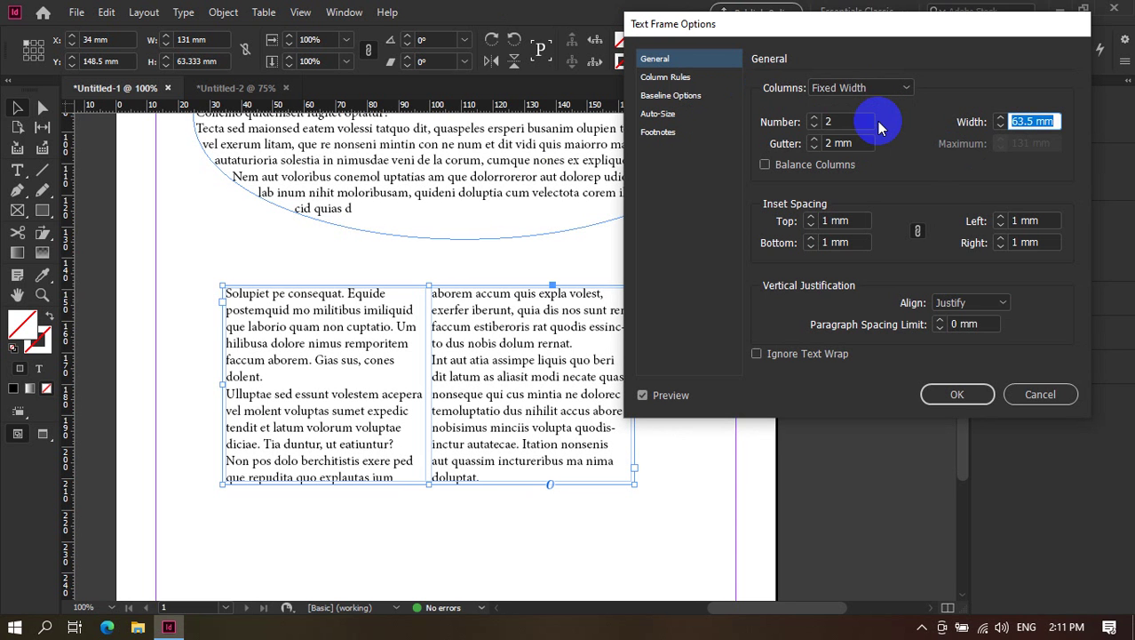
left_click(814, 117)
left_click(815, 118)
left_click(814, 117)
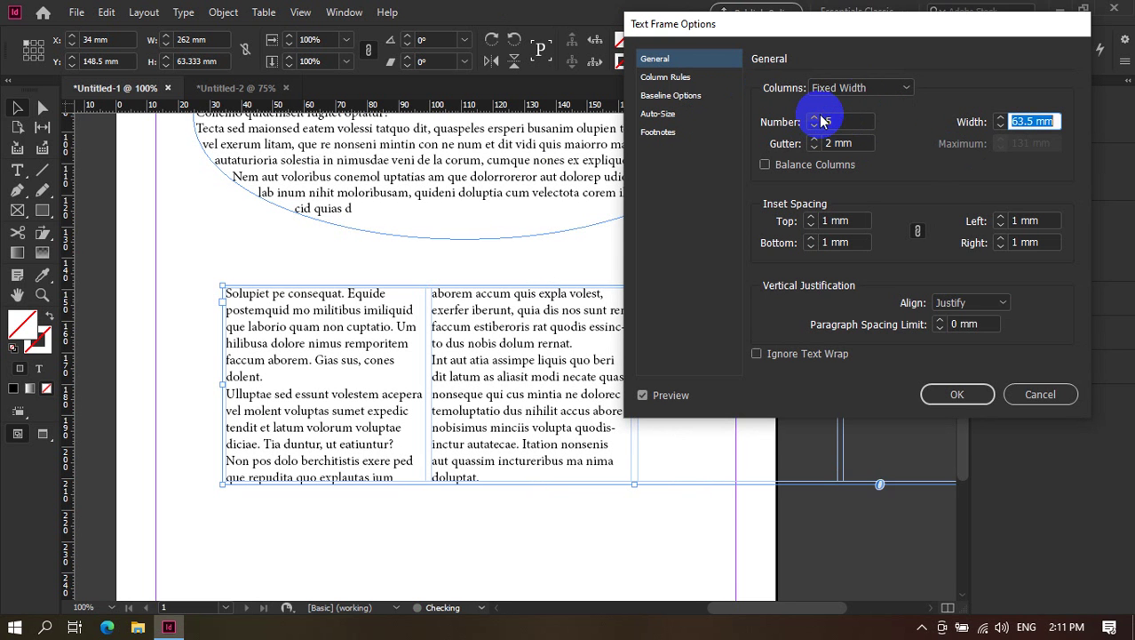
Reduce the number of fixed-width columns back to 2.
left_click(815, 126)
left_click(815, 126)
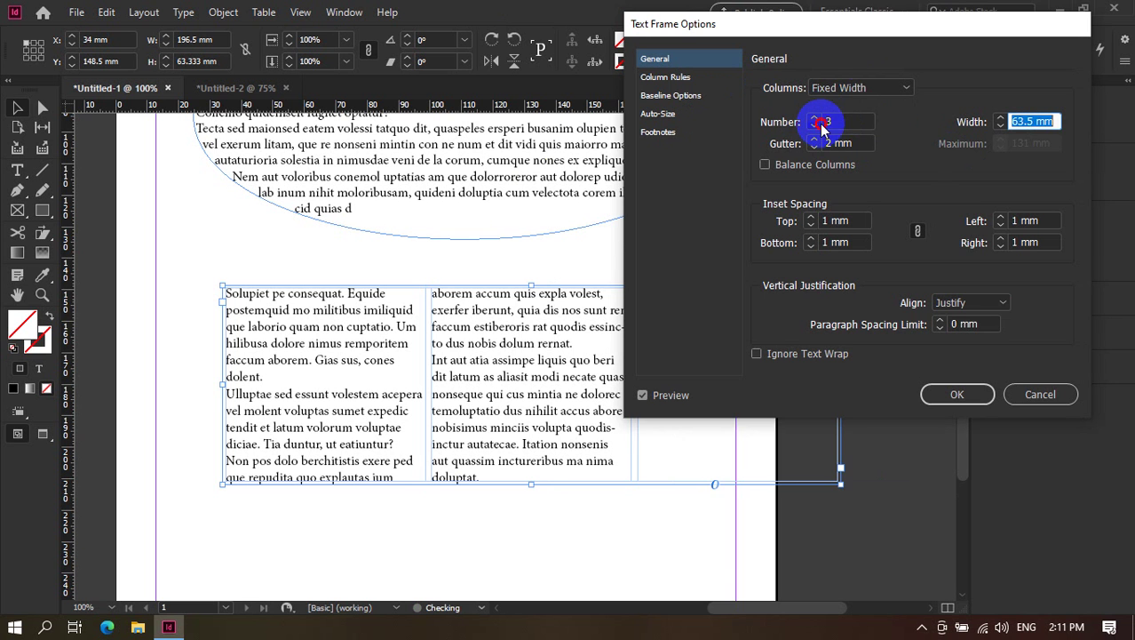
left_click(815, 126)
Switch the columns to Flexible Width and move the dialog around to inspect the text frame.
left_click(826, 88)
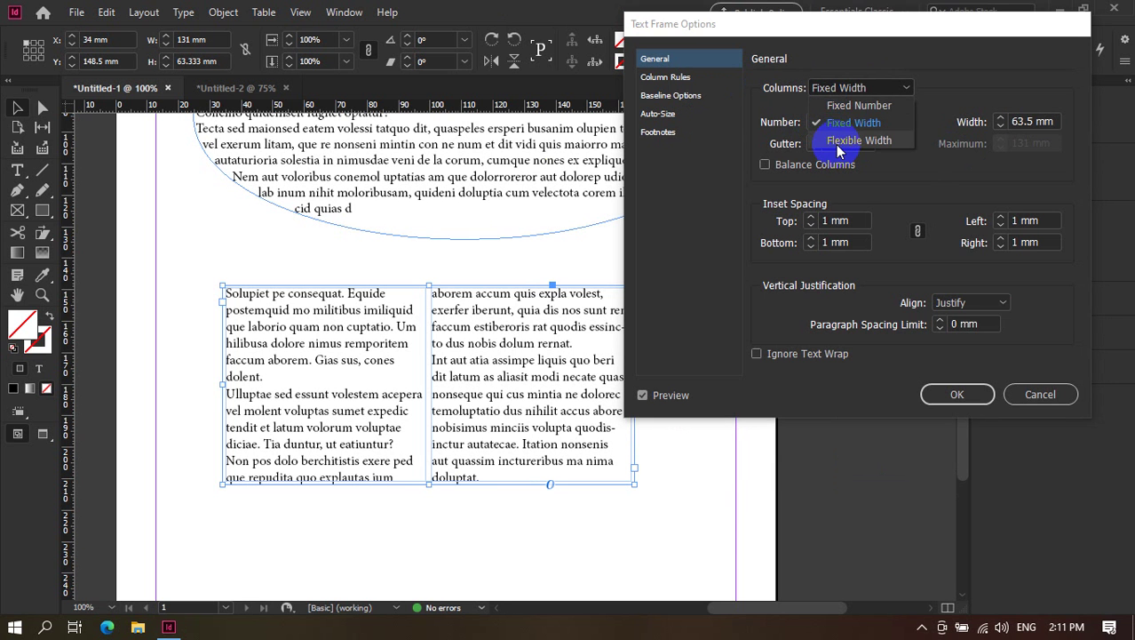
left_click(858, 141)
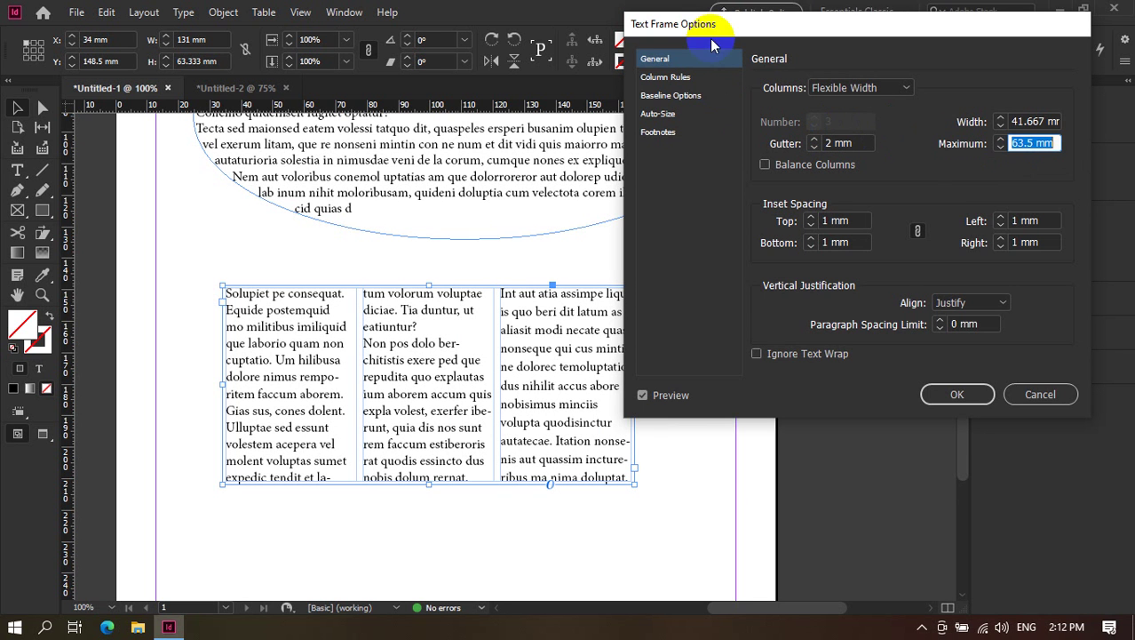
left_click_drag(712, 34, 811, 71)
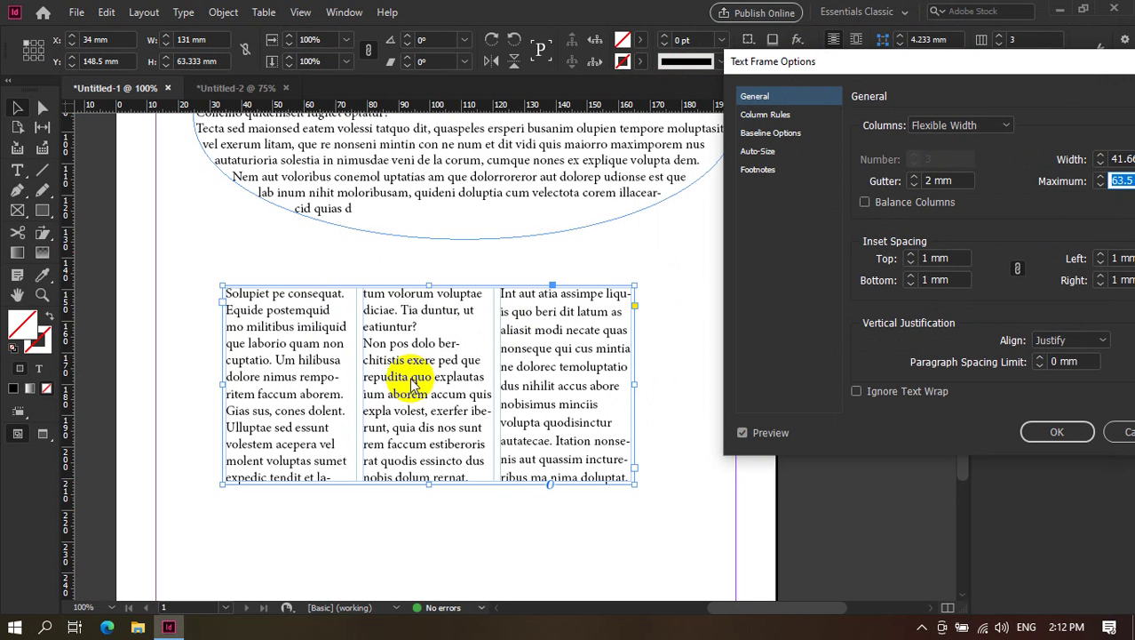
left_click_drag(838, 60, 696, 67)
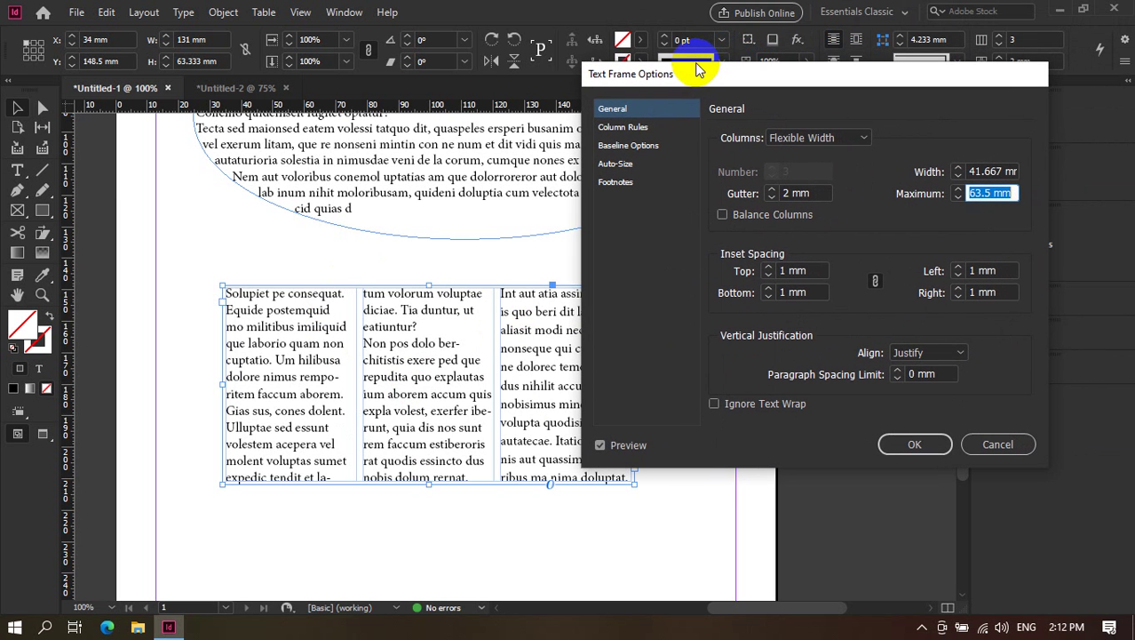
Vary the maximum width of the flexible columns up and down, ending at 57 mm.
left_click(963, 190)
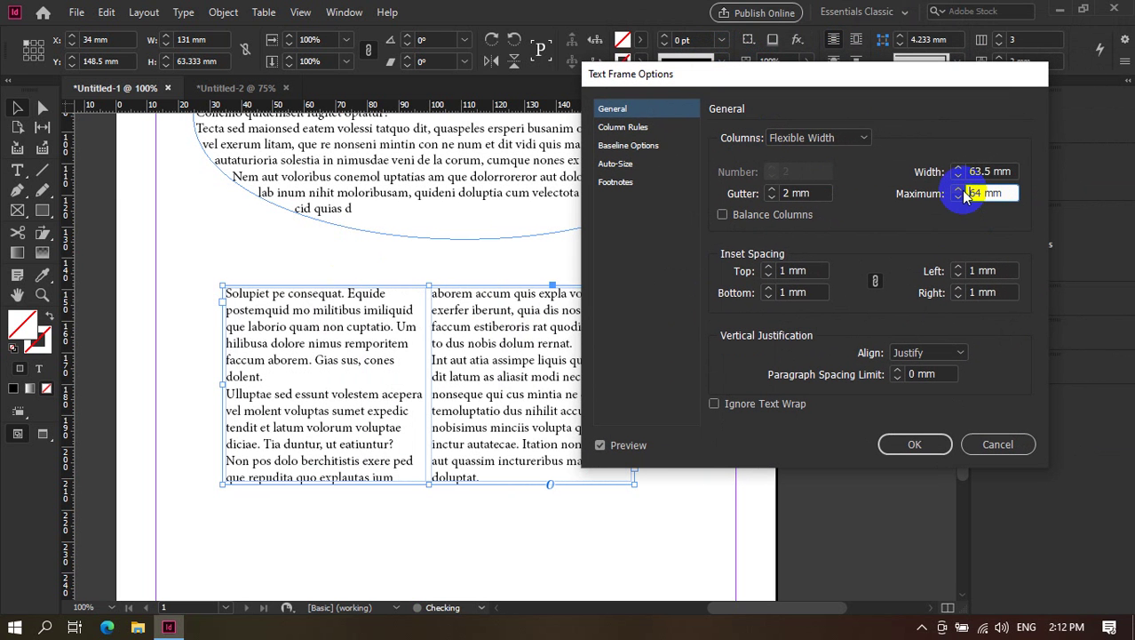
left_click(961, 190)
left_click(959, 199)
left_click(959, 199)
left_click(960, 199)
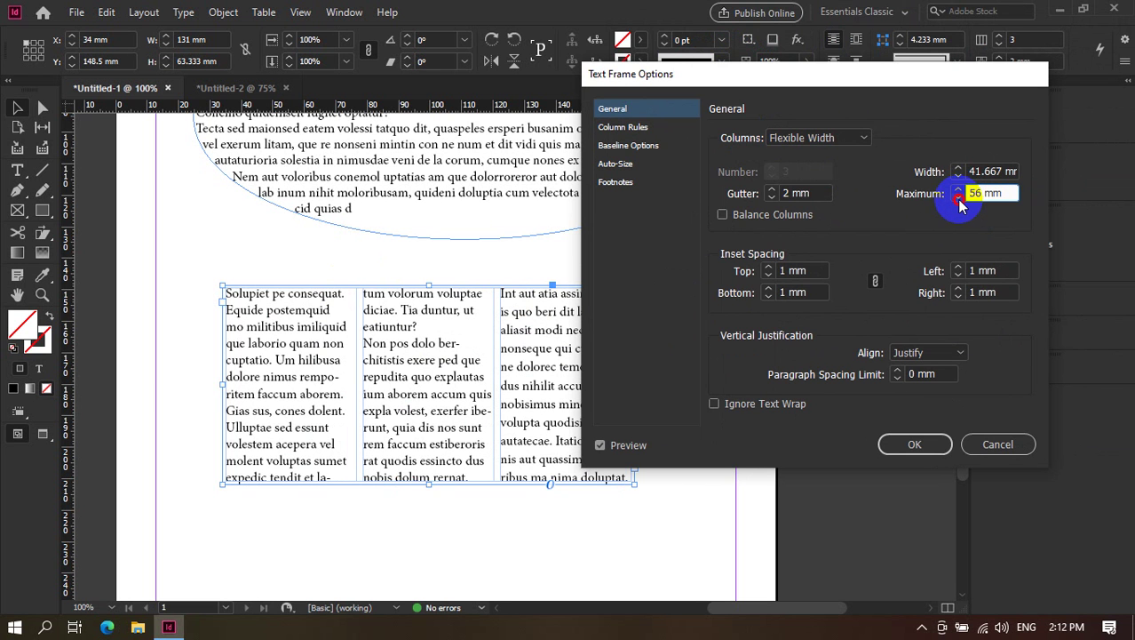
left_click(957, 190)
left_click(957, 190)
Return the columns to Fixed Number and increase their number to 9.
left_click(854, 138)
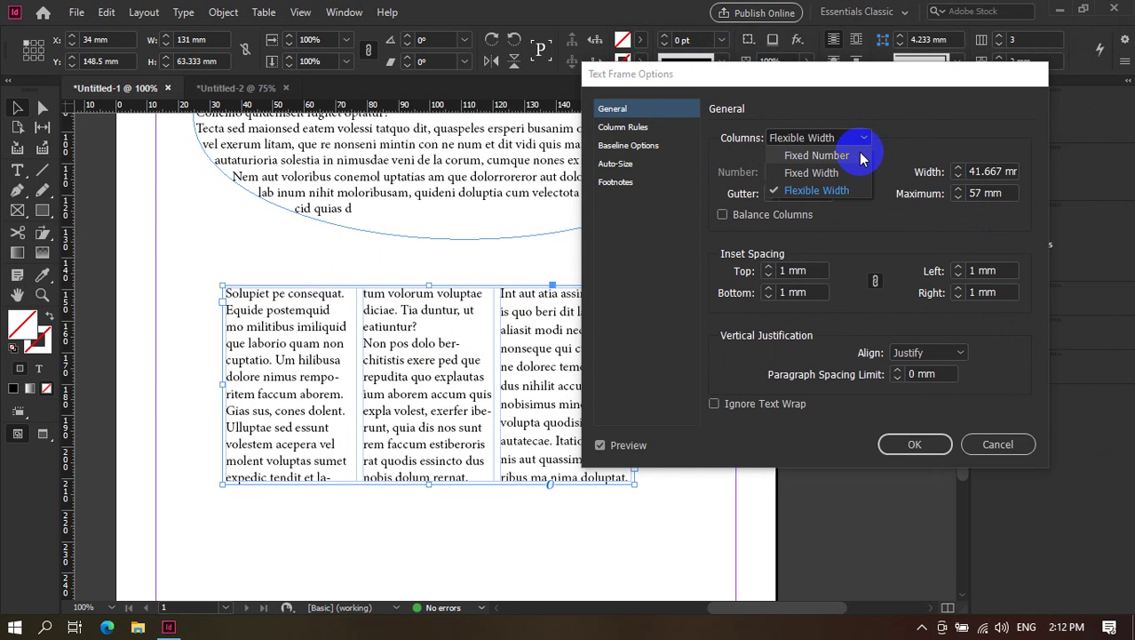
left_click(860, 158)
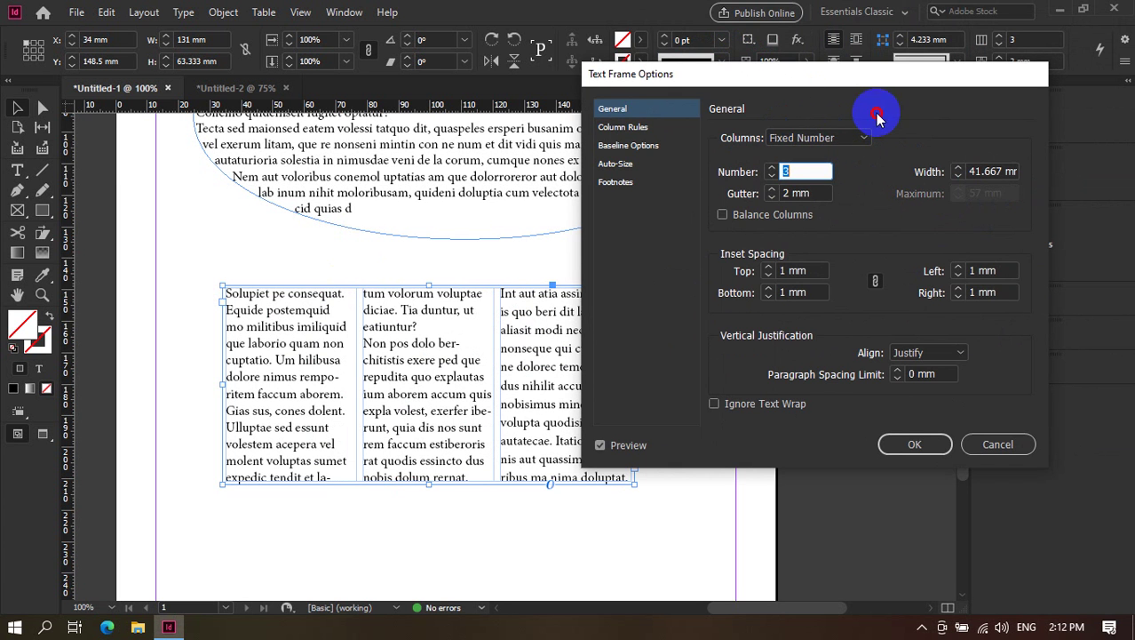
left_click_drag(826, 82, 972, 103)
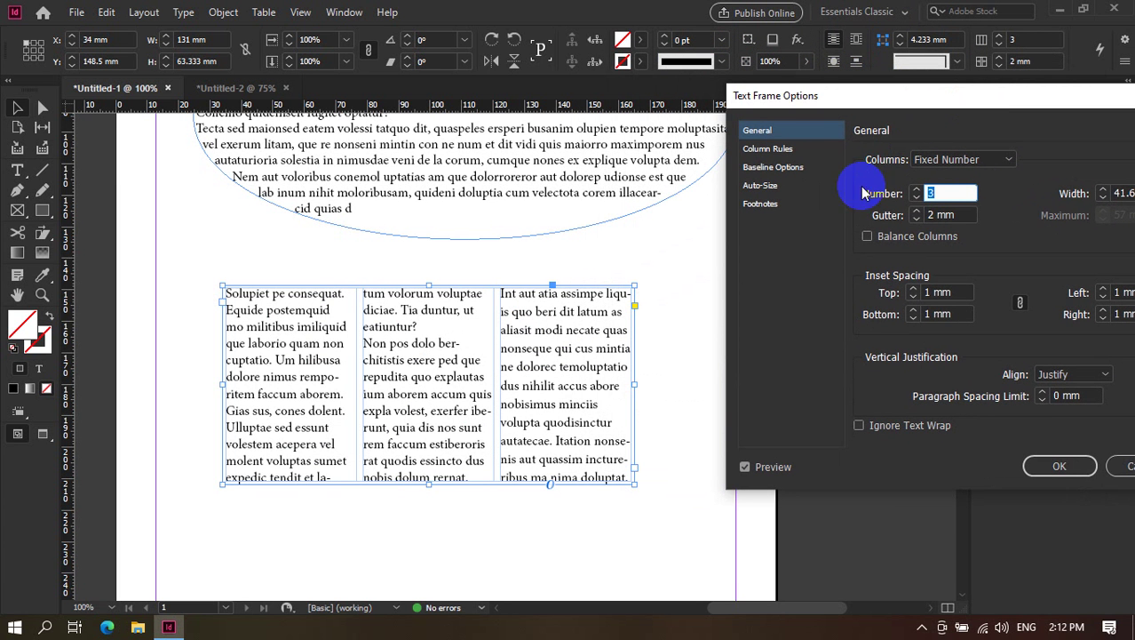
left_click(917, 190)
left_click(917, 190)
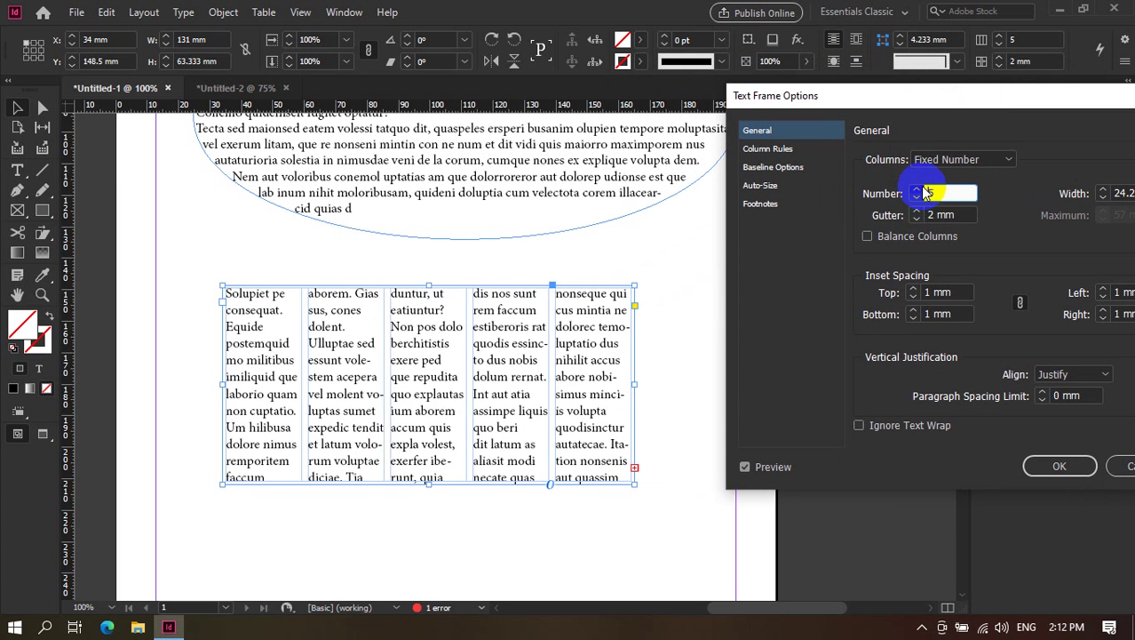
left_click(917, 190)
left_click(917, 190)
left_click(917, 190)
left_click(917, 190)
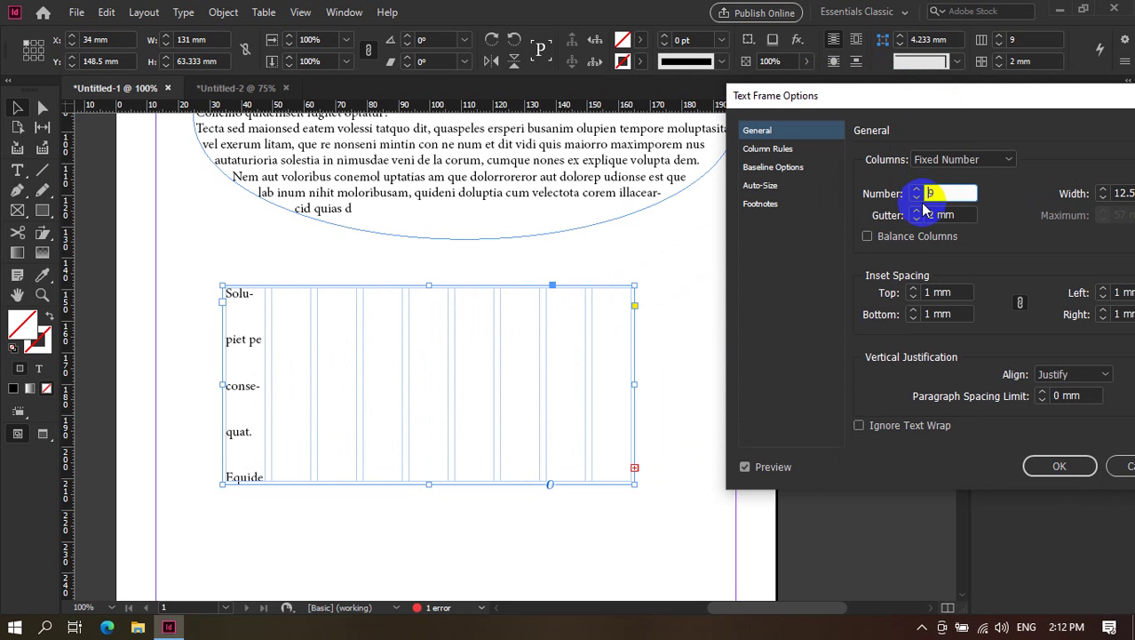
Reduce the number of columns to 2 and apply the text frame options.
left_click(917, 197)
left_click(917, 197)
left_click(917, 197)
left_click(917, 197)
left_click(916, 197)
left_click(917, 197)
left_click(917, 196)
left_click(917, 196)
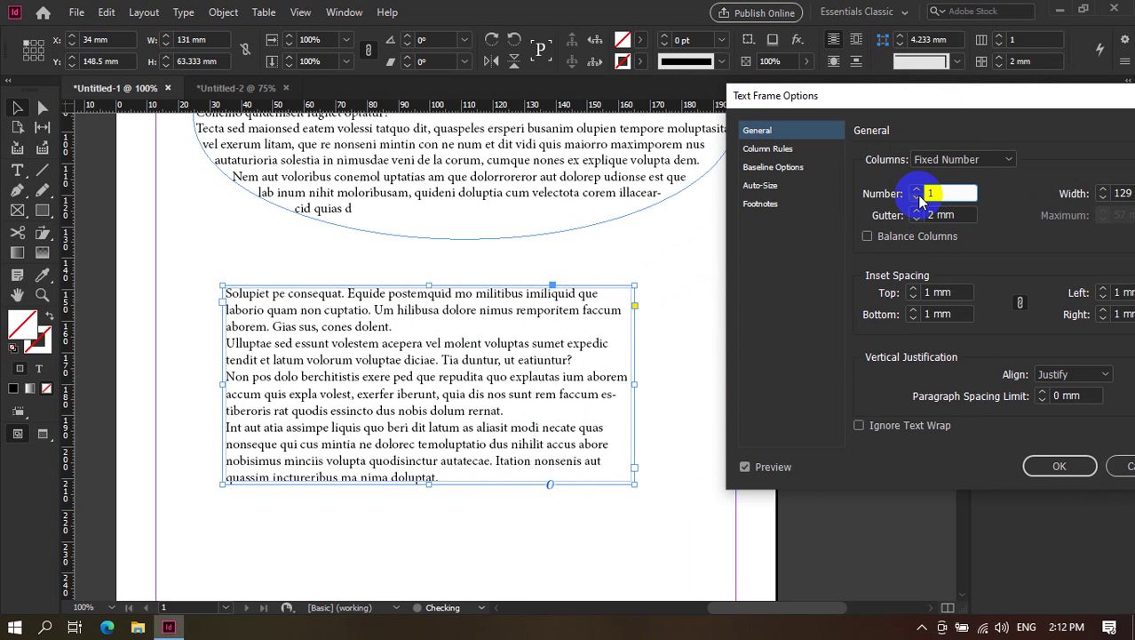
left_click(917, 190)
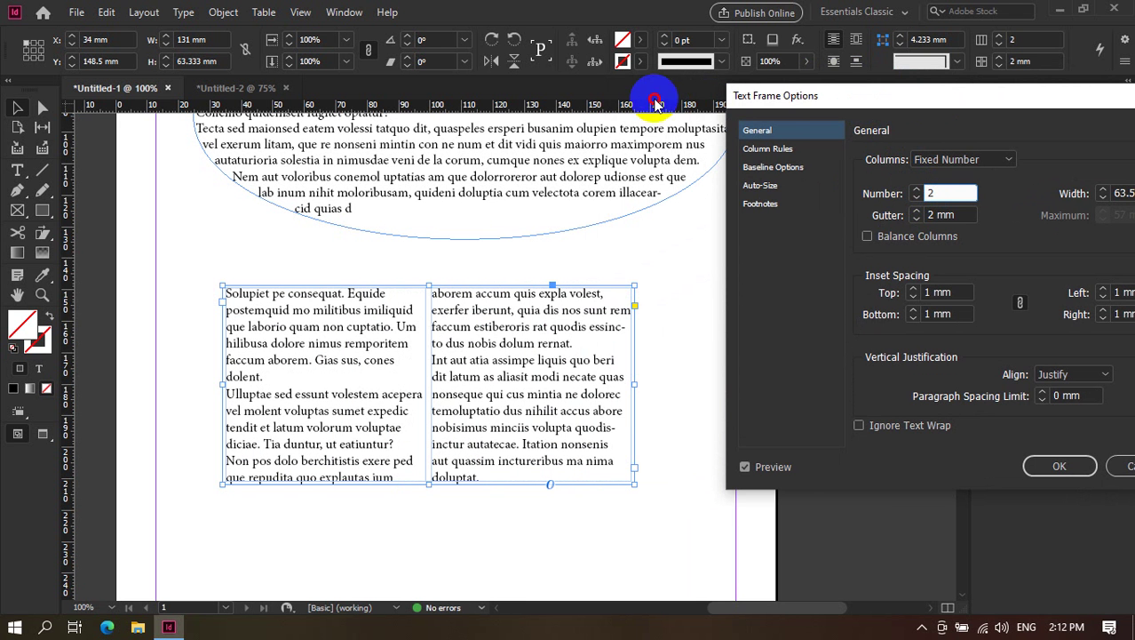
left_click_drag(773, 96, 638, 82)
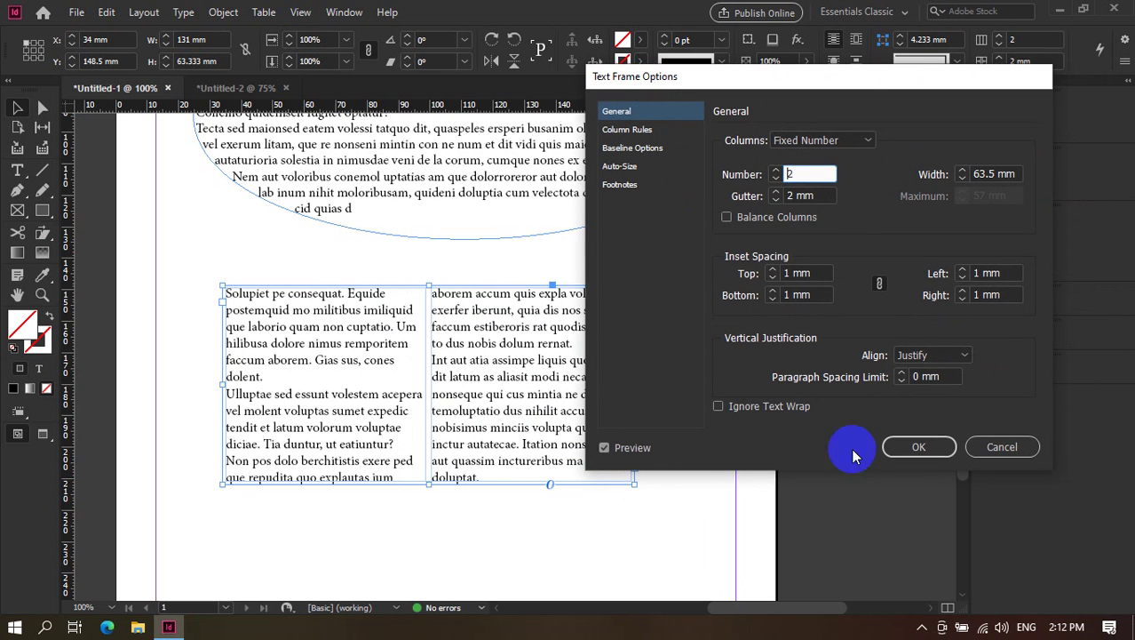
left_click(925, 453)
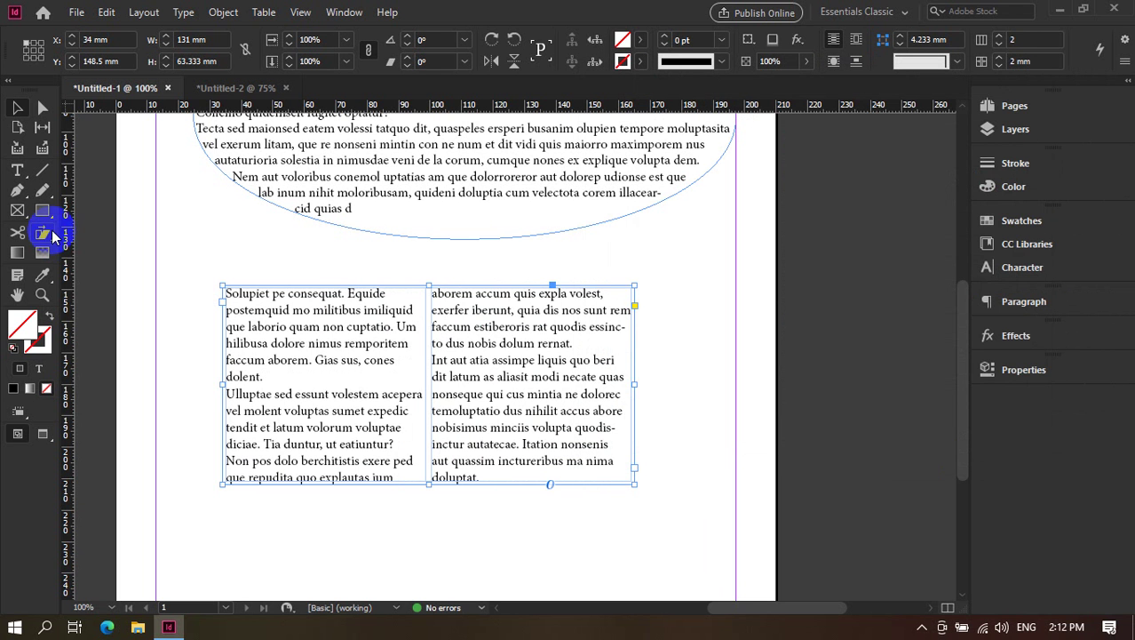
Move the two-column text frame up beneath the ellipse, to X 24.8 mm and Y 136.5 mm, and deselect it.
left_click(293, 325)
left_click_drag(293, 325, 283, 293)
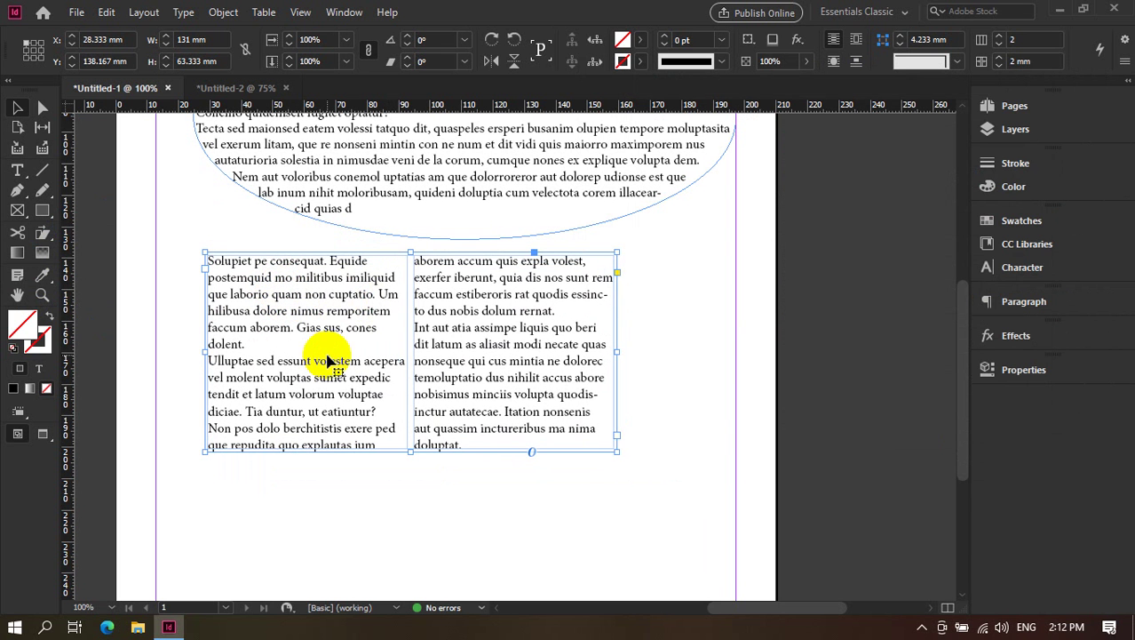
left_click_drag(324, 330, 314, 324)
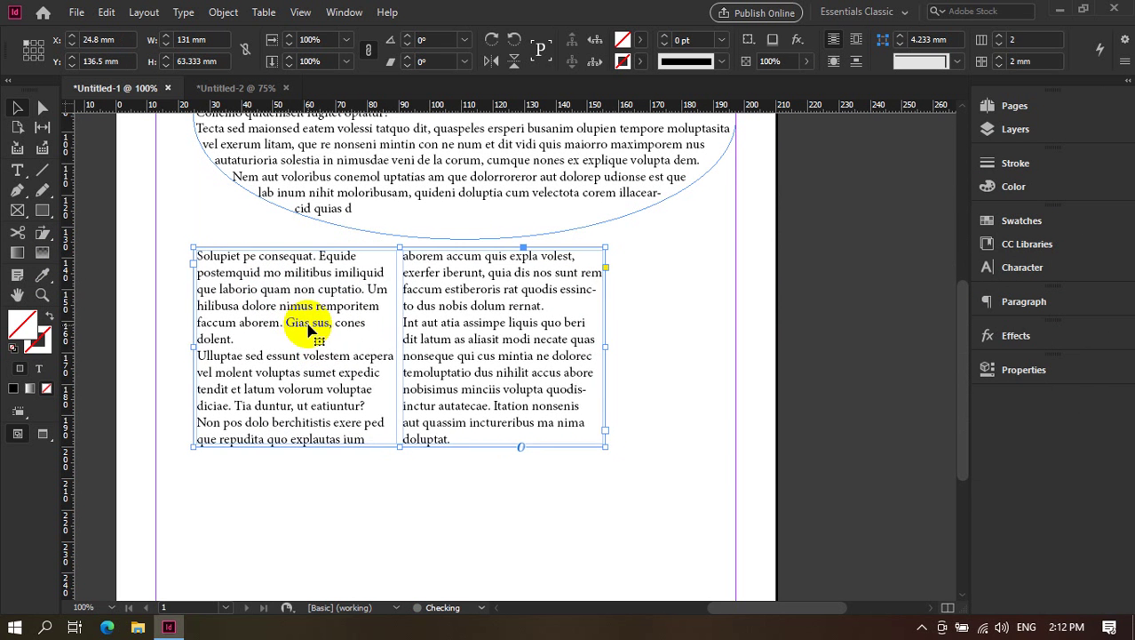
left_click(427, 483)
Move the curved Khmer text up near the page's top margin, to about X 18.7 mm and Y 26.2 mm.
scroll(431, 488, "up", 3)
scroll(476, 372, "up", 2)
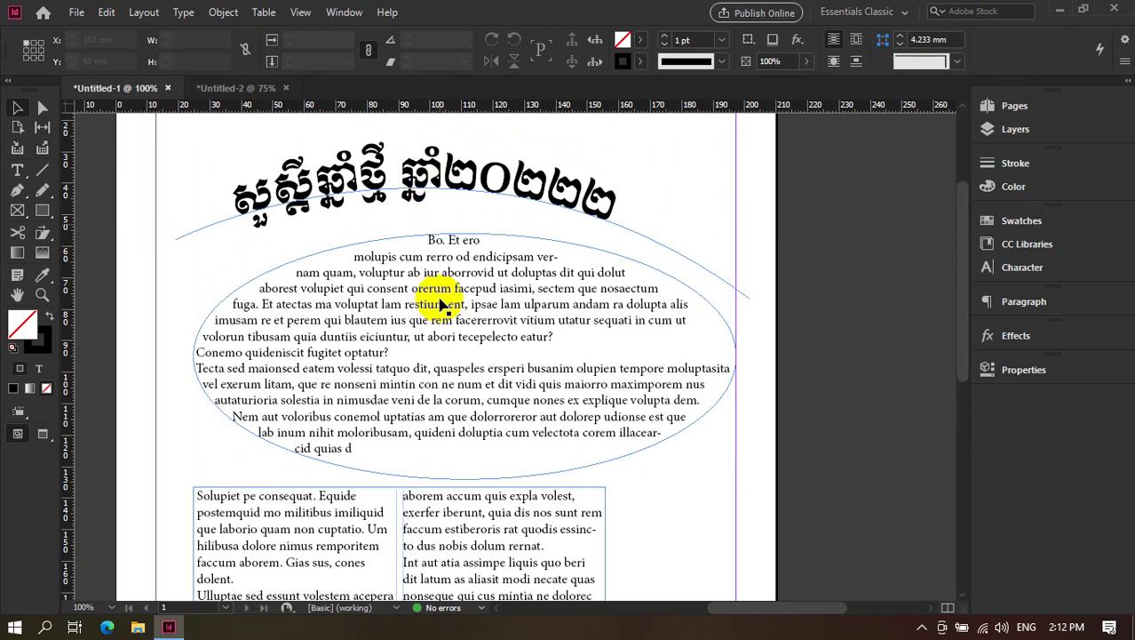
scroll(442, 391, "up", 3)
left_click_drag(441, 391, 485, 282)
Move the elliptical text frame up beneath the curved title, to X 18.75 mm and Y 39 mm.
scroll(489, 302, "down", 2)
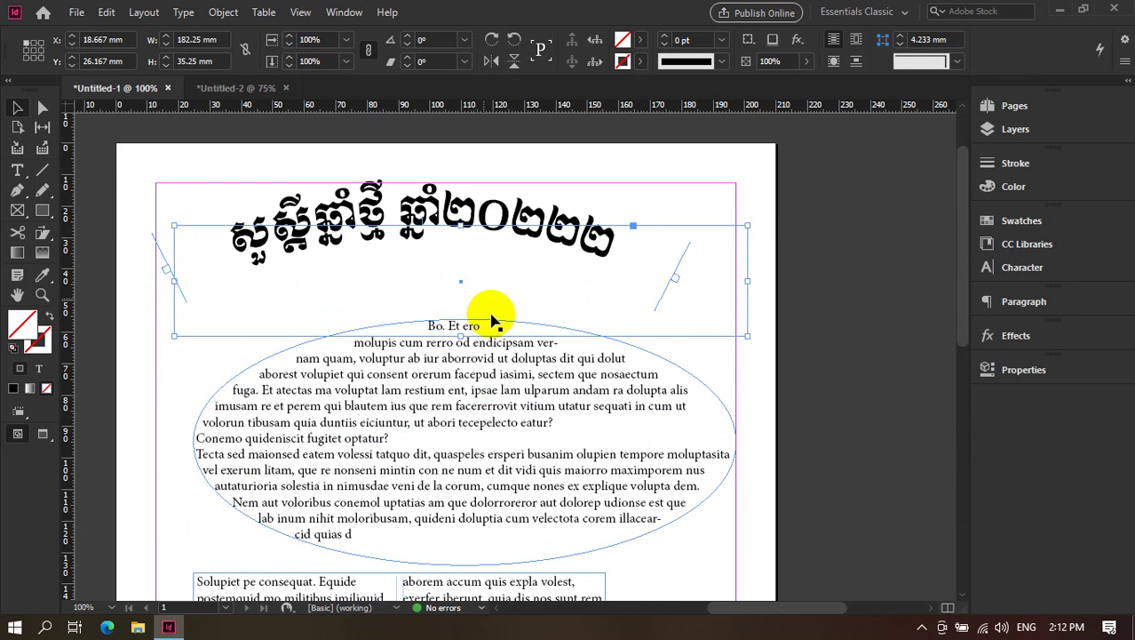
left_click(493, 320)
scroll(462, 391, "down", 4)
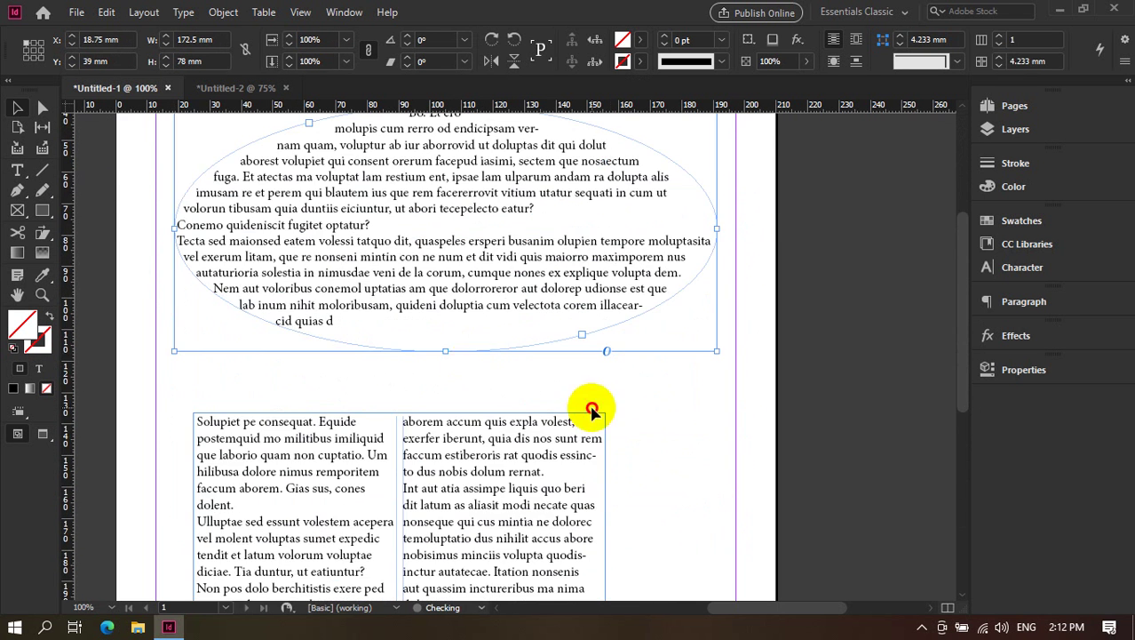
Move the two-column text frame up and slightly right so that it sits just below the ellipse.
left_click(586, 384)
scroll(559, 418, "down", 2)
left_click_drag(464, 410, 486, 354)
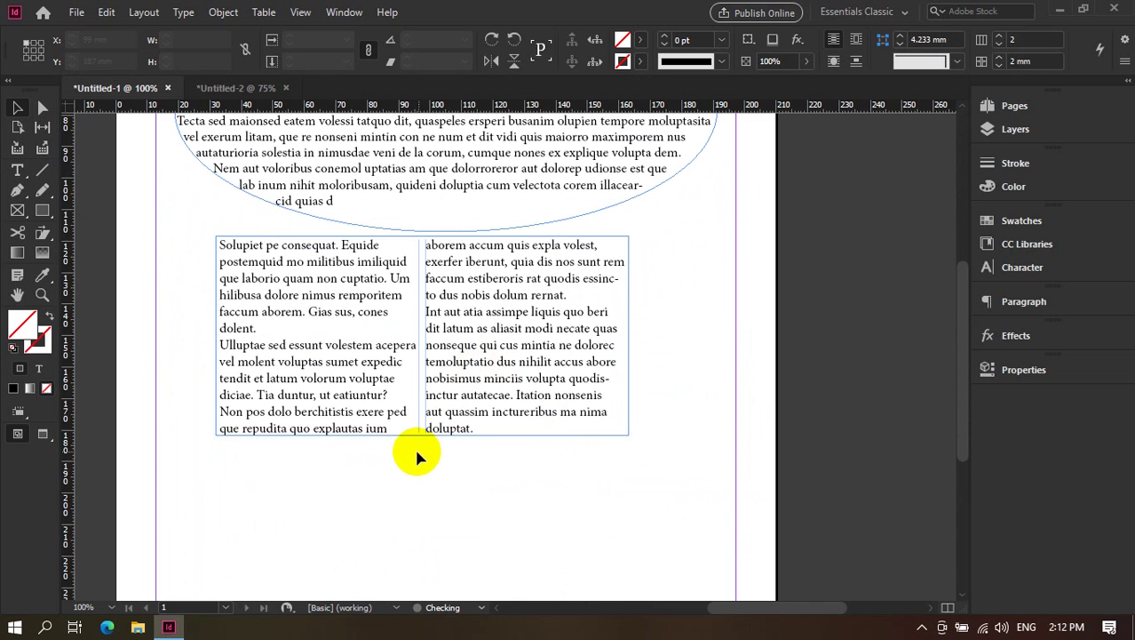
Draw a rectangular frame about 134.3 mm wide and 63.3 mm high below the two-column text frame.
scroll(404, 455, "down", 2)
left_click(16, 211)
left_click_drag(216, 376, 639, 575)
Turn the new rectangular frame into a text frame and fill it with placeholder text.
left_click(17, 170)
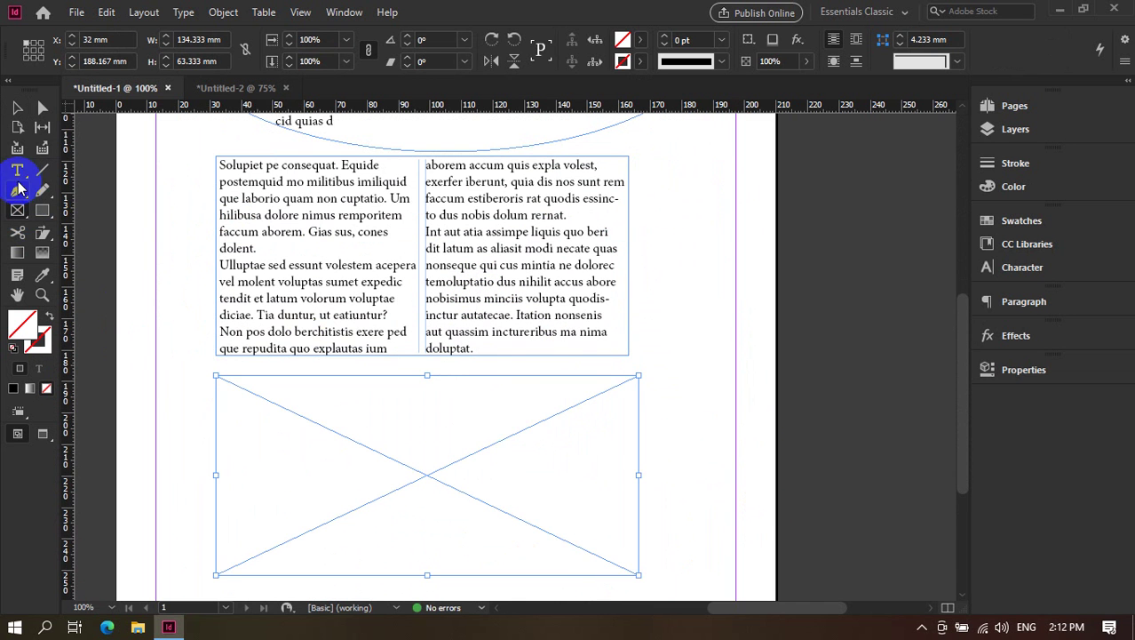
left_click(240, 394)
right_click(247, 406)
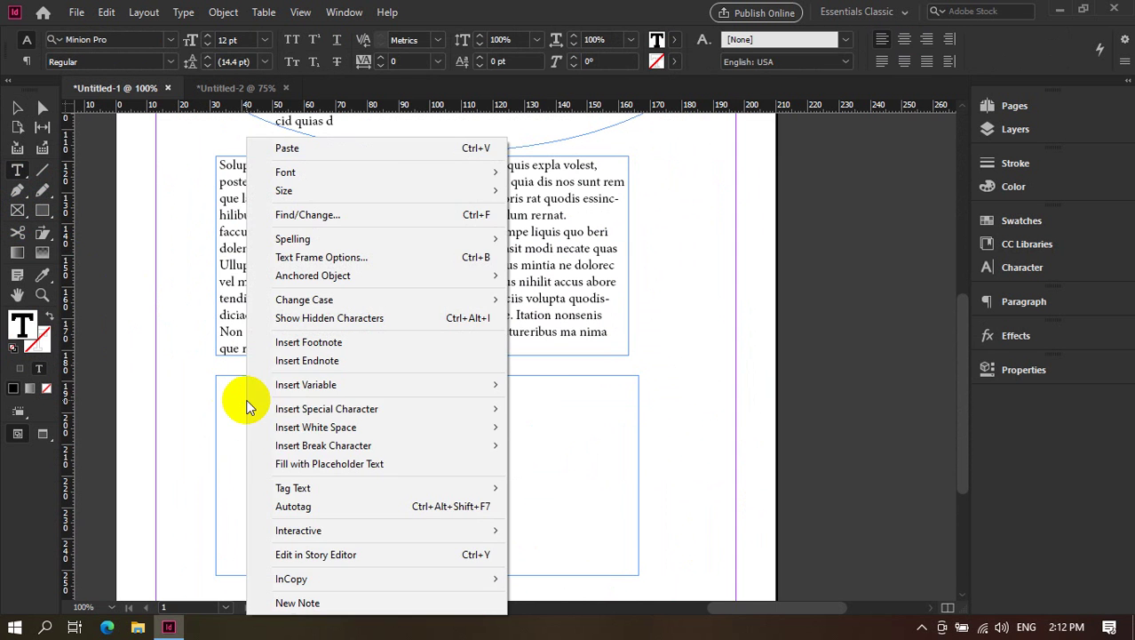
left_click(324, 463)
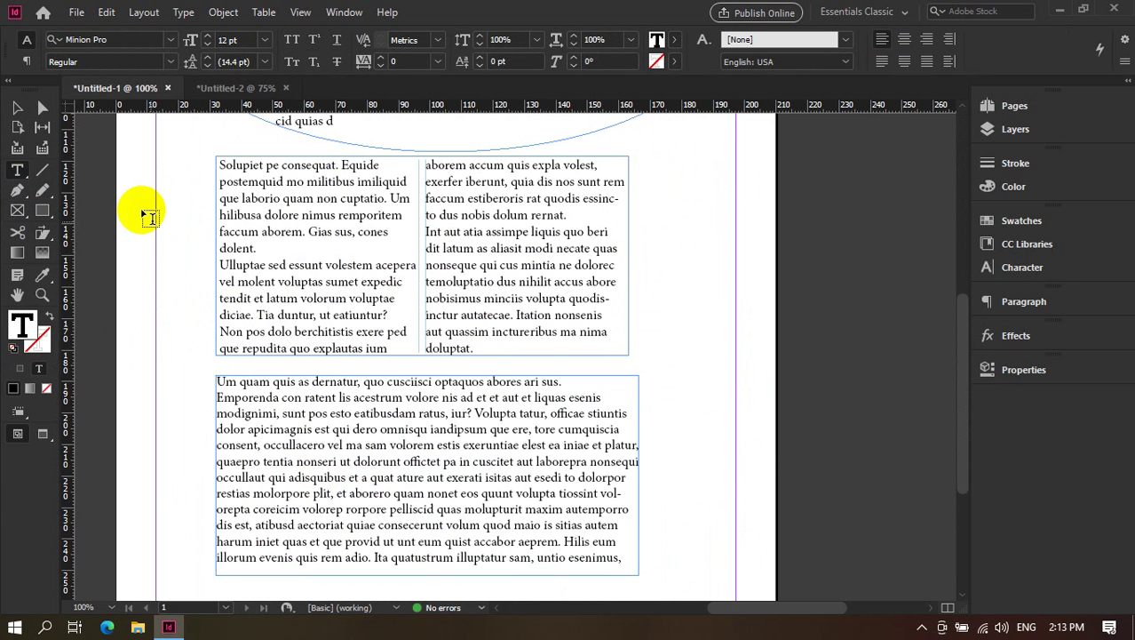
Turn on column rules for the lower text frame, with linked start and end rule lengths of 3 mm.
left_click(16, 107)
right_click(224, 417)
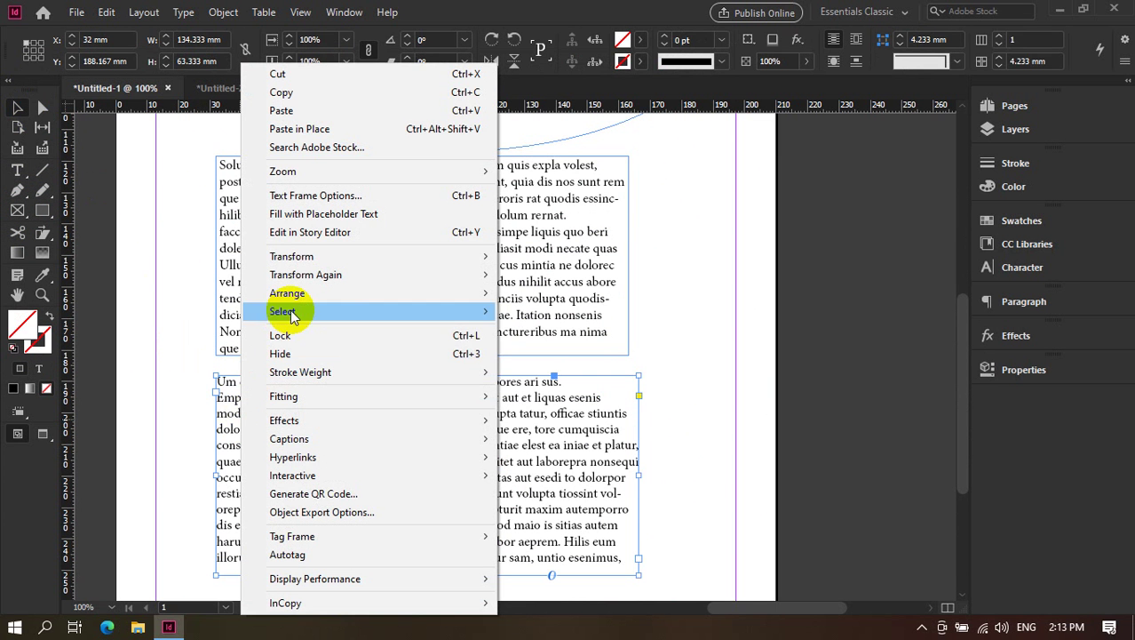
left_click(354, 196)
left_click(639, 131)
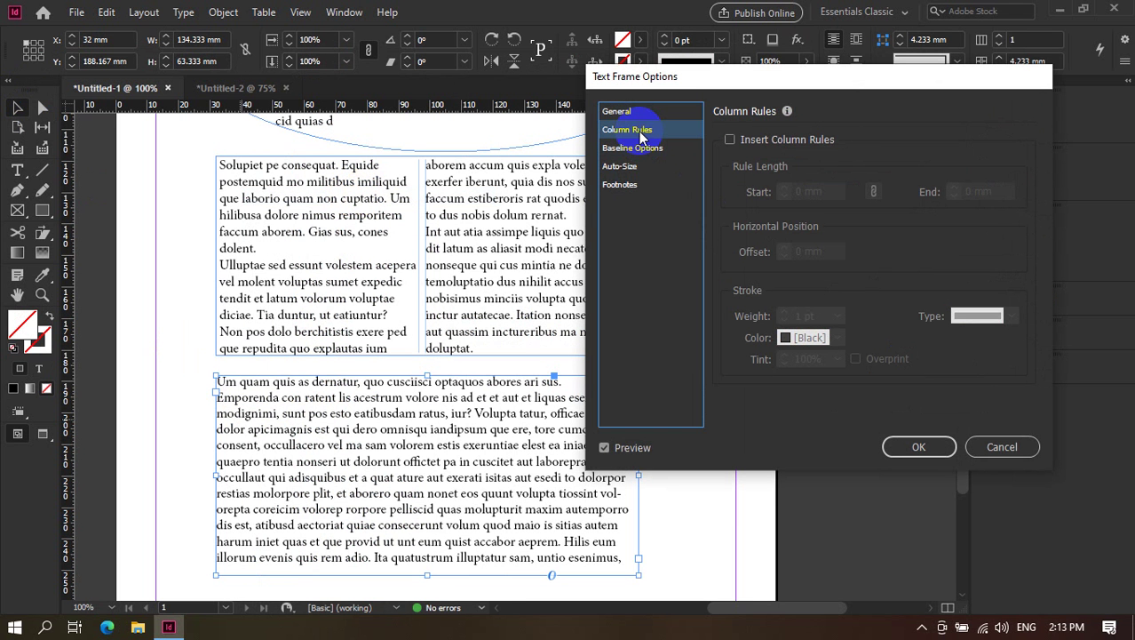
left_click(730, 140)
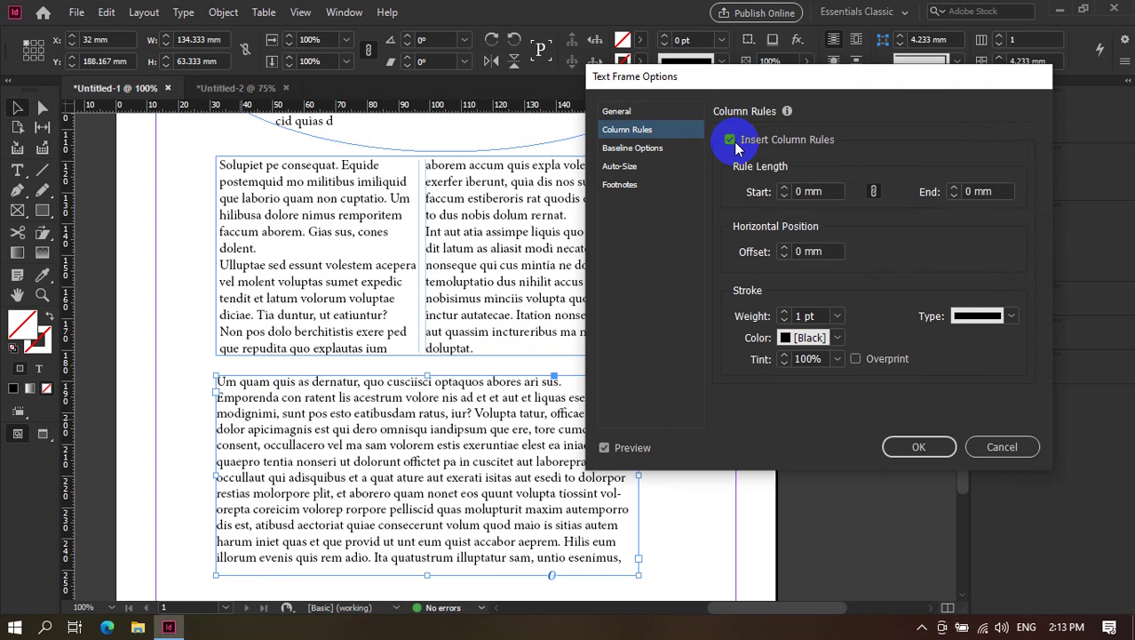
left_click(808, 217)
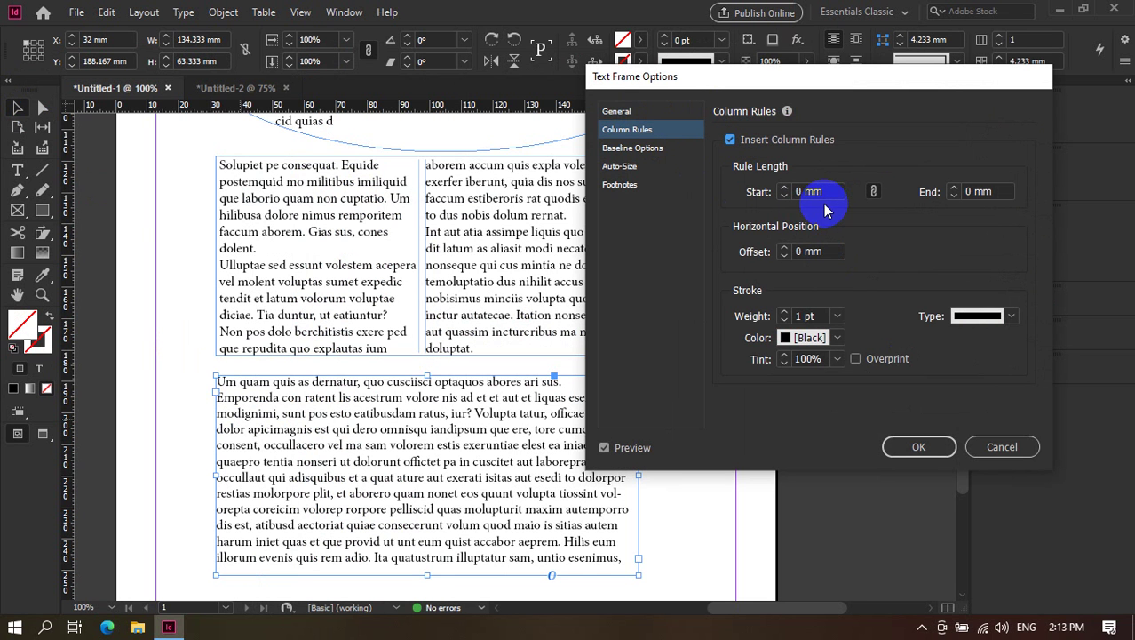
left_click(787, 307)
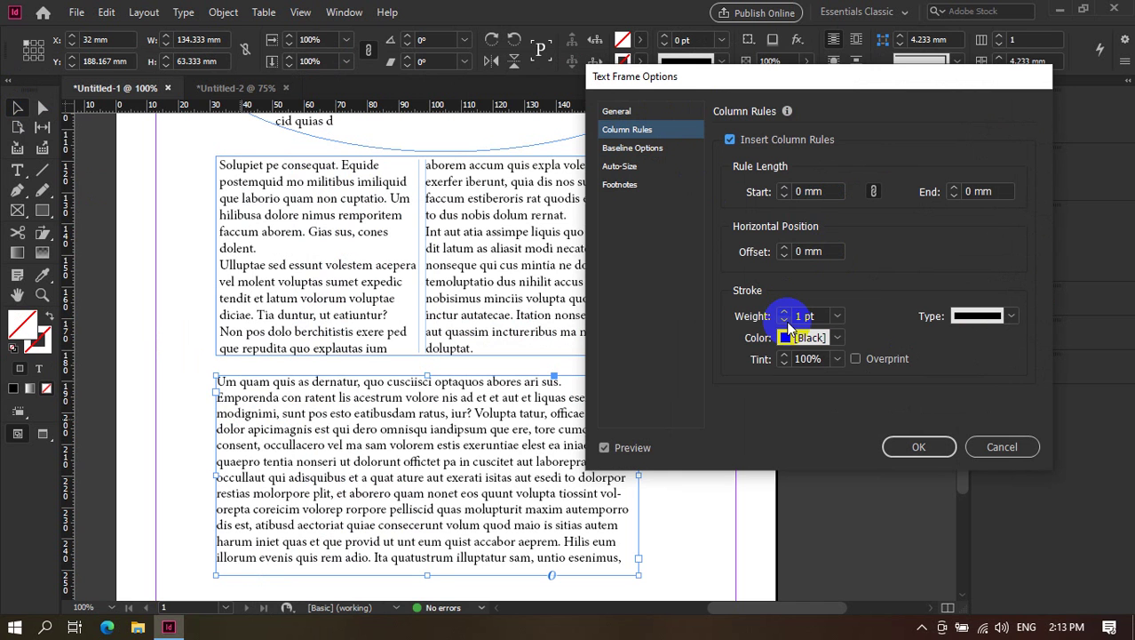
left_click(787, 193)
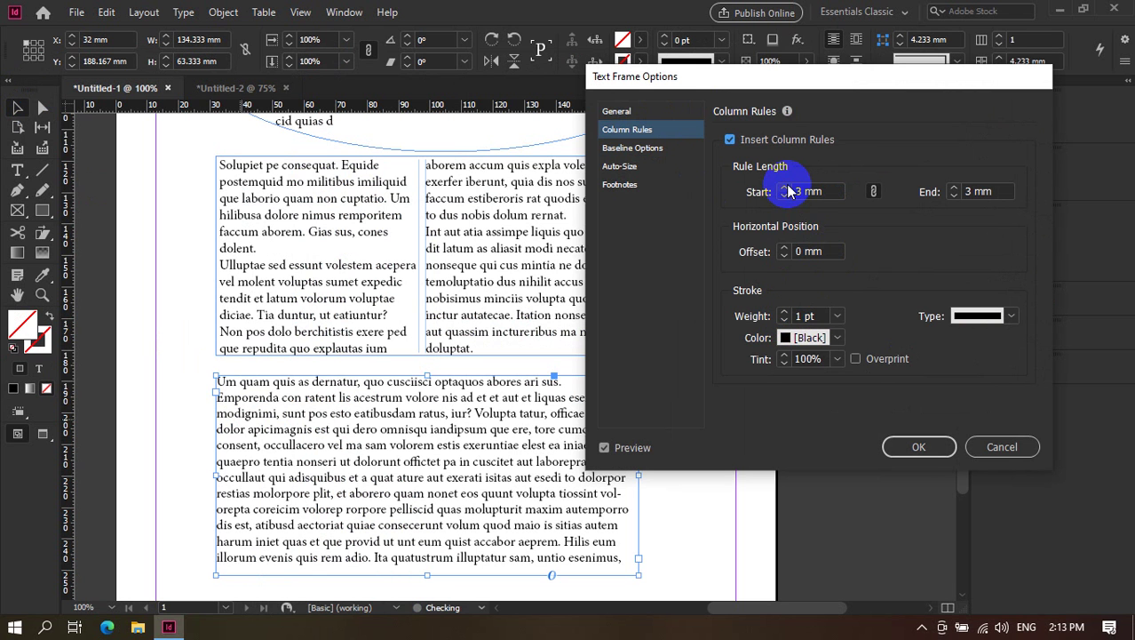
Divide the lower text frame into 3 columns and set the column rules' start and end lengths to 1 mm.
left_click(616, 111)
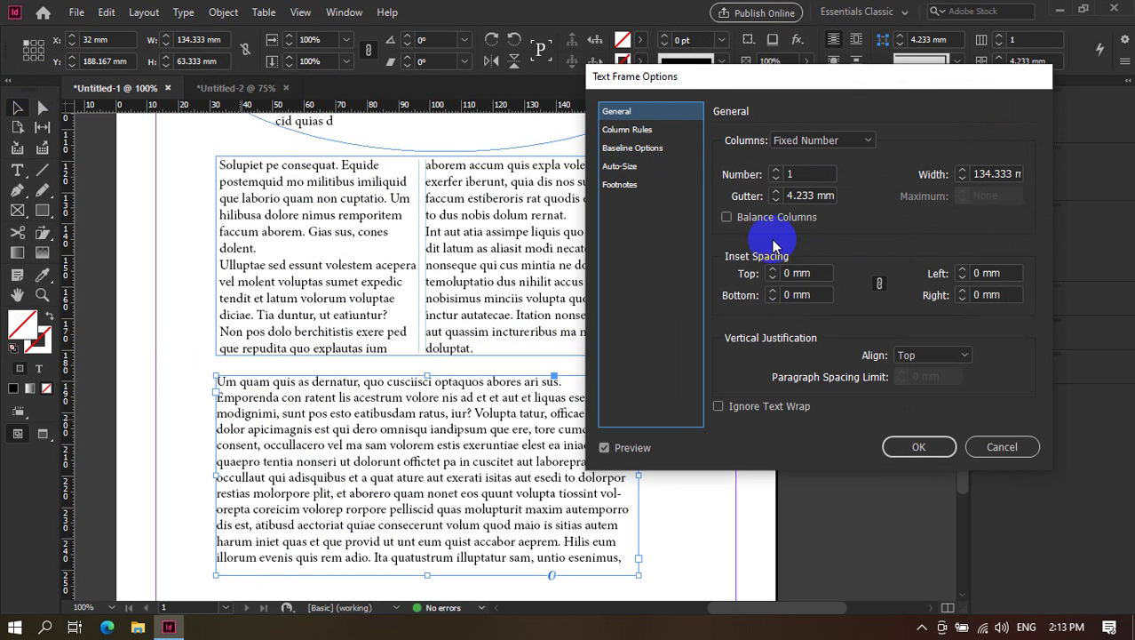
left_click(776, 172)
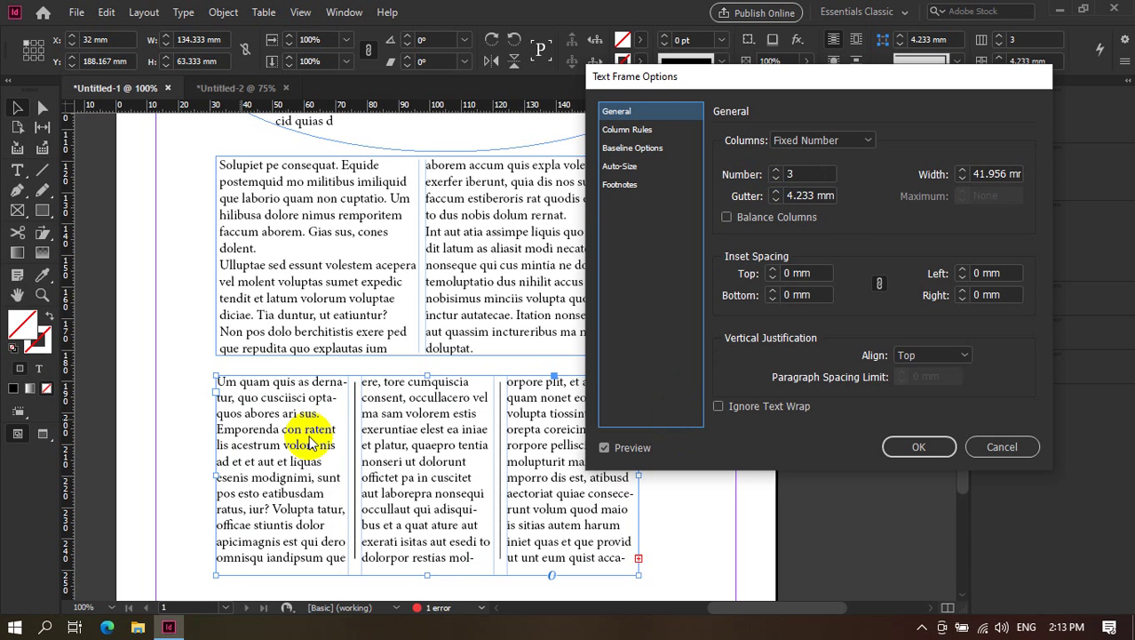
left_click(629, 132)
left_click(796, 193)
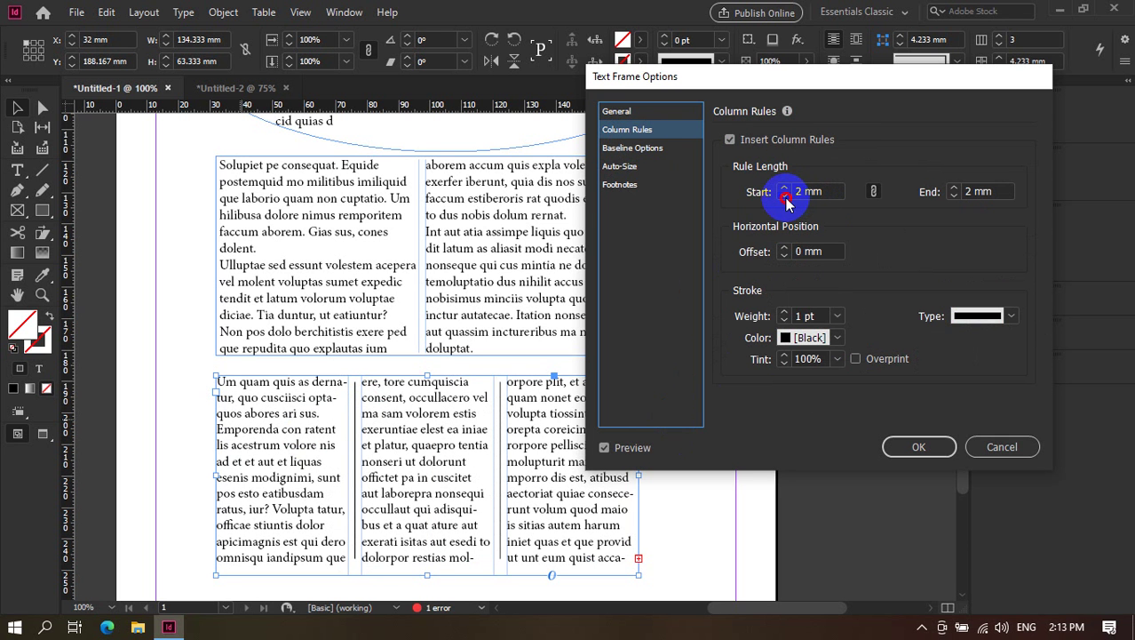
Try the cyan swatch C=100 M=0 Y=0 K=0 on the column rules and settle on red C=15 M=100 Y=100 K=0.
left_click(831, 337)
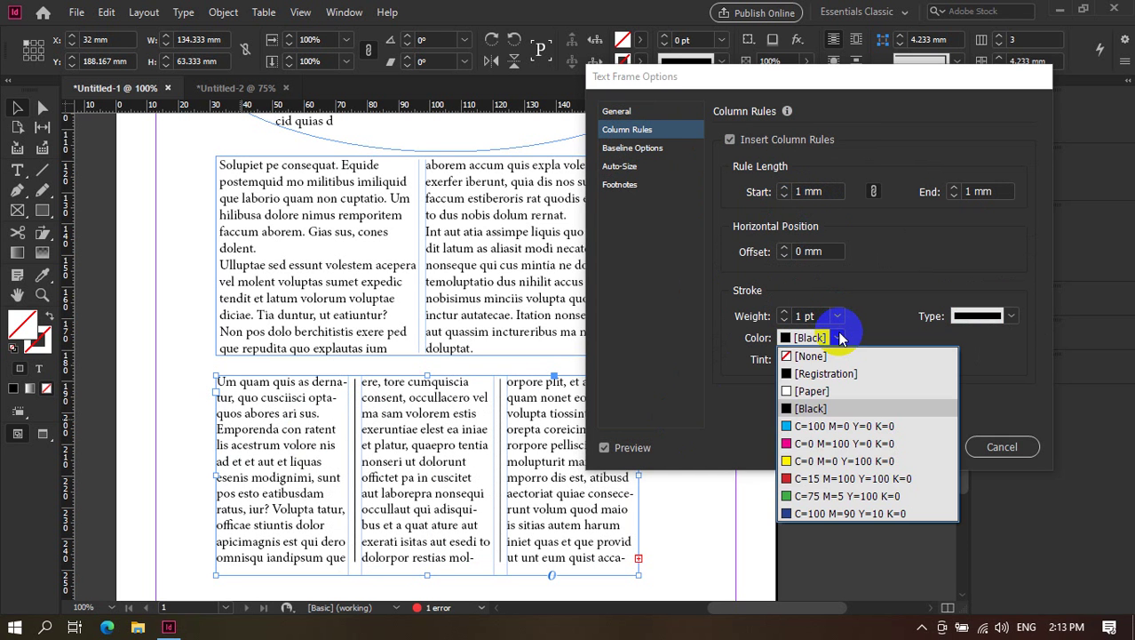
left_click(846, 426)
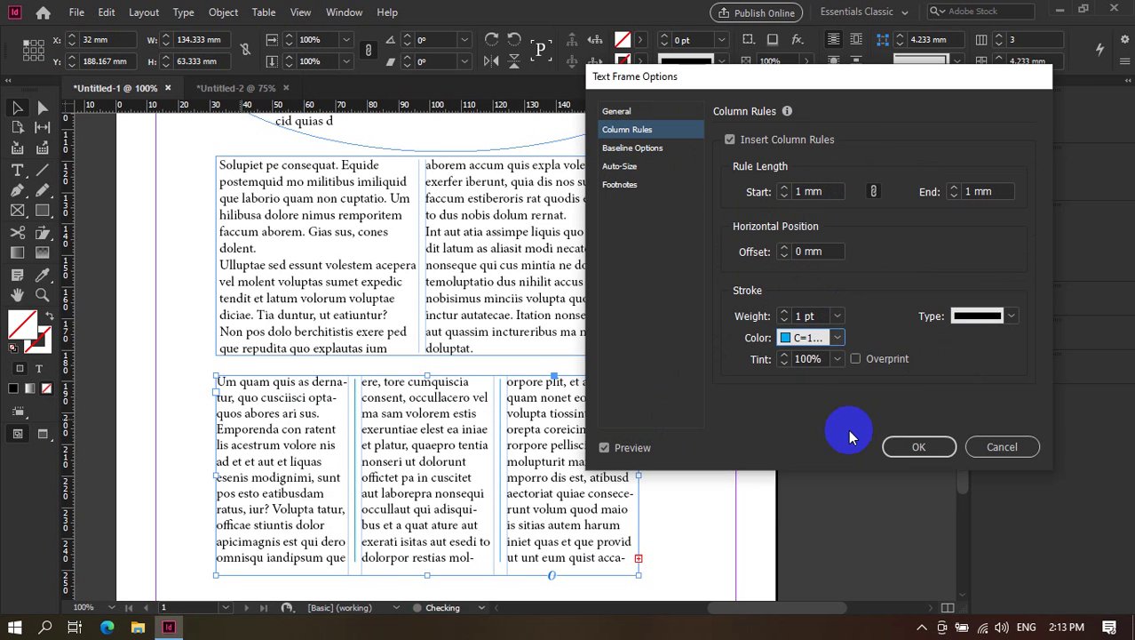
left_click(828, 337)
left_click(831, 480)
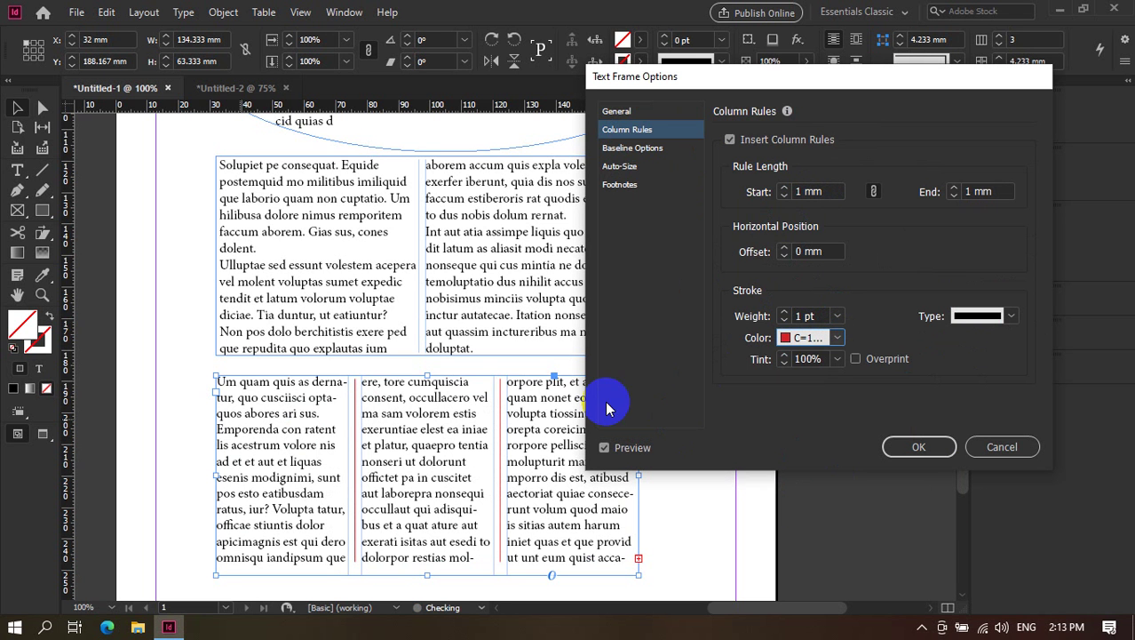
Try a column rule weight of 80 pt and settle on 2 pt.
left_click(833, 317)
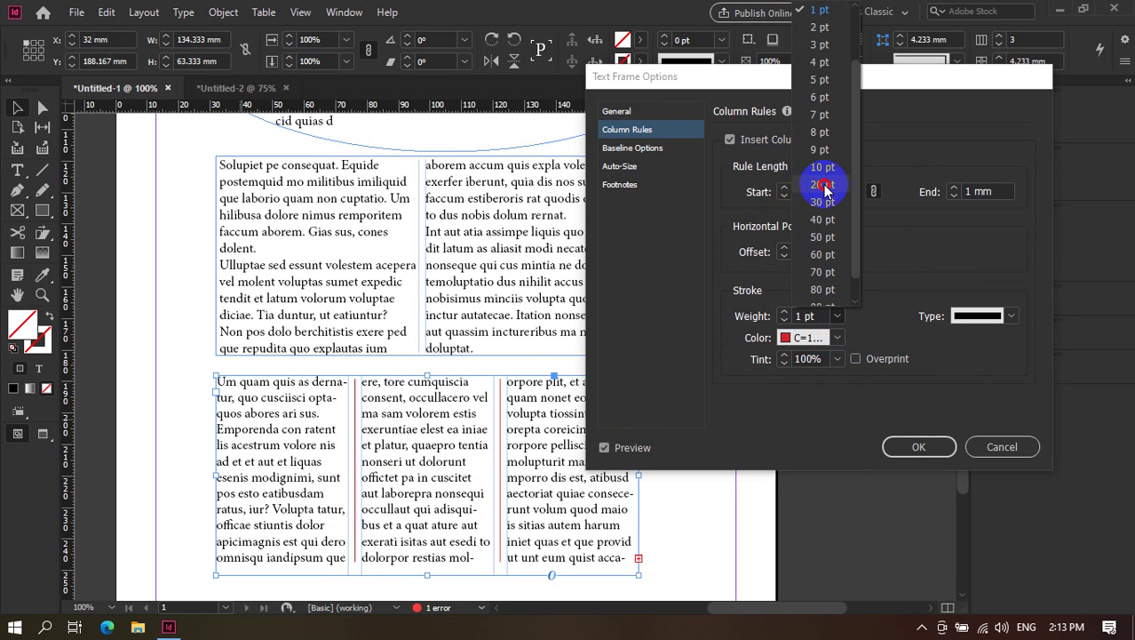
left_click(823, 289)
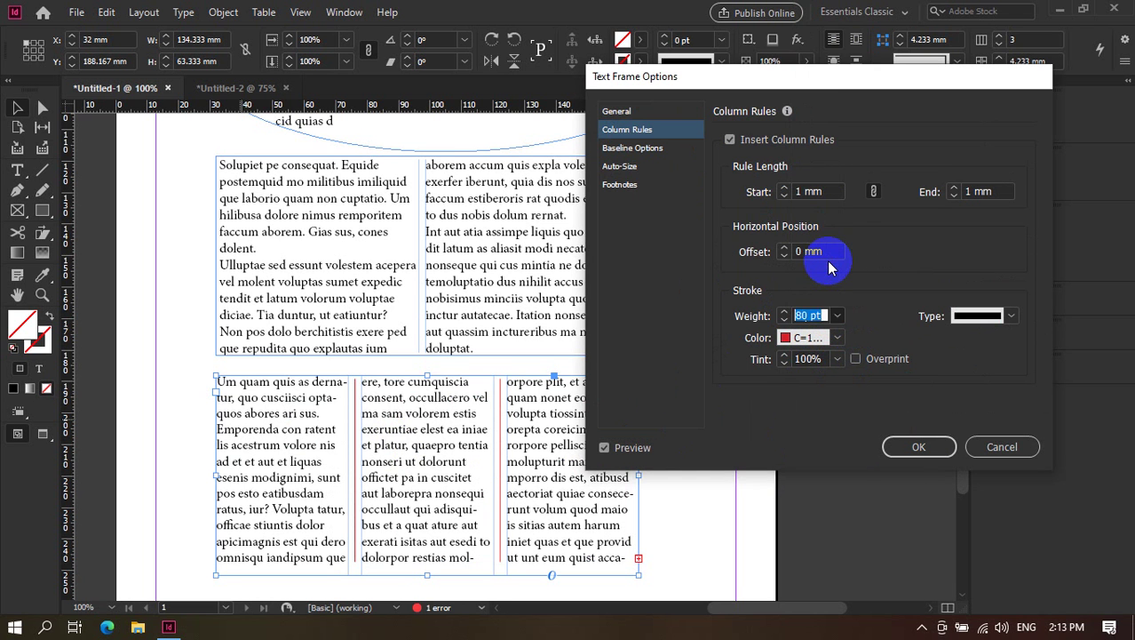
left_click(837, 315)
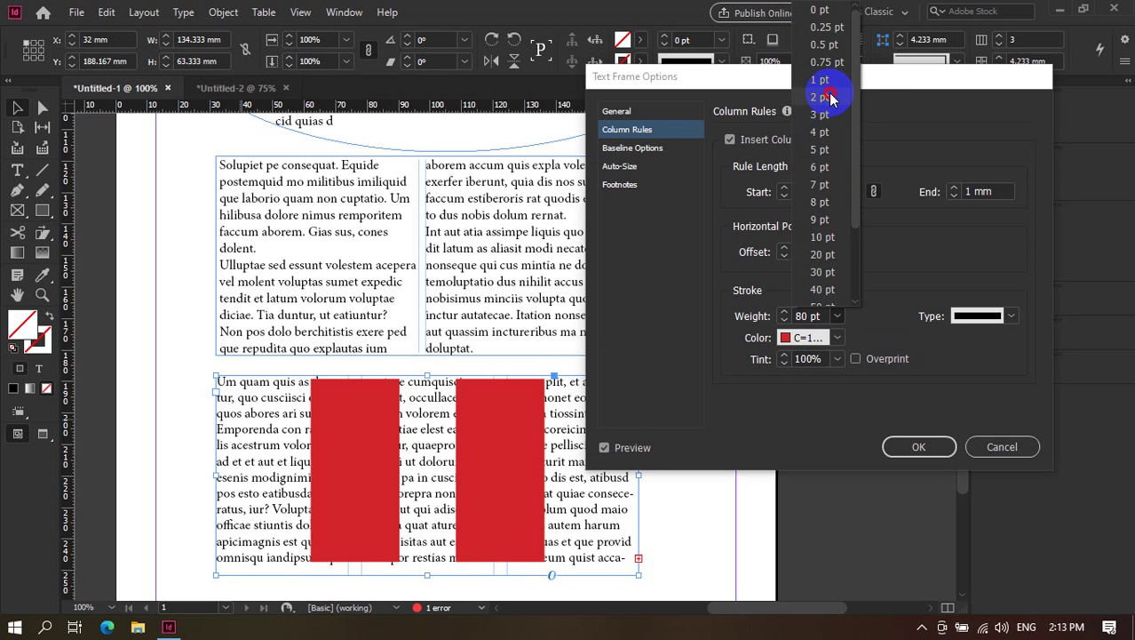
left_click(819, 95)
Try the Wavy and Japanese Dots stroke types on the column rules and settle on Thick - Thick.
left_click(1010, 317)
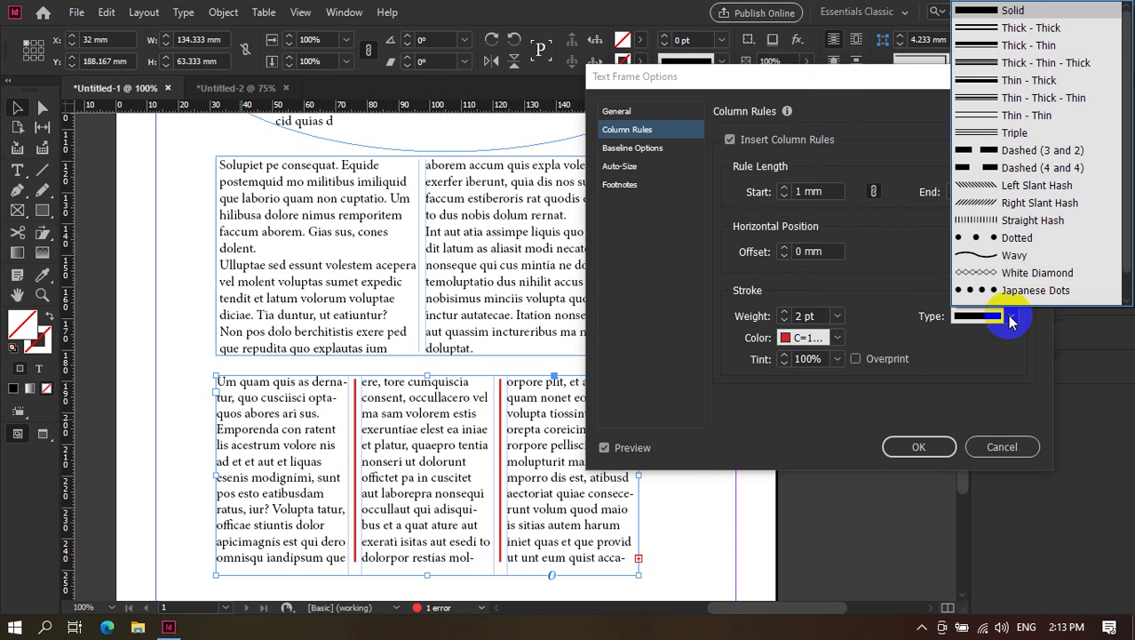
left_click(1055, 256)
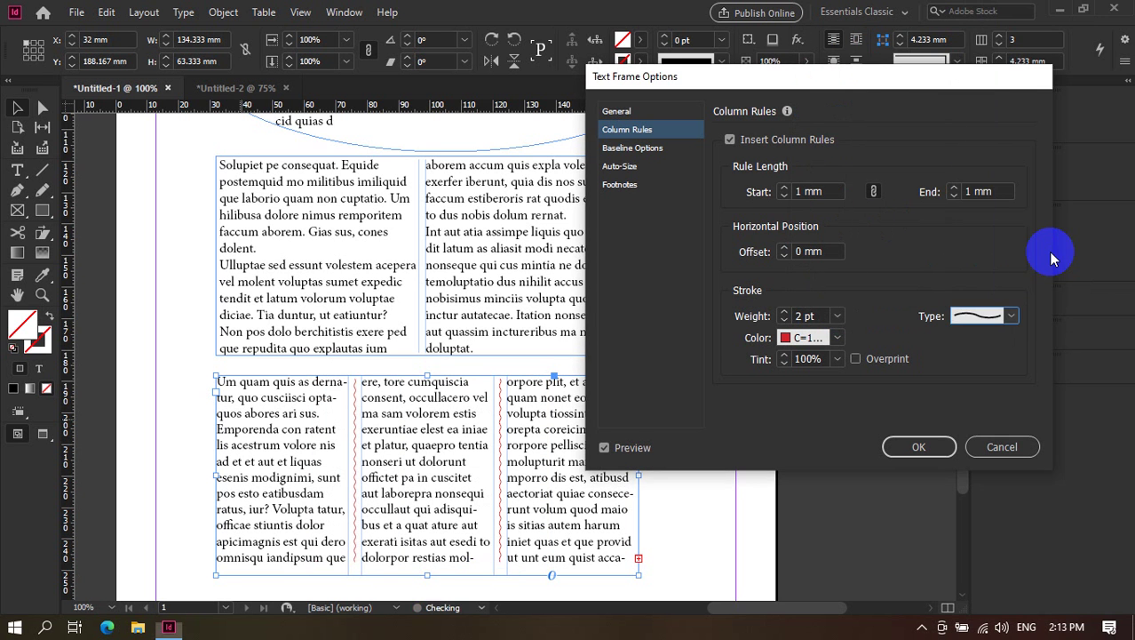
left_click(1011, 317)
left_click(1022, 293)
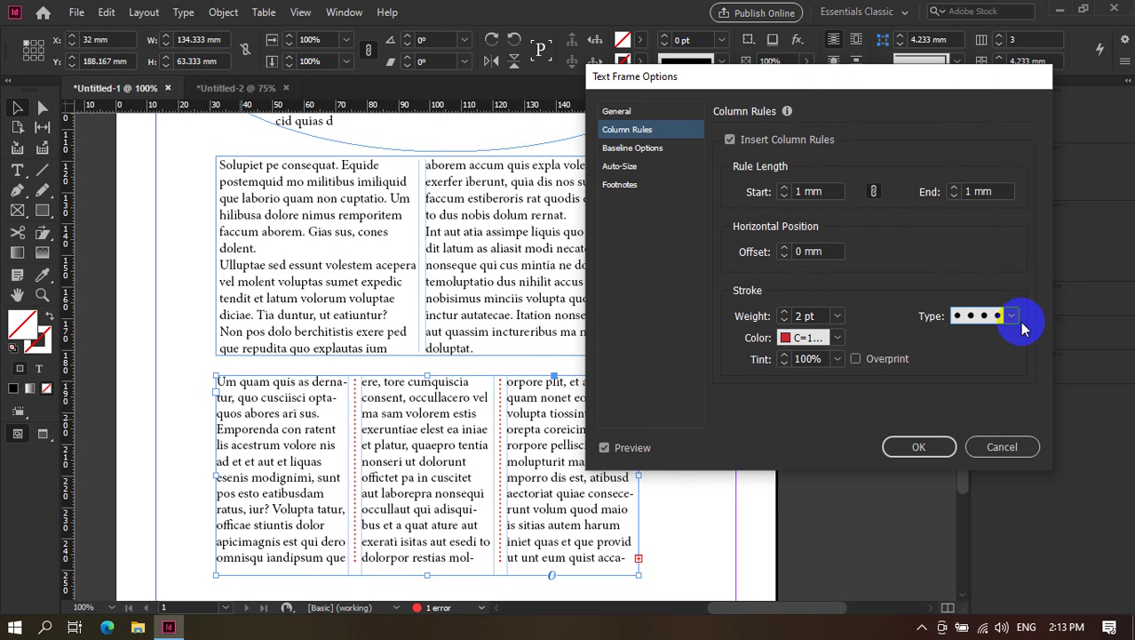
left_click(1013, 318)
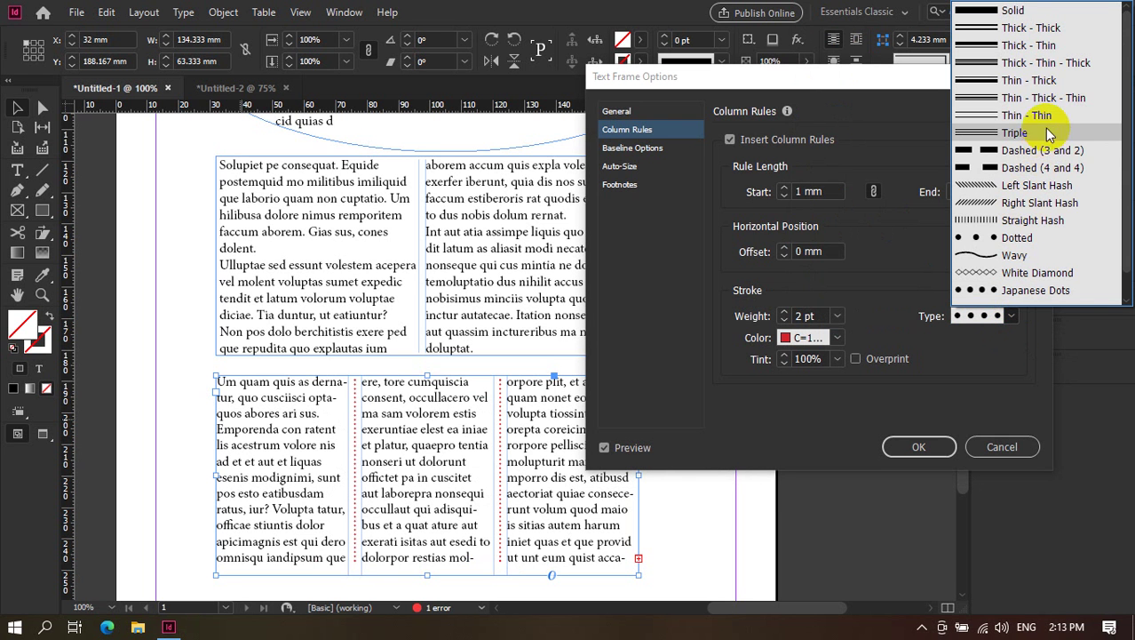
left_click(973, 45)
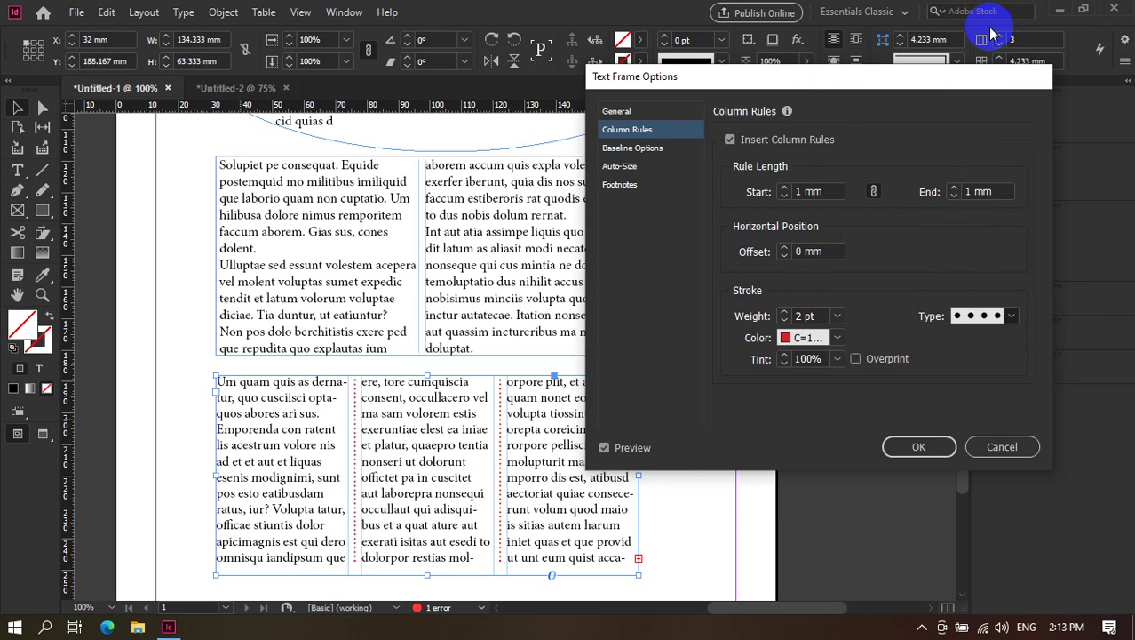
left_click(982, 313)
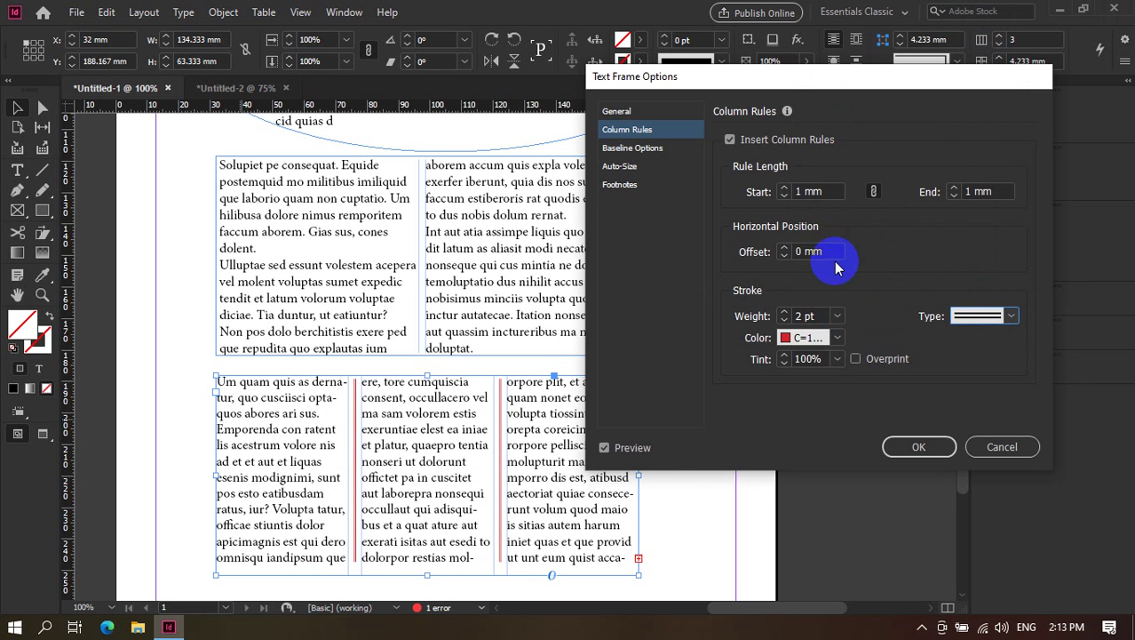
Try horizontal column rule offsets of 1 mm and -1 mm, and set the offset back to 0 mm.
left_click(782, 248)
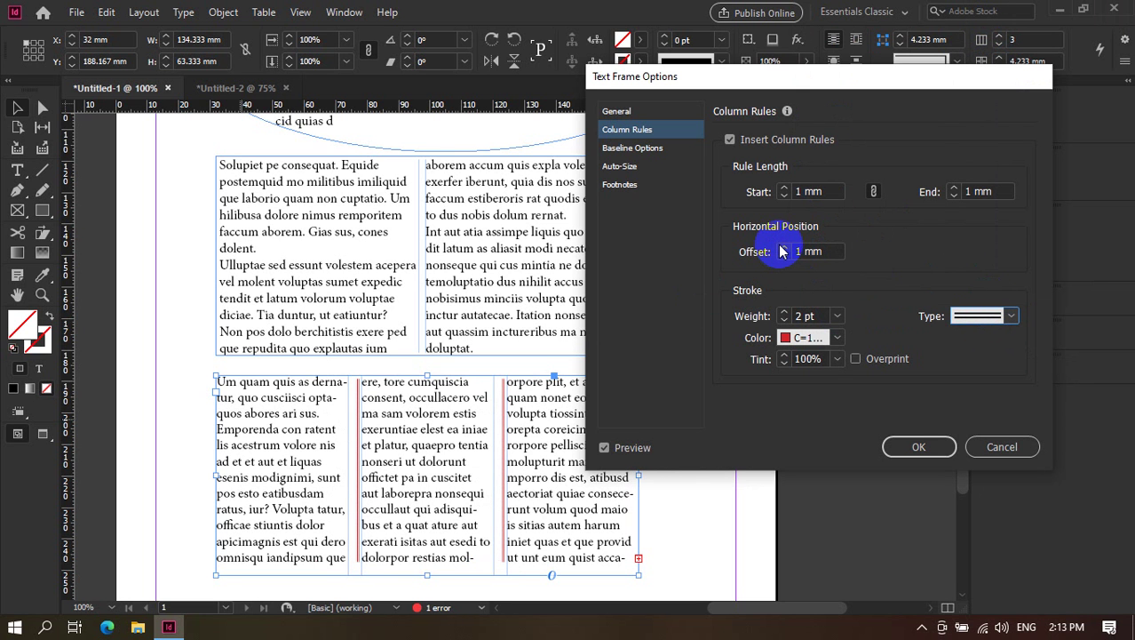
left_click(785, 256)
left_click(784, 256)
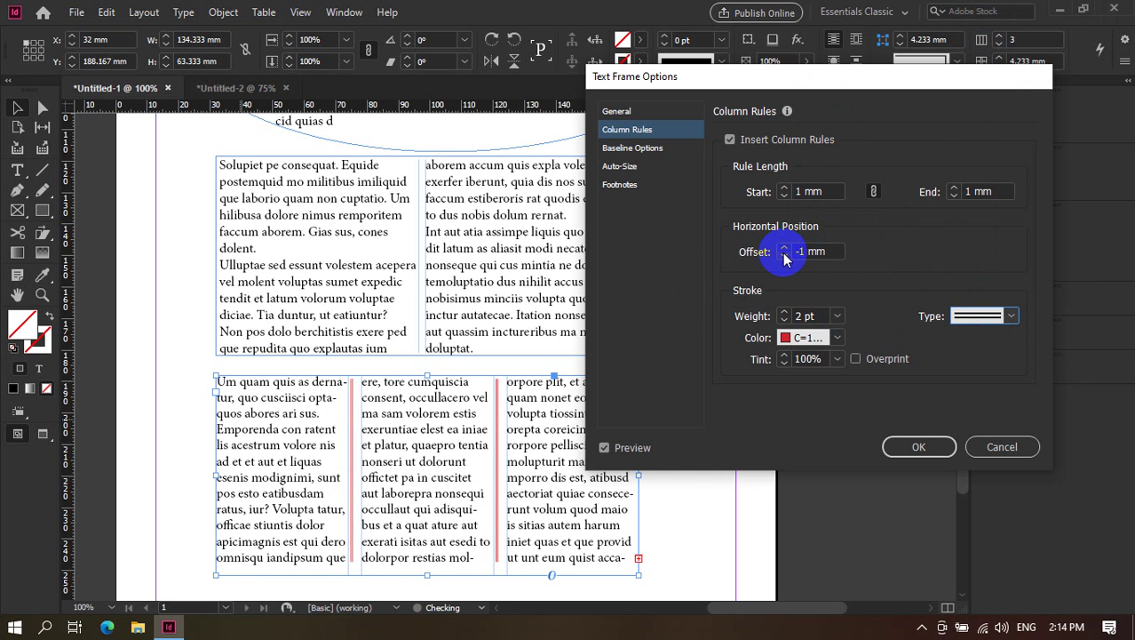
left_click(784, 249)
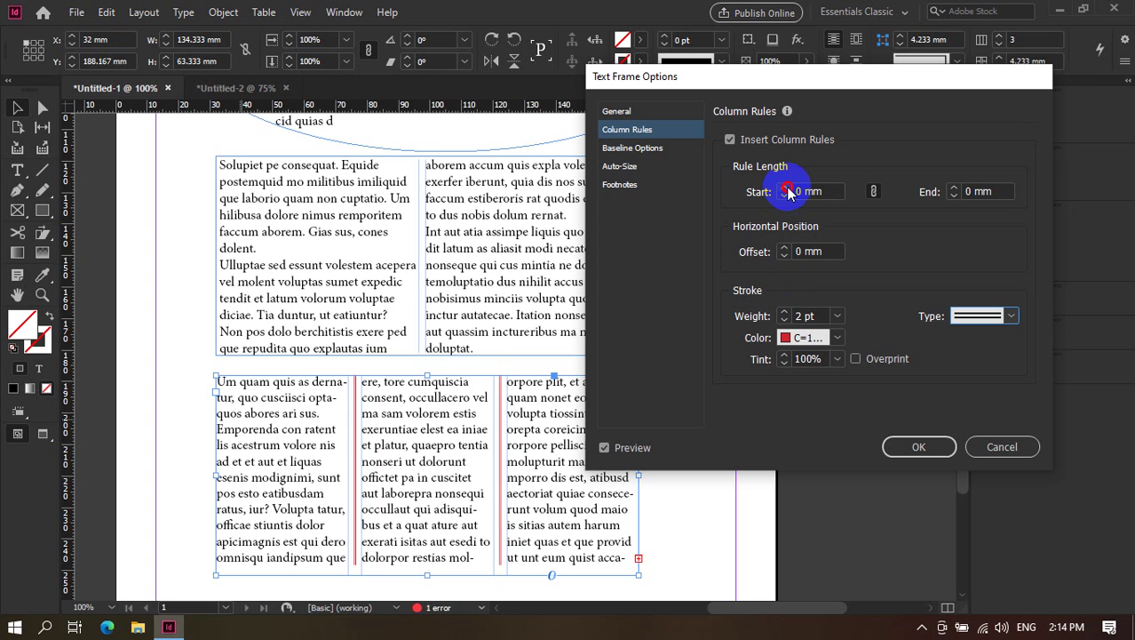
Set the column rules' start and end lengths to 2 mm, keep them linked, and apply the text frame options.
left_click(873, 191)
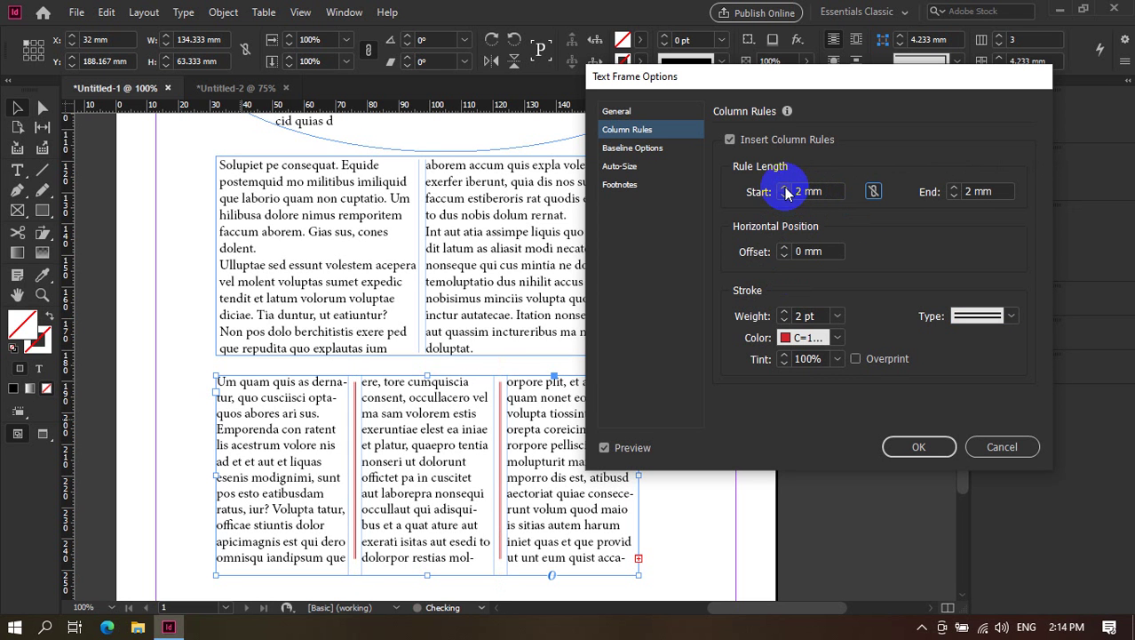
left_click(873, 191)
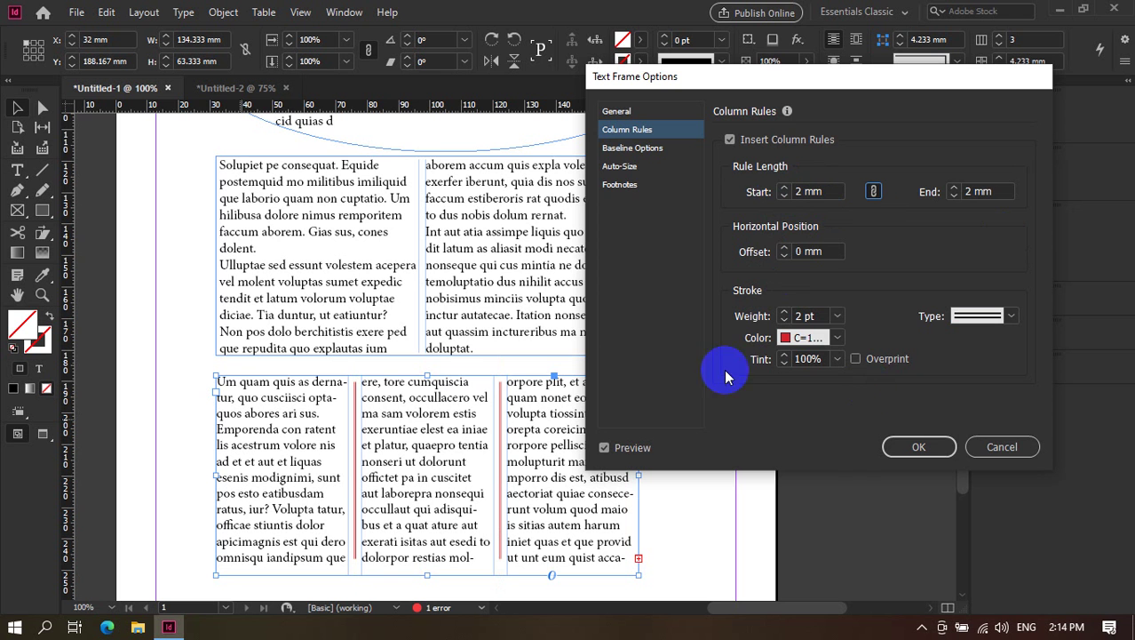
left_click(900, 447)
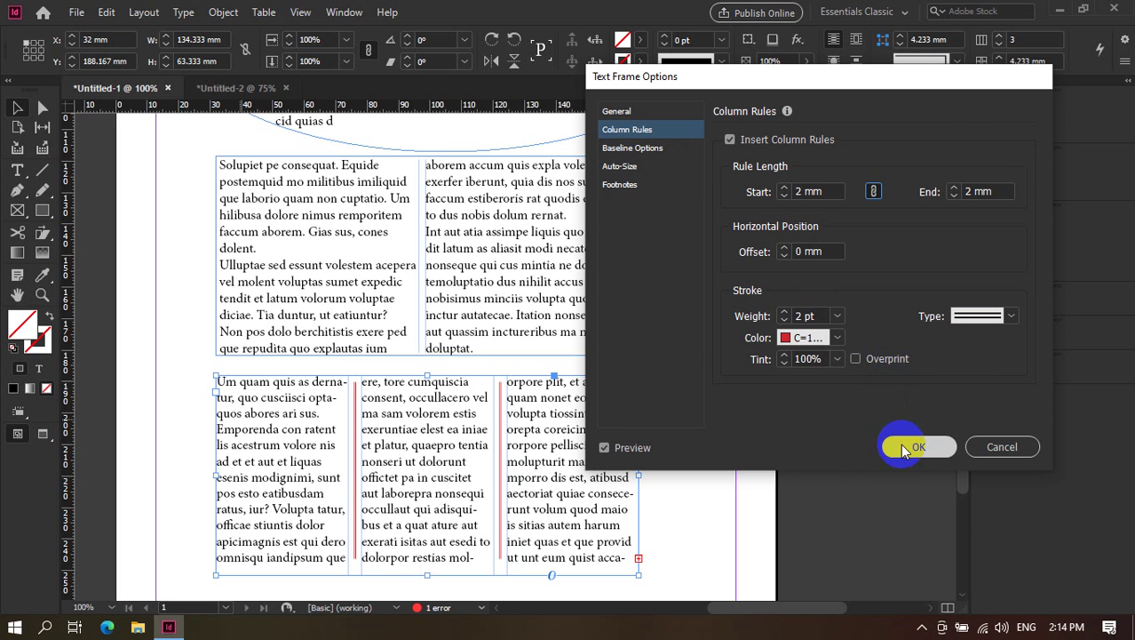
left_click(658, 354)
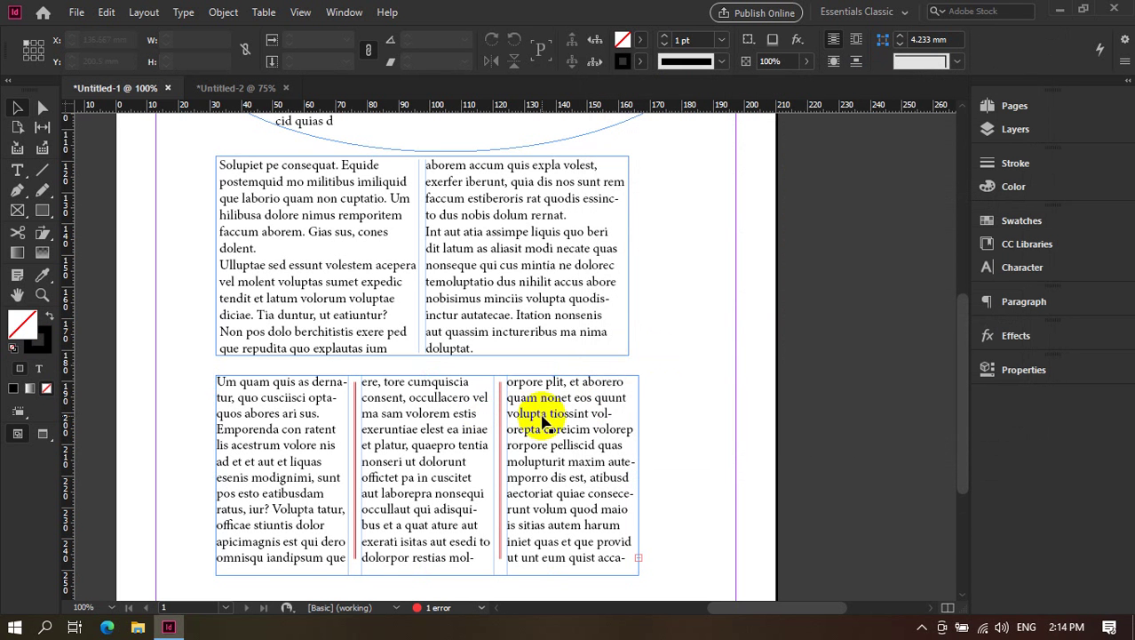
scroll(541, 416, "down", 2)
scroll(391, 374, "up", 2)
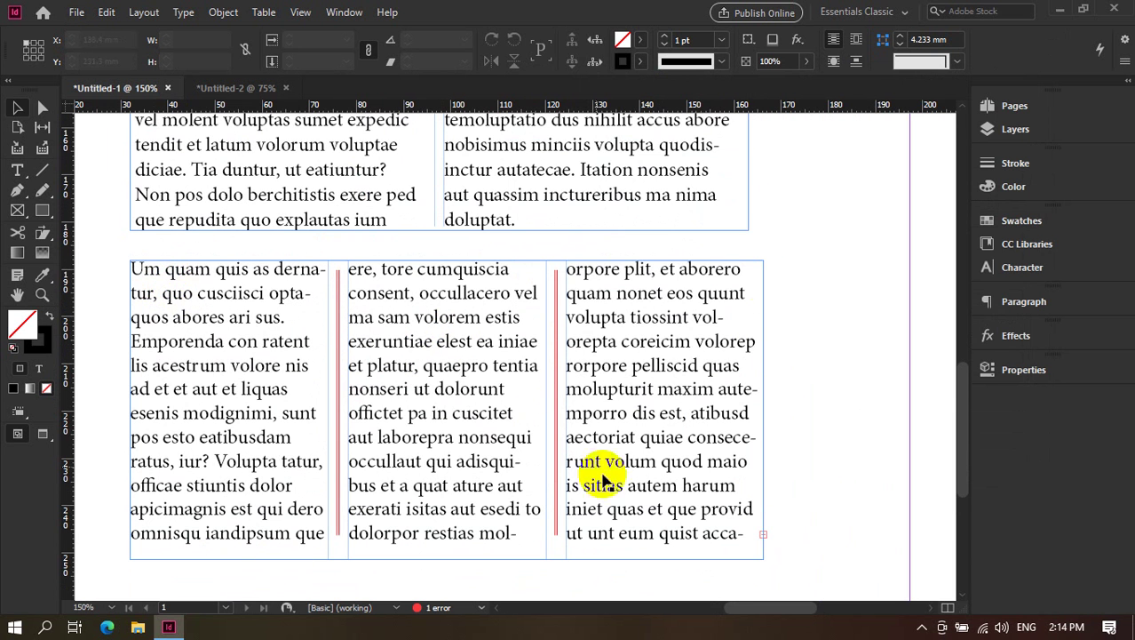
Narrow the three-column text frame with the red column rules to about 115 mm wide.
scroll(770, 265, "down", 1)
left_click(740, 299)
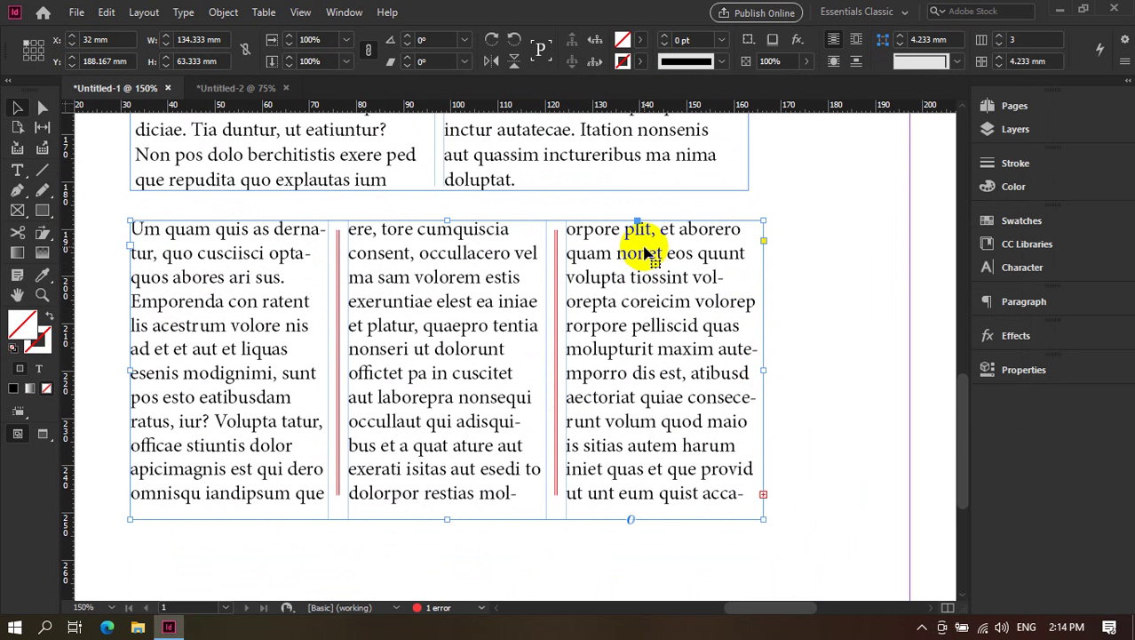
left_click_drag(763, 369, 720, 371)
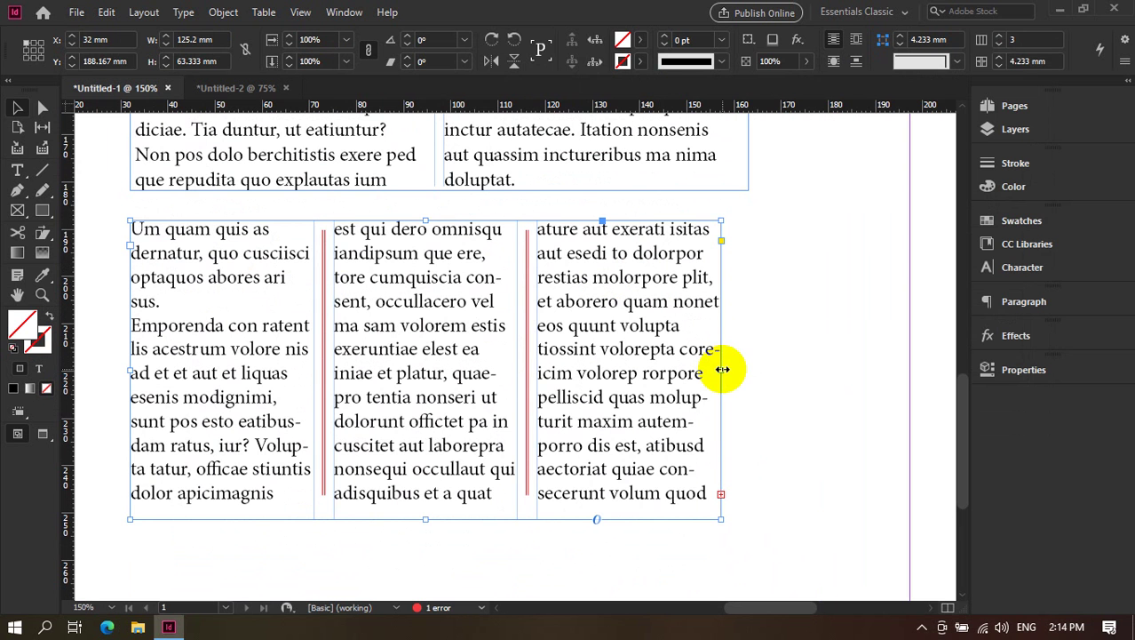
left_click_drag(722, 369, 674, 368)
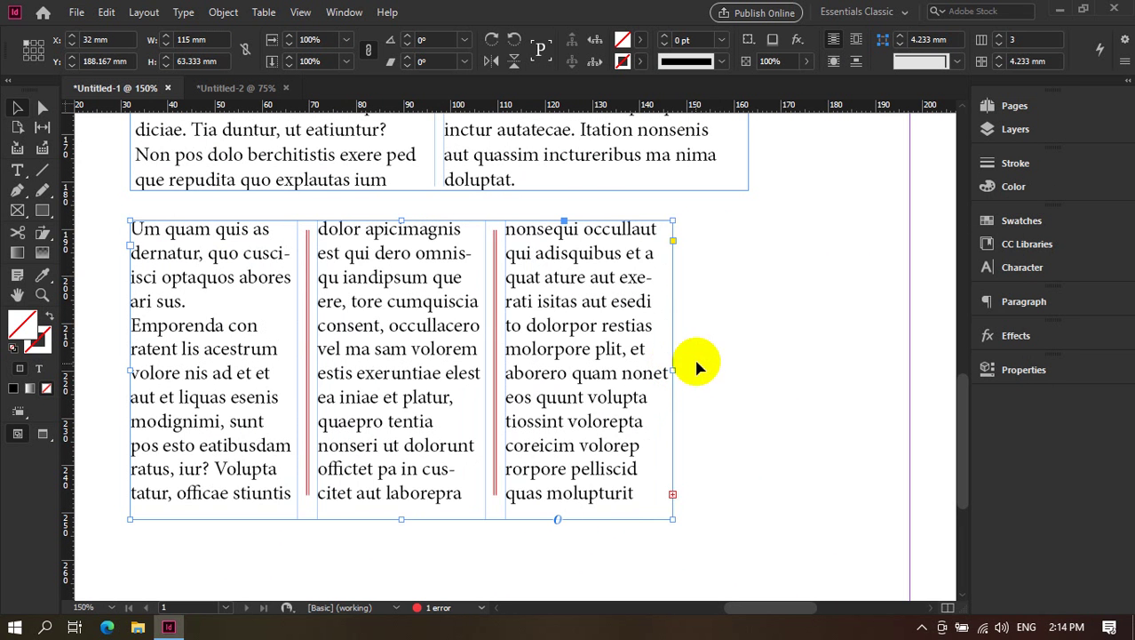
Flow the three-column frame's overset text into a new text frame placed directly below it at X 32 mm, Y about 254 mm.
scroll(685, 462, "down", 1)
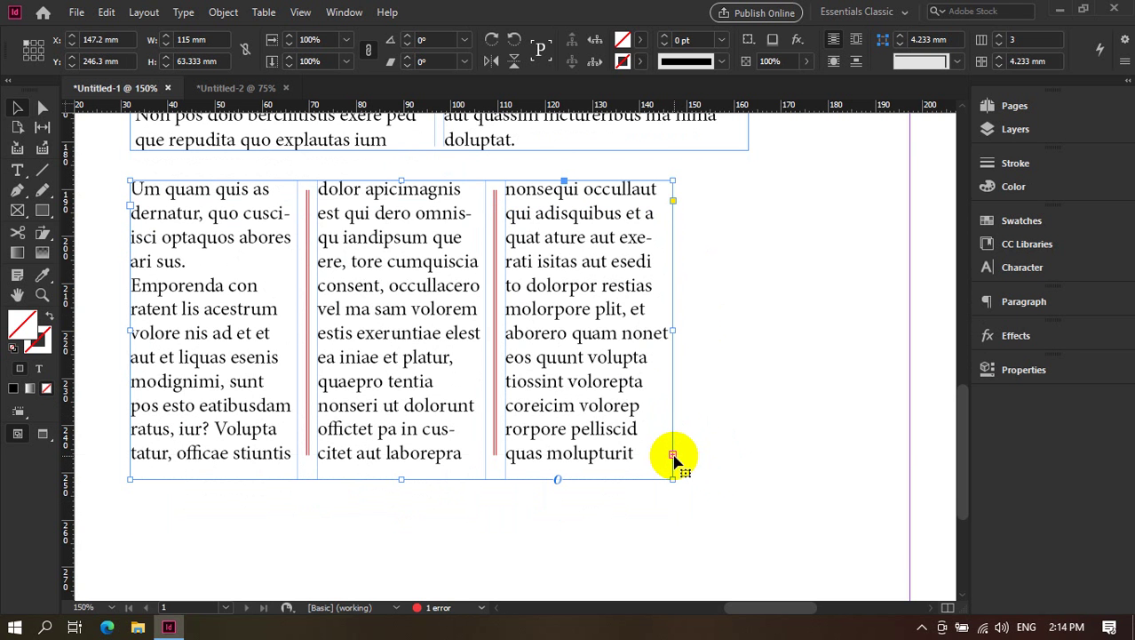
left_click(673, 456)
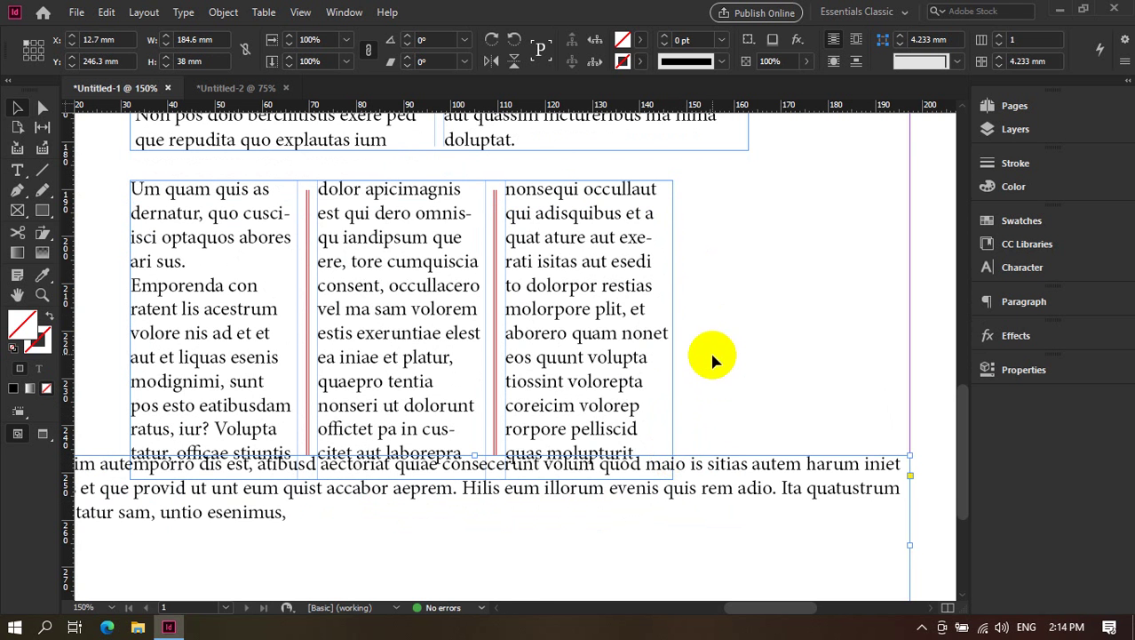
key("ctrl+1")
scroll(766, 384, "right", 3)
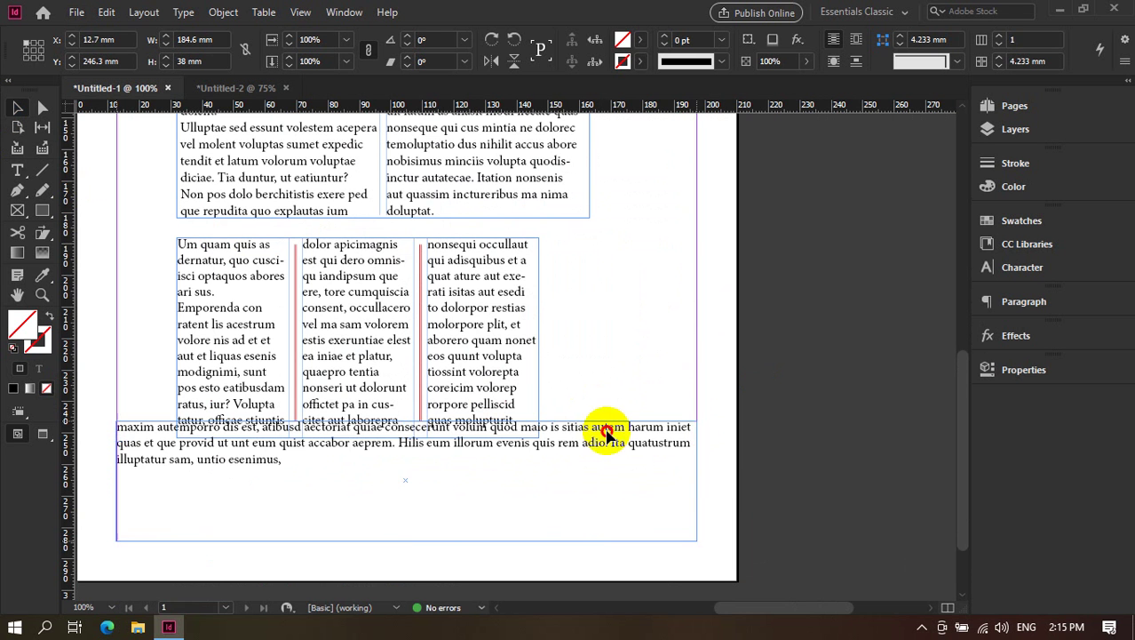
left_click_drag(609, 431, 686, 378)
scroll(685, 378, "down", 3)
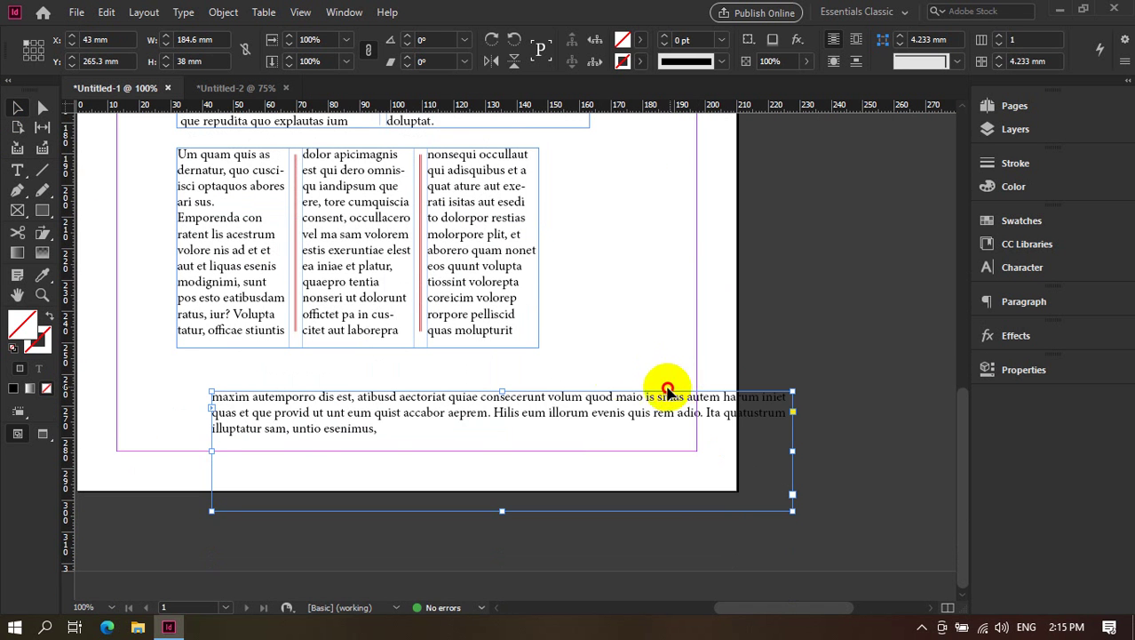
left_click_drag(602, 392, 573, 362)
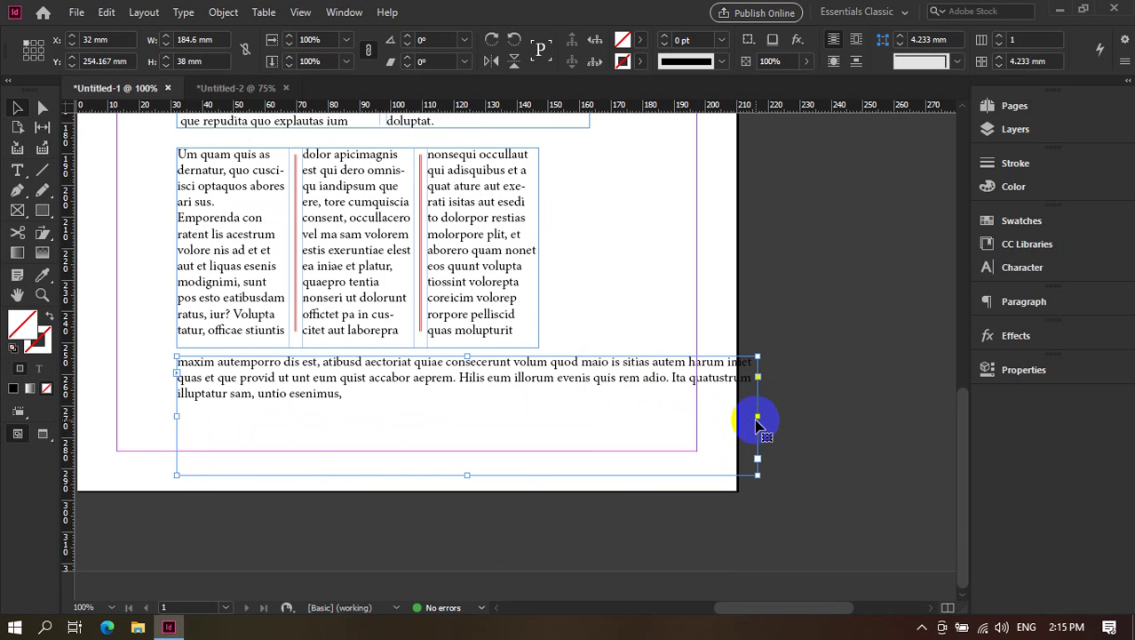
Resize the new text frame below the three columns to about 118 mm wide and 19 mm high.
left_click_drag(757, 417, 547, 414)
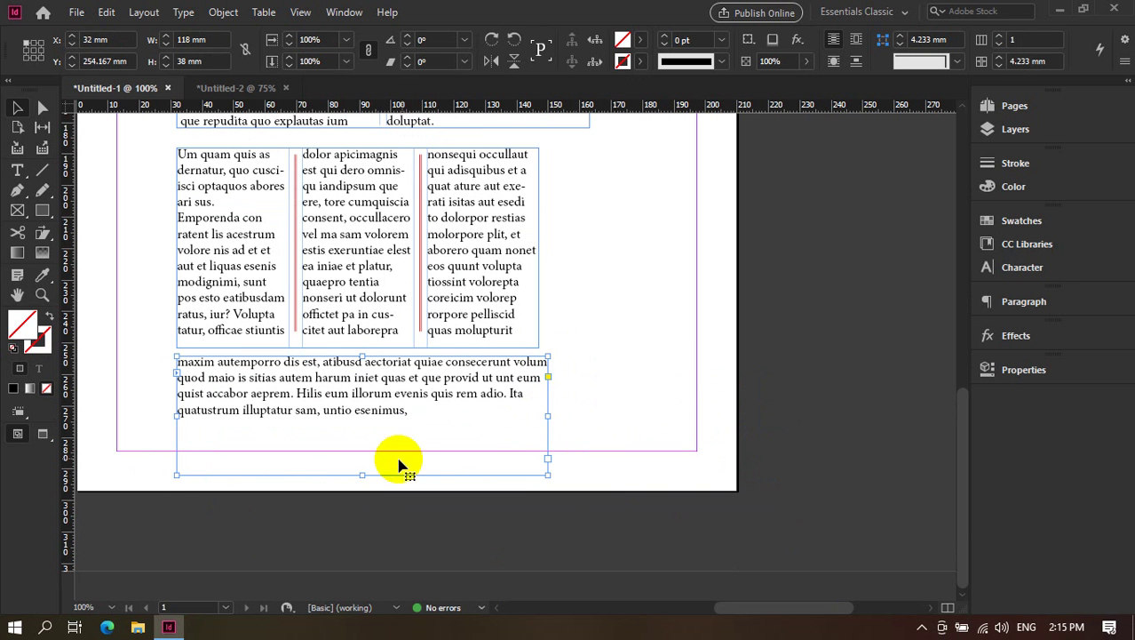
left_click_drag(363, 473, 371, 415)
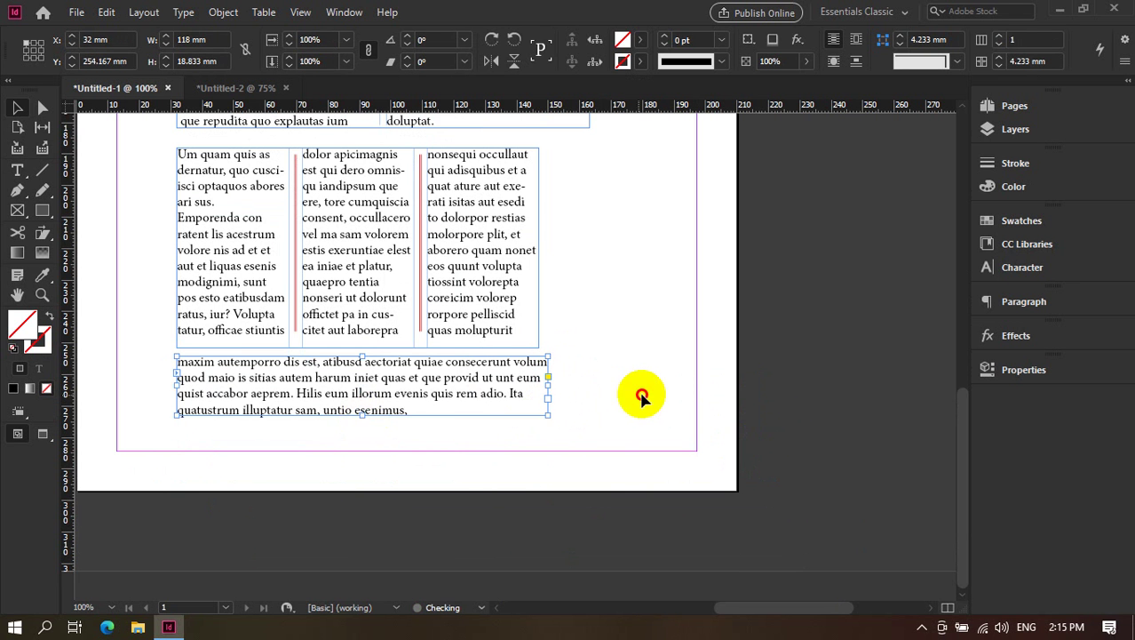
left_click(642, 397)
scroll(639, 385, "up", 5)
scroll(635, 368, "down", 4)
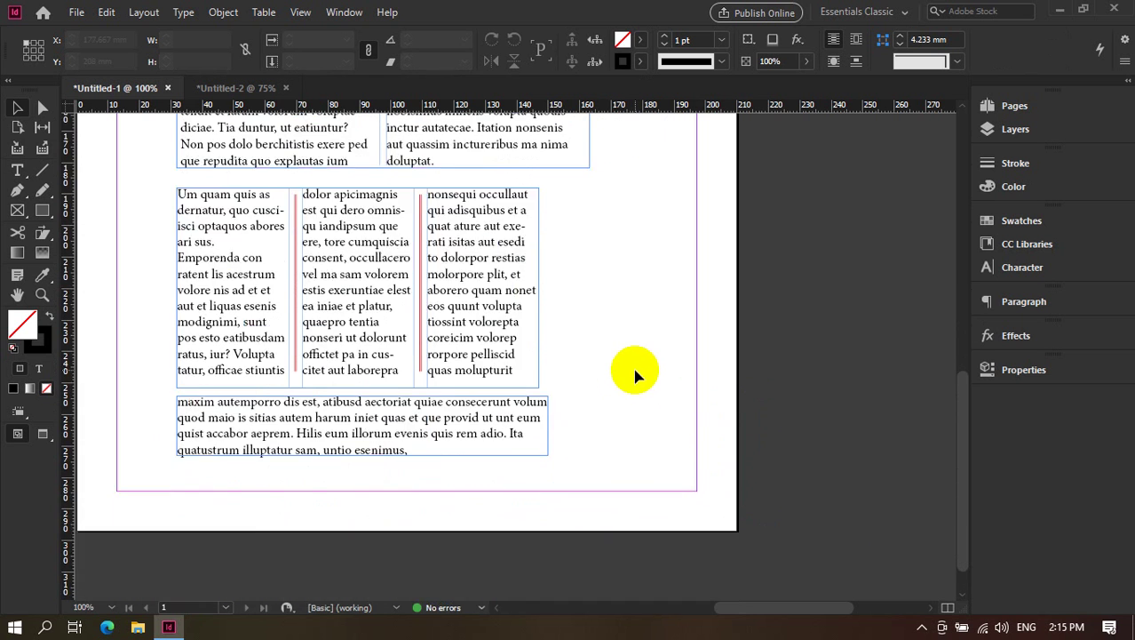
scroll(634, 374, "up", 3)
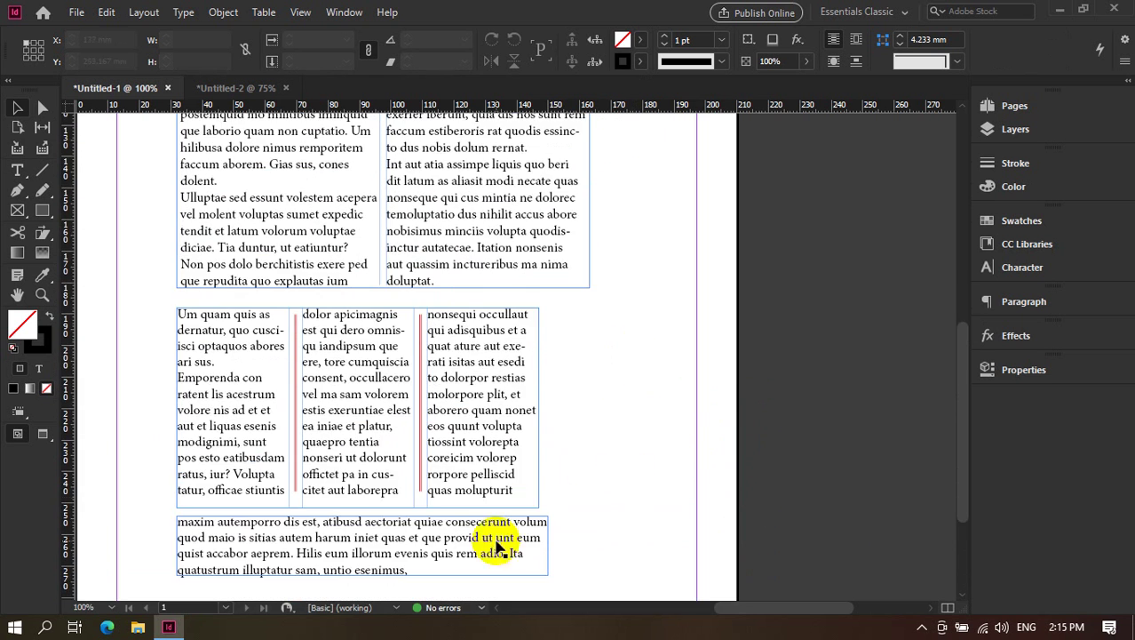
Narrow the lowest text frame and flow its overset text into another frame beside it at X about 125 mm, Y about 254 mm.
left_click(497, 546)
scroll(500, 471, "down", 1)
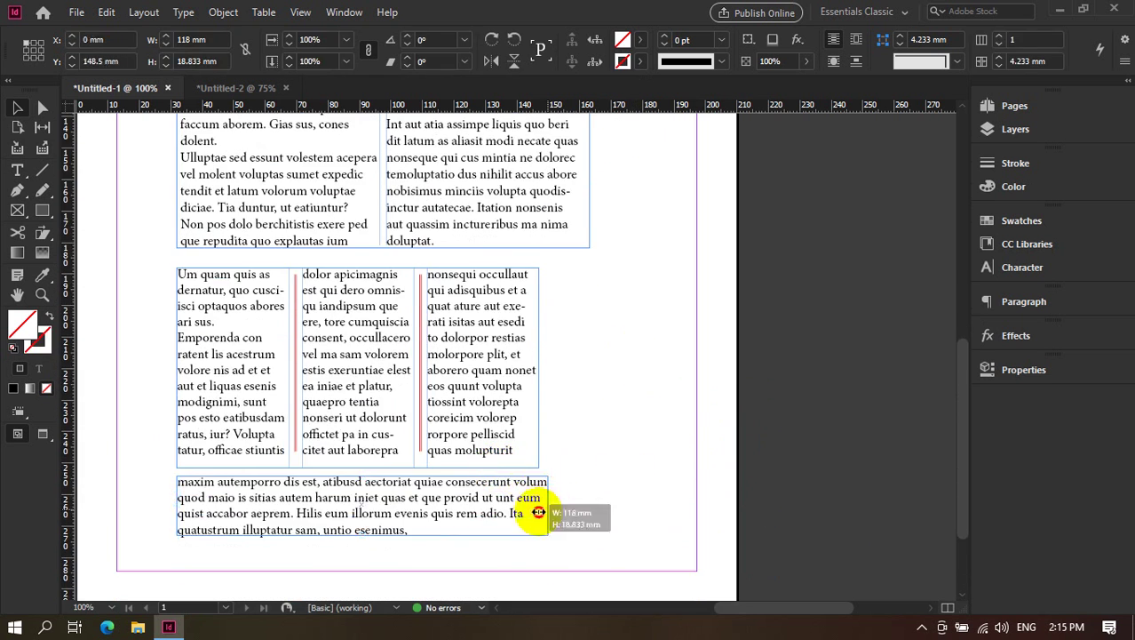
left_click_drag(539, 513, 835, 475)
left_click(458, 519)
left_click(464, 522)
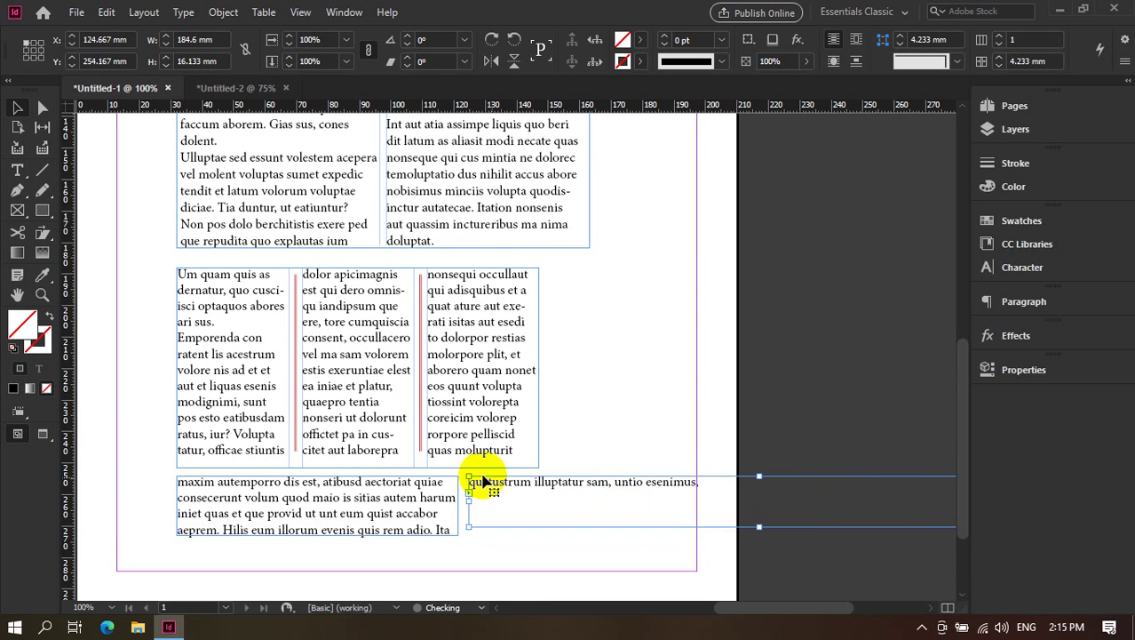
Narrow the newly threaded frame beside the lowest text block so that it ends inside the page's right margin.
scroll(498, 493, "down", 1)
left_click_drag(733, 615, 776, 601)
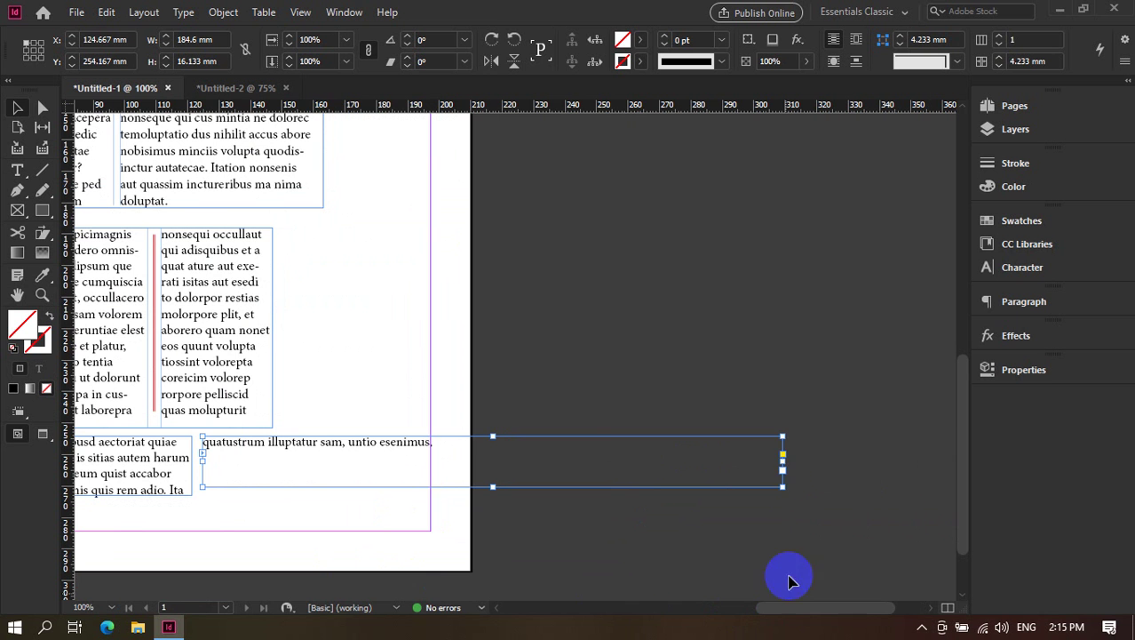
left_click_drag(783, 464, 396, 487)
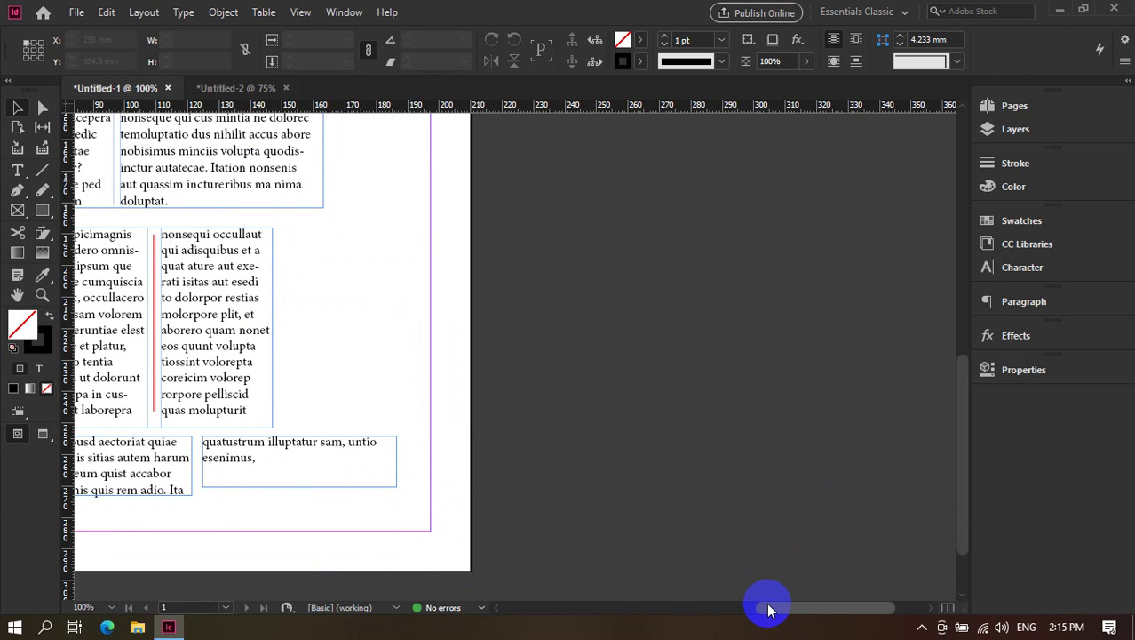
left_click_drag(765, 603, 702, 604)
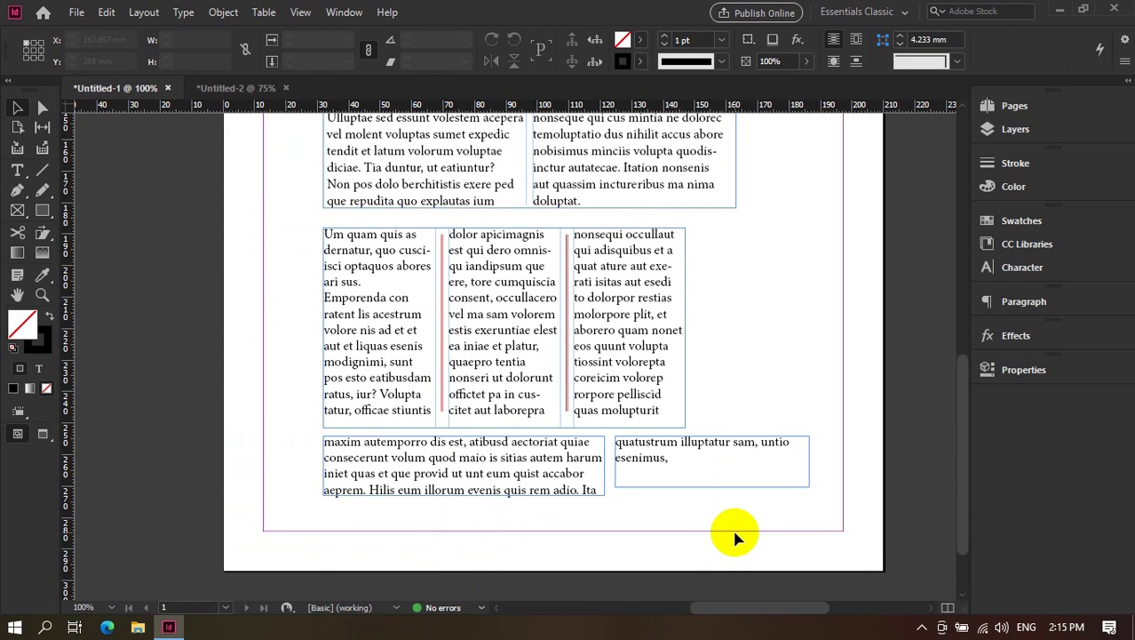
left_click(748, 490)
left_click_drag(715, 487, 702, 503)
left_click(690, 509)
Try to shrink the two-column text frame below the oval in both width and height.
scroll(680, 436, "up", 5)
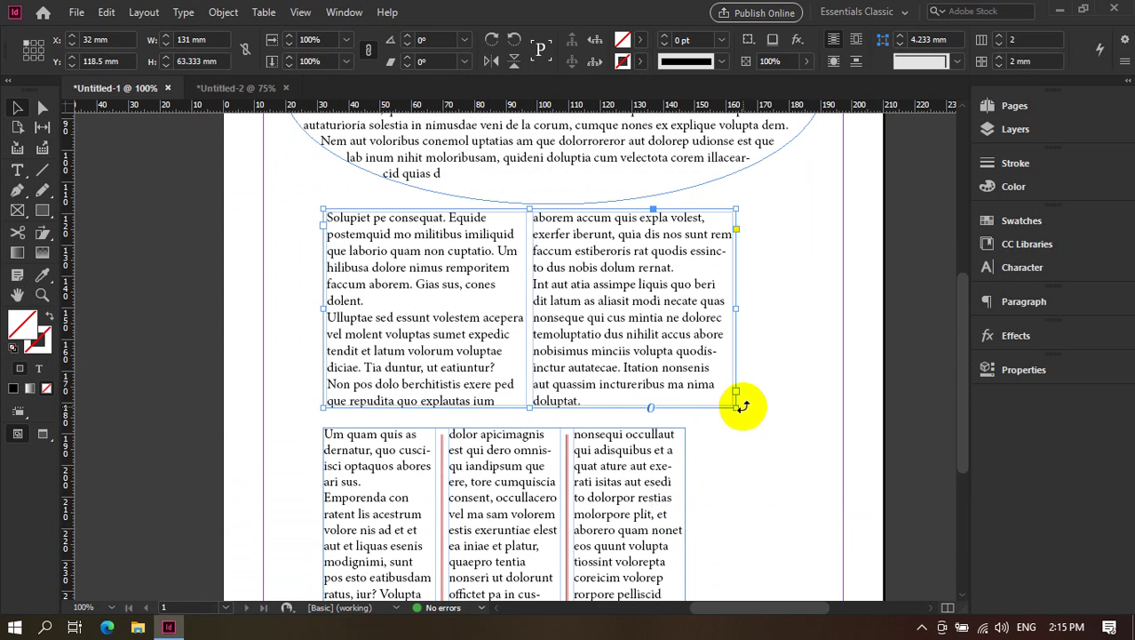
left_click_drag(737, 405, 653, 365)
left_click(669, 354)
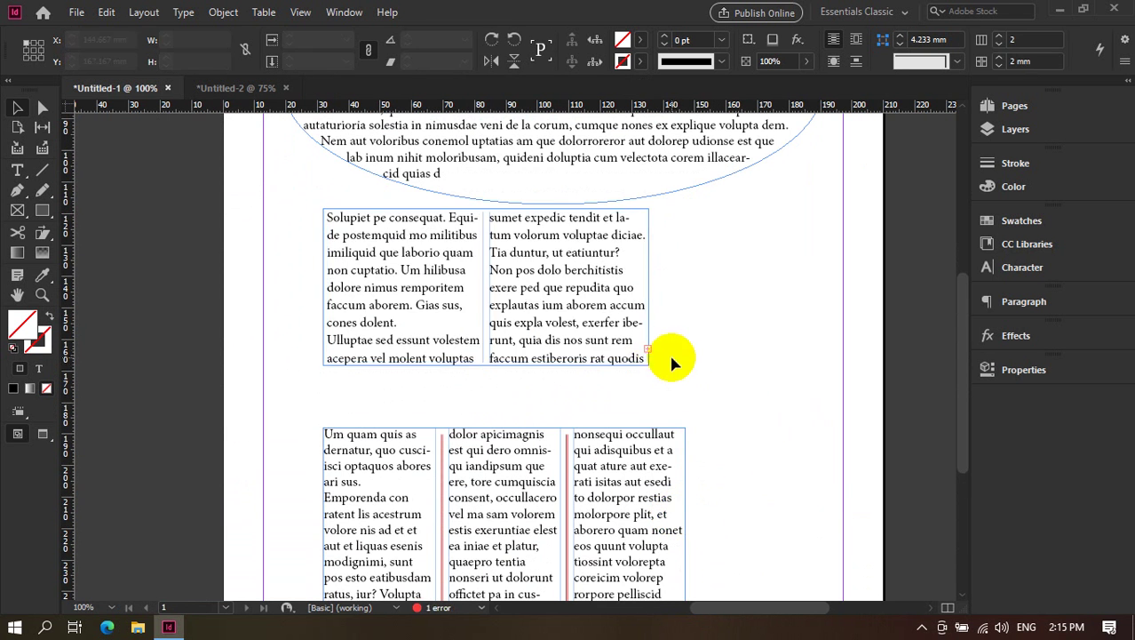
left_click(653, 354)
key("ctrl+z")
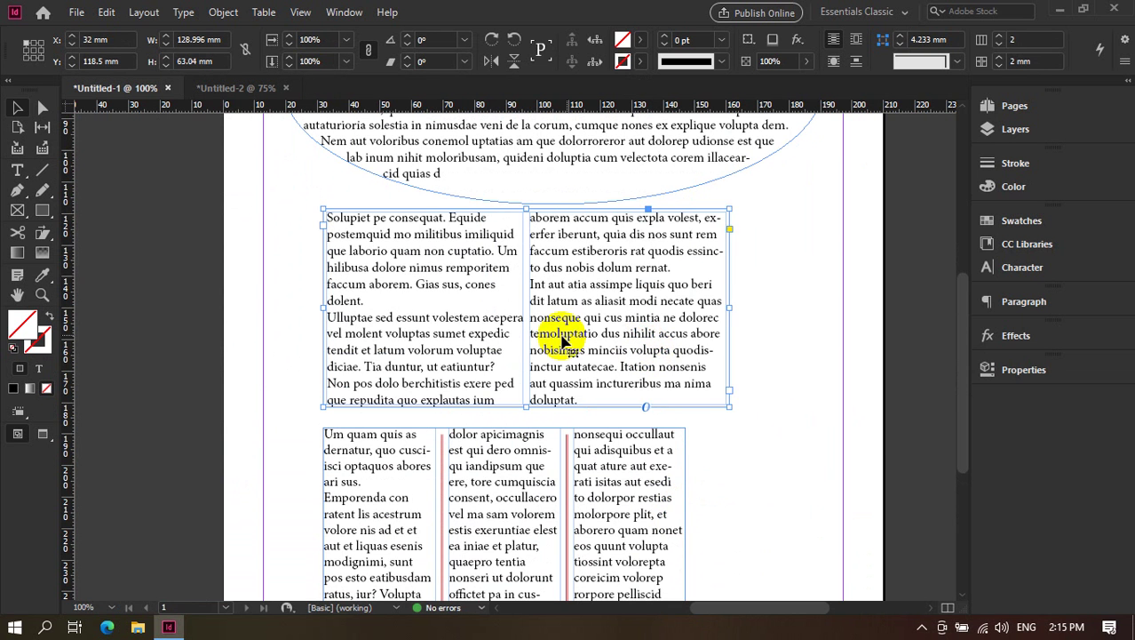
Move the two-column text frame toward the page's left edge and shrink it to about 78 mm by 61 mm.
left_click_drag(597, 410, 791, 468)
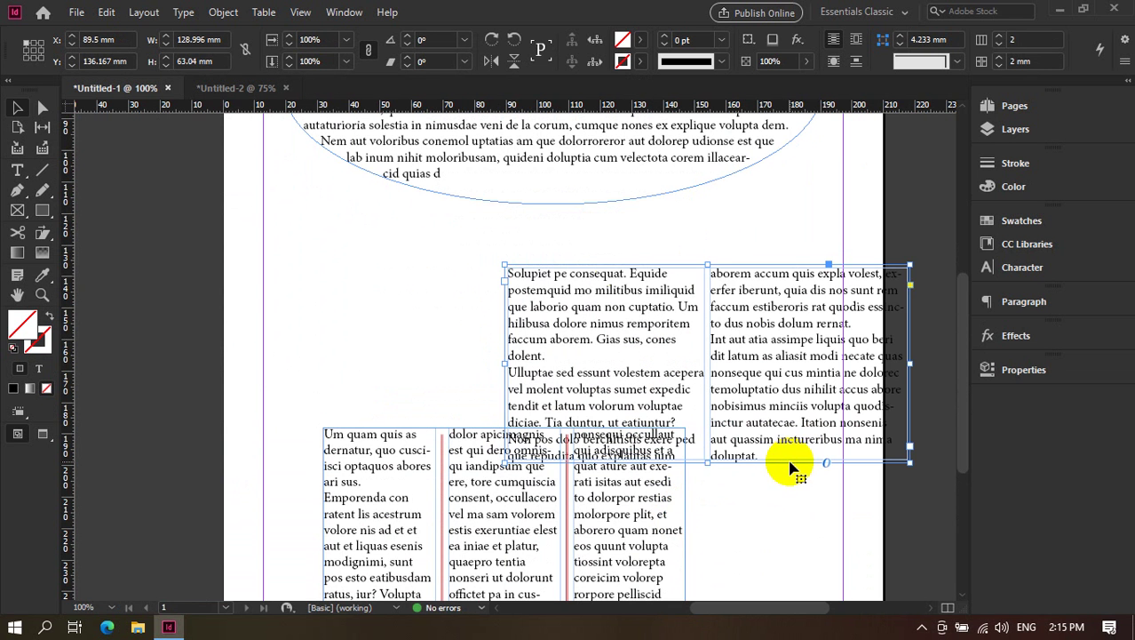
left_click_drag(626, 267, 360, 187)
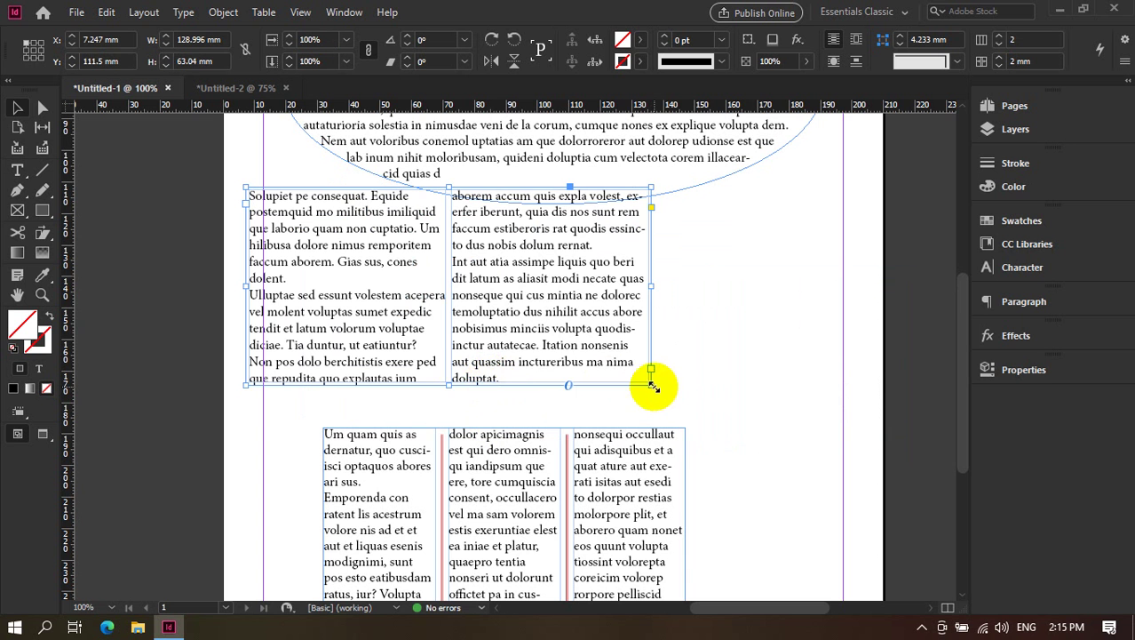
left_click_drag(653, 385, 493, 378)
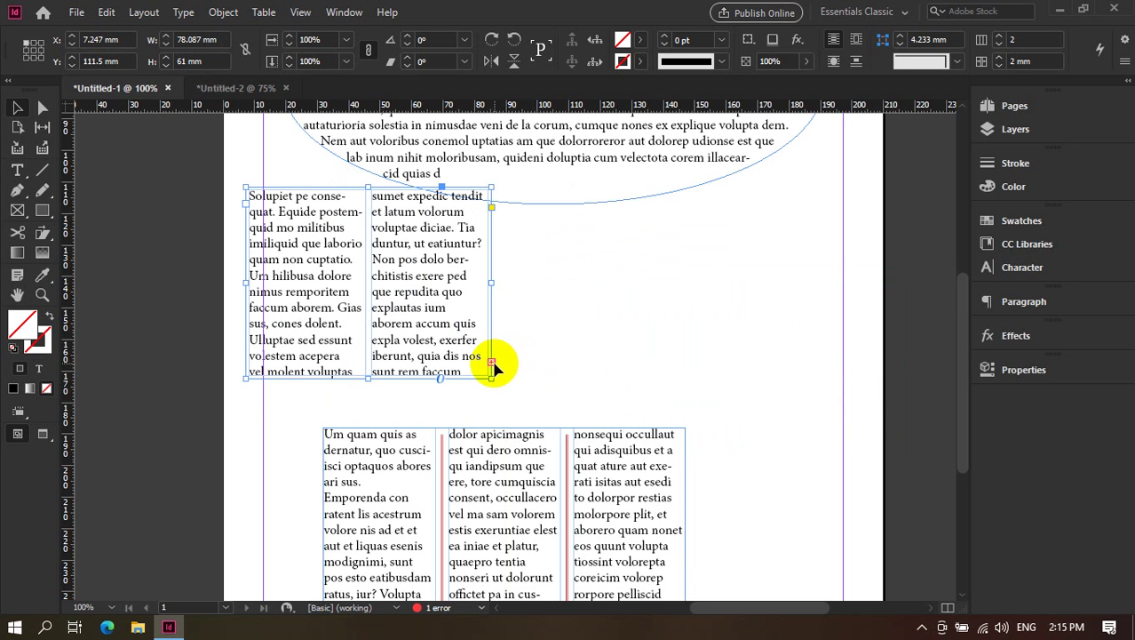
Flow the two-column frame's overset text into a new frame beside it and resize that frame to about 83 mm by 55.5 mm.
left_click(491, 362)
left_click_drag(712, 355, 507, 286)
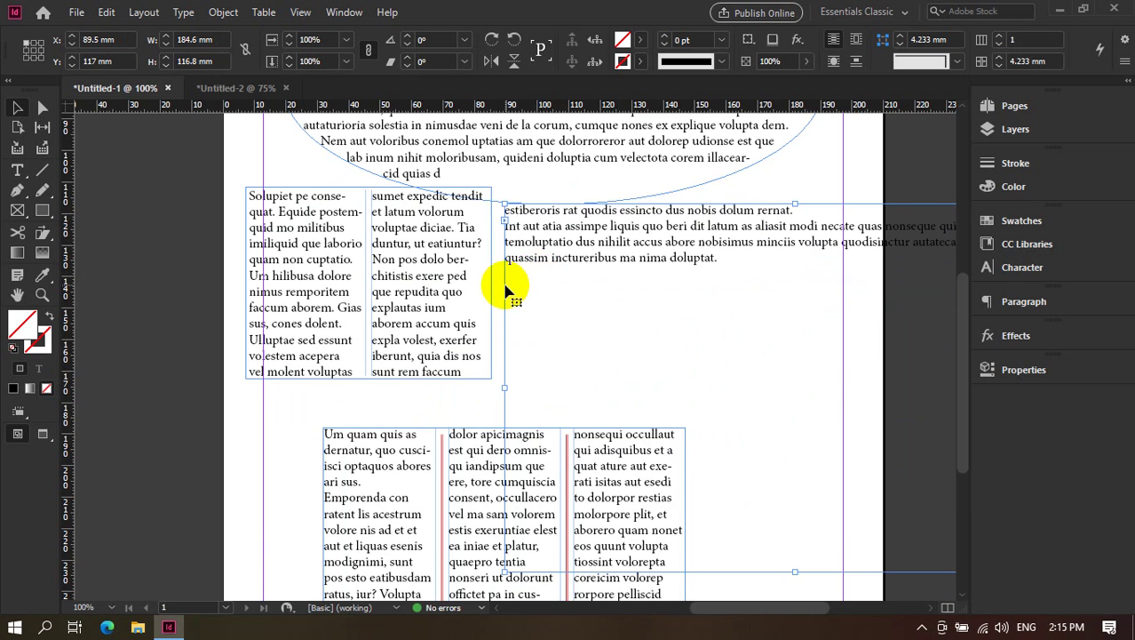
key("ctrl+minus")
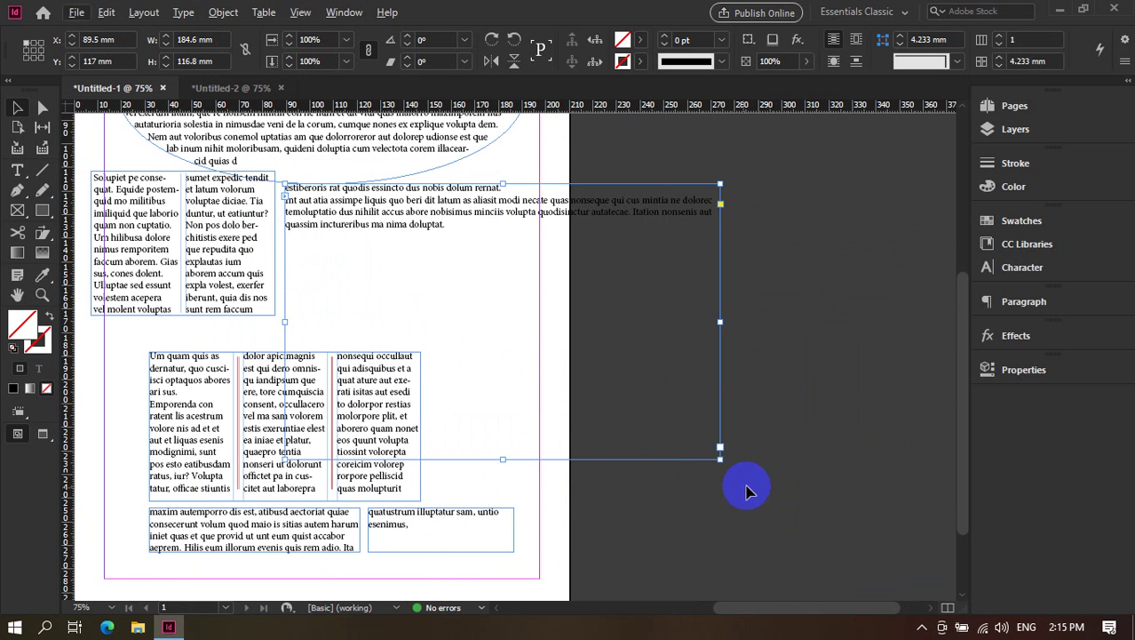
left_click_drag(721, 460, 480, 315)
Reposition the new frame to X 99 mm, Y about 122 mm, and the two-column frame to X 19 mm, Y 120 mm.
left_click_drag(197, 177, 207, 203)
left_click_drag(439, 189, 462, 201)
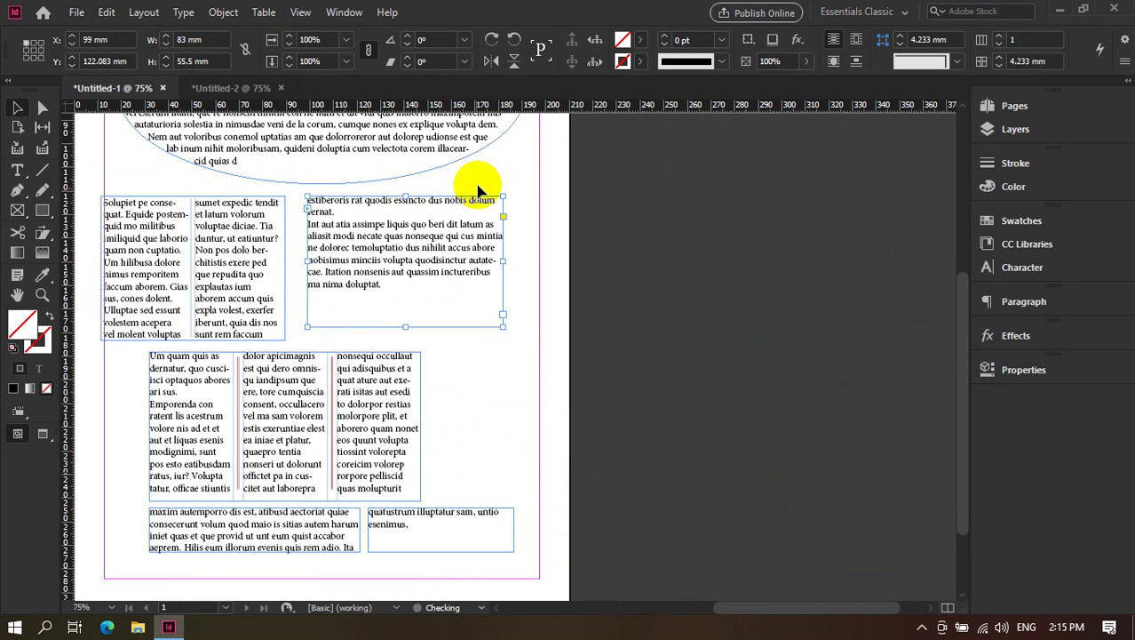
left_click(295, 189)
mouse_move(275, 206)
left_mouse_down()
mouse_move(286, 191)
mouse_move(291, 200)
left_mouse_up()
left_click(425, 177)
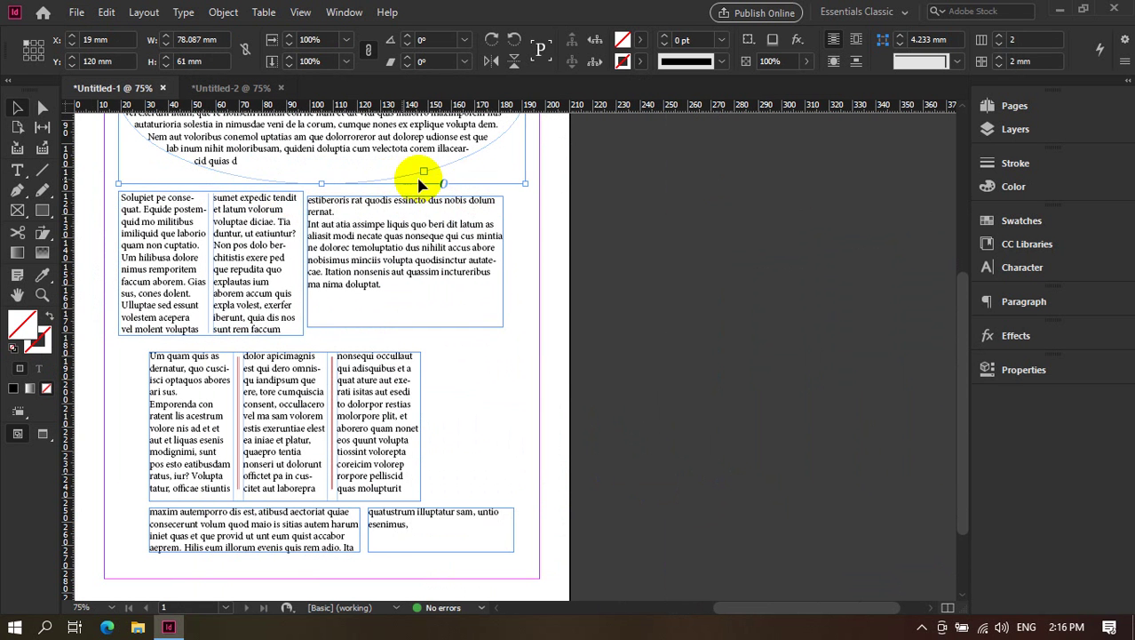
left_click(661, 316)
Delete all the text frames below the oval, as well as the oval text frame itself.
scroll(659, 309, "up", 1)
scroll(791, 458, "down", 2)
scroll(633, 443, "left", 2)
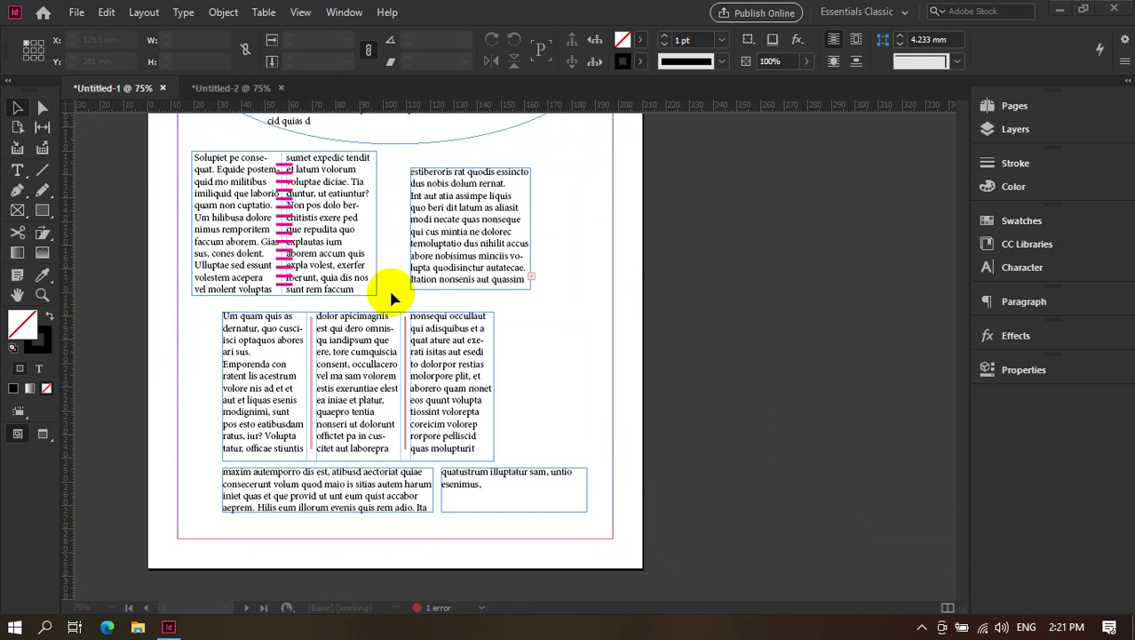
scroll(388, 286, "up", 5)
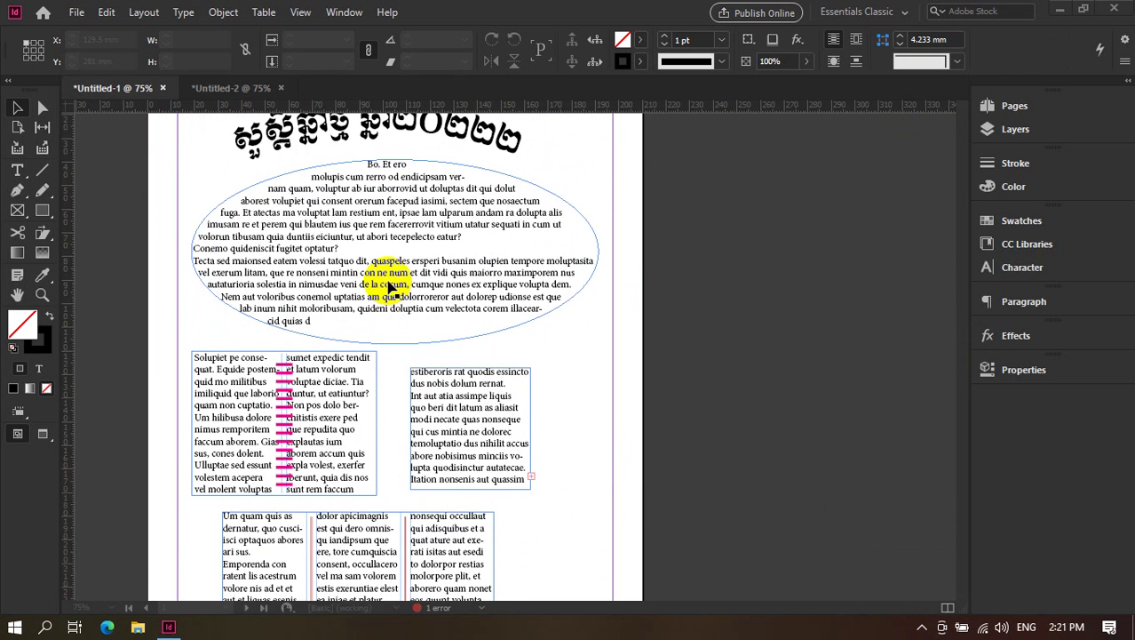
scroll(408, 178, "up", 1)
scroll(431, 152, "down", 6)
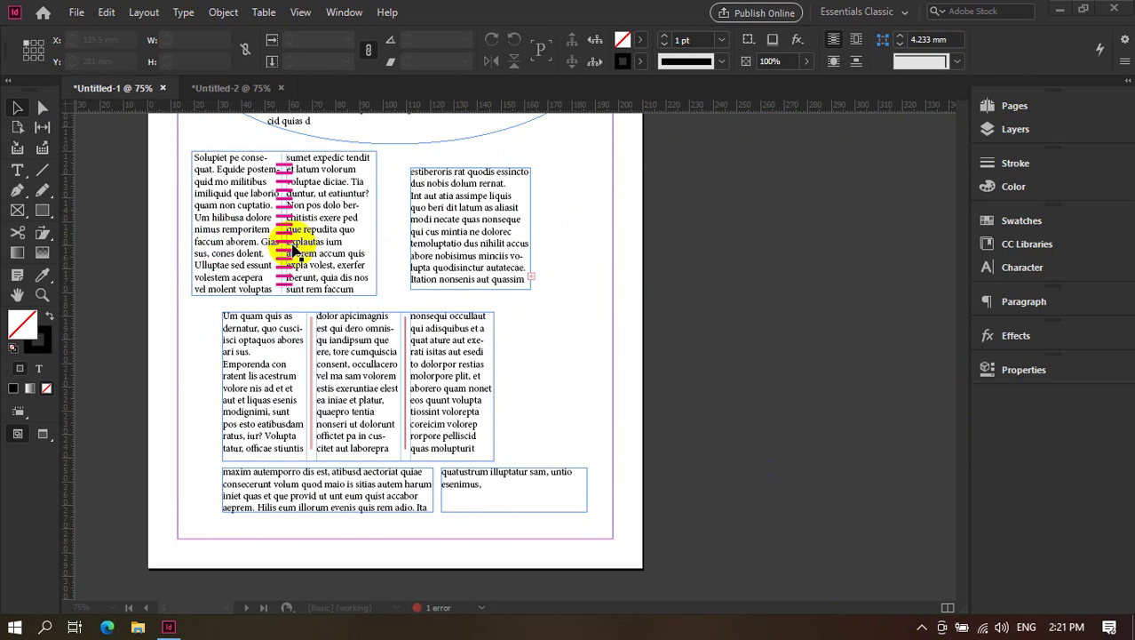
left_click_drag(153, 209, 634, 525)
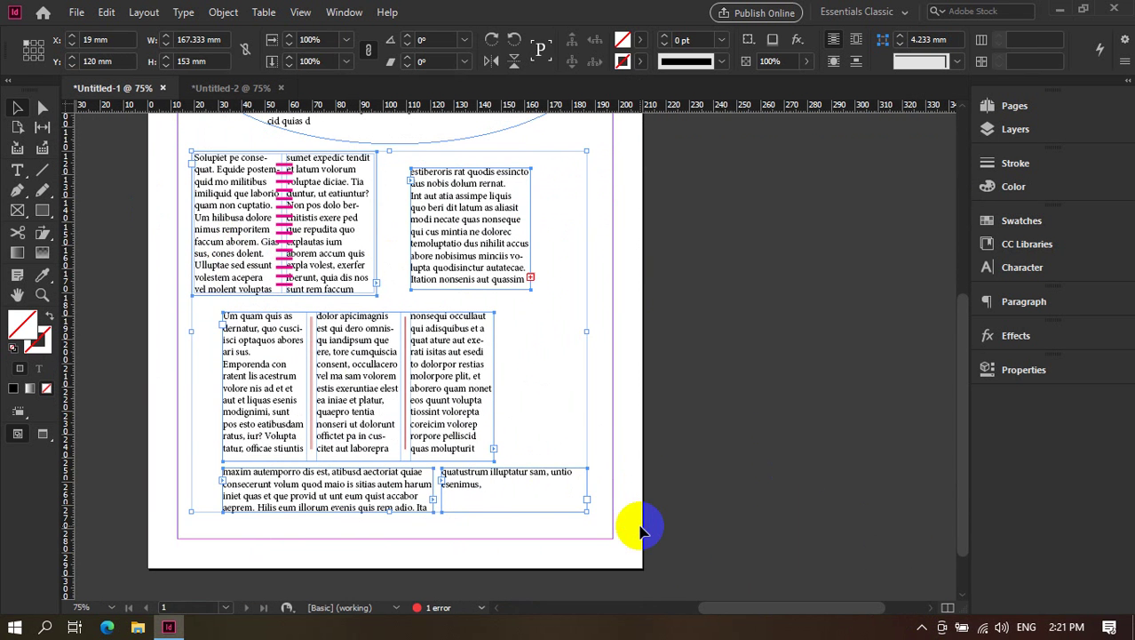
key("Delete")
key("ctrl+z")
left_click(451, 375)
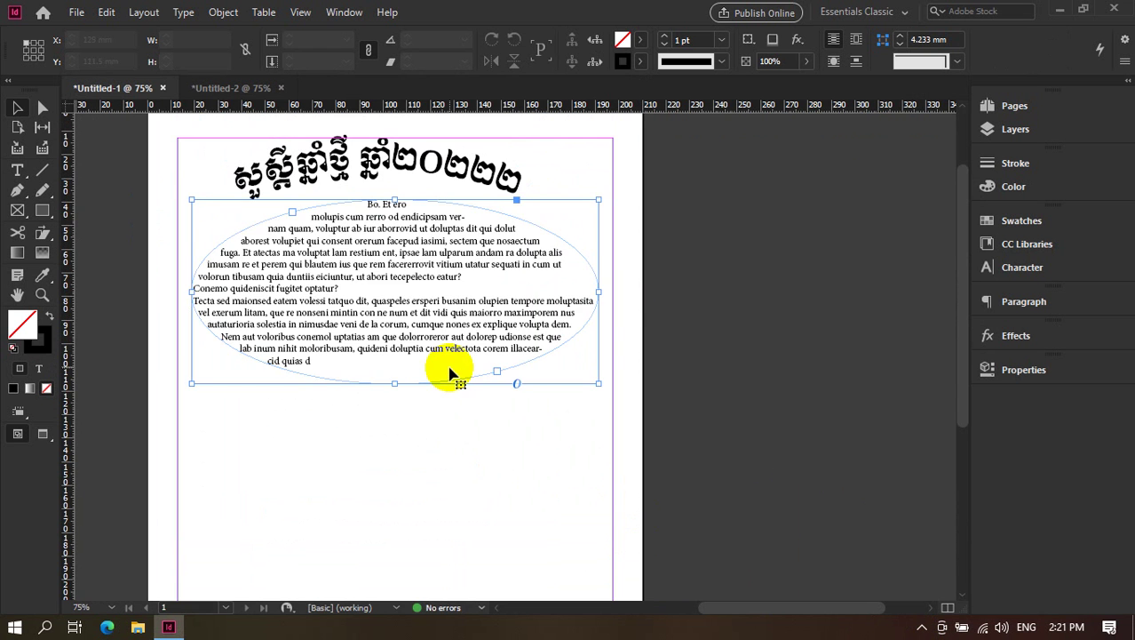
key("Delete")
Draw a rectangle frame about 144 mm by 98 mm below the heading, with its upper-left corner near X 26 mm, Y 63 mm.
key("ctrl+equal")
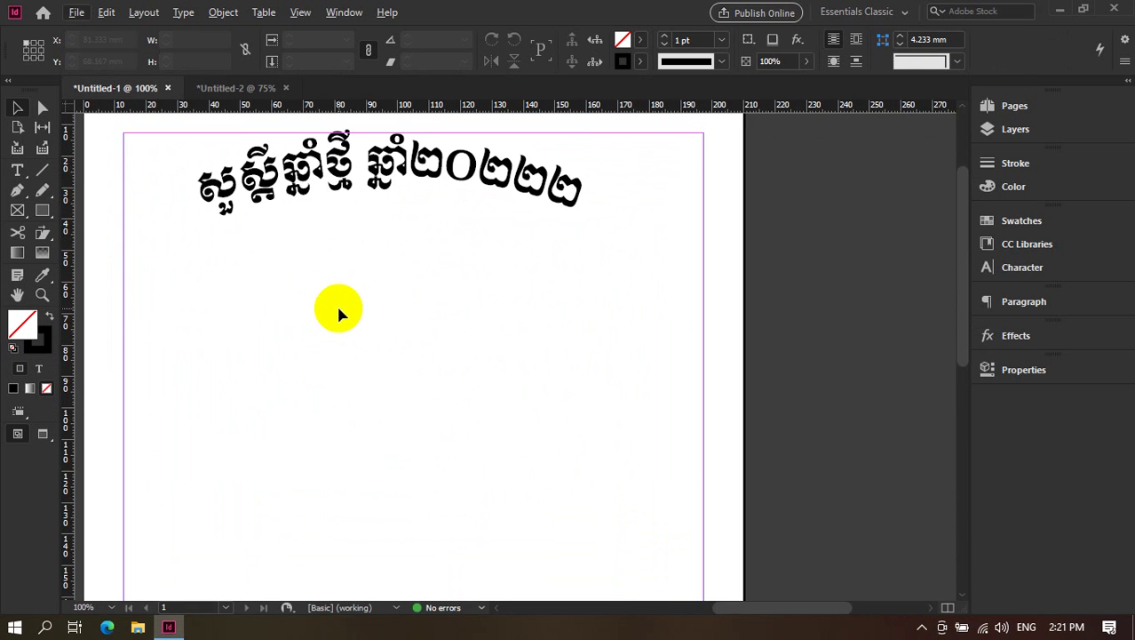
scroll(336, 302, "down", 1)
scroll(84, 223, "left", 2)
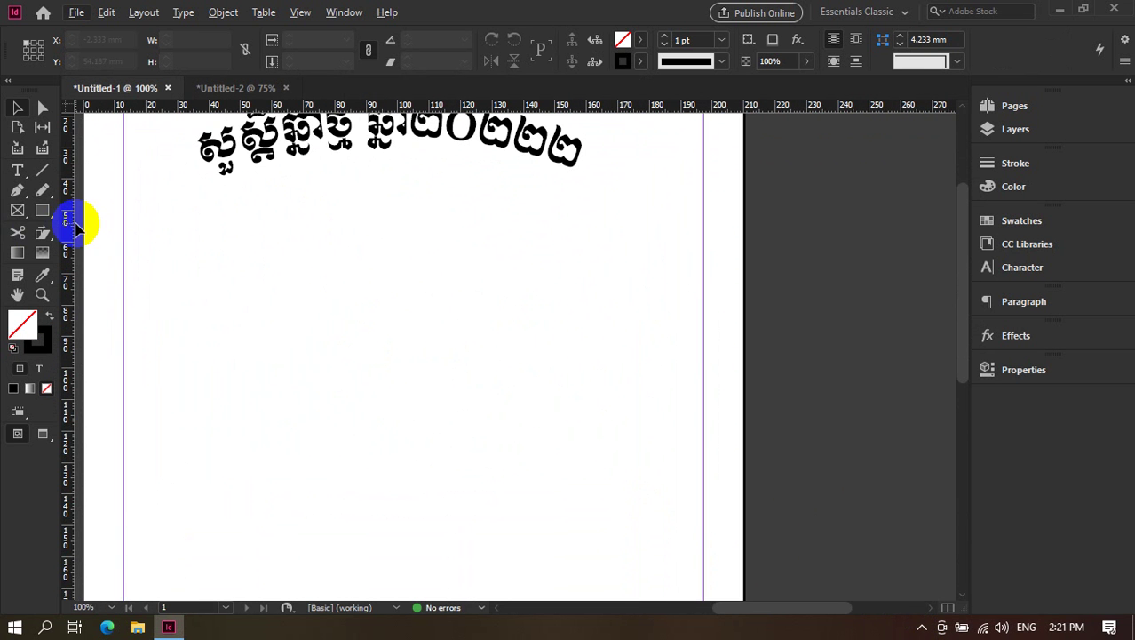
left_click(18, 211)
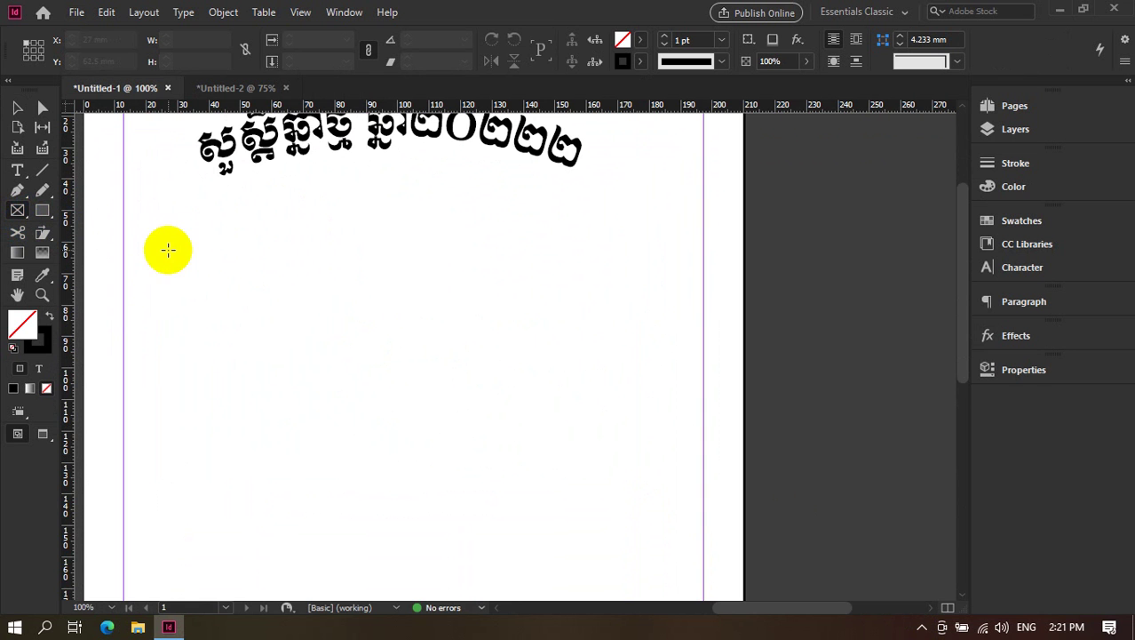
scroll(167, 248, "down", 1)
left_click_drag(166, 212, 618, 520)
Convert the empty rectangle frame into a text frame and fill it with placeholder text.
left_click(18, 170)
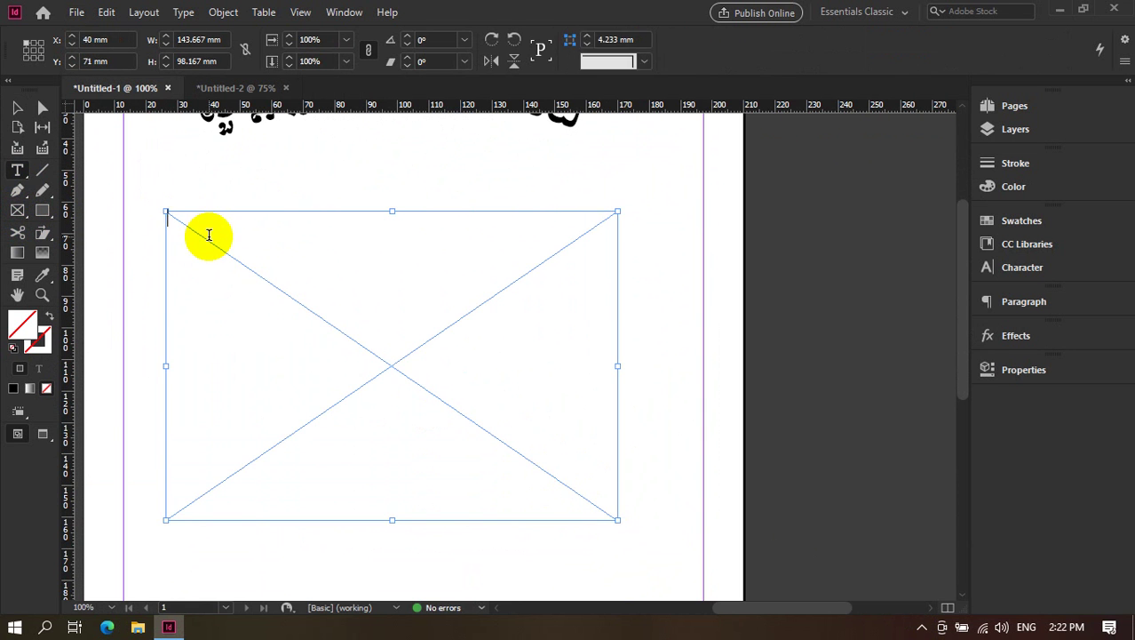
left_click(208, 236)
right_click(208, 236)
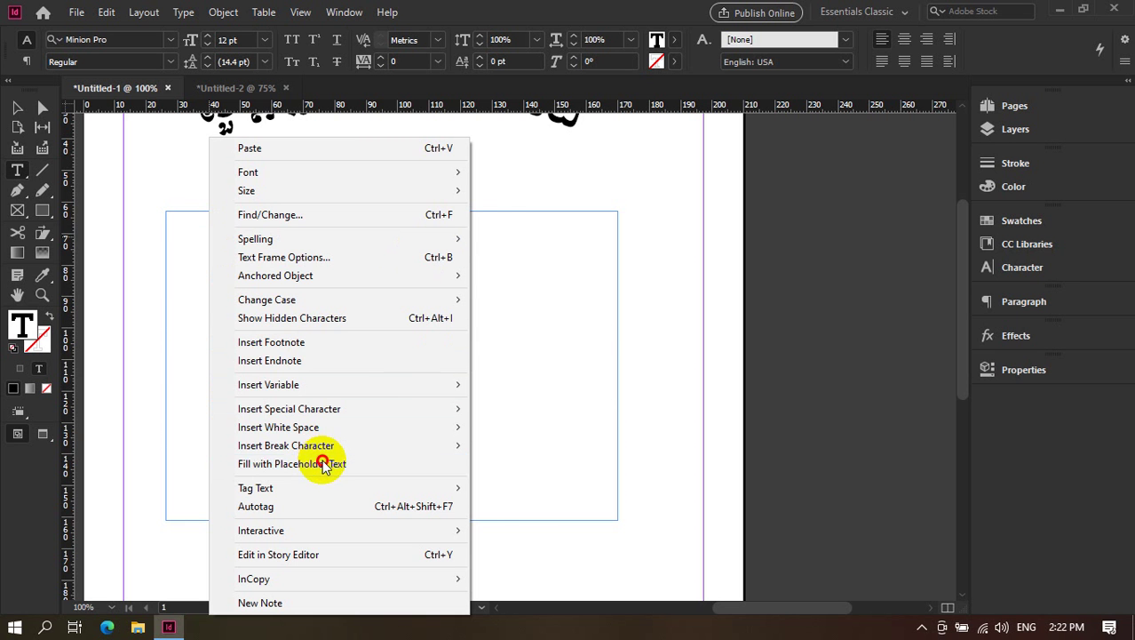
left_click(326, 464)
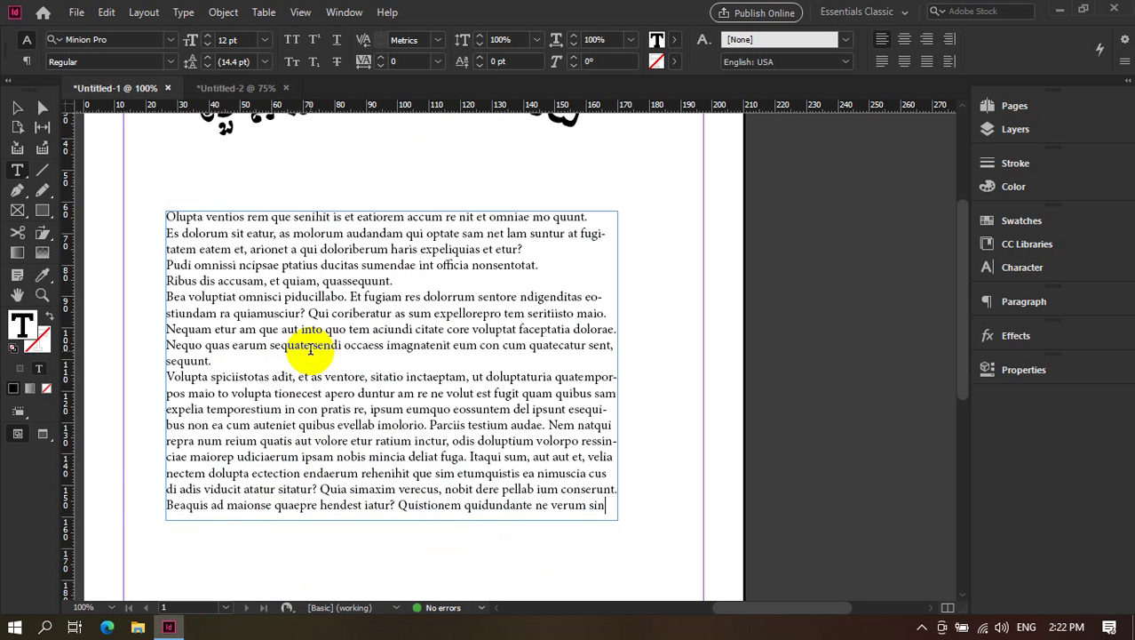
Give the placeholder text frame a 1 pt stroke.
left_click(13, 106)
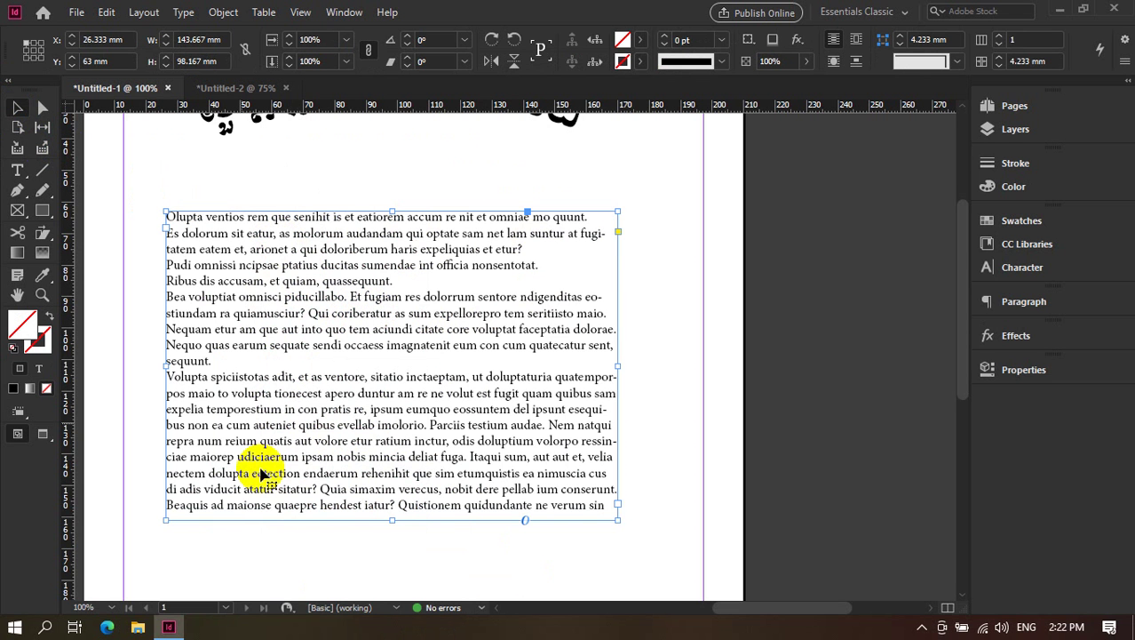
left_click(691, 41)
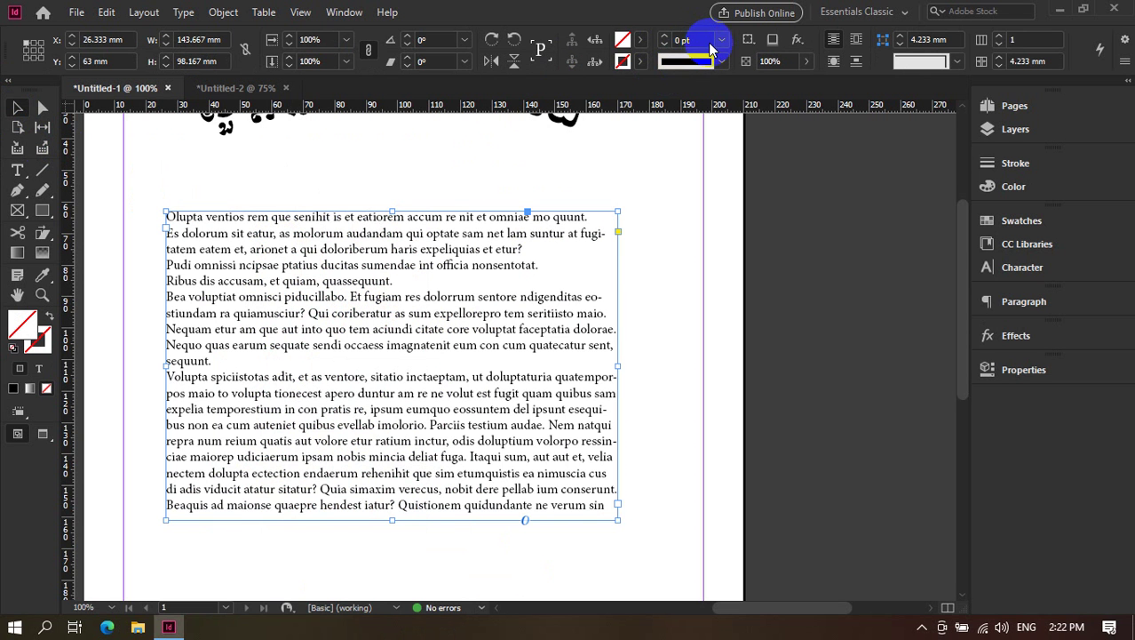
left_click(720, 44)
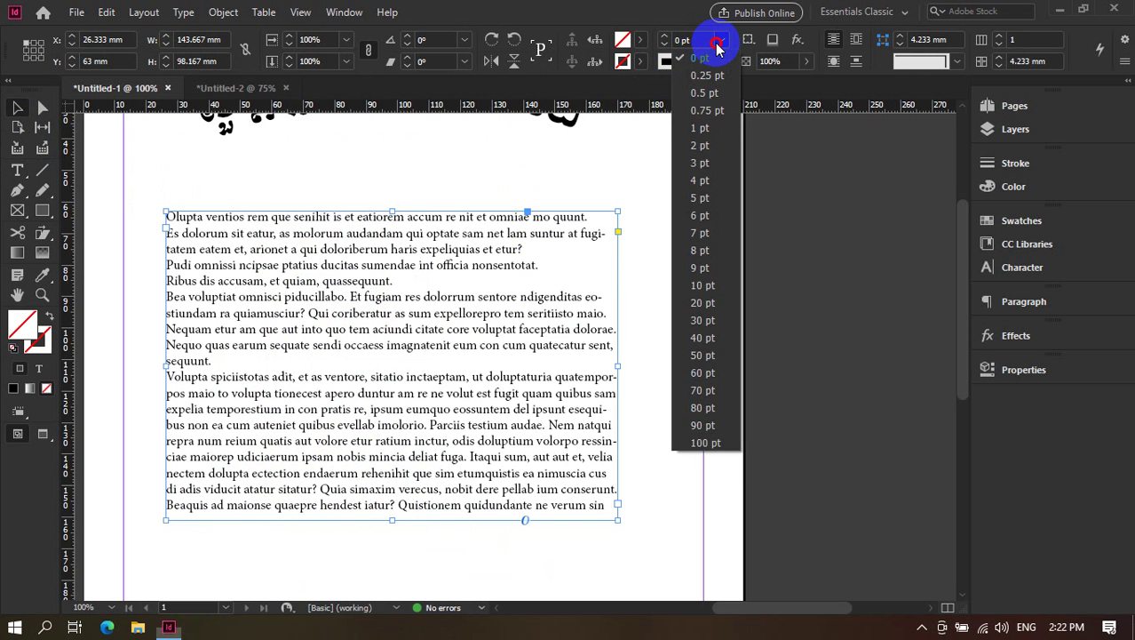
left_click(720, 129)
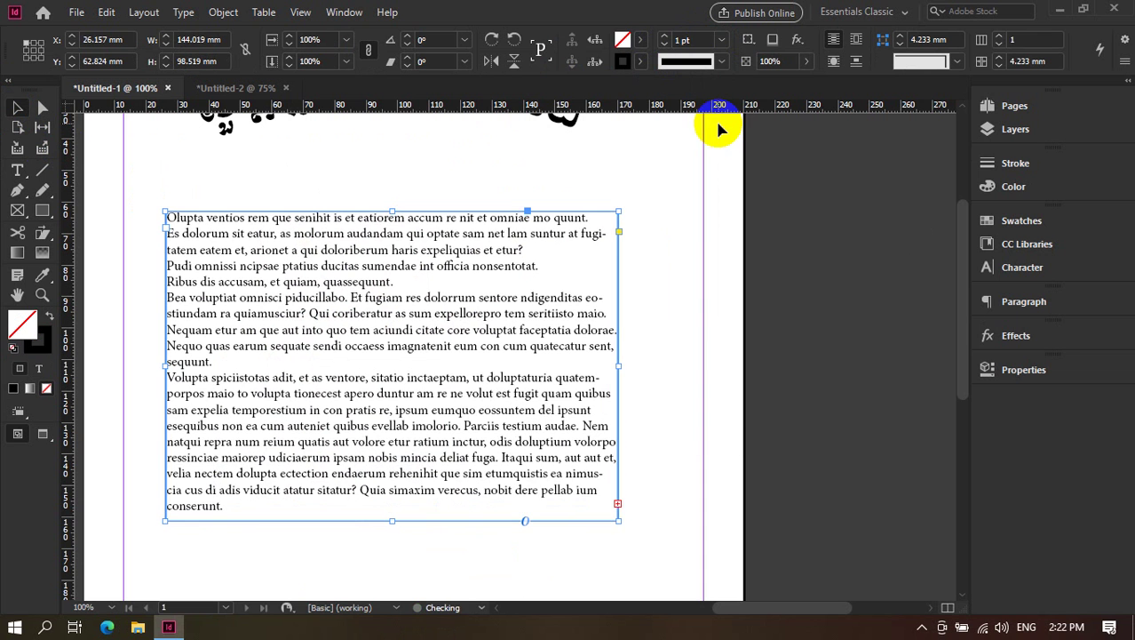
Apply the Inverse Rounded corner shape to the text frame and deselect it to view the corners.
left_click(959, 62)
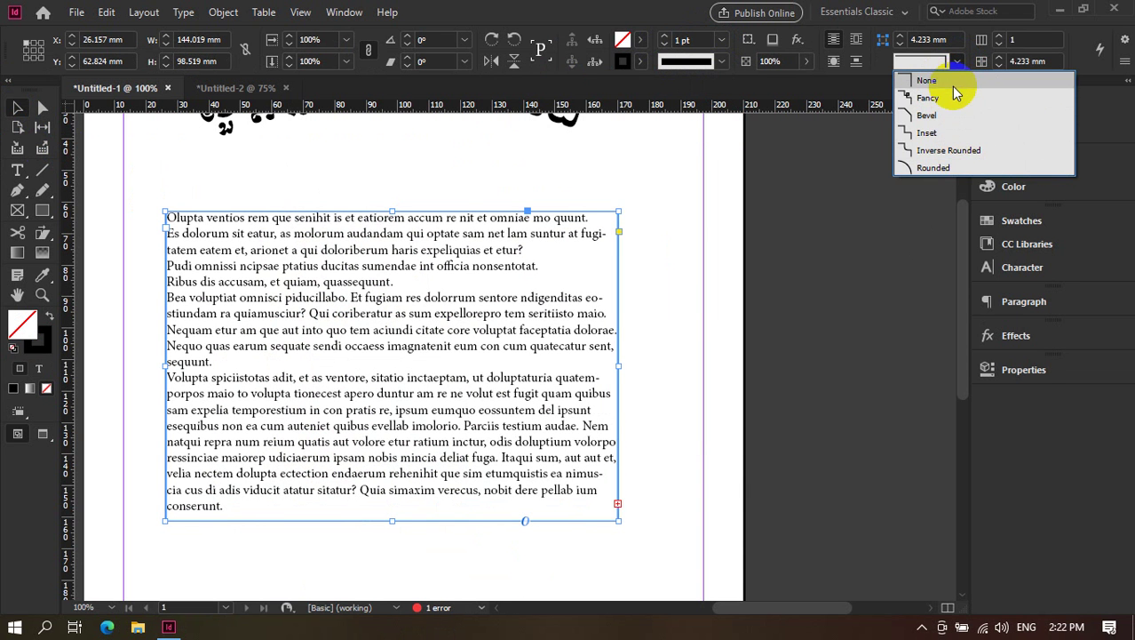
left_click(973, 152)
left_click(601, 180)
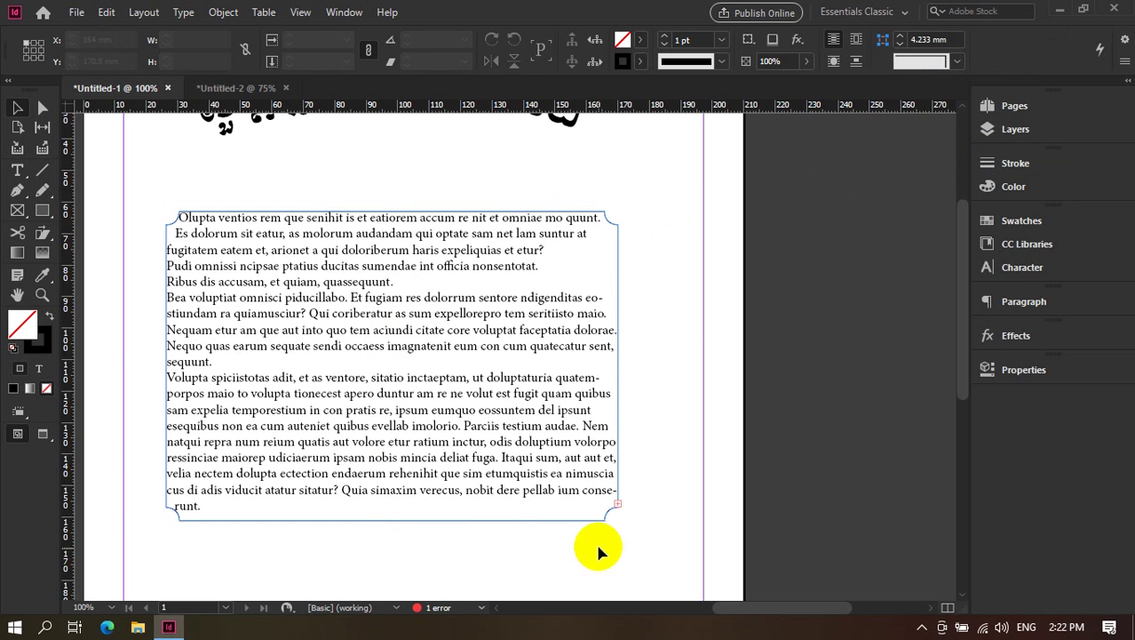
Set the text frame's corner shape to Rounded and deselect the frame.
left_click(563, 236)
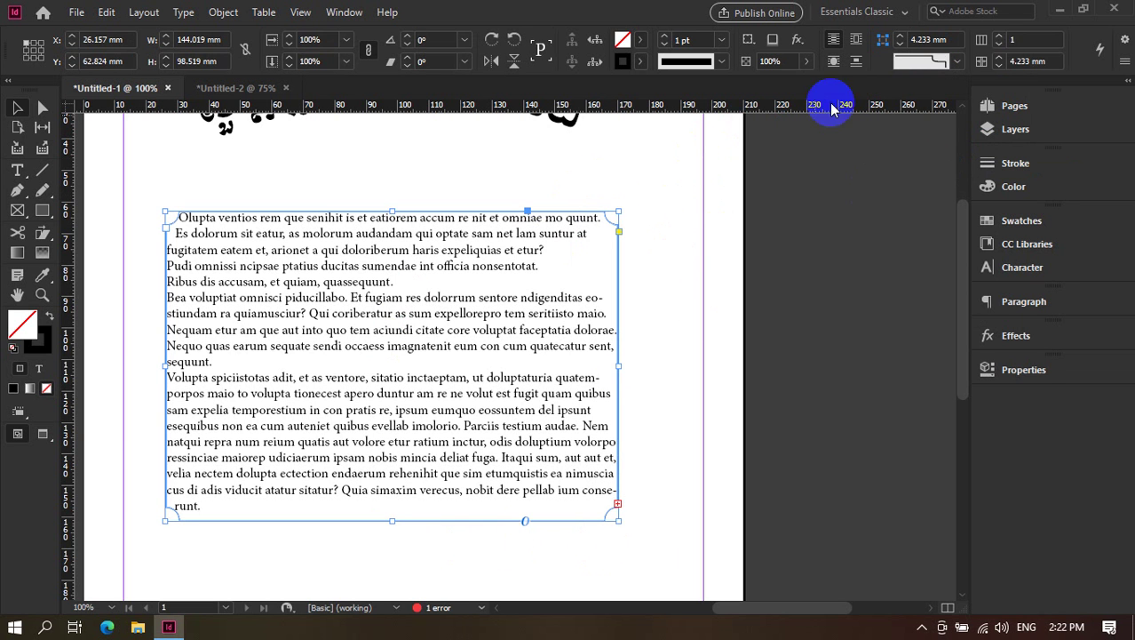
left_click(921, 62)
left_click(931, 168)
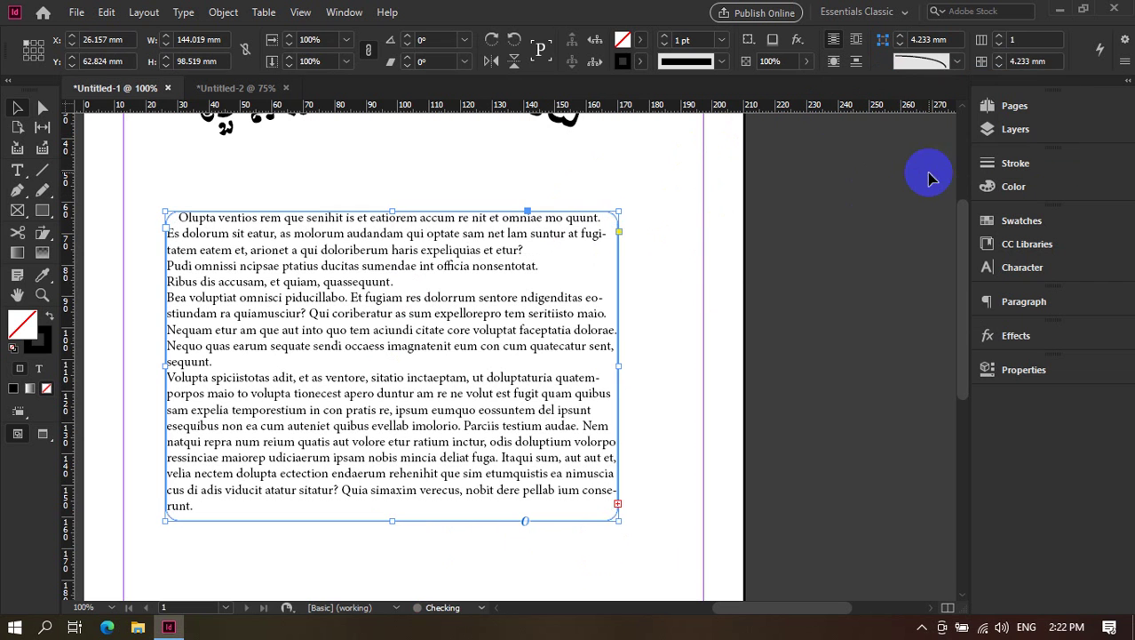
left_click(735, 255)
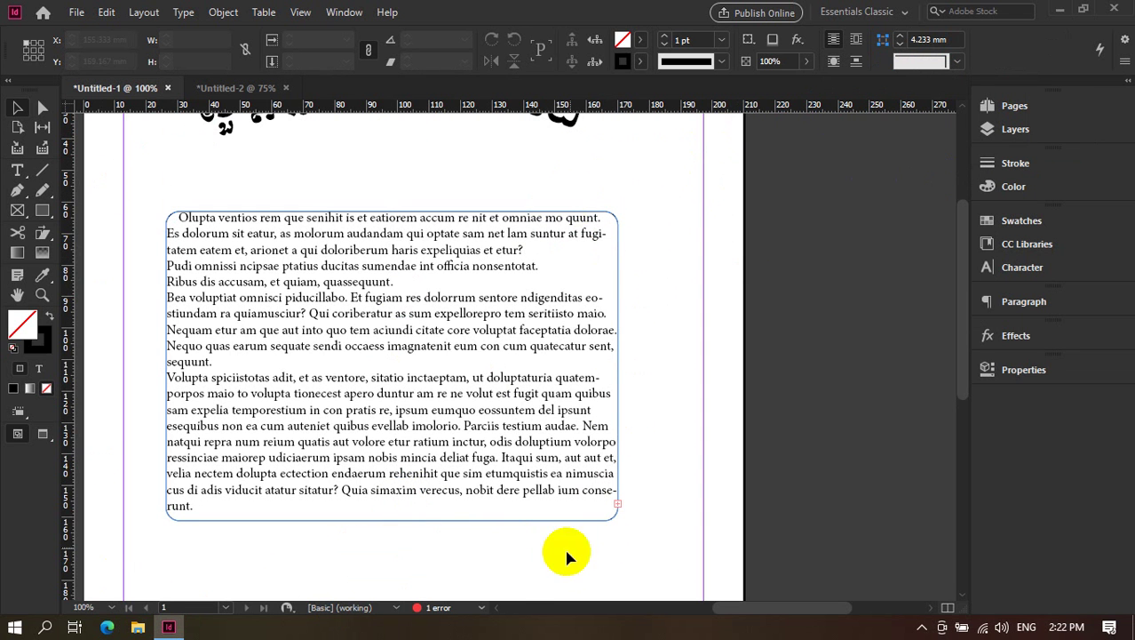
Move the rounded text frame closer to the heading, to X 28 mm, Y 51.5 mm.
left_click(547, 391)
left_click_drag(490, 431, 496, 395)
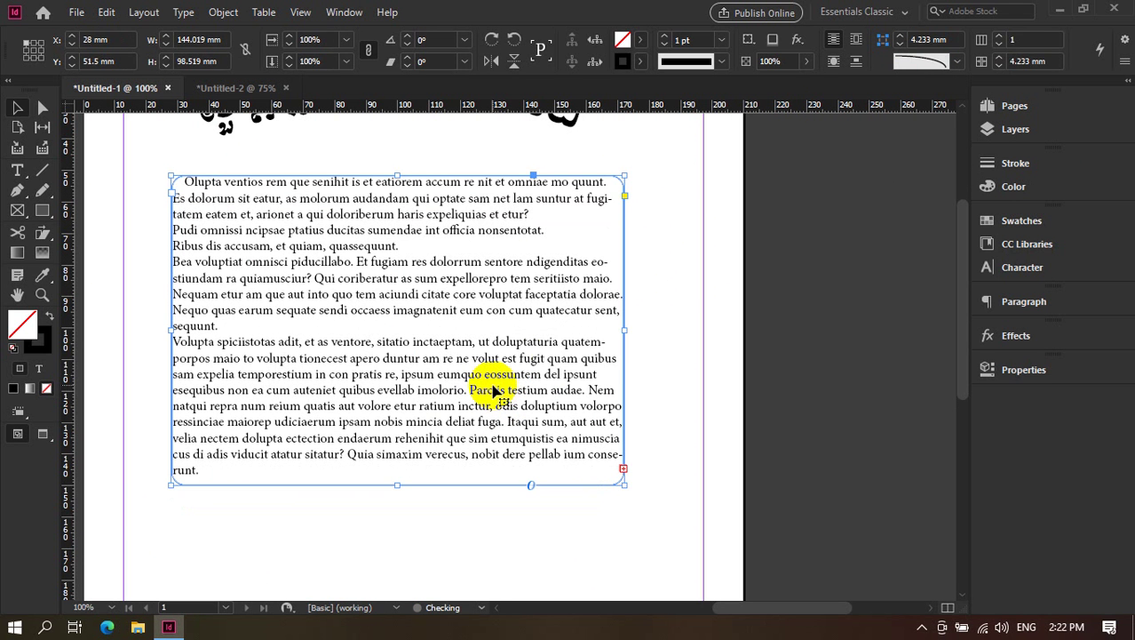
left_click(680, 348)
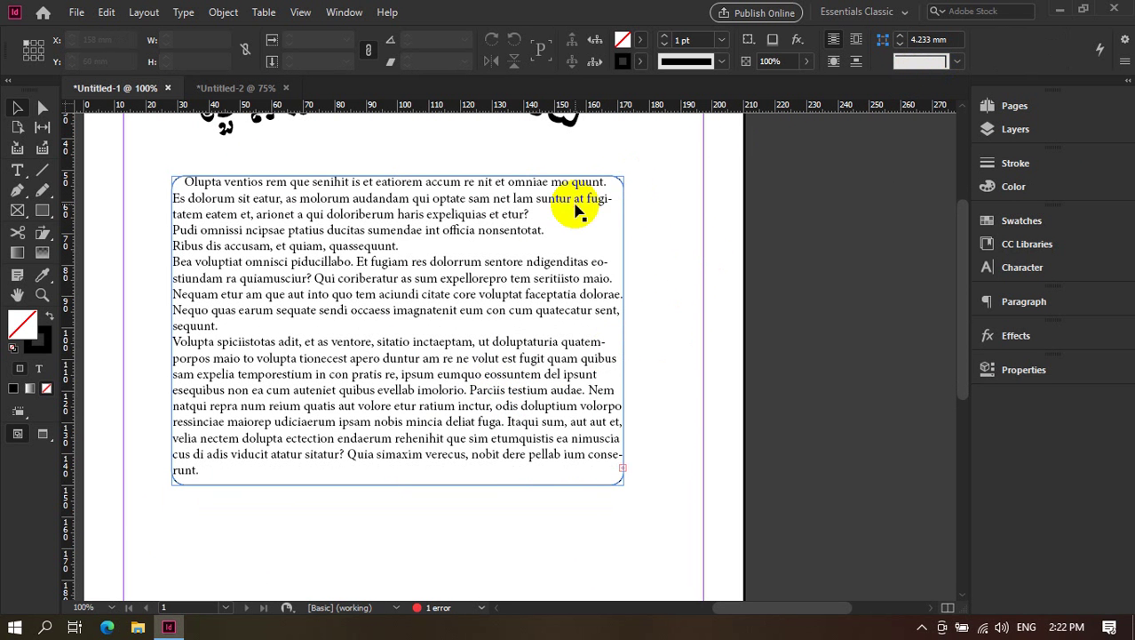
Open Text Frame Options for the rounded frame, look at the Auto-Size settings, and bring up its Baseline Options.
left_click(533, 216)
right_click(533, 216)
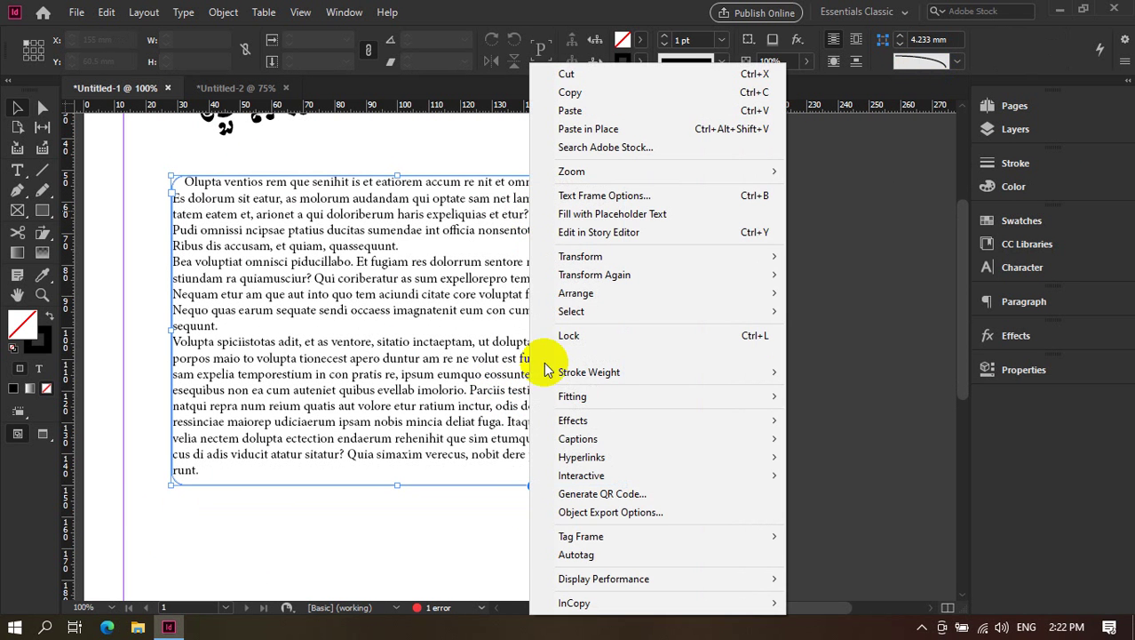
left_click(570, 192)
left_click_drag(684, 81, 721, 103)
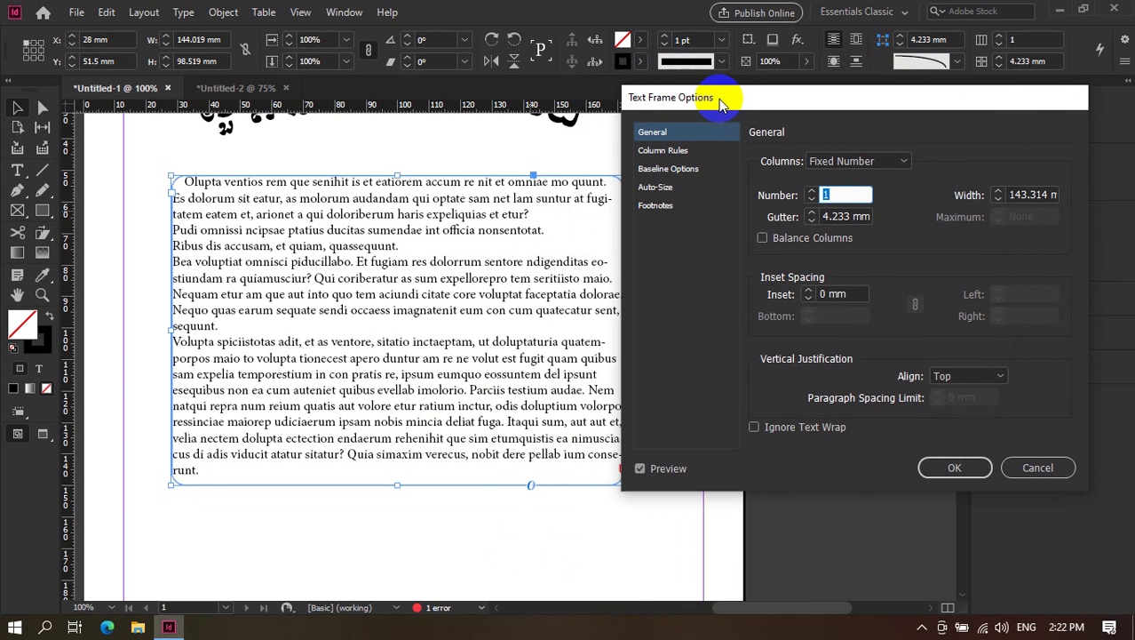
left_click(704, 171)
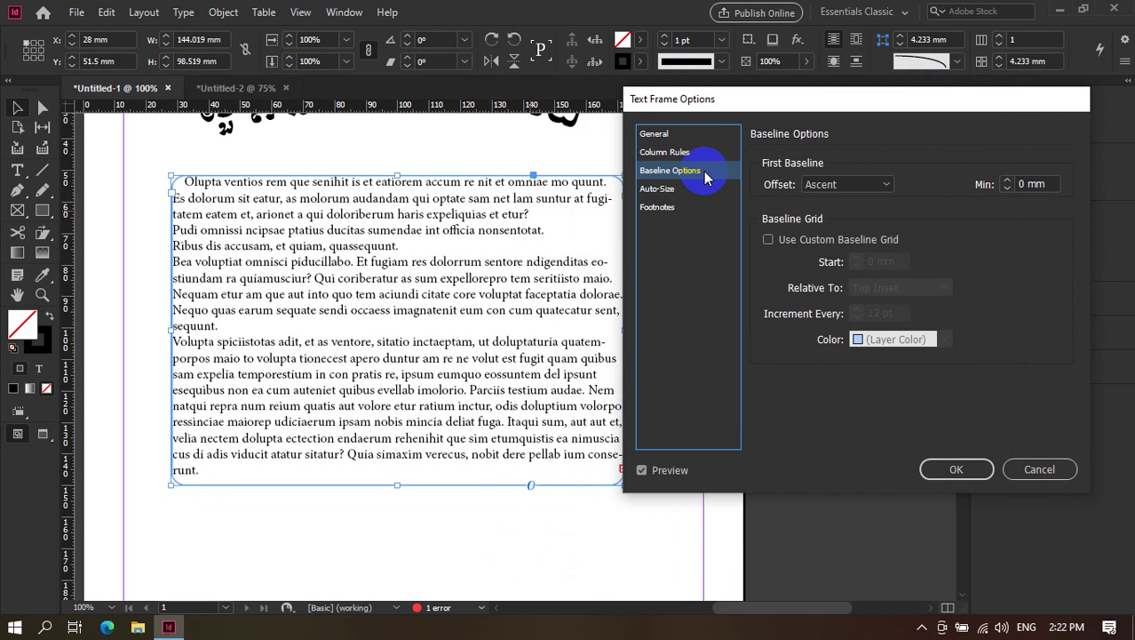
left_click(691, 189)
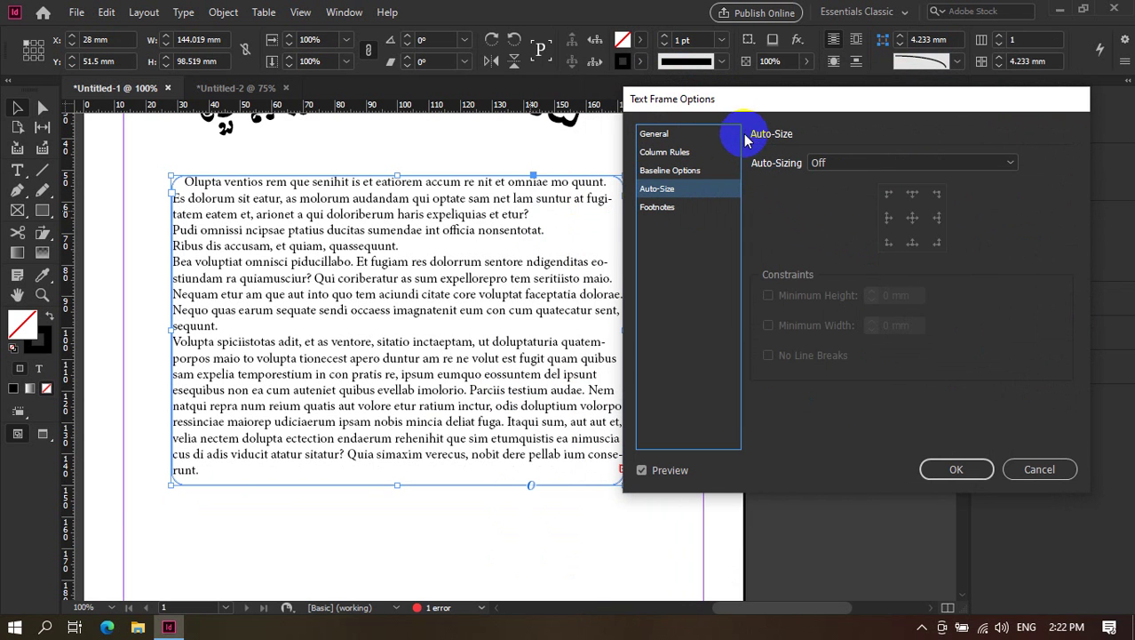
left_click(711, 170)
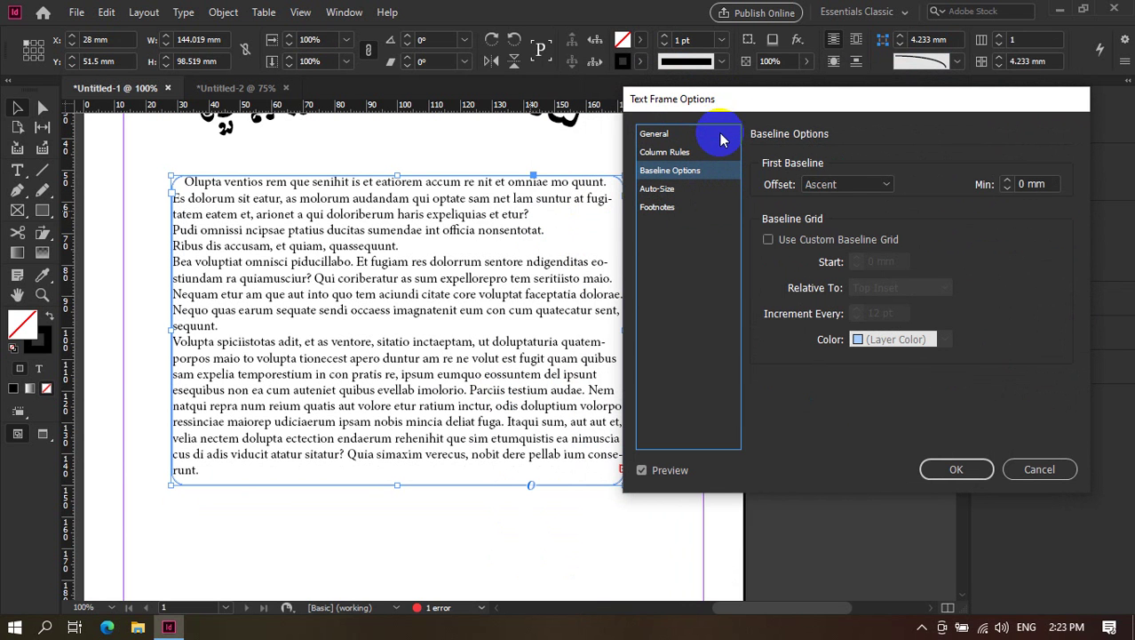
Try the x Height, Leading and Cap Height first baseline offsets on the text frame.
left_click(850, 183)
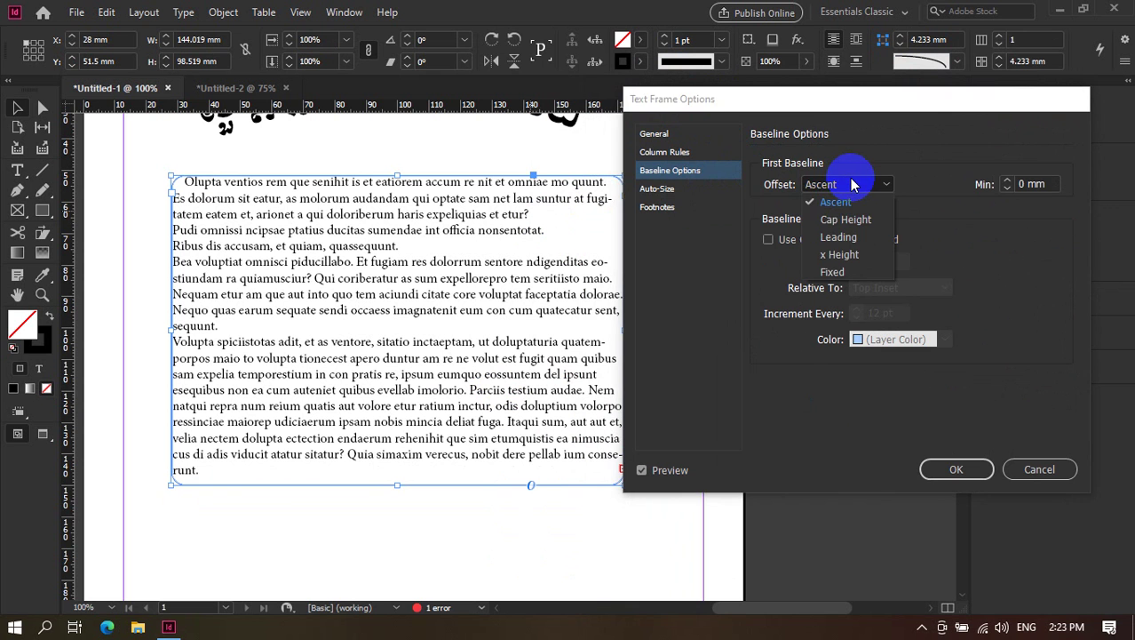
left_click(851, 183)
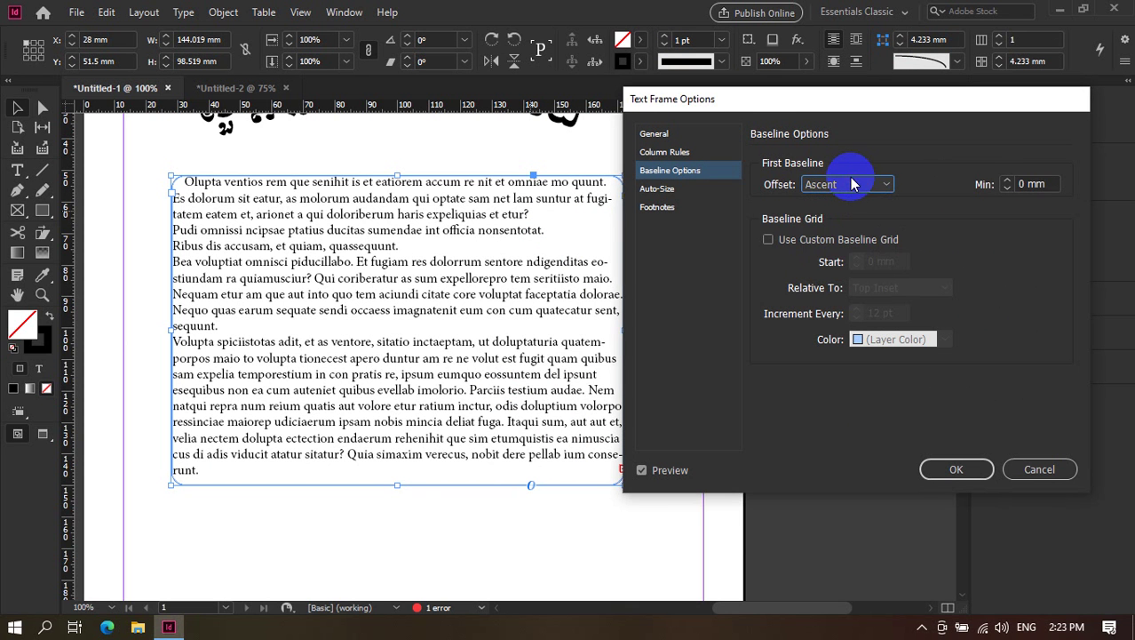
left_click(823, 188)
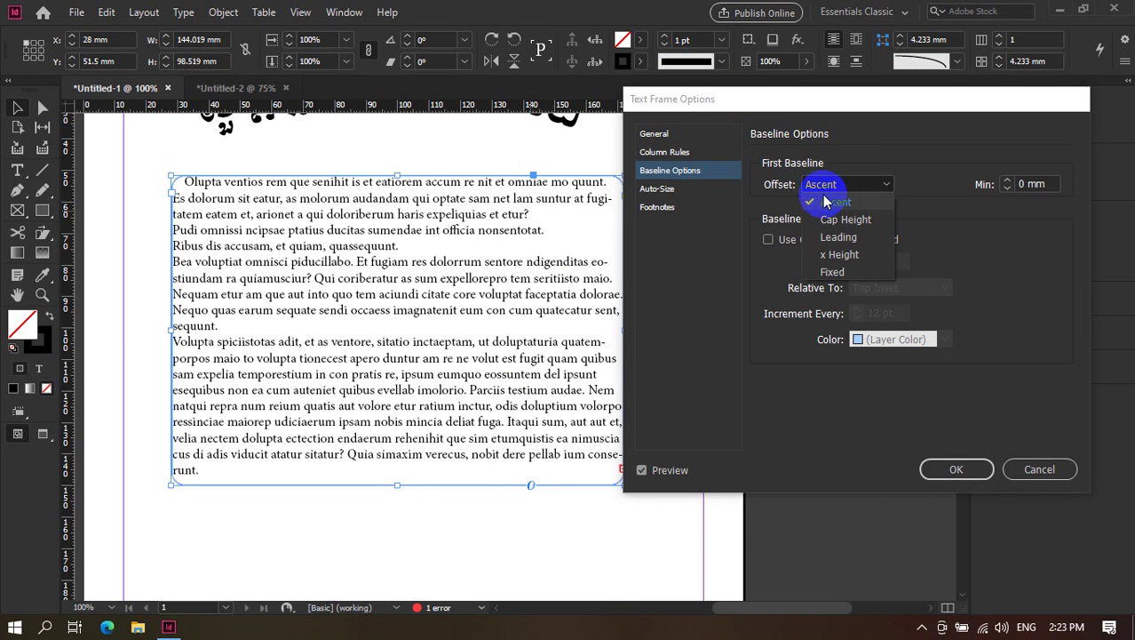
left_click(839, 254)
left_click(835, 184)
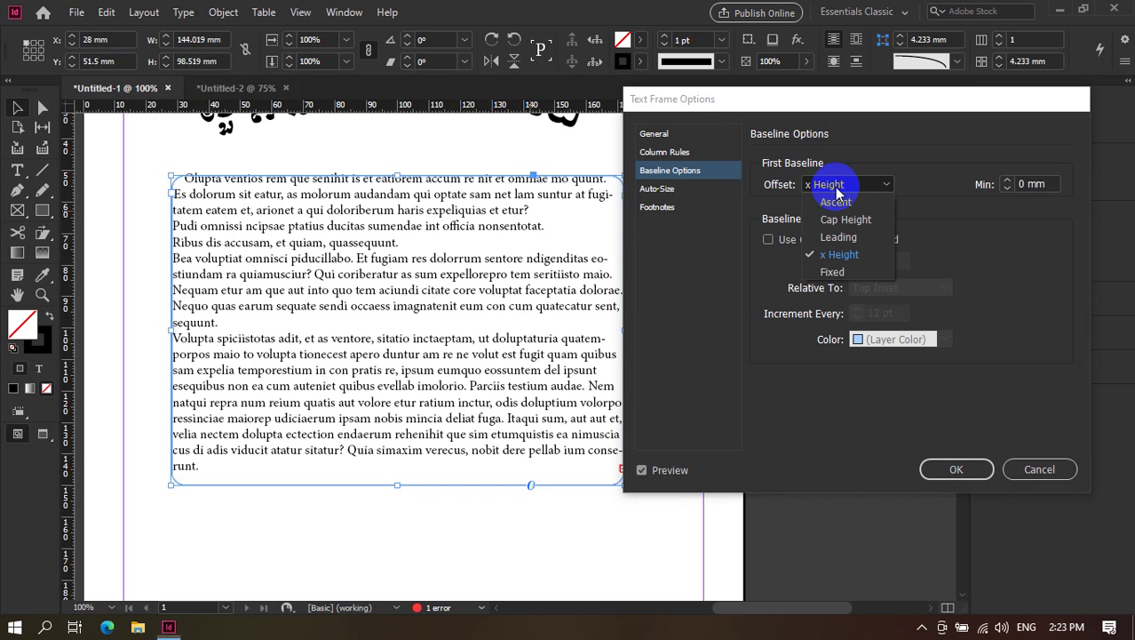
left_click(853, 237)
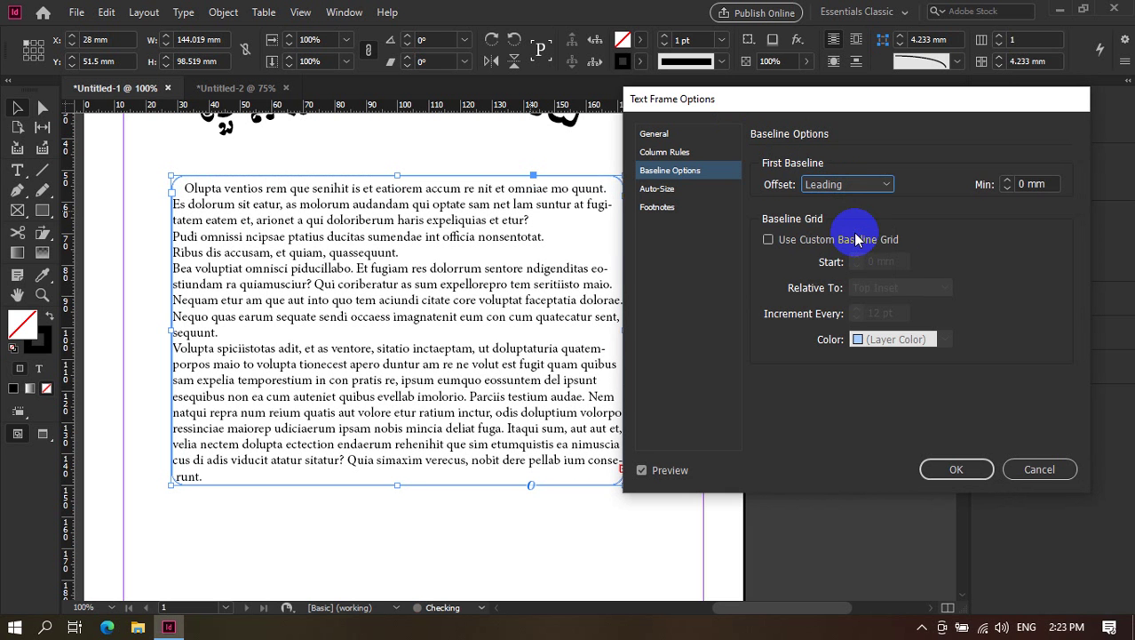
left_click(856, 185)
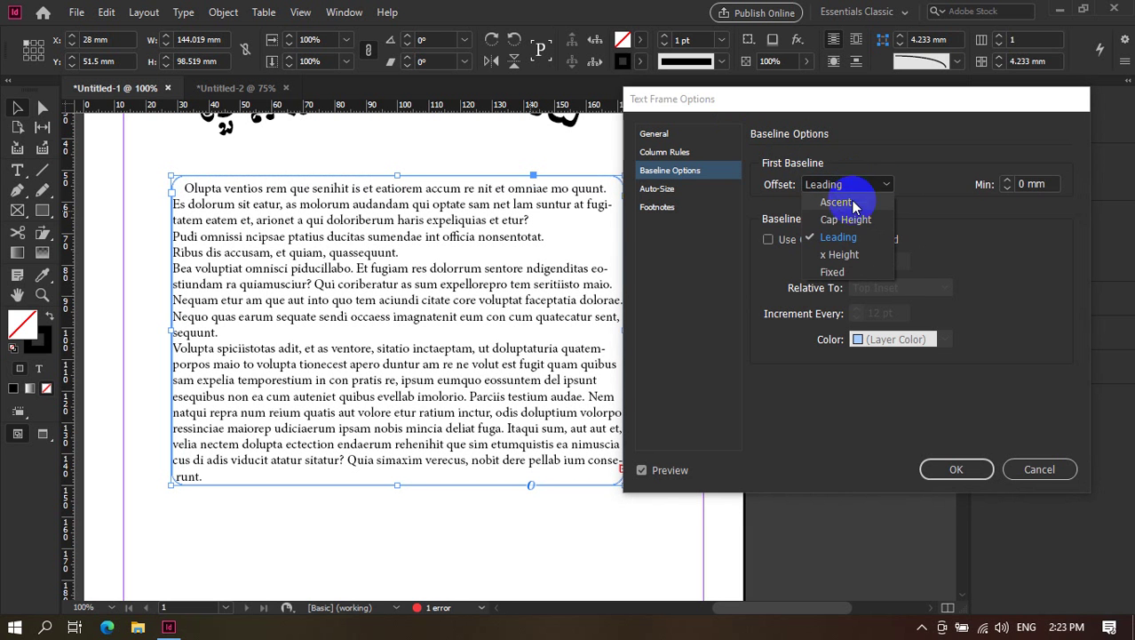
left_click(854, 220)
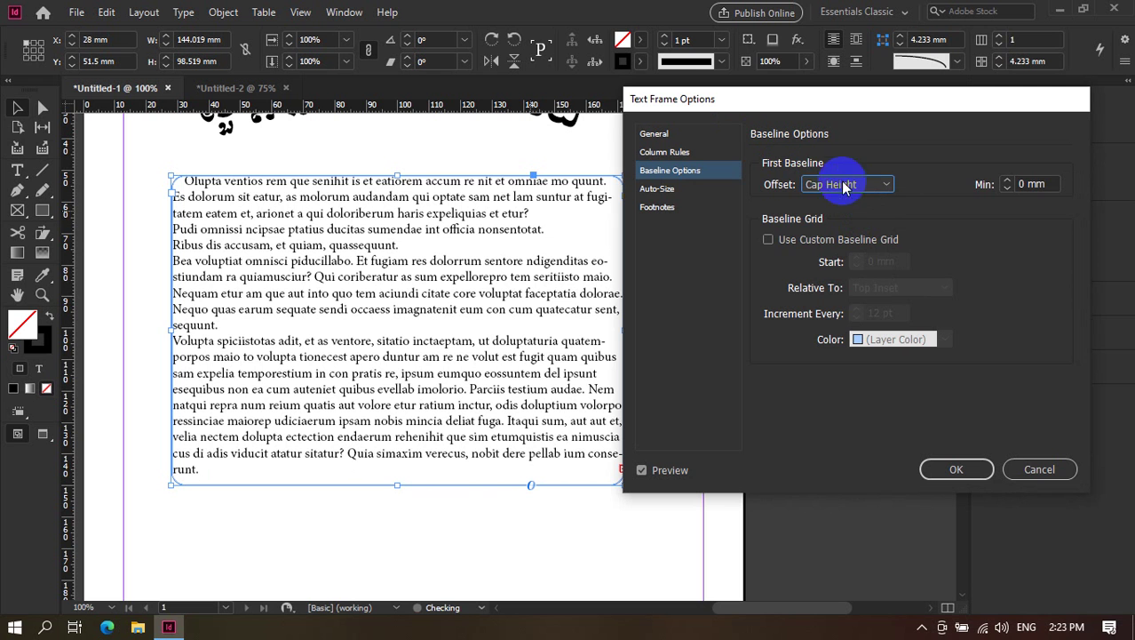
Enable a custom baseline grid for the frame, try it relative to Top of Page, and set it relative to Top Margin.
left_click(800, 239)
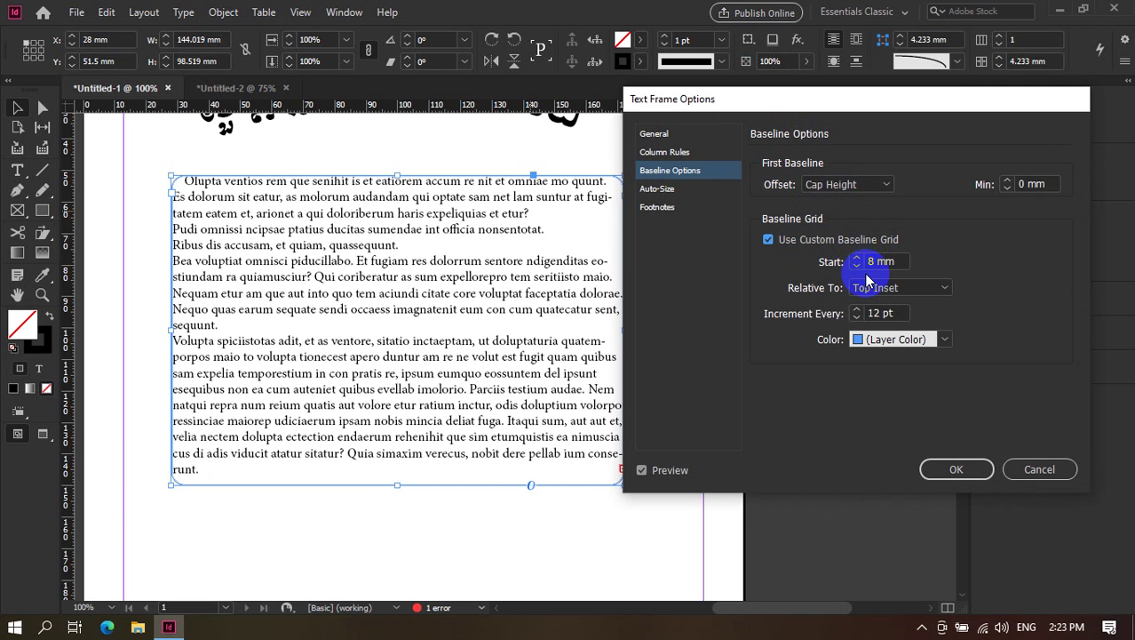
left_click(869, 285)
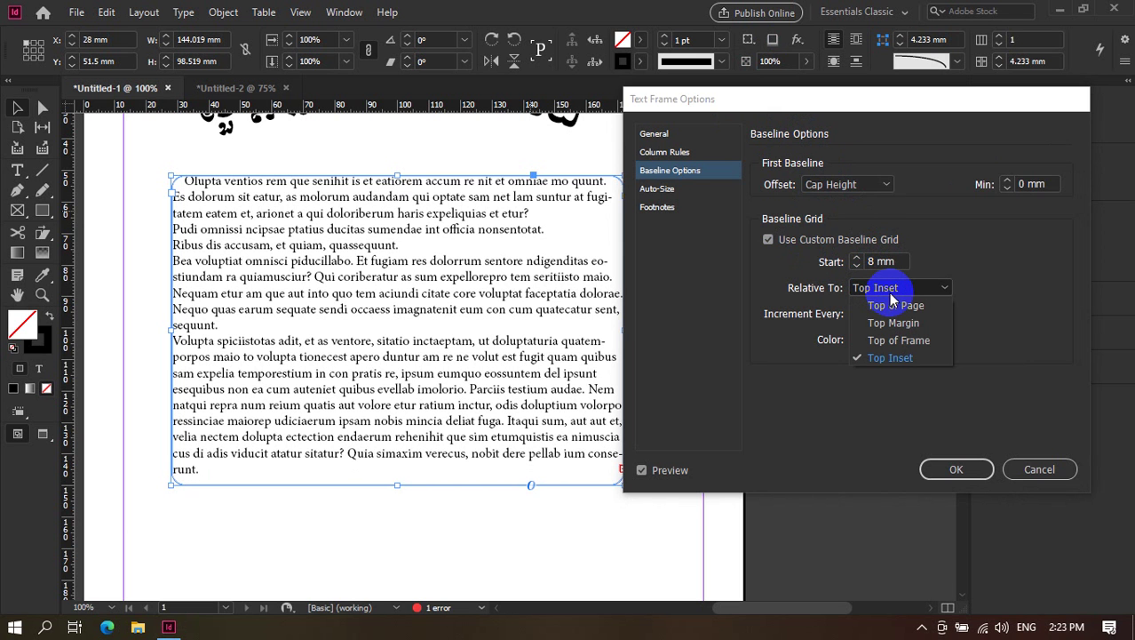
left_click(920, 312)
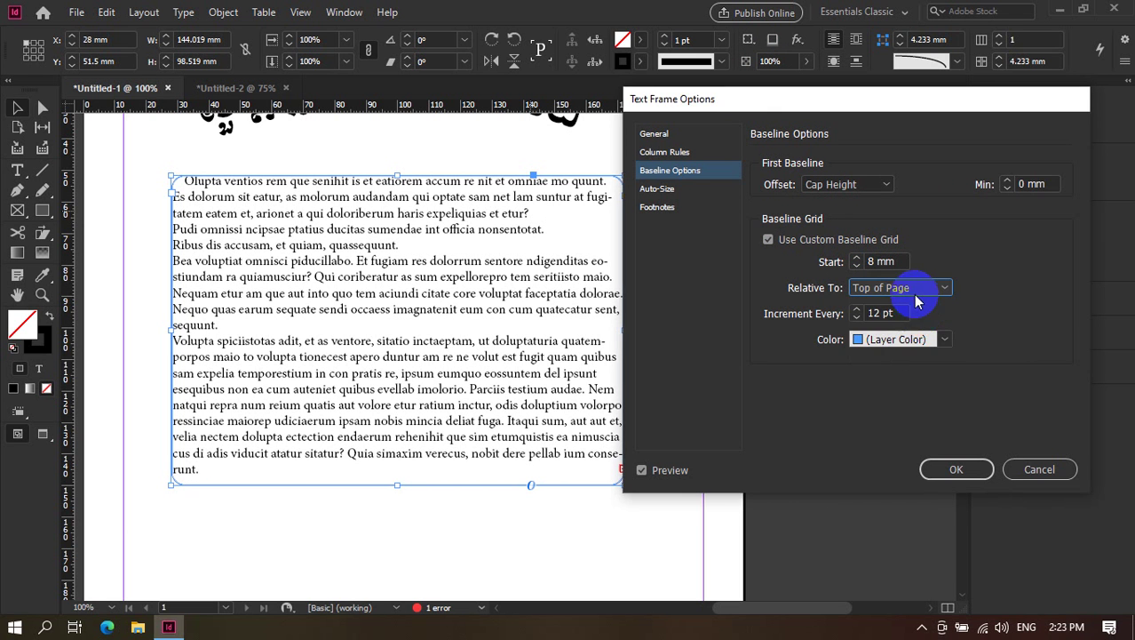
left_click(918, 294)
left_click(915, 325)
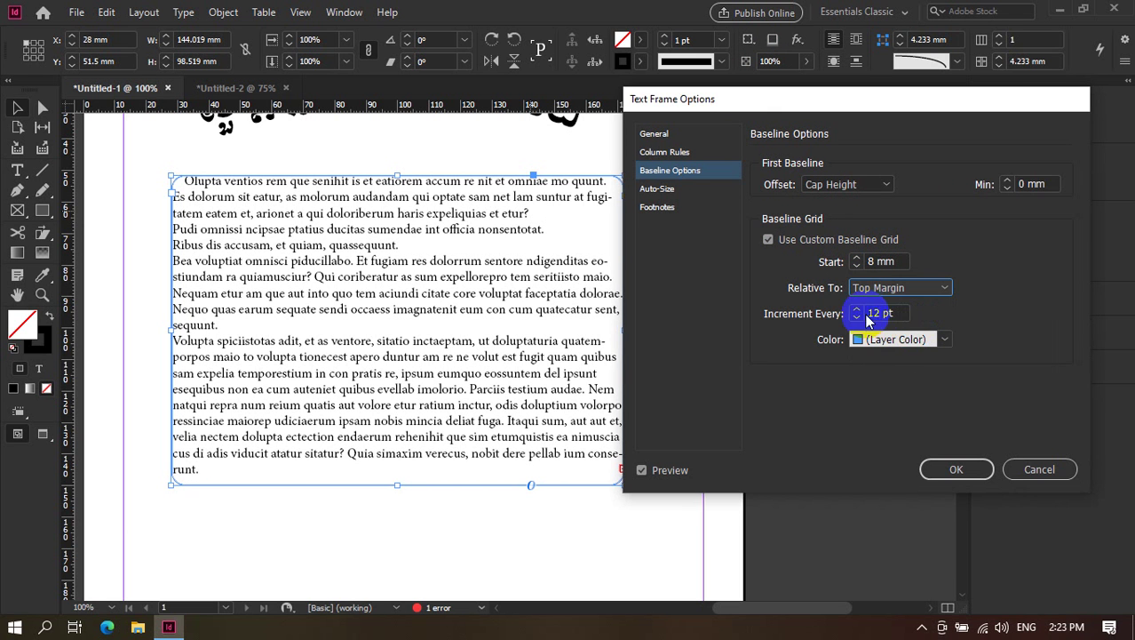
Set the text frame's first baseline offset to Leading.
left_click(1036, 182)
left_click(838, 186)
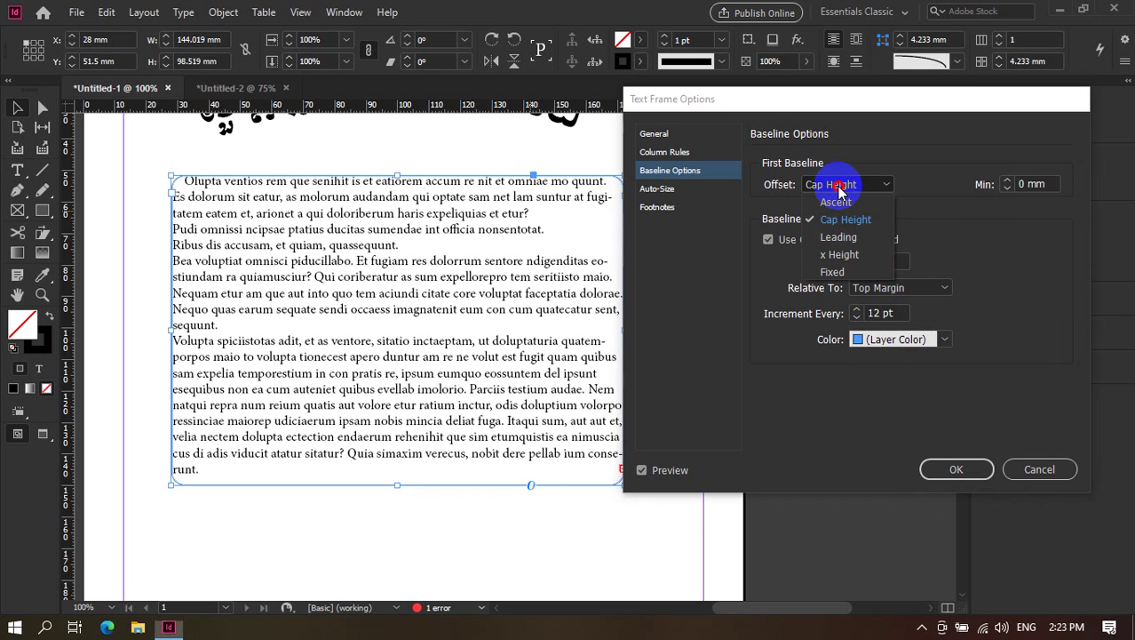
left_click(851, 241)
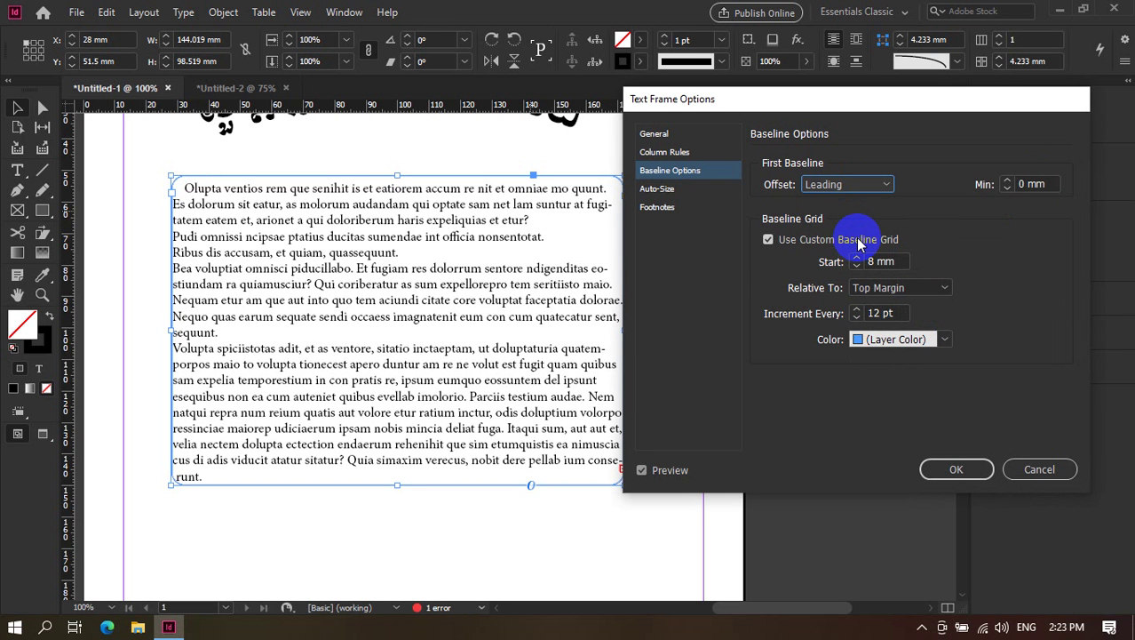
Try the x Height and Fixed first baseline offsets on the text frame, then set the offset to Ascent.
left_click(875, 184)
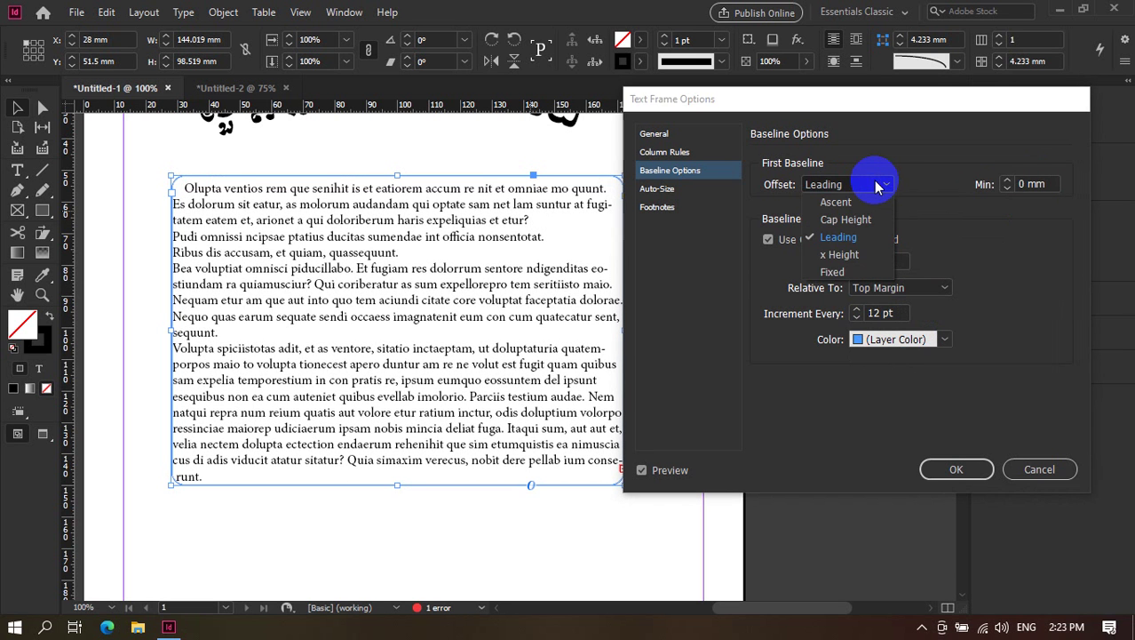
left_click(840, 254)
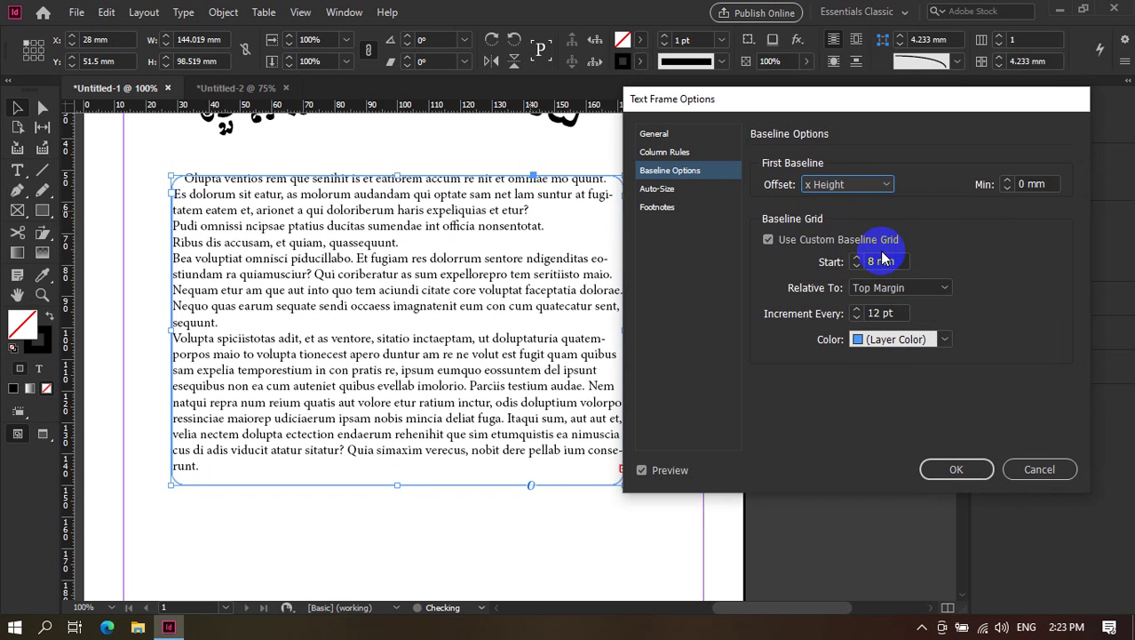
left_click(864, 184)
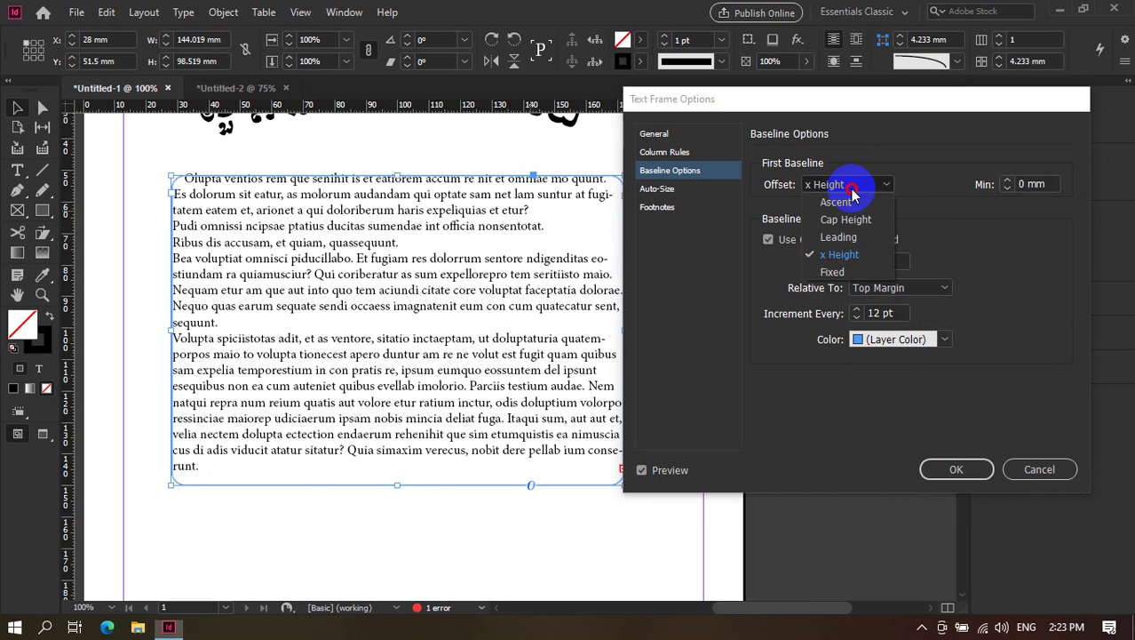
left_click(836, 272)
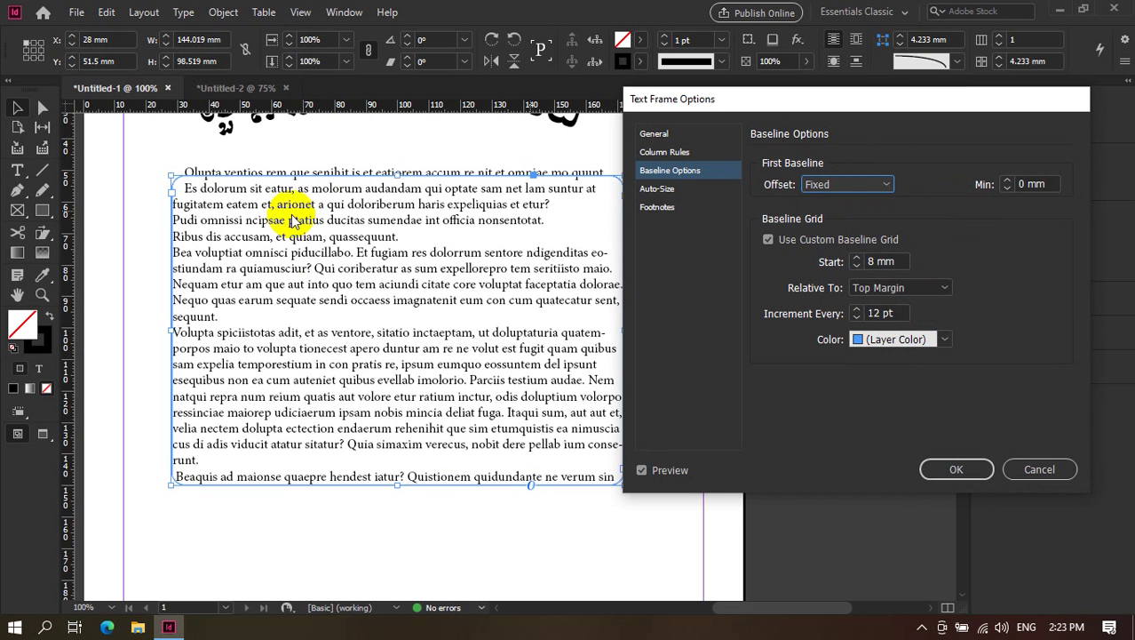
left_click(809, 184)
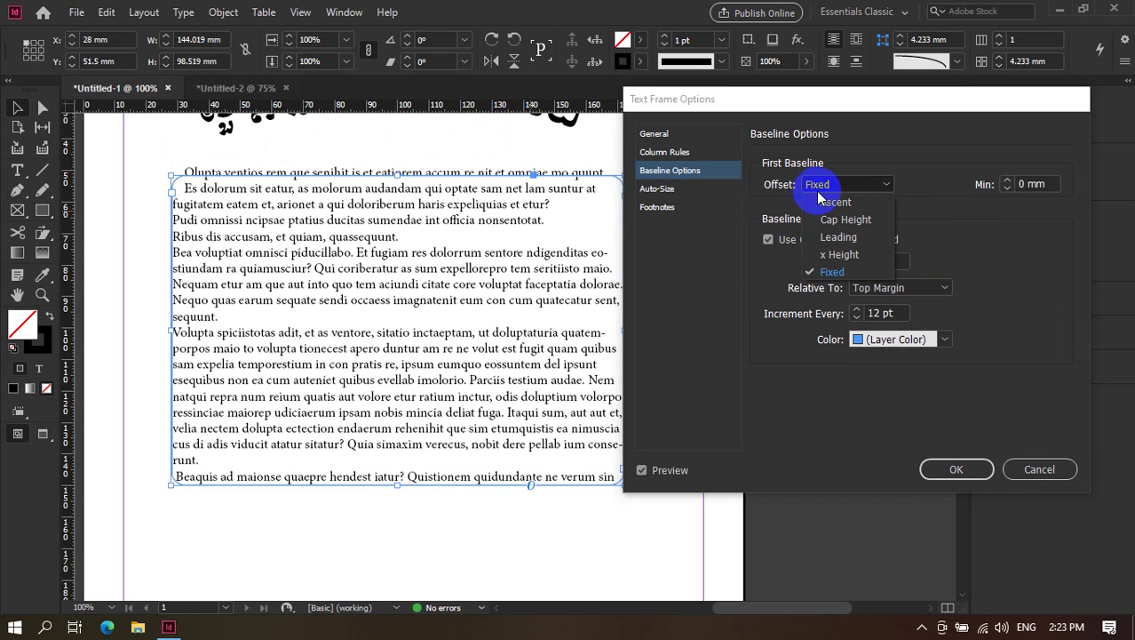
left_click(855, 202)
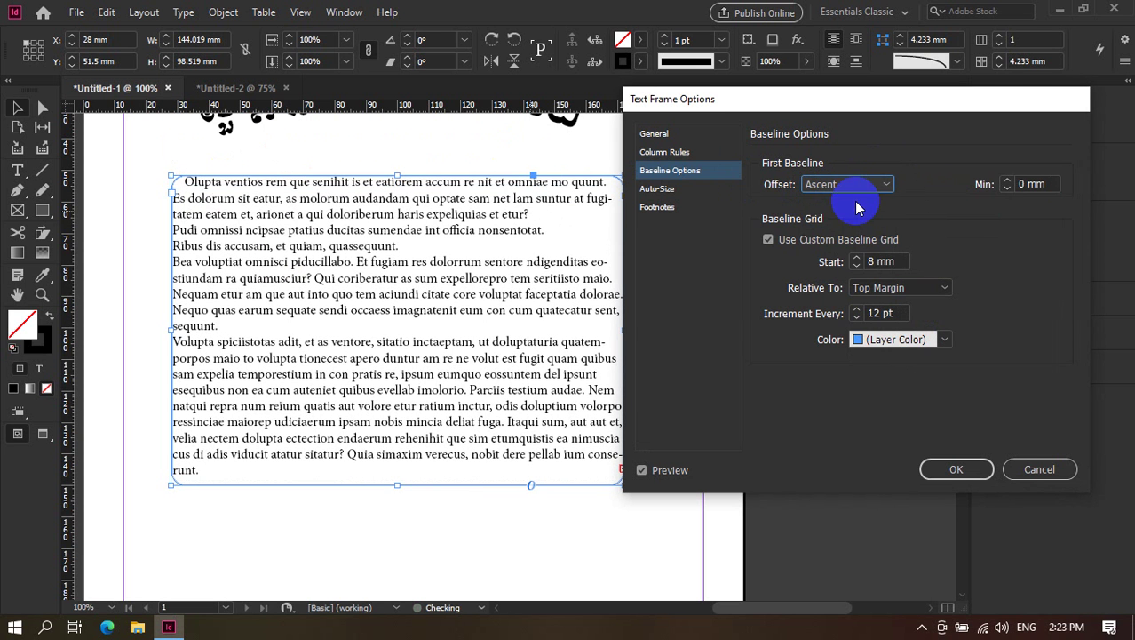
Set the text frame's Auto-Sizing to Height Only after looking at its General options.
left_click(662, 134)
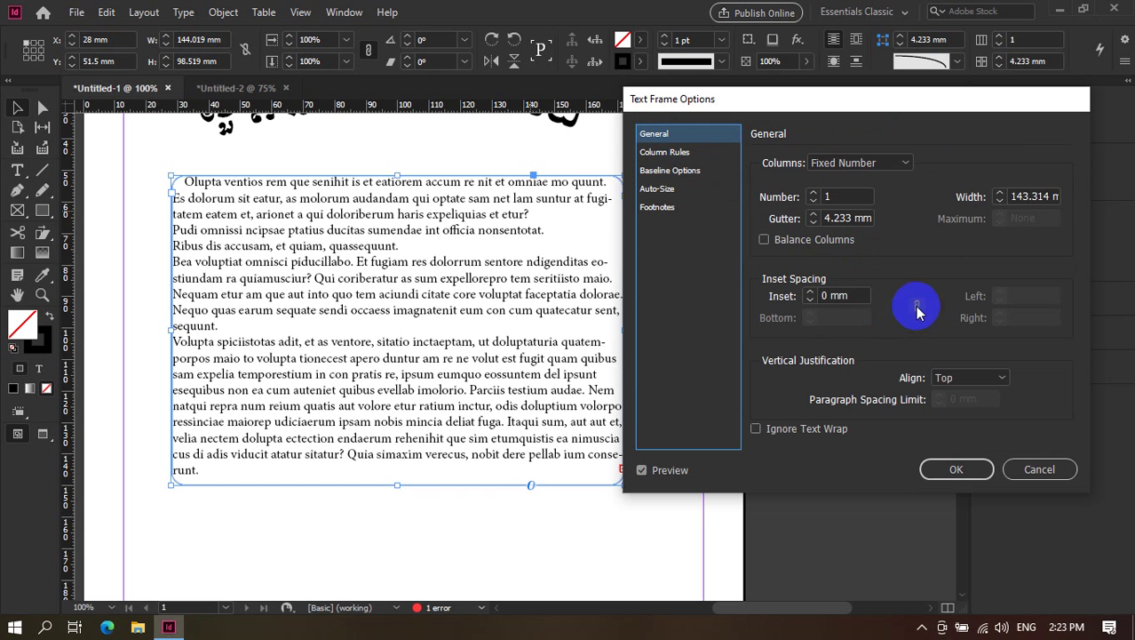
left_click(675, 188)
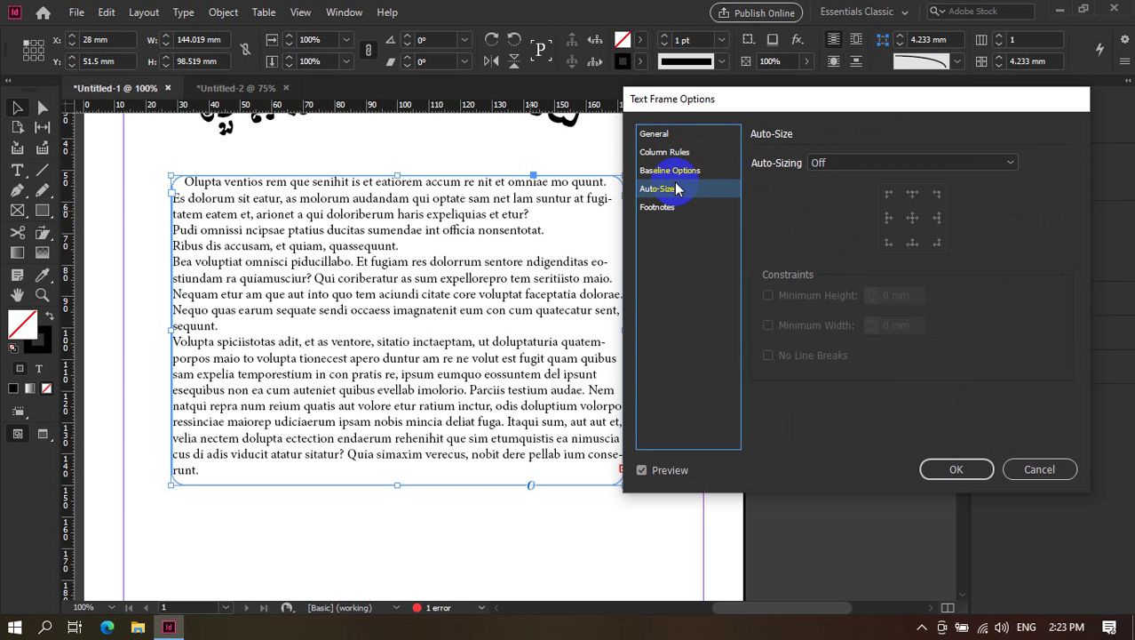
left_click_drag(710, 100, 734, 175)
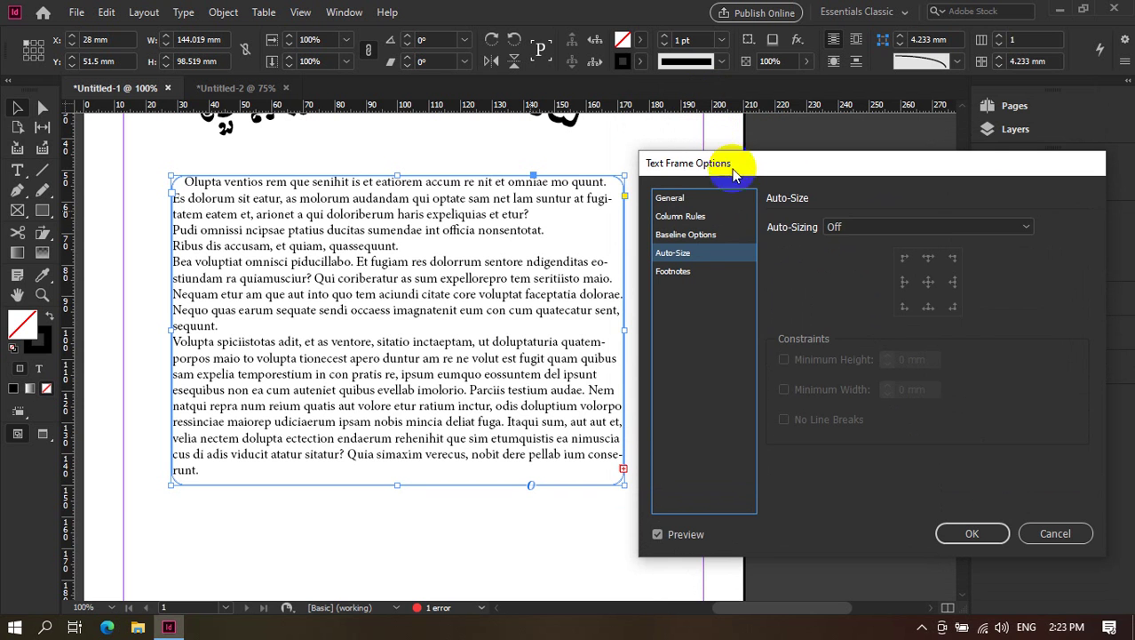
left_click(855, 233)
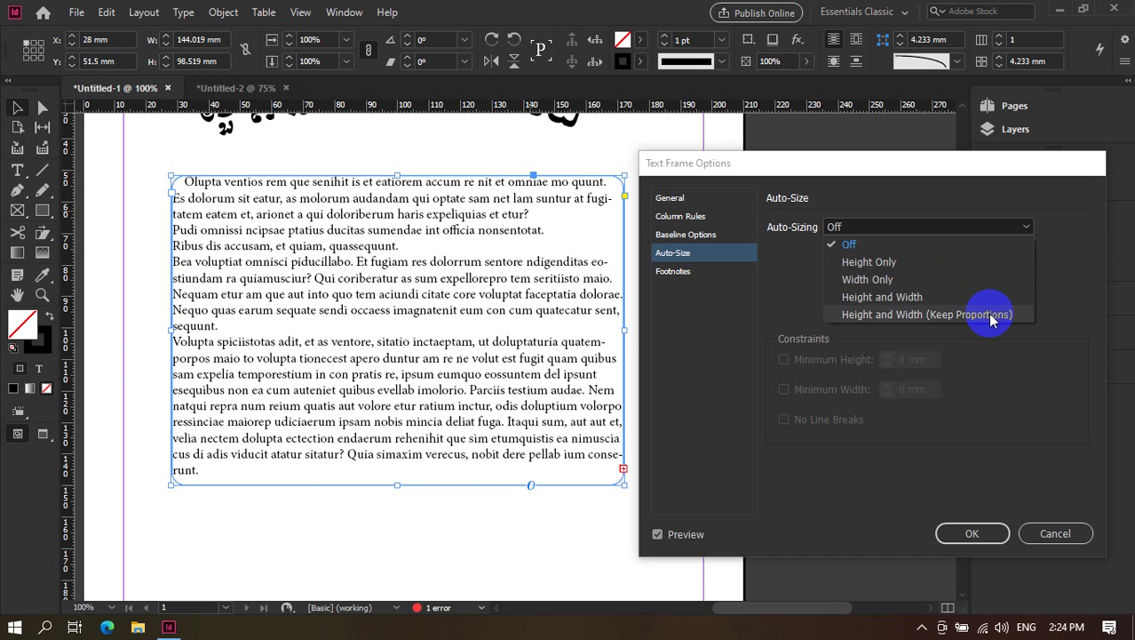
left_click(848, 244)
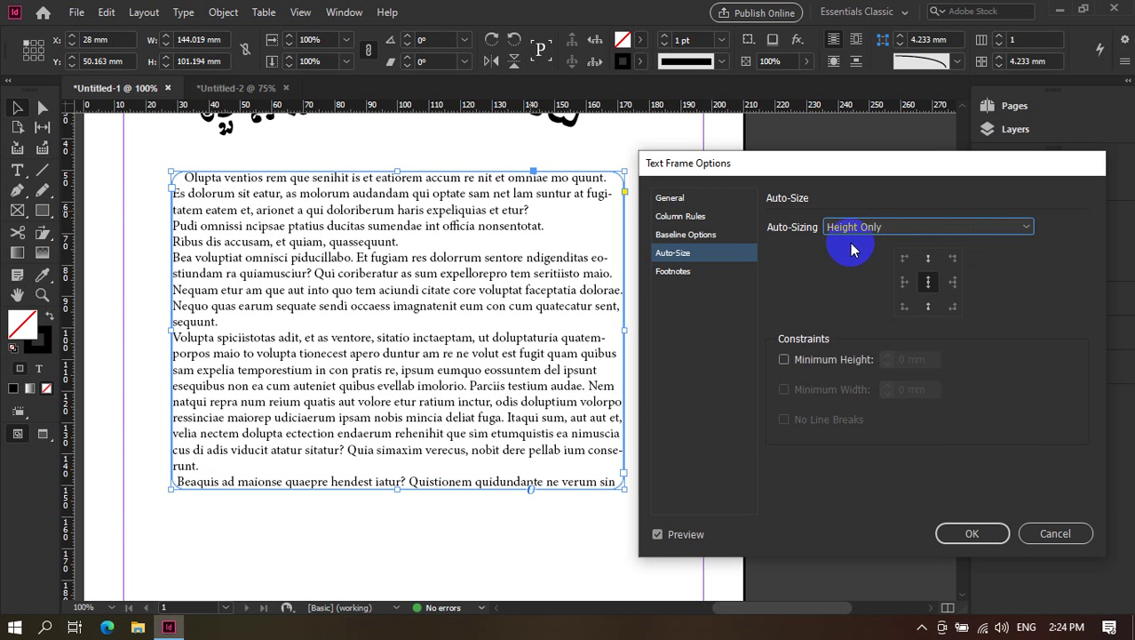
left_click(858, 229)
left_click(835, 256)
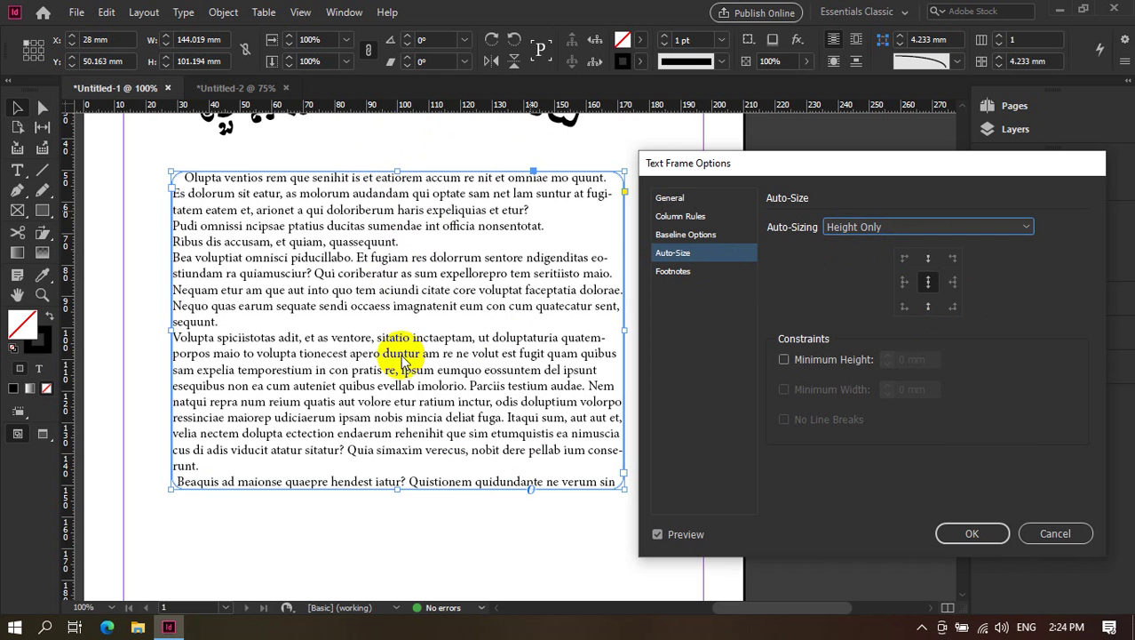
Check the frame's Vertical Justification alignment, set its Auto-Sizing to Width Only and apply the options.
left_click(672, 199)
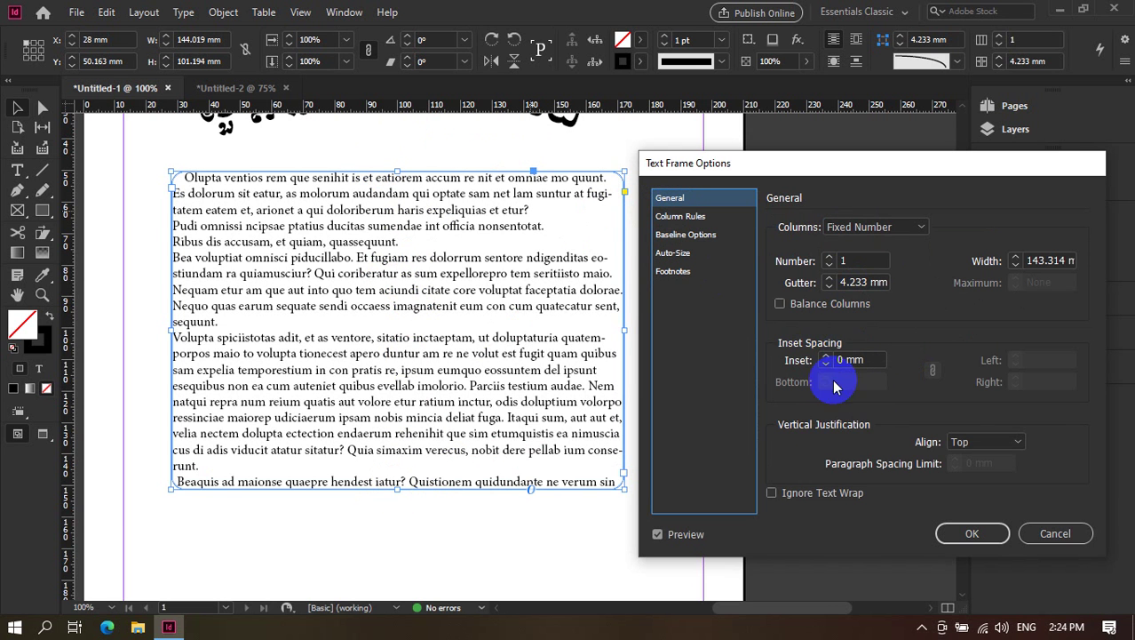
left_click(985, 442)
left_click(997, 463)
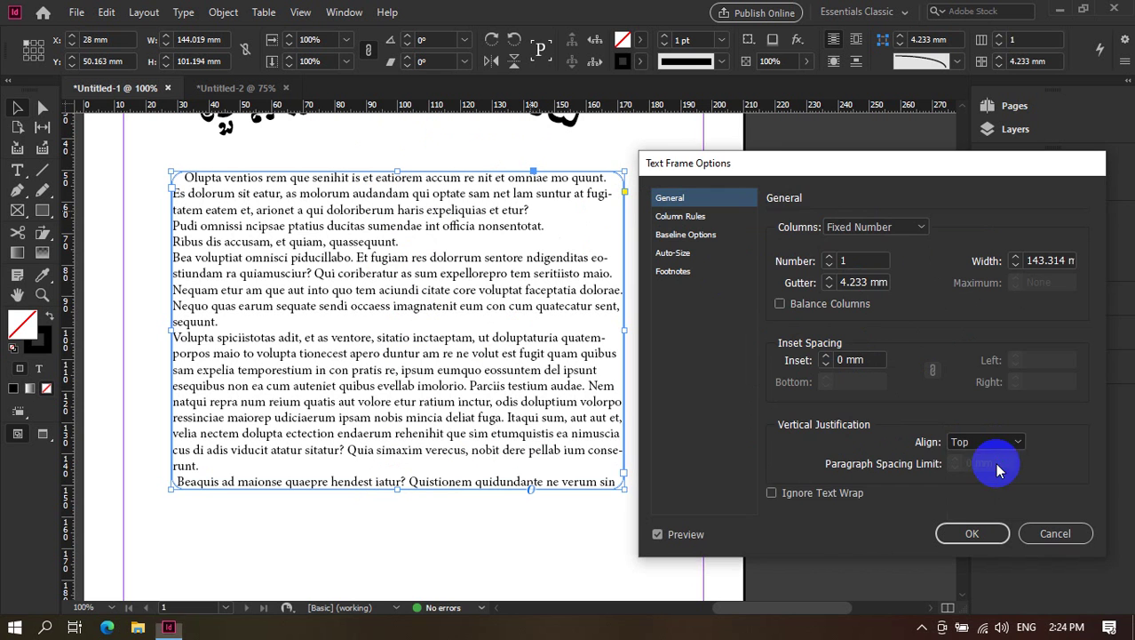
left_click(702, 252)
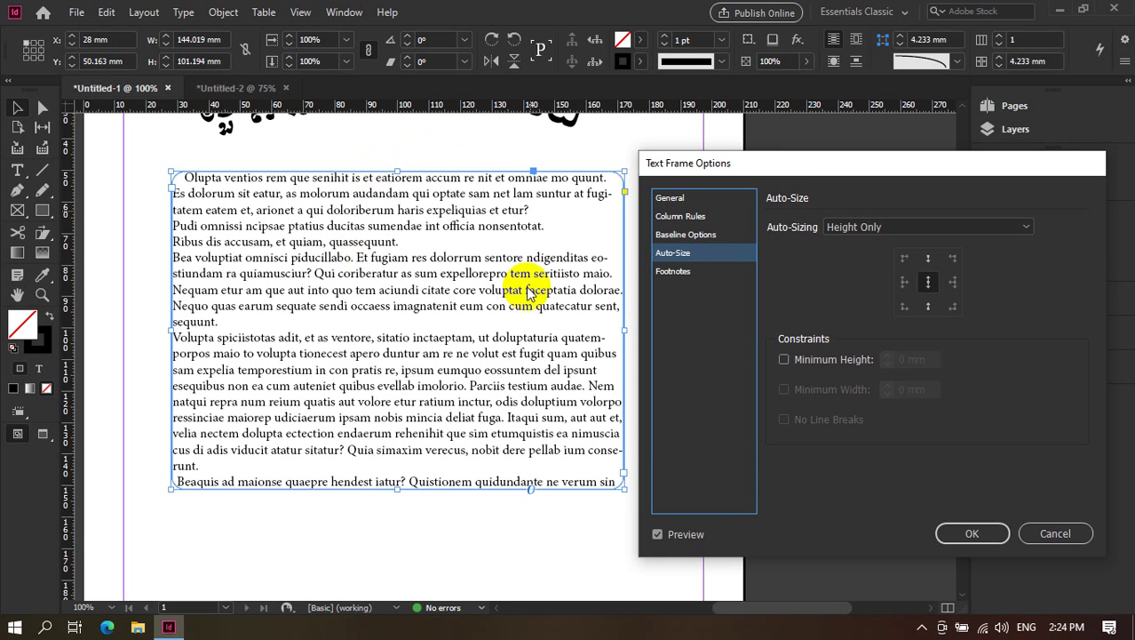
left_click(921, 229)
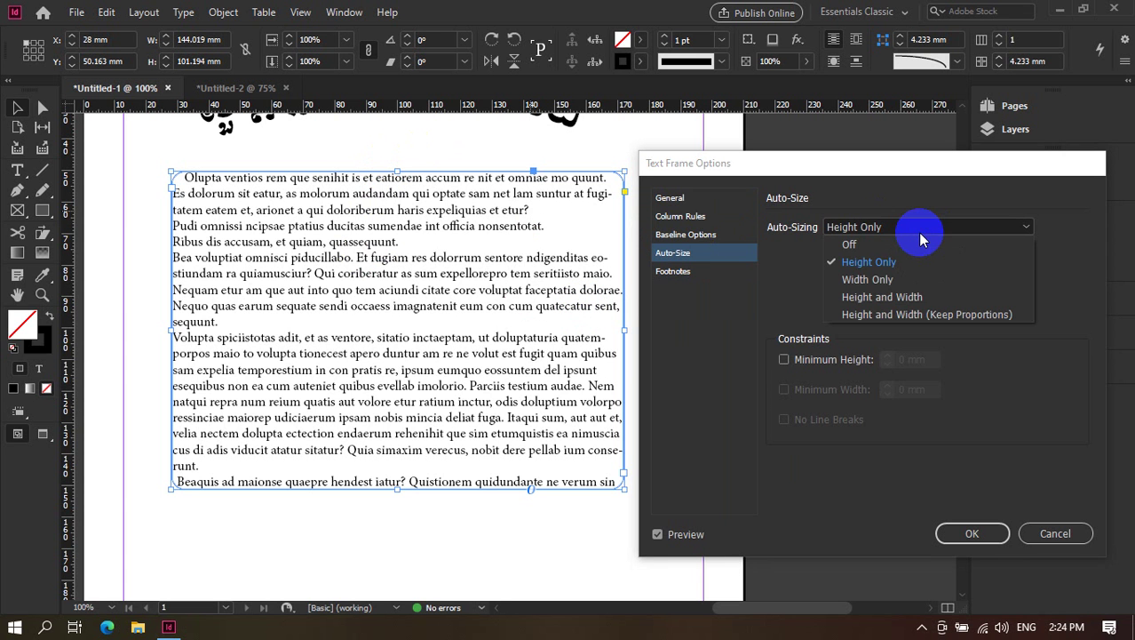
left_click(924, 278)
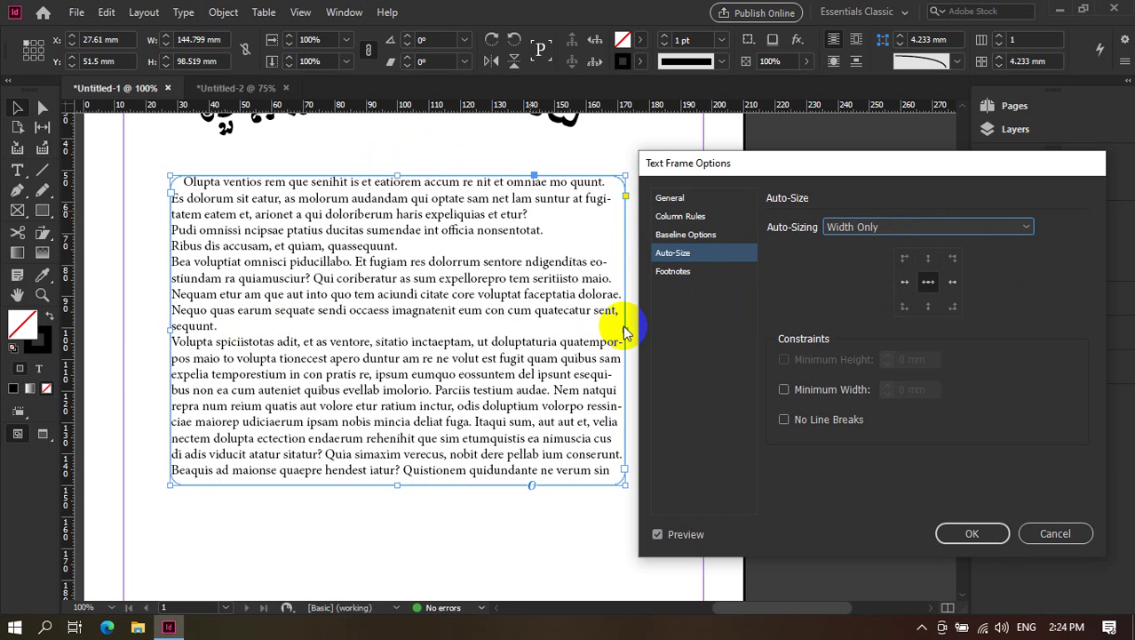
left_click(955, 533)
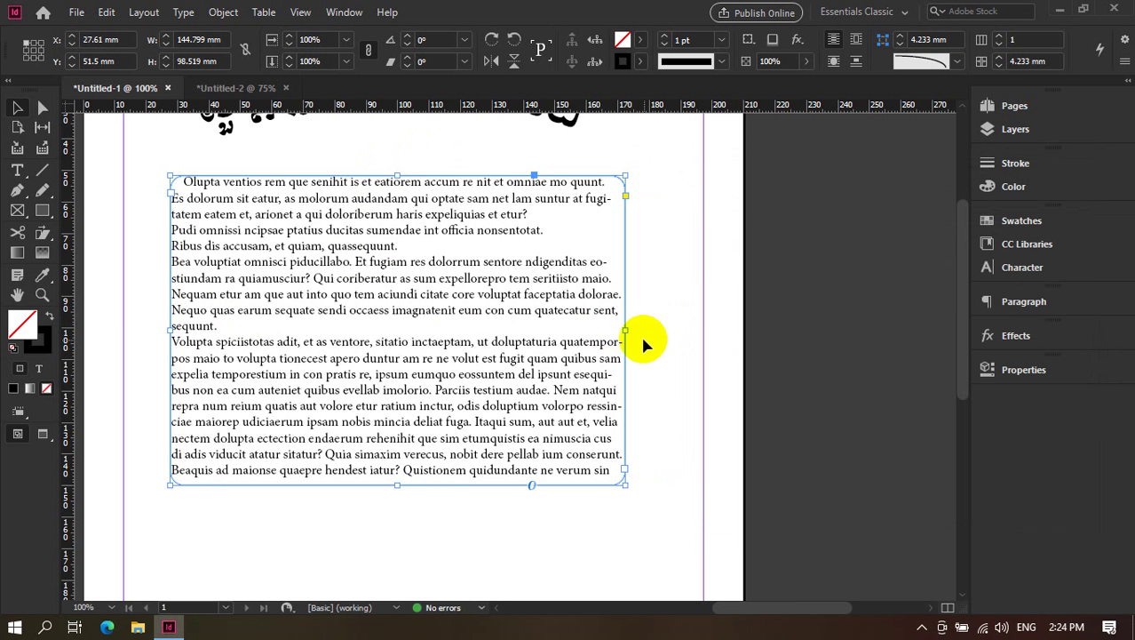
Try to widen the text frame from its side handle and move it to the page's left margin at X 12.7 mm.
left_click_drag(624, 329, 732, 328)
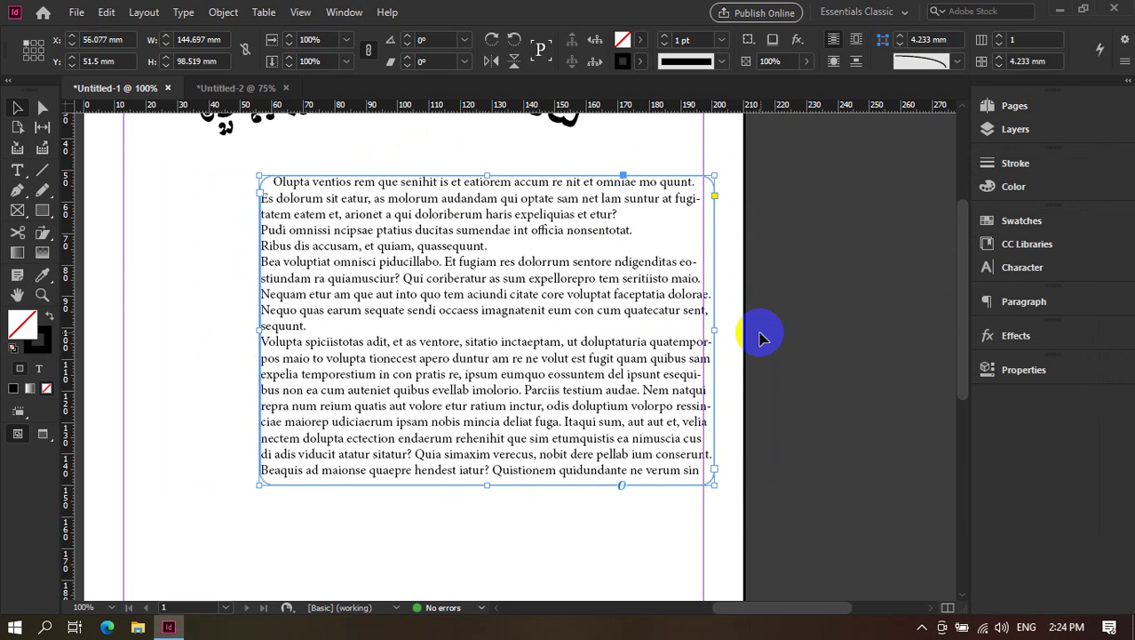
left_click_drag(717, 330, 769, 330)
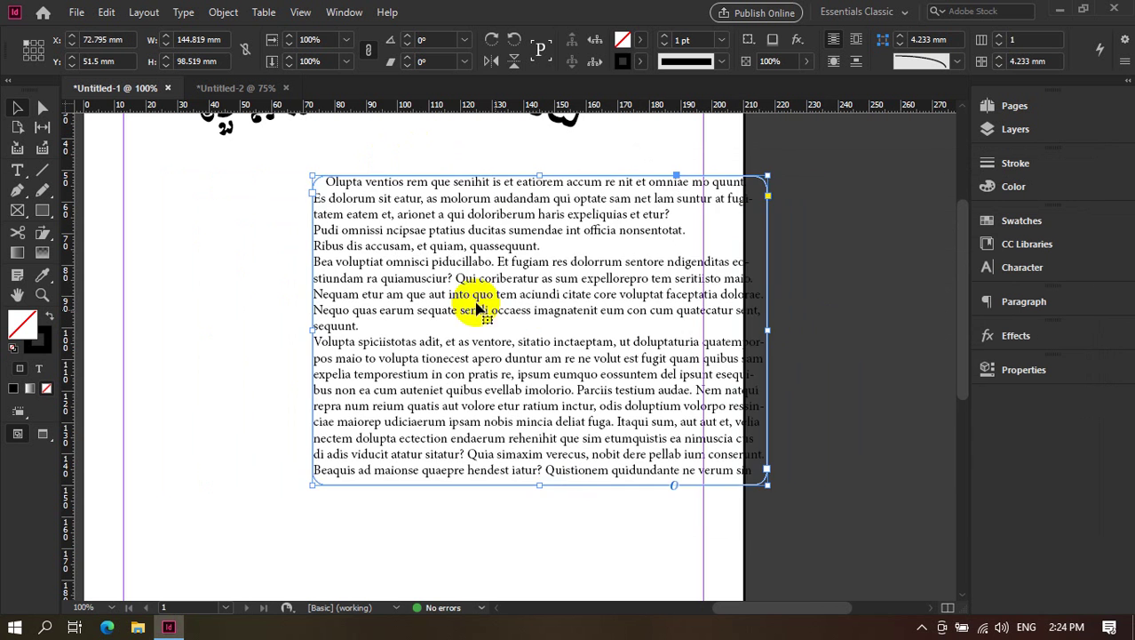
left_click_drag(476, 307, 567, 320)
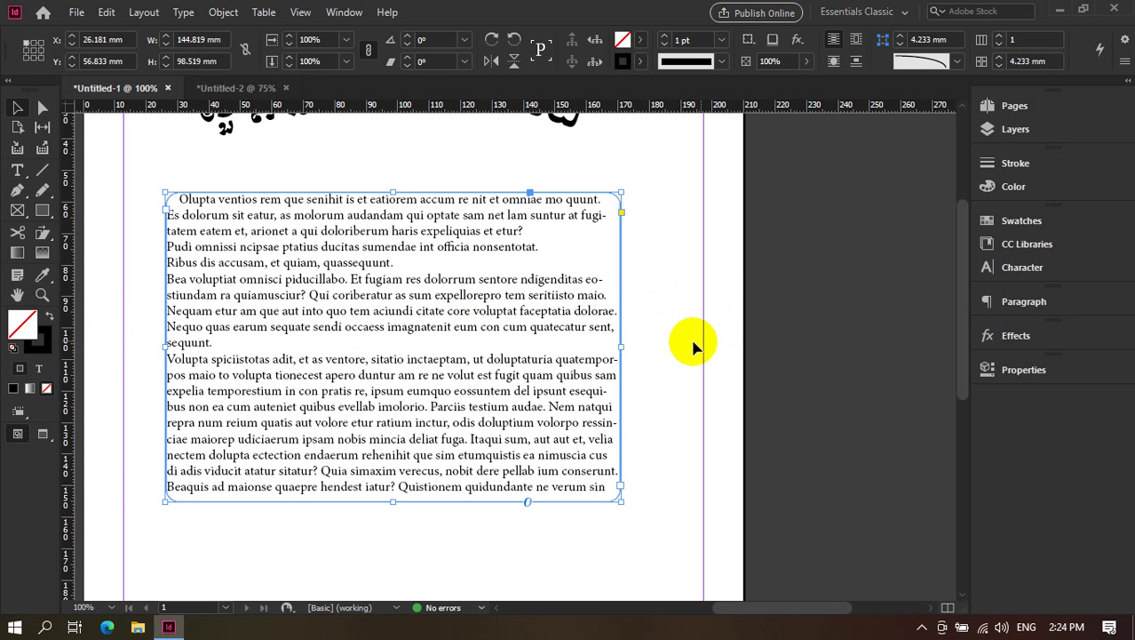
left_click_drag(621, 348, 481, 300)
Set the text frame's Auto-Sizing to Height Only, apply it, and try to shorten the frame from its bottom edge.
right_click(482, 300)
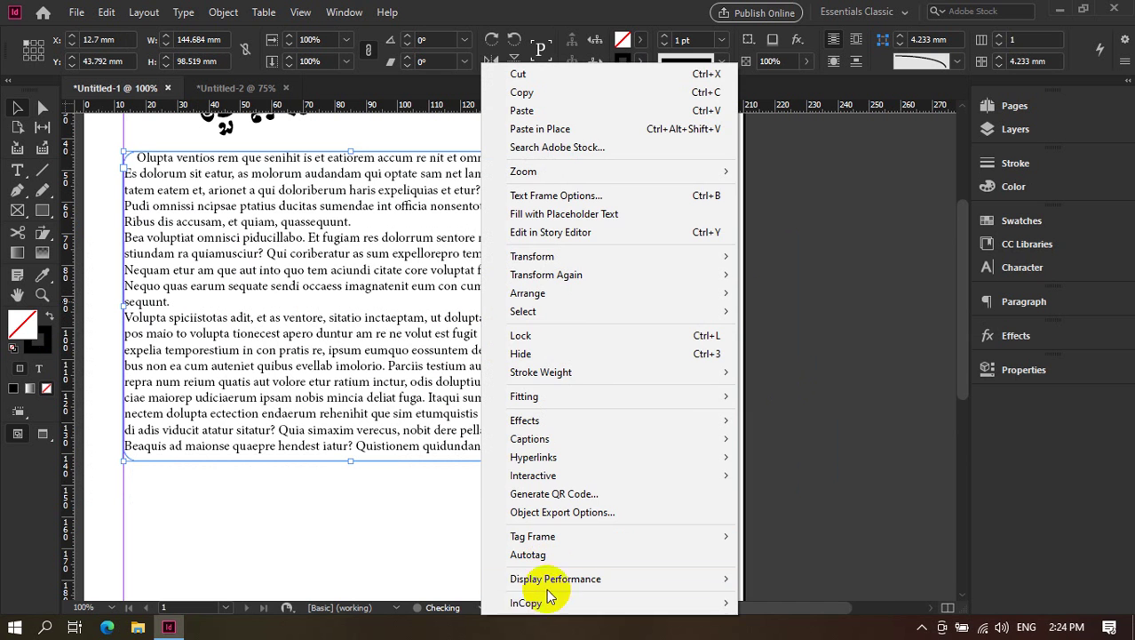
left_click(593, 196)
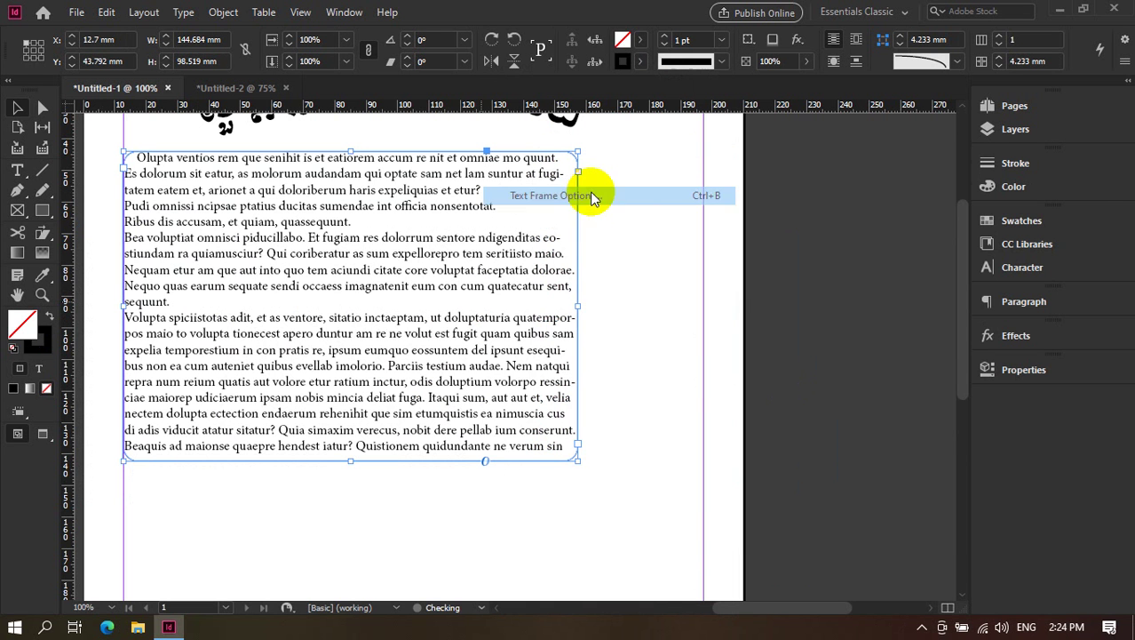
left_click(673, 271)
left_click(672, 253)
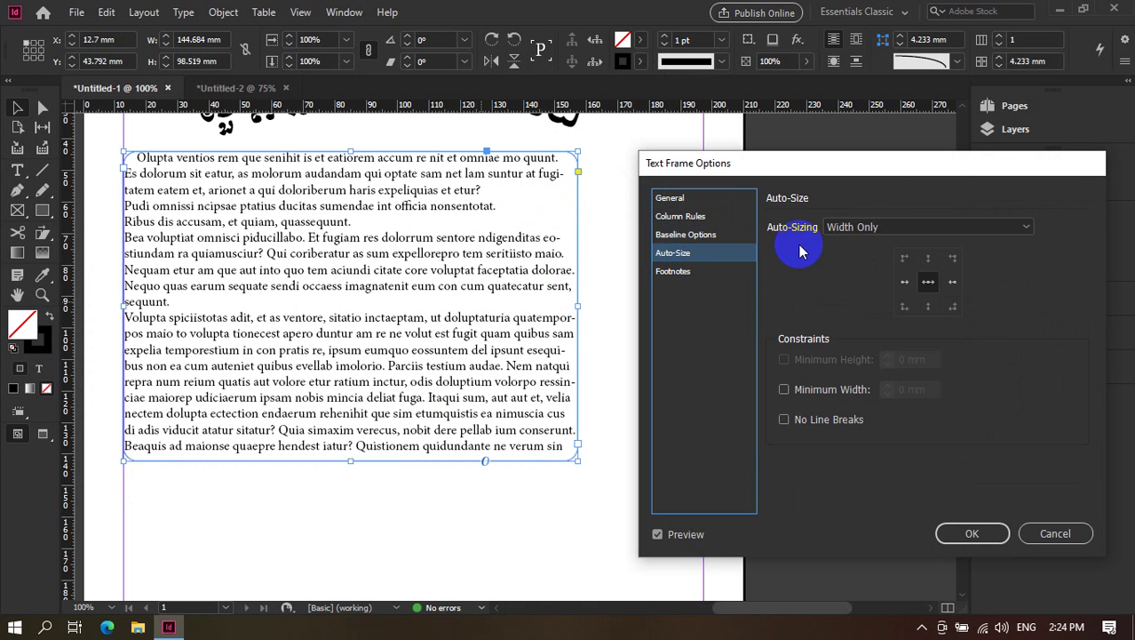
left_click(869, 227)
left_click(817, 261)
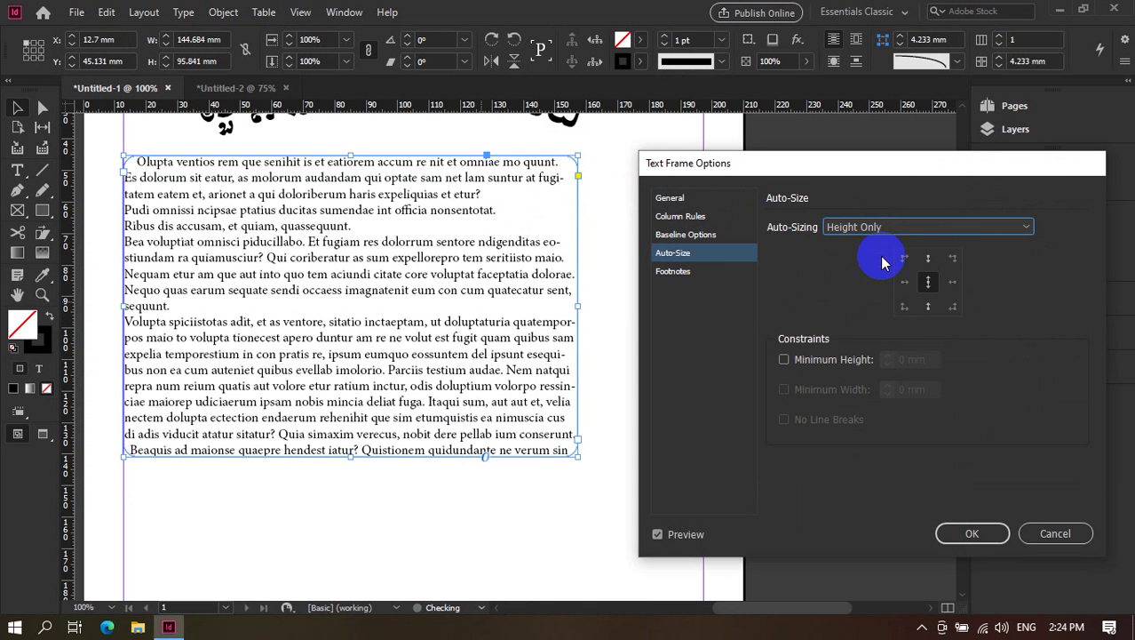
left_click(972, 533)
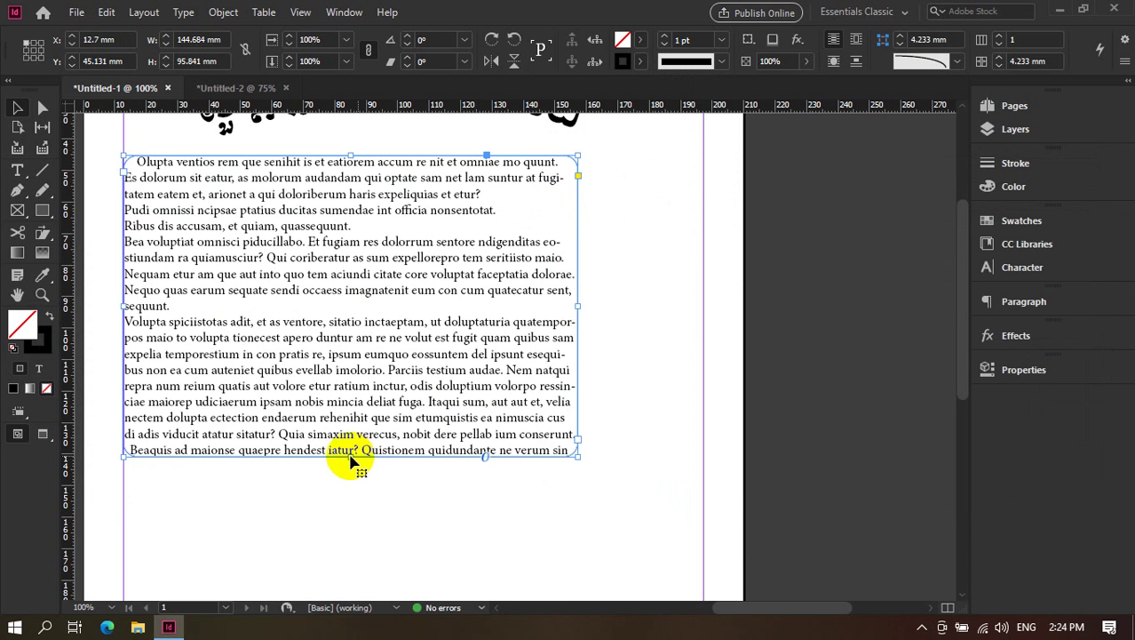
left_click_drag(350, 459, 355, 216)
Add a line of filler text starting "uiafbhBSFIBFBf" at the end of the frame's text and paste a copy of the whole text after it.
double_click(449, 451)
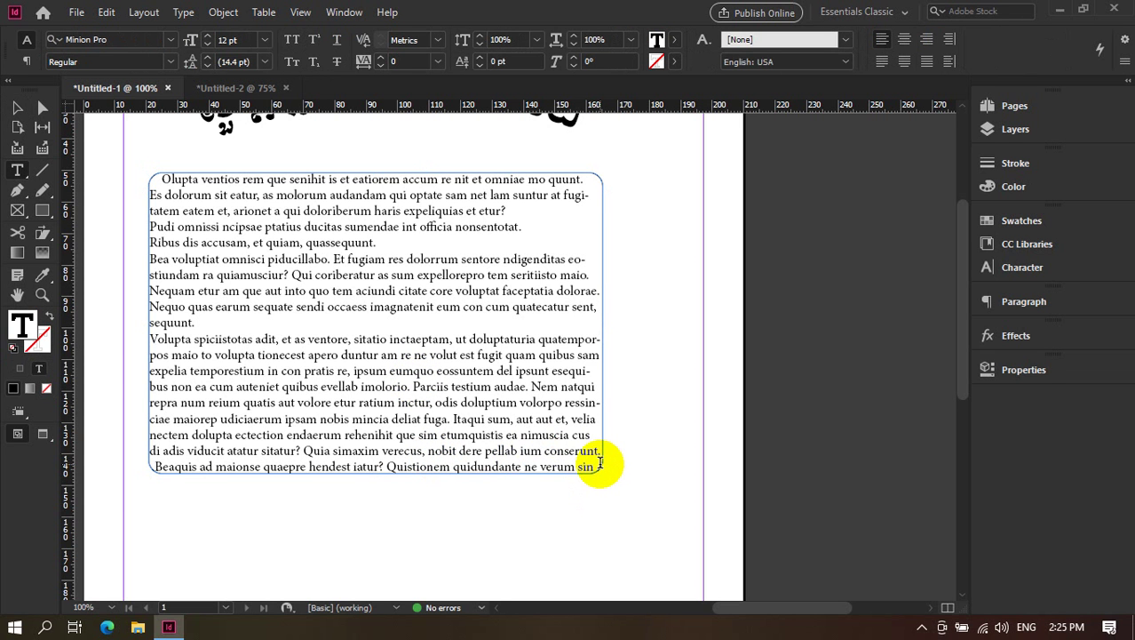
key("Return")
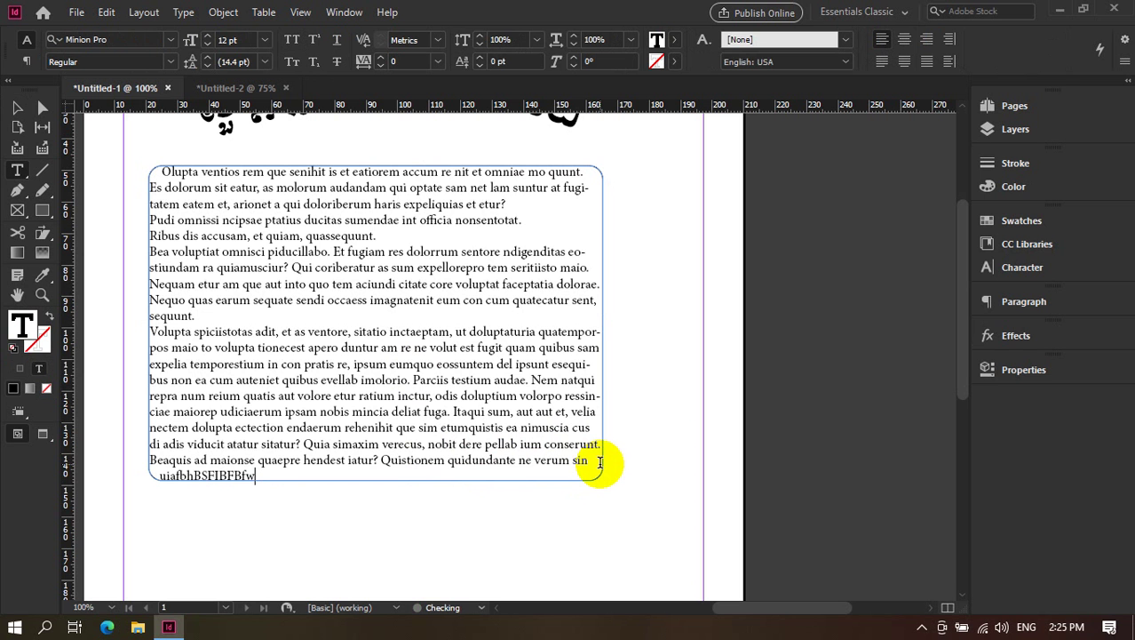
key("BackSpace")
key("BackSpace")
key("ctrl+a")
key("Right")
key("ctrl+v")
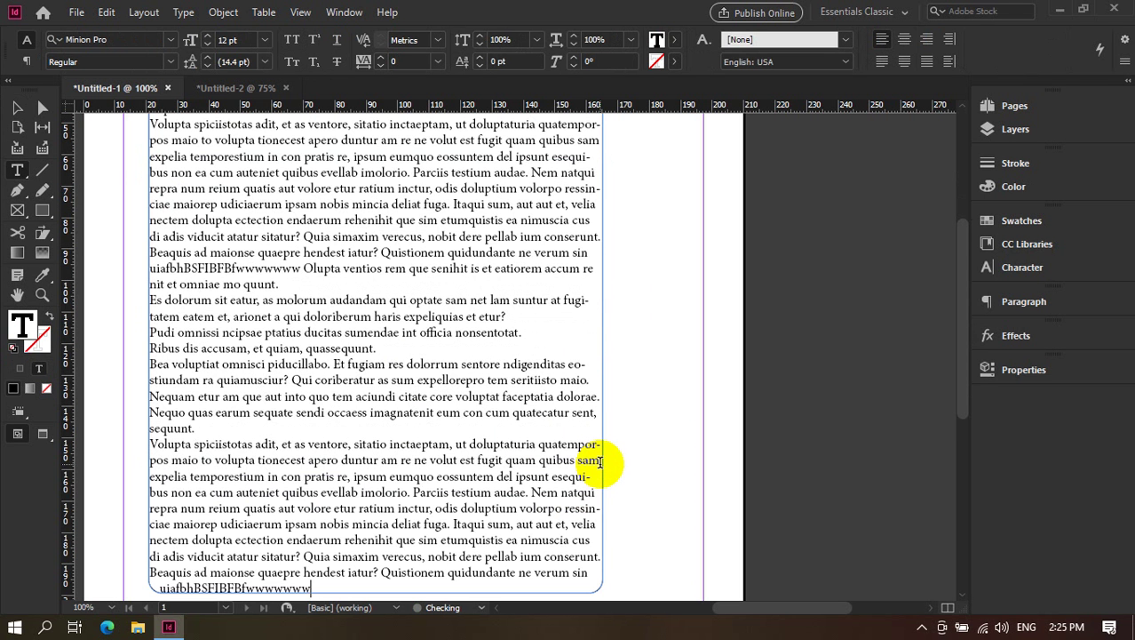
scroll(469, 279, "up", 5)
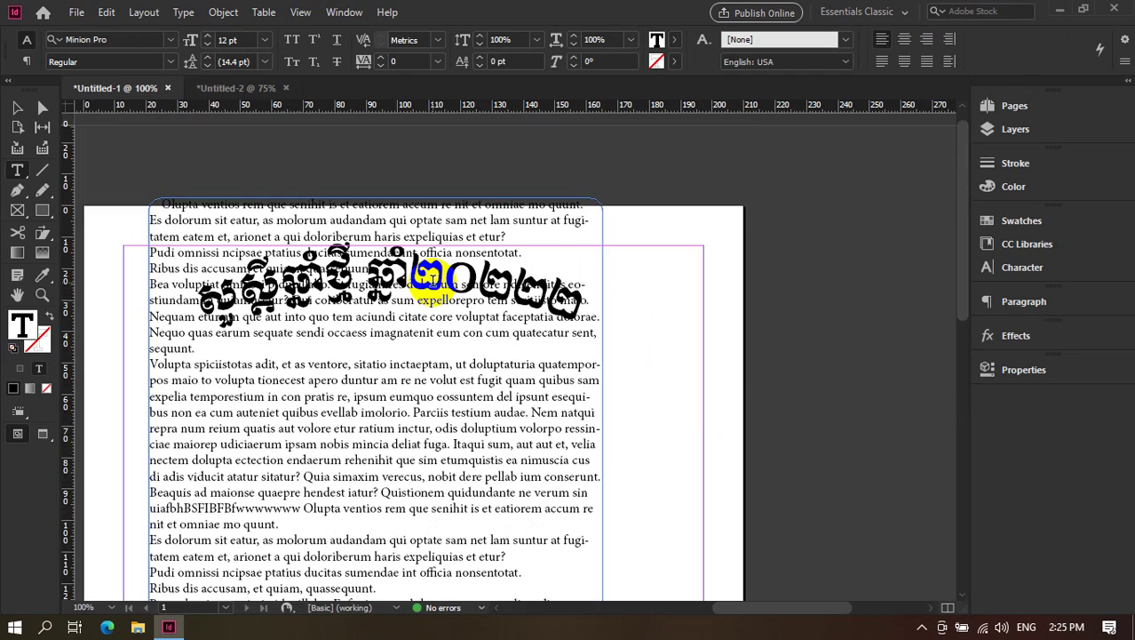
scroll(431, 393, "down", 5)
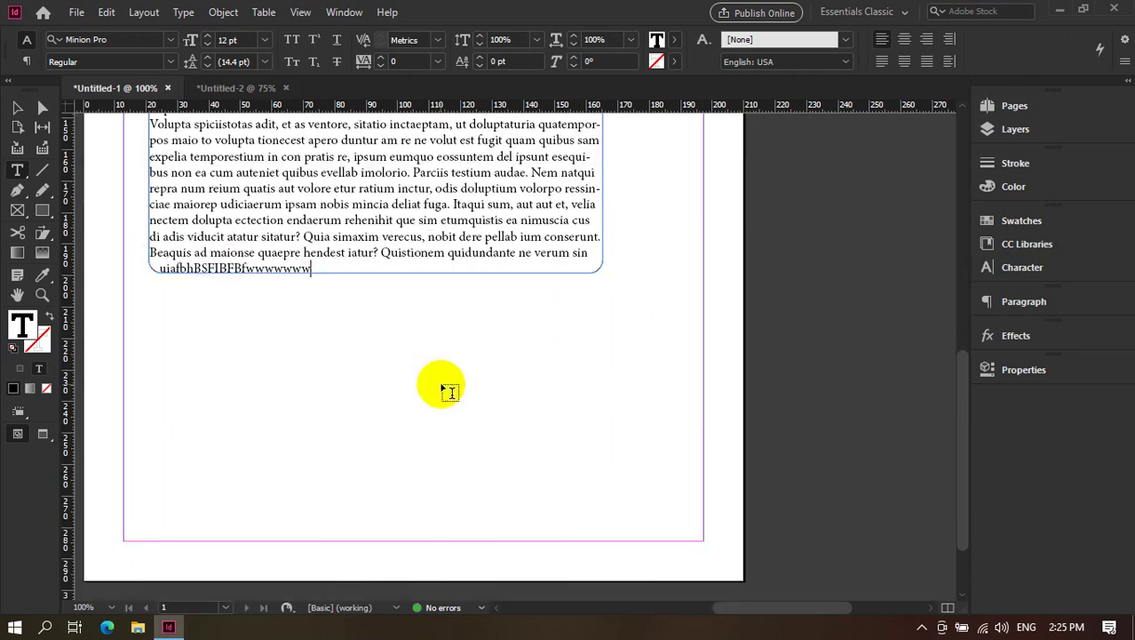
scroll(466, 255, "down", 4)
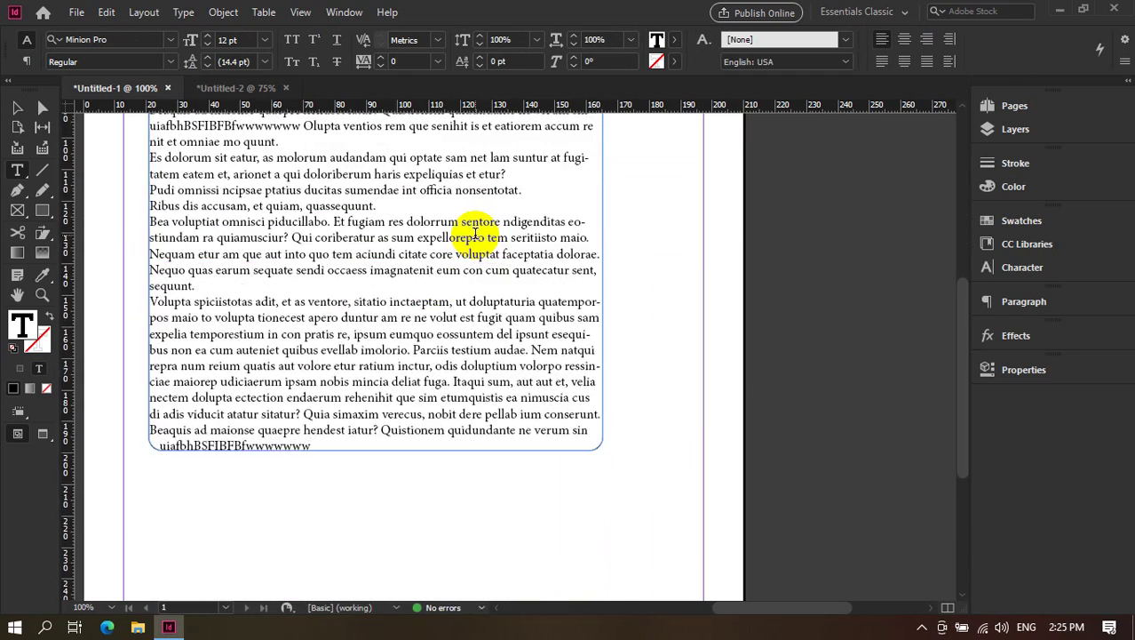
Undo the pasted copy and the added filler line, and select the text frame as an object.
key("ctrl+z")
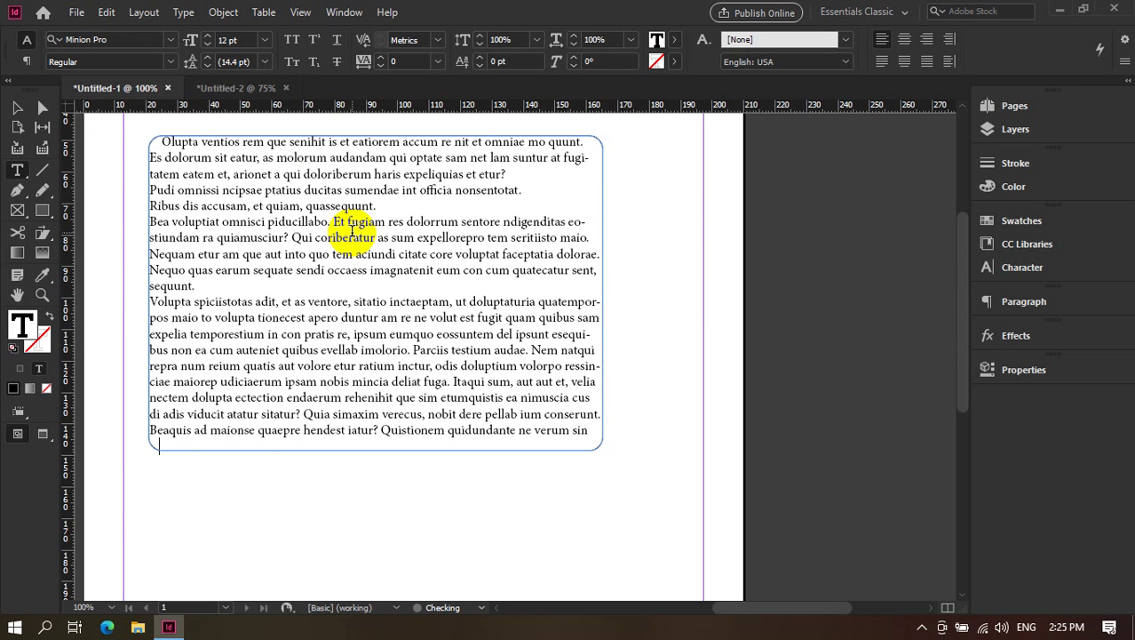
key("ctrl+z")
left_click(14, 106)
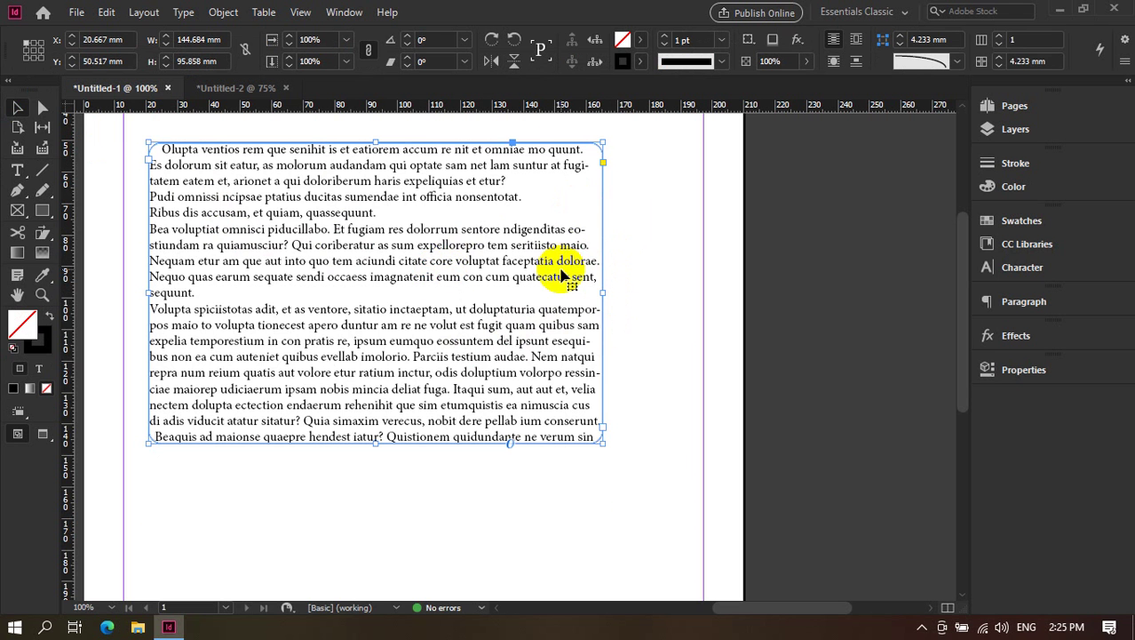
scroll(562, 276, "up", 3)
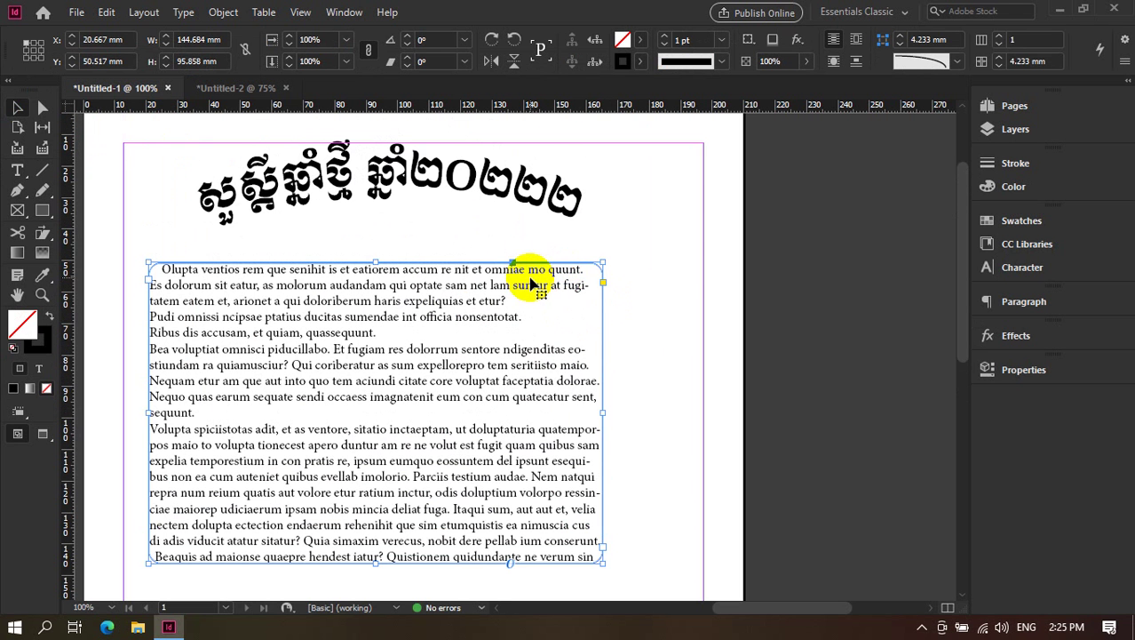
Try the Width Only auto-sizing option in the text frame's options and set Auto-Sizing back to Height Only.
scroll(524, 277, "down", 3)
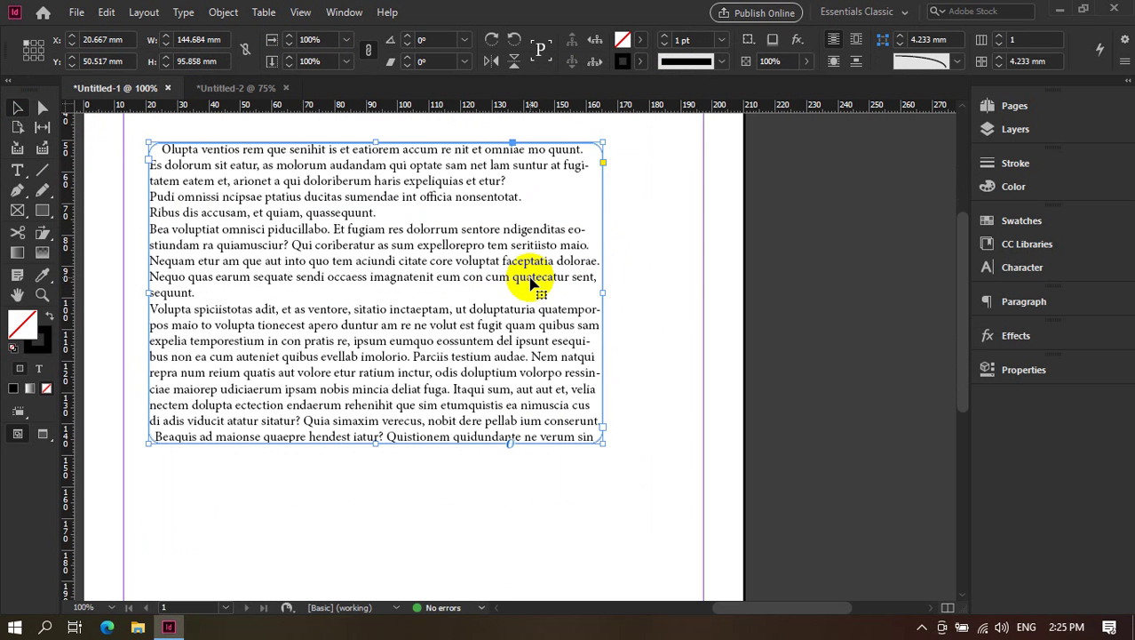
right_click(430, 262)
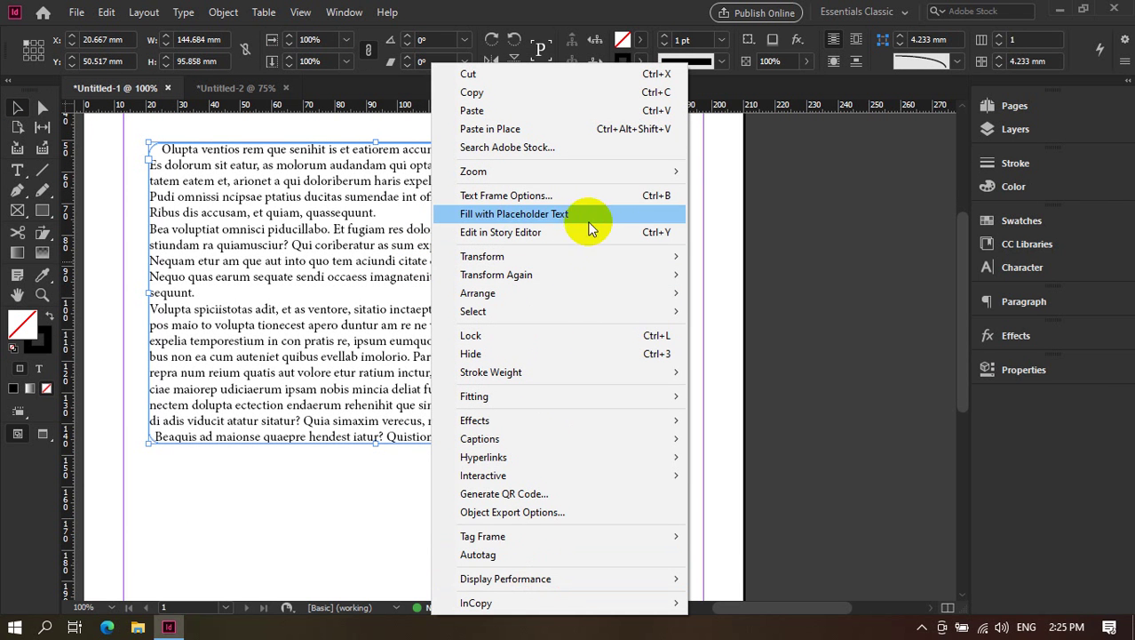
left_click(602, 196)
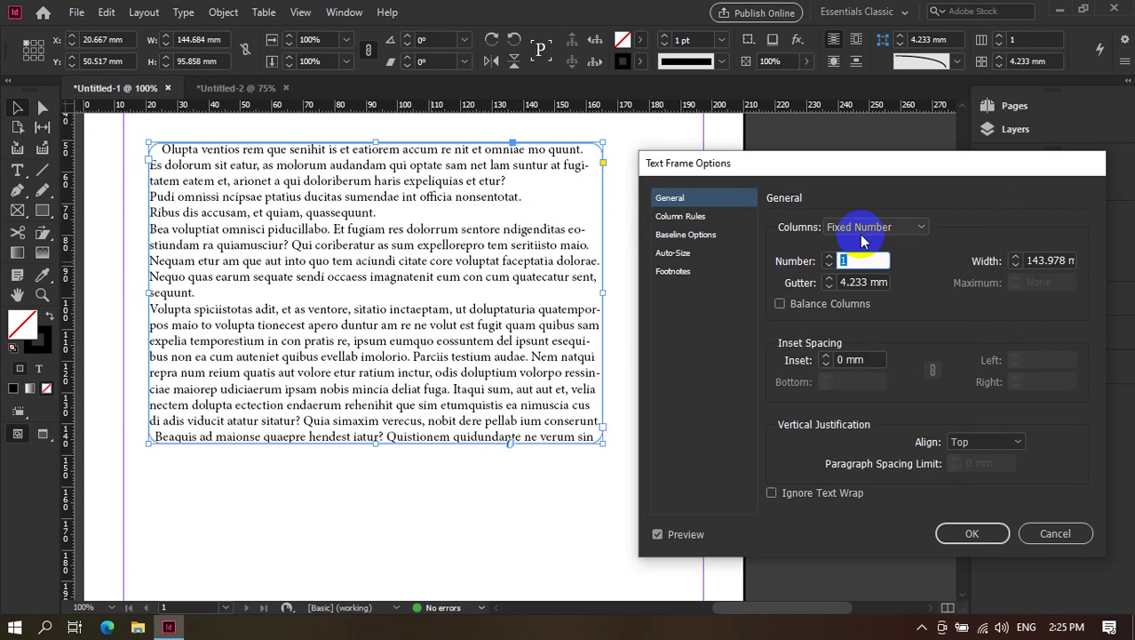
left_click(724, 252)
left_click(869, 229)
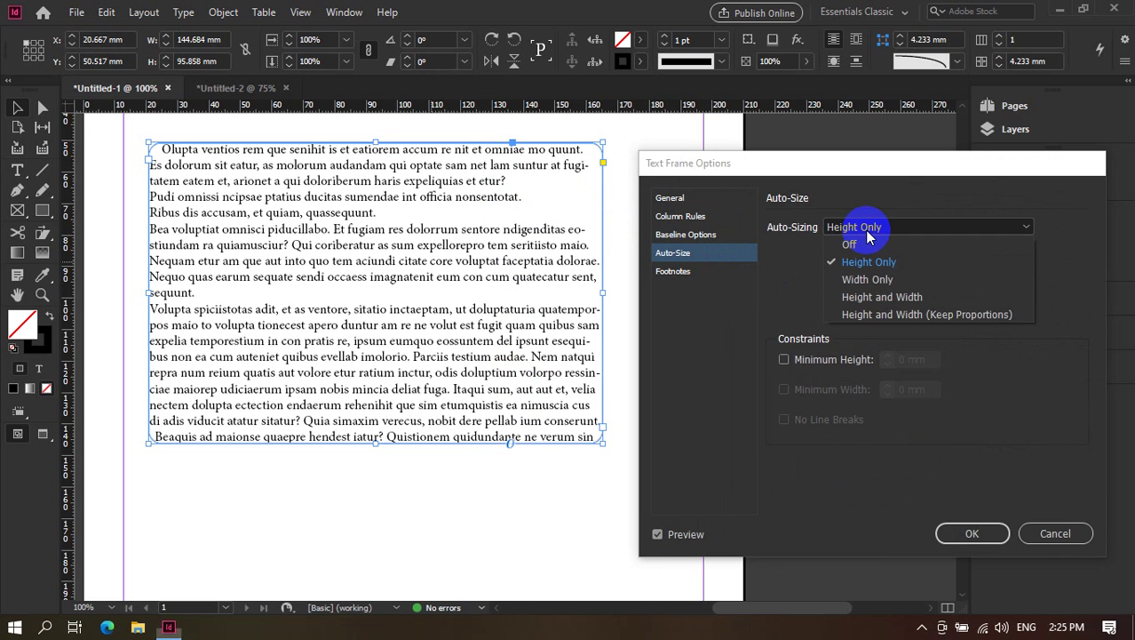
left_click(884, 281)
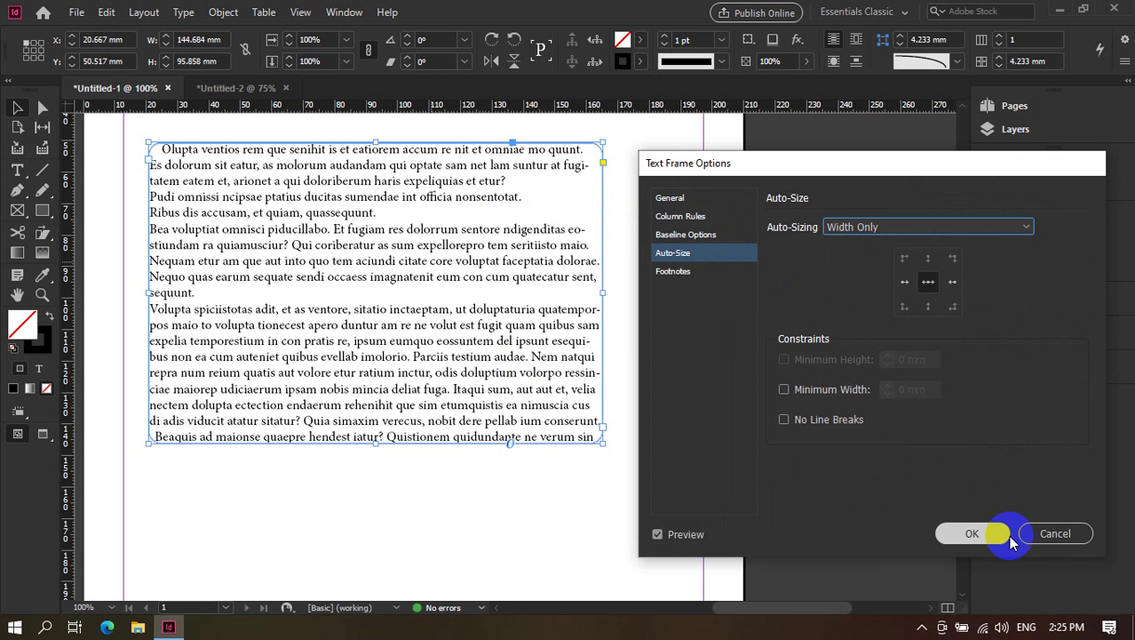
left_click(936, 226)
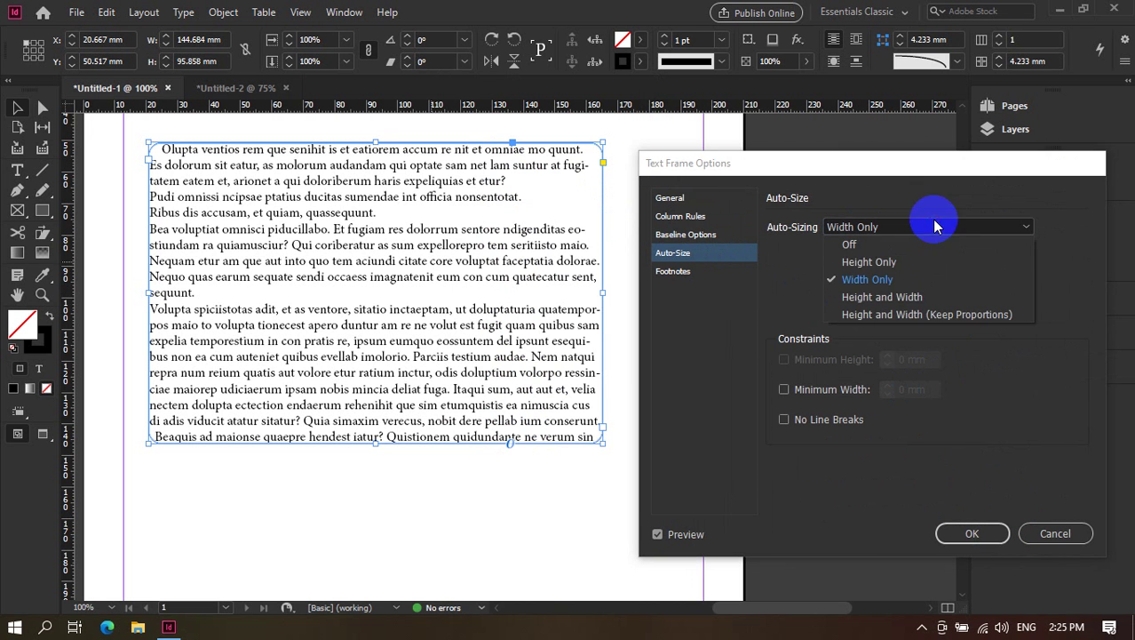
left_click(924, 269)
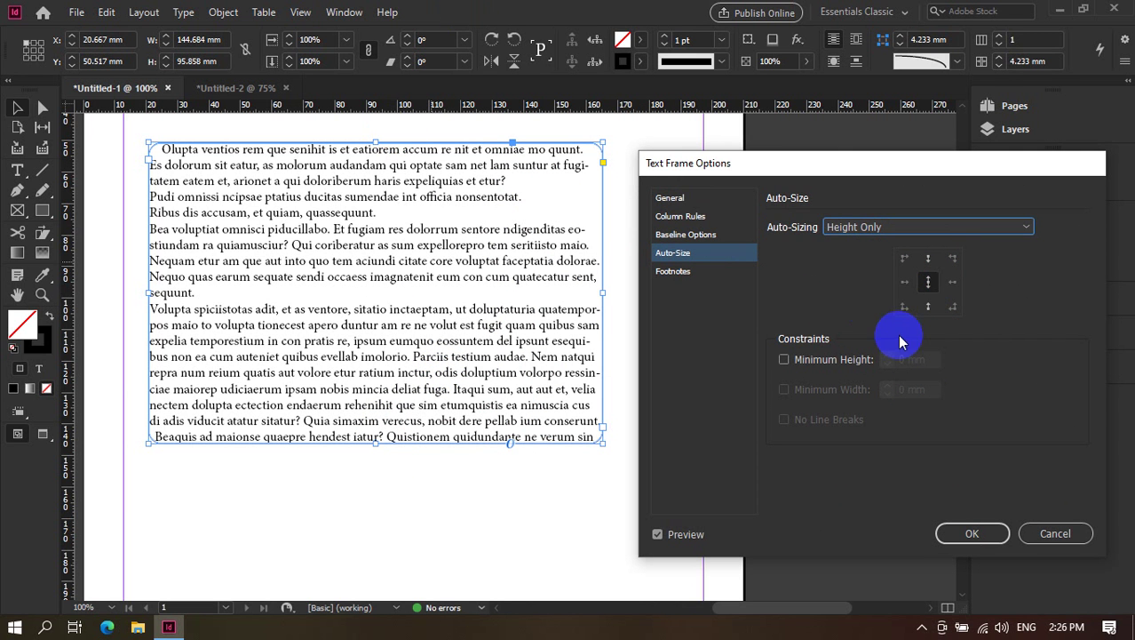
Try the bottom and centre reference points for the Height Only auto-sizing, choose the top-centre one, and apply it.
left_click(930, 307)
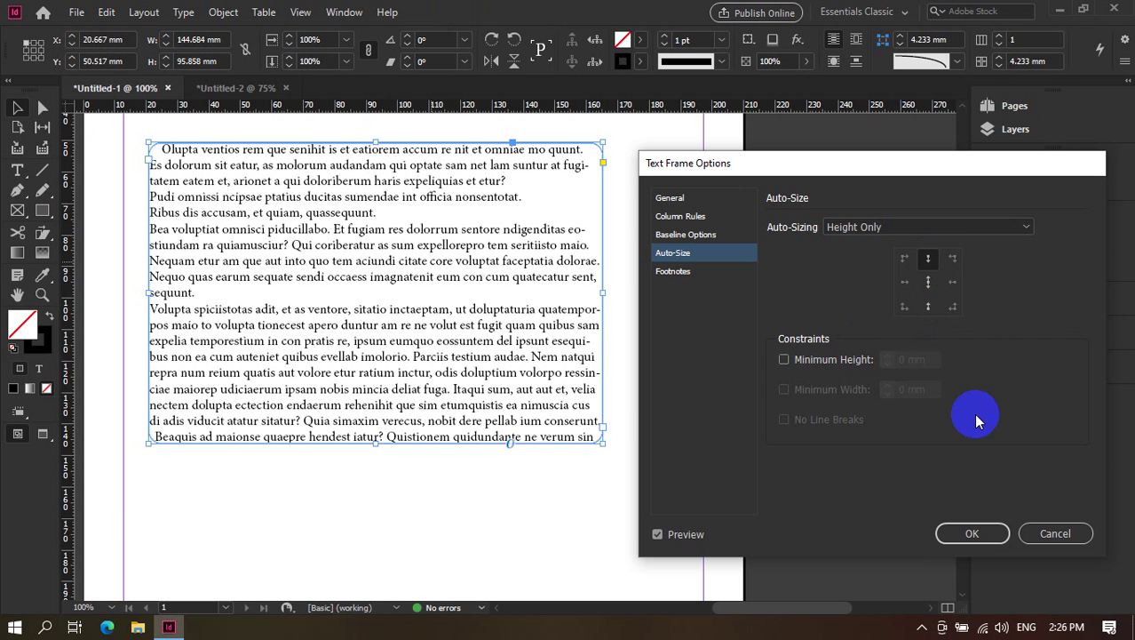
left_click(930, 287)
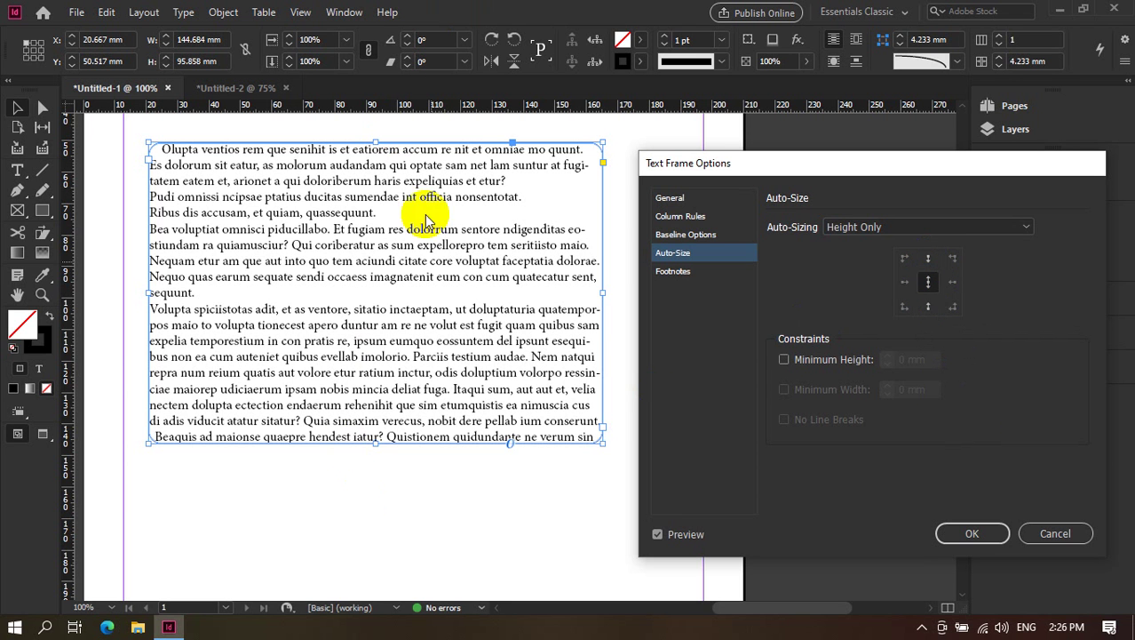
left_click(401, 55)
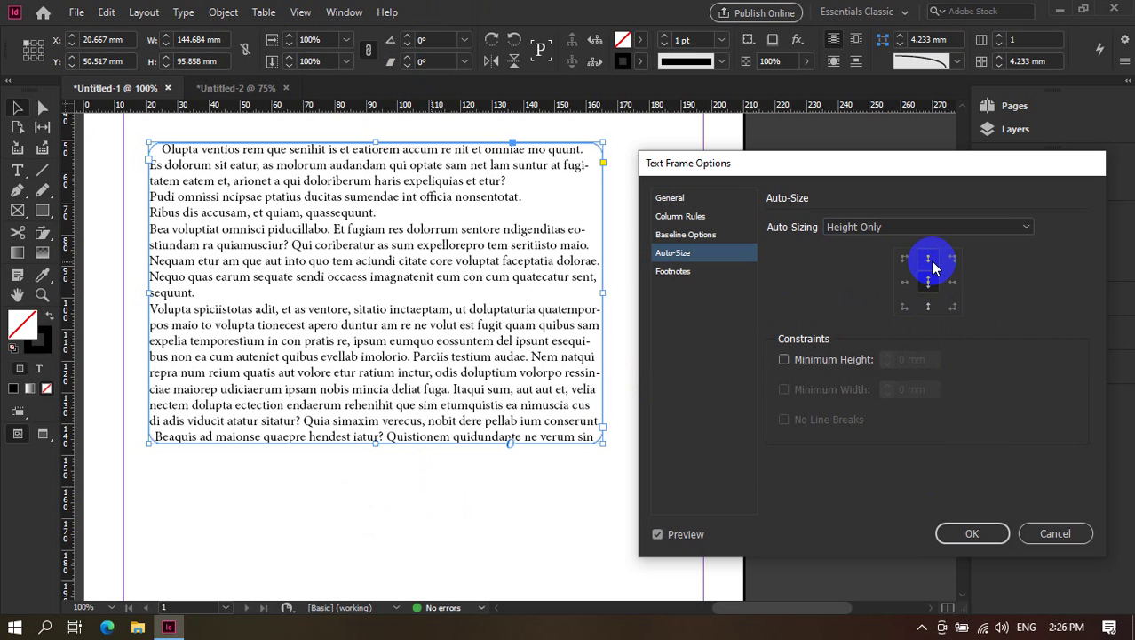
left_click(959, 534)
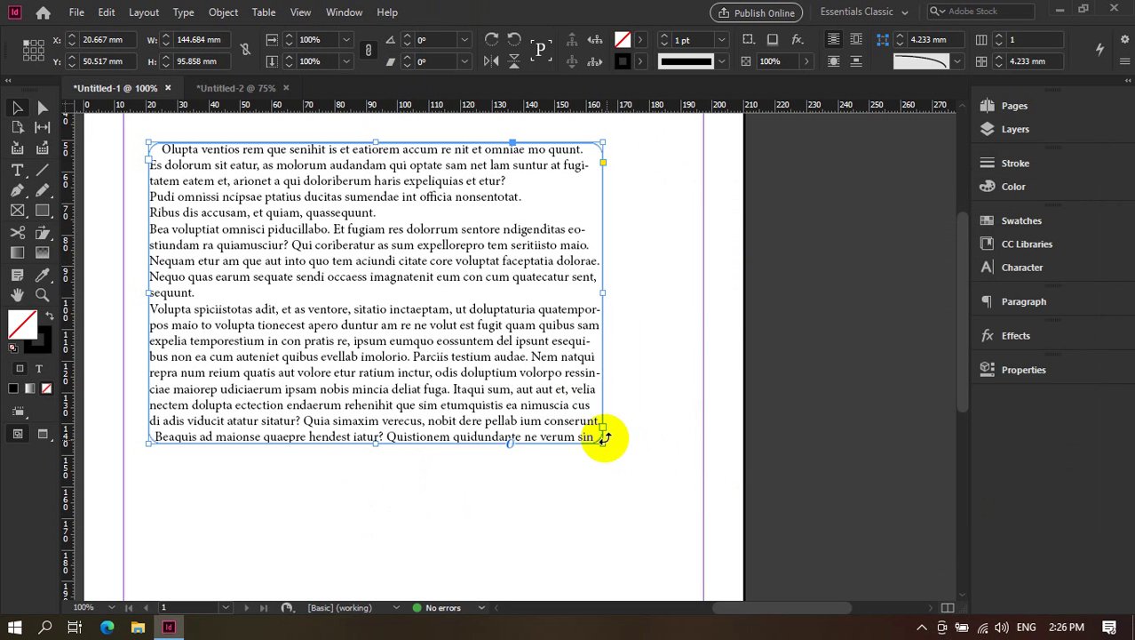
Paste a copy of the text at the end of the frame's text, check the frame from its top, and undo the paste.
double_click(595, 438)
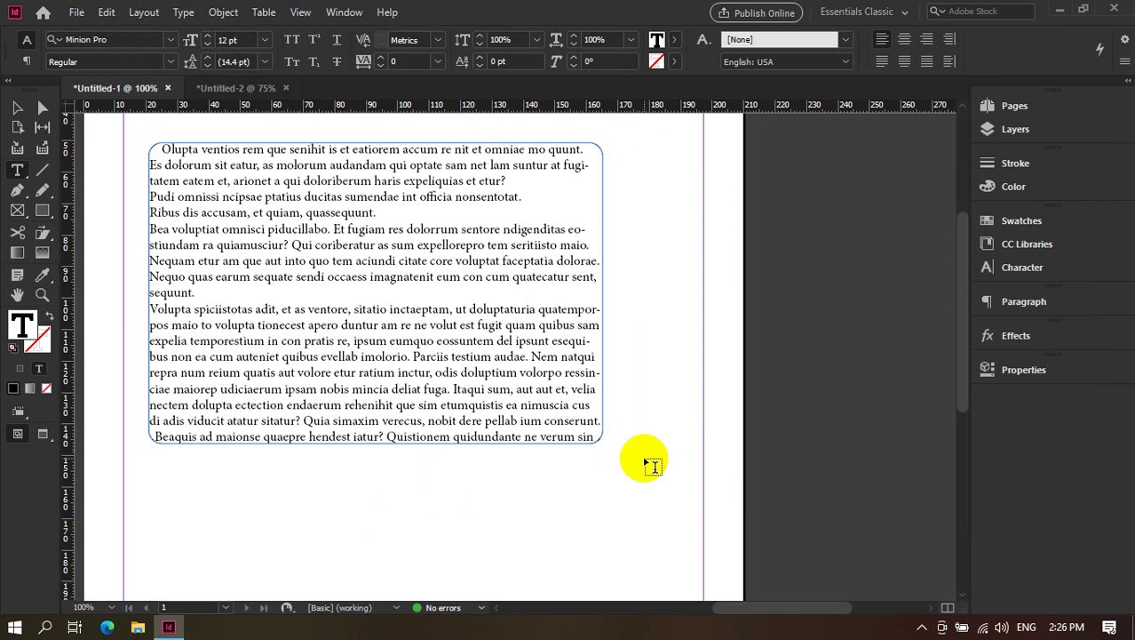
key("ctrl+v")
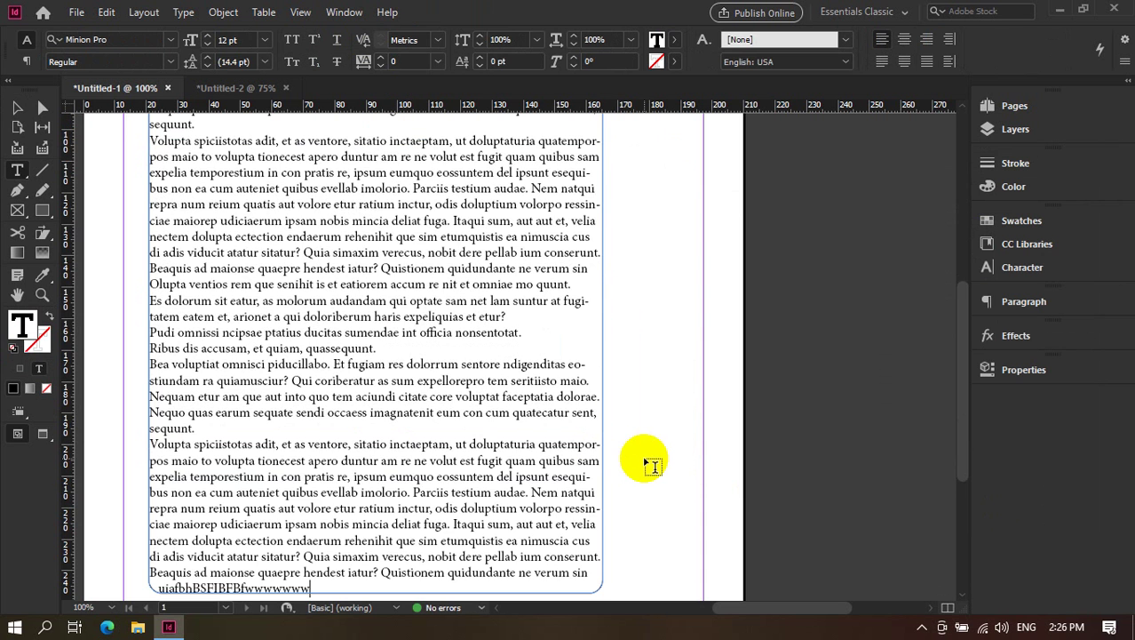
scroll(654, 466, "up", 10)
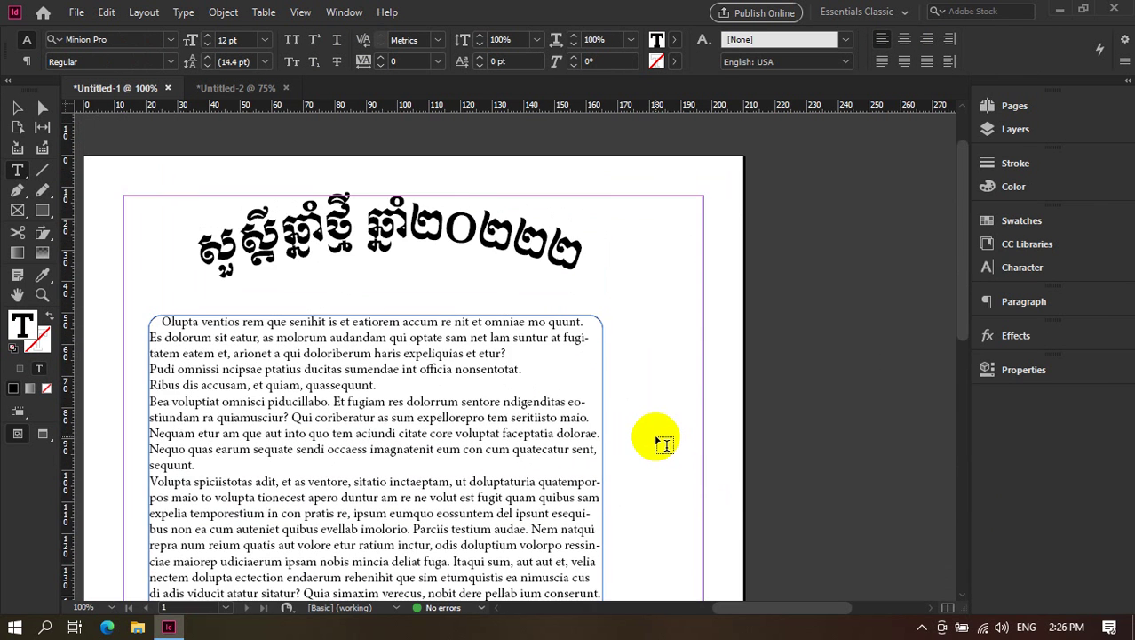
key("ctrl+z")
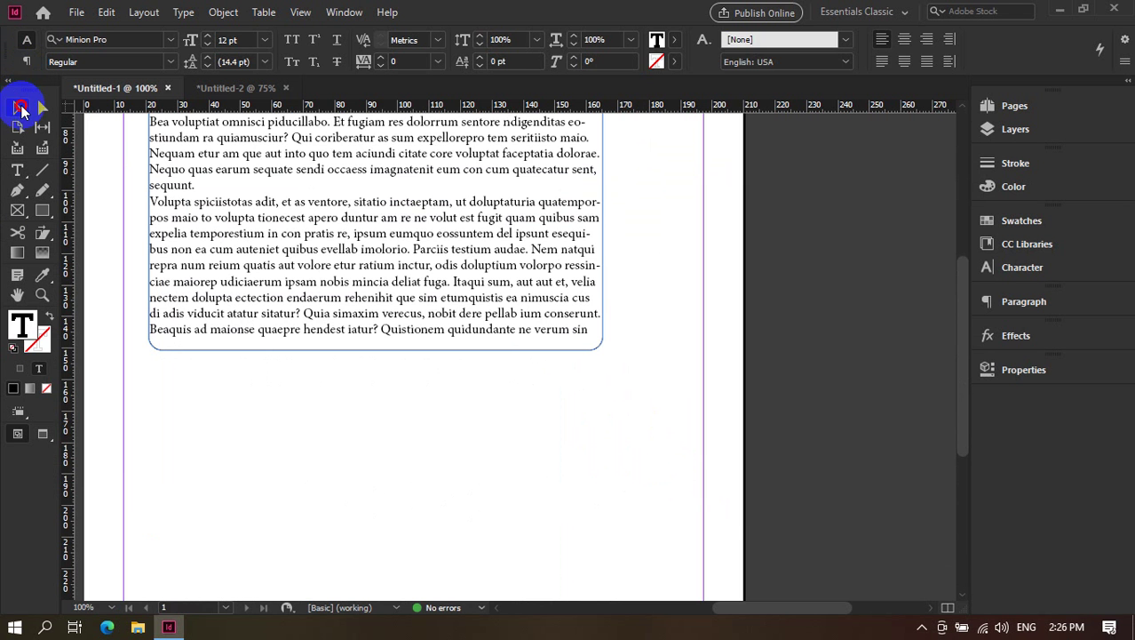
Change the text frame's Height Only auto-sizing reference point to bottom centre and apply it.
left_click(17, 108)
right_click(262, 182)
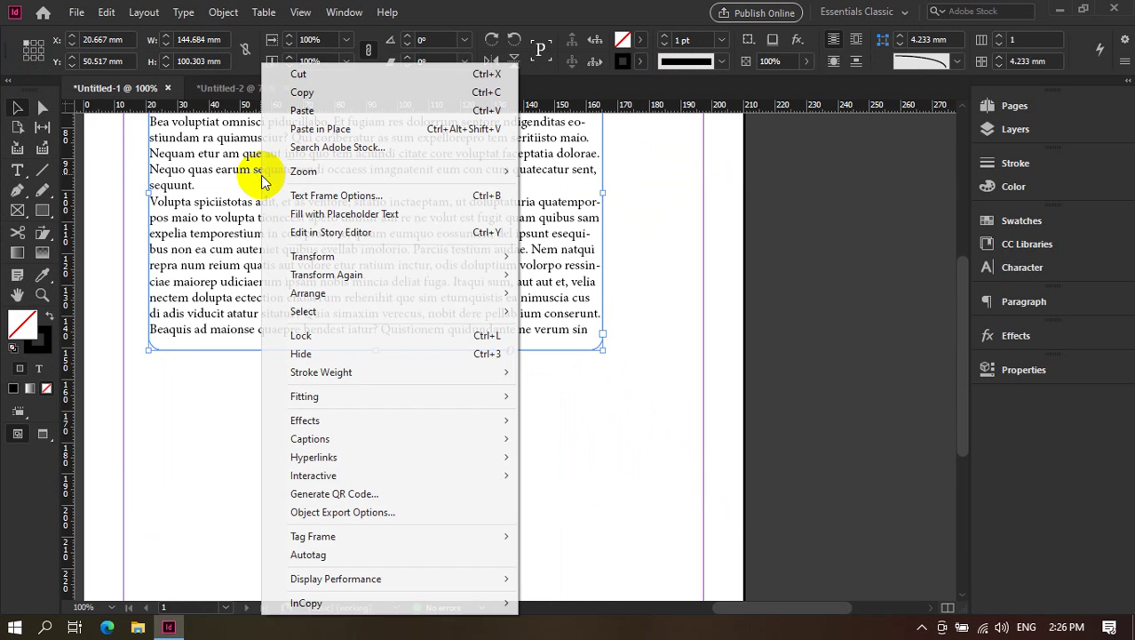
left_click(345, 195)
left_click(673, 252)
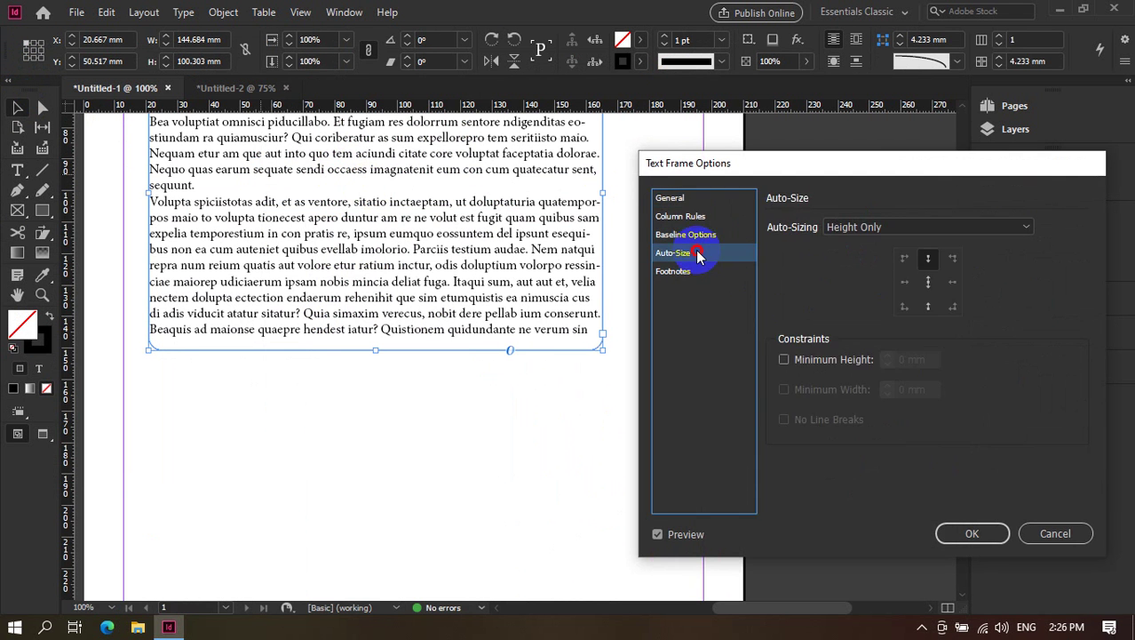
left_click(930, 308)
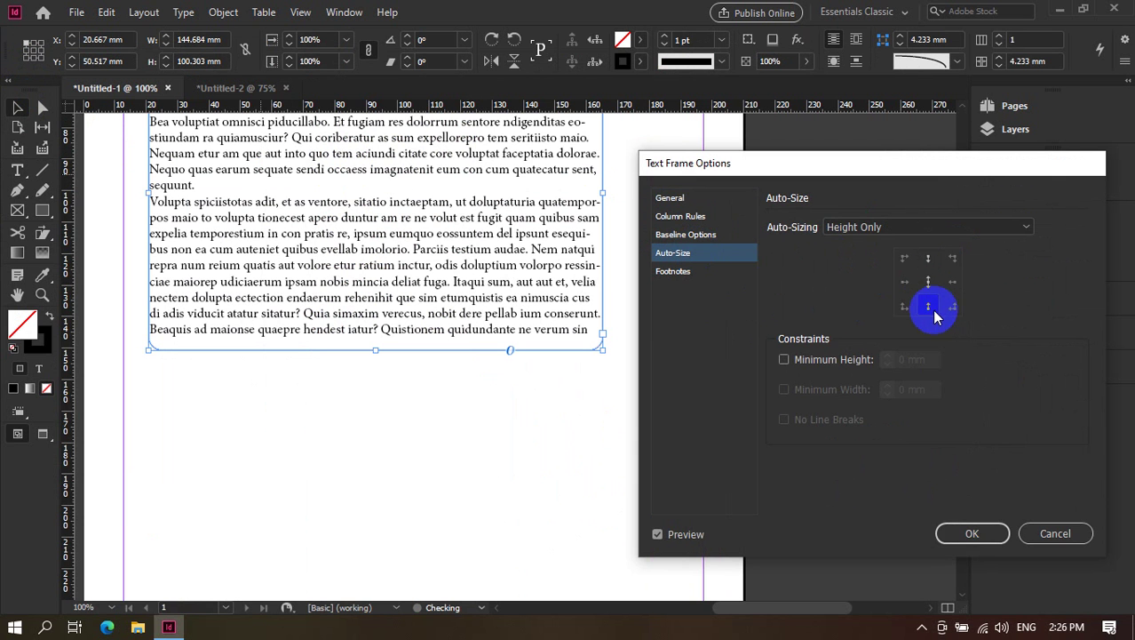
left_click(973, 534)
Paste a copy of the text at the end of the bottom-anchored frame to test which way it grows.
scroll(487, 344, "up", 1)
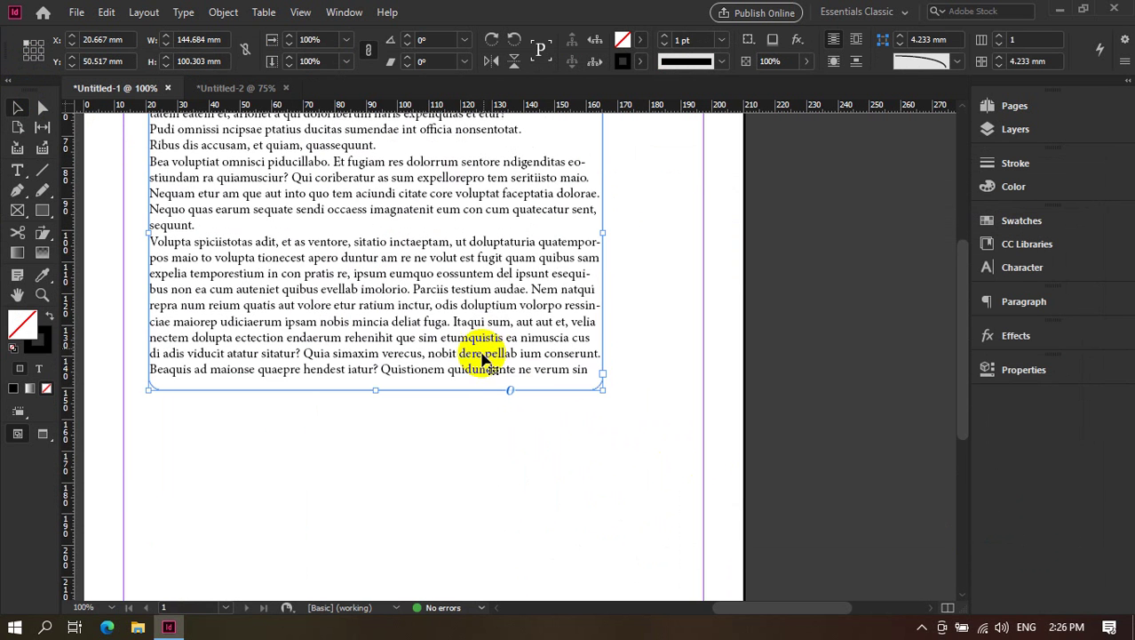
double_click(478, 379)
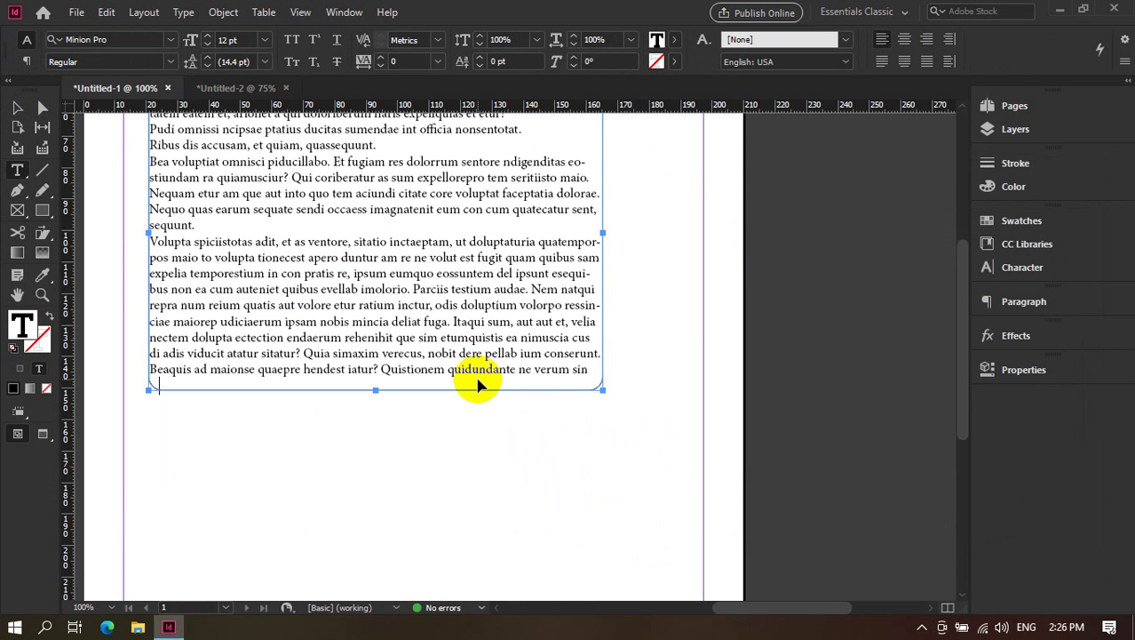
key("ctrl+z")
key("ctrl+z")
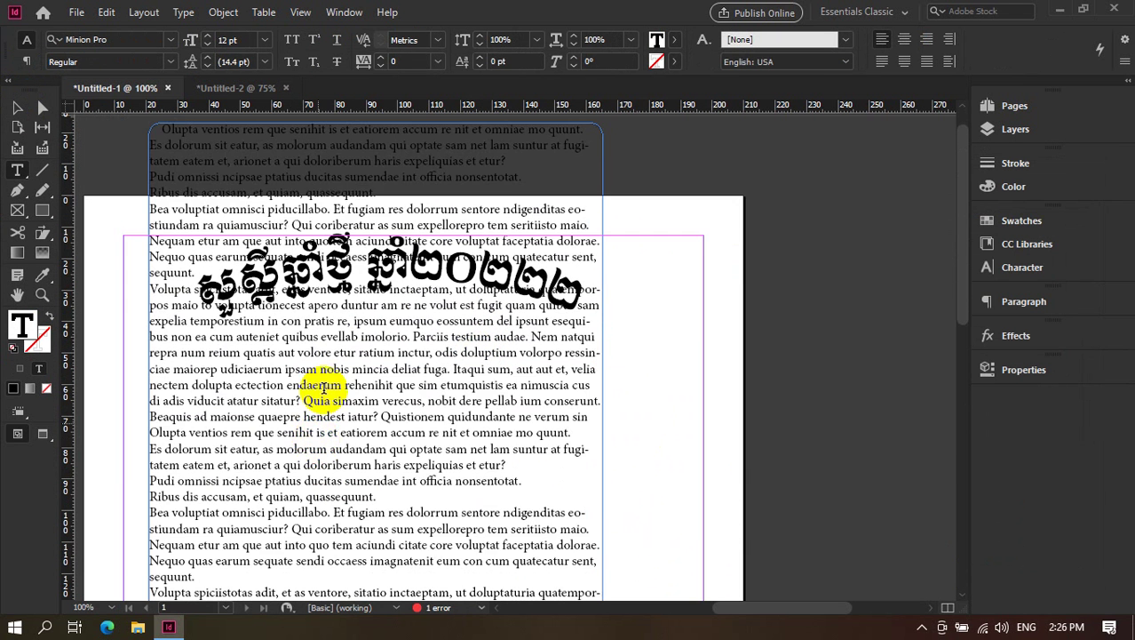
scroll(341, 260, "up", 1)
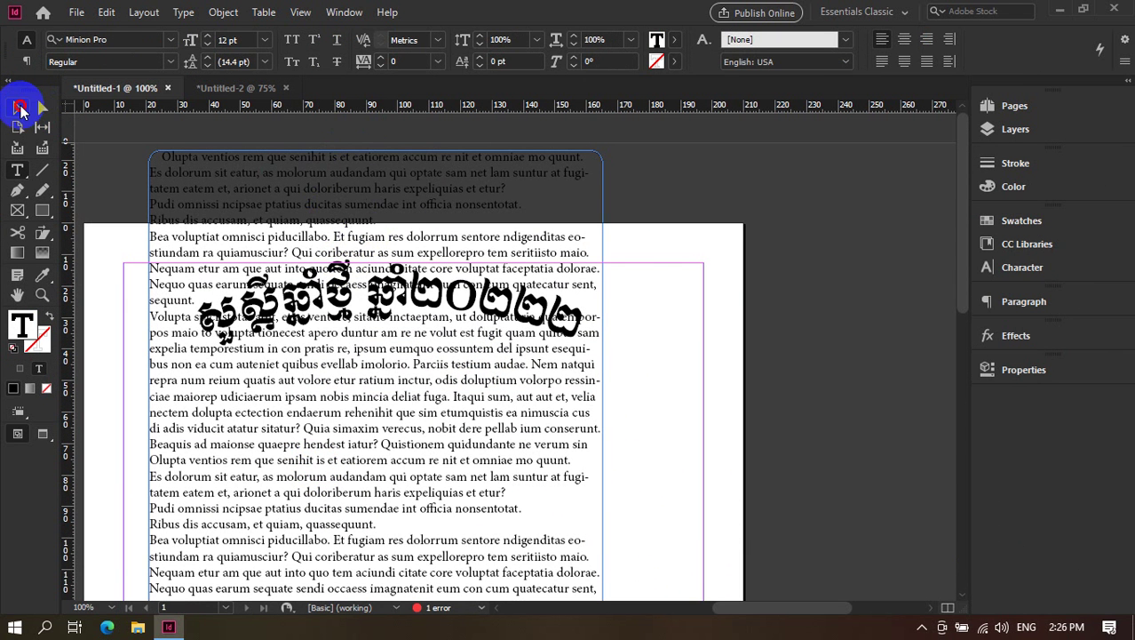
Undo the pasted text so the bottom-anchored frame regains its size and position on the page.
left_click(20, 108)
key("ctrl+z")
key("ctrl+z")
key("ctrl+z")
key("ctrl+z")
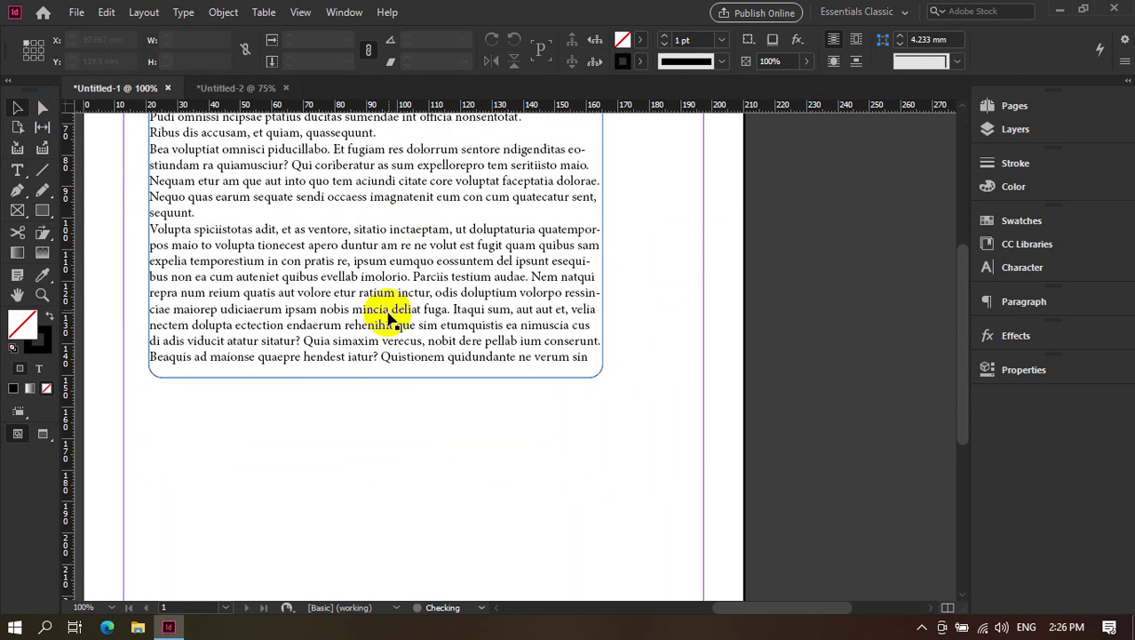
key("ctrl+z")
Set the text frame's Auto-Sizing to Width Only with the left-centre reference point and apply it.
right_click(382, 365)
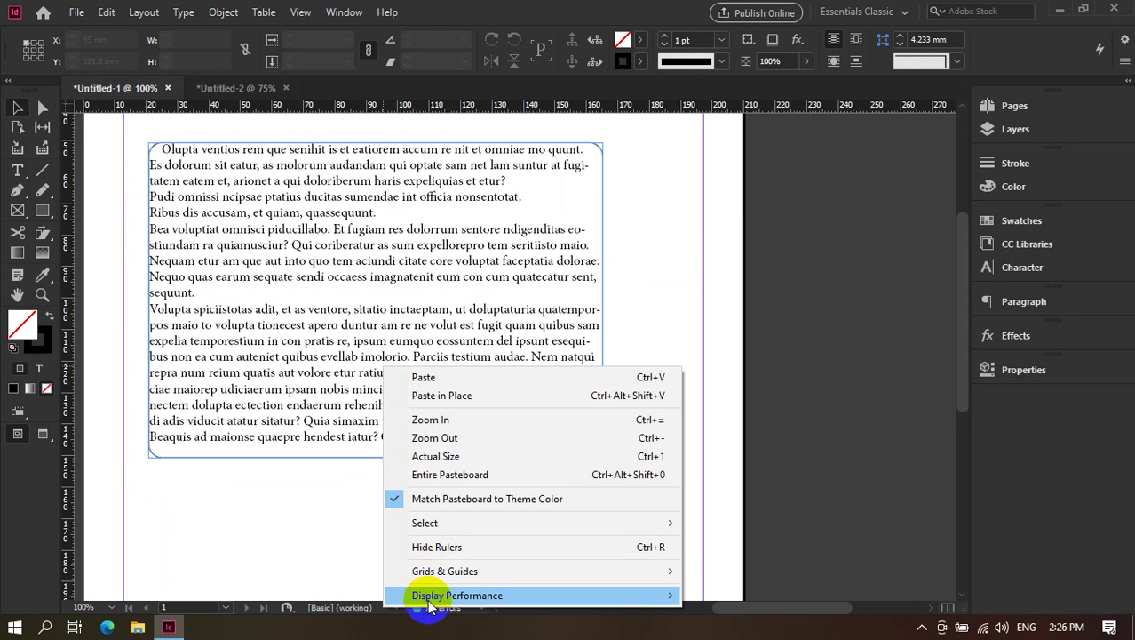
left_click(299, 304)
right_click(299, 303)
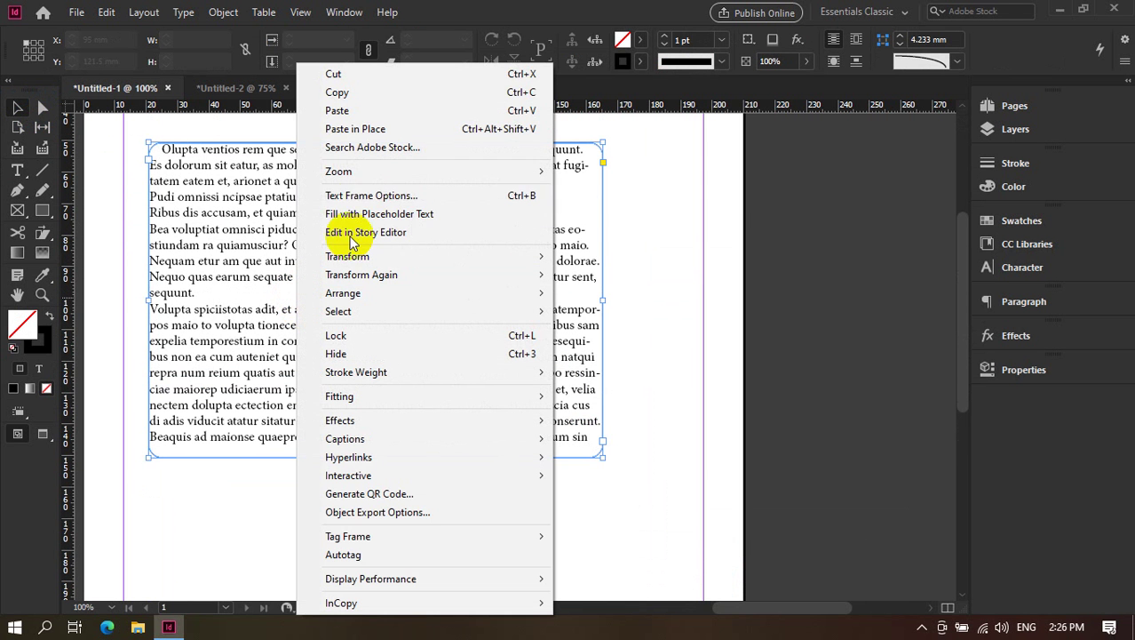
left_click(368, 195)
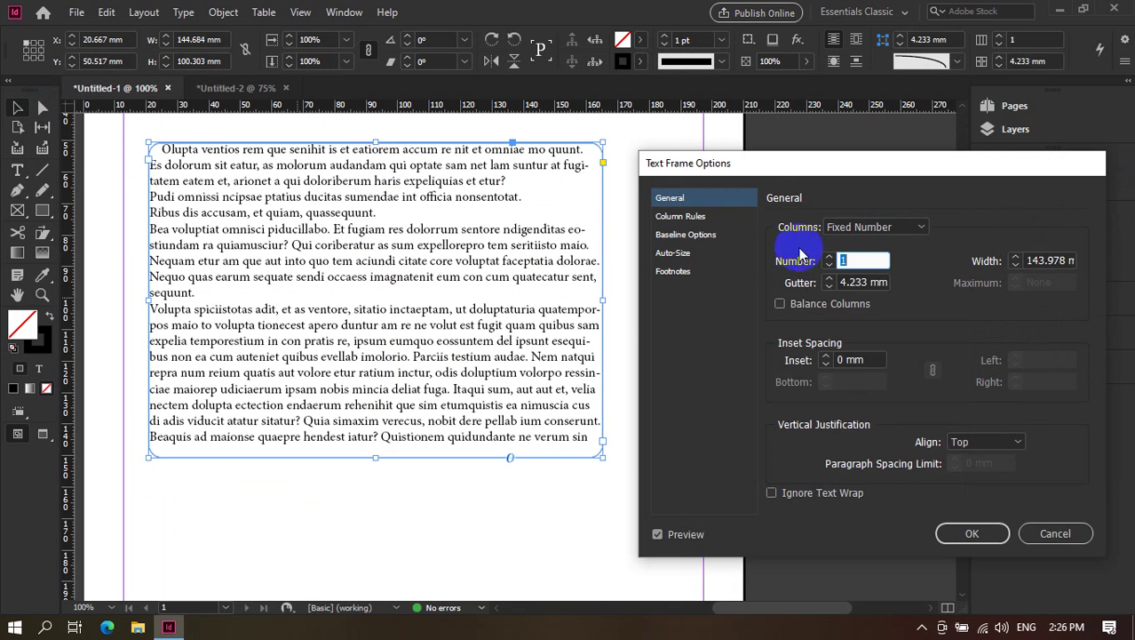
left_click(733, 253)
left_click(942, 228)
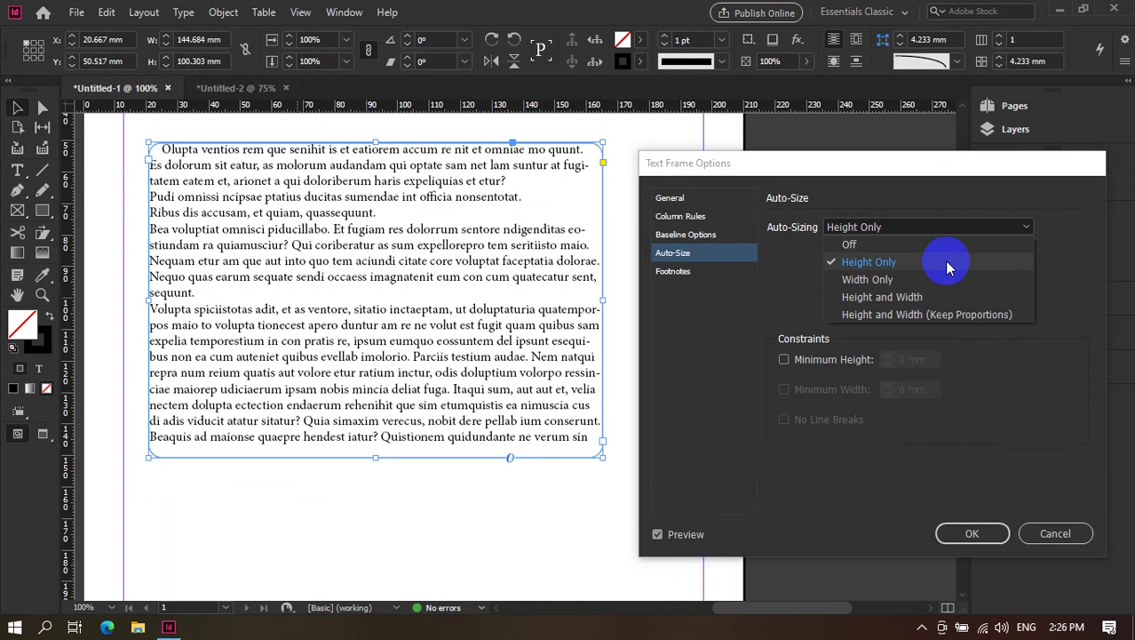
left_click(966, 283)
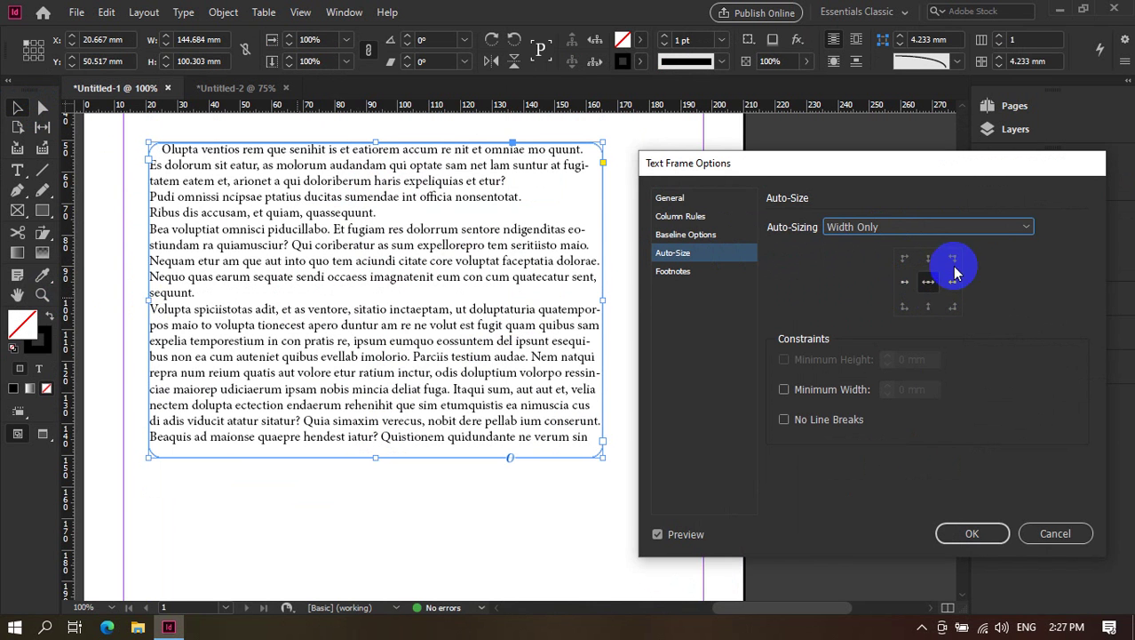
left_click(905, 282)
left_click(972, 533)
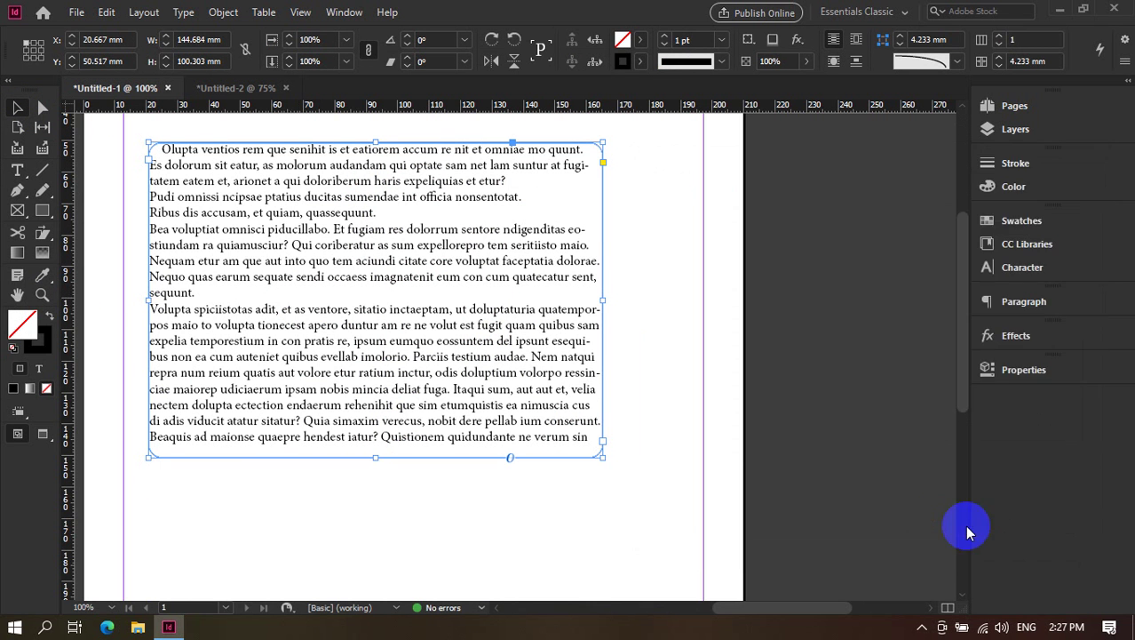
Paste a copy of the text at the end of the Width Only frame to test its growth, and undo the paste.
double_click(548, 447)
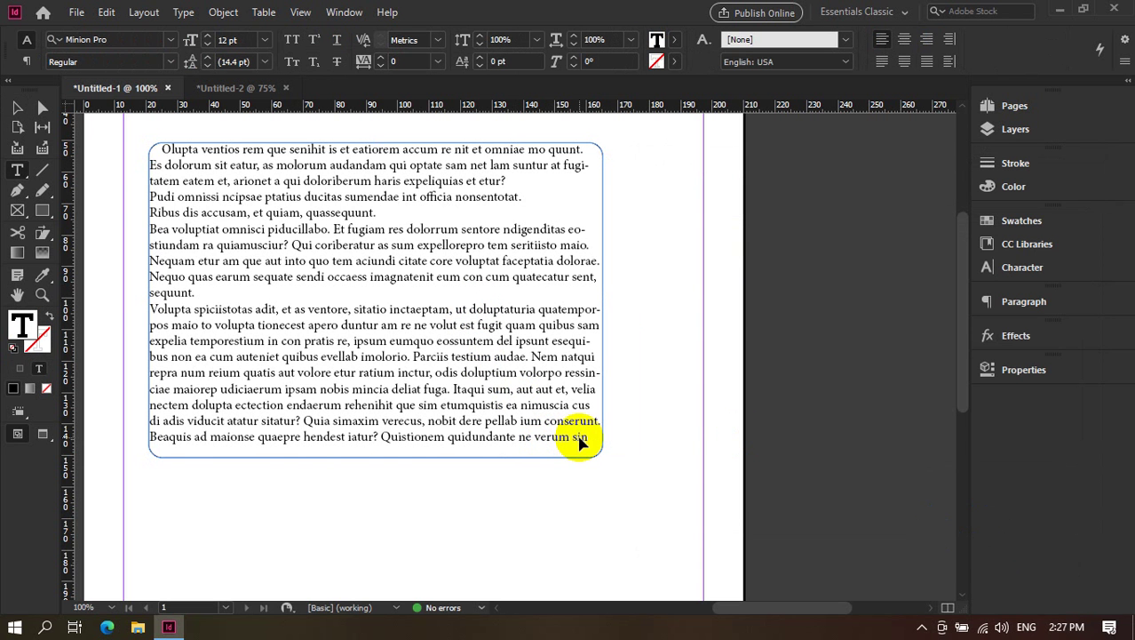
key("ctrl+v")
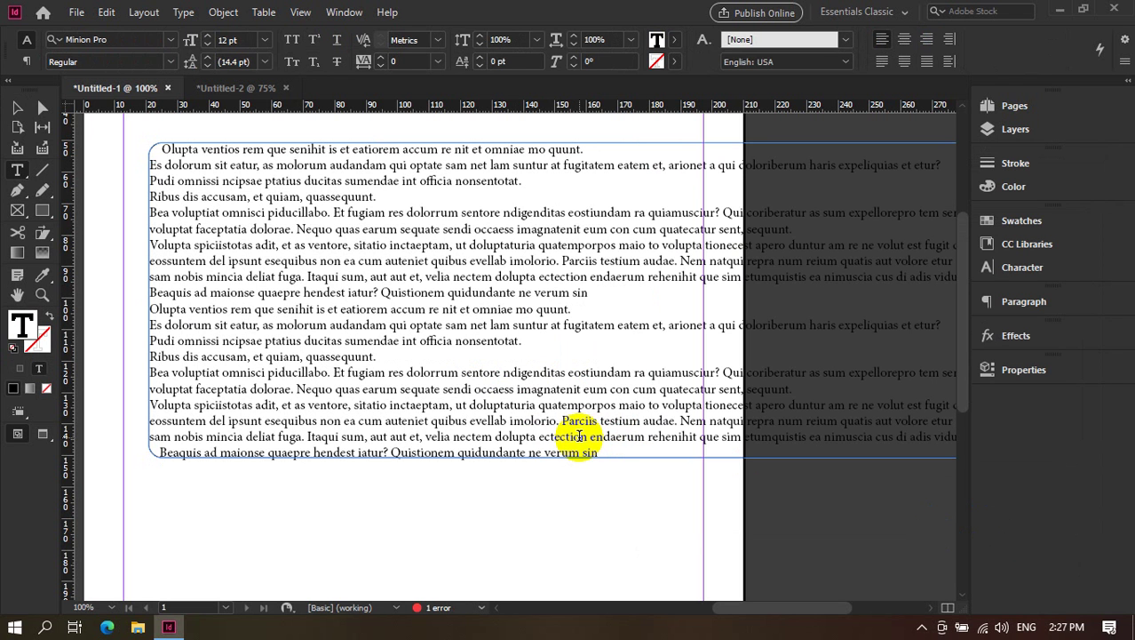
left_click_drag(950, 365, 913, 381)
right_click(566, 360)
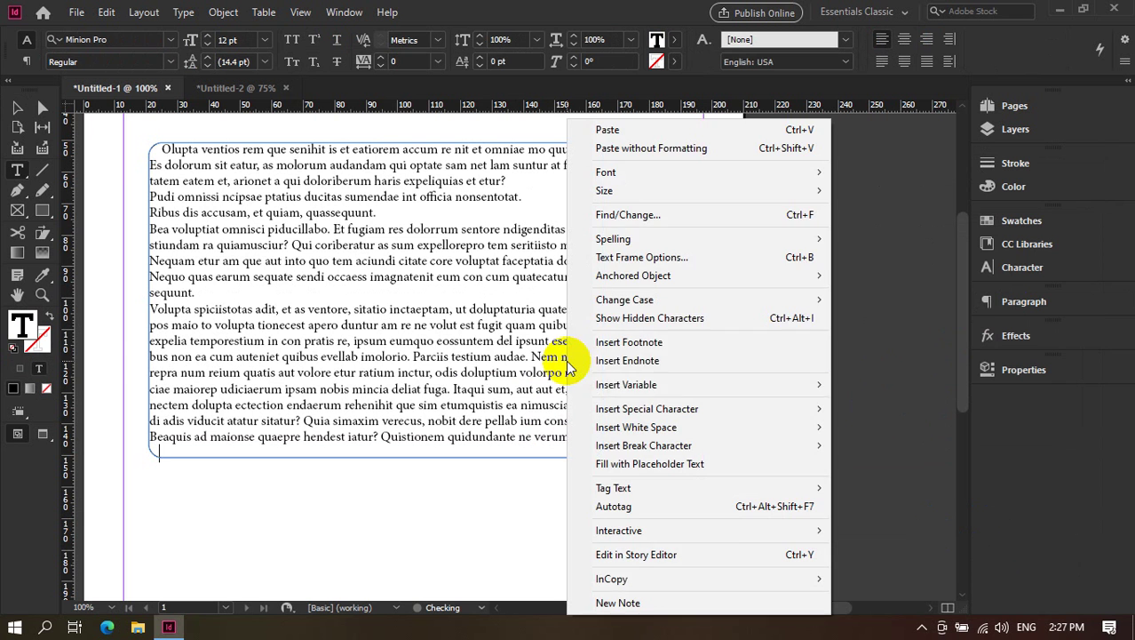
left_click(406, 264)
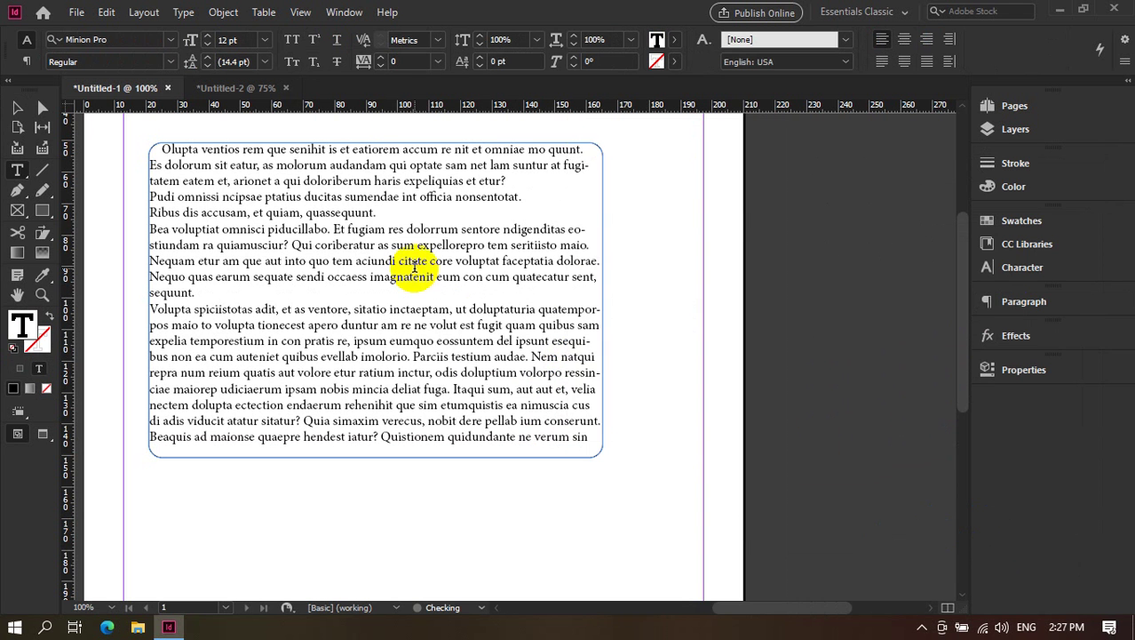
Change the Width Only auto-sizing reference point of the text frame to the centre and apply it.
right_click(415, 248)
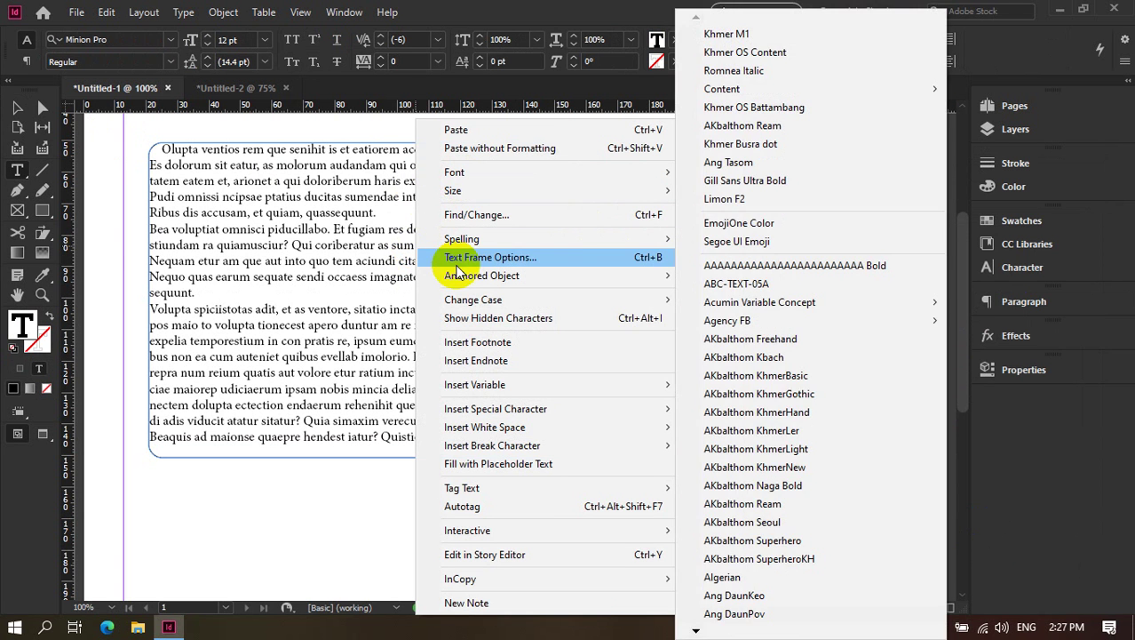
left_click(453, 258)
left_click(684, 252)
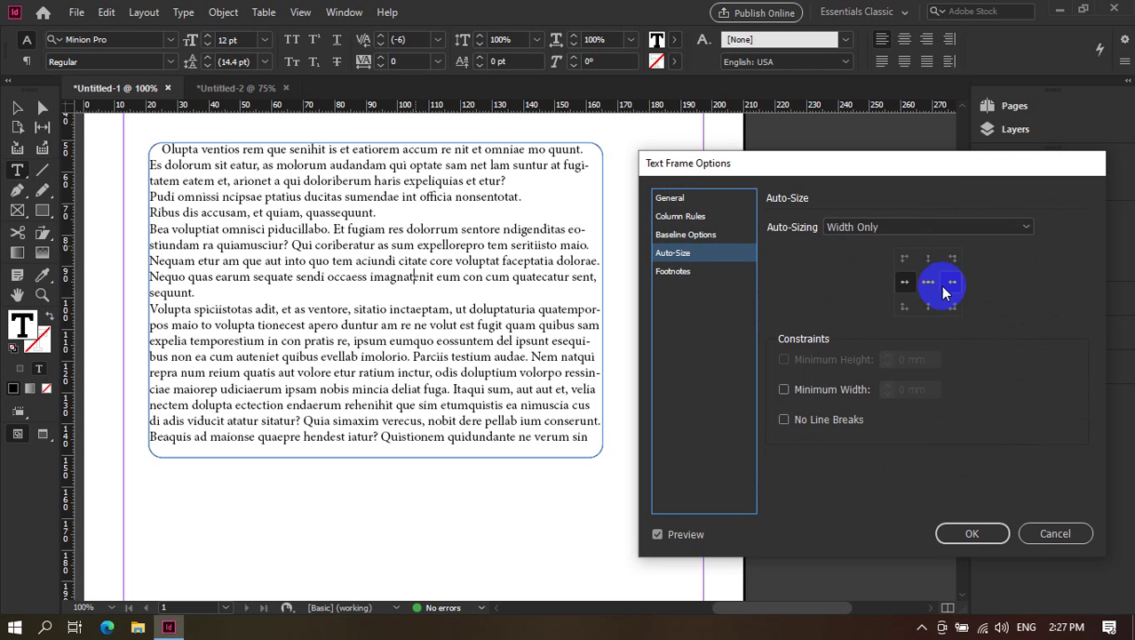
left_click(972, 531)
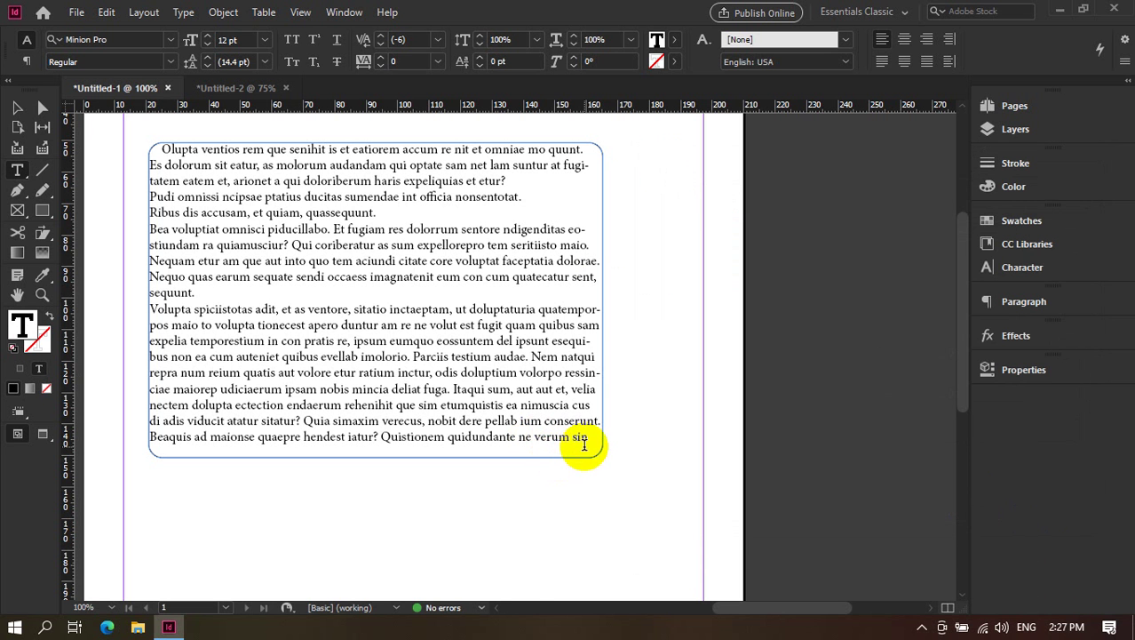
Paste a copy of the text at the end of the centre-anchored frame to test its growth, and undo the paste.
key("ctrl+v")
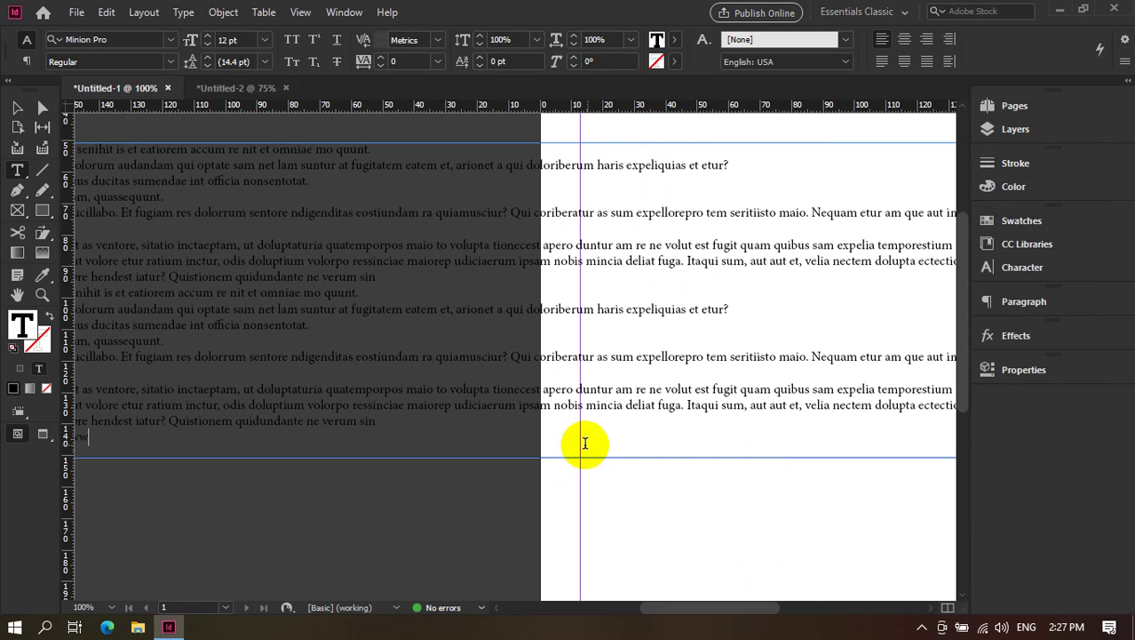
left_click(102, 161)
left_click(17, 107)
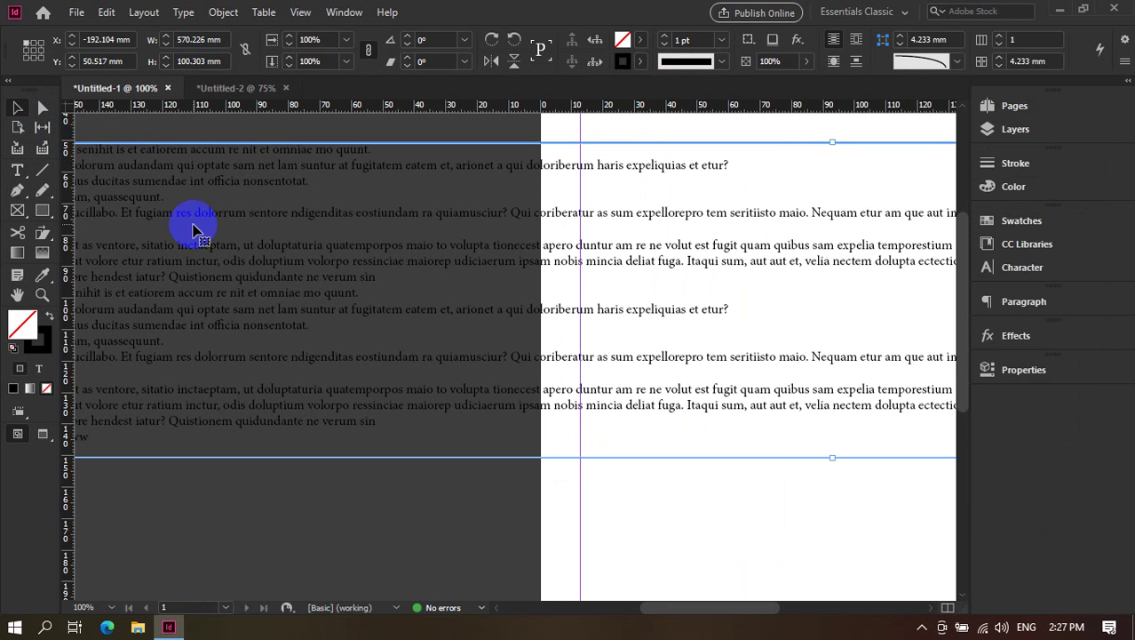
key("ctrl+minus")
key("ctrl+minus")
key("ctrl+minus")
key("ctrl+minus")
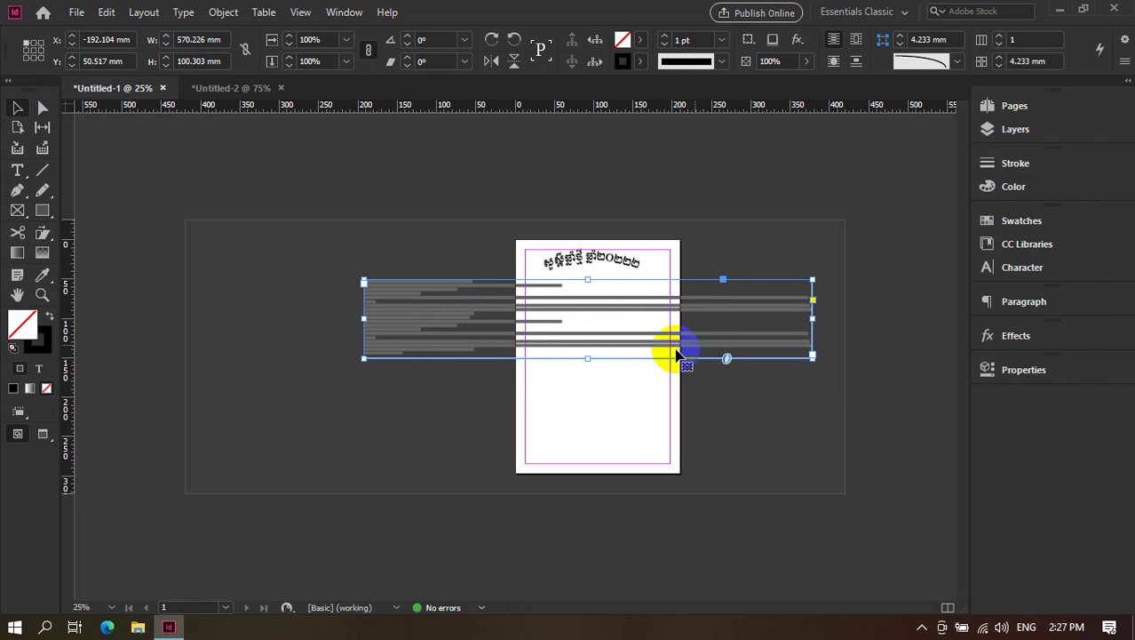
left_click(428, 344)
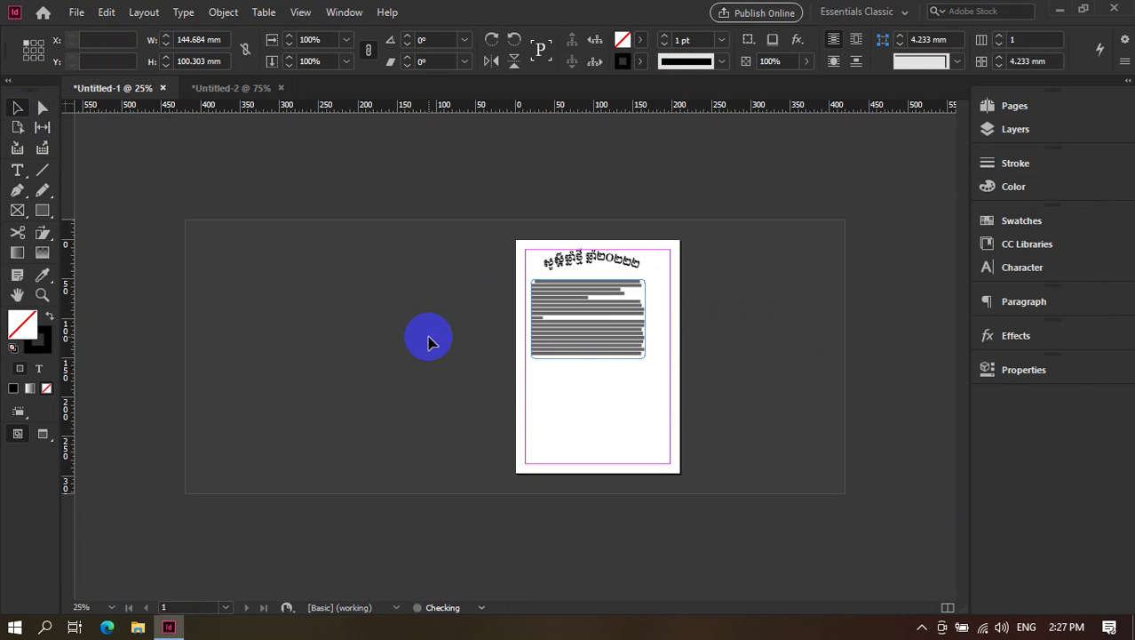
Move the text frame on the page to about X 32.7 mm, Y 45.2 mm.
key("ctrl+equal")
key("ctrl+equal")
scroll(703, 377, "right", 3)
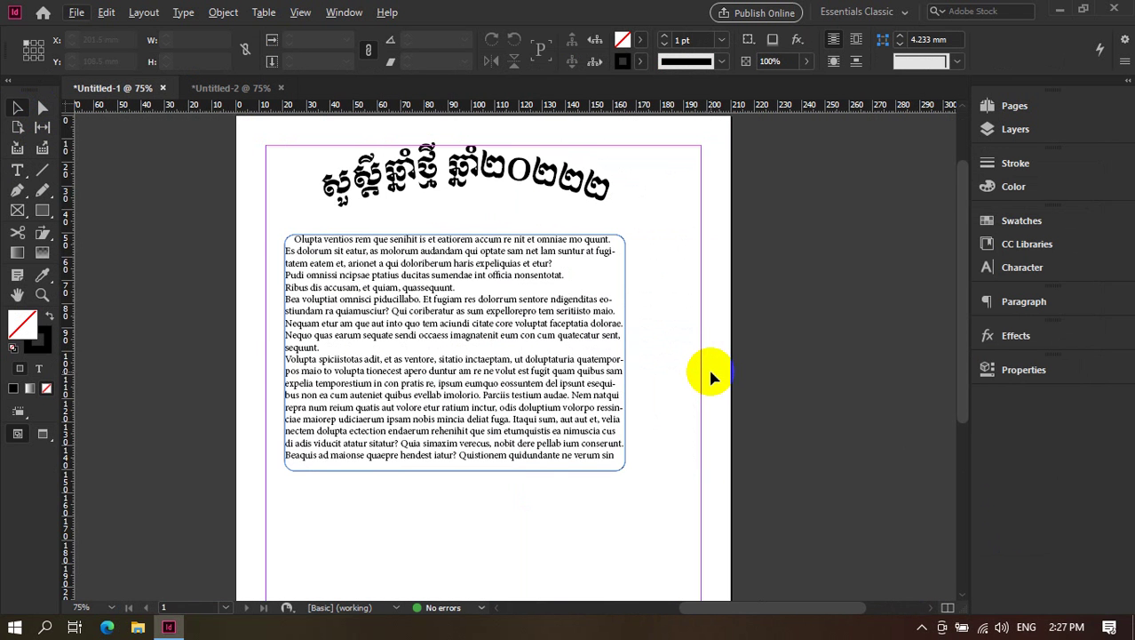
key("ctrl+equal")
left_click(520, 455)
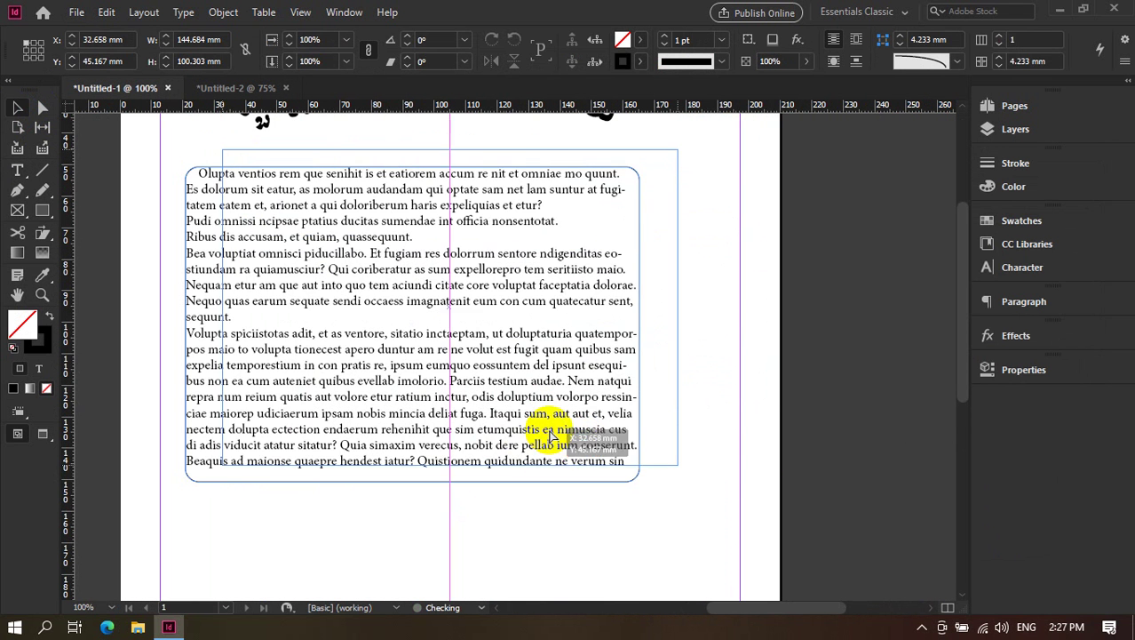
Place the text cursor in the moved frame and open its Auto-Size options, keeping the frame in view beside the dialog.
left_click(17, 170)
left_click(252, 460)
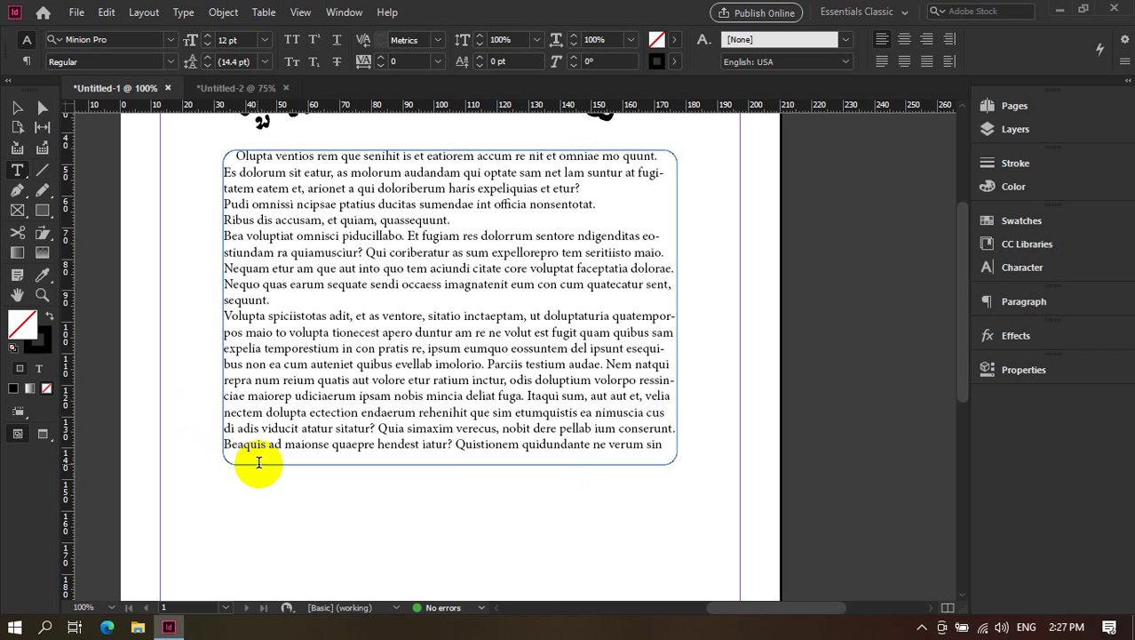
right_click(306, 297)
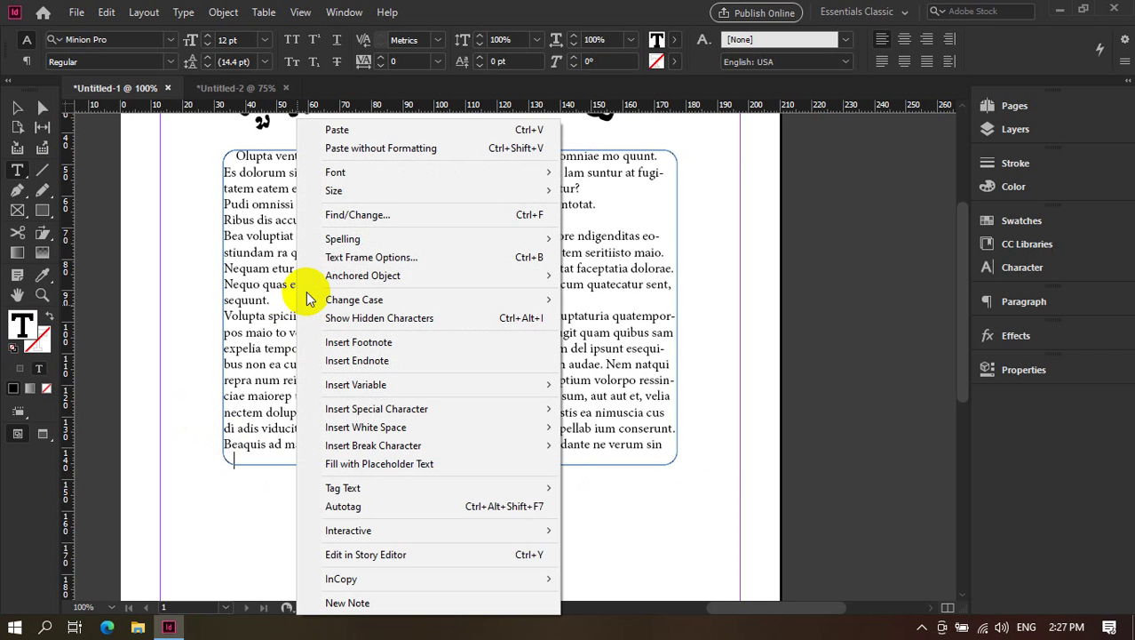
left_click(405, 259)
left_click(675, 253)
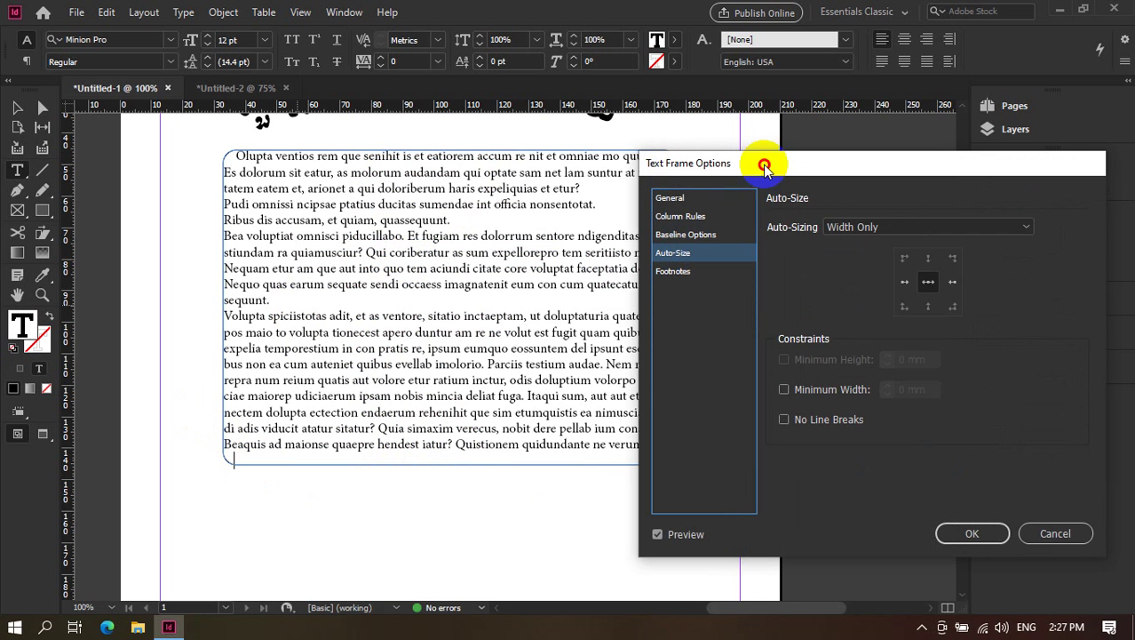
left_click_drag(766, 165, 826, 242)
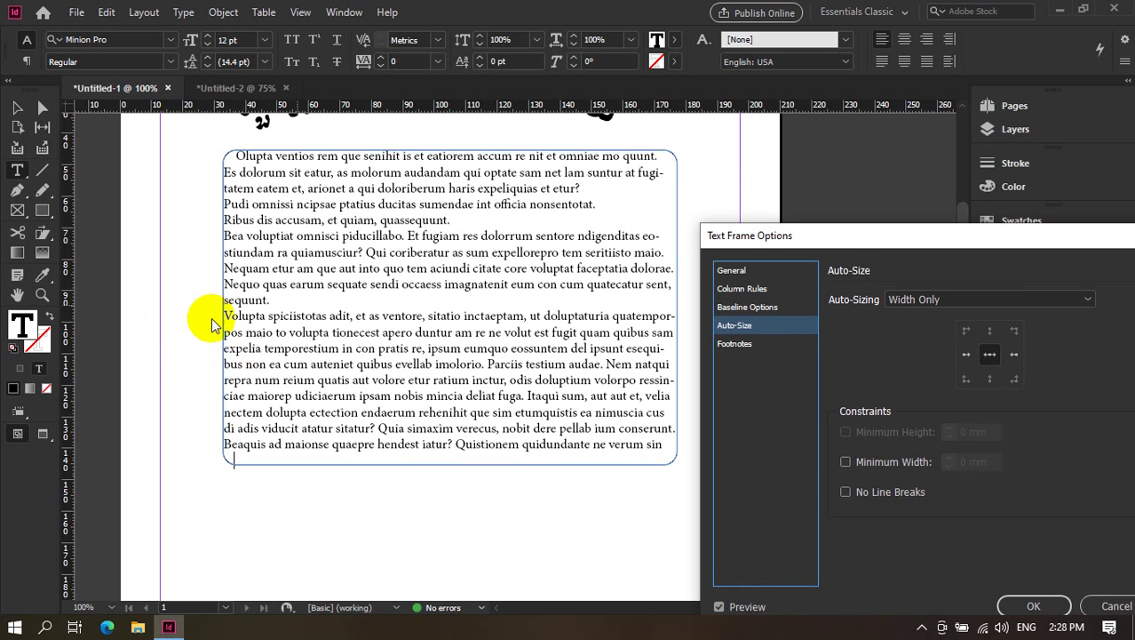
Try Height and Width auto-sizing on the frame, previewing corner, side, centre and top-centre reference points.
left_click(973, 302)
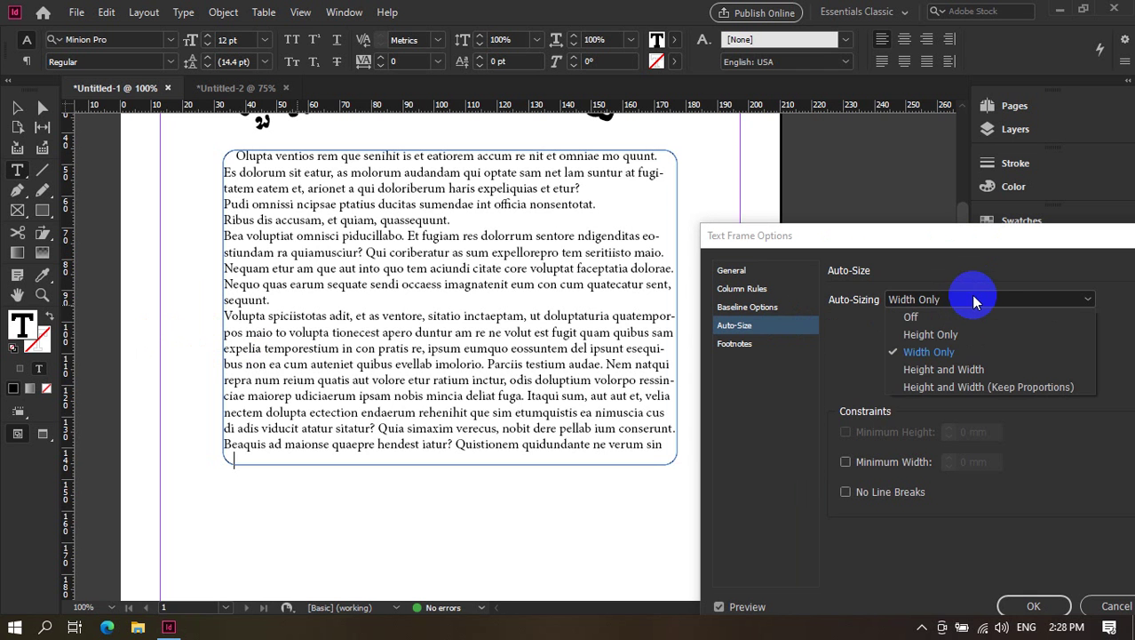
left_click(944, 369)
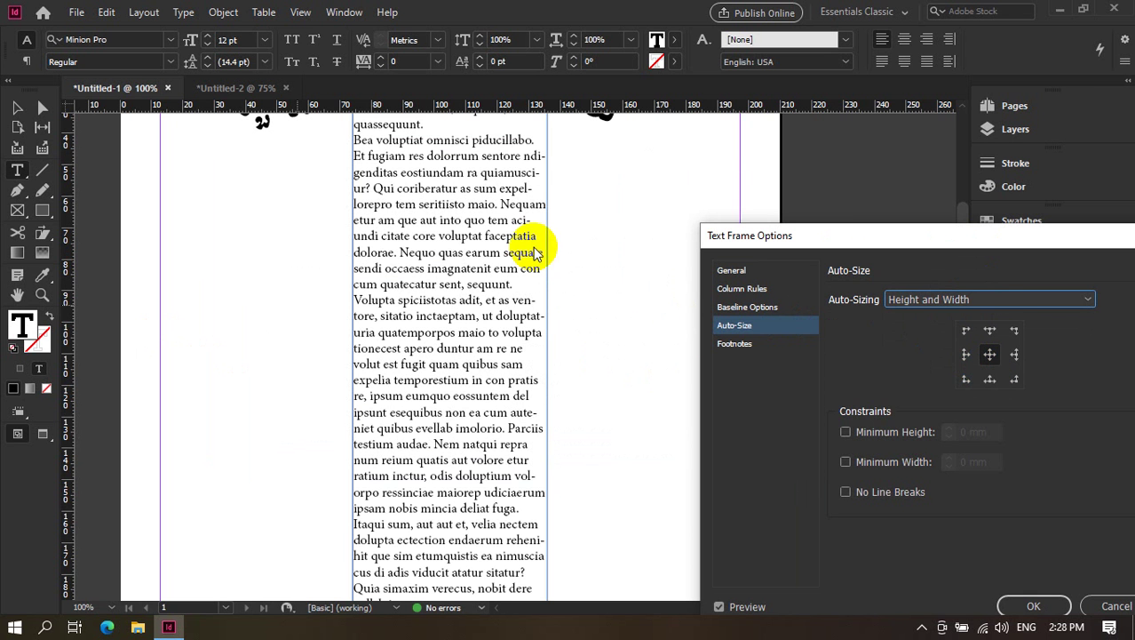
left_click_drag(808, 248, 819, 115)
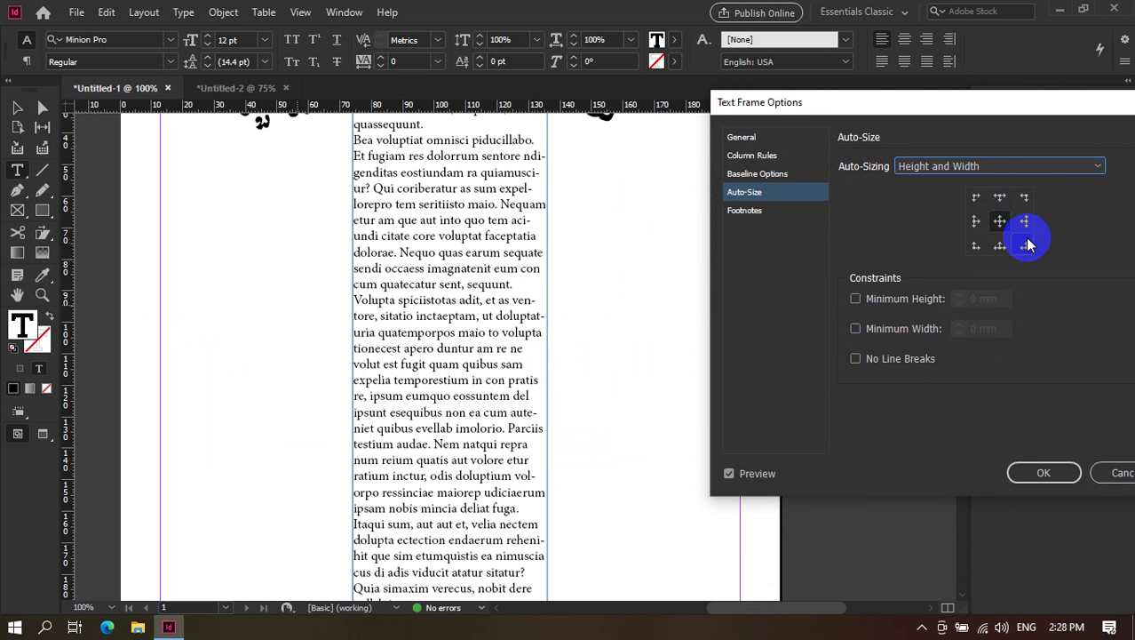
left_click(1001, 246)
left_click(978, 247)
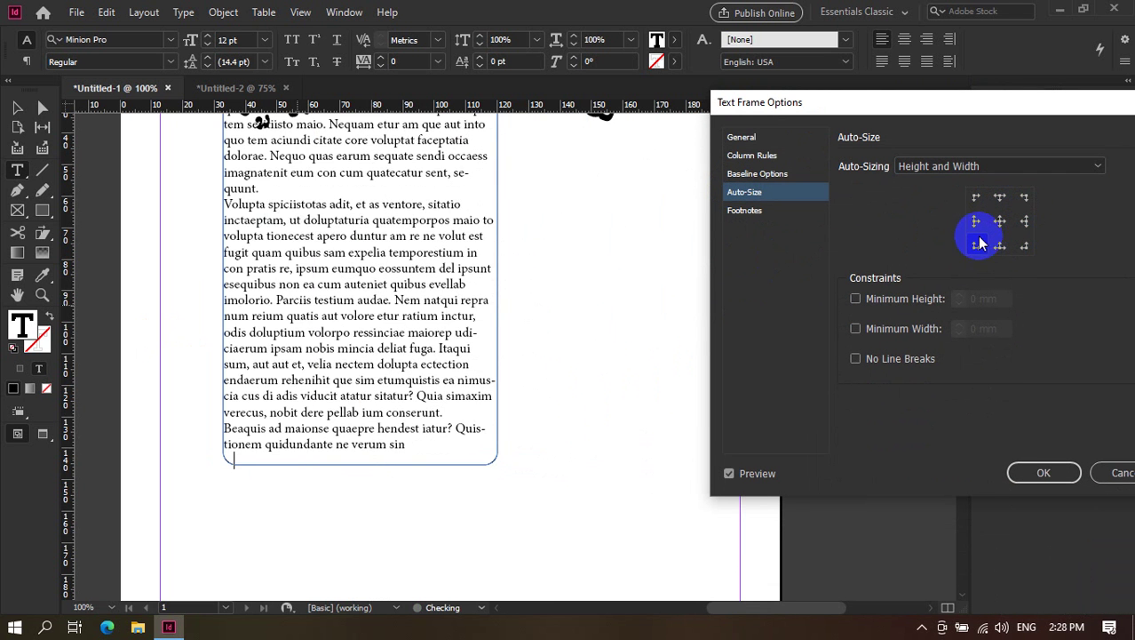
left_click(979, 221)
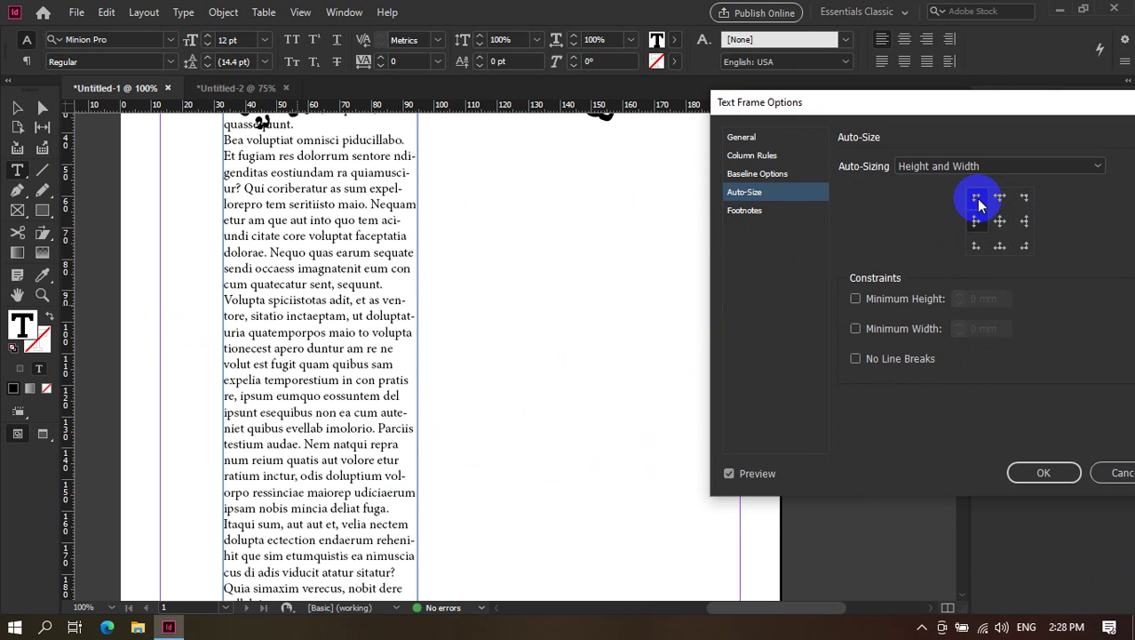
left_click(978, 197)
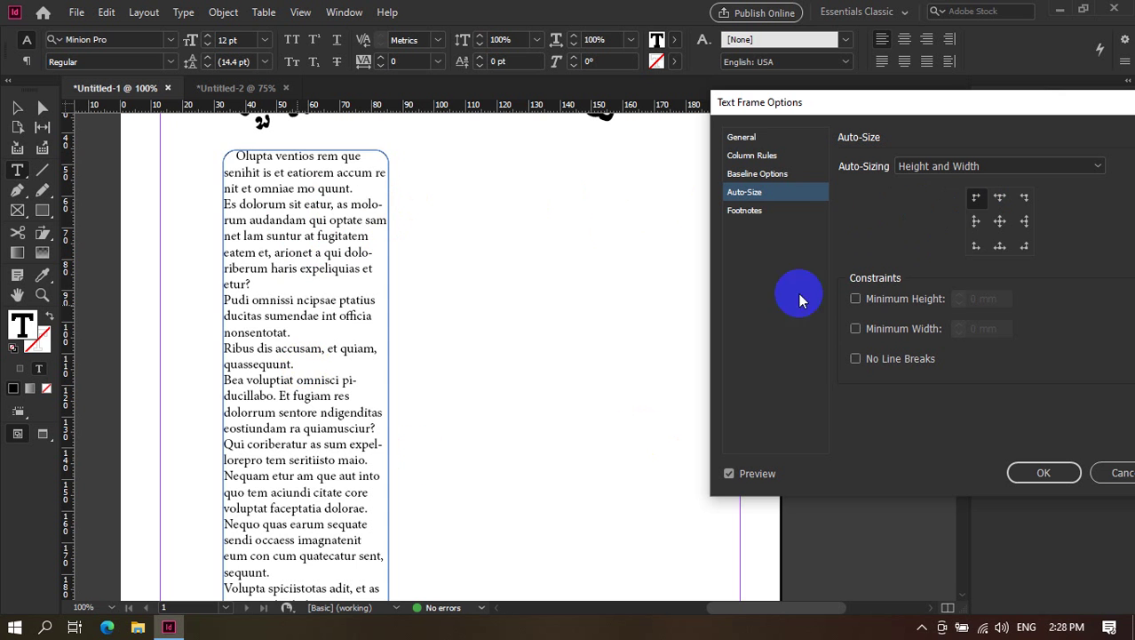
left_click(979, 249)
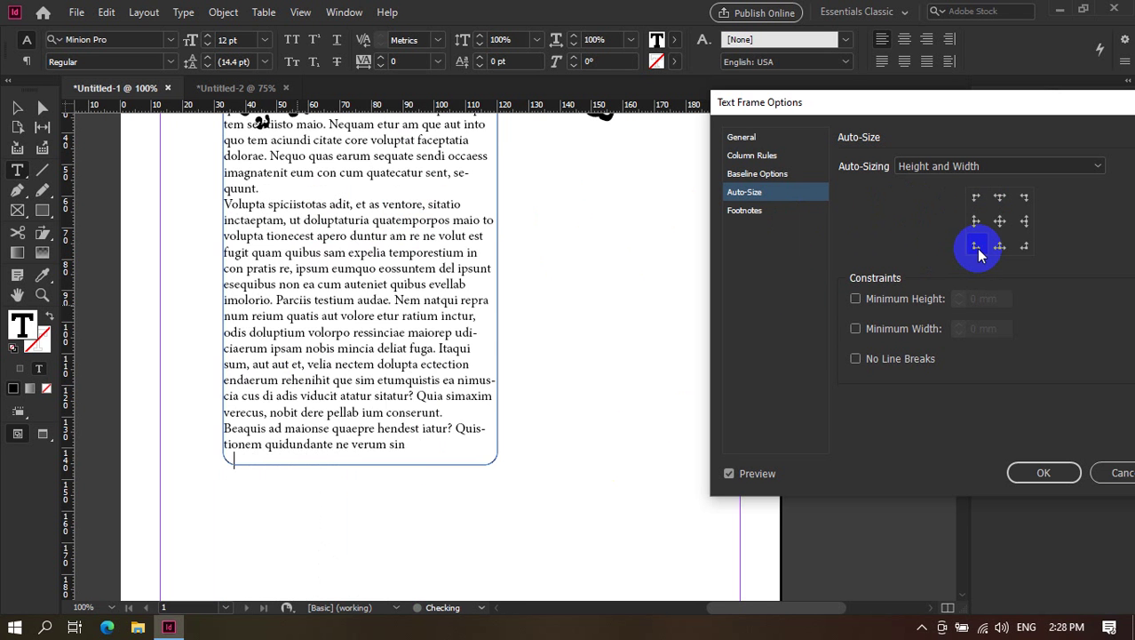
left_click(1021, 249)
left_click(1026, 226)
left_click(1001, 221)
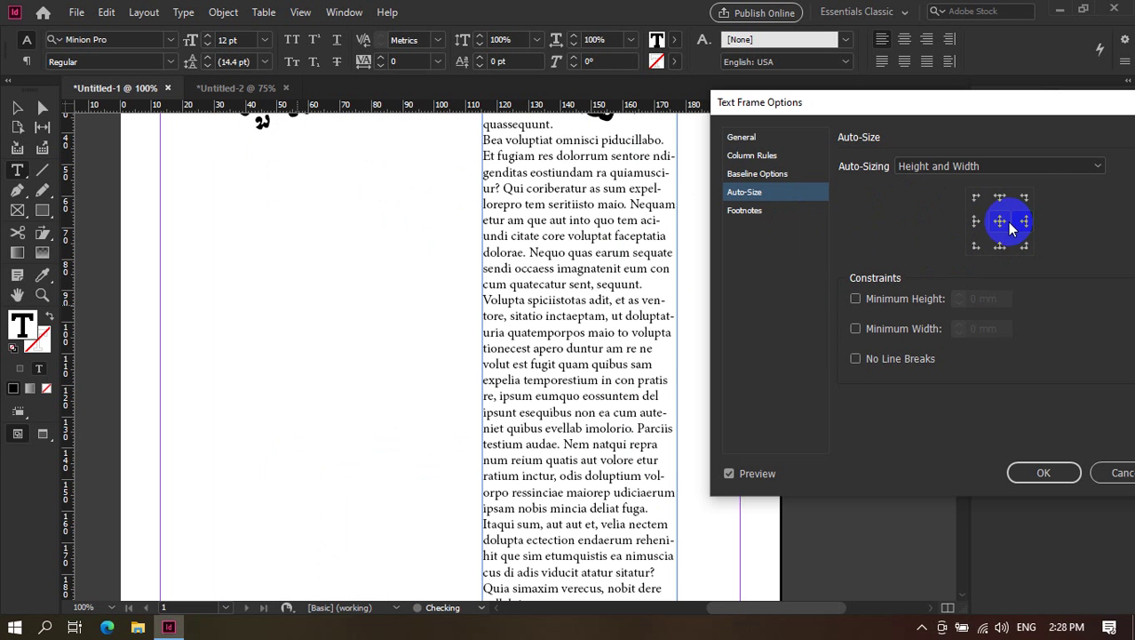
left_click(1001, 197)
Set the frame's Auto-Sizing to Height and Width (Keep Proportions) with the centre reference point and apply it.
left_click(1005, 166)
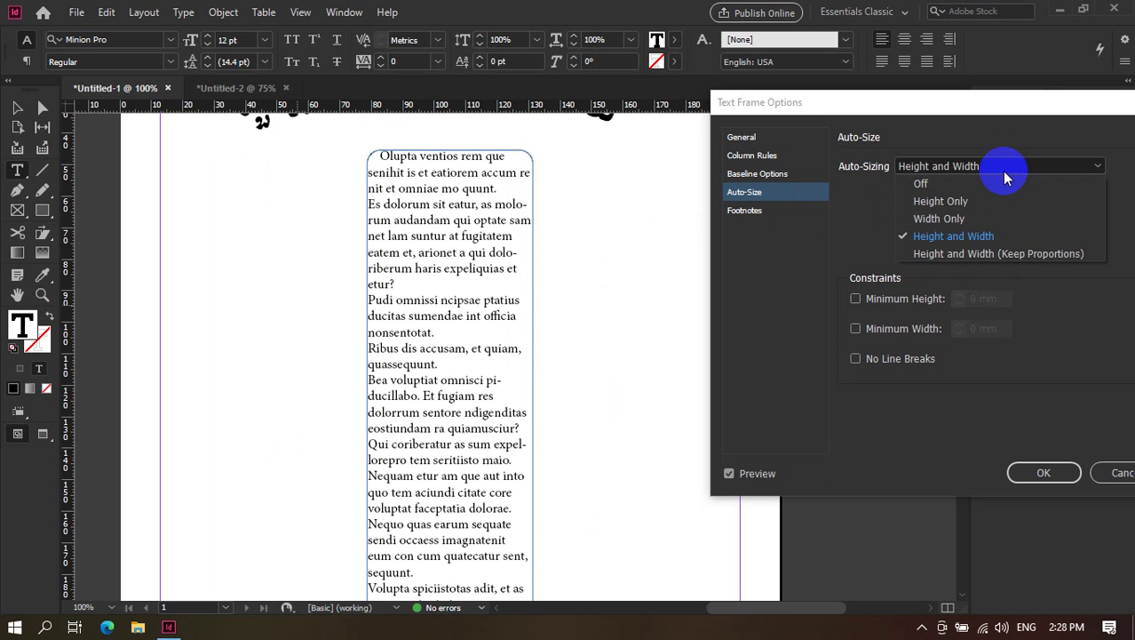
left_click(992, 255)
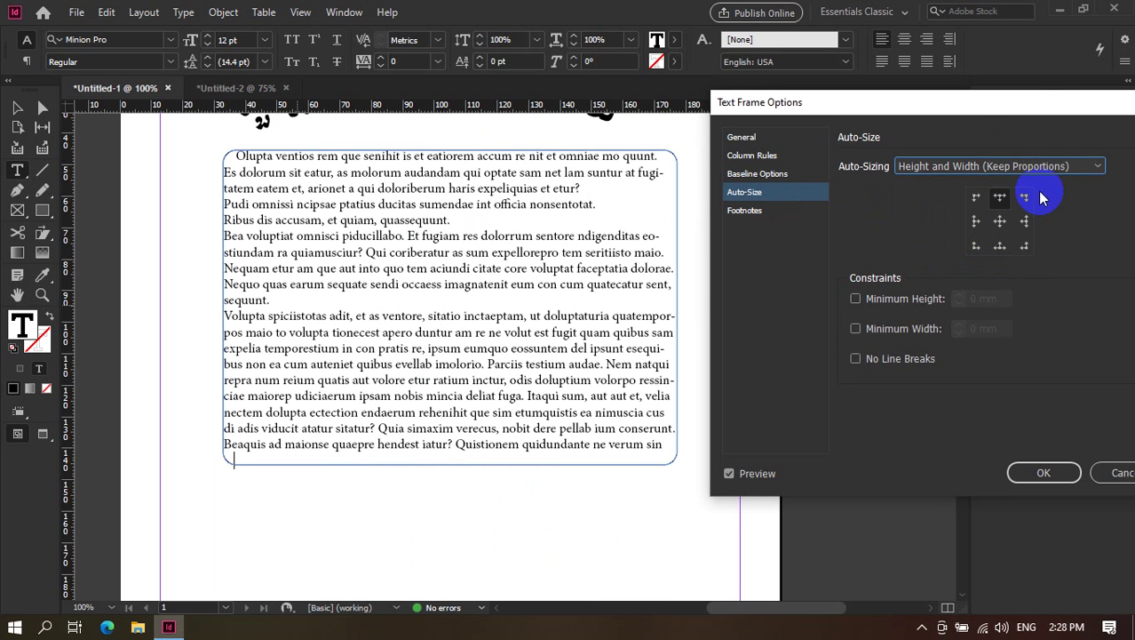
left_click(1001, 219)
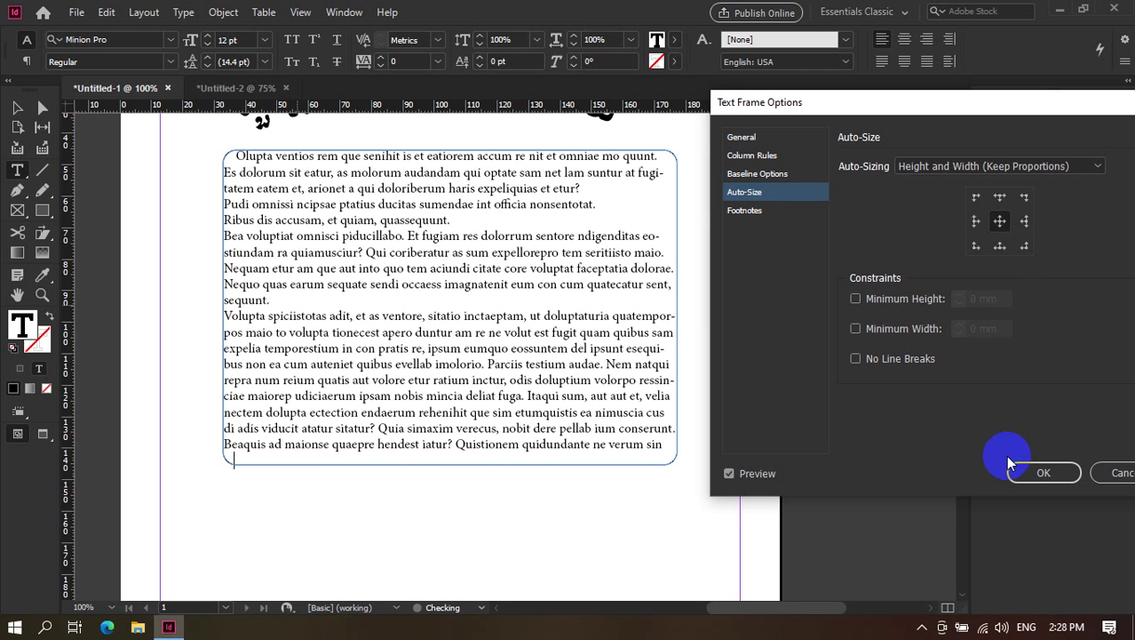
left_click(1013, 471)
Stretch the text frame outward on its left and right sides to about 169 mm wide and 90 mm high.
left_click(16, 107)
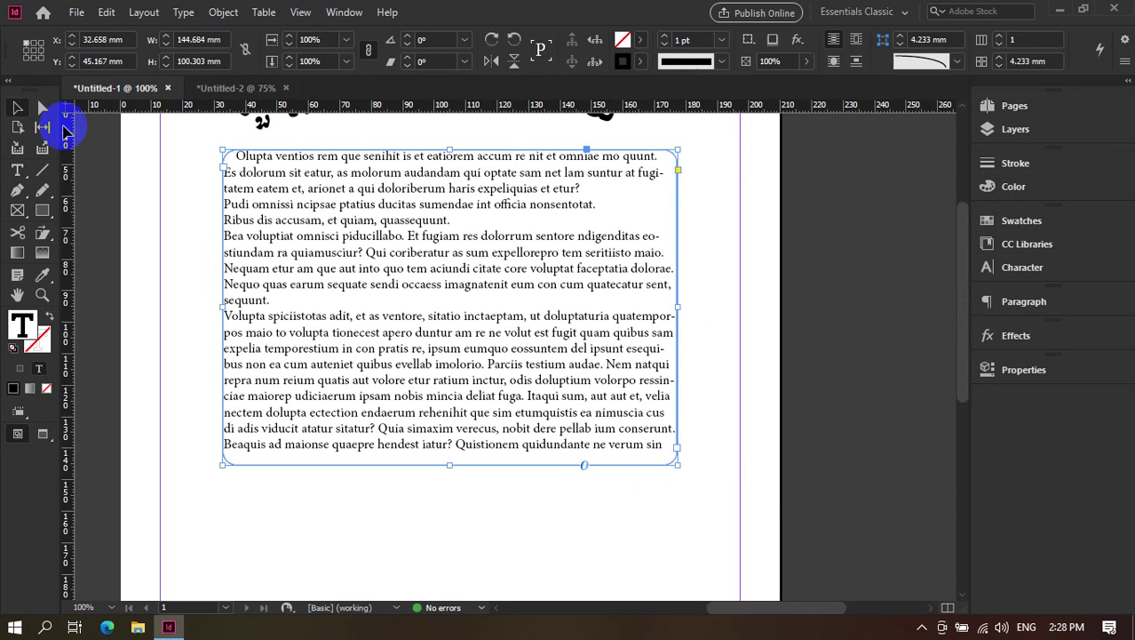
left_click(231, 313)
left_click_drag(225, 304, 157, 308)
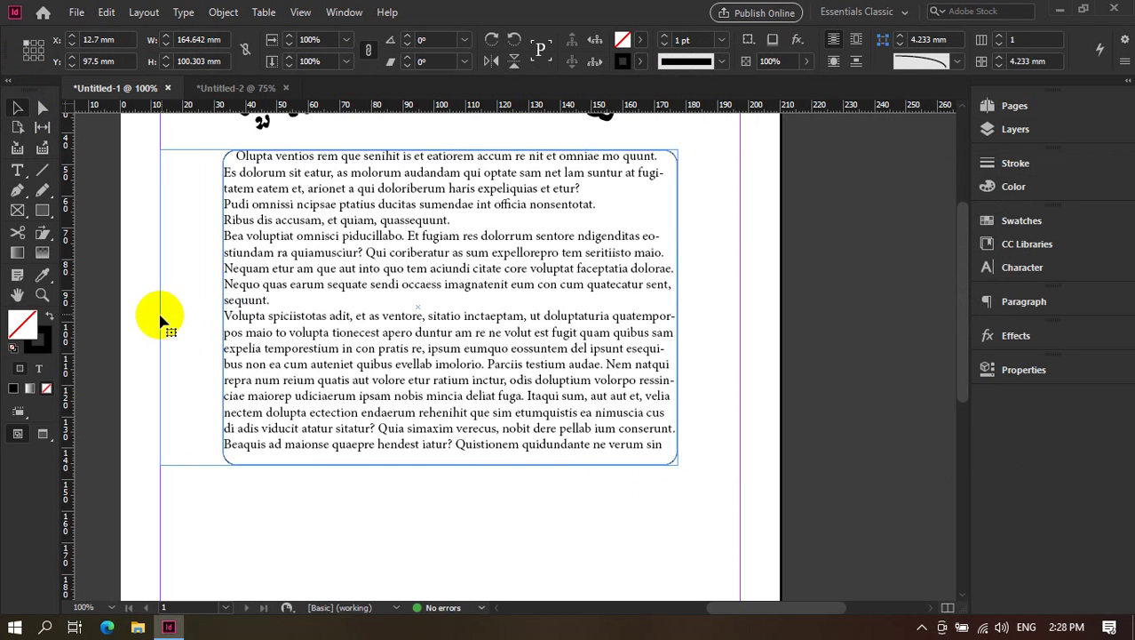
left_click_drag(665, 306, 735, 299)
left_click(840, 336)
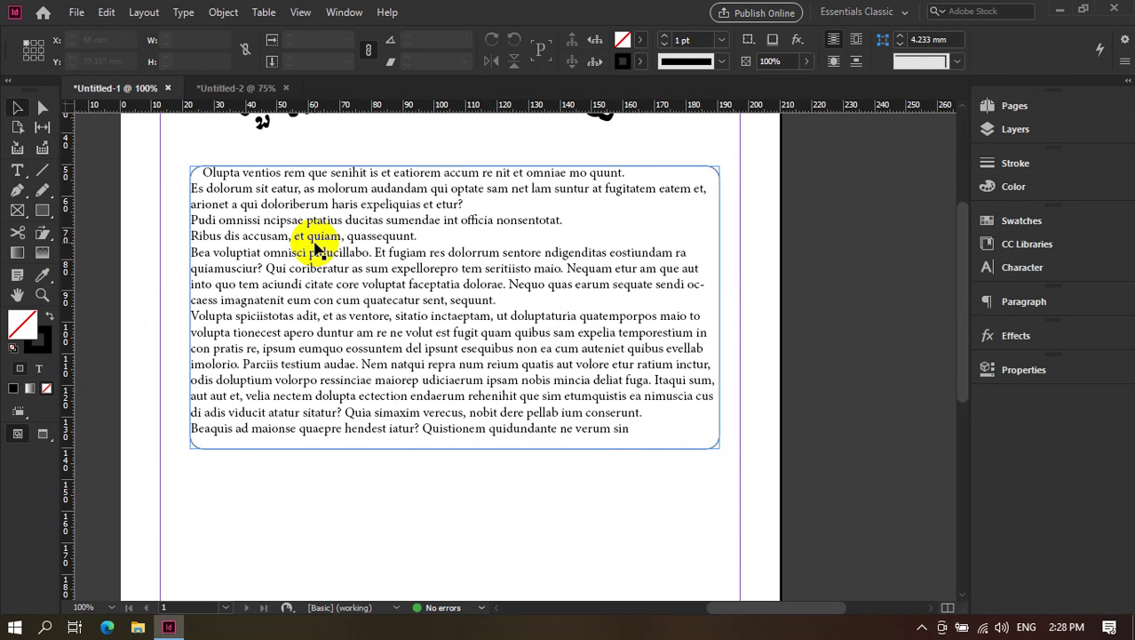
Select the resized text frame and open the Footnotes settings of its Text Frame Options.
scroll(452, 183, "up", 2)
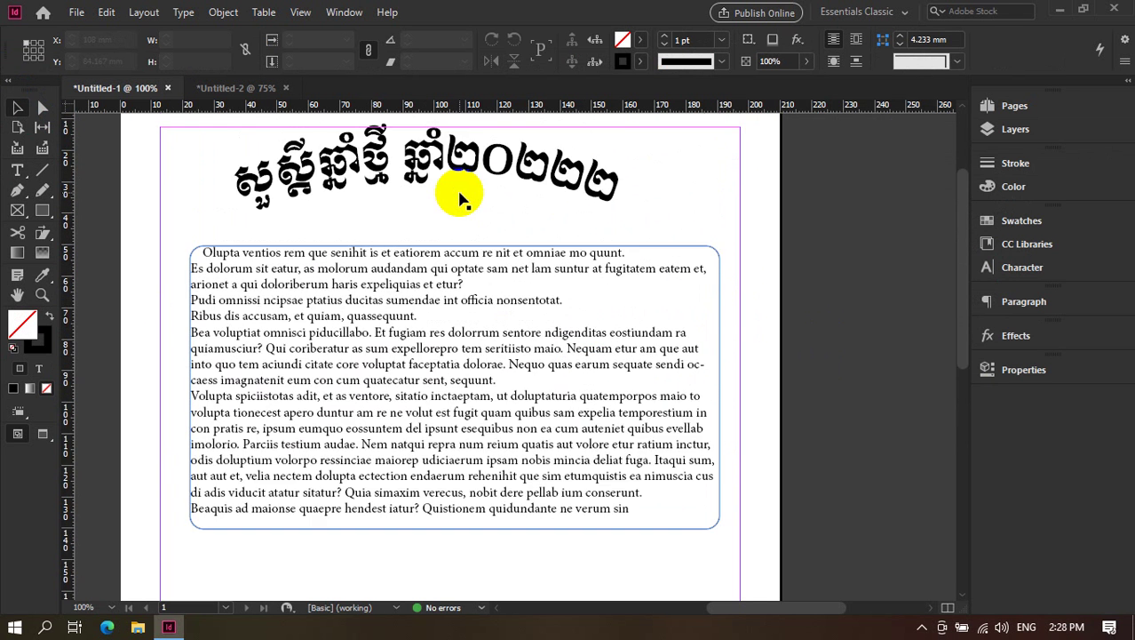
scroll(454, 190, "down", 2)
left_click(439, 274)
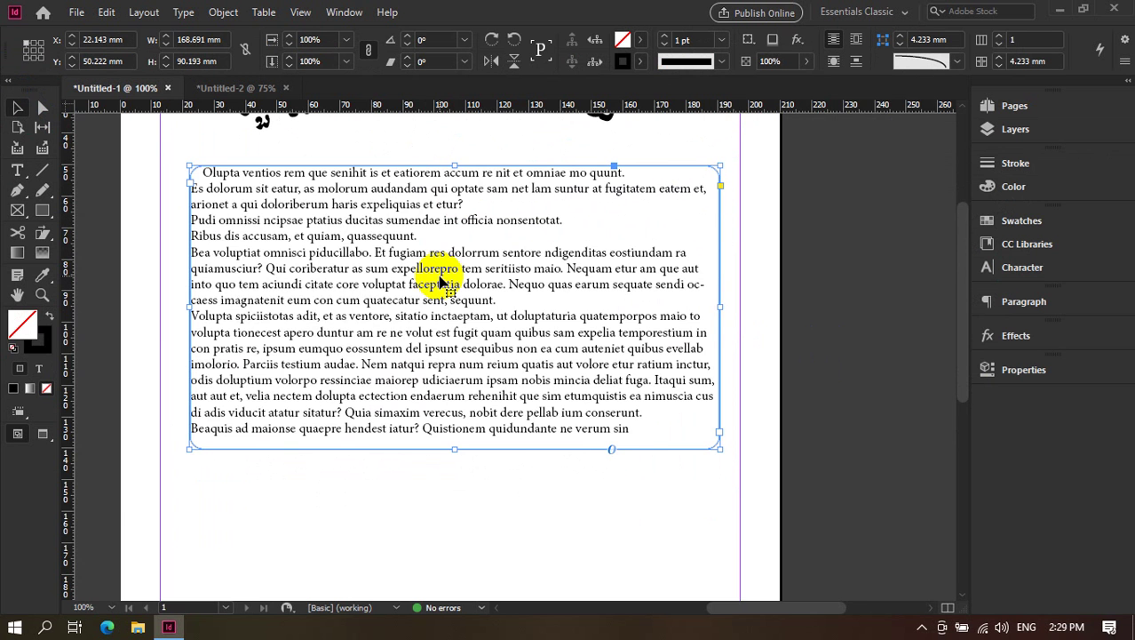
key("ctrl+equal")
scroll(195, 258, "left", 2)
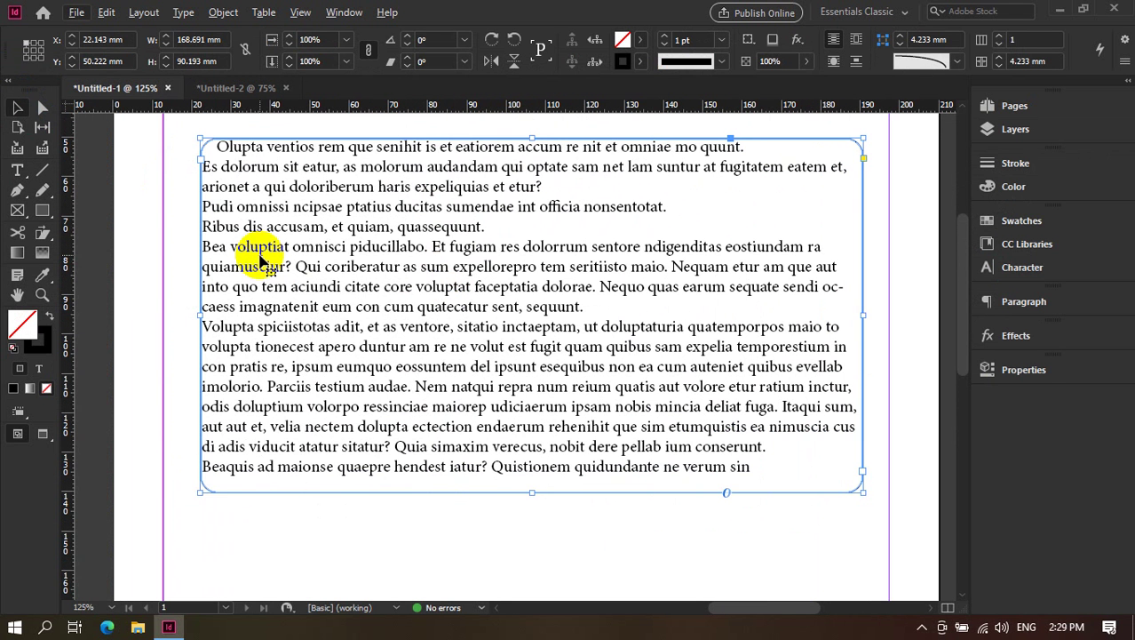
scroll(284, 253, "right", 2)
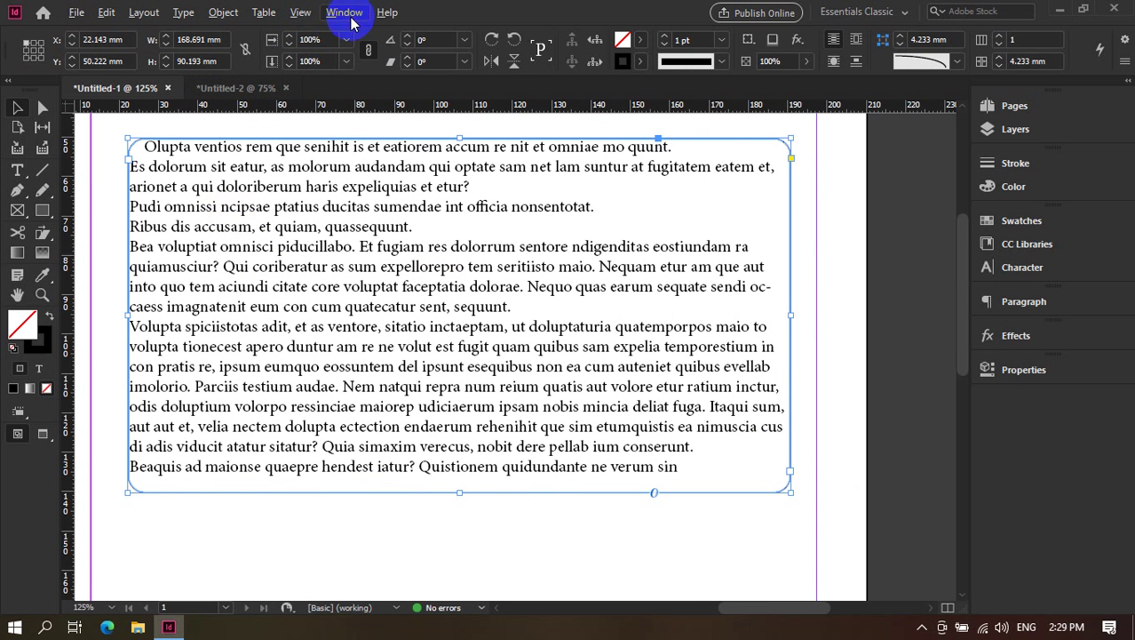
key("ctrl+b")
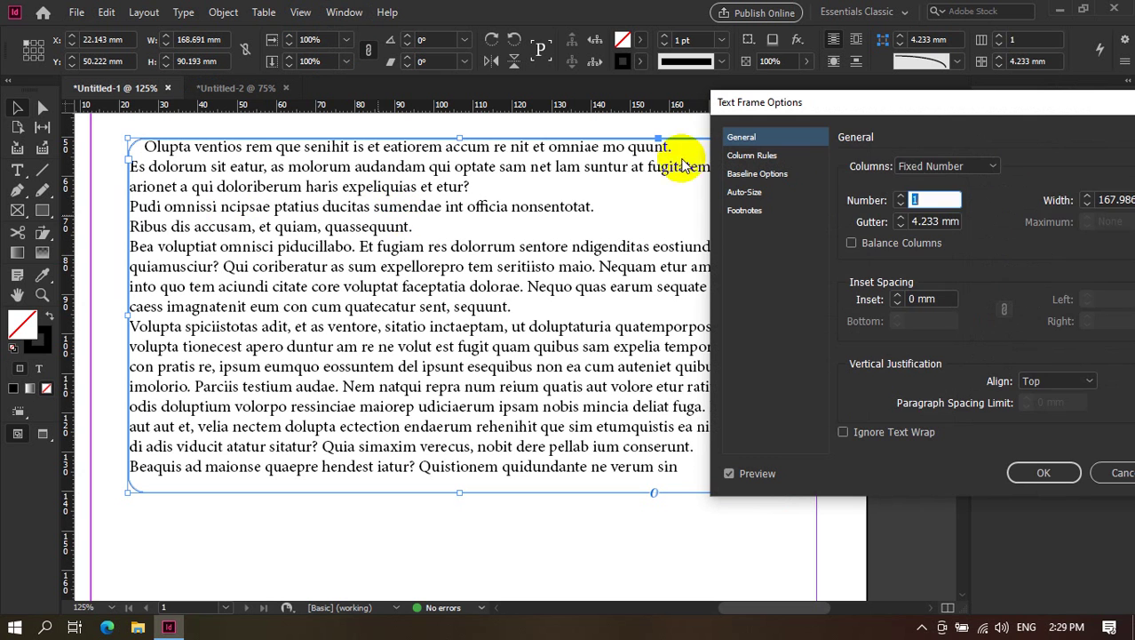
left_click(791, 210)
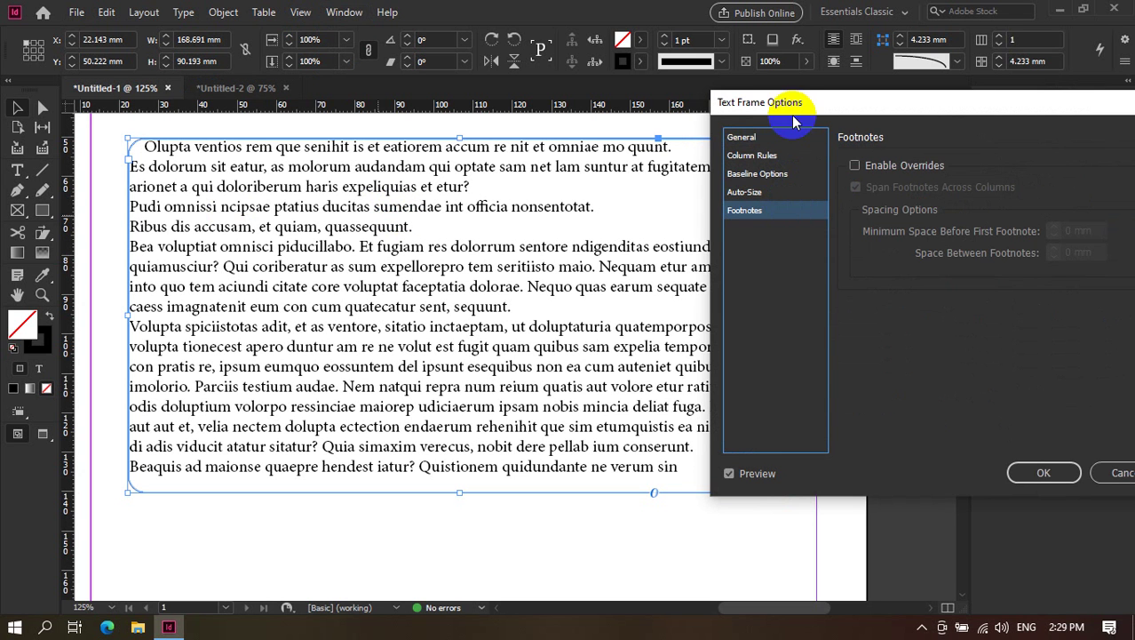
Enable footnote overrides for the frame and set the minimum space before the first footnote to 4 mm.
left_click_drag(785, 101, 658, 94)
left_click(733, 157)
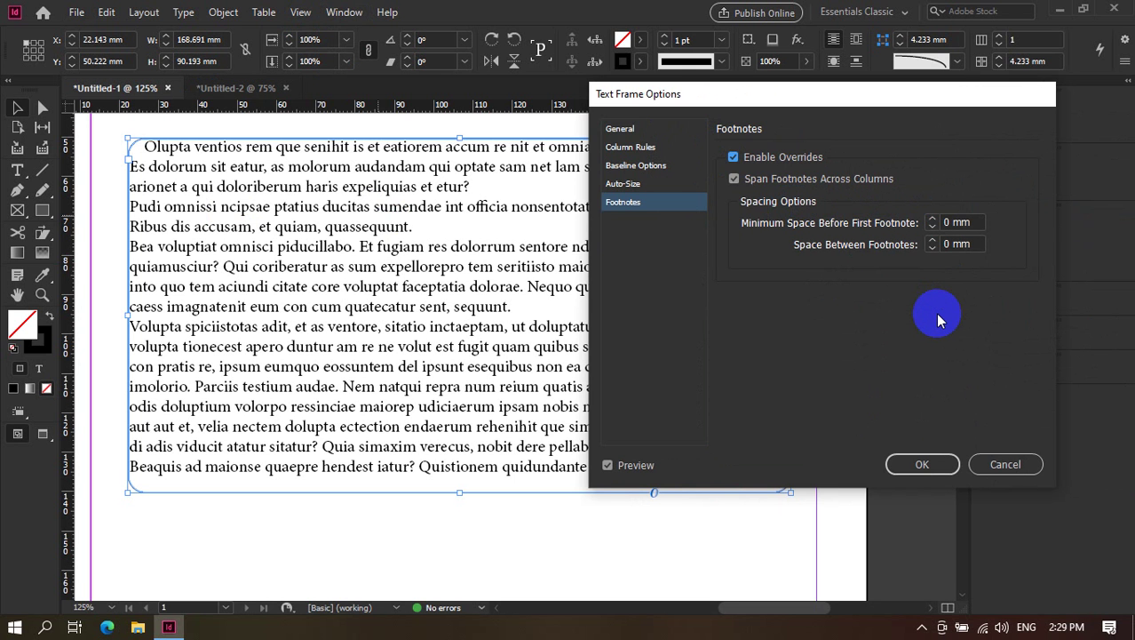
left_click(933, 226)
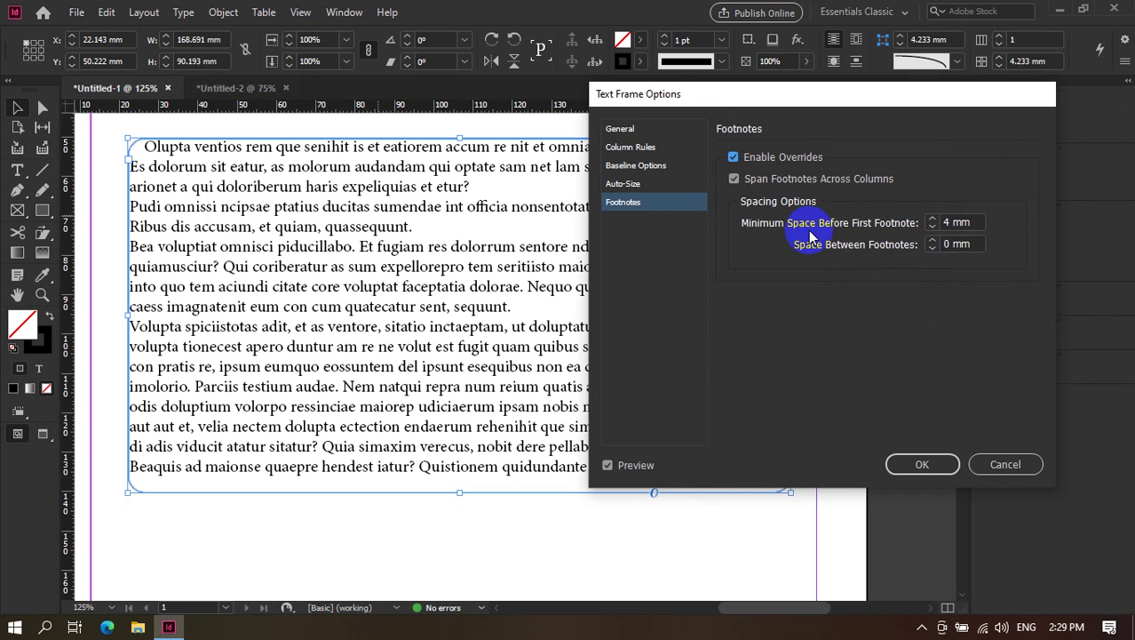
Turn off Span Footnotes Across Columns and disable the footnote overrides for the frame.
left_click(651, 183)
left_click(658, 206)
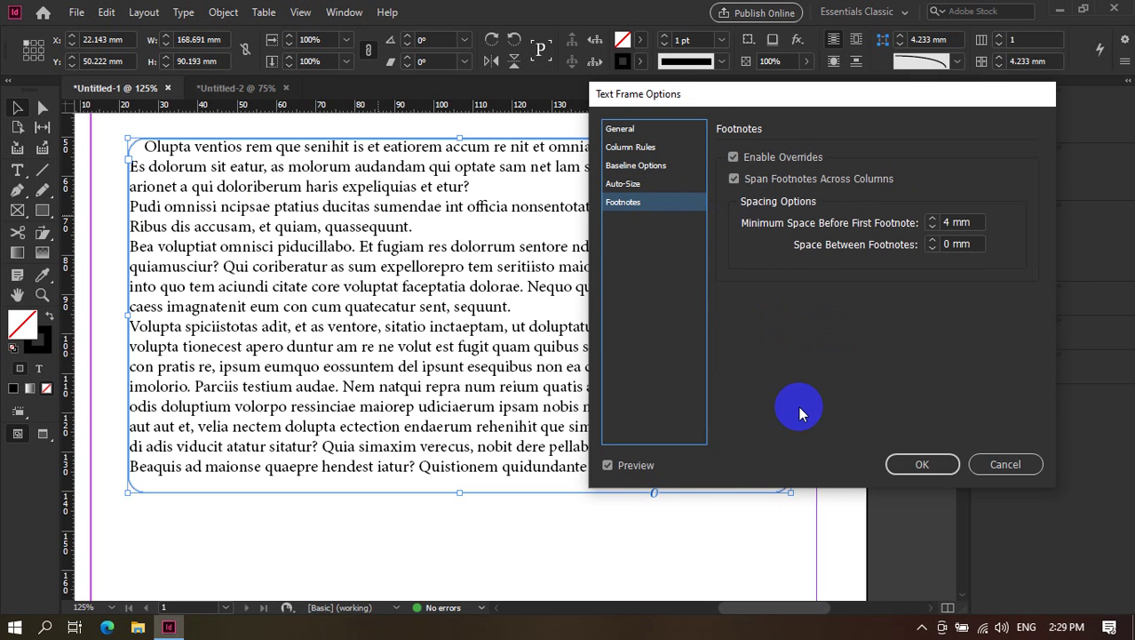
left_click(748, 181)
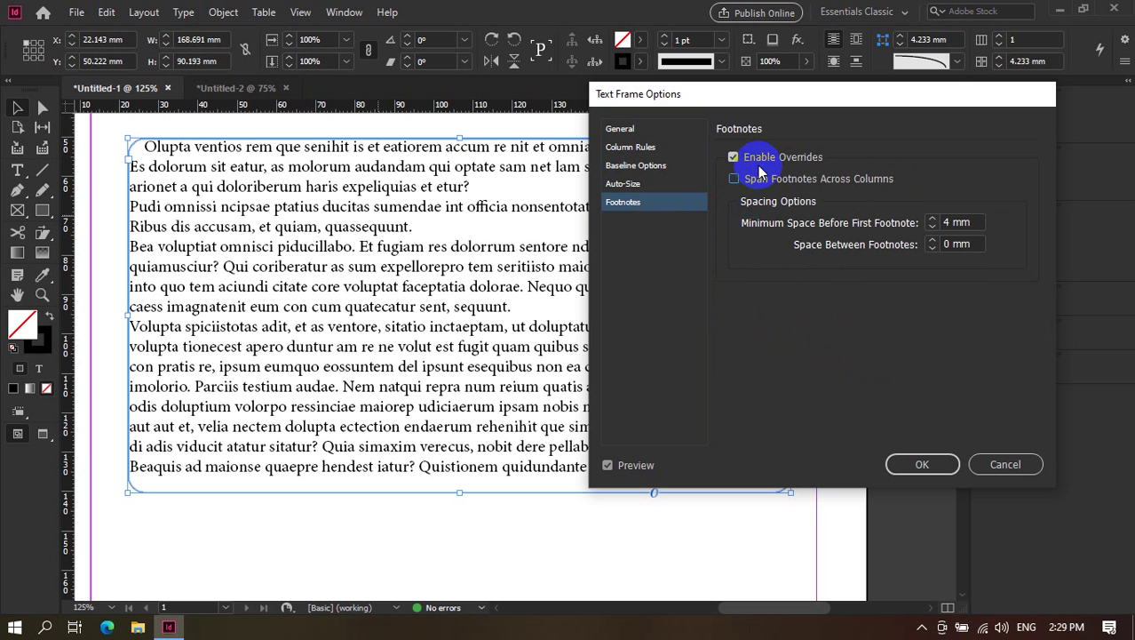
left_click(757, 162)
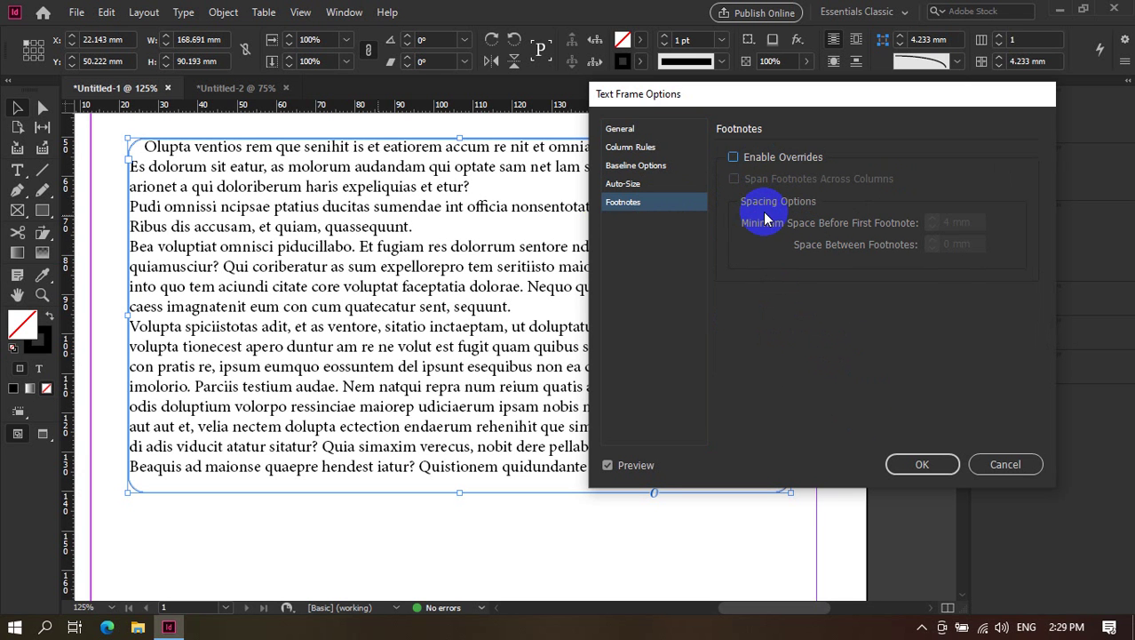
Try a 3 mm inset spacing on the text frame, reset it to 0 mm, and discard the text frame option changes.
left_click(674, 132)
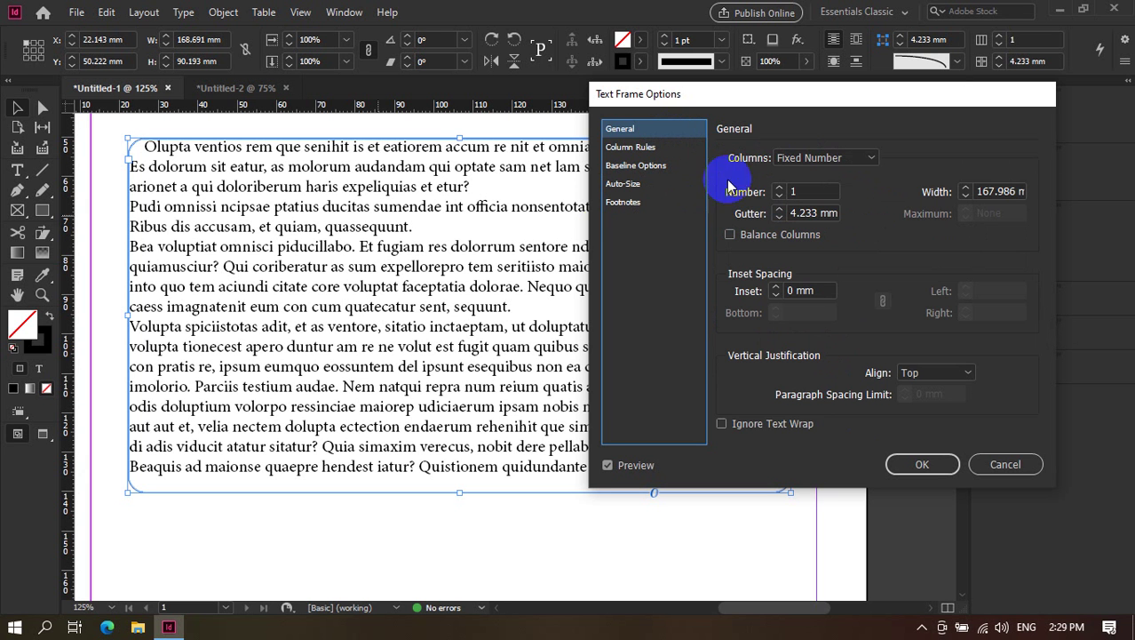
left_click(778, 289)
left_click(779, 288)
left_click(778, 288)
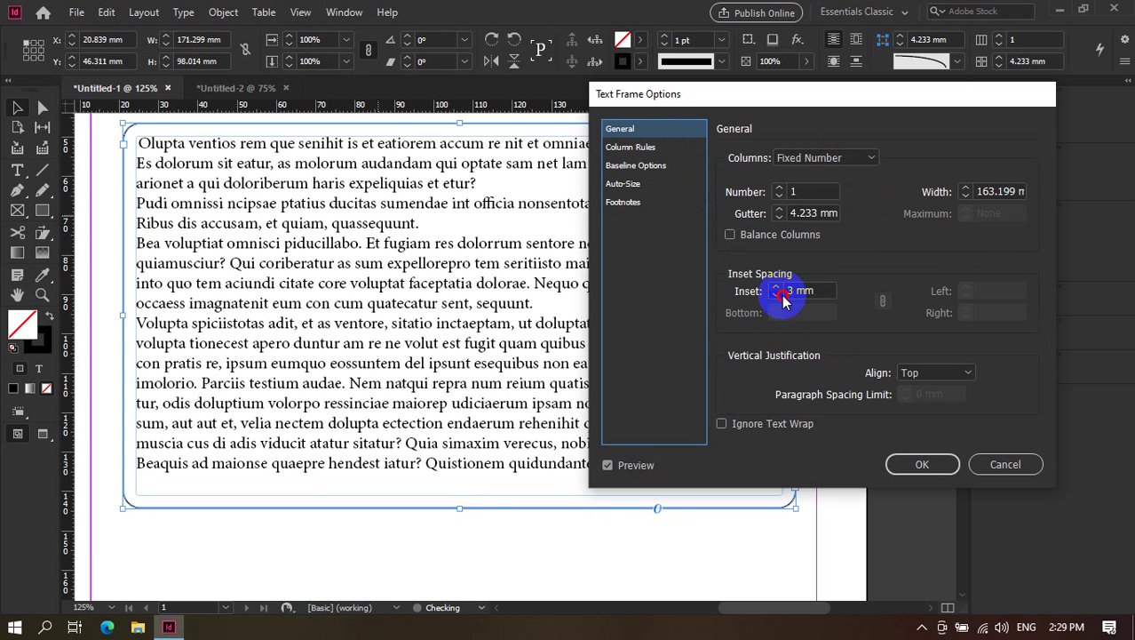
left_click(781, 296)
left_click(781, 296)
left_click(781, 296)
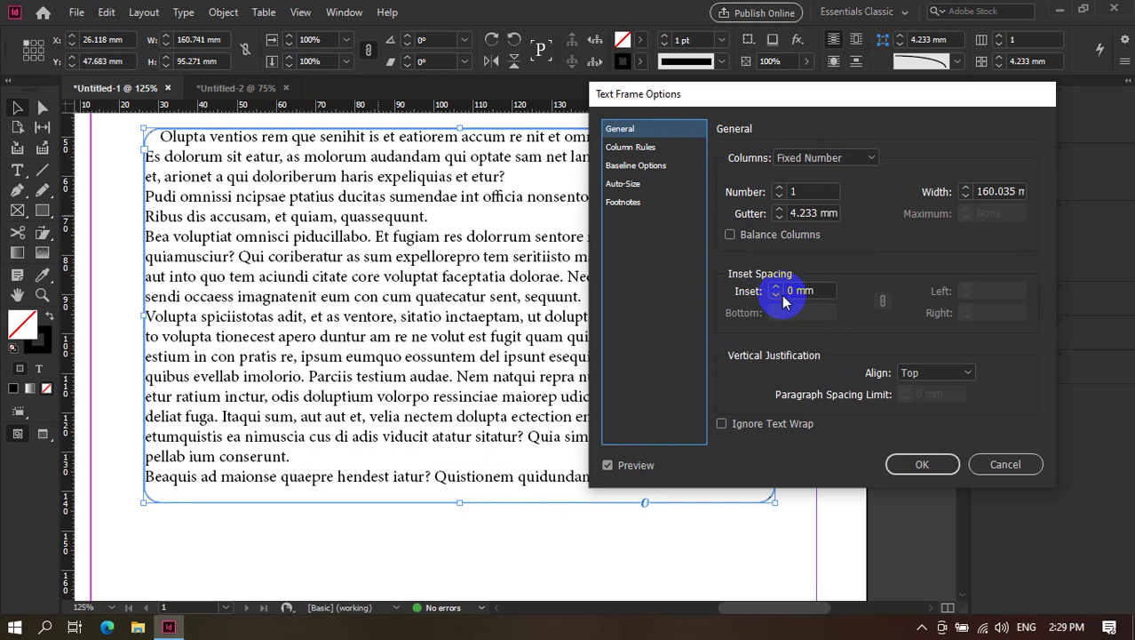
left_click(785, 289)
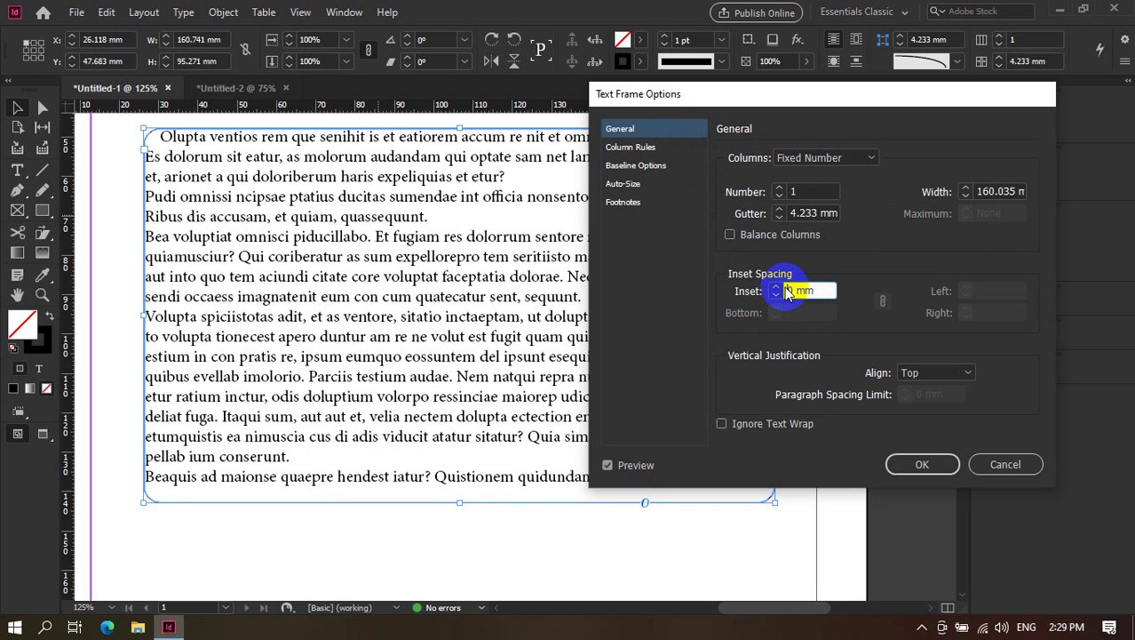
left_click(786, 303)
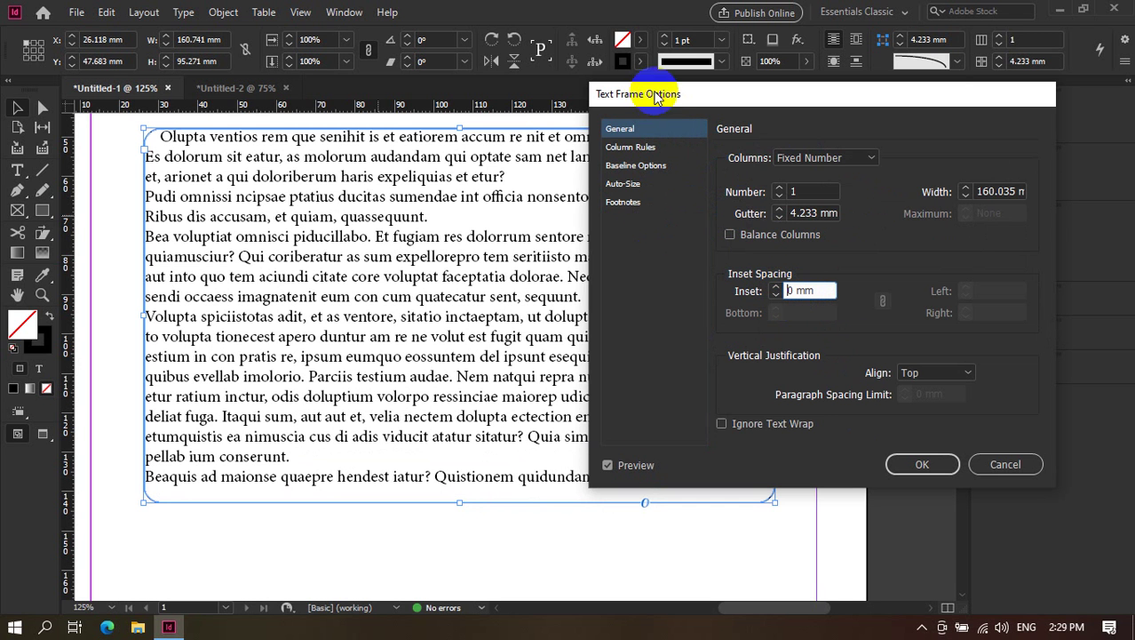
left_click(638, 184)
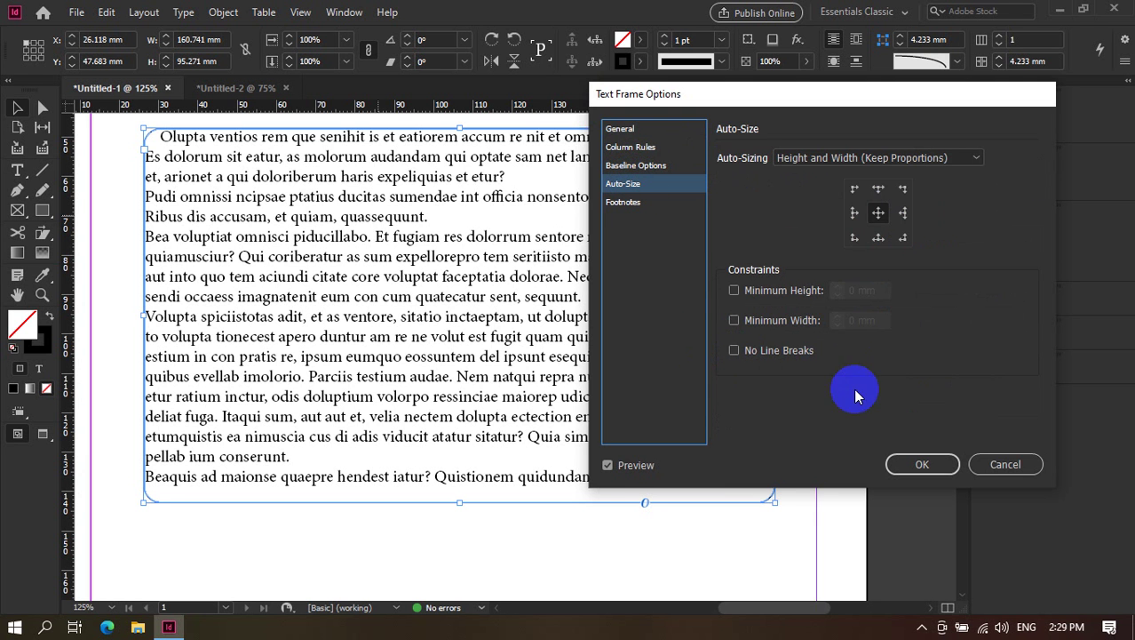
left_click(993, 467)
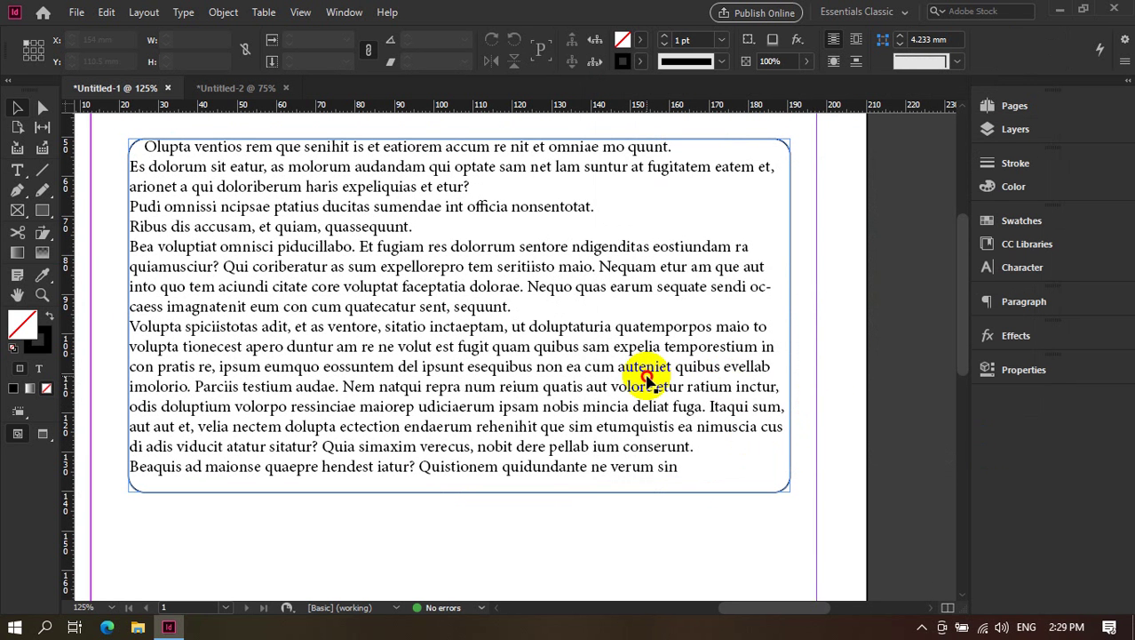
Delete the curved heading and the text frame from the page.
key("ctrl+minus")
key("ctrl+minus")
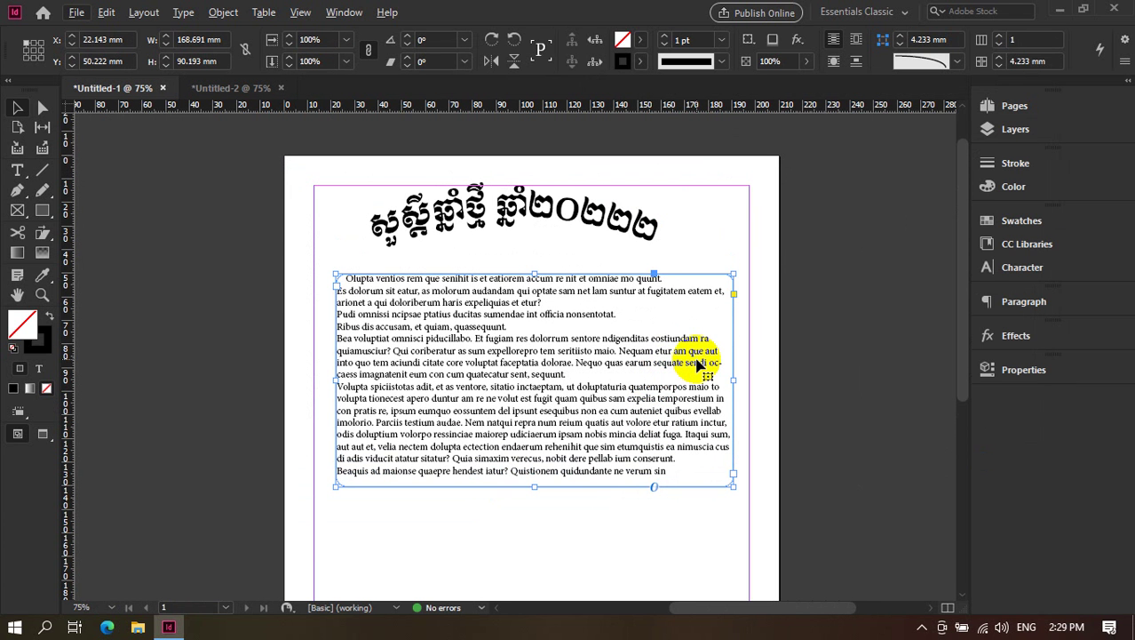
left_click_drag(773, 291, 262, 487)
key("Delete")
Draw an empty rectangle frame about 164 mm wide and 76 mm high near the page's top margin.
key("ctrl+equal")
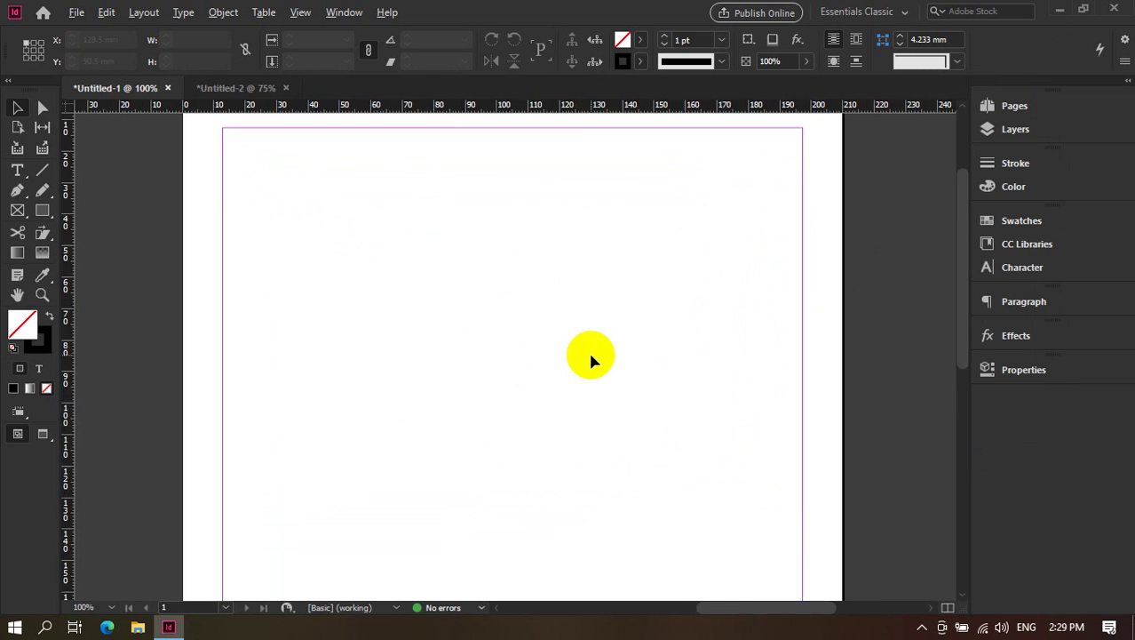
key("ctrl+equal")
scroll(581, 340, "down", 1)
left_click(19, 172)
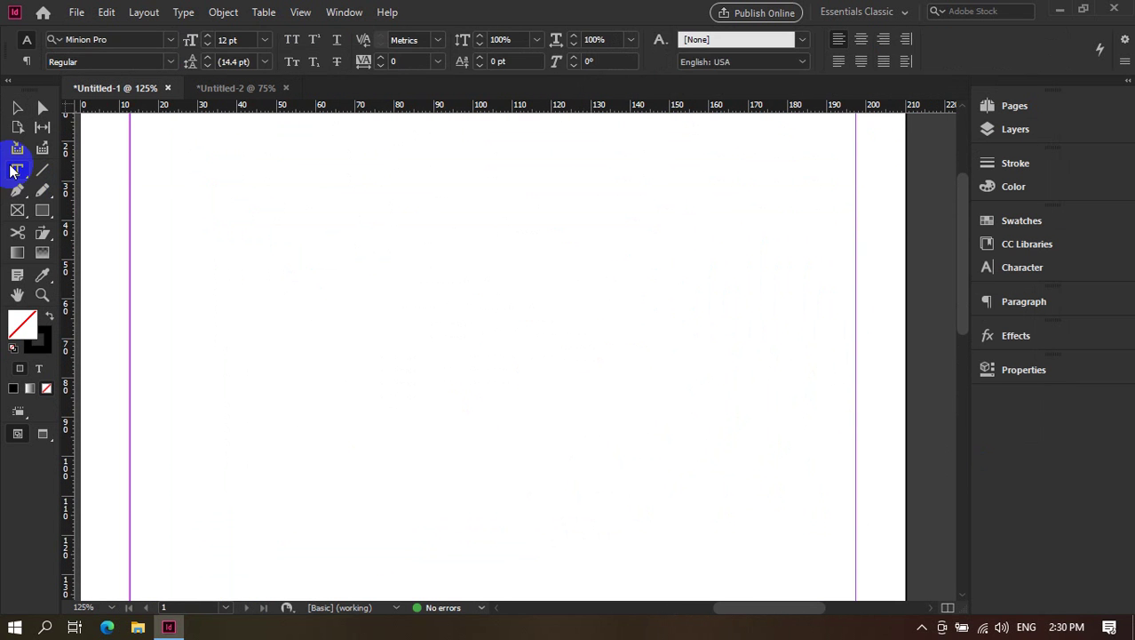
left_click(18, 190)
left_click(17, 210)
key("ctrl+minus")
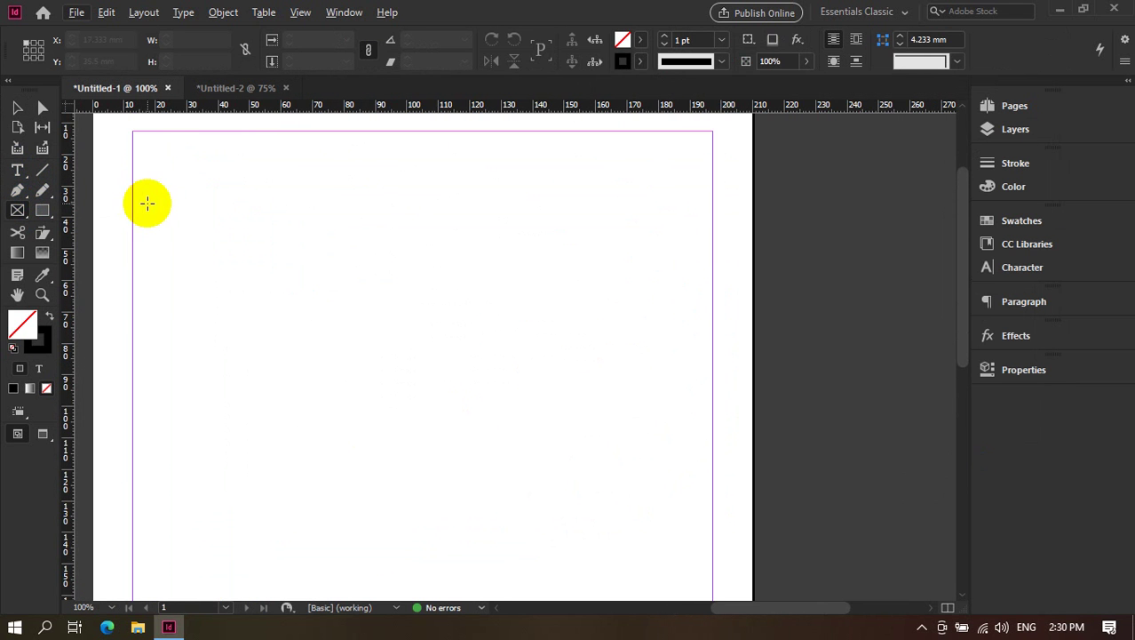
left_click_drag(139, 147, 656, 386)
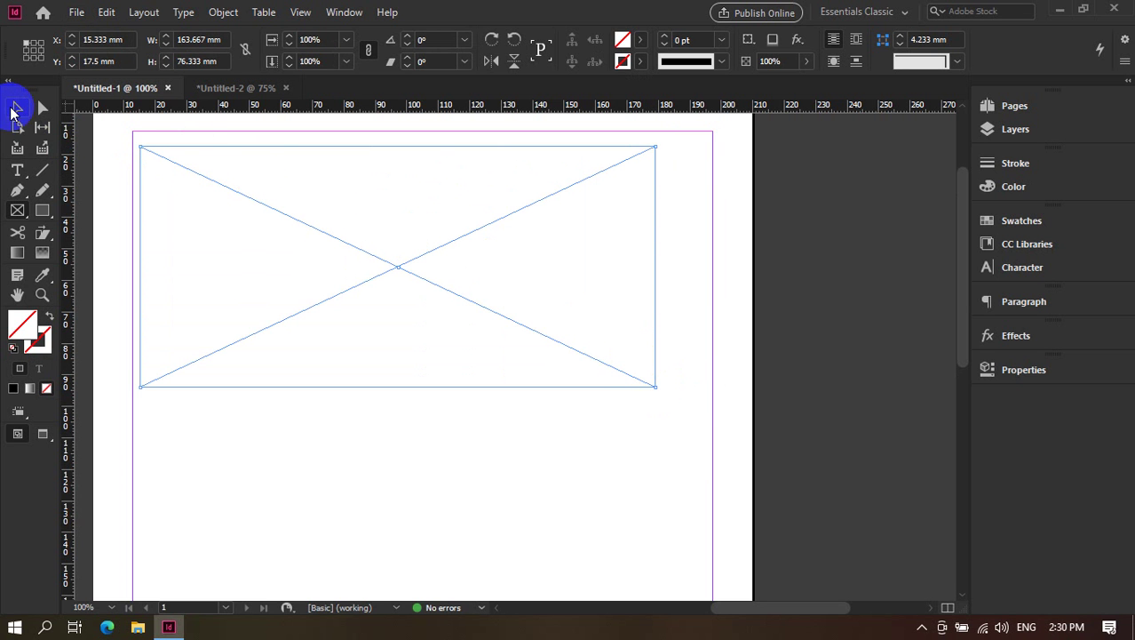
Convert the rectangle frame to a text frame and fill it with placeholder text.
left_click(198, 177)
left_click(647, 324)
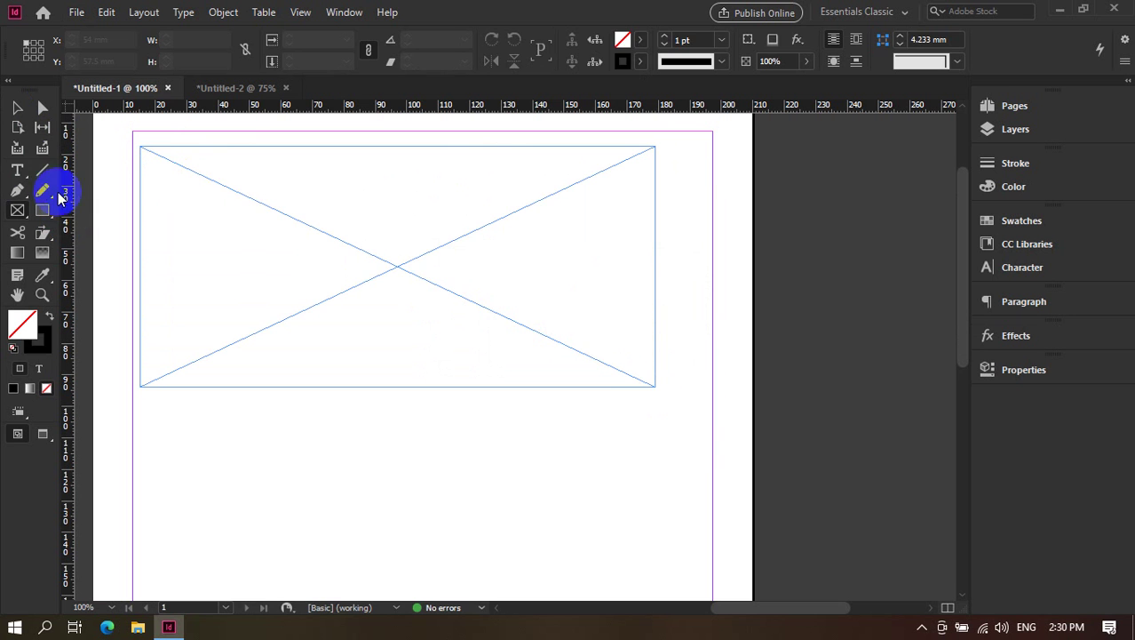
left_click(17, 169)
left_click(212, 171)
right_click(212, 172)
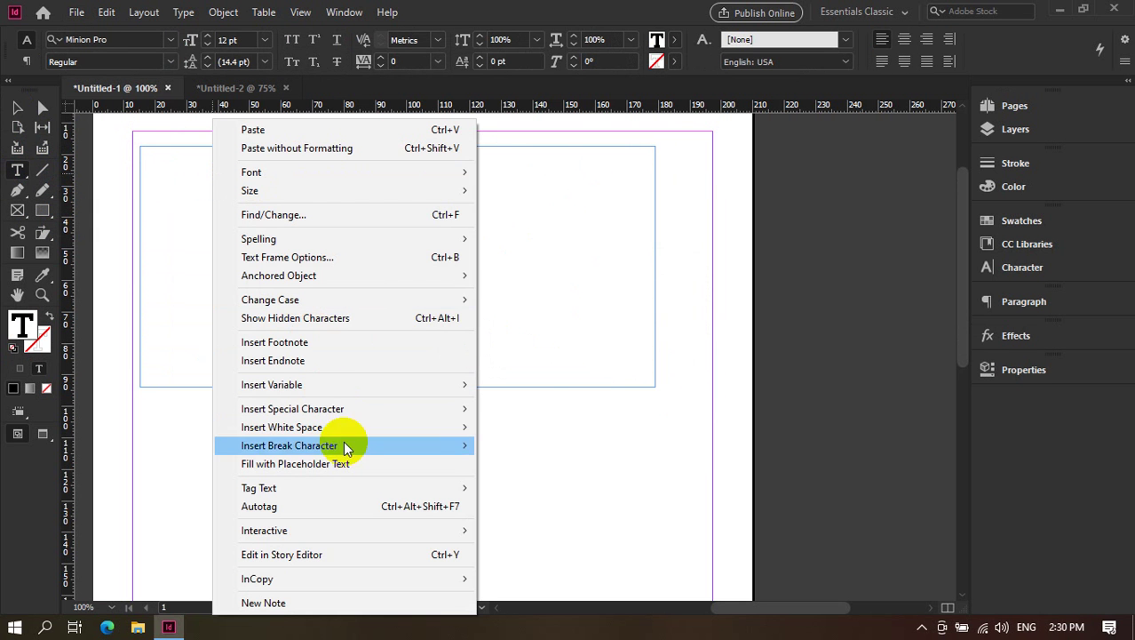
left_click(367, 464)
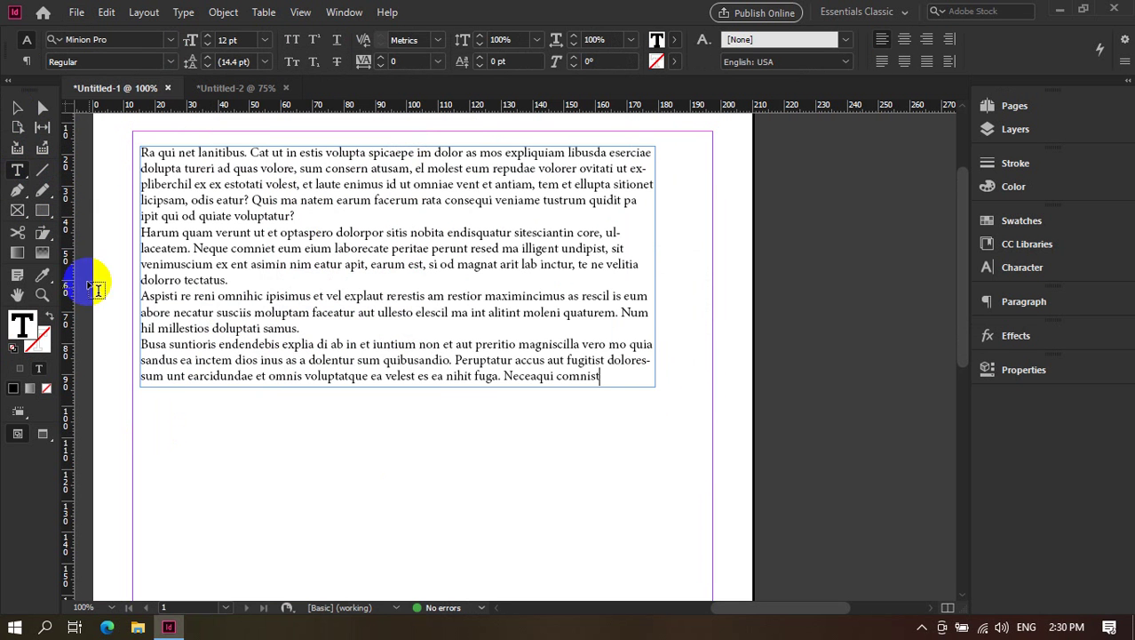
Widen the text frame to about 182 mm at the right margin and shorten it to about 67 mm high.
left_click(12, 105)
left_click(391, 377)
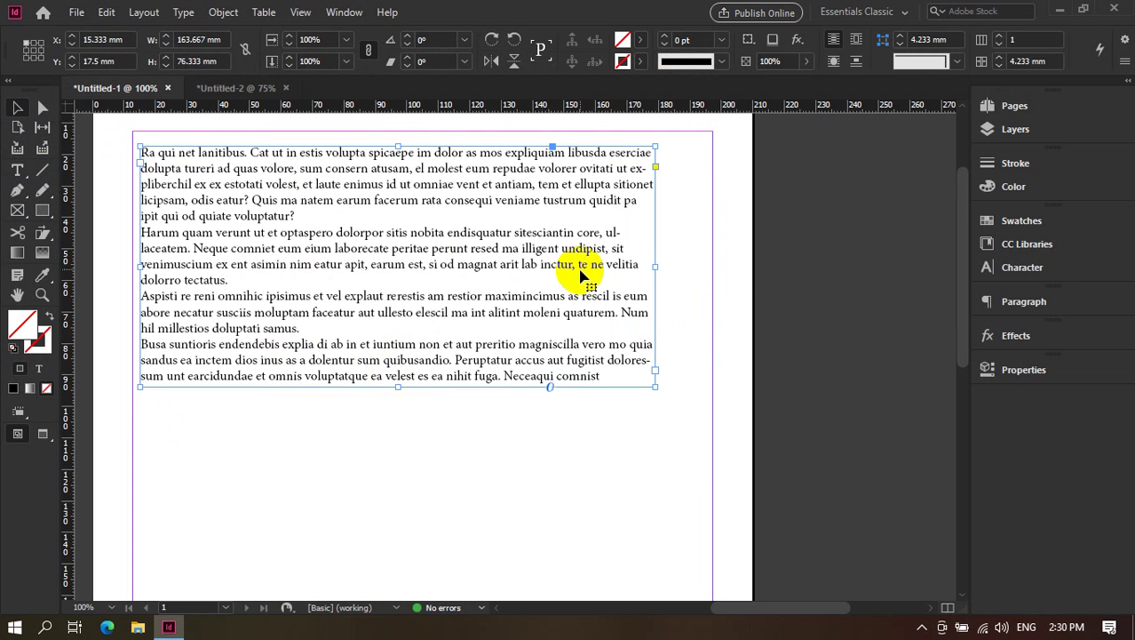
left_click_drag(656, 267, 713, 264)
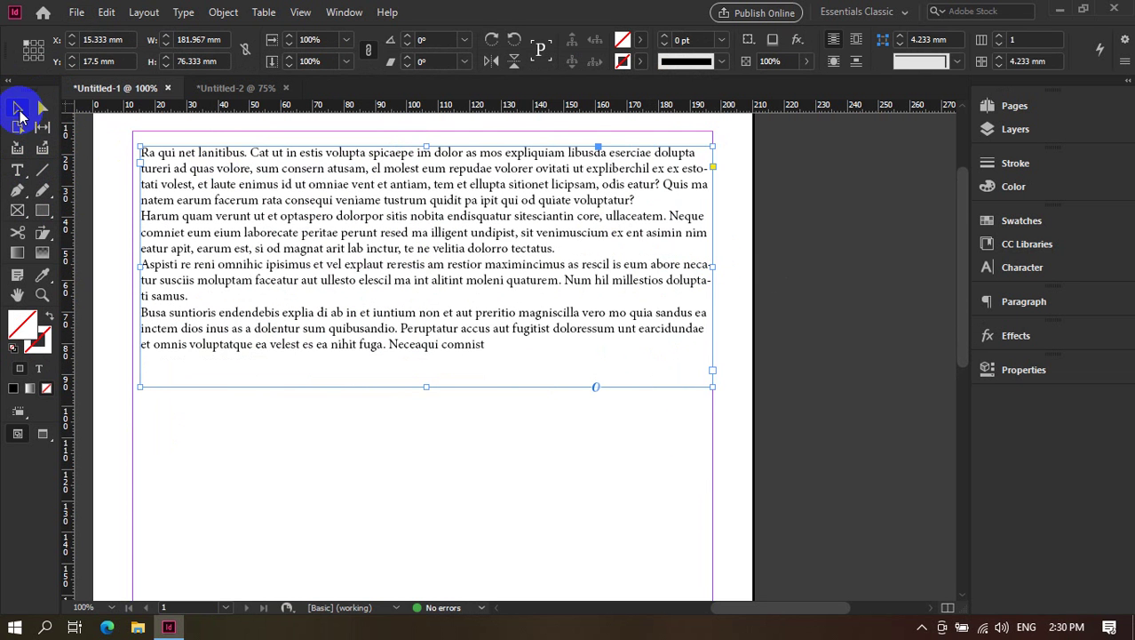
right_click(172, 186)
left_click(613, 440)
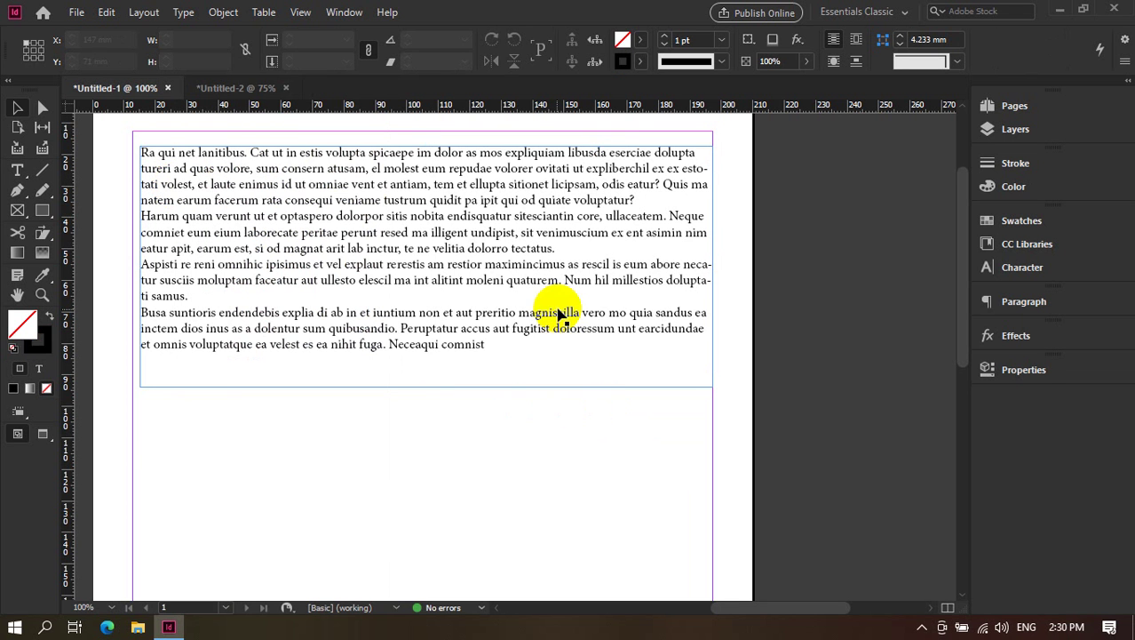
left_click_drag(427, 387, 443, 357)
left_click(553, 438)
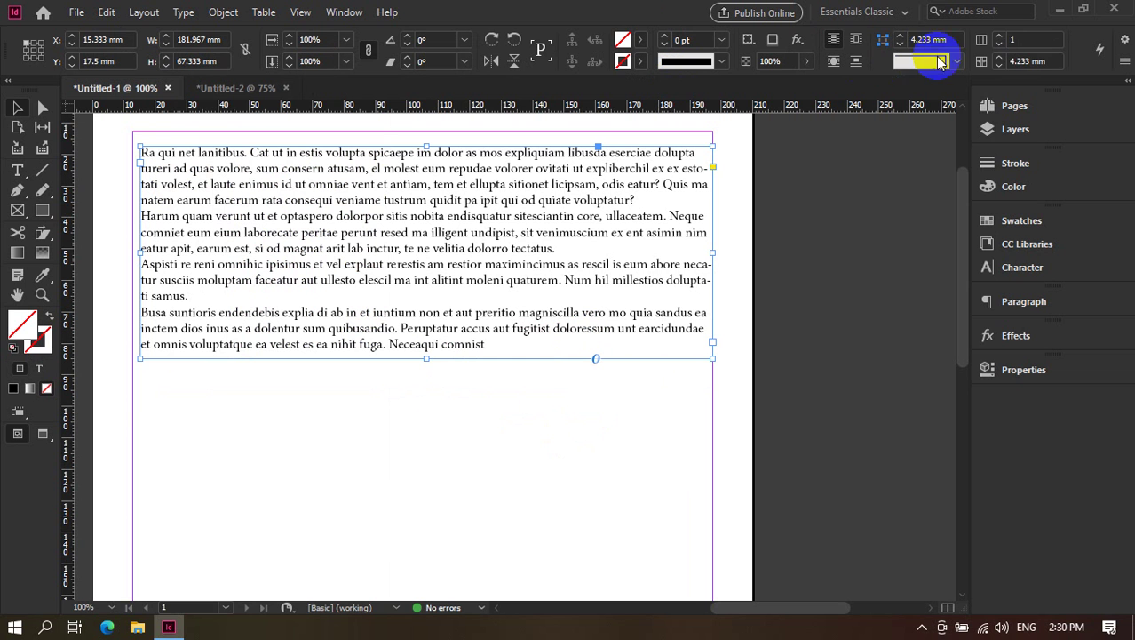
Apply Inverse Rounded corners to the text frame and shift it slightly down the page.
left_click(956, 61)
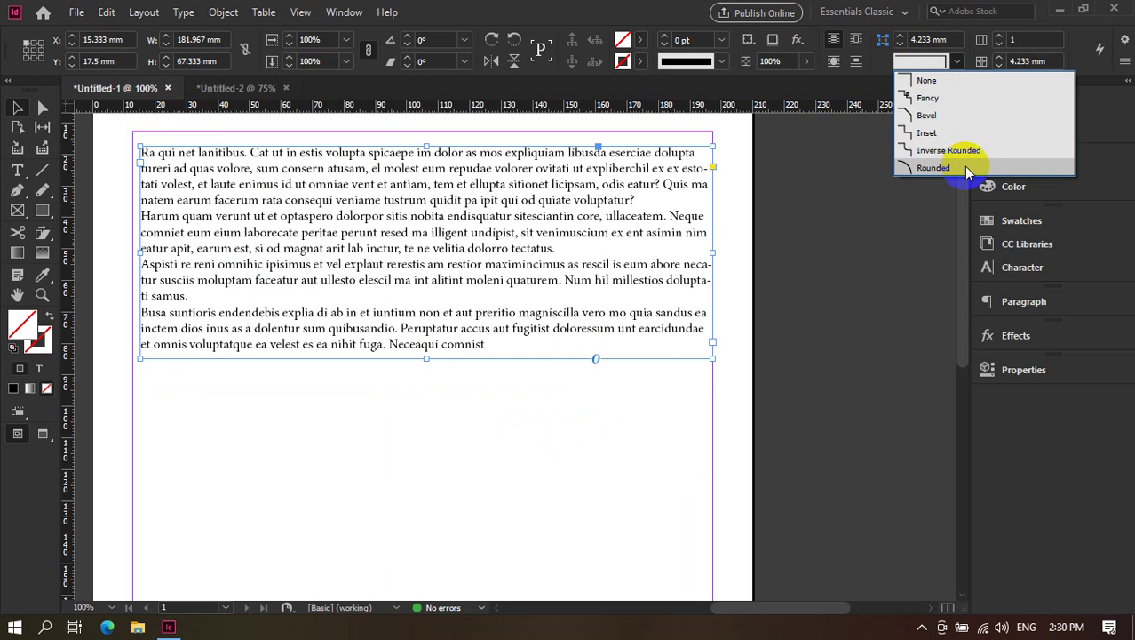
left_click(932, 149)
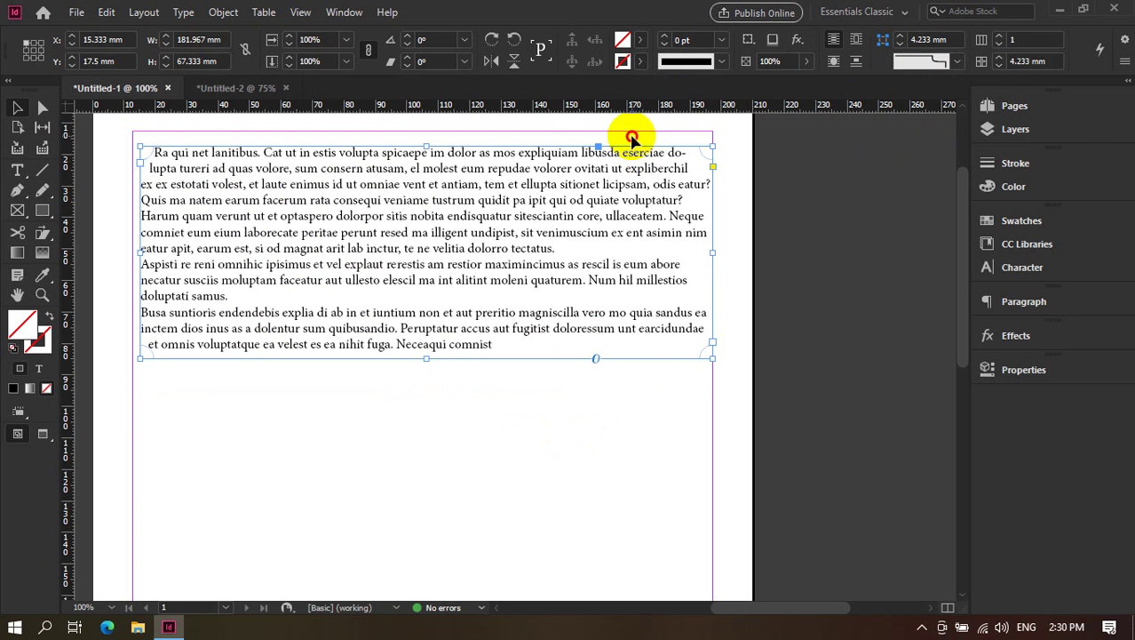
left_click_drag(523, 276, 520, 289)
left_click(527, 413)
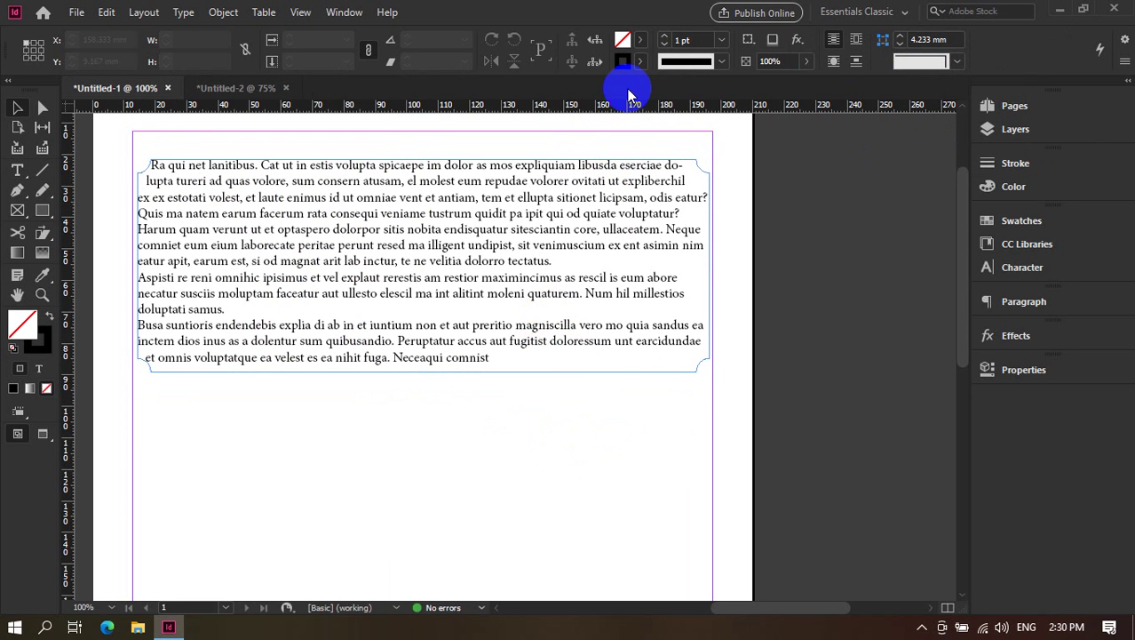
Fill the text frame with the cyan swatch C=100 M=0 Y=0 K=0.
left_click(642, 40)
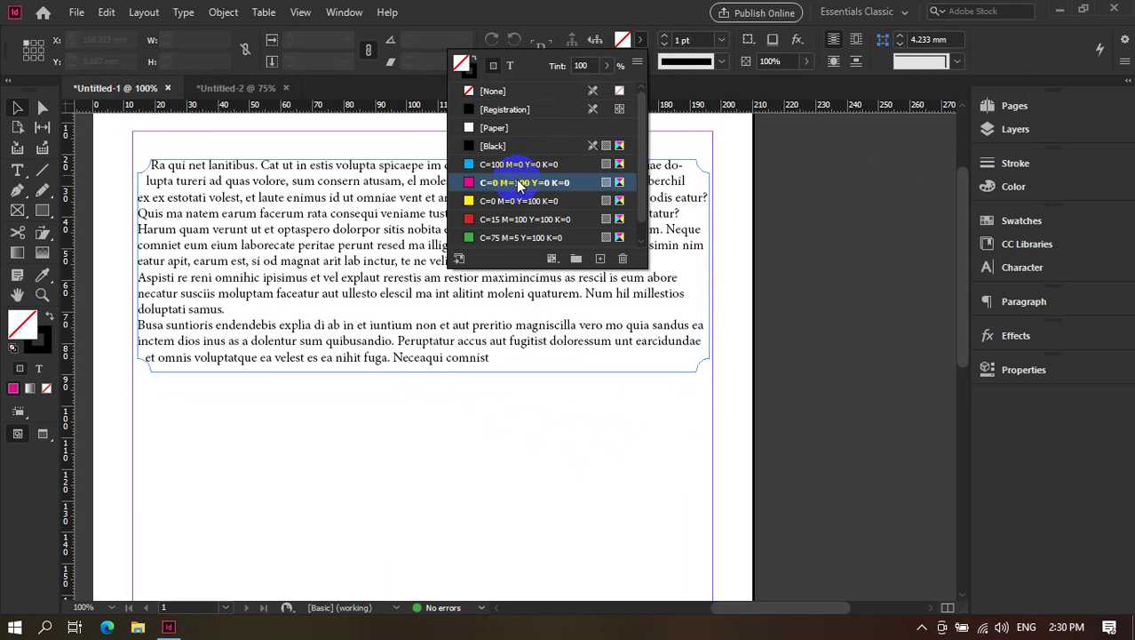
left_click(560, 182)
left_click(416, 265)
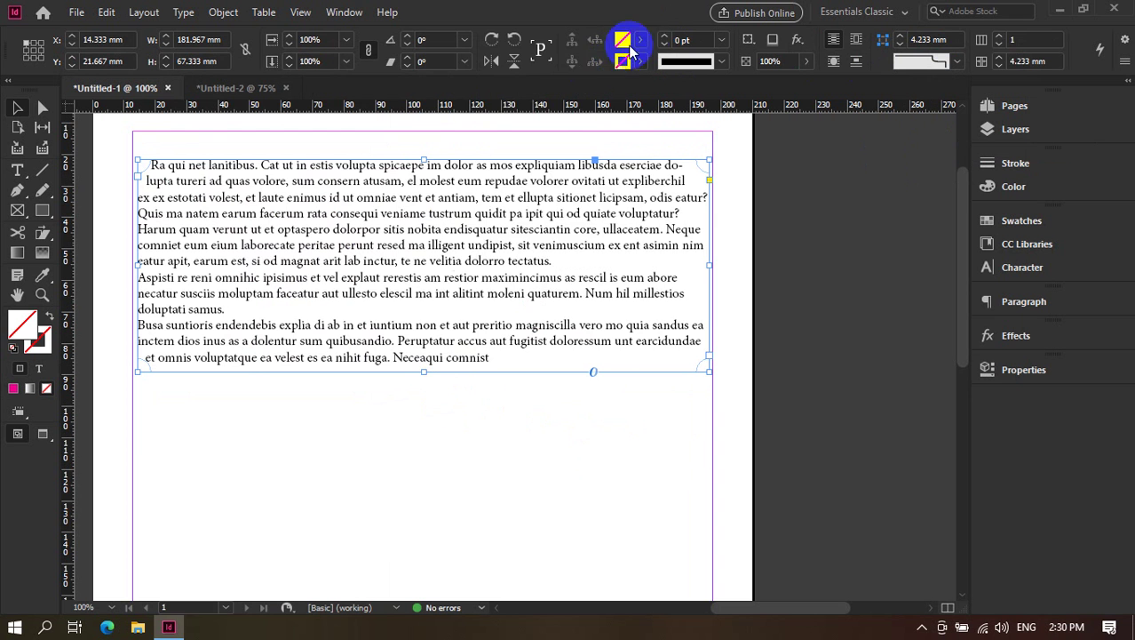
left_click(640, 40)
left_click(559, 167)
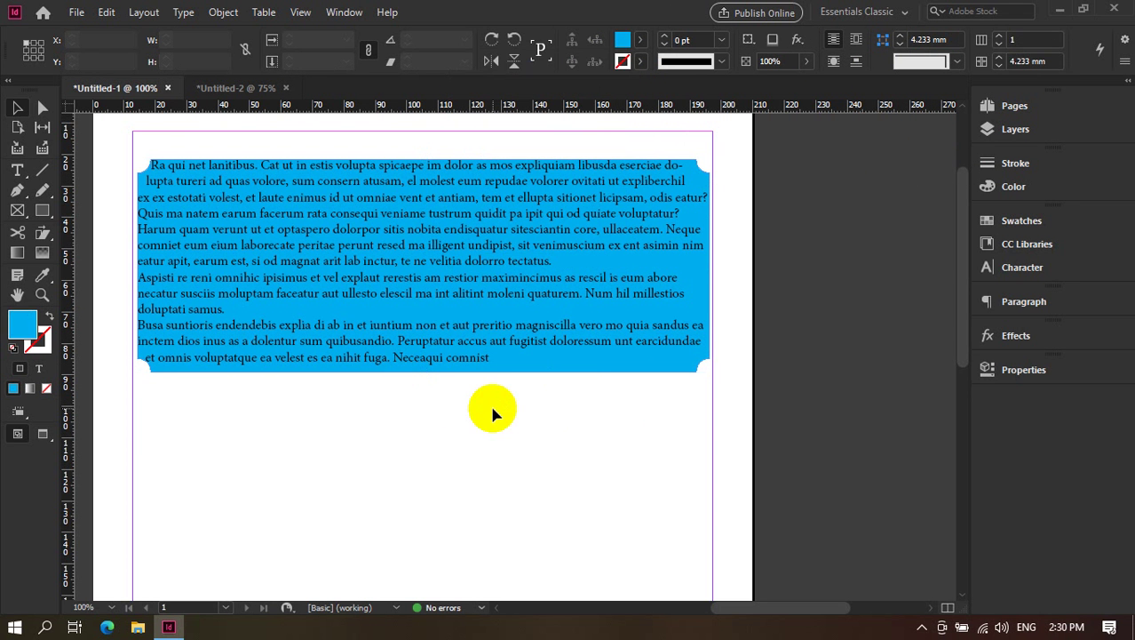
Give the text frame a 4 pt stroke in the green swatch C=75 M=5 Y=100 K=0.
left_click(666, 39)
left_click(667, 39)
left_click(666, 39)
left_click(666, 39)
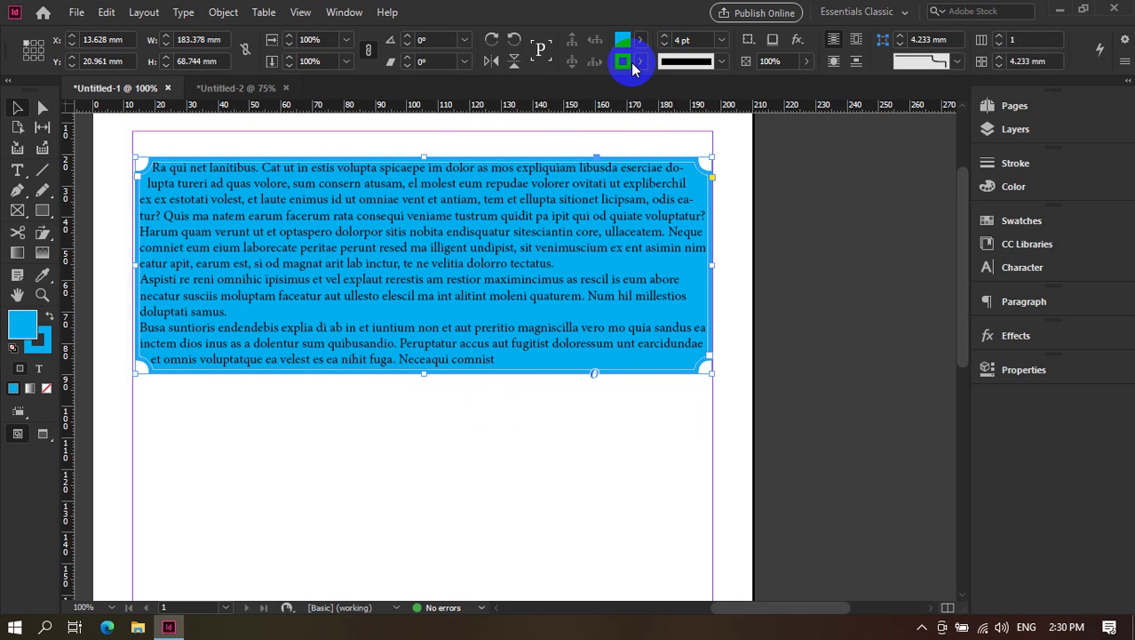
left_click(640, 62)
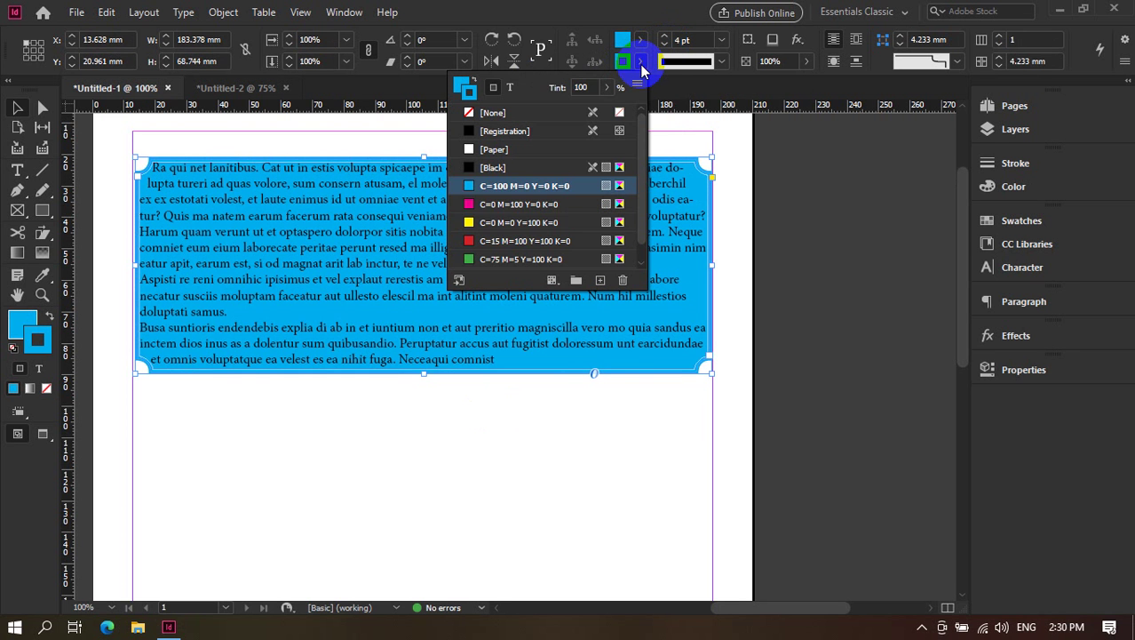
left_click(490, 223)
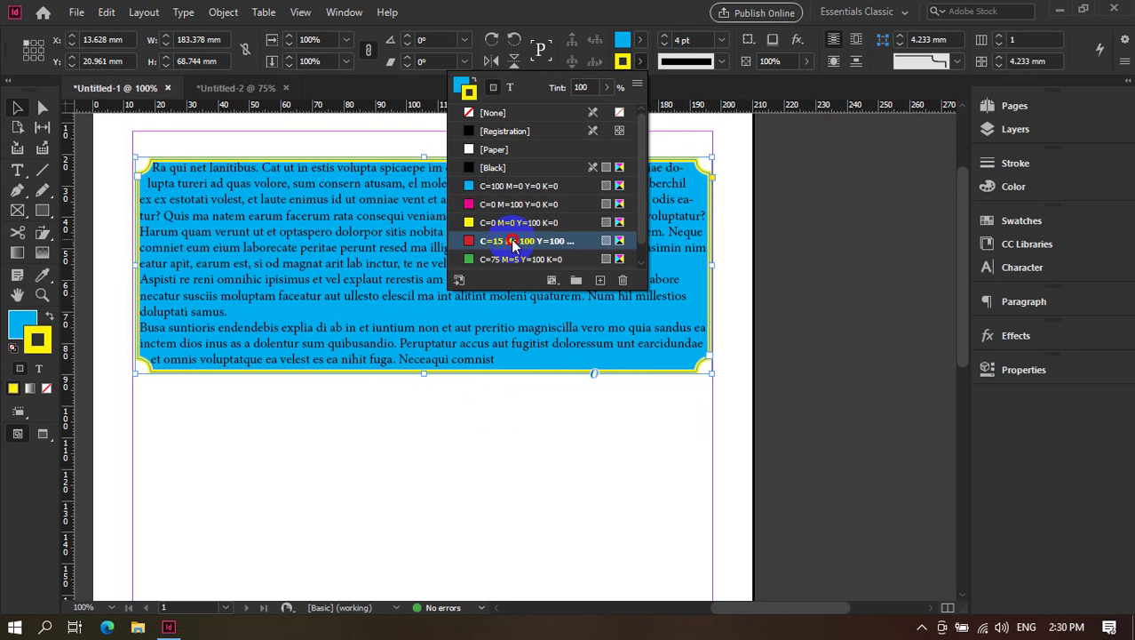
left_click(468, 430)
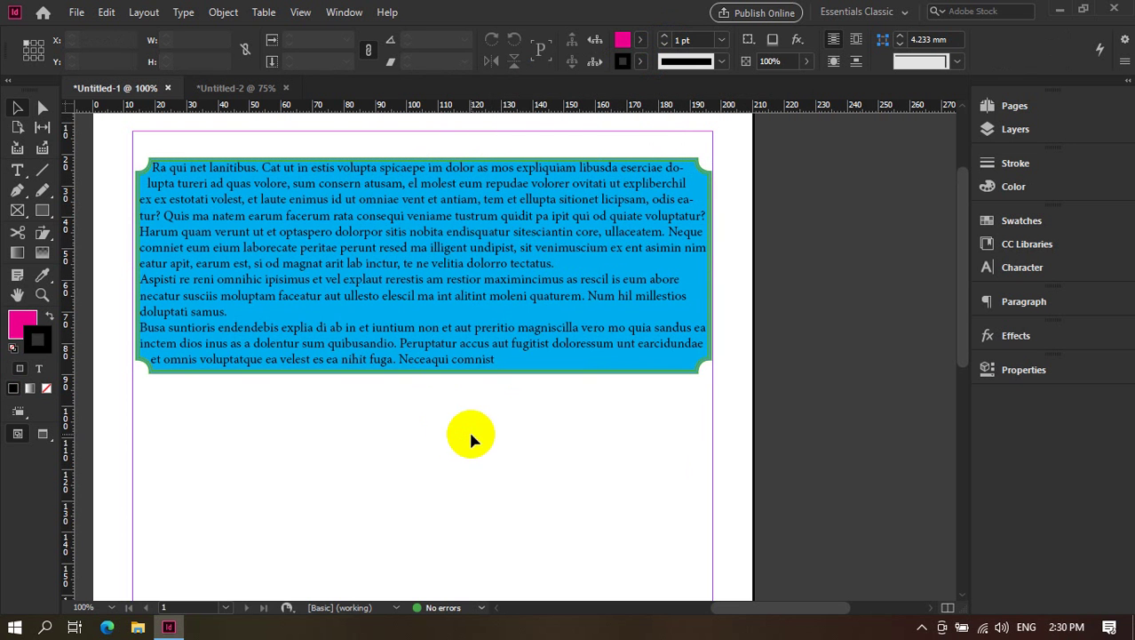
Move the text frame up to the page's top-left margin corner and shorten it to about 36 mm high.
left_click_drag(355, 346, 355, 320)
left_click_drag(421, 345, 437, 253)
left_click(438, 370)
scroll(438, 373, "up", 1)
scroll(440, 384, "up", 1)
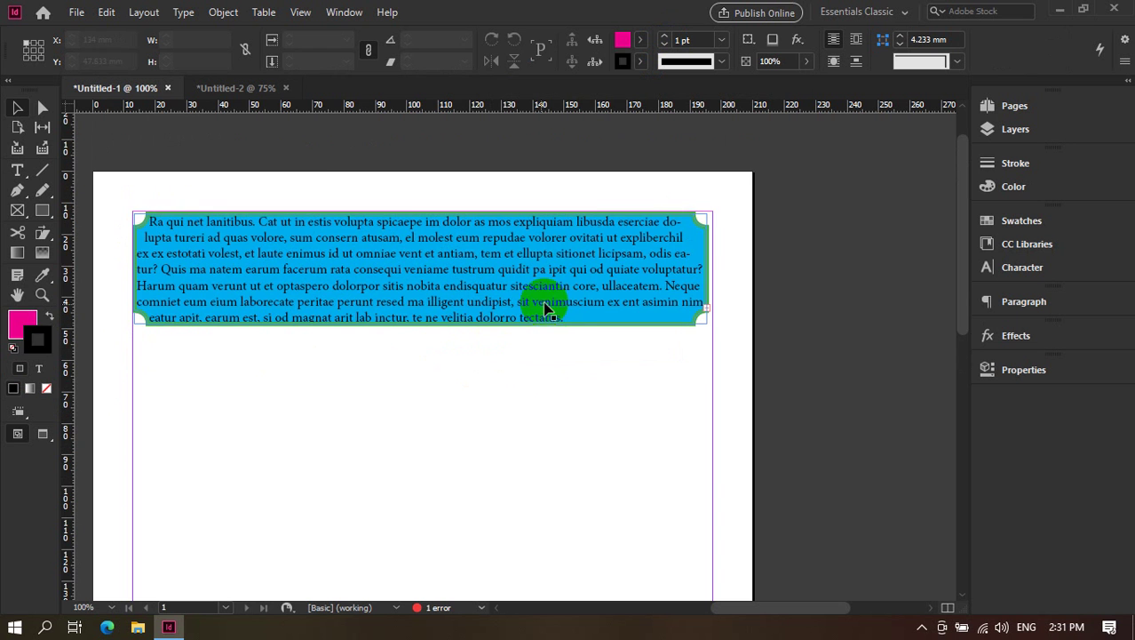
Widen the text frame to about 186 mm at the right margin and leave it selected.
left_click(690, 284)
left_click_drag(713, 269, 731, 269)
left_click(786, 301)
scroll(785, 300, "up", 1)
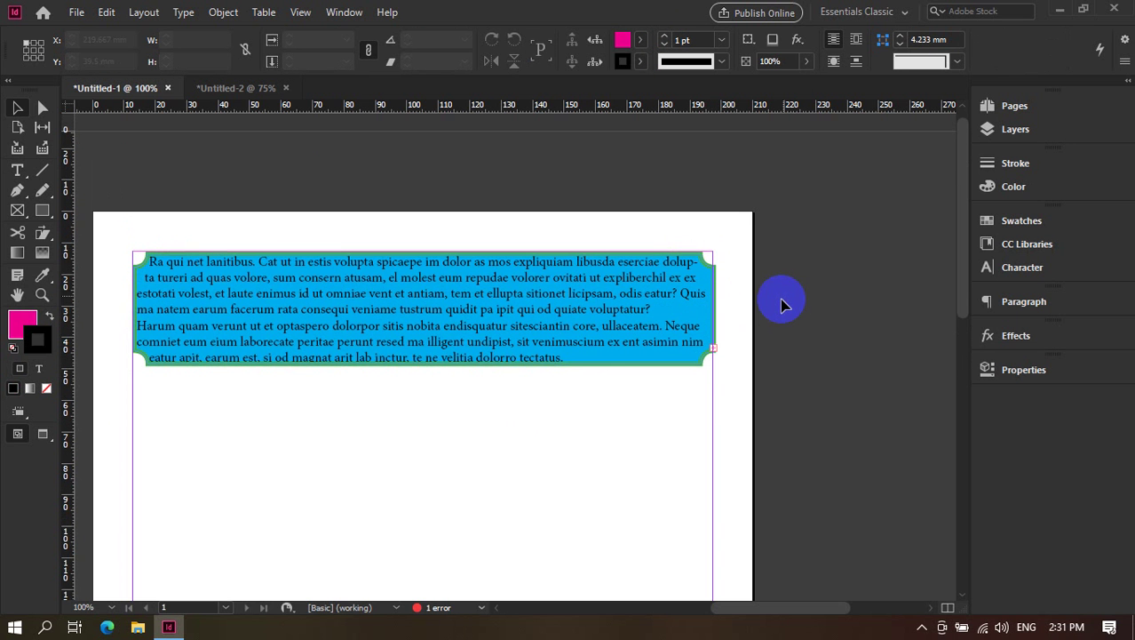
left_click(626, 331)
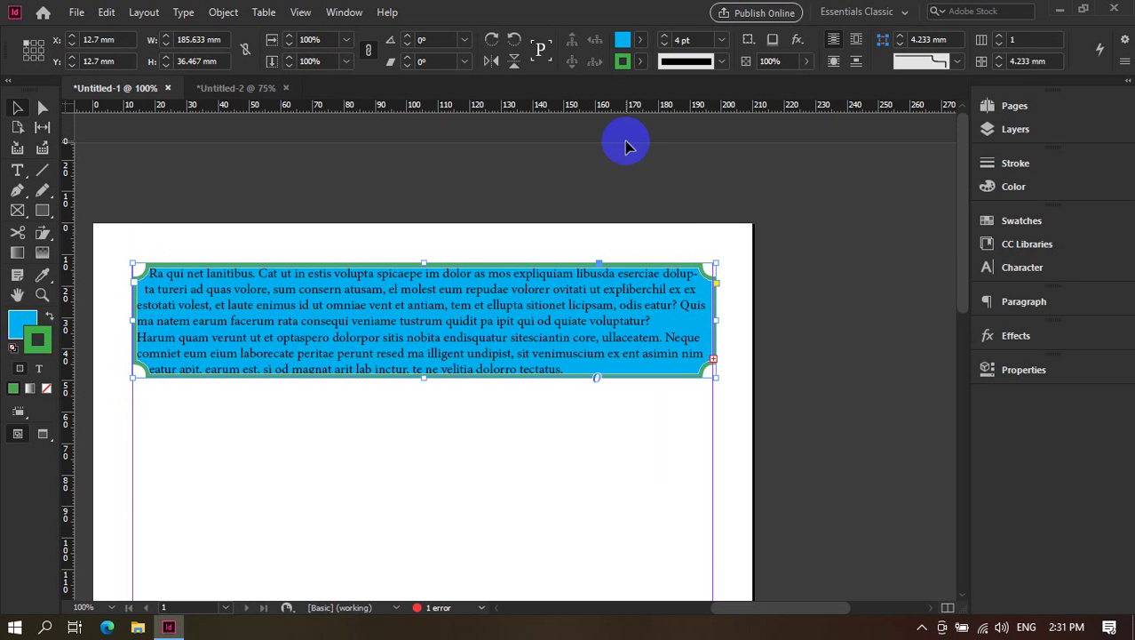
Try recolouring all the visible text in the cyan frame with the [Paper] swatch.
double_click(576, 301)
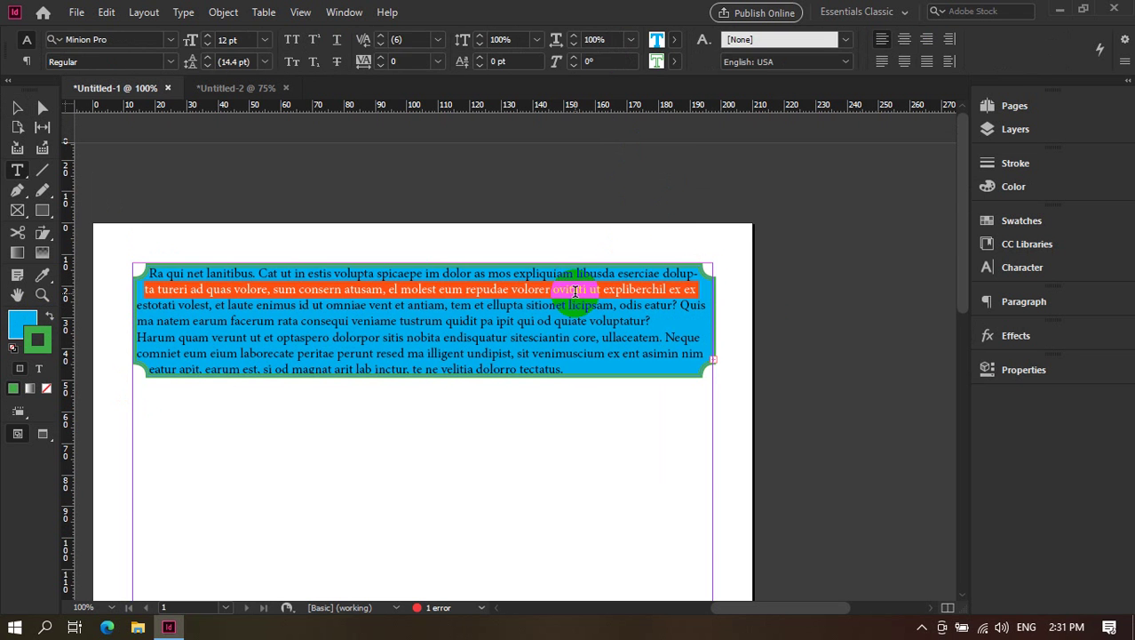
left_click_drag(632, 381, 309, 196)
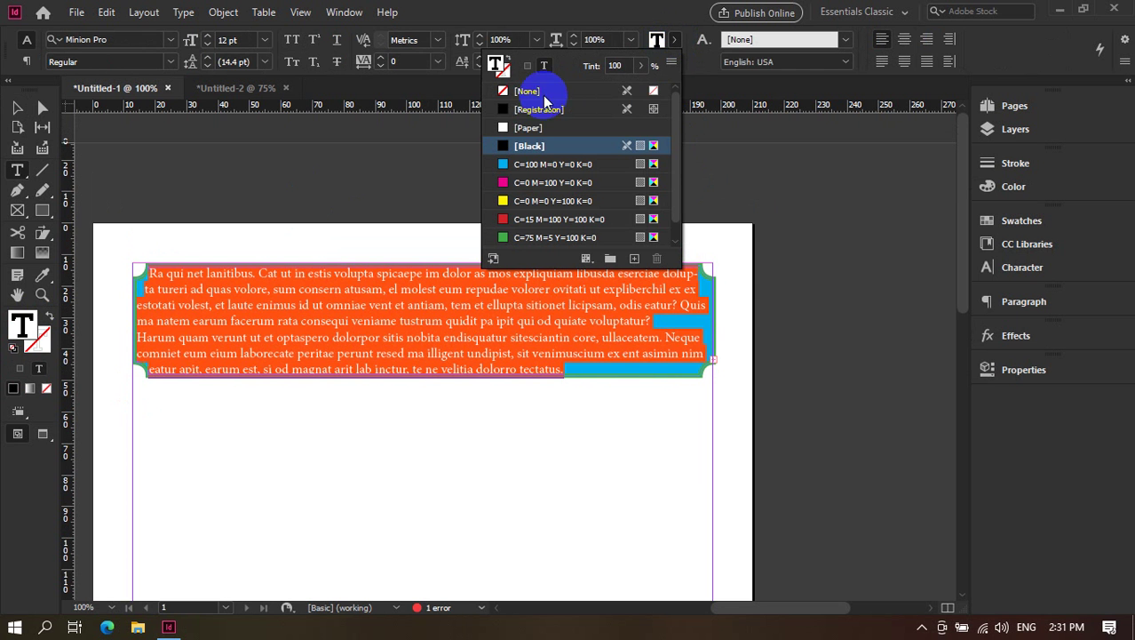
left_click(528, 127)
left_click(14, 106)
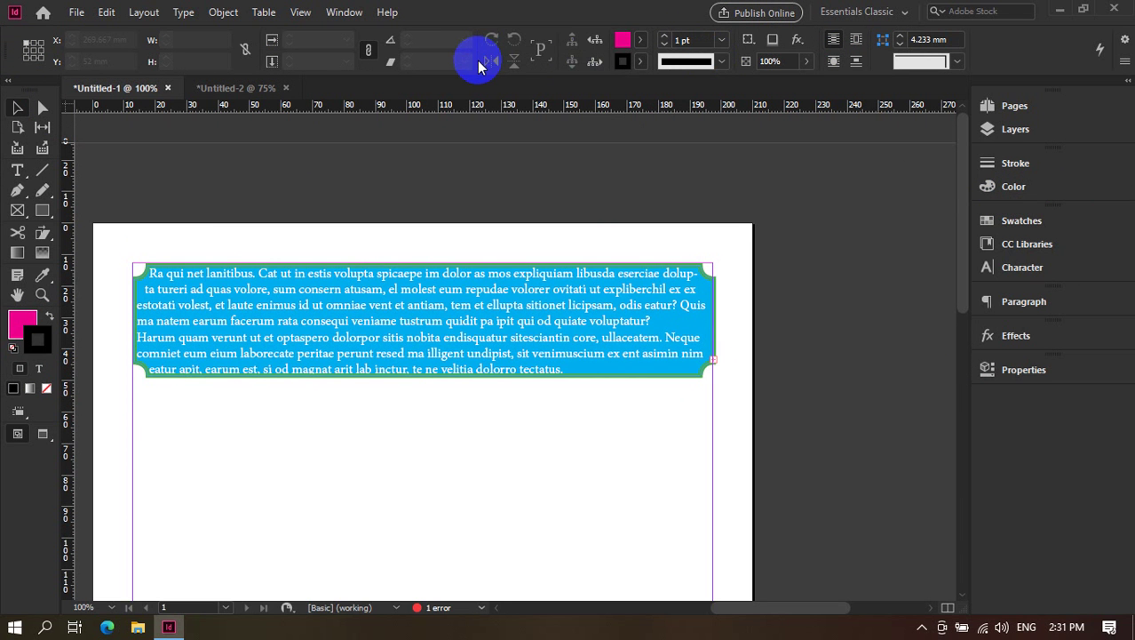
left_click(920, 89)
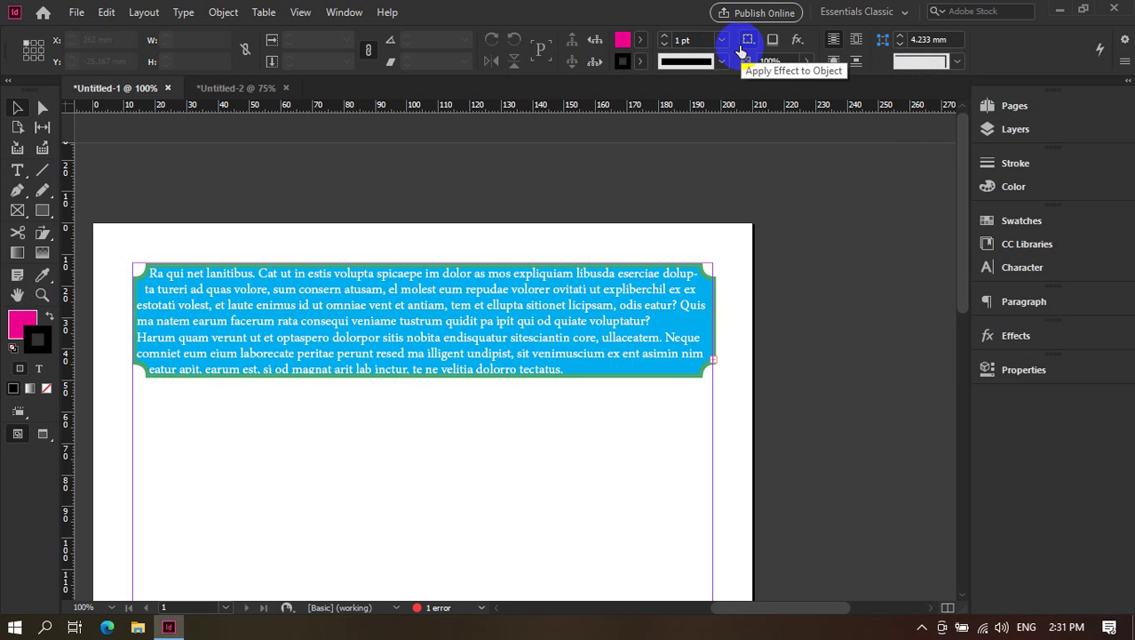
left_click(766, 258)
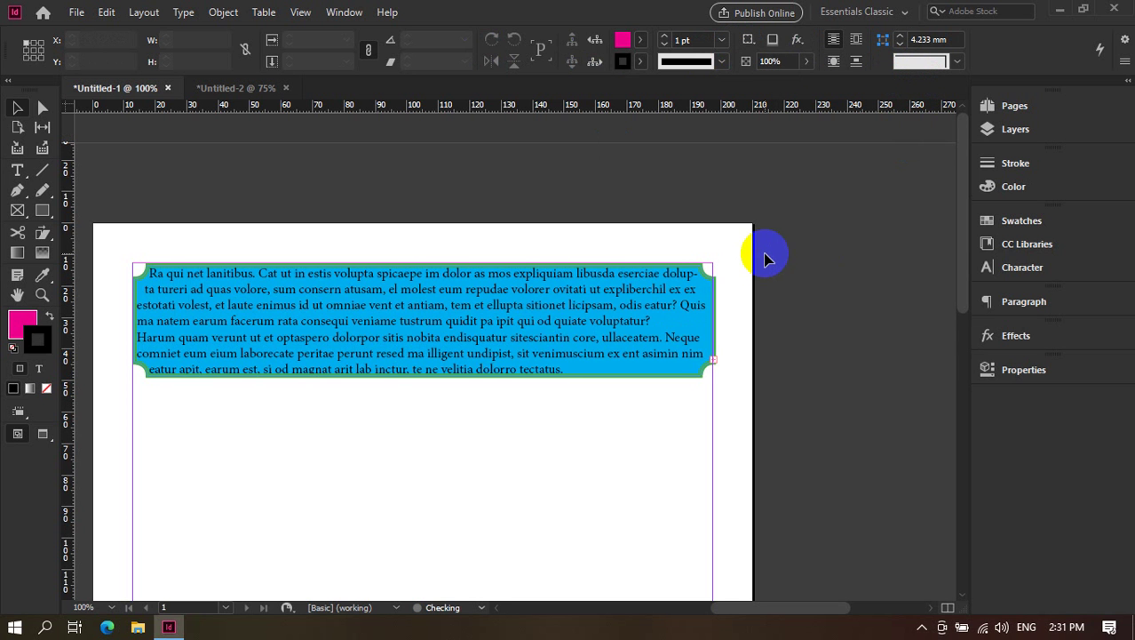
Draw a rectangle frame about 165 × 73 mm below the cyan text frame and widen it to about 169 mm.
scroll(698, 266, "down", 3)
left_click(17, 210)
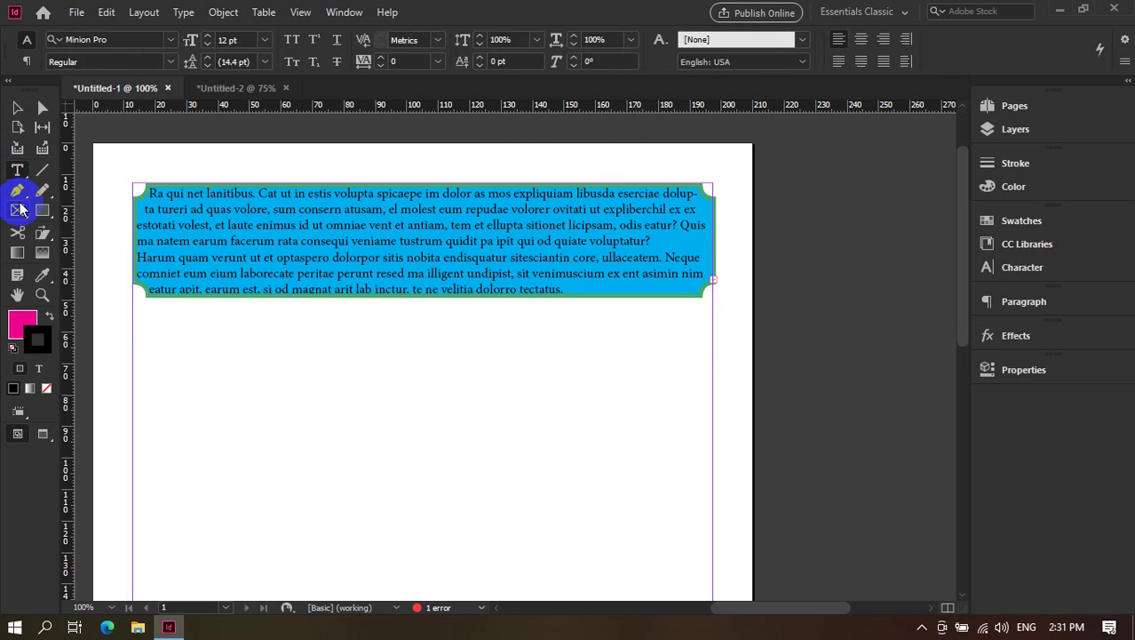
left_click_drag(151, 320, 671, 548)
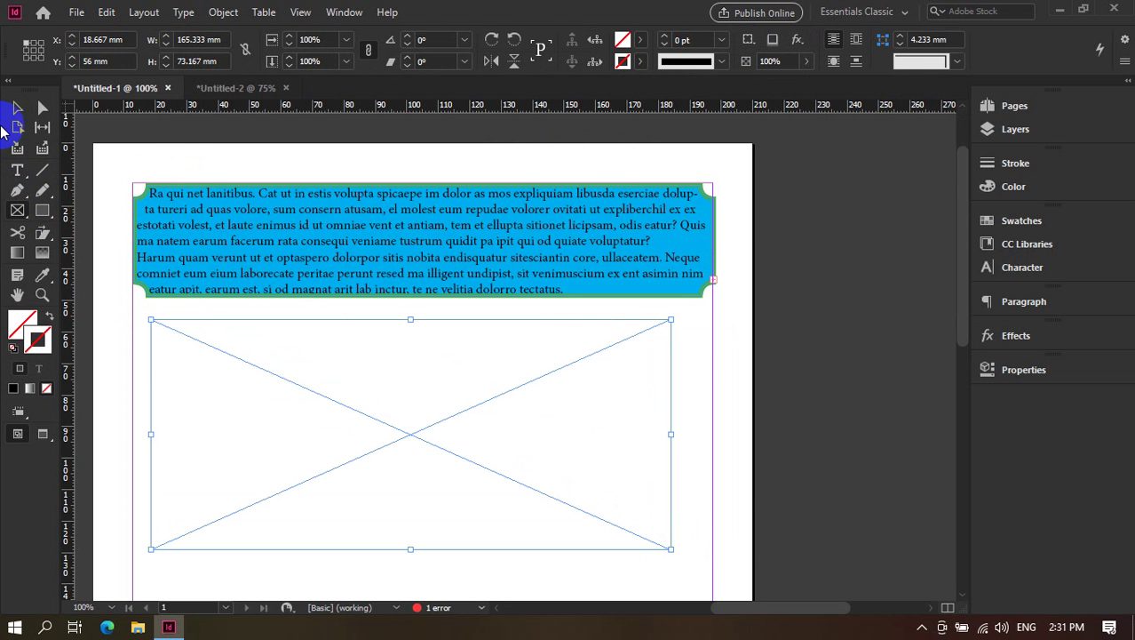
left_click(12, 112)
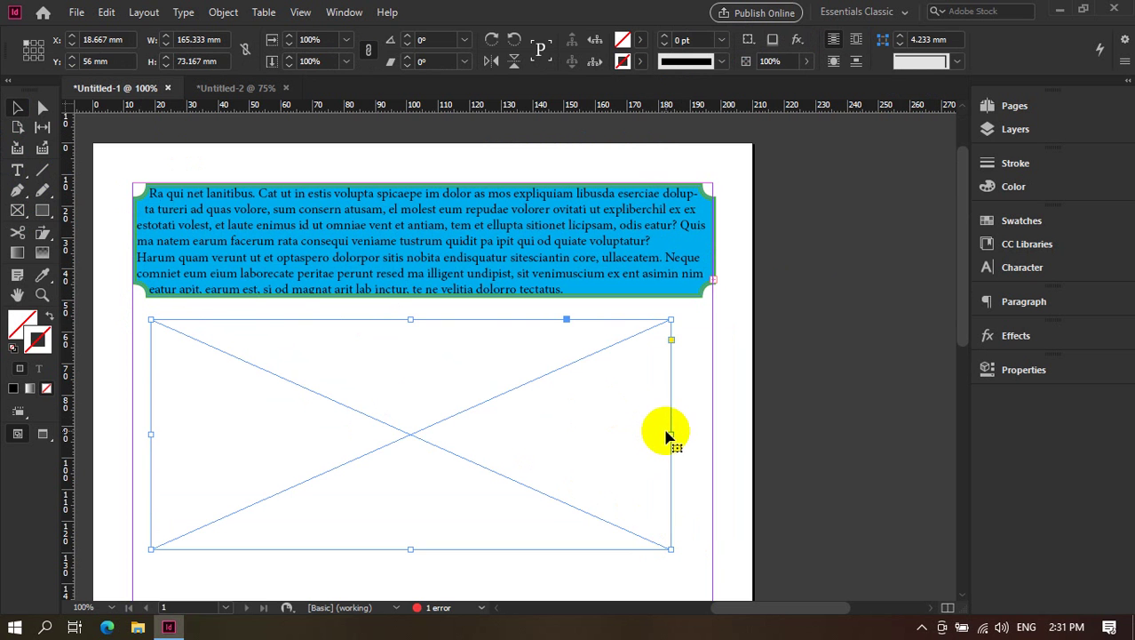
left_click_drag(673, 434, 684, 433)
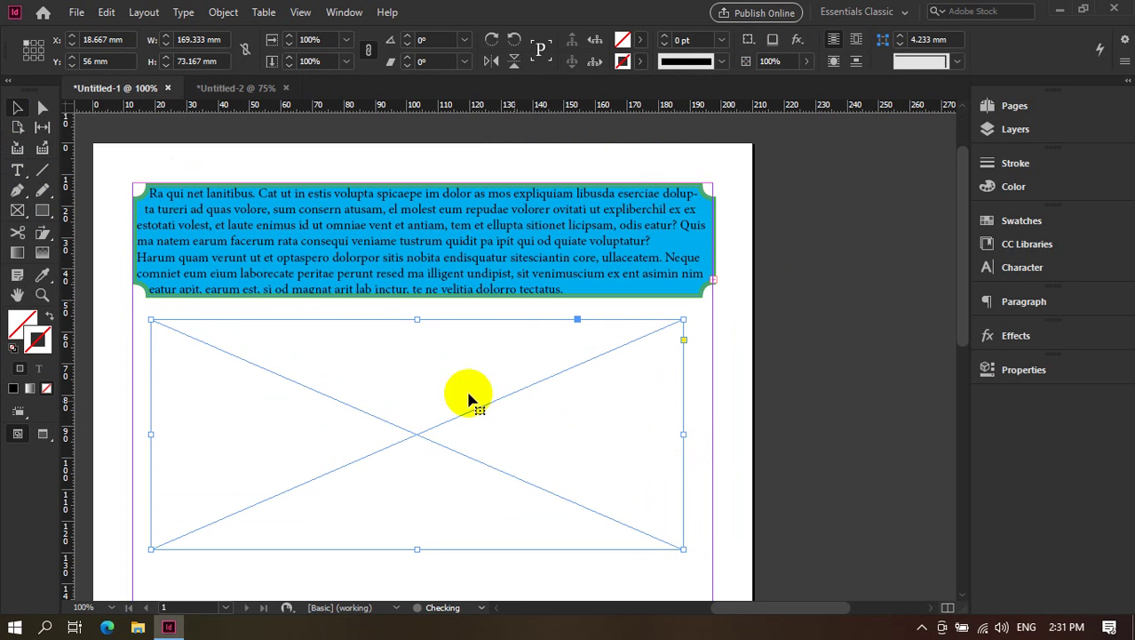
Fill the new rectangle frame with placeholder text and leave the frame selected.
left_click(13, 174)
left_click(157, 325)
right_click(158, 324)
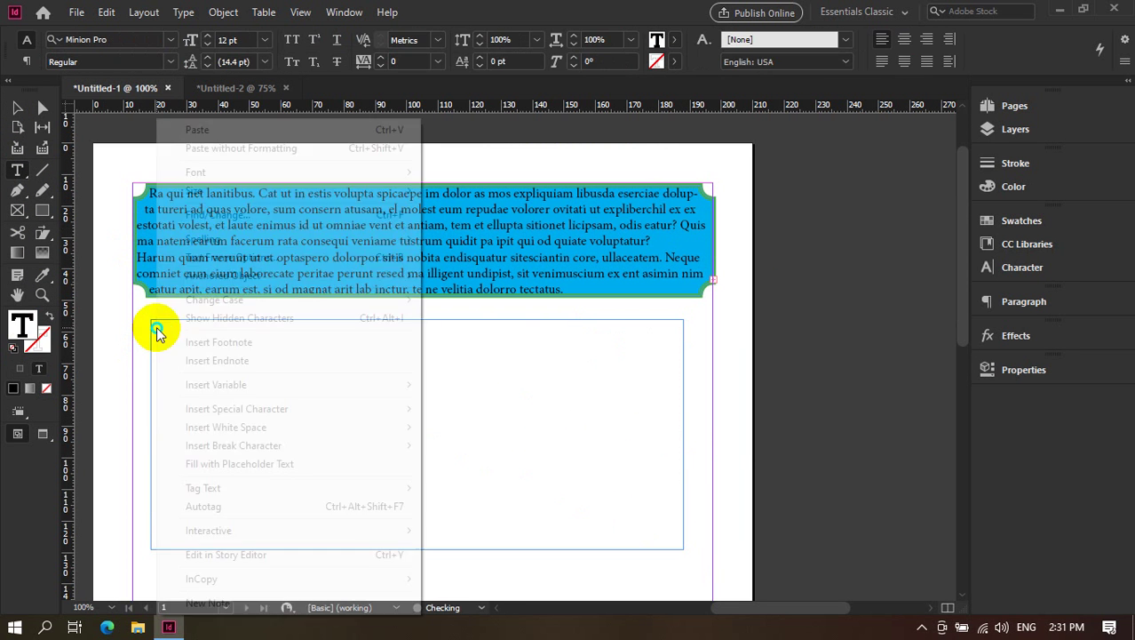
left_click(256, 464)
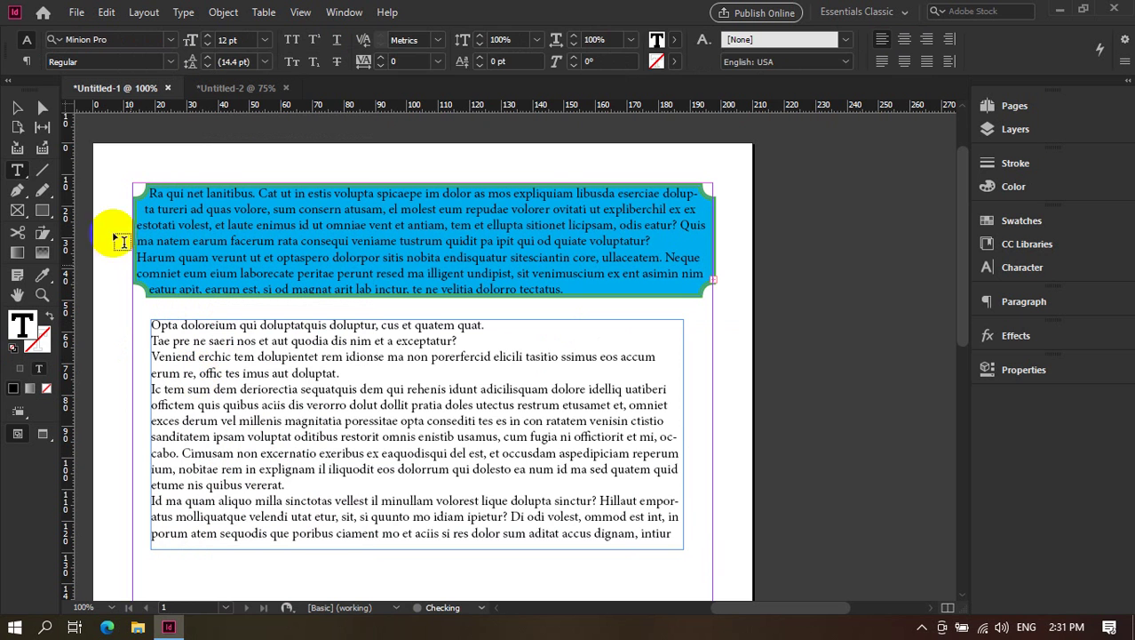
left_click(18, 108)
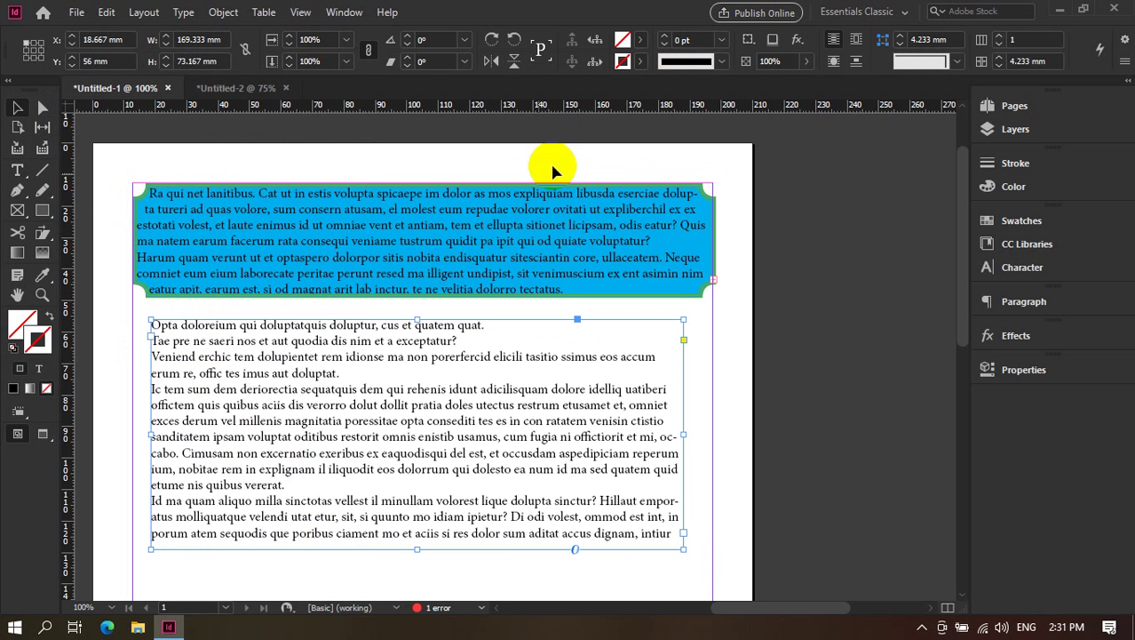
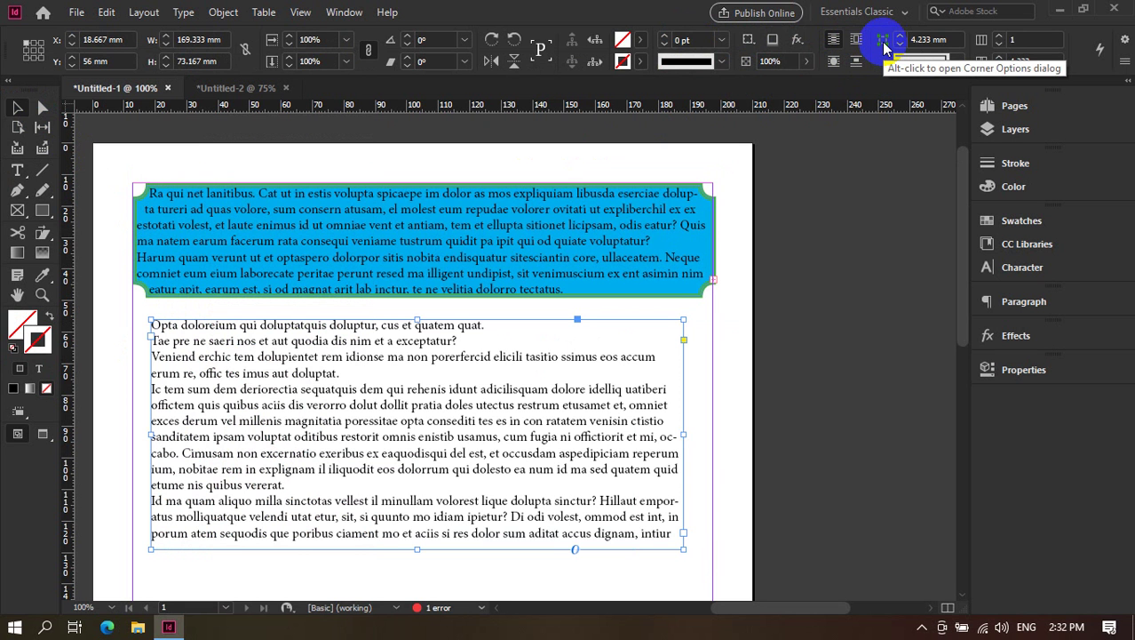
Open the Corner Options dialog for the new text frame and move it clear of the frame.
left_click(884, 43)
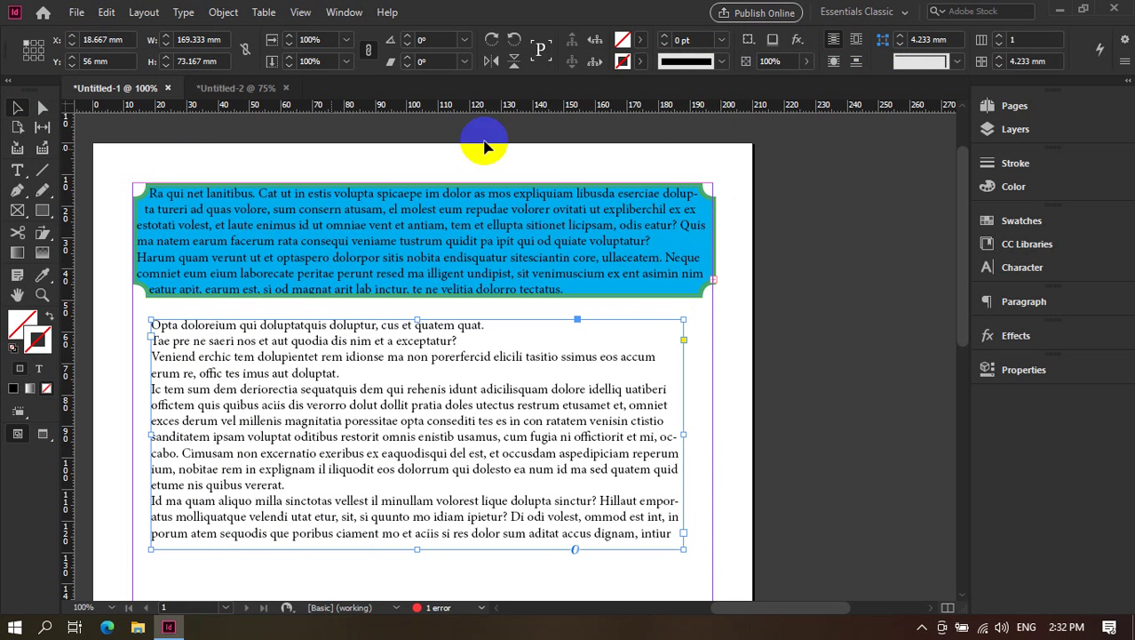
left_click(882, 42, "alt")
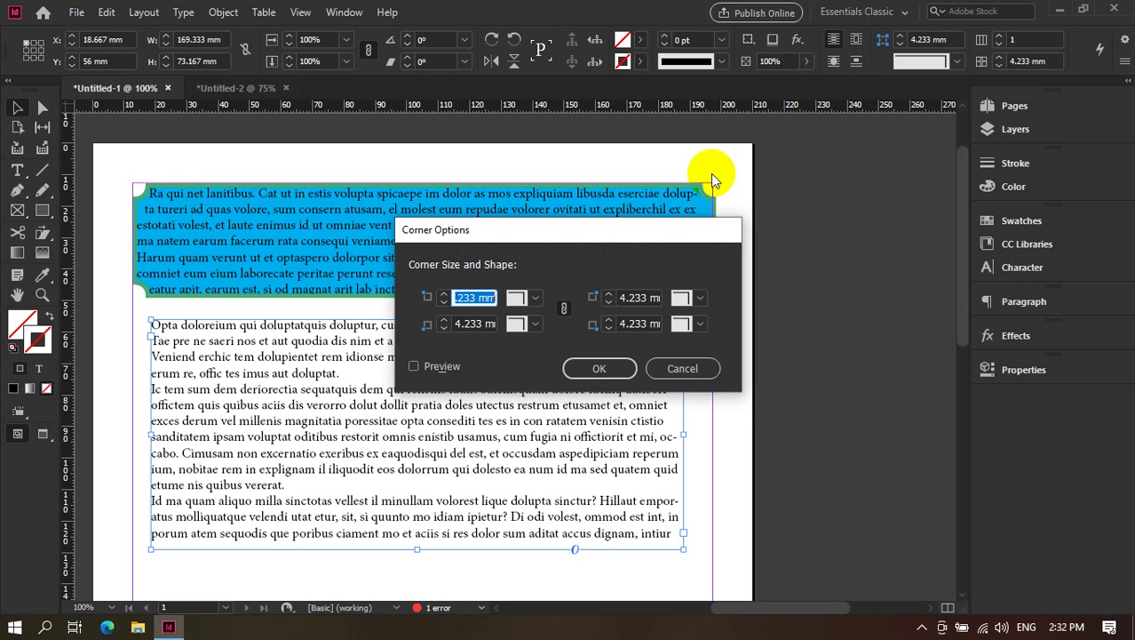
left_click_drag(702, 228, 835, 142)
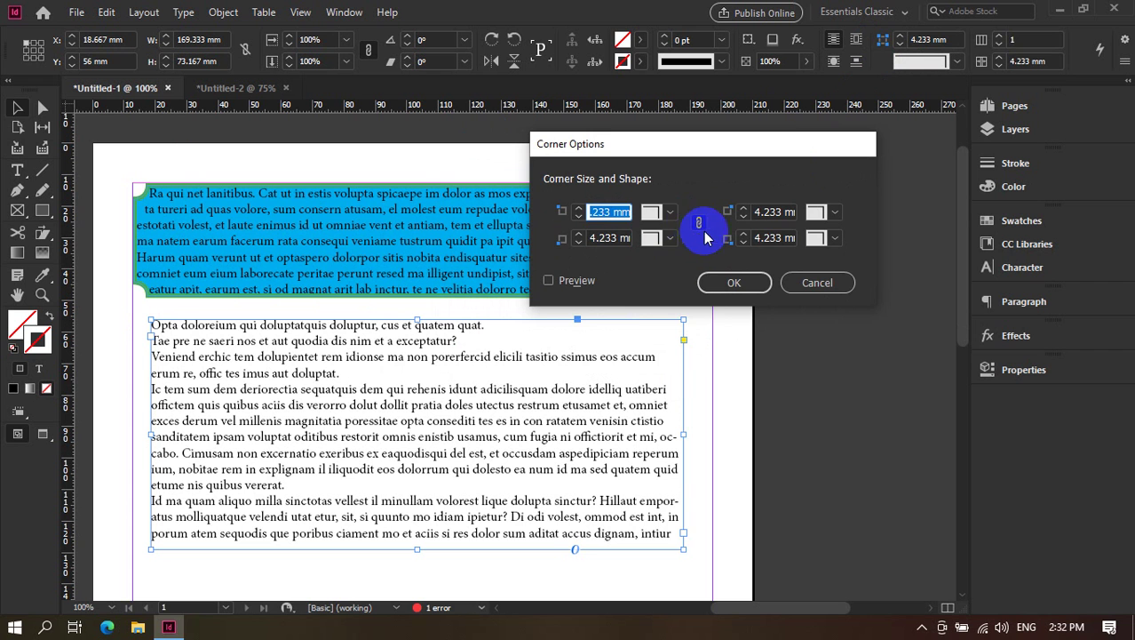
Preview the Inverse Rounded shape on all four corners of the new text frame, and reset it to None.
left_click(671, 213)
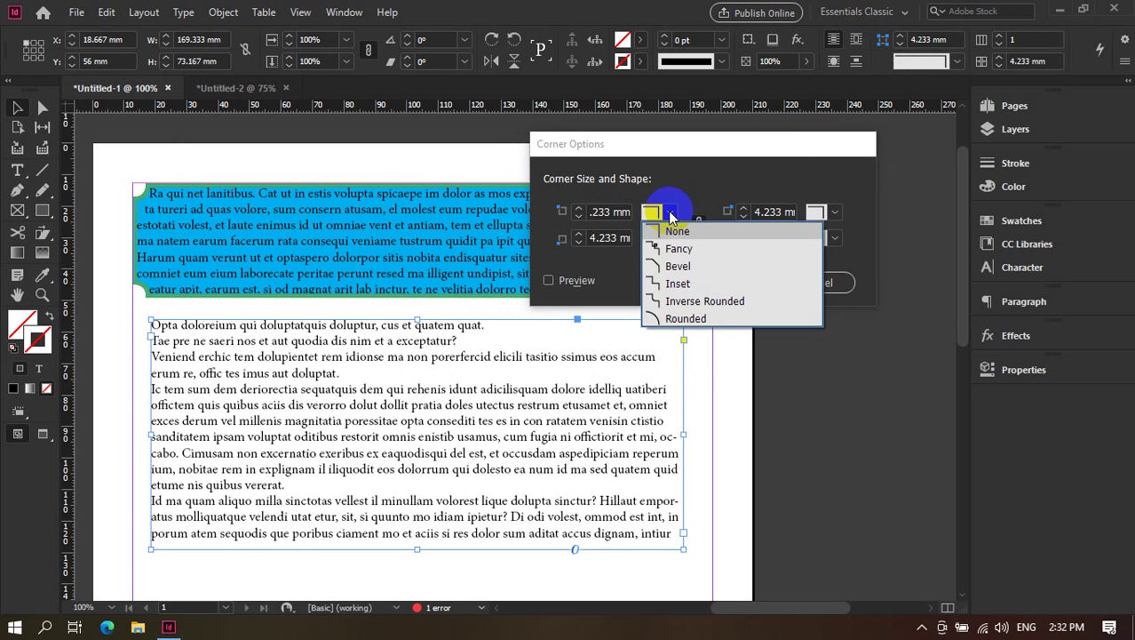
left_click(691, 300)
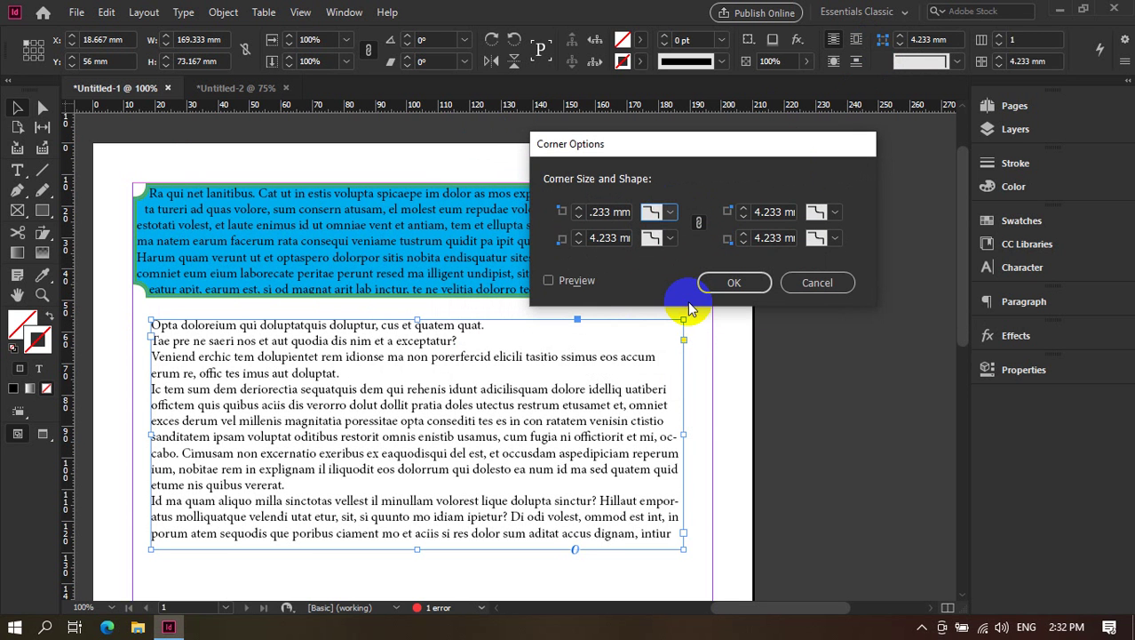
left_click(577, 282)
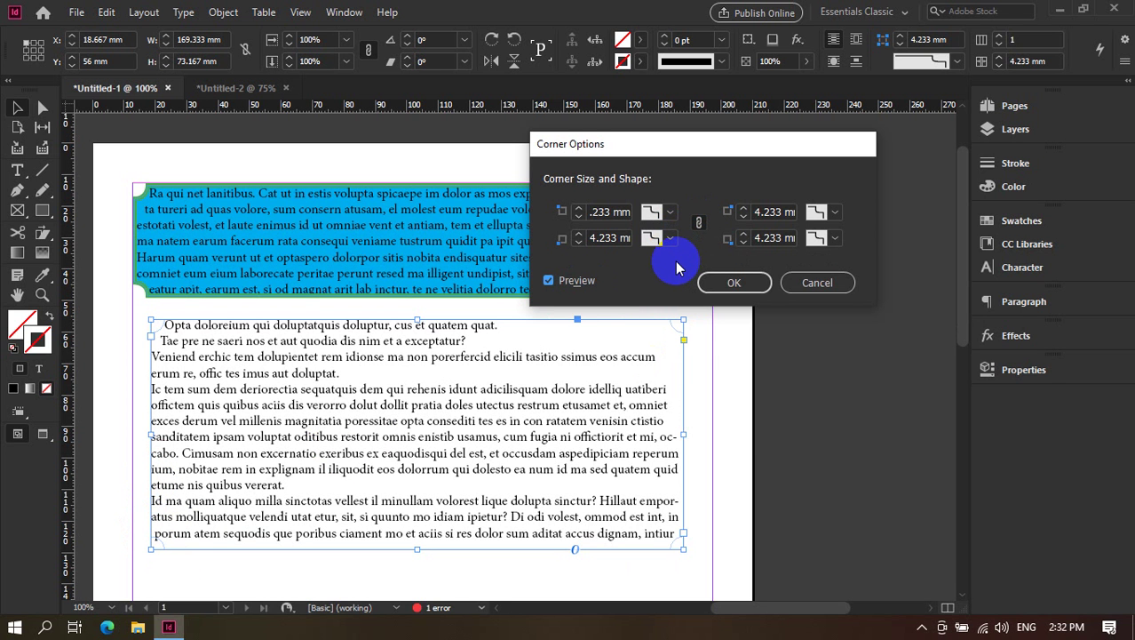
left_click(670, 211)
Unlink the corner settings and give the frame's top-left corner a Rounded shape of 20 mm.
left_click(697, 221)
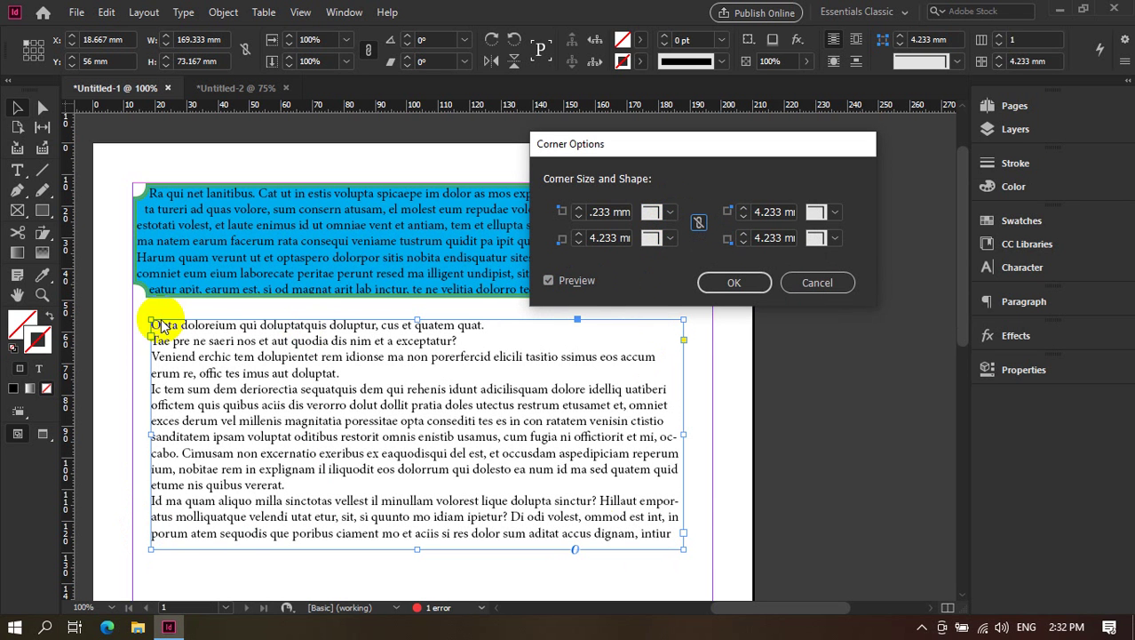
mouse_move(613, 213)
left_mouse_down()
mouse_move(599, 222)
mouse_move(629, 211)
mouse_move(595, 173)
mouse_move(676, 214)
left_mouse_up()
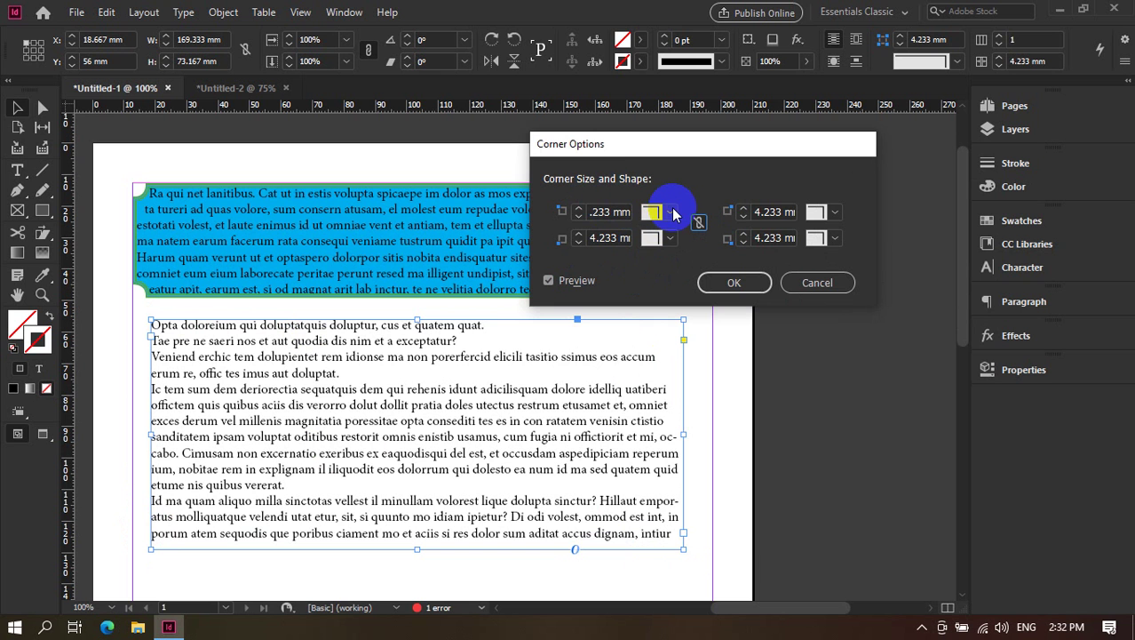
left_click(606, 212)
left_click(670, 214)
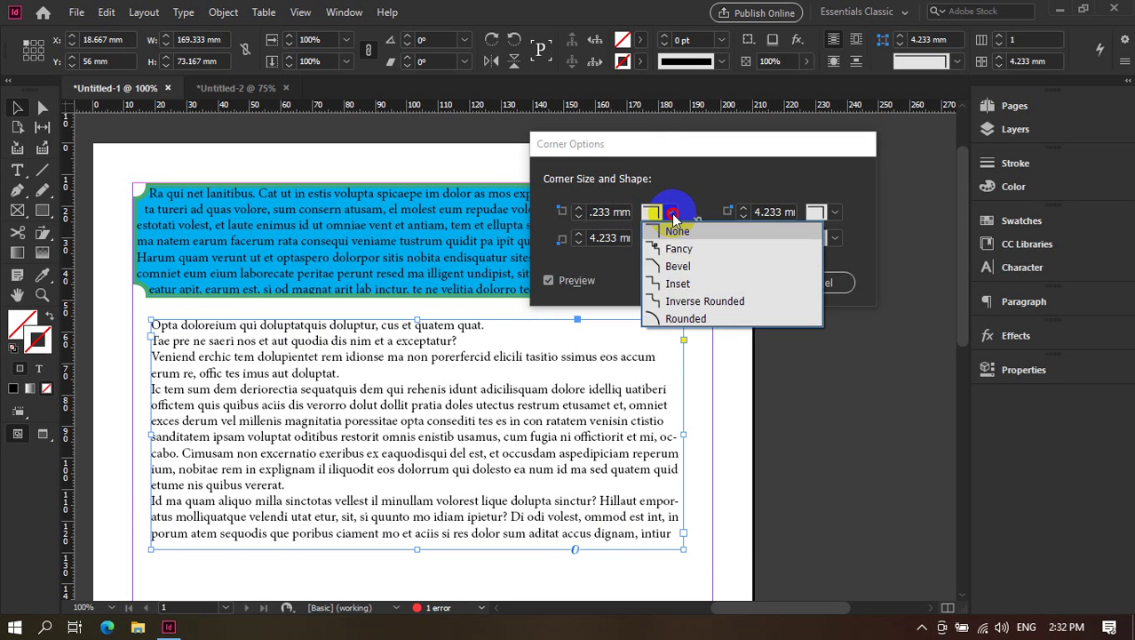
left_click(672, 317)
left_click(588, 217)
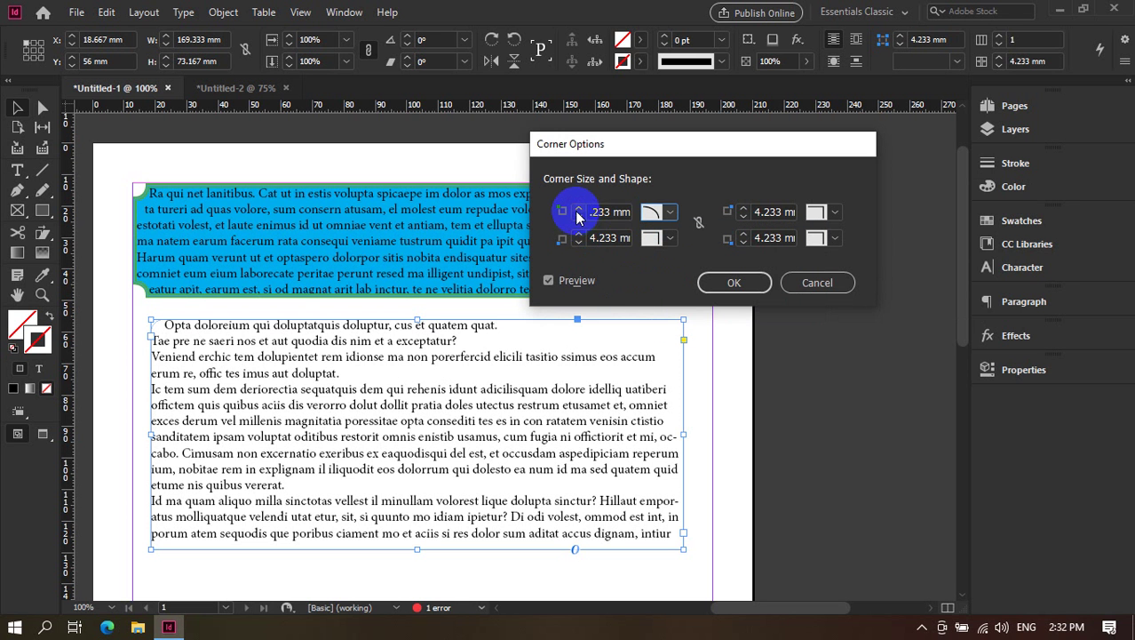
left_click(579, 215)
left_click(579, 214)
left_click(578, 214)
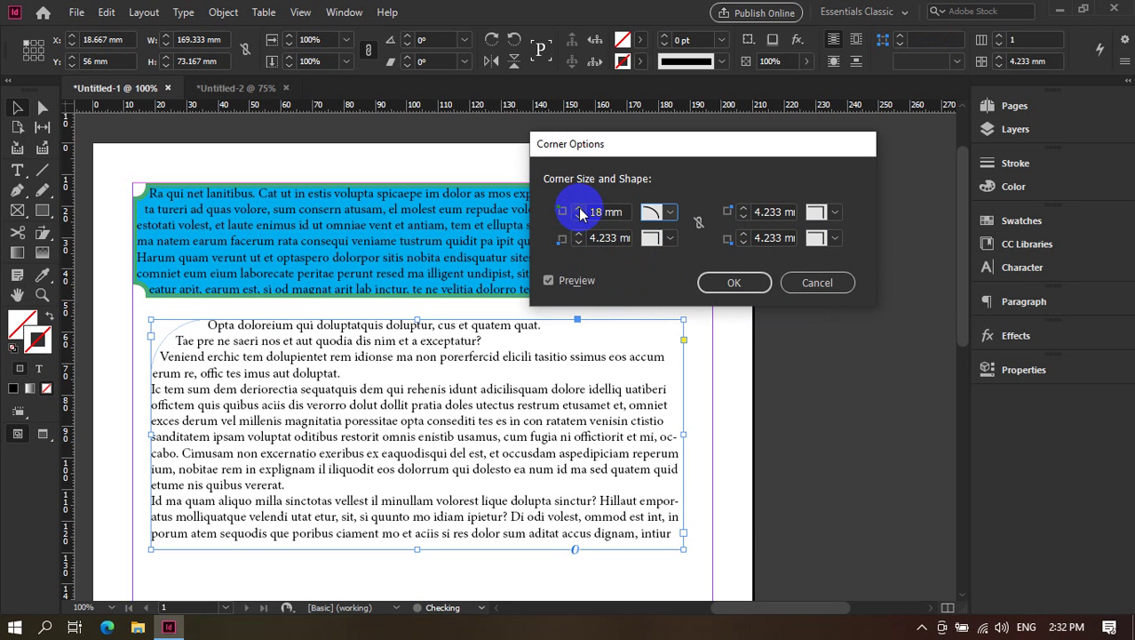
left_click(578, 214)
left_click(578, 214)
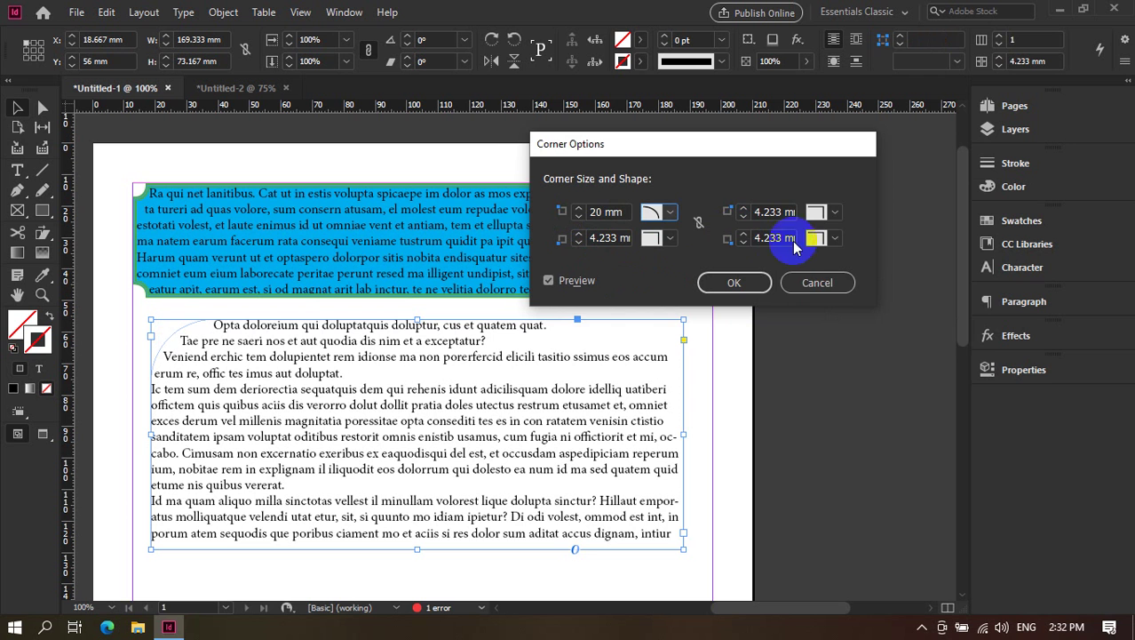
Give the frame's bottom-right corner a Rounded shape of 23 mm, apply the corner options and deselect the frame.
left_click(841, 239)
left_click(849, 353)
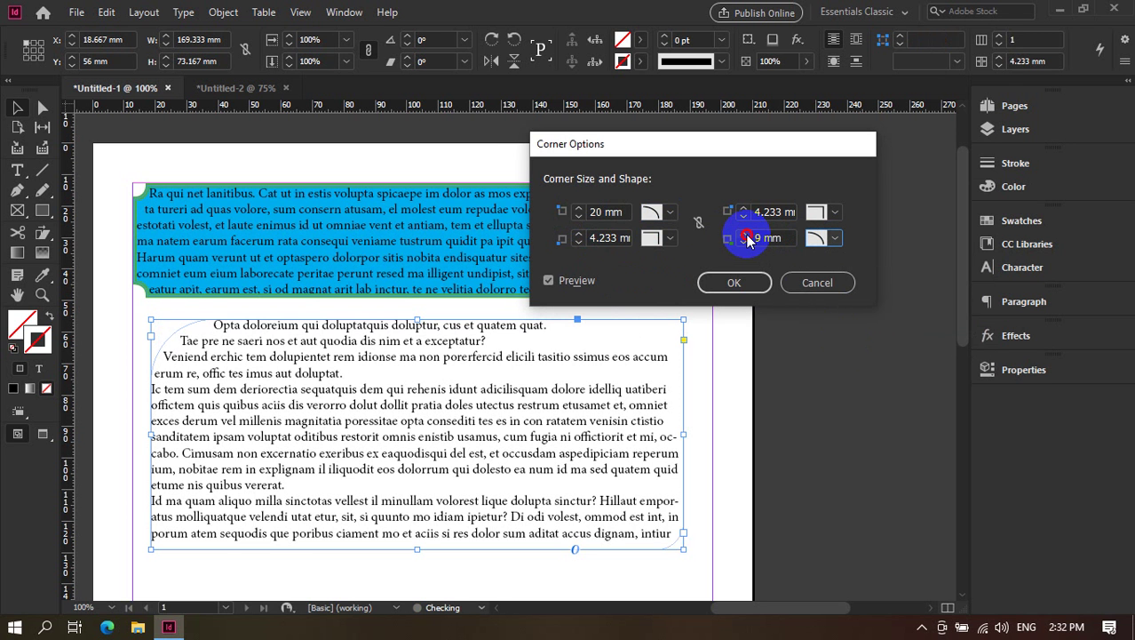
left_click(745, 234)
left_click(745, 235)
left_click(745, 234)
left_click(744, 235)
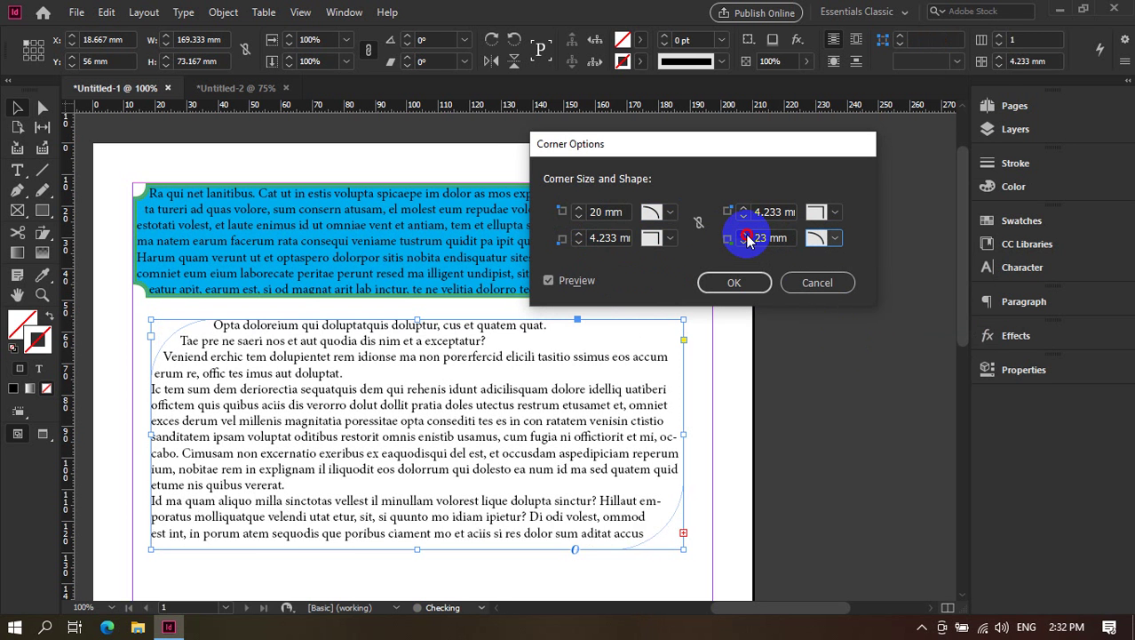
left_click(733, 283)
left_click(755, 309)
scroll(761, 318, "down", 1)
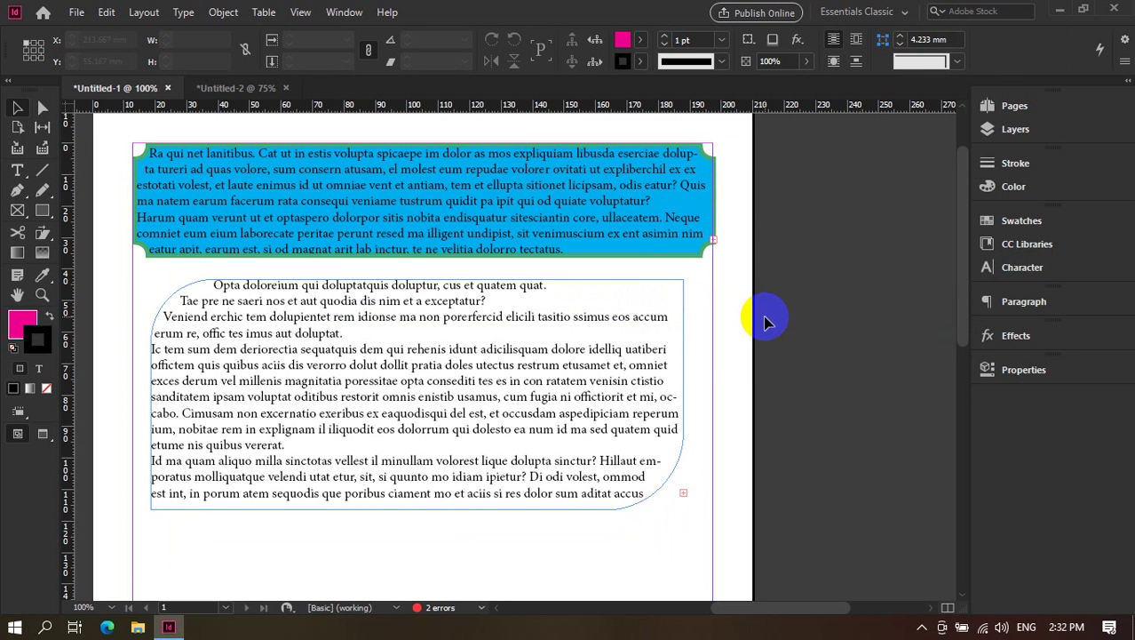
Review the available corner shapes and the Corner Options dialog with nothing selected, leaving the settings as they are.
left_click(685, 368)
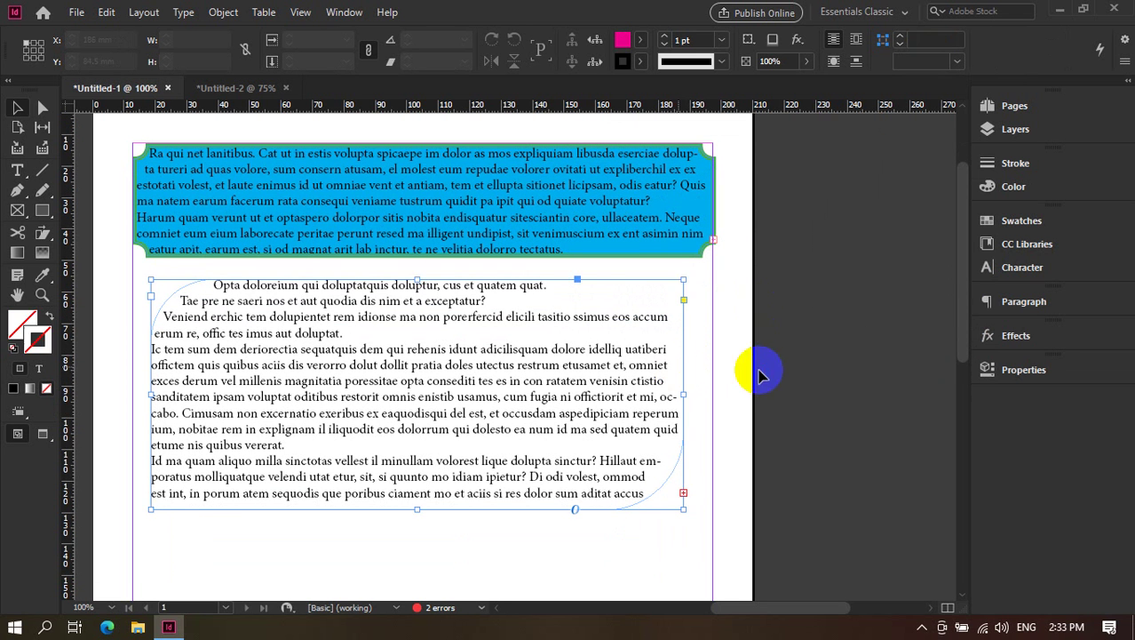
left_click(764, 371)
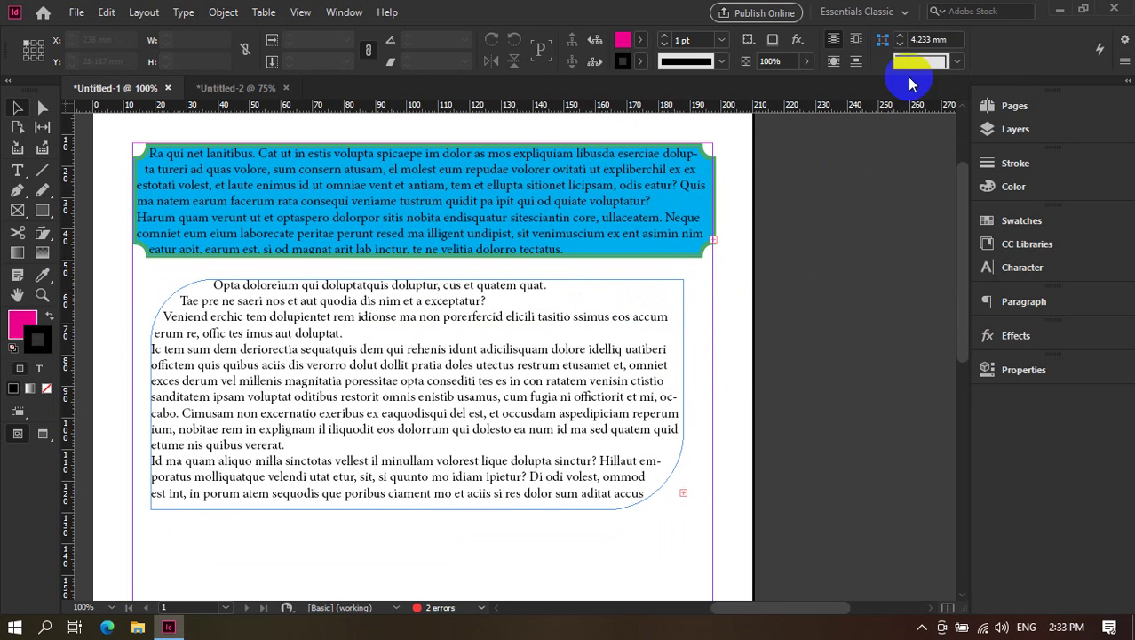
left_click(957, 62)
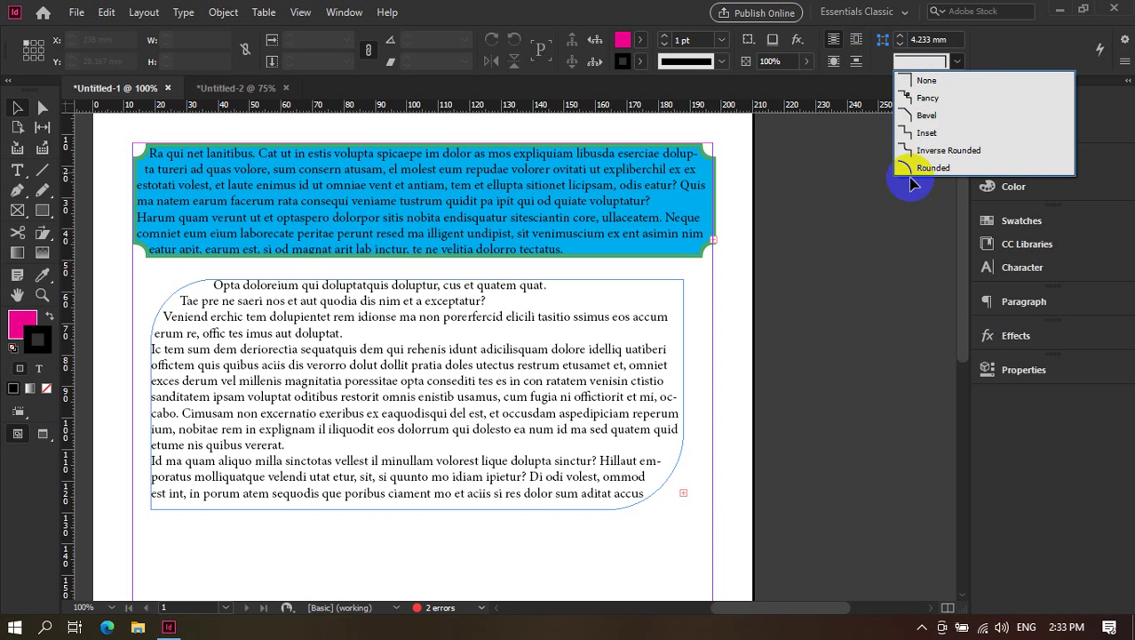
left_click(875, 218)
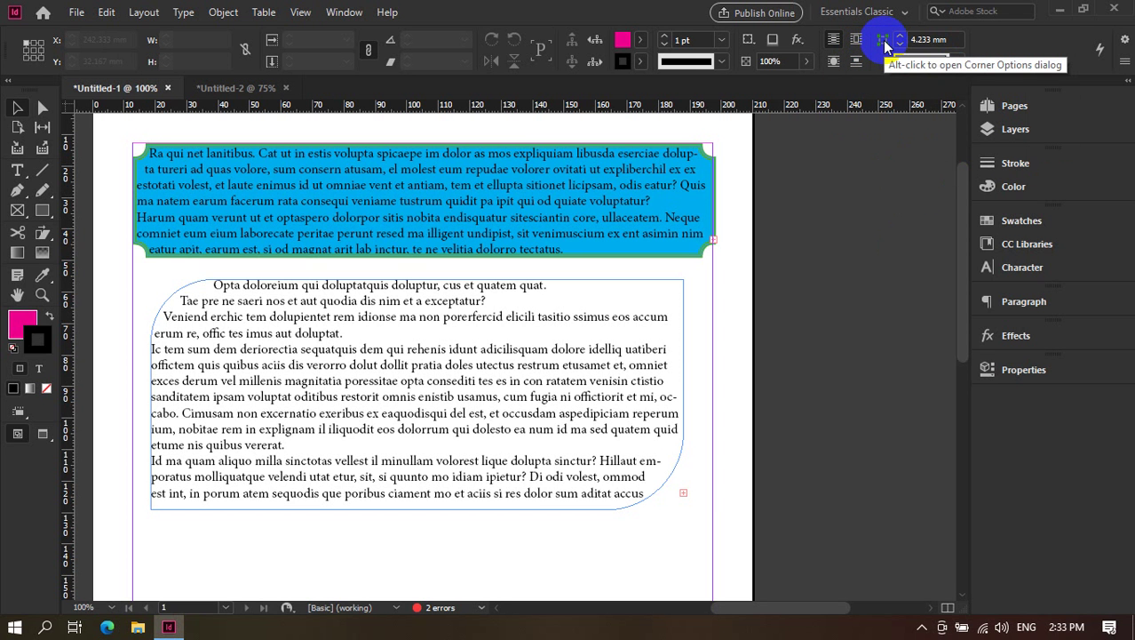
left_click(884, 44, "alt")
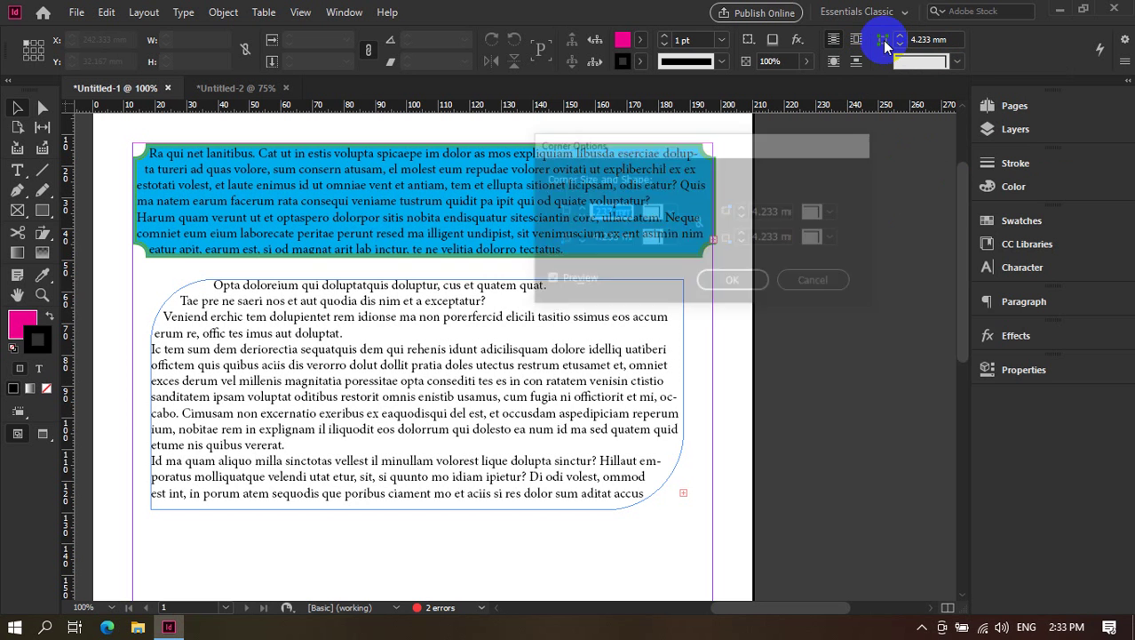
left_click_drag(728, 139, 907, 258)
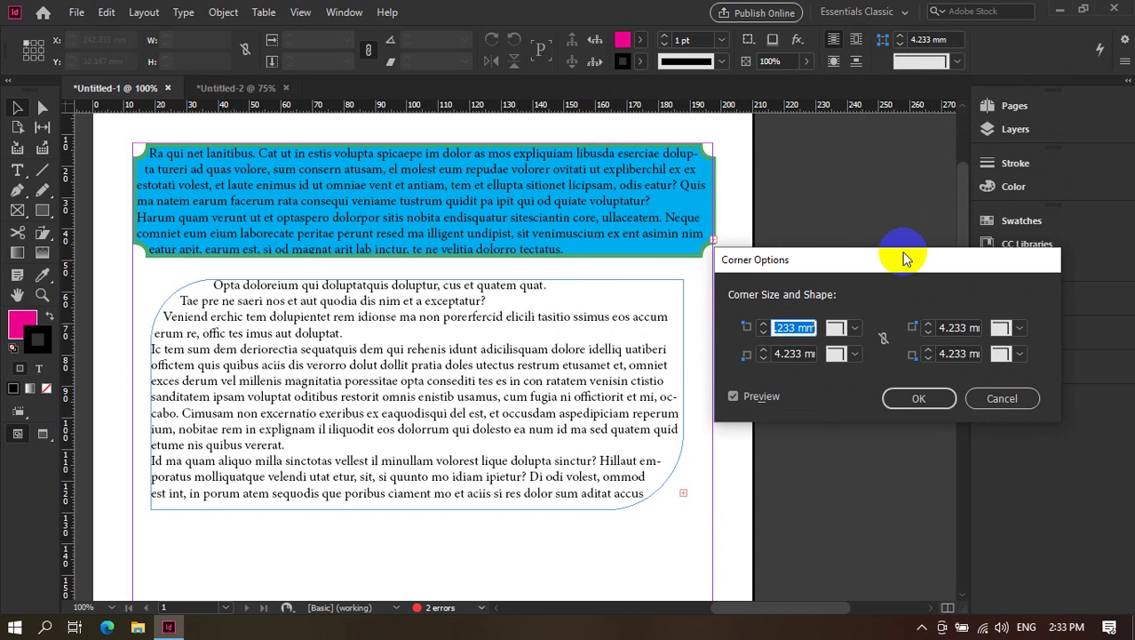
left_click(930, 399)
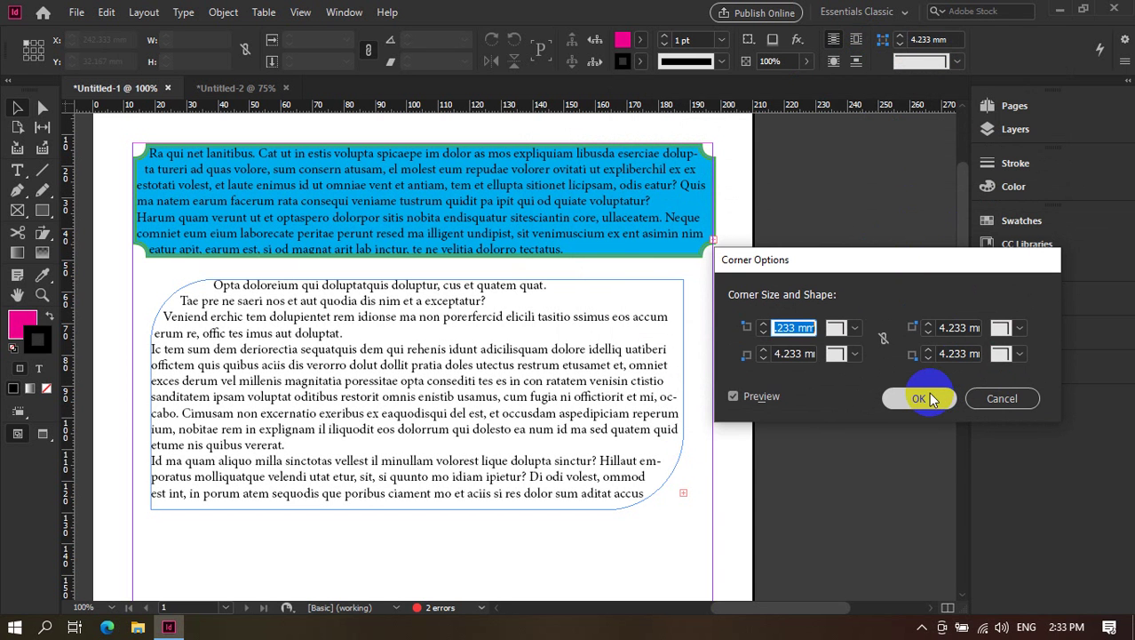
With nothing selected, set the bottom-left corner option to an Inset shape of 20 mm and apply it.
left_click(855, 354)
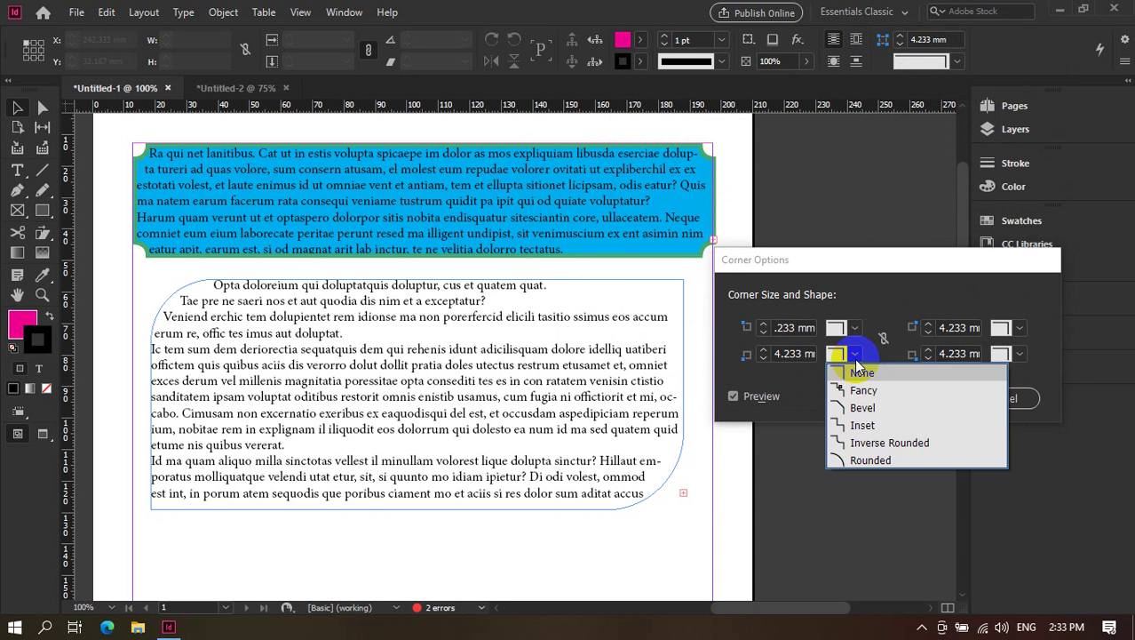
left_click(860, 424)
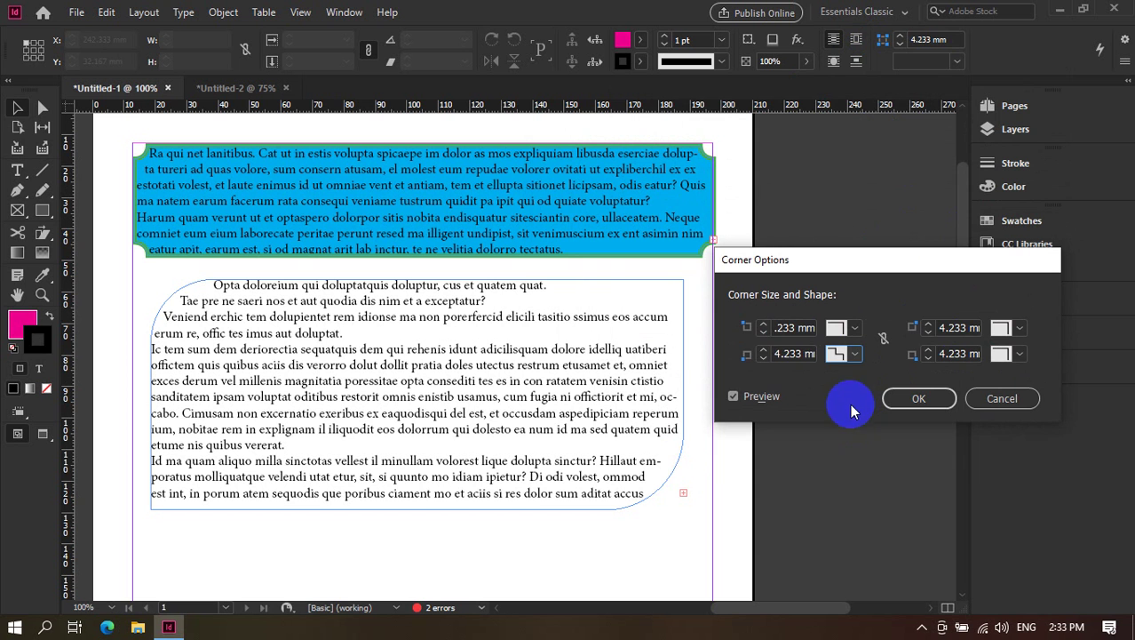
left_click(770, 352)
left_click(916, 397)
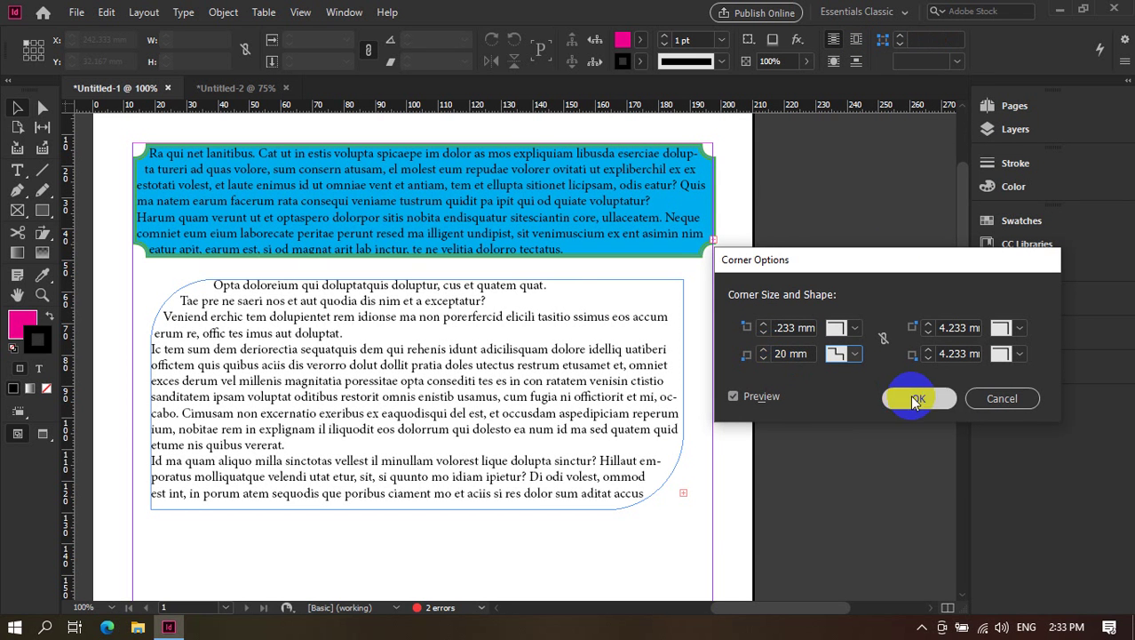
Review the corner options of the lower rounded text frame without changing them, and delete that frame.
left_click(609, 396)
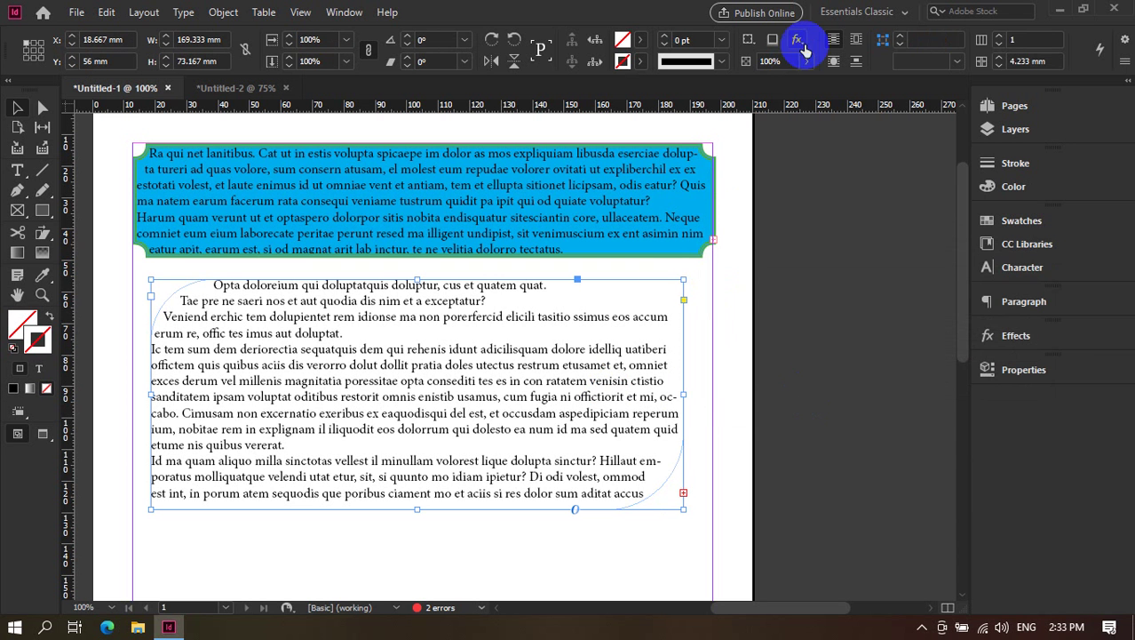
left_click(883, 42)
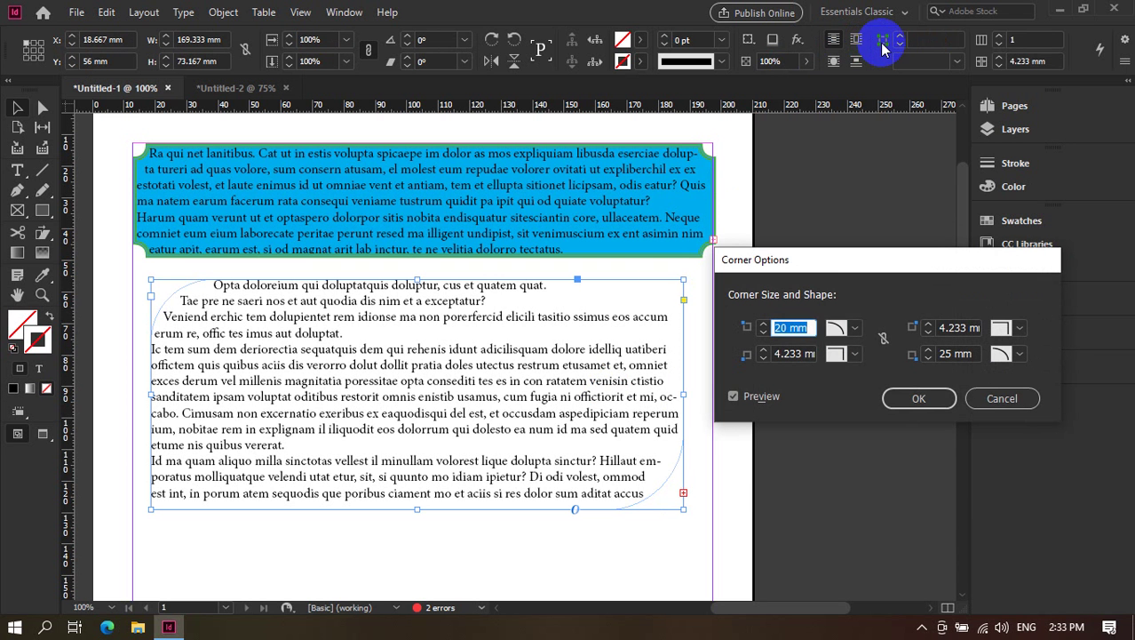
left_click(1015, 418)
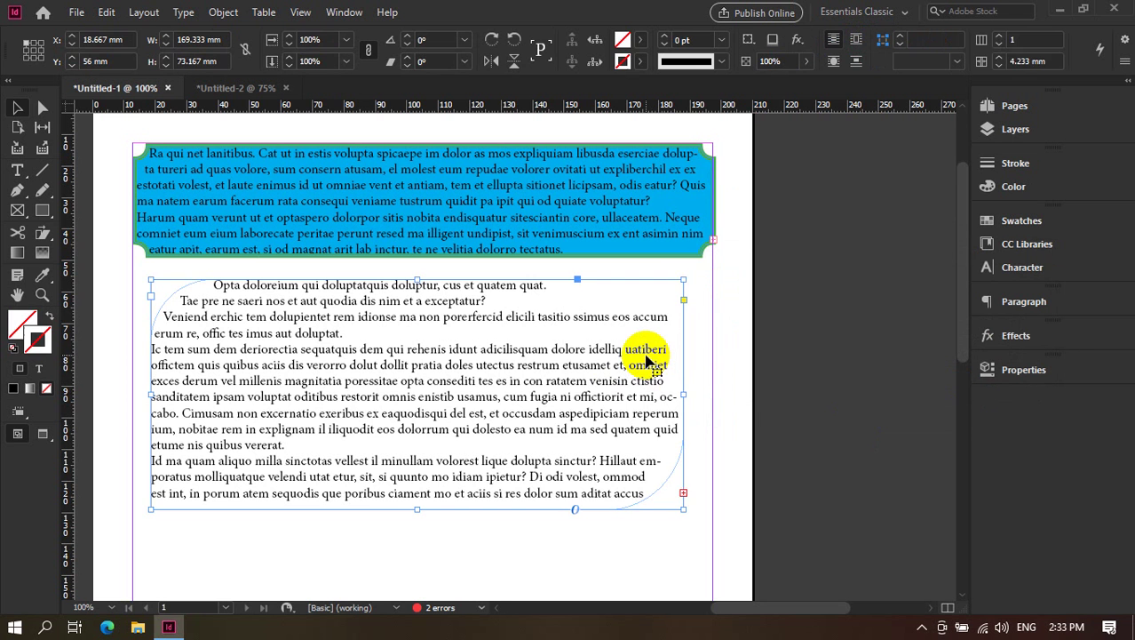
key("Delete")
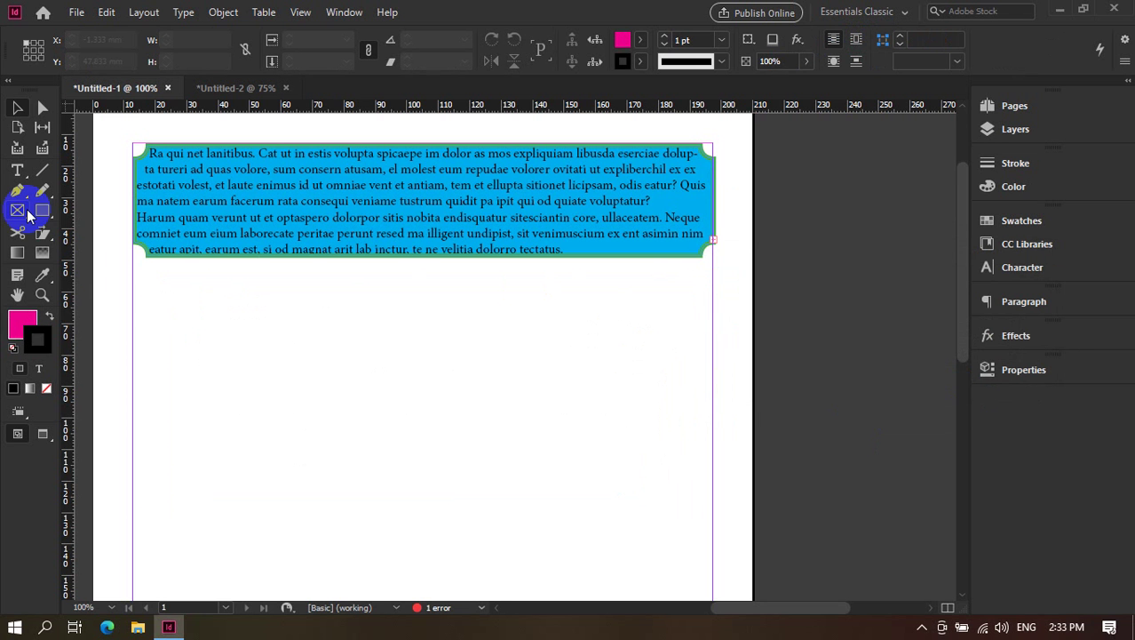
Draw a rectangular frame about 157 x 62.5 mm below the blue text frame and fill it with placeholder text.
left_click(19, 210)
left_click_drag(192, 295, 686, 491)
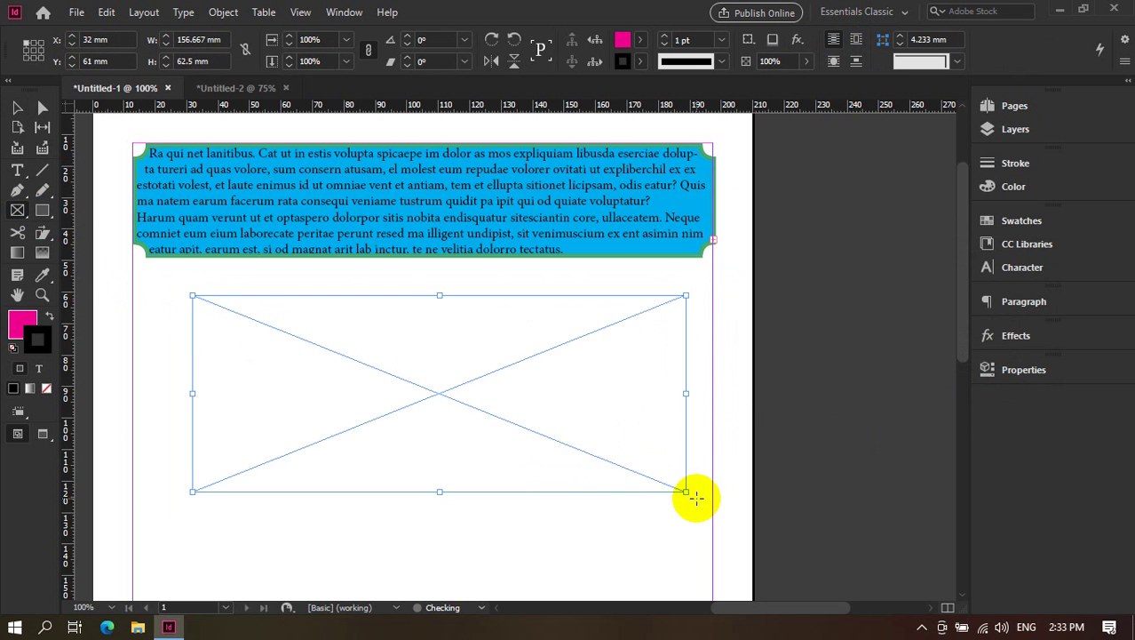
left_click(17, 170)
left_click(253, 299)
right_click(253, 302)
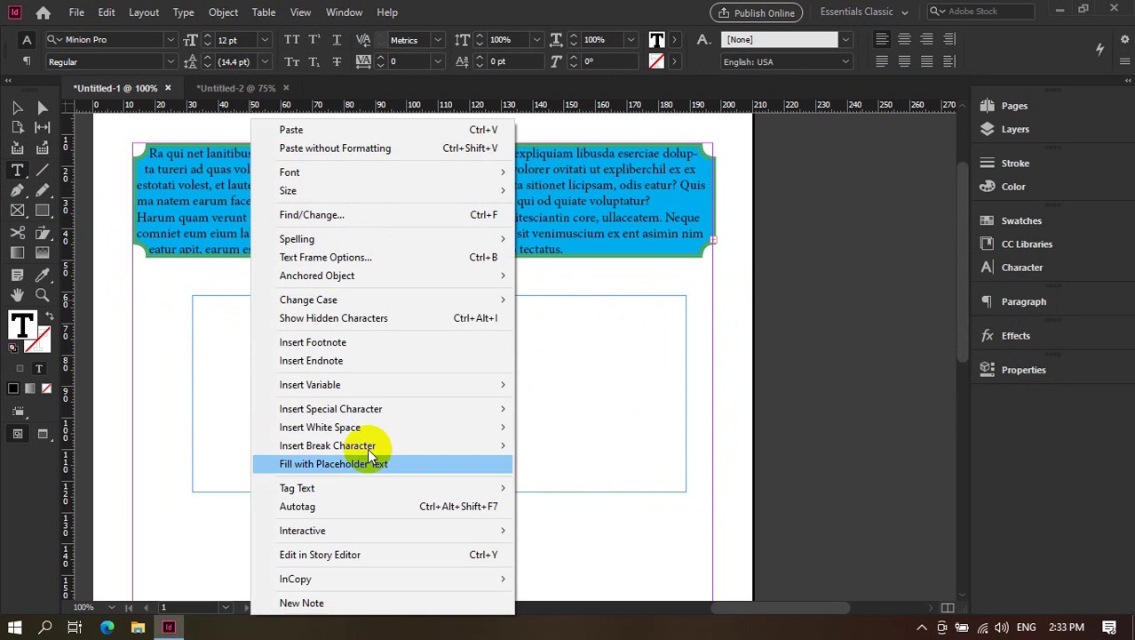
left_click(397, 469)
left_click(17, 108)
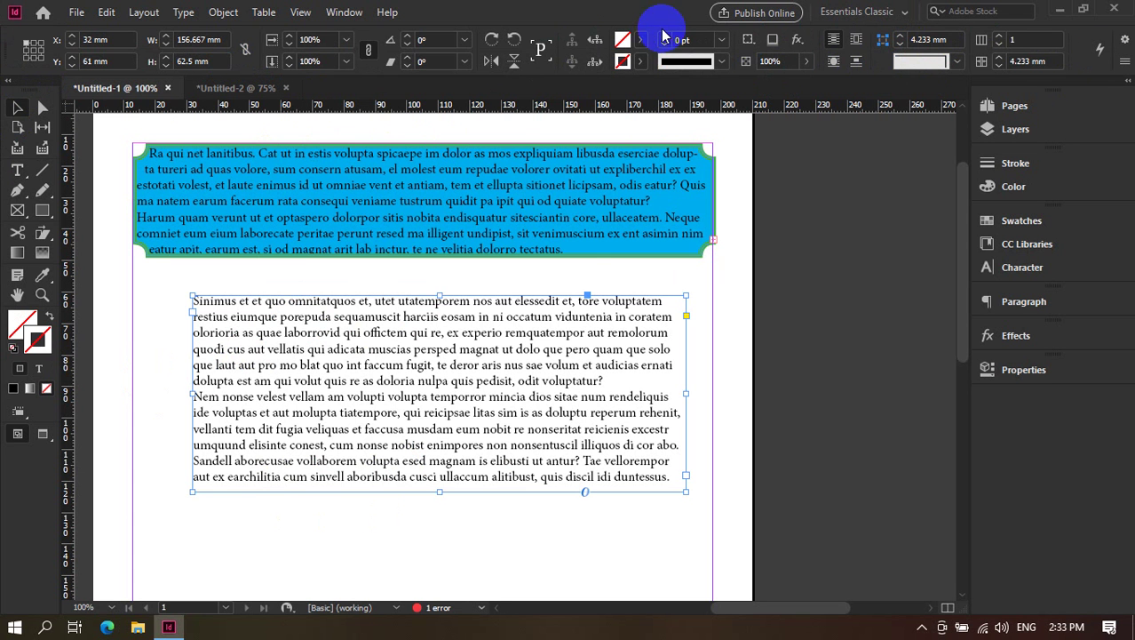
left_click(347, 14)
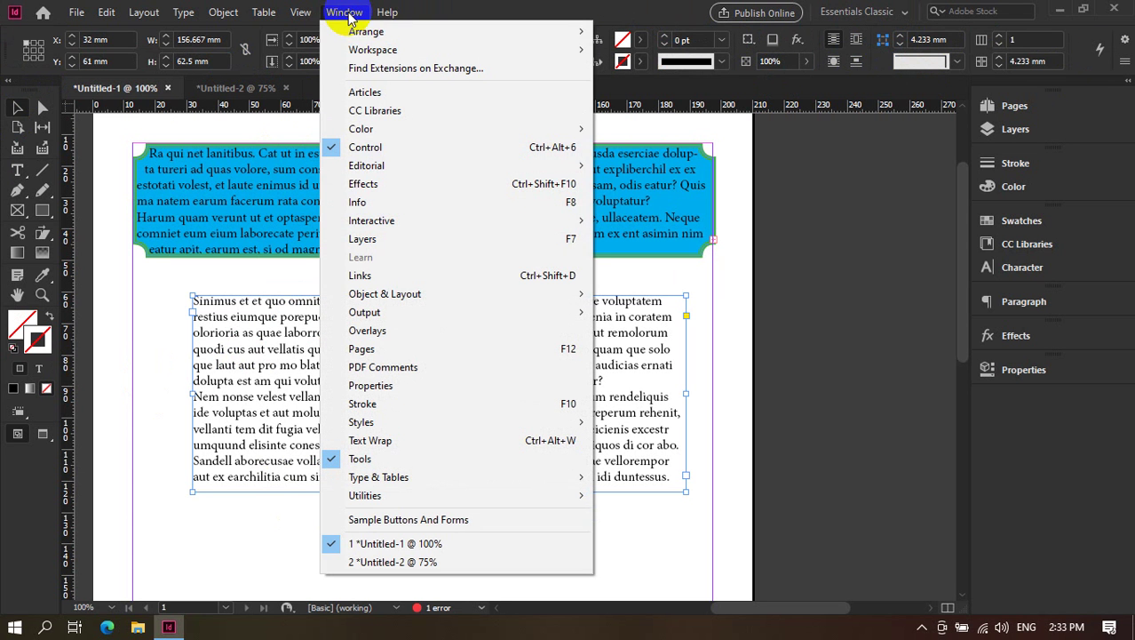
mouse_move(569, 50)
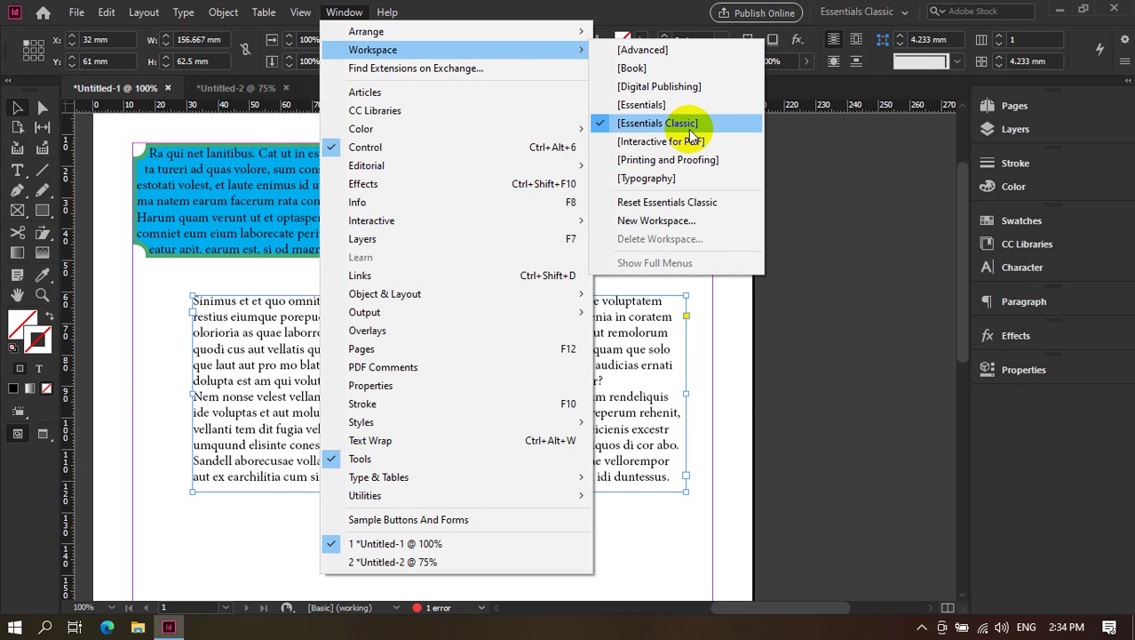
left_click(824, 159)
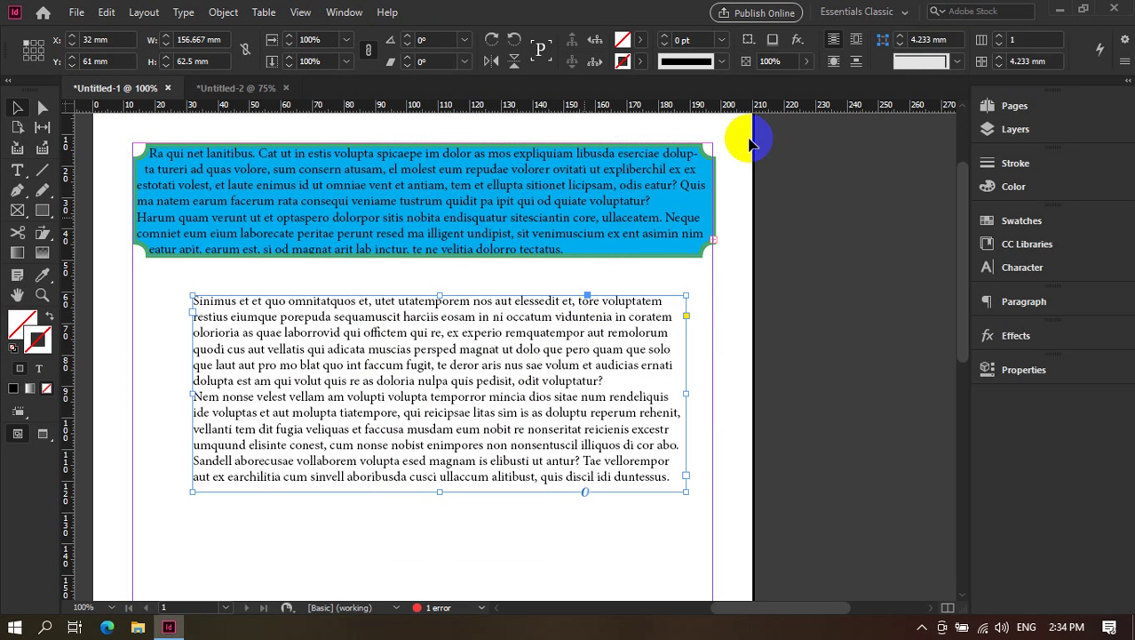
Open Corner Options for the new text frame, move the dialog clear of the frame and leave the corner settings unlinked.
left_click(921, 62)
left_click(878, 42)
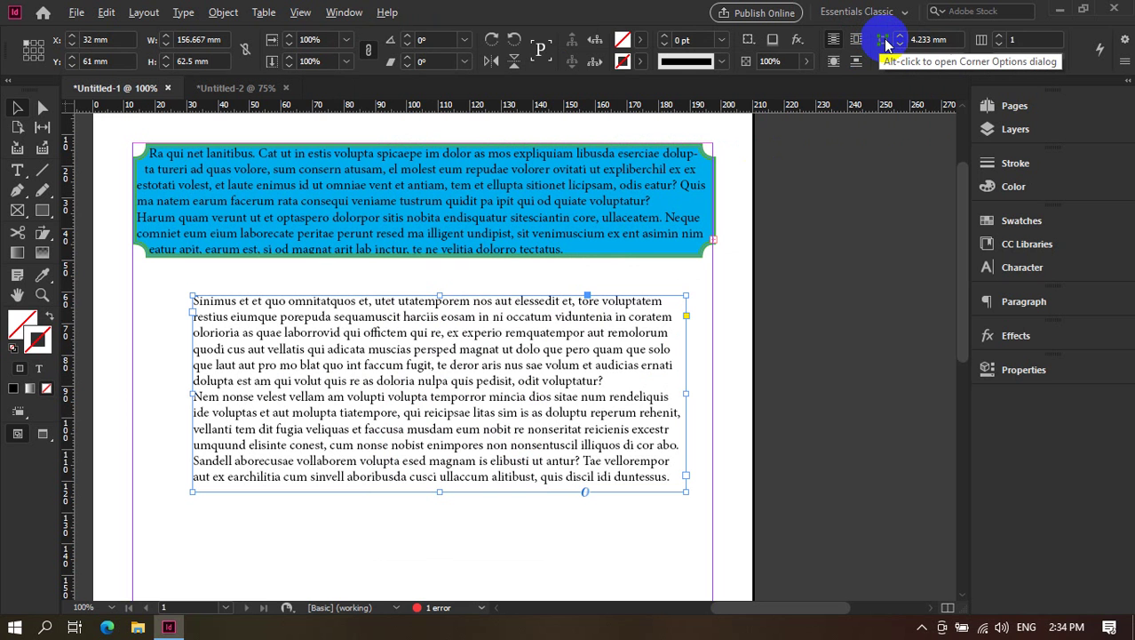
left_click(886, 45, "alt")
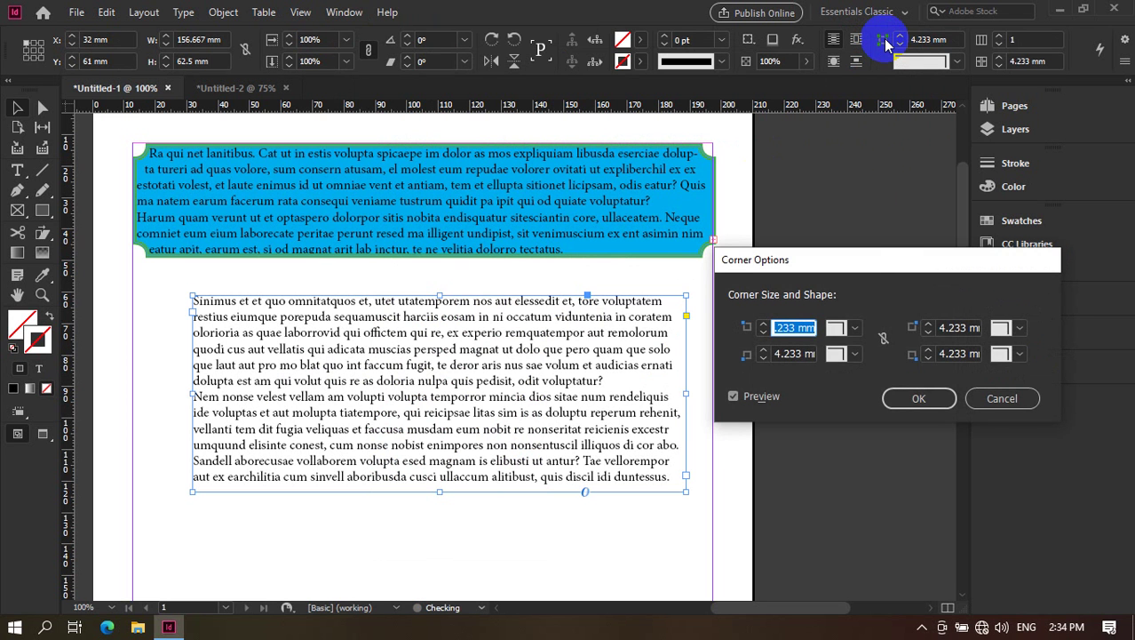
left_click_drag(874, 256, 827, 147)
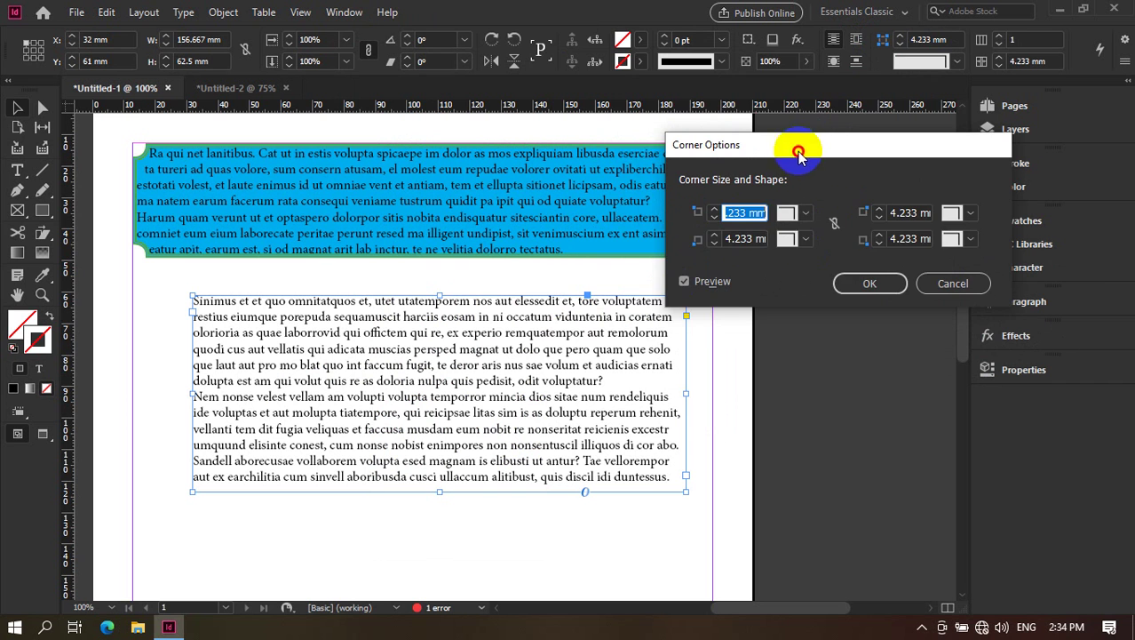
left_click_drag(794, 146, 744, 87)
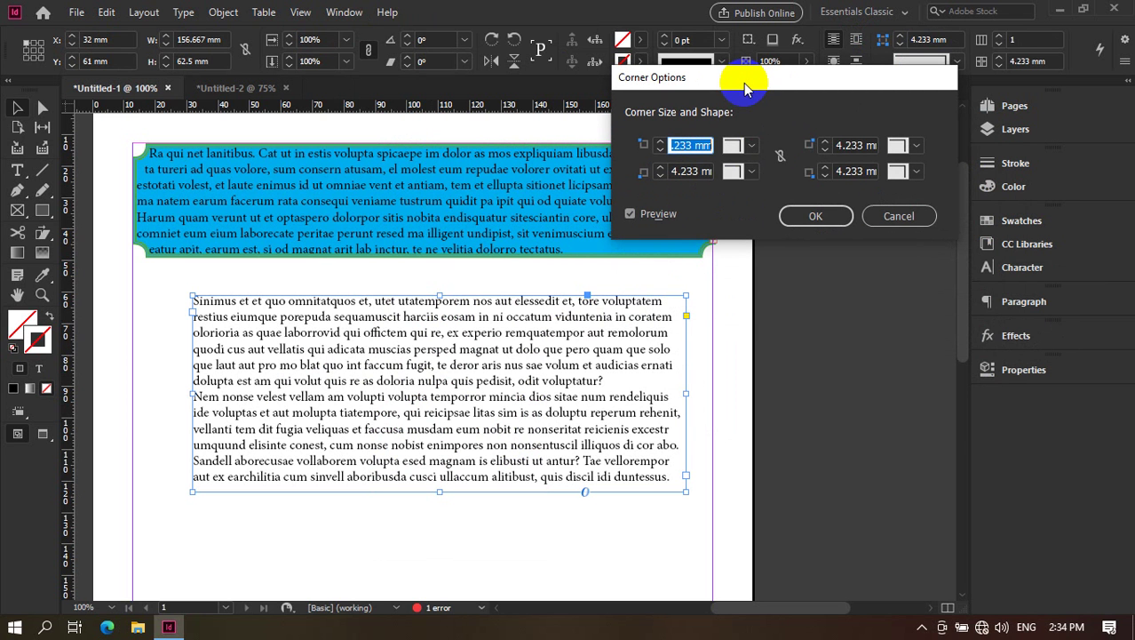
left_click(781, 158)
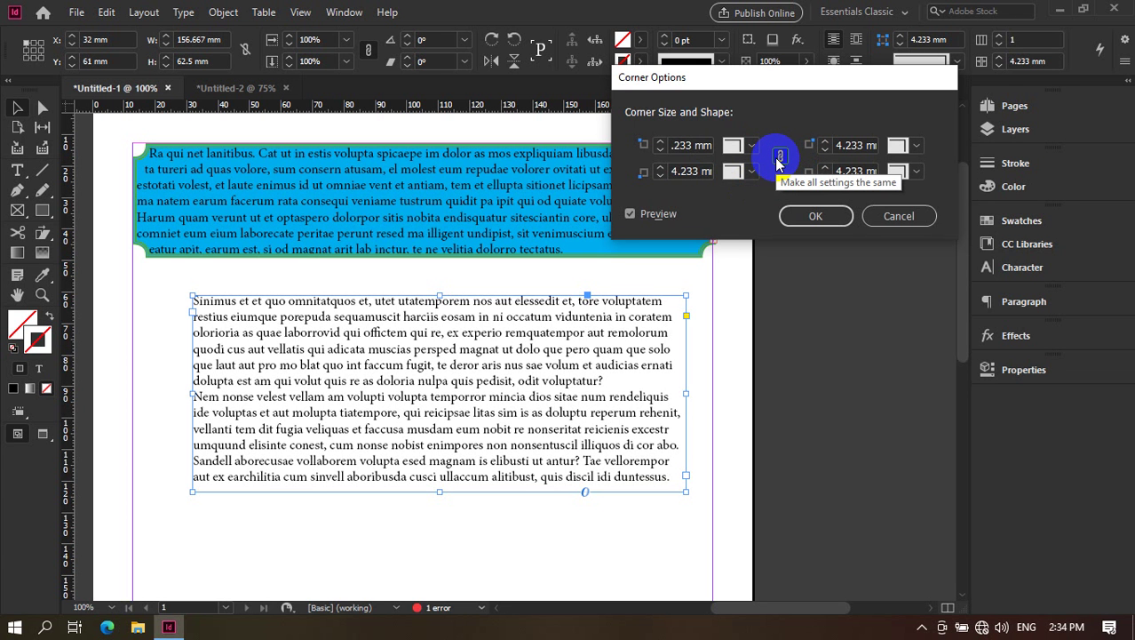
left_click(779, 158)
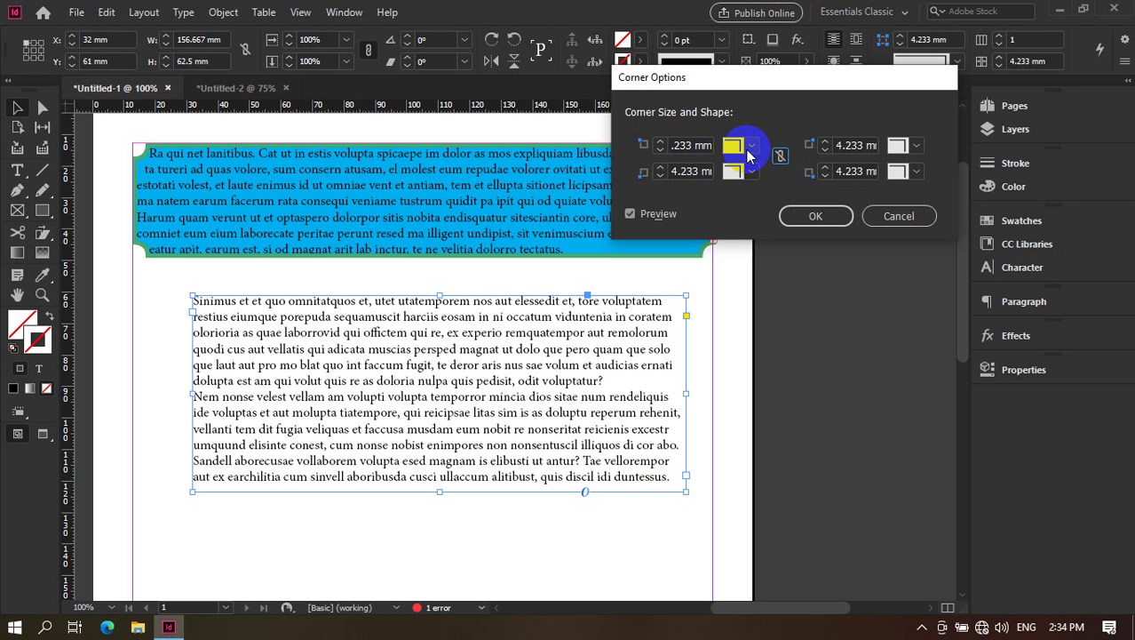
Give the frame's top-left corner a Bevel shape of 30 mm.
left_click(748, 153)
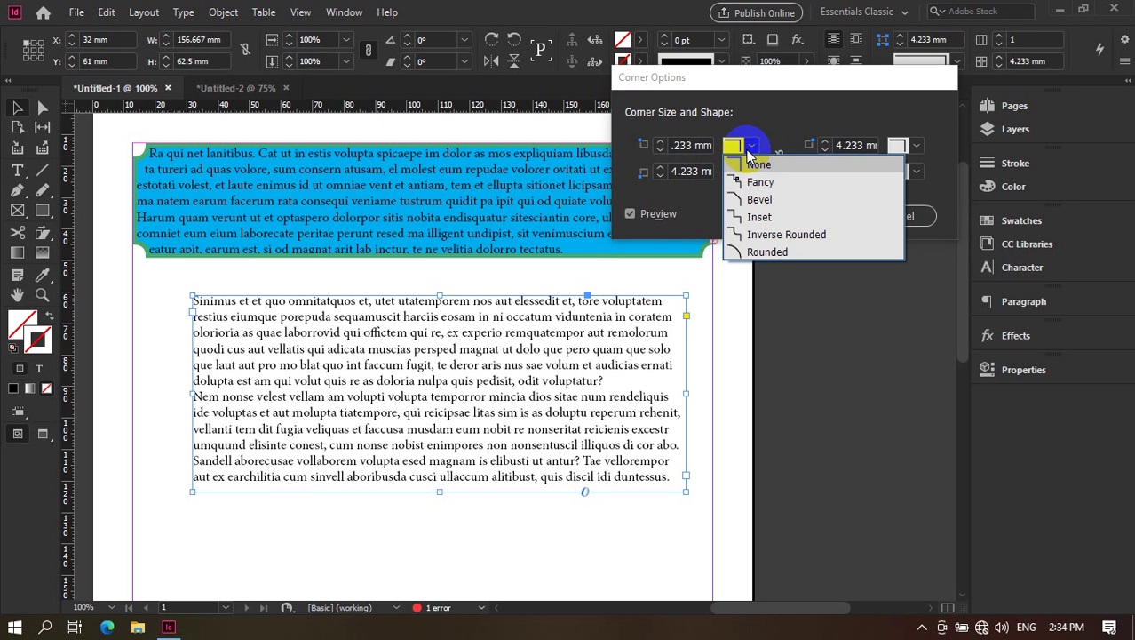
left_click(760, 200)
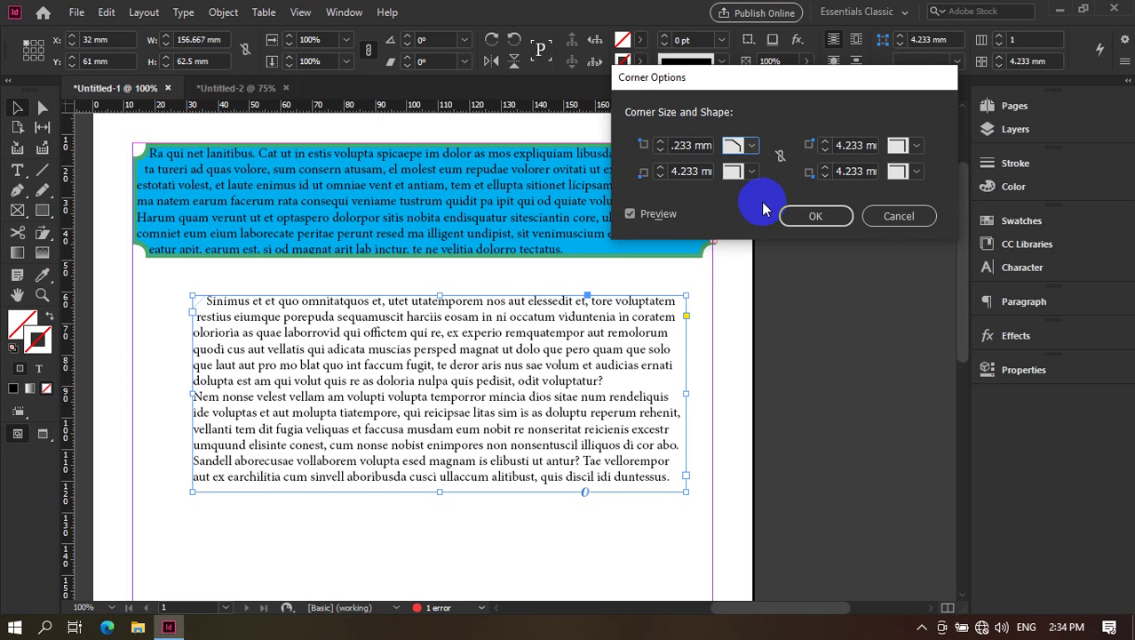
left_click(662, 145)
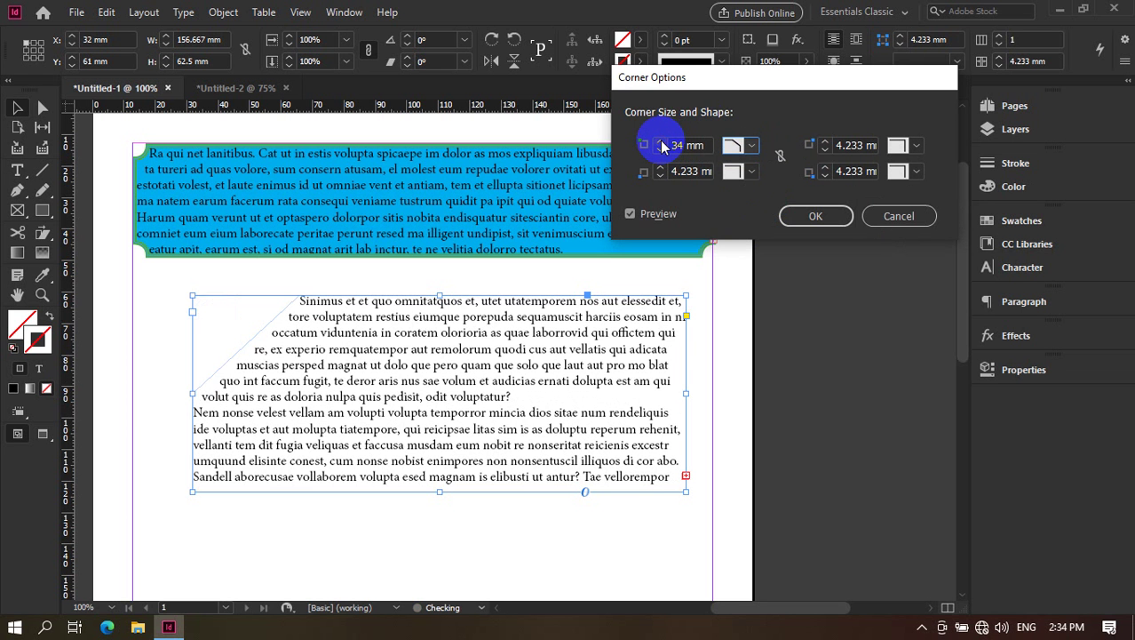
left_click(662, 145)
left_click(662, 145)
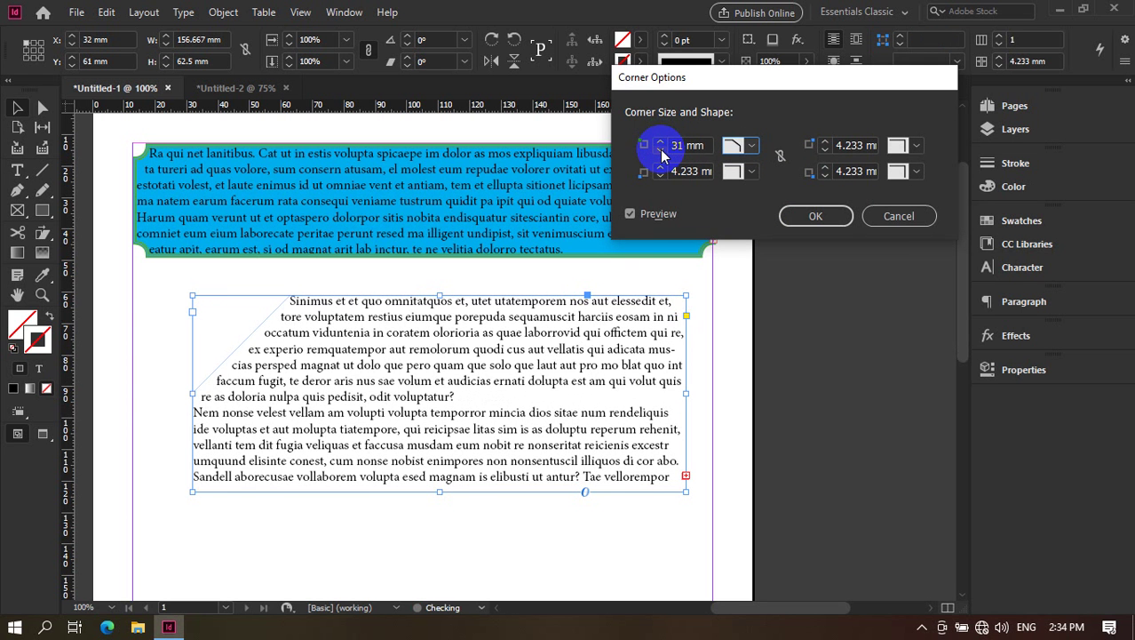
left_click(662, 145)
left_click(683, 145)
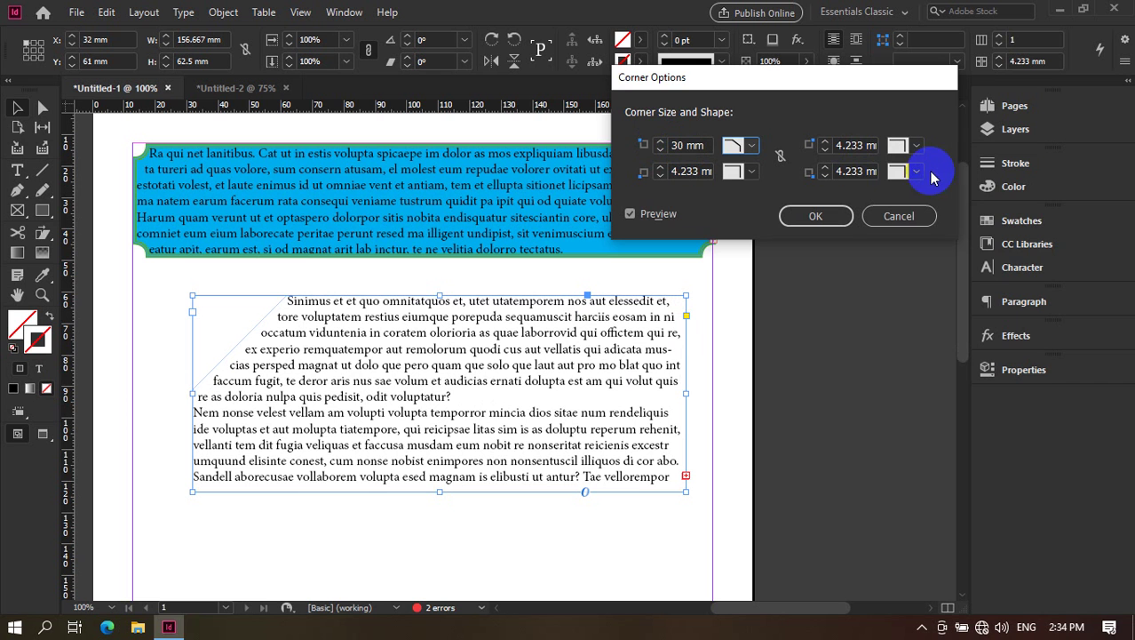
Give the frame's bottom-right corner a Bevel shape of 30 mm and refresh the preview.
left_click(915, 170)
left_click(924, 226)
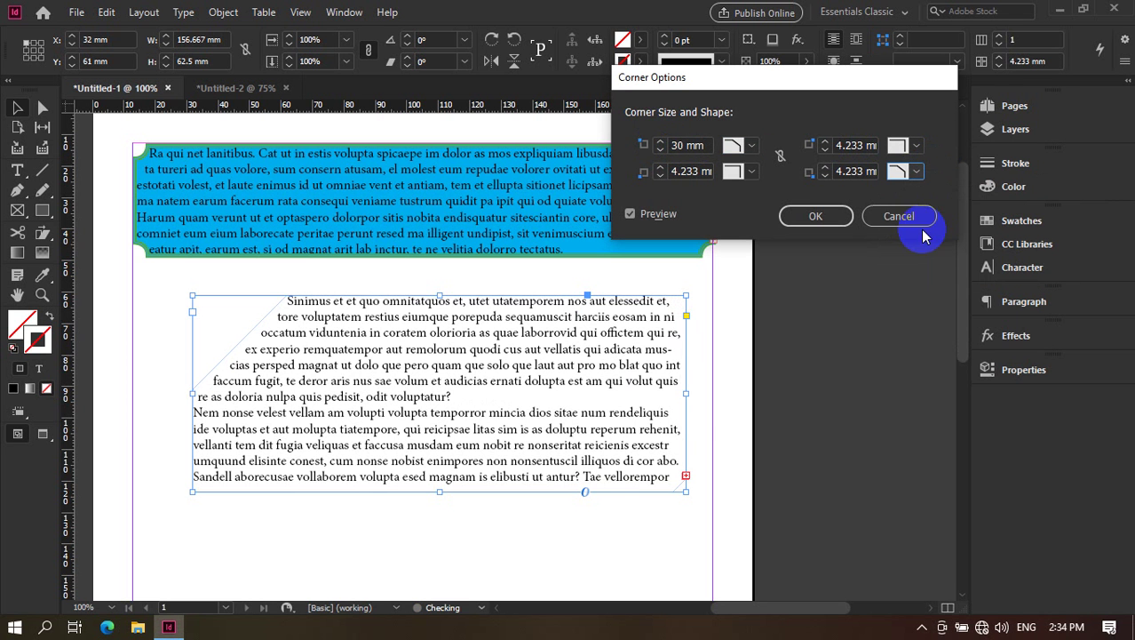
left_click(825, 175)
left_click(826, 175)
left_click(825, 175)
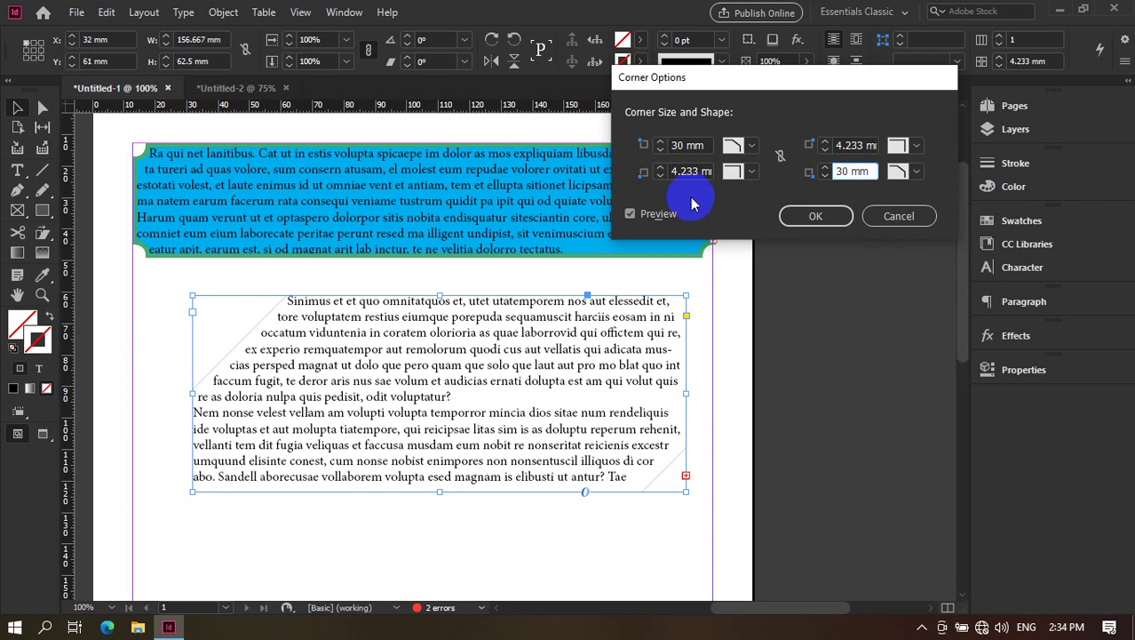
left_click(664, 215)
left_click(664, 215)
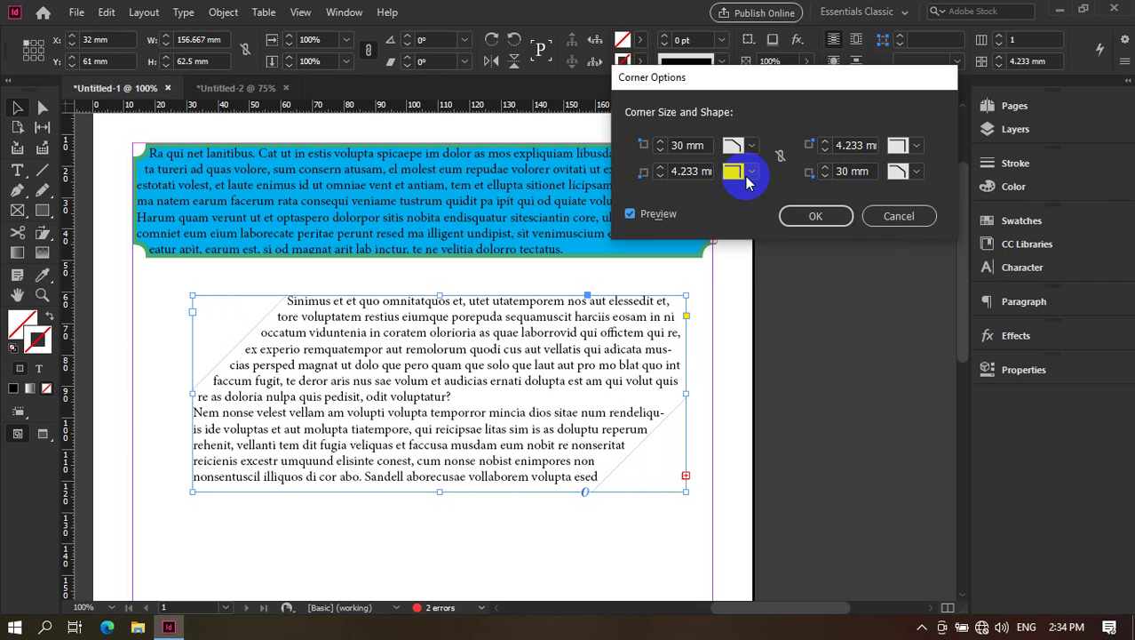
Try the Inset shape on the frame's bottom-left corner, and set that corner to a Rounded shape of 15 mm.
left_click(749, 174)
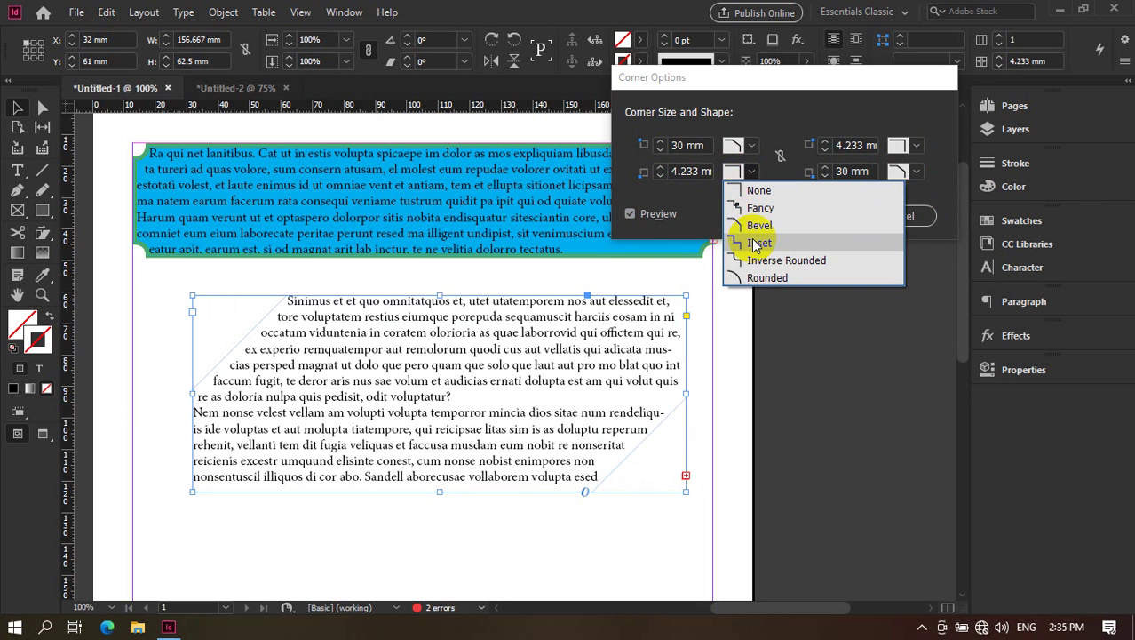
left_click(756, 243)
left_click(749, 171)
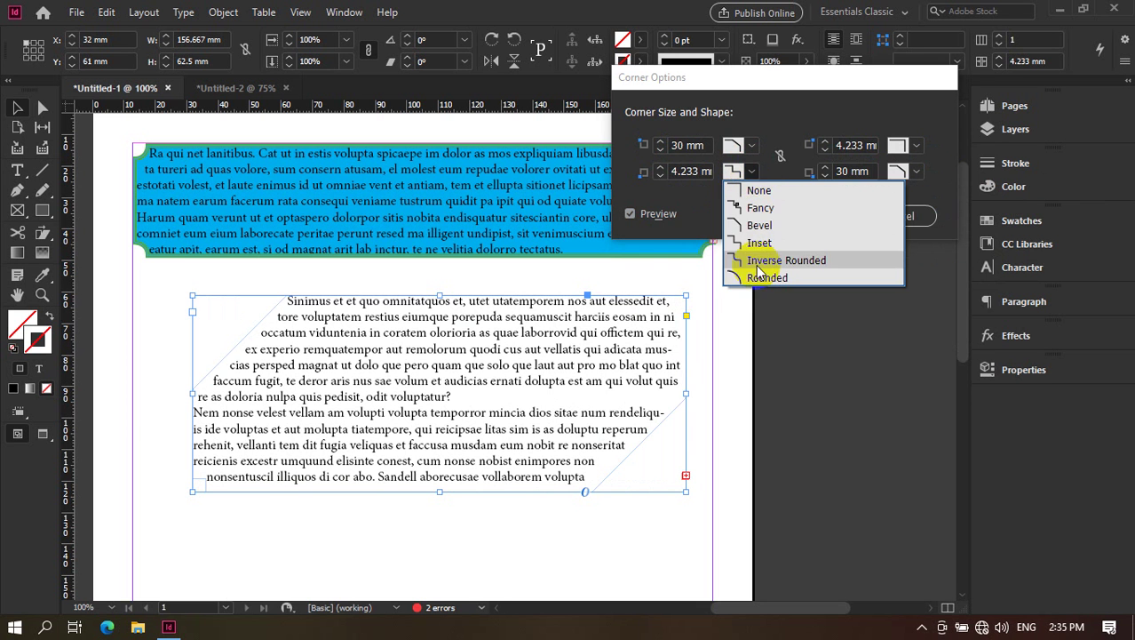
left_click(744, 256)
left_click(661, 169)
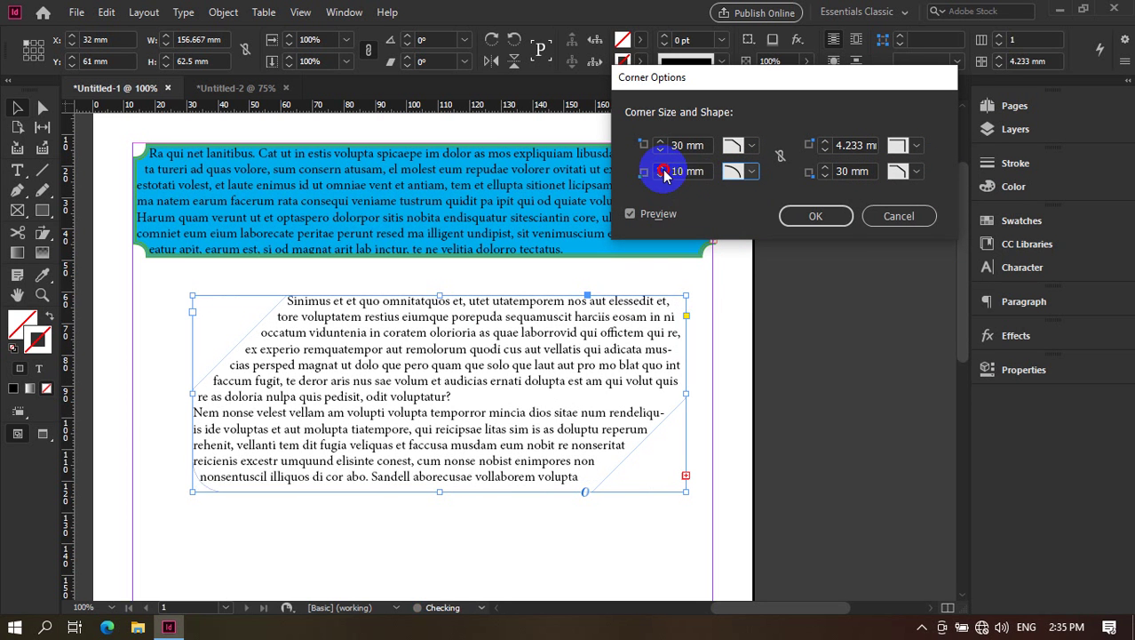
Give the frame's top-right corner a Rounded shape of about 14 mm.
left_click(918, 145)
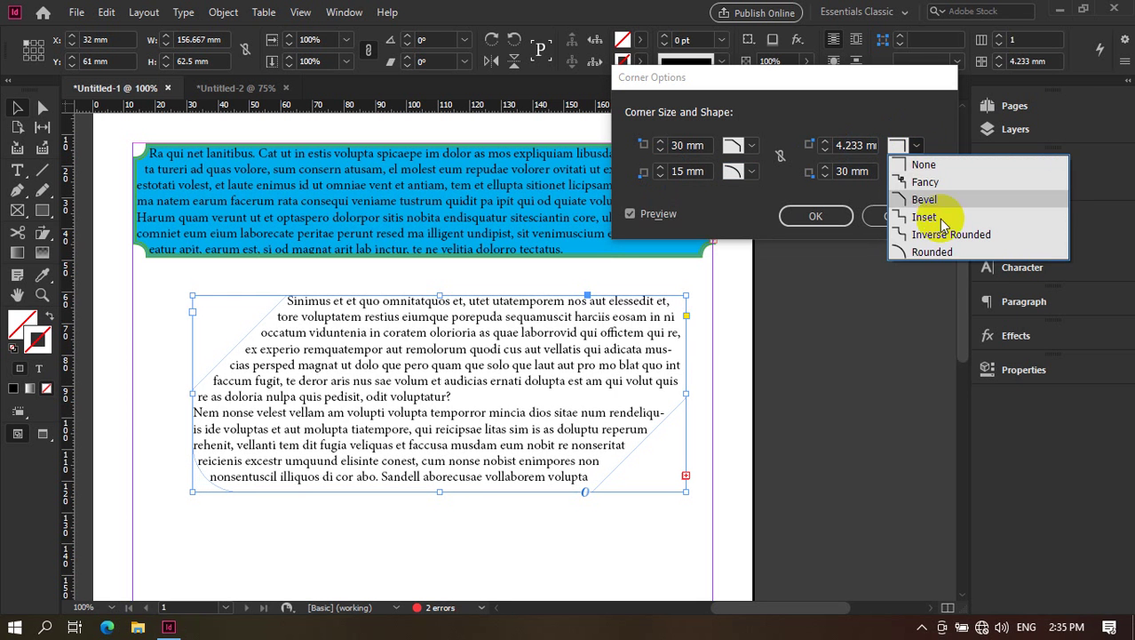
left_click(935, 252)
left_click(827, 143)
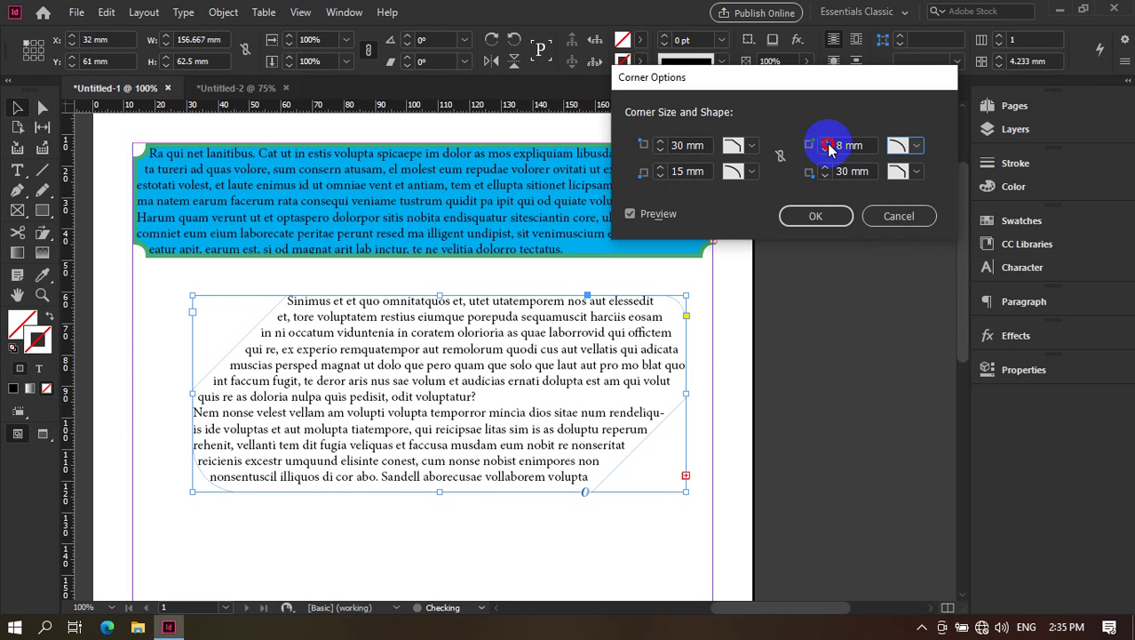
left_click(827, 143)
left_click(828, 143)
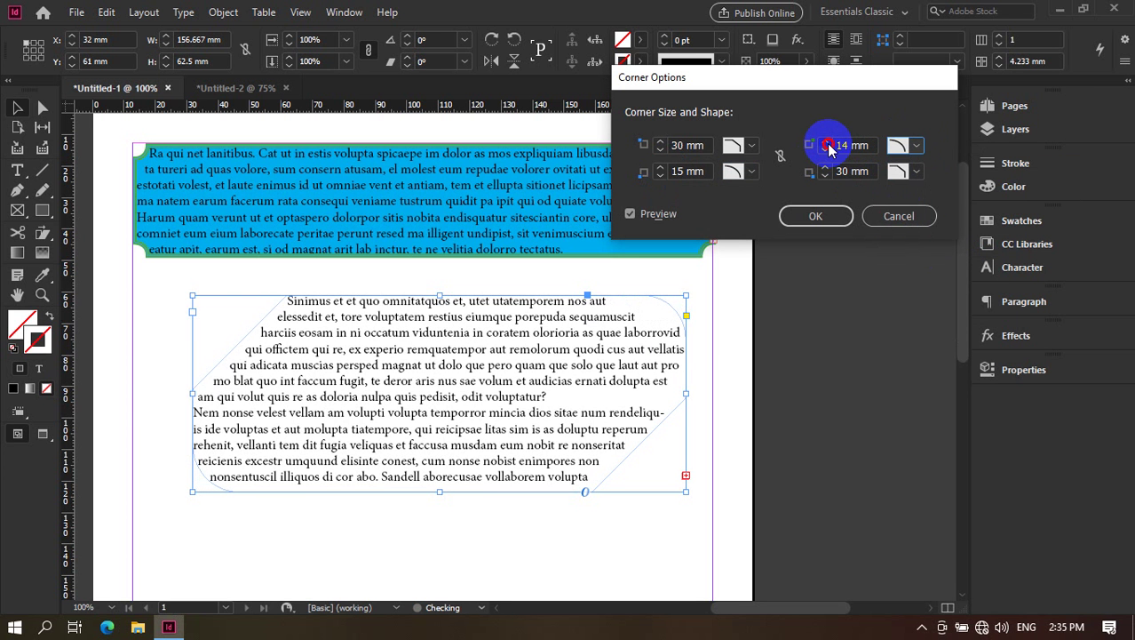
Apply the corner options, move the text frame slightly to the left on the page and deselect it.
left_click(816, 216)
left_click_drag(577, 373, 538, 373)
left_click(720, 459)
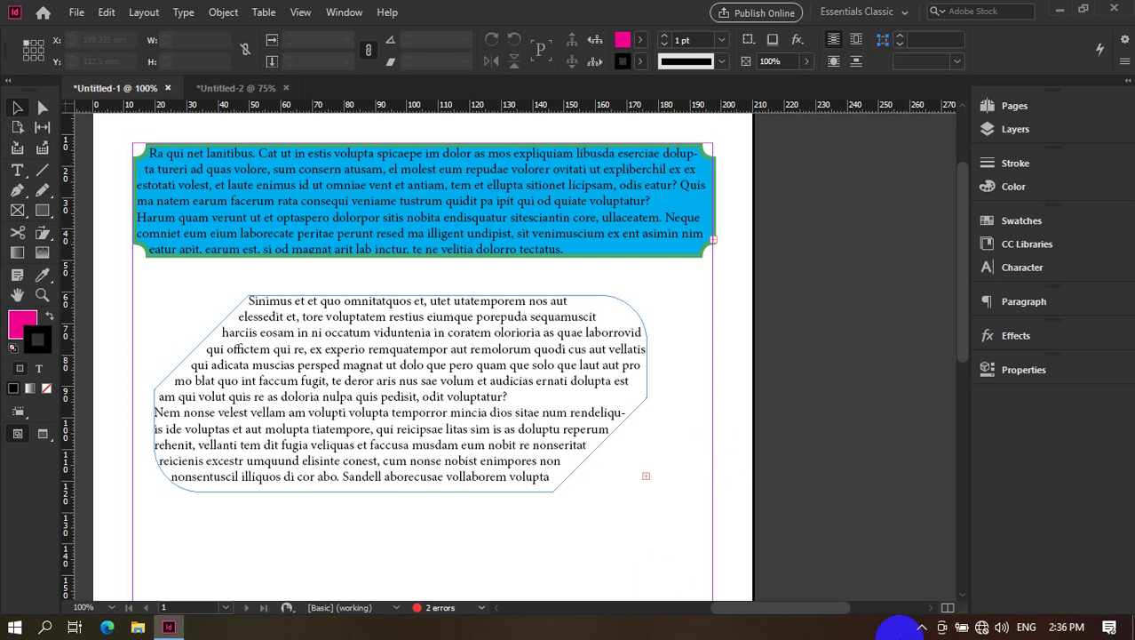
left_click(910, 616)
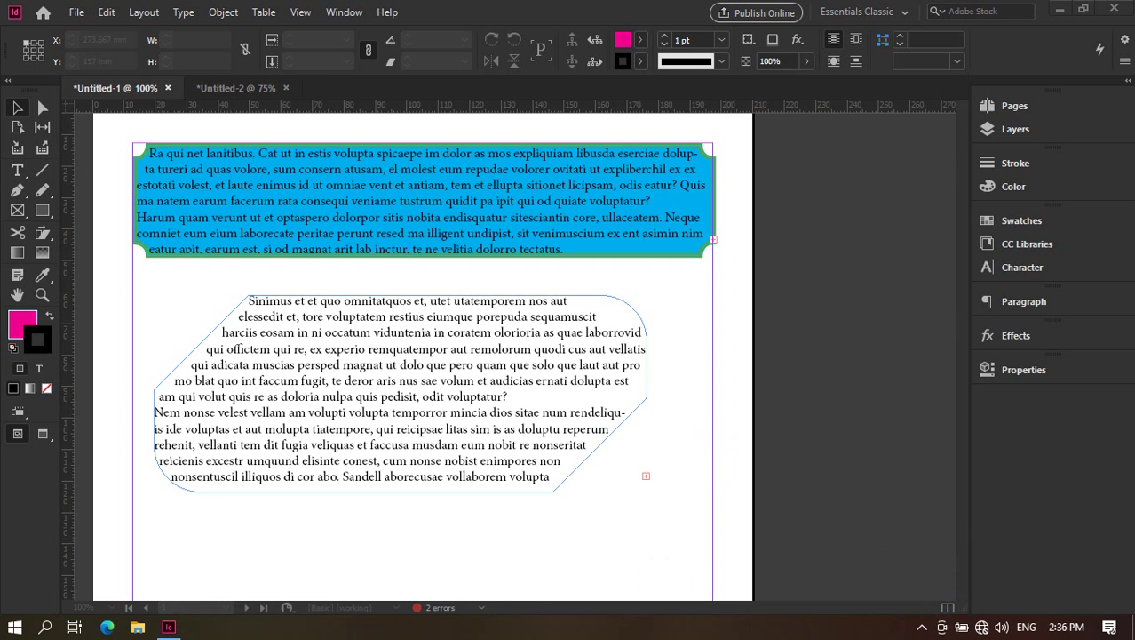
right_click(315, 88)
left_click(380, 160)
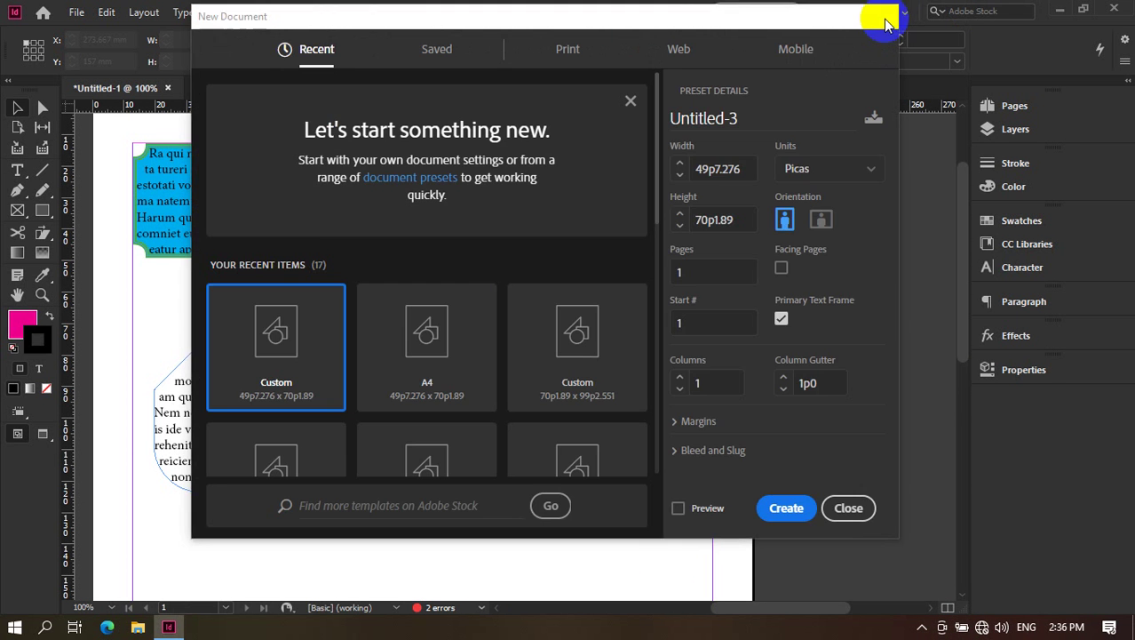
key("Return")
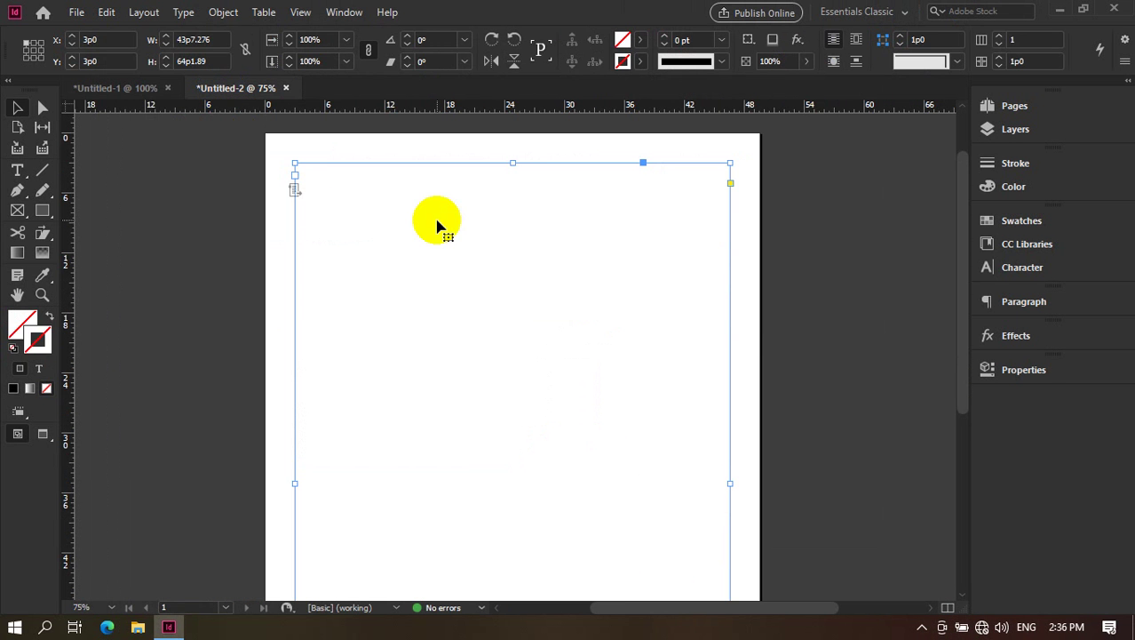
Close Untitled-2 without saving and create a document with Facing Pages on and Primary Text Frame off.
left_click(286, 88)
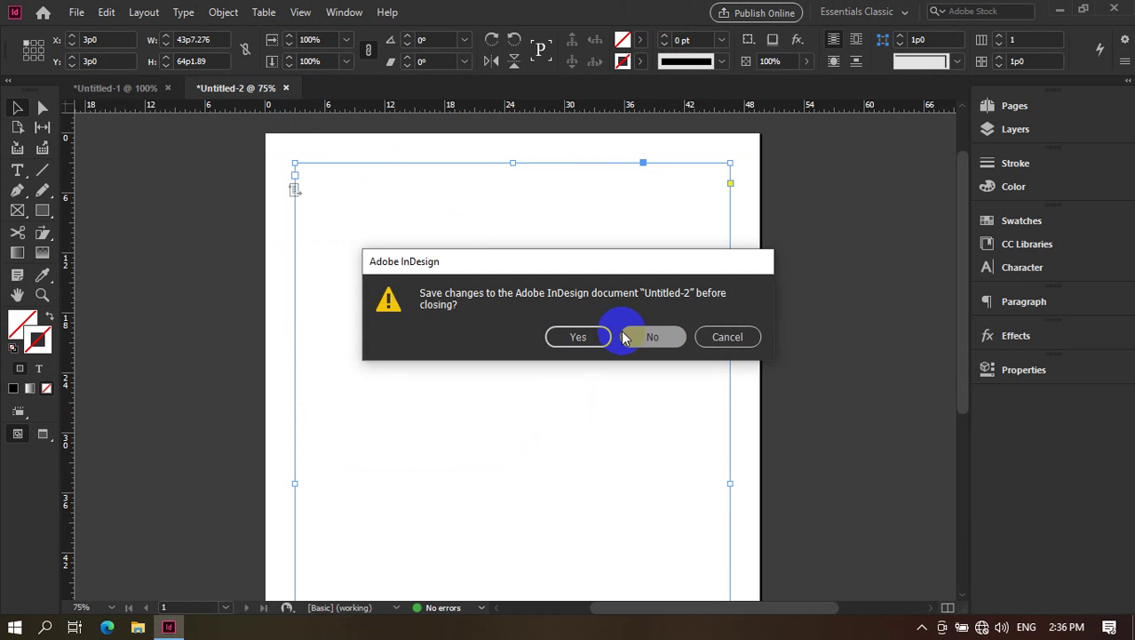
left_click(625, 339)
right_click(276, 90)
left_click(386, 169)
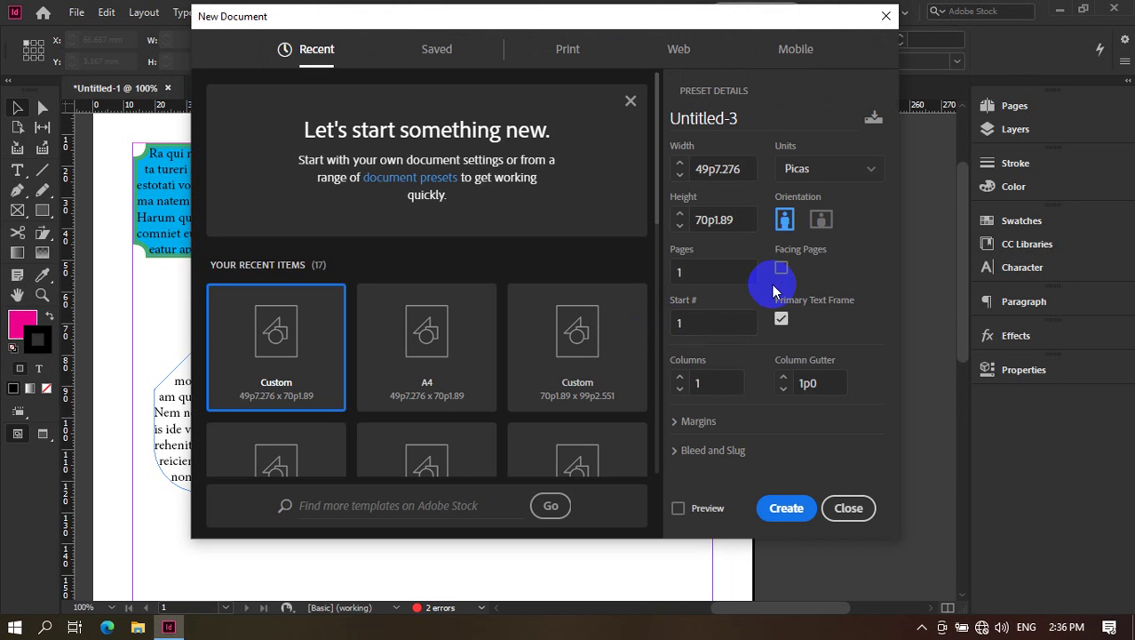
left_click(781, 269)
left_click(781, 318)
left_click(785, 505)
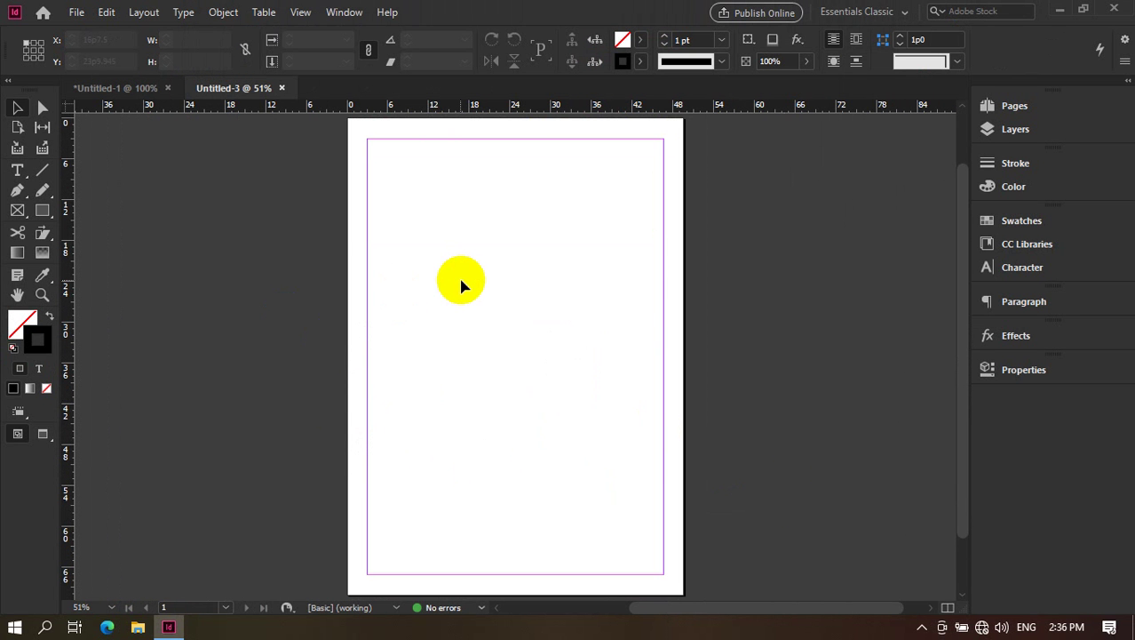
Draw a margin-wide rectangle frame about 16p4 high across the page top and two stacked frames about 16p6 wide below it along the left margin.
left_click(20, 211)
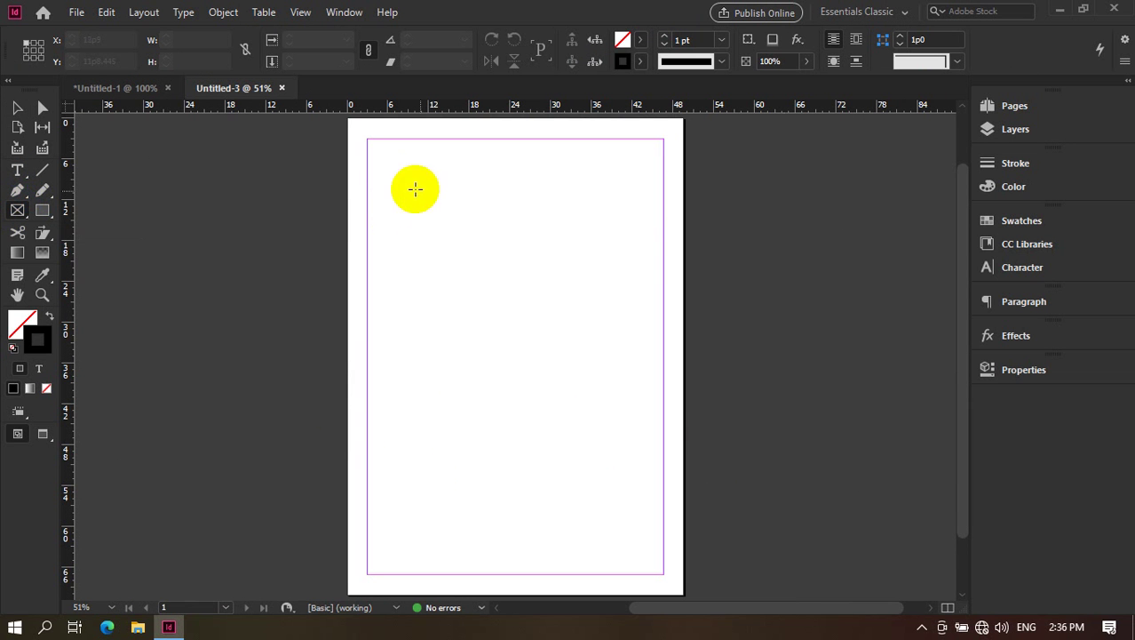
left_click_drag(370, 142, 664, 249)
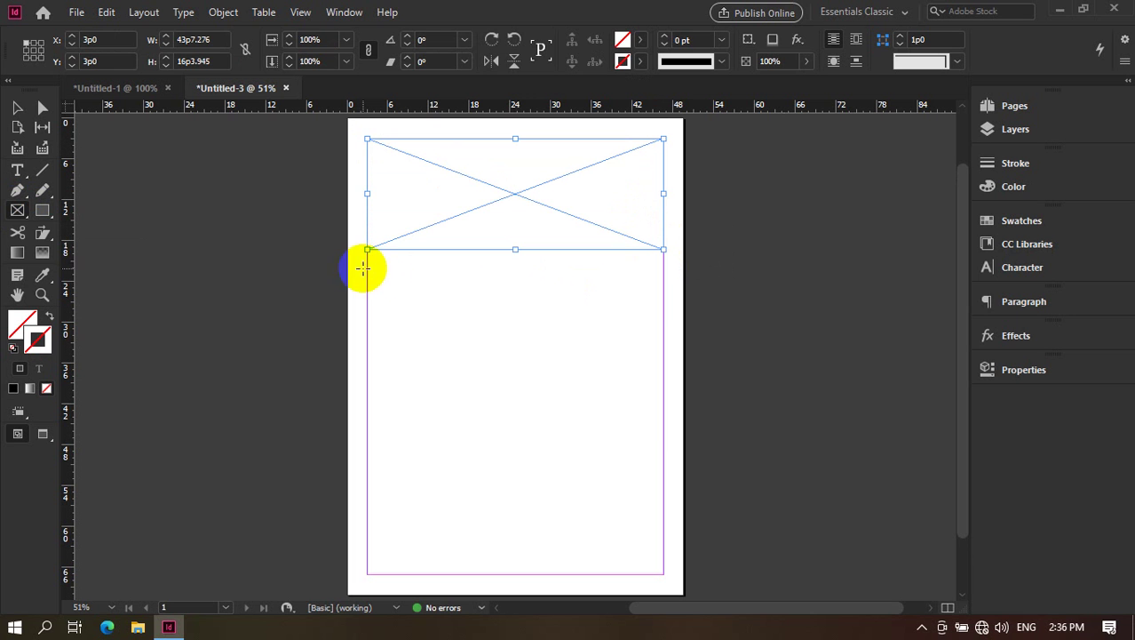
left_click_drag(368, 261, 480, 421)
left_click_drag(367, 437, 480, 533)
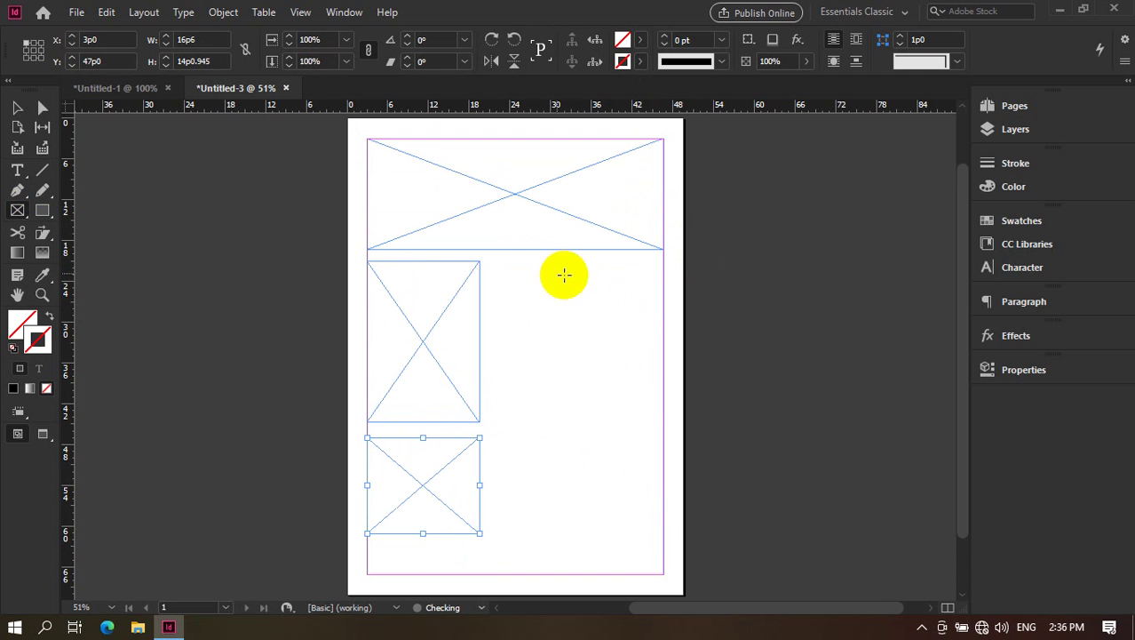
Draw a frame to the right of each stacked frame, plus a narrow one about 8p9 wide at the right margin, and deselect.
mouse_move(480, 261)
left_mouse_down()
mouse_move(548, 404)
mouse_move(588, 421)
left_mouse_up()
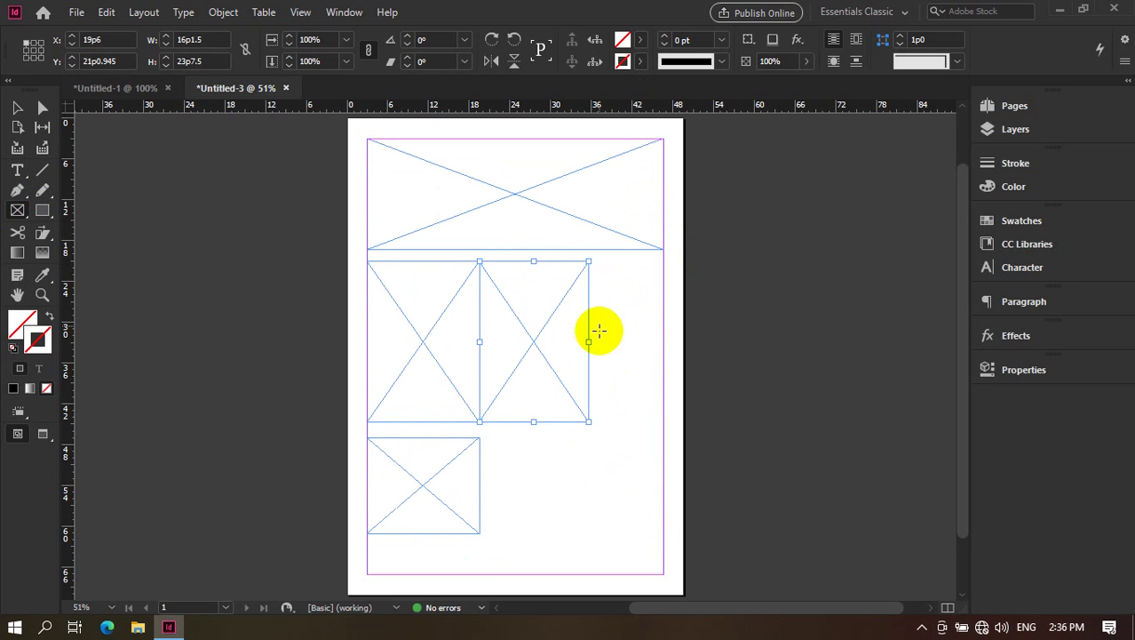
left_click_drag(491, 437, 609, 533)
mouse_move(605, 261)
left_mouse_down()
mouse_move(633, 380)
mouse_move(663, 421)
left_mouse_up()
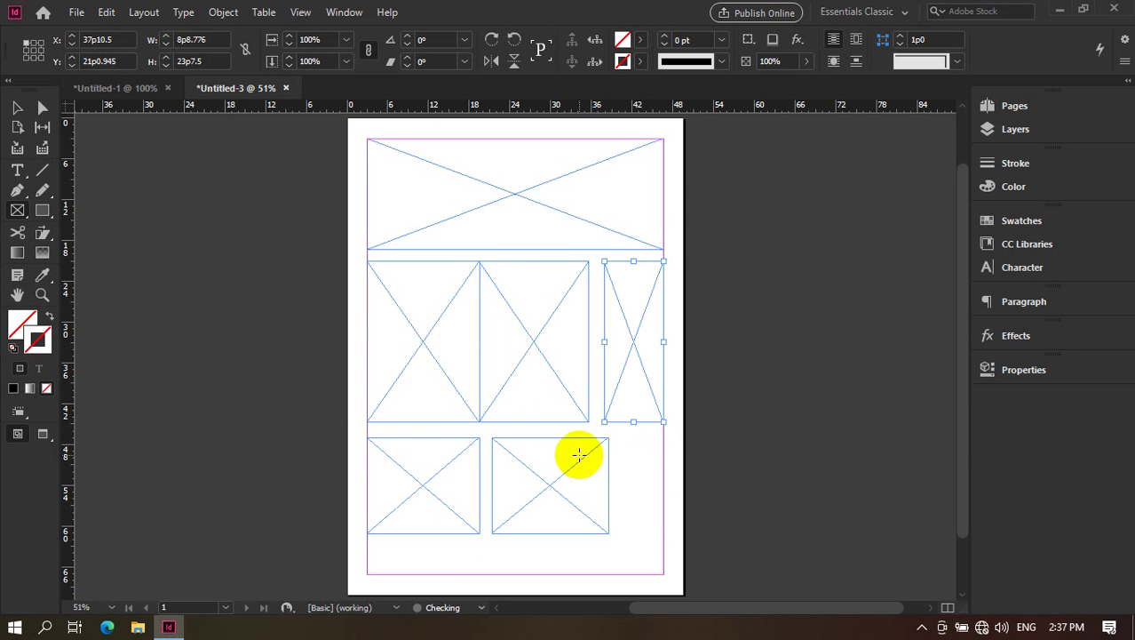
left_click(27, 108)
left_click(190, 234)
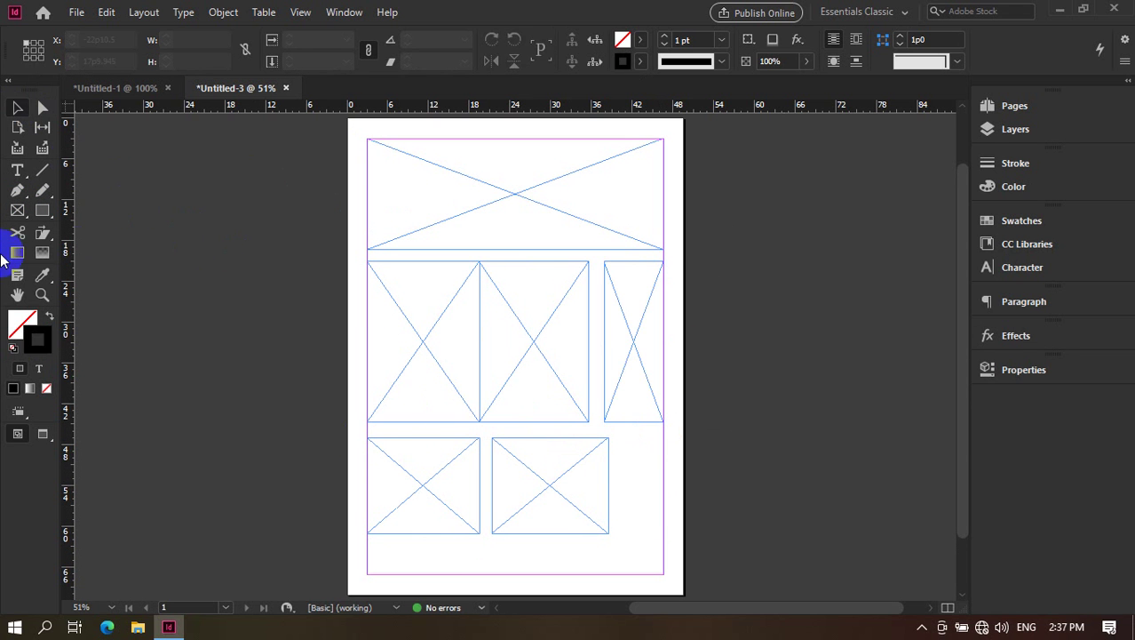
Fill the left frame in the middle row with placeholder text and deselect it.
left_click(18, 182)
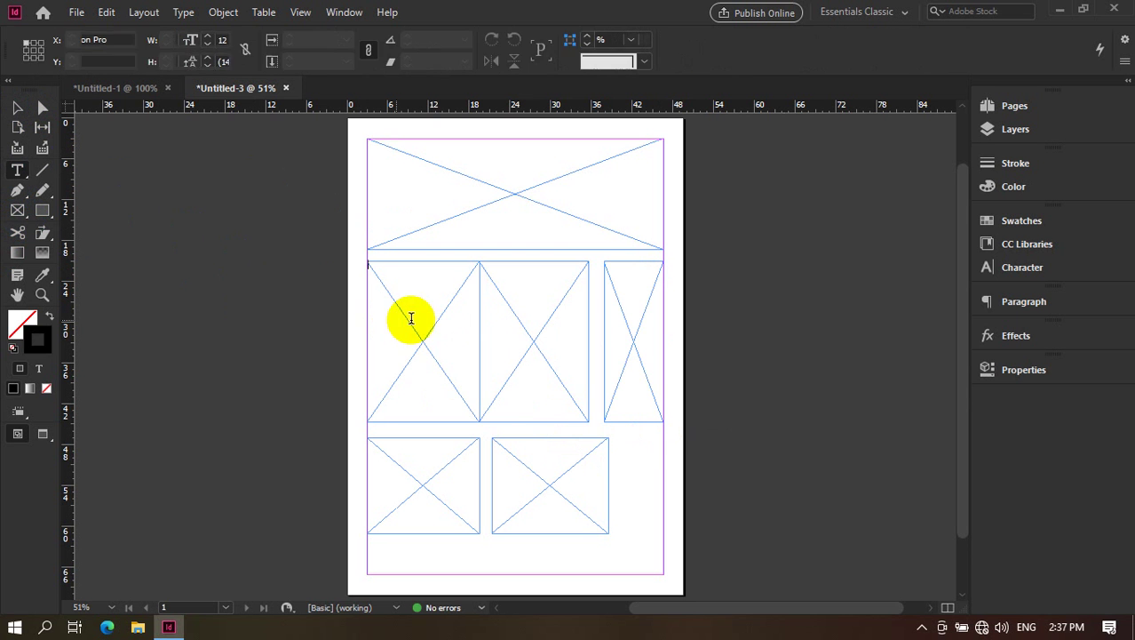
left_click(411, 318)
right_click(464, 346)
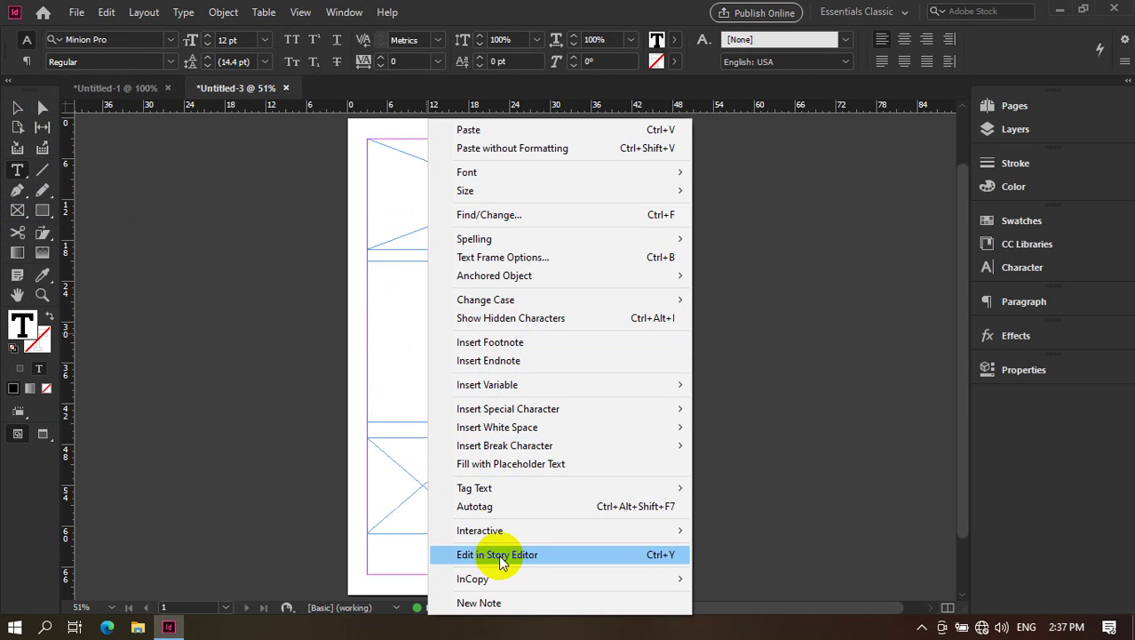
left_click(515, 463)
left_click(17, 108)
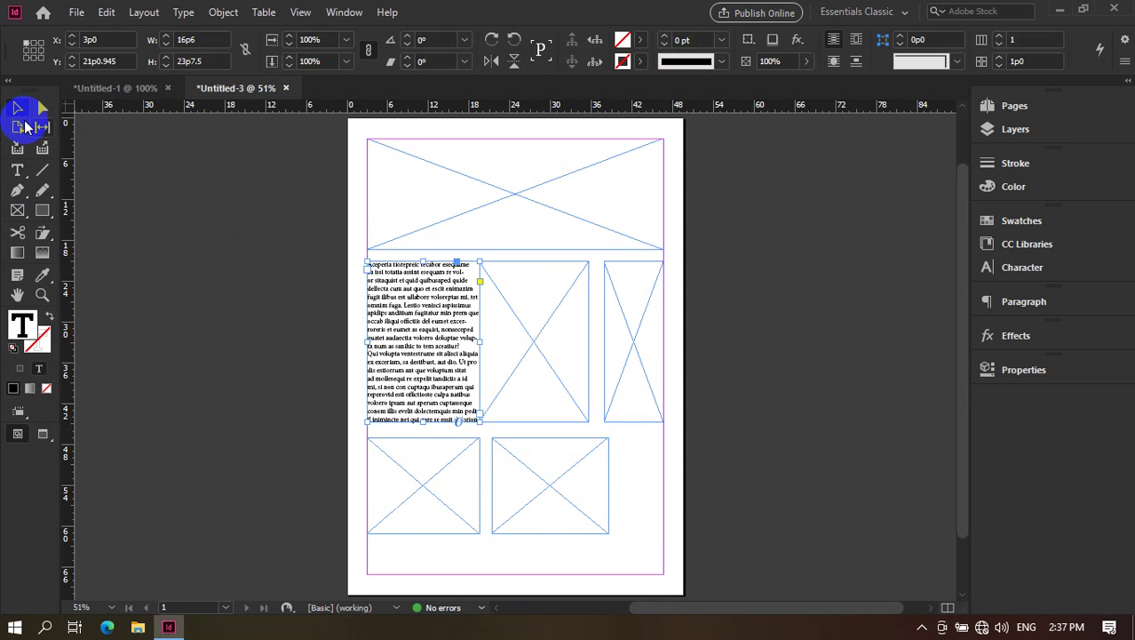
left_click(133, 142)
Load the images from 1f5ced2979d2f6c9a9bbc4b4dd17e141.png through the teal 360_F JPG in the Pictures folder for placing.
left_click(77, 14)
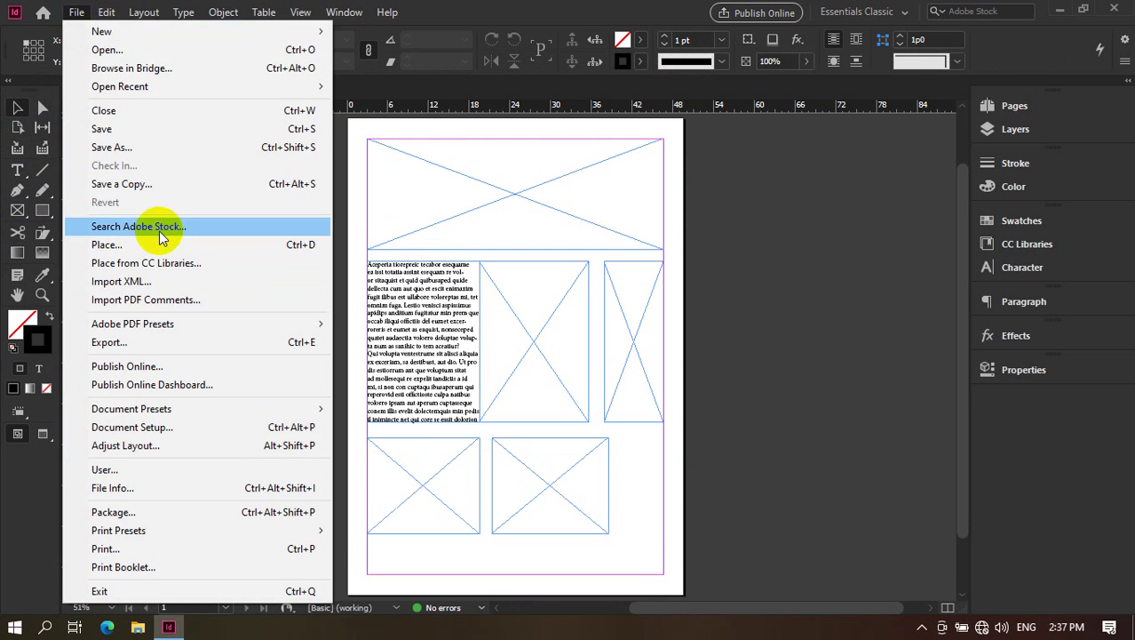
left_click(159, 243)
left_click(505, 272)
scroll(536, 278, "down", 5)
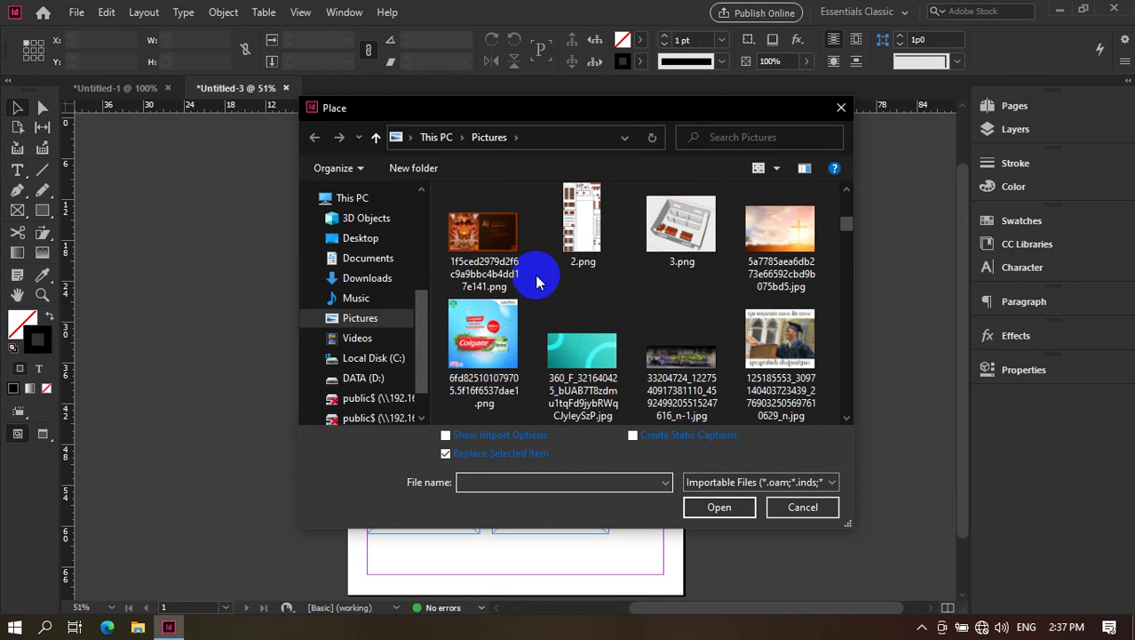
left_click(495, 271)
left_click(582, 364, "shift")
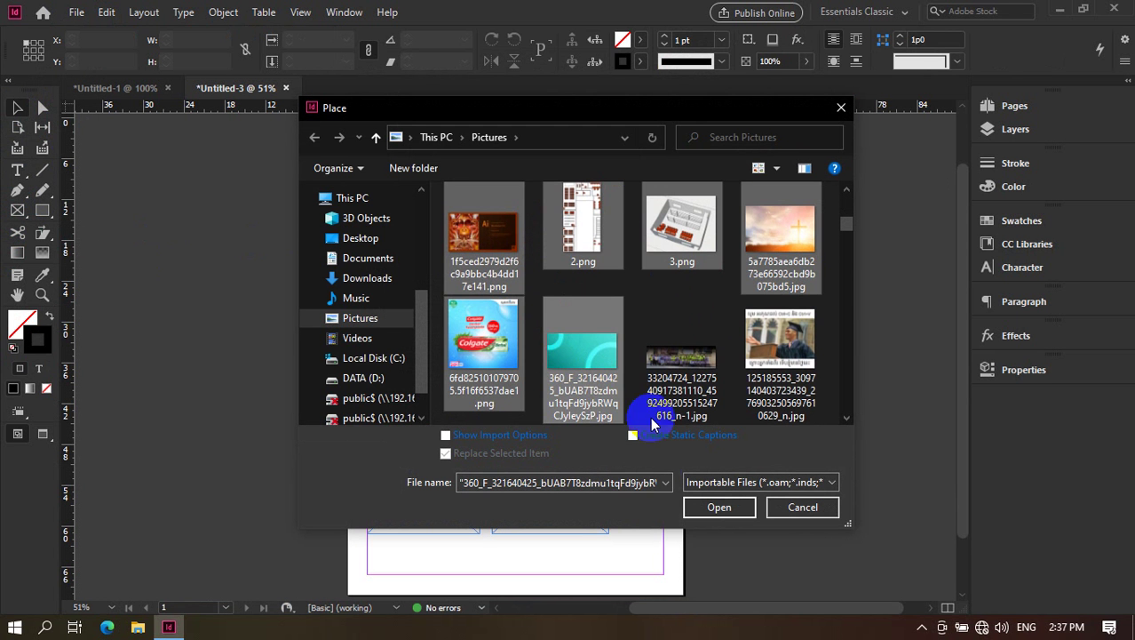
left_click(719, 507)
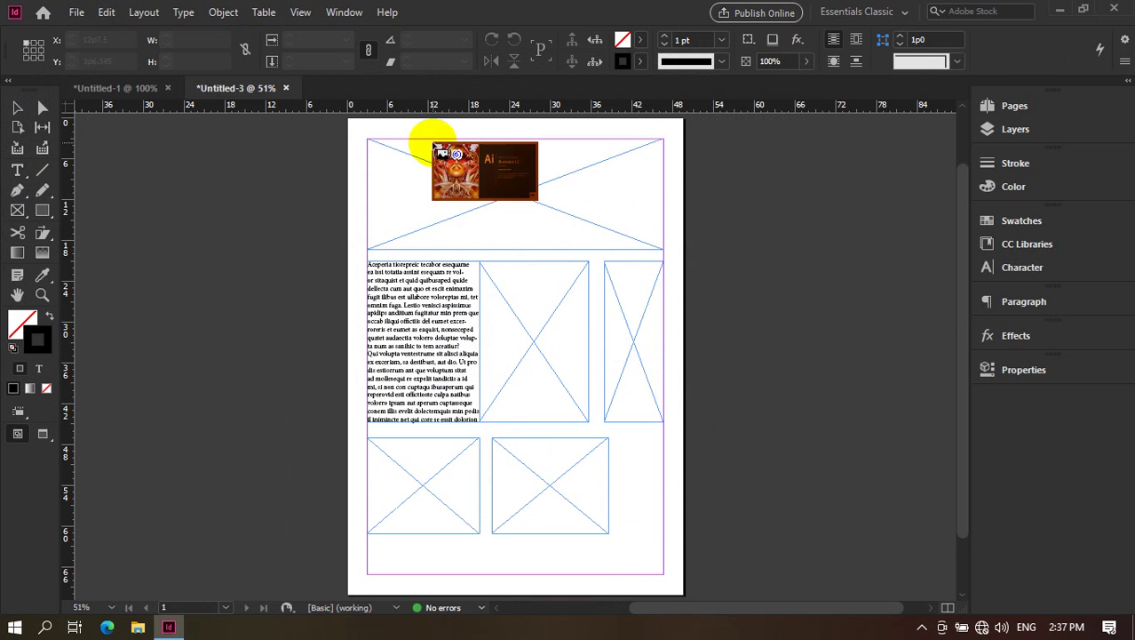
Place the Illustrator image in the page-wide top frame, 2.png in the narrow right frame and 3.png in the lower-left frame.
left_click(436, 147)
key("Right")
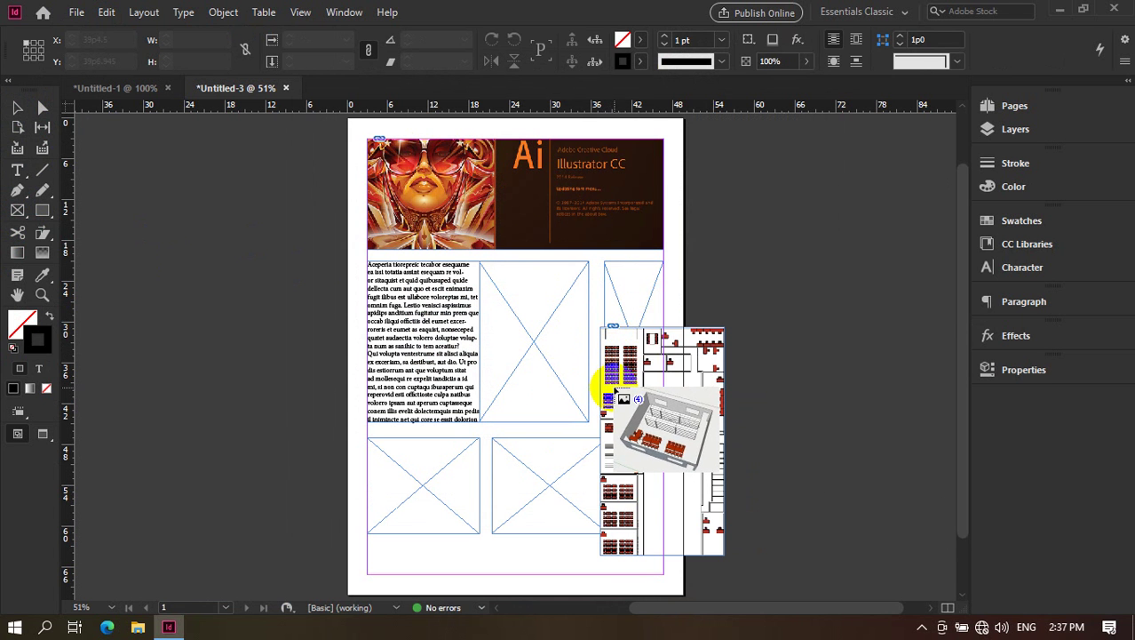
left_click(633, 336)
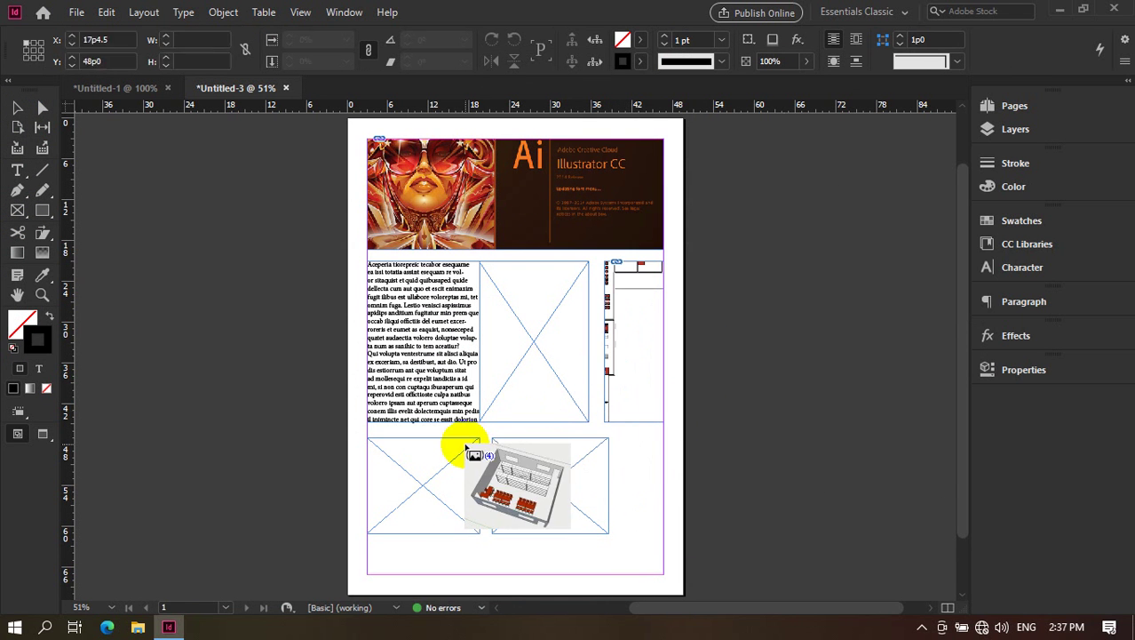
left_click(456, 451)
left_click(22, 125)
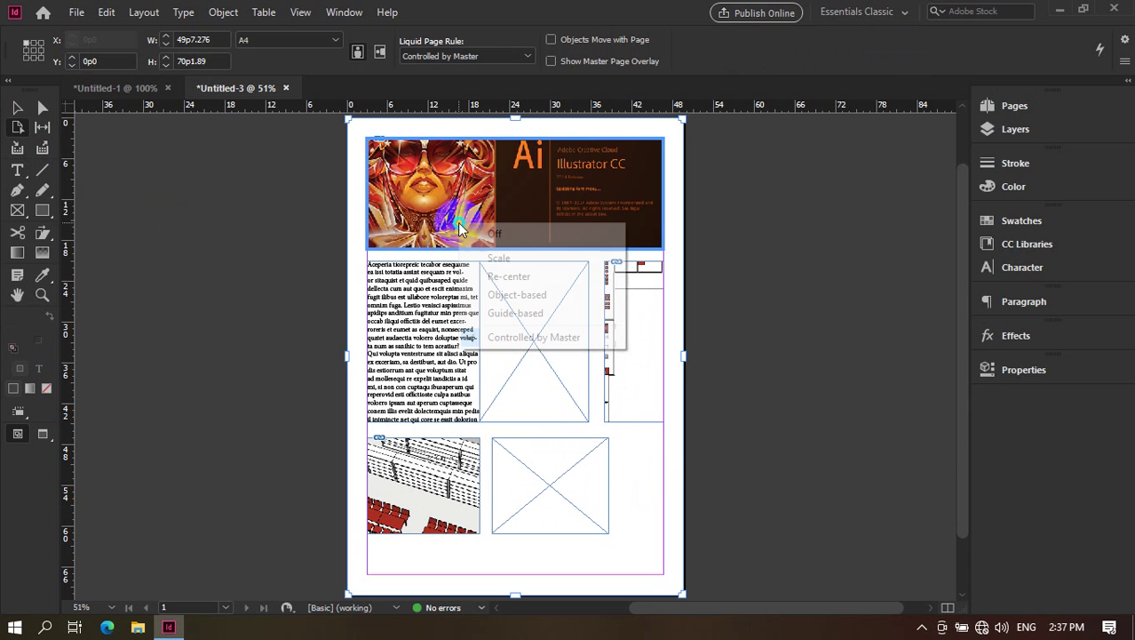
left_click(443, 219)
right_click(442, 222)
left_click(752, 291)
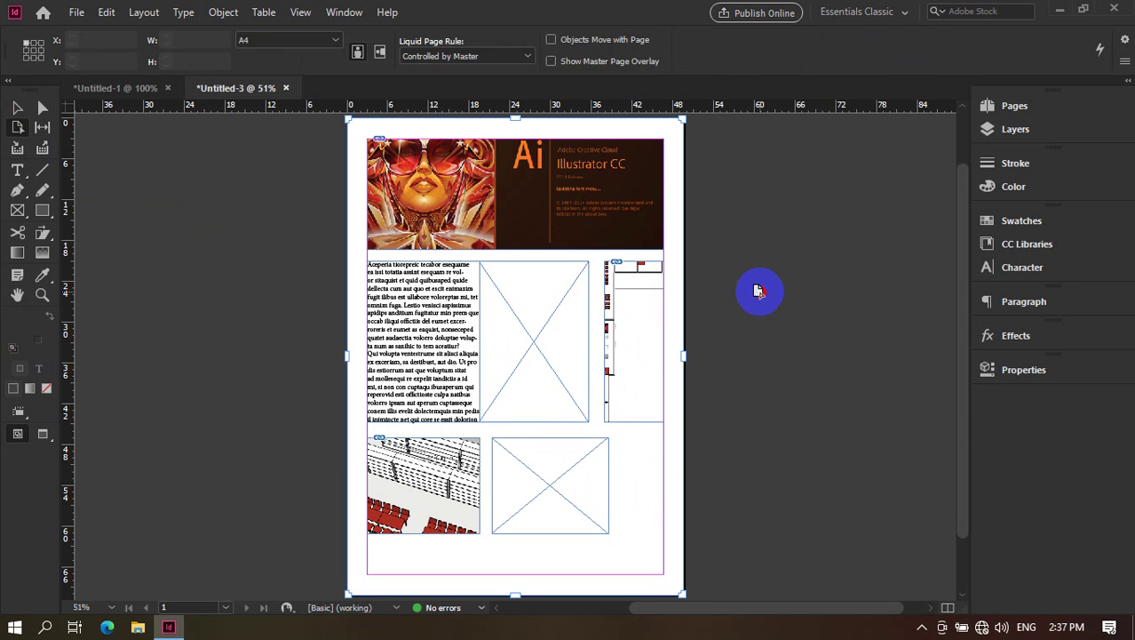
left_click(627, 204)
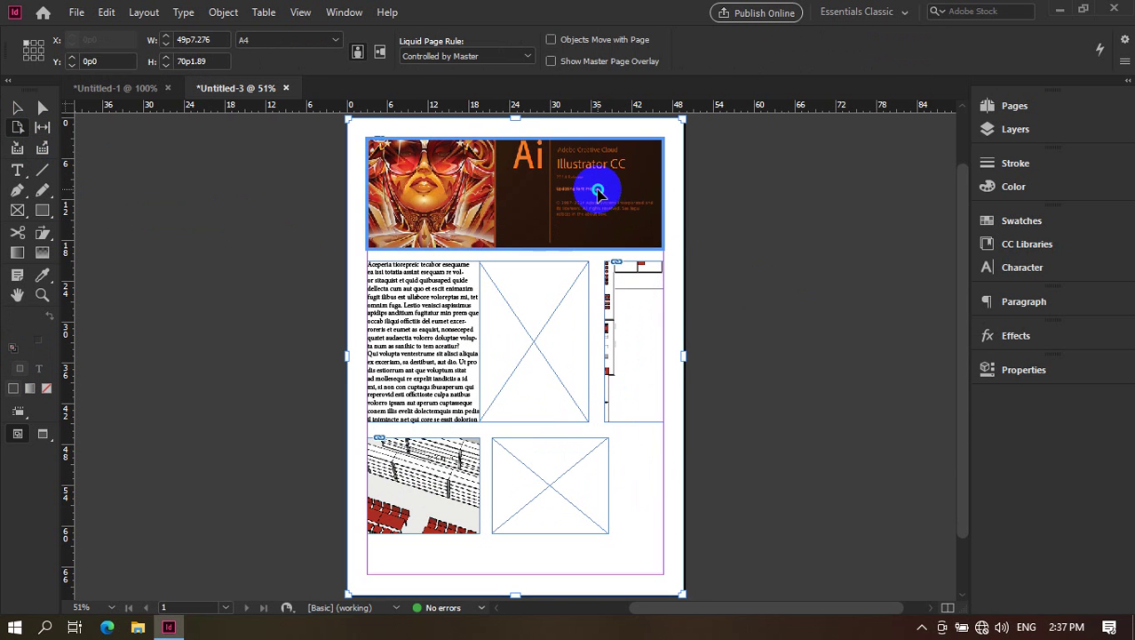
right_click(597, 188)
left_click(811, 233)
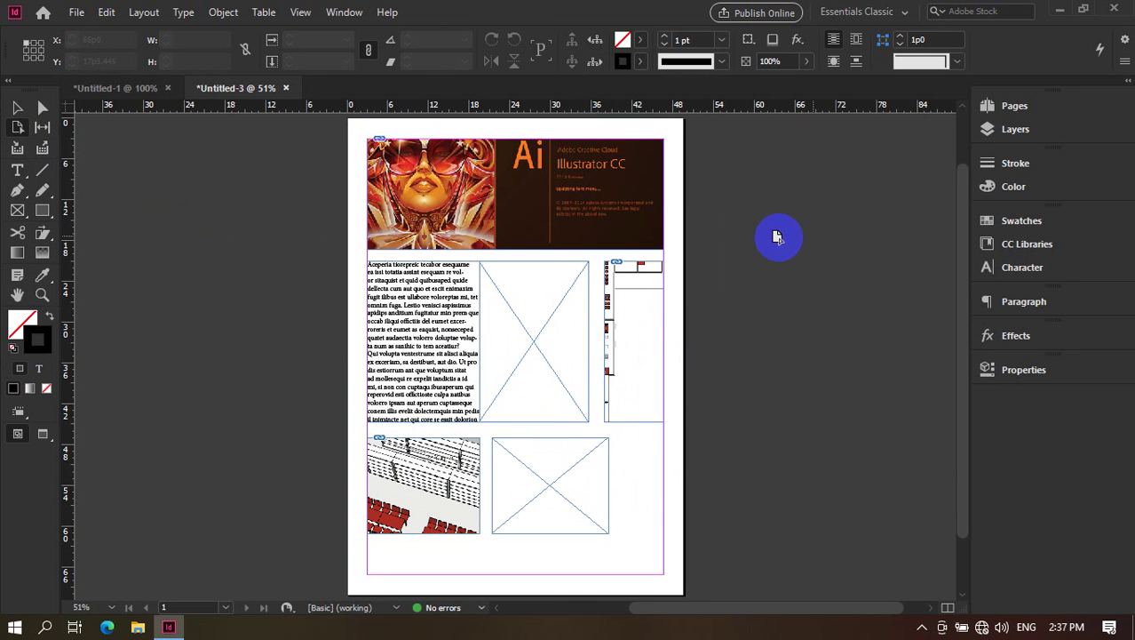
left_click(546, 193)
left_click(765, 254)
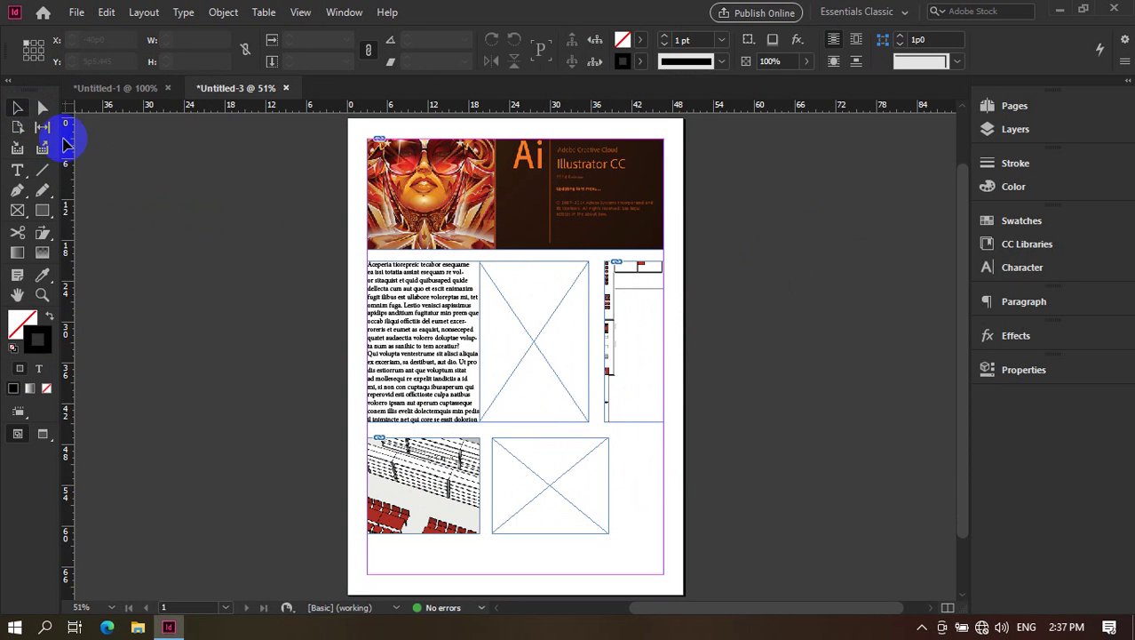
Fit the Illustrator image in the top frame with Fill Frame Proportionally.
left_click(485, 197)
right_click(573, 236)
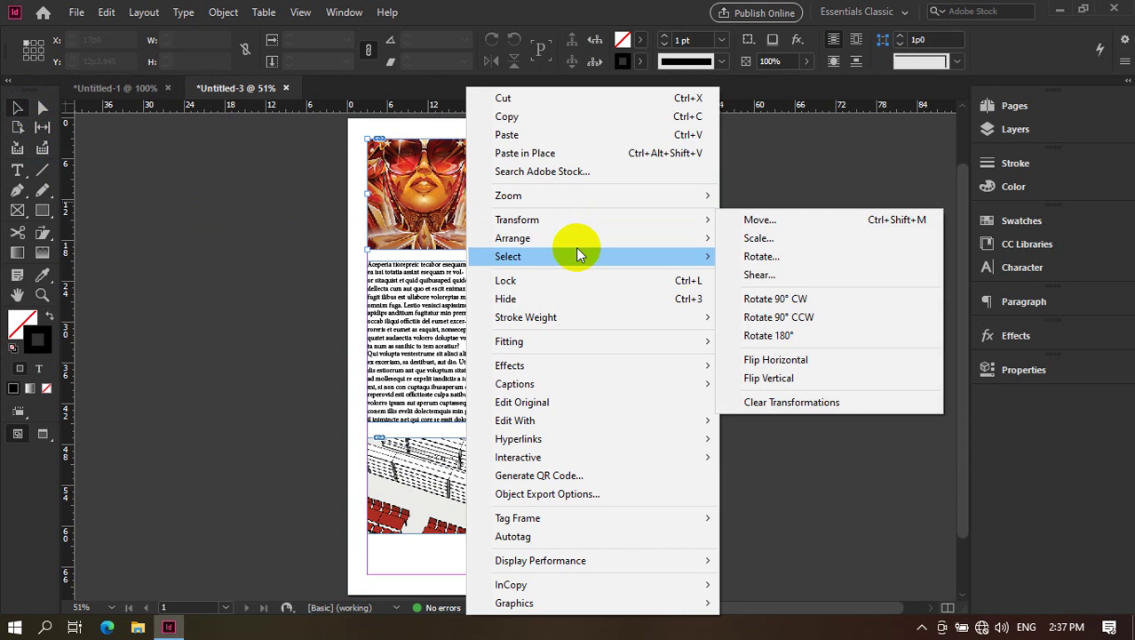
mouse_move(591, 341)
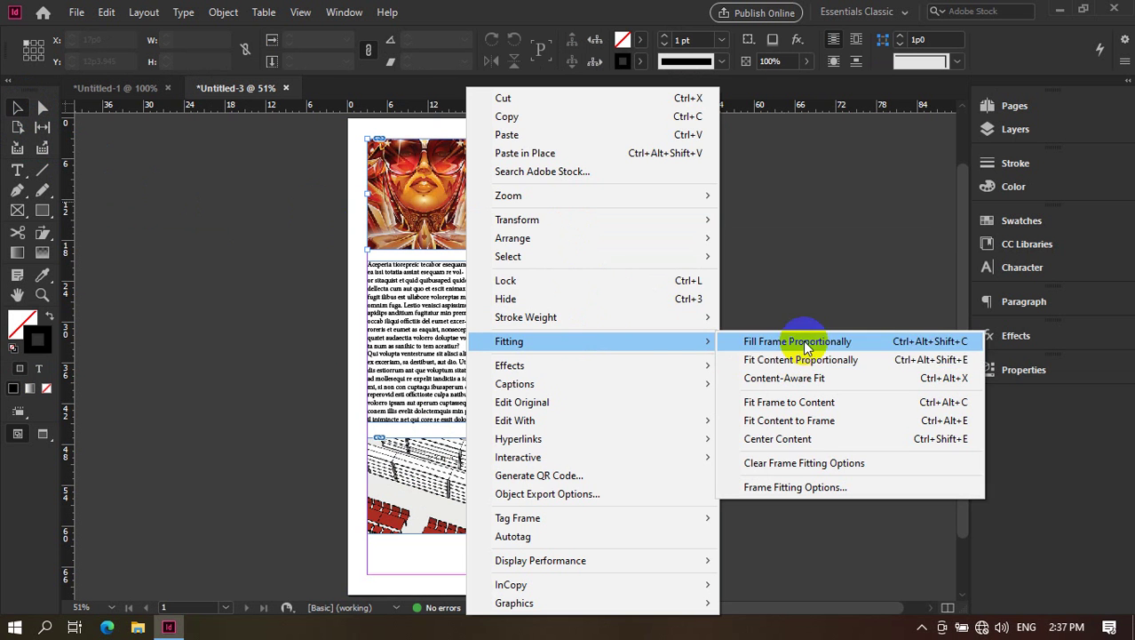
left_click(803, 341)
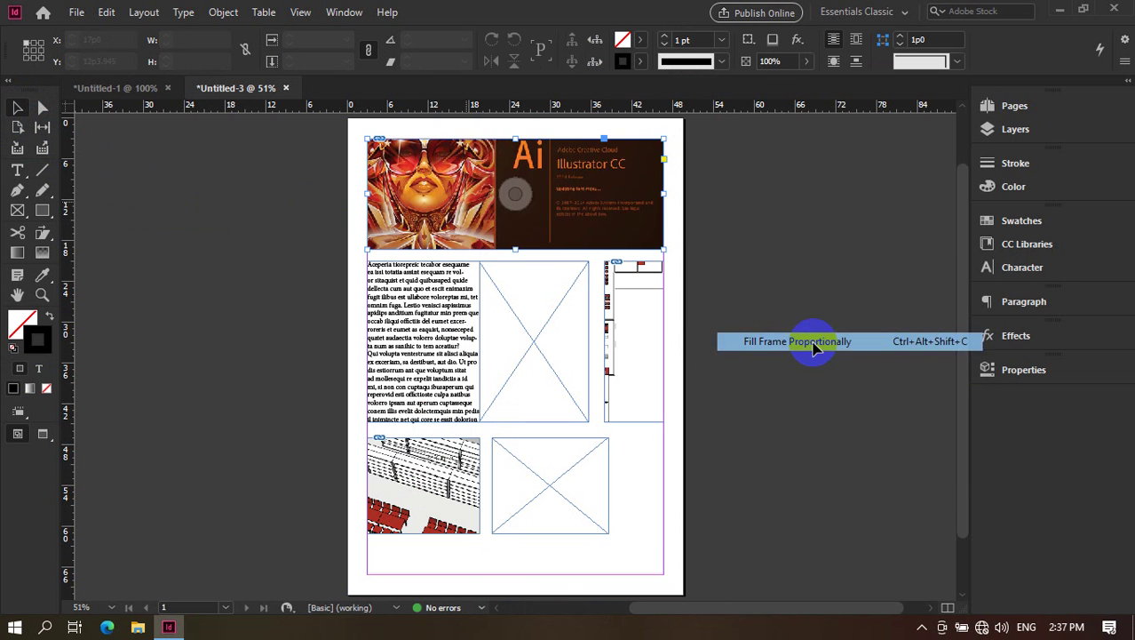
Apply Fill Frame Proportionally to the floor-plan image in the narrow right frame.
left_click(633, 318)
right_click(649, 322)
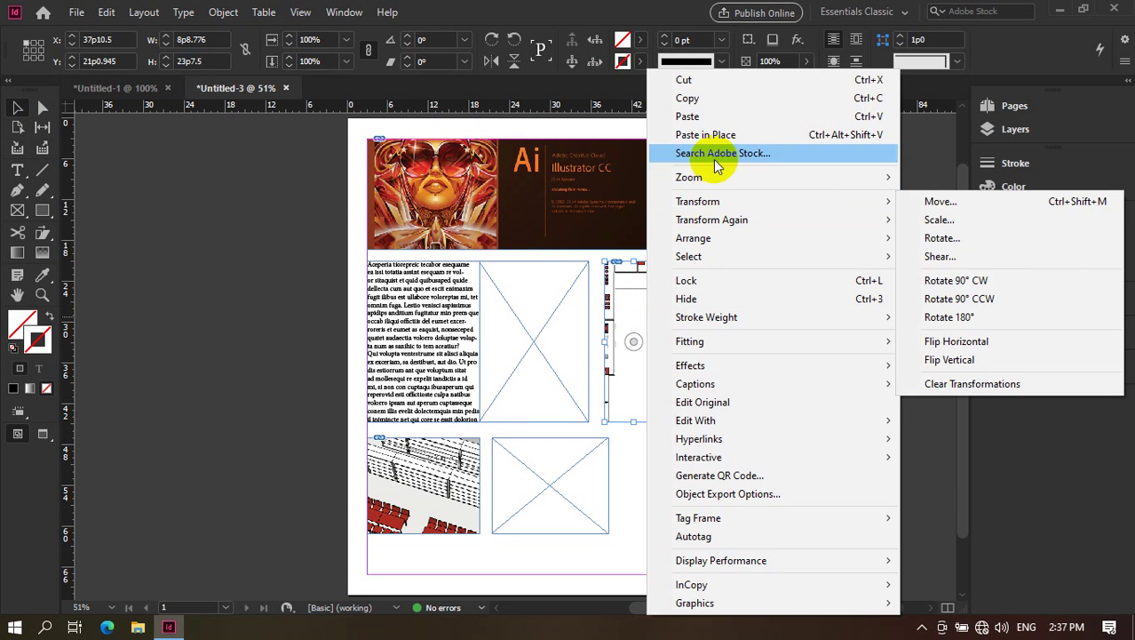
mouse_move(736, 344)
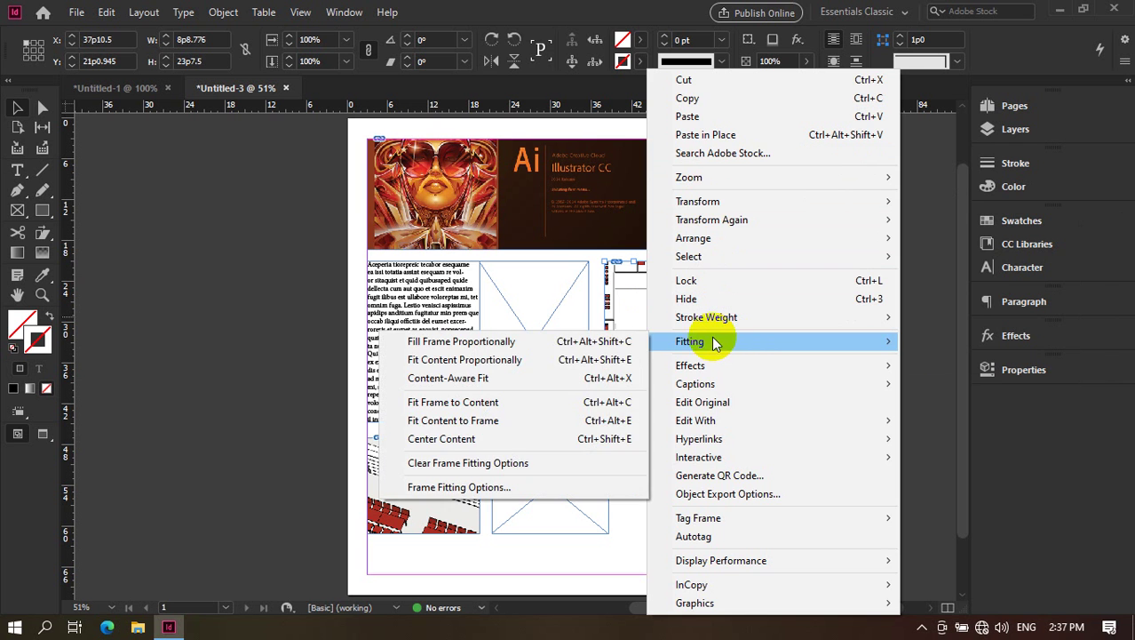
left_click(622, 341)
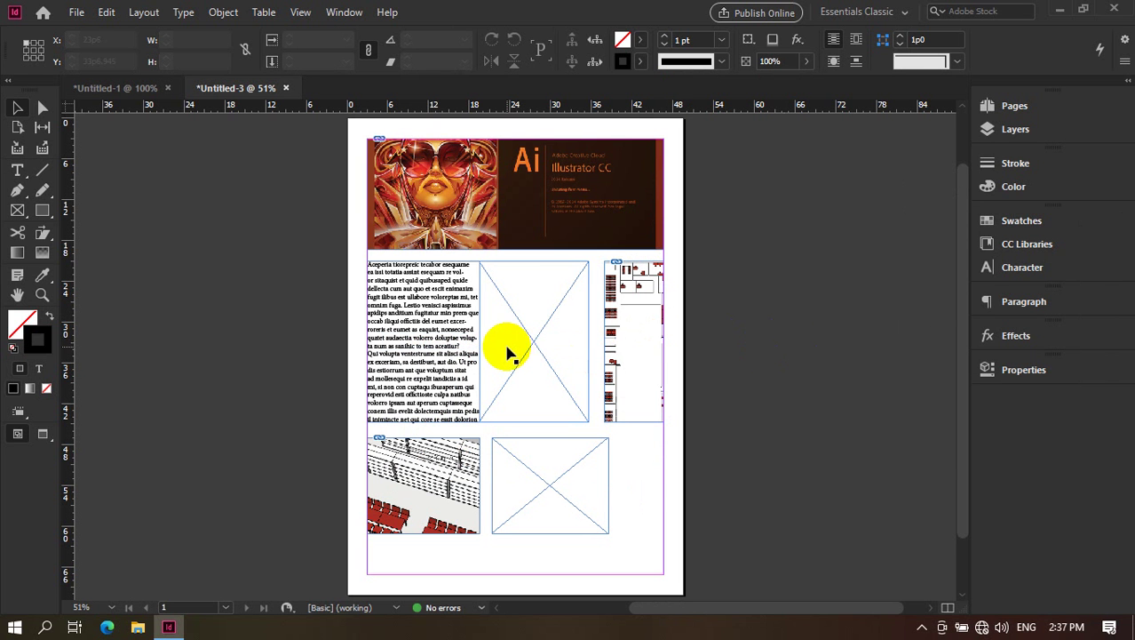
left_click(563, 463)
right_click(560, 473)
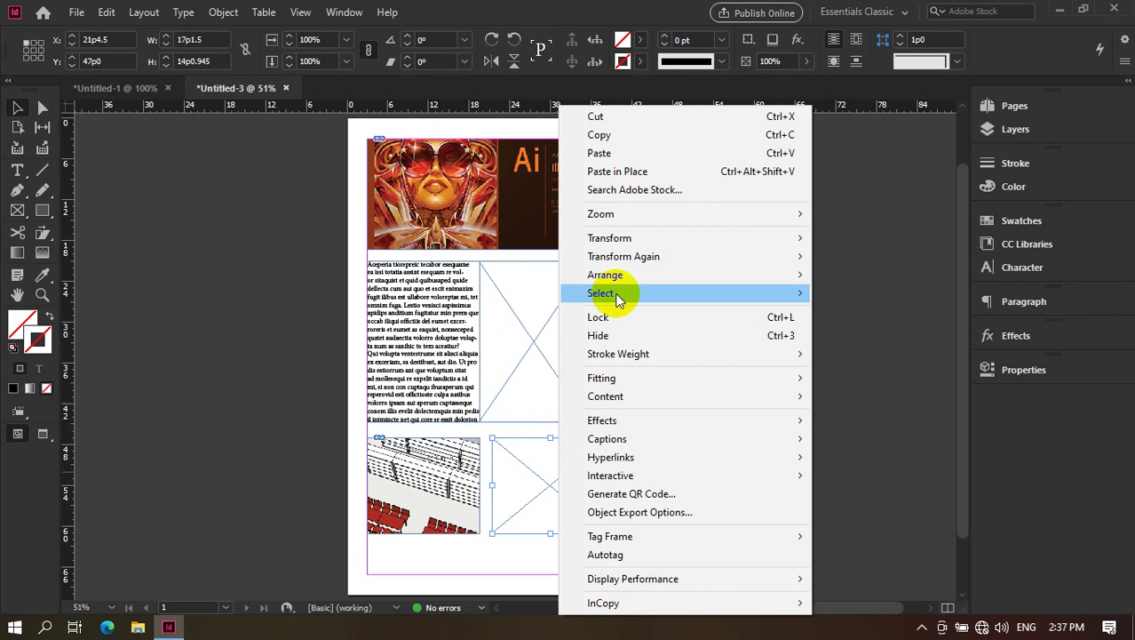
mouse_move(632, 382)
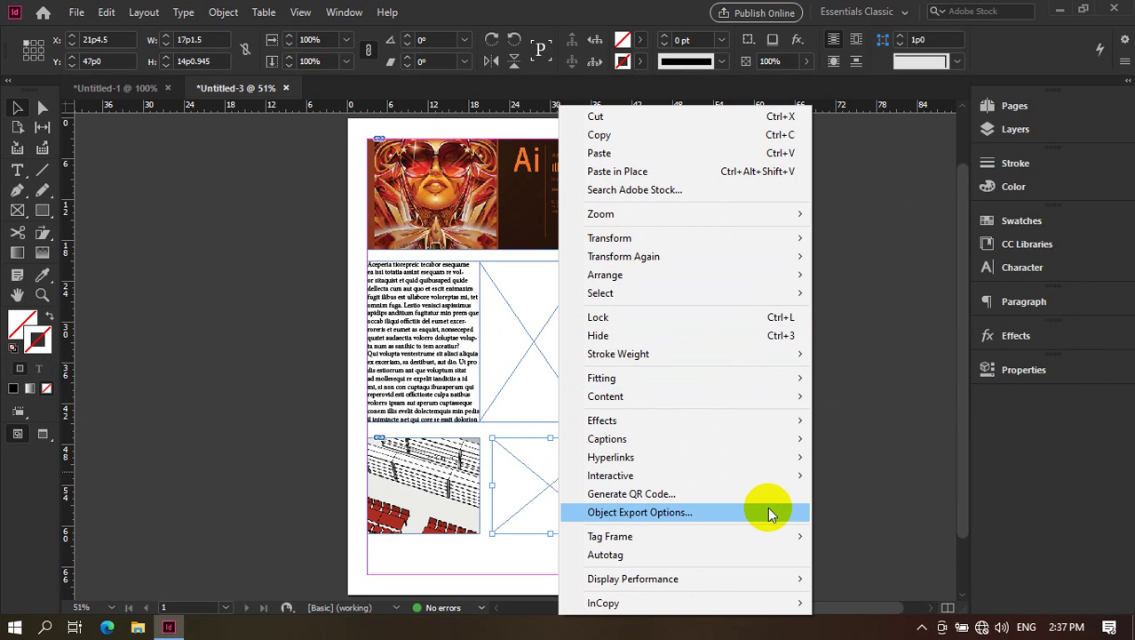
Fill the empty frame in the bottom row with placeholder text and deselect it.
left_click(17, 169)
left_click(540, 458)
right_click(562, 451)
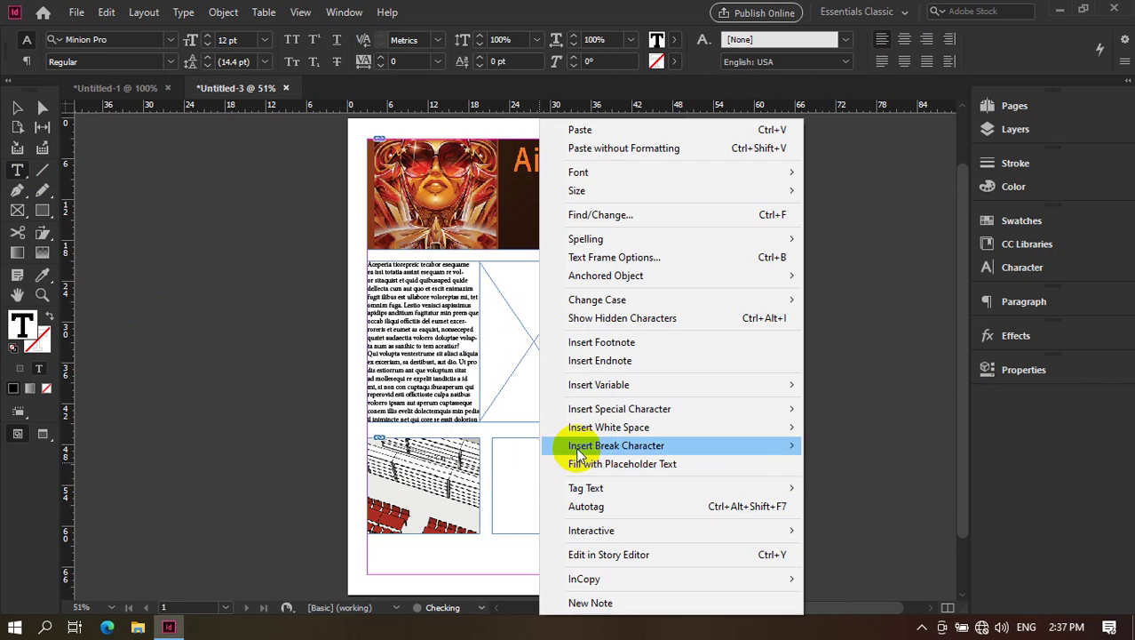
left_click(568, 458)
key("Escape")
left_click(182, 190)
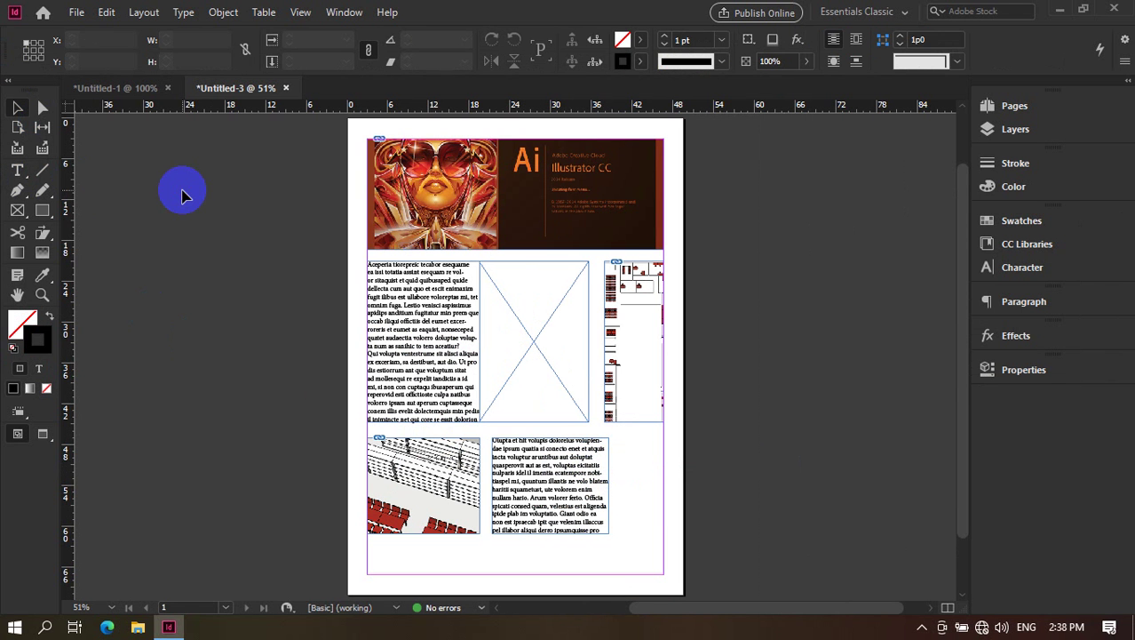
Place 001.jpg from the Pictures folder in the empty middle-row frame and drop the other loaded images.
left_click(76, 12)
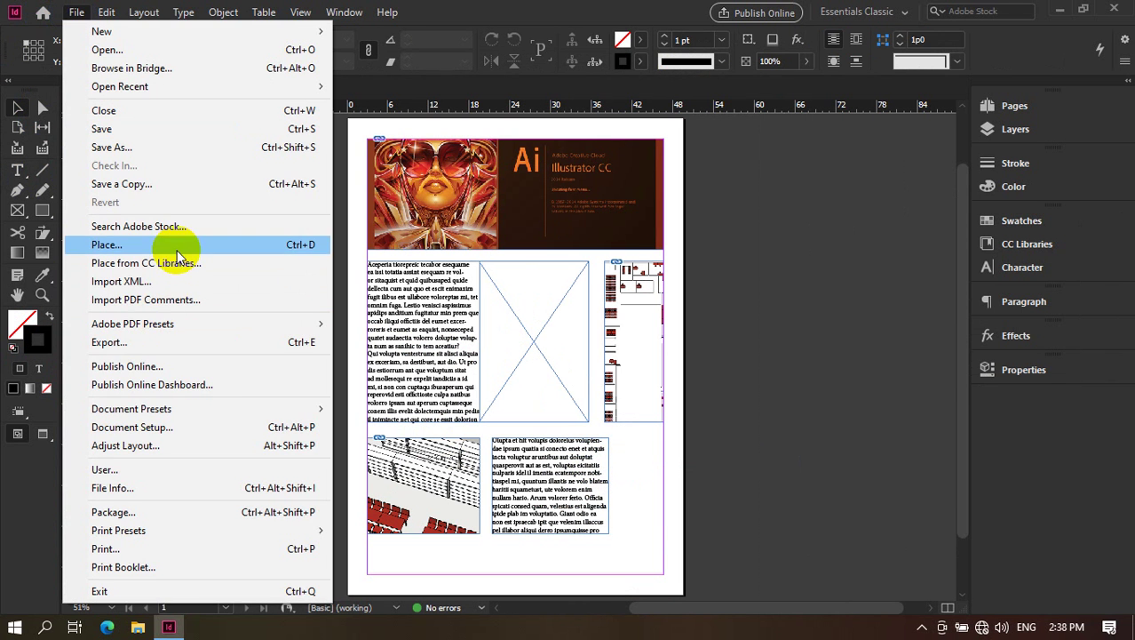
left_click(292, 243)
scroll(672, 279, "down", 5)
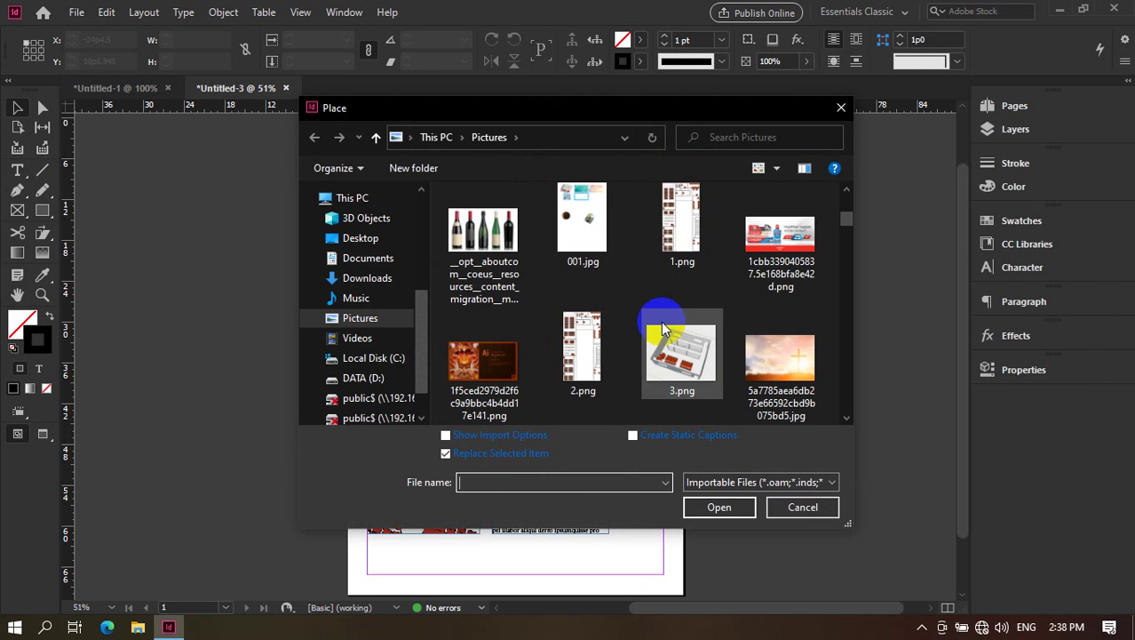
left_click(520, 227)
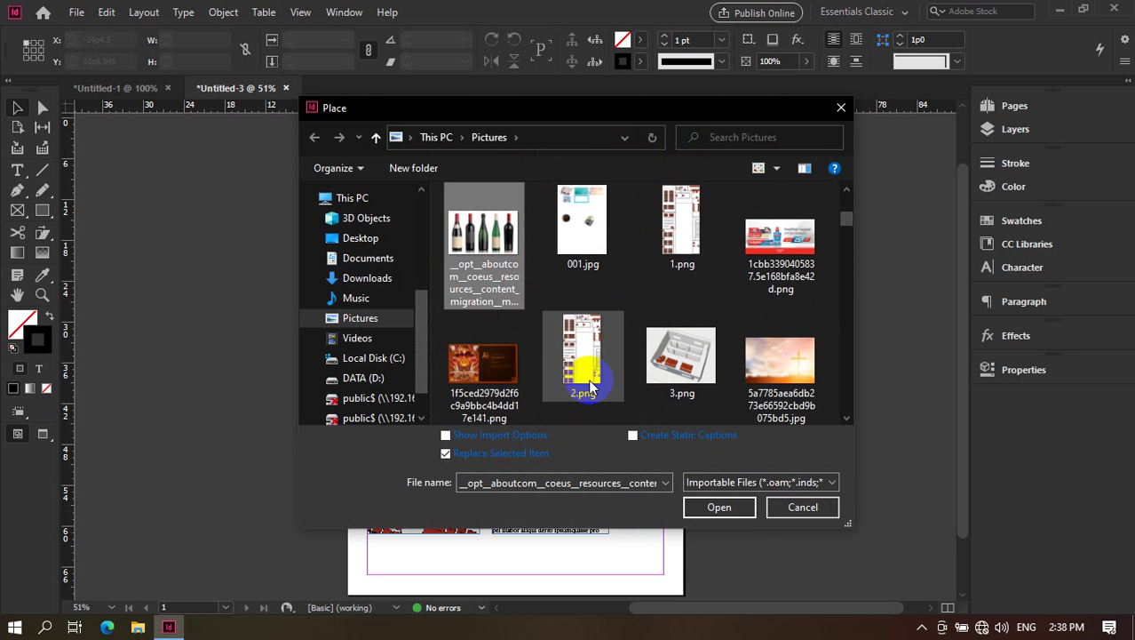
left_click(681, 356, "shift")
left_click(718, 504)
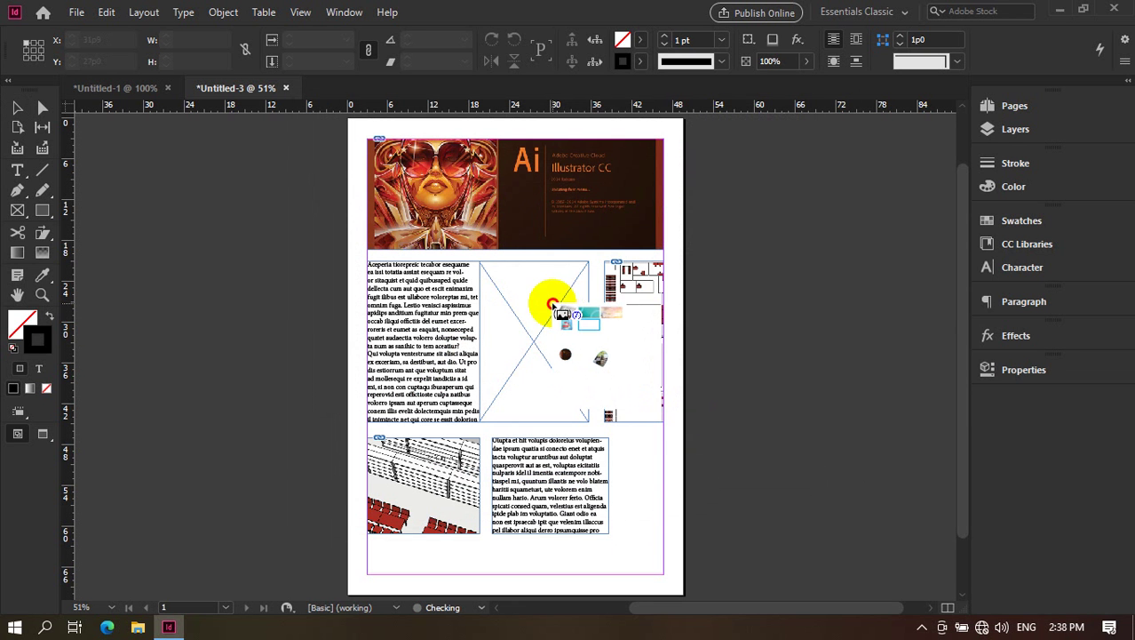
left_click(538, 330)
left_click(17, 107)
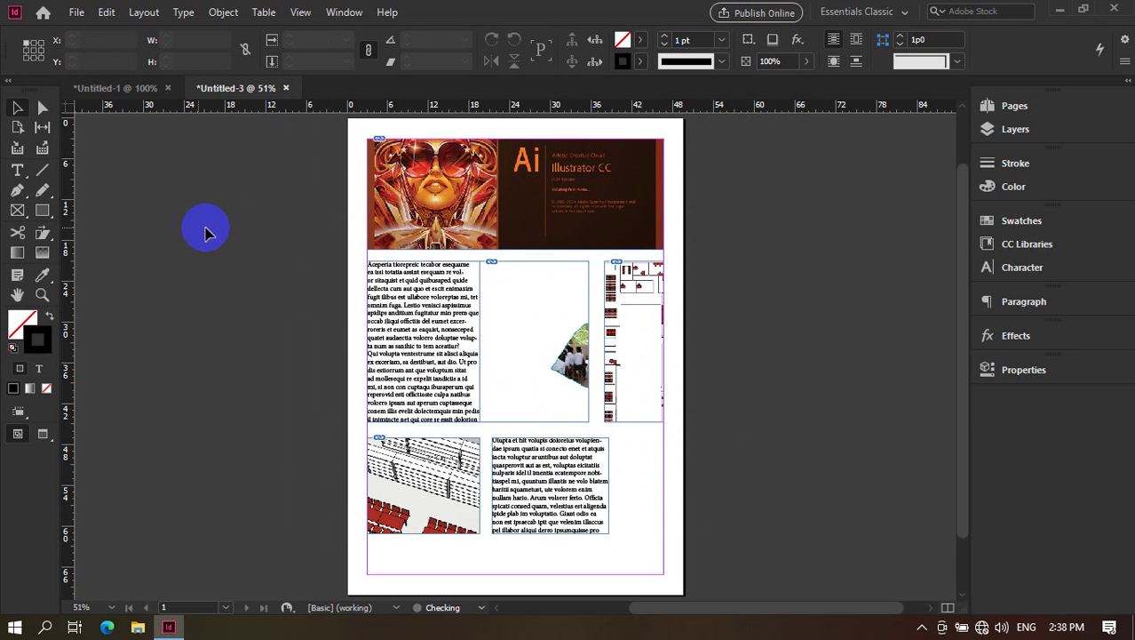
Fit the newly placed image in the middle-row frame with Fill Frame Proportionally.
right_click(522, 364)
mouse_move(591, 348)
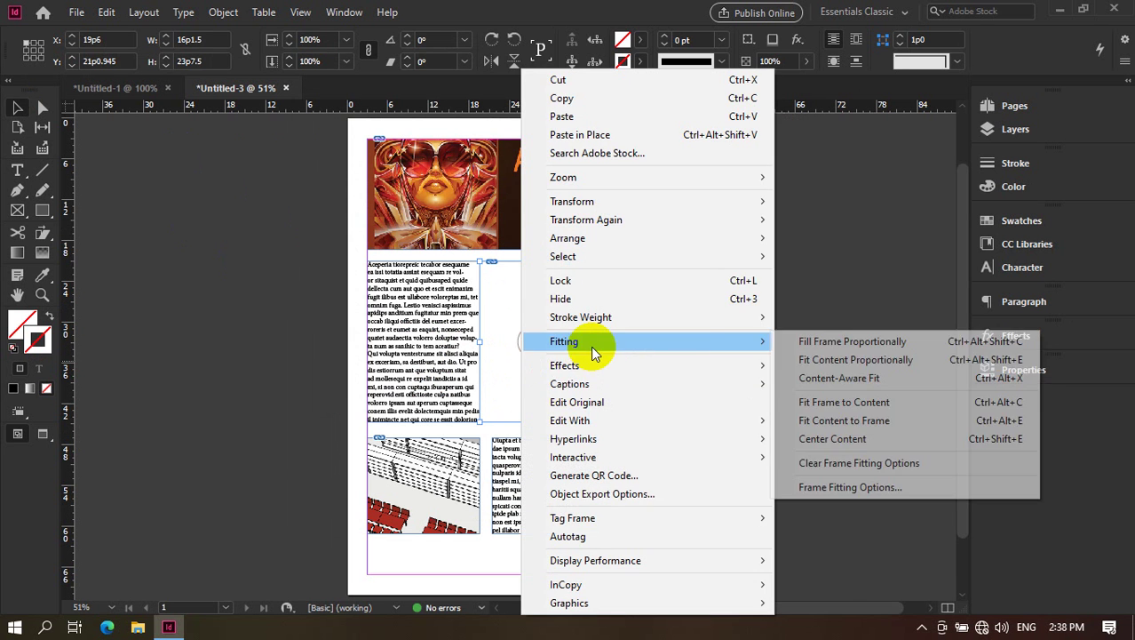
left_click(825, 343)
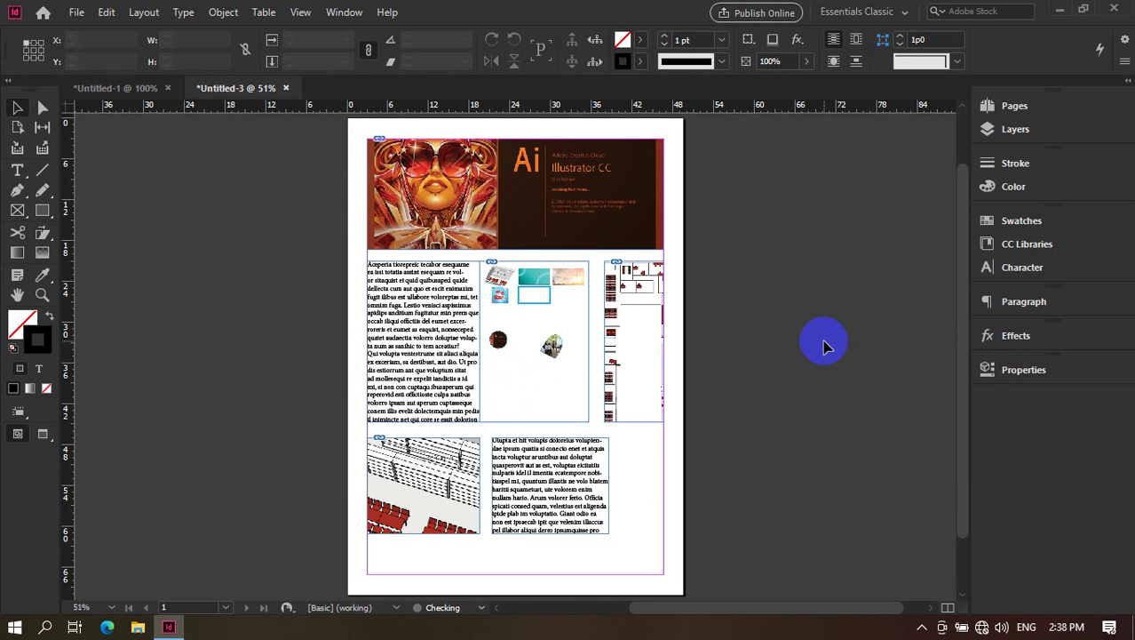
scroll(809, 347, "up", 2)
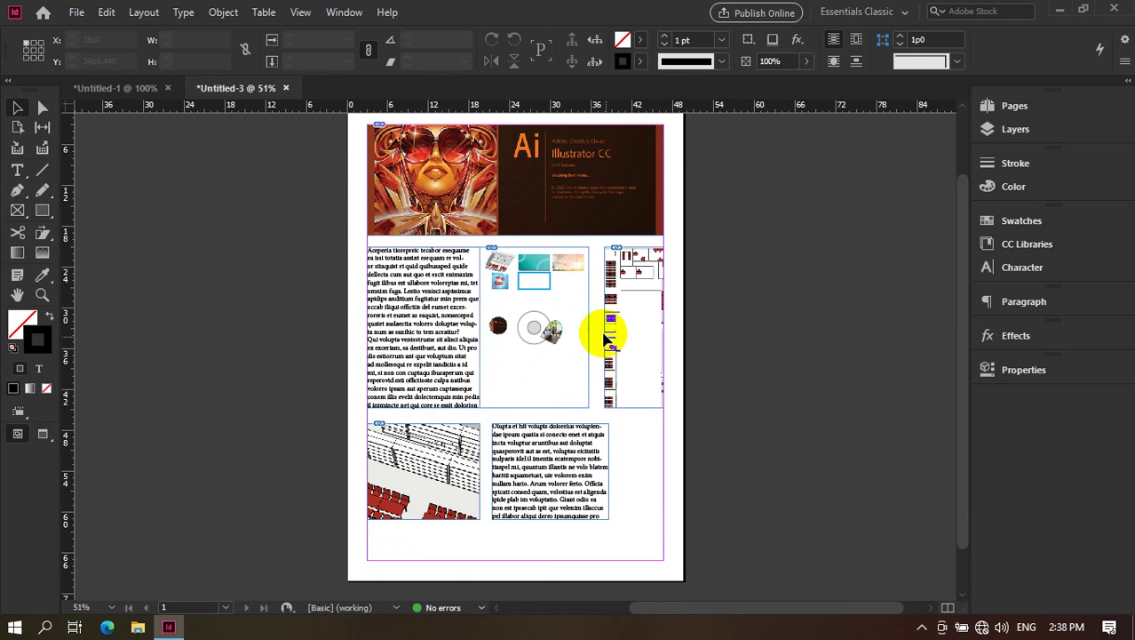
scroll(695, 321, "up", 3)
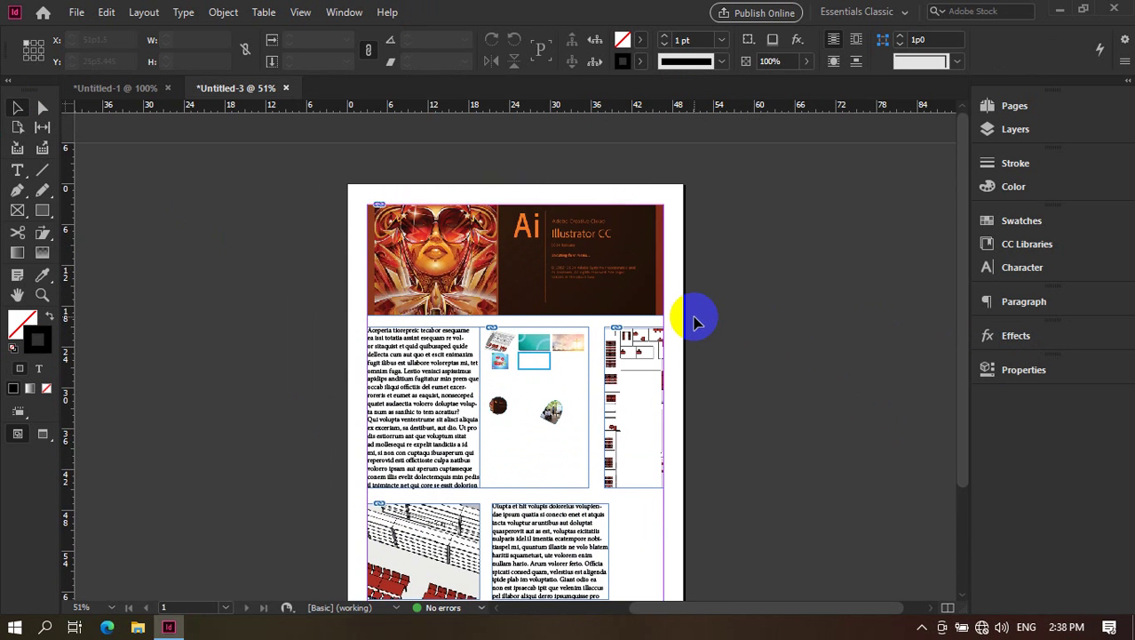
scroll(695, 321, "down", 5)
scroll(734, 356, "up", 5)
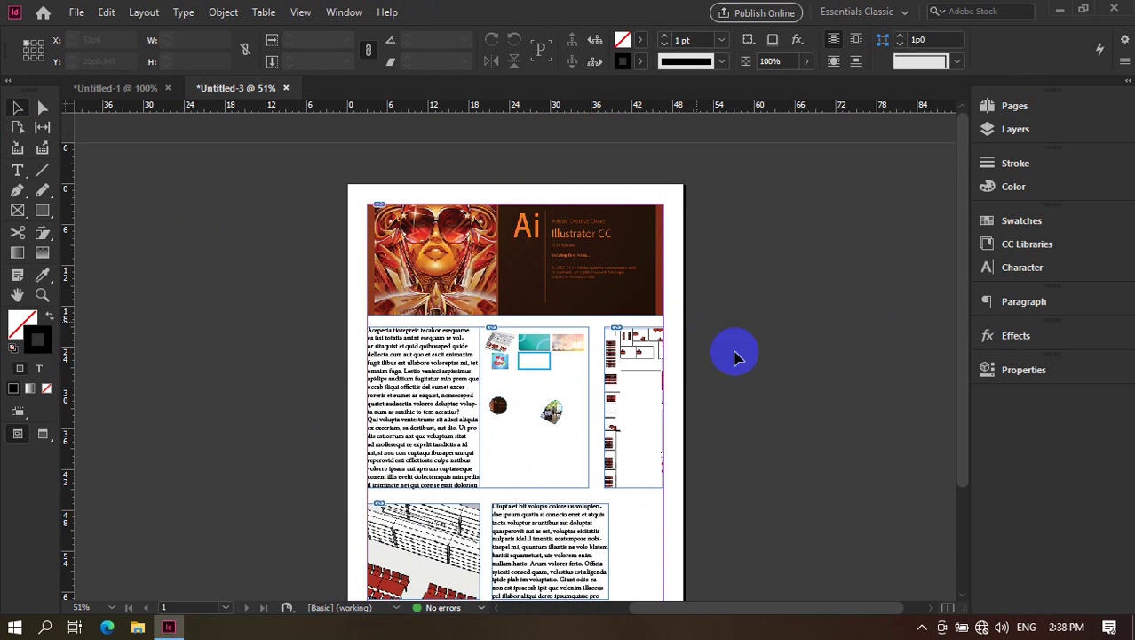
Switch to the Untitled-1 document and delete both text frames from its page.
left_click(110, 92)
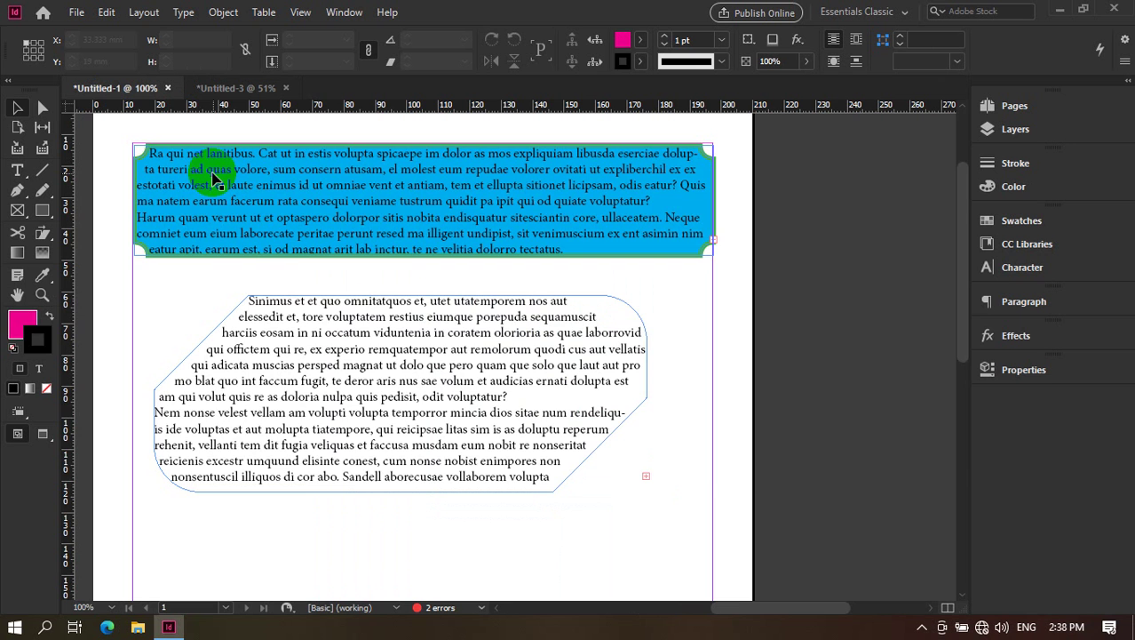
left_click(457, 393)
scroll(733, 466, "up", 4)
key("Delete")
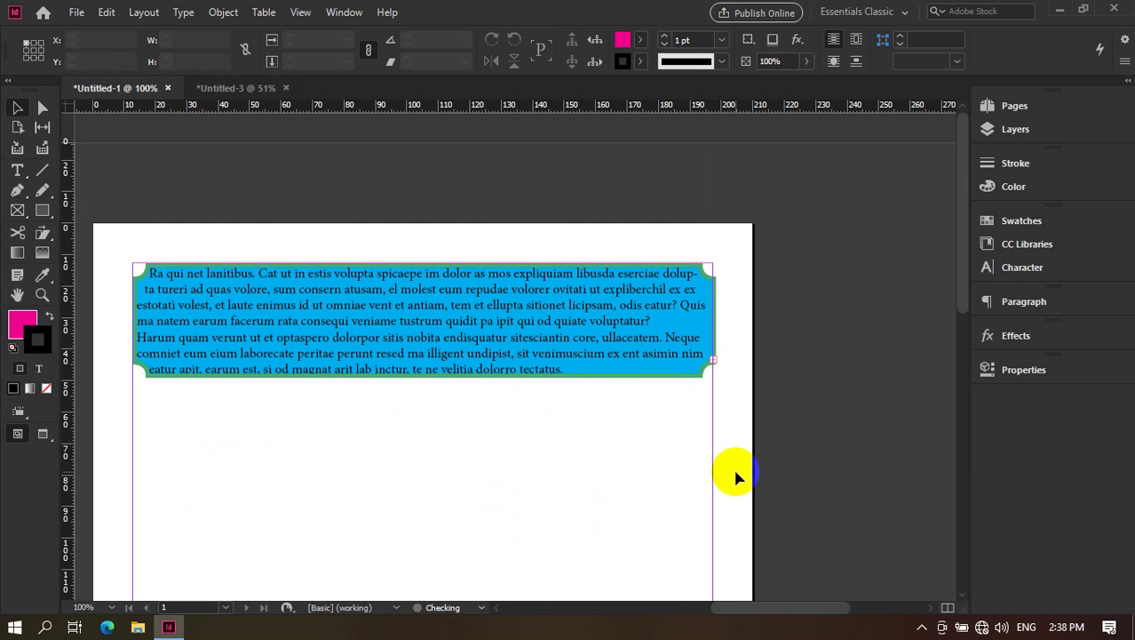
left_click(633, 350)
key("Delete")
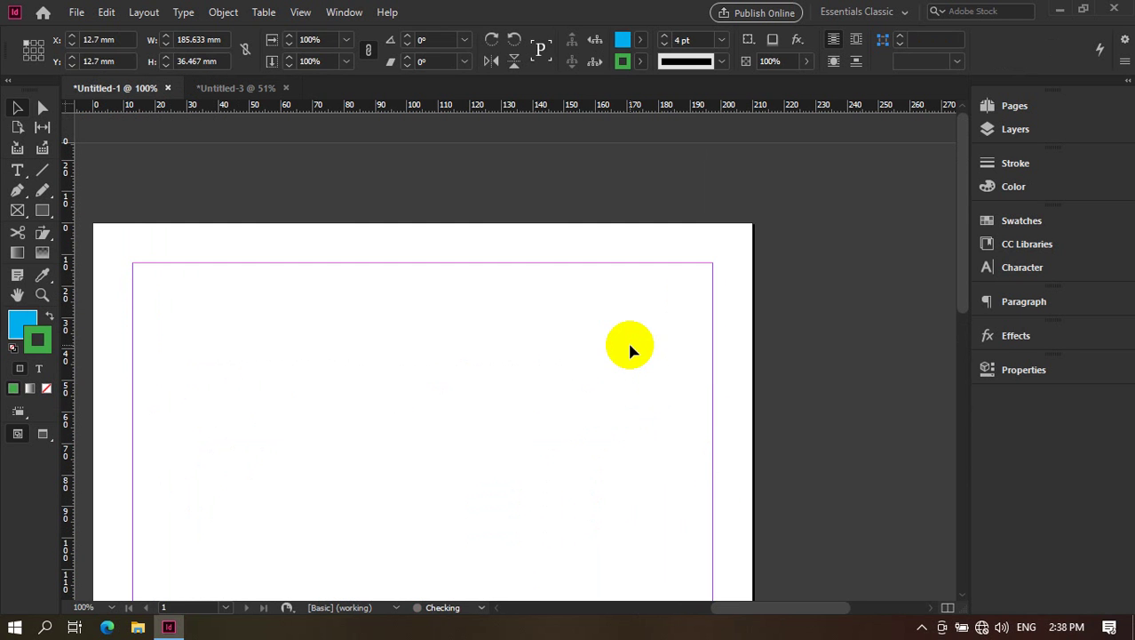
scroll(626, 338, "down", 3)
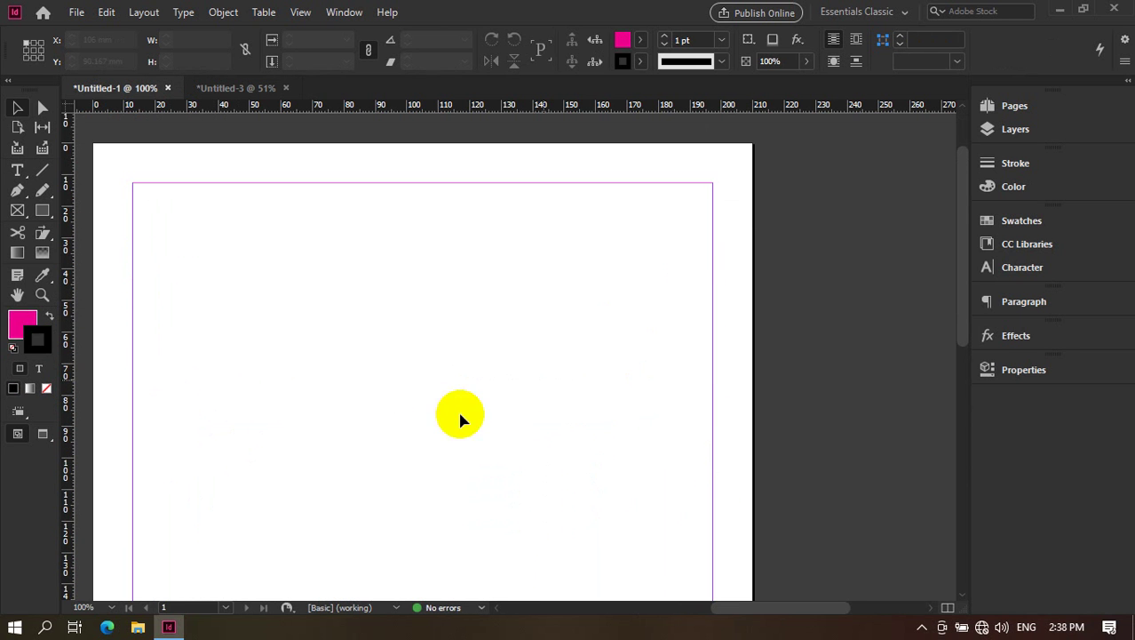
Minimize InDesign to the desktop and launch Word by searching the system for "work".
left_click(168, 623)
left_click(170, 627)
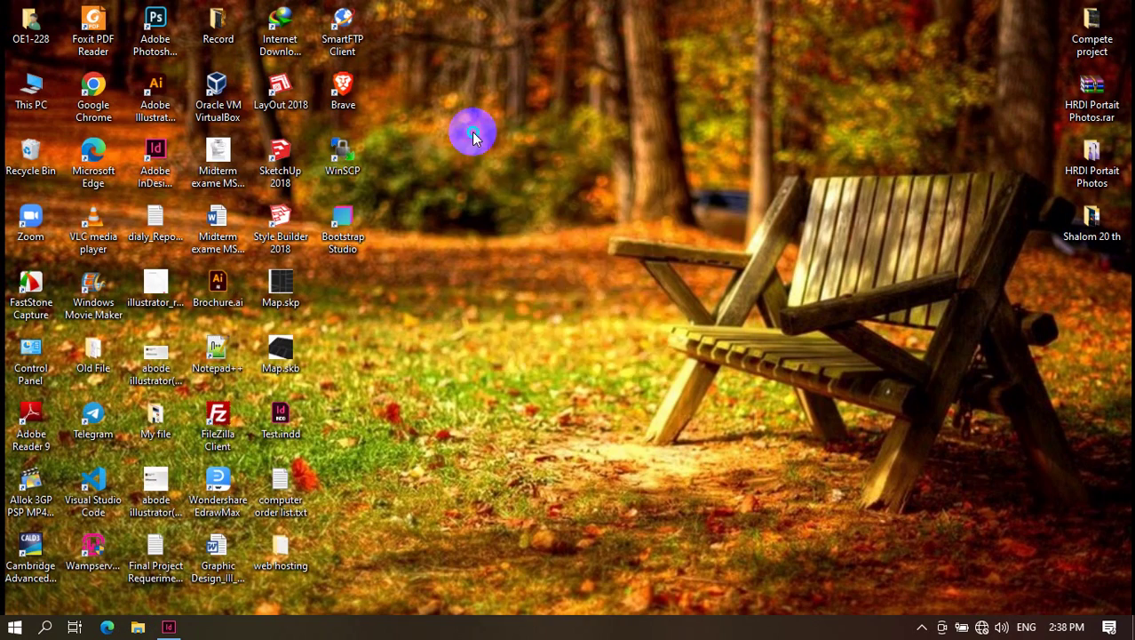
right_click(474, 130)
left_click(494, 180)
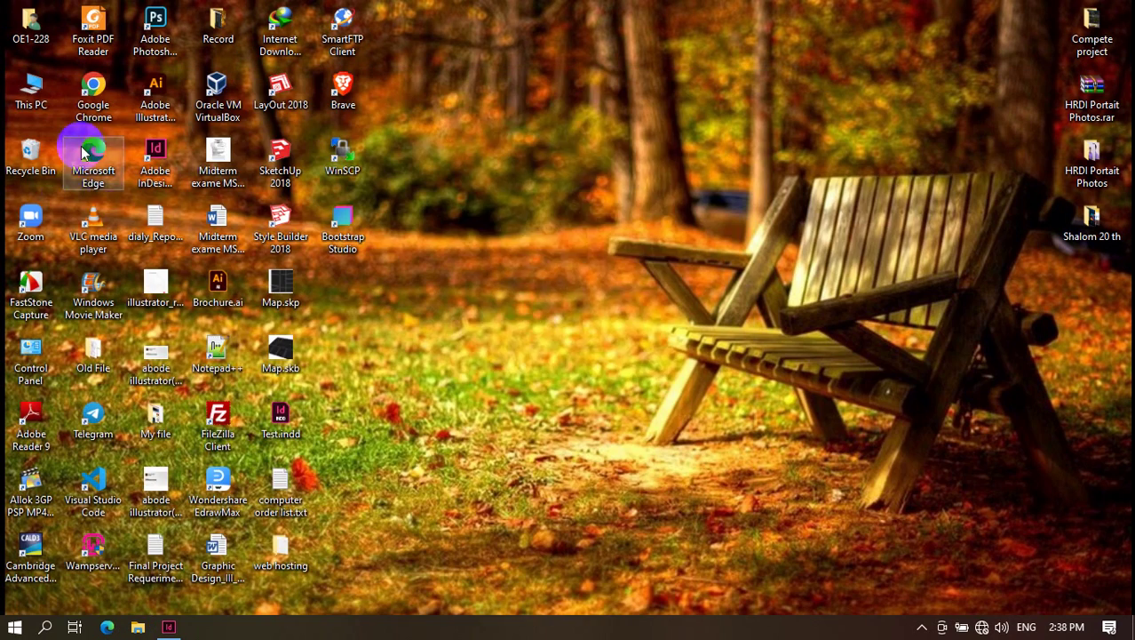
left_click(43, 628)
type("work")
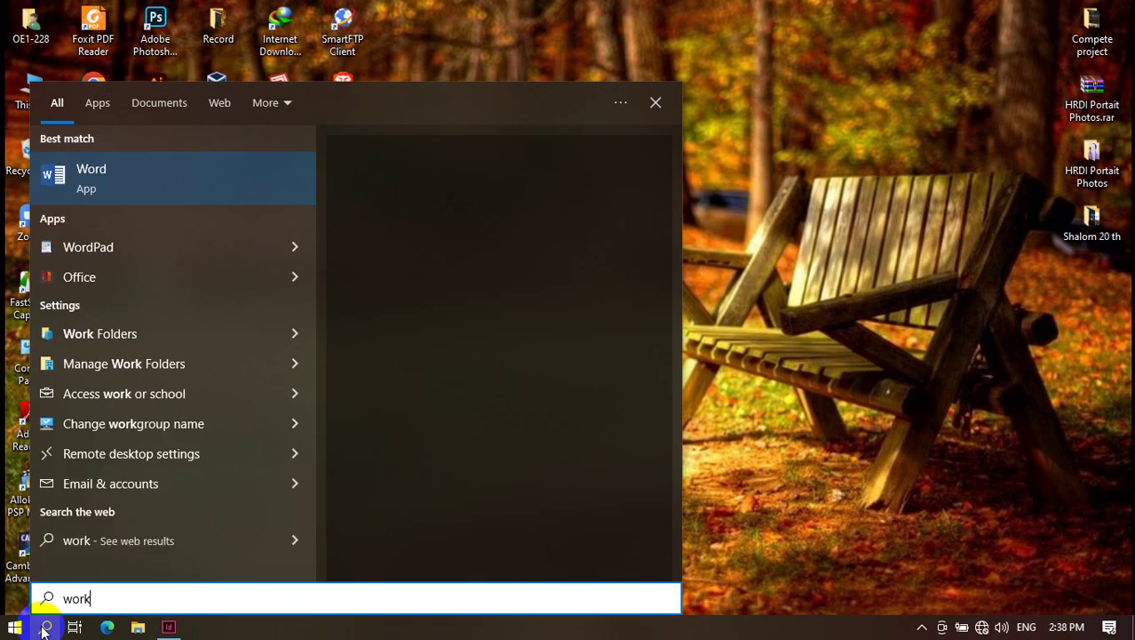
key("Return")
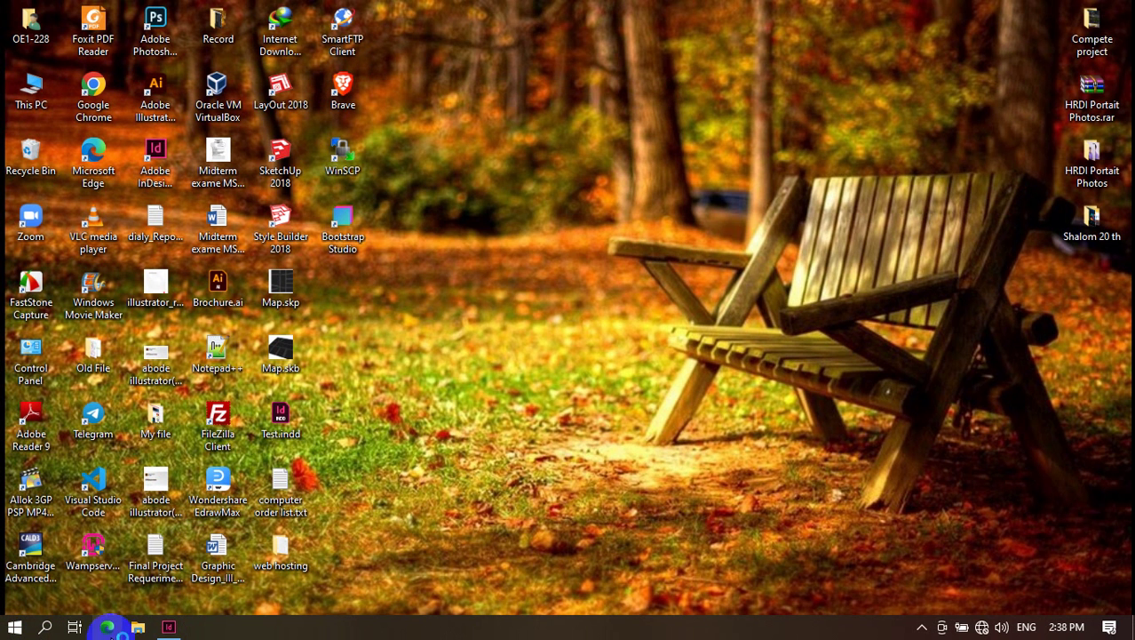
Open Google Chrome and search the web for "Text Generate".
double_click(102, 118)
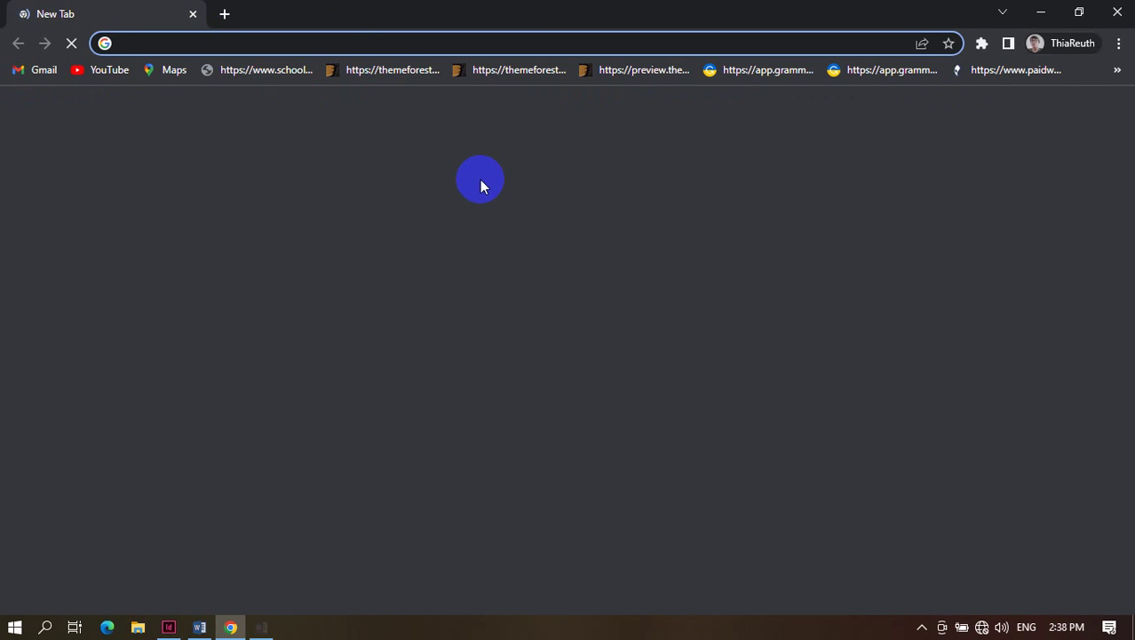
left_click(393, 50)
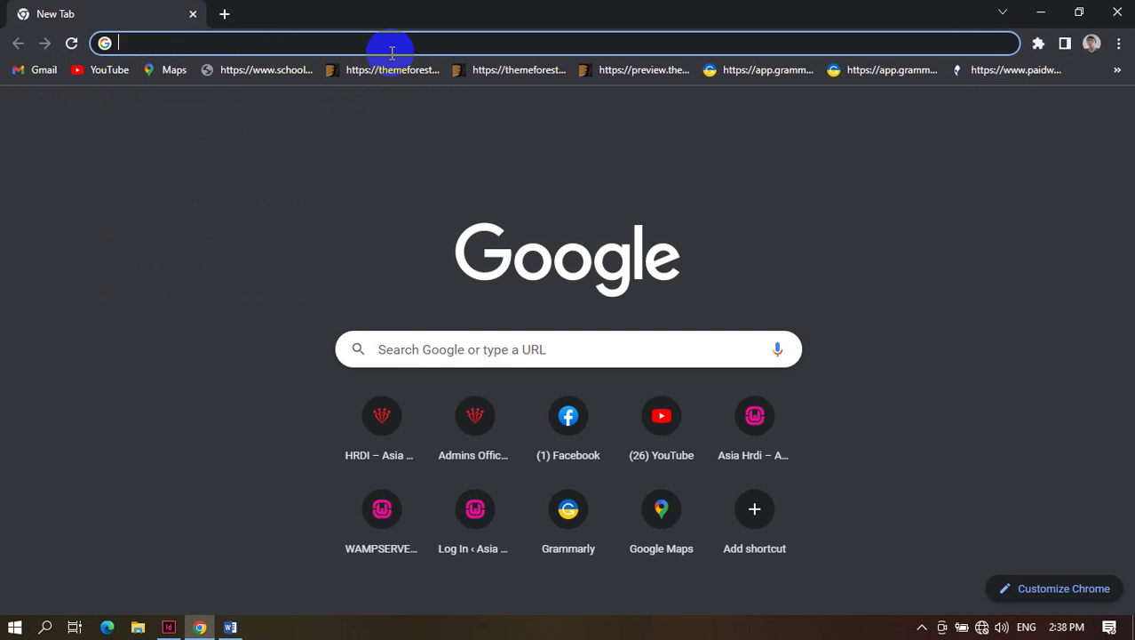
type("Fre")
key("BackSpace")
key("BackSpace")
key("BackSpace")
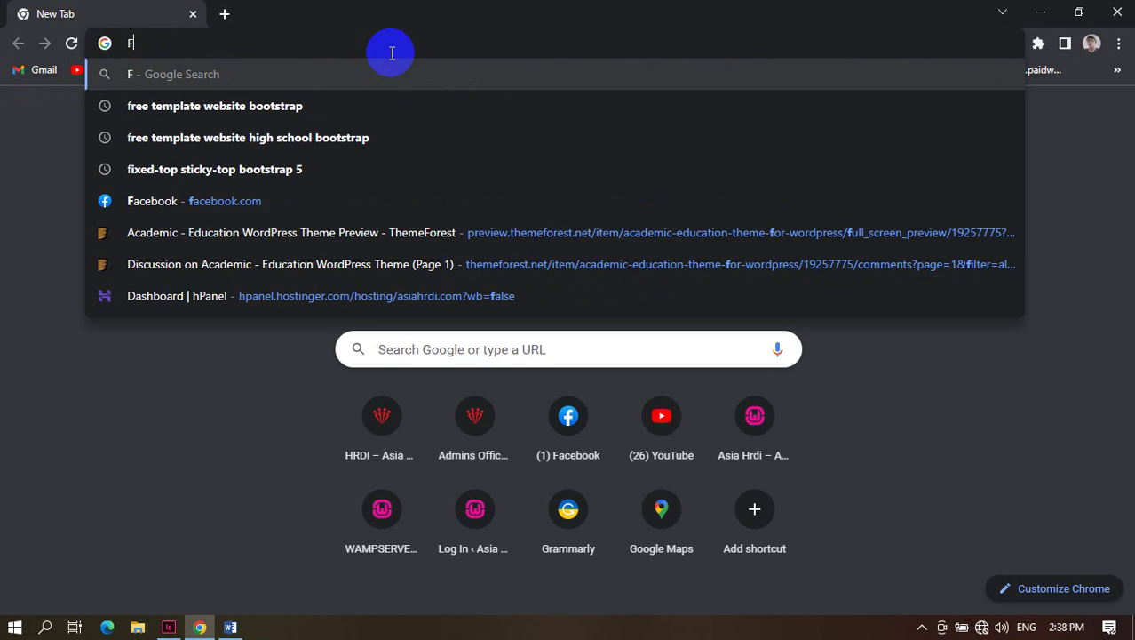
key("BackSpace")
type("f")
key("BackSpace")
type("T")
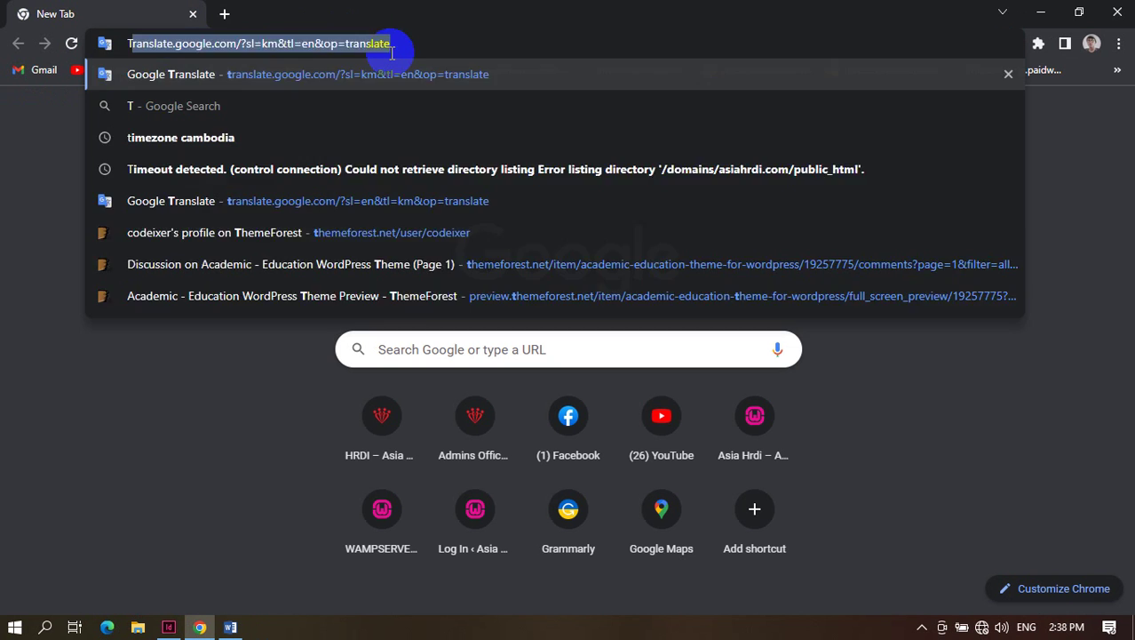
type("ext Generate")
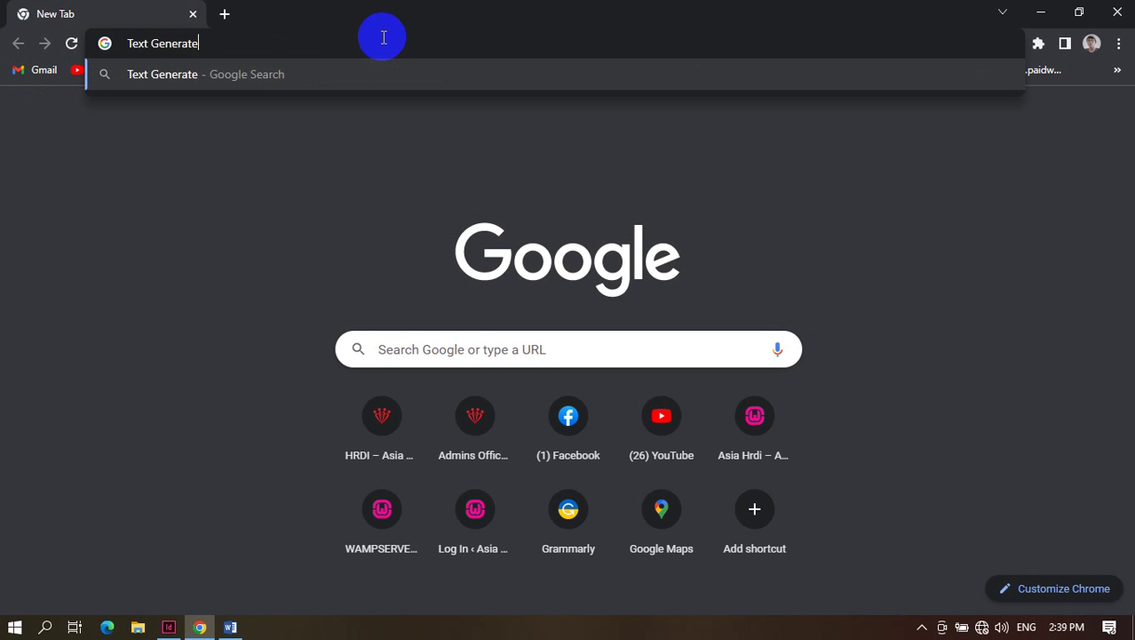
key("Return")
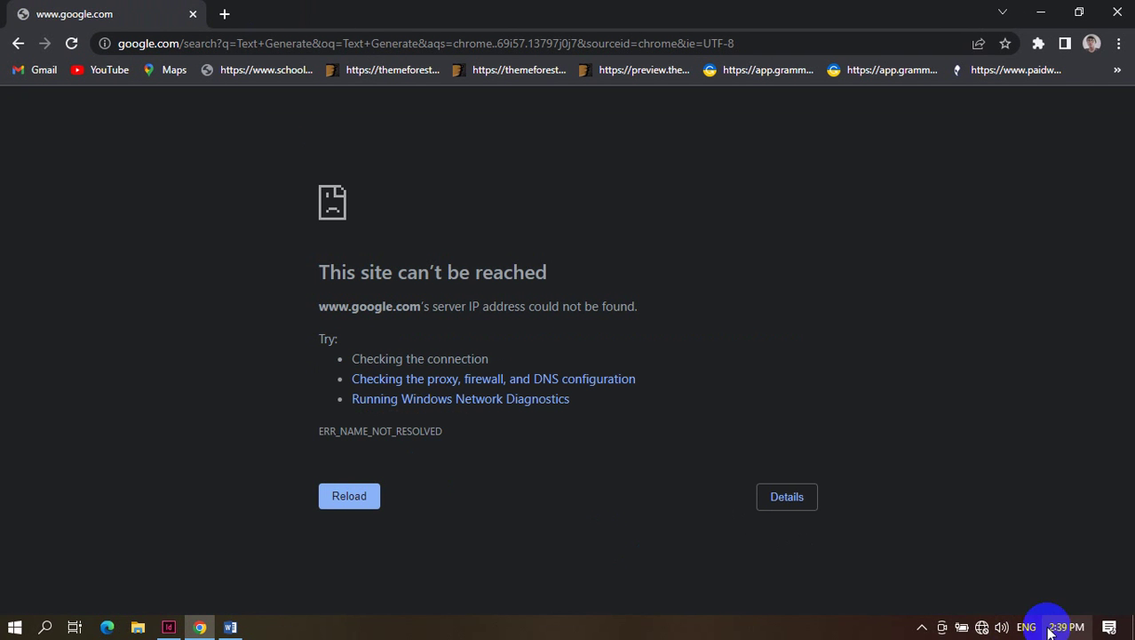
Open the list of available Wi-Fi networks.
left_click(980, 625)
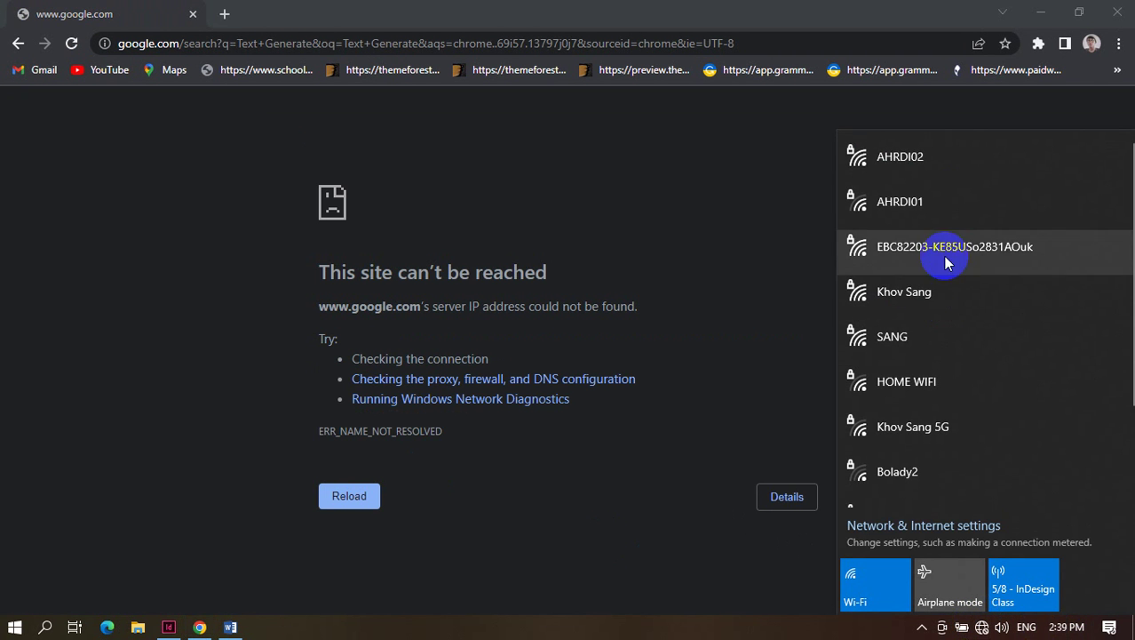
Connect to the AHRDI02 Wi-Fi network and reload the "Text Generate" Google search page.
left_click(946, 169)
left_click(1058, 233)
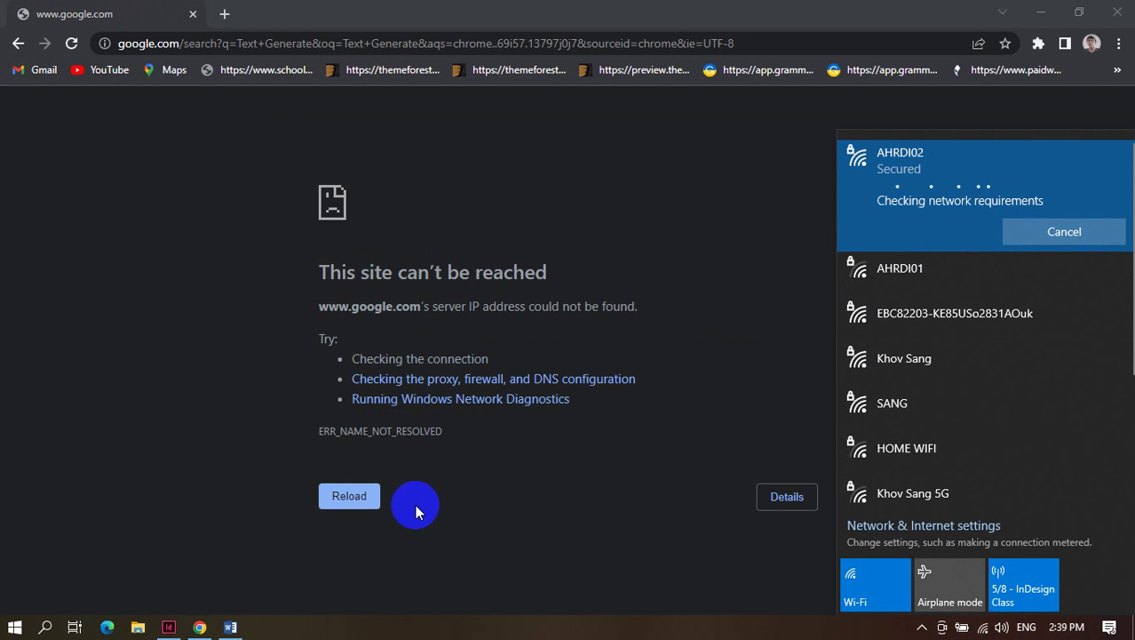
left_click(368, 499)
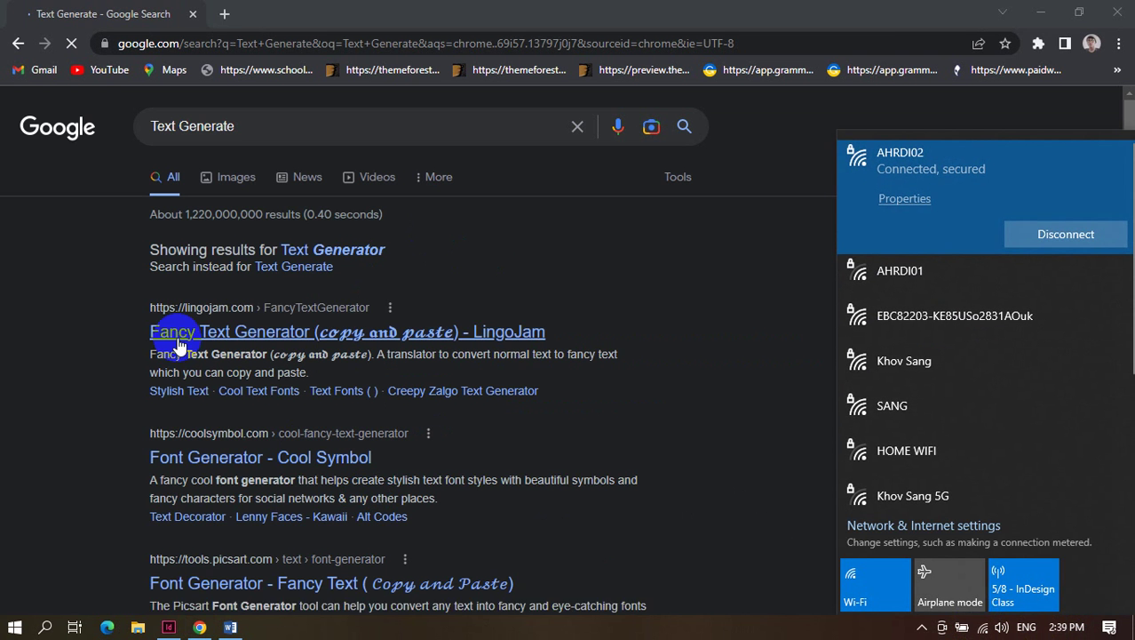
Open LingoJam's Fancy Text Generator from the search results and look through its page.
left_click(197, 337)
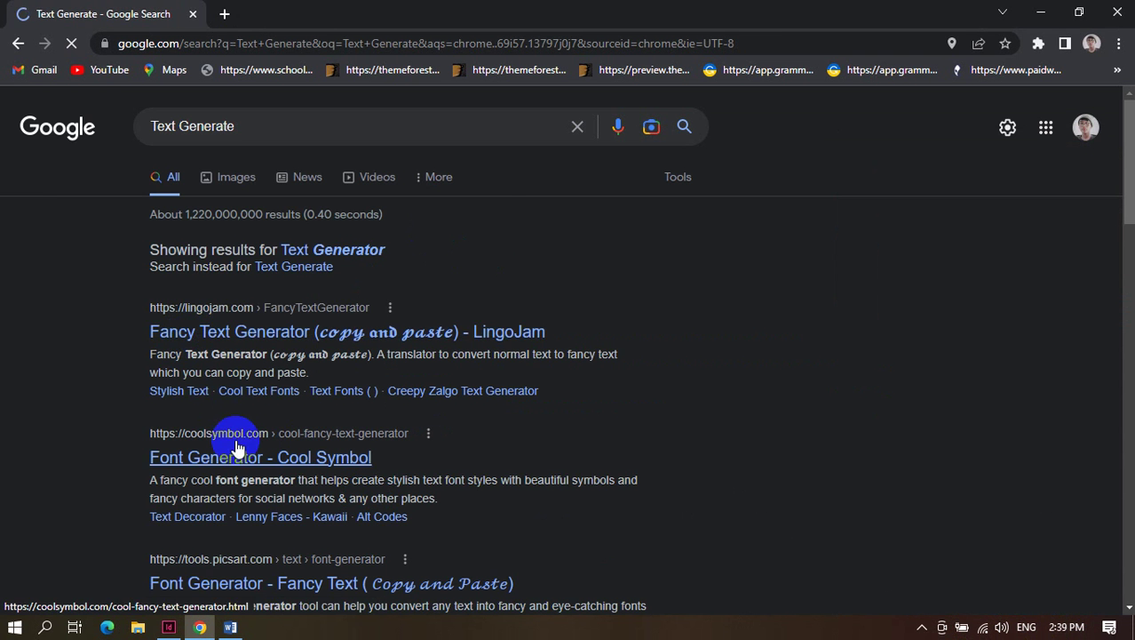
scroll(286, 304, "down", 5)
scroll(286, 304, "down", 1)
scroll(286, 304, "up", 10)
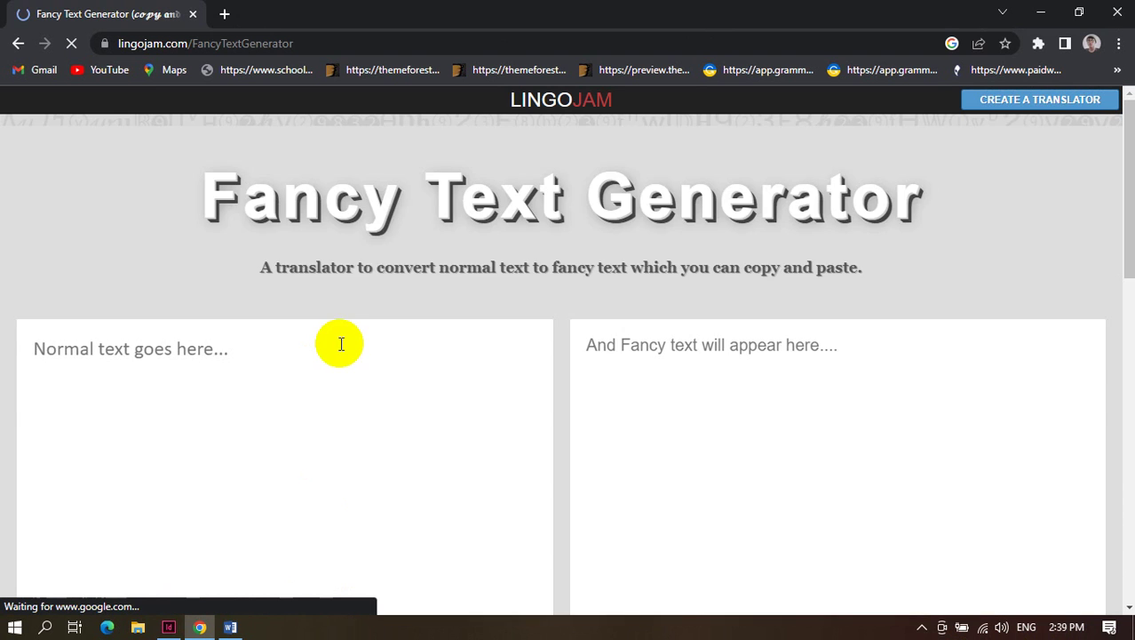
scroll(340, 351, "down", 2)
scroll(340, 357, "down", 10)
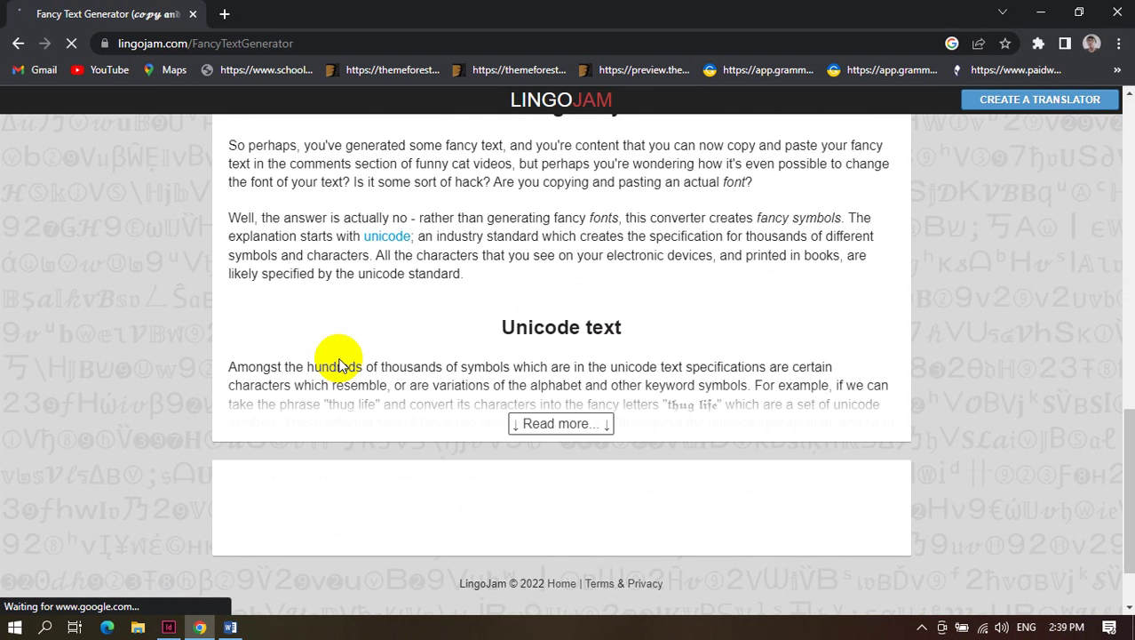
scroll(338, 364, "up", 2)
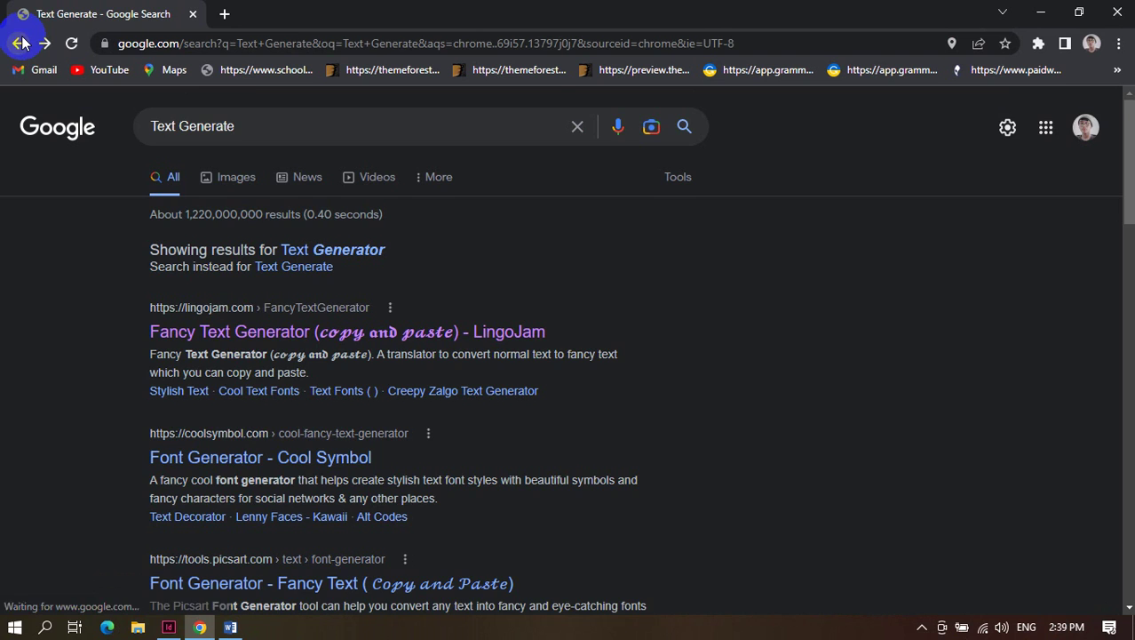
Return to the Google results and replace the query with a search for "Khmer news".
scroll(287, 223, "down", 3)
left_click(207, 108)
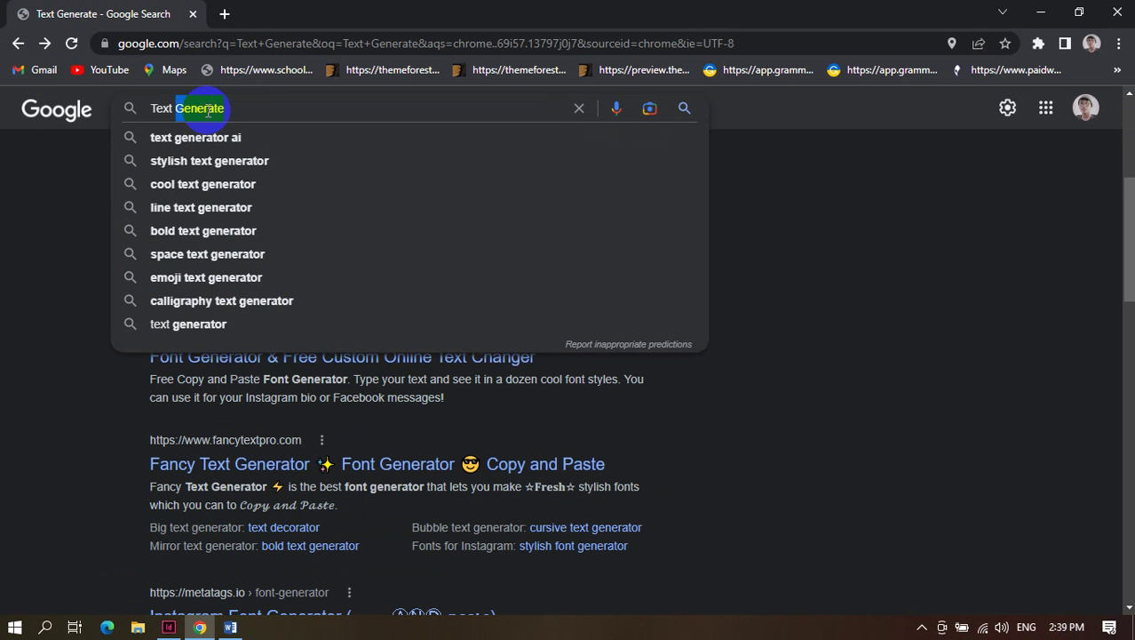
key("BackSpace")
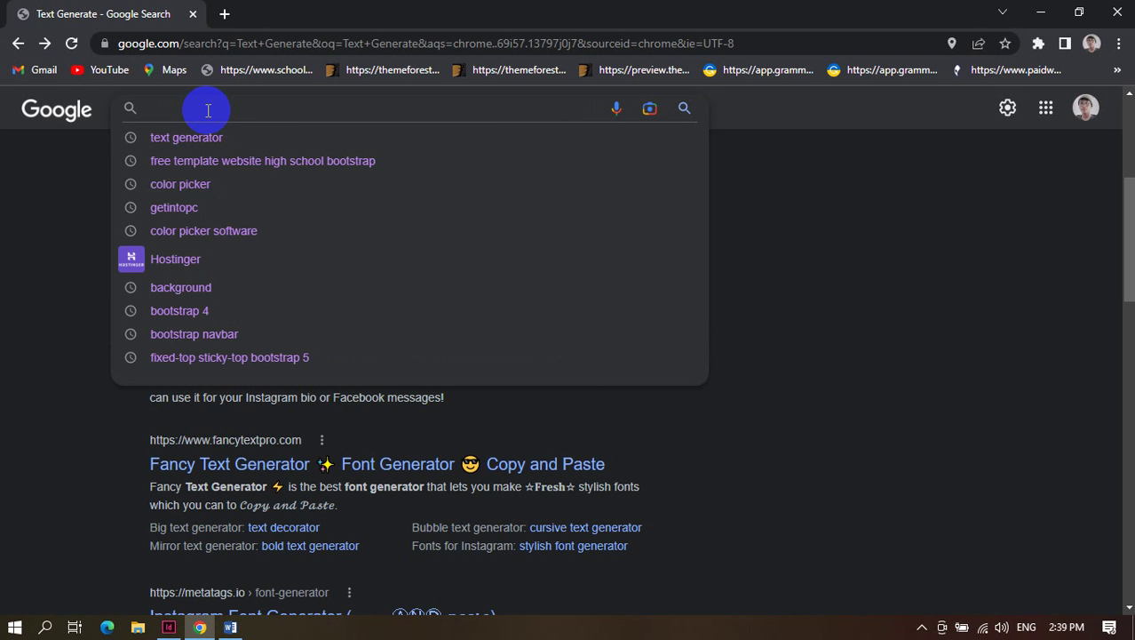
type("តហមទេអ")
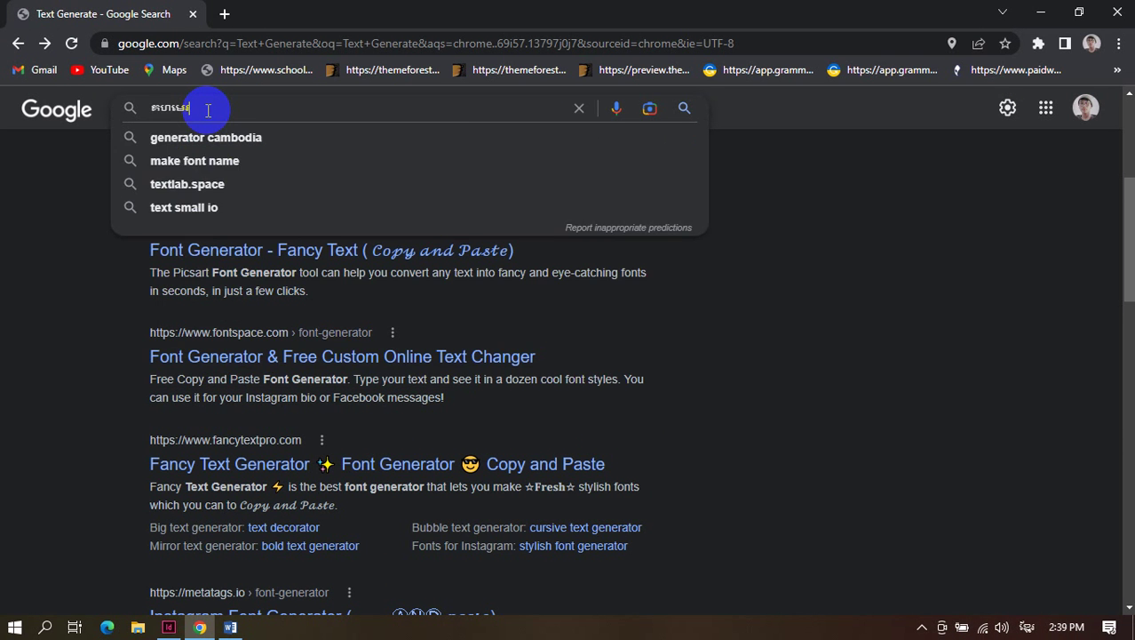
key("BackSpace")
key("BackSpace")
key("BackSpace")
type("Khm")
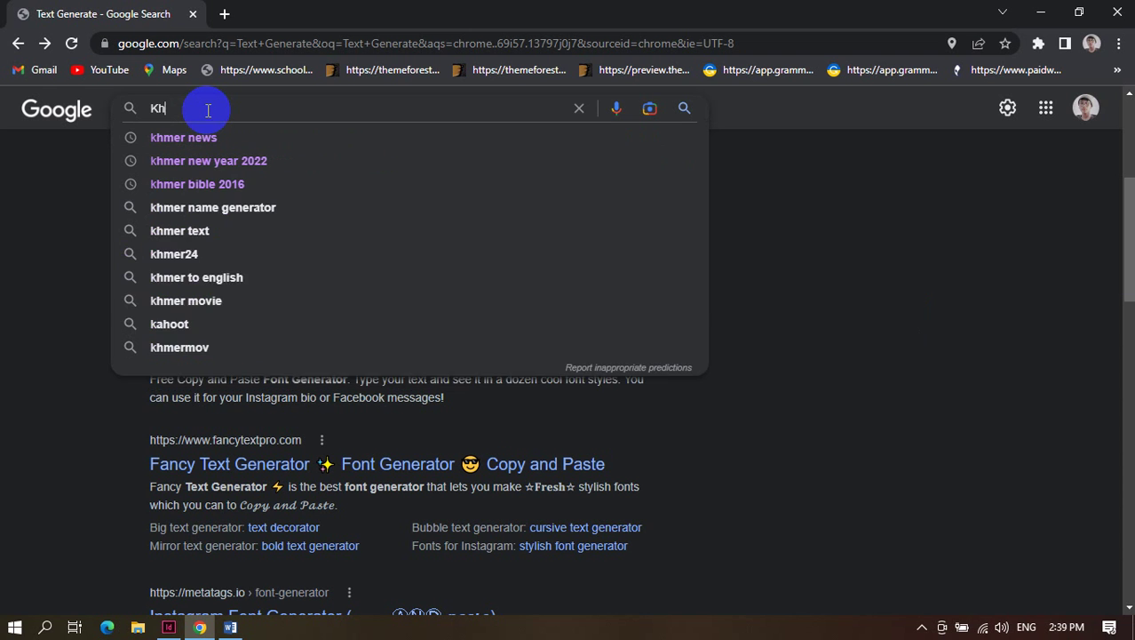
key("BackSpace")
type("mer ")
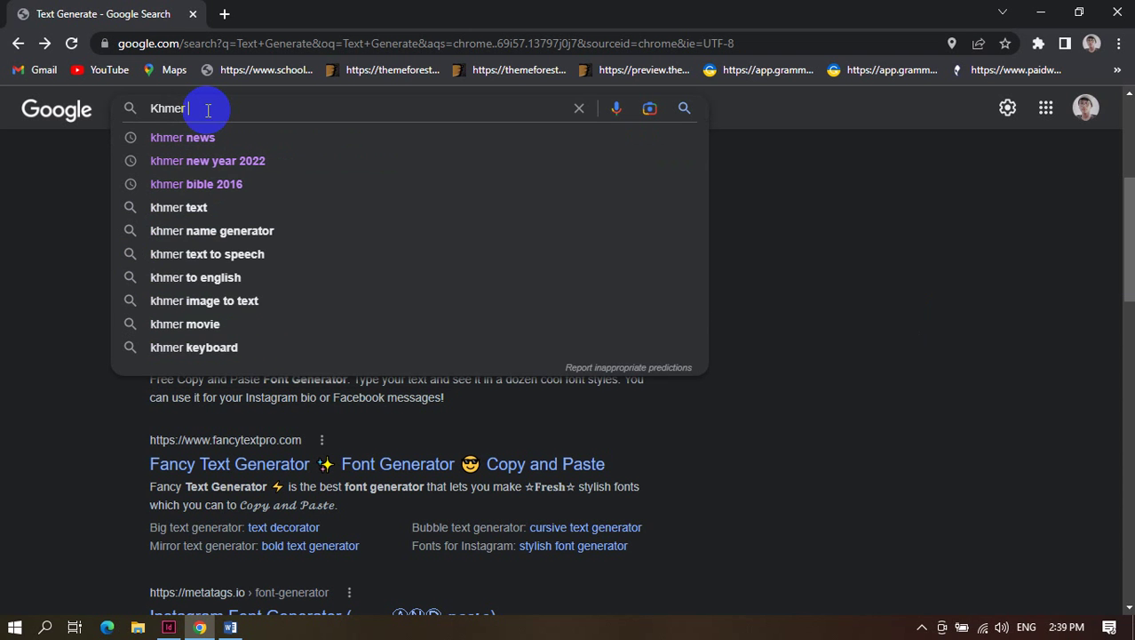
type("news")
key("Return")
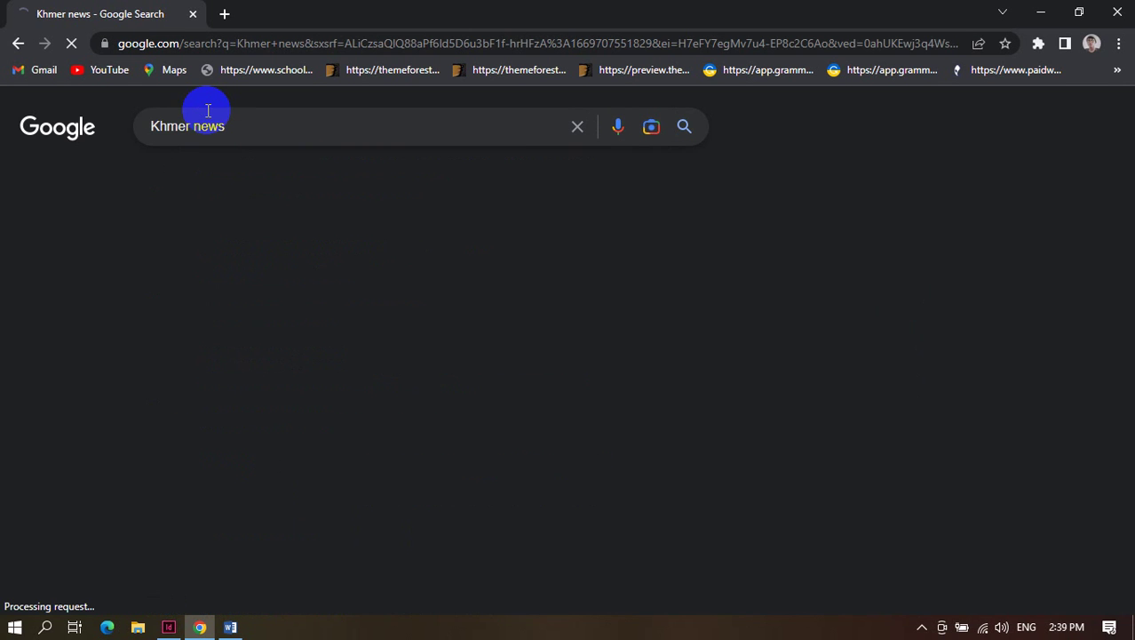
Open the Khmer Times website from the results and, in its Business section, open the article "GDT warns tax defaulters of serious action".
left_click(190, 259)
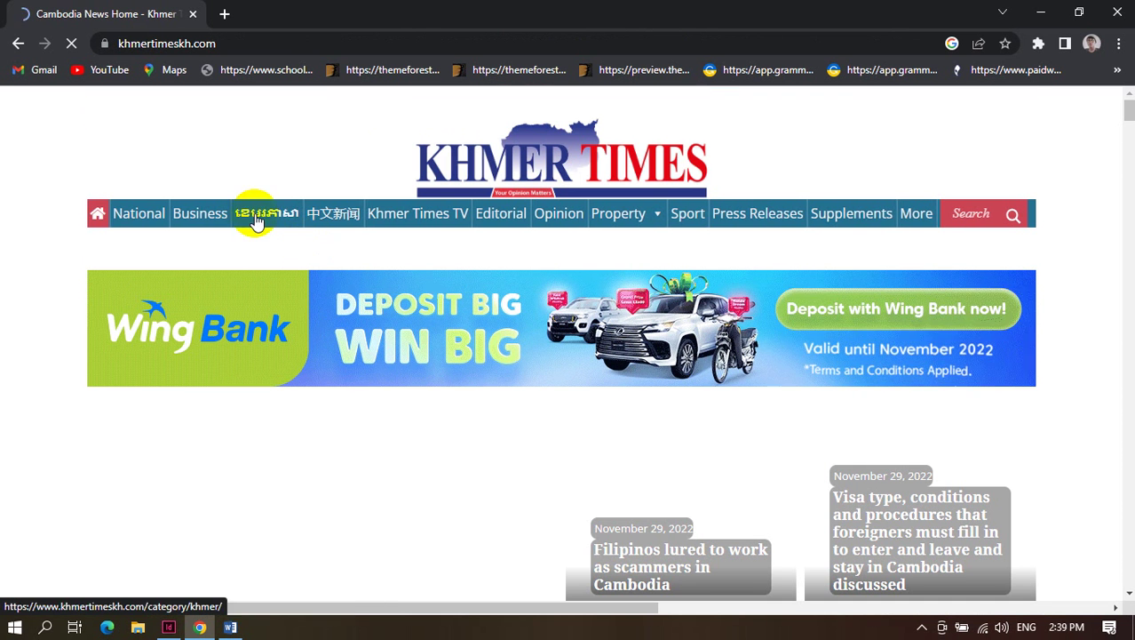
scroll(253, 236, "down", 8)
scroll(253, 235, "down", 5)
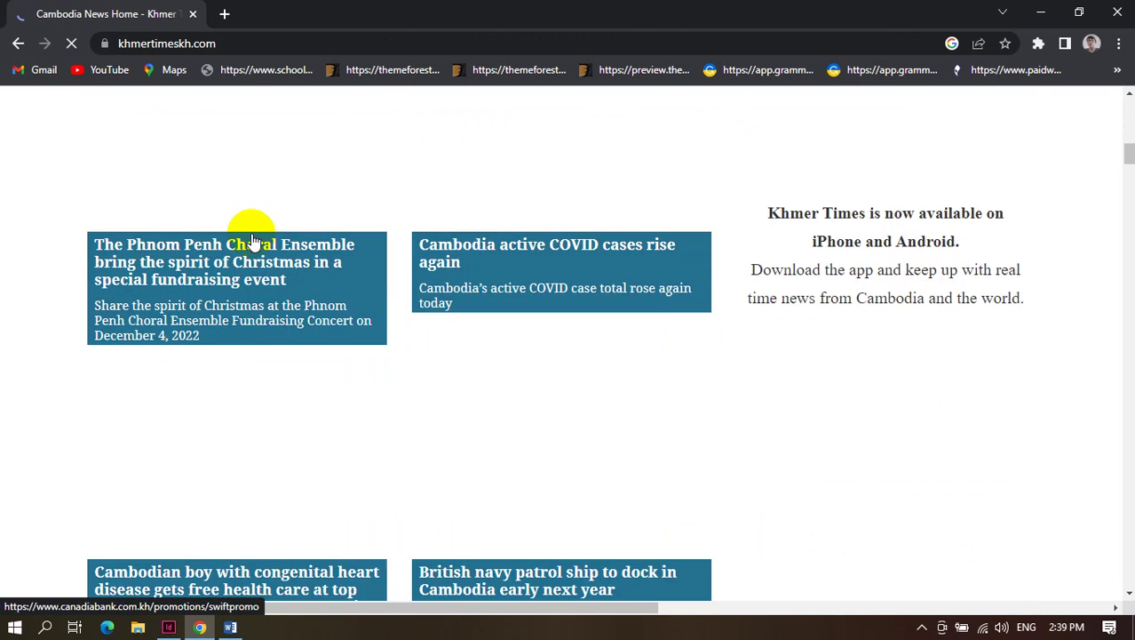
scroll(252, 240, "up", 3)
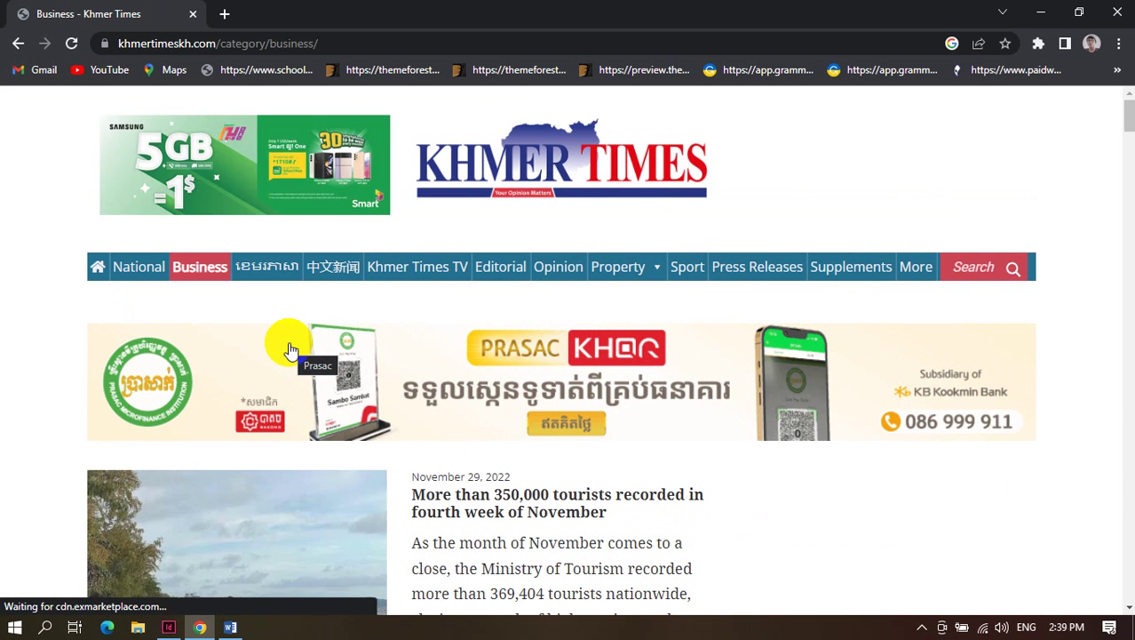
scroll(261, 579, "down", 4)
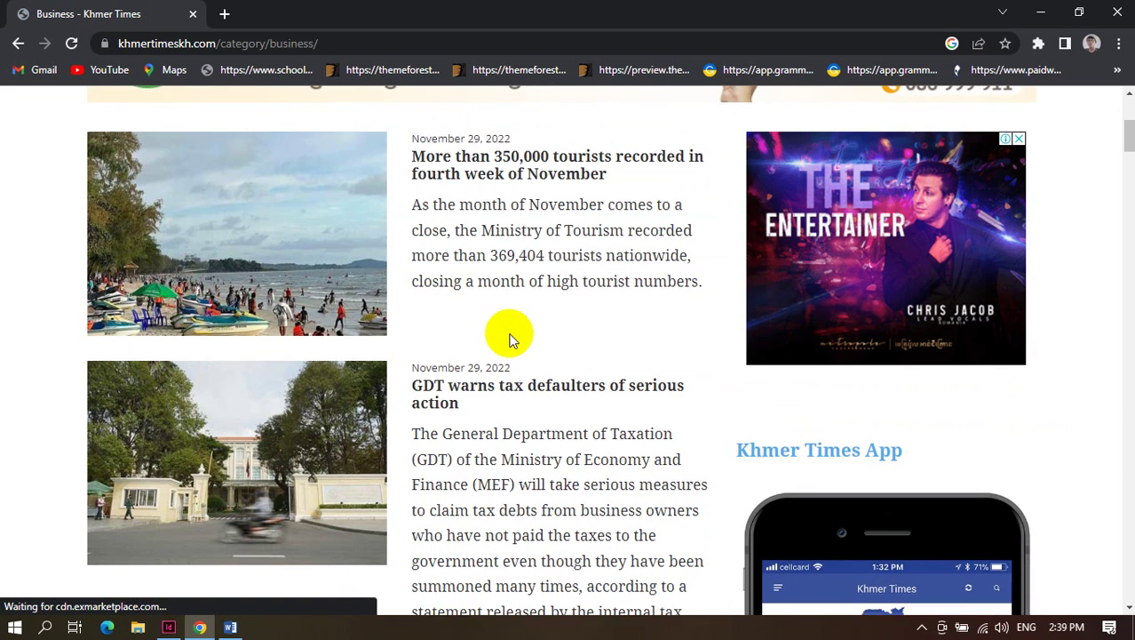
scroll(279, 367, "down", 1)
left_click(333, 339)
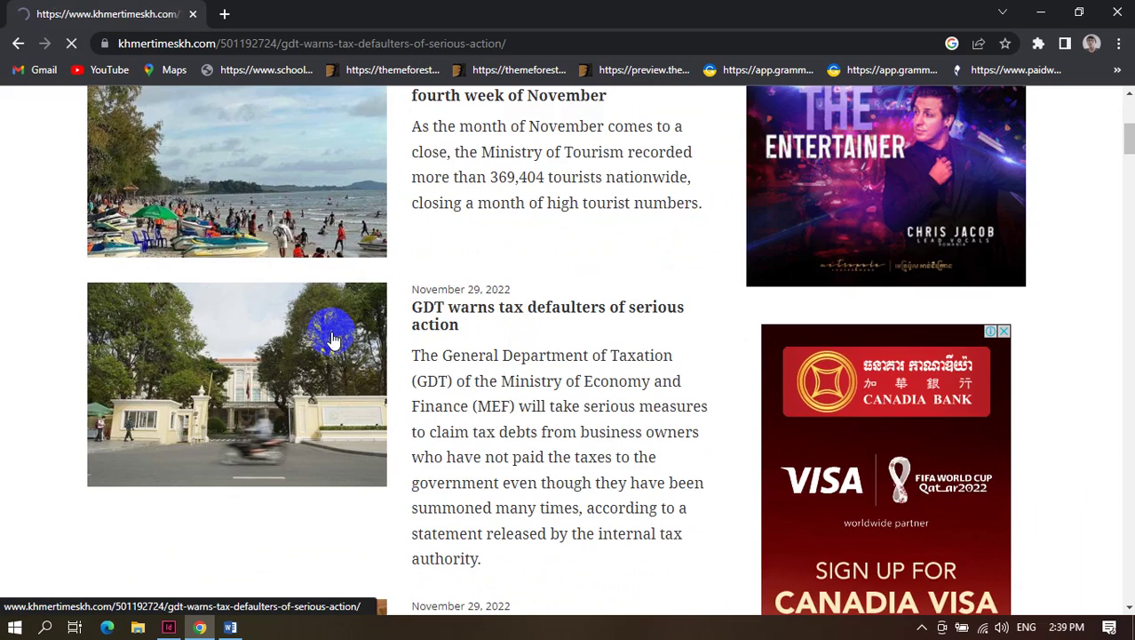
Copy the article text from "GDT will file lawsuits" through the paragraph beginning "Filing lawsuits with the court".
scroll(332, 340, "down", 10)
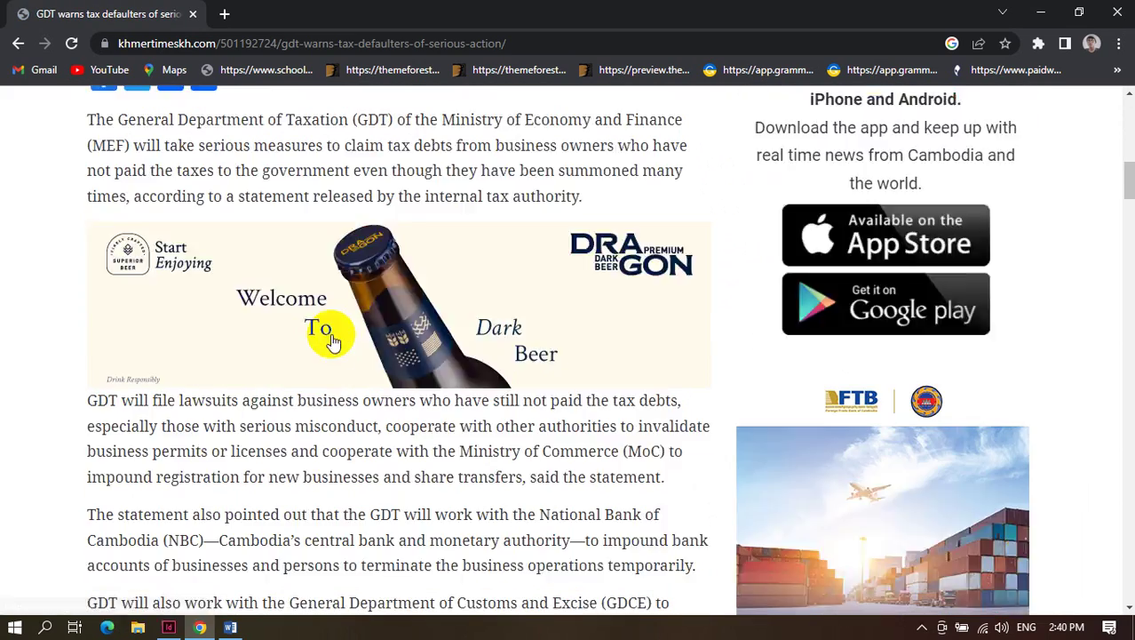
scroll(332, 340, "down", 3)
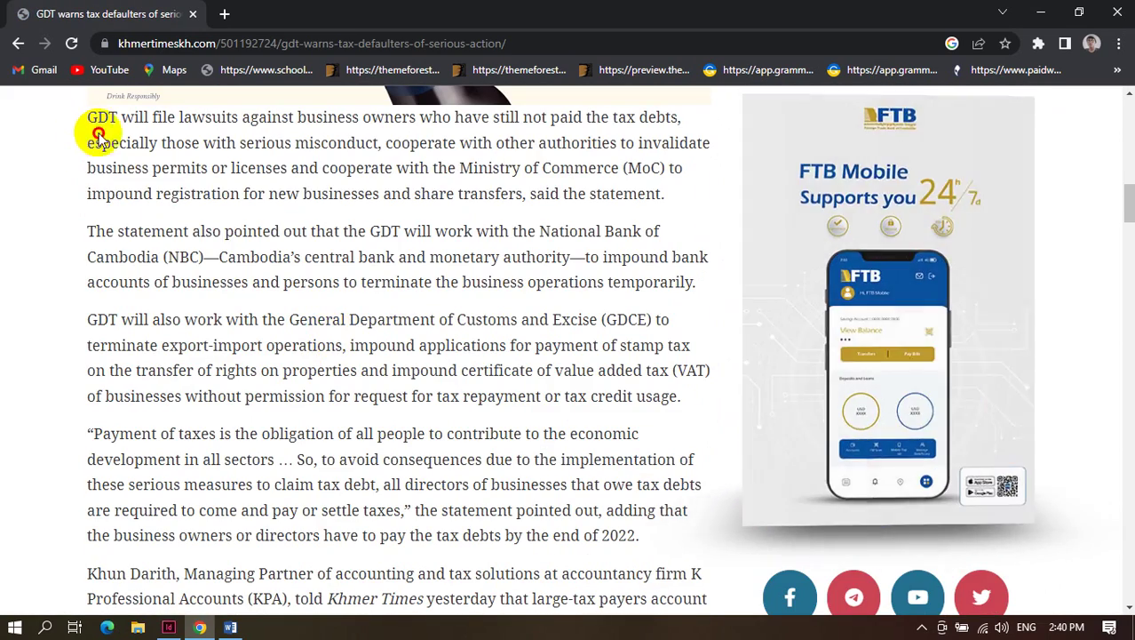
left_click_drag(98, 135, 644, 480)
scroll(266, 319, "down", 5)
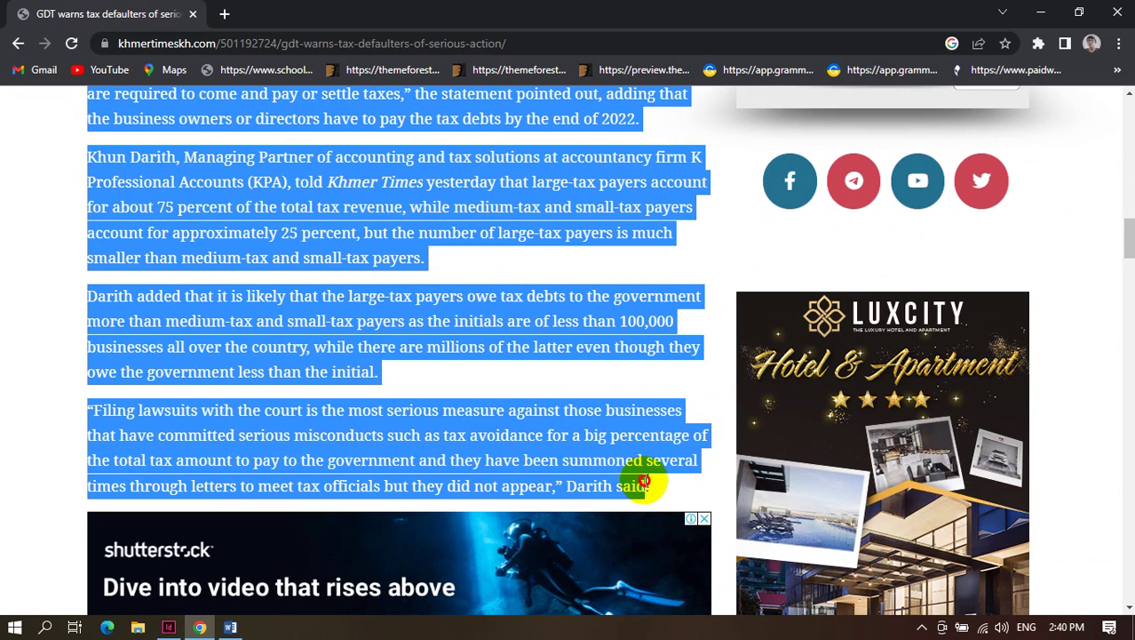
right_click(639, 452)
left_click(676, 462)
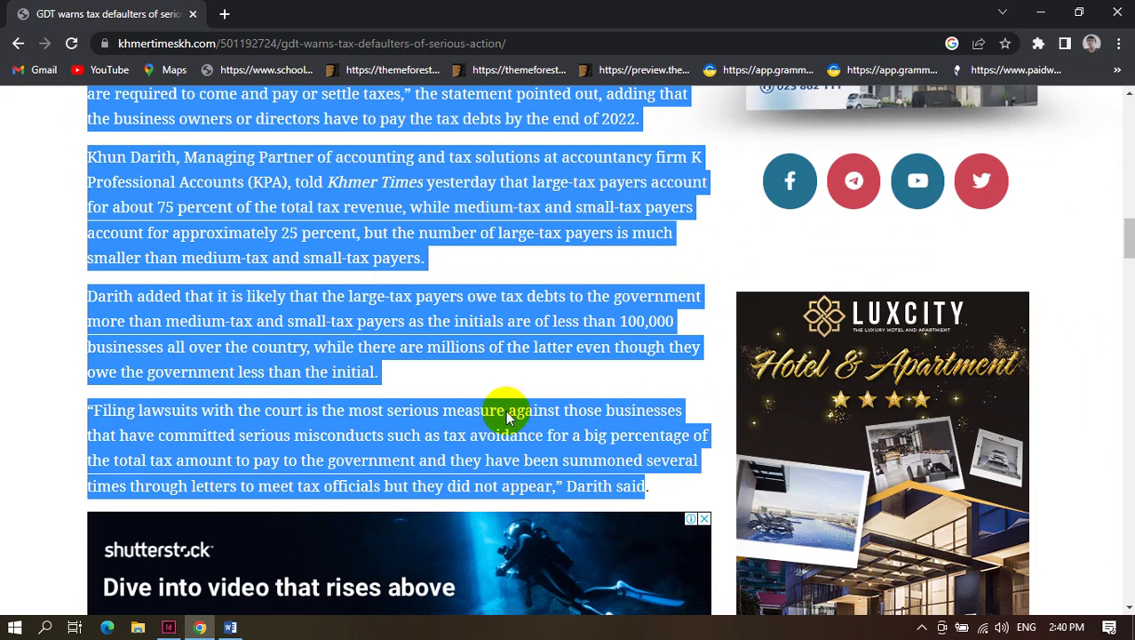
Switch to Word, create a blank document and paste the copied article text into its body.
left_click(224, 625)
left_click(230, 628)
left_click(230, 628)
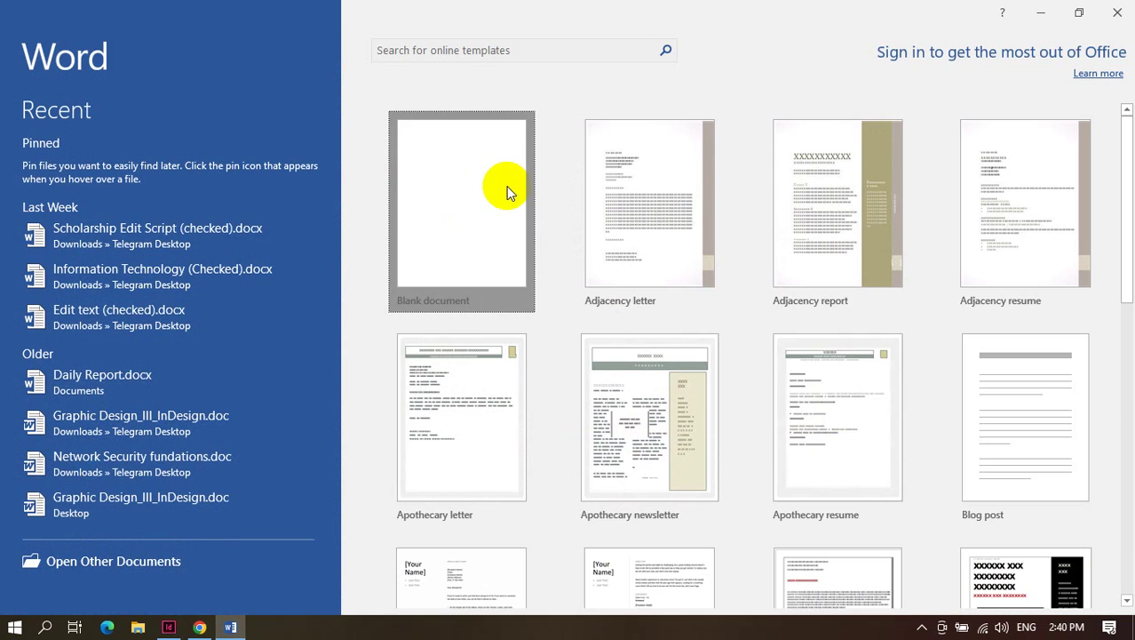
left_click(463, 194)
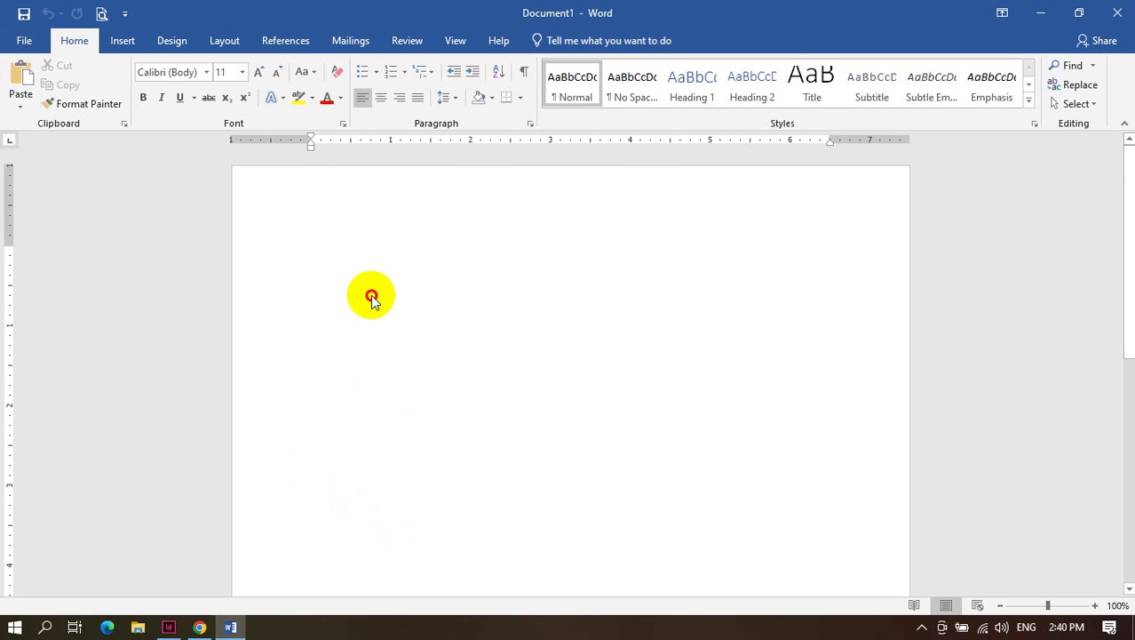
double_click(357, 268)
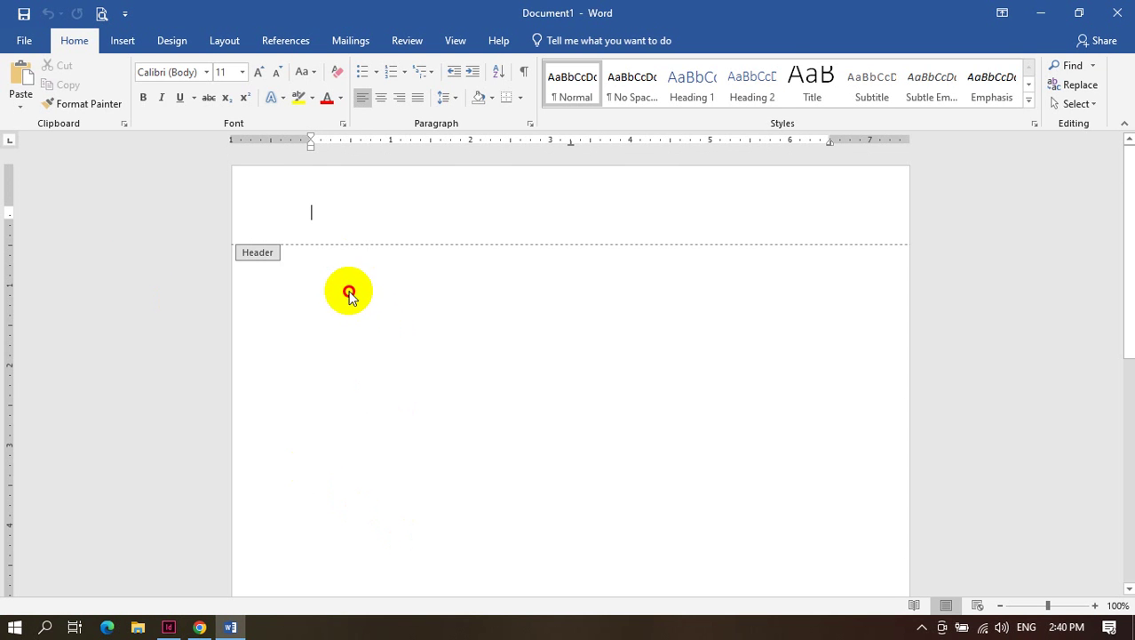
double_click(382, 284)
key("ctrl+v")
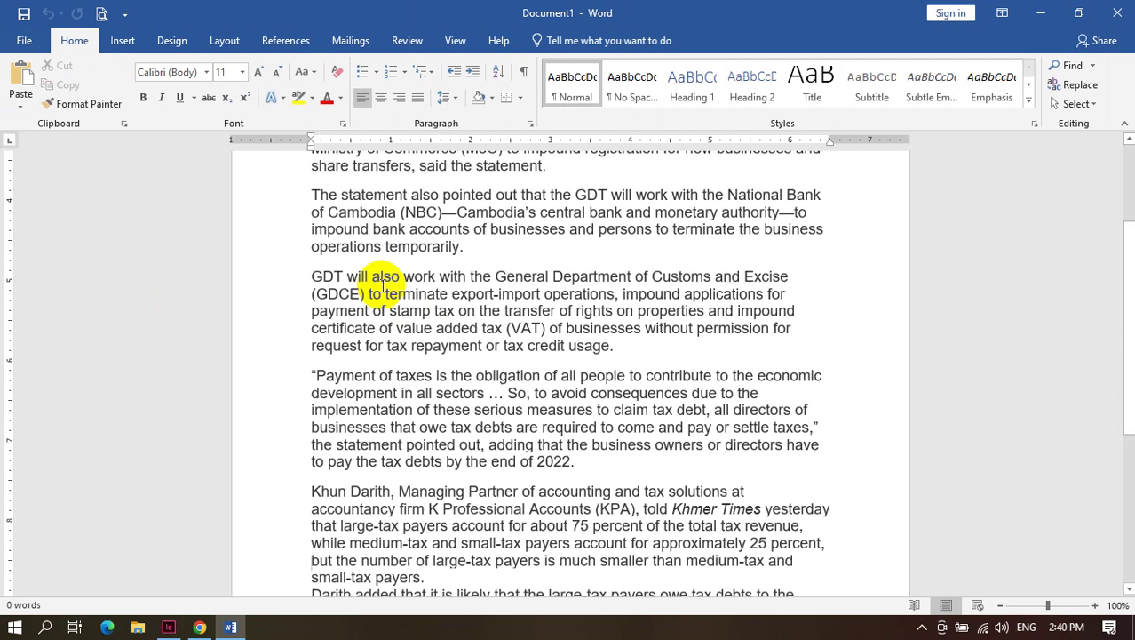
scroll(381, 284, "down", 3)
scroll(381, 282, "down", 1)
Save the Word document to the Desktop folder with the file name "text".
key("ctrl+s")
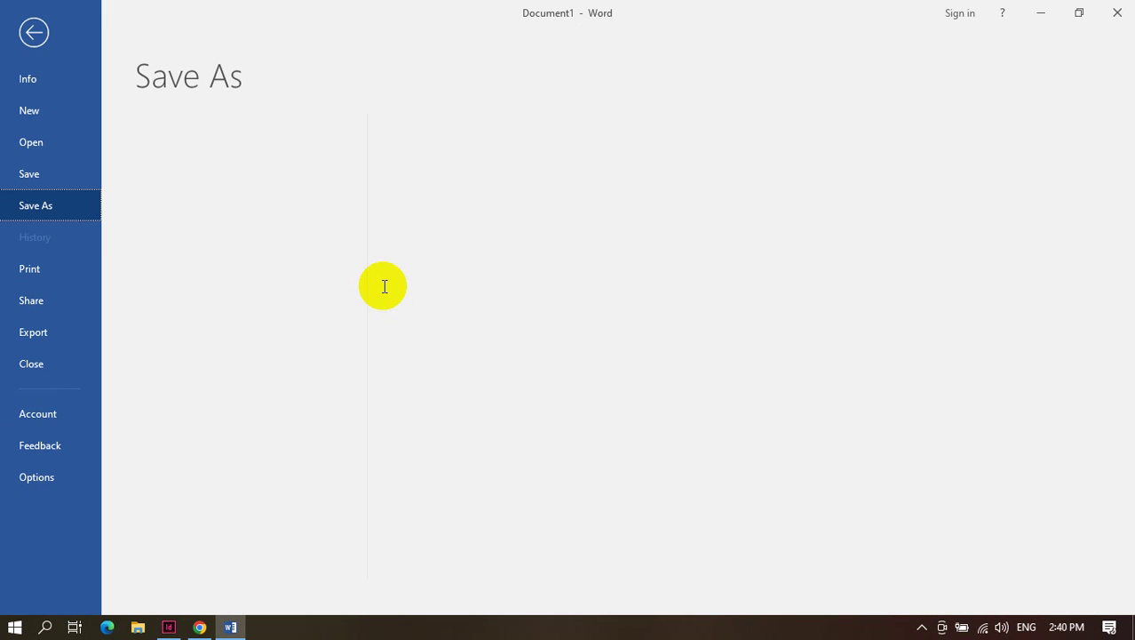
left_click(221, 313)
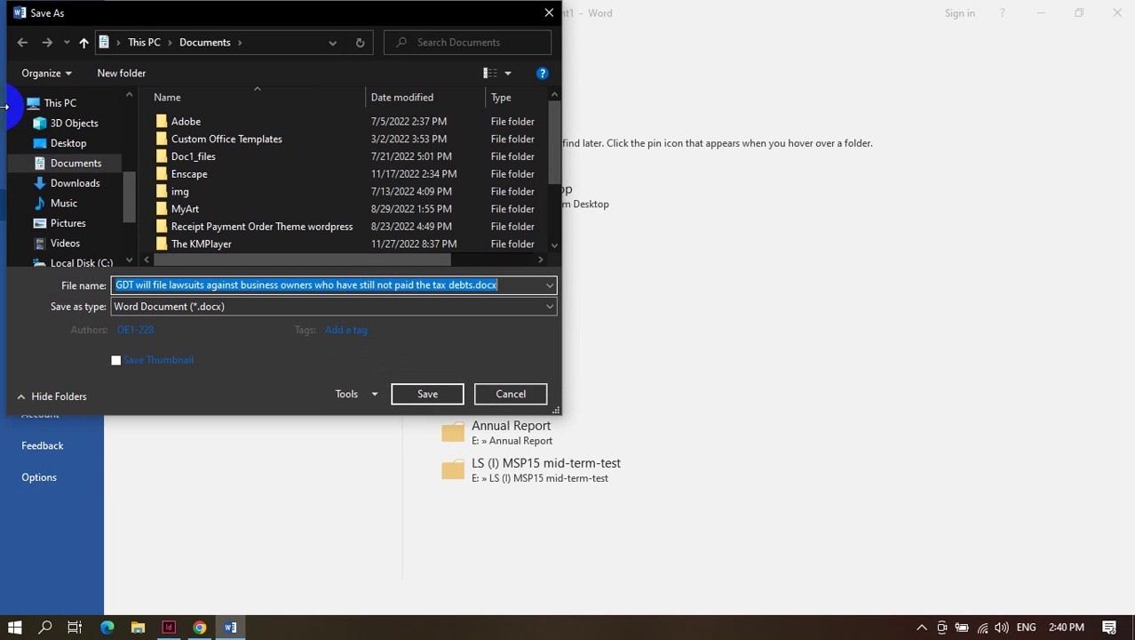
left_click(64, 146)
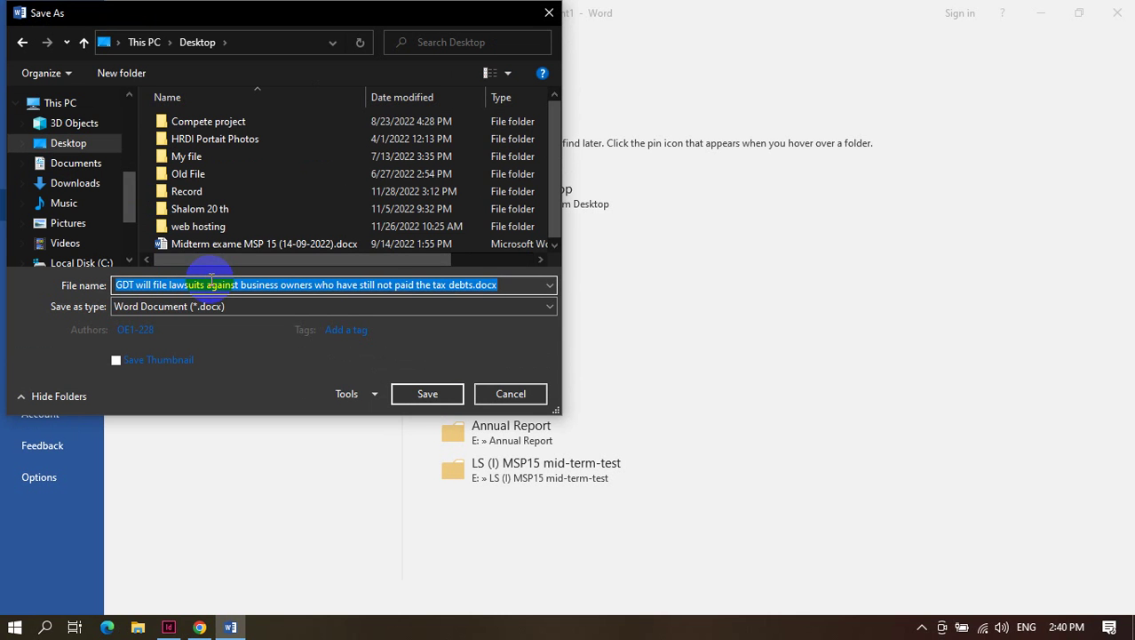
type("text")
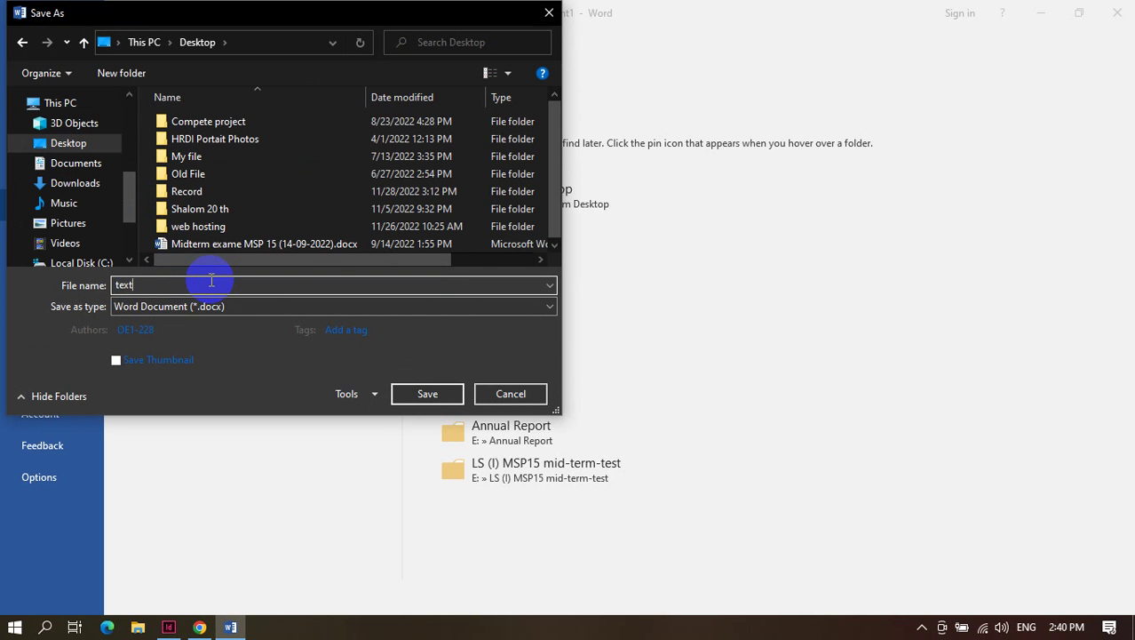
key("Return")
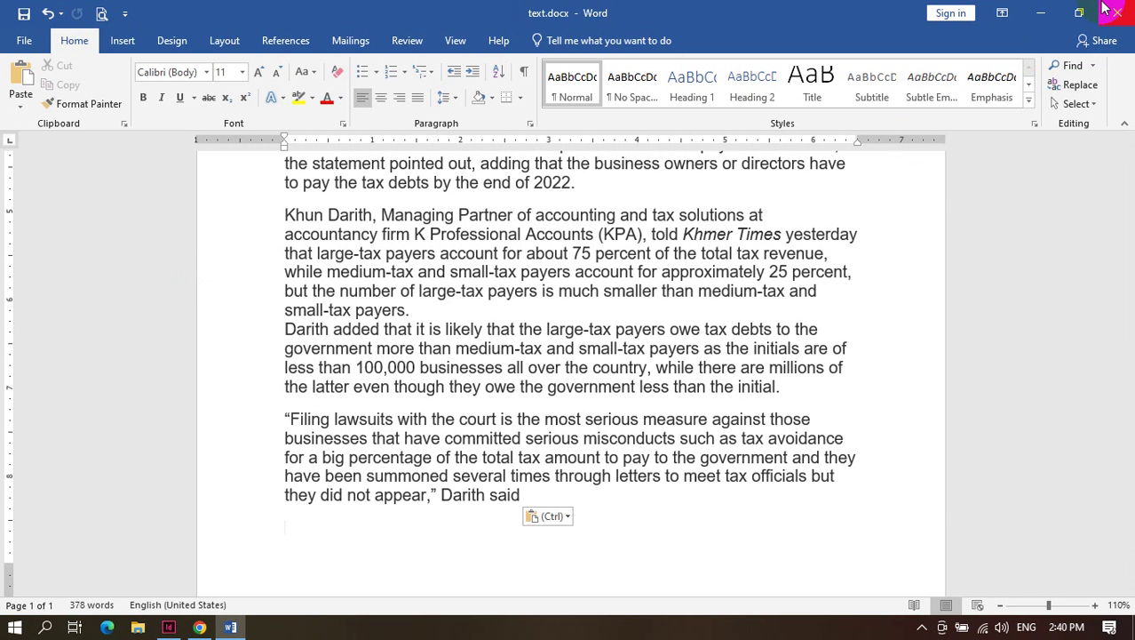
Minimize Word and switch to the Untitled-1 document in InDesign.
left_click(1056, 12)
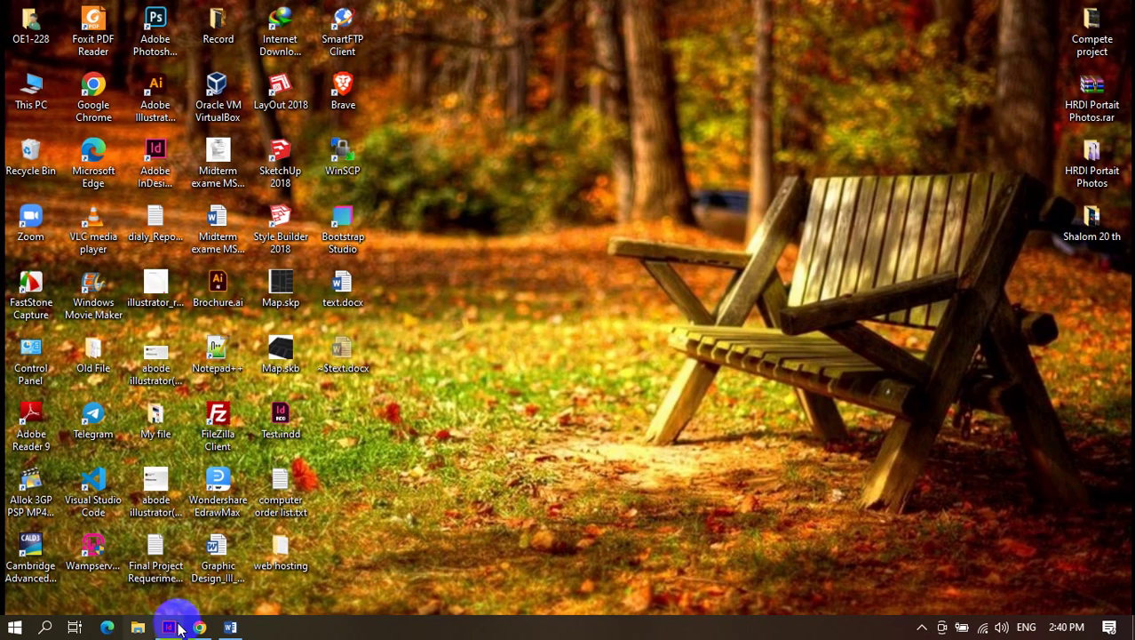
left_click(168, 628)
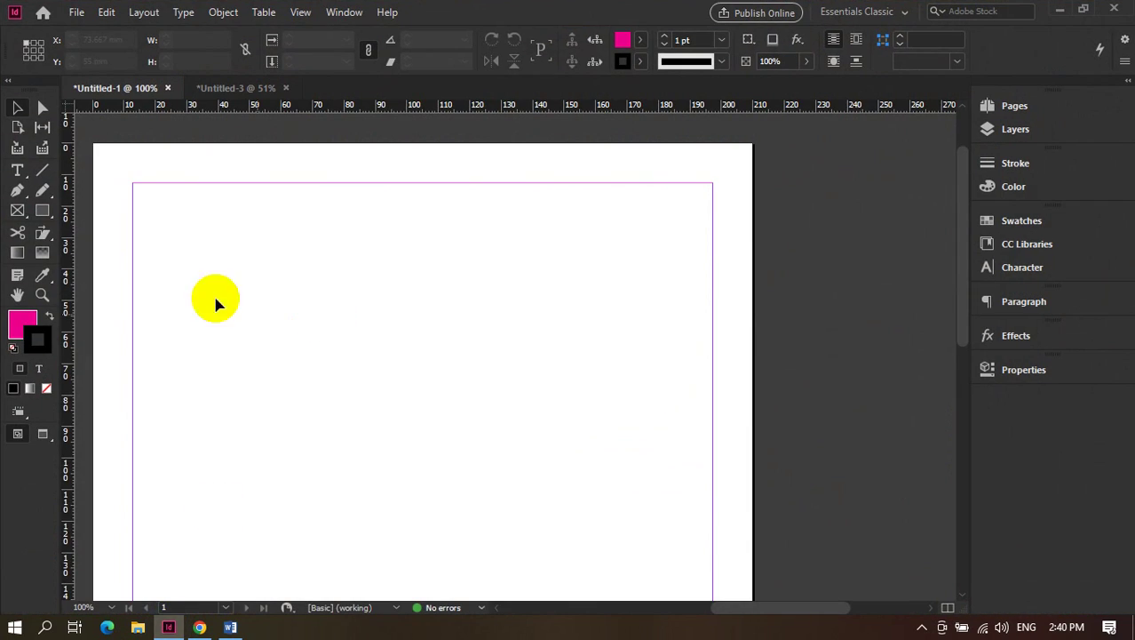
scroll(213, 302, "up", 3)
Review text.docx in Word from its beginning, and return to the Untitled-1 document in InDesign.
left_click(230, 626)
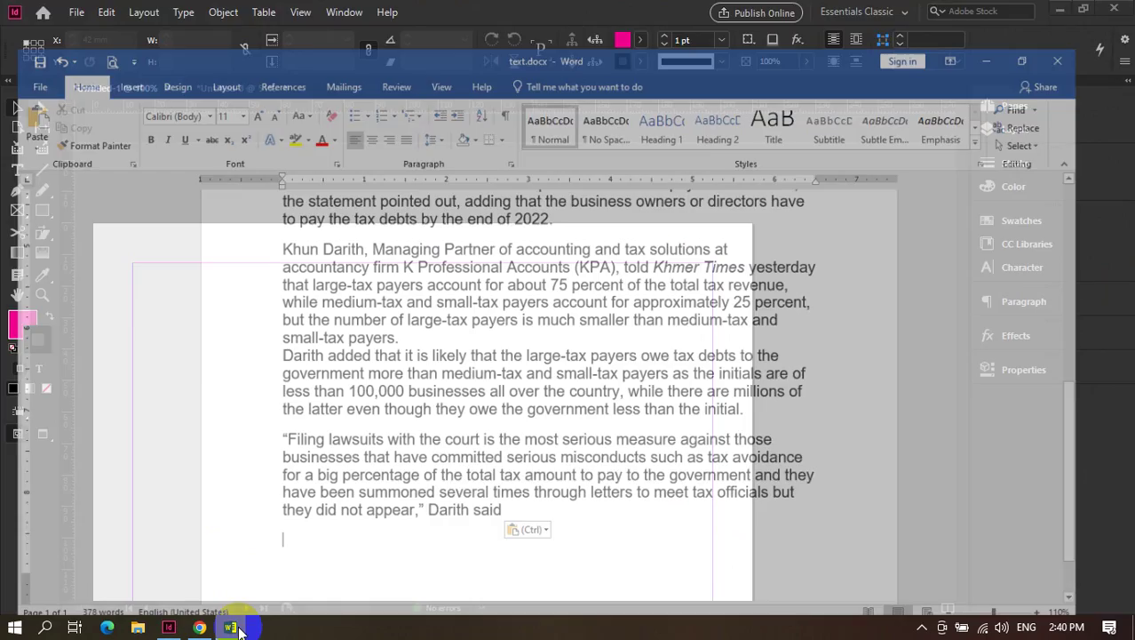
scroll(304, 186, "up", 8)
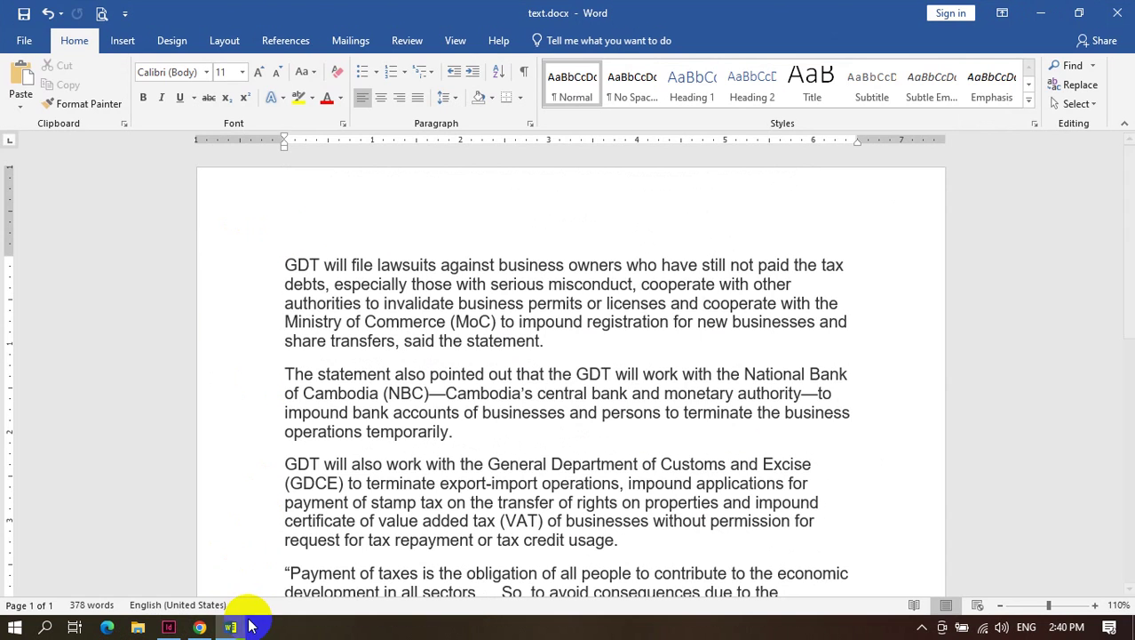
left_click(231, 628)
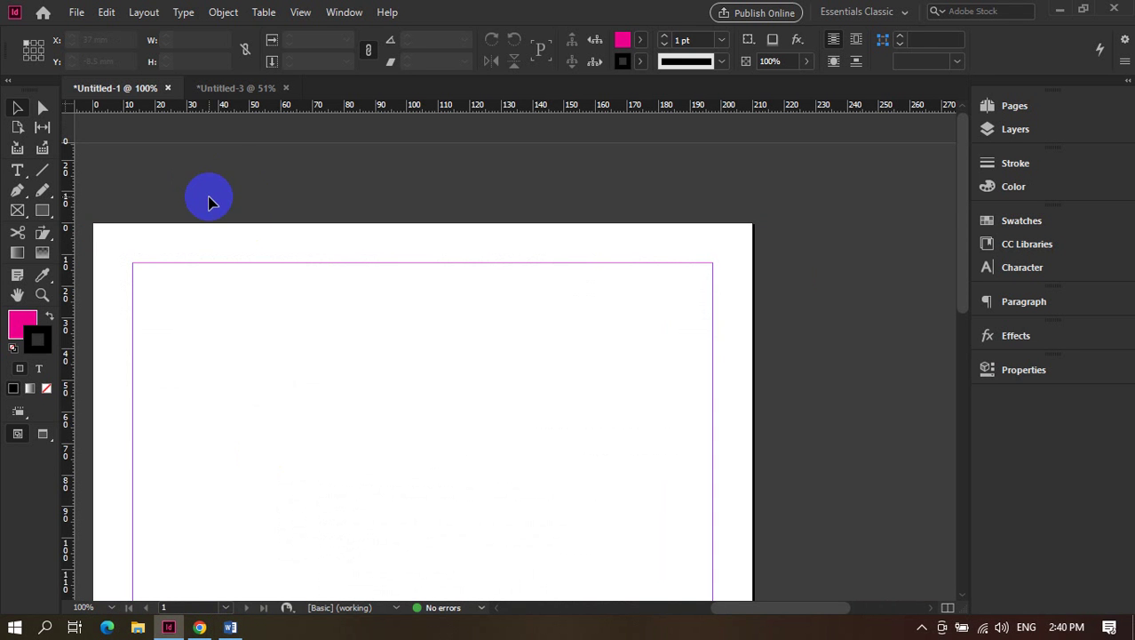
Try to place text.docx from the Desktop folder into the Untitled-1 document.
left_click(71, 11)
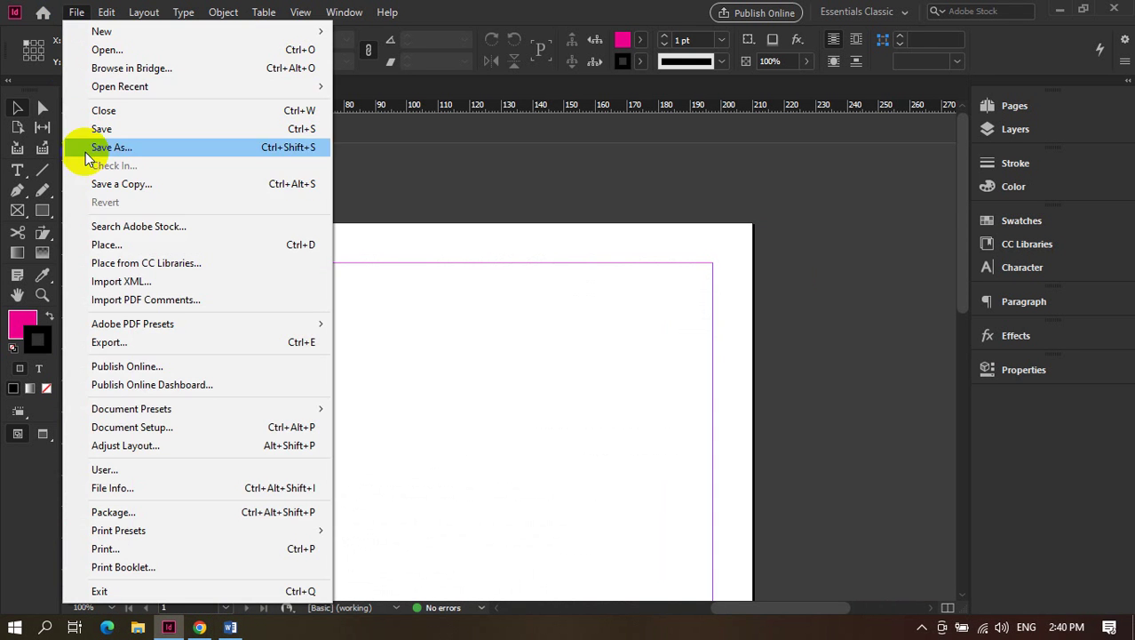
left_click(56, 243)
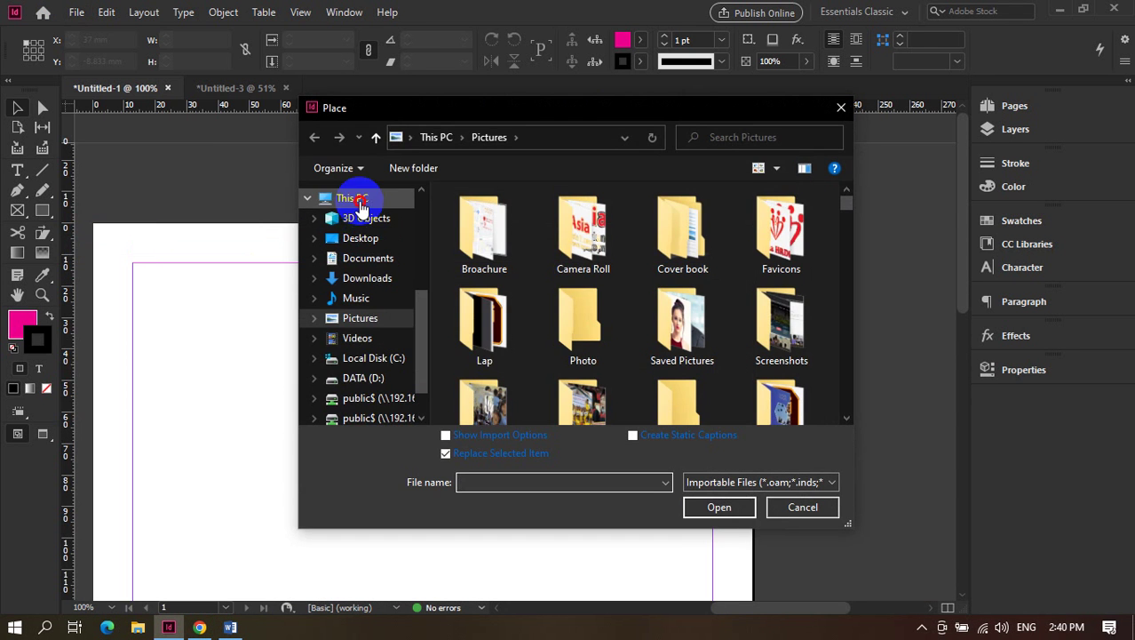
left_click(355, 198)
left_click(366, 238)
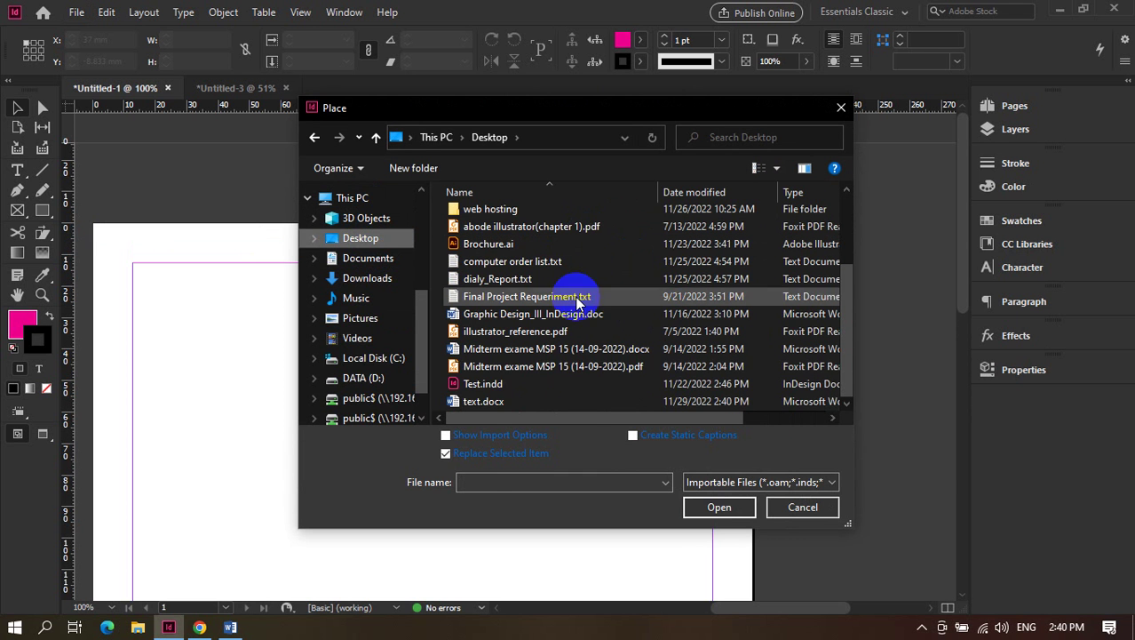
left_click(557, 402)
left_click(696, 506)
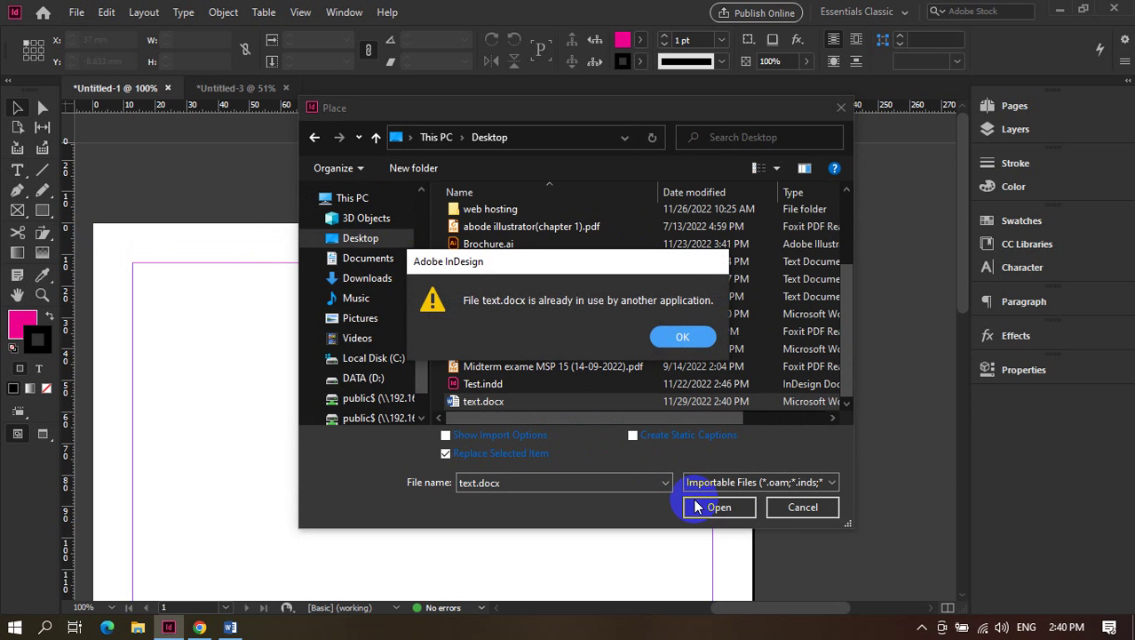
left_click(672, 342)
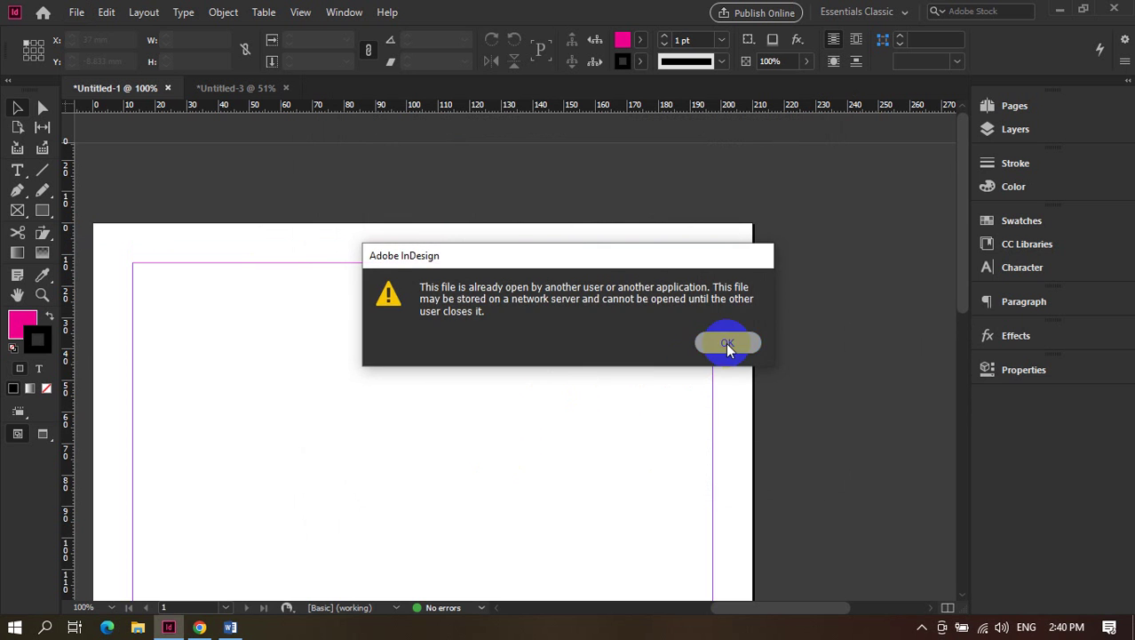
left_click(727, 345)
Close text.docx in Word, return to InDesign, and load text.docx from the Desktop folder for placing.
left_click(230, 627)
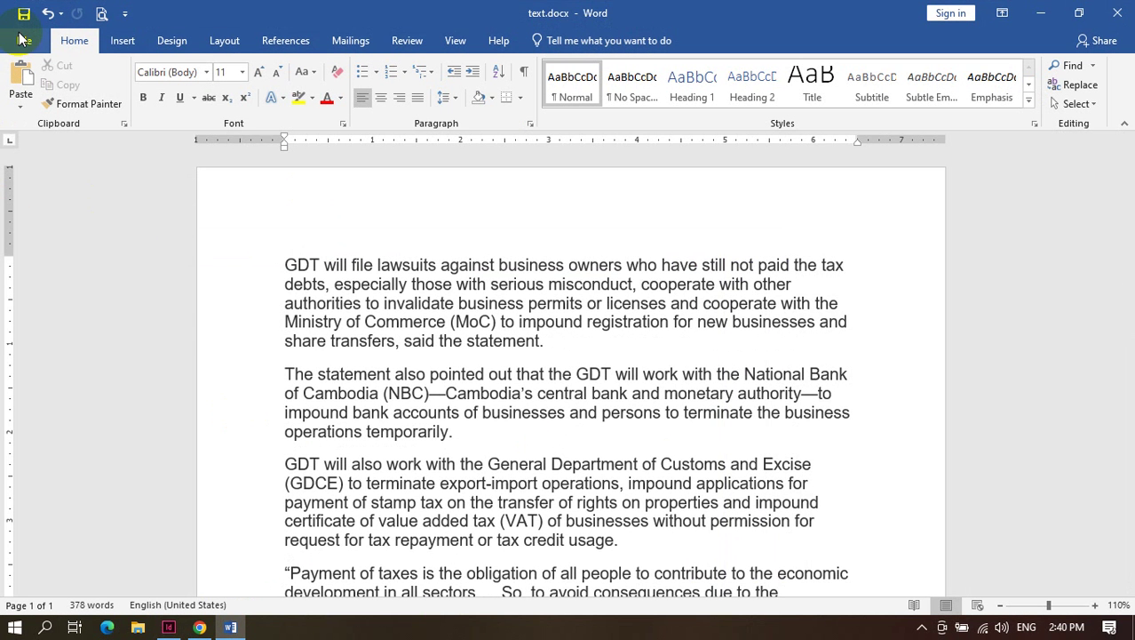
left_click(1105, 11)
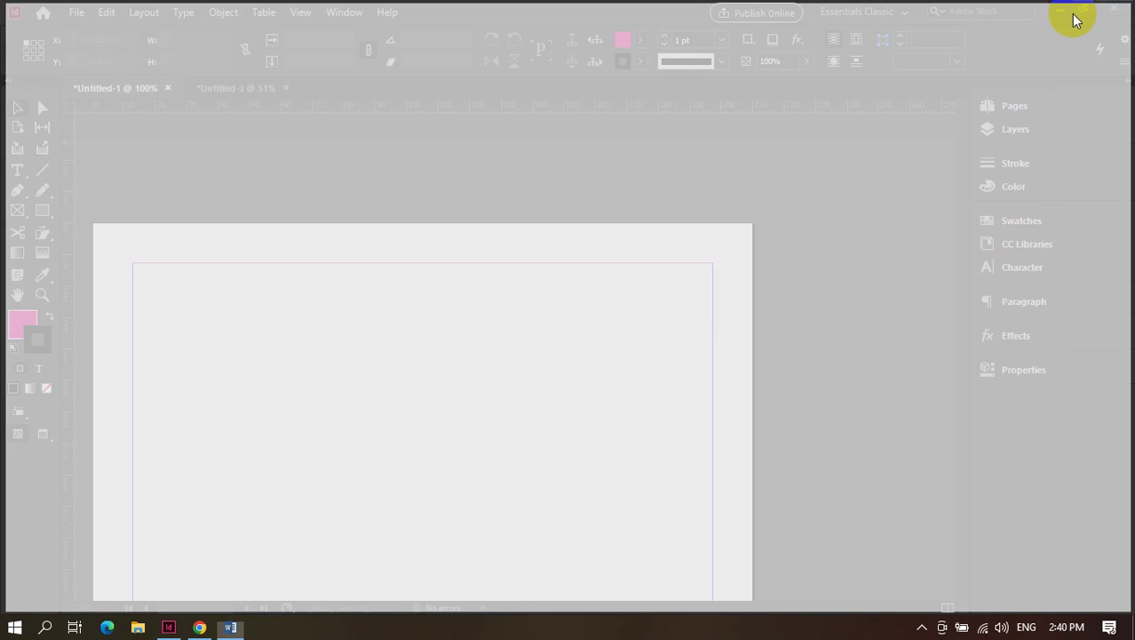
left_click(77, 12)
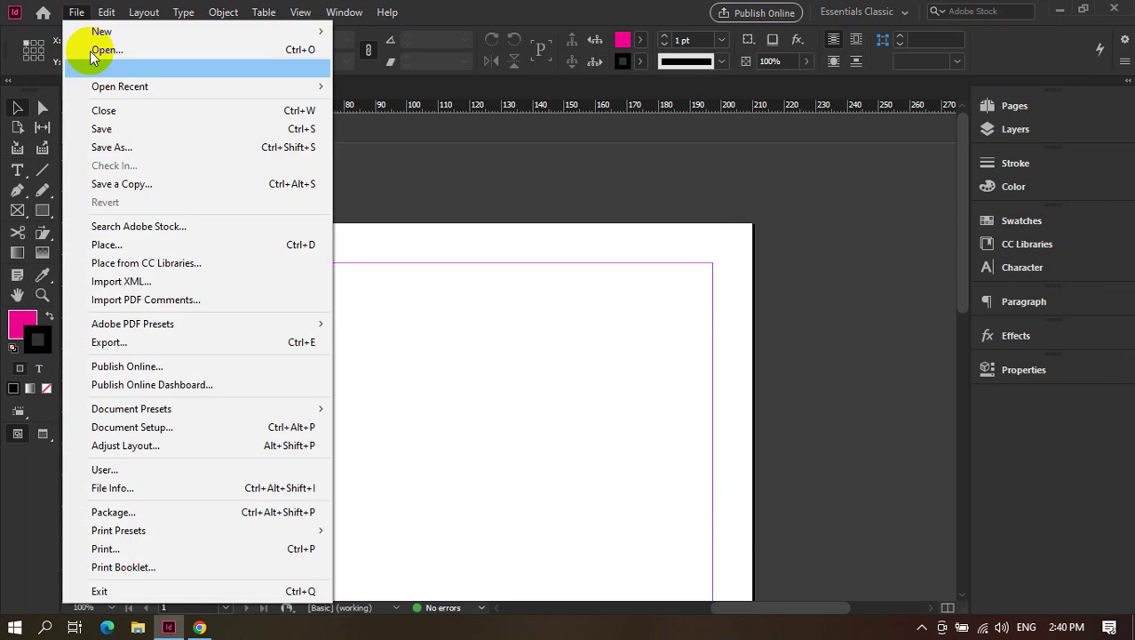
left_click(144, 241)
scroll(498, 355, "down", 2)
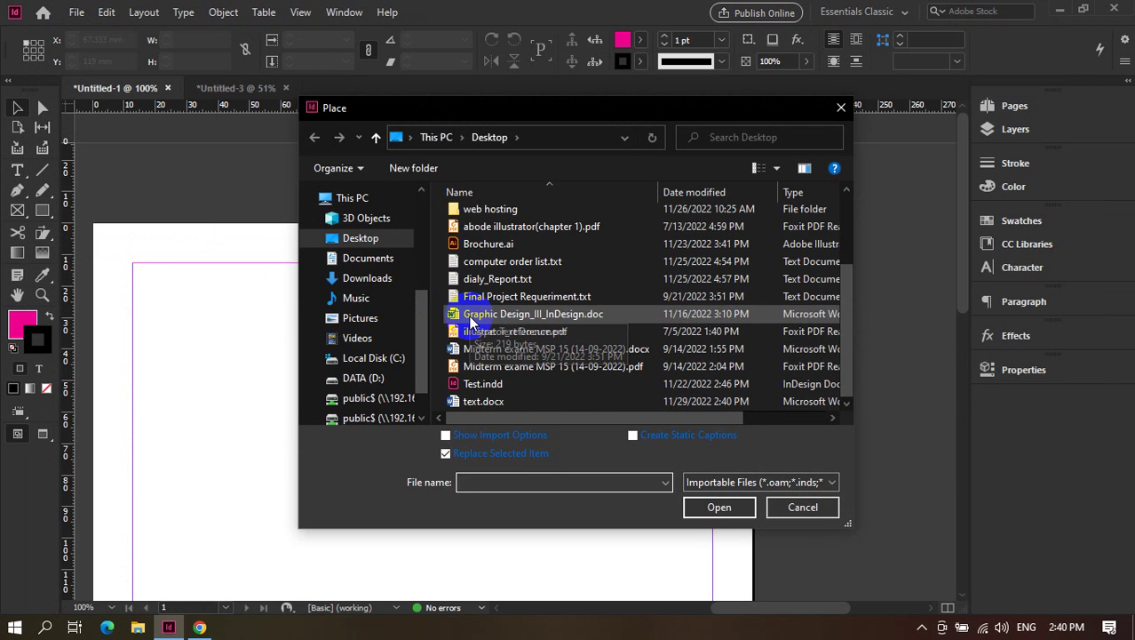
left_click(484, 398)
left_click(695, 504)
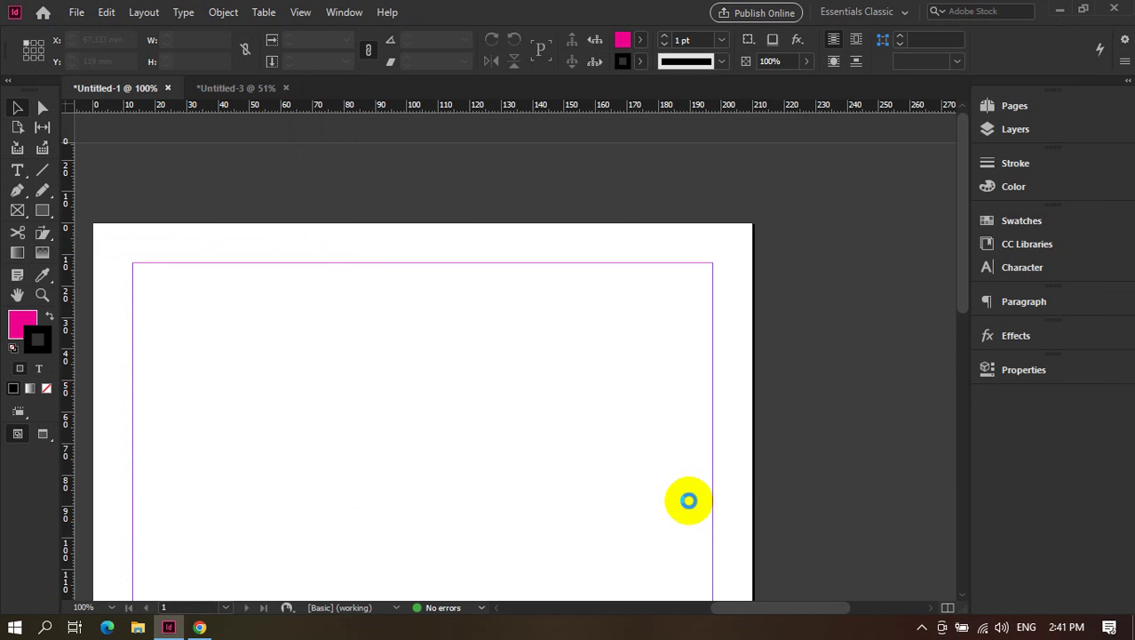
Place the loaded text in a frame about 175.5 mm wide and 169 mm high in the upper part of the page.
scroll(431, 253, "down", 1)
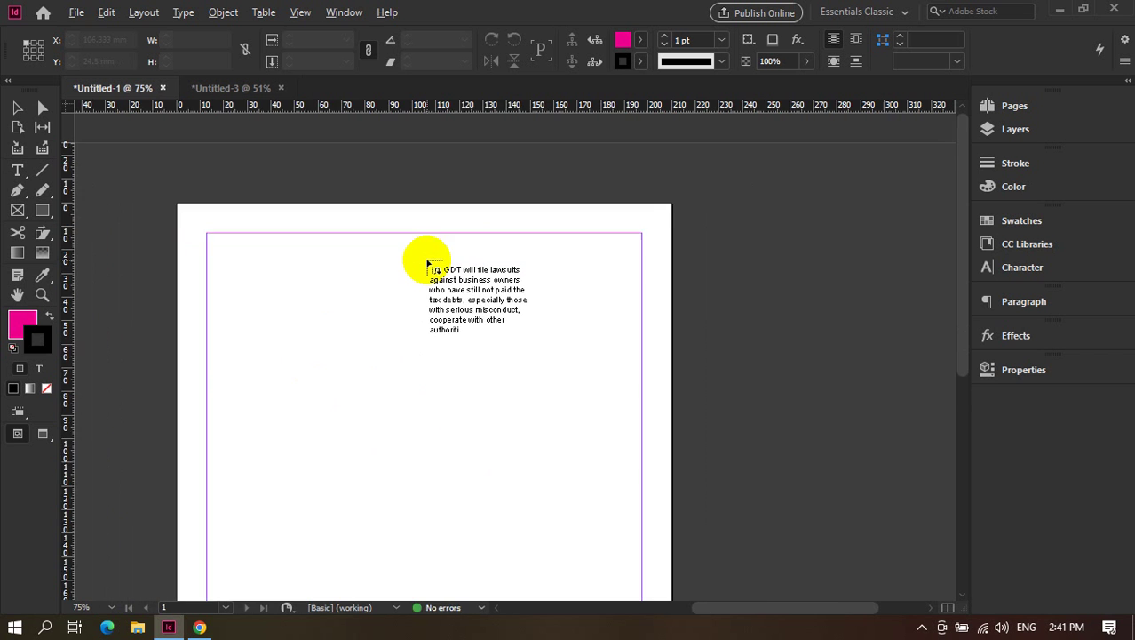
scroll(427, 255, "down", 2)
scroll(428, 255, "down", 2)
scroll(374, 205, "down", 1)
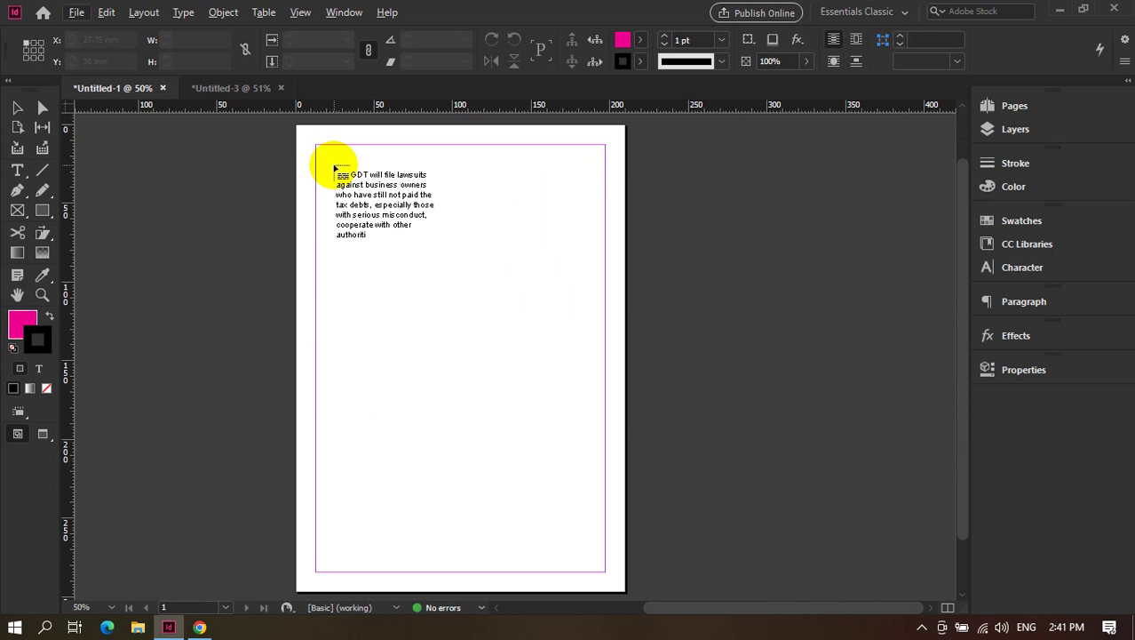
left_click_drag(322, 149, 599, 414)
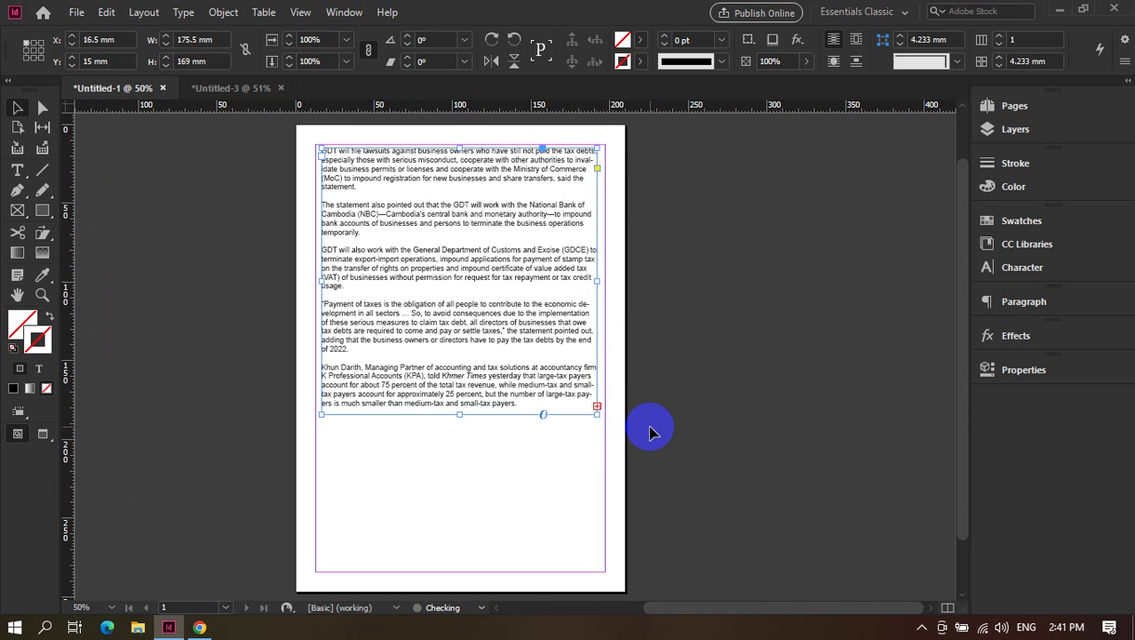
left_click(648, 410)
Thread the overset text into a second frame below the first and move that frame to about X 11.95 mm, Y 184 mm.
scroll(608, 306, "up", 1)
scroll(609, 307, "up", 3)
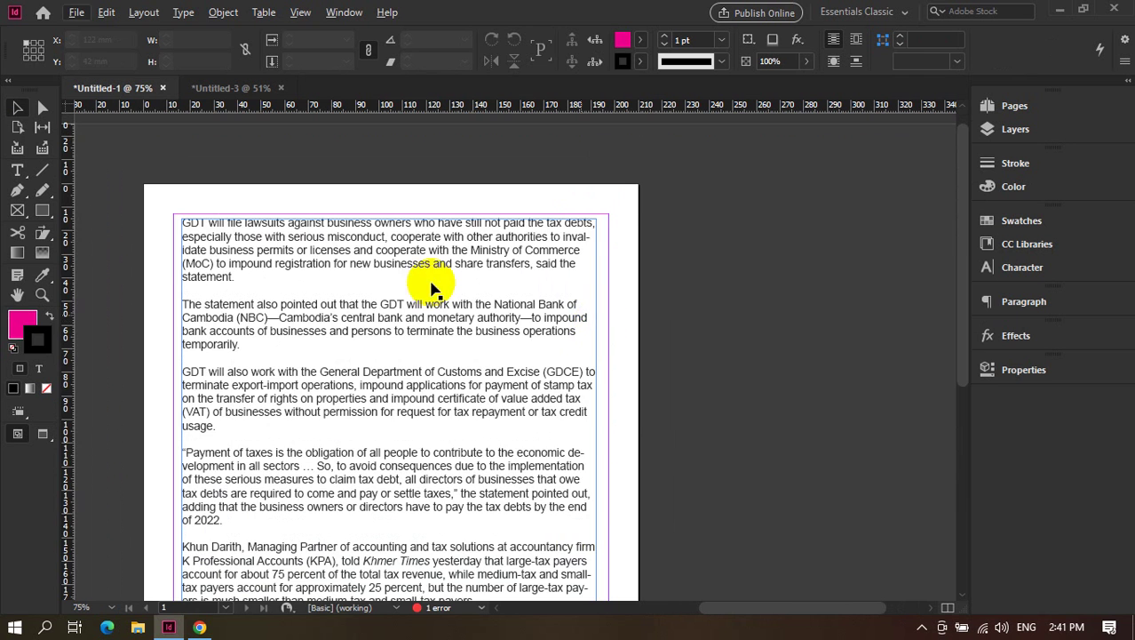
left_click(222, 249)
scroll(222, 248, "down", 3)
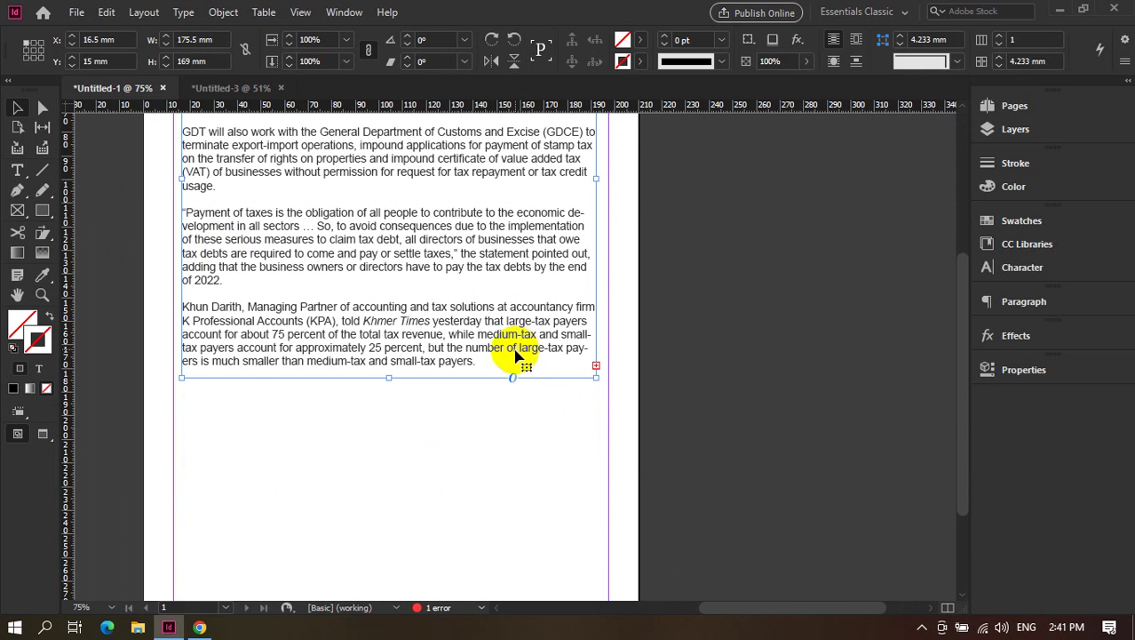
left_click(596, 366)
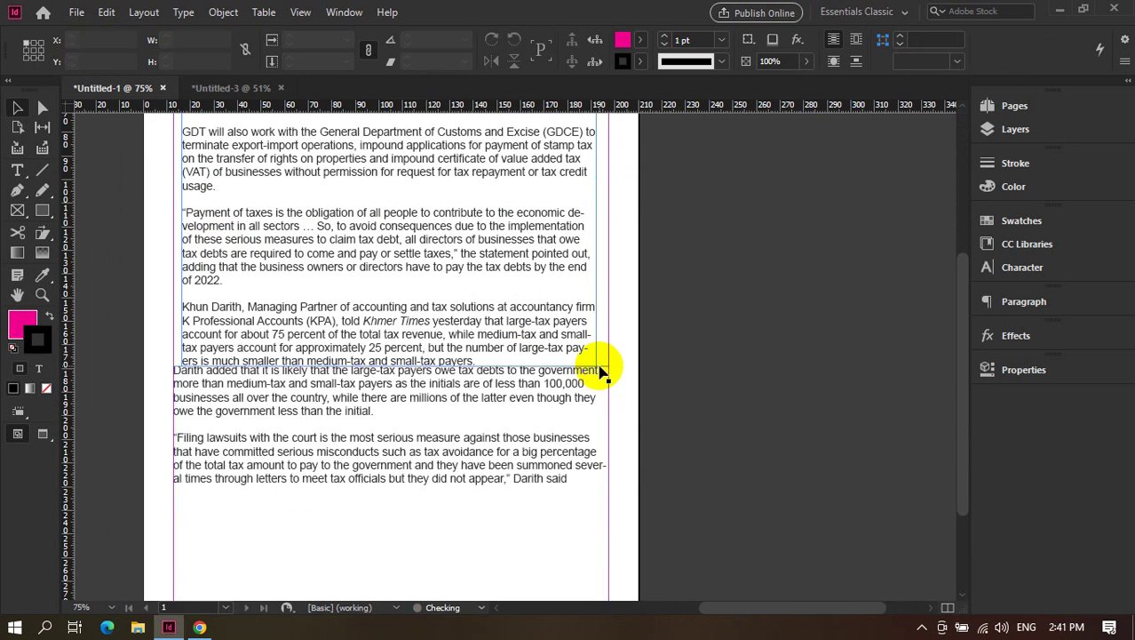
left_click(416, 490)
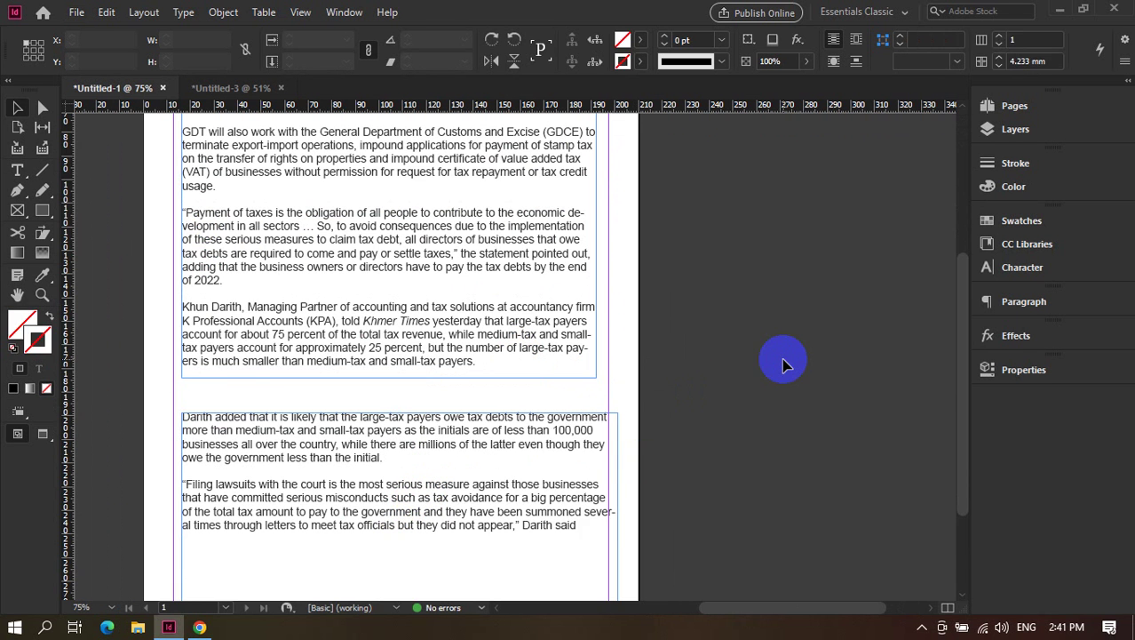
scroll(781, 360, "down", 2)
left_click_drag(520, 362, 503, 326)
Shrink the upper text frame to about 87.75 mm wide and 97 mm high so its text reflows into the linked frame.
scroll(669, 330, "up", 8)
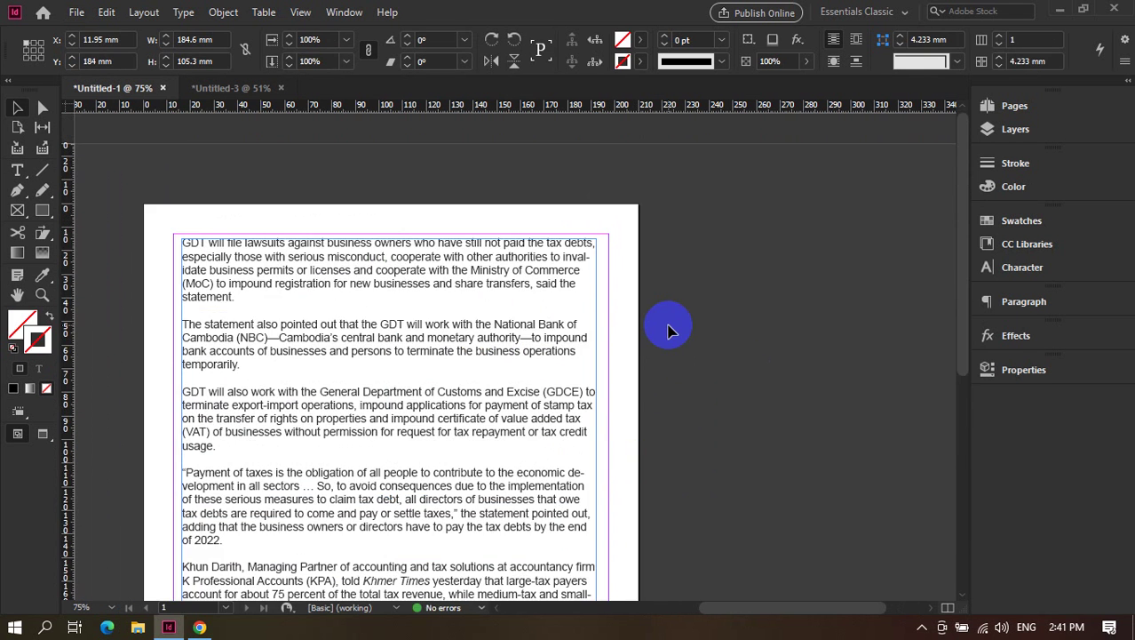
scroll(603, 297, "down", 1)
scroll(593, 307, "down", 1)
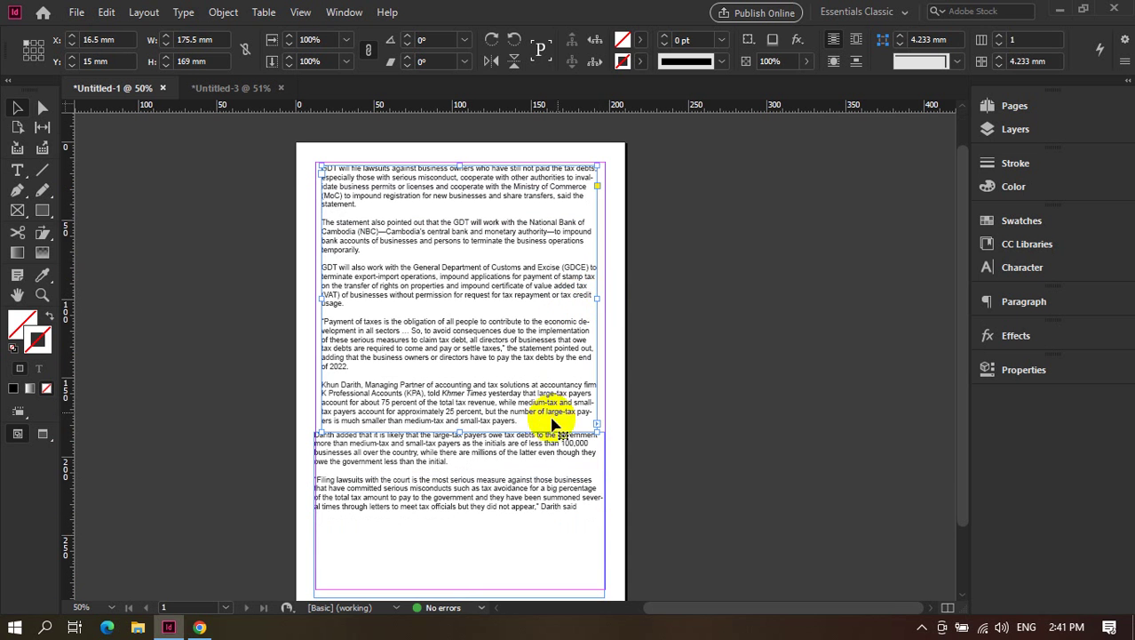
left_click_drag(459, 425, 460, 320)
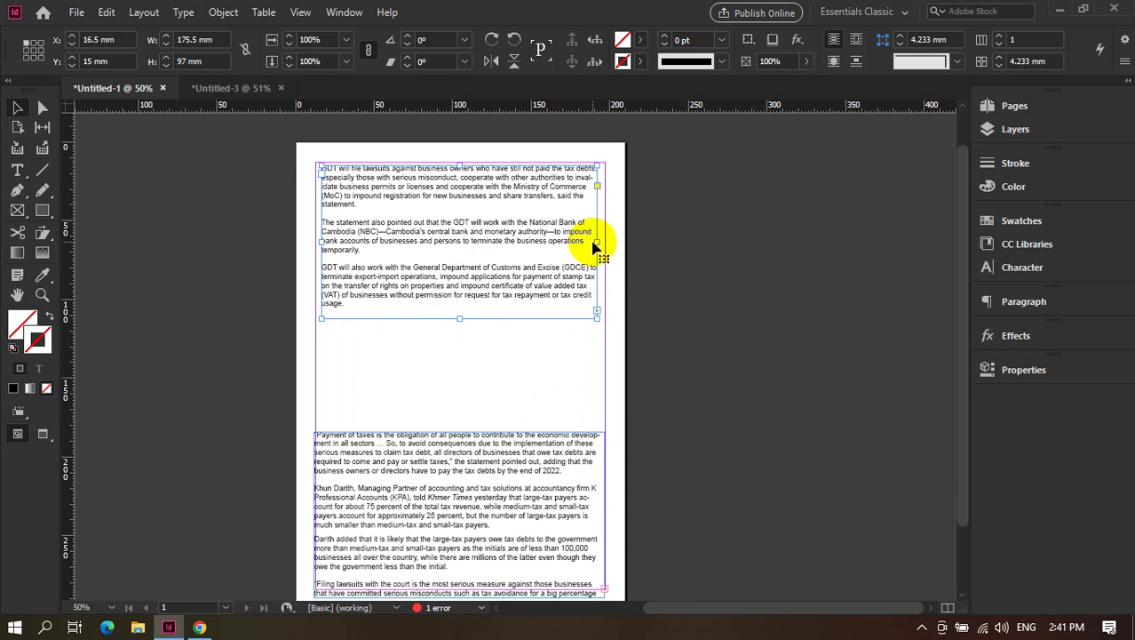
left_click_drag(593, 247, 464, 240)
Move the lower linked text frame up until it sits just beneath the upper frame.
scroll(547, 246, "down", 2)
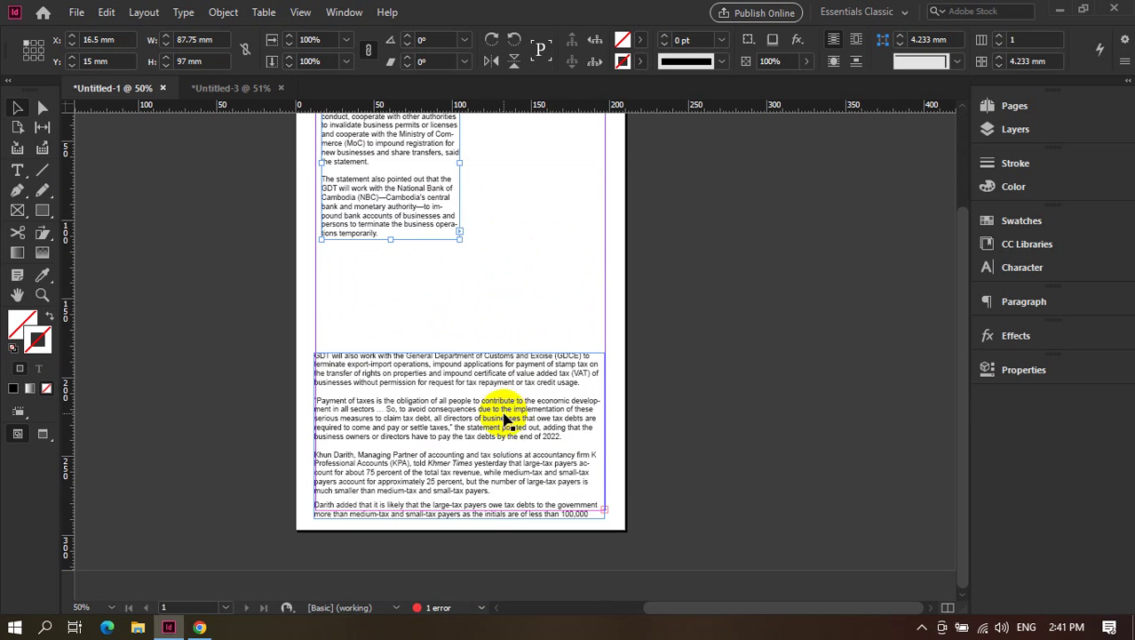
left_click_drag(504, 420, 504, 314)
left_click(673, 302)
scroll(640, 374, "up", 1)
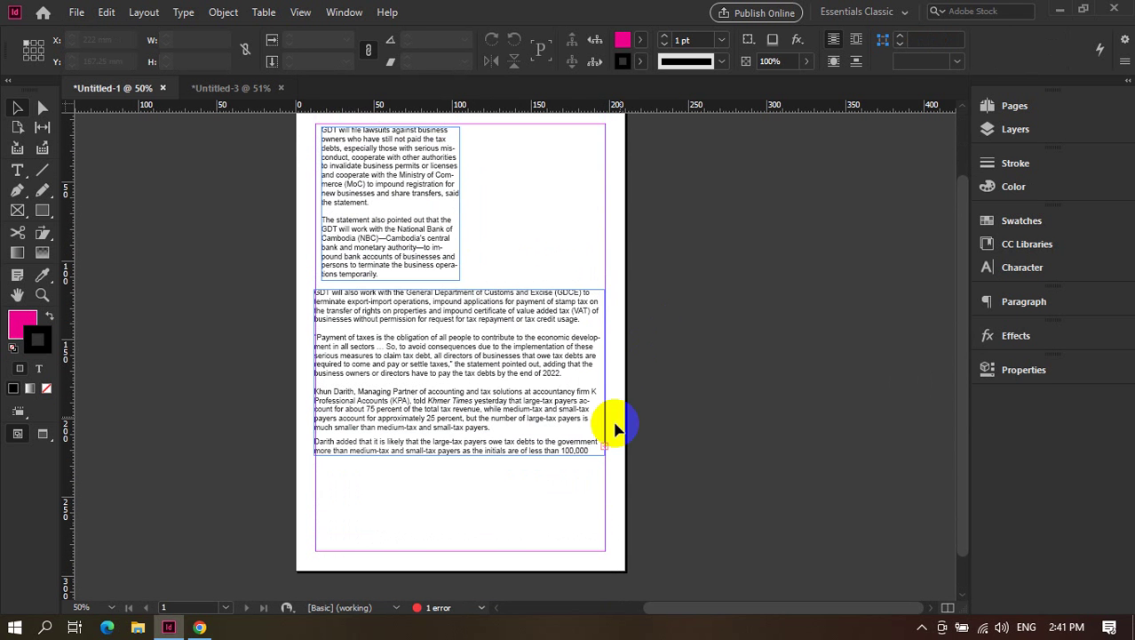
Test widths of about 149.5 mm and 286.5 mm on the upper text frame, and leave it about 94.5 mm wide.
left_click(461, 219)
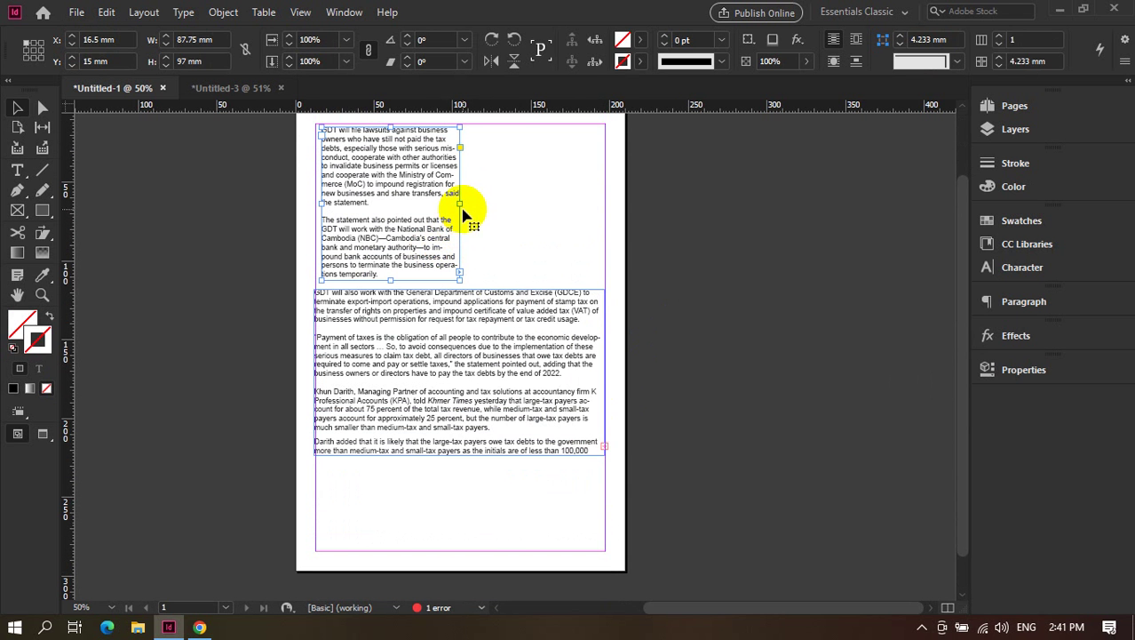
left_click_drag(459, 202, 539, 212)
left_click_drag(556, 214, 556, 215)
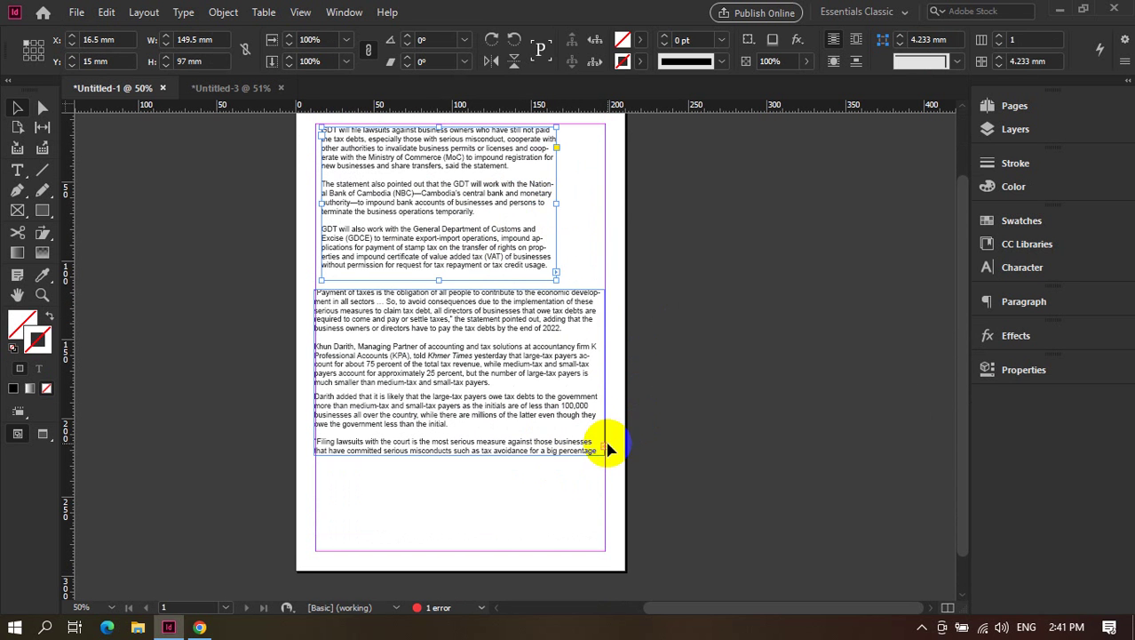
left_click_drag(556, 202, 772, 204)
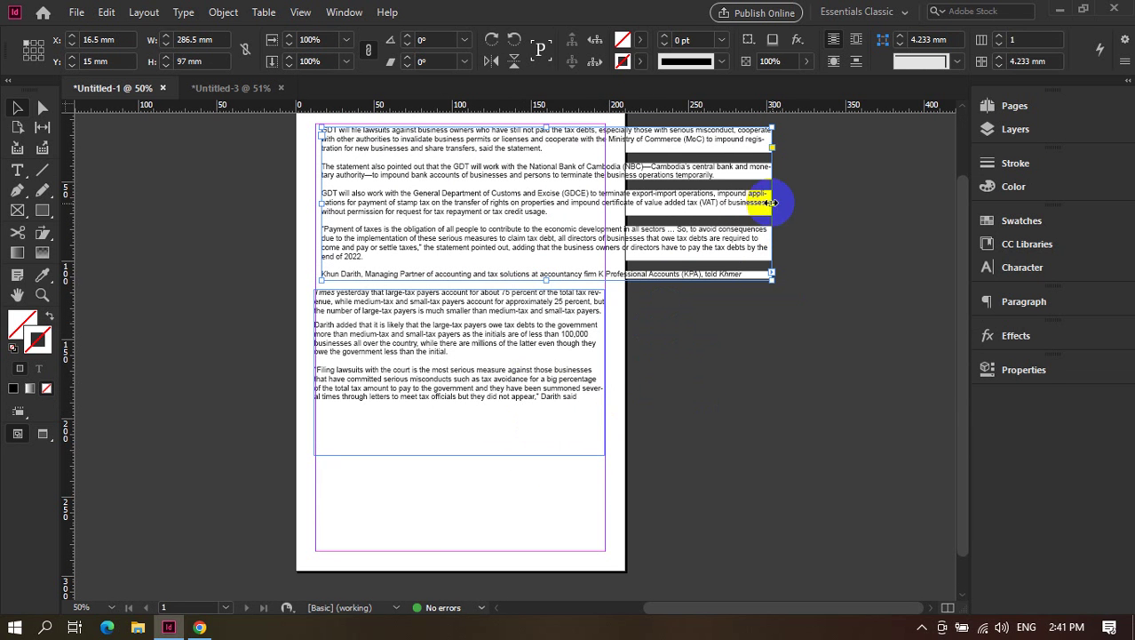
left_click_drag(774, 203, 466, 203)
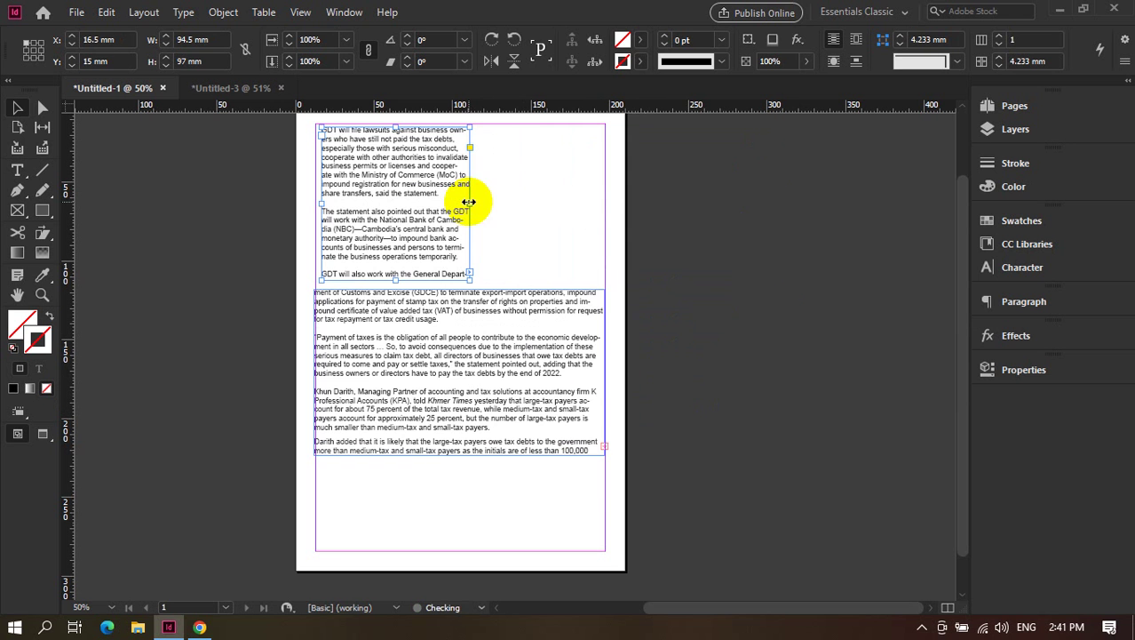
Move the second text frame beside the first at about X 114 mm, Y 15 mm, and resize it to about 83.3 by 97 mm.
left_click(604, 447)
left_click_drag(507, 160, 683, 260)
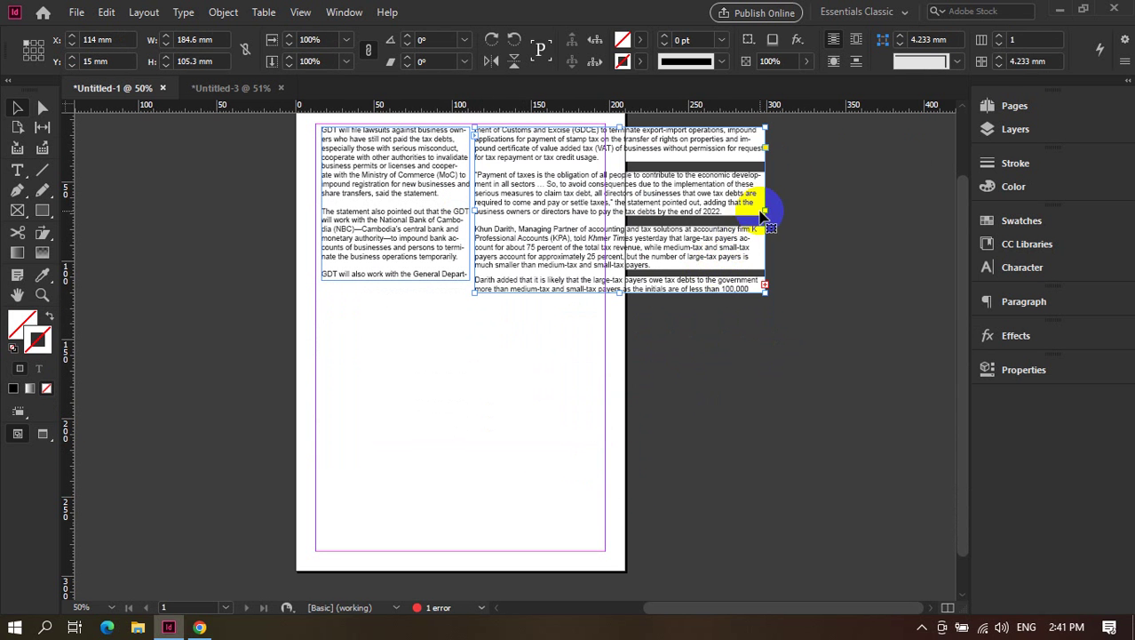
left_click_drag(767, 213, 606, 217)
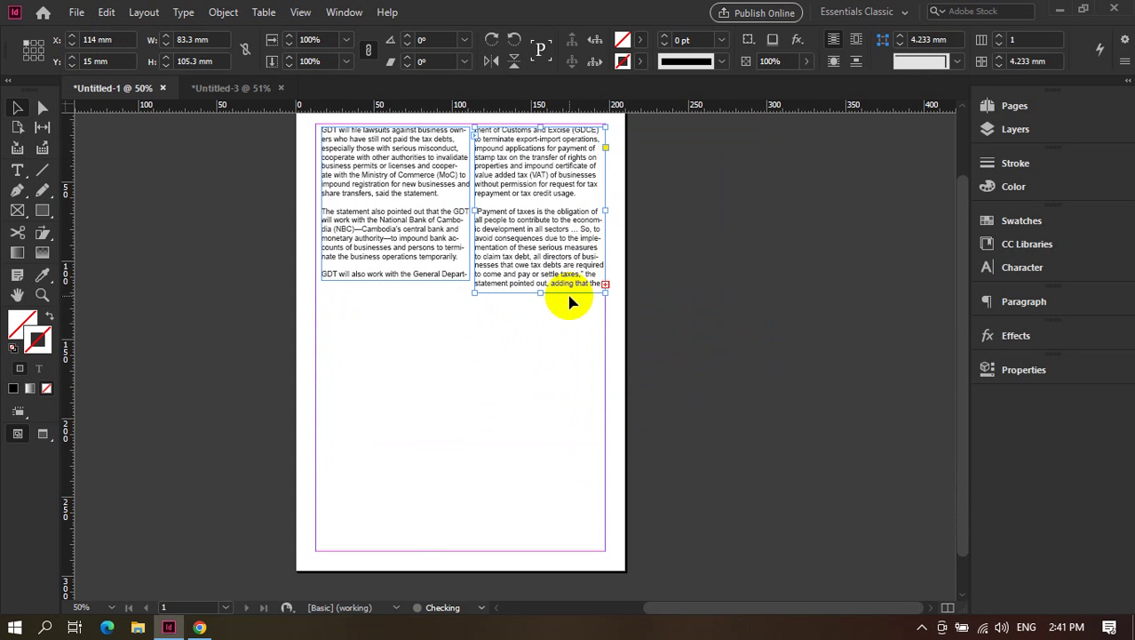
left_click_drag(542, 296, 542, 281)
left_click(562, 318)
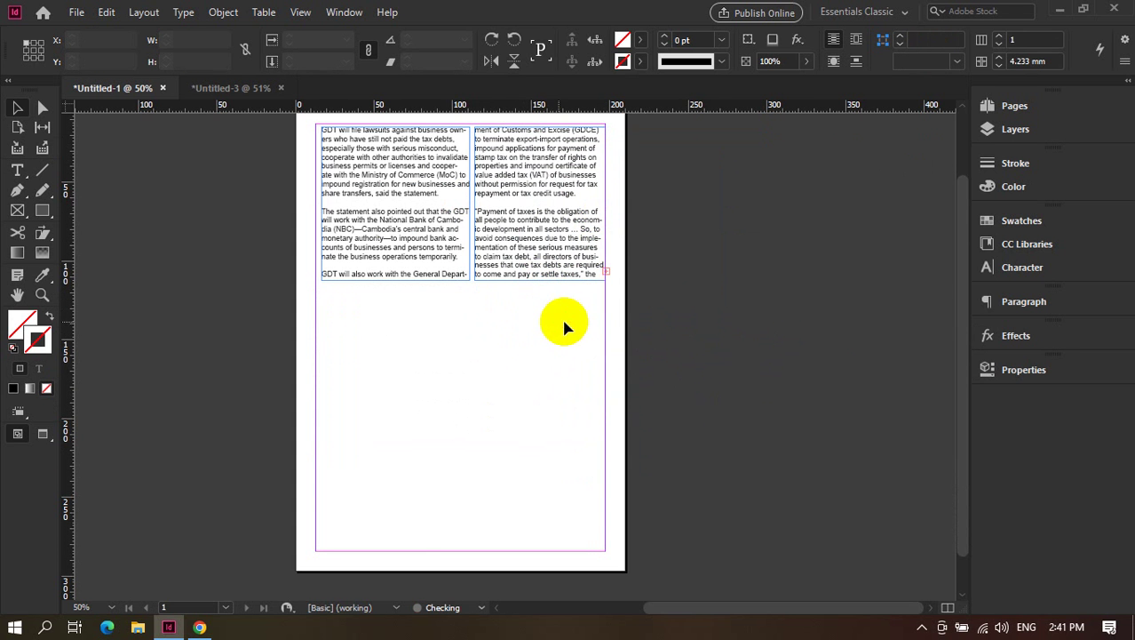
double_click(607, 271)
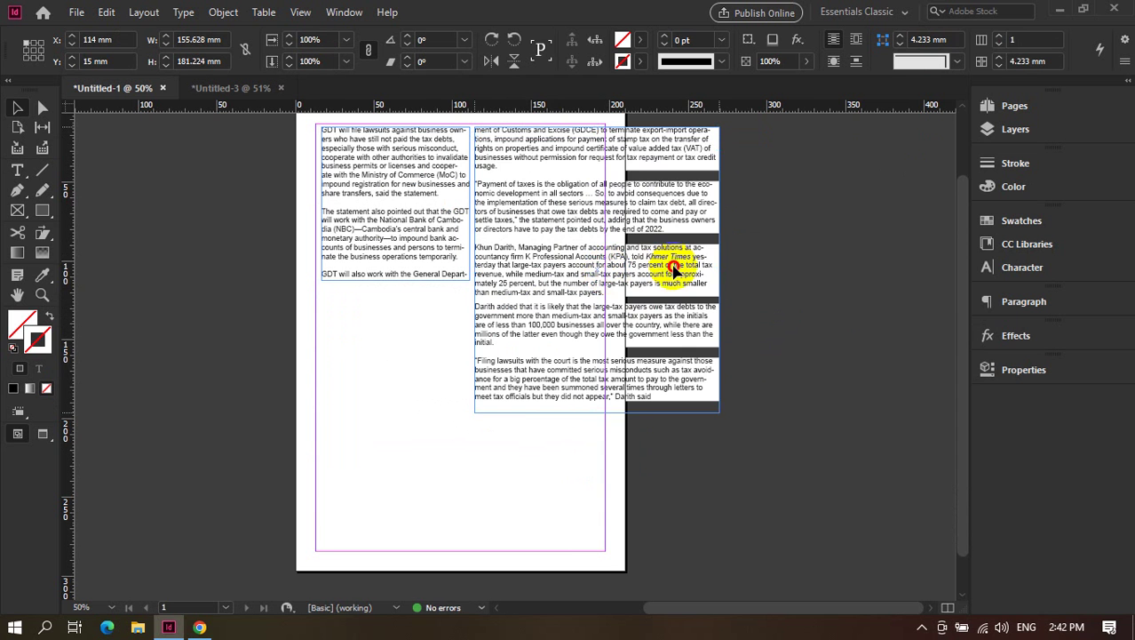
left_click_drag(674, 269, 681, 296)
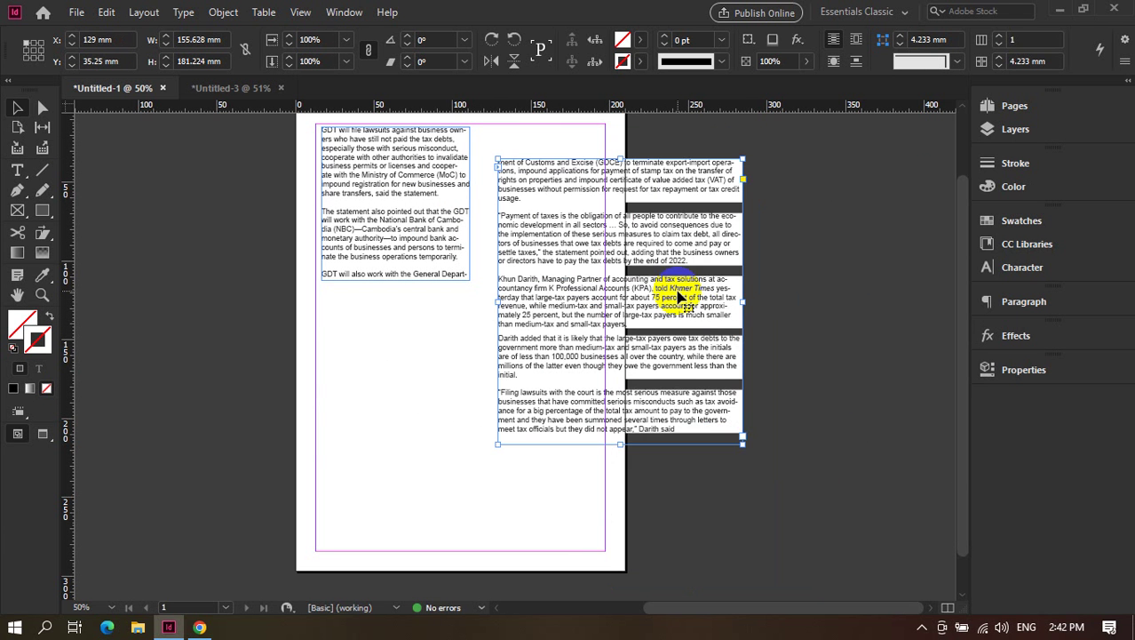
key("ctrl+z")
key("ctrl+z")
key("ctrl+z")
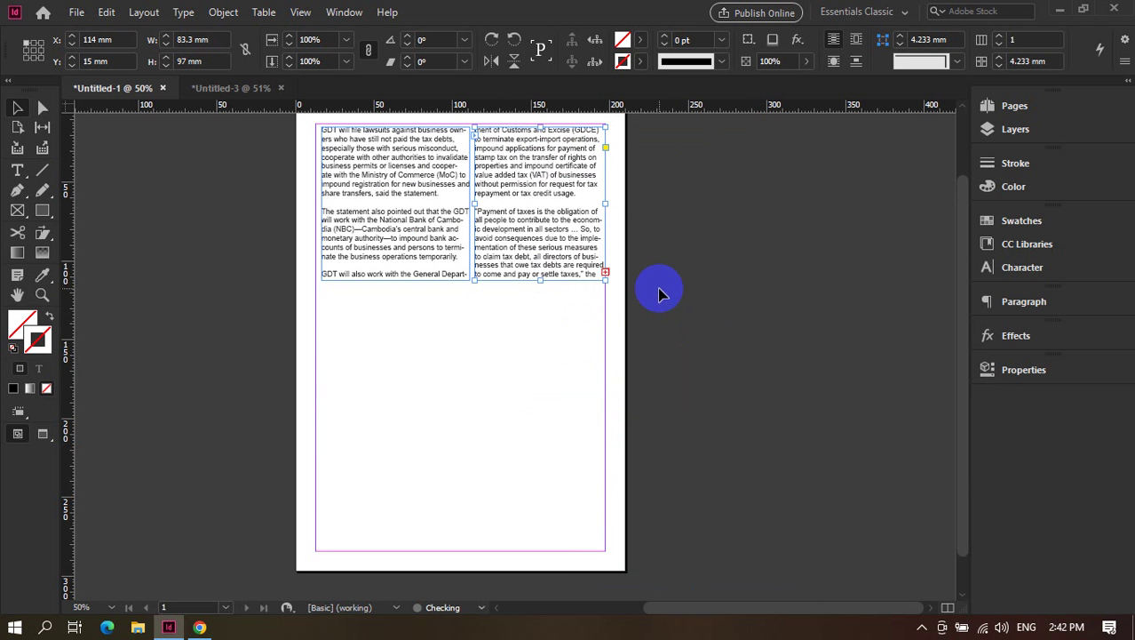
Thread the second frame's overset text into a third frame, about 184.6 mm wide and 179.3 mm high, beneath the two columns.
left_click(558, 338)
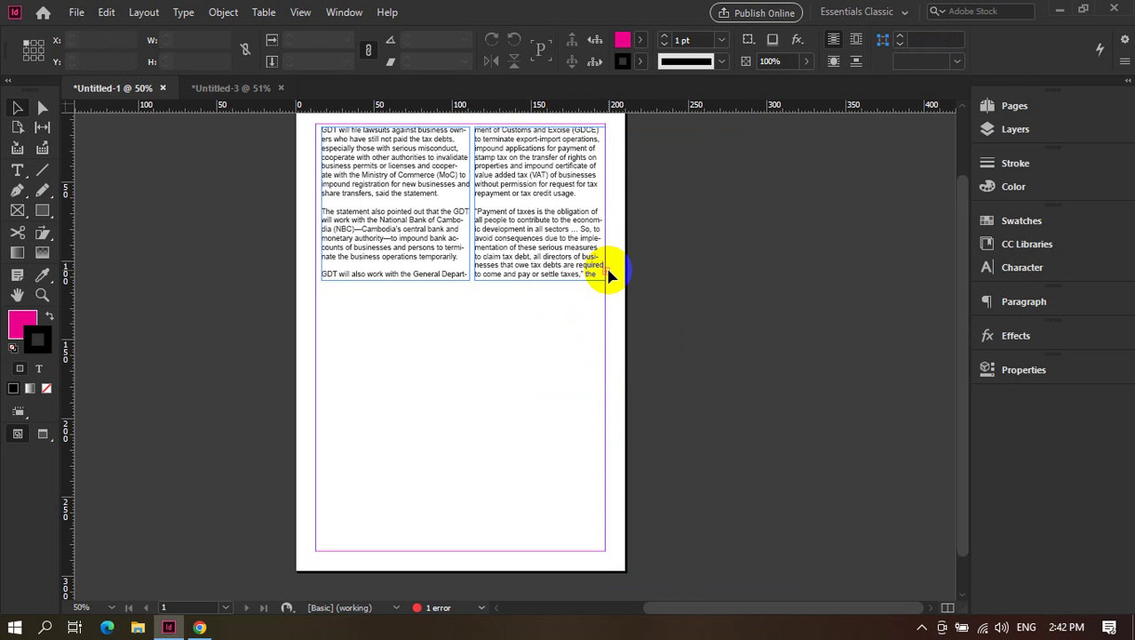
left_click(607, 270)
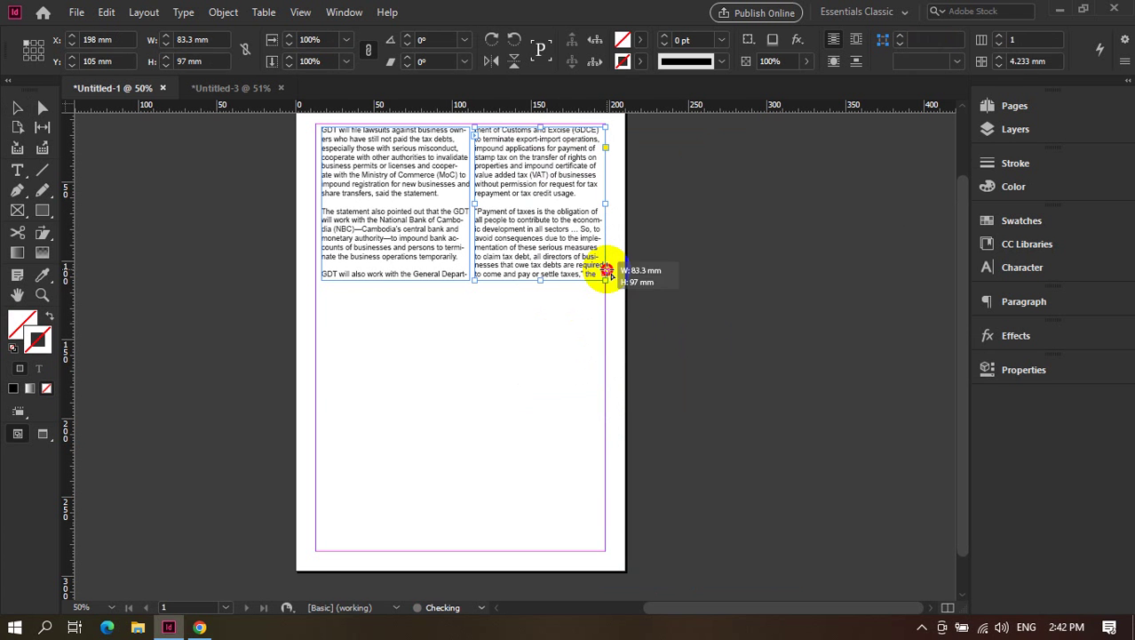
left_click(605, 266)
mouse_move(510, 347)
left_mouse_down()
mouse_move(525, 403)
mouse_move(520, 307)
mouse_move(520, 343)
left_mouse_up()
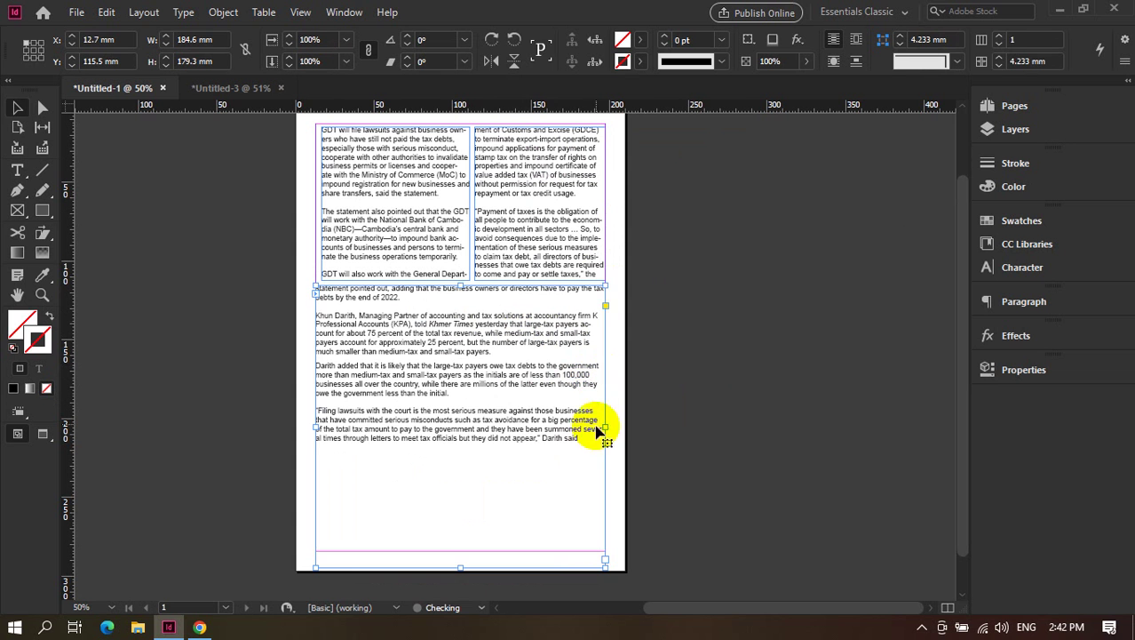
Narrow the third text frame to about 78 mm and shorten it to roughly a third of its height.
left_click_drag(610, 426, 438, 441)
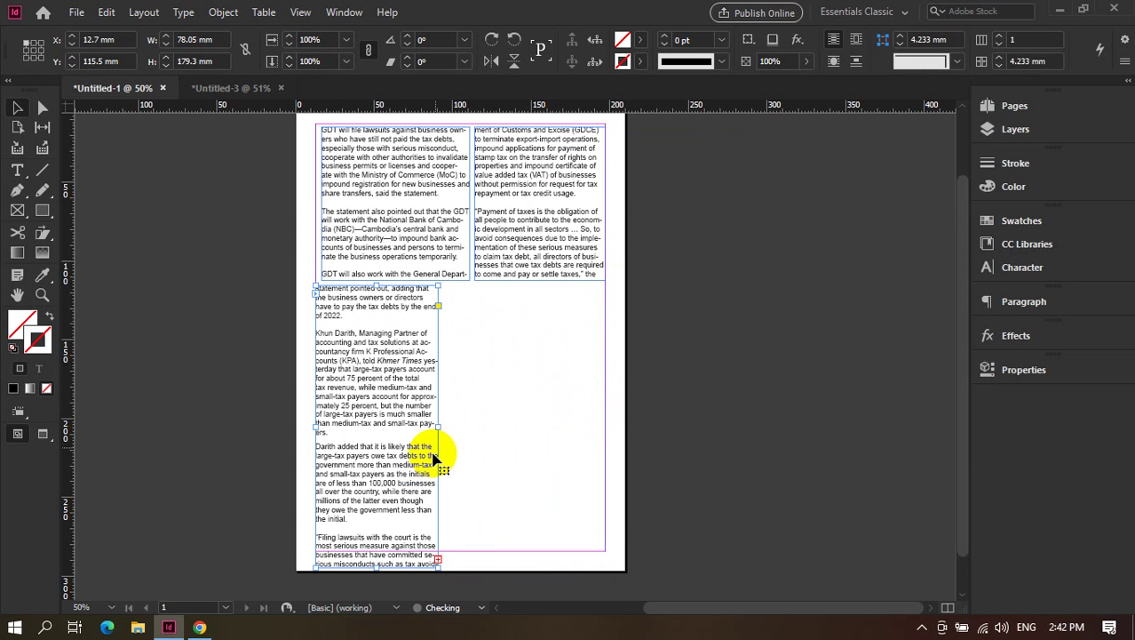
scroll(409, 515, "down", 1)
left_click_drag(371, 527, 393, 330)
left_click(459, 326)
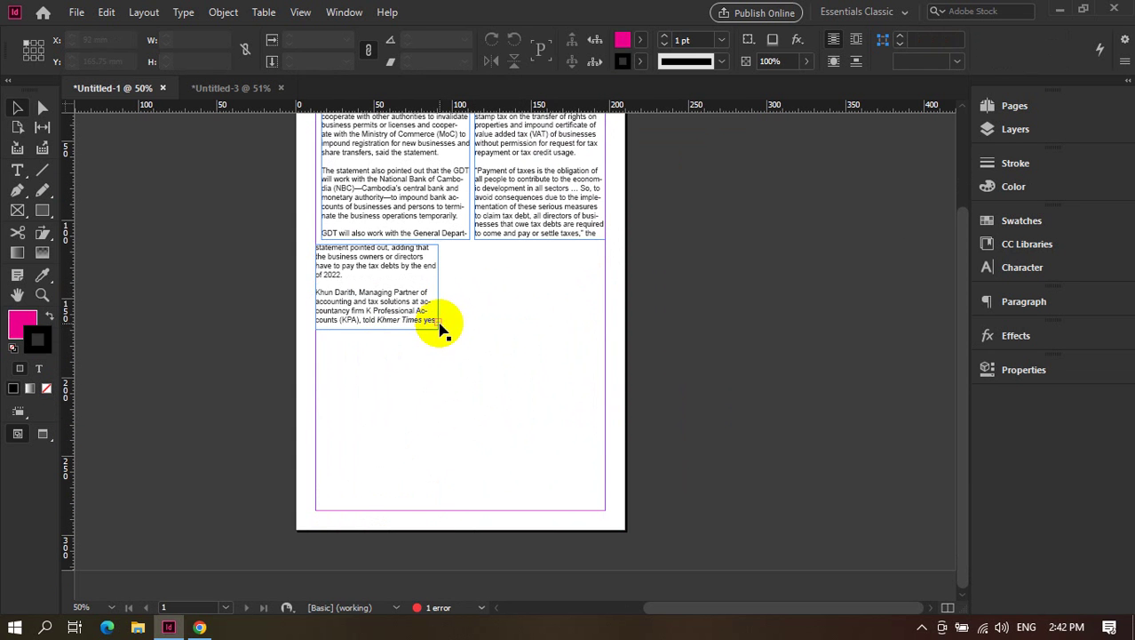
Try enlarging the third text frame to about 165.7 by 114.6 mm, and undo the resize.
double_click(438, 329)
left_click_drag(450, 334, 583, 444)
key("ctrl+z")
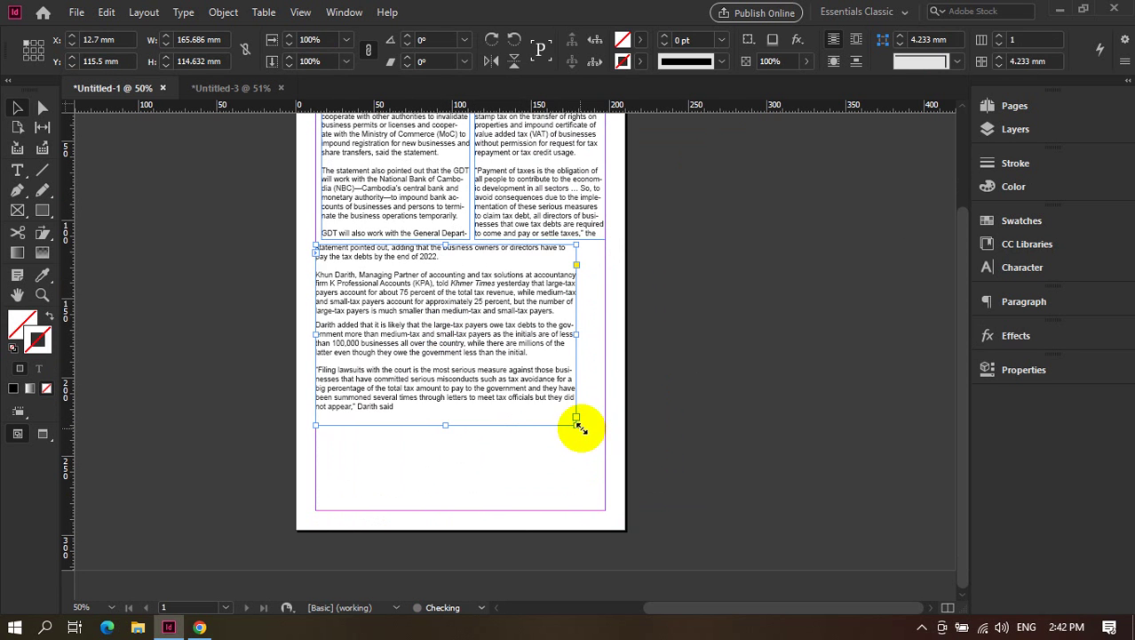
key("ctrl+z")
left_click(463, 344)
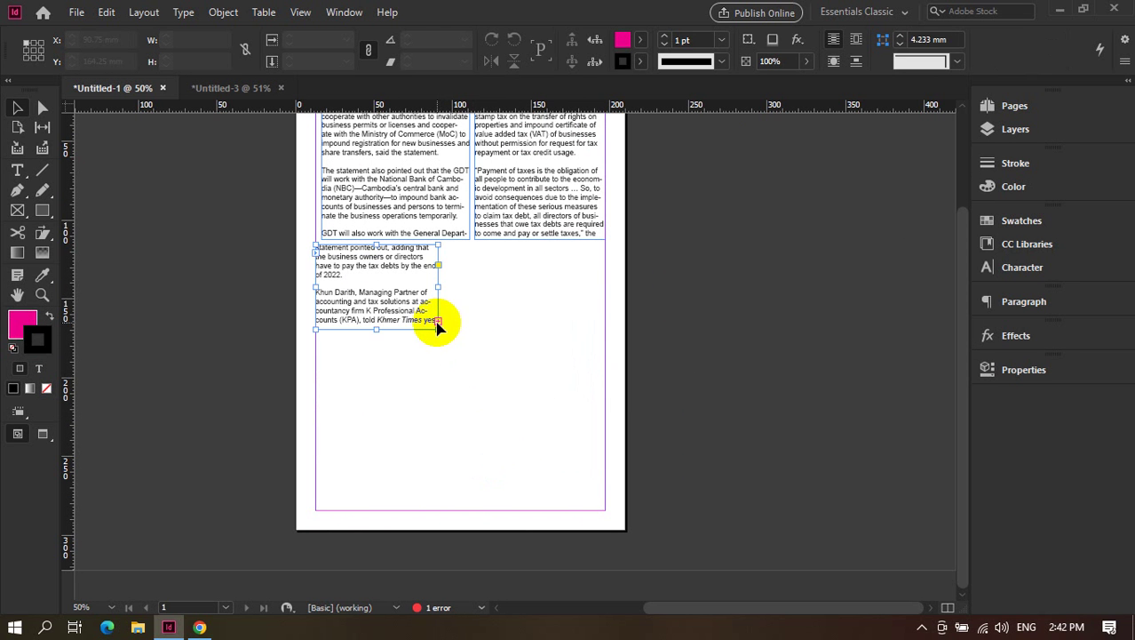
Thread the third frame's overset text into a fourth frame beside it, sized about 101.9 by 63 mm at X 95.4 mm.
left_click(438, 322)
left_click(441, 325)
left_click_drag(443, 324, 766, 368)
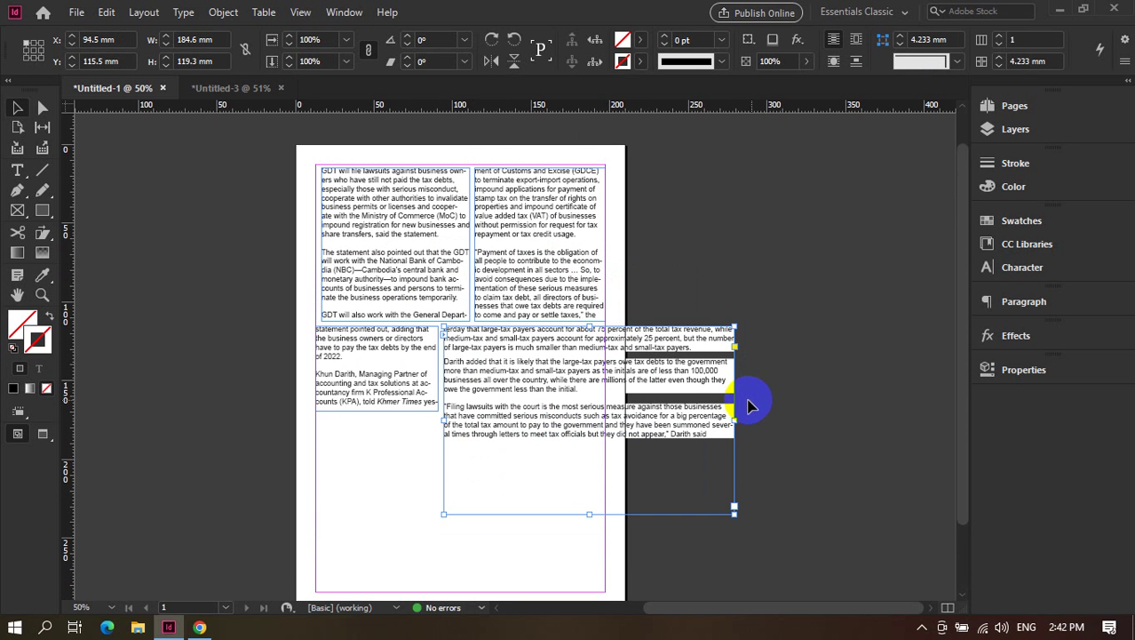
left_click_drag(738, 430, 606, 427)
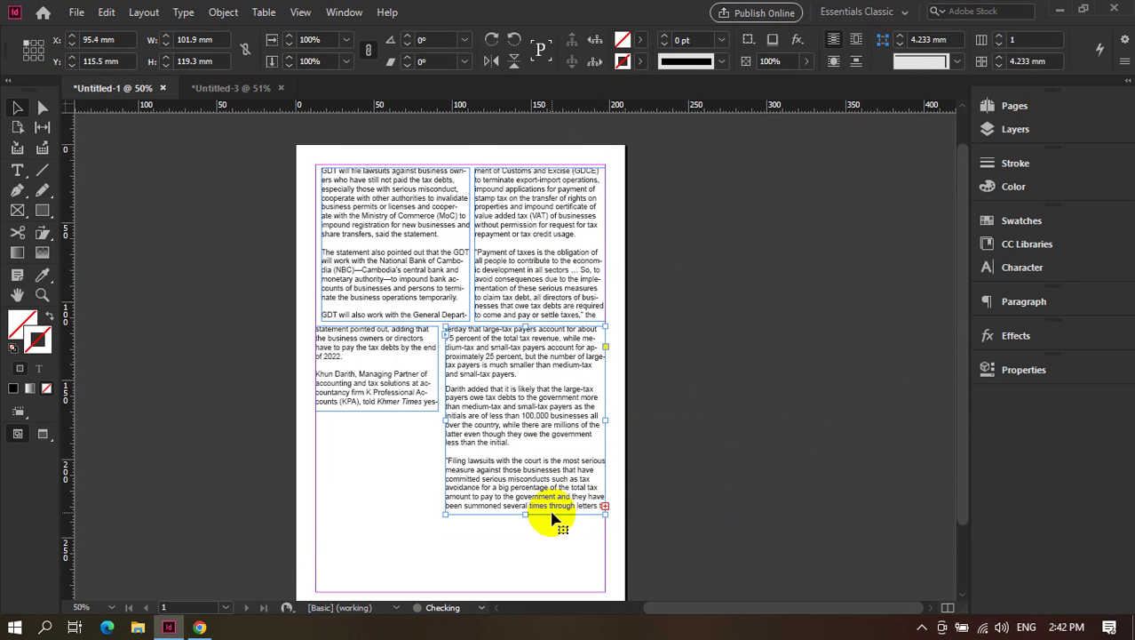
left_click_drag(527, 515, 525, 423)
left_click(410, 524)
scroll(410, 524, "up", 1)
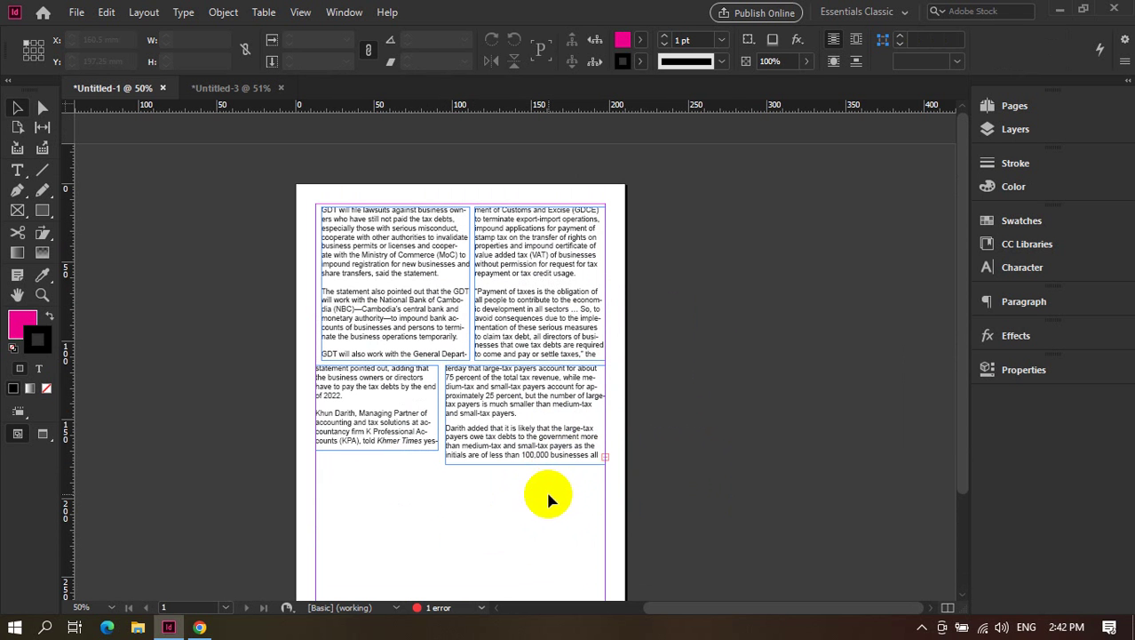
Shift the upper pair of text frames down to about Y 28 mm and reposition the lower pair beneath, the fourth near X 95.4, Y 140.25 mm.
left_click_drag(300, 211, 679, 532)
left_click_drag(519, 304, 563, 339)
key("ctrl+z")
key("ctrl+z")
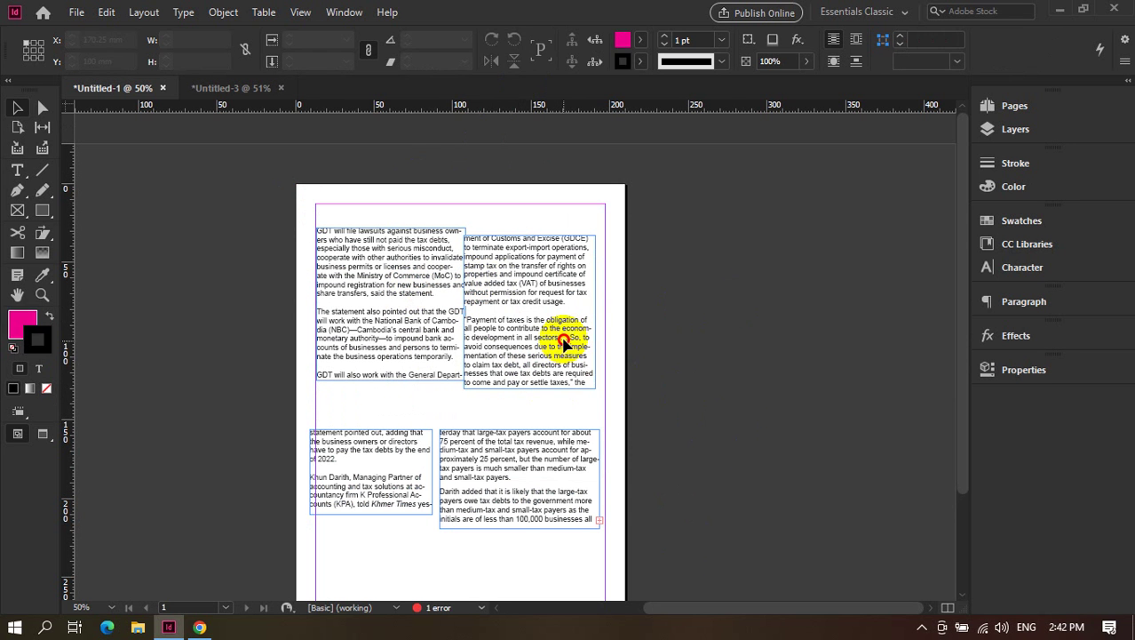
left_click_drag(544, 478, 597, 435)
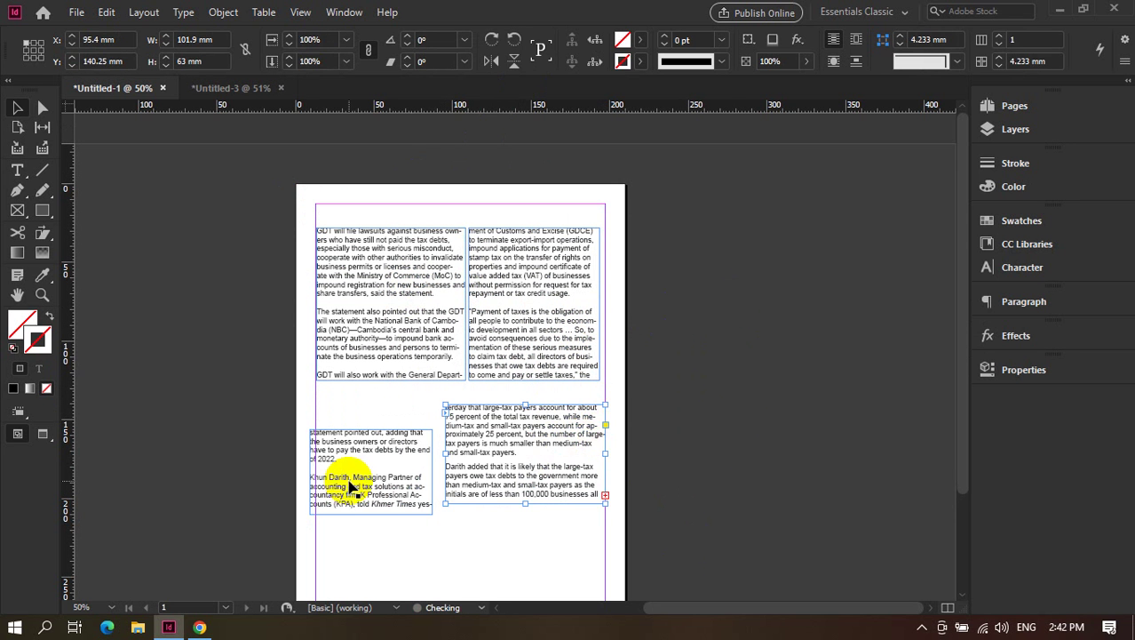
left_click_drag(337, 476, 349, 444)
left_click(646, 415)
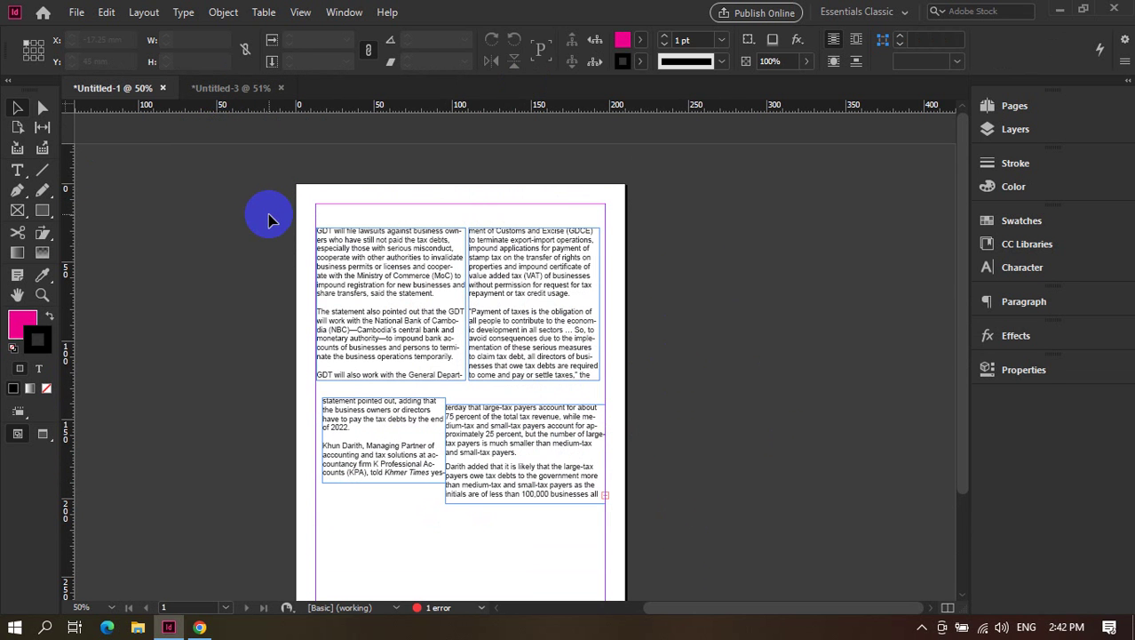
Delete all four linked text frames from the page.
left_click_drag(255, 187, 728, 595)
scroll(706, 578, "down", 2)
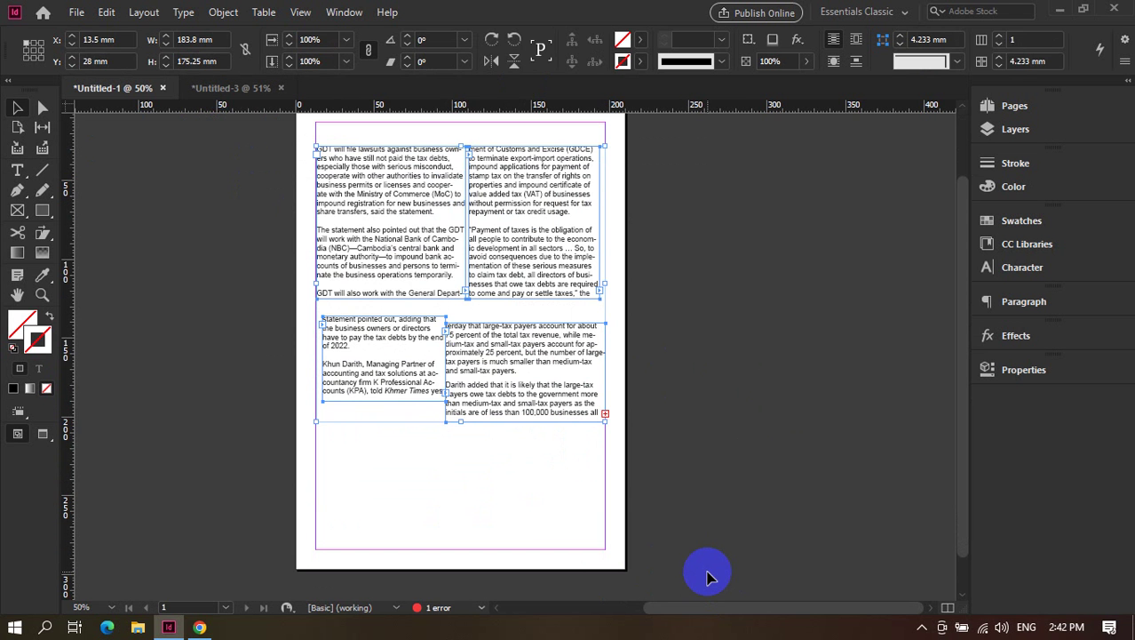
key("Delete")
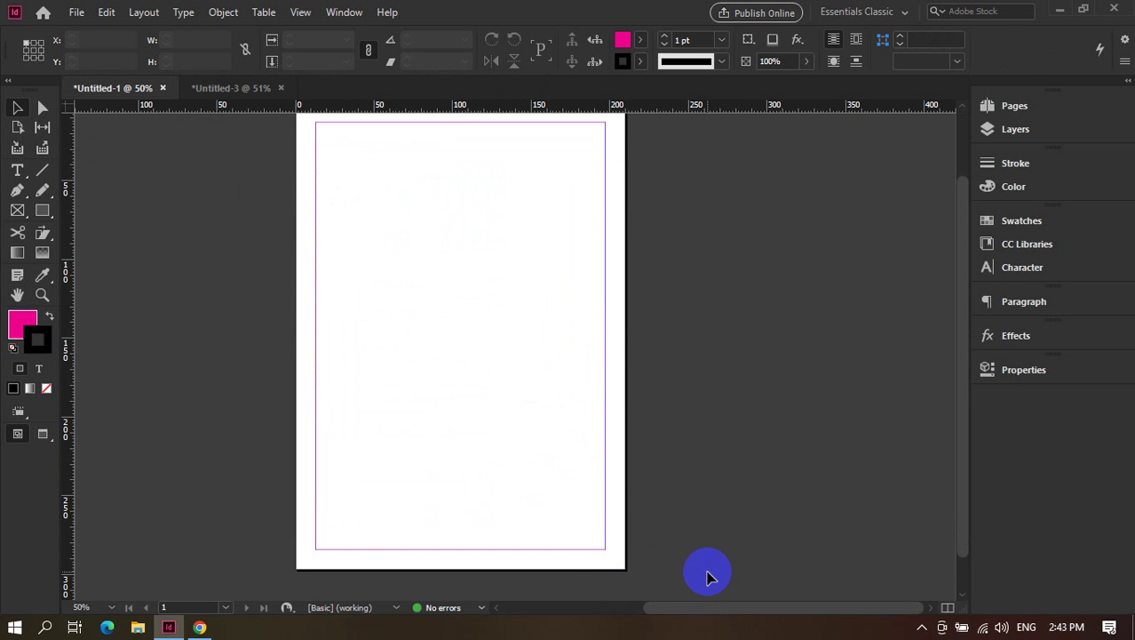
Switch to Chrome, look through the tax defaulters article, and return to InDesign.
left_click(213, 633)
left_click(213, 633)
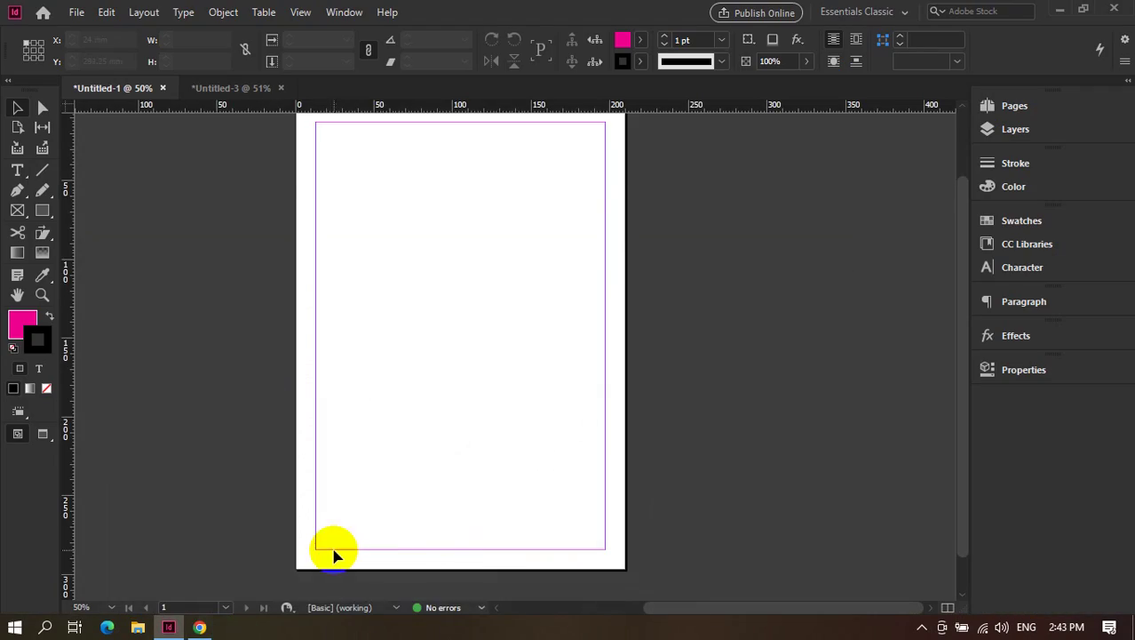
scroll(334, 555, "up", 1)
scroll(330, 557, "down", 2)
left_click(216, 627)
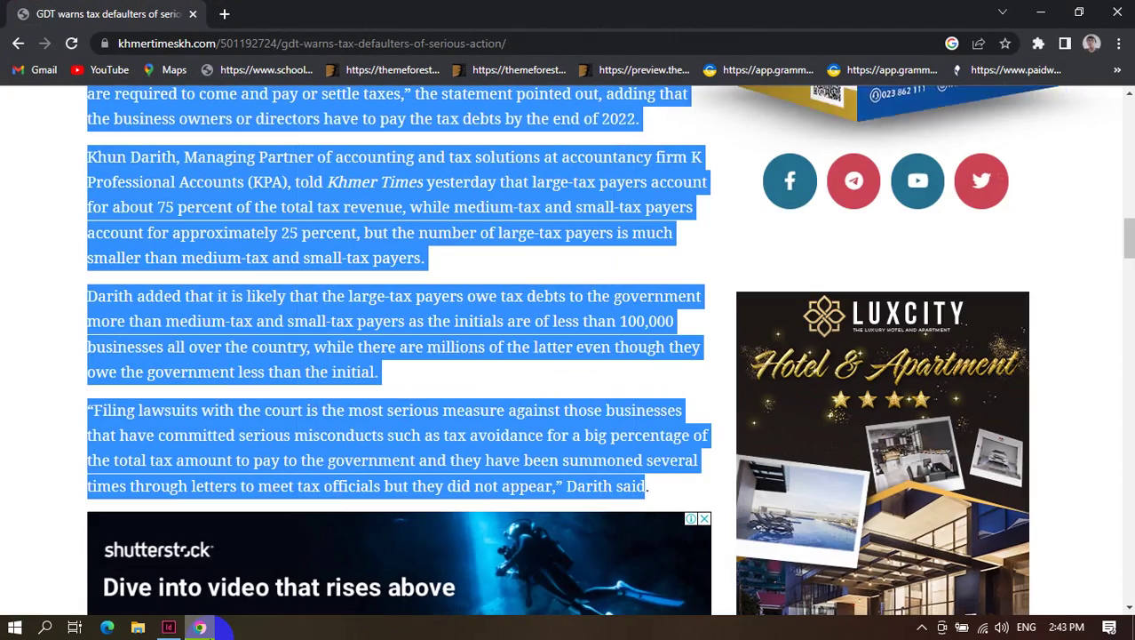
scroll(324, 480, "down", 10)
scroll(326, 488, "up", 12)
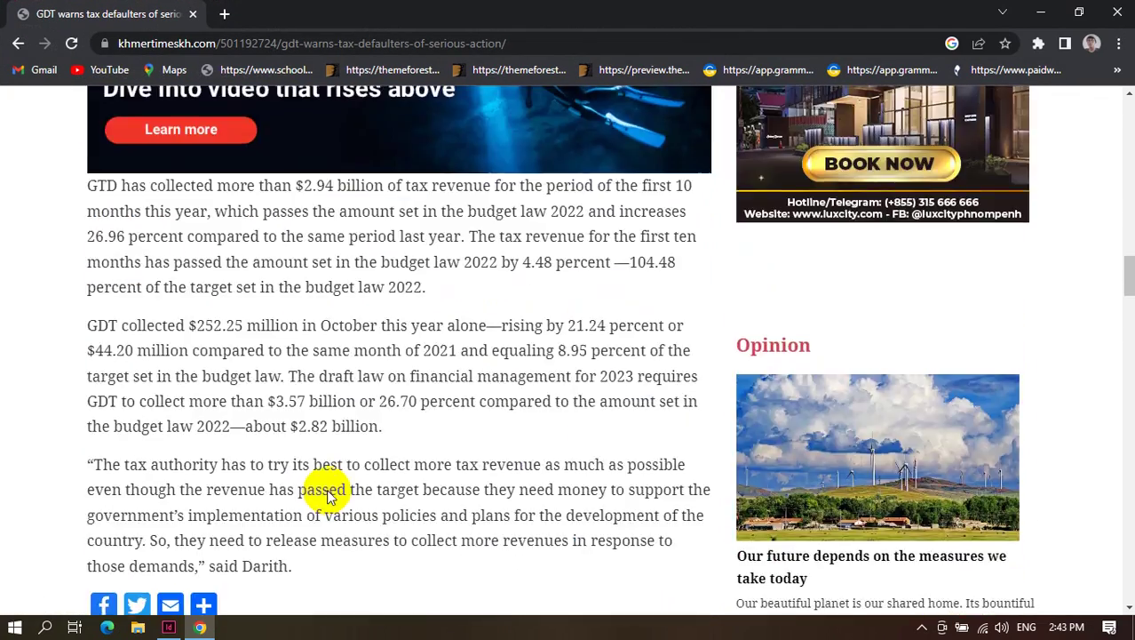
key("ctrl+a")
scroll(174, 428, "up", 5)
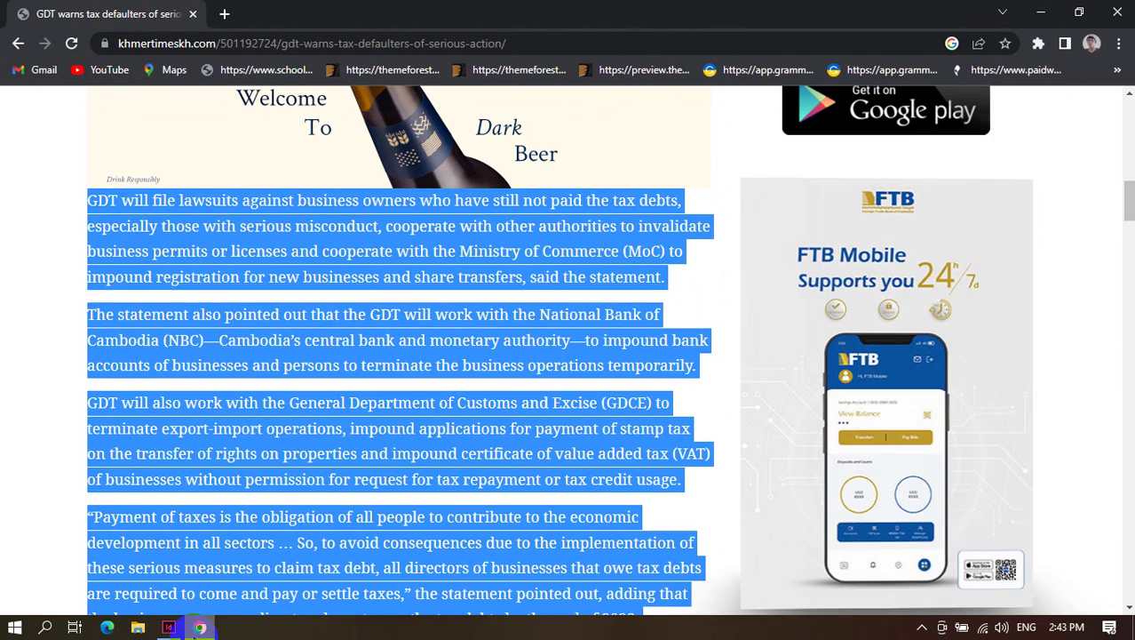
key("alt+Tab")
scroll(462, 320, "up", 3)
scroll(470, 312, "down", 3)
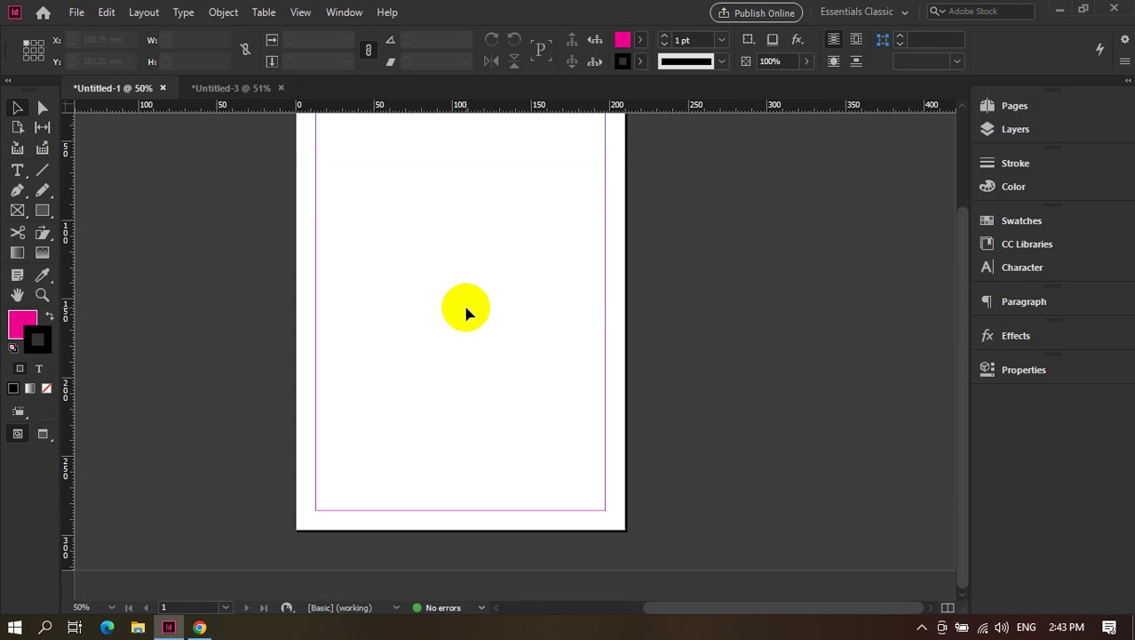
scroll(470, 312, "up", 3)
scroll(468, 313, "down", 2)
scroll(464, 313, "up", 2)
scroll(466, 312, "down", 1)
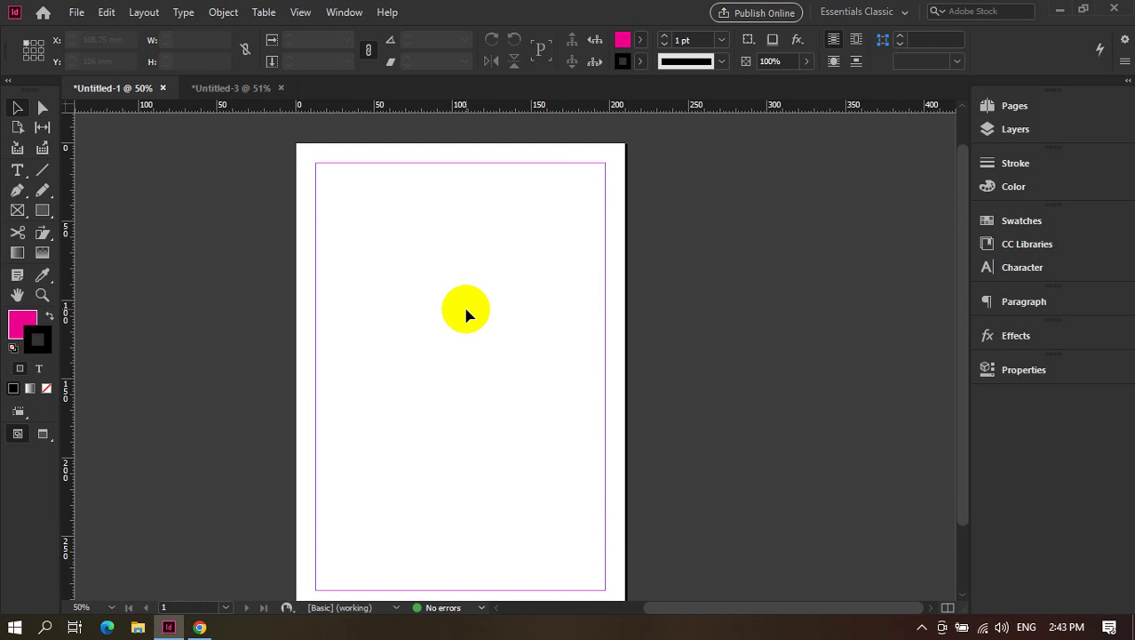
Look over the Untitled-3 document and close it.
left_click(233, 88)
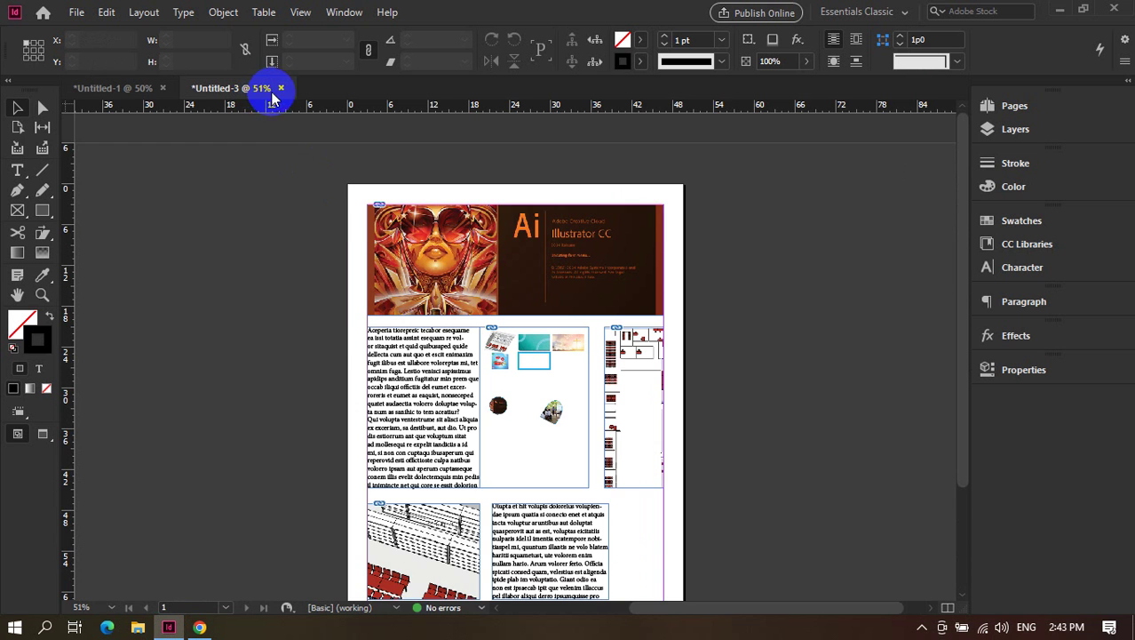
scroll(628, 419, "down", 2)
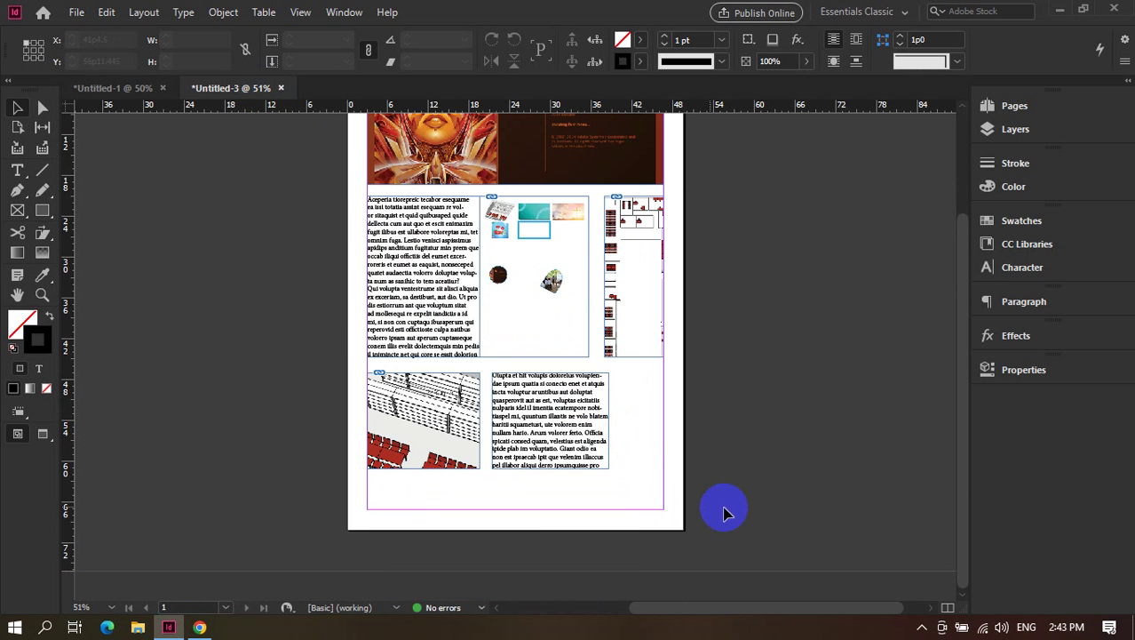
left_click(281, 88)
left_click(664, 335)
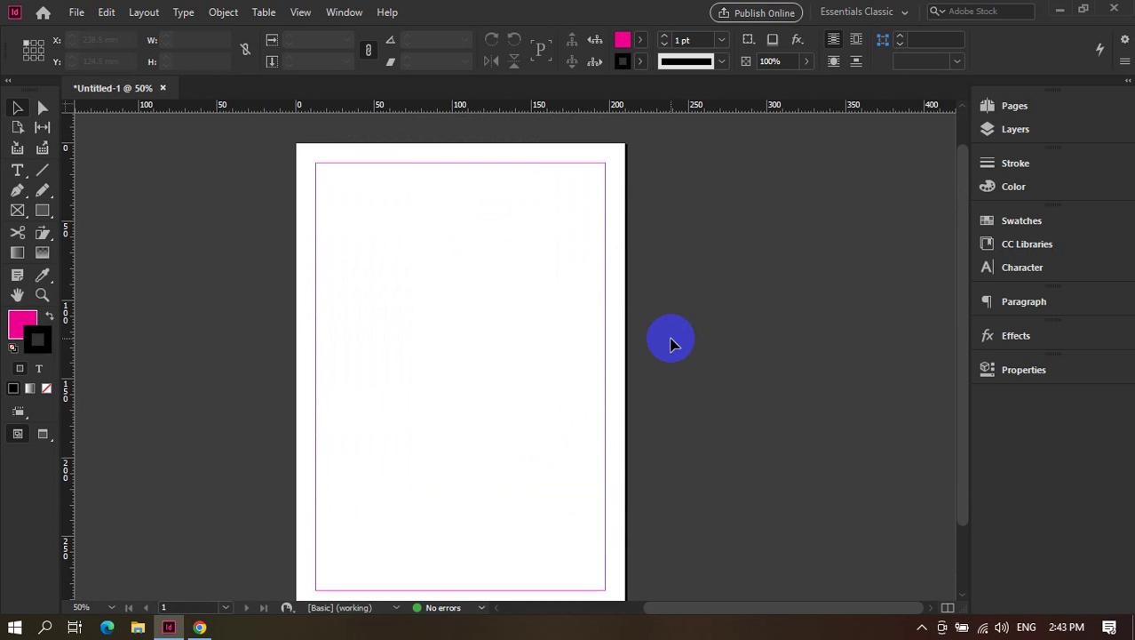
scroll(509, 274, "down", 1)
scroll(508, 271, "up", 2)
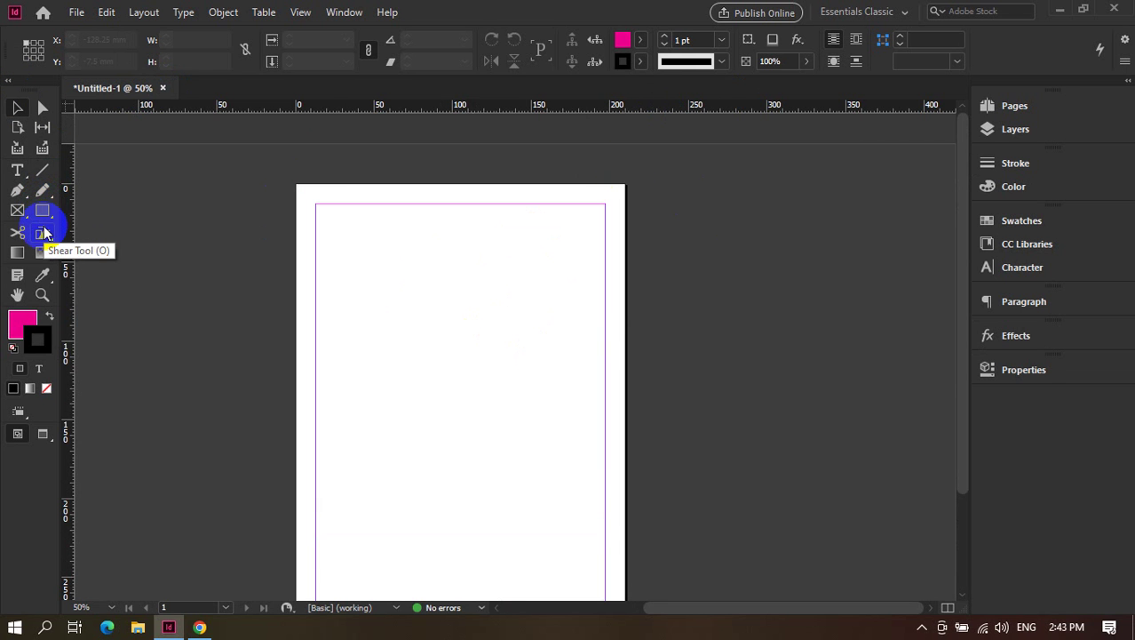
scroll(439, 287, "down", 1)
scroll(439, 287, "up", 1)
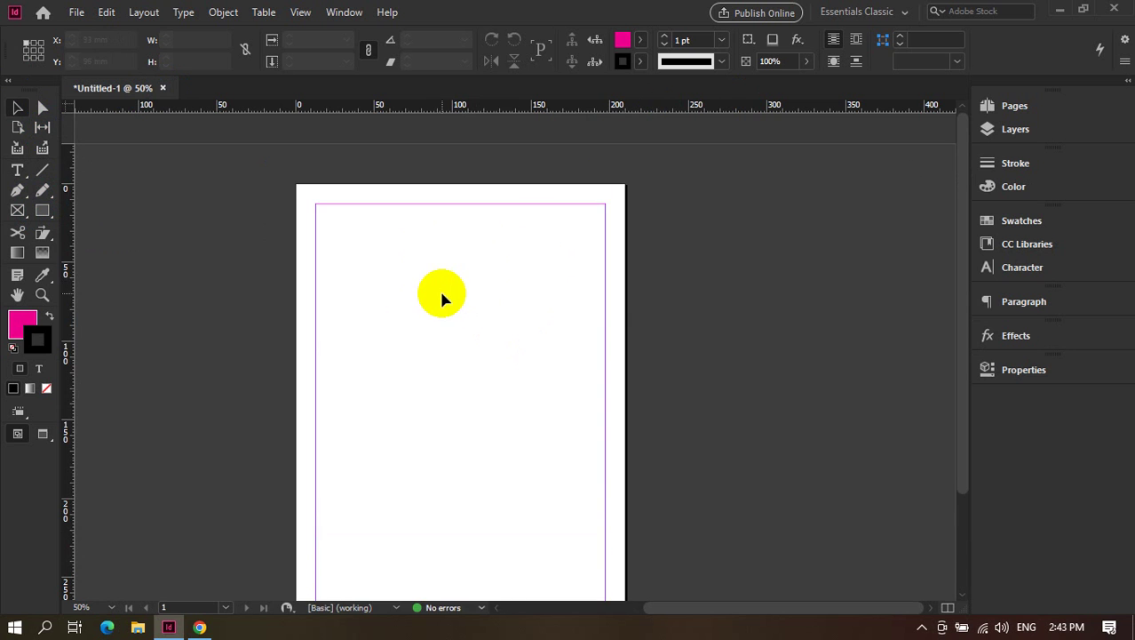
Switch to Chrome, replace the article with a new tab, and search Google Images for "Destop png".
left_click(199, 627)
left_click(223, 14)
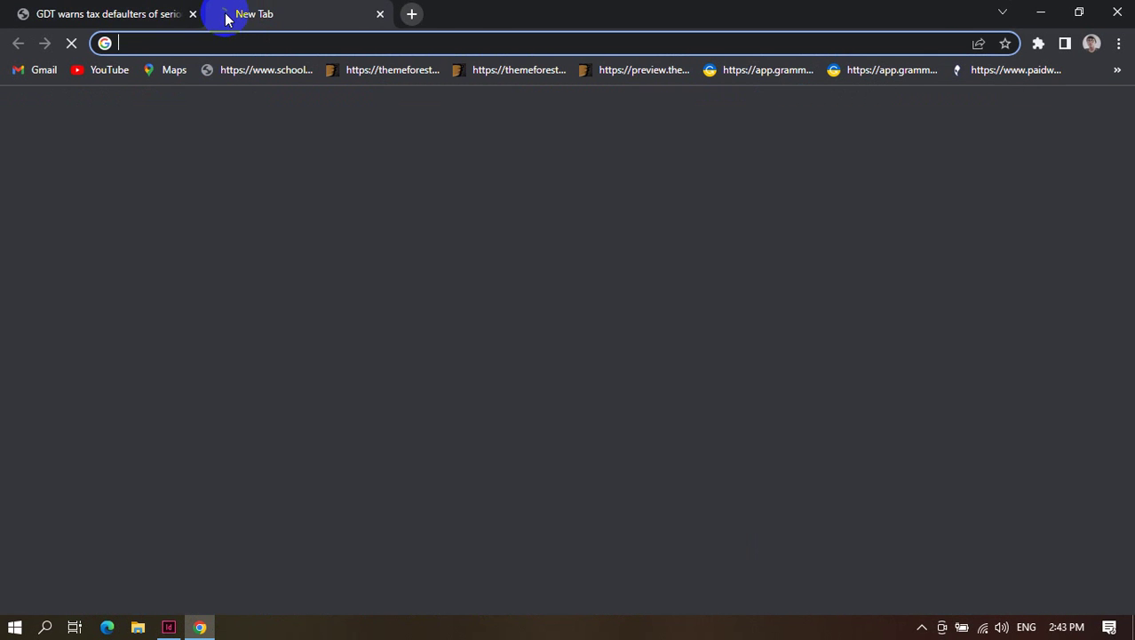
left_click(201, 37)
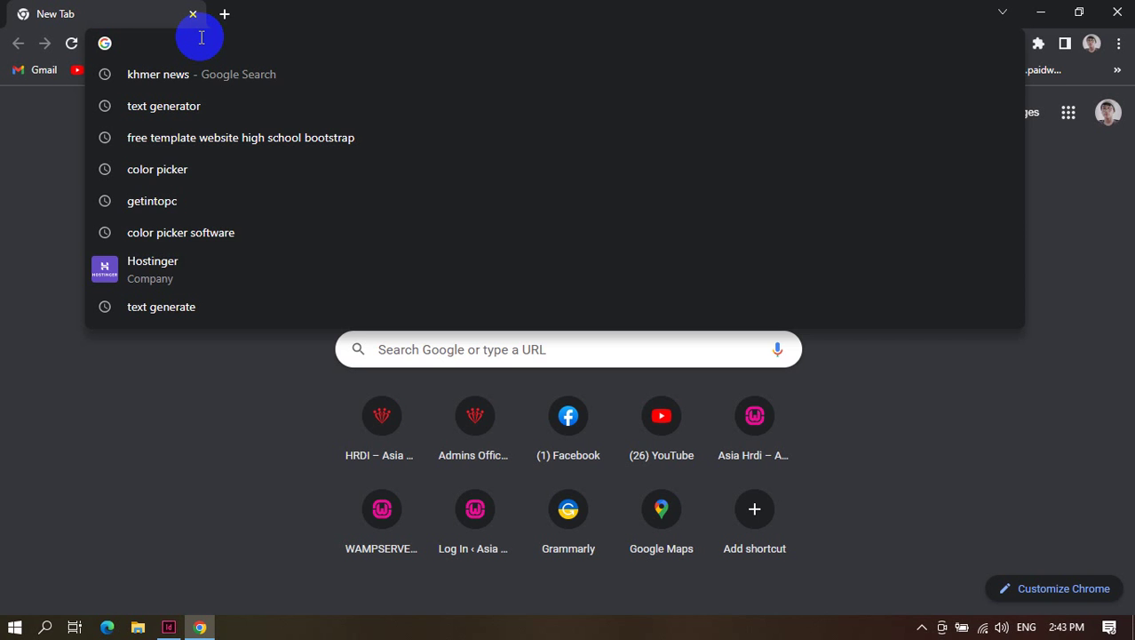
type("Des")
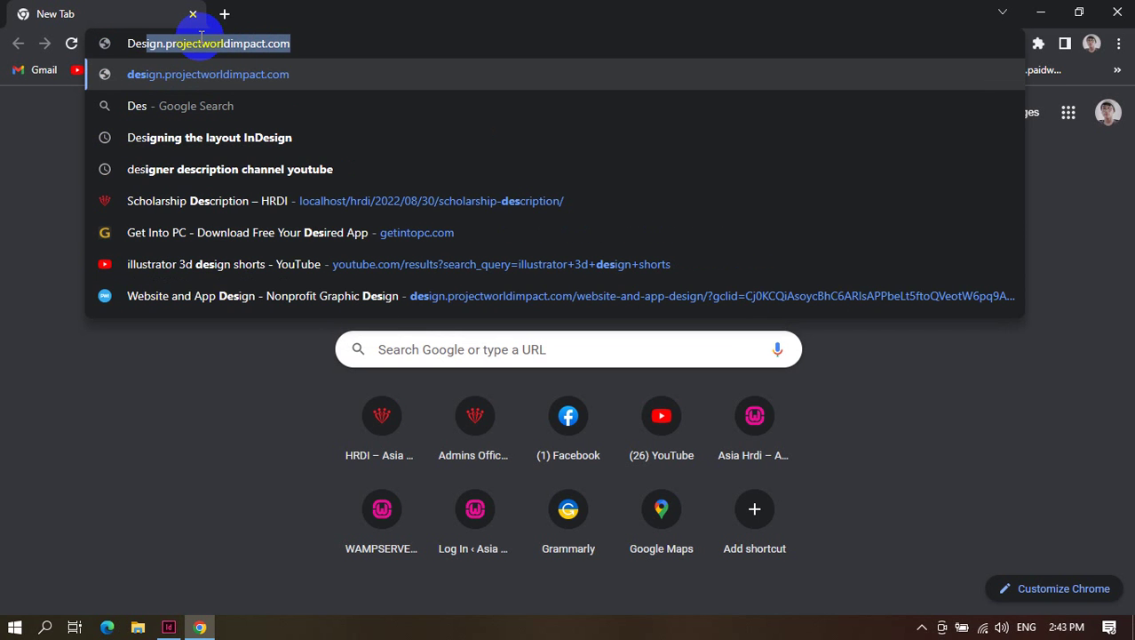
type("top")
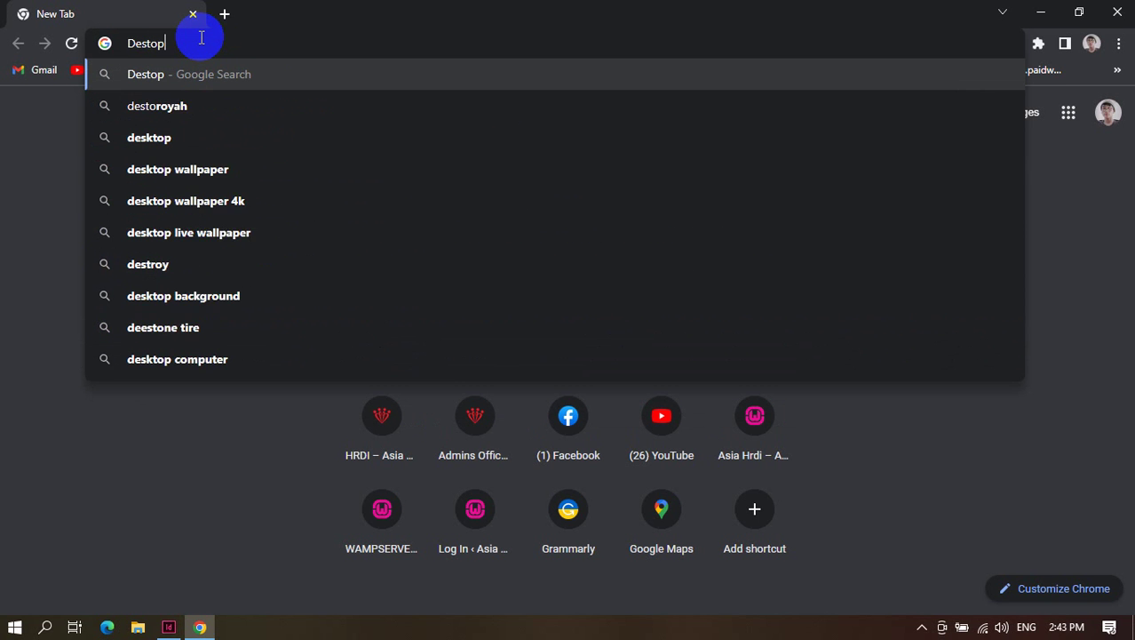
type(" p")
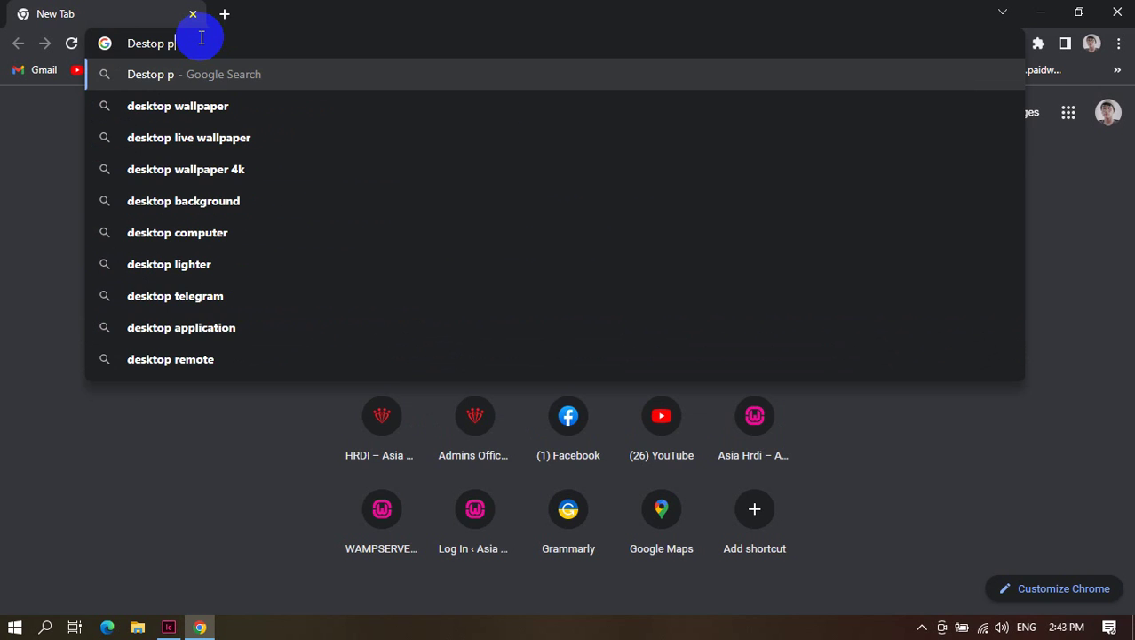
type("ng")
key("Return")
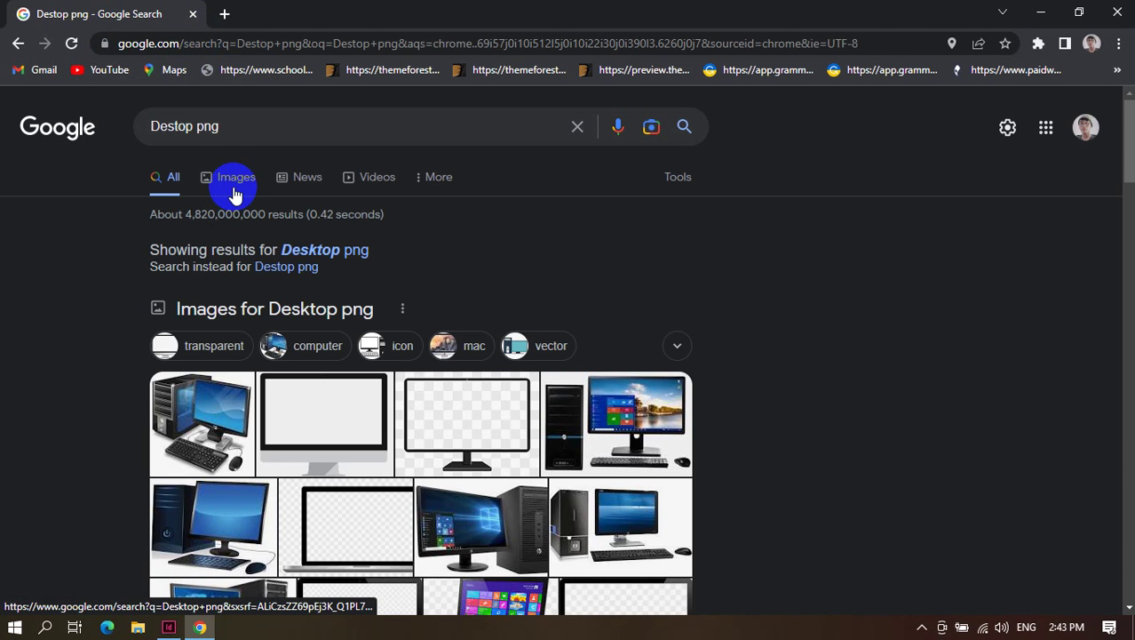
left_click(236, 182)
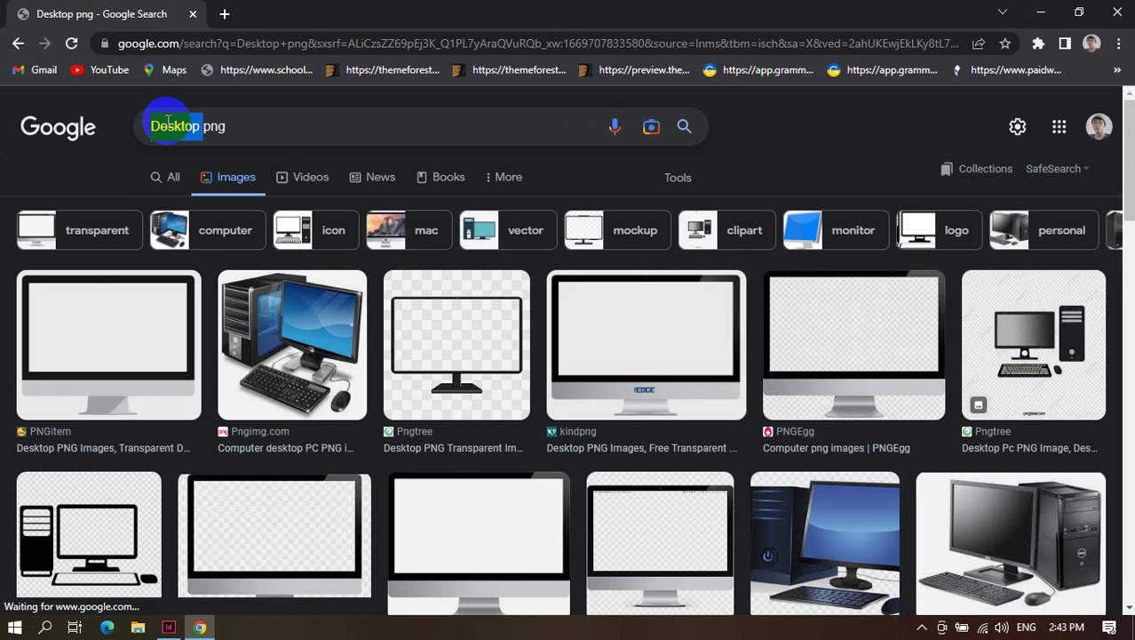
Change the image search to "Laptop png" and open the preview of StickPNG's Samsung laptop with a blue screen.
type("Laptop")
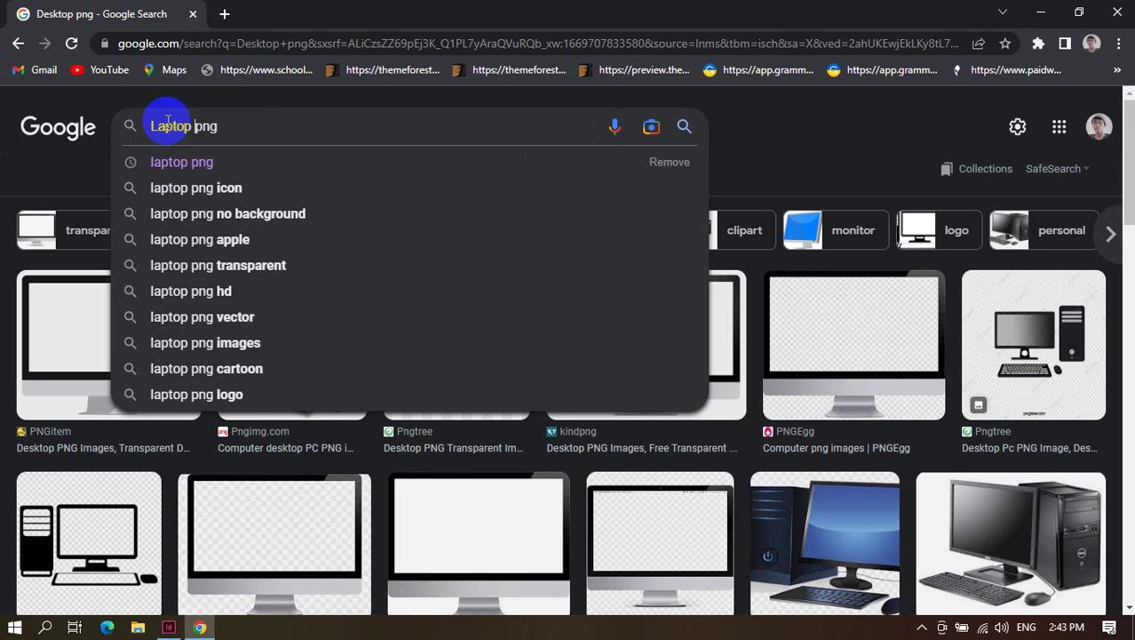
key("Return")
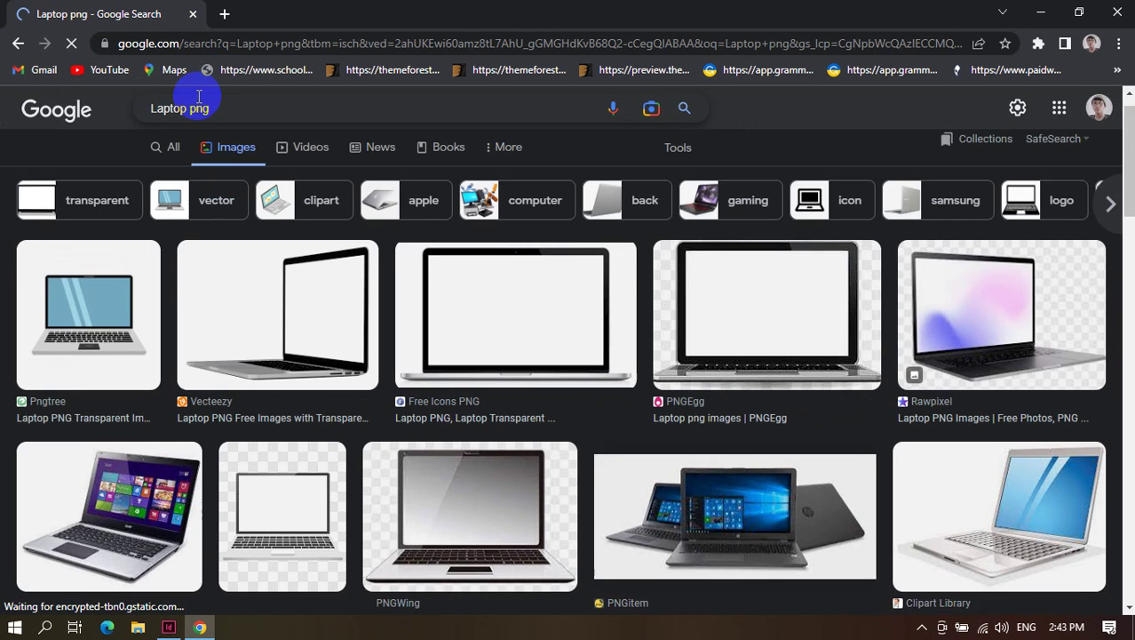
scroll(199, 99, "down", 3)
scroll(199, 104, "down", 4)
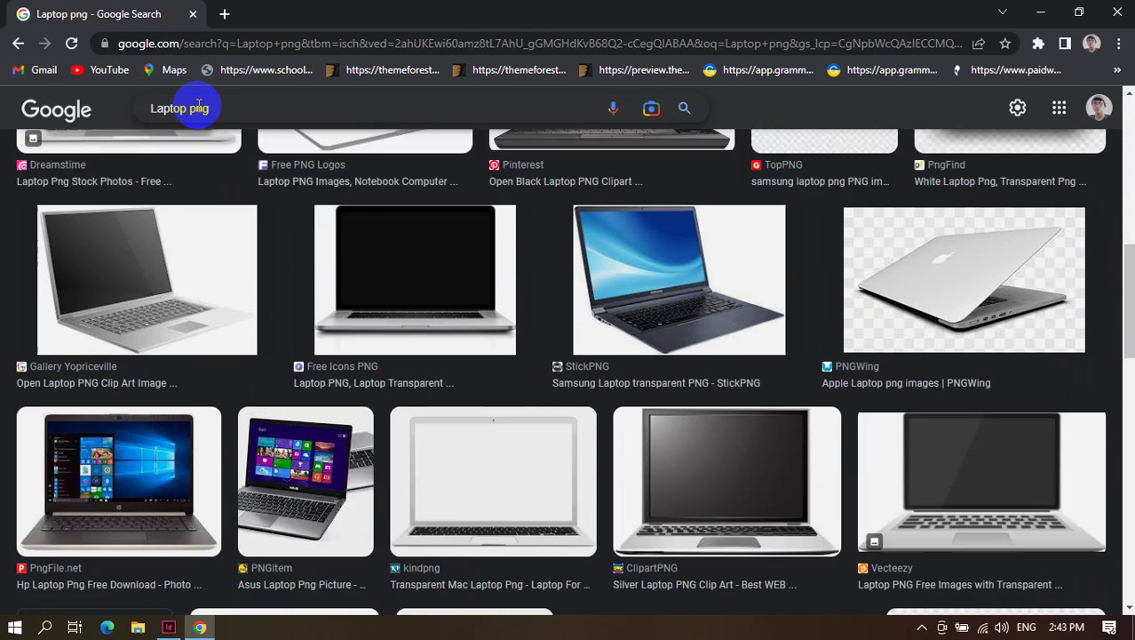
scroll(443, 157, "up", 1)
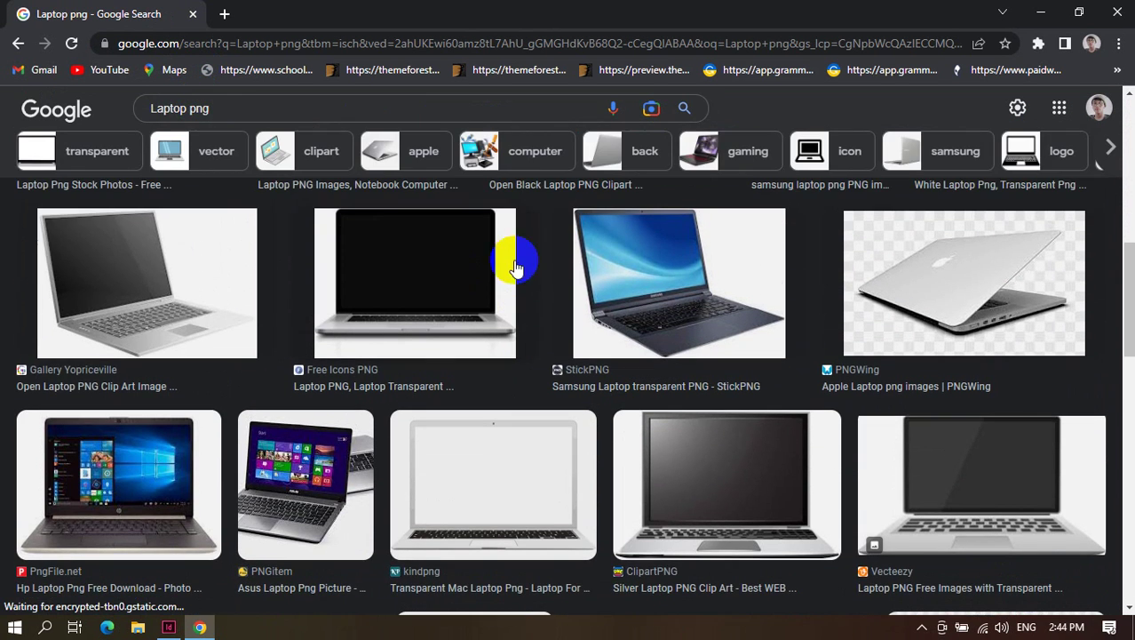
left_click(750, 266)
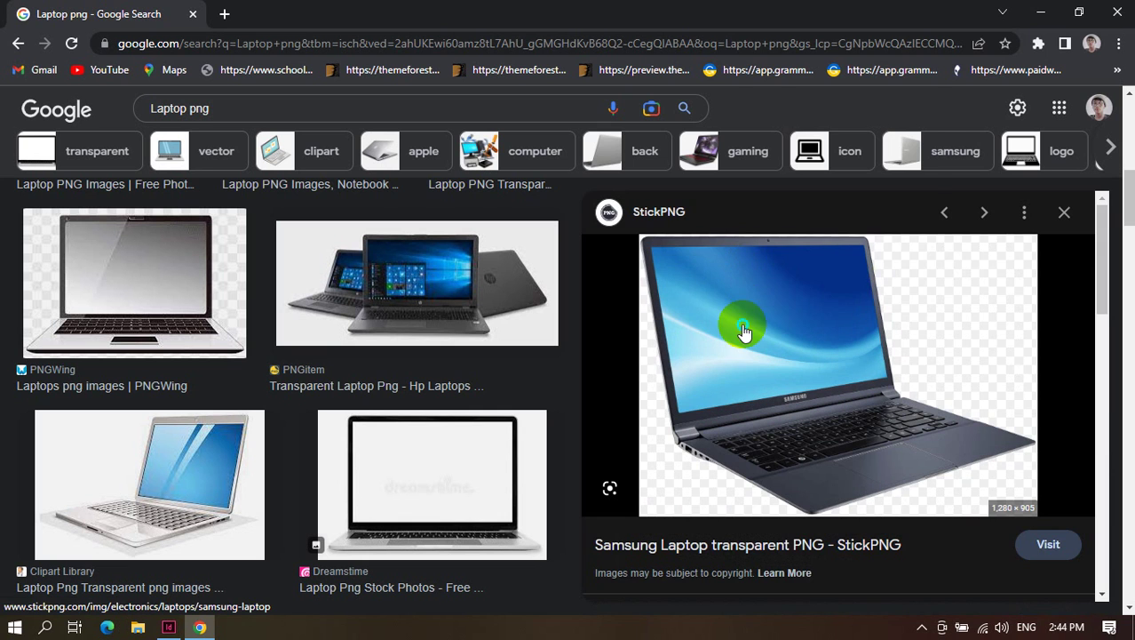
Save the previewed Samsung laptop image as 588524d86f293bbfae451a31.png in the Pictures folder.
right_click(743, 325)
left_click(801, 198)
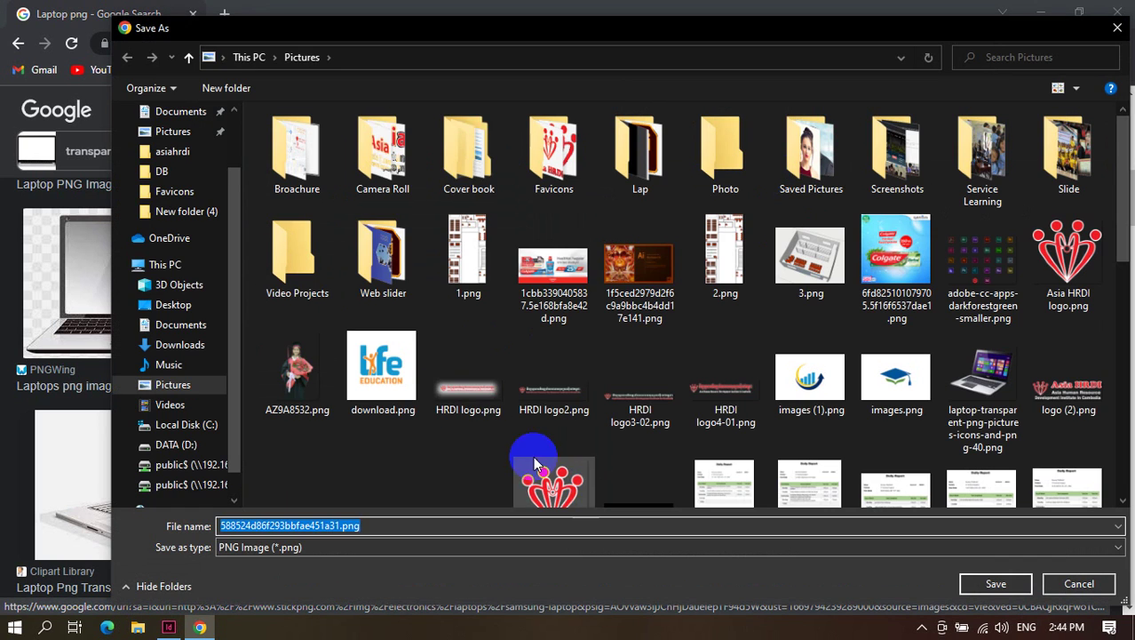
left_click(973, 583)
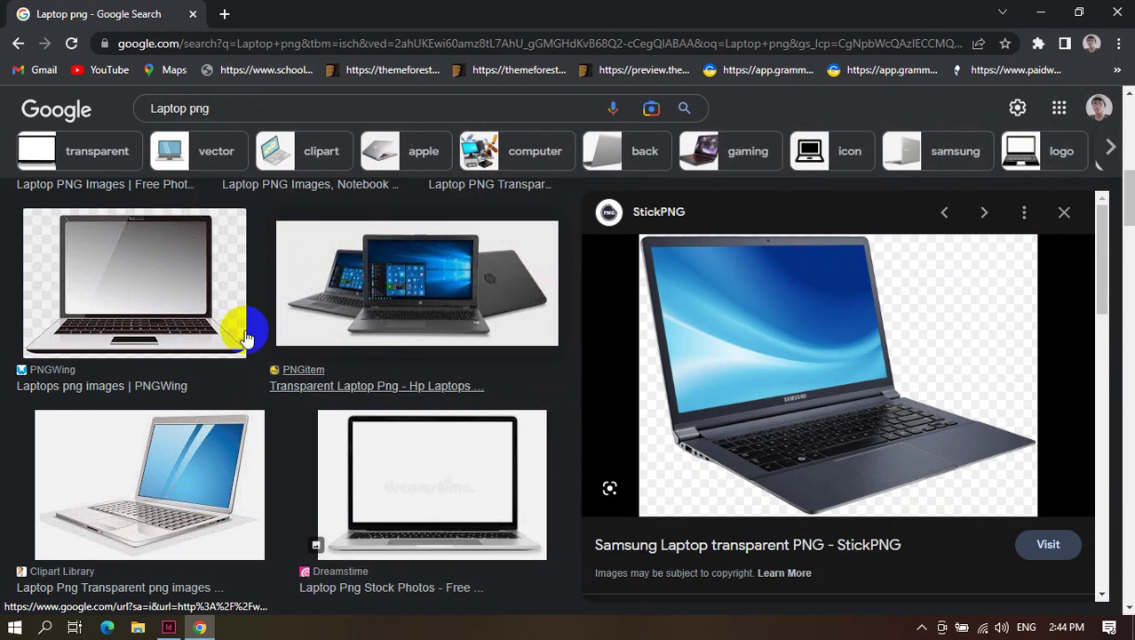
Preview the PNGitem and Clipart Library laptops, and open the preview of the Adventoris laptop from Free PNG Logos.
scroll(238, 302, "down", 1)
left_click(405, 213)
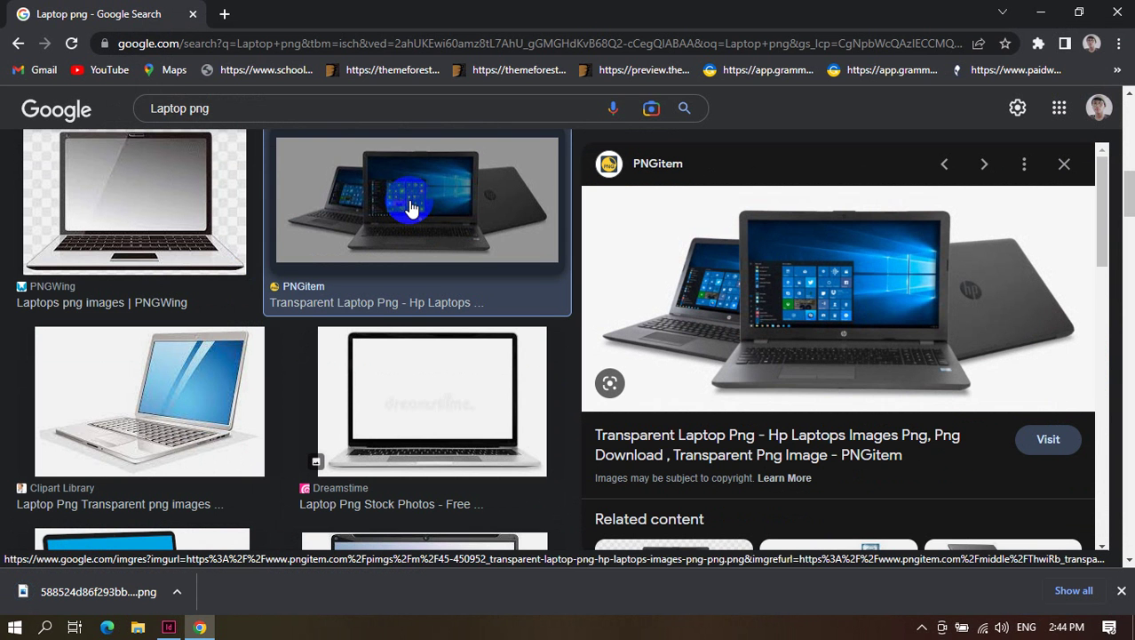
left_click(232, 379)
scroll(324, 404, "down", 5)
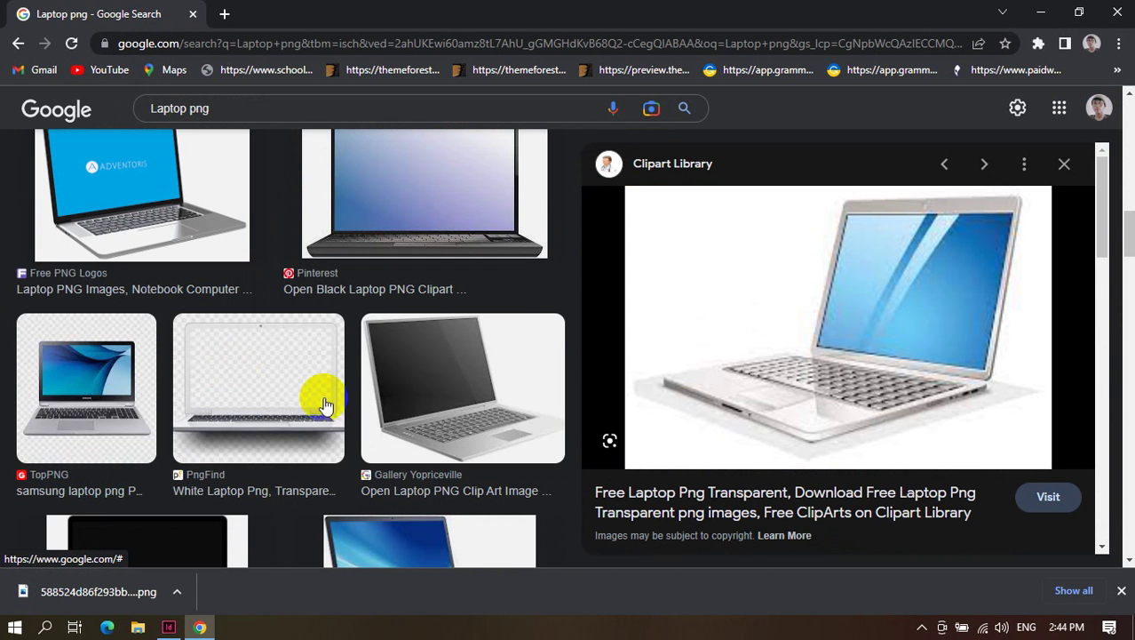
scroll(380, 401, "up", 2)
left_click(205, 331)
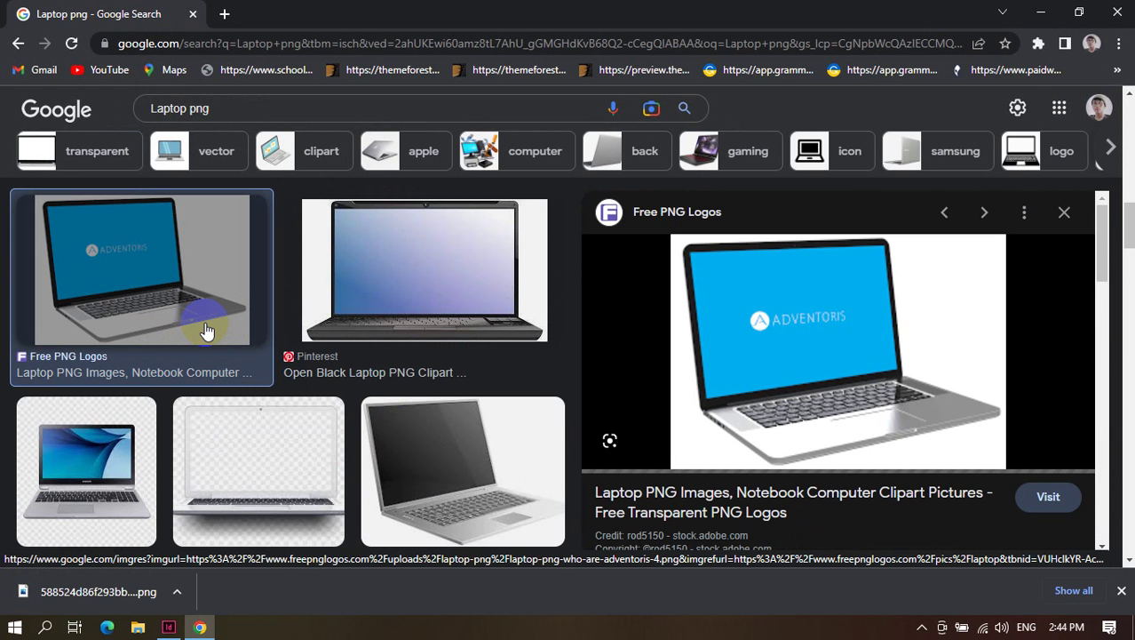
Save the Adventoris laptop image as laptop-png-who-are-adventoris-4.png in the Pictures folder.
scroll(205, 330, "down", 5)
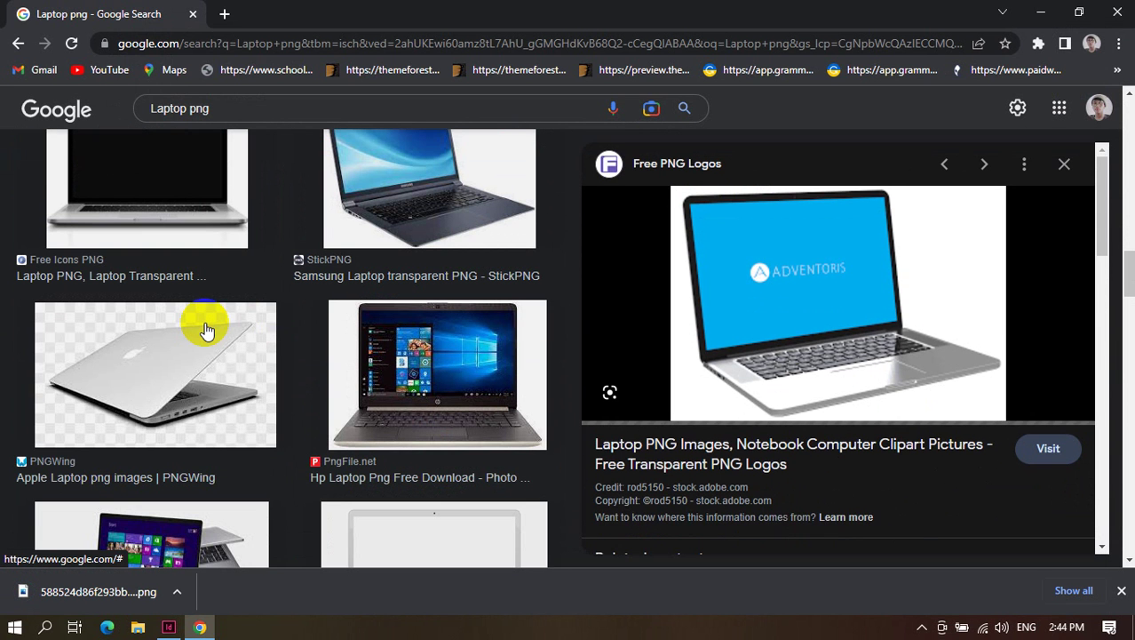
right_click(737, 284)
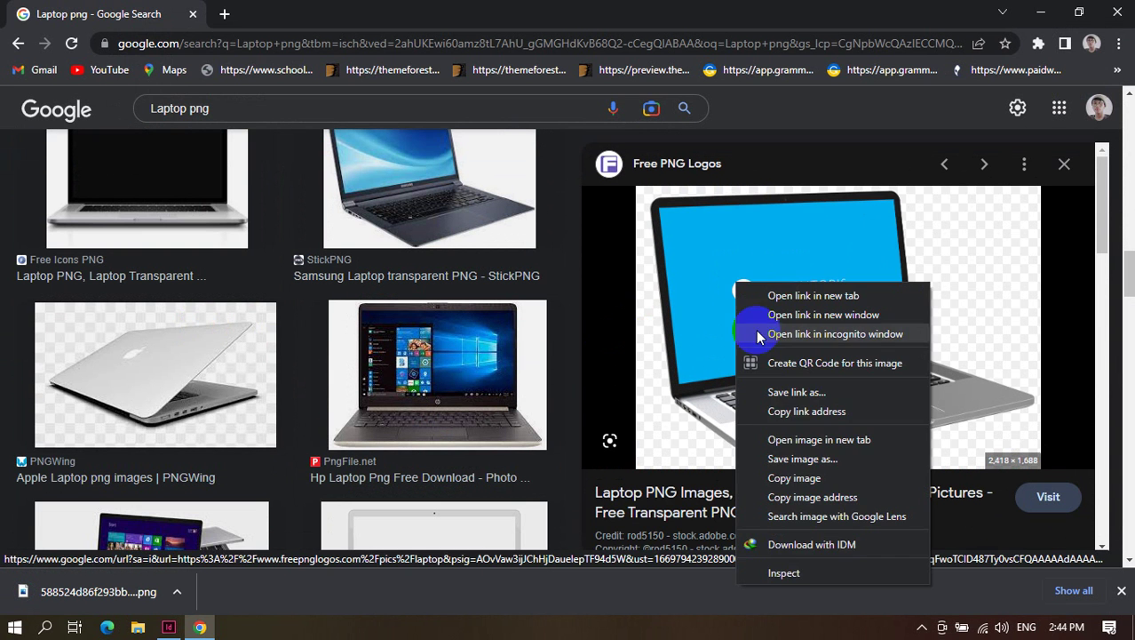
left_click(787, 459)
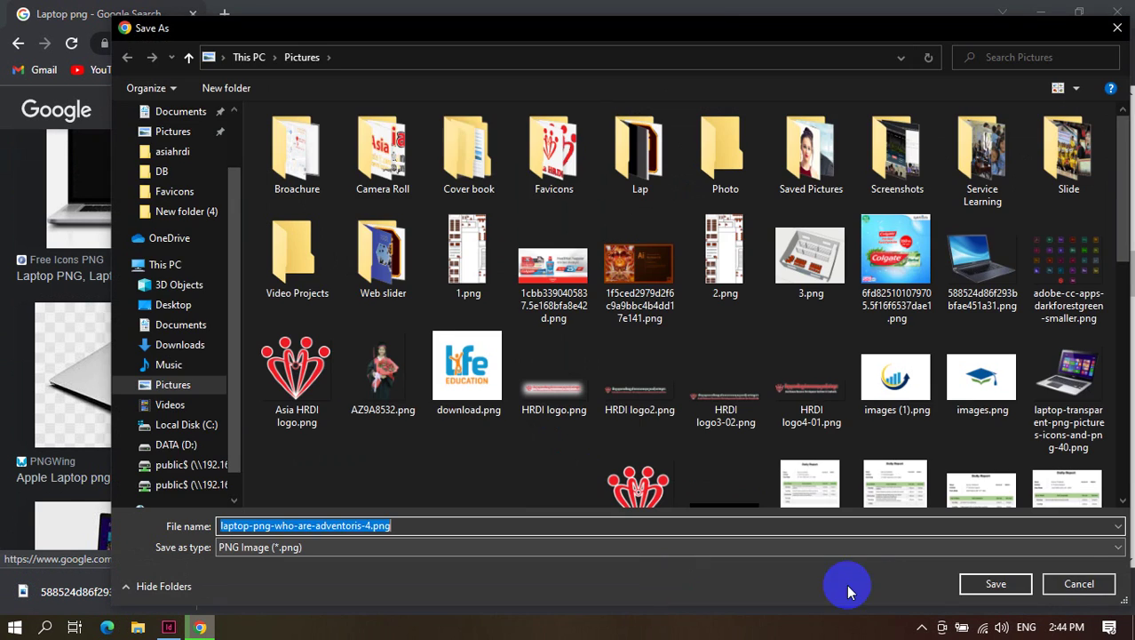
left_click(993, 583)
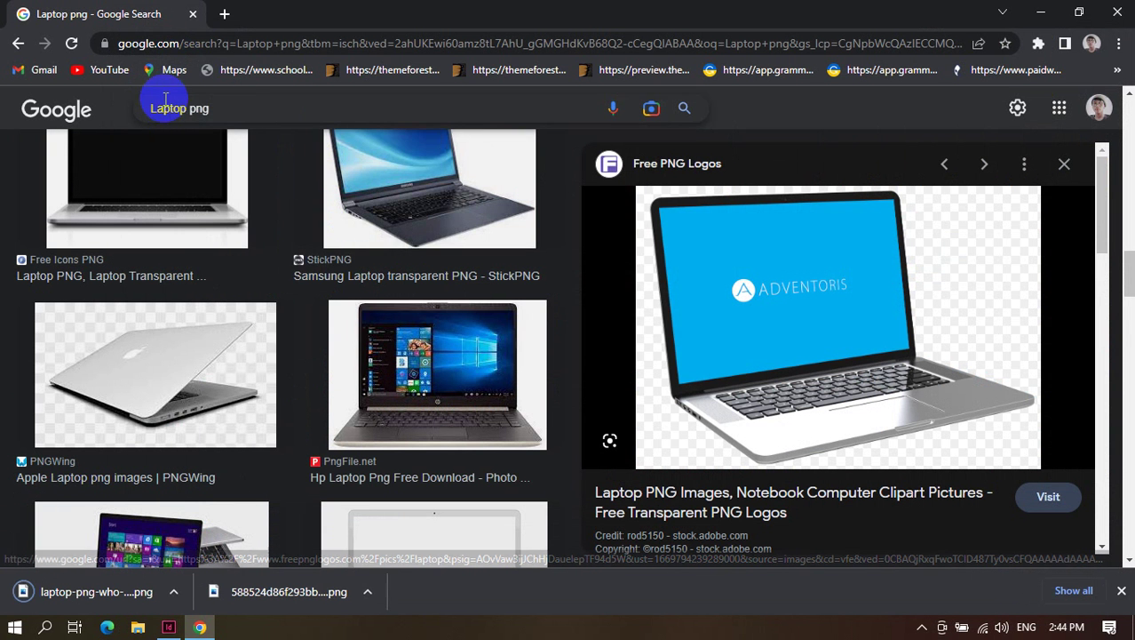
Change the image search to "Coffee png".
left_click(169, 114)
type("Coffee")
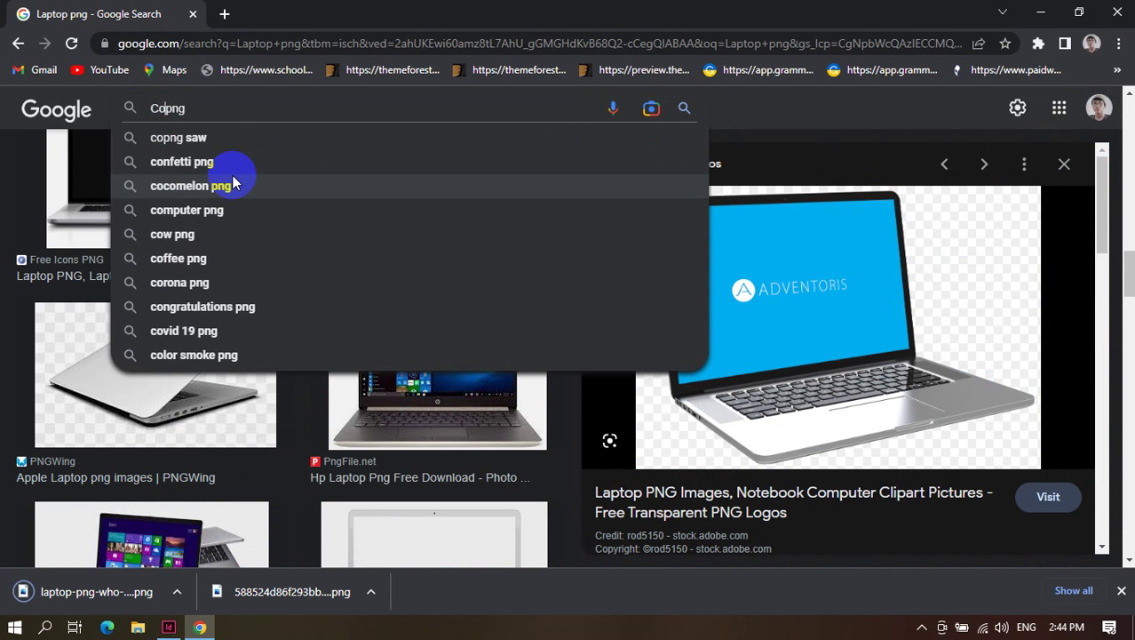
key("Return")
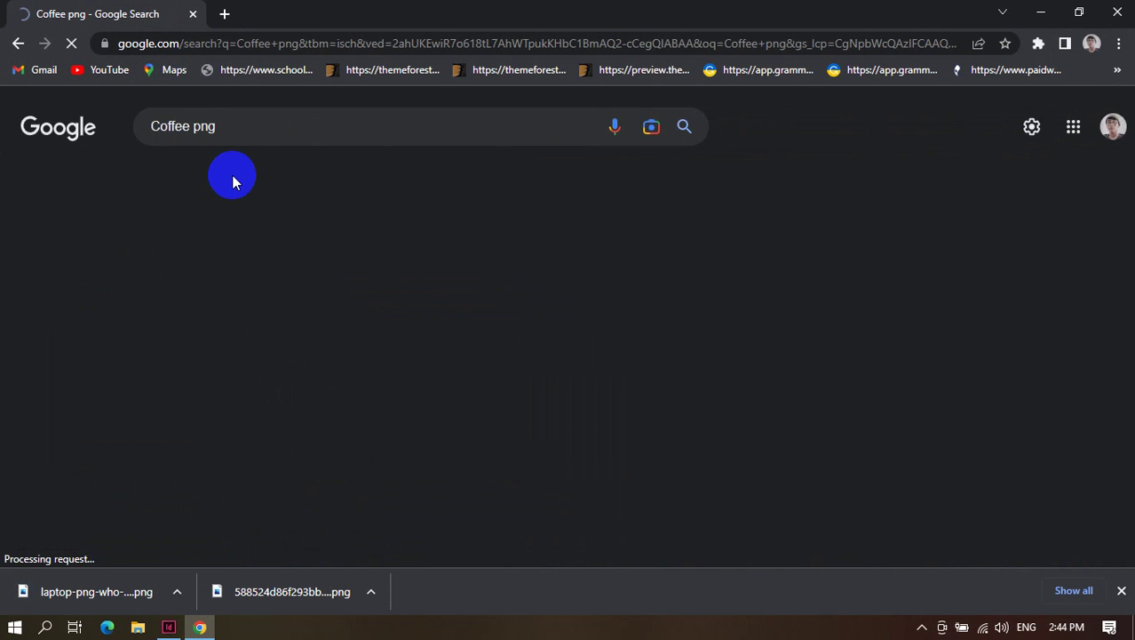
Preview the PNGEgg latte cup and the FreePNGImg coffee cup surrounded by beans.
scroll(300, 183, "down", 1)
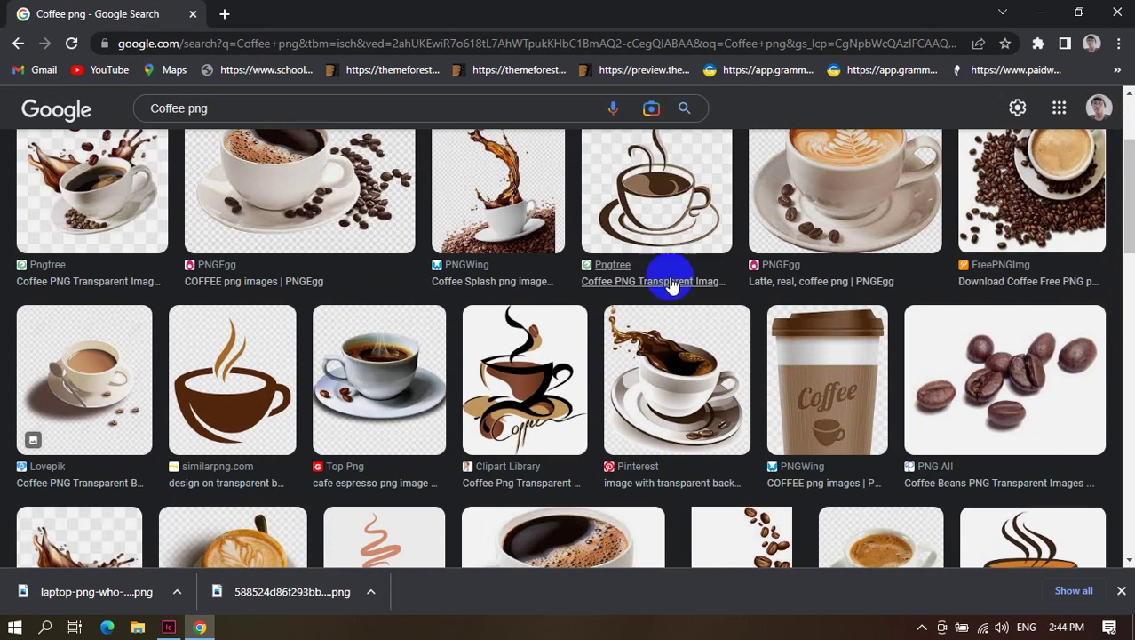
scroll(461, 397, "up", 2)
left_click(877, 365)
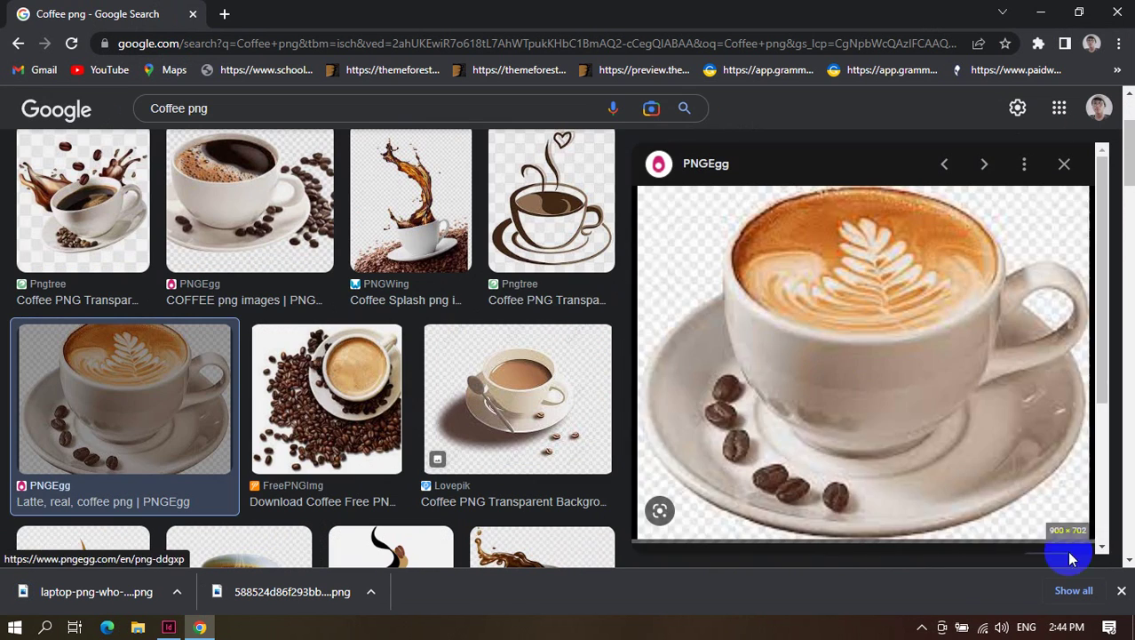
left_click(381, 393)
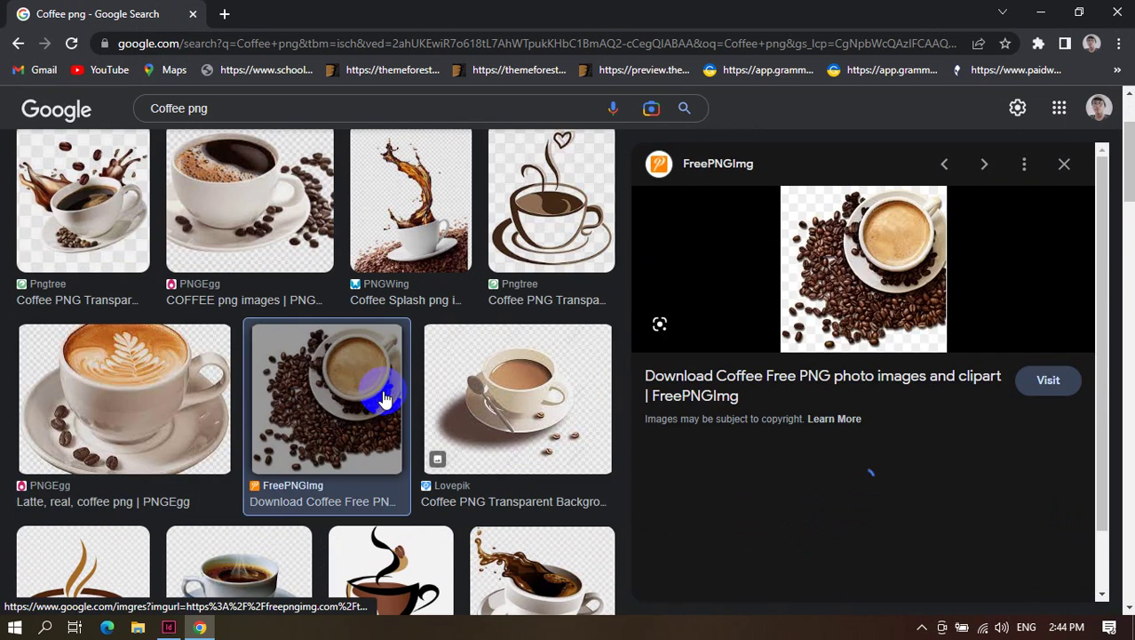
right_click(887, 255)
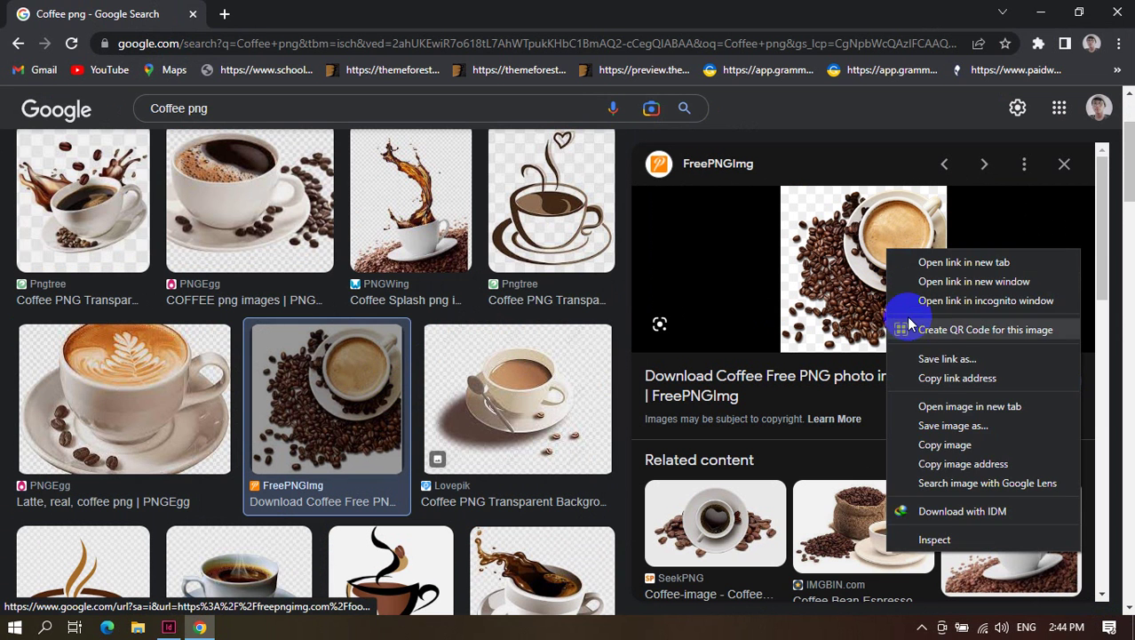
Open the PNG All coffee beans image and save it as Coffee-Beans-Free-Download-PNG.png in the Pictures folder.
scroll(533, 396, "down", 5)
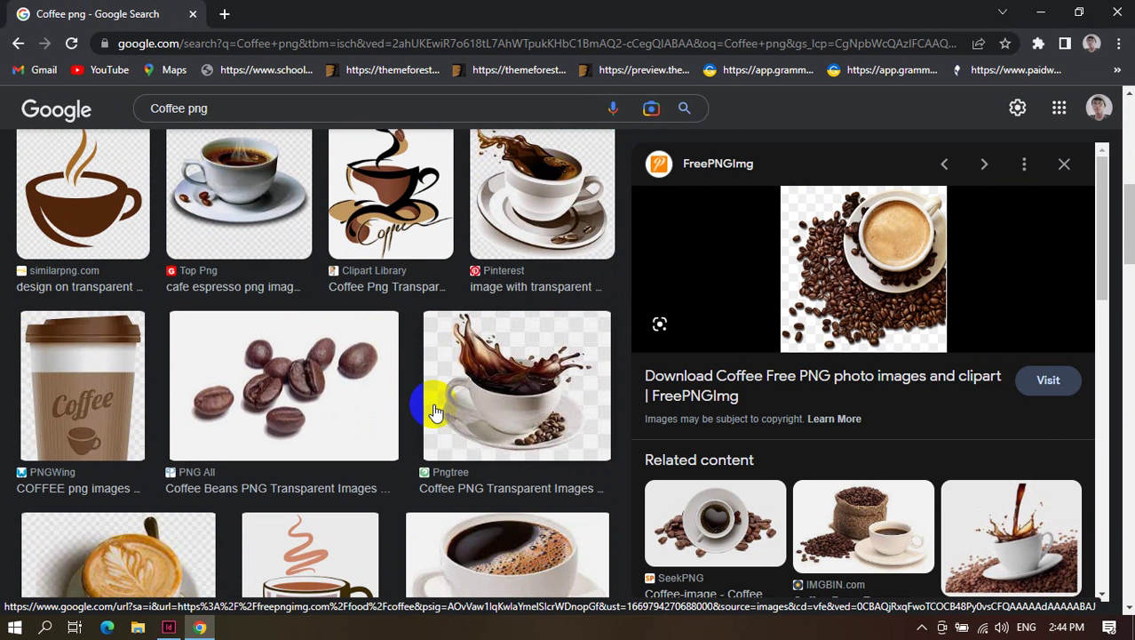
left_click(295, 393)
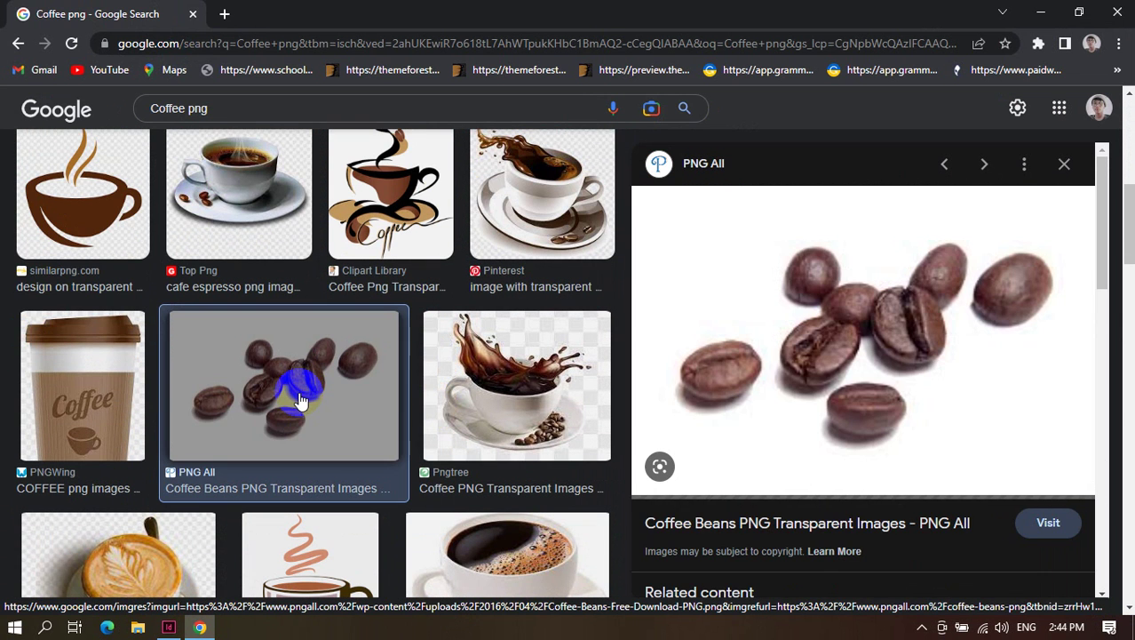
scroll(299, 402, "down", 3)
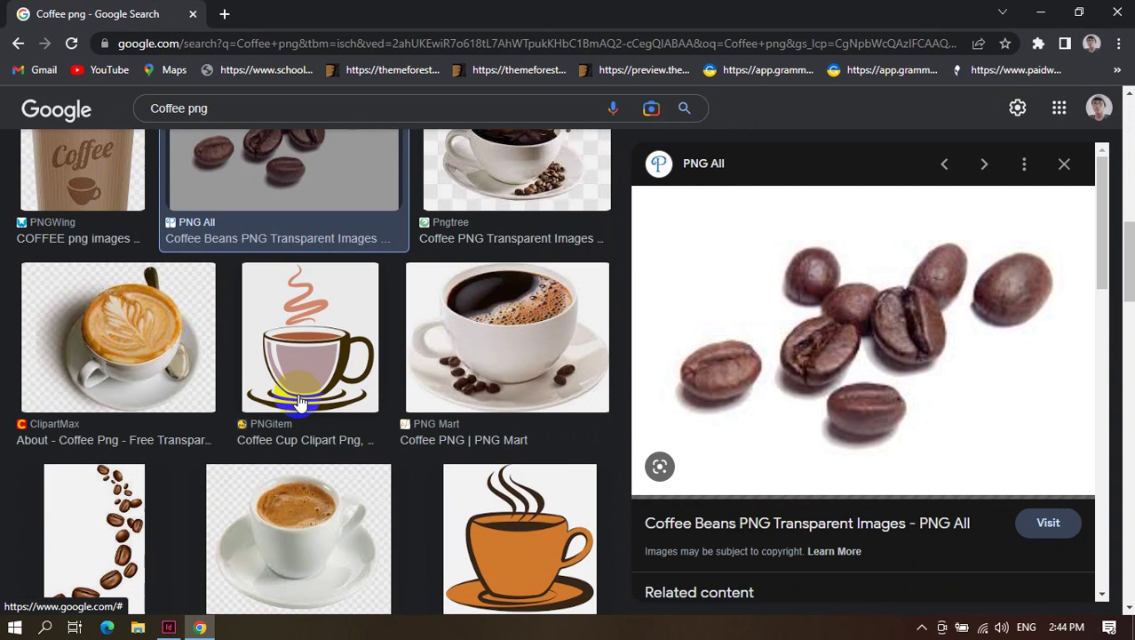
scroll(299, 401, "down", 3)
right_click(858, 351)
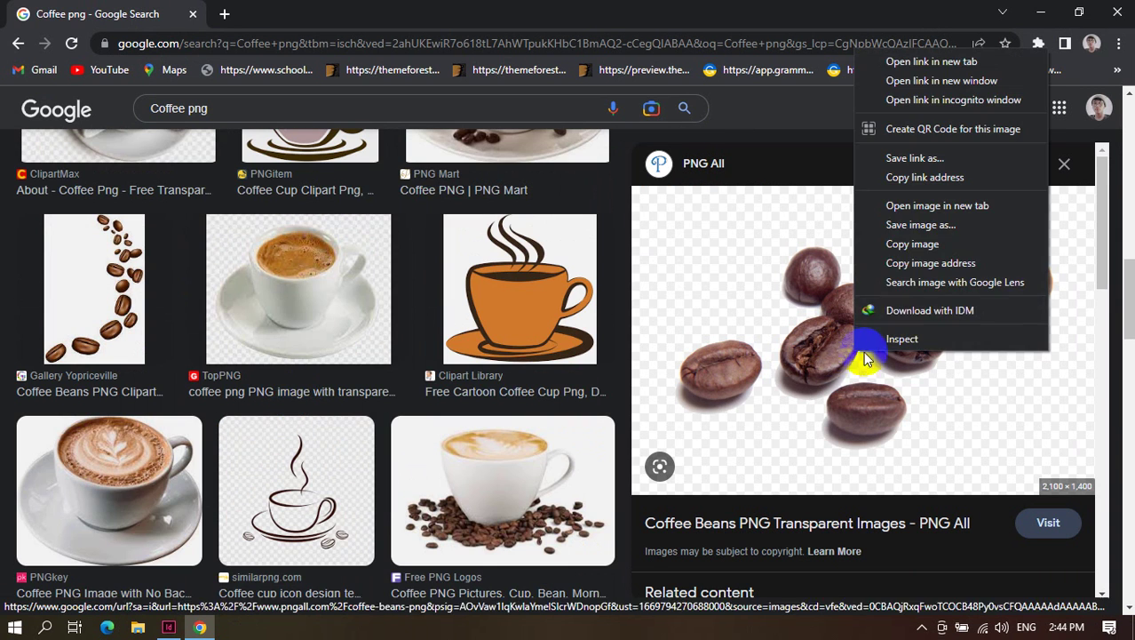
left_click(906, 241)
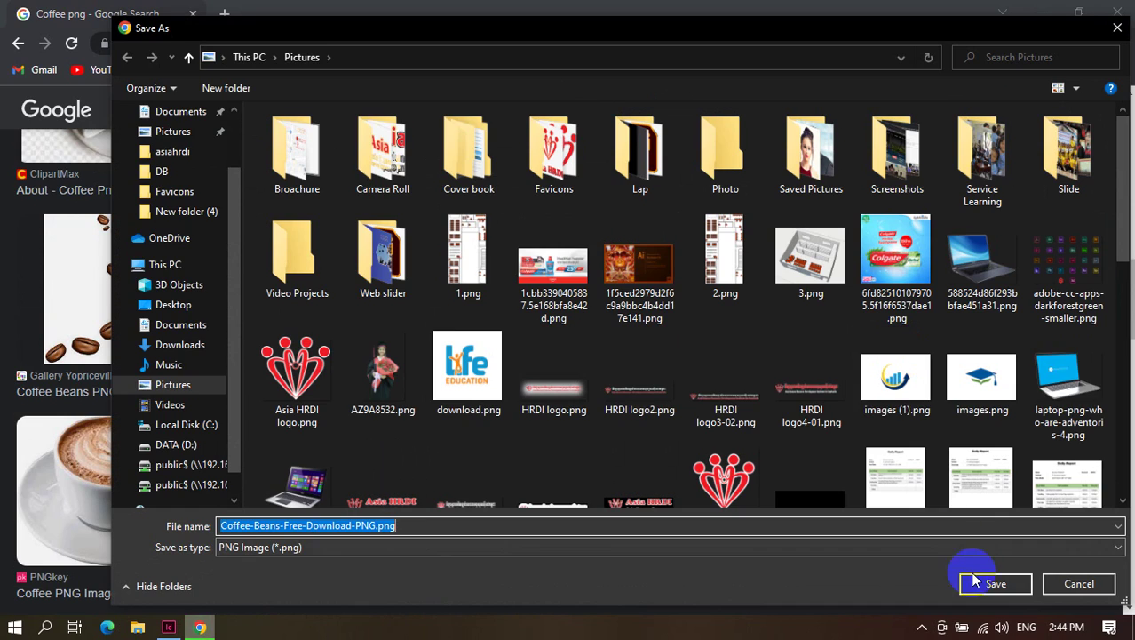
left_click(990, 579)
scroll(333, 351, "down", 4)
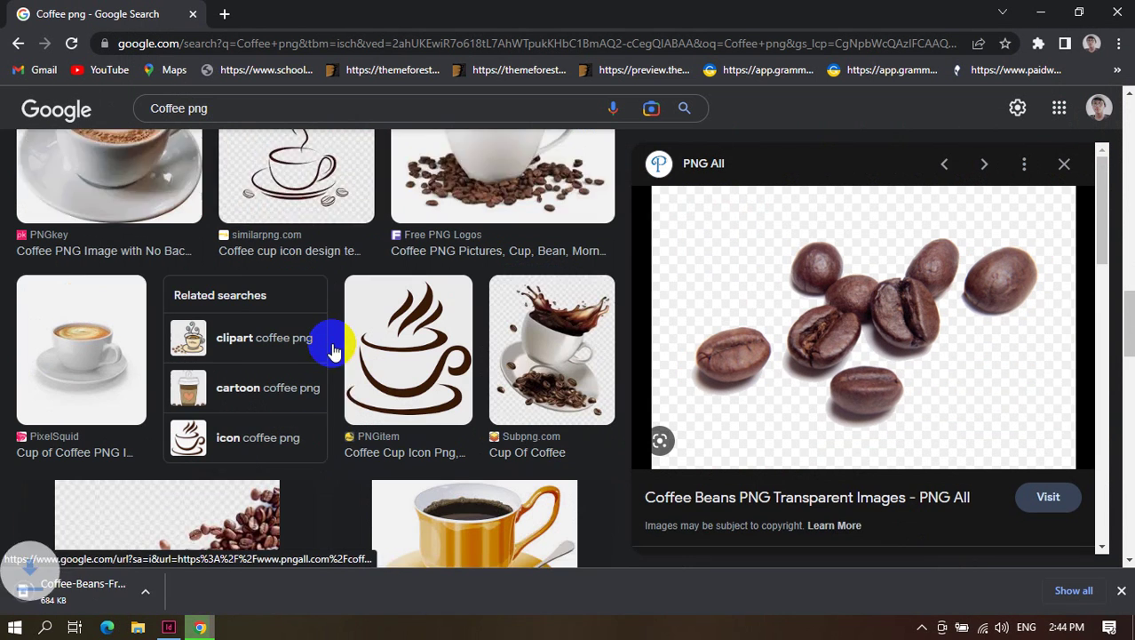
scroll(333, 351, "down", 1)
left_click(550, 244)
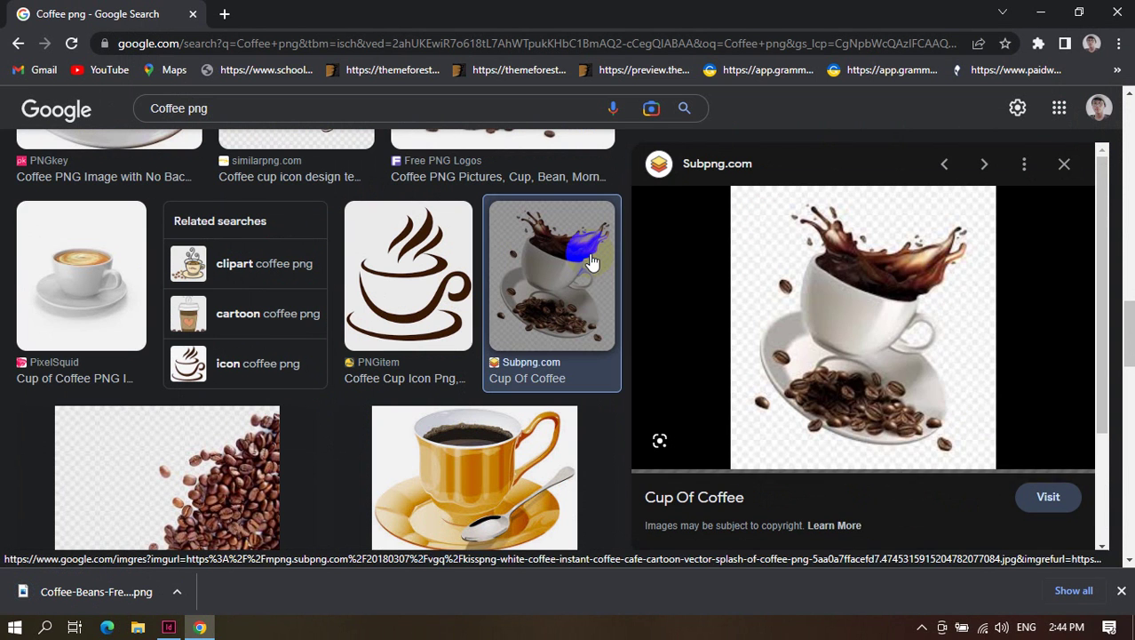
right_click(860, 296)
left_click(916, 464)
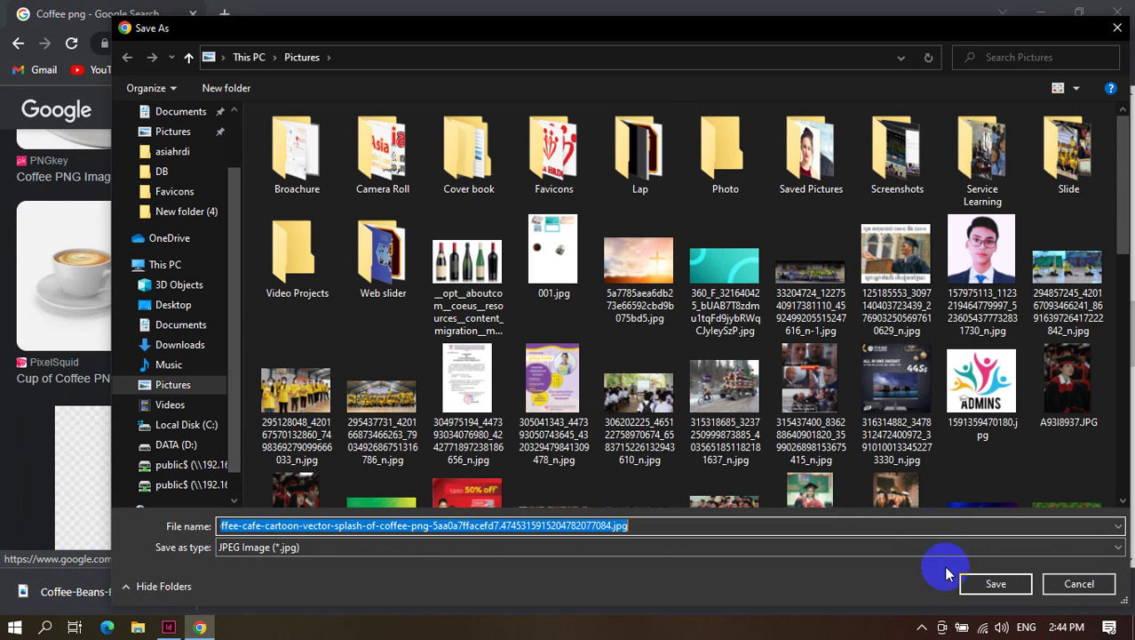
left_click(1075, 583)
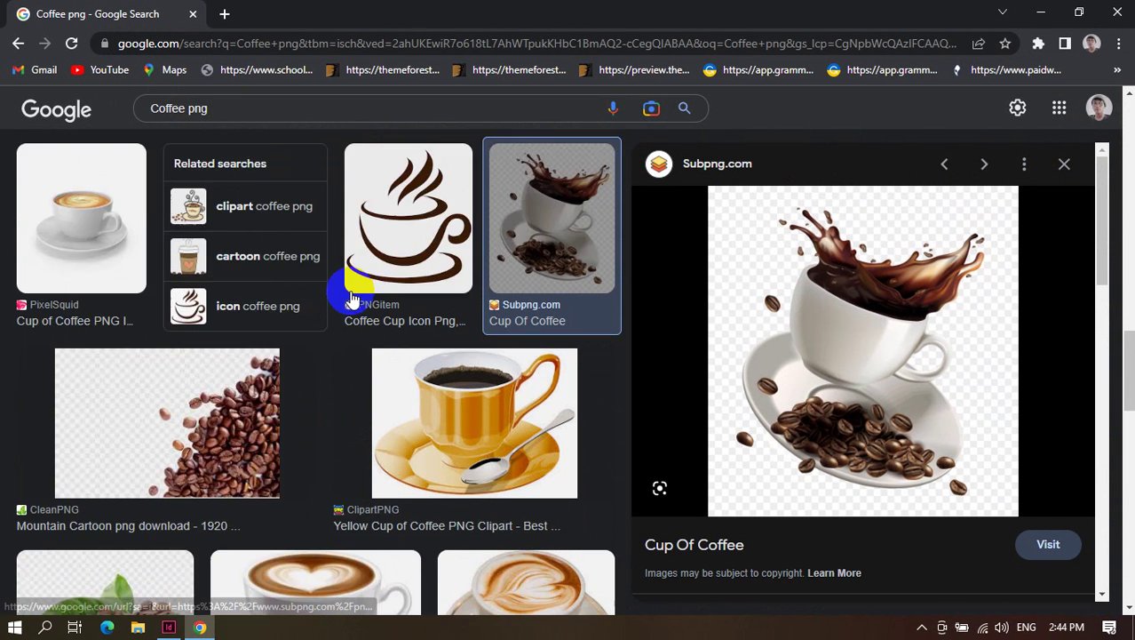
Examine more coffee results, previewing the Gallery Yopriceville cream-heart cup, the FAVPNG beans with leaves and the NicePNG coffee splash.
scroll(353, 300, "down", 3)
left_click(363, 296)
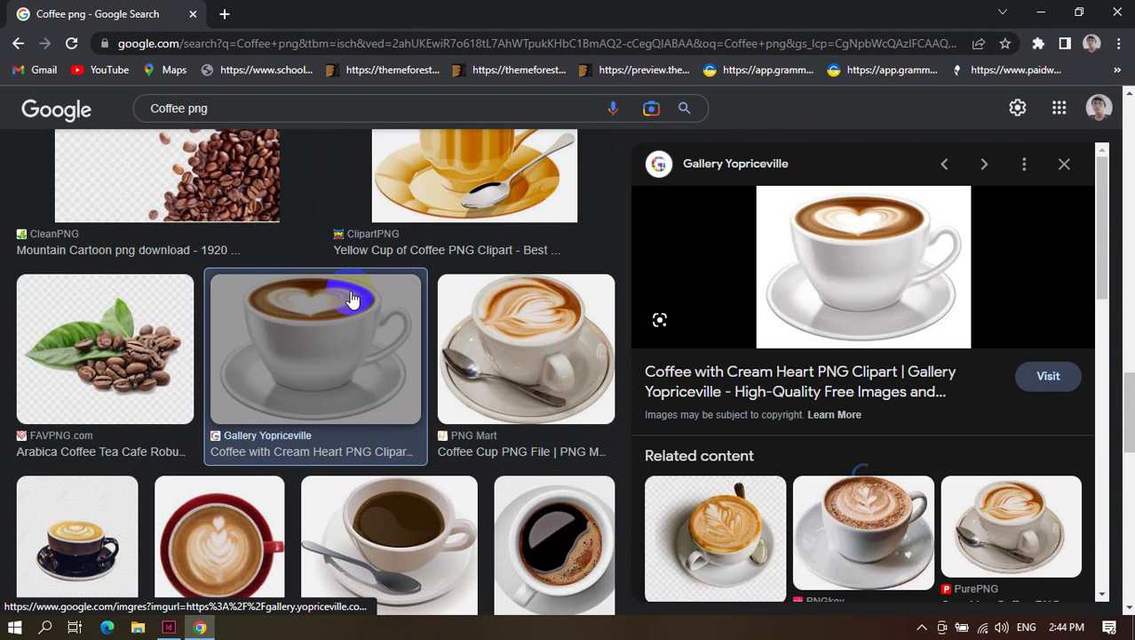
left_click(118, 303)
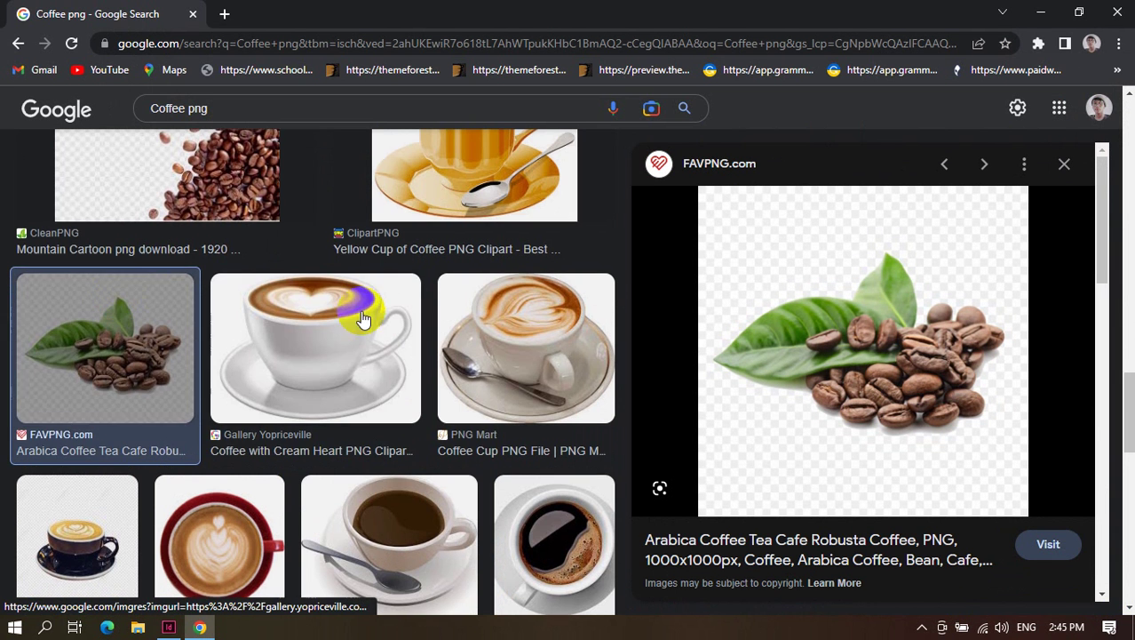
scroll(367, 313, "down", 5)
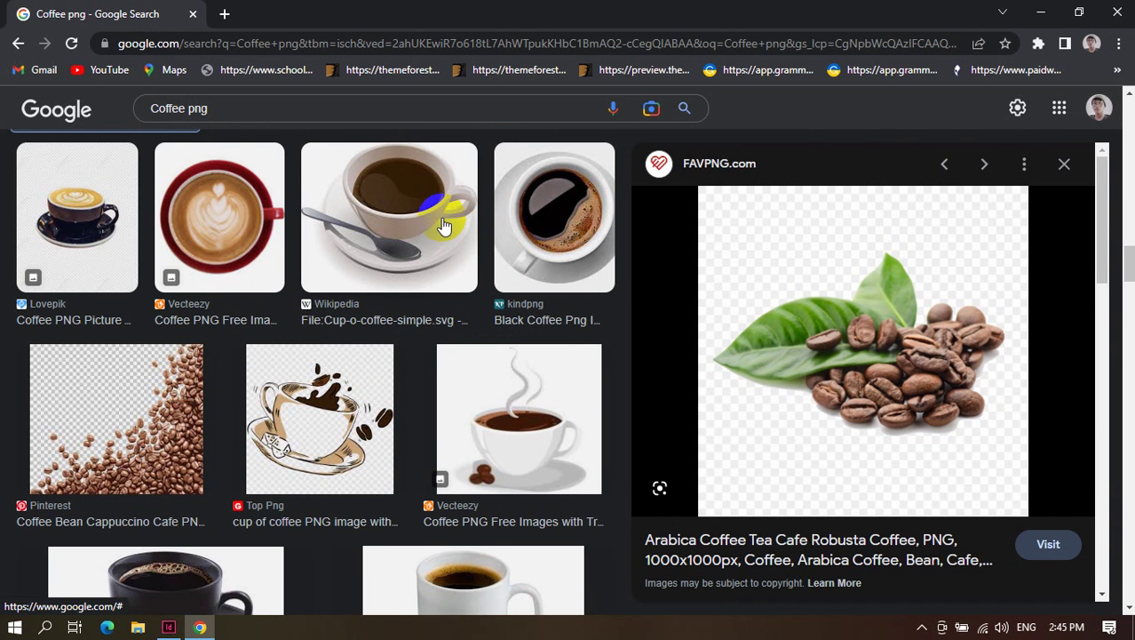
scroll(444, 226, "down", 5)
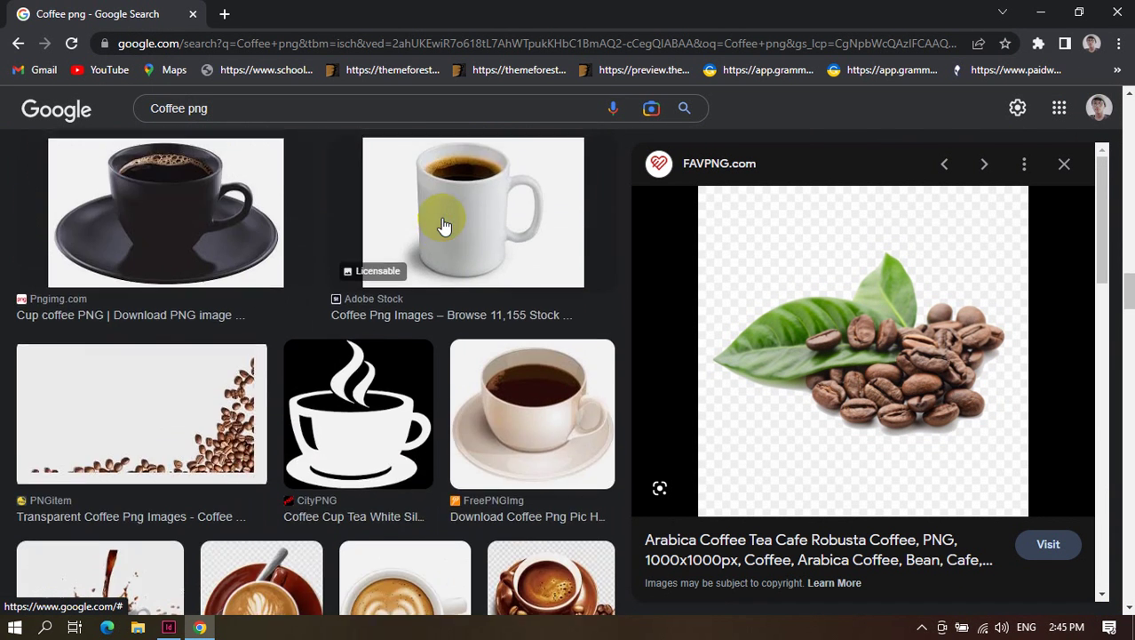
scroll(386, 241, "down", 3)
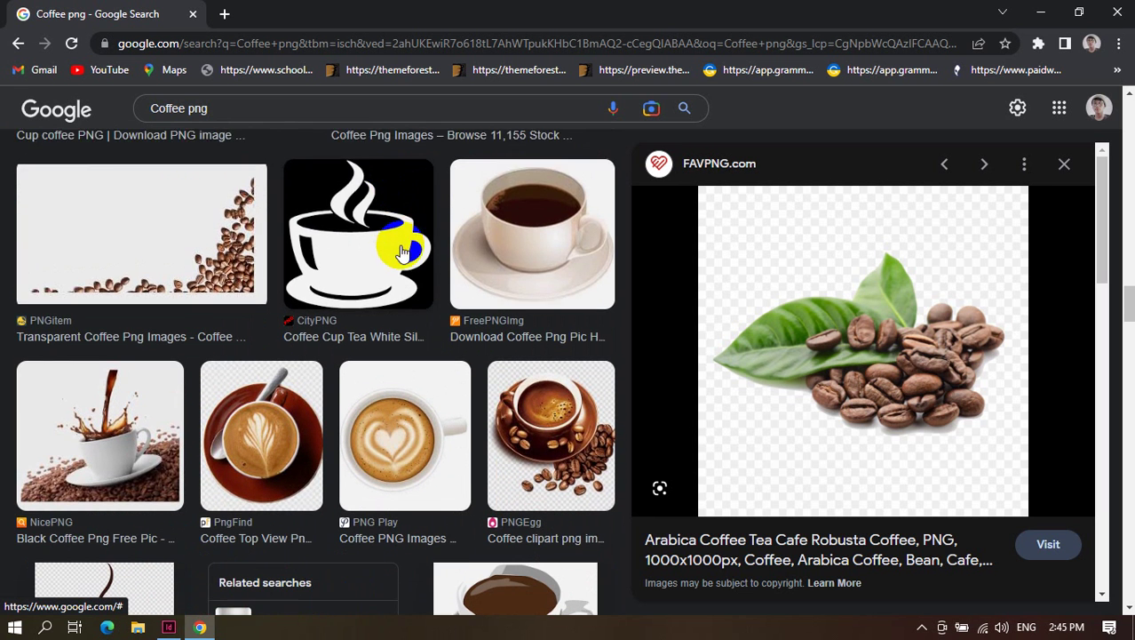
scroll(267, 257, "down", 3)
left_click(96, 286)
scroll(213, 284, "down", 5)
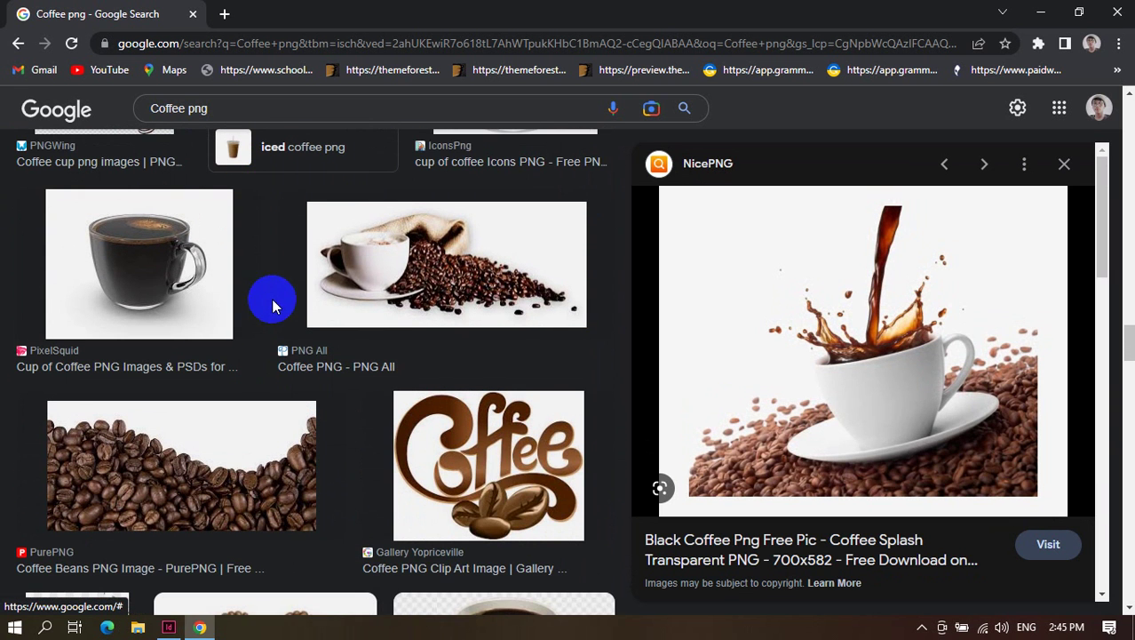
Open the PNG All coffee cup with a sack of beans and save it as Coffee-PNG.png in the Pictures folder.
left_click(425, 264)
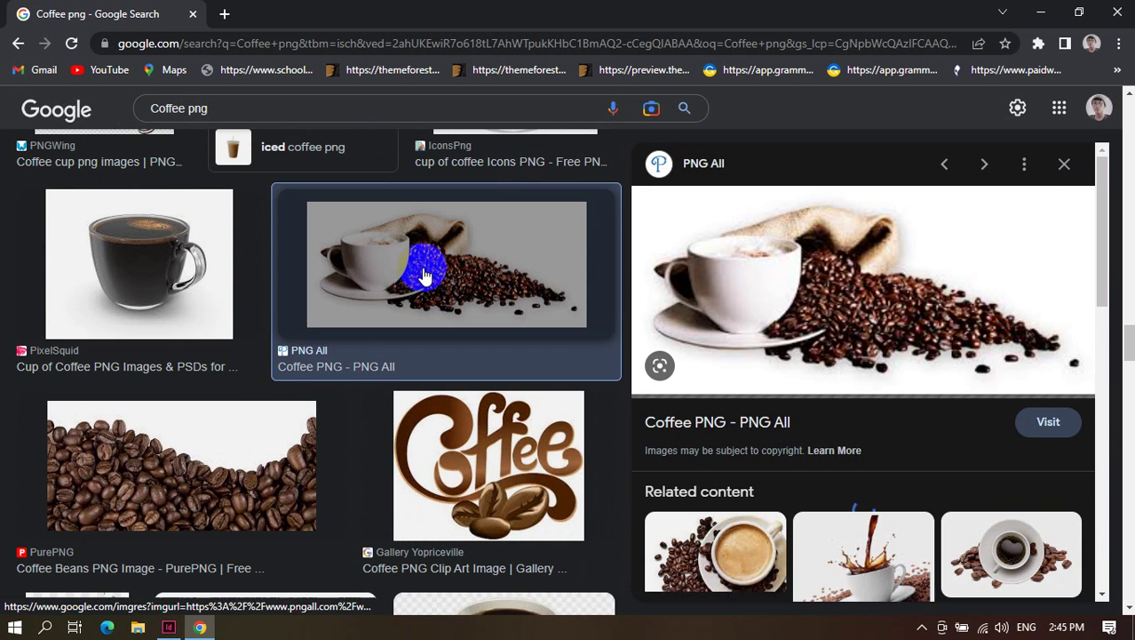
right_click(770, 289)
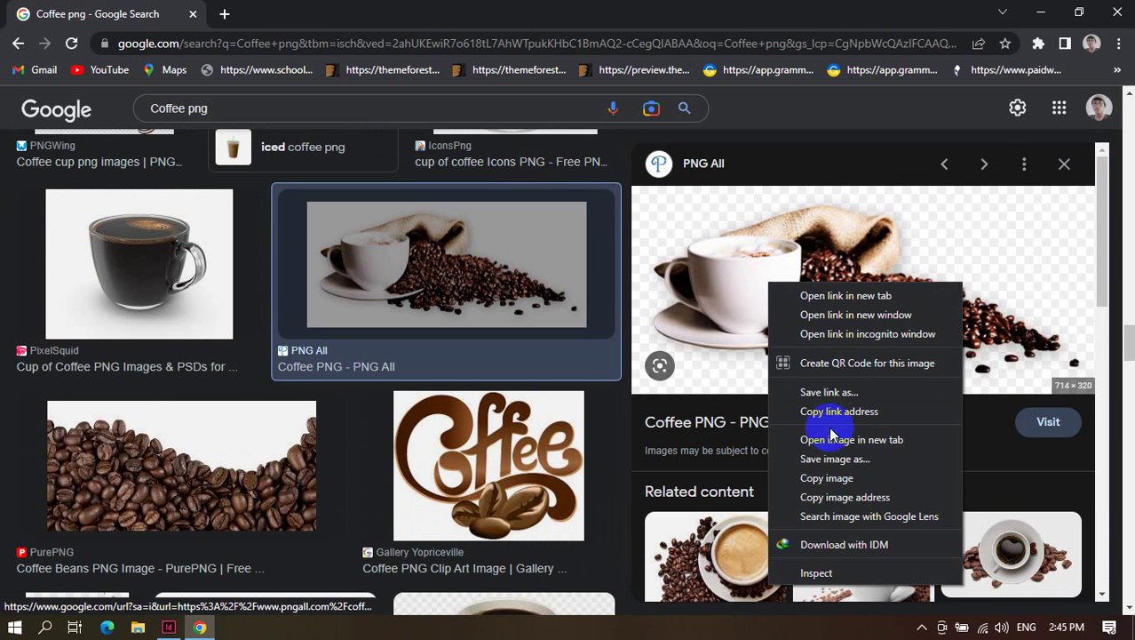
left_click(827, 474)
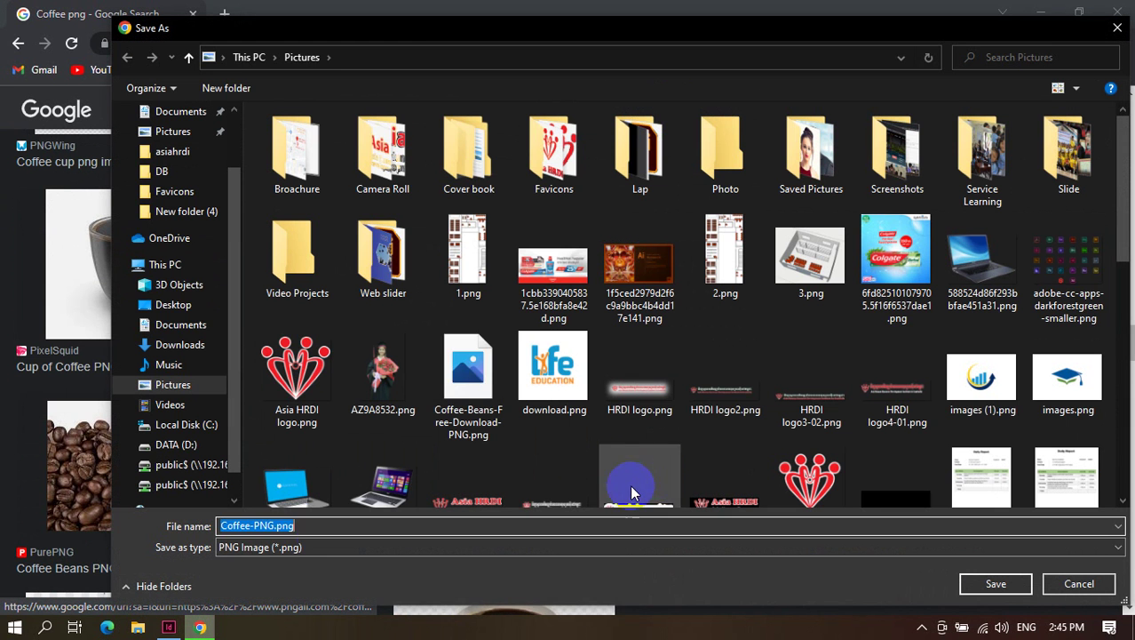
left_click(280, 525)
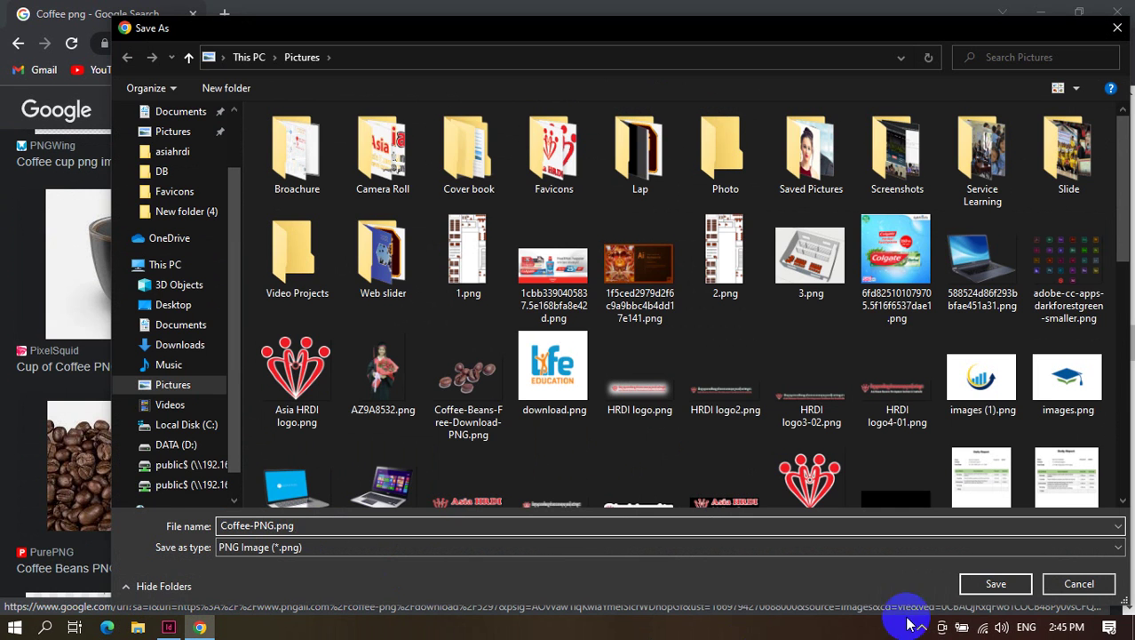
left_click(996, 584)
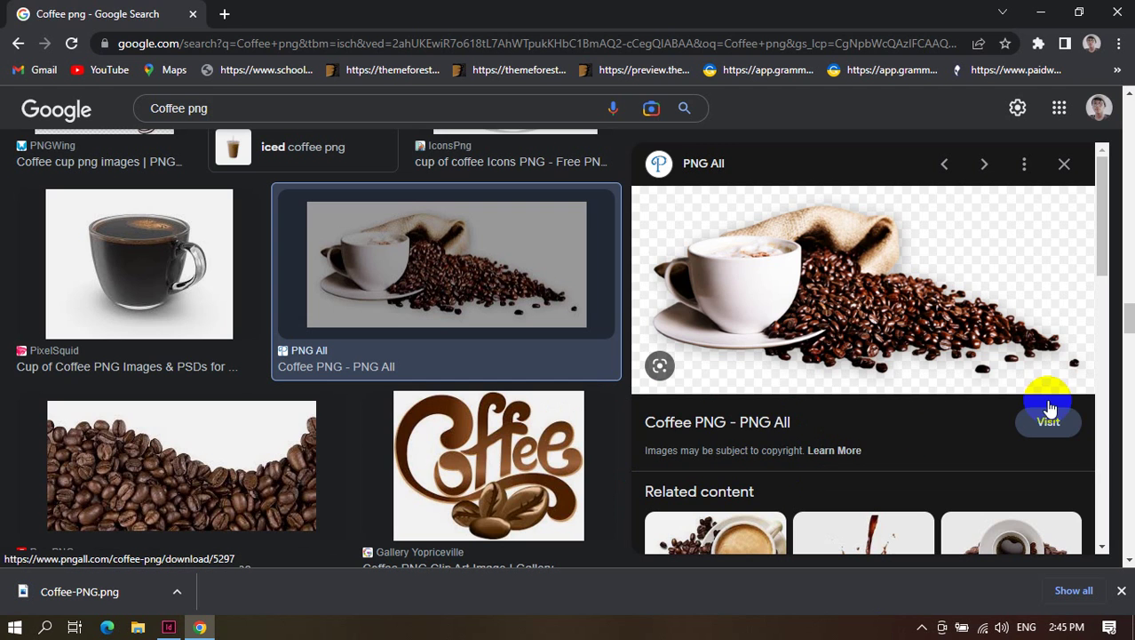
Look over the PNG All download page for the coffee cup with a sack of beans and close it.
left_click(1063, 433)
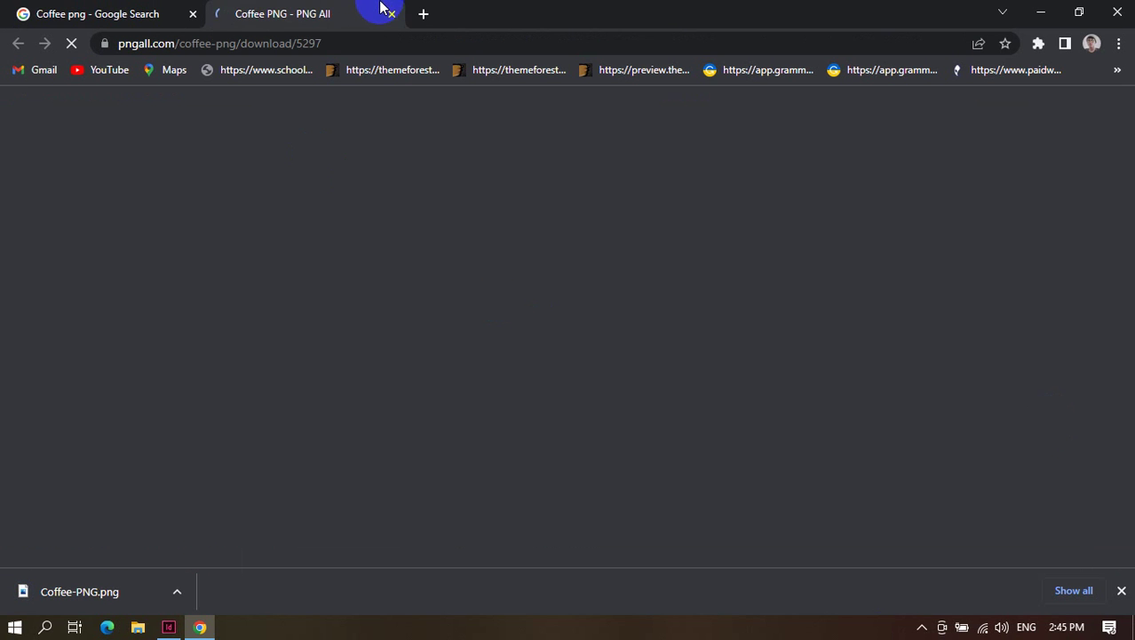
scroll(464, 240, "down", 4)
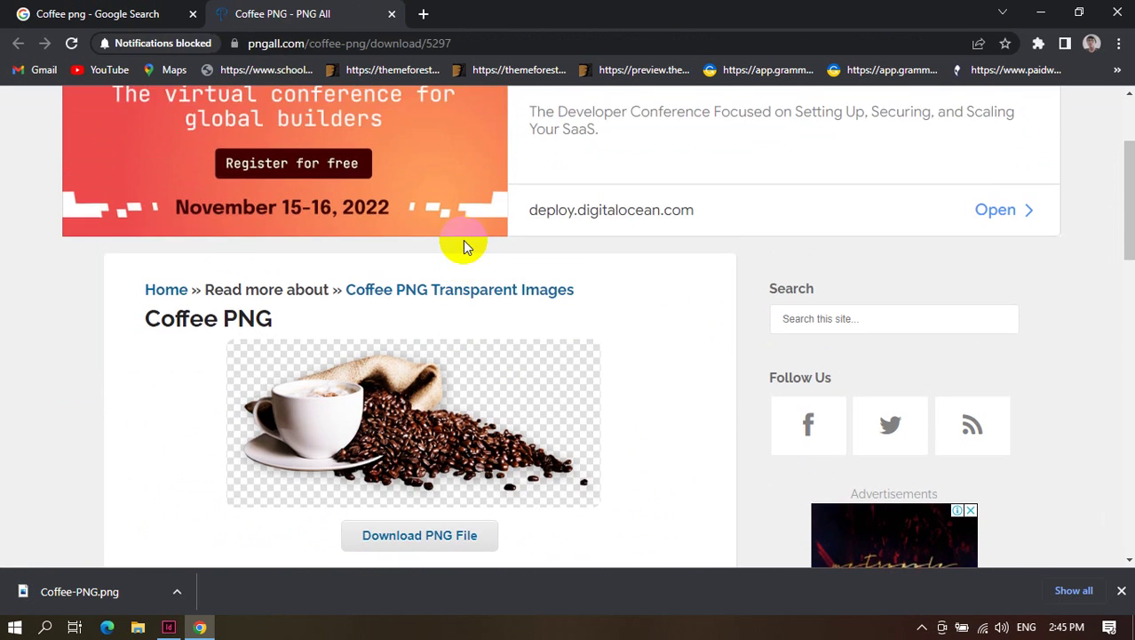
scroll(322, 244, "down", 8)
scroll(320, 242, "up", 5)
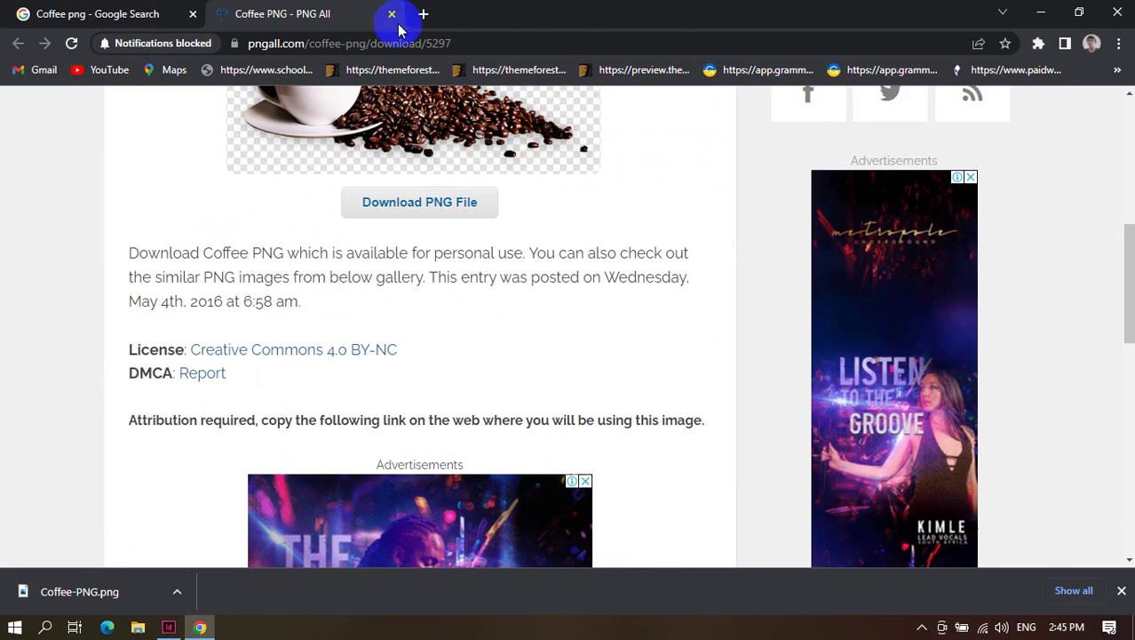
left_click(391, 14)
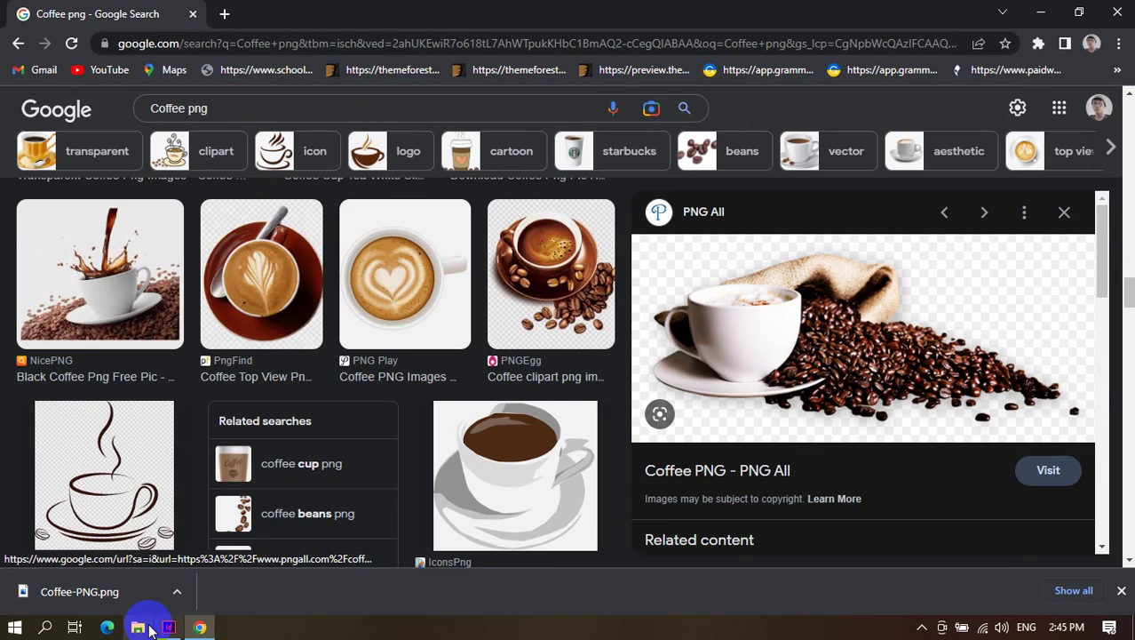
Switch to InDesign and draw an empty rectangle frame of 184.6 × 271.6 mm filling the page margins.
left_click(139, 627)
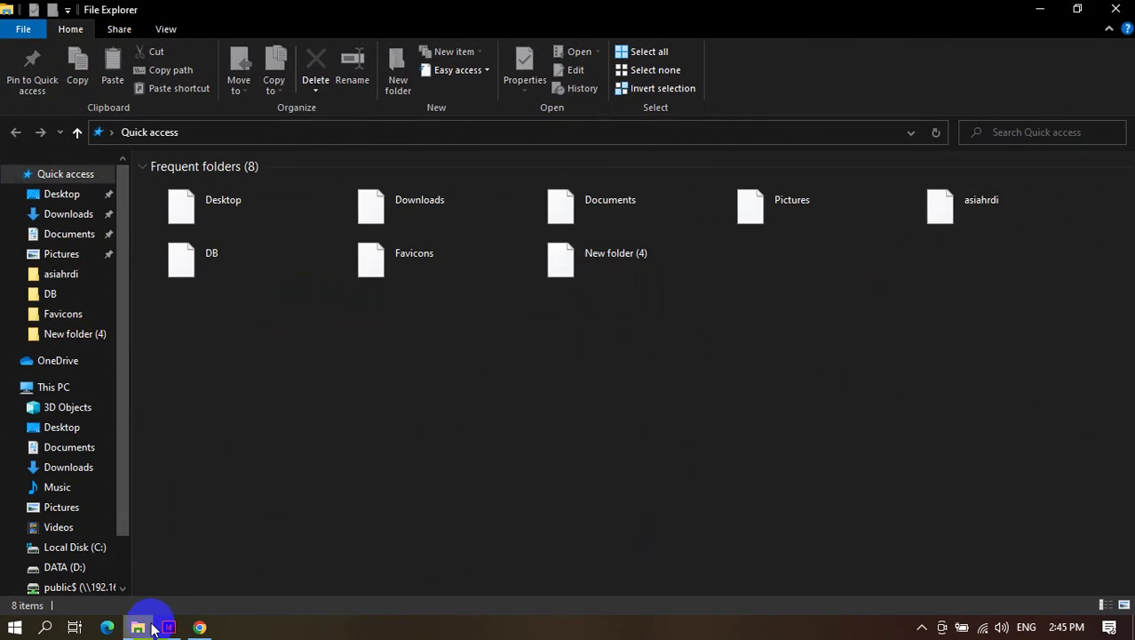
left_click(1113, 8)
left_click(169, 627)
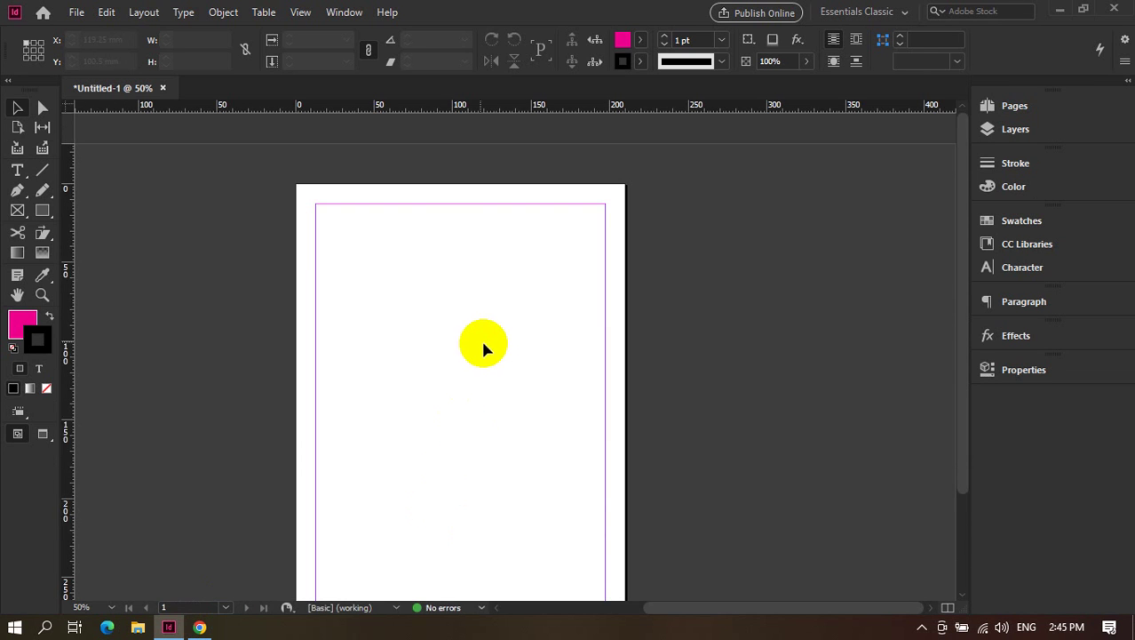
scroll(484, 348, "down", 2)
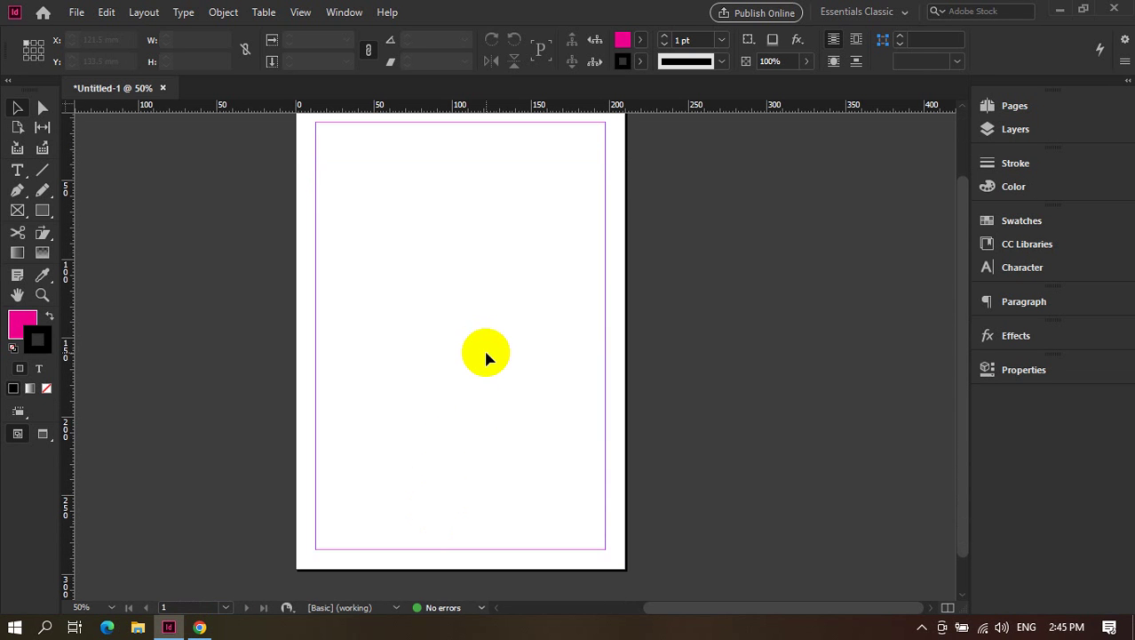
left_click(22, 211)
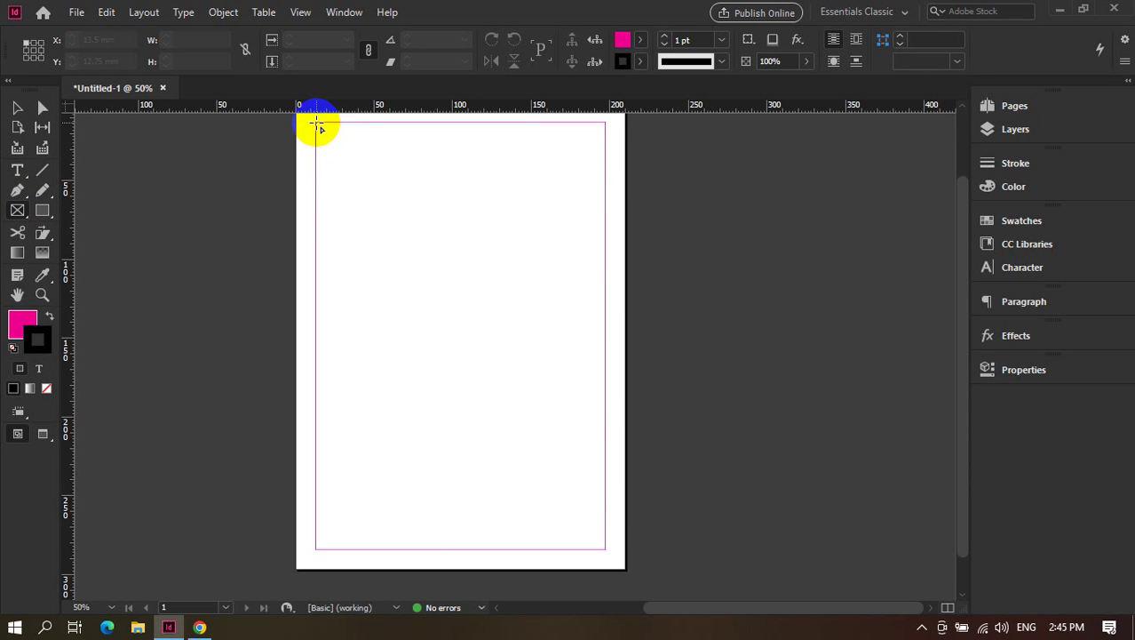
left_click_drag(317, 125, 605, 550)
scroll(696, 325, "up", 1)
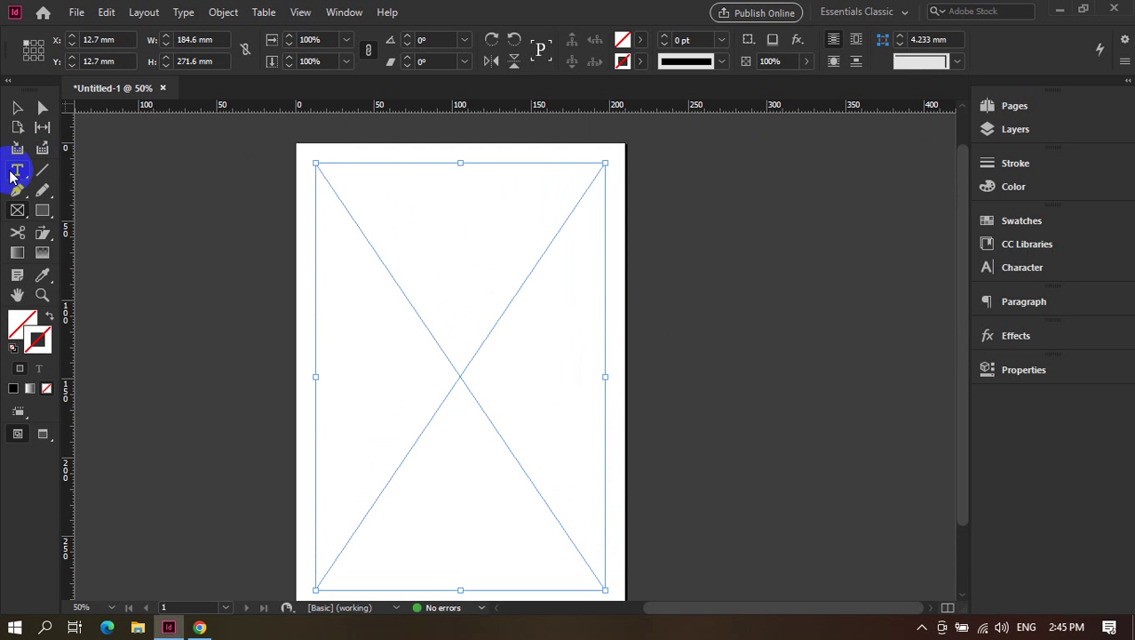
Fill the full-page frame with placeholder text.
left_click(324, 174)
right_click(324, 173)
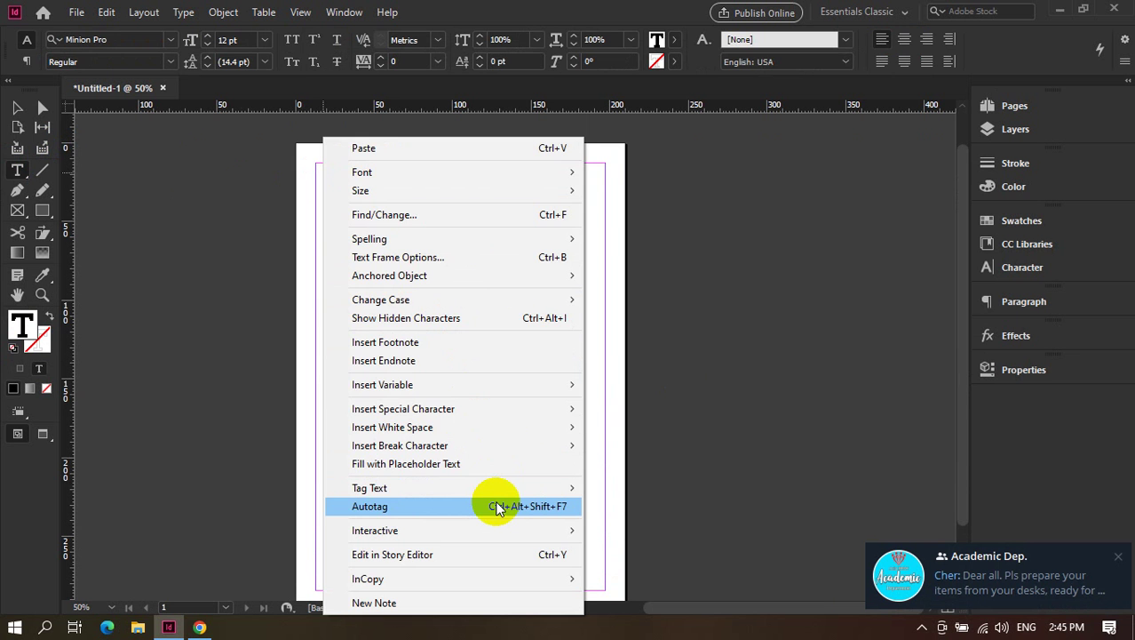
left_click(499, 464)
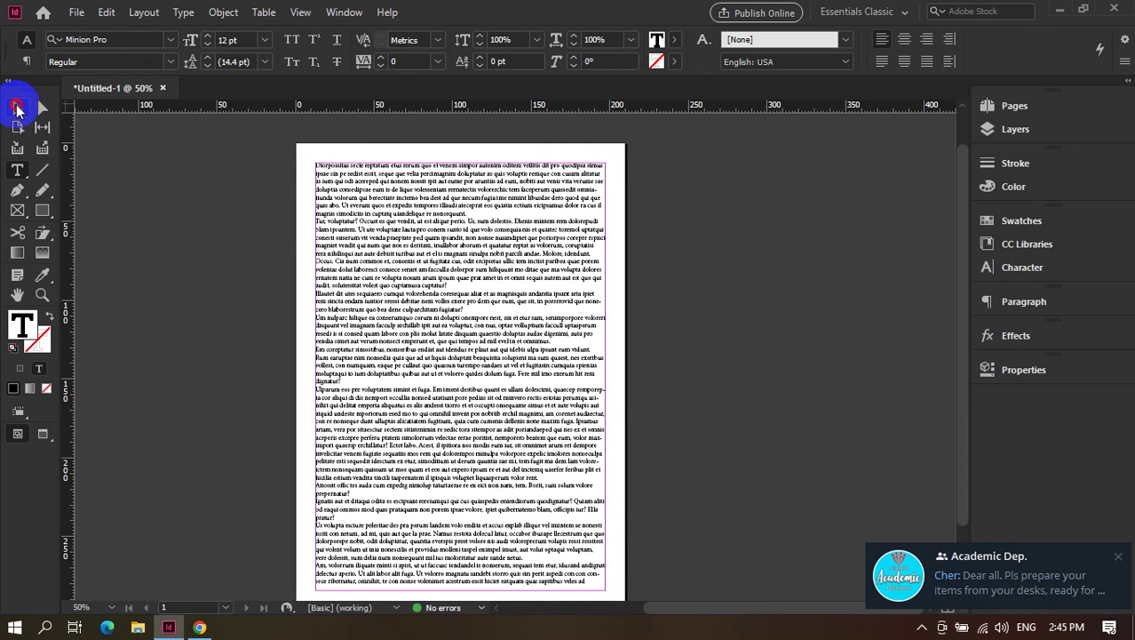
left_click(16, 107)
scroll(874, 508, "down", 1)
left_click(1118, 555)
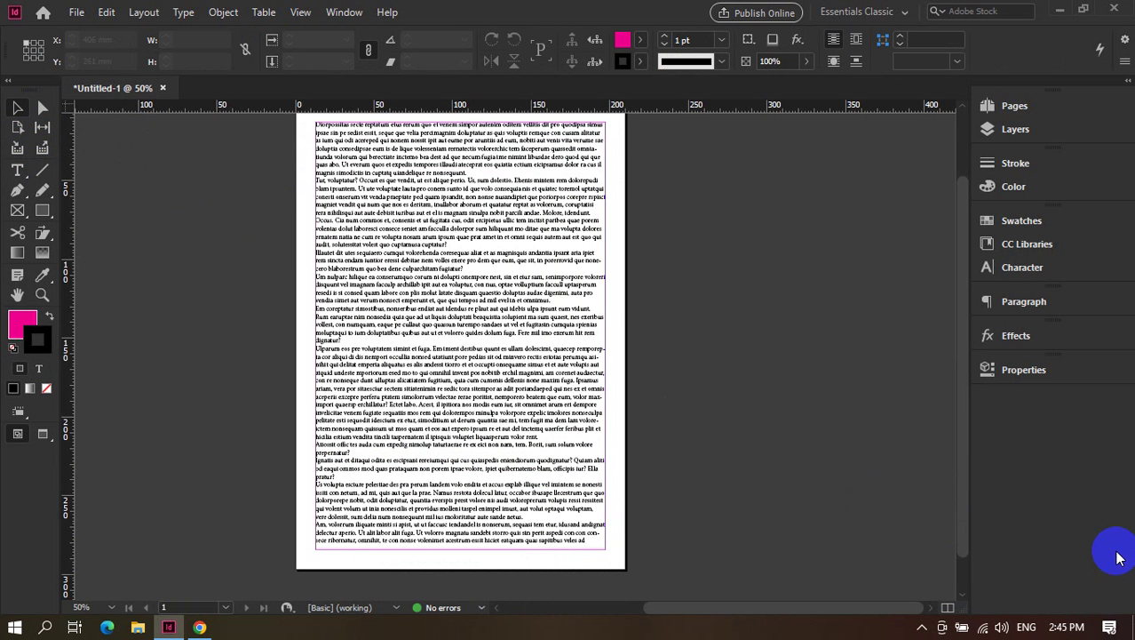
scroll(680, 499, "up", 2)
scroll(679, 499, "down", 2)
scroll(676, 471, "up", 1)
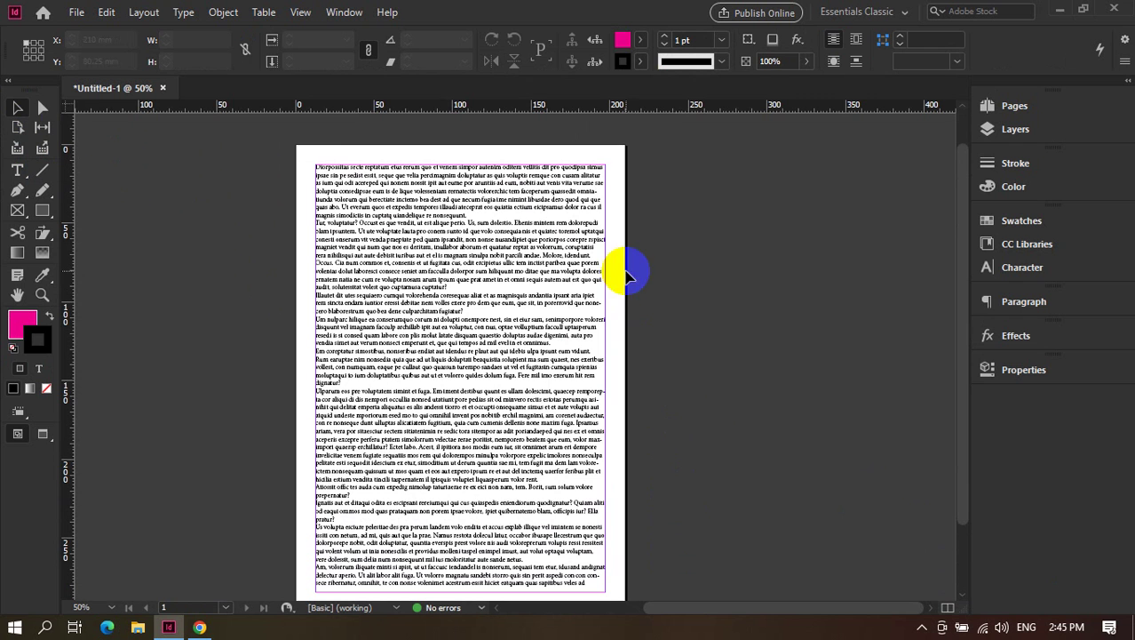
left_click(404, 229)
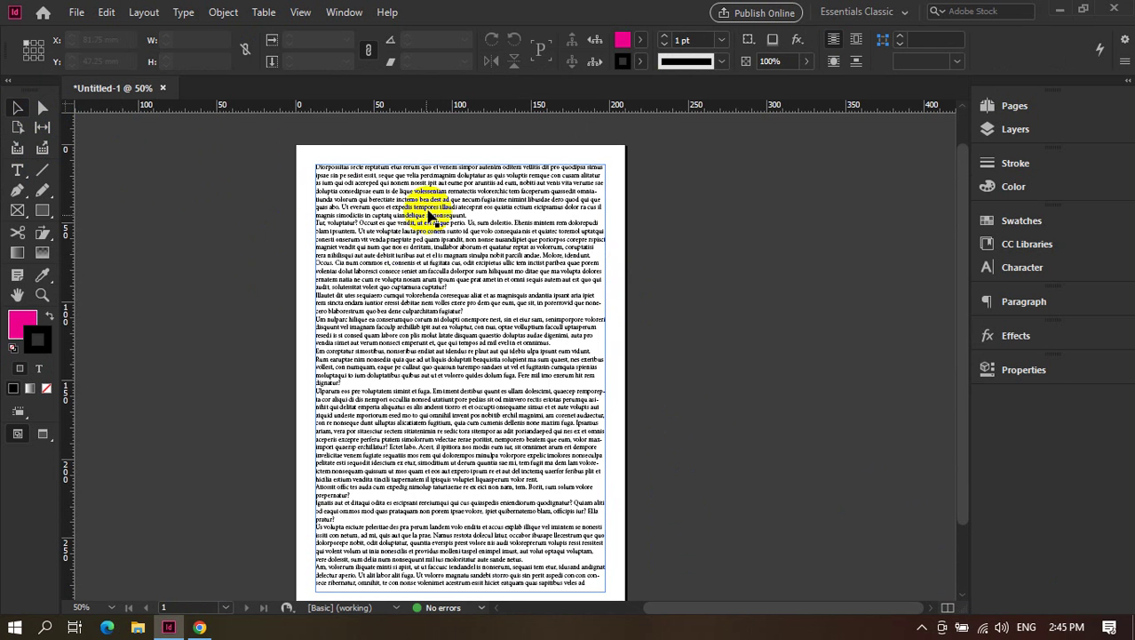
key("ctrl+1")
scroll(380, 216, "up", 1)
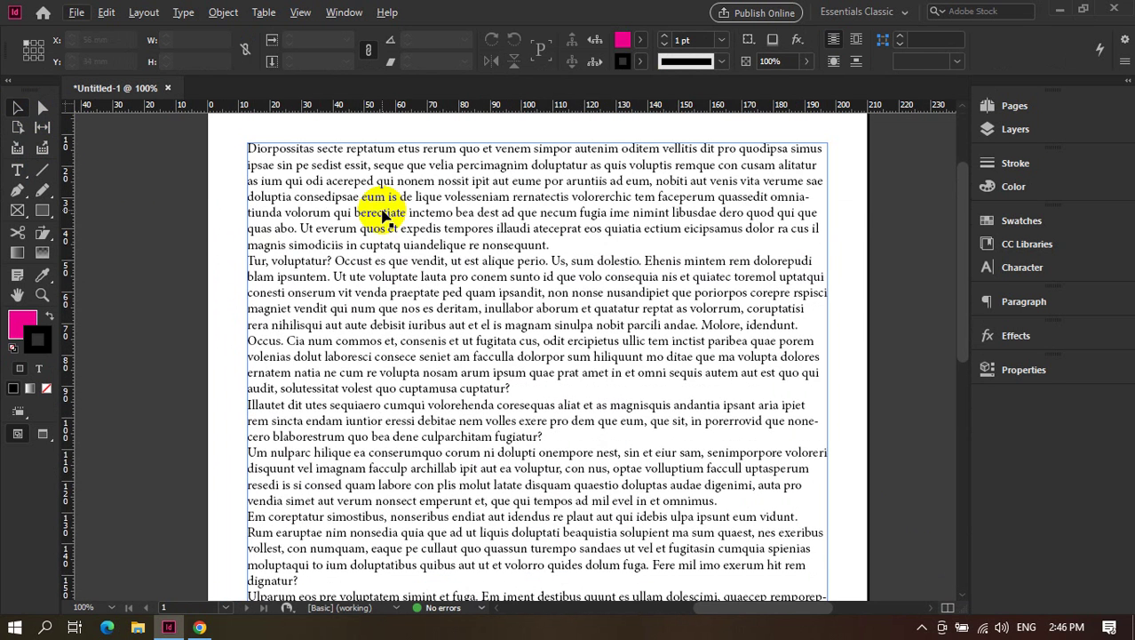
Try placing the laptop image 588524d86f293bbfae451a31.png from Pictures over the upper text, about 77 × 54 mm, and delete it.
left_click(73, 12)
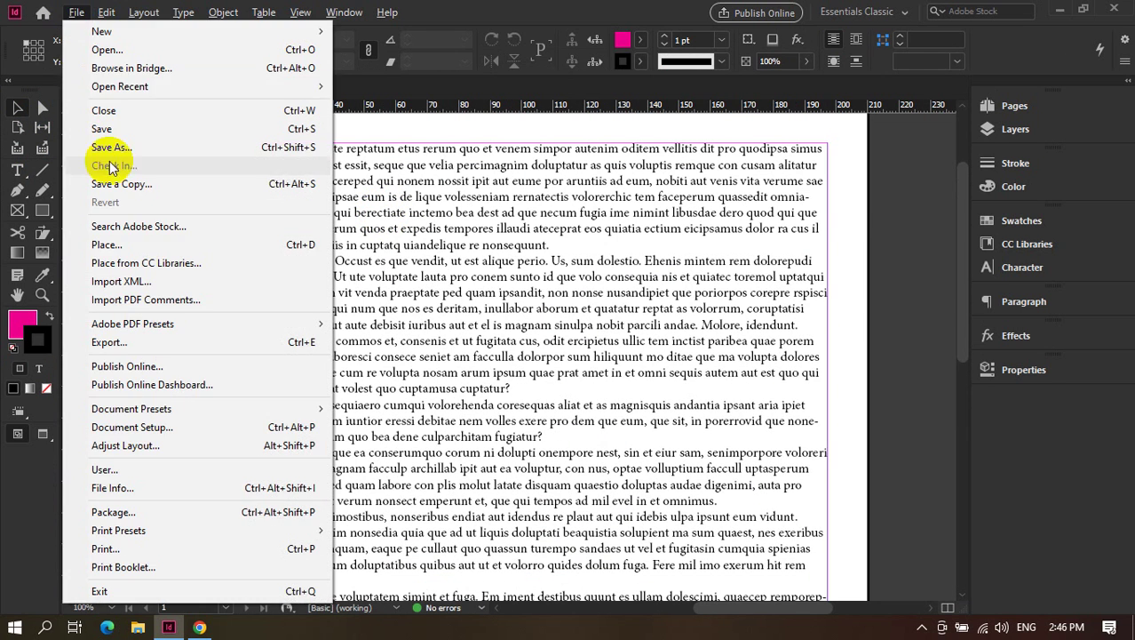
left_click(121, 251)
scroll(520, 326, "down", 2)
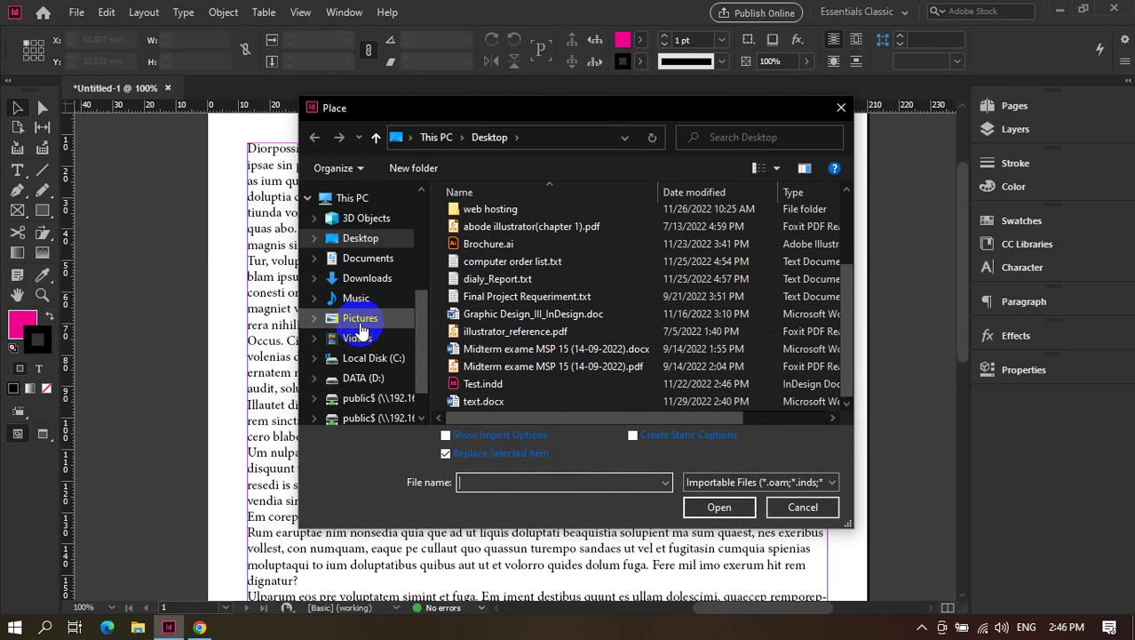
left_click(360, 318)
scroll(520, 311, "down", 3)
scroll(519, 306, "down", 2)
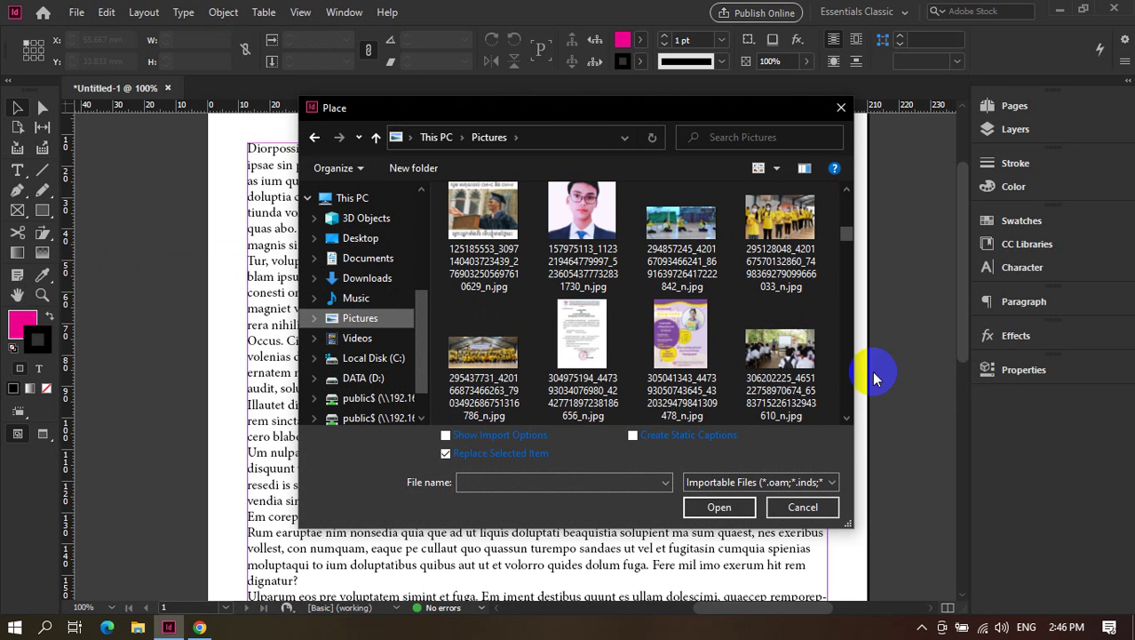
scroll(711, 355, "up", 2)
left_click(703, 361)
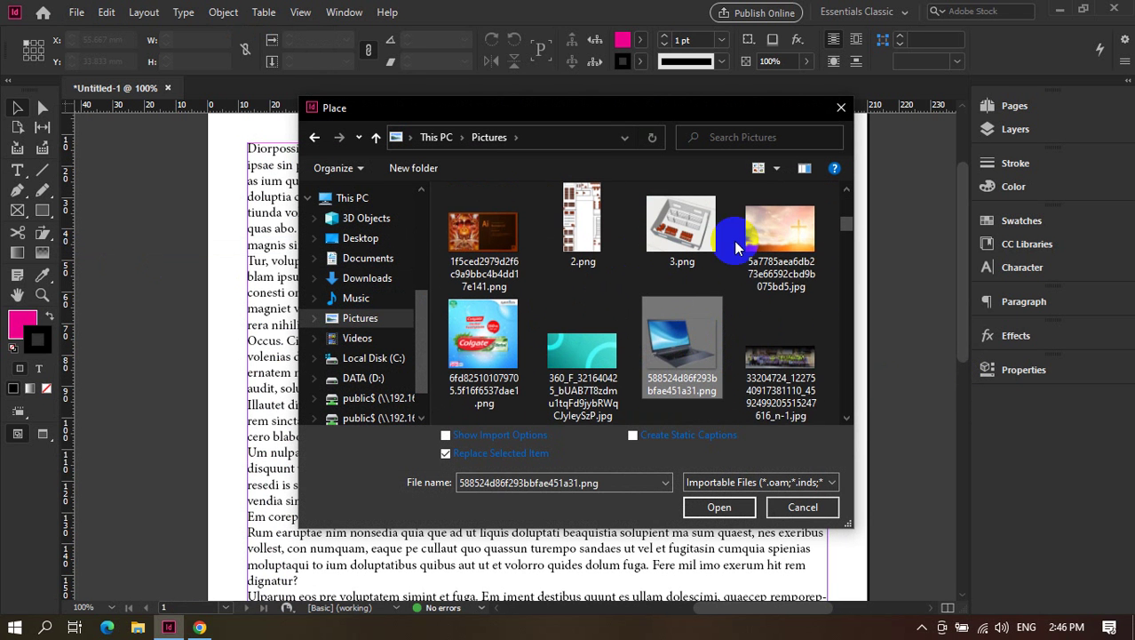
left_click(718, 507)
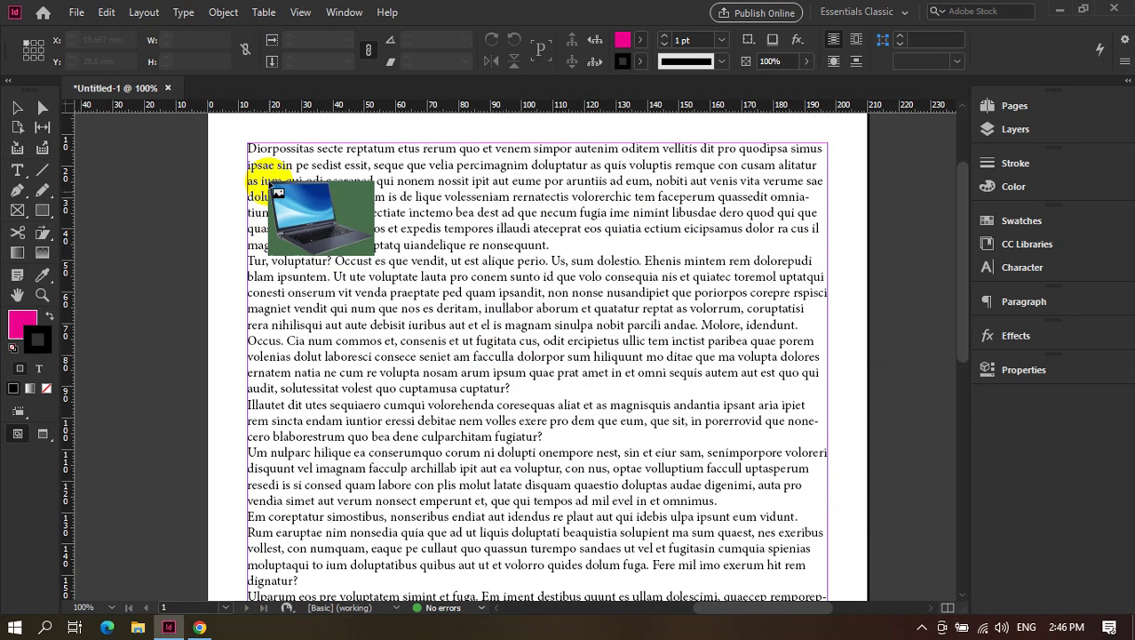
left_click_drag(264, 165, 504, 333)
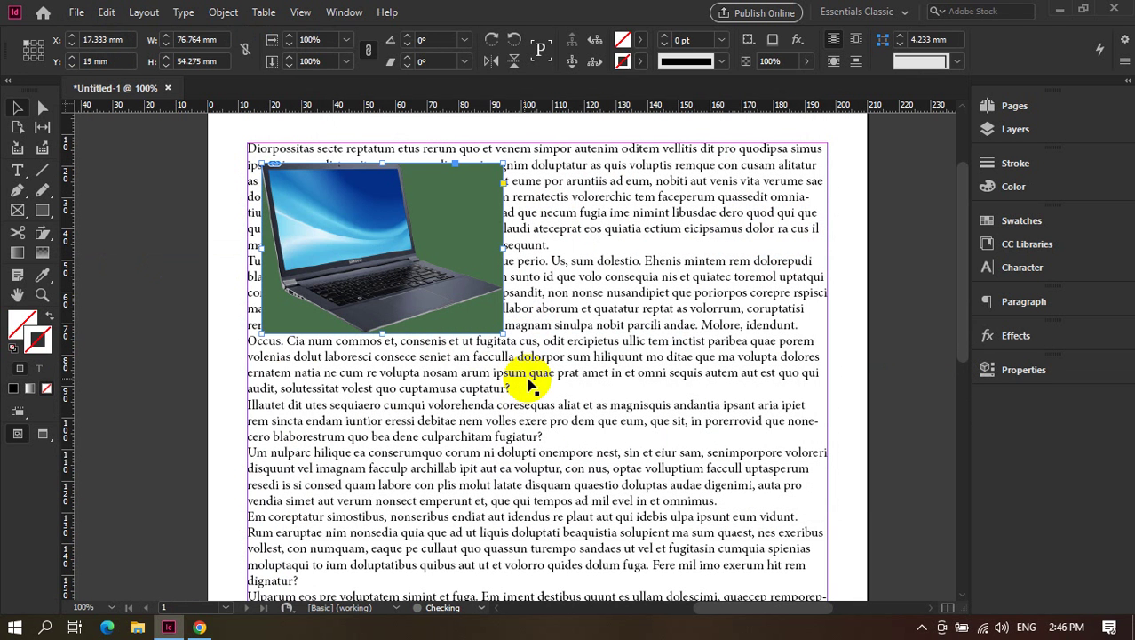
left_click(474, 327)
key("Delete")
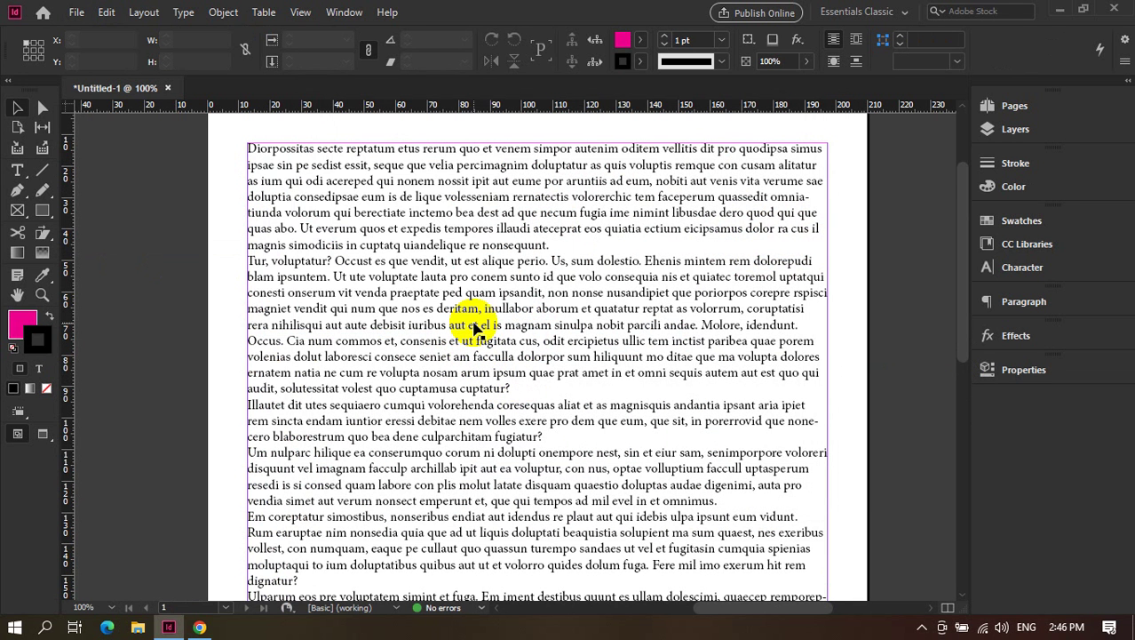
Load Coffee-Beans-Free-Download-PNG.png and Coffee-PNG.png from Pictures together and place the beans over the upper text, about 52 × 35 mm.
left_click(80, 12)
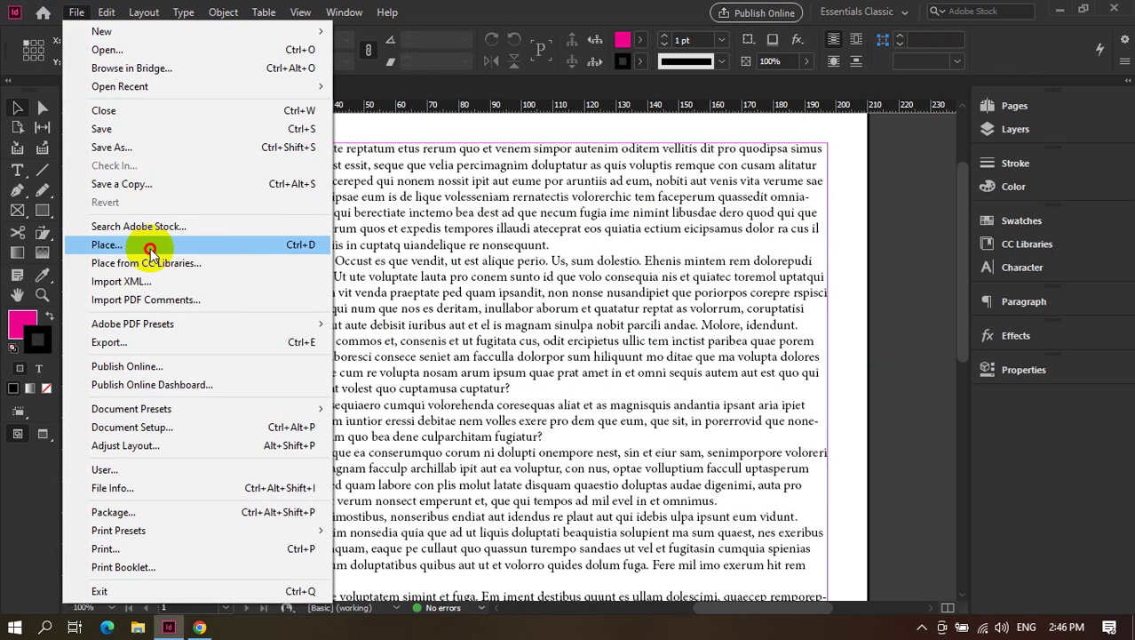
left_click(120, 244)
scroll(696, 276, "down", 3)
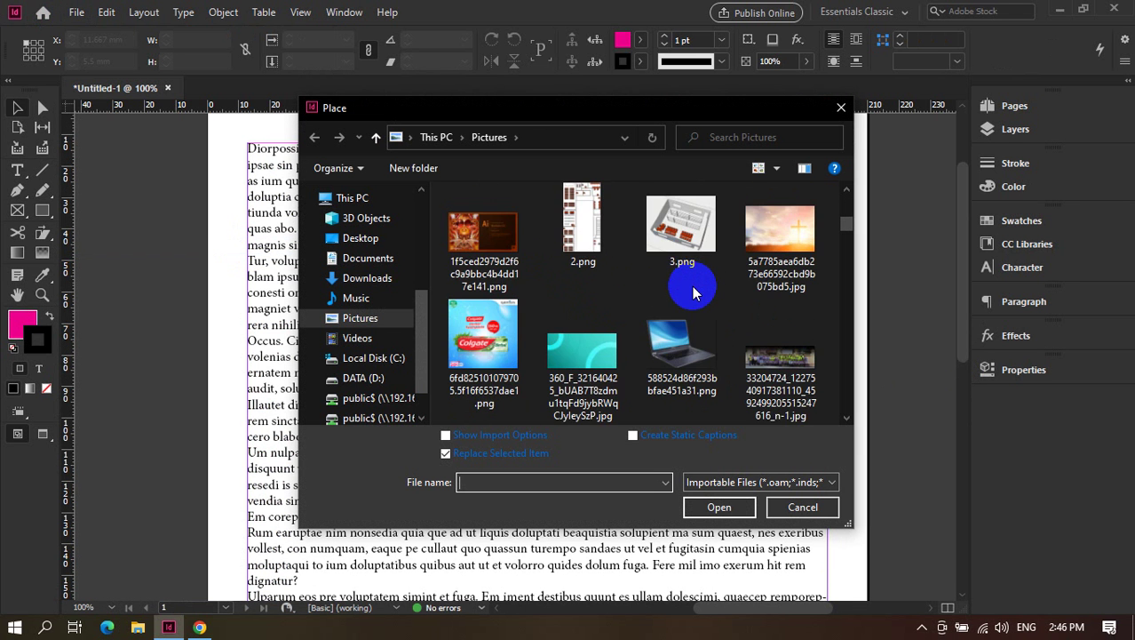
scroll(694, 293, "down", 1)
scroll(694, 293, "down", 3)
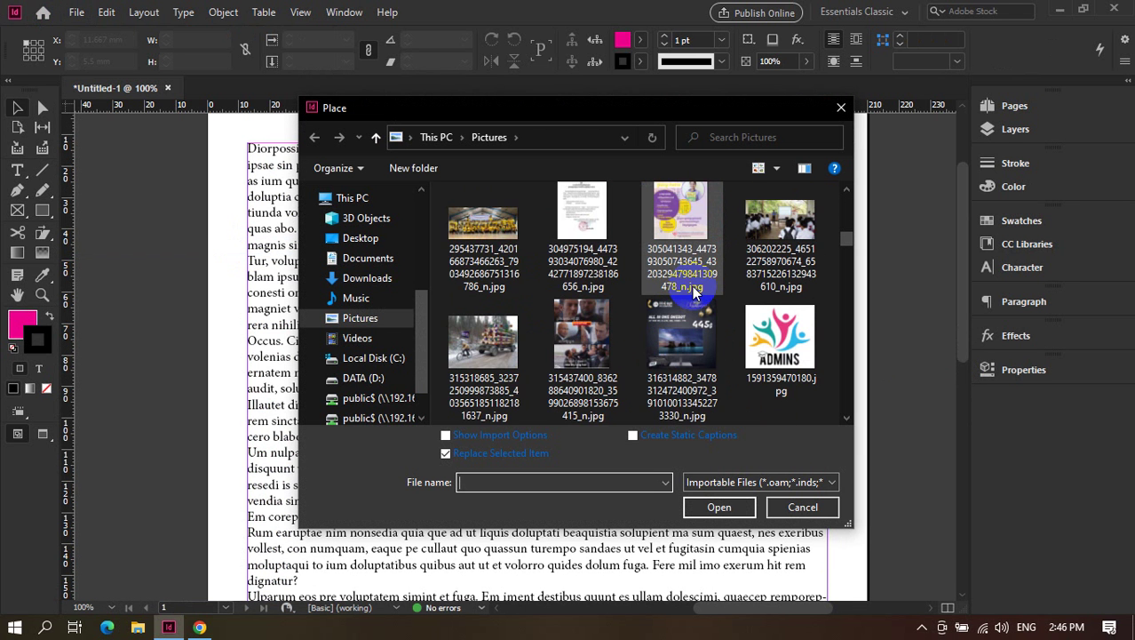
scroll(696, 293, "down", 2)
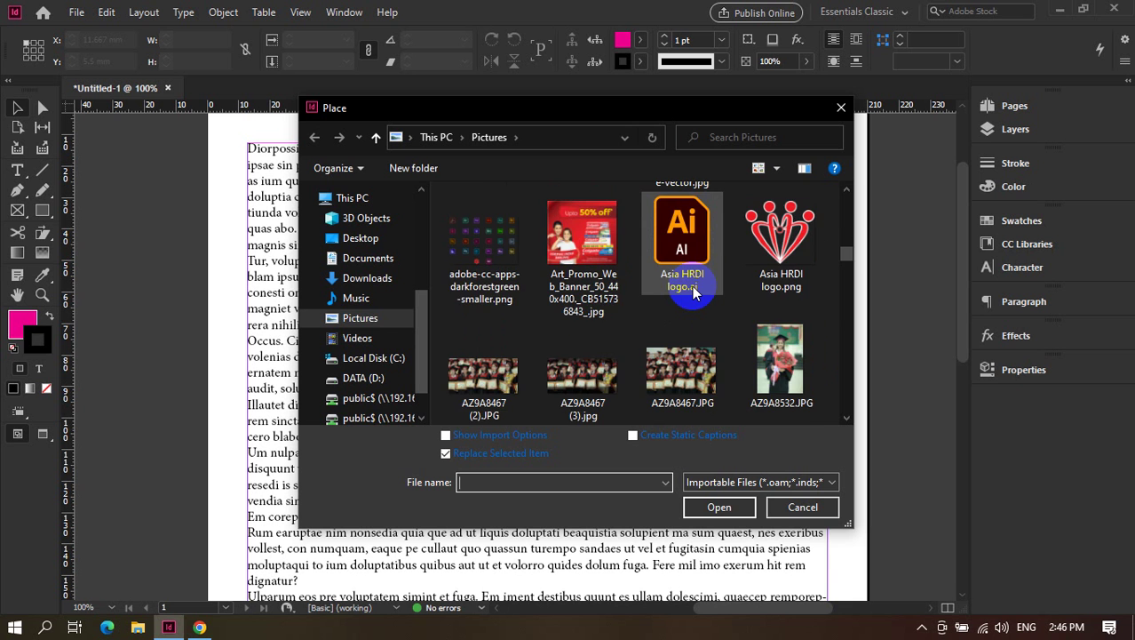
scroll(696, 293, "down", 2)
left_click(583, 354)
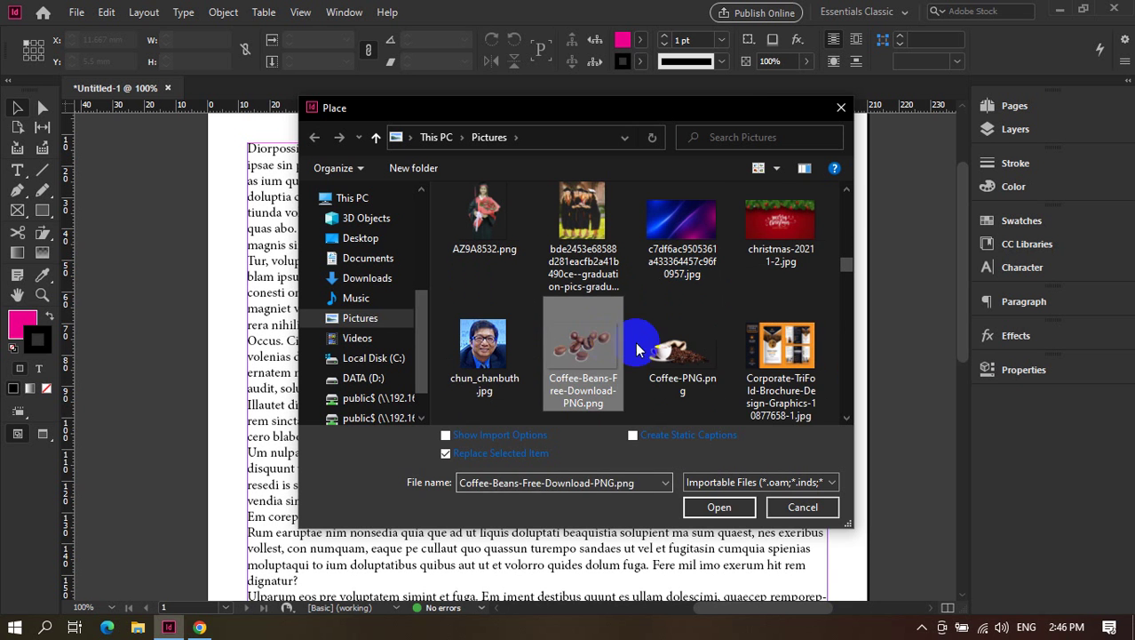
left_click(682, 351, "ctrl")
left_click(720, 508)
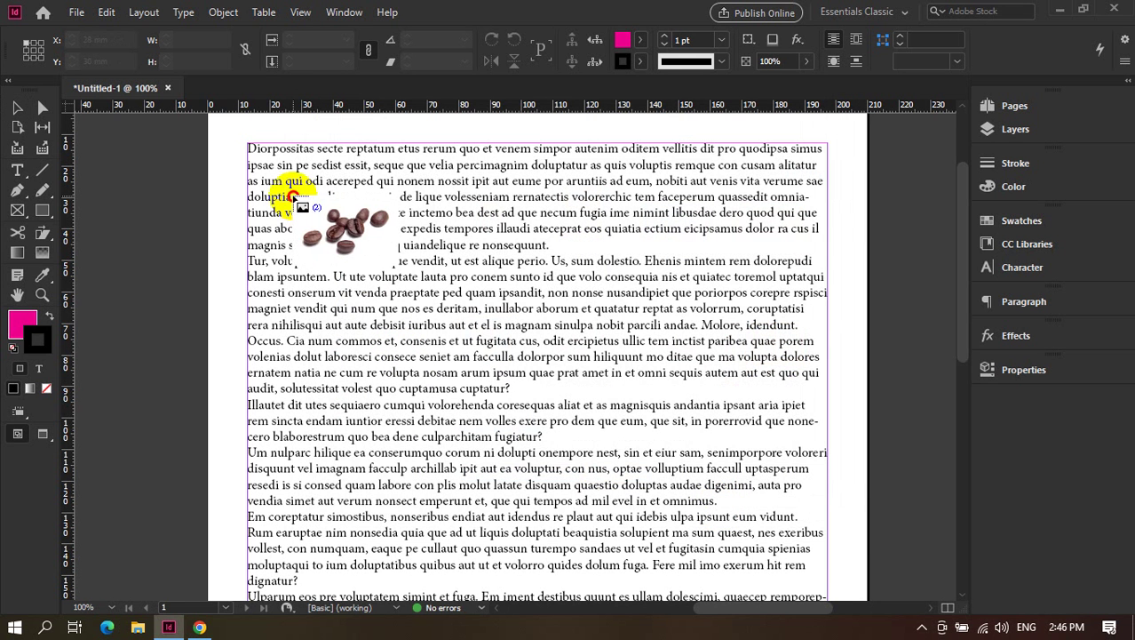
left_click(295, 195)
Place the loaded coffee cup image over the text below the beans, about 148 × 66 mm.
scroll(365, 380, "down", 3)
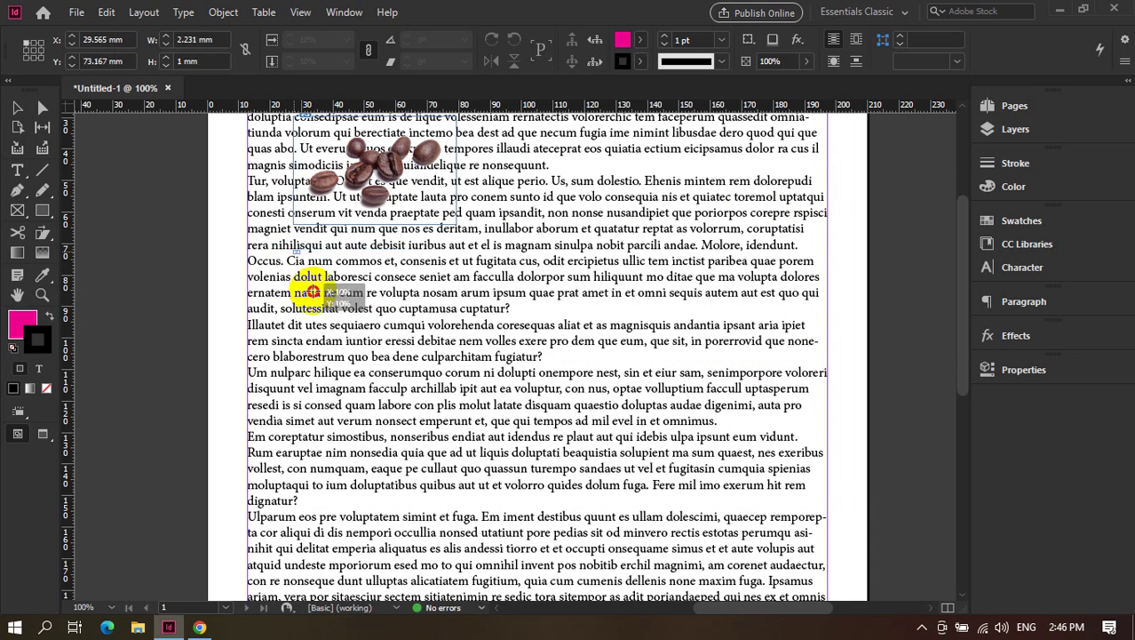
left_click_drag(293, 251, 582, 489)
left_click_drag(829, 490, 758, 458)
left_click(924, 455)
right_click(676, 412)
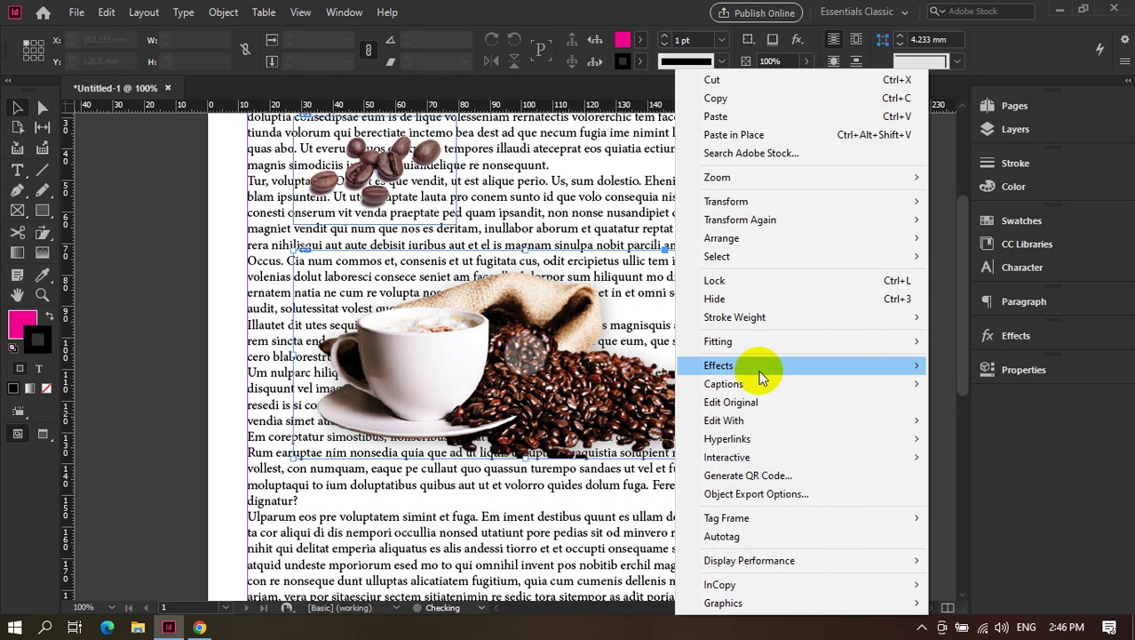
mouse_move(782, 351)
left_click(663, 344)
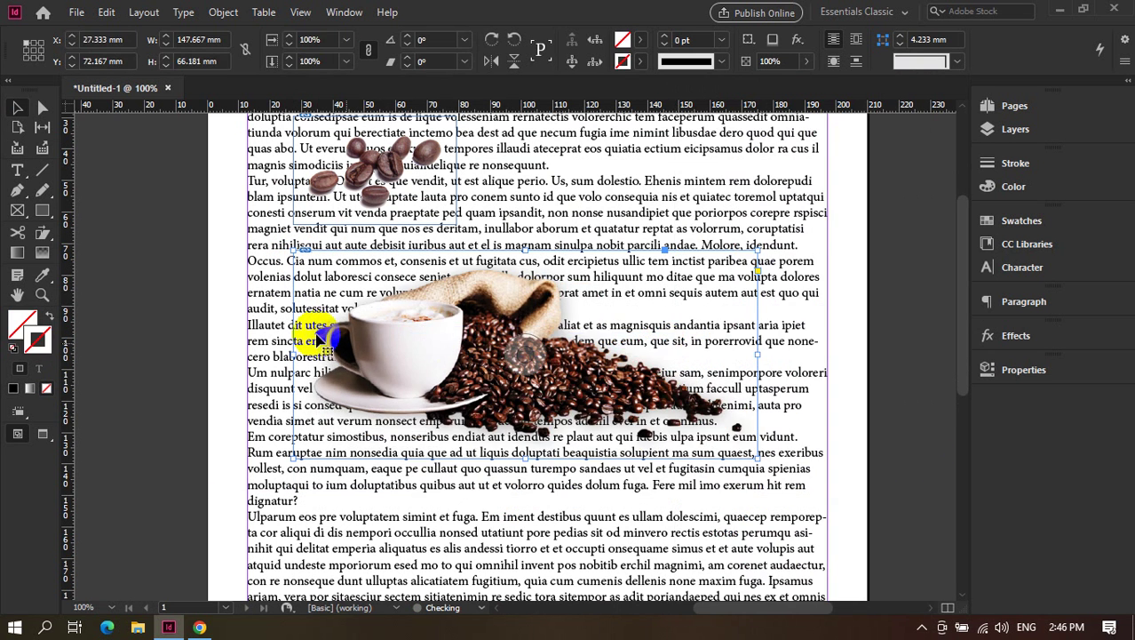
Move the coffee cup image to about X 47.7 mm, Y 78.8 mm, and shift the beans image slightly up and left.
scroll(175, 286, "up", 4)
scroll(182, 280, "down", 1)
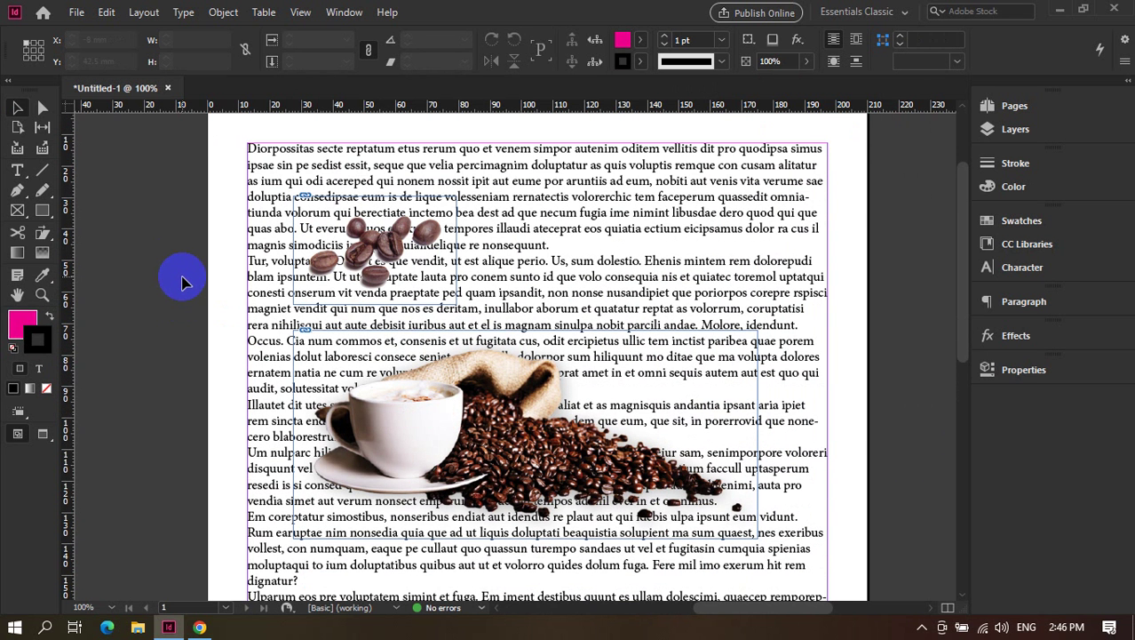
left_click_drag(484, 482, 546, 498)
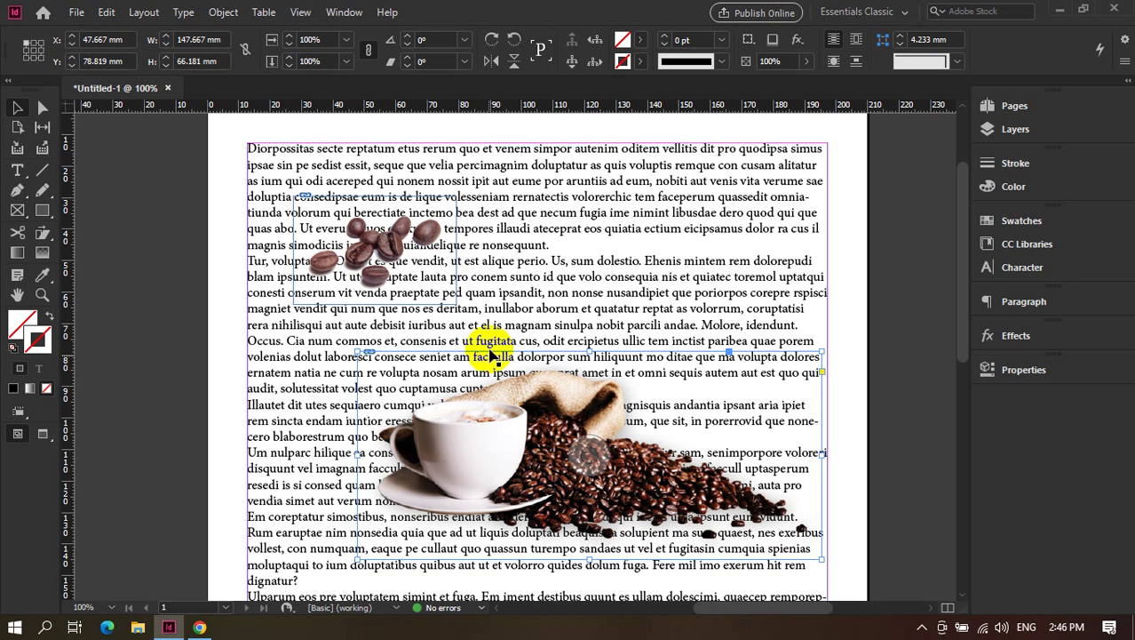
left_click(400, 249)
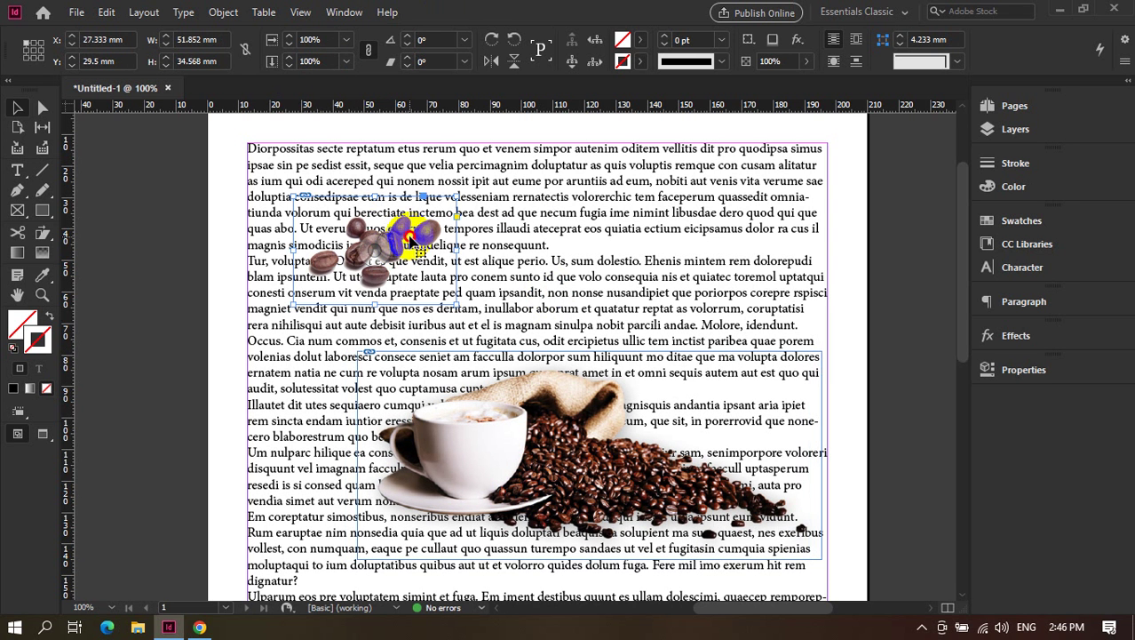
left_click_drag(410, 238, 388, 220)
left_click(190, 203)
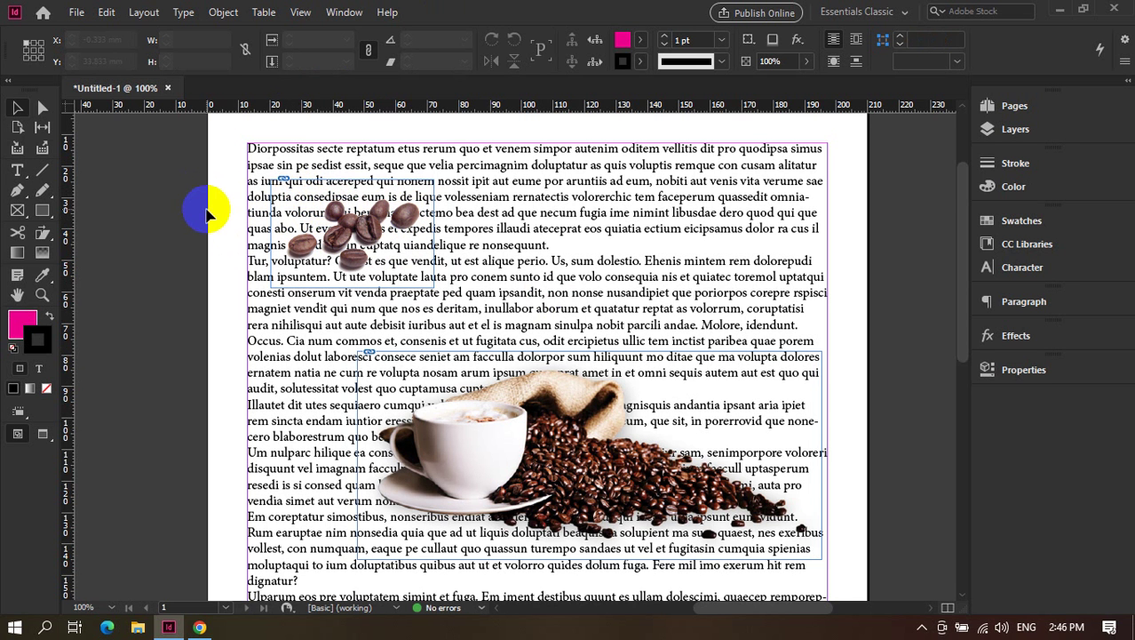
Show the Text Wrap panel and dock it as a collapsed entry below Properties, leaving its settings open.
scroll(202, 211, "down", 3)
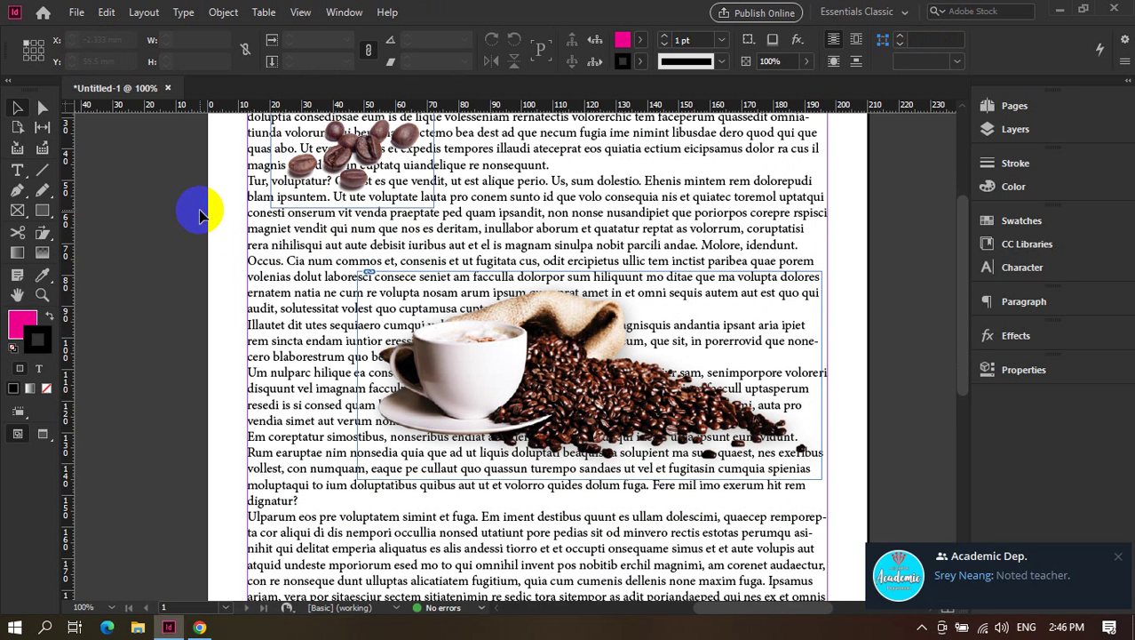
scroll(799, 418, "up", 6)
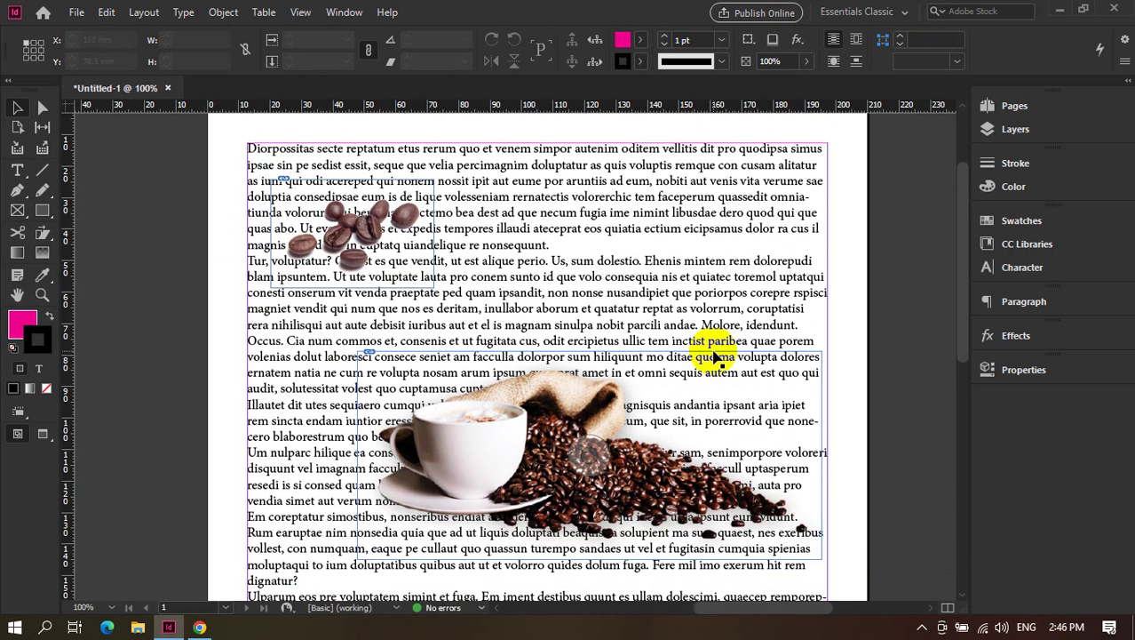
scroll(714, 358, "down", 5)
scroll(717, 361, "up", 3)
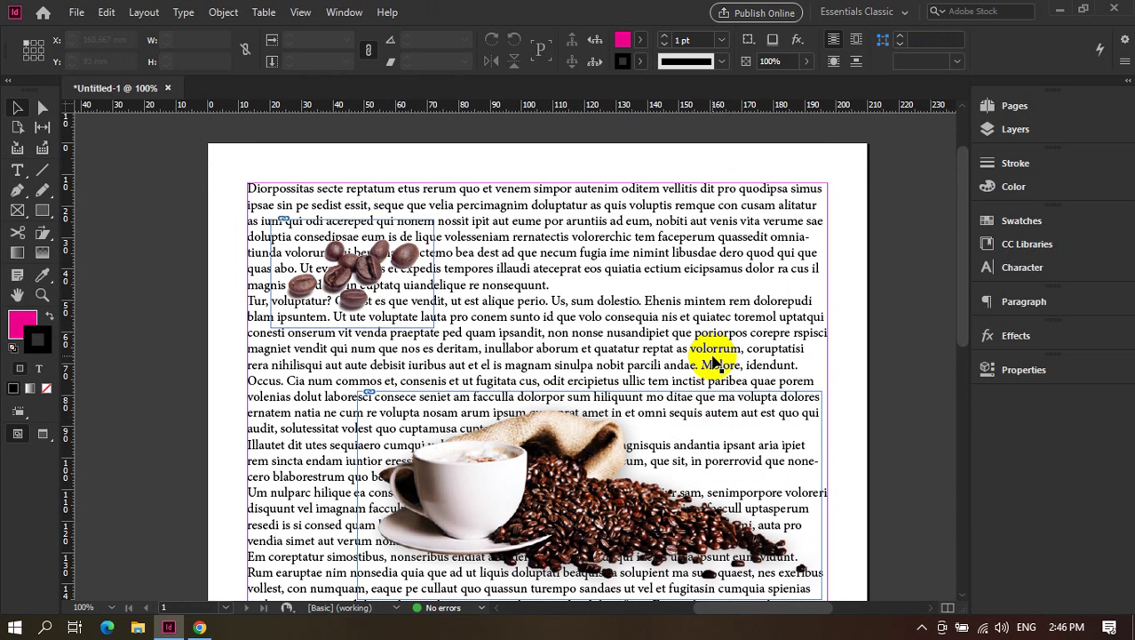
scroll(717, 360, "down", 2)
left_click(344, 12)
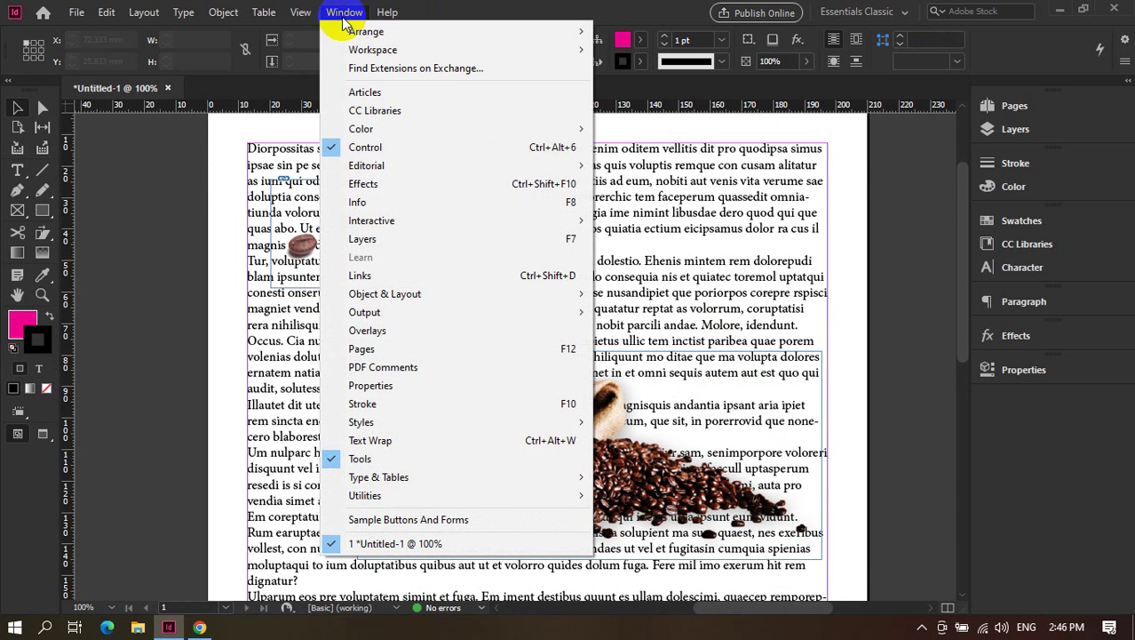
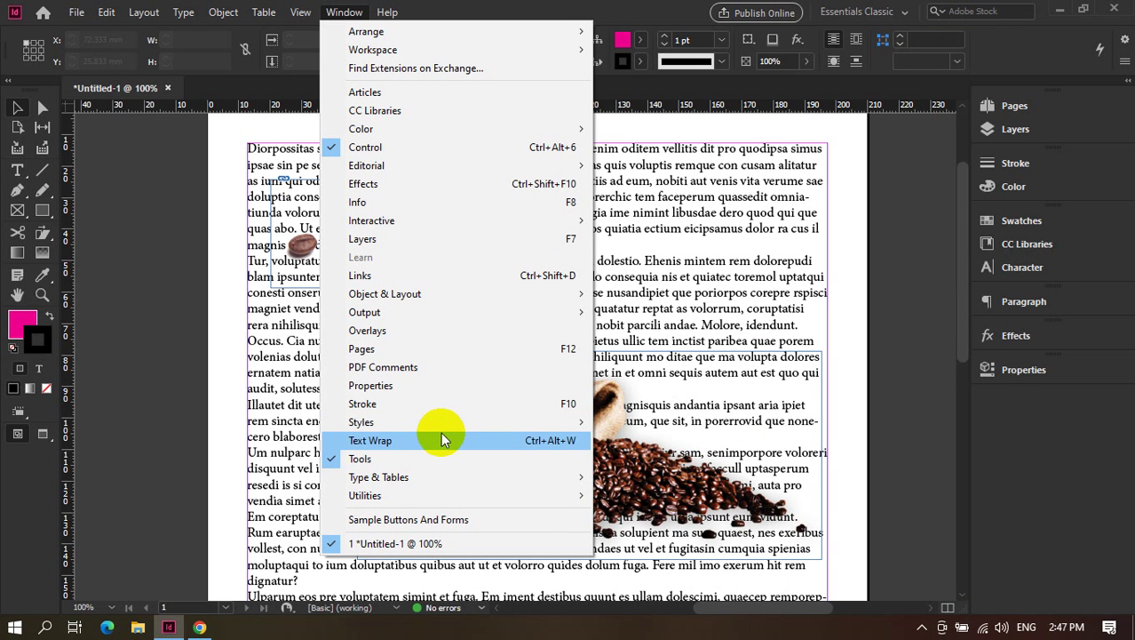
left_click(556, 451)
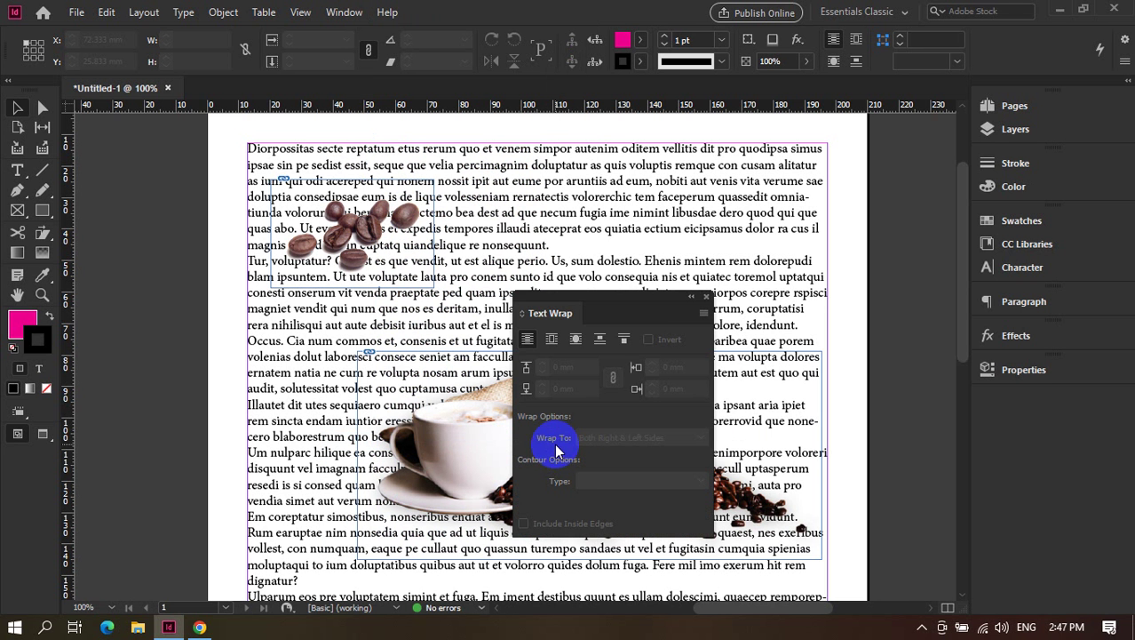
left_click_drag(617, 307, 1066, 403)
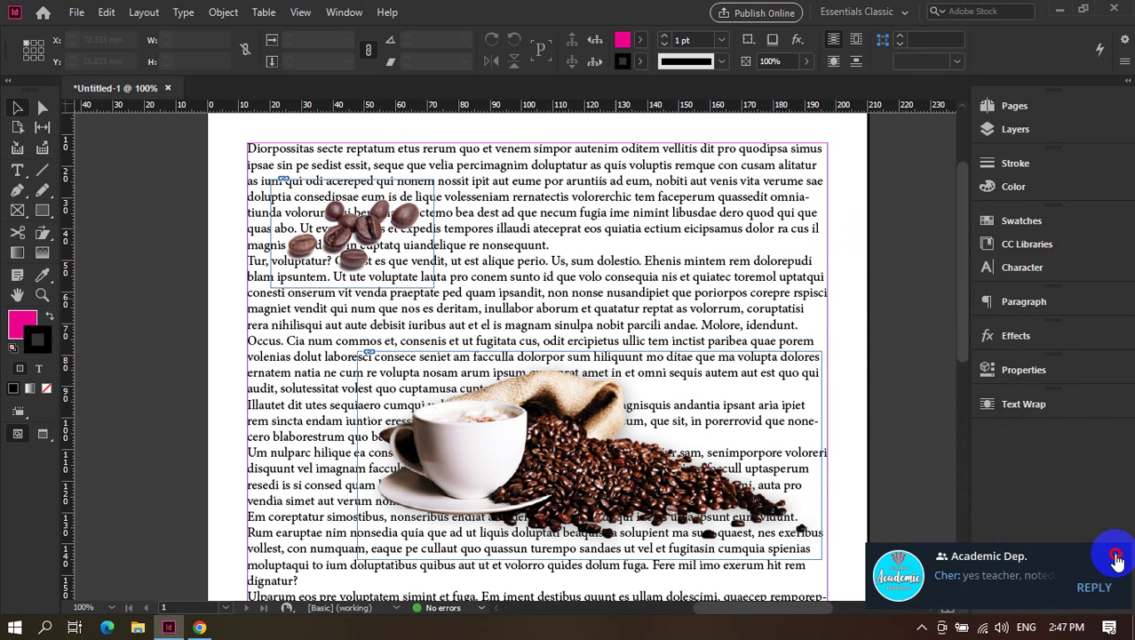
left_click(1008, 410)
Try a drop shadow on the coffee beans image over the upper text and remove it.
scroll(760, 233, "down", 1)
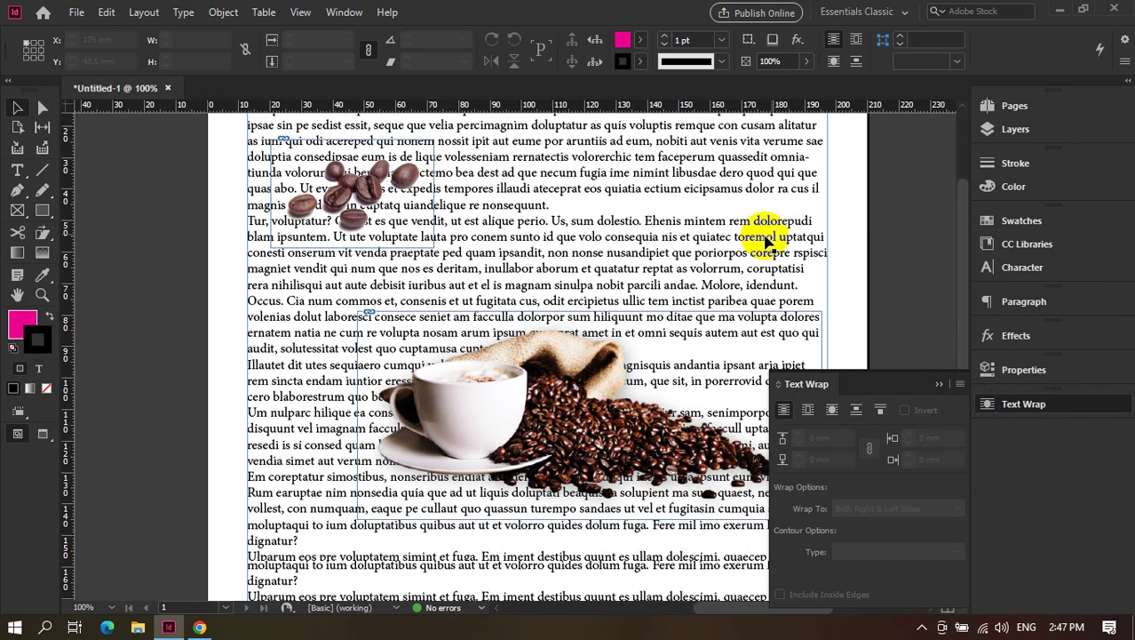
left_click(398, 182)
left_click(382, 178)
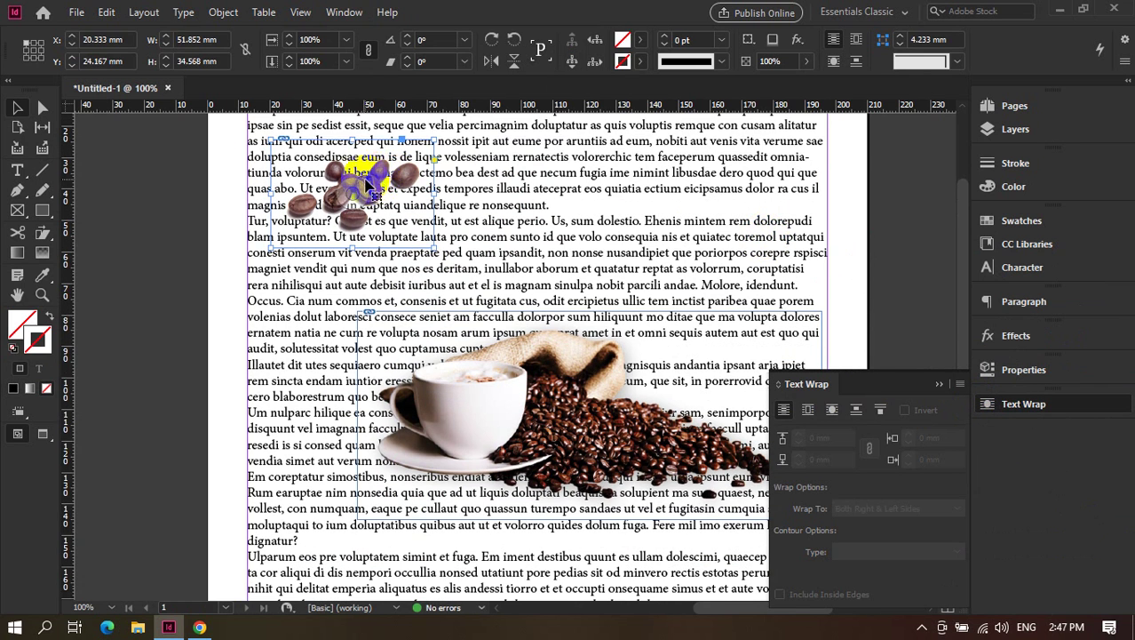
scroll(369, 182, "up", 2)
scroll(738, 116, "up", 2)
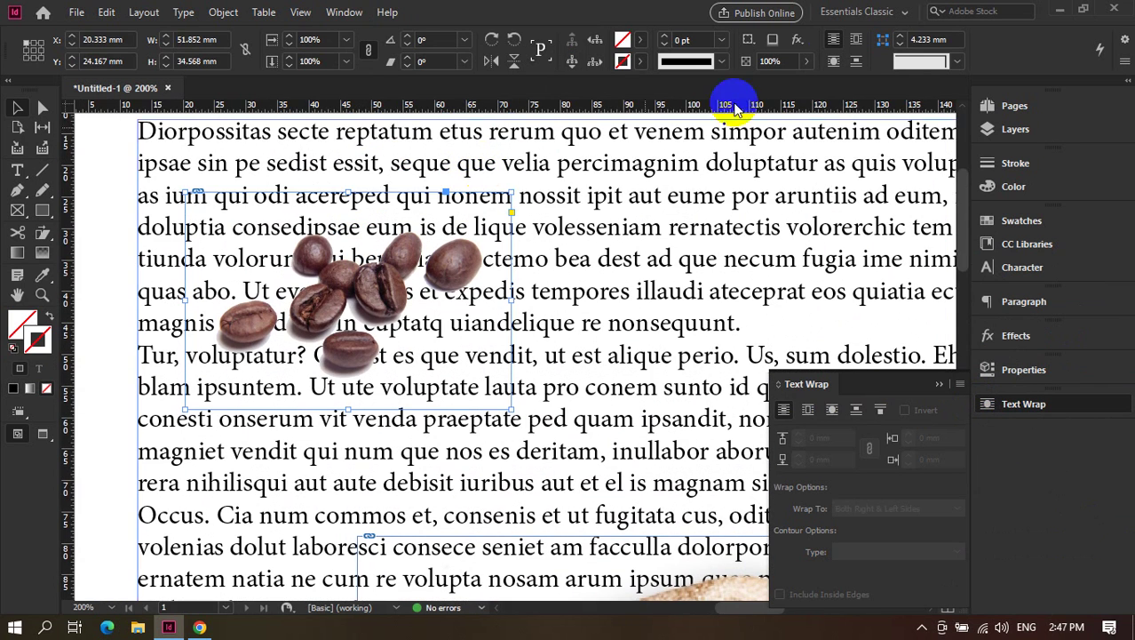
left_click(774, 41)
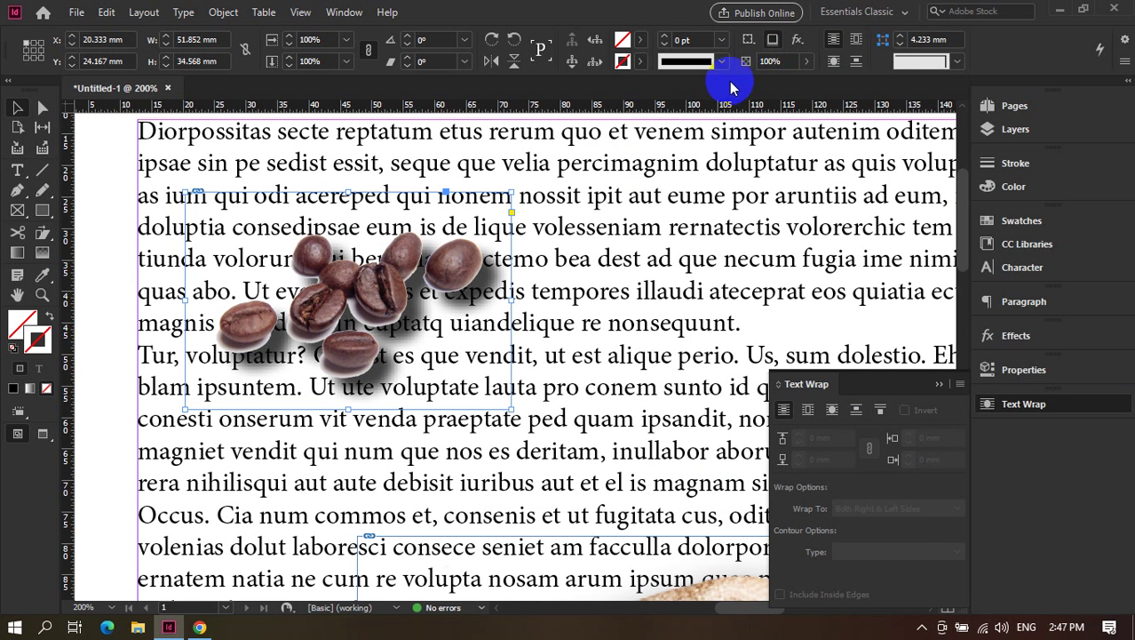
left_click(774, 40)
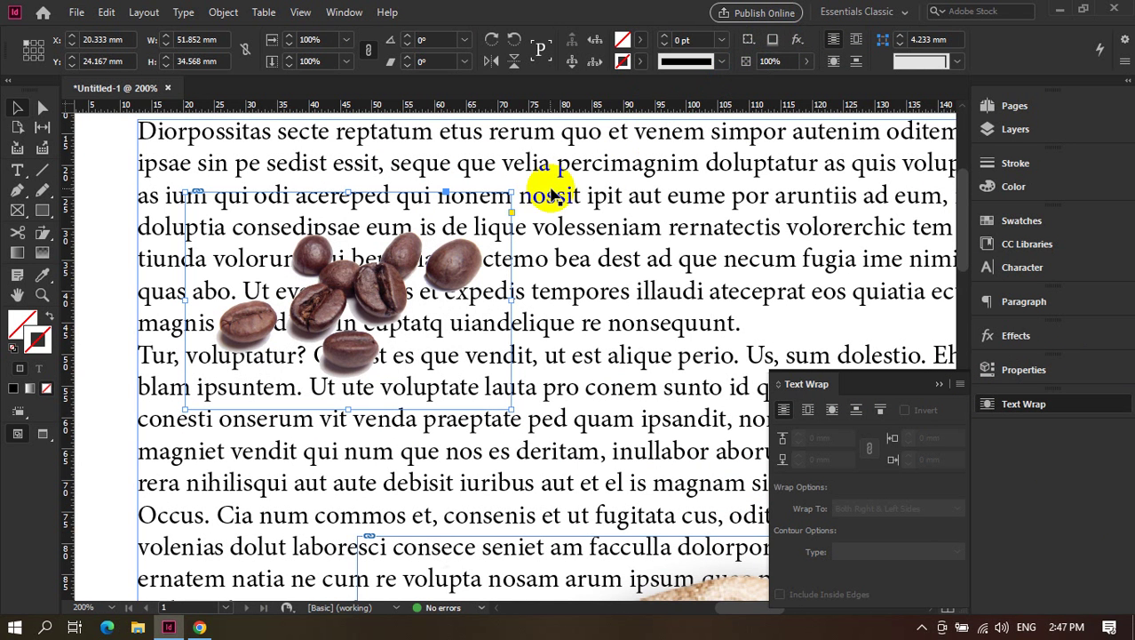
Reposition the coffee beans image slightly up and to the right over the opening paragraph.
left_click(582, 194)
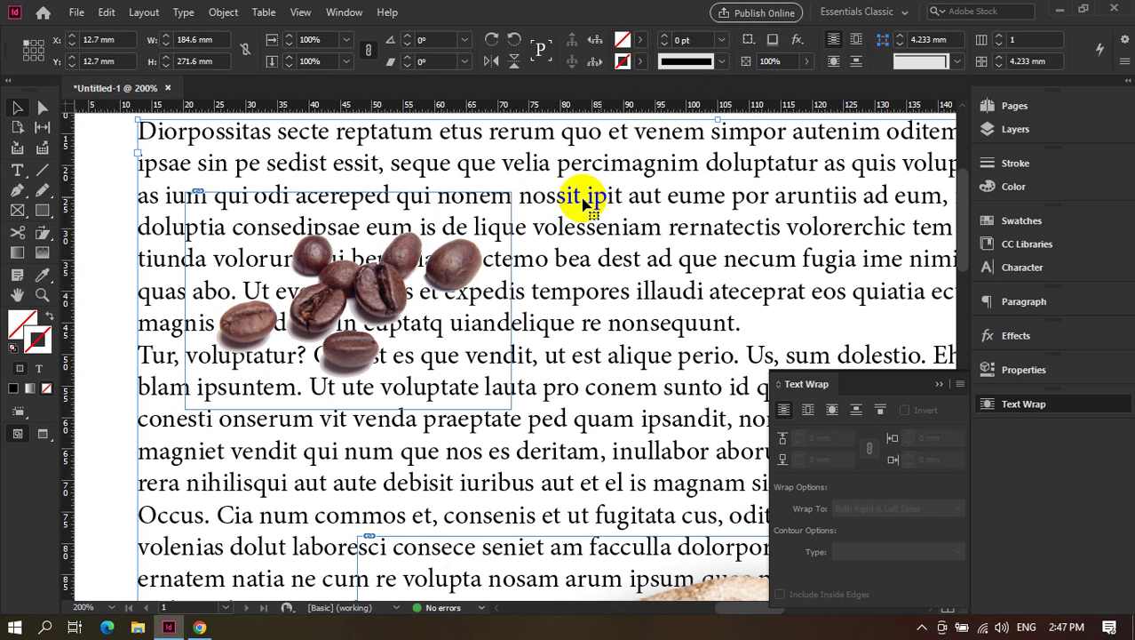
left_click(416, 259)
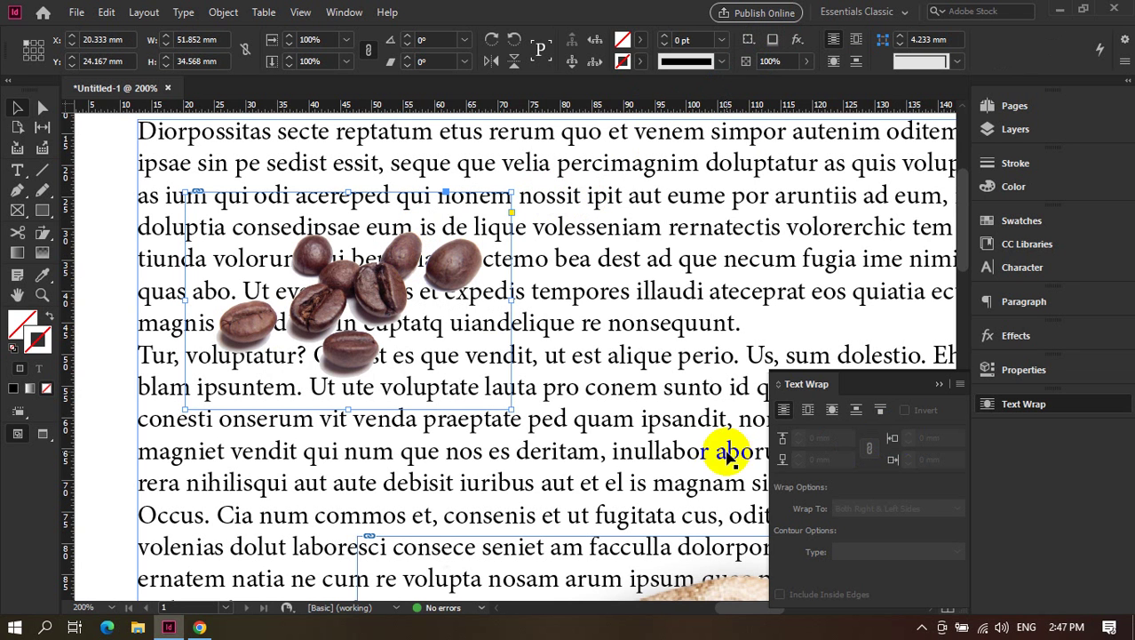
scroll(713, 302, "down", 1)
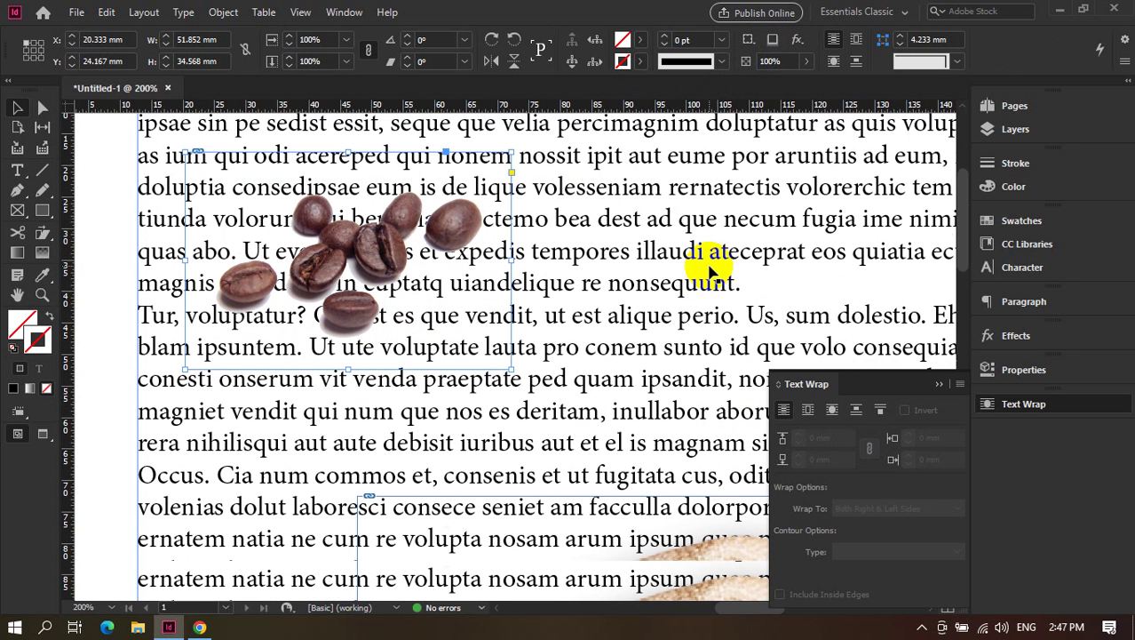
scroll(708, 271, "up", 1)
left_click_drag(397, 286, 411, 251)
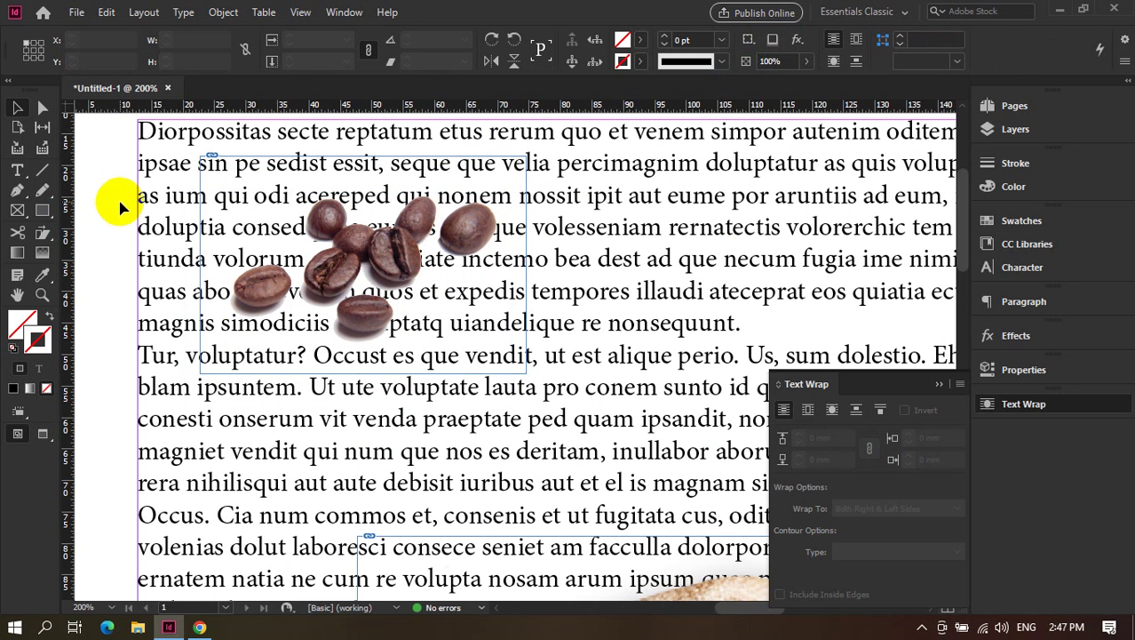
Select the text frame together with the beans image, try wrapping around the bounding box, and choose wrap around object shape.
left_click(639, 338)
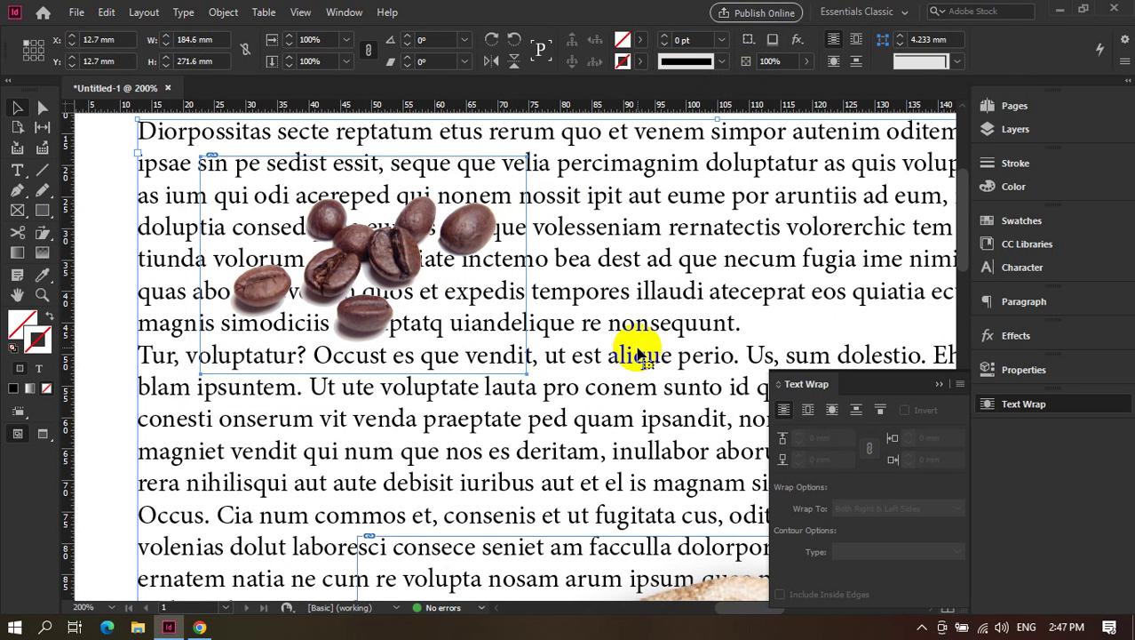
left_click(807, 410)
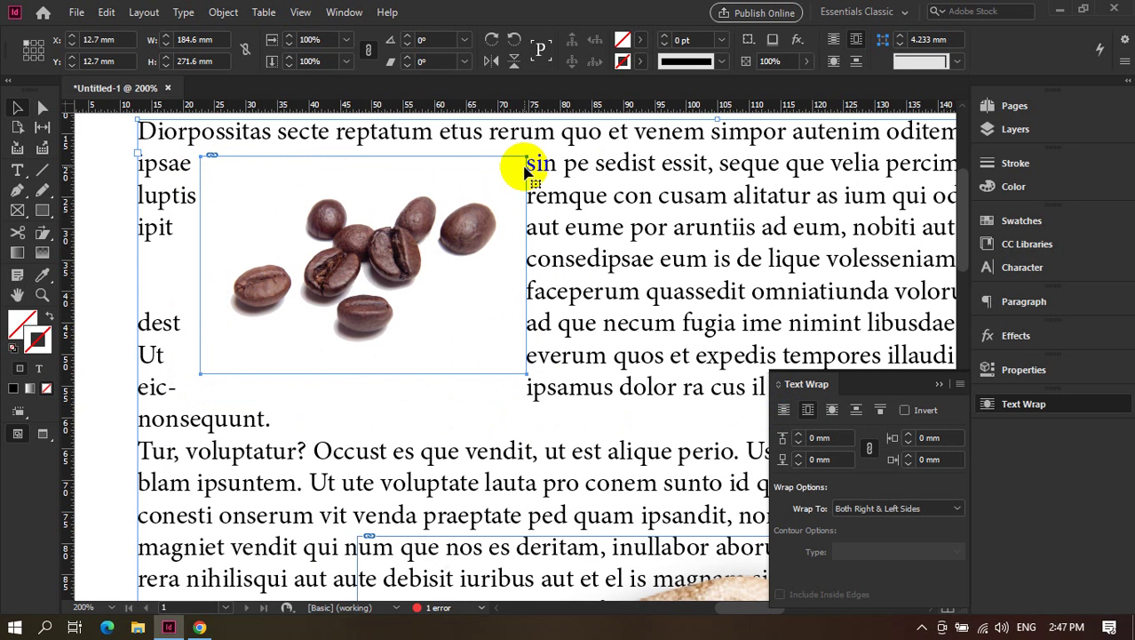
left_click(830, 409)
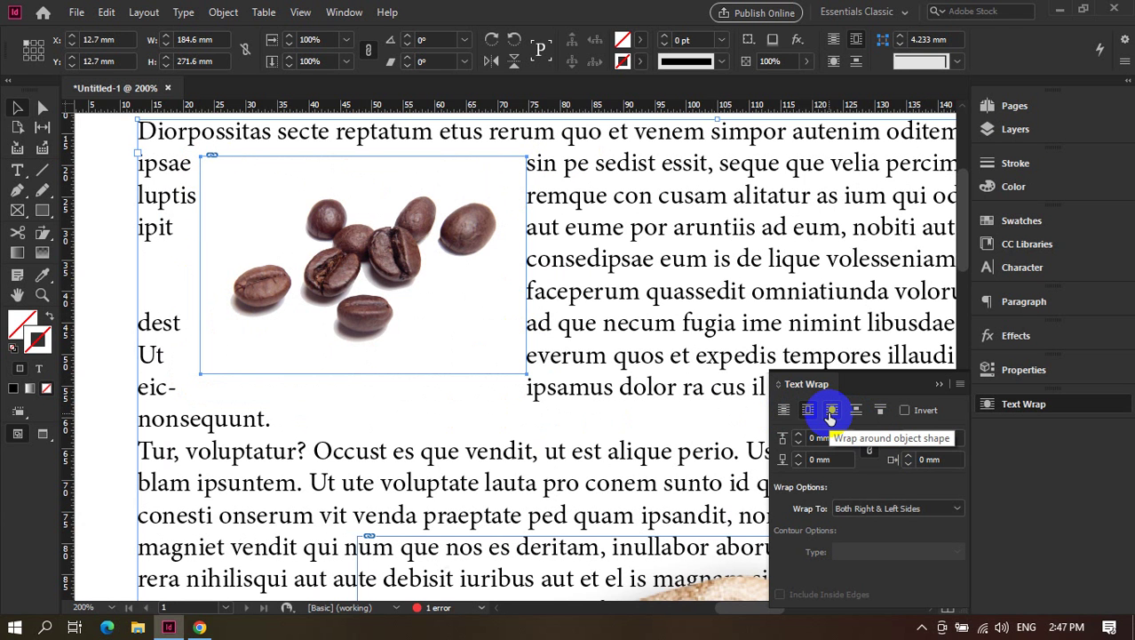
left_click(828, 411)
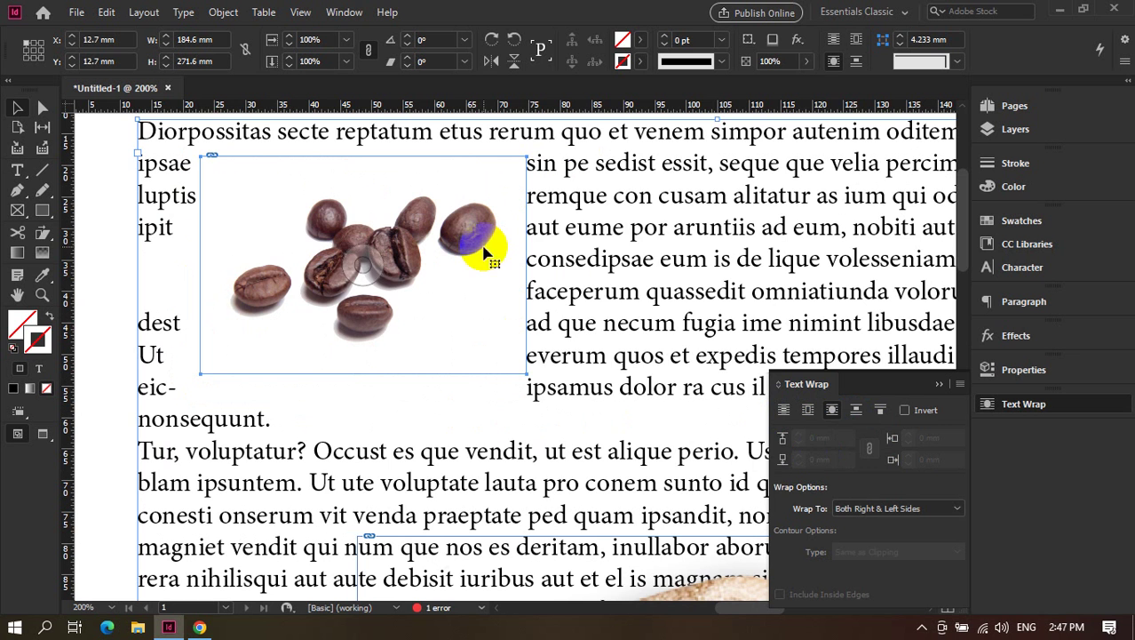
Try moving the text frame and beans image together, return them to the page margins, and deselect them.
left_click_drag(481, 246, 651, 367)
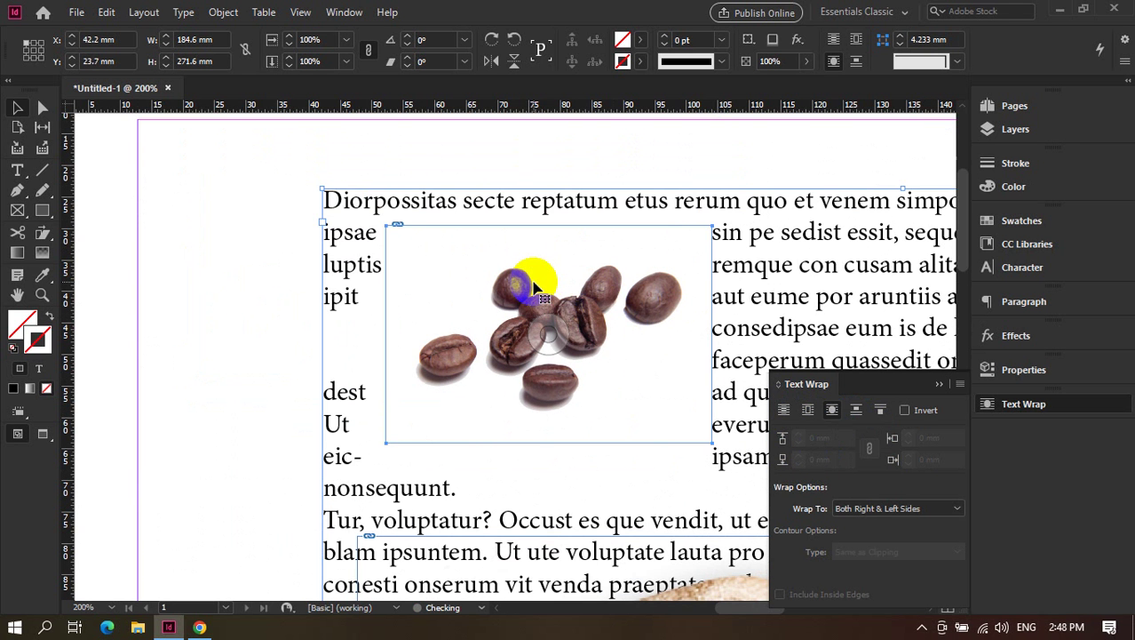
left_click_drag(533, 285, 203, 223)
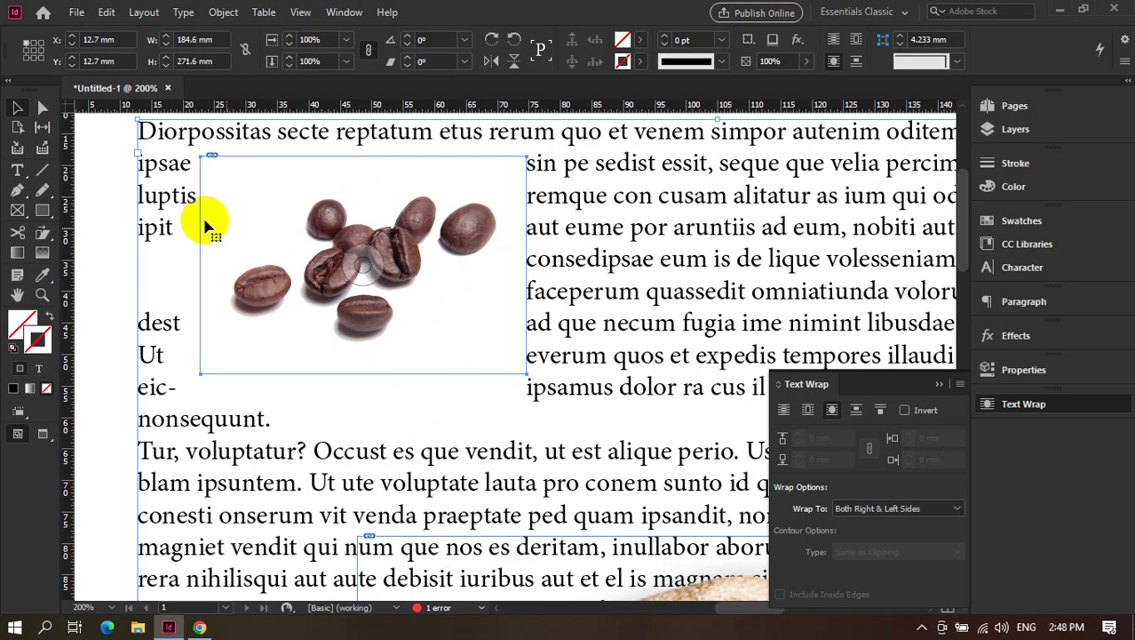
left_click(122, 180)
Move only the coffee beans image through the wrapped text and leave it at about X 43.2 mm, Y 19.5 mm.
left_click(304, 223)
left_click_drag(362, 216, 569, 233)
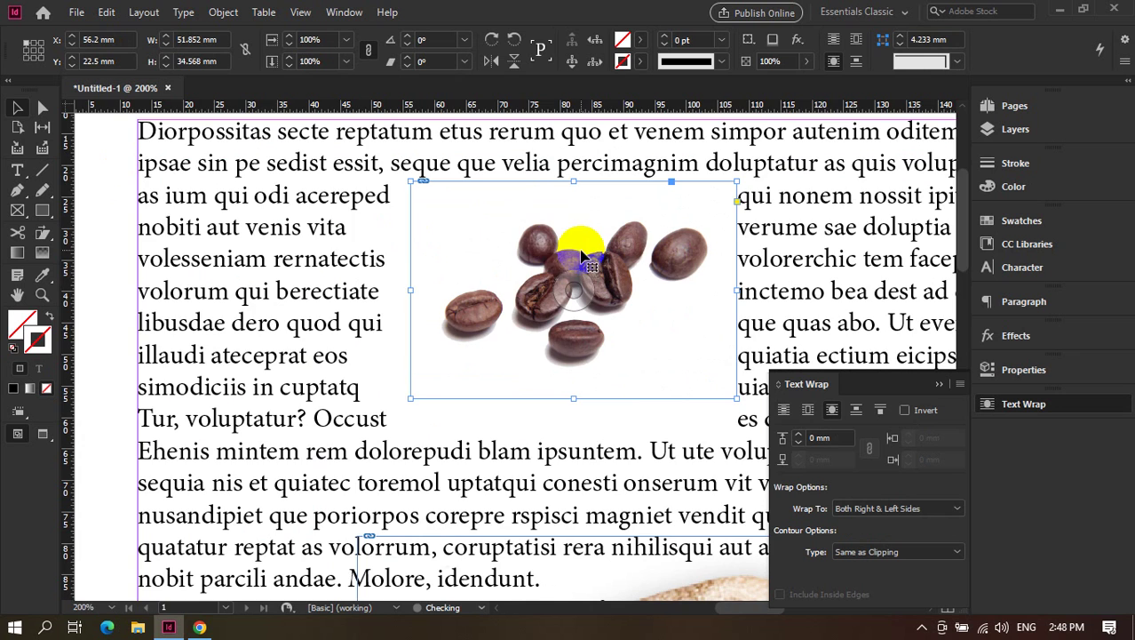
scroll(345, 238, "down", 2)
scroll(431, 241, "up", 1)
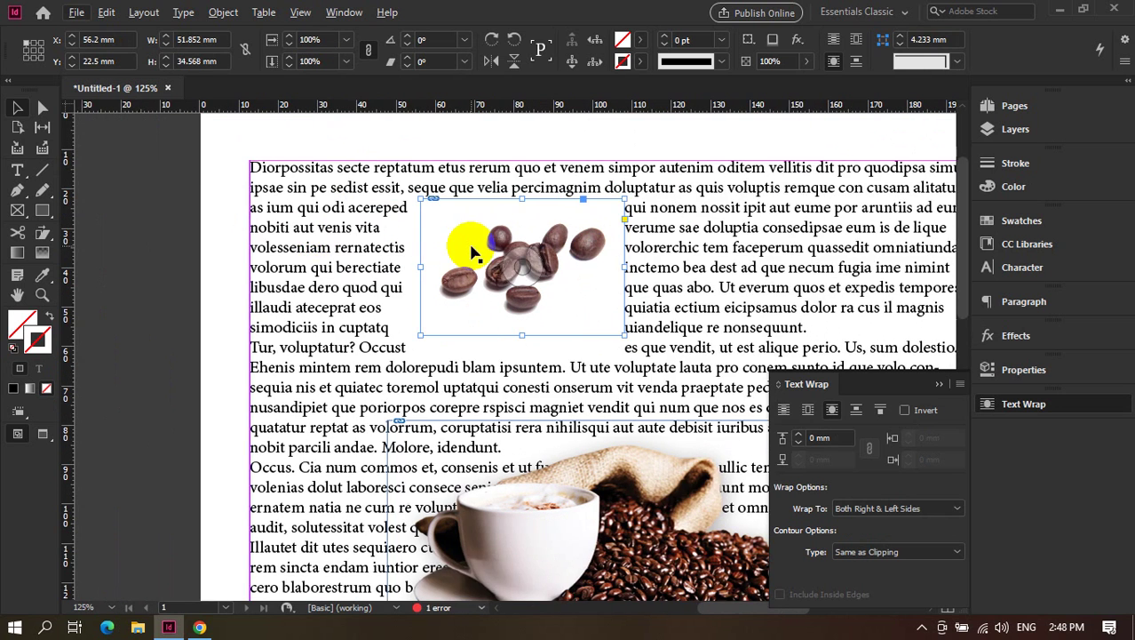
left_click_drag(487, 256, 620, 288)
left_click(139, 178)
scroll(209, 268, "up", 3)
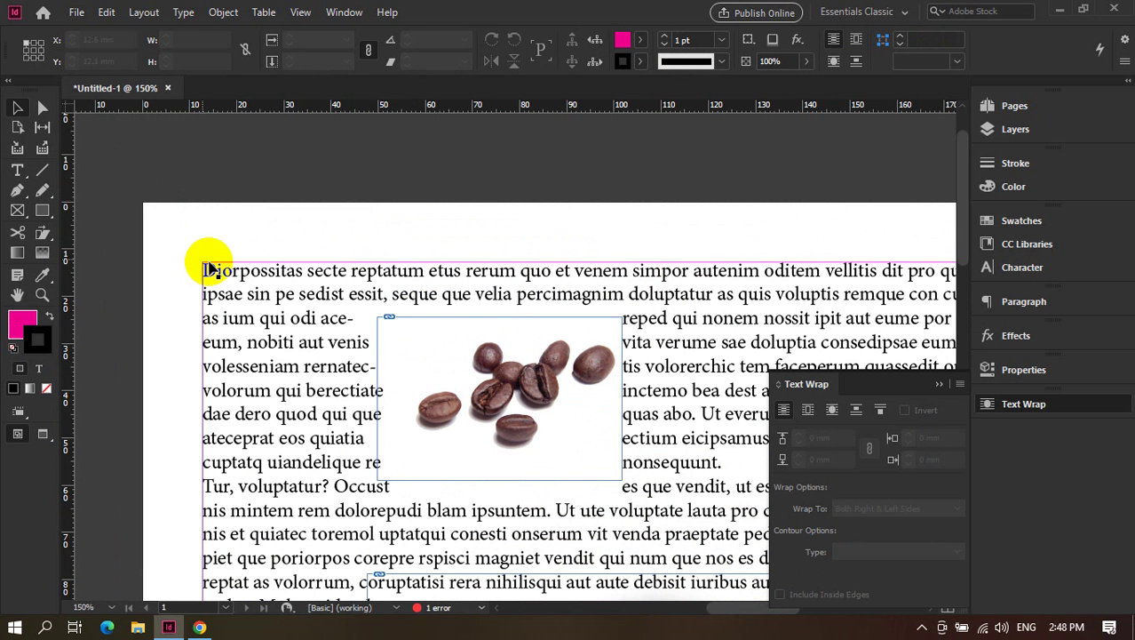
left_click(515, 388)
left_click_drag(530, 401, 489, 400)
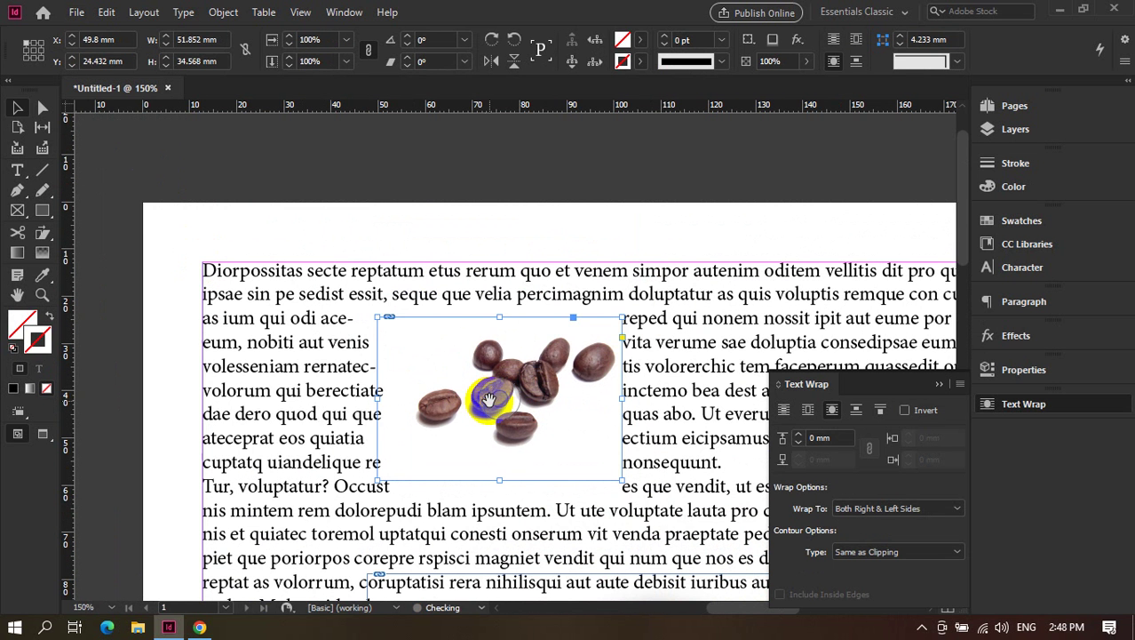
left_click(236, 223)
scroll(235, 213, "down", 3)
left_click(442, 296)
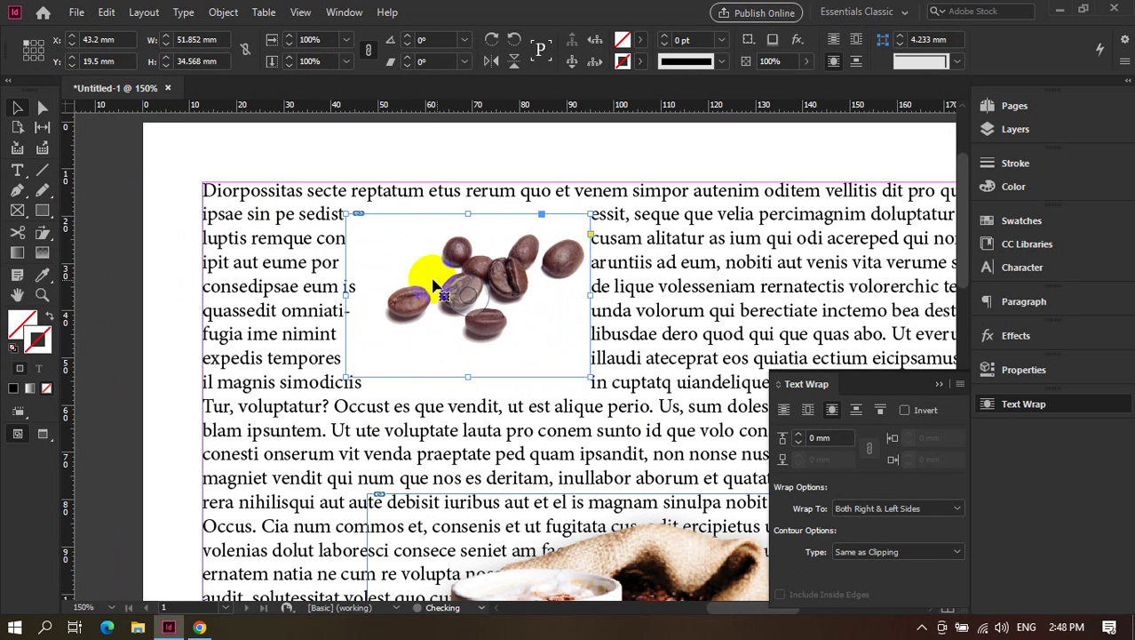
Float the Text Wrap settings beside the beans, try Wrap To Right Side and Left Side, and return to Both Right & Left Sides.
left_click_drag(862, 385, 814, 173)
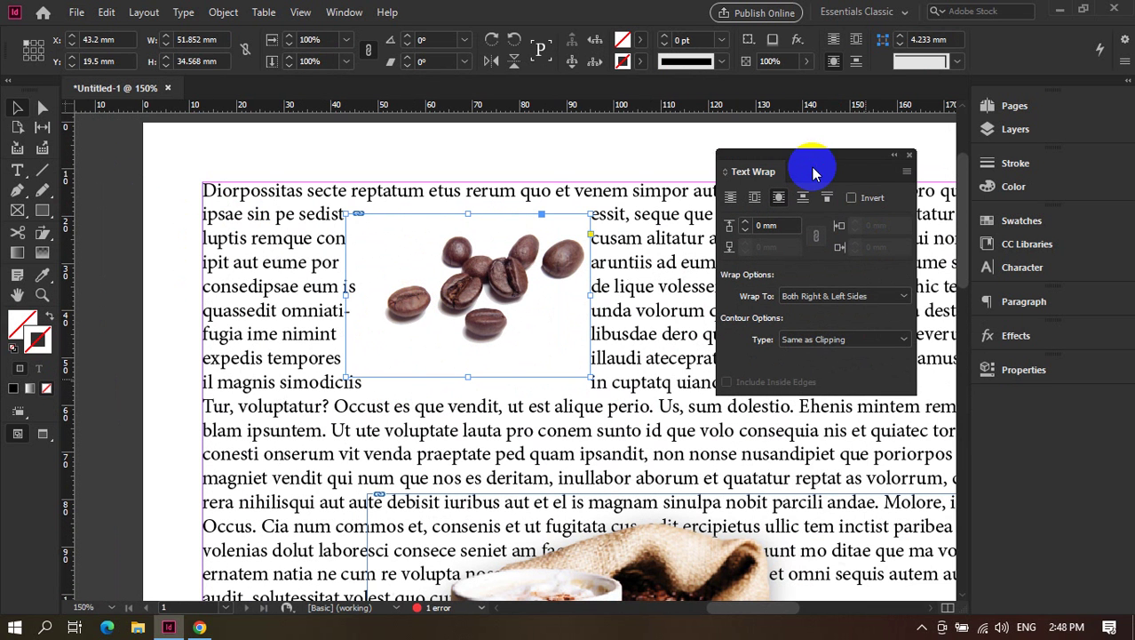
left_click(801, 300)
left_click(799, 303)
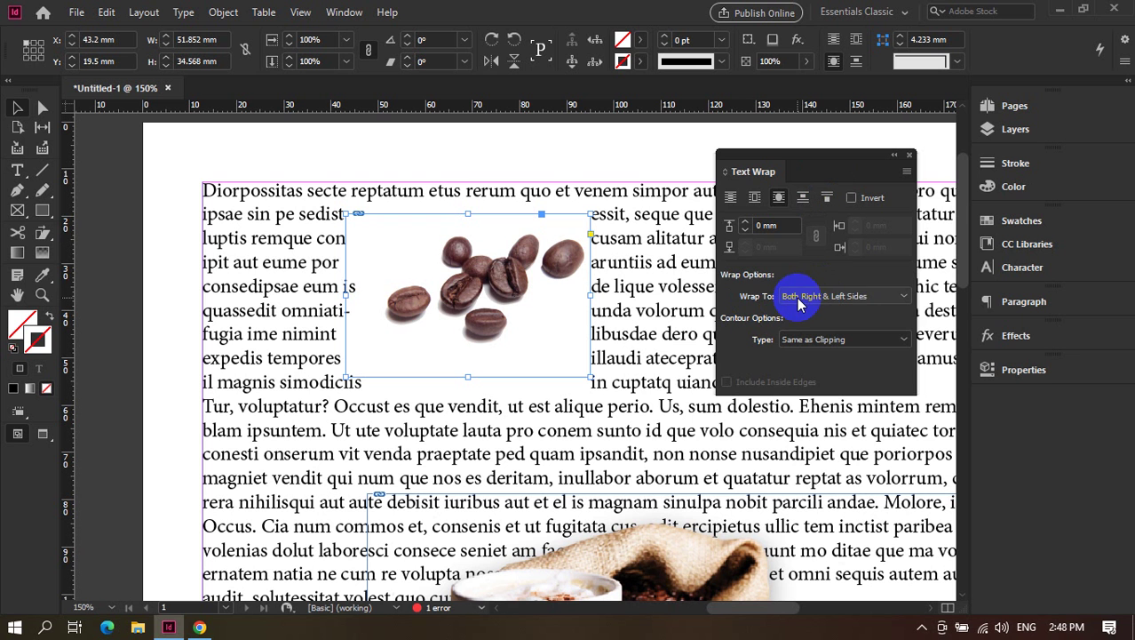
left_click(799, 303)
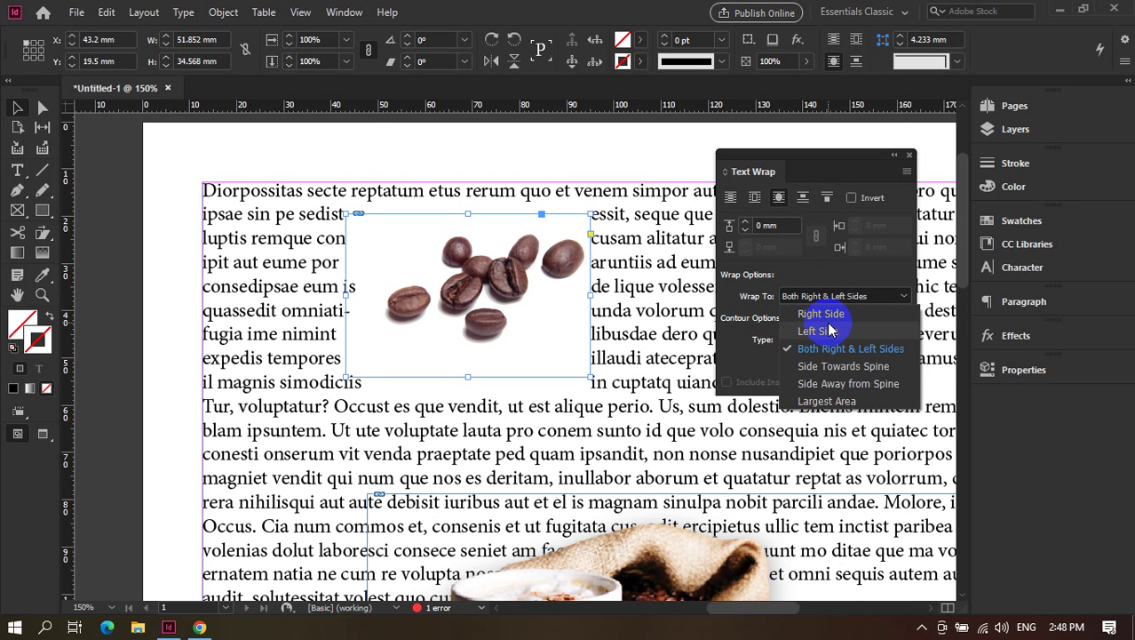
left_click(830, 319)
left_click(812, 295)
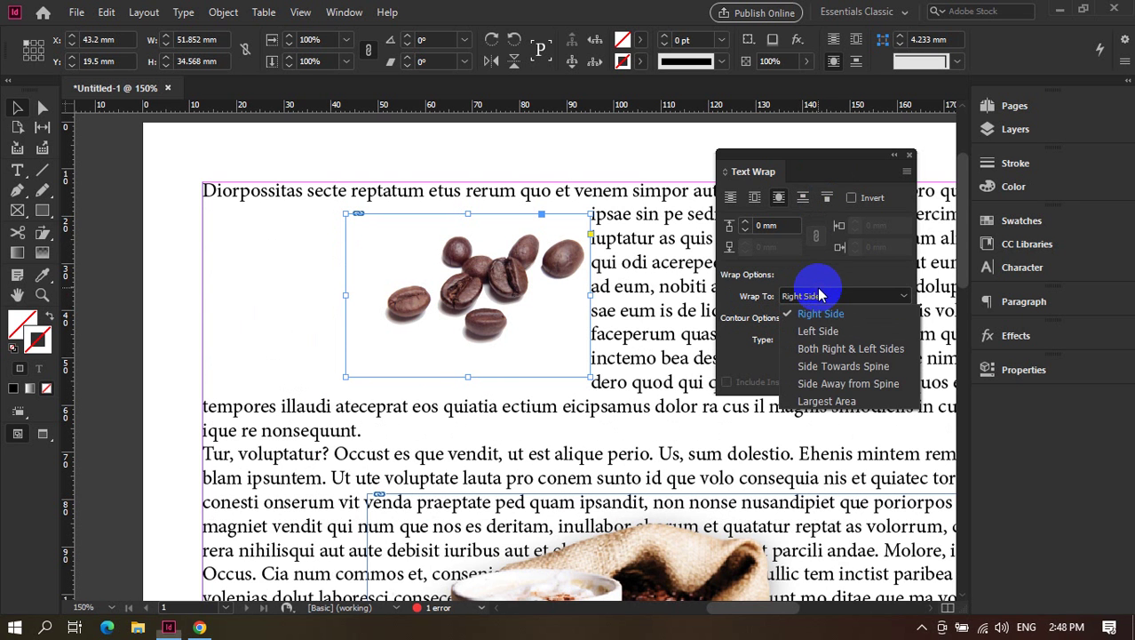
left_click(826, 332)
left_click(825, 297)
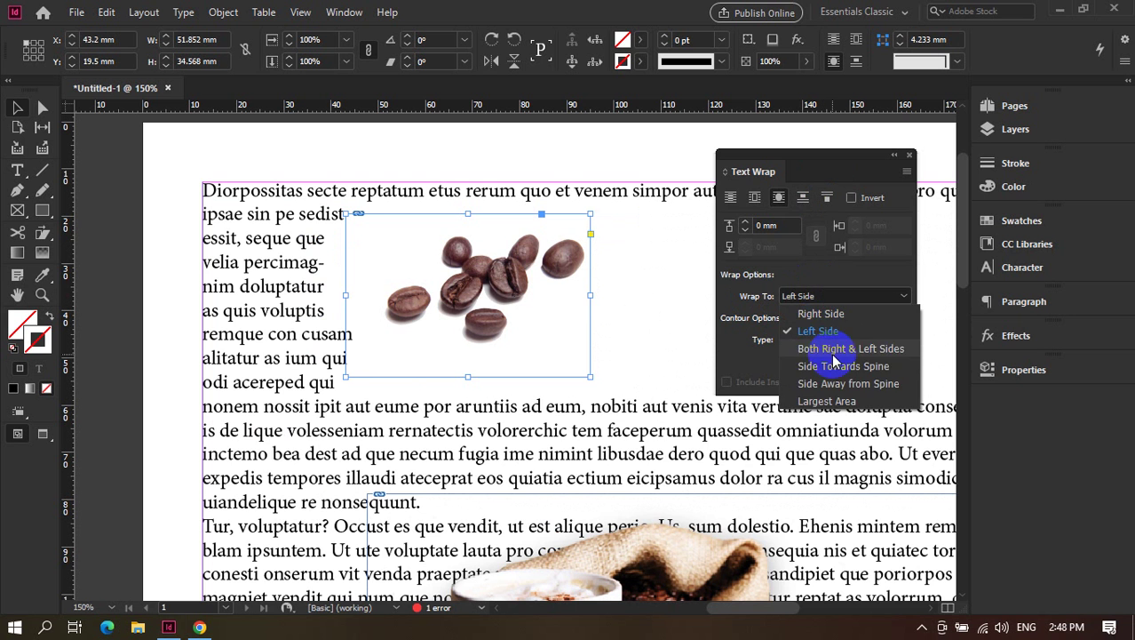
left_click(835, 349)
Try Wrap To Side Towards Spine and Largest Area for the beans image, and choose Right Side.
left_click(848, 297)
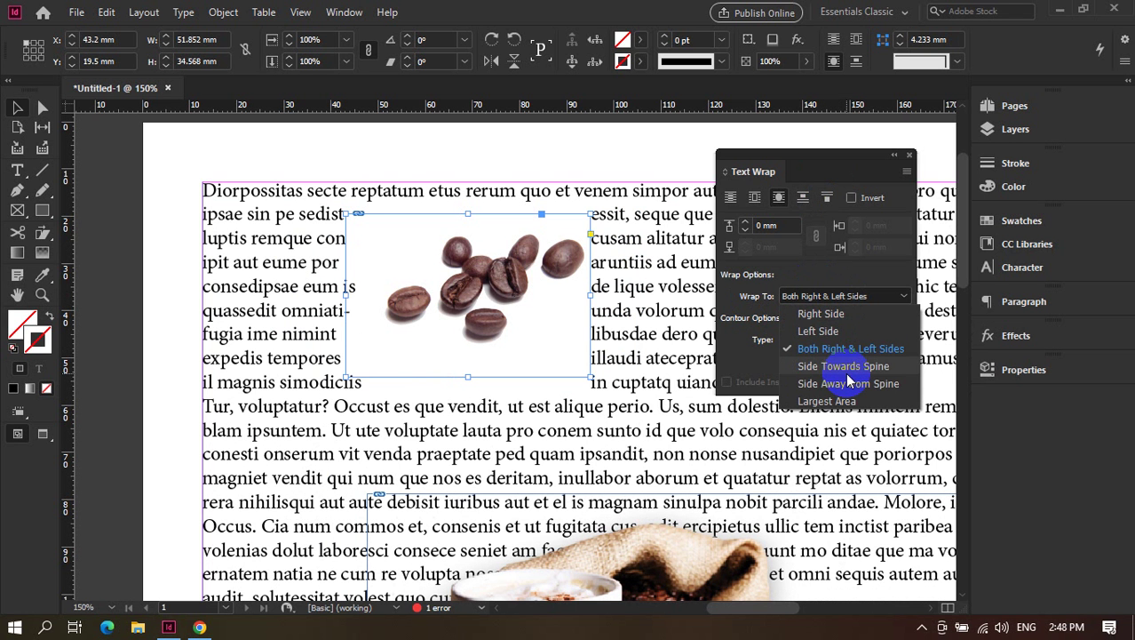
left_click(844, 366)
left_click(829, 297)
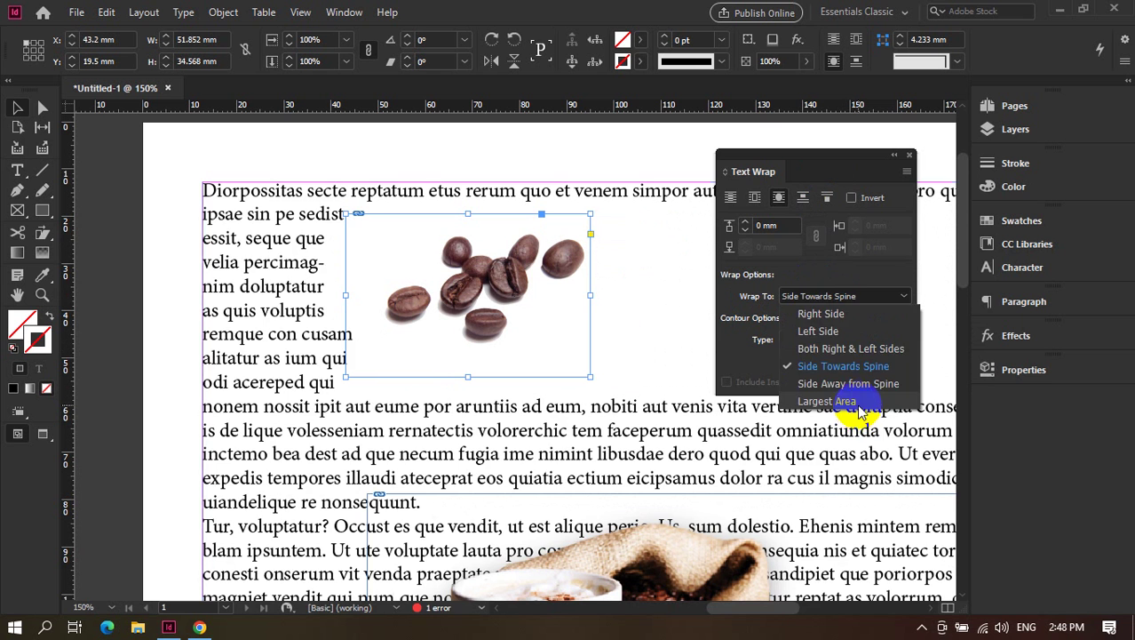
left_click(857, 404)
left_click(834, 297)
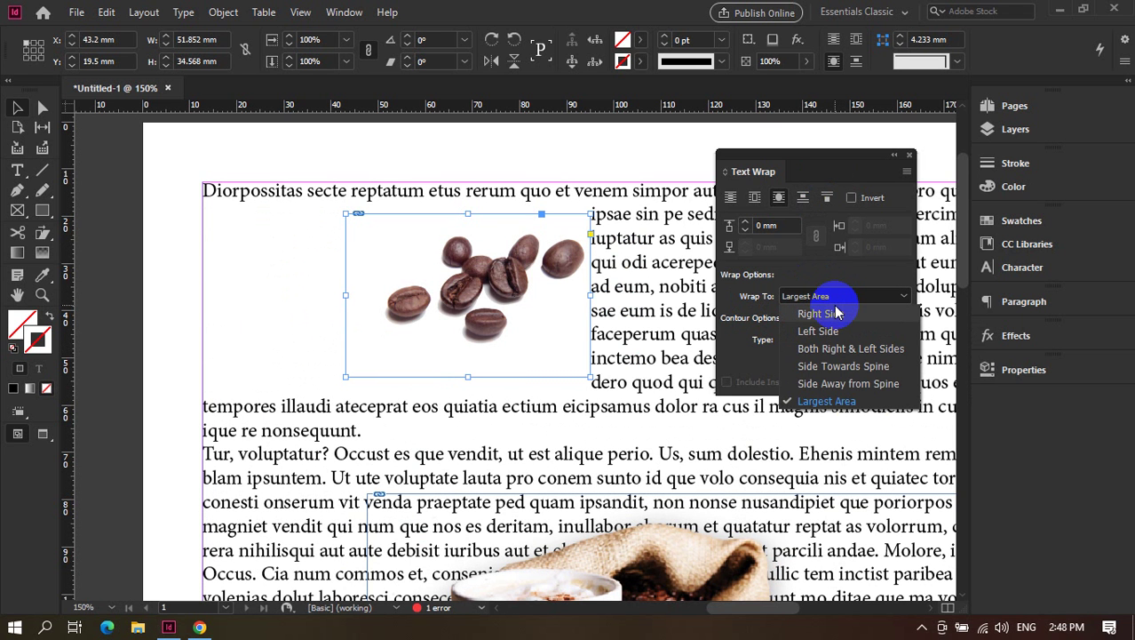
key("Escape")
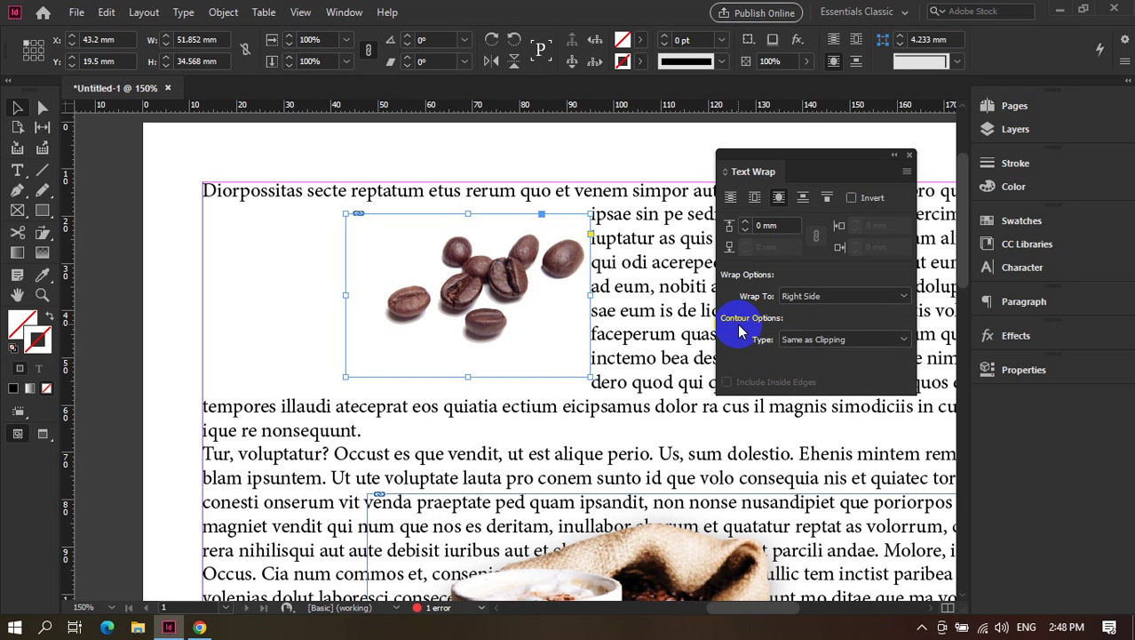
Try the Bounding Box, Detect Edges and Graphic Frame contour types for the beans' wrap, and choose Alpha Channel.
left_click(817, 346)
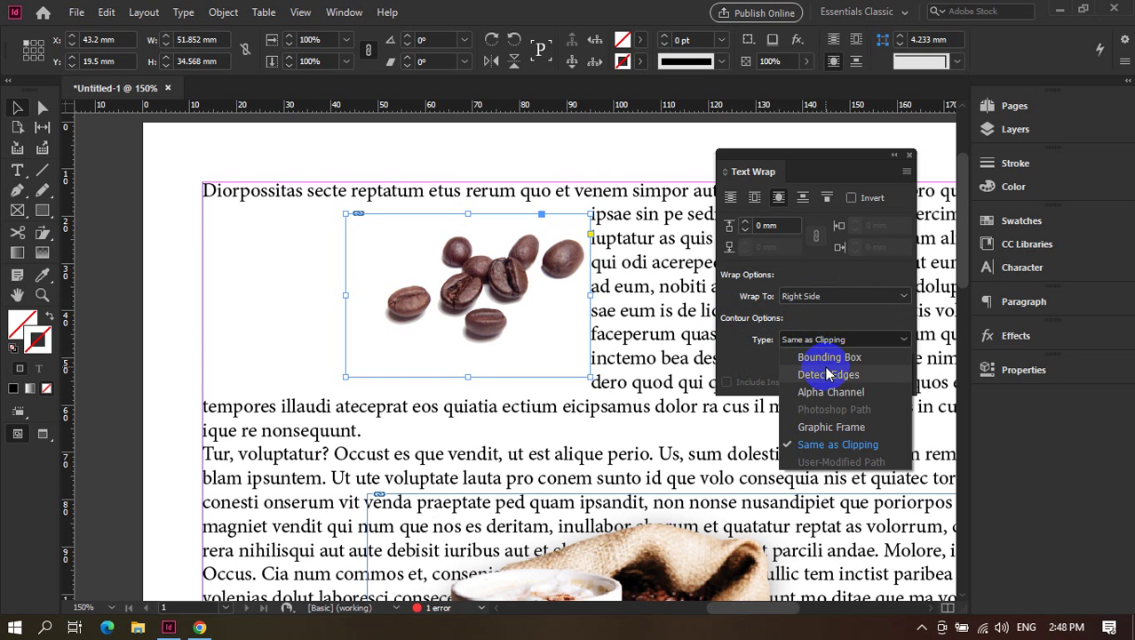
left_click(818, 356)
left_click(821, 341)
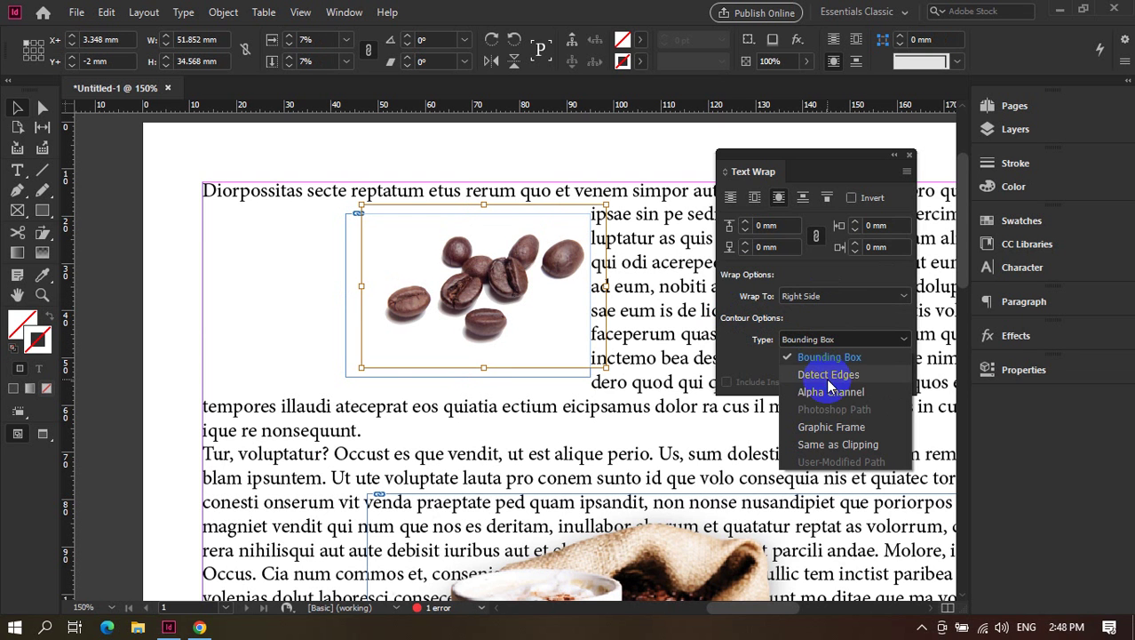
left_click(822, 374)
left_click(830, 345)
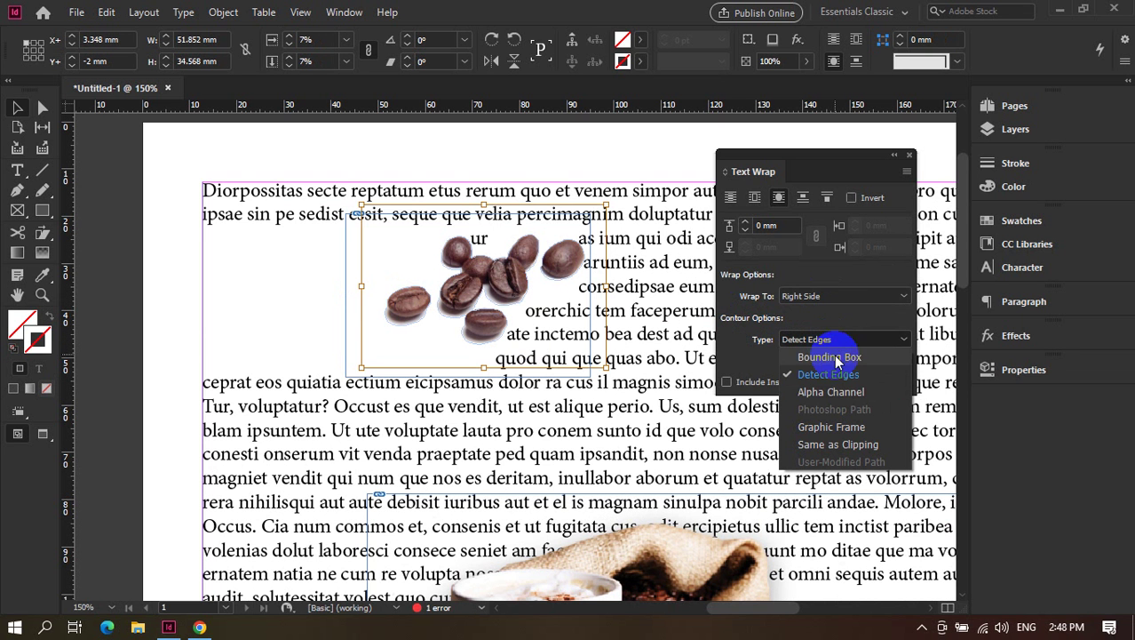
left_click(831, 426)
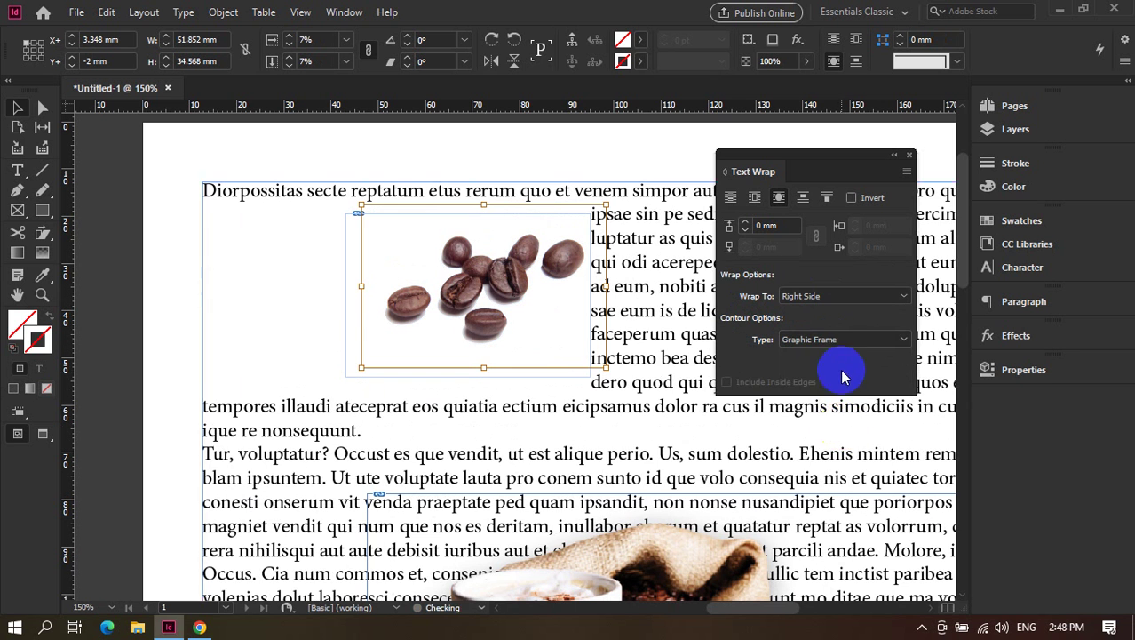
left_click(836, 339)
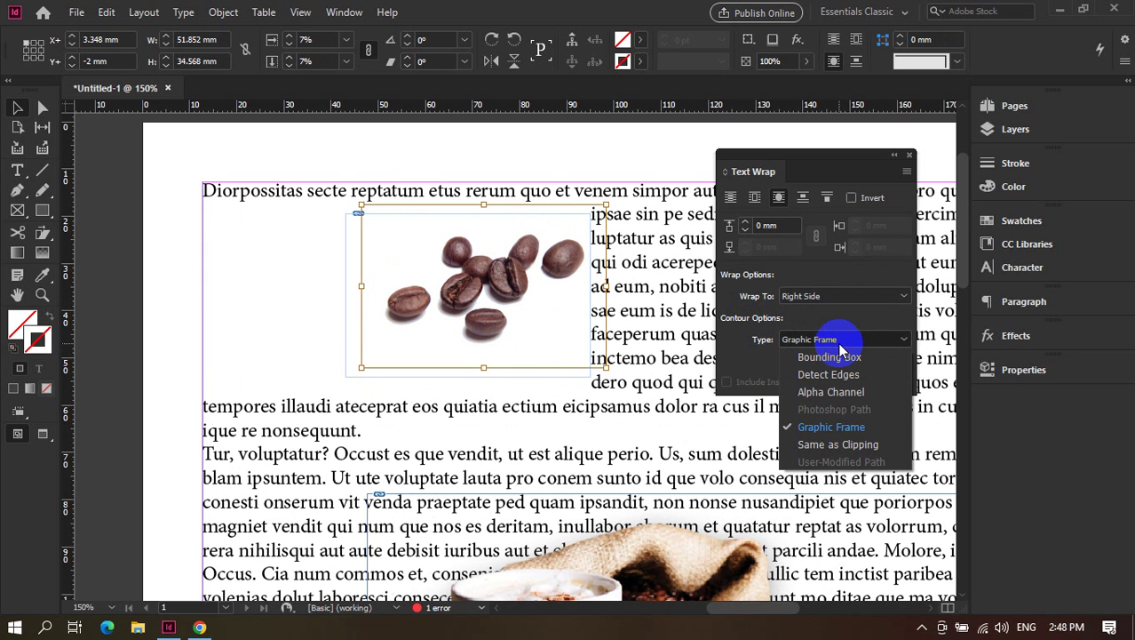
left_click(844, 395)
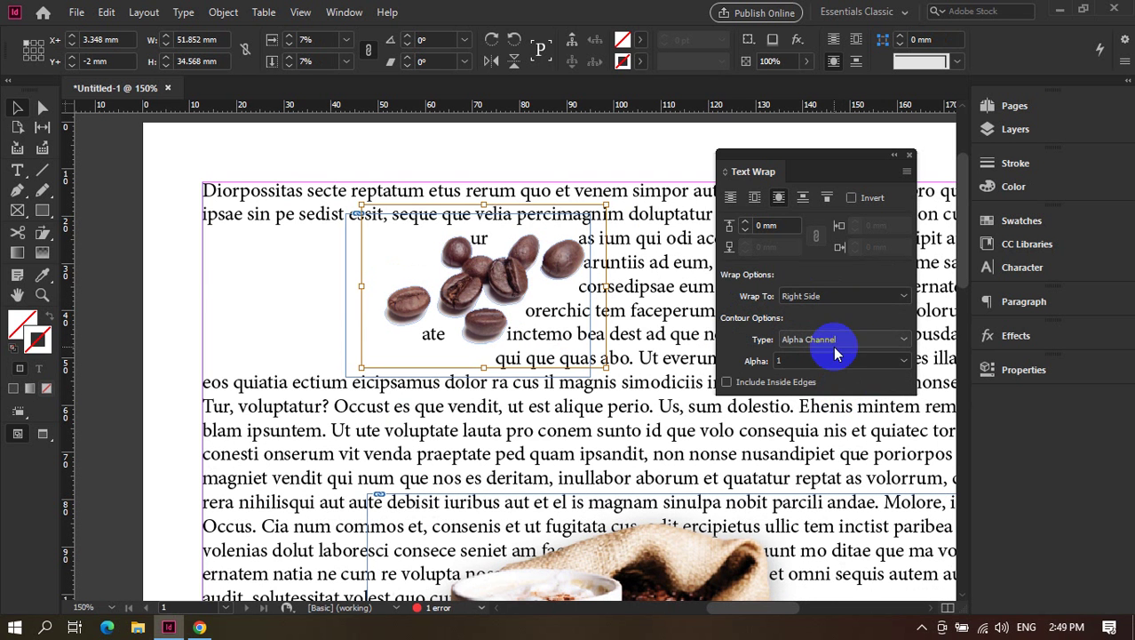
Shift the beans graphic slightly within its frame, and move the whole frame to about X 35 mm, Y 25 mm.
left_click_drag(908, 162, 1095, 380)
left_click(468, 277)
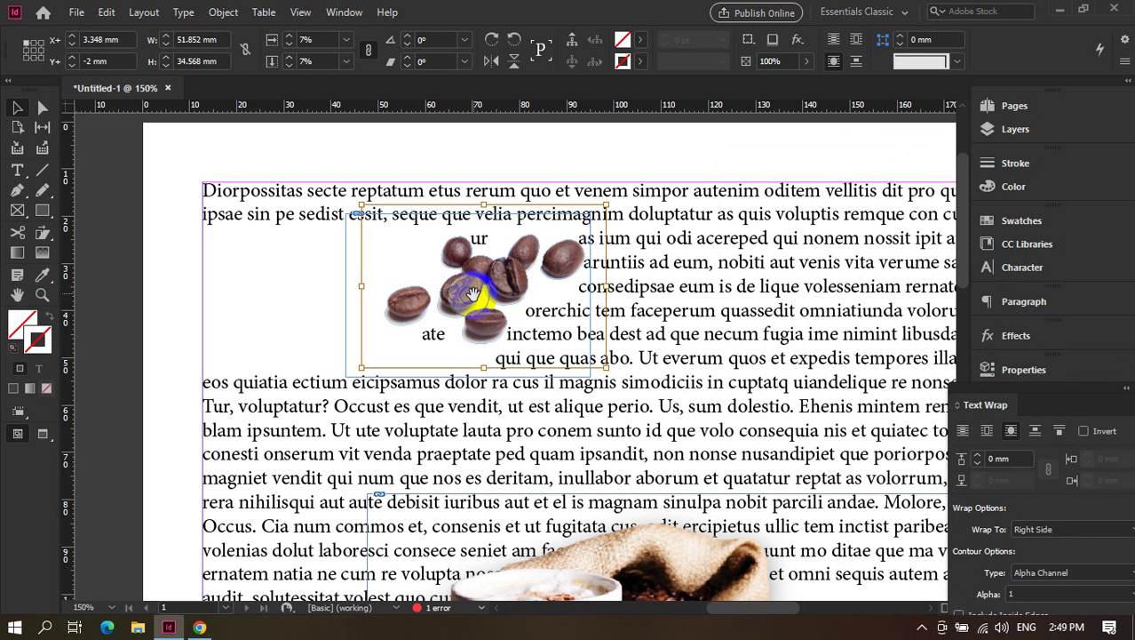
left_click_drag(472, 294, 451, 302)
left_click(312, 141)
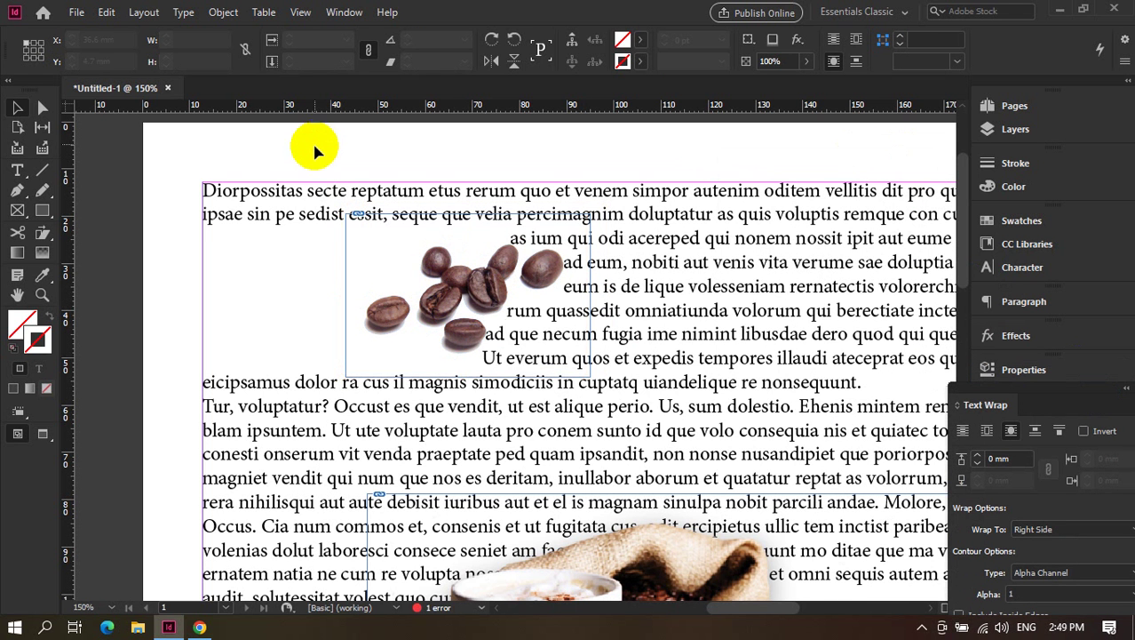
scroll(311, 141, "down", 3)
left_click_drag(525, 183, 482, 216)
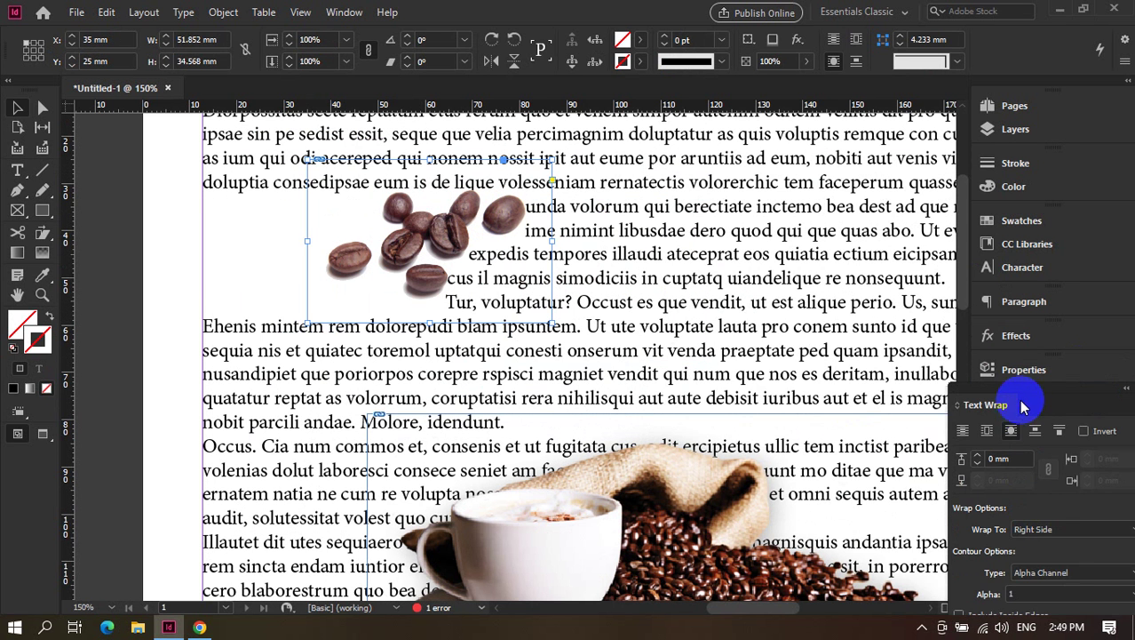
Set the Text Wrap settings beside the beans, try every other Wrap To option with the alpha contour, and choose Both Right & Left Sides.
left_click_drag(1022, 406, 725, 252)
left_click(735, 373)
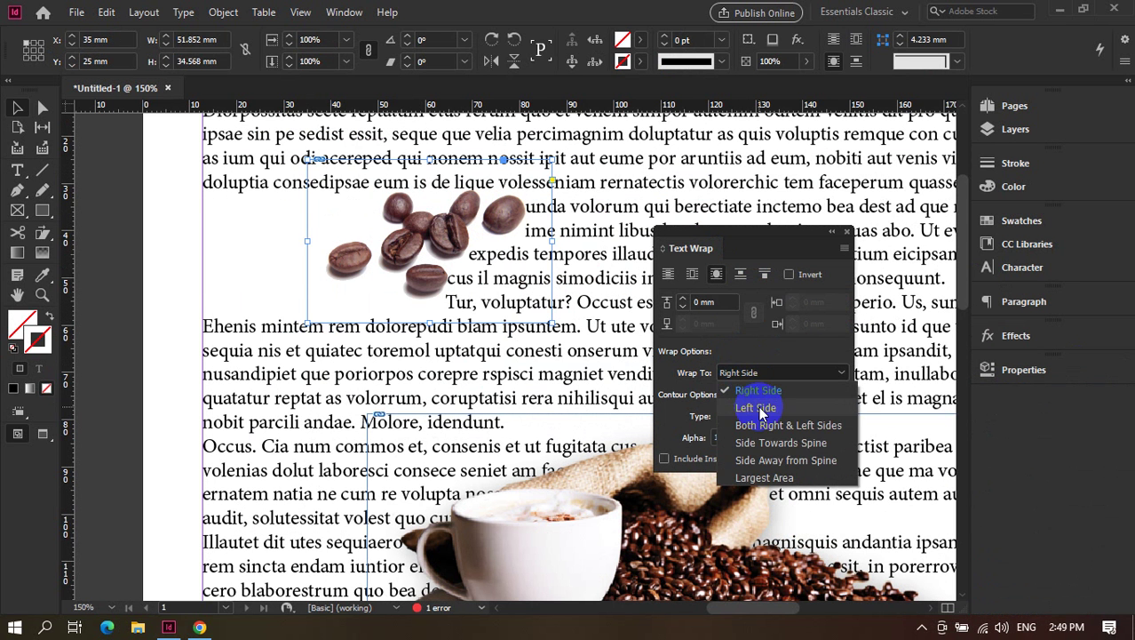
left_click(757, 408)
left_click(768, 374)
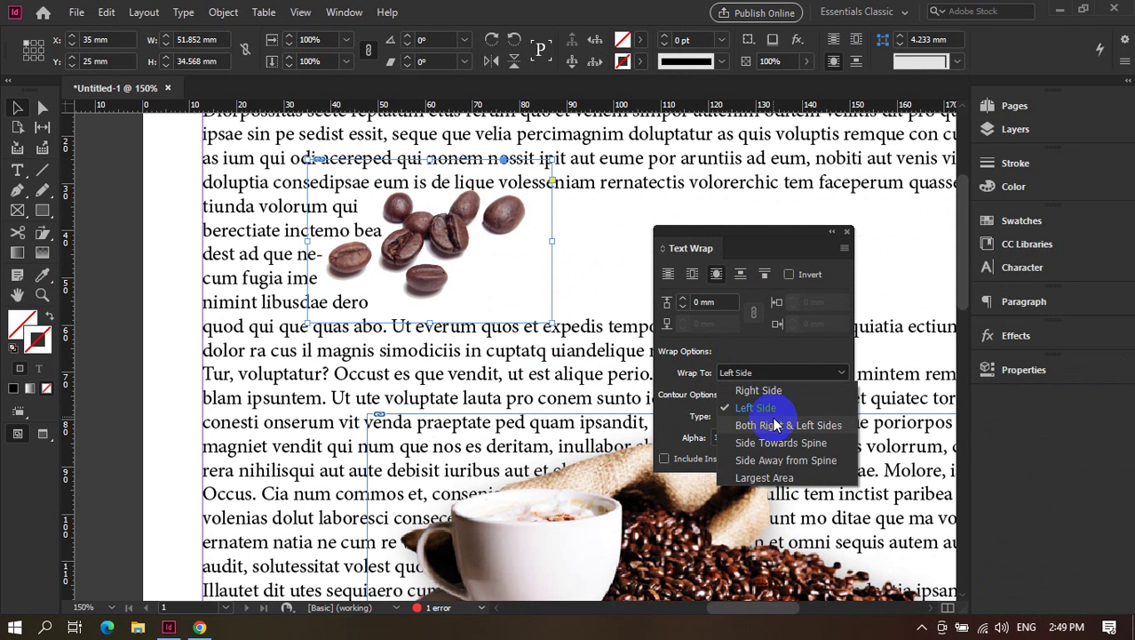
left_click(776, 425)
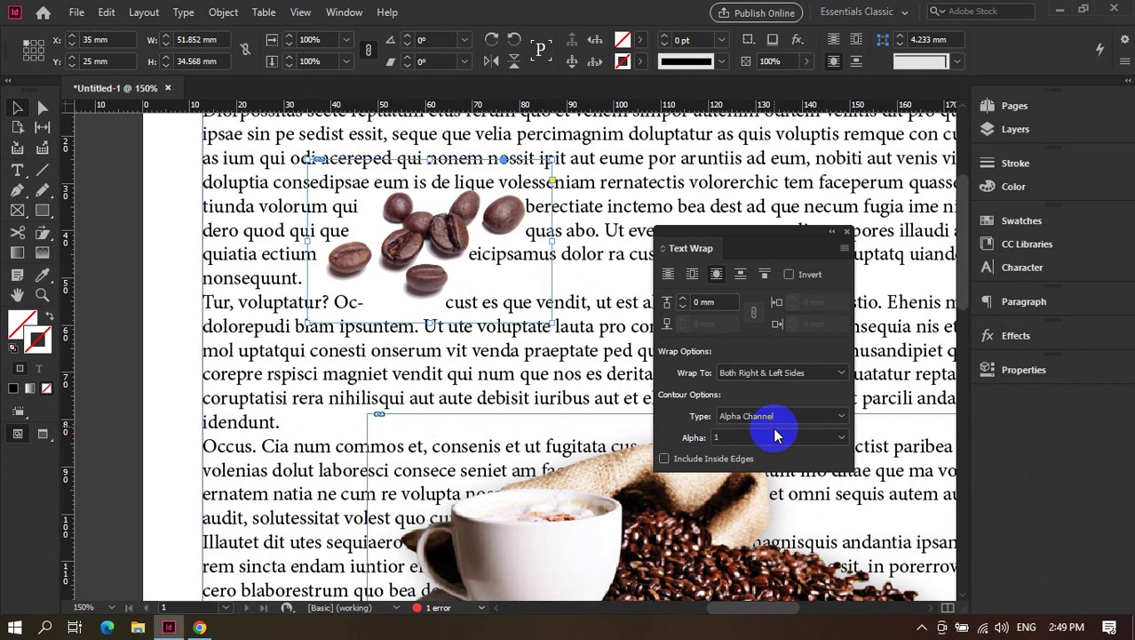
left_click(764, 372)
left_click(789, 447)
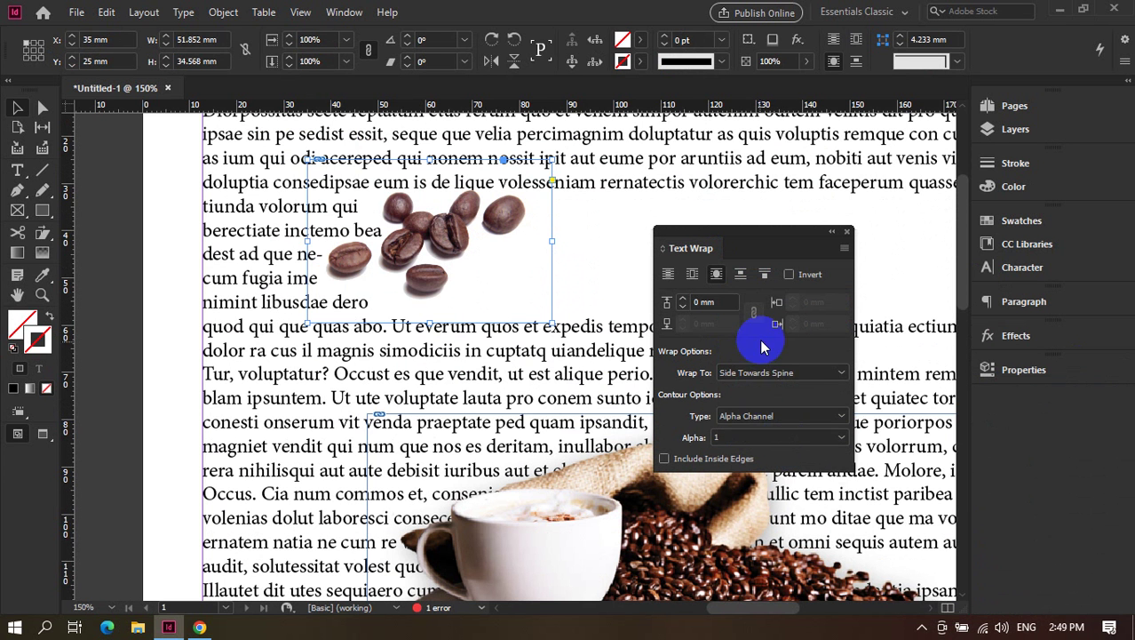
left_click(764, 372)
left_click(782, 460)
left_click(763, 375)
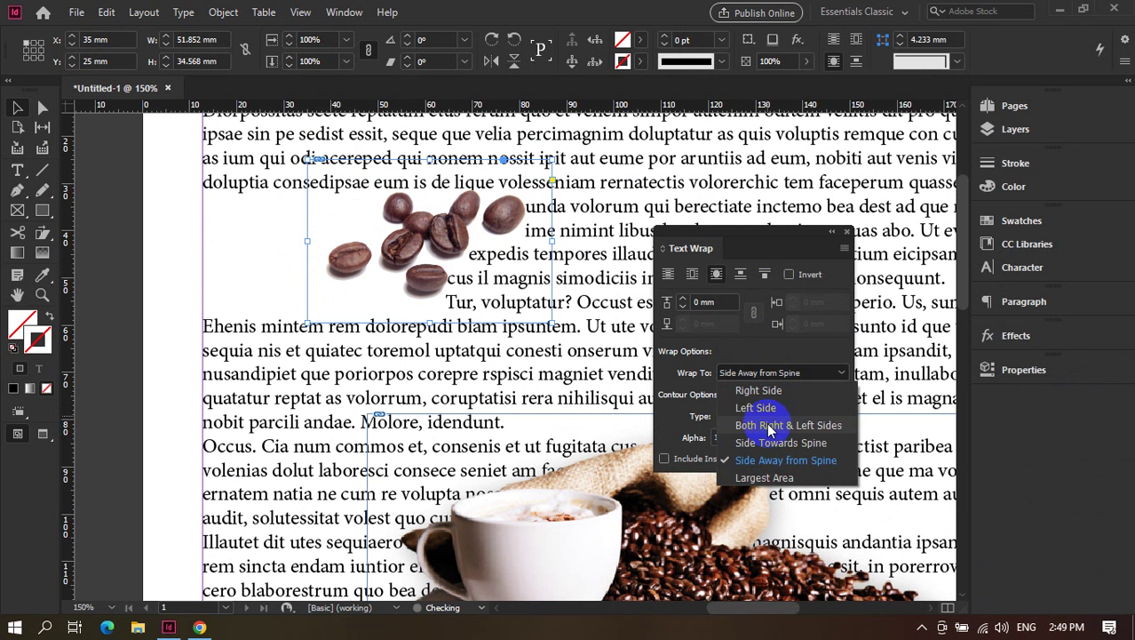
left_click(764, 477)
left_click(764, 372)
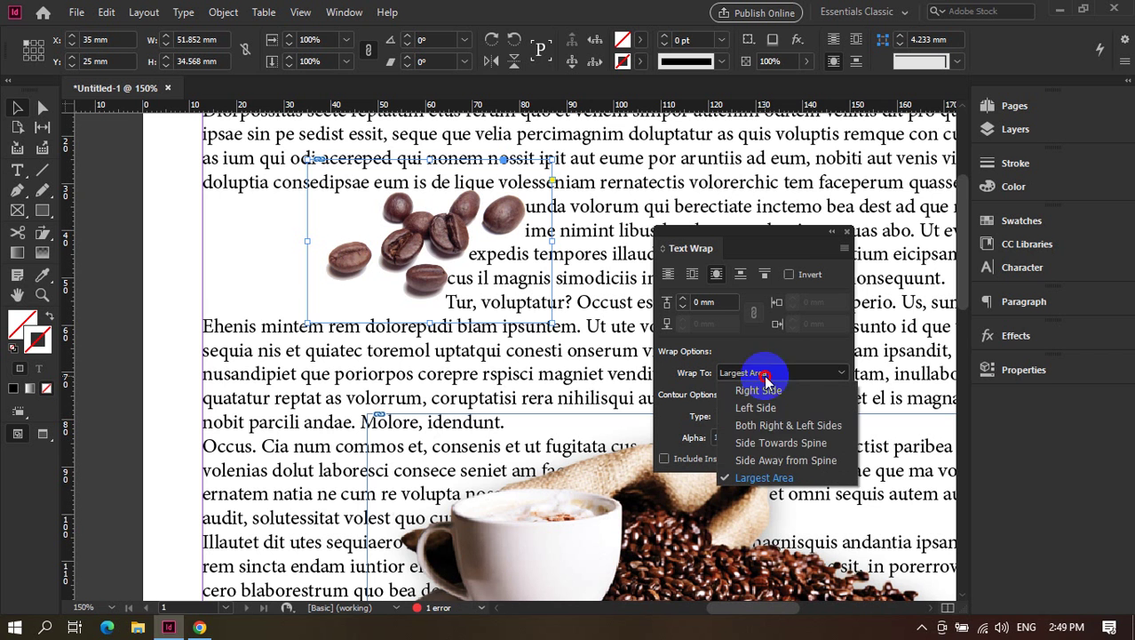
left_click(787, 427)
Move the beans image near the text's upper-left corner, to about X 23.2 mm, Y 15.1 mm, and keep it selected.
scroll(356, 369, "up", 3)
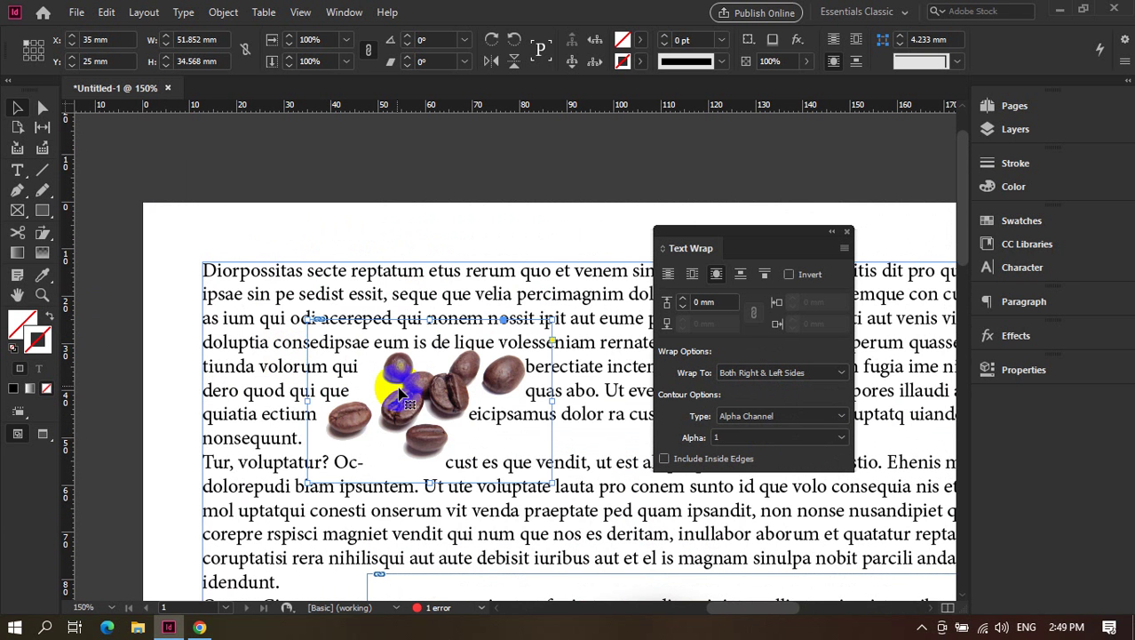
left_click_drag(399, 391, 345, 348)
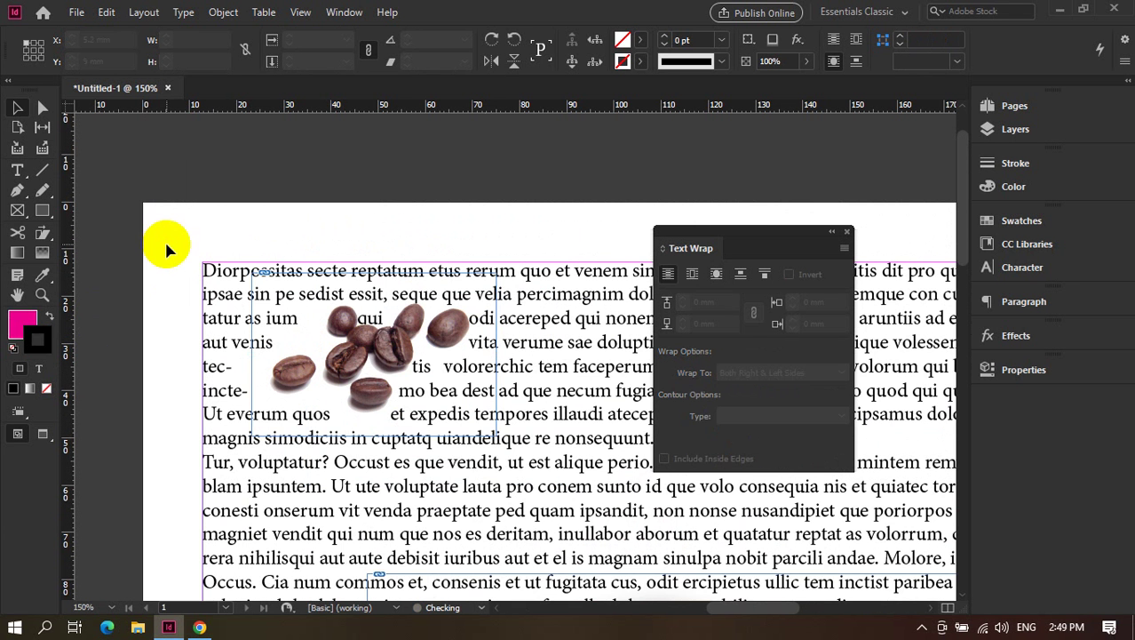
scroll(165, 239, "down", 2)
left_click_drag(378, 229, 354, 251)
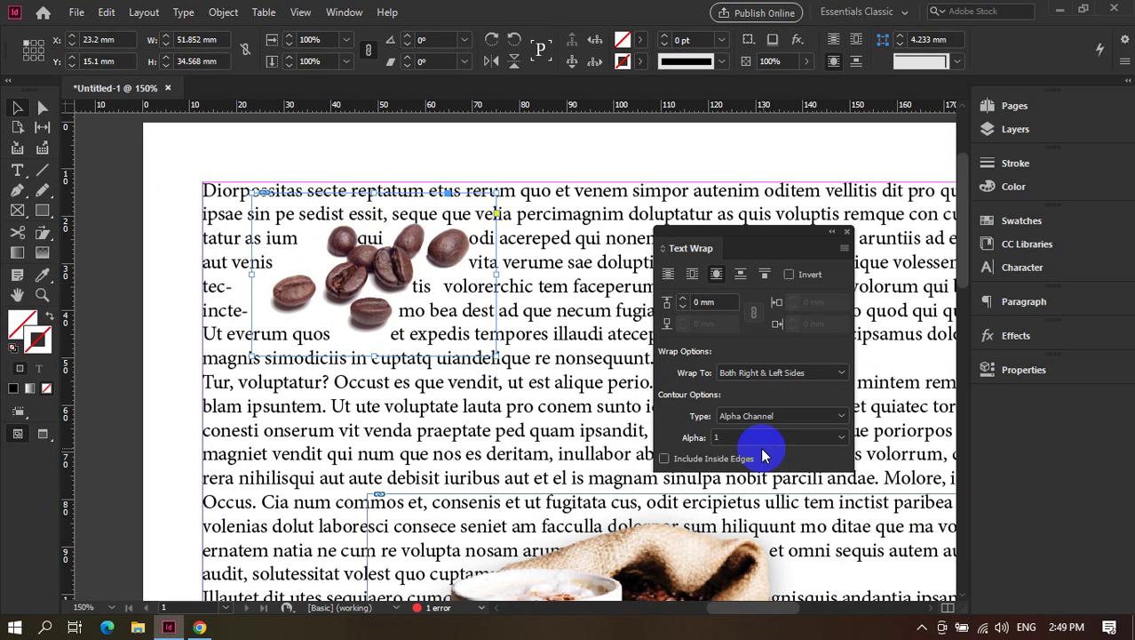
Try including inside edges in the beans' wrap contour, and turn the option back off.
left_click(694, 458)
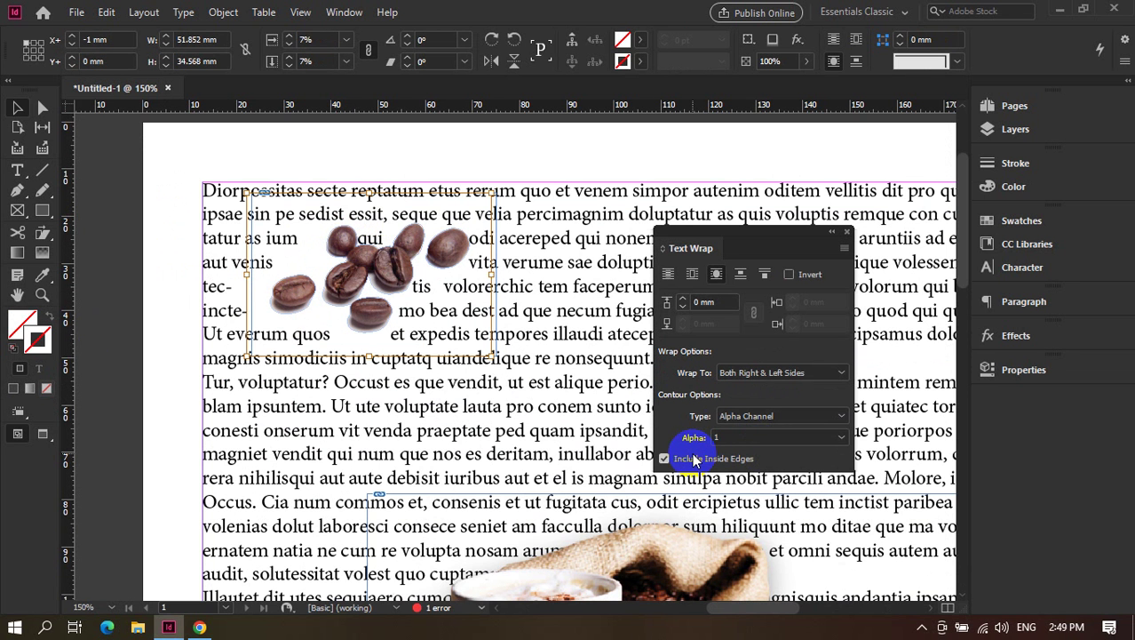
left_click(694, 459)
left_click(356, 248)
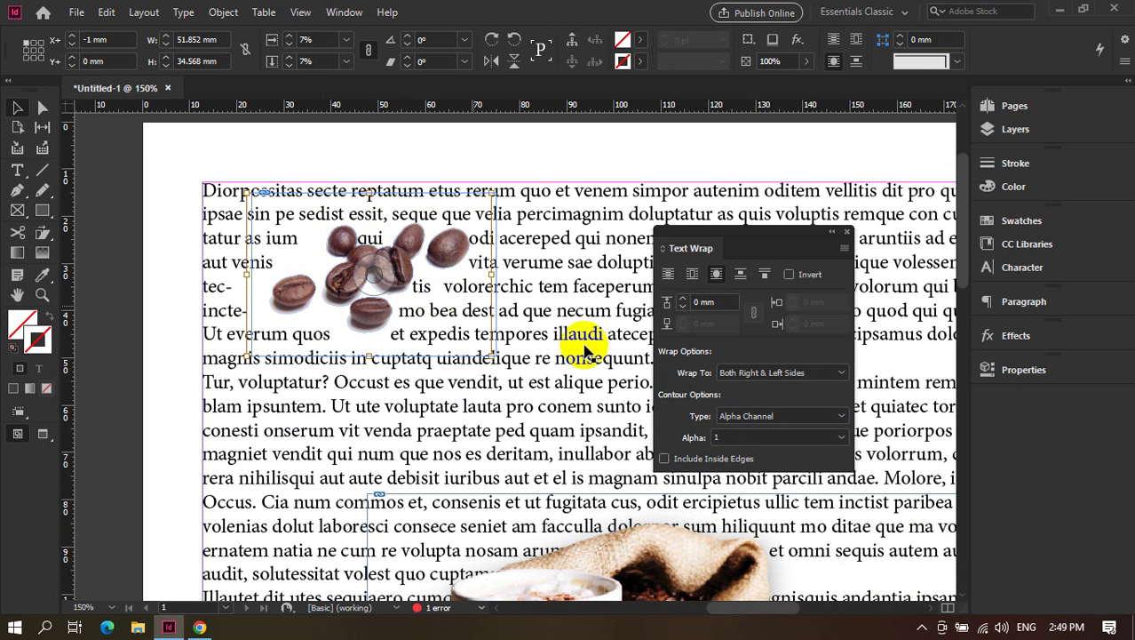
Try the Jump Object, Jump to Next Column and bounding box wrap modes on the beans, and return to wrapping around object shape.
left_click(741, 276)
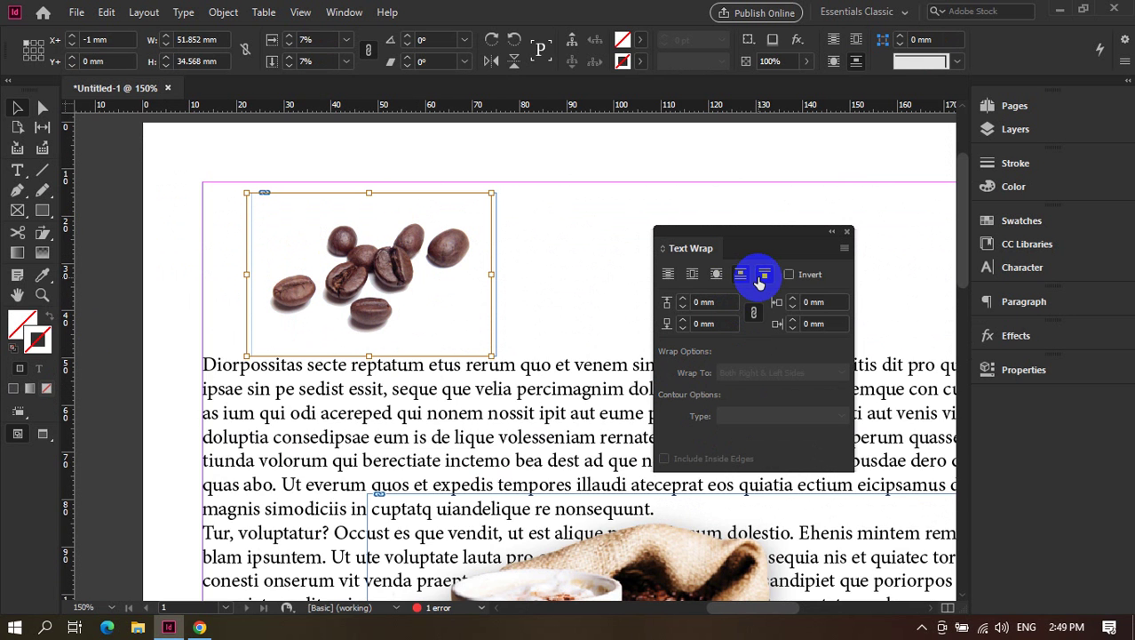
left_click(762, 275)
left_click(741, 275)
left_click(716, 275)
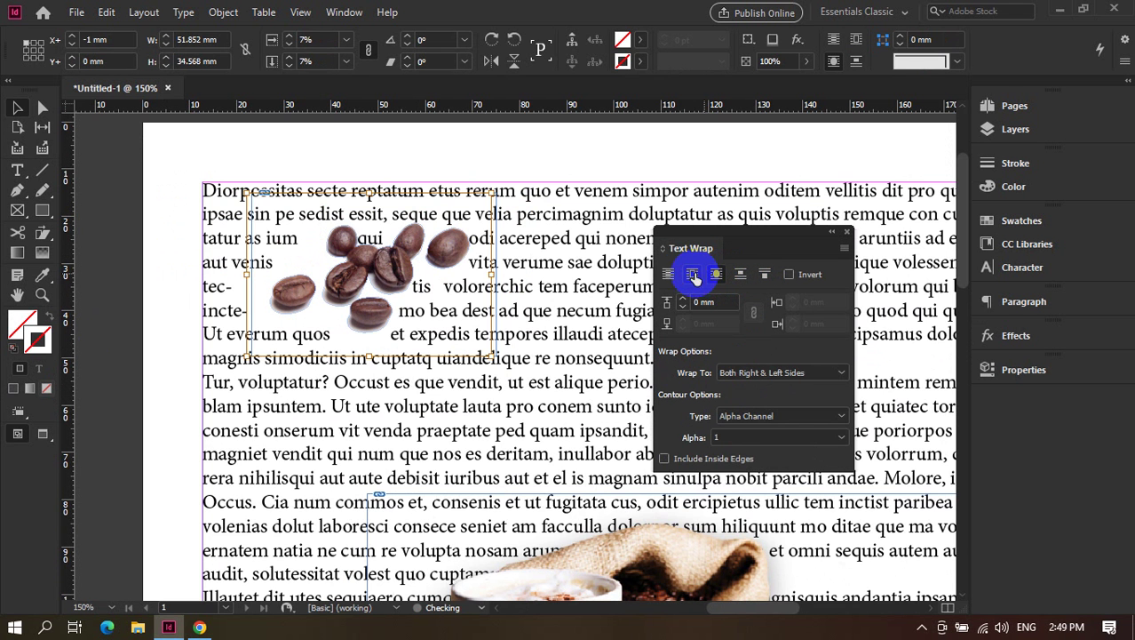
left_click(693, 275)
left_click(716, 276)
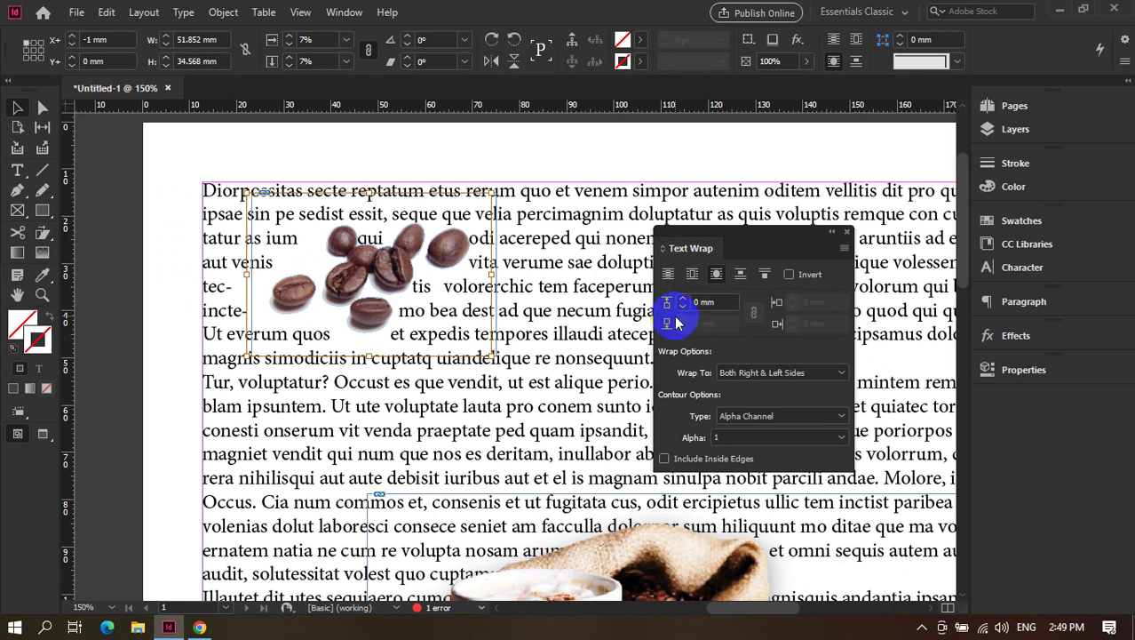
Try widening the beans' wrap offset to 8 mm and reducing it to -3 mm.
left_click(685, 301)
left_click(684, 300)
left_click(684, 300)
left_click(684, 300)
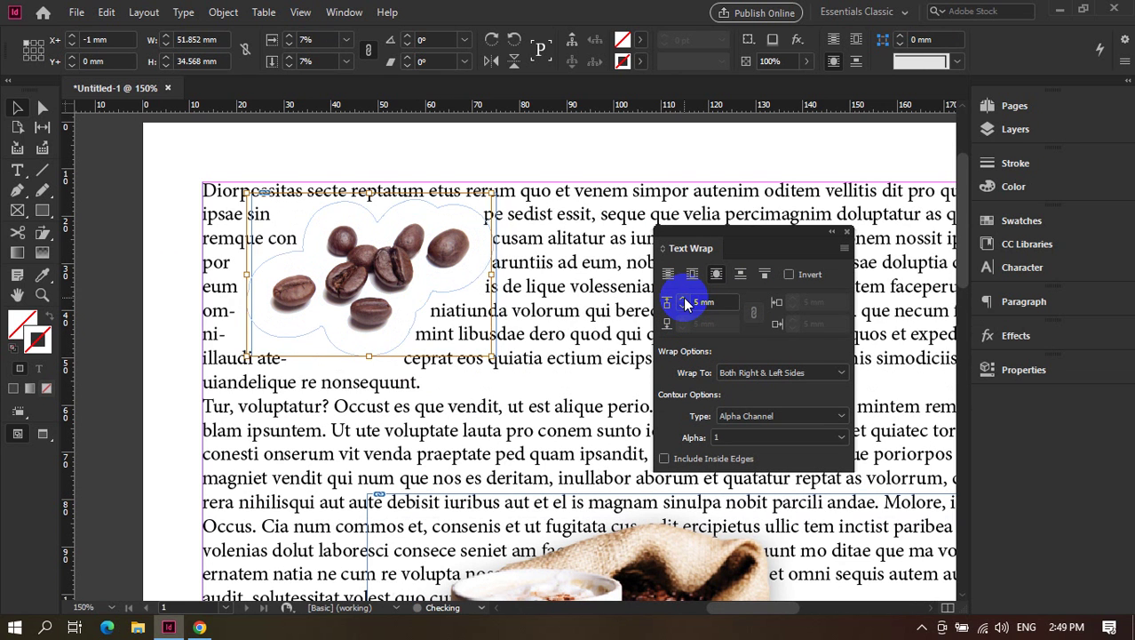
left_click(684, 300)
left_click(684, 301)
left_click(684, 300)
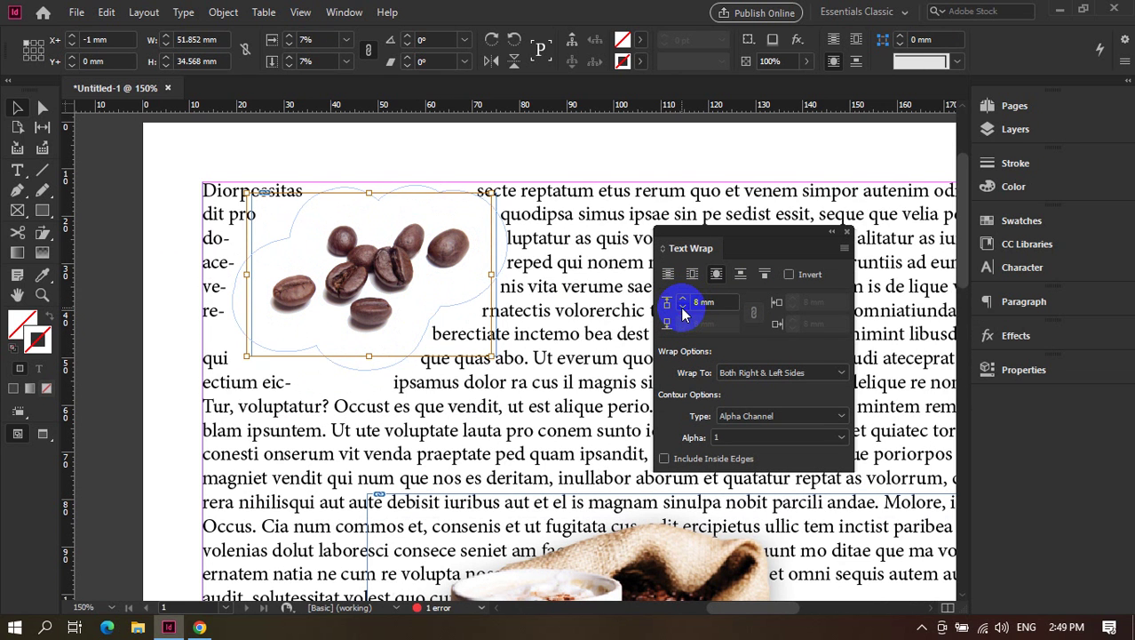
left_click(683, 308)
left_click(684, 308)
left_click(683, 307)
left_click(683, 308)
left_click(683, 308)
left_click(683, 307)
left_click(684, 308)
left_click(683, 307)
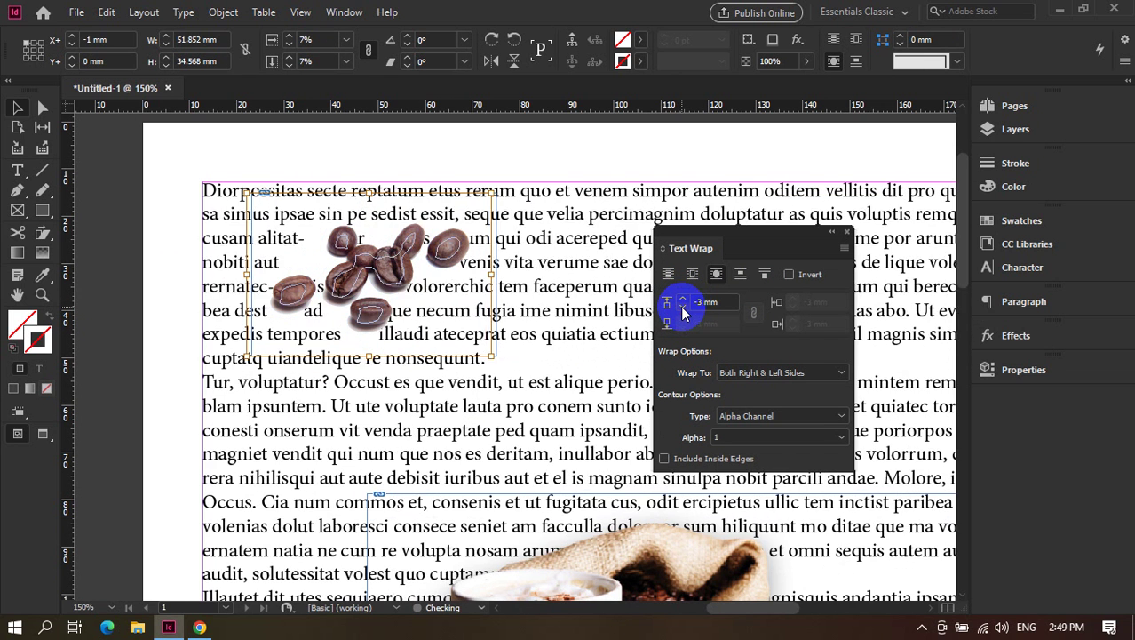
Set the beans' wrap offset to 1 mm, check the available alpha channels, and close the Text Wrap settings.
left_click(684, 300)
left_click(683, 300)
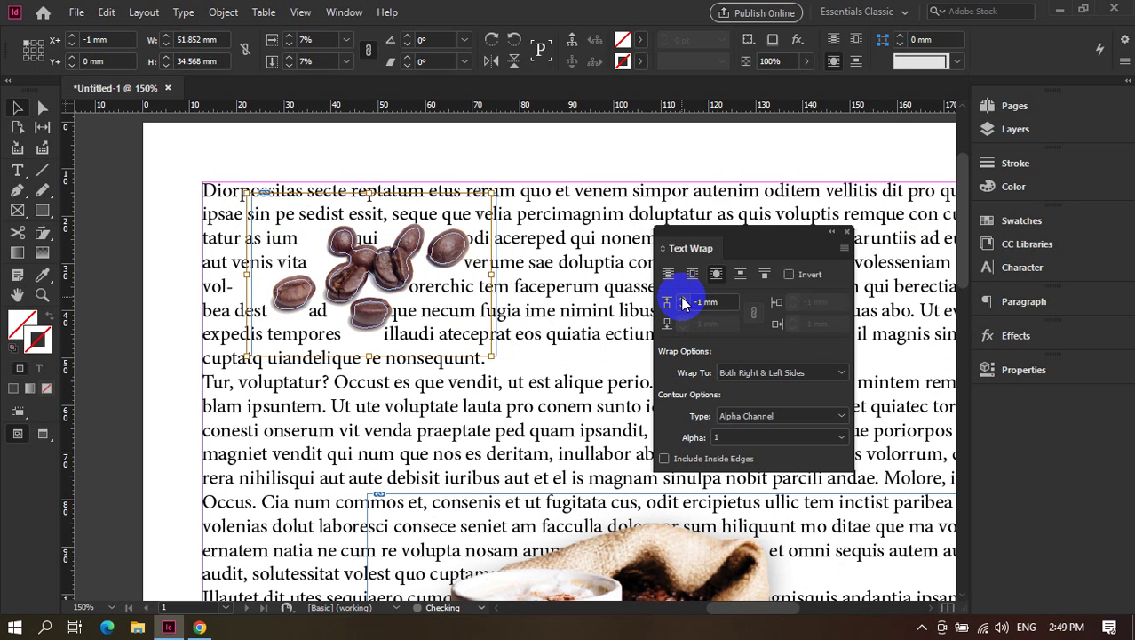
left_click(683, 302)
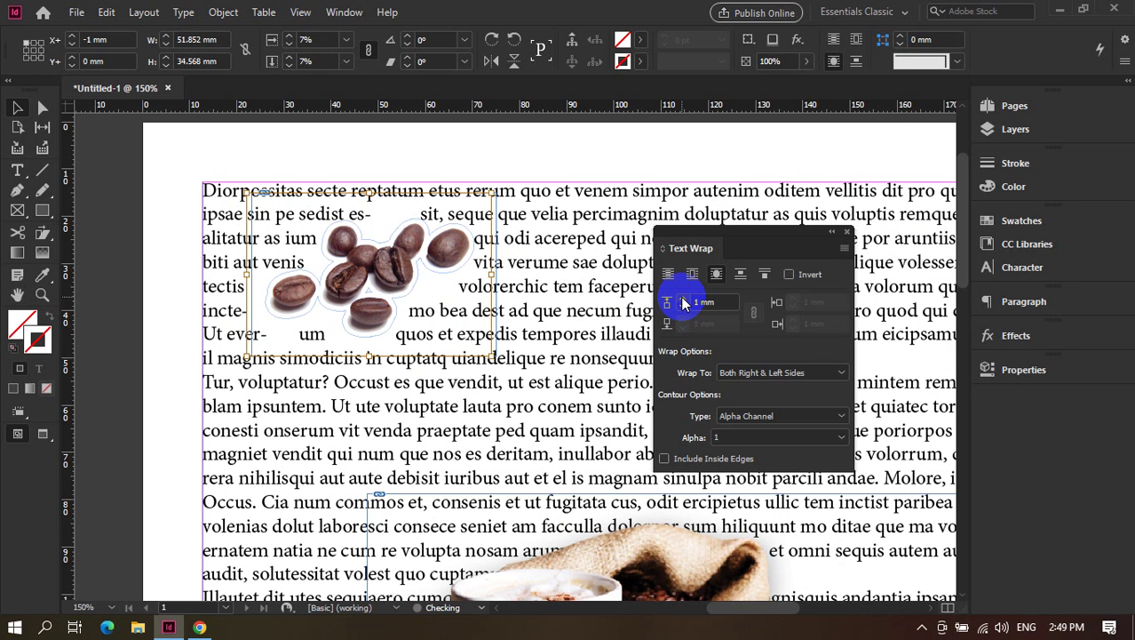
left_click(693, 305)
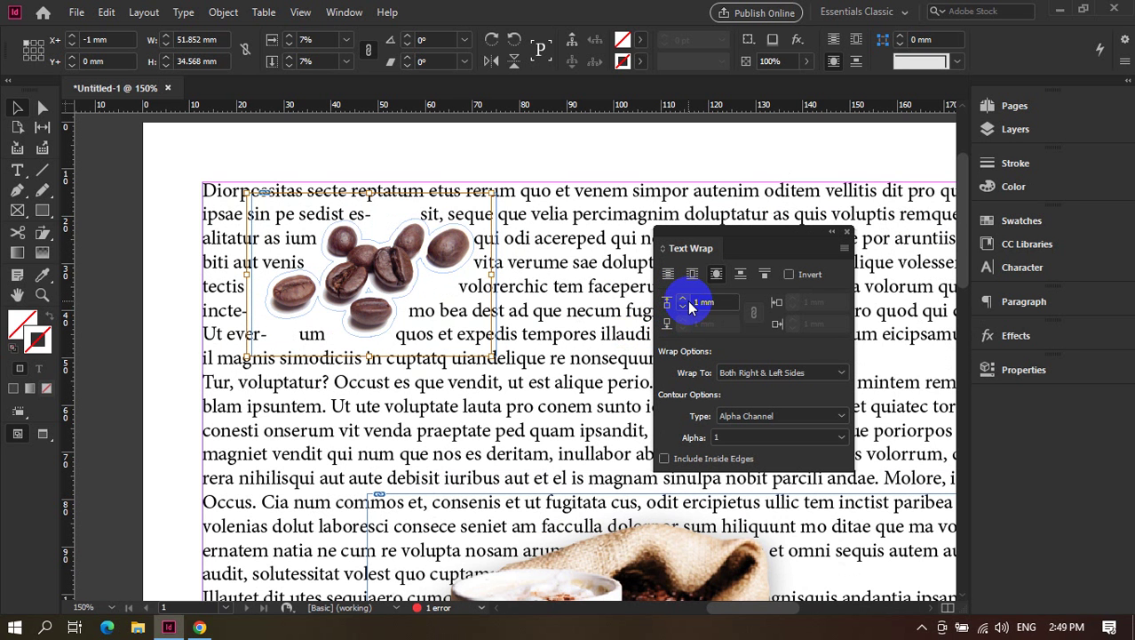
left_click(690, 307)
left_click(688, 311)
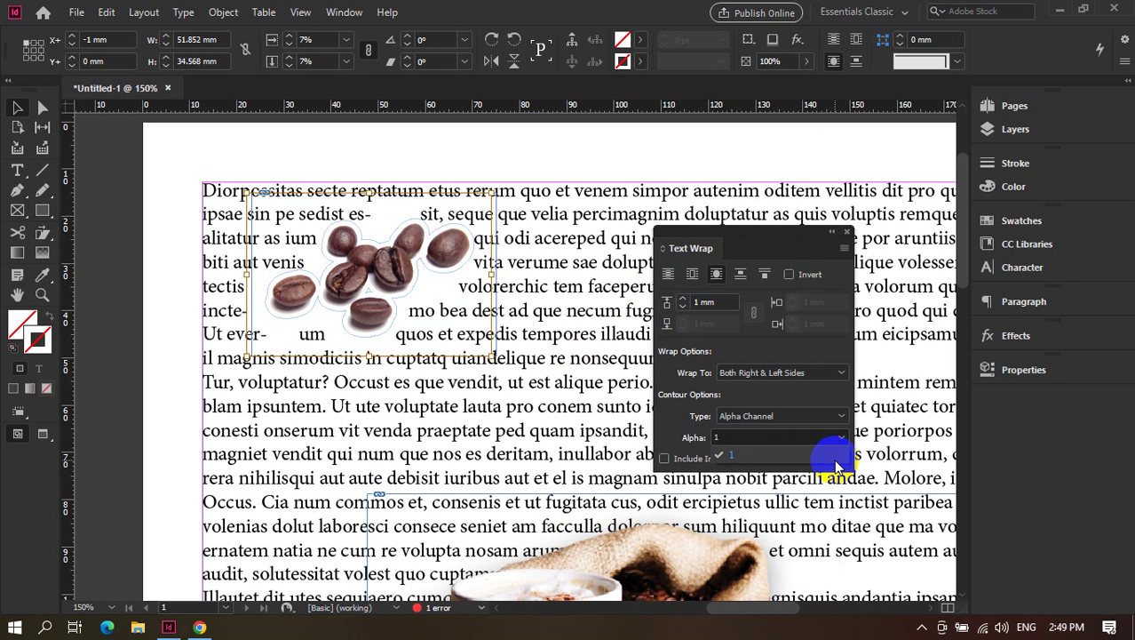
left_click(847, 234)
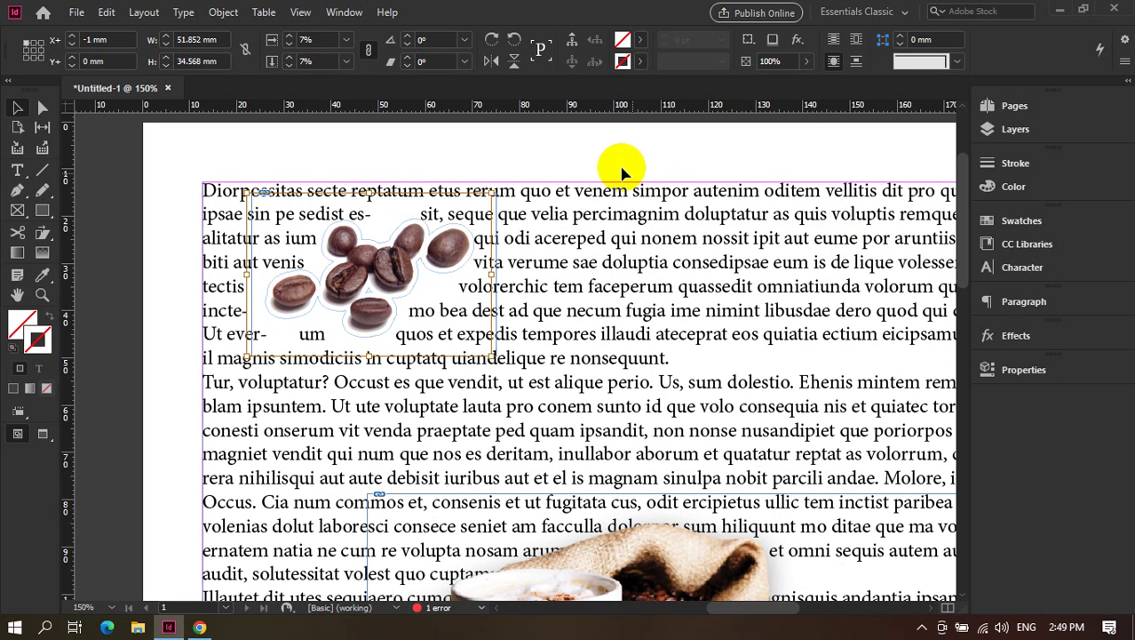
Move the coffee cup image up and left, reduce its frame to 97.3 by 46 mm, and fit the content proportionally.
left_click(621, 165)
scroll(167, 274, "down", 5)
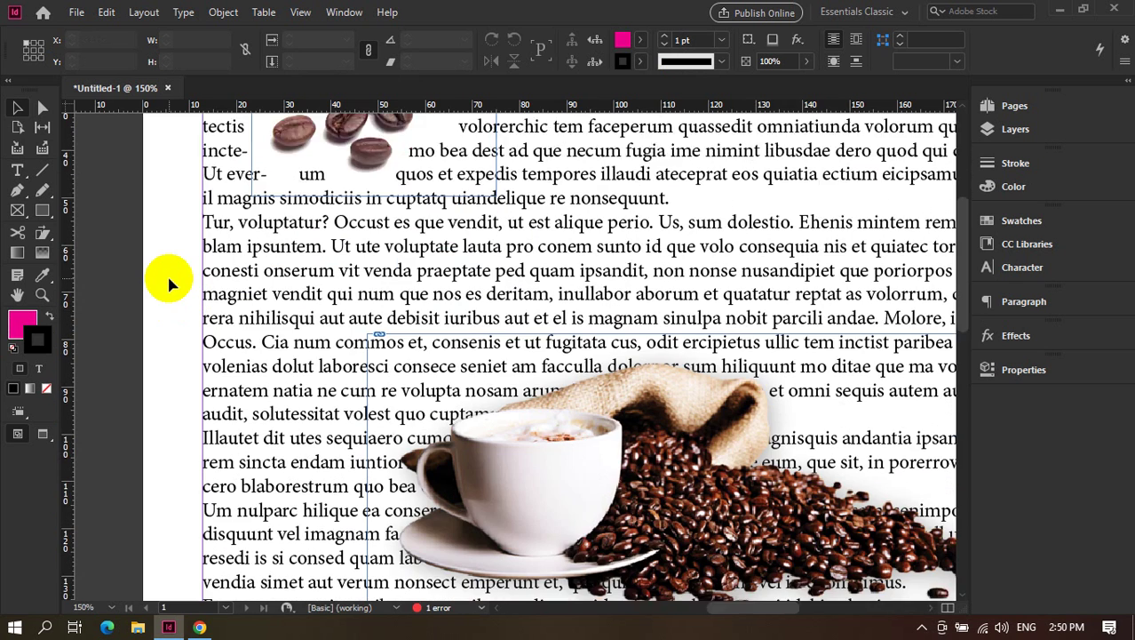
key("ctrl+minus")
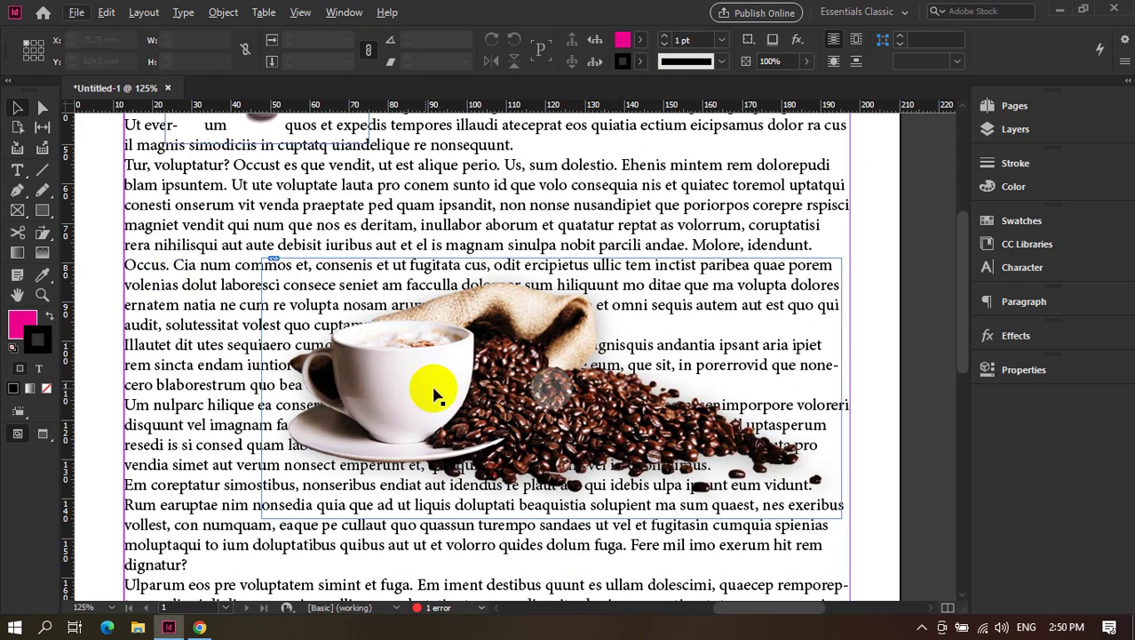
left_click_drag(511, 391, 384, 321)
left_click_drag(744, 435, 548, 356)
right_click(423, 279)
mouse_move(504, 353)
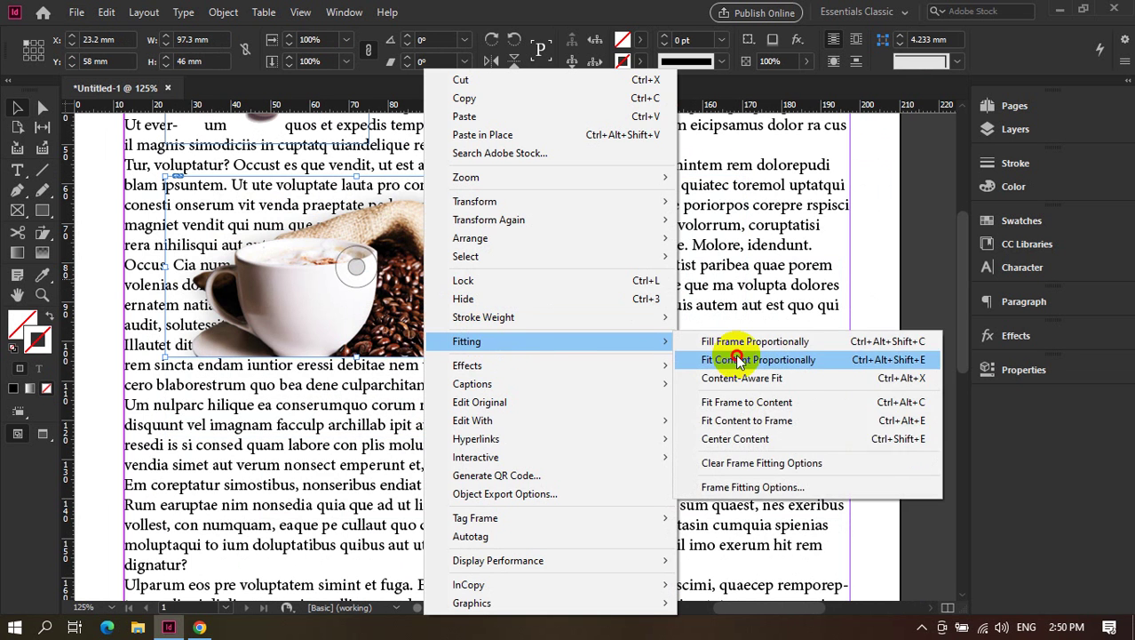
left_click(738, 357)
Move the coffee cup image to the text's left edge, at X 15 mm and Y 64 mm.
scroll(260, 338, "up", 2)
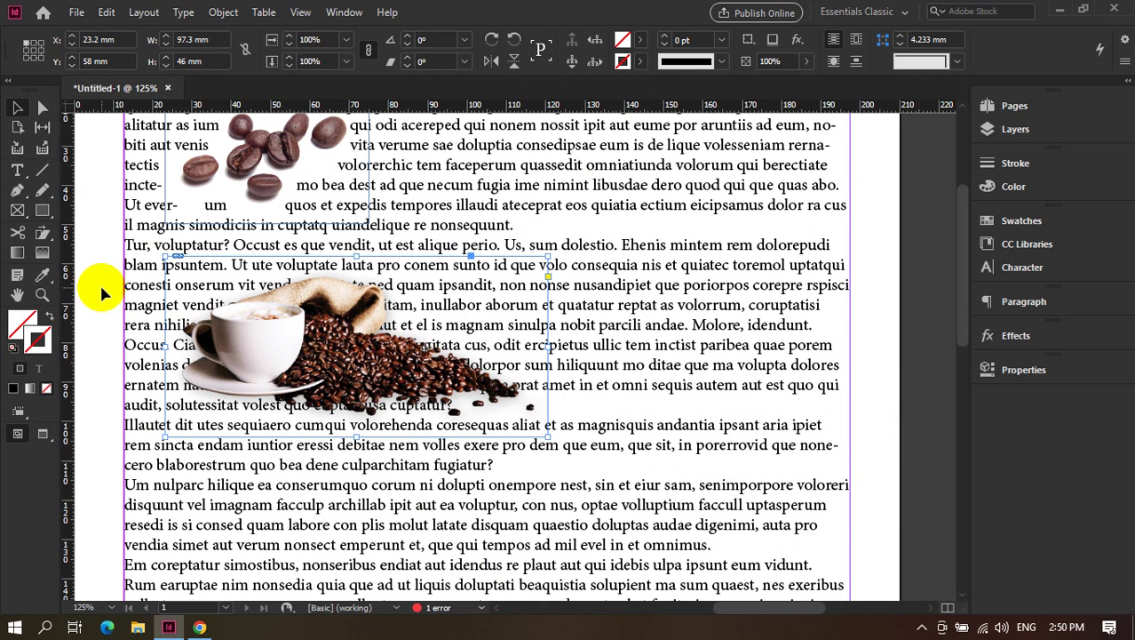
left_click(96, 291)
left_click(278, 332)
left_click_drag(279, 332, 256, 355)
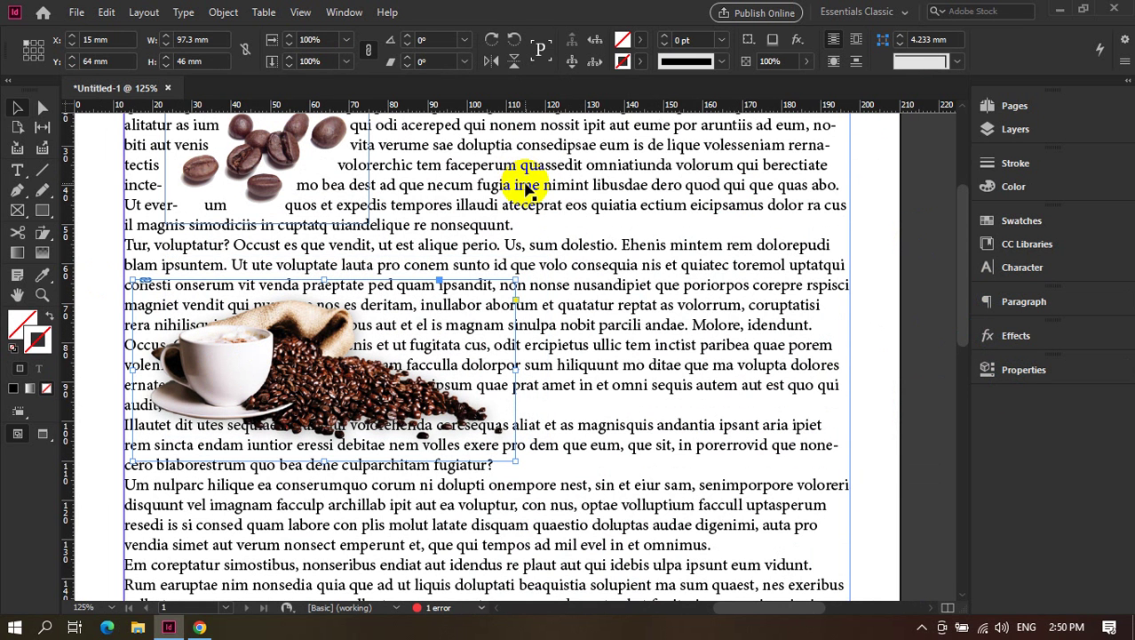
Wrap text around the coffee cup's object shape on both right and left sides, using the Alpha Channel contour type.
key("ctrl+alt+w")
key("ctrl+alt+s")
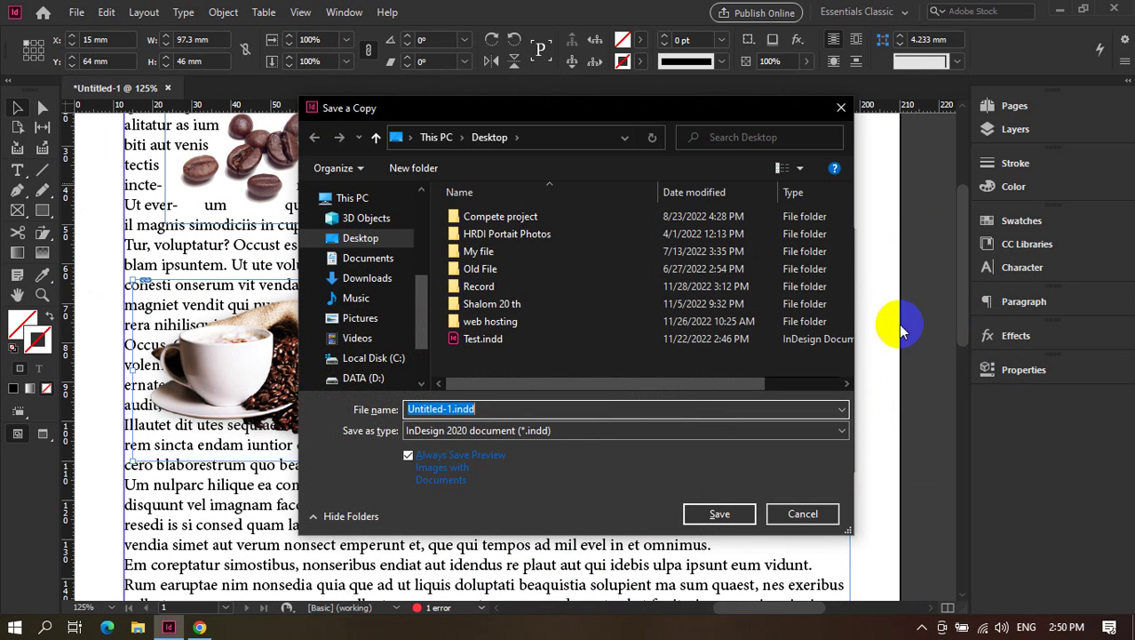
left_click(839, 106)
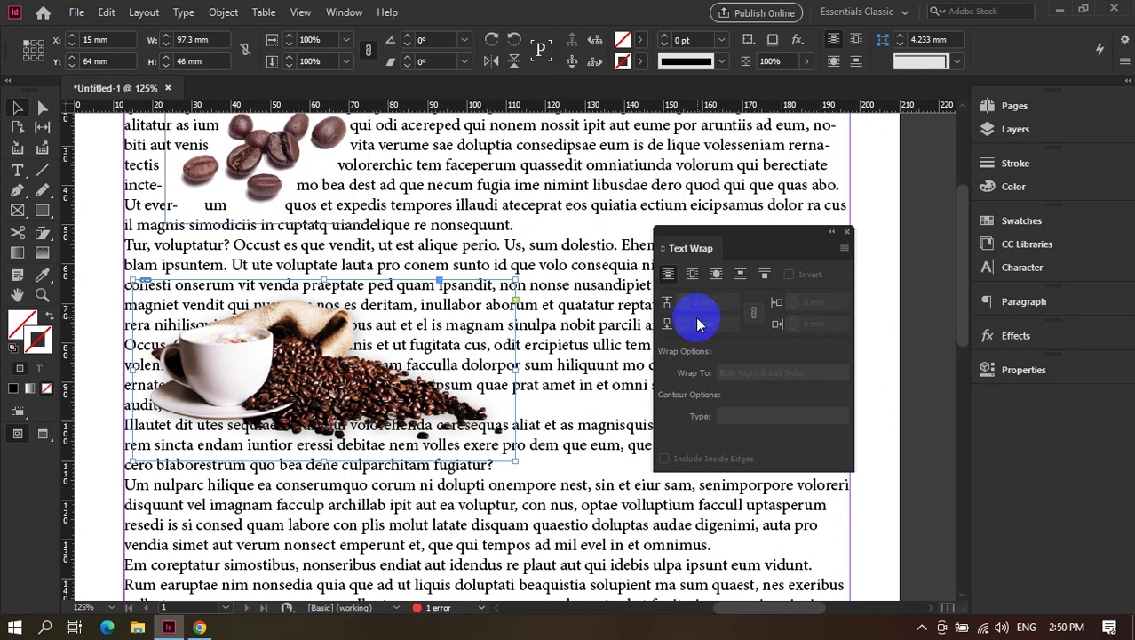
left_click(716, 275)
left_click(760, 373)
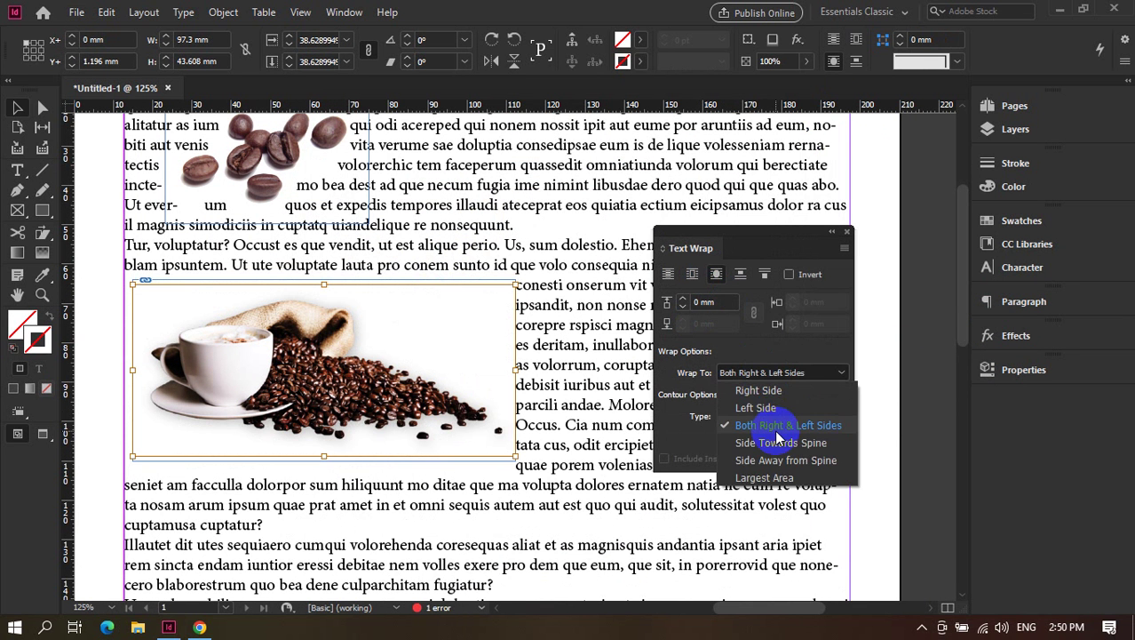
left_click(782, 425)
left_click(775, 416)
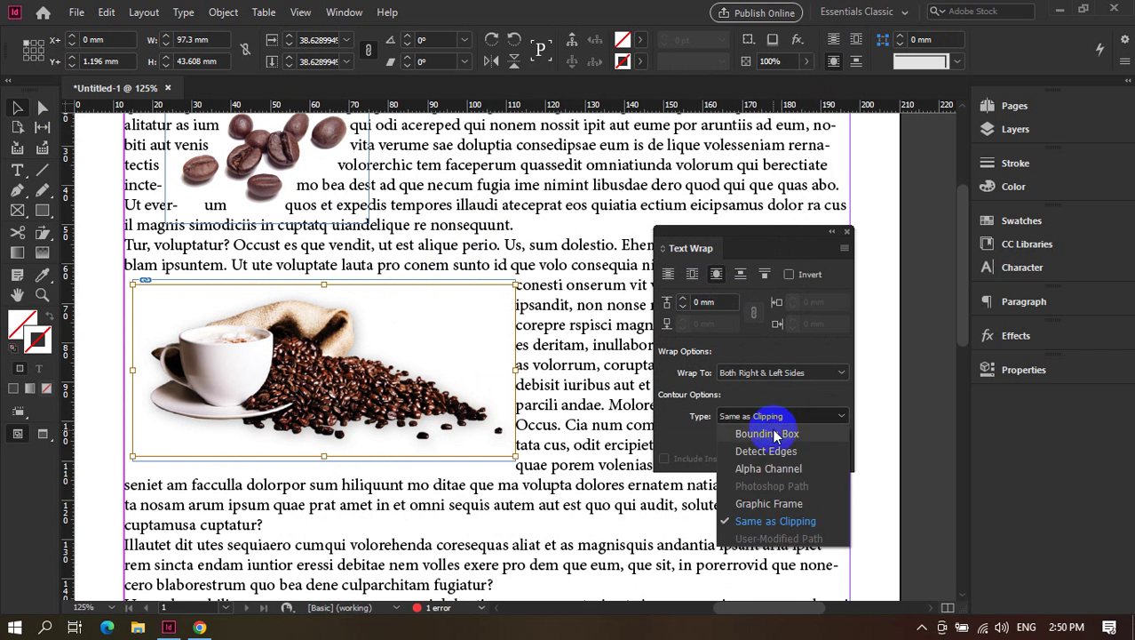
left_click(780, 473)
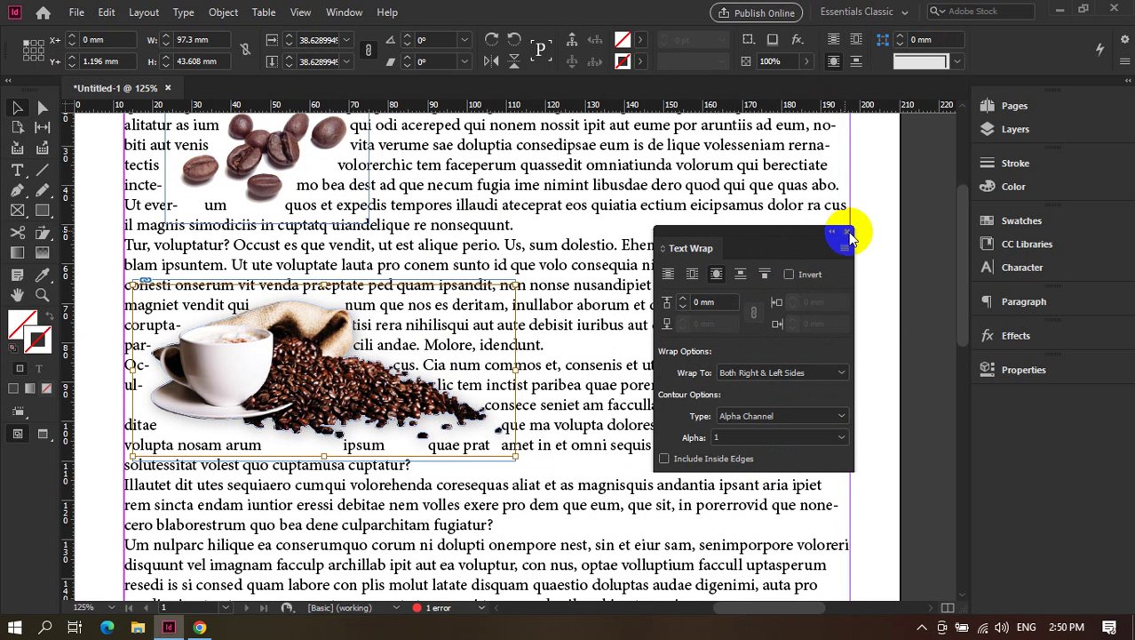
left_click(848, 234)
left_click(900, 304)
Reposition the coffee cup image within the text at X 41 mm and Y 65 mm.
left_click_drag(325, 359, 405, 351)
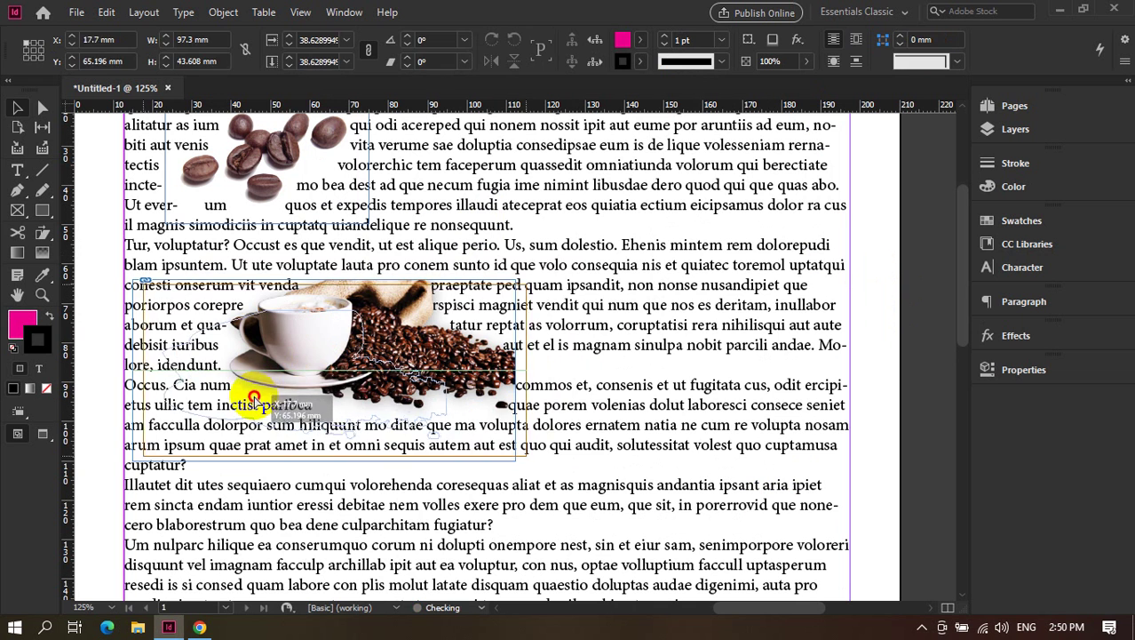
left_click_drag(278, 331, 391, 332)
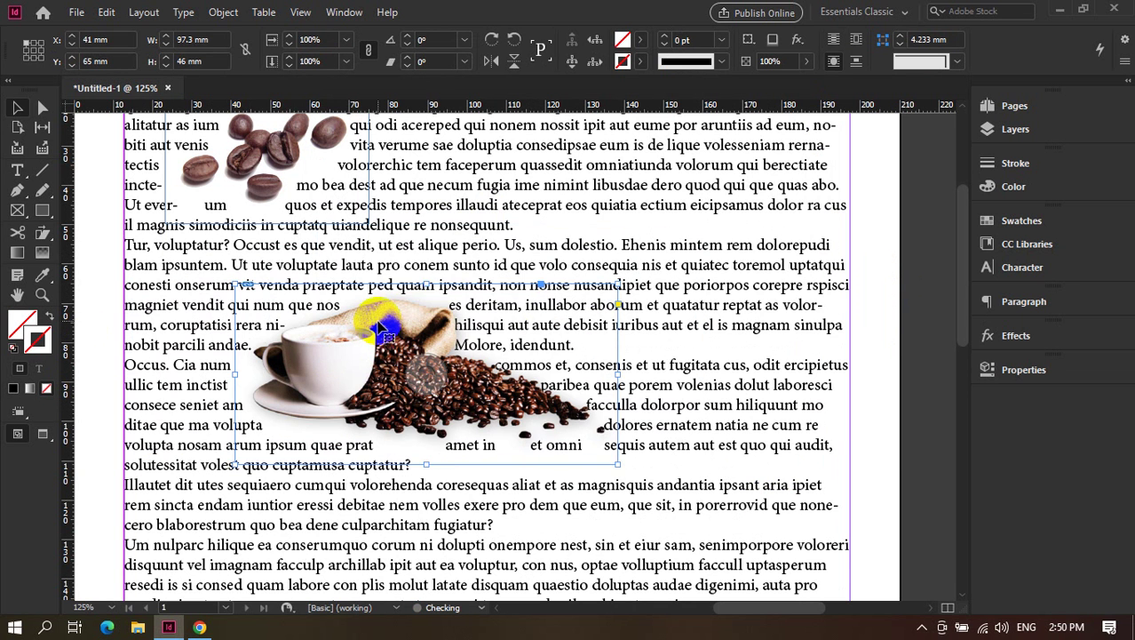
left_click(88, 312)
scroll(119, 338, "up", 2)
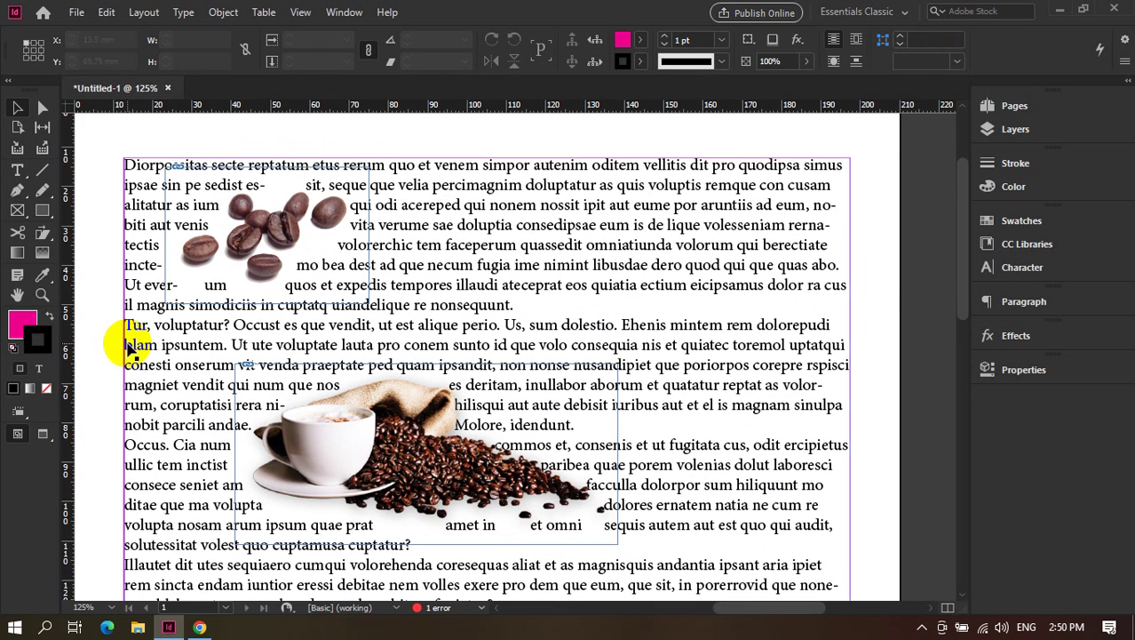
Try a drop shadow on the coffee cup image and remove it again.
left_click(441, 430)
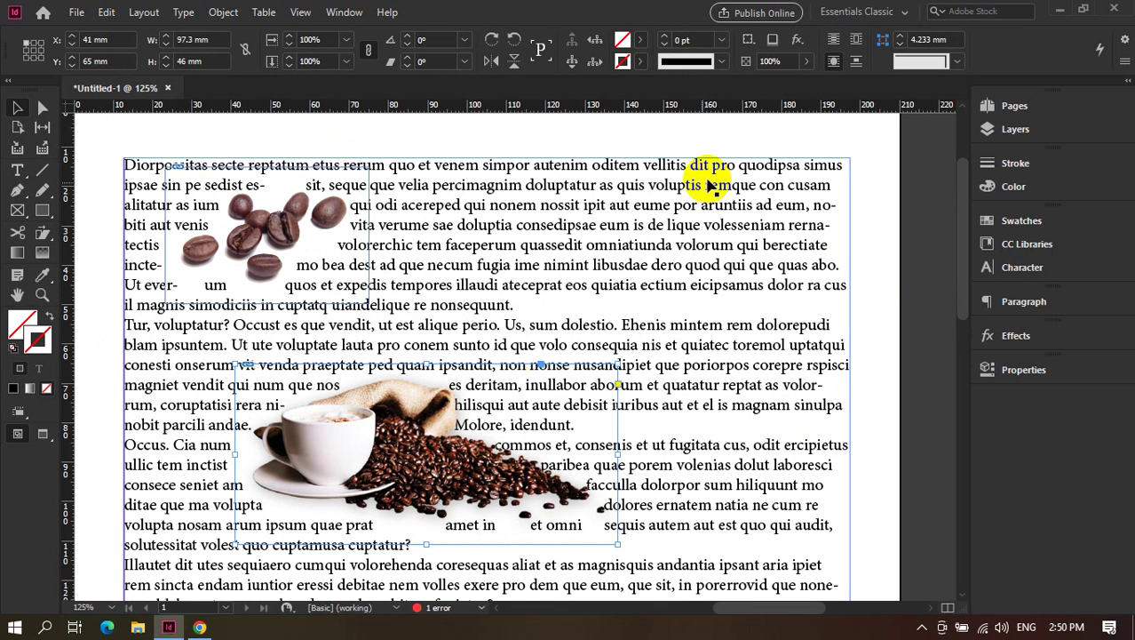
left_click(773, 40)
left_click(941, 342)
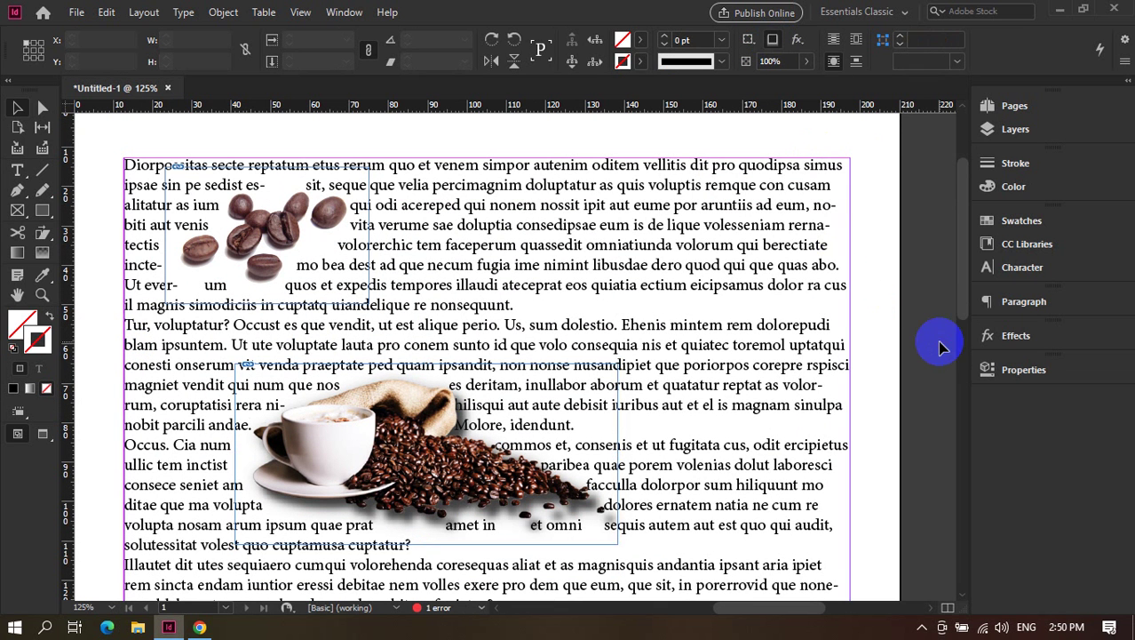
left_click(433, 408)
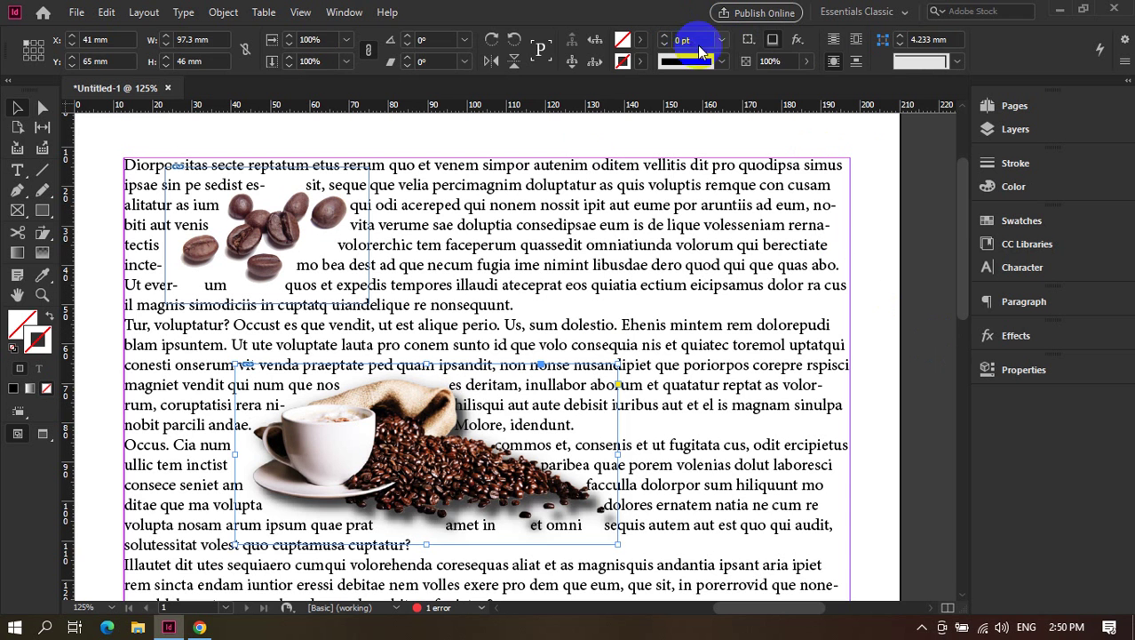
left_click(775, 41)
left_click(747, 120)
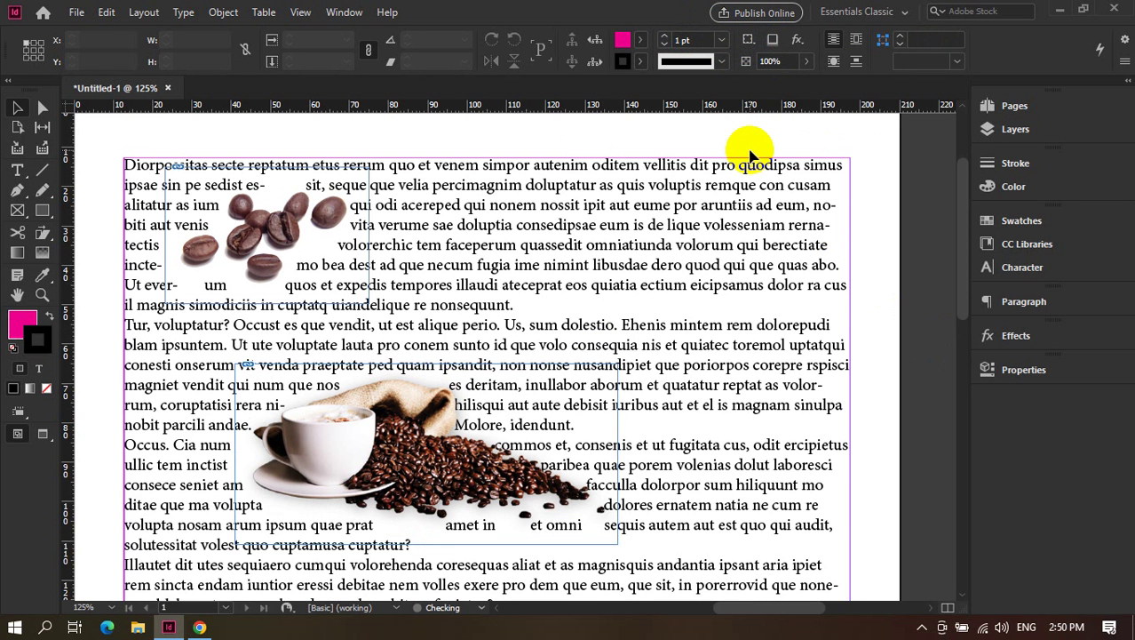
Move the coffee cup image to X 31.25 mm and Y 68 mm, and deselect it.
scroll(750, 148, "down", 2)
left_click_drag(433, 342, 393, 353)
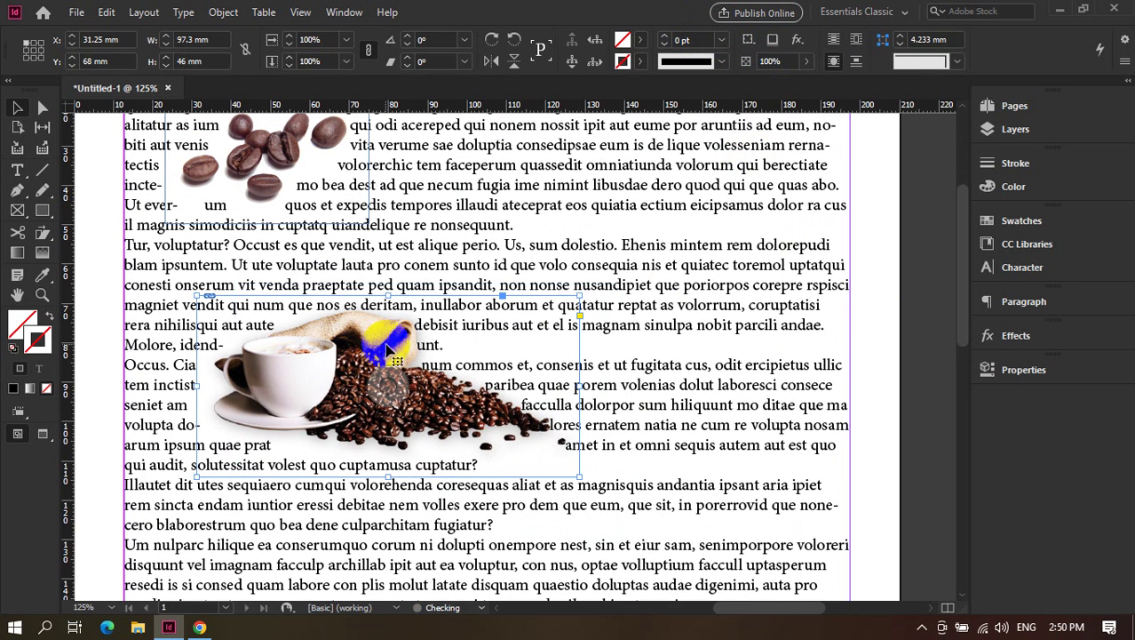
left_click(116, 316)
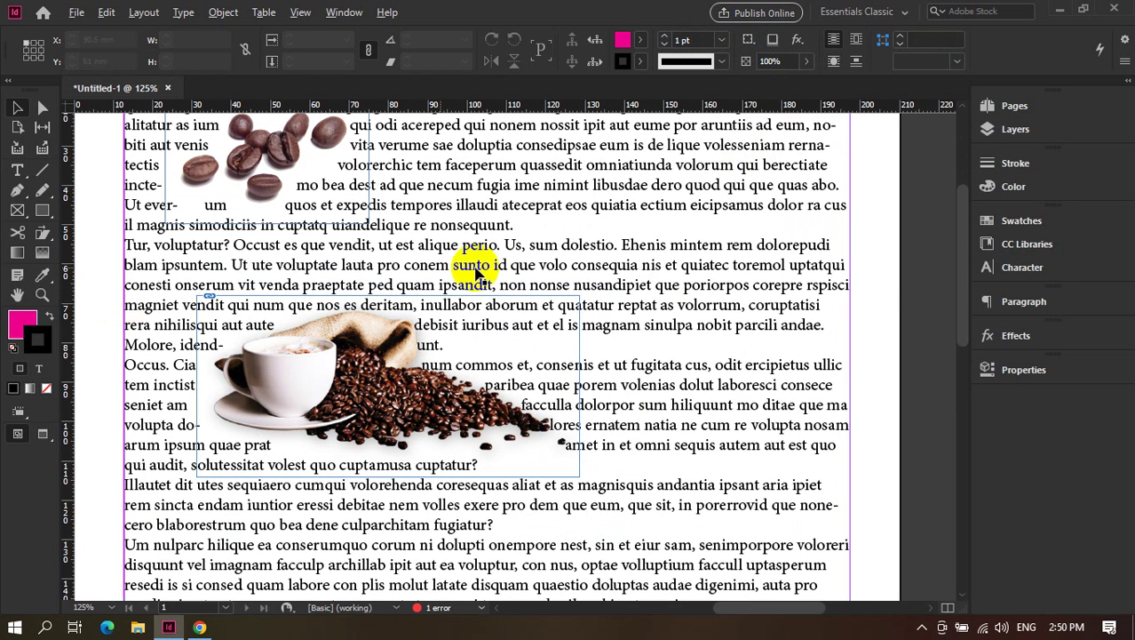
View the page at 100% and look up the Text Wrap command and its shortcut among the window commands.
key("ctrl+1")
scroll(533, 275, "up", 2)
scroll(560, 282, "down", 1)
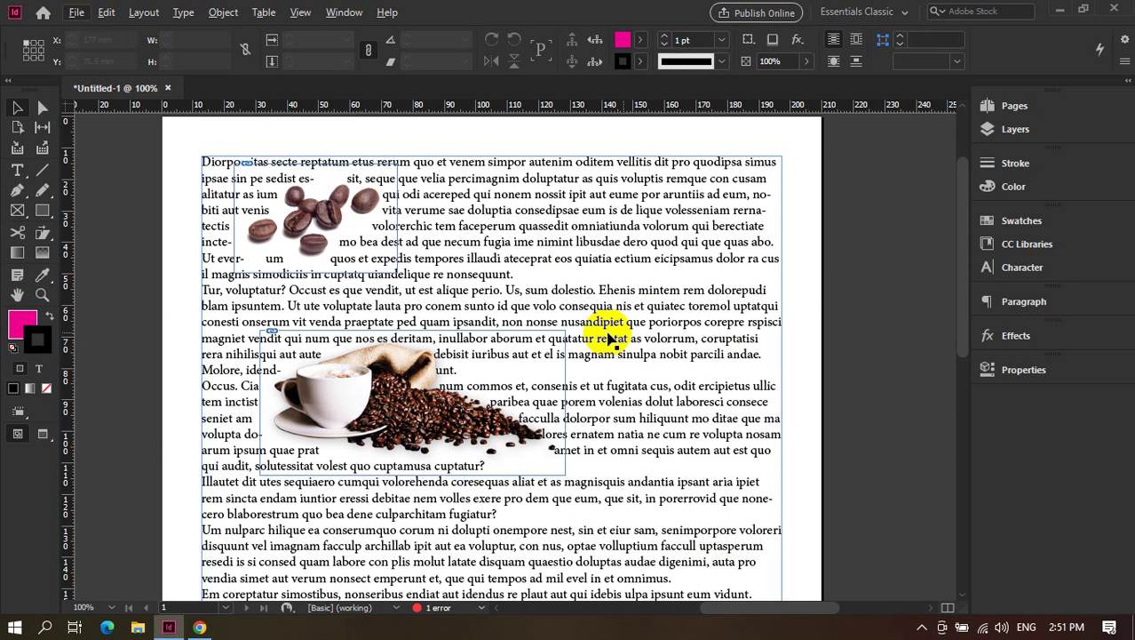
left_click(841, 273)
left_click(355, 12)
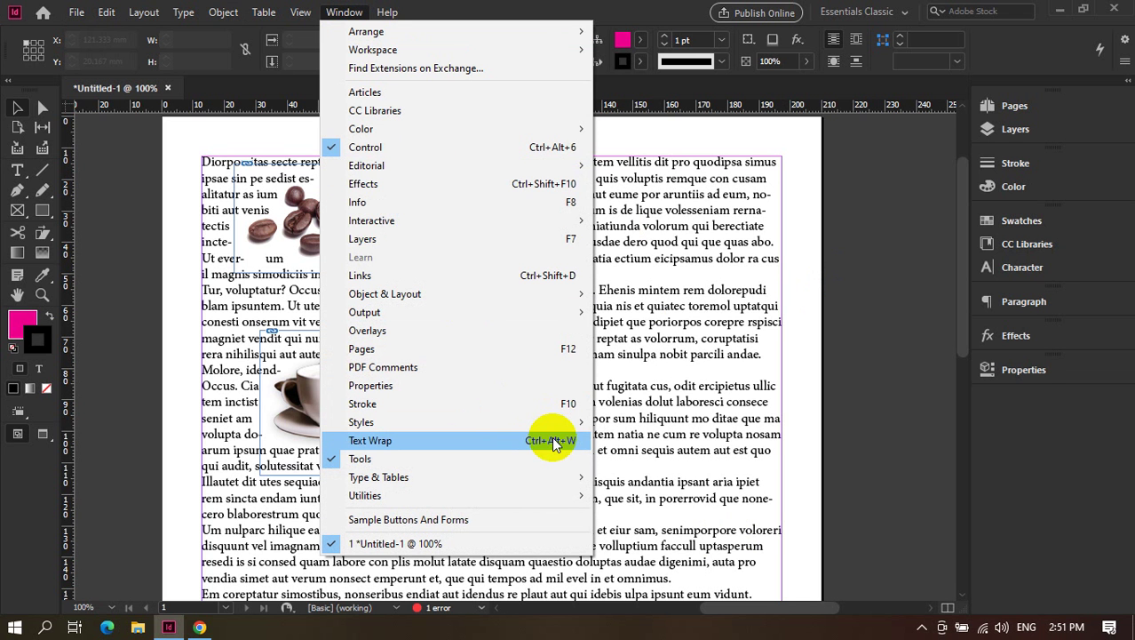
left_click(871, 425)
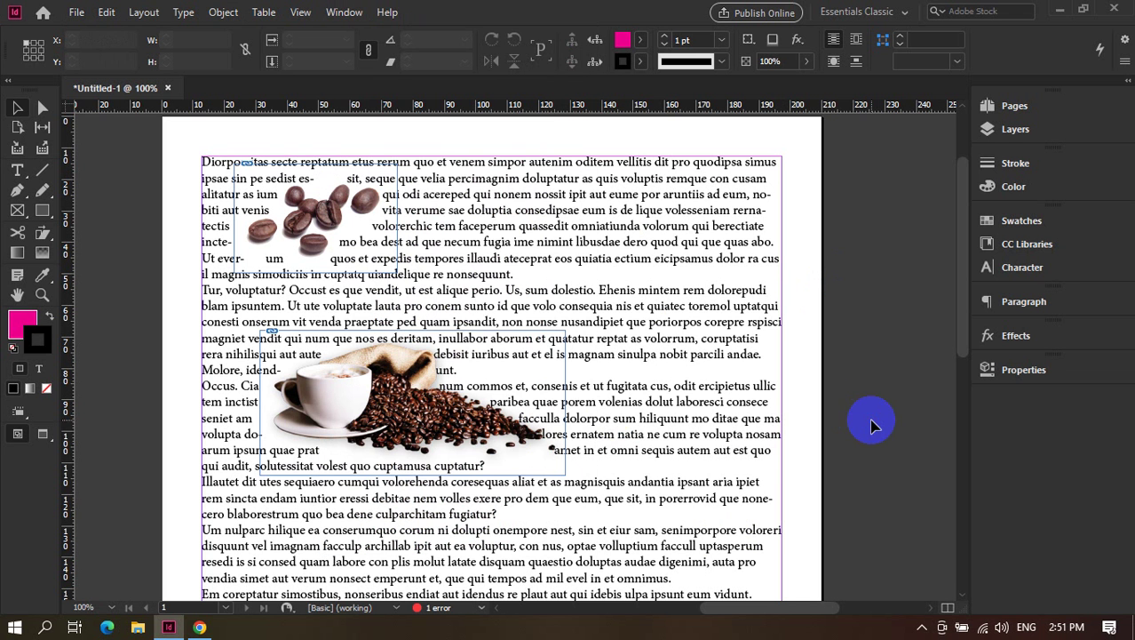
left_click(358, 18)
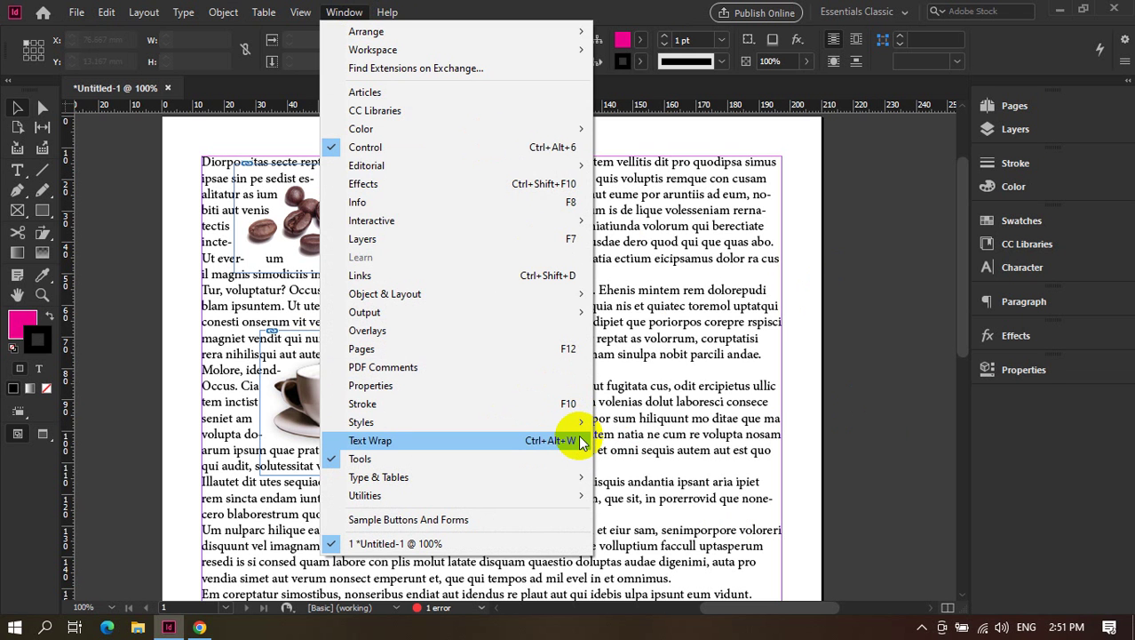
left_click(840, 391)
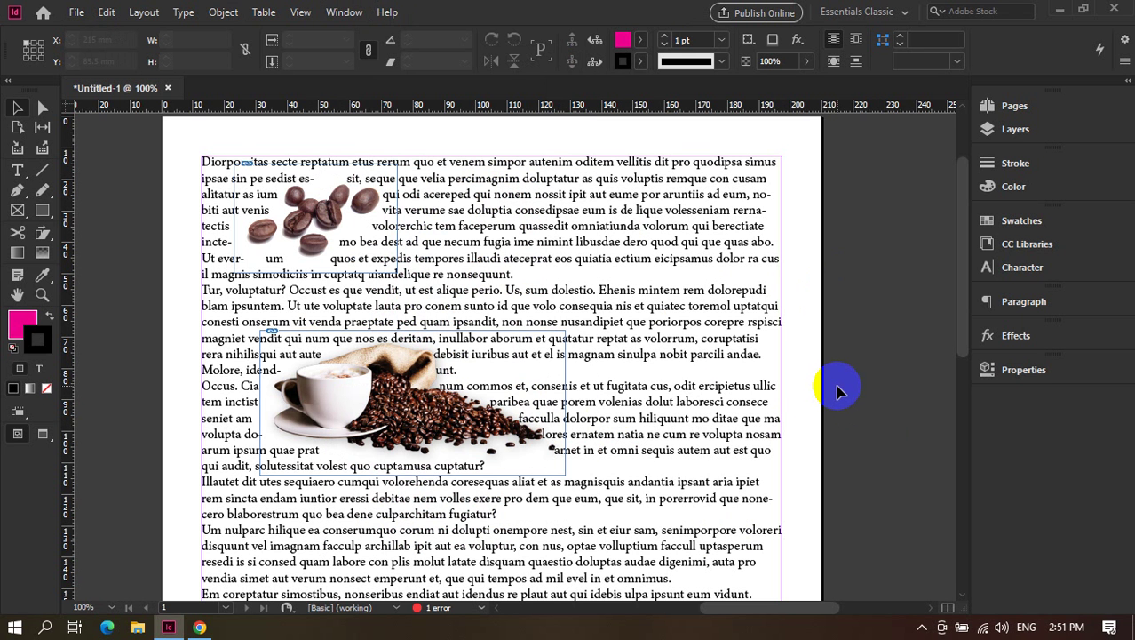
Show the Text Wrap panel and dock it below Properties in the collapsed panel column.
key("ctrl+alt+w")
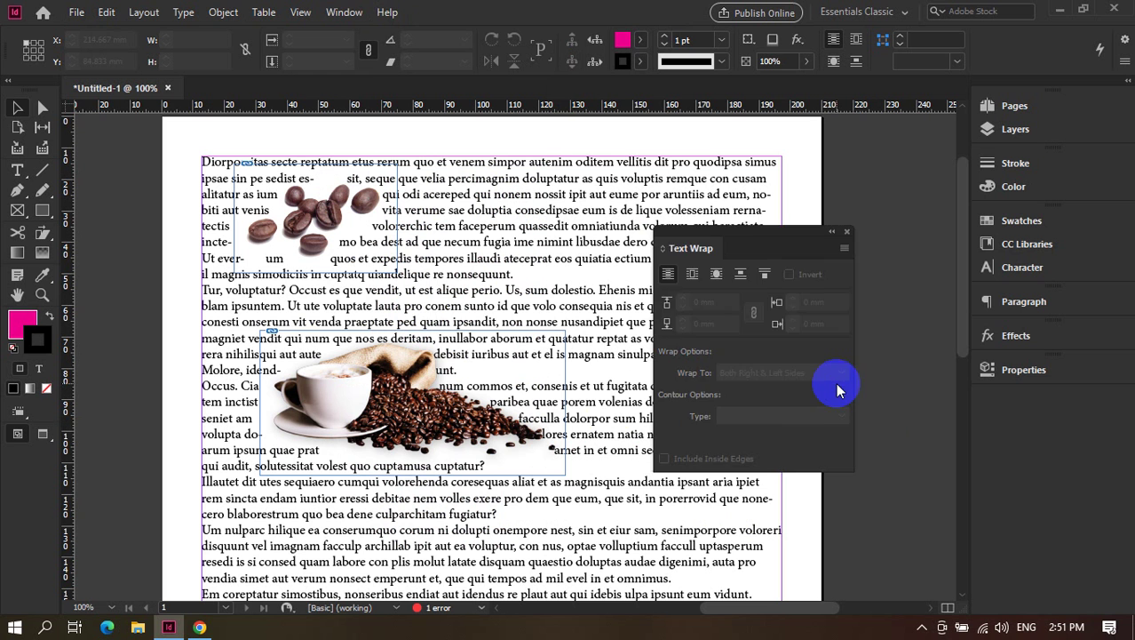
key("ctrl+alt+w")
key("ctrl+alt+w")
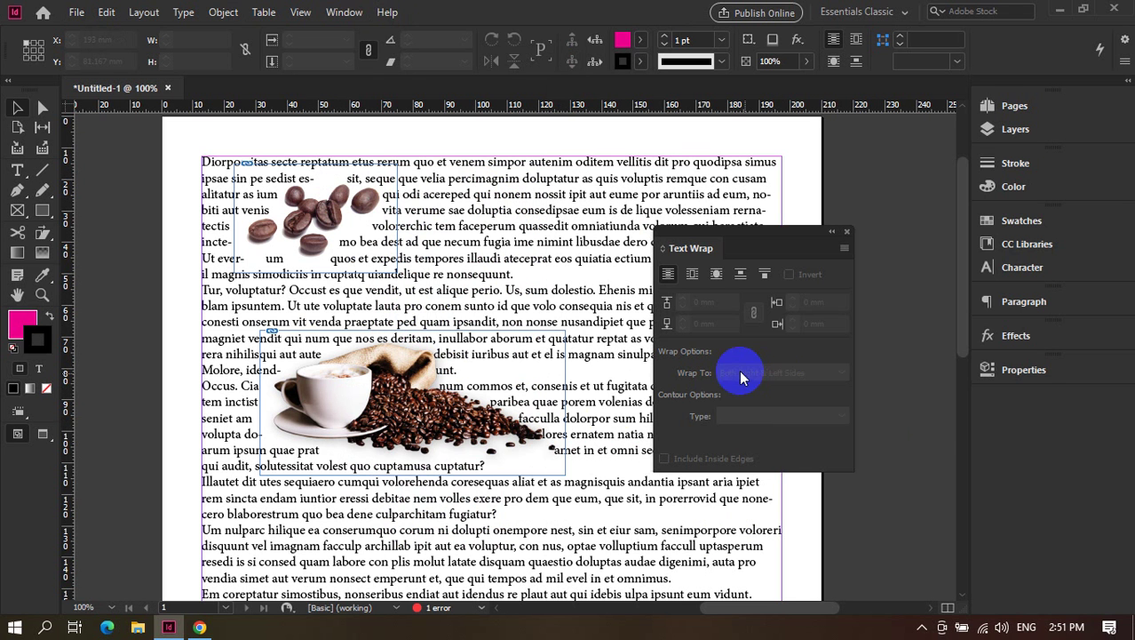
left_click_drag(709, 245, 1016, 399)
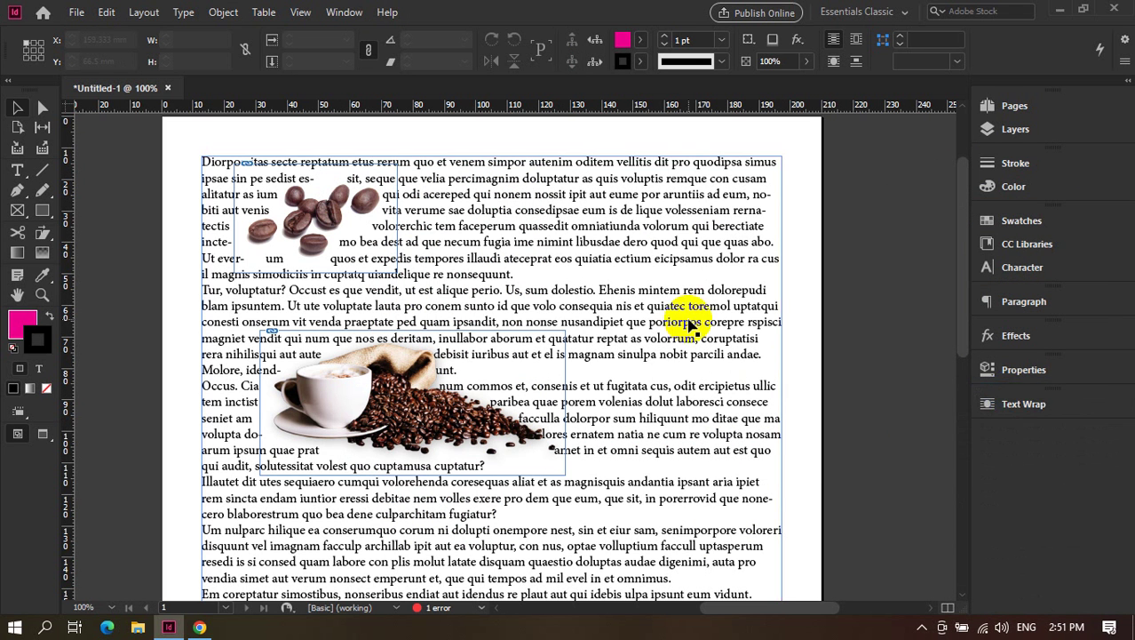
Load laptop-png-who-are-adventoris-4.png and laptop-transparent-png-pictures-icons-and-png-40.png from the Pictures folder for placing on the page.
scroll(657, 293, "down", 1)
scroll(540, 360, "down", 5)
scroll(545, 347, "up", 5)
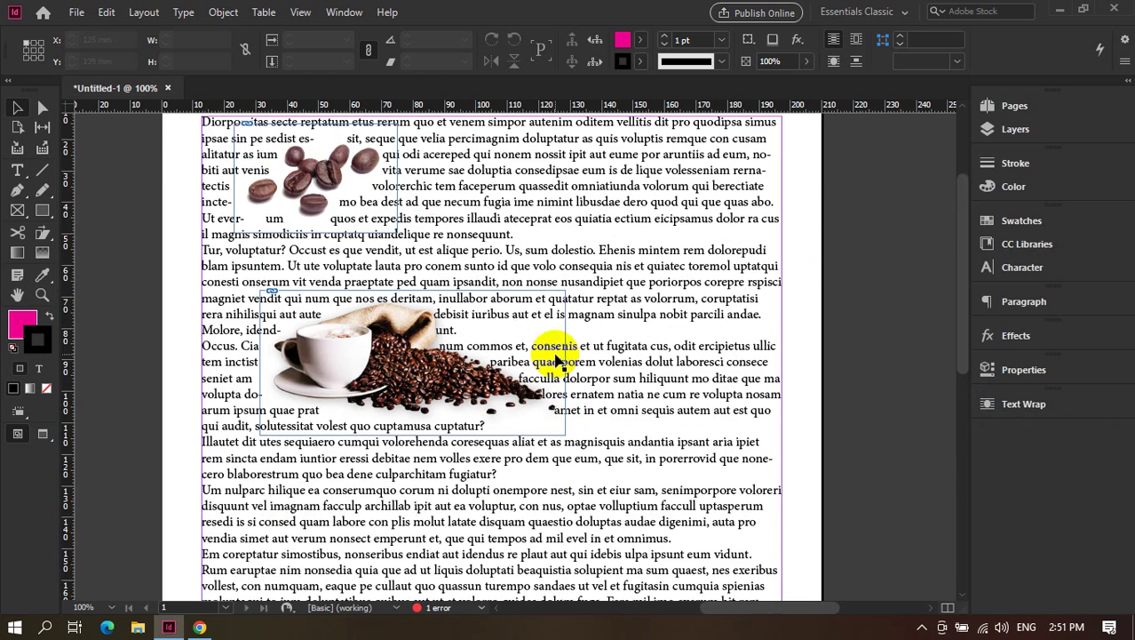
left_click(76, 12)
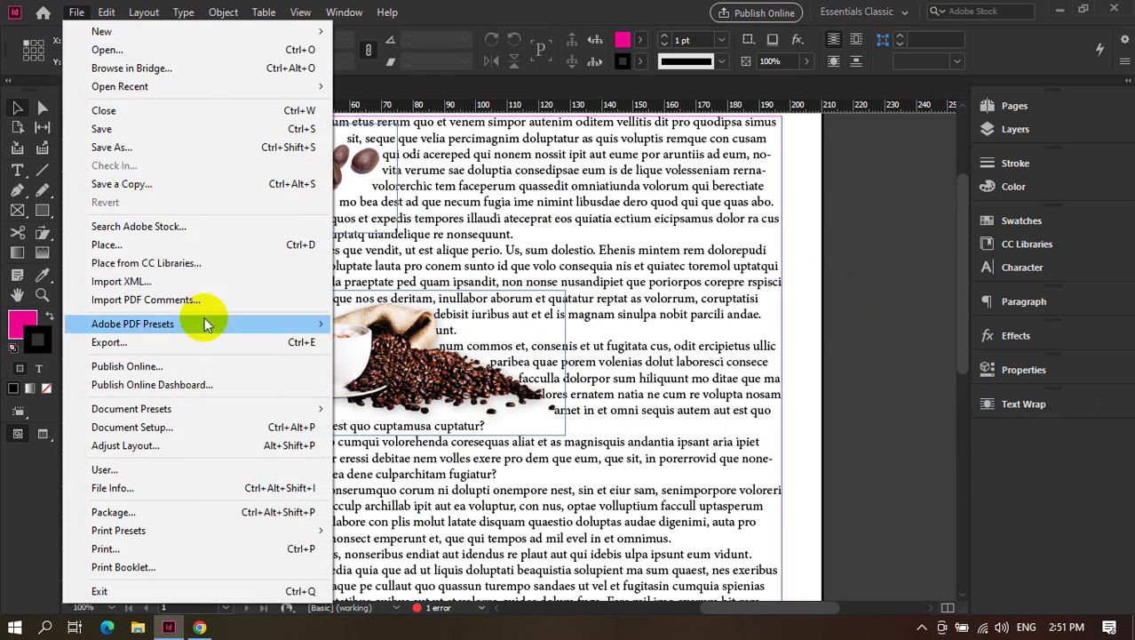
left_click(211, 244)
scroll(531, 315, "down", 5)
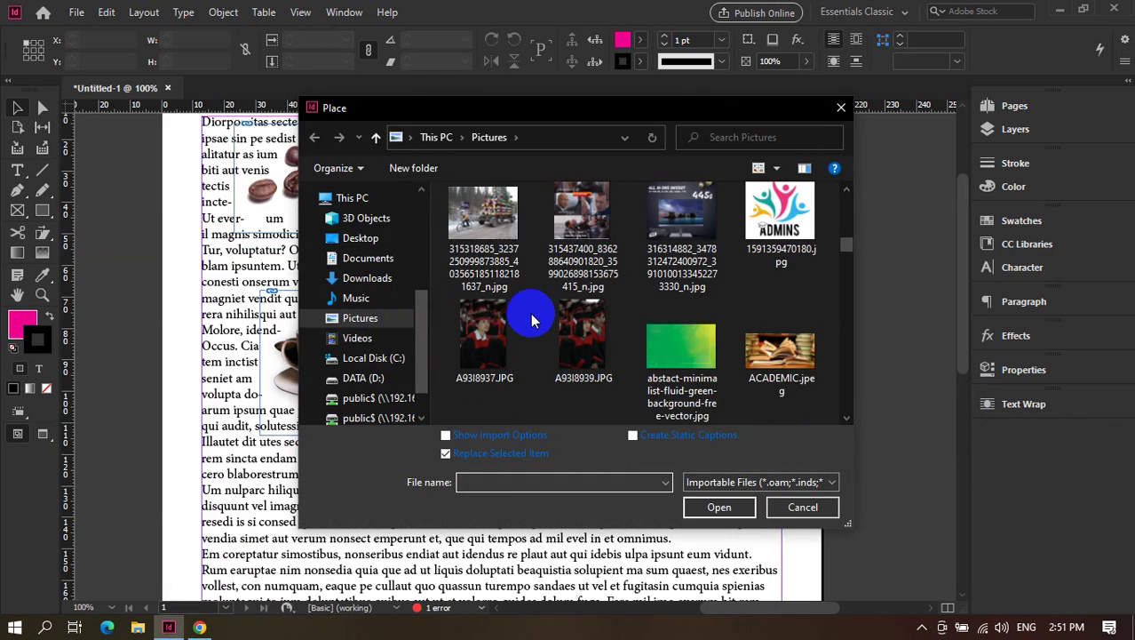
scroll(531, 320, "down", 5)
scroll(536, 338, "down", 2)
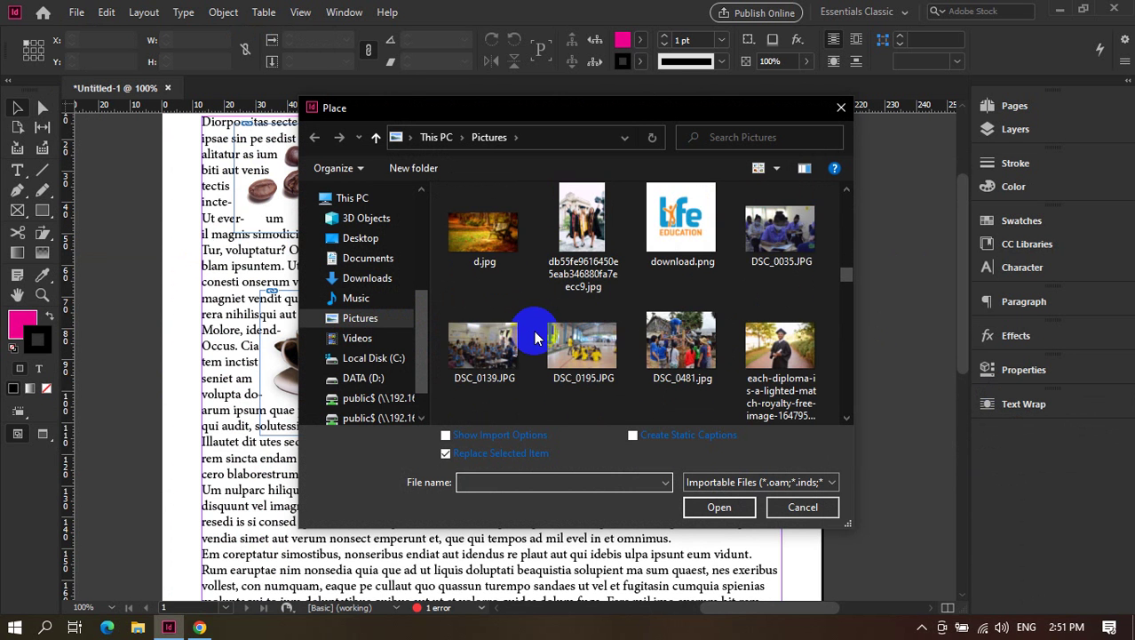
scroll(531, 327, "down", 3)
scroll(527, 318, "down", 2)
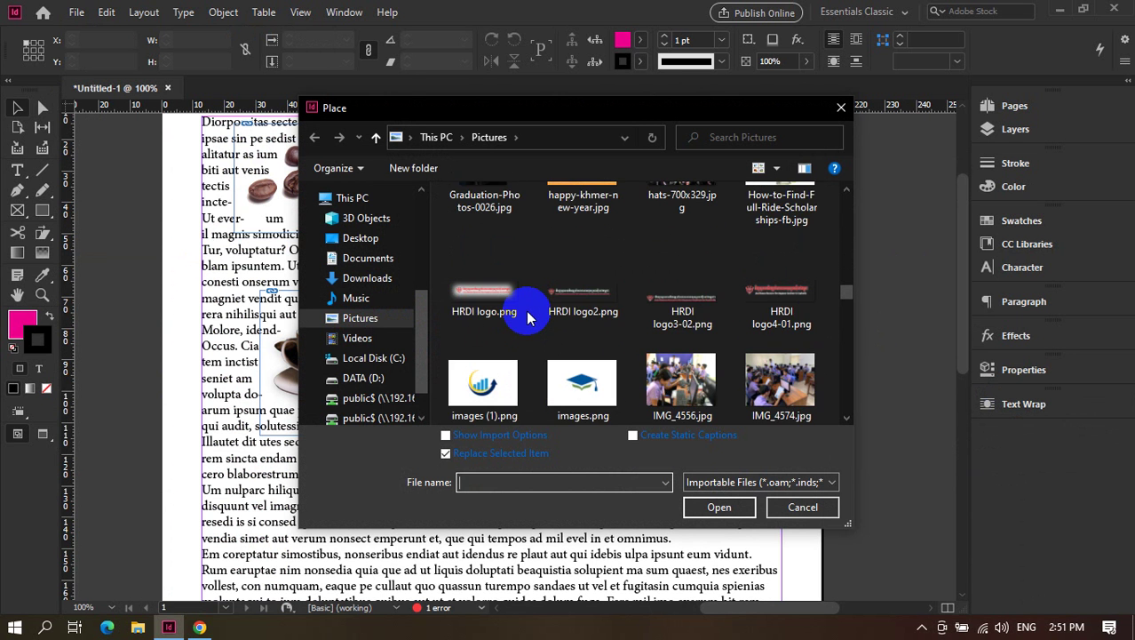
scroll(528, 318, "down", 2)
left_click(681, 344)
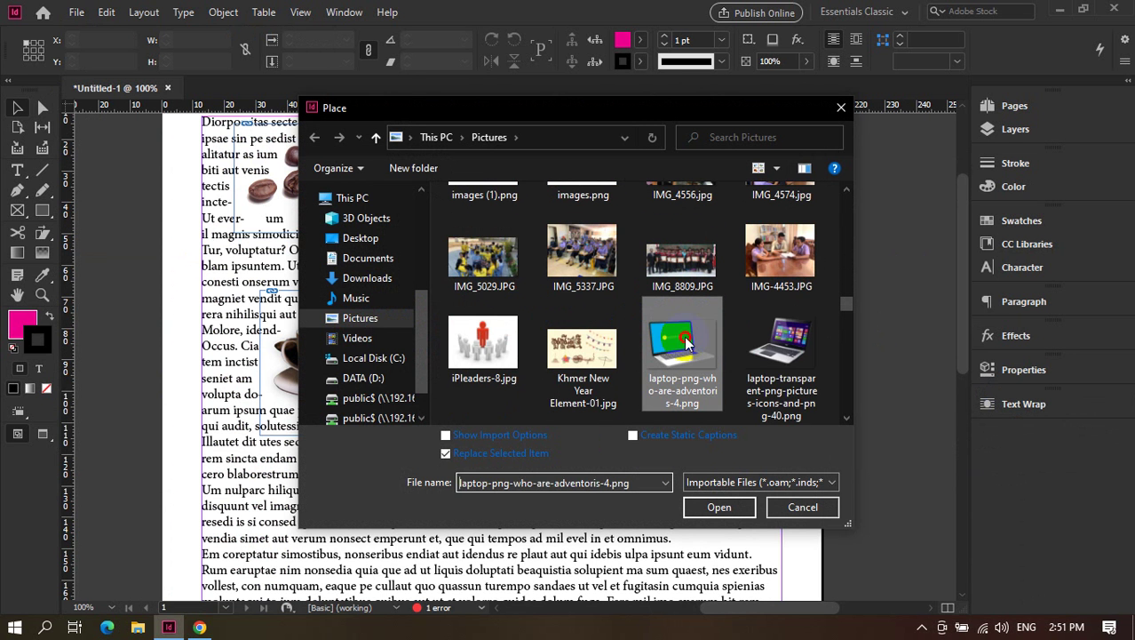
left_click(770, 362, "ctrl")
scroll(714, 375, "down", 5)
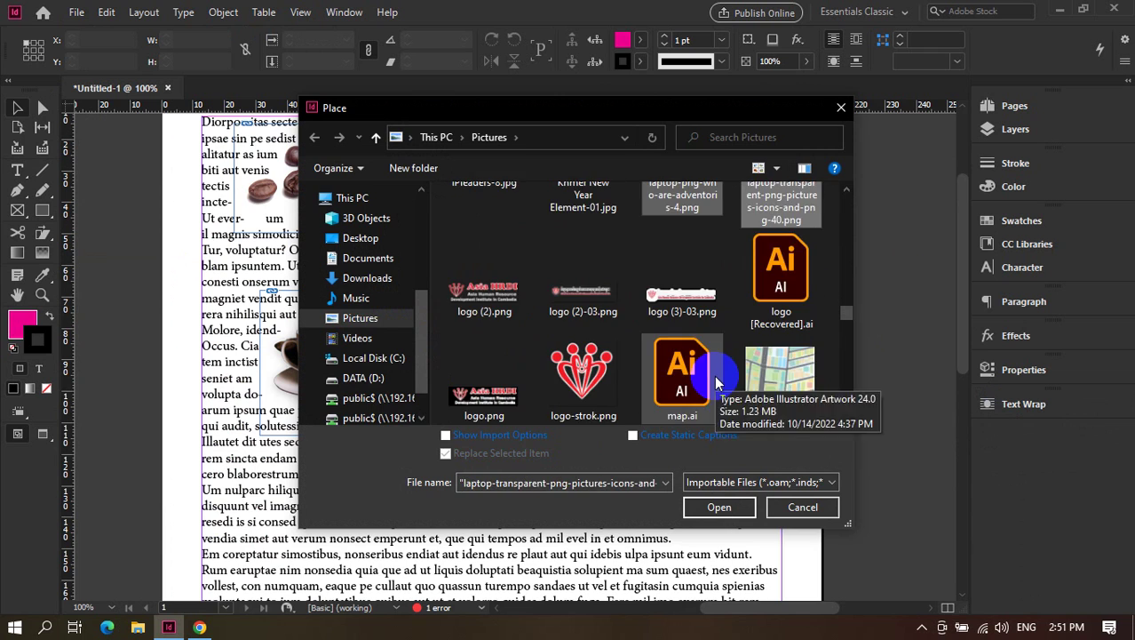
left_click(717, 501)
scroll(448, 378, "down", 3)
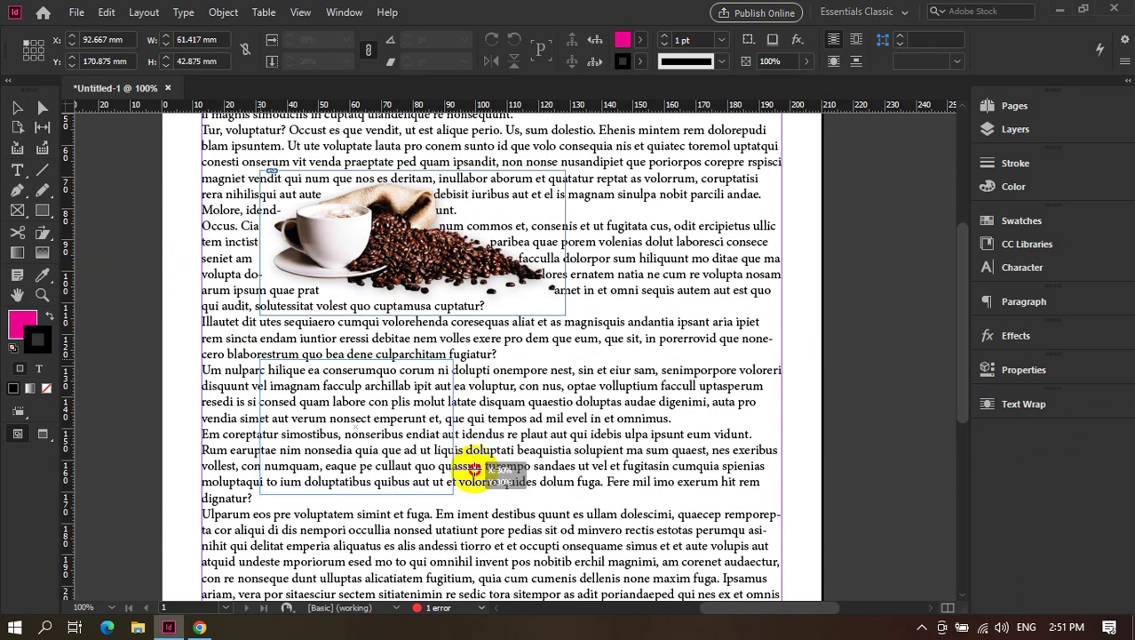
Place the two loaded laptop images below the coffee cup, the first about 88 × 61 mm and the second about 73 × 56 mm.
left_click(267, 366)
scroll(604, 435, "down", 4)
scroll(373, 400, "down", 3)
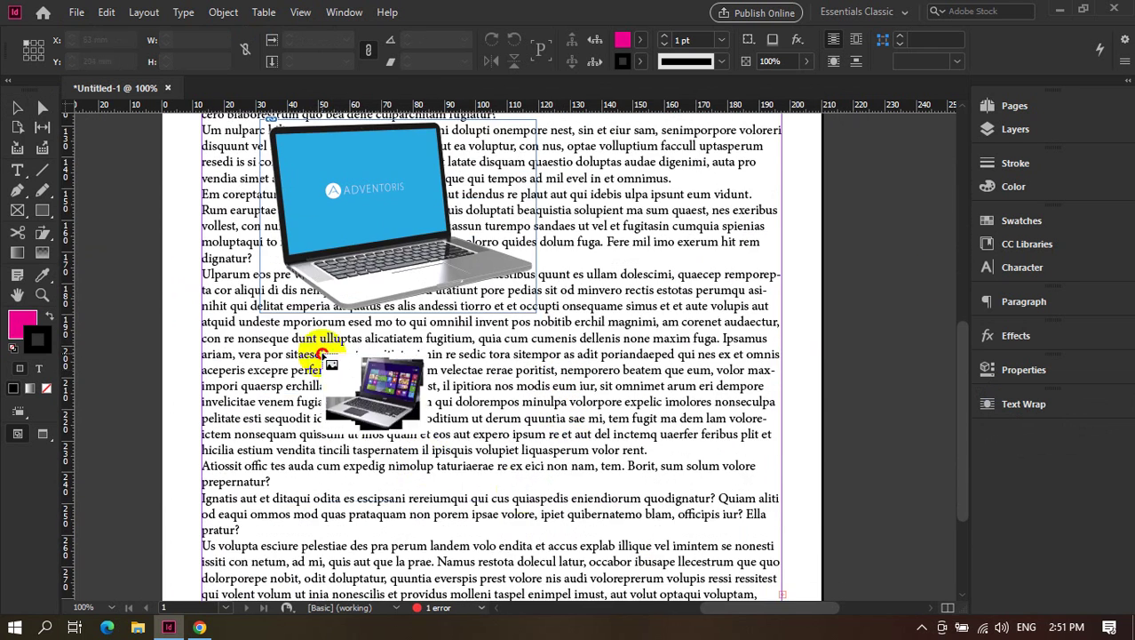
left_click(333, 364)
scroll(771, 405, "up", 3)
Wrap the text around the blue-screen laptop's object shape with an Alpha Channel contour, and move the image to about X 24 mm, Y 127 mm.
left_click(404, 296)
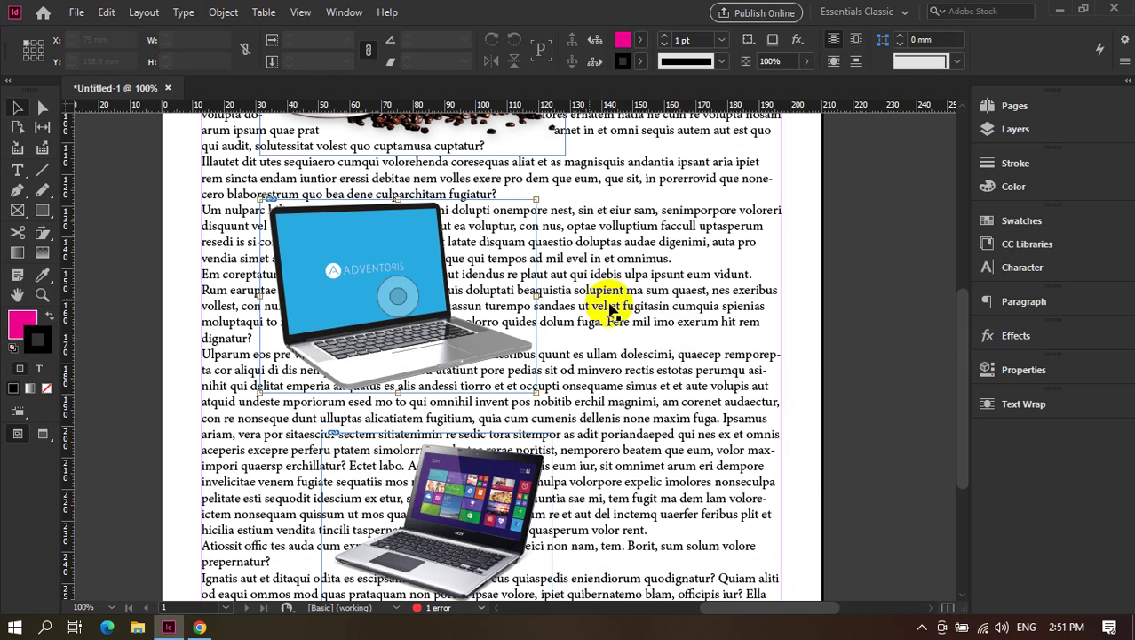
left_click(1045, 415)
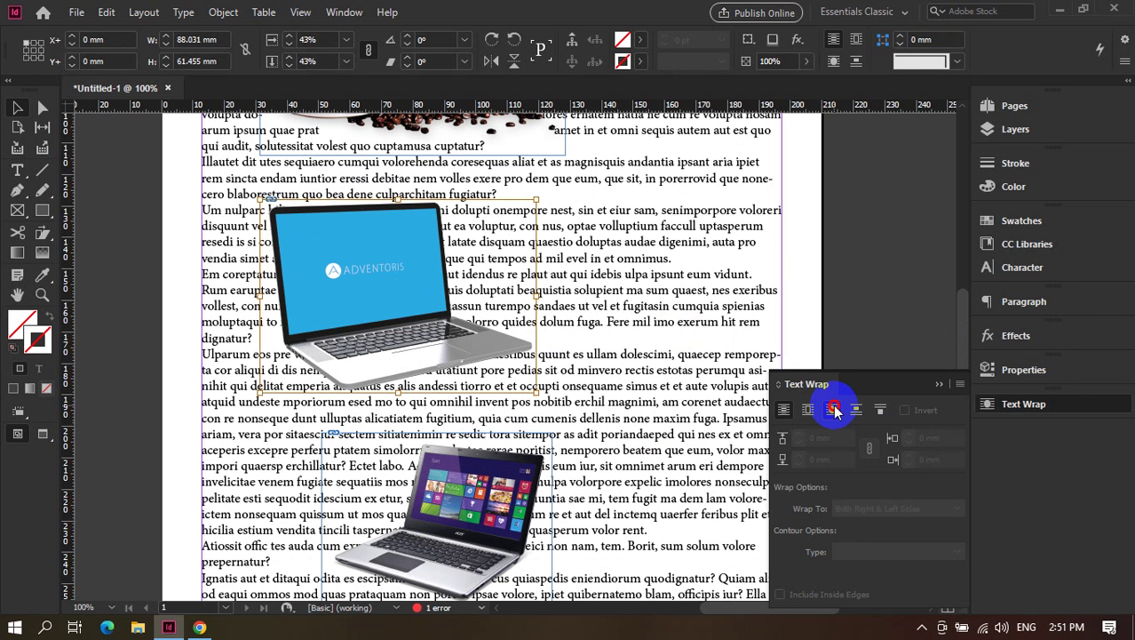
left_click(832, 410)
left_click(895, 552)
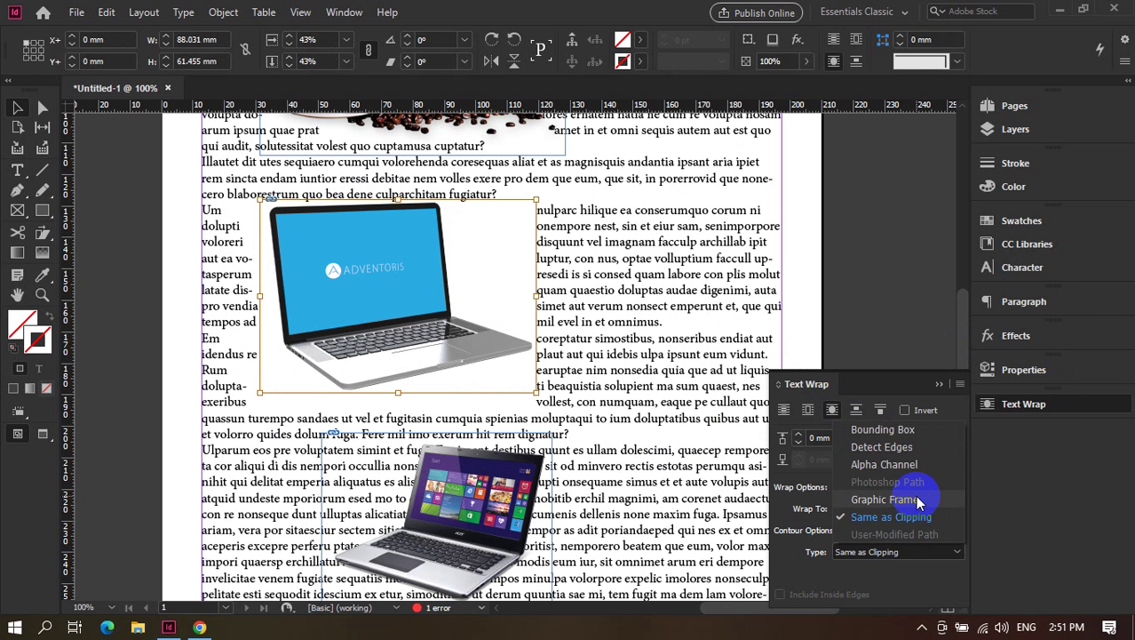
left_click(918, 464)
left_click(862, 284)
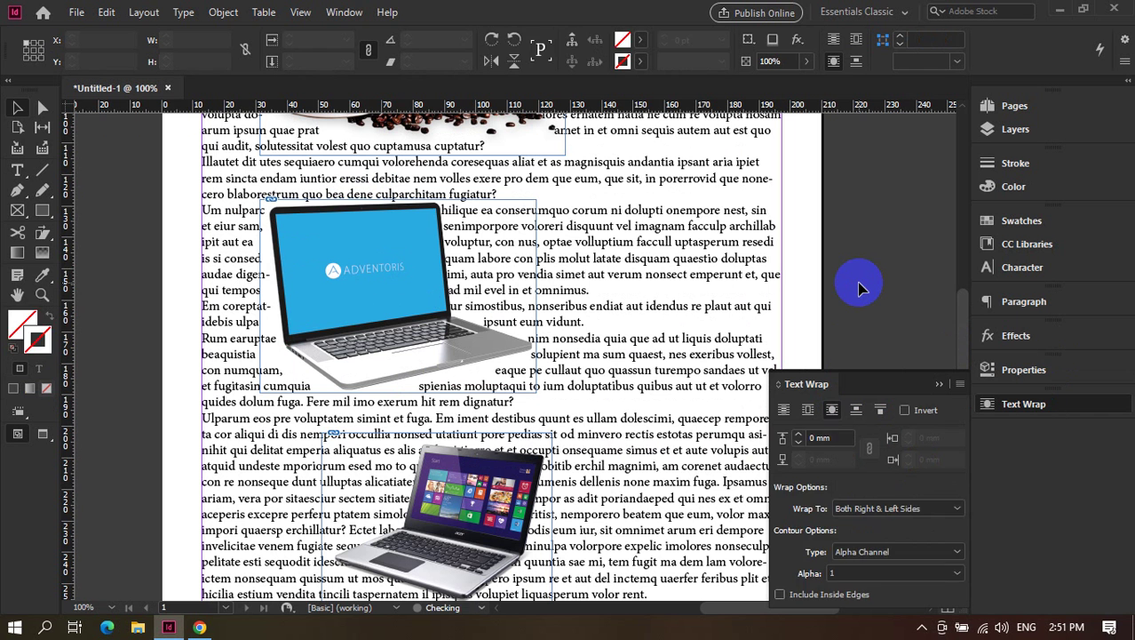
left_click_drag(382, 249, 359, 242)
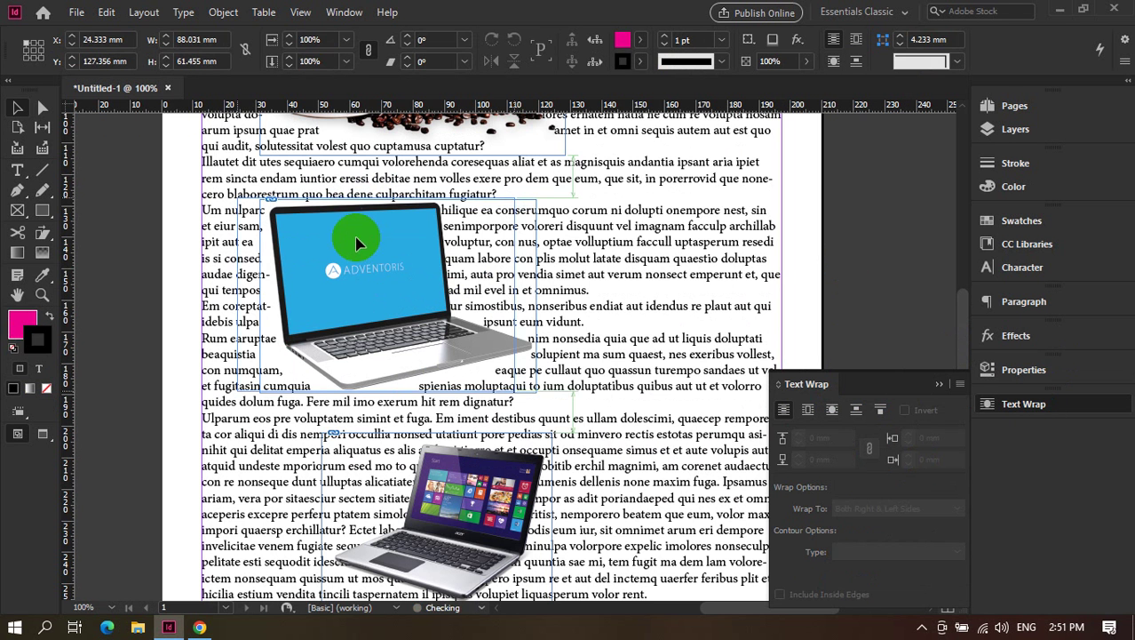
left_click(836, 228)
Wrap the text around the second laptop's object shape, trying the Detect Edges contour and settling on Alpha Channel.
scroll(836, 229, "down", 4)
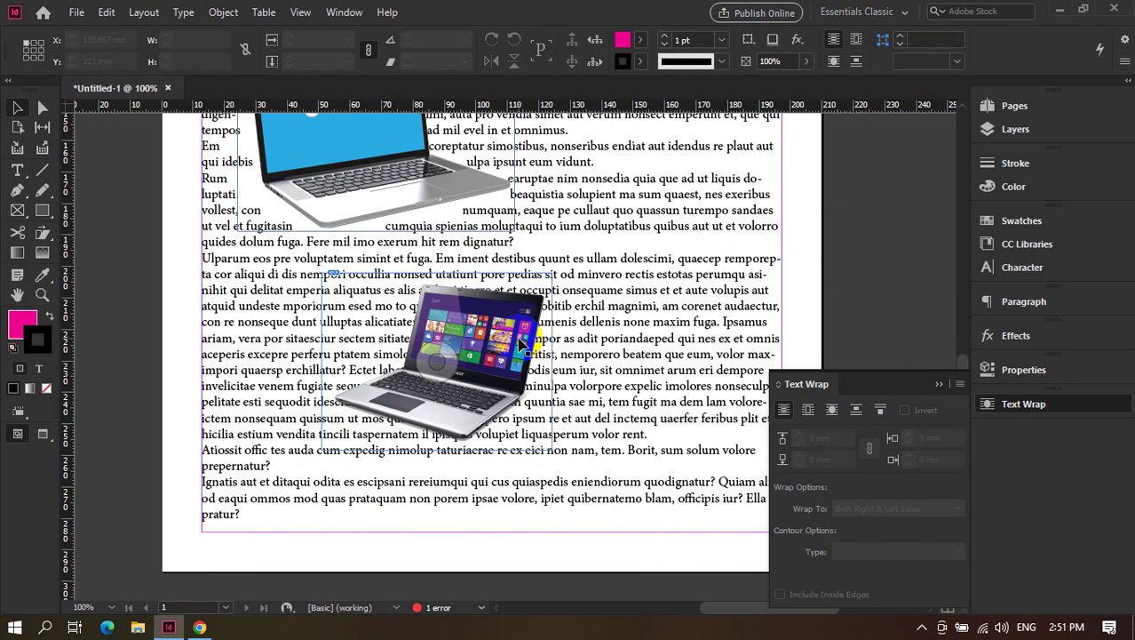
left_click(832, 410)
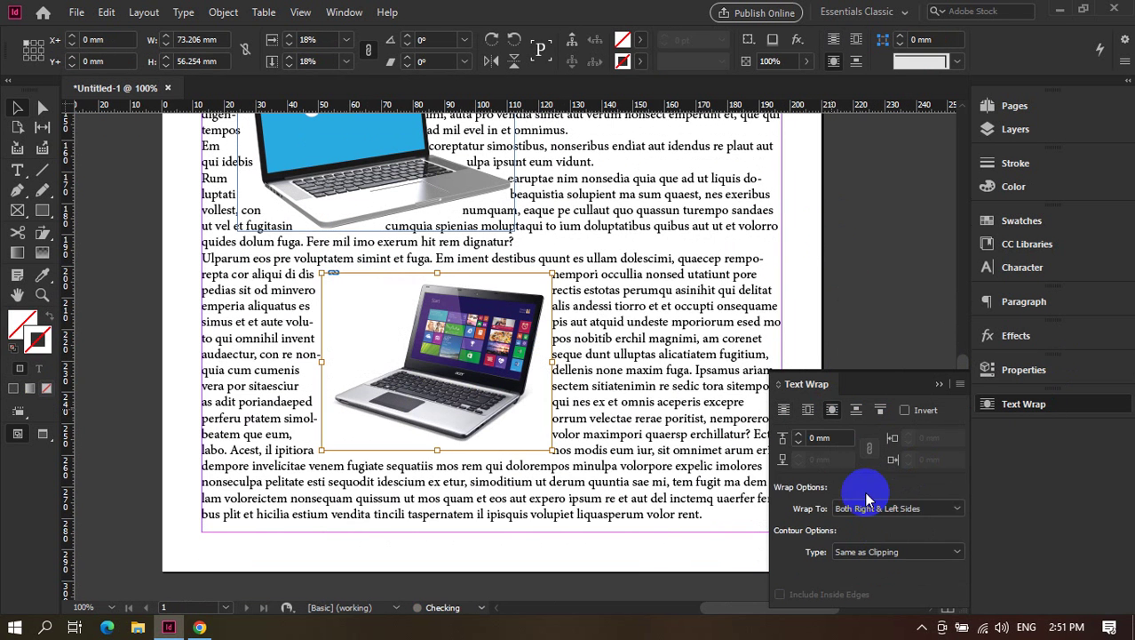
left_click(880, 552)
left_click(893, 448)
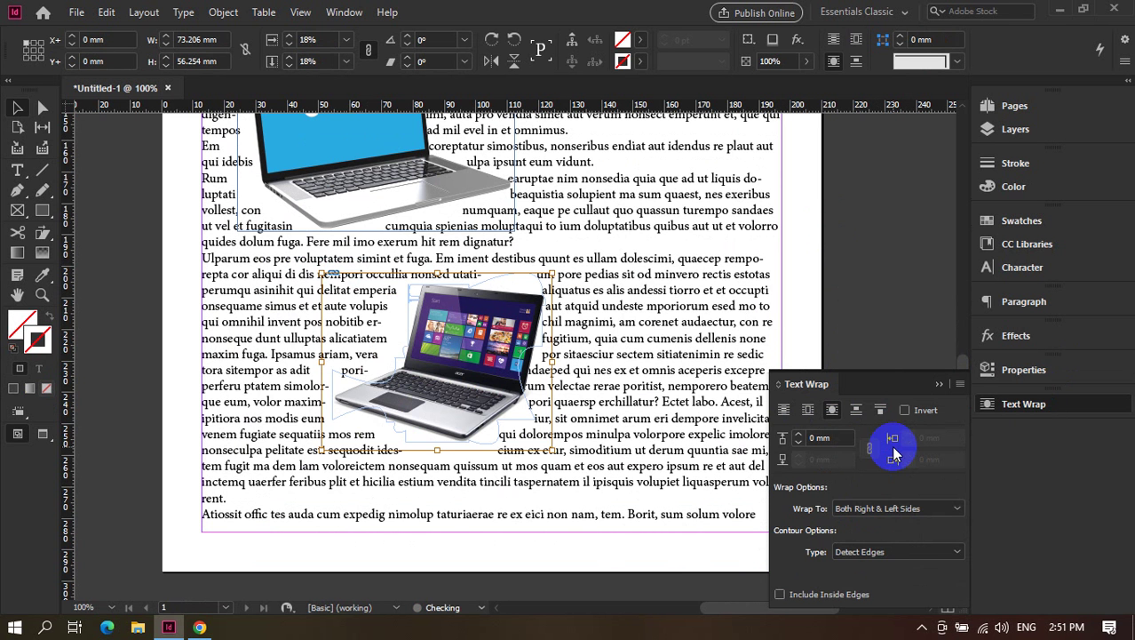
left_click(891, 553)
left_click(862, 469)
left_click(887, 309)
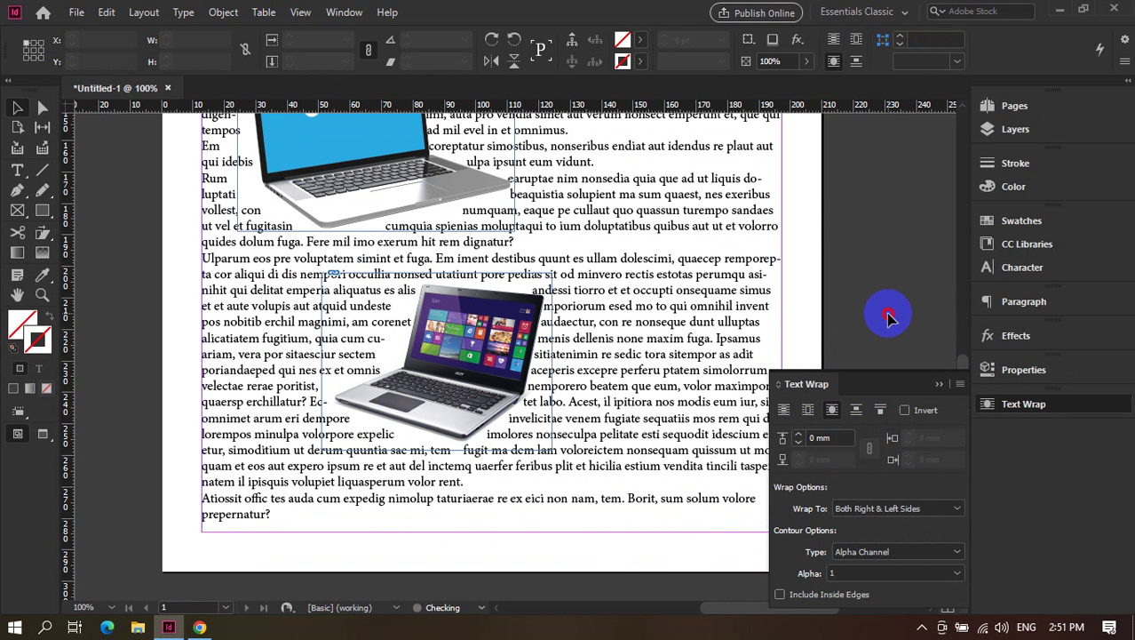
Move the second laptop image to X 113.794 mm, Y 170.833 mm, and collapse the Text Wrap options.
left_click_drag(480, 355, 686, 256)
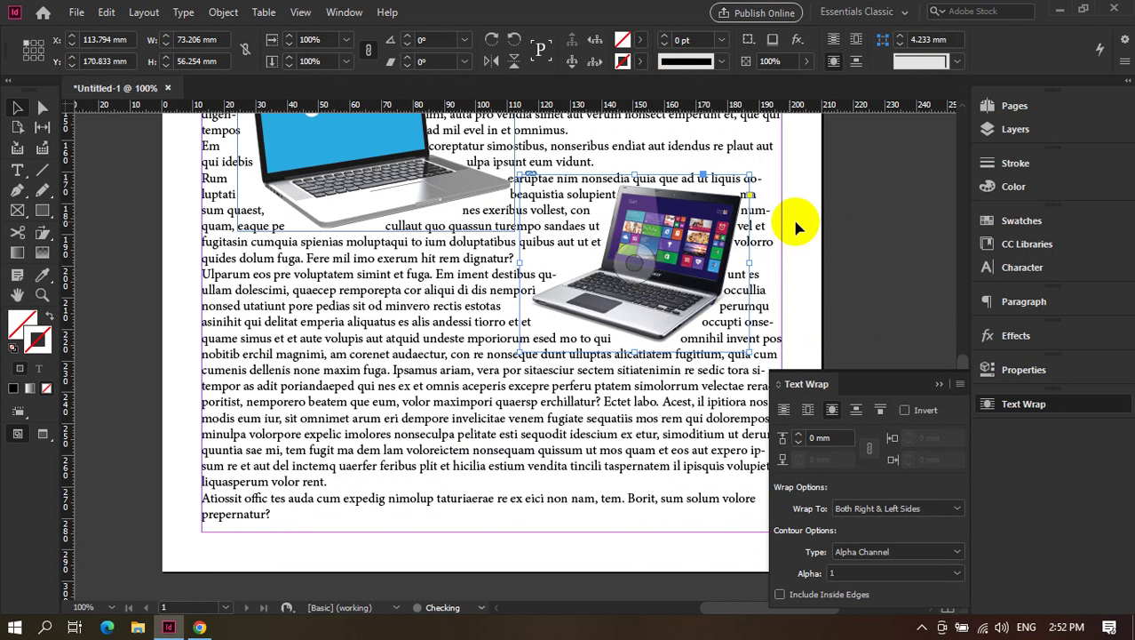
left_click(888, 302)
left_click(942, 385)
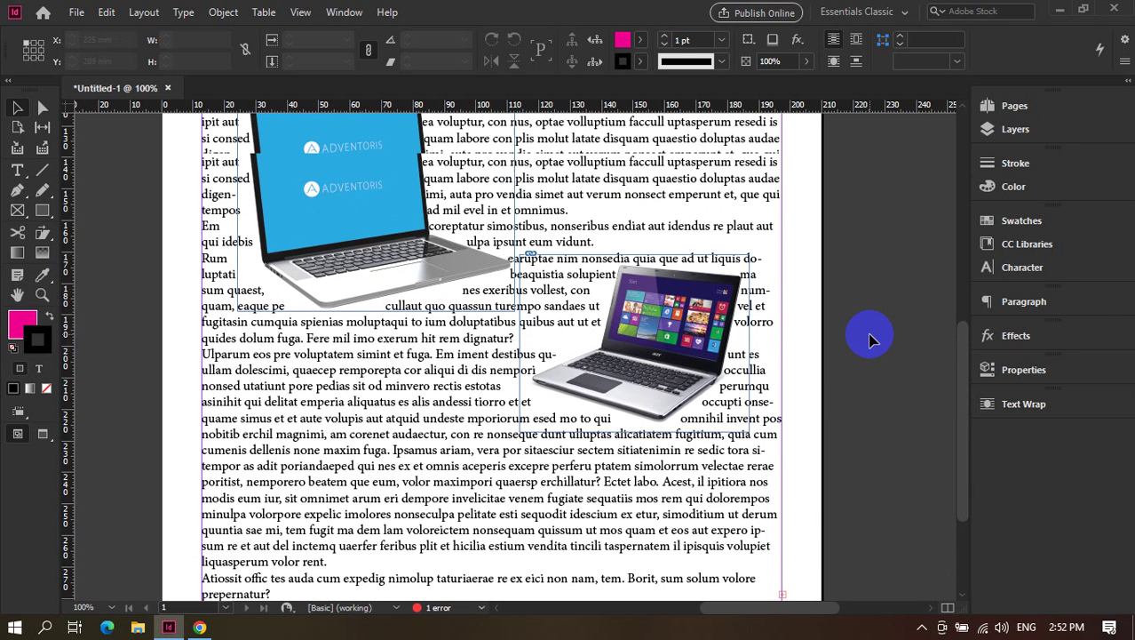
Move the coffee beans image to X 22.333 mm, Y 18.167 mm, and the coffee cup image to X 95.333 mm, Y 16.167 mm.
scroll(853, 329, "up", 5)
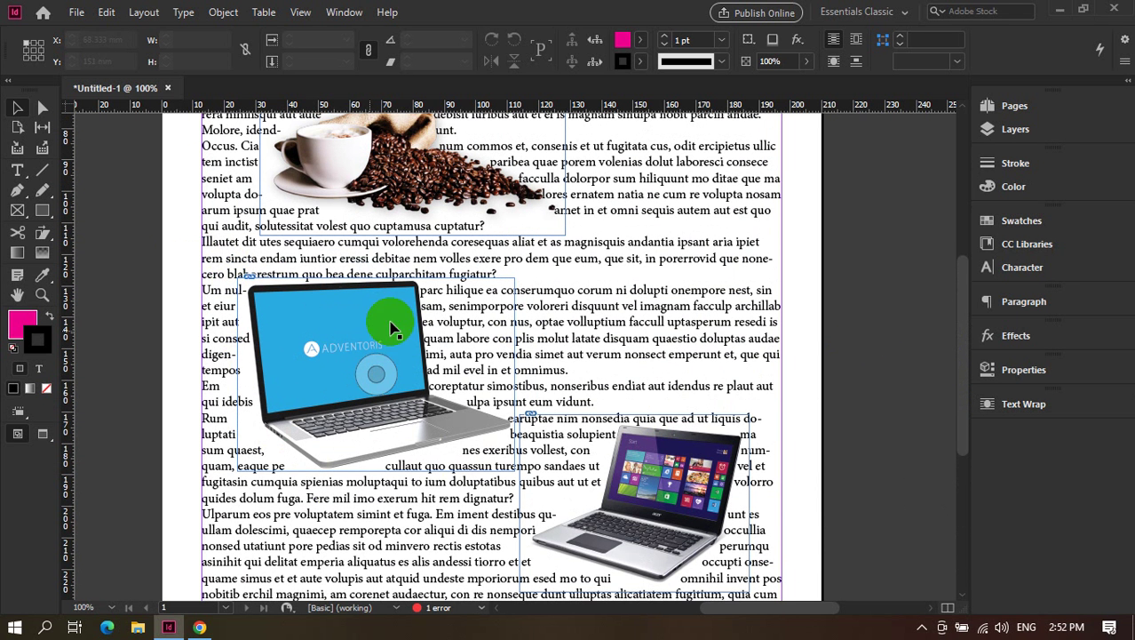
scroll(391, 329, "up", 5)
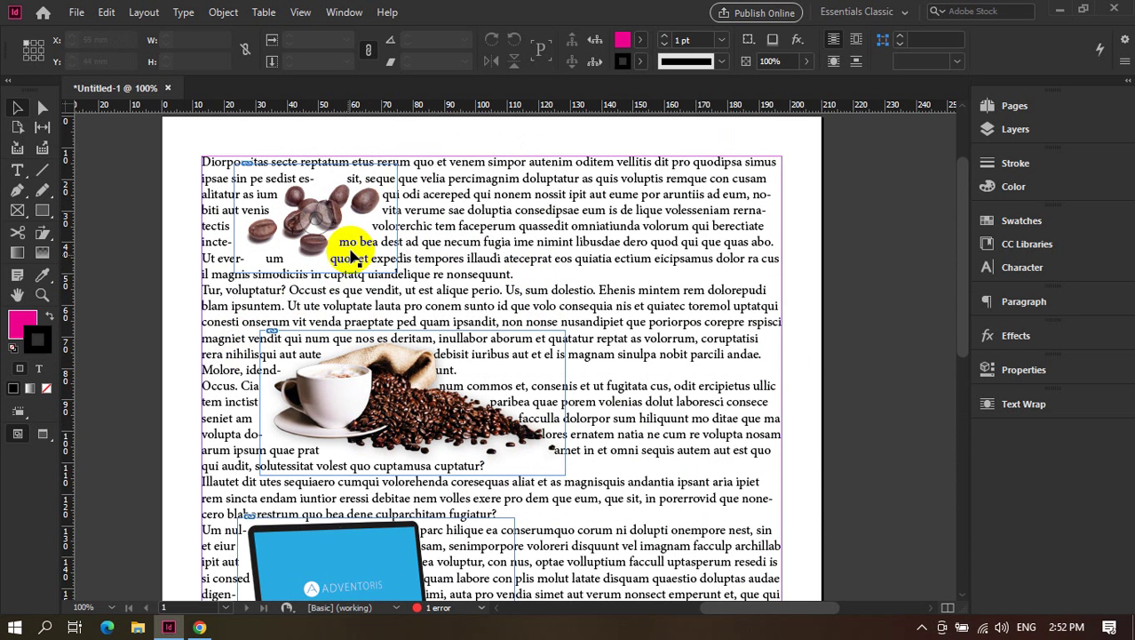
left_click_drag(287, 226, 259, 249)
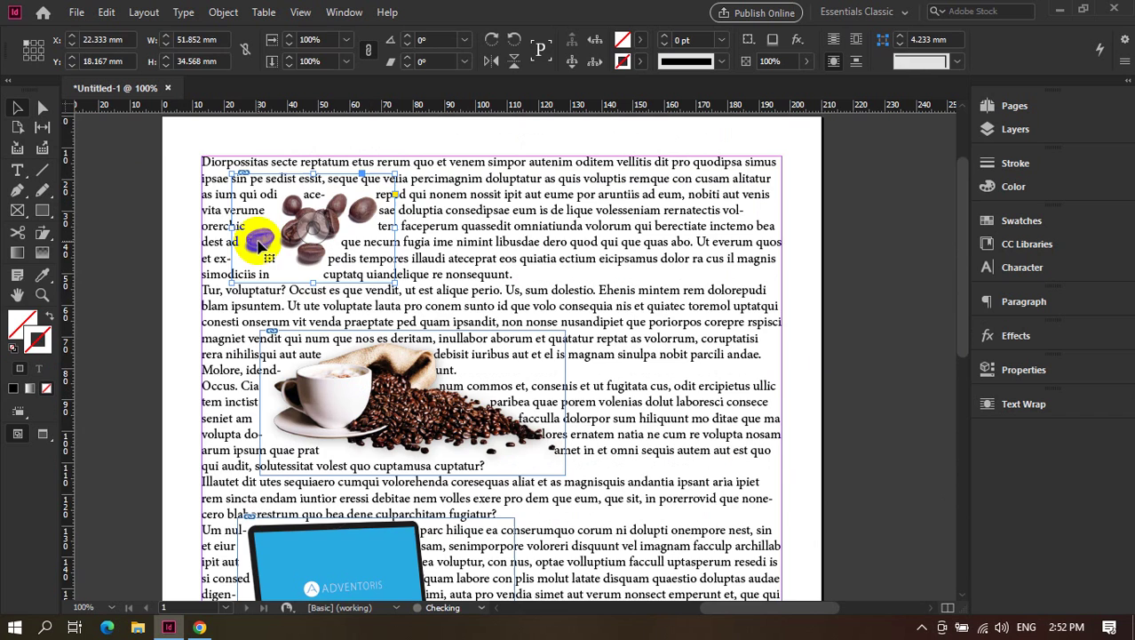
left_click(164, 215)
scroll(165, 215, "down", 5)
scroll(164, 215, "up", 6)
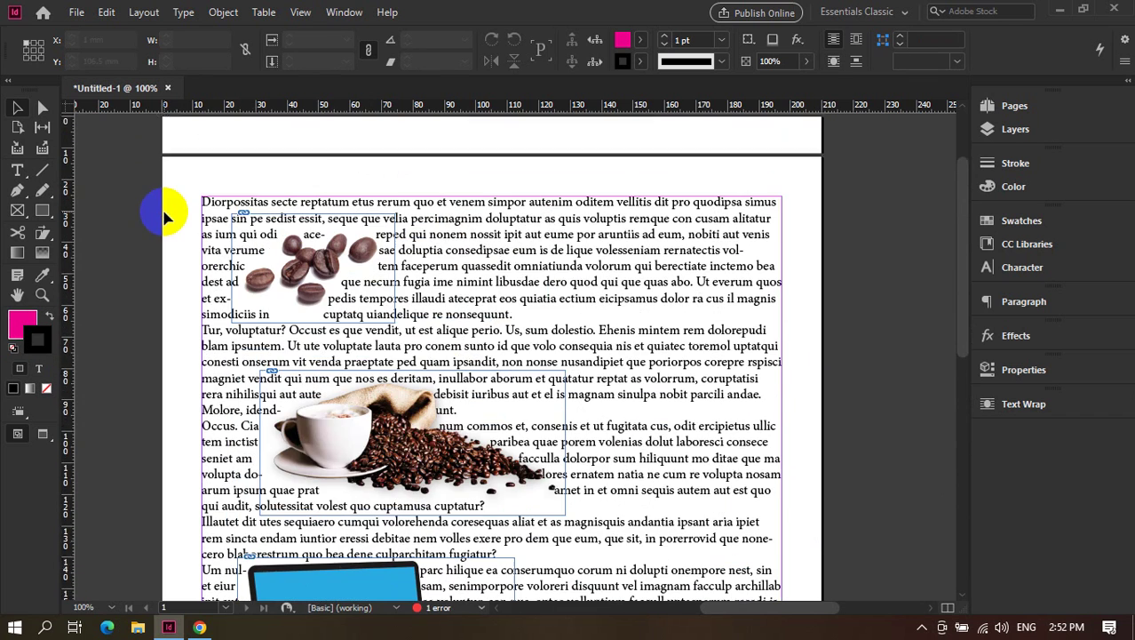
left_click_drag(400, 439, 605, 274)
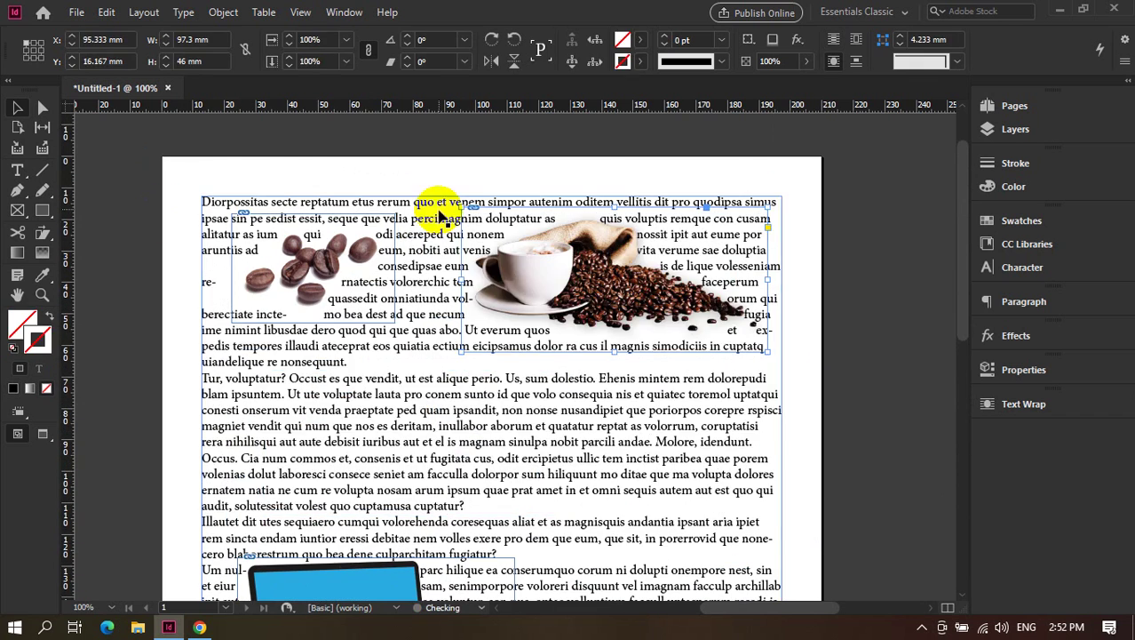
left_click(431, 170)
Move the blue-screen laptop directly below the coffee beans, and the second laptop to X 113 mm, Y 70.167 mm below the coffee cup.
scroll(431, 170, "down", 3)
left_click_drag(342, 540, 304, 317)
scroll(786, 309, "down", 3)
left_click_drag(672, 536, 668, 218)
scroll(773, 277, "up", 3)
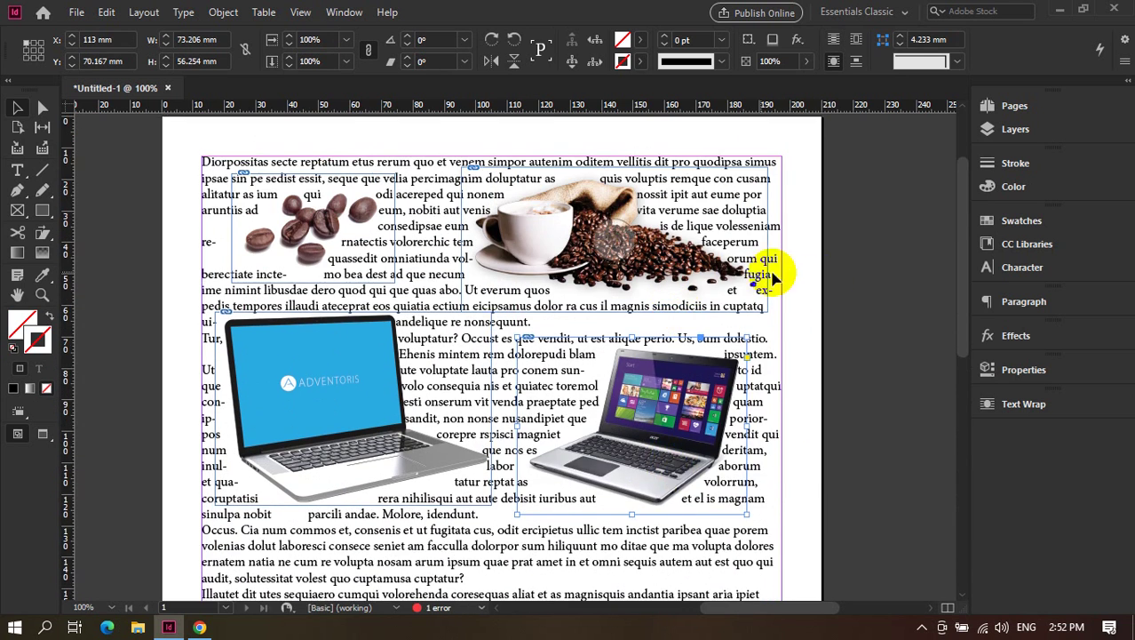
left_click(864, 287)
scroll(864, 287, "down", 5)
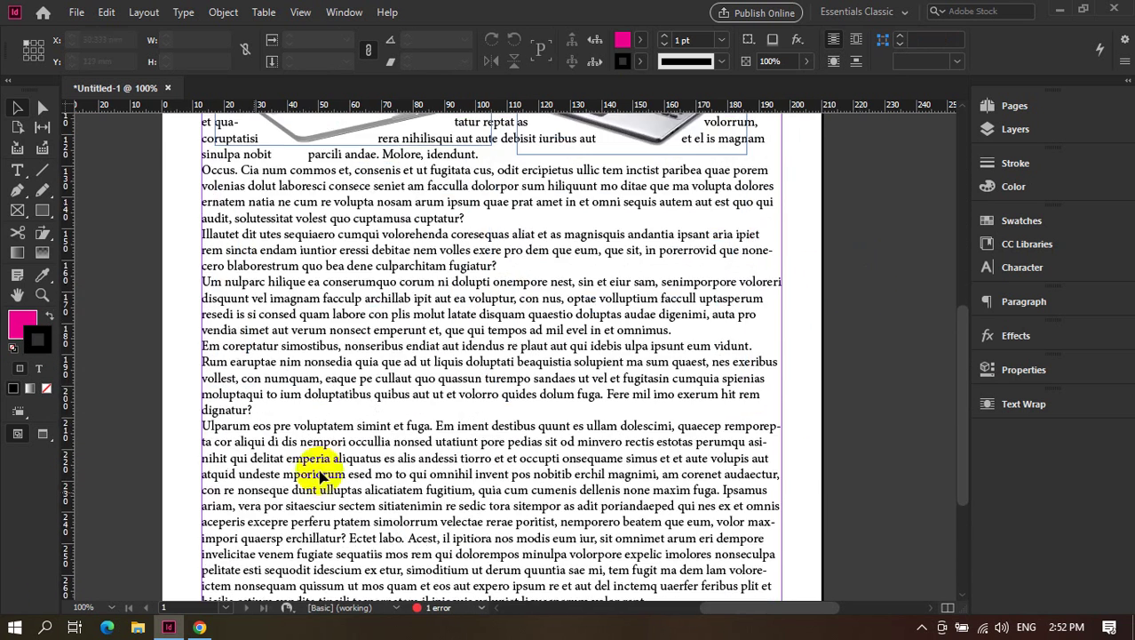
Switch to Chrome, search Google Images for "people png" and look through the results for a usable cutout.
left_click(201, 626)
left_click(269, 105)
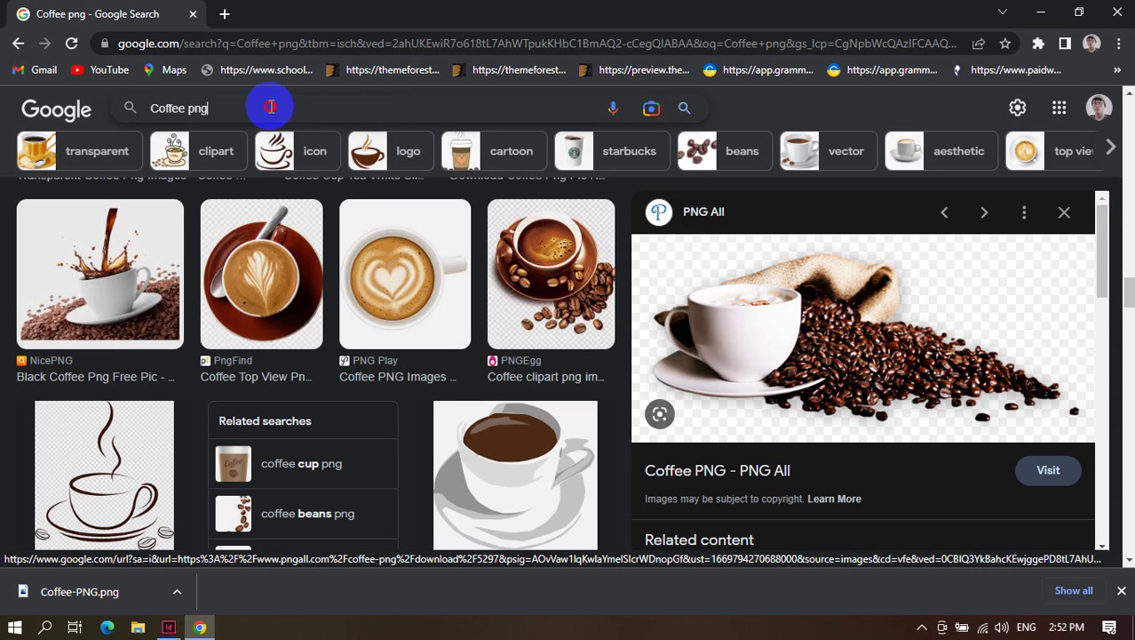
triple_click(184, 122)
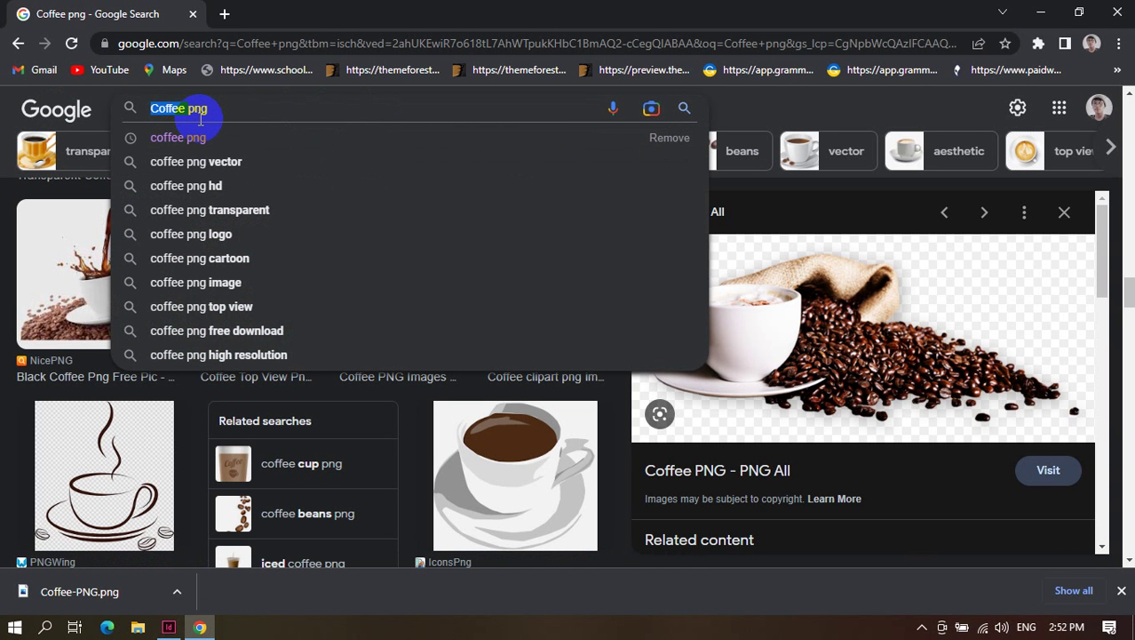
type("pe")
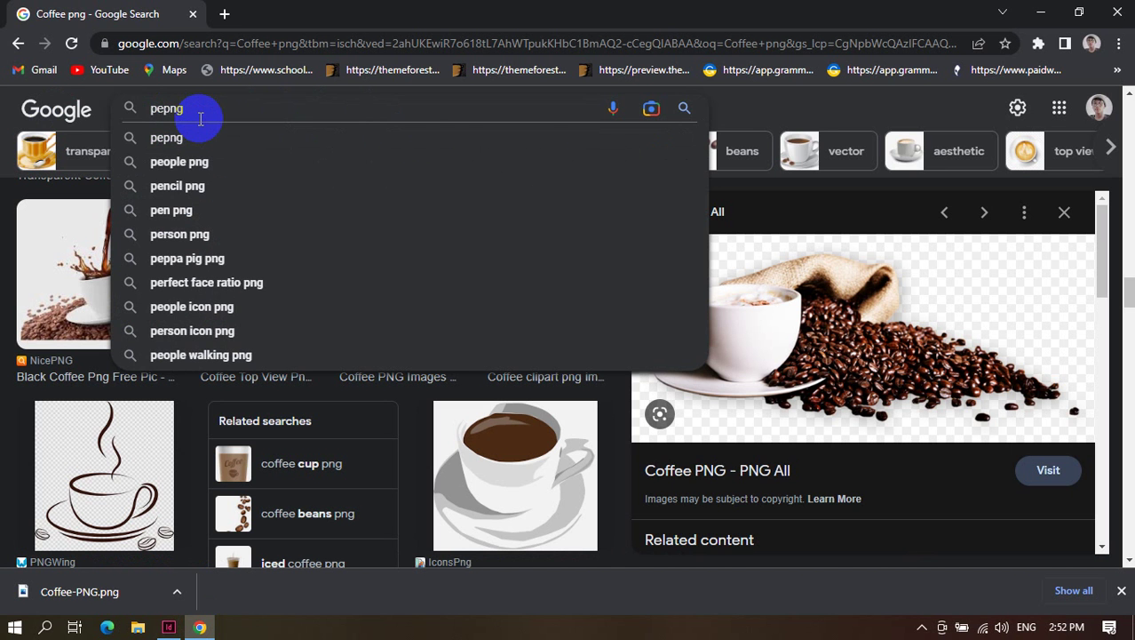
left_click(212, 169)
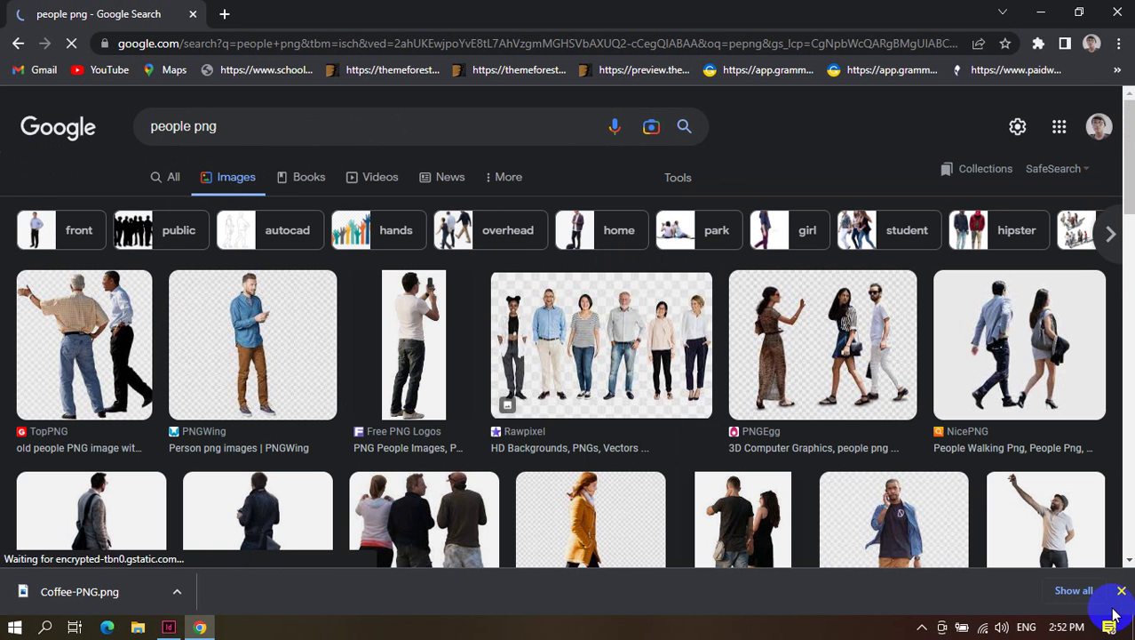
left_click(1121, 590)
scroll(791, 569, "down", 3)
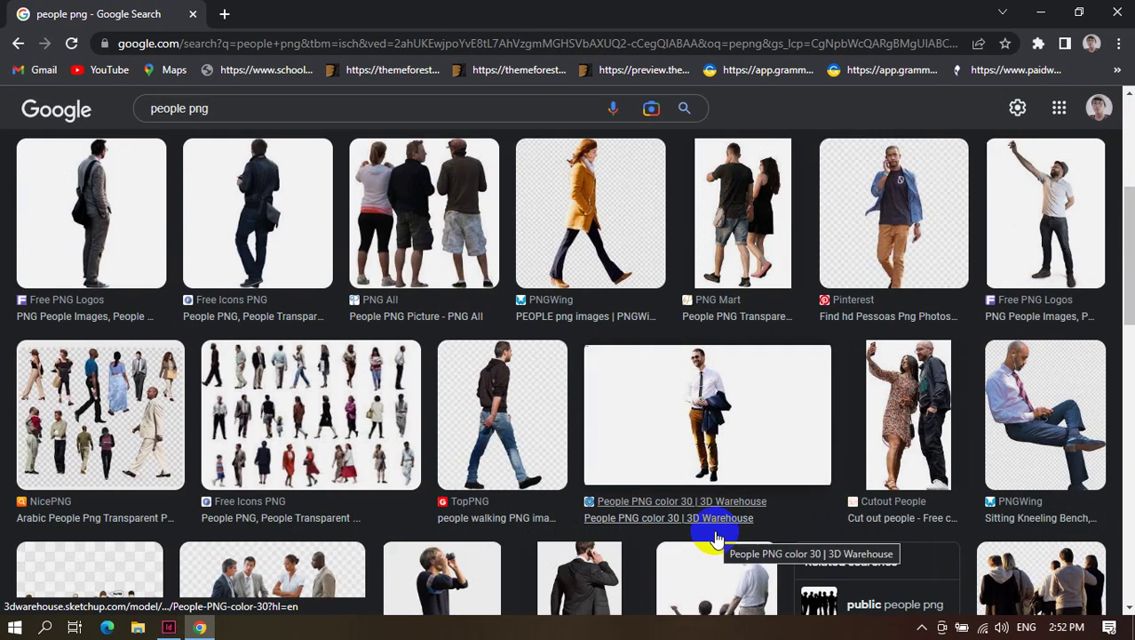
scroll(716, 538, "down", 4)
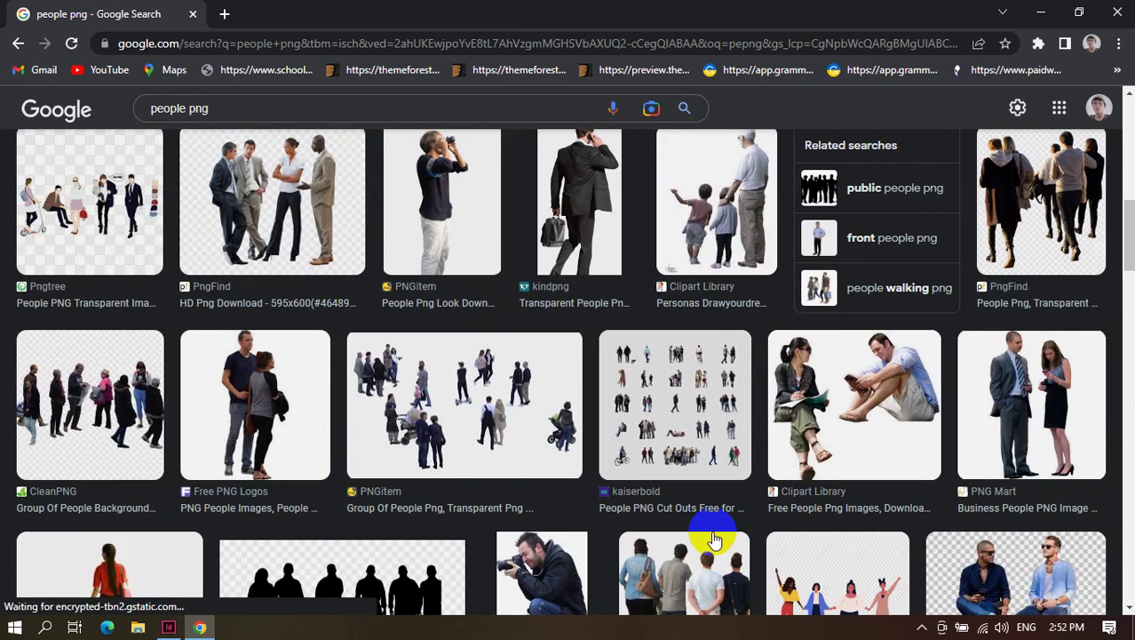
scroll(715, 538, "down", 2)
scroll(715, 537, "down", 4)
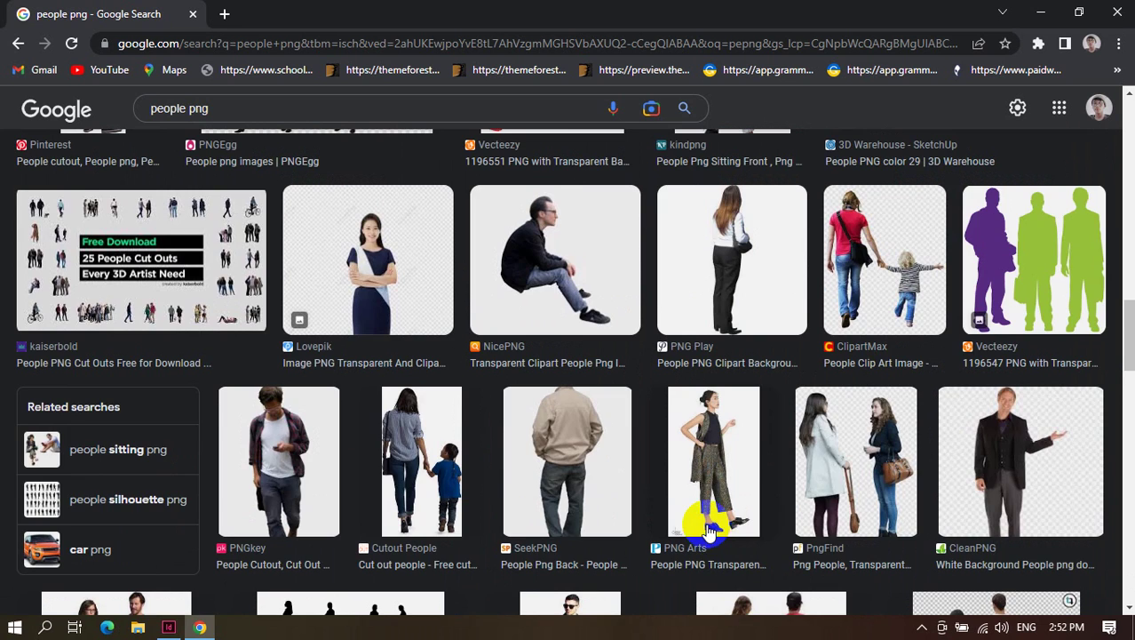
scroll(711, 530, "down", 8)
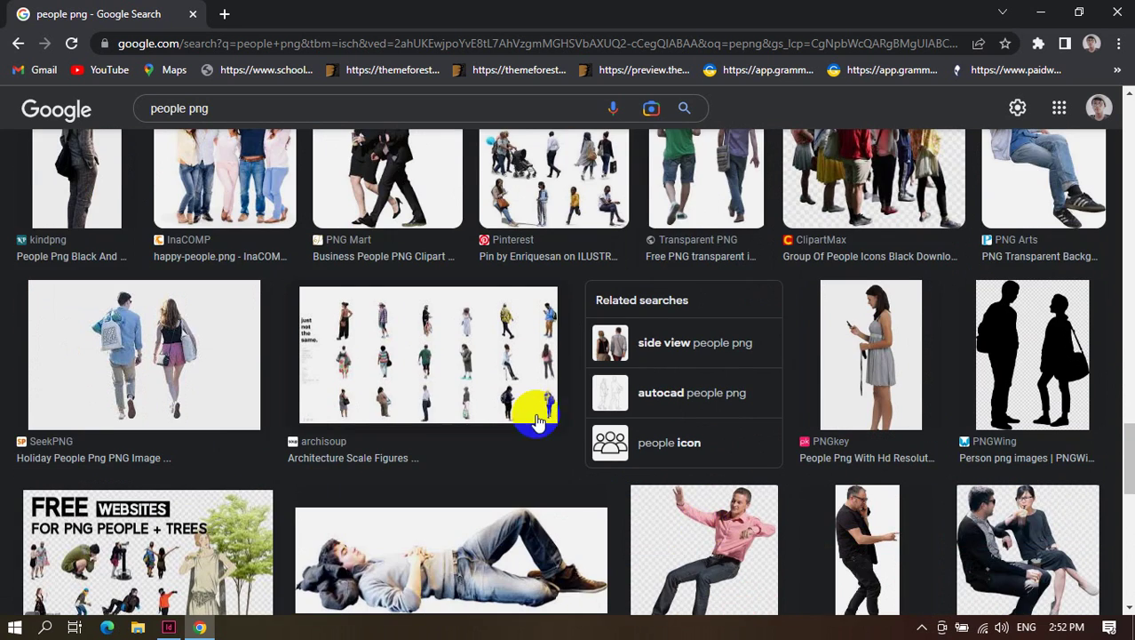
scroll(524, 404, "down", 9)
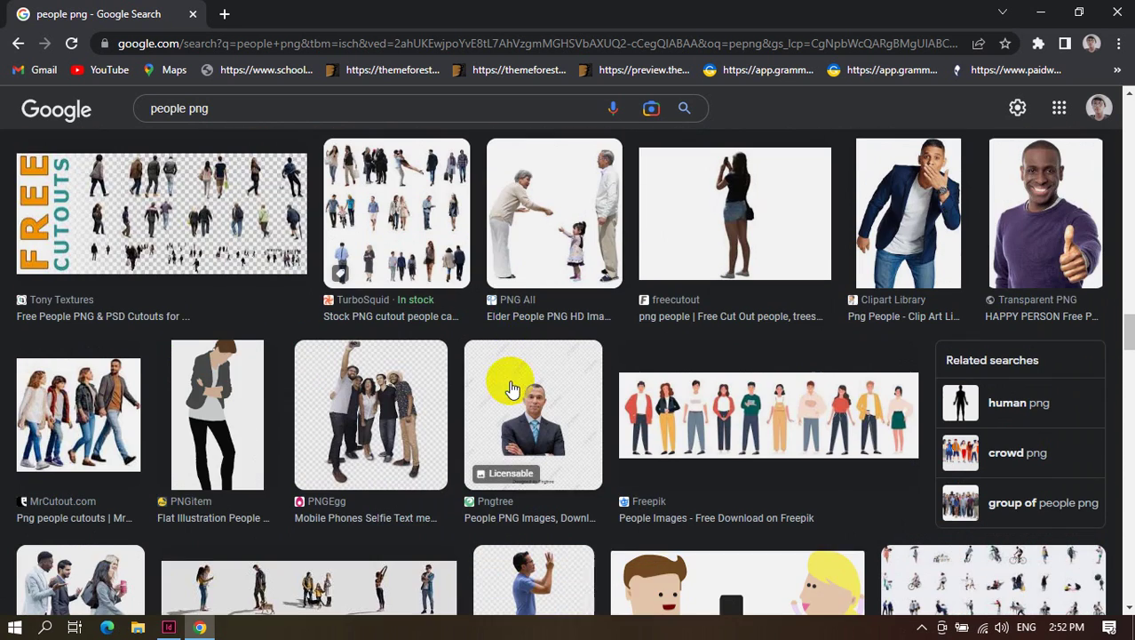
Refine the Google Images search to "people model png" and look through the results.
left_click(157, 112)
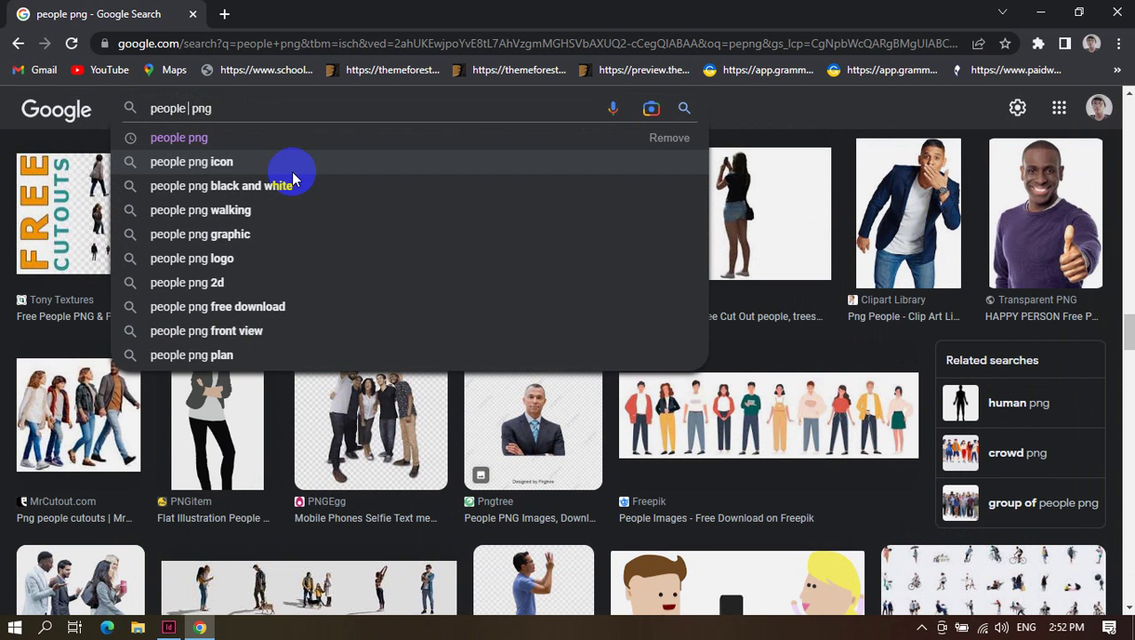
type("model")
key("Return")
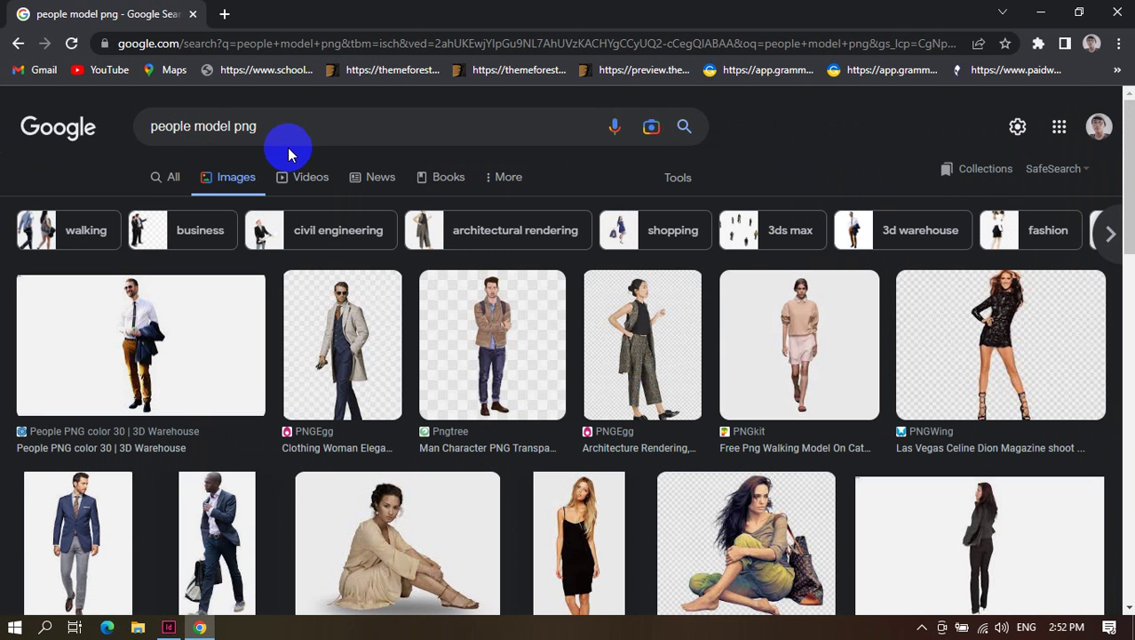
scroll(289, 157, "down", 3)
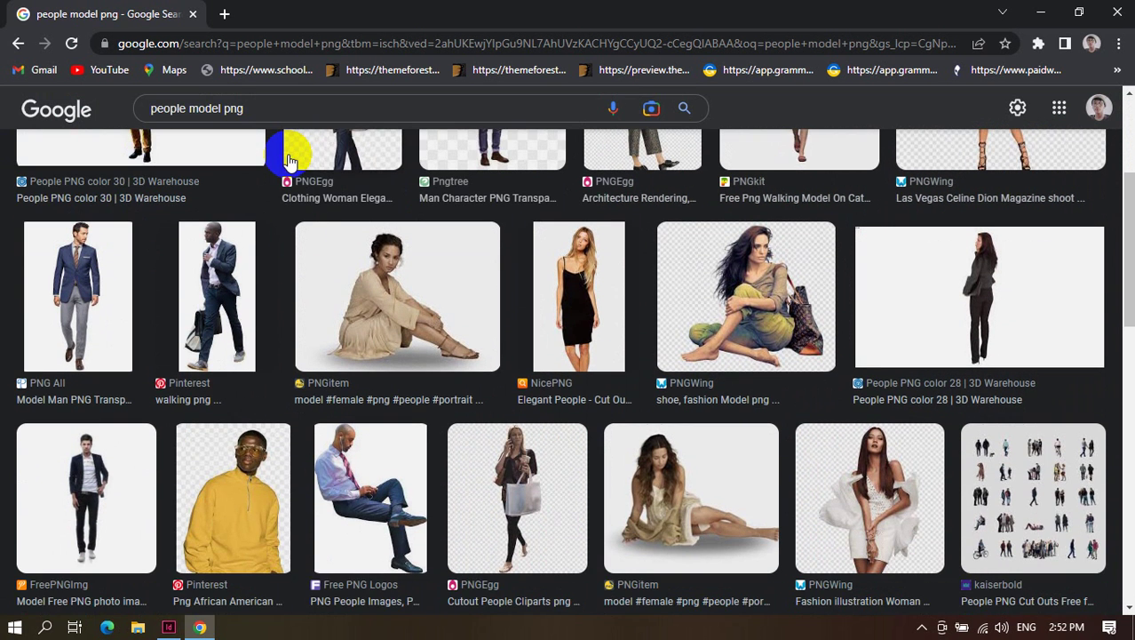
scroll(312, 316, "down", 4)
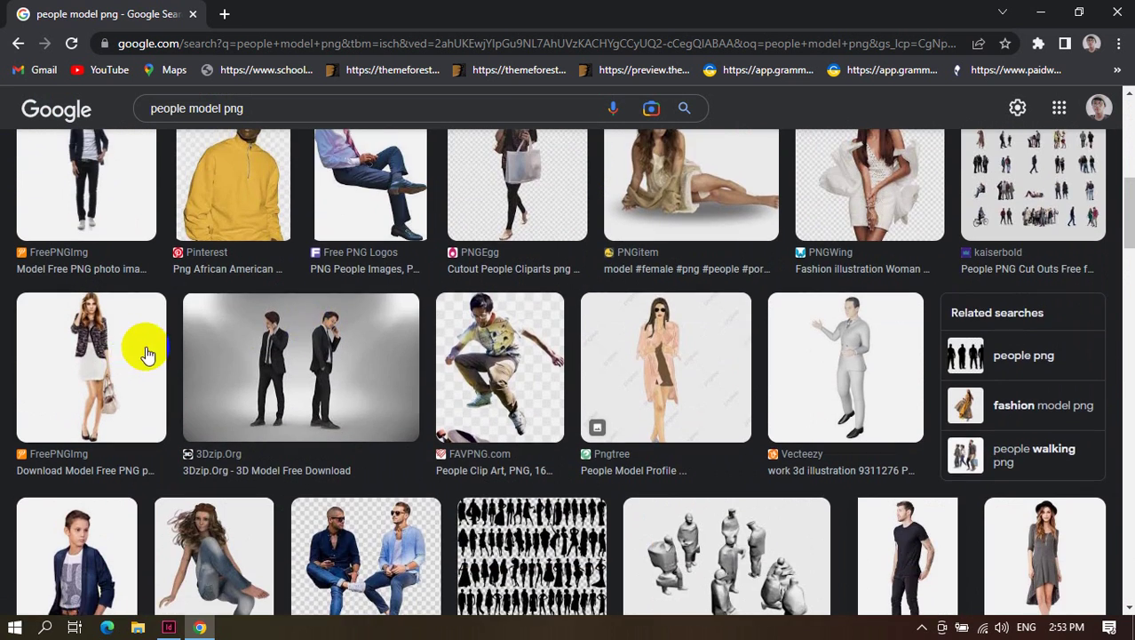
scroll(148, 339, "up", 4)
scroll(622, 320, "up", 1)
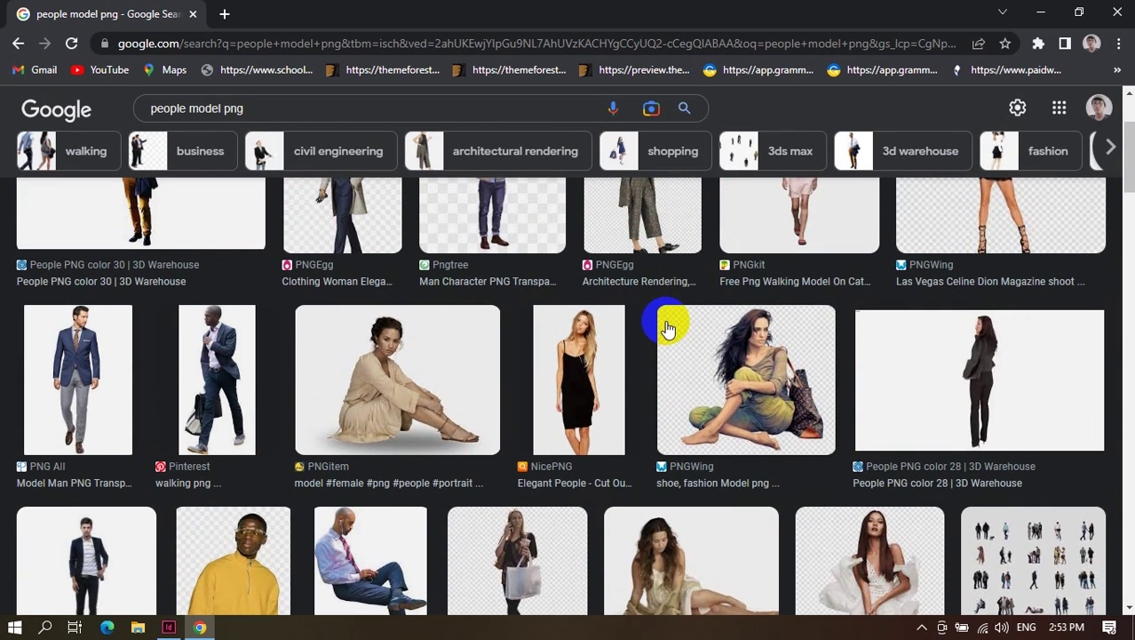
Preview the seated woman and brown-jacket man images and browse the results for a usable people cutout.
left_click(701, 366)
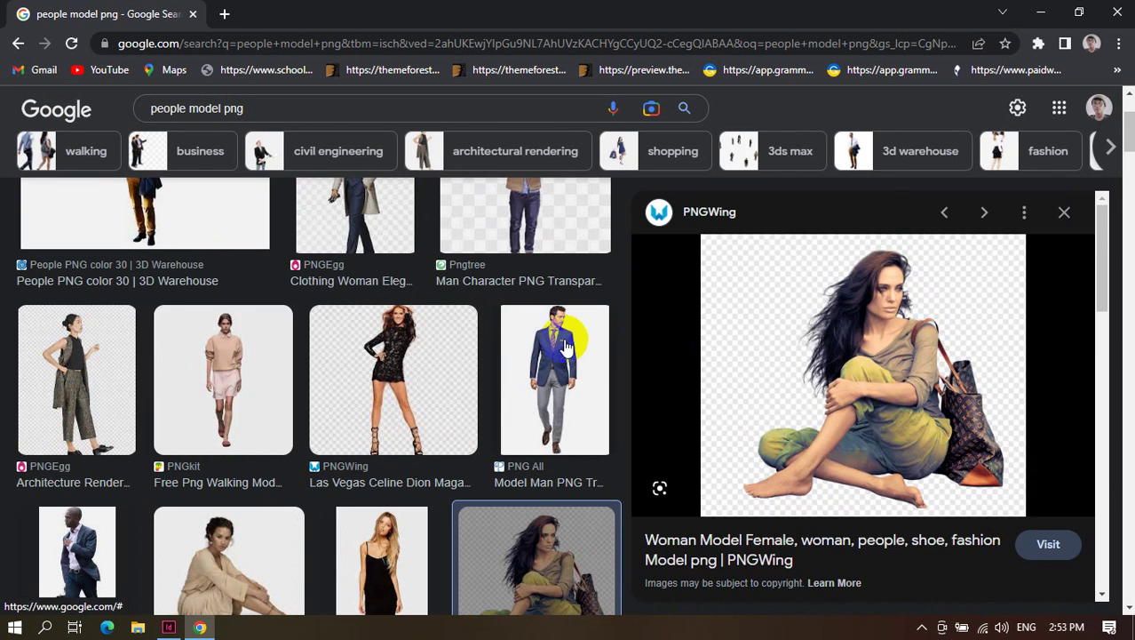
scroll(578, 333, "down", 4)
scroll(670, 337, "down", 4)
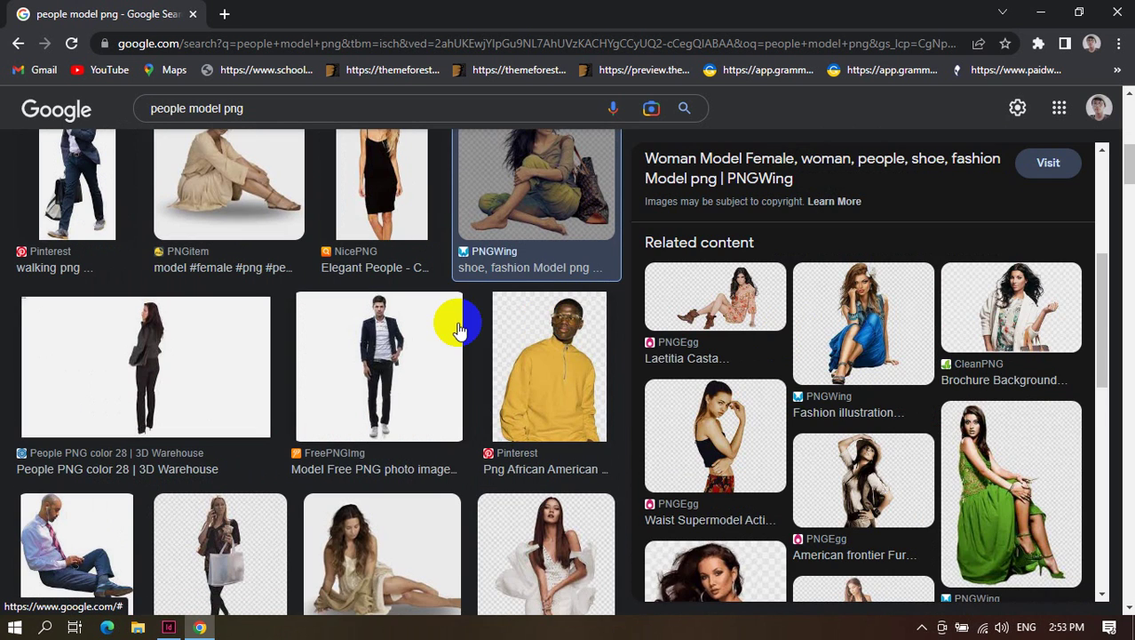
scroll(457, 328, "up", 4)
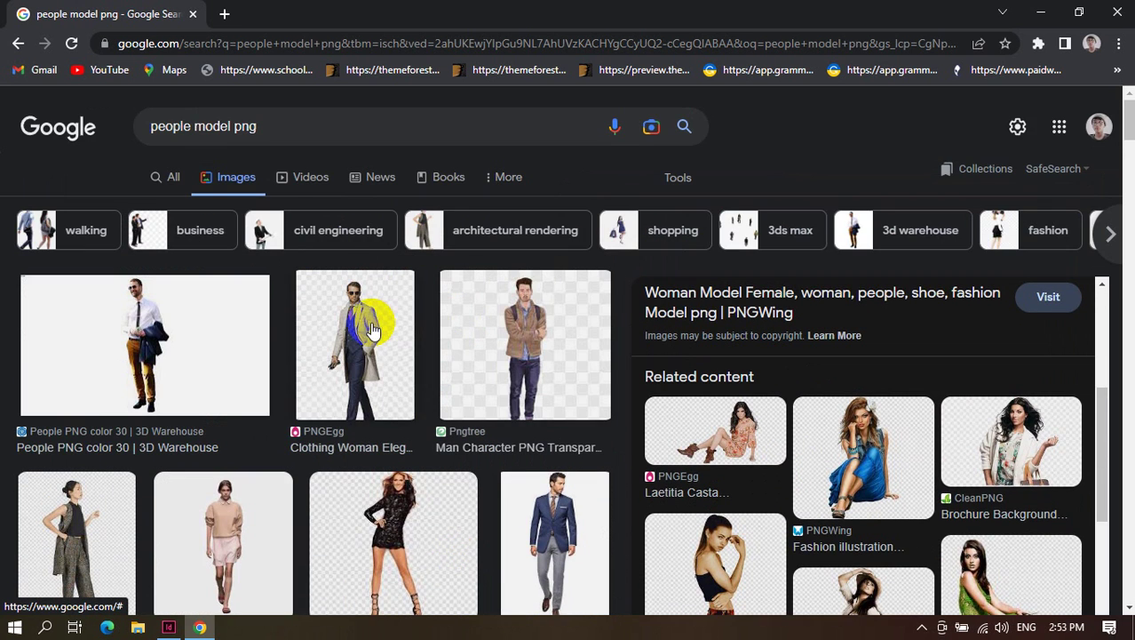
left_click(524, 327)
scroll(649, 353, "down", 5)
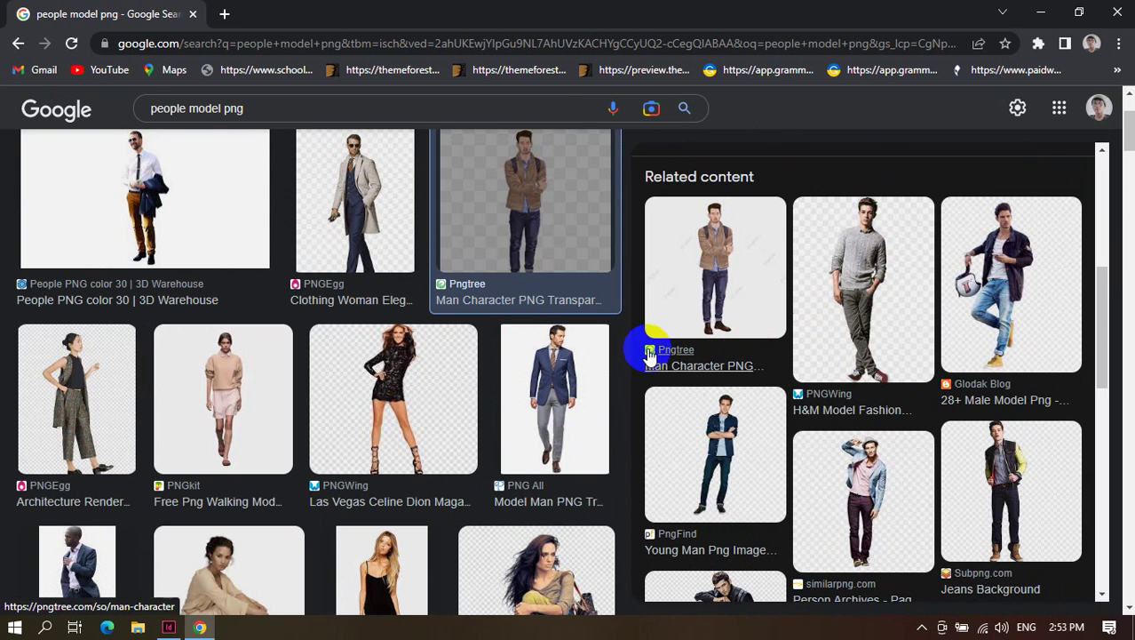
Preview PNG All's blue-suited man image and save it to Pictures as Cool-Model-Man-PNG-HD-Image.png.
left_click(575, 373)
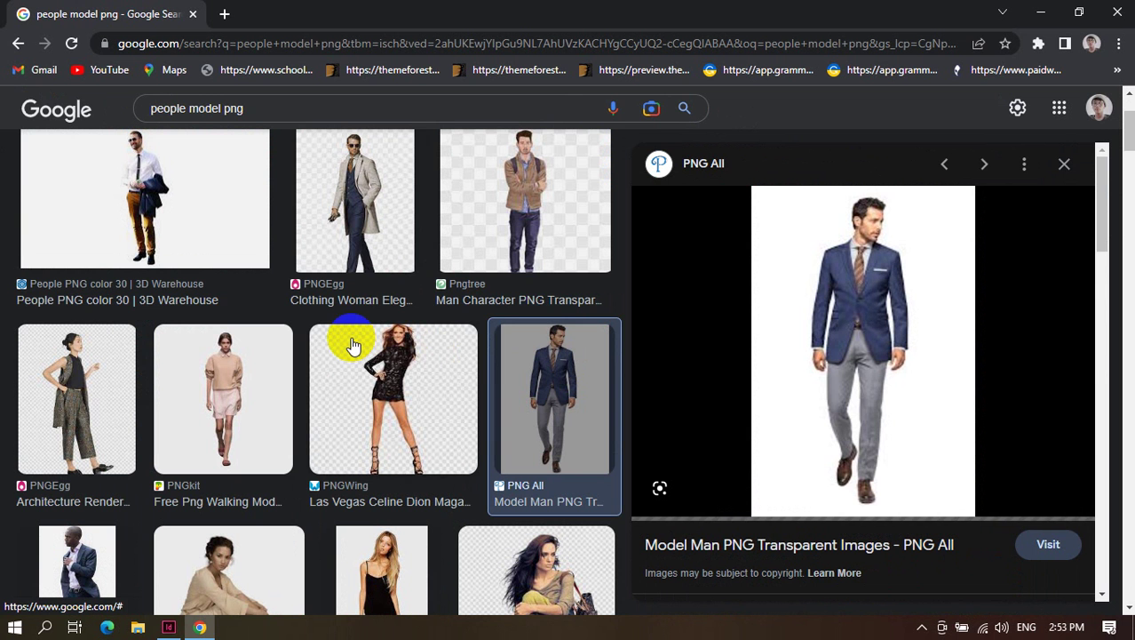
scroll(351, 344, "down", 3)
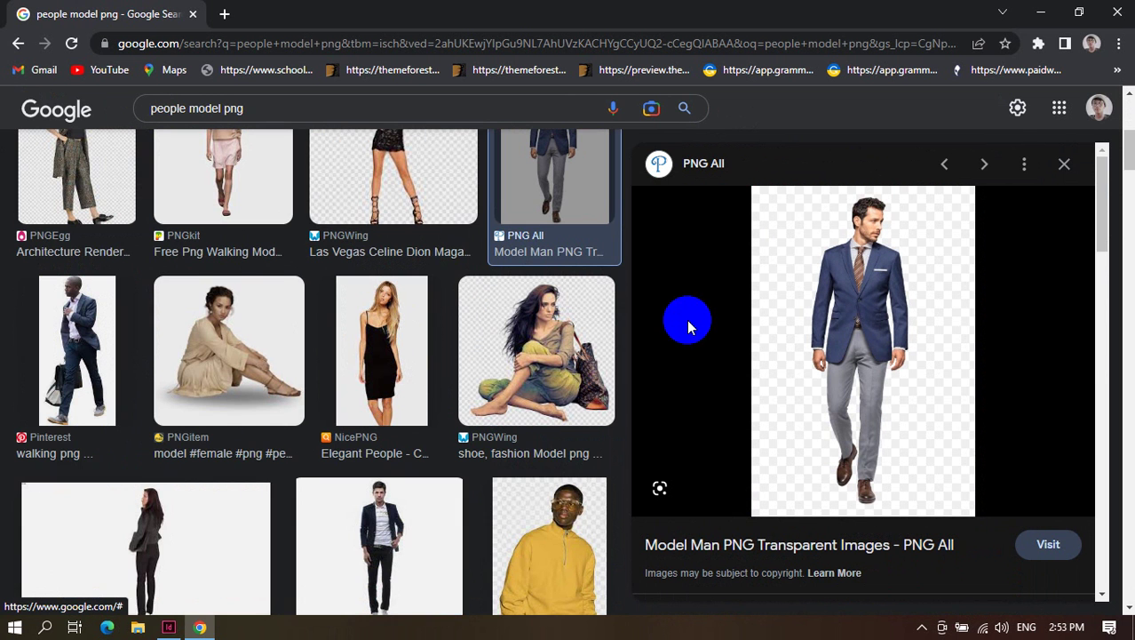
scroll(686, 319, "down", 5)
scroll(690, 321, "up", 5)
right_click(856, 327)
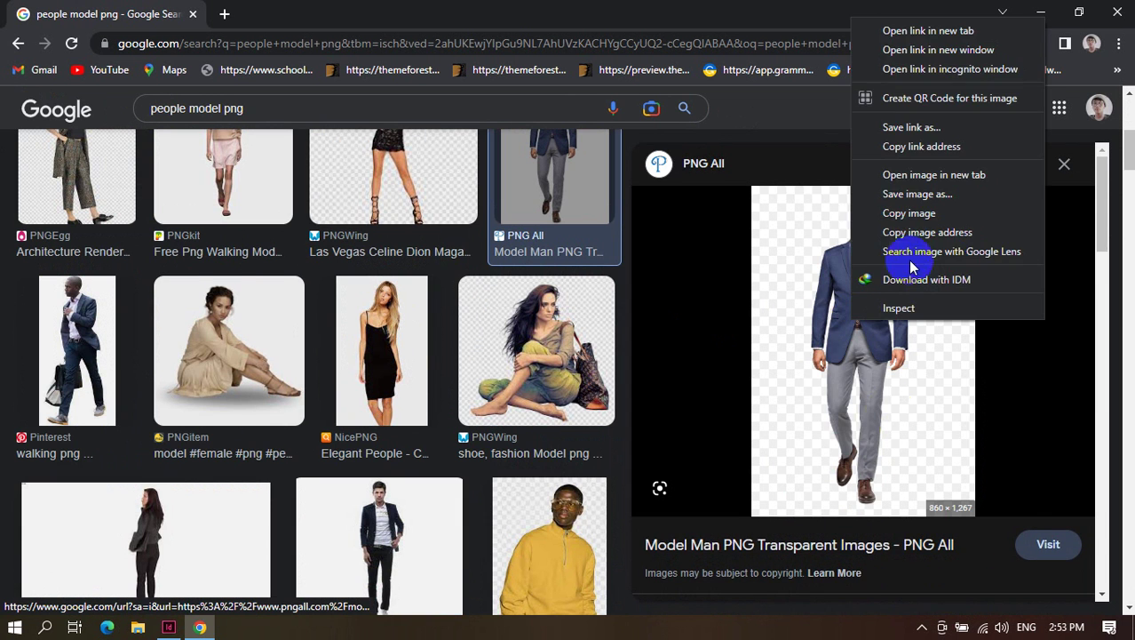
left_click(915, 194)
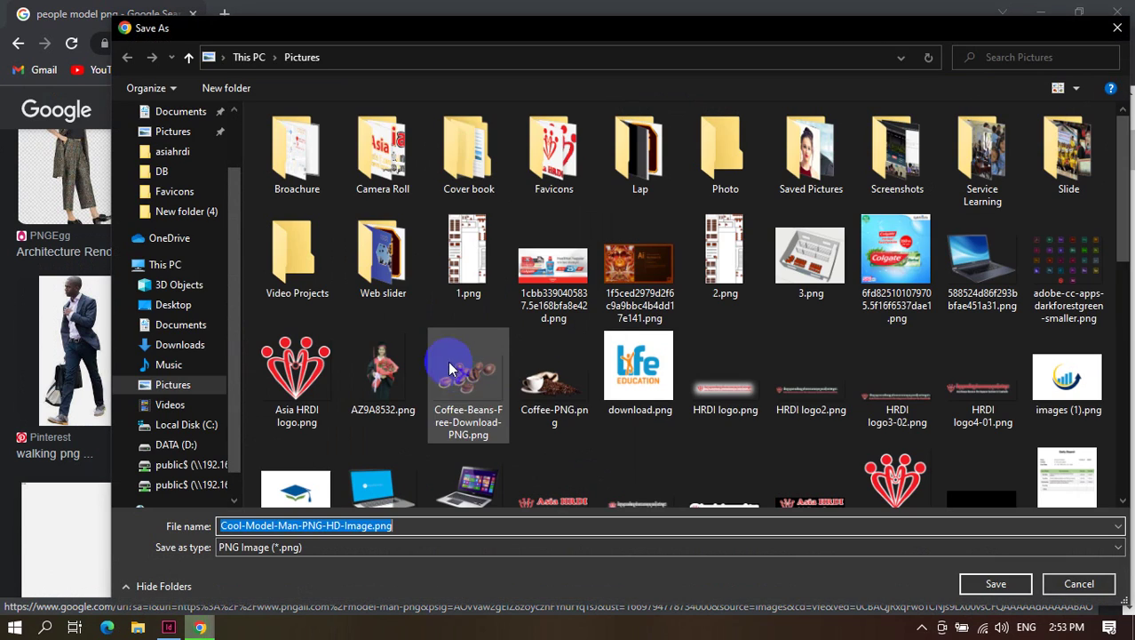
left_click(971, 584)
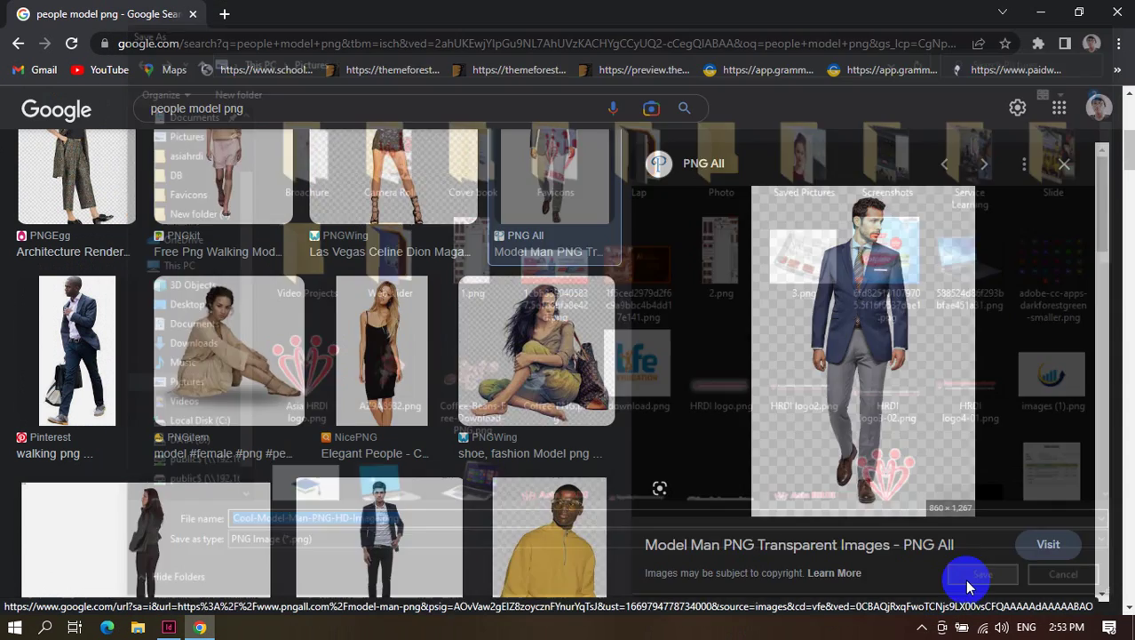
Switch to InDesign and load Cool-Model-Man-PNG-HD-Image.png from Pictures for placing.
left_click(168, 626)
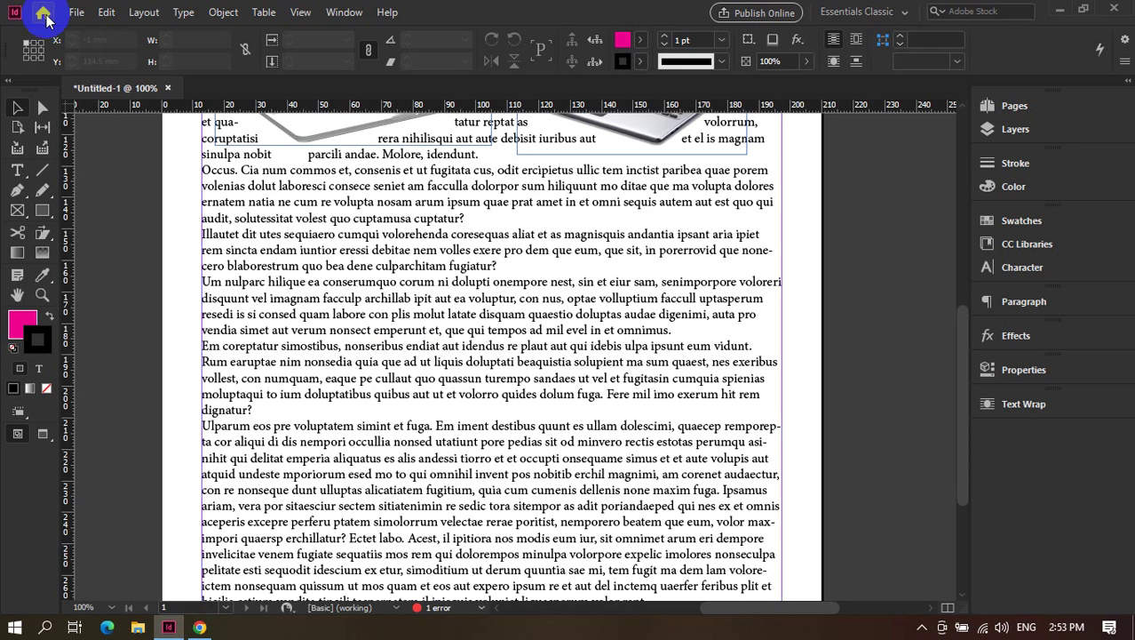
left_click(76, 13)
left_click(89, 246)
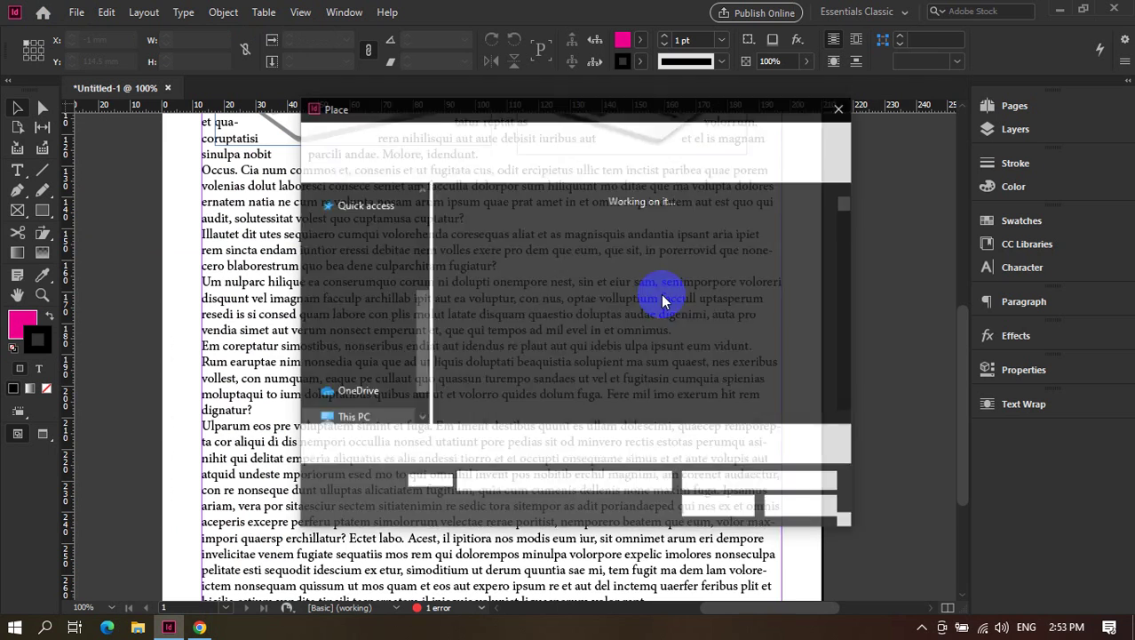
scroll(663, 302, "down", 5)
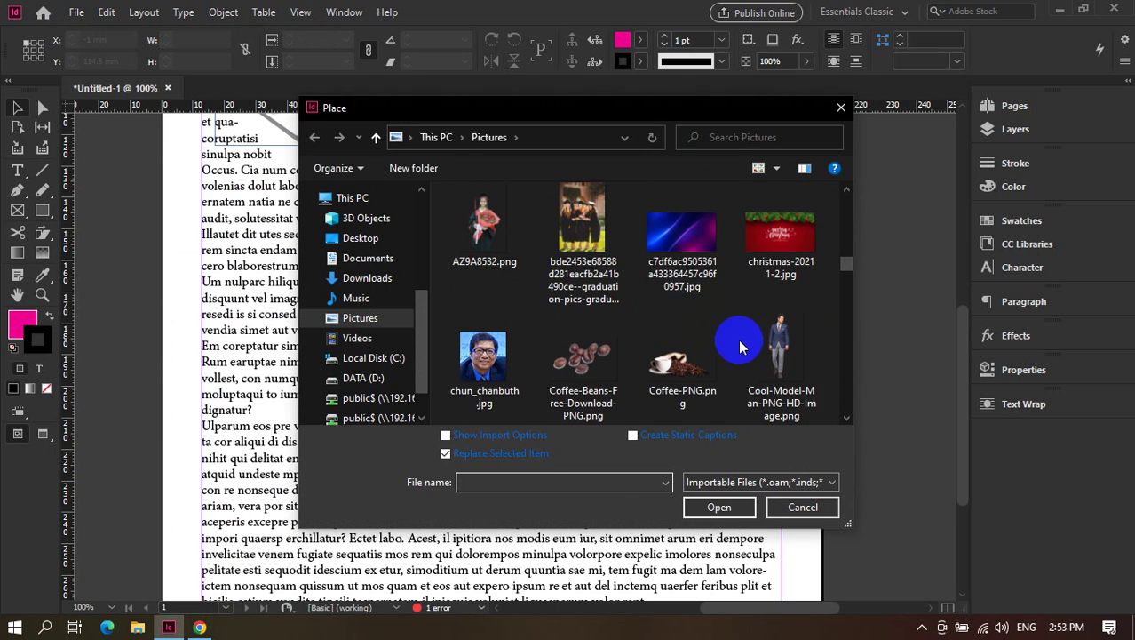
left_click(775, 355)
left_click(719, 506)
Place the loaded man image over the lower text in a frame about 92 × 136 mm, at about X 56 mm, Y 142 mm.
scroll(569, 356, "down", 3)
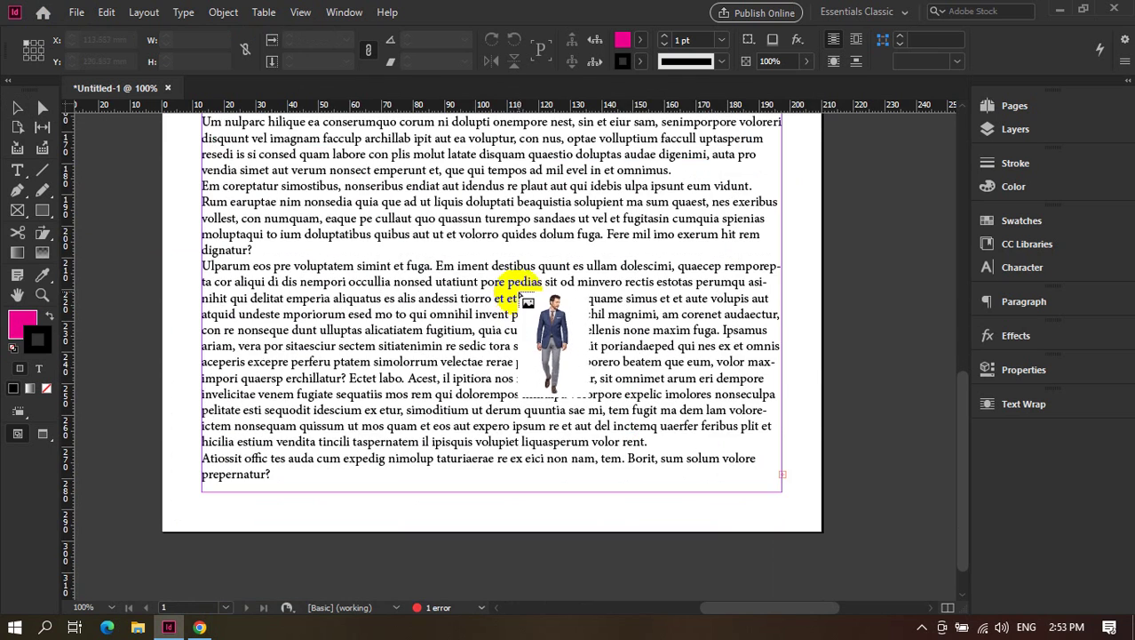
key("ctrl+minus")
key("ctrl+minus")
left_click_drag(382, 286, 601, 499)
scroll(487, 431, "up", 2)
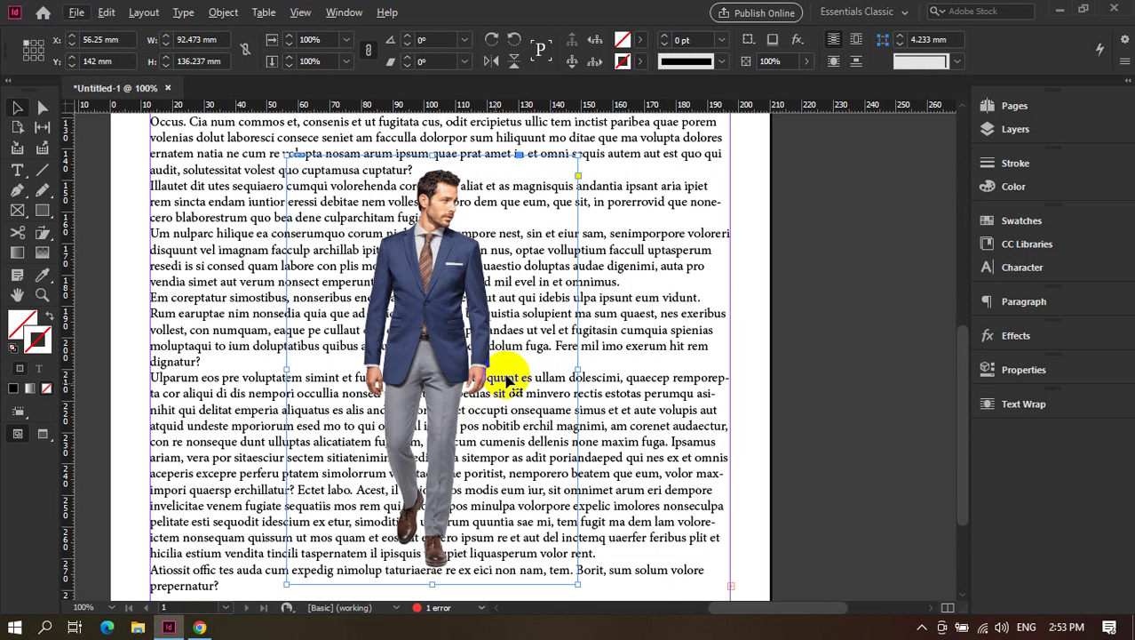
Wrap the text around the man image's object shape, with the contour type set to Alpha Channel.
left_click(1027, 407)
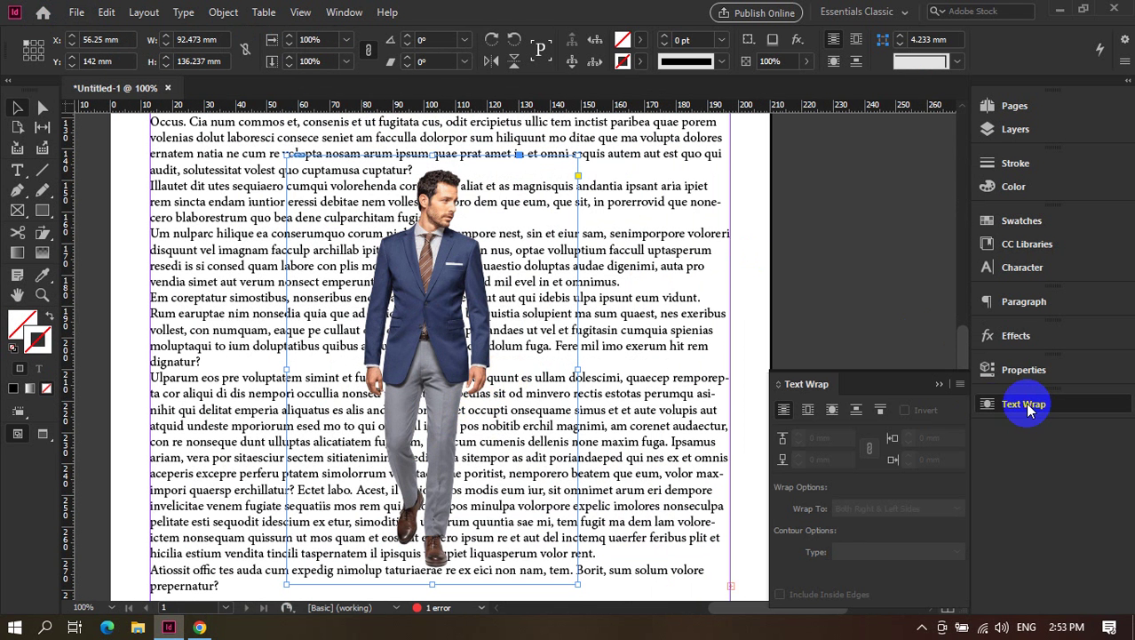
left_click(836, 410)
left_click(870, 509)
left_click(870, 509)
left_click(897, 552)
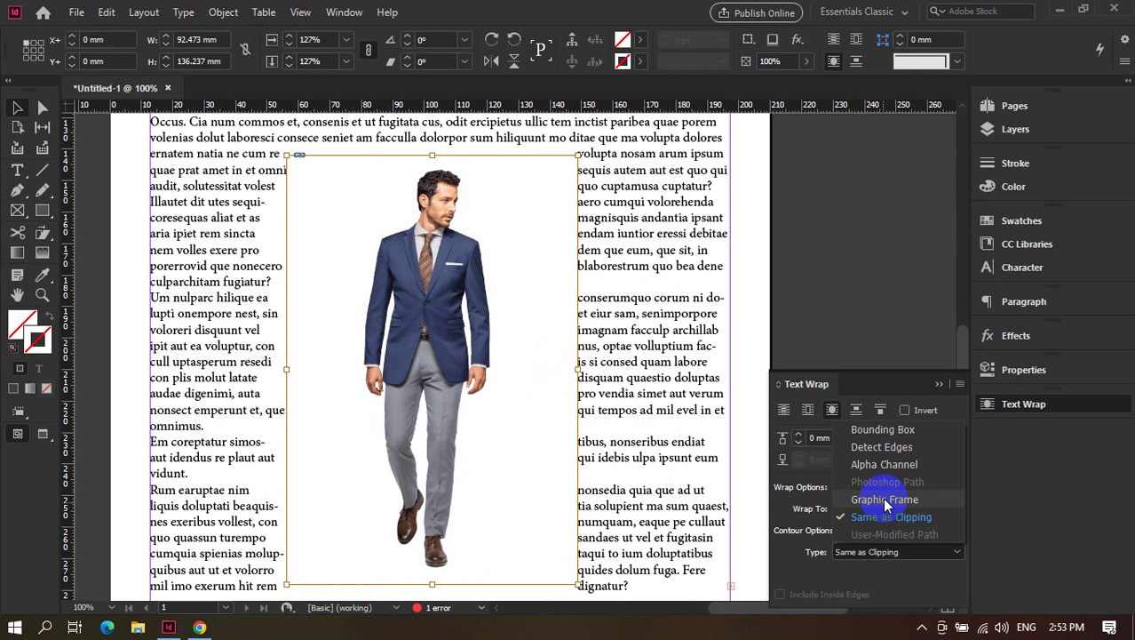
left_click(894, 465)
left_click(761, 312)
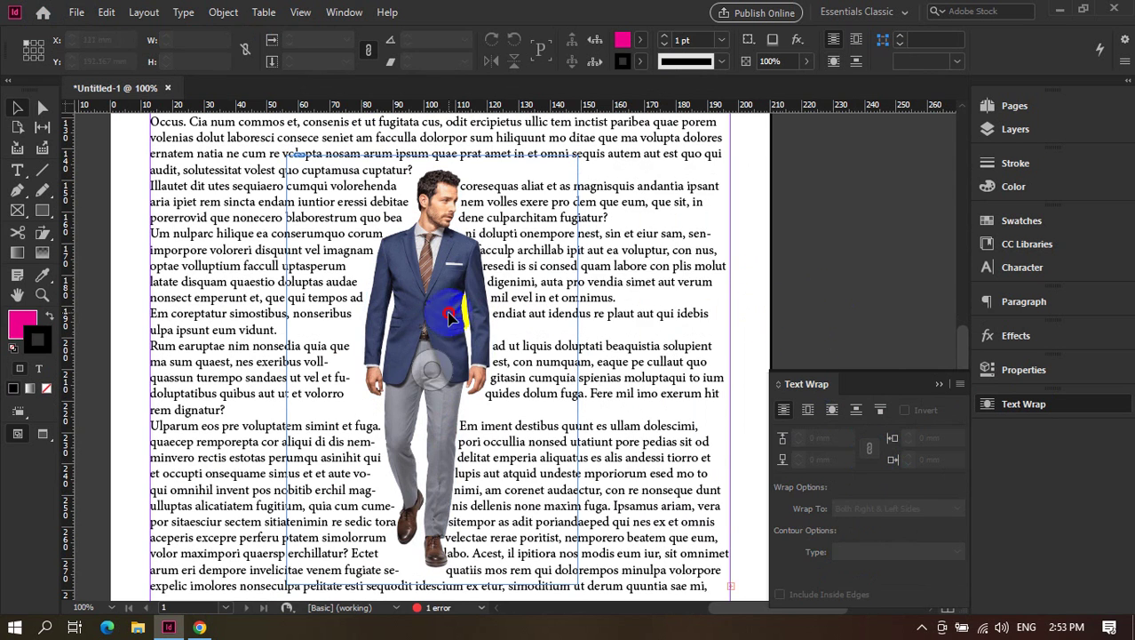
Move the man image around the lower text to test the wrap, leaving it below the blue-screen laptop.
left_click_drag(451, 312, 613, 248)
left_click(826, 247)
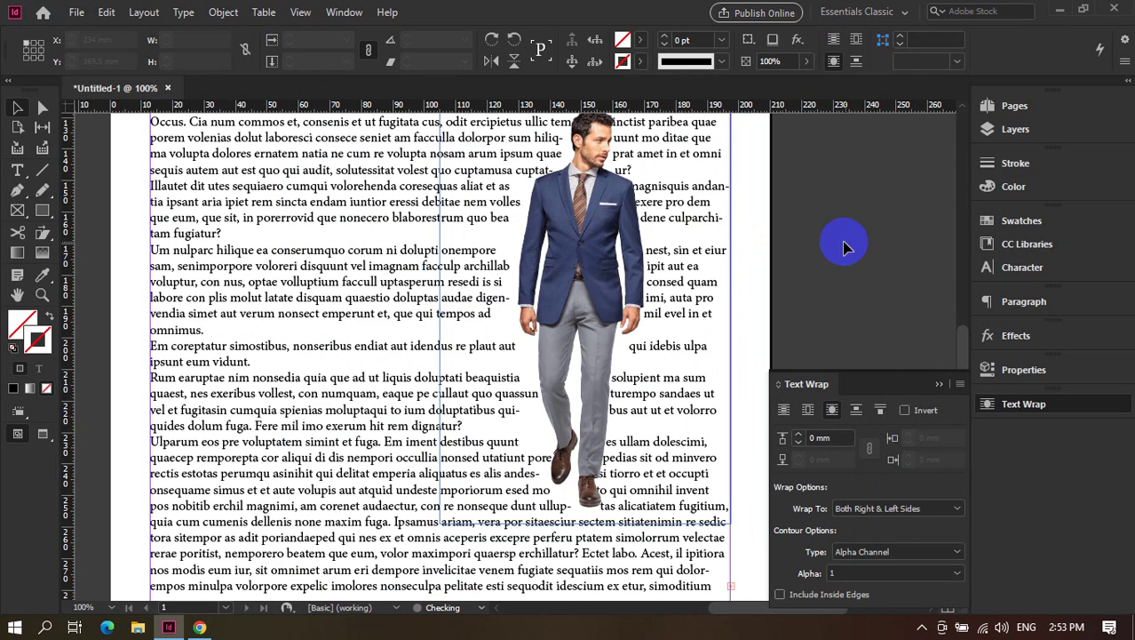
key("ctrl+minus")
left_click_drag(657, 324, 517, 338)
left_click(763, 315)
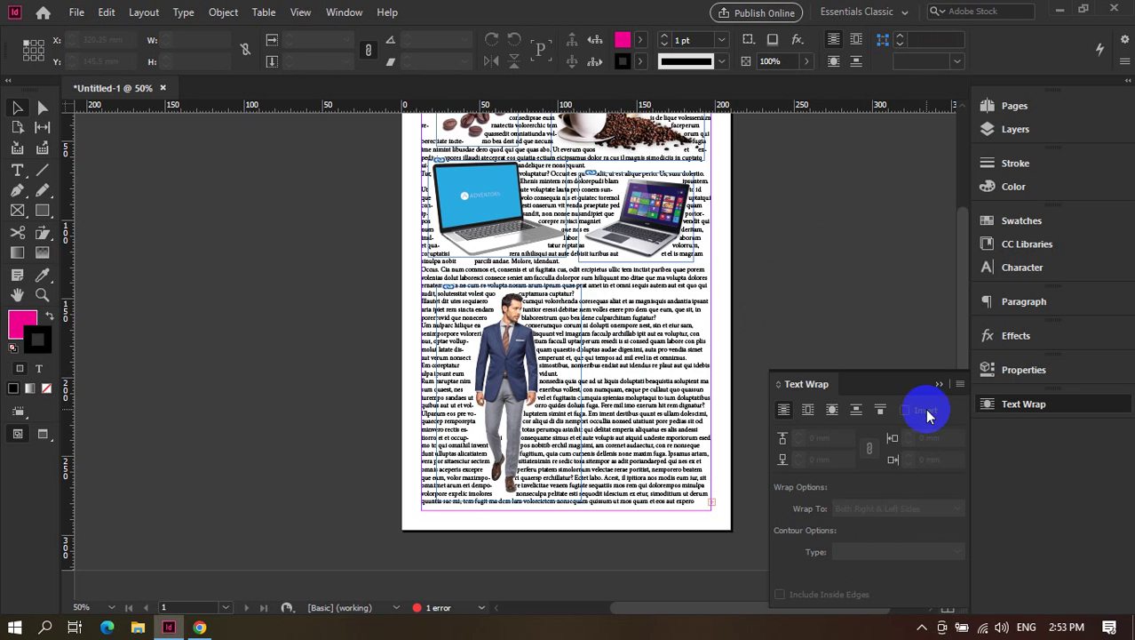
Review the wrapped page layout and nudge the man image to X 16.969 mm, Y 140.25 mm.
scroll(801, 344, "up", 2)
scroll(795, 337, "down", 2)
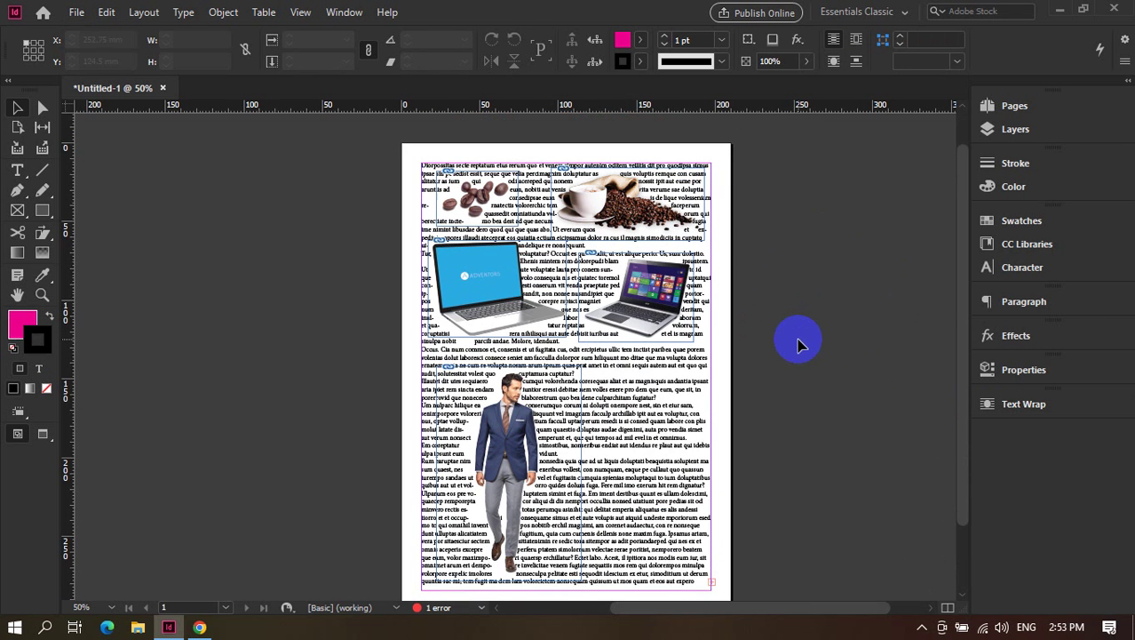
scroll(809, 315, "up", 2)
scroll(832, 301, "down", 2)
scroll(833, 300, "down", 1)
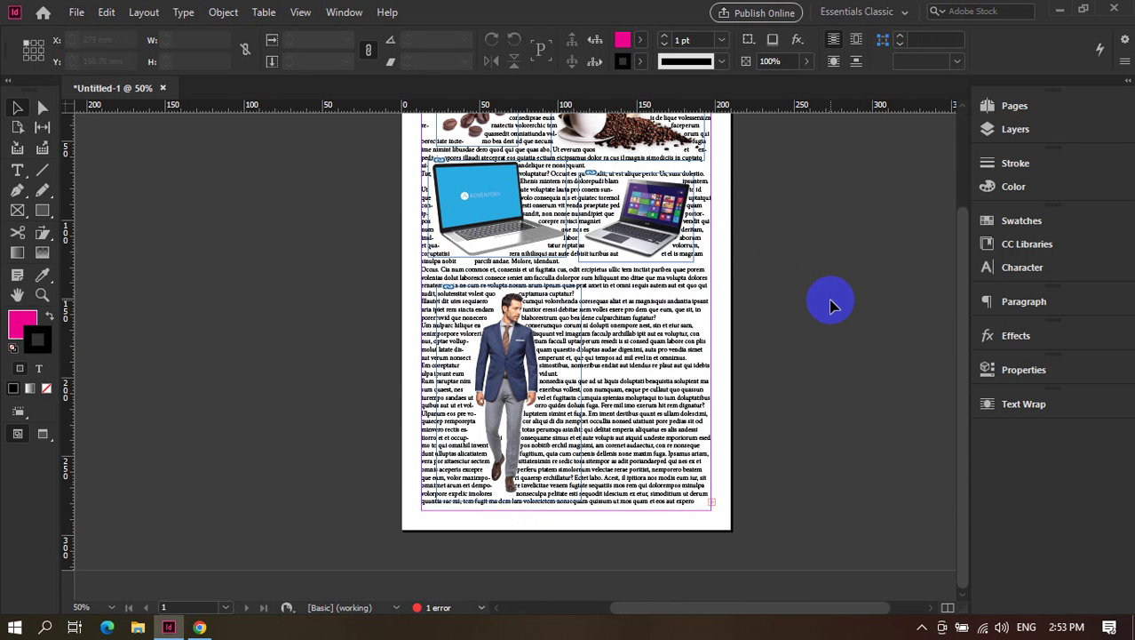
scroll(833, 300, "up", 3)
left_click(631, 400)
scroll(547, 429, "down", 1)
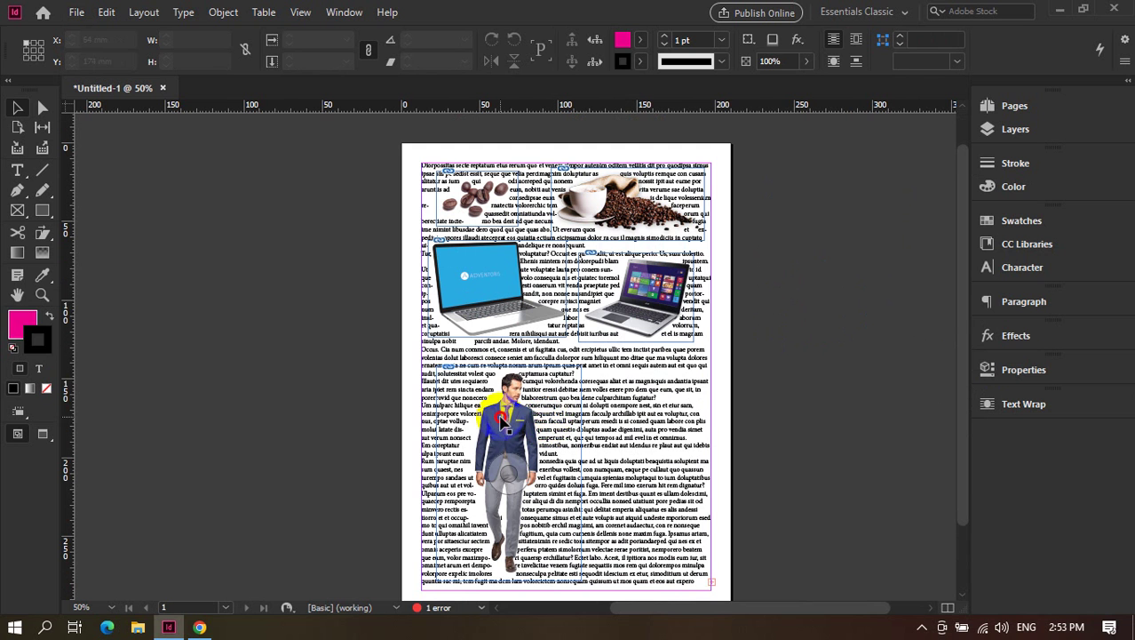
left_click_drag(502, 425, 493, 420)
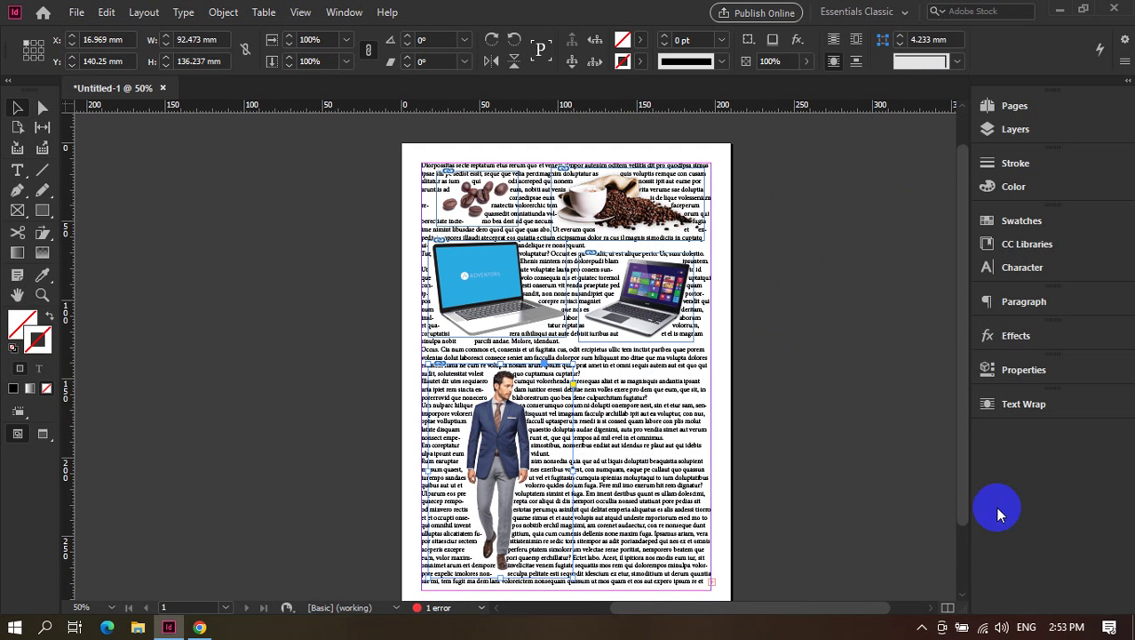
left_click(916, 628)
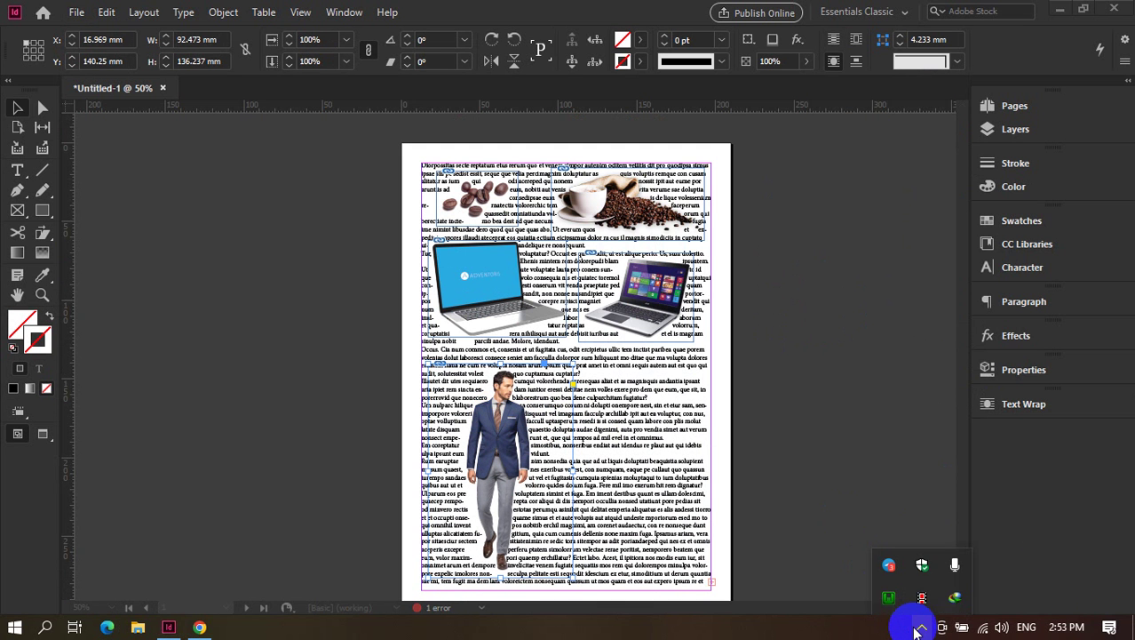